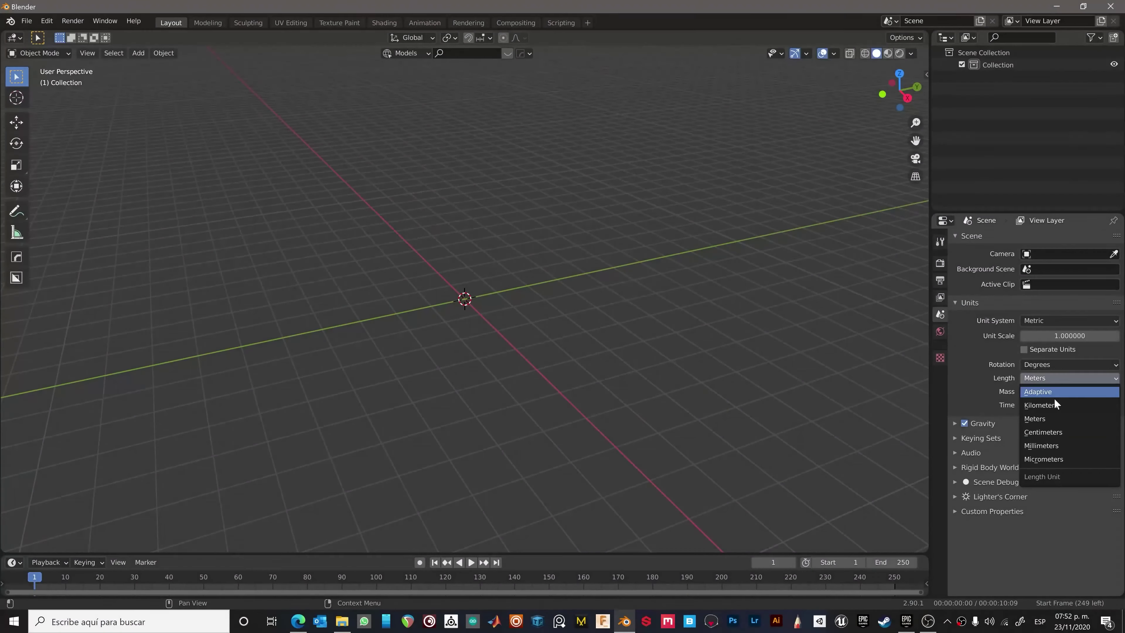
# Add a cylinder and rotate it 90° about Y so it lies on its side.
pyautogui.hotkey('shift', 'a')
pyautogui.click(572, 372)
pyautogui.write('ry90')
pyautogui.press('Return')
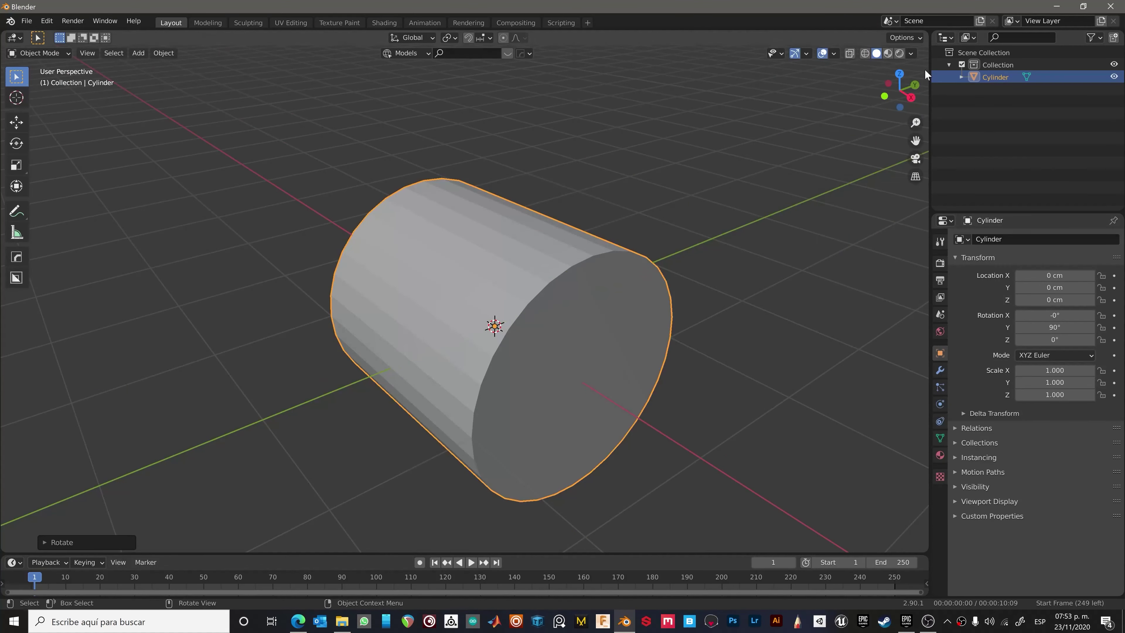
pyautogui.press('n')
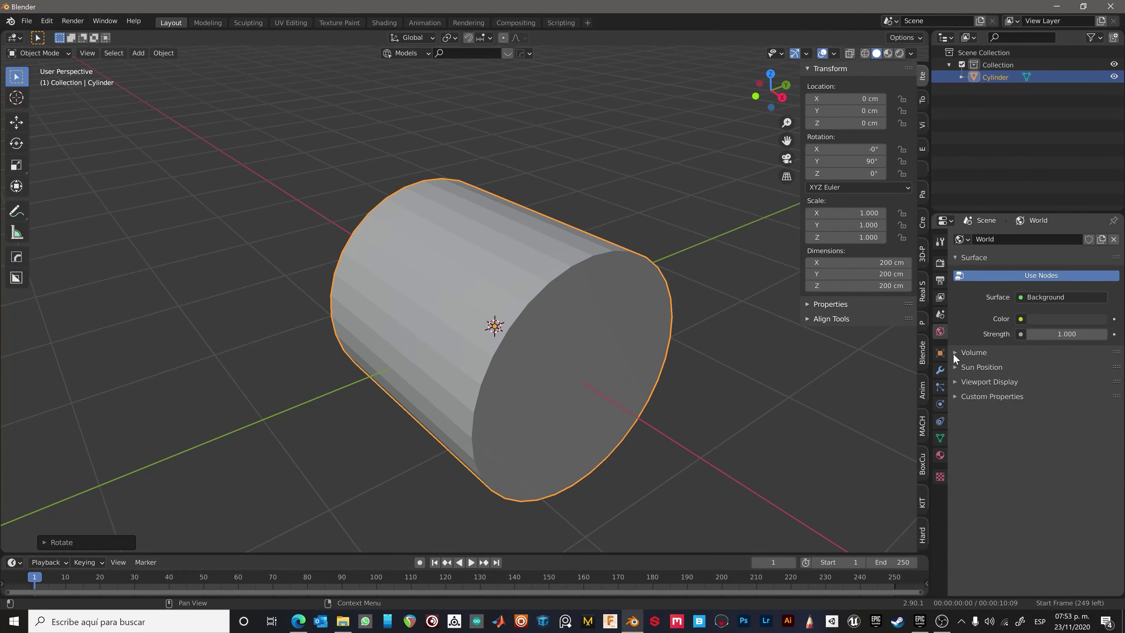
# Set scene units to centimetres with 0.01 unit scale and apply the cylinder's scale.
pyautogui.click(939, 314)
pyautogui.doubleClick(1070, 335)
pyautogui.write('0.1')
pyautogui.scroll(-2, 556, 391)
pyautogui.click(556, 391)
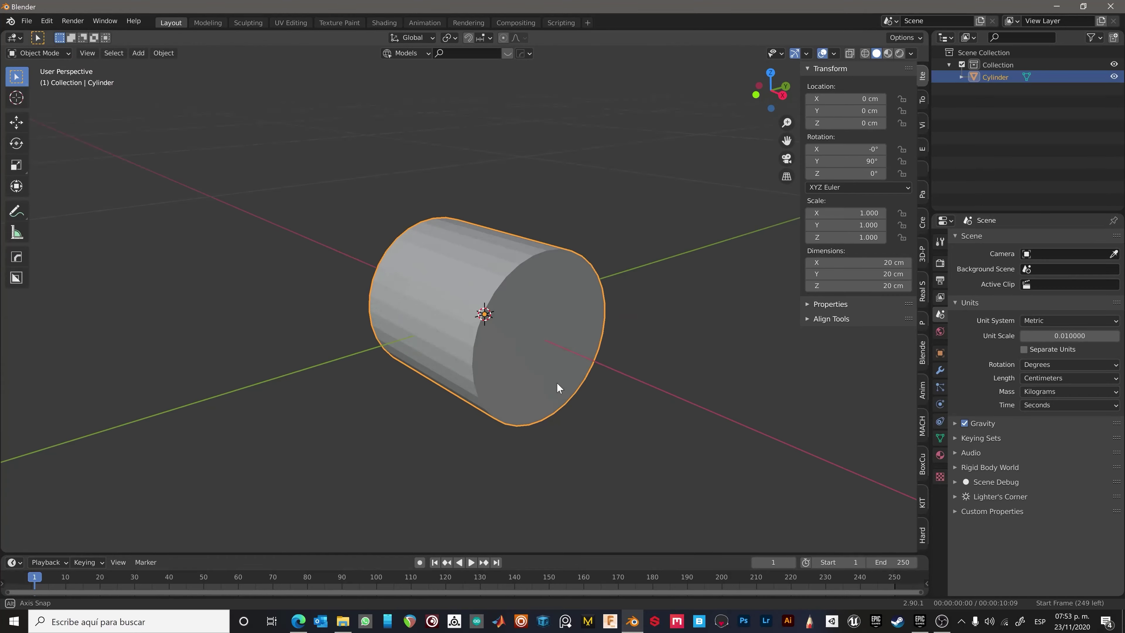
pyautogui.hotkey('ctrl', 'a')
# Inset rings into the cylinder's cap and add a loop cut slid toward the cap.
pyautogui.press('Return')
pyautogui.press('Tab')
pyautogui.press('i')
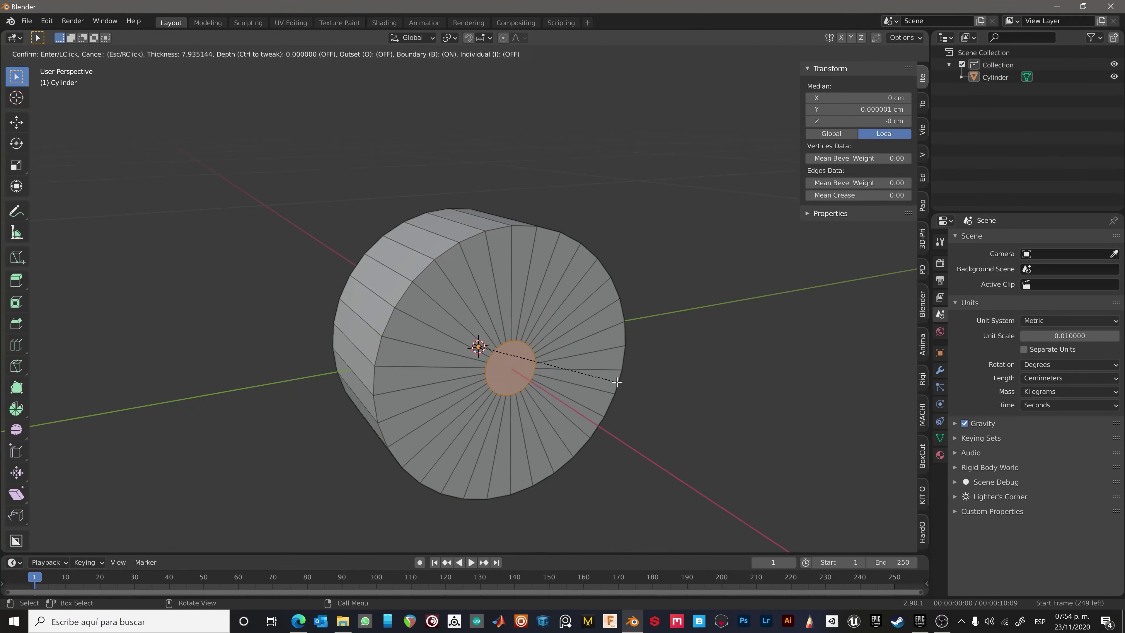
pyautogui.hotkey('ctrl', 'r')
pyautogui.click(377, 326)
pyautogui.moveTo(377, 326); pyautogui.dragTo(561, 285, button='middle')
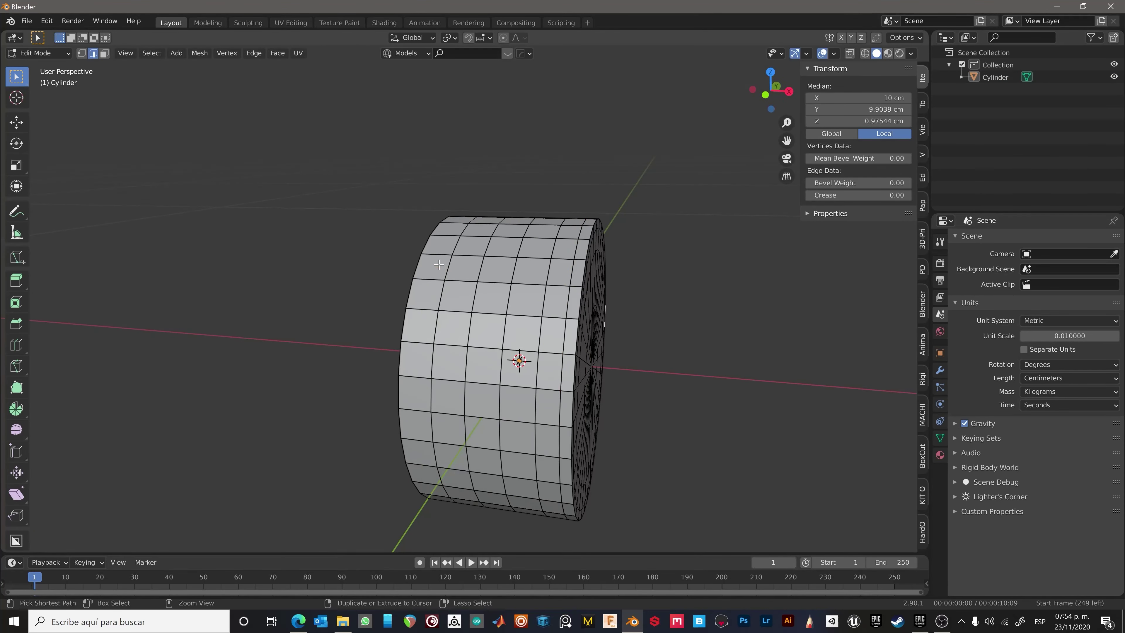
pyautogui.moveTo(641, 341); pyautogui.dragTo(462, 337, button='middle')
# Add a Subdivision Surface modifier to smooth the cylinder.
pyautogui.click(940, 370)
pyautogui.click(1037, 267)
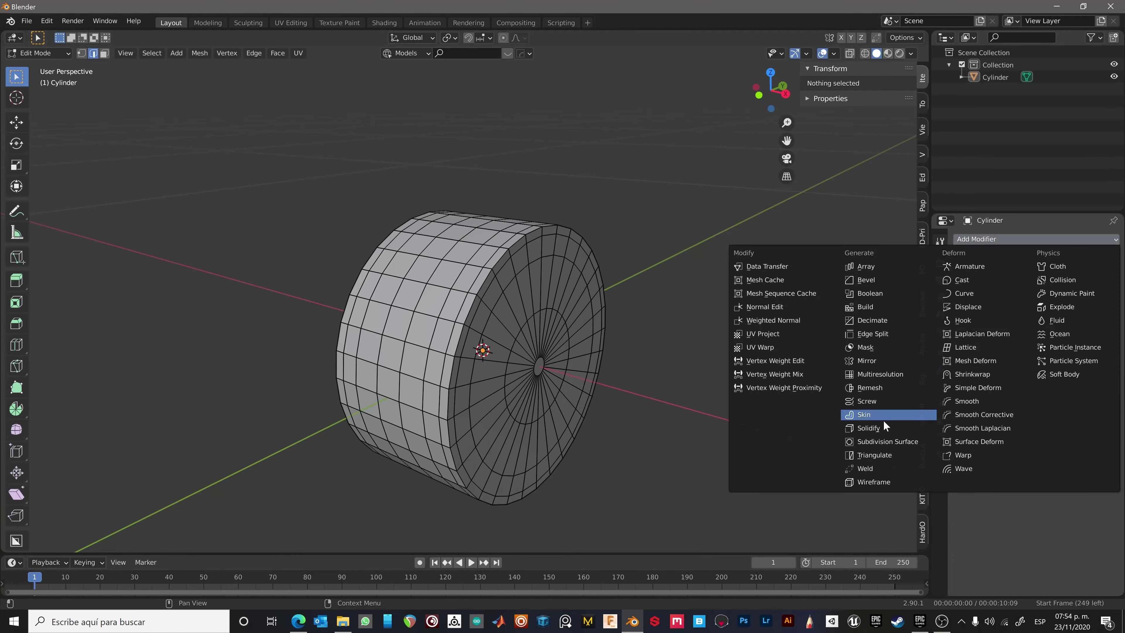
pyautogui.click(884, 427)
# Separate the rim edges into a curve with a rounded 0.4 cm bevel depth.
pyautogui.hotkey('alt', 'c')
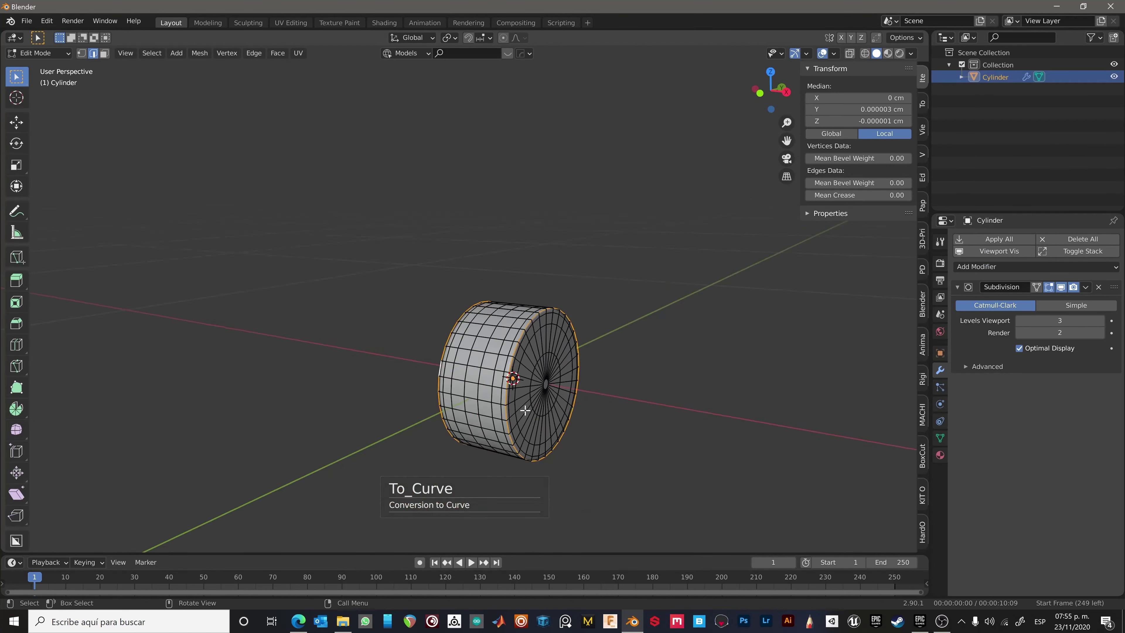
pyautogui.hotkey('ctrl', 'a')
pyautogui.click(367, 454)
pyautogui.moveTo(1061, 543); pyautogui.dragTo(1076, 544)
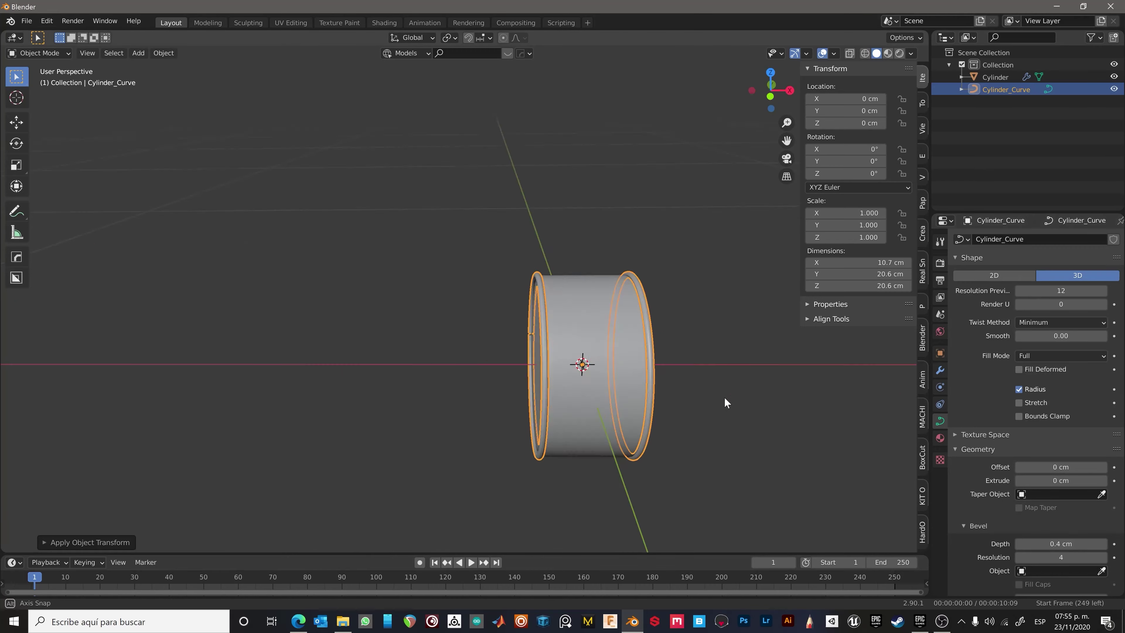
pyautogui.hotkey('alt', 'a')
pyautogui.moveTo(726, 402)
pyautogui.mouseDown(button='middle')
pyautogui.moveTo(635, 402)
pyautogui.moveTo(549, 369)
pyautogui.moveTo(483, 363)
pyautogui.moveTo(469, 398)
pyautogui.moveTo(475, 487)
pyautogui.mouseUp(button='middle')
# Select a loop of side faces on the main cylinder mesh.
pyautogui.click(483, 363)
pyautogui.press('Tab')
pyautogui.keyDown('alt'); pyautogui.click(456, 266); pyautogui.keyUp('alt')
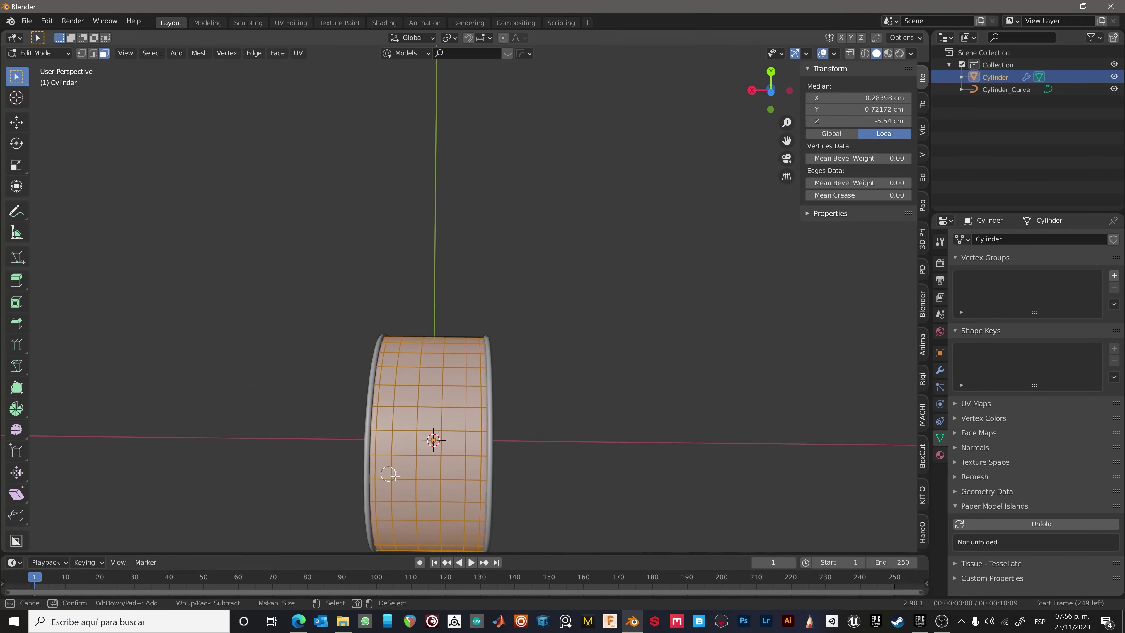
# Duplicate the lower side faces and separate them into a new Cylinder.001 object.
pyautogui.moveTo(395, 475); pyautogui.dragTo(598, 359, button='middle')
pyautogui.press('p')
pyautogui.press('Tab')
pyautogui.click(459, 459)
pyautogui.press('Tab')
pyautogui.press('m')
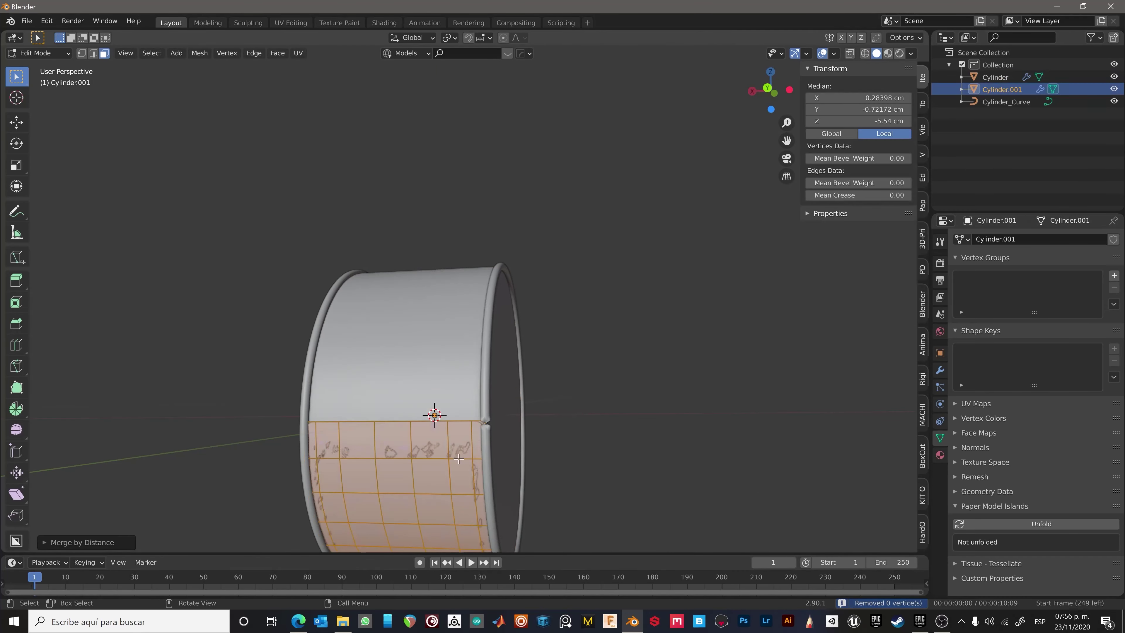
# Edit the rim curve's points and try joining them into a segment.
pyautogui.press('Tab')
pyautogui.click(487, 354)
pyautogui.press('Tab')
pyautogui.scroll(5, 487, 360)
pyautogui.press('f')
pyautogui.click(216, 54)
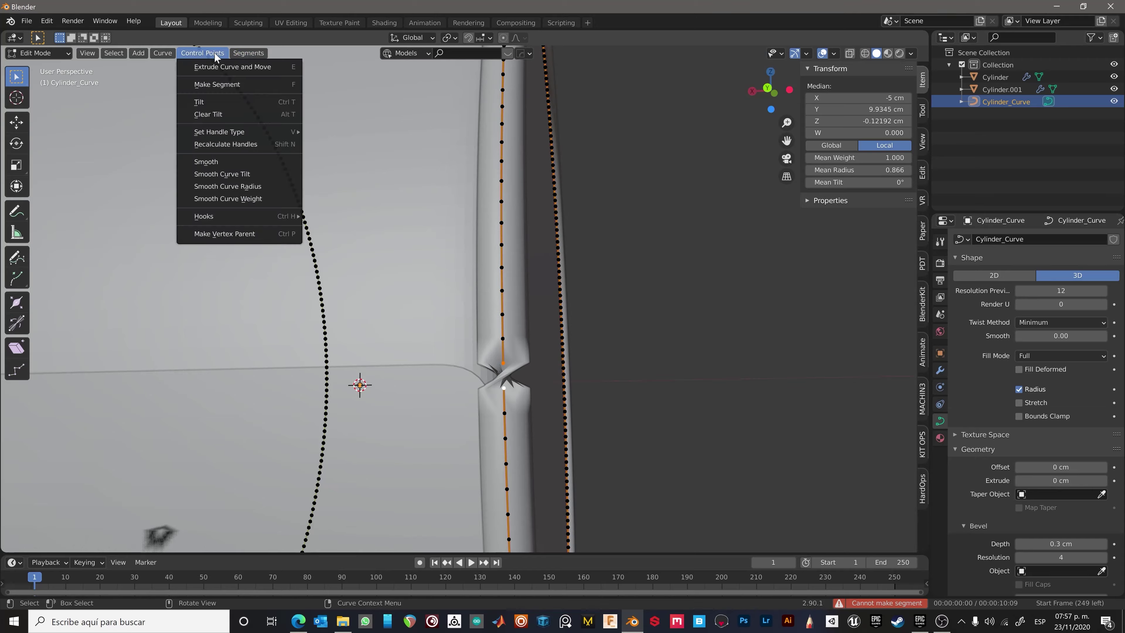
pyautogui.press('Escape')
pyautogui.press('Tab')
pyautogui.scroll(-5, 414, 364)
pyautogui.moveTo(415, 364)
pyautogui.mouseDown(button='middle')
pyautogui.moveTo(701, 392)
pyautogui.moveTo(620, 354)
pyautogui.moveTo(487, 355)
pyautogui.mouseUp(button='middle')
# Slide the top edge of the Cylinder.001 panel in front view.
pyautogui.click(939, 370)
pyautogui.click(487, 421)
pyautogui.press('Tab')
pyautogui.press('KP_1')
pyautogui.scroll(3, 617, 339)
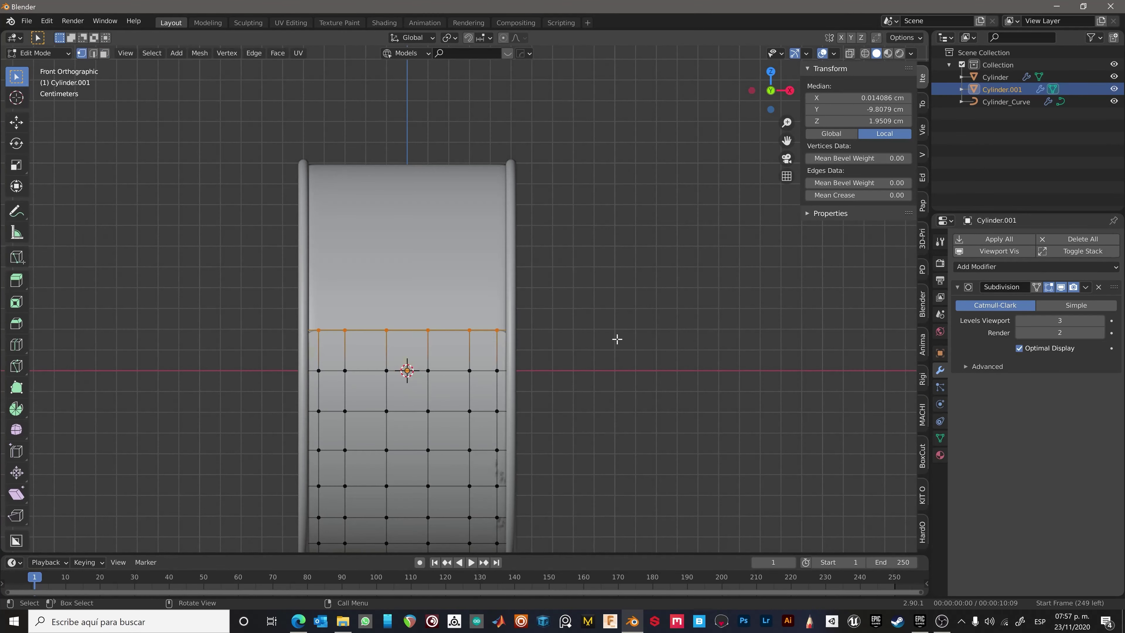
pyautogui.click(486, 386)
pyautogui.press('Tab')
pyautogui.moveTo(485, 385); pyautogui.dragTo(576, 355, button='middle')
# Give Cylinder.001 a Solidify modifier with 0.11 cm thickness and 0 offset.
pyautogui.click(1037, 267)
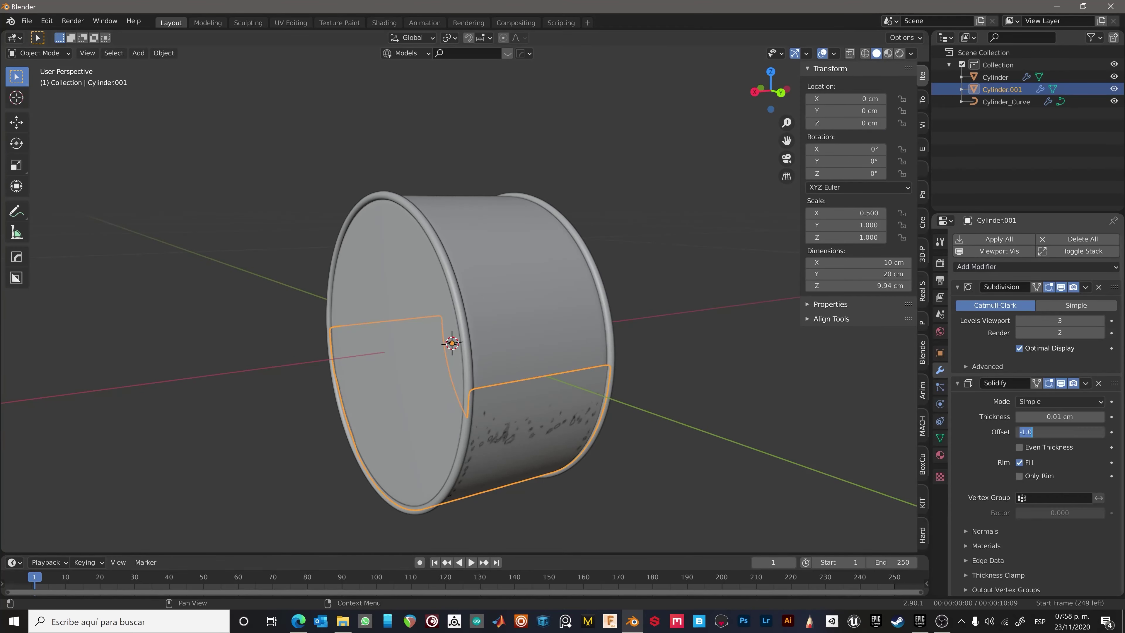
pyautogui.scroll(5, 576, 354)
pyautogui.rightClick(593, 419)
pyautogui.press('Escape')
pyautogui.scroll(-5, 502, 432)
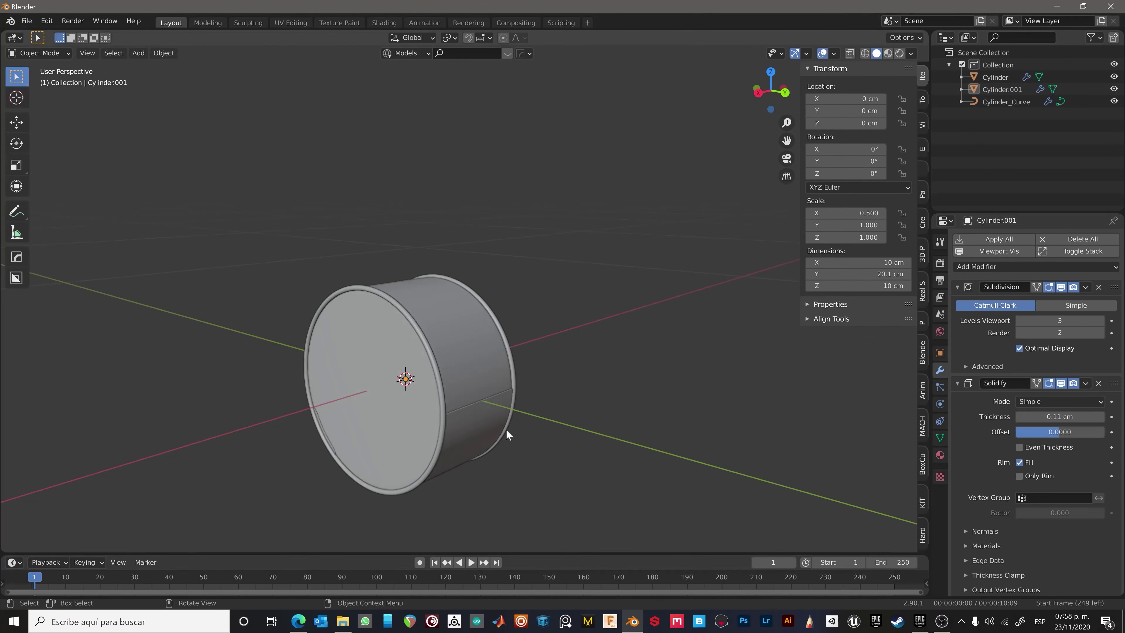
pyautogui.moveTo(502, 432); pyautogui.dragTo(477, 453, button='middle')
pyautogui.scroll(2, 477, 453)
# Enter Edit Mode in right side view with face selection for the cap.
pyautogui.press('Tab')
pyautogui.press('Escape')
pyautogui.moveTo(499, 505); pyautogui.dragTo(760, 454, button='middle')
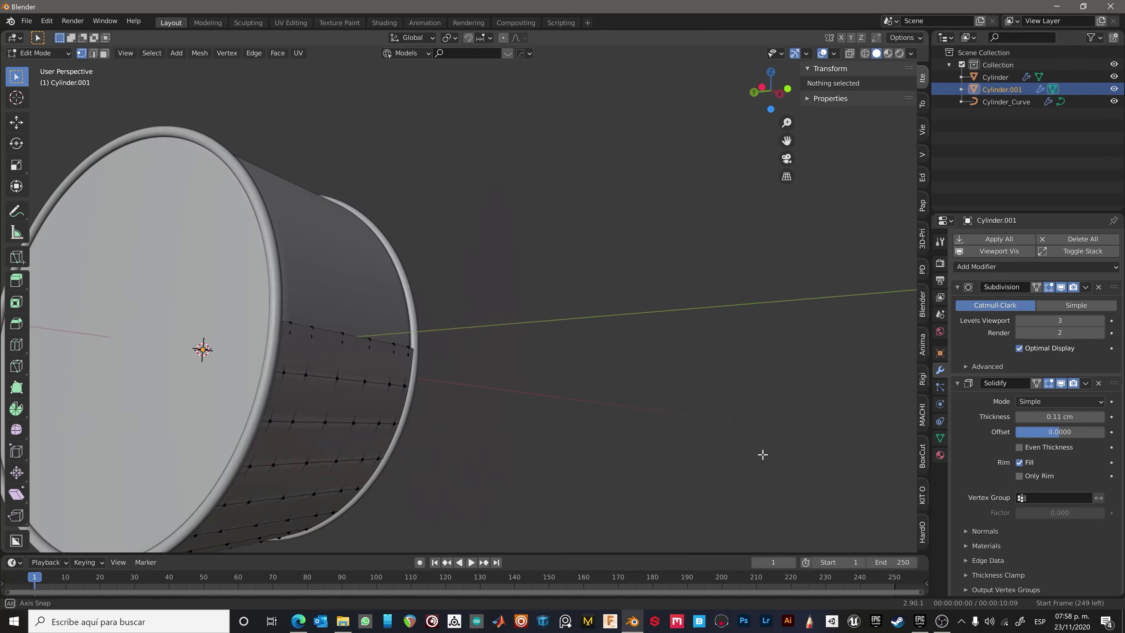
pyautogui.press('KP_3')
pyautogui.scroll(2, 421, 158)
pyautogui.press('3')
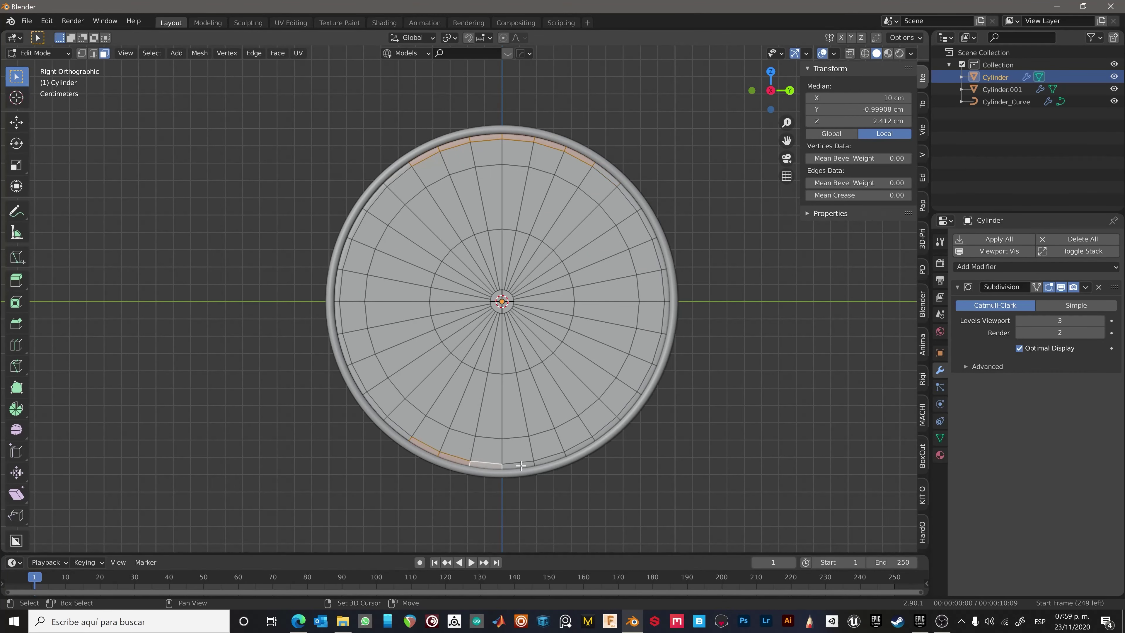
# Separate the cap's middle strips into Cylinder.002 with a 0.11 cm Solidify shell.
pyautogui.click(686, 372)
pyautogui.press('p')
pyautogui.click(687, 373)
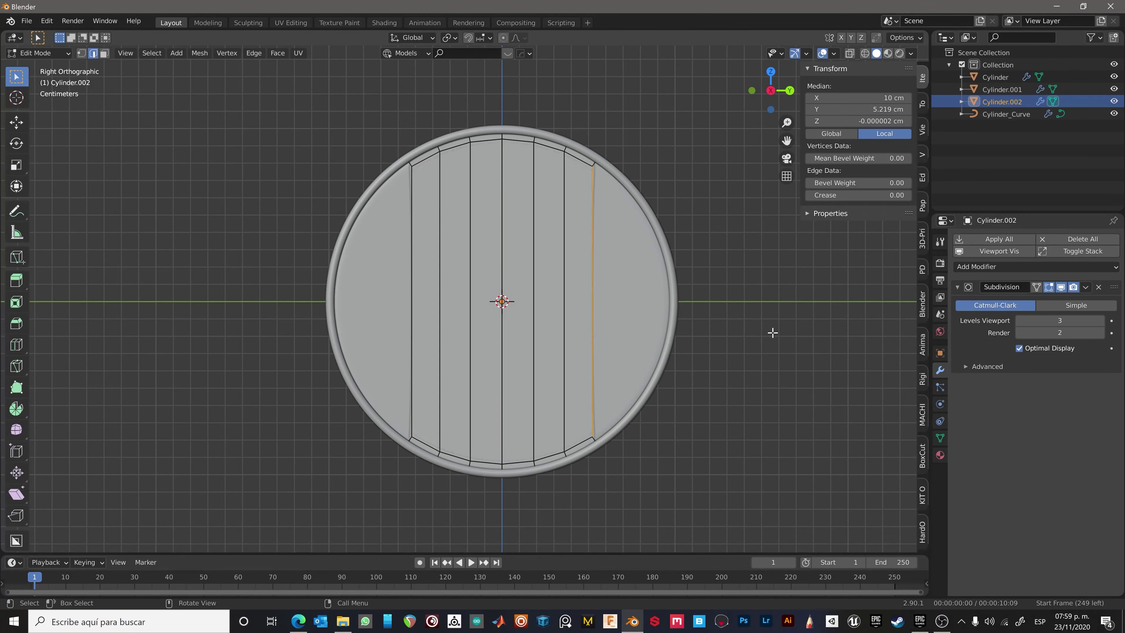
pyautogui.press('Tab')
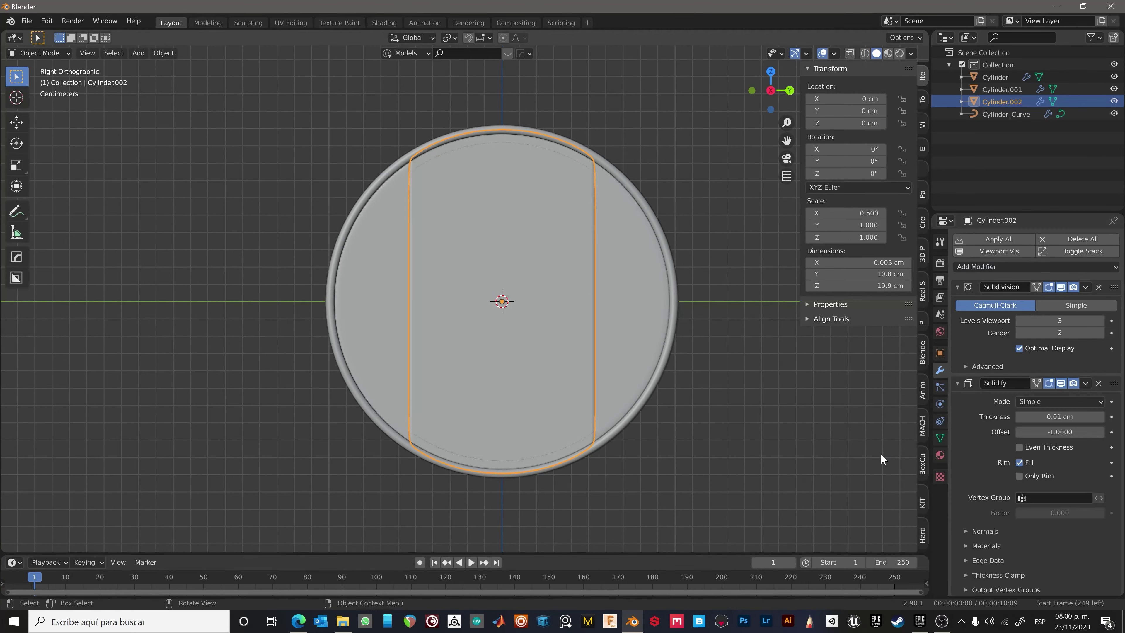
pyautogui.moveTo(881, 460)
pyautogui.mouseDown(button='middle')
pyautogui.moveTo(564, 428)
pyautogui.moveTo(493, 352)
pyautogui.moveTo(495, 298)
pyautogui.mouseUp(button='middle')
pyautogui.click(564, 428)
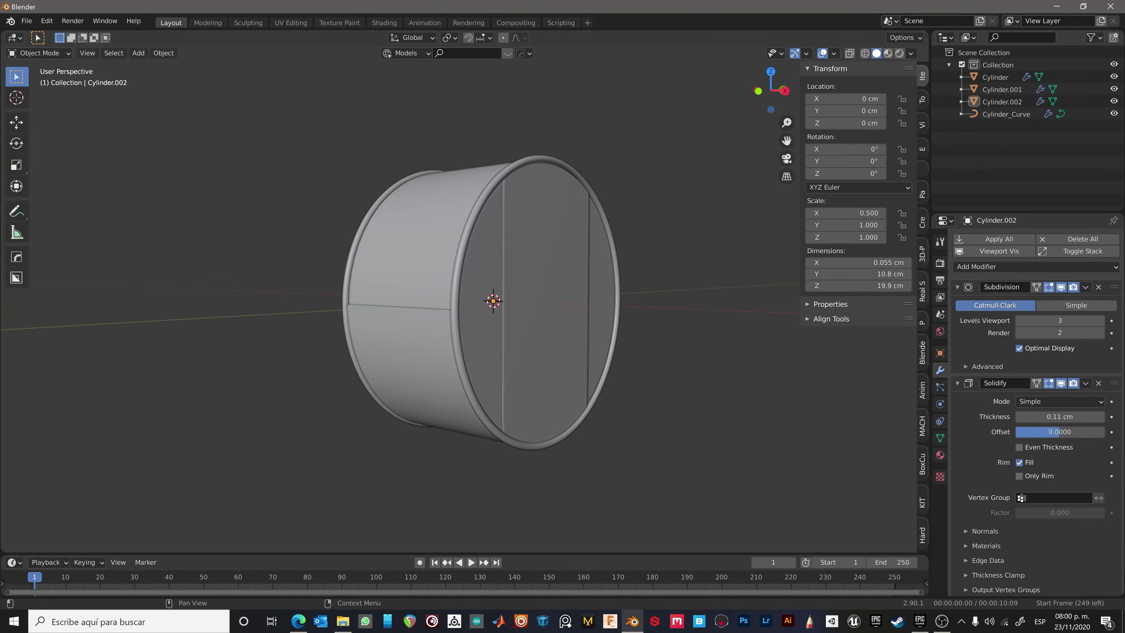
pyautogui.click(1006, 114)
# Select an edge loop on the main cylinder for the second rim curve.
pyautogui.moveTo(495, 337); pyautogui.dragTo(677, 390, button='middle')
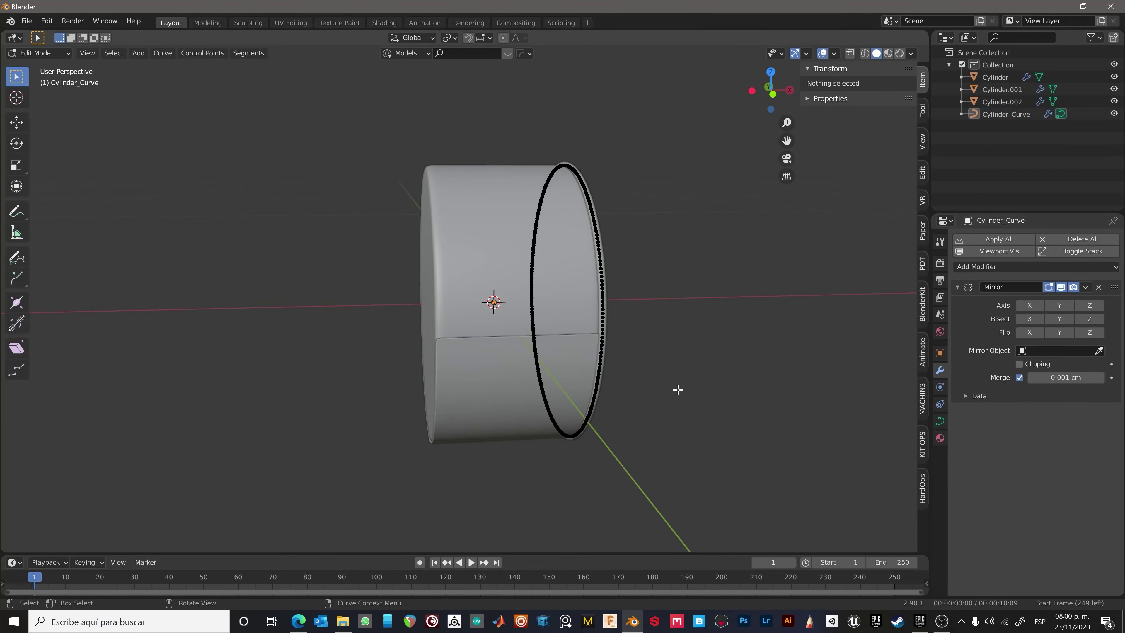
pyautogui.click(495, 363)
pyautogui.moveTo(495, 362); pyautogui.dragTo(532, 284, button='middle')
pyautogui.press('Tab')
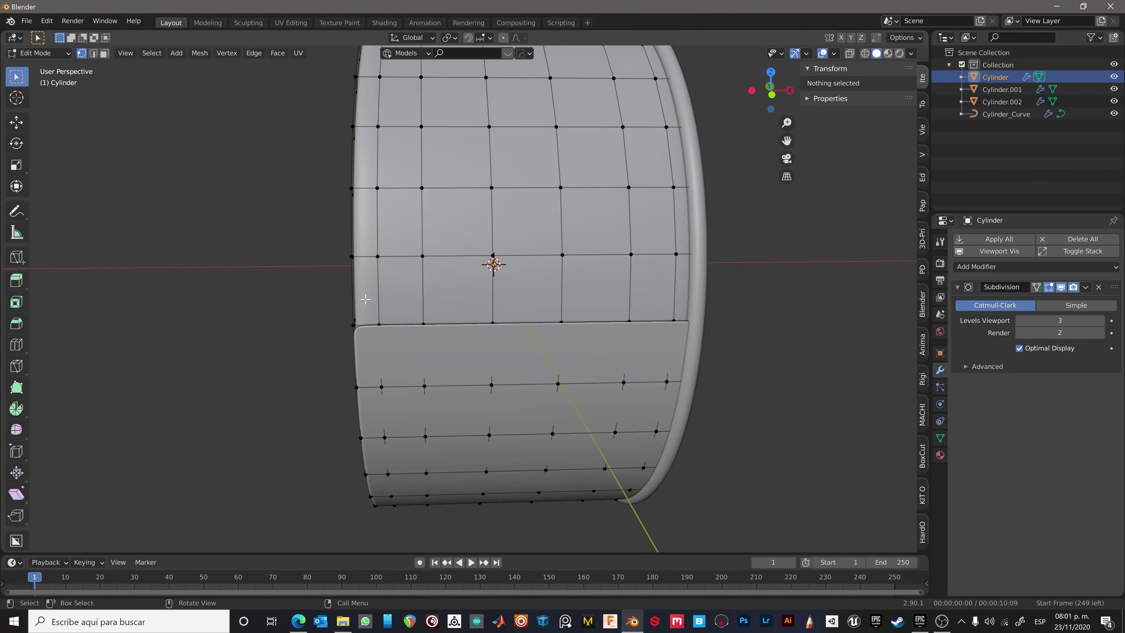
pyautogui.press('Tab')
pyautogui.click(661, 287)
pyautogui.click(634, 265)
pyautogui.press('Tab')
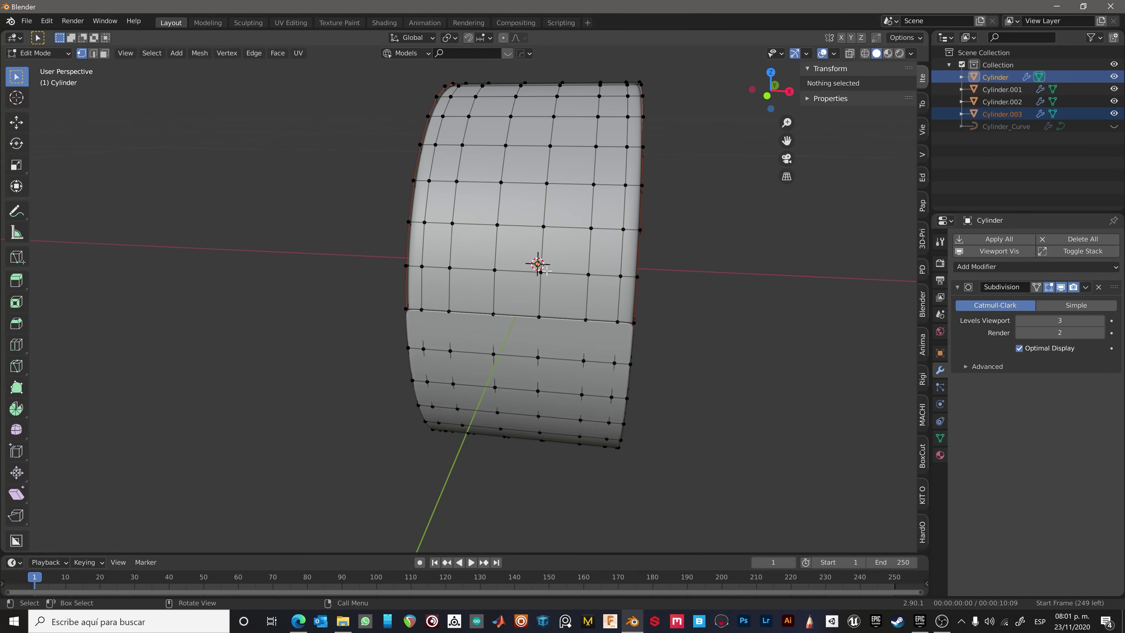
pyautogui.scroll(-5, 322, 348)
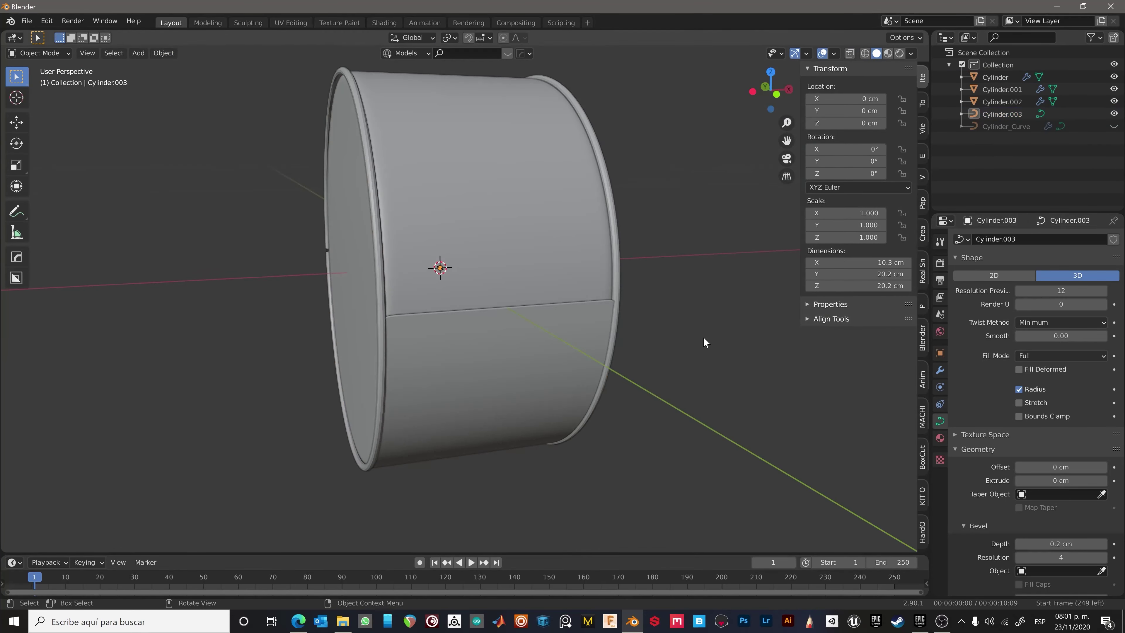
pyautogui.moveTo(532, 331); pyautogui.dragTo(487, 306, button='middle')
# Make rim curve Cylinder.003 with 0.2 cm bevel and shift Cylinder_Curve 0.25 cm.
pyautogui.click(406, 319)
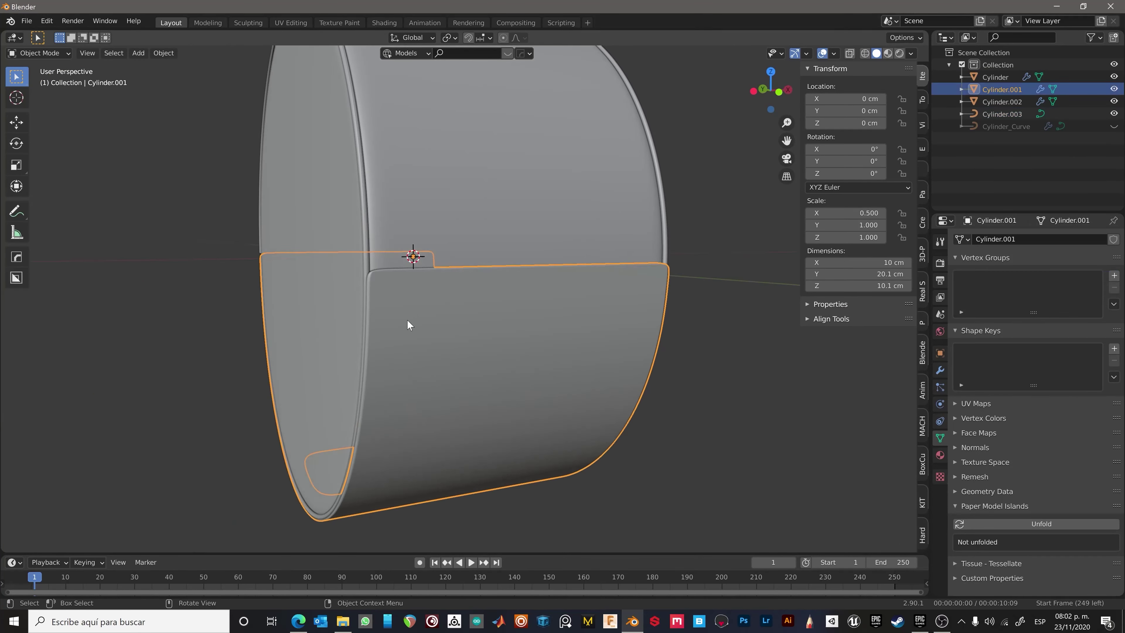
pyautogui.press('Tab')
pyautogui.moveTo(407, 319)
pyautogui.mouseDown(button='middle')
pyautogui.moveTo(592, 372)
pyautogui.moveTo(699, 428)
pyautogui.moveTo(608, 384)
pyautogui.moveTo(553, 314)
pyautogui.moveTo(540, 184)
pyautogui.moveTo(576, 461)
pyautogui.moveTo(545, 352)
pyautogui.moveTo(570, 339)
pyautogui.moveTo(532, 427)
pyautogui.moveTo(646, 396)
pyautogui.moveTo(402, 266)
pyautogui.mouseUp(button='middle')
pyautogui.press('g')
pyautogui.press('Escape')
pyautogui.press('Tab')
pyautogui.click(545, 352)
pyautogui.moveTo(581, 307)
pyautogui.mouseDown(button='middle')
pyautogui.moveTo(597, 420)
pyautogui.moveTo(444, 301)
pyautogui.mouseUp(button='middle')
pyautogui.click(444, 302)
pyautogui.press('Tab')
pyautogui.press('Tab')
pyautogui.press('Tab')
# Select a vertical column of side faces, split it off, then undo the split.
pyautogui.scroll(3, 405, 346)
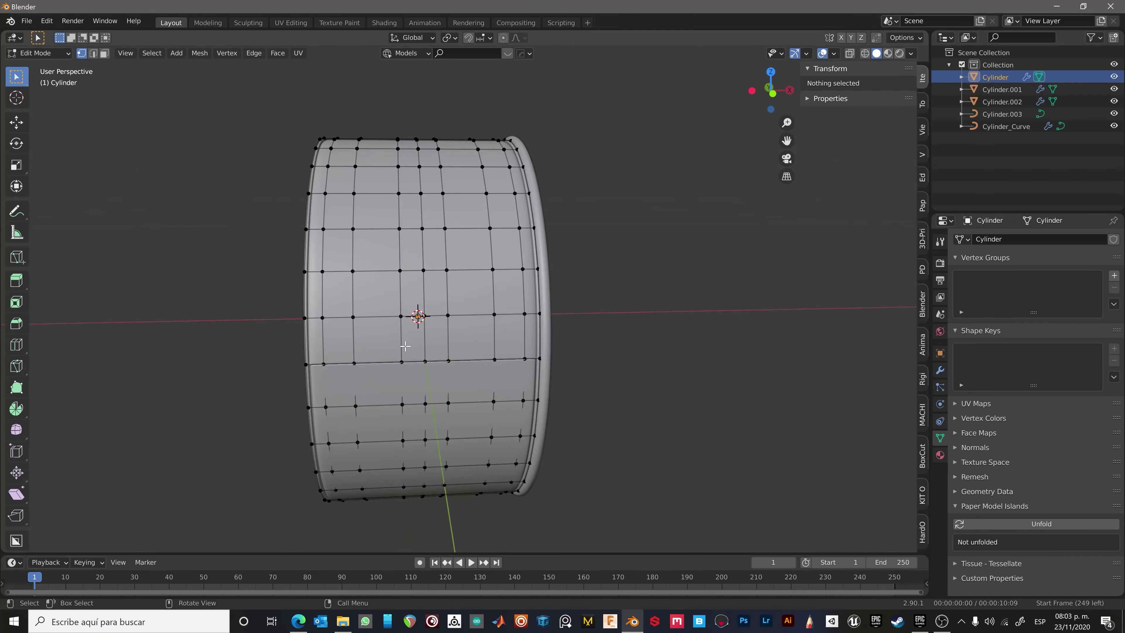
pyautogui.moveTo(411, 236); pyautogui.dragTo(434, 295)
pyautogui.moveTo(434, 295); pyautogui.dragTo(436, 321, button='middle')
pyautogui.press('c')
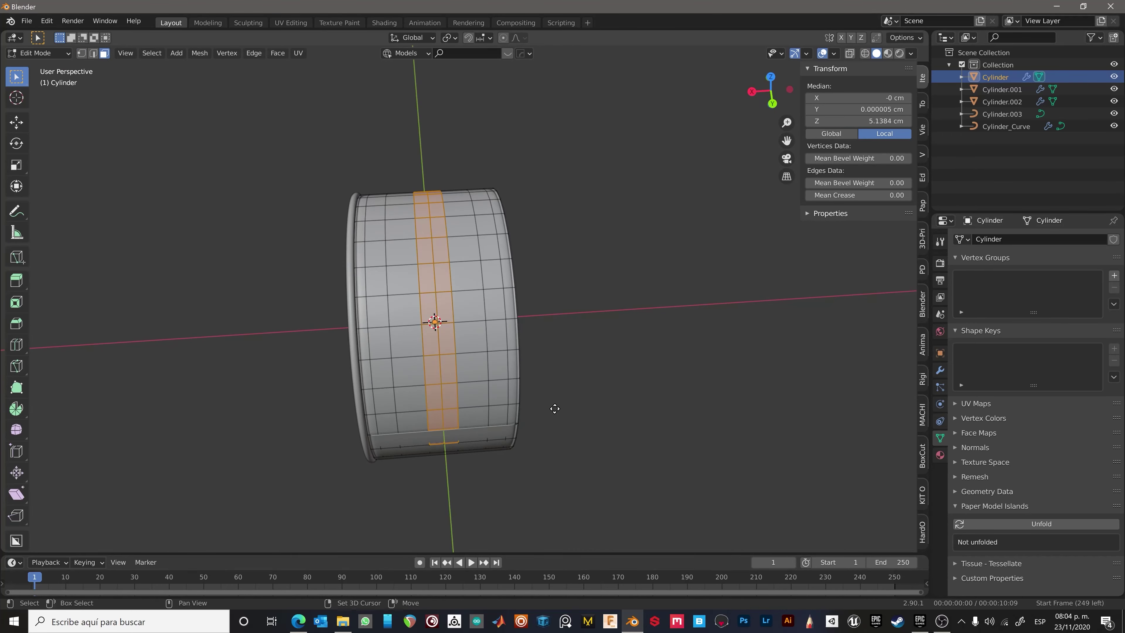
pyautogui.press('p')
pyautogui.press('Return')
pyautogui.press('Tab')
pyautogui.moveTo(630, 272); pyautogui.dragTo(423, 259, button='middle')
pyautogui.click(423, 259)
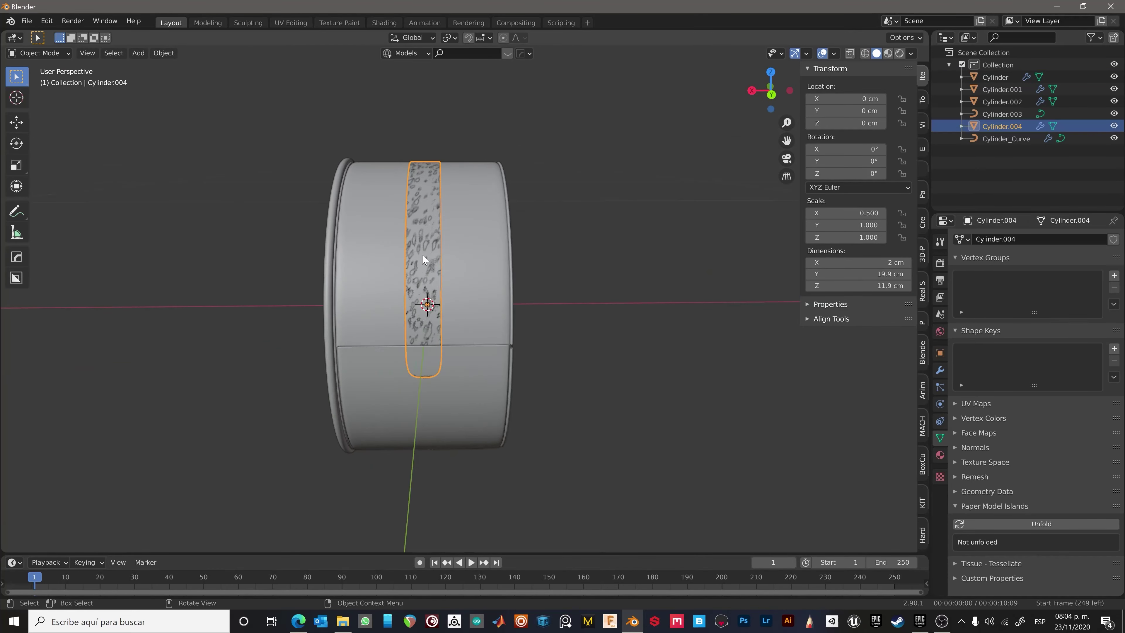
pyautogui.hotkey('ctrl', 'z')
pyautogui.hotkey('ctrl', 'z')
# Select the narrow top strip's faces using an edge path and linked selection.
pyautogui.moveTo(435, 364); pyautogui.dragTo(724, 445, button='middle')
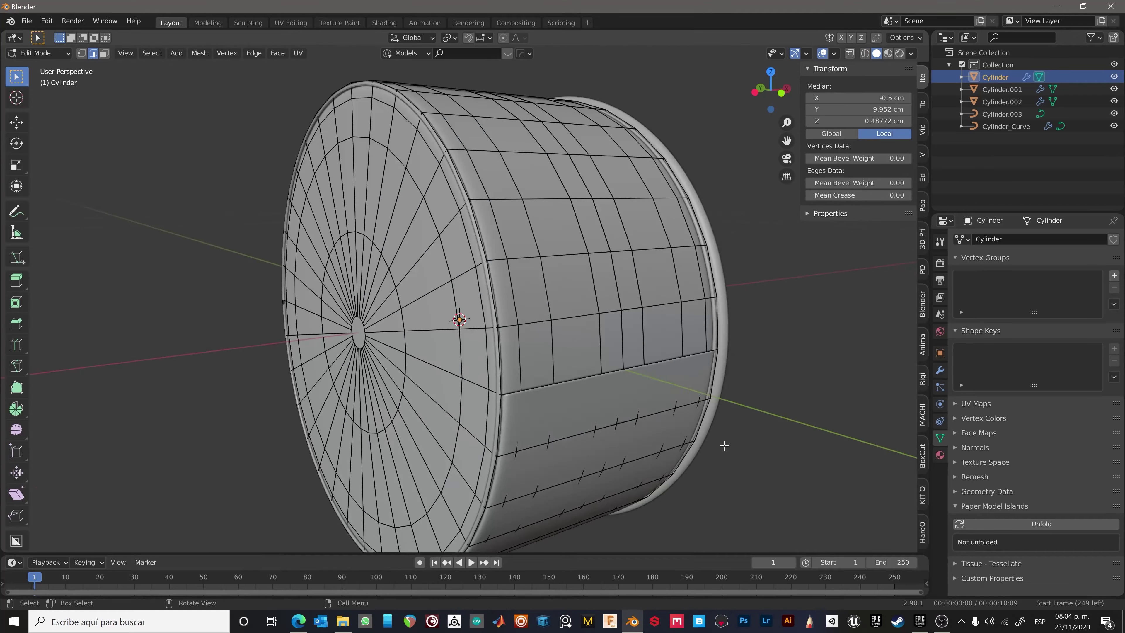
pyautogui.moveTo(601, 350); pyautogui.dragTo(489, 410, button='middle')
pyautogui.scroll(-4, 489, 410)
pyautogui.press('g')
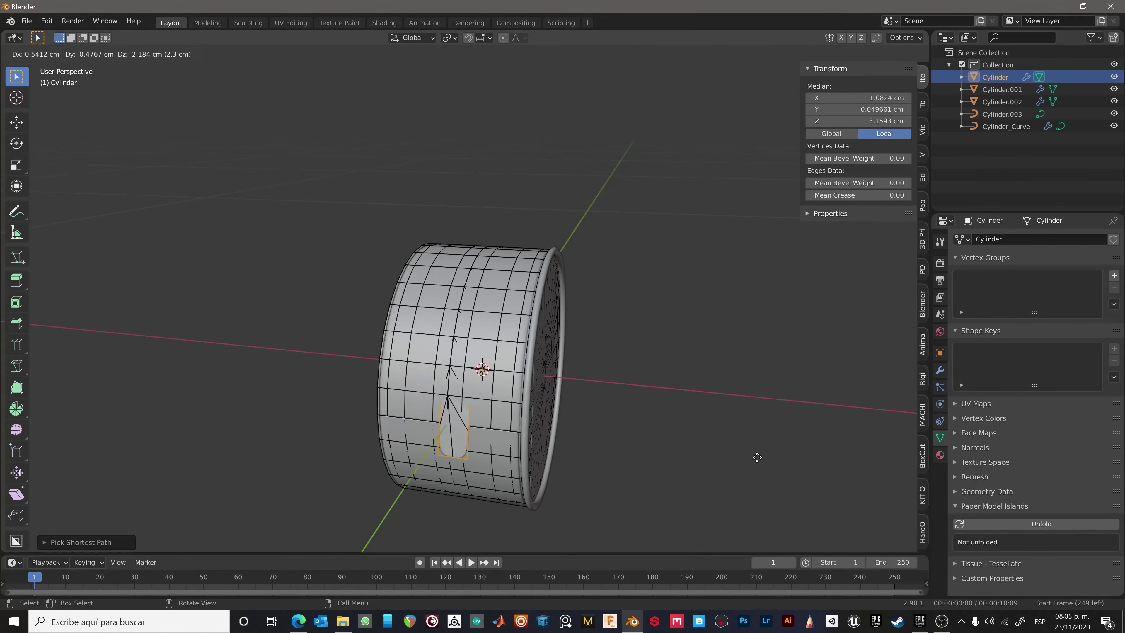
pyautogui.moveTo(325, 279); pyautogui.dragTo(460, 360, button='middle')
pyautogui.click(461, 359)
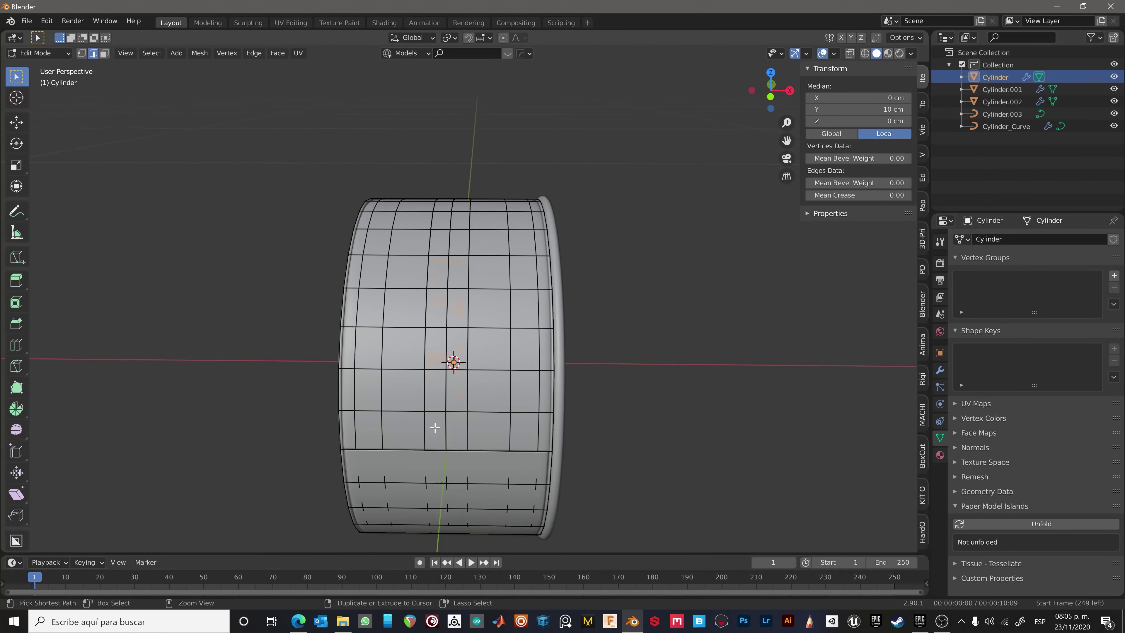
pyautogui.press('2')
pyautogui.moveTo(452, 430)
pyautogui.mouseDown(button='middle')
pyautogui.moveTo(541, 437)
pyautogui.moveTo(590, 364)
pyautogui.mouseUp(button='middle')
pyautogui.keyDown('ctrl'); pyautogui.click(541, 438); pyautogui.keyUp('ctrl')
pyautogui.scroll(-4, 590, 364)
pyautogui.scroll(4, 660, 465)
pyautogui.hotkey('ctrl', 'l')
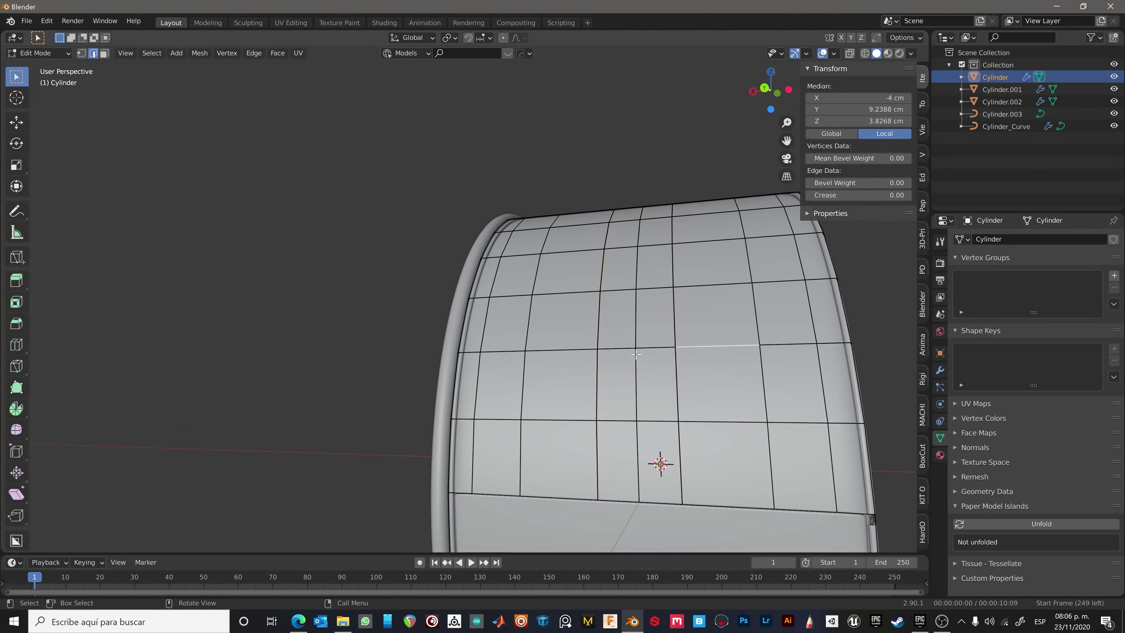
pyautogui.scroll(-3, 776, 330)
# Separate the strip into Cylinder.004 and select its edges in Edit Mode.
pyautogui.press('p')
pyautogui.scroll(-3, 688, 365)
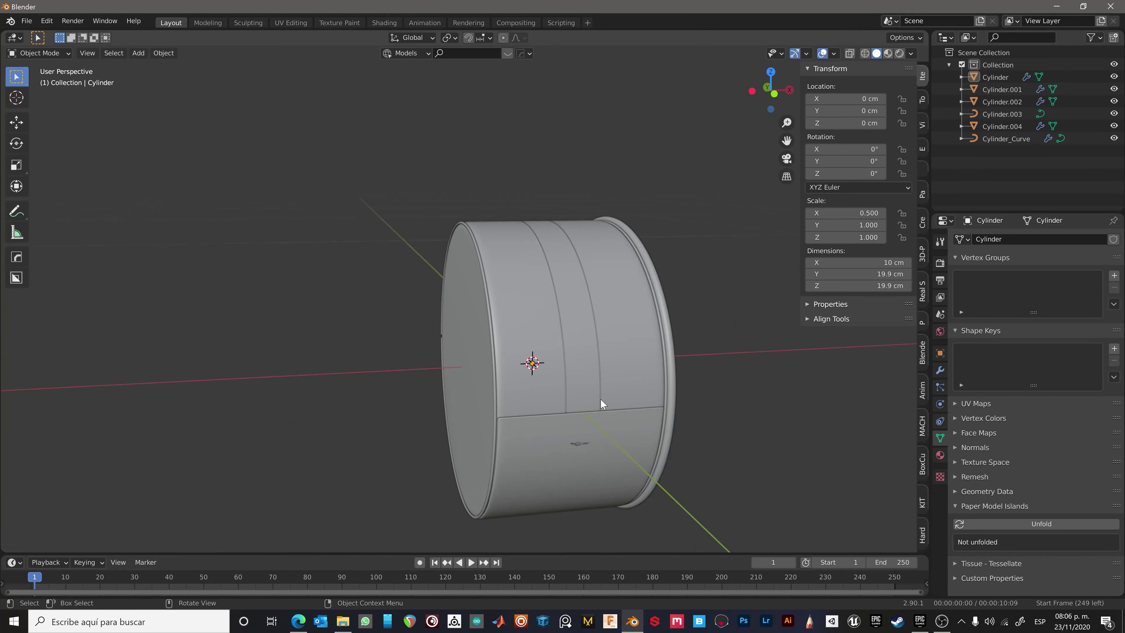
pyautogui.press('Tab')
pyautogui.scroll(4, 575, 410)
pyautogui.keyDown('ctrl'); pyautogui.click(574, 410); pyautogui.keyUp('ctrl')
pyautogui.moveTo(574, 410); pyautogui.dragTo(593, 326, button='middle')
# Separate the strip's edges into a new object and convert it to a curve.
pyautogui.press('p')
pyautogui.press('Tab')
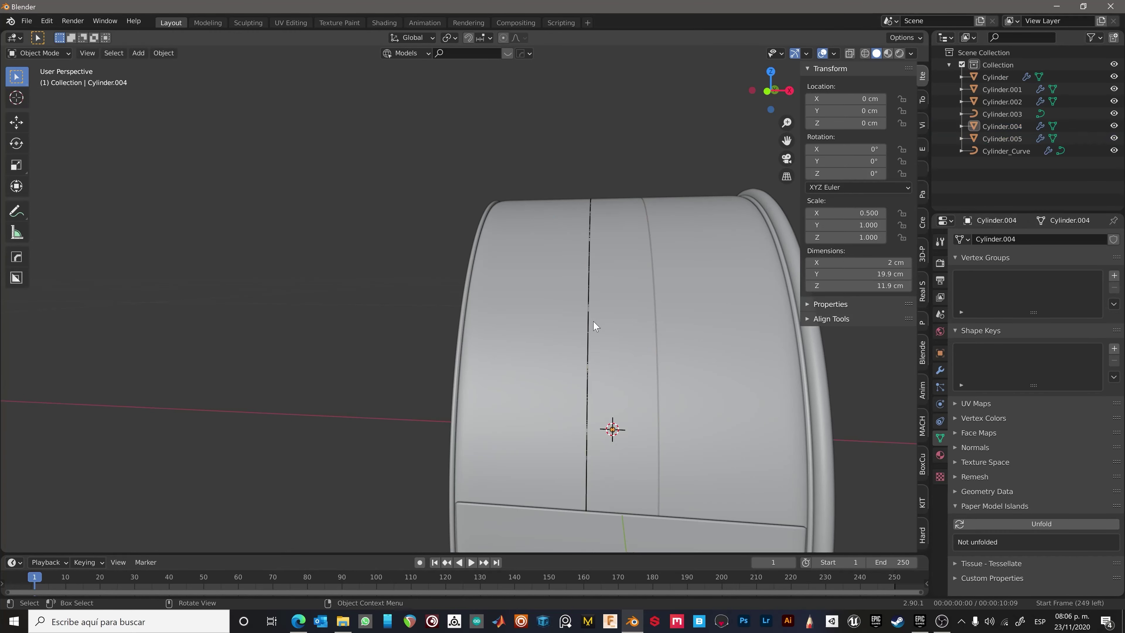
pyautogui.rightClick(141, 67)
pyautogui.click(1103, 544)
pyautogui.scroll(3, 592, 369)
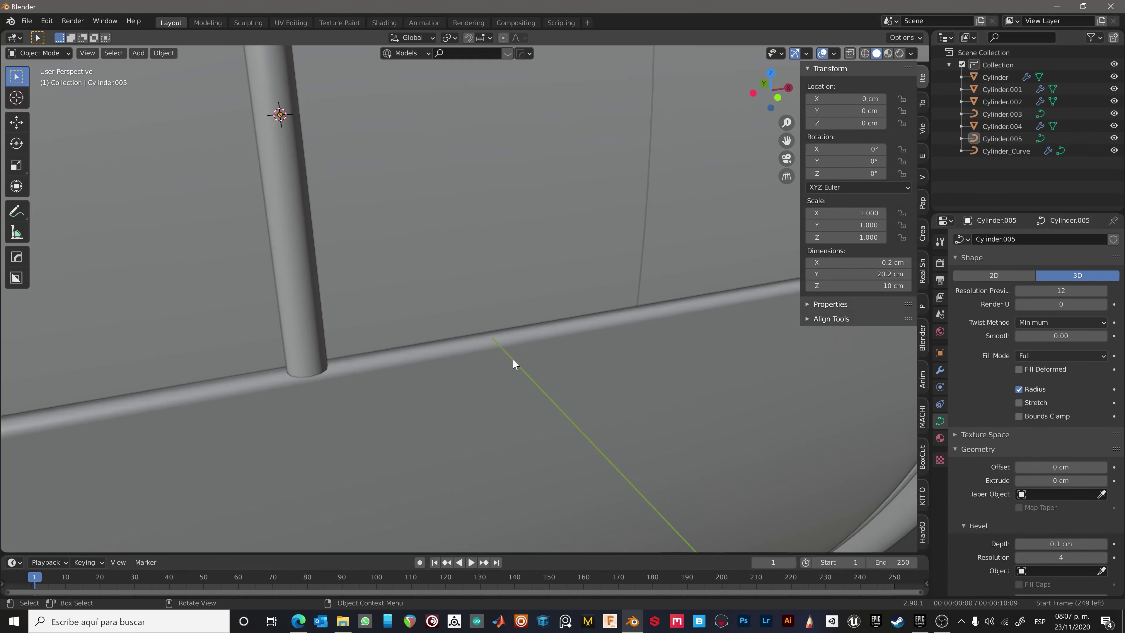
# Mirror the new curve to the strip's other edge and give it Bevel Depth 0.08.
pyautogui.click(1032, 239)
pyautogui.click(828, 321)
pyautogui.scroll(-4, 592, 370)
pyautogui.scroll(4, 592, 369)
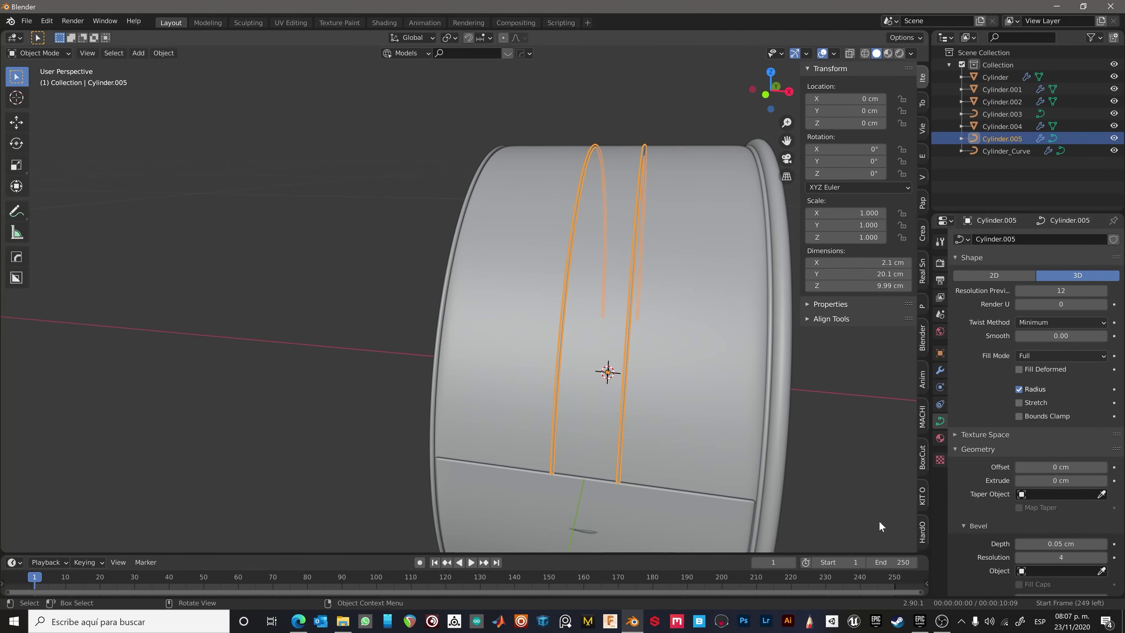
pyautogui.moveTo(880, 526); pyautogui.dragTo(554, 495, button='middle')
pyautogui.click(1032, 544)
pyautogui.write('.0')
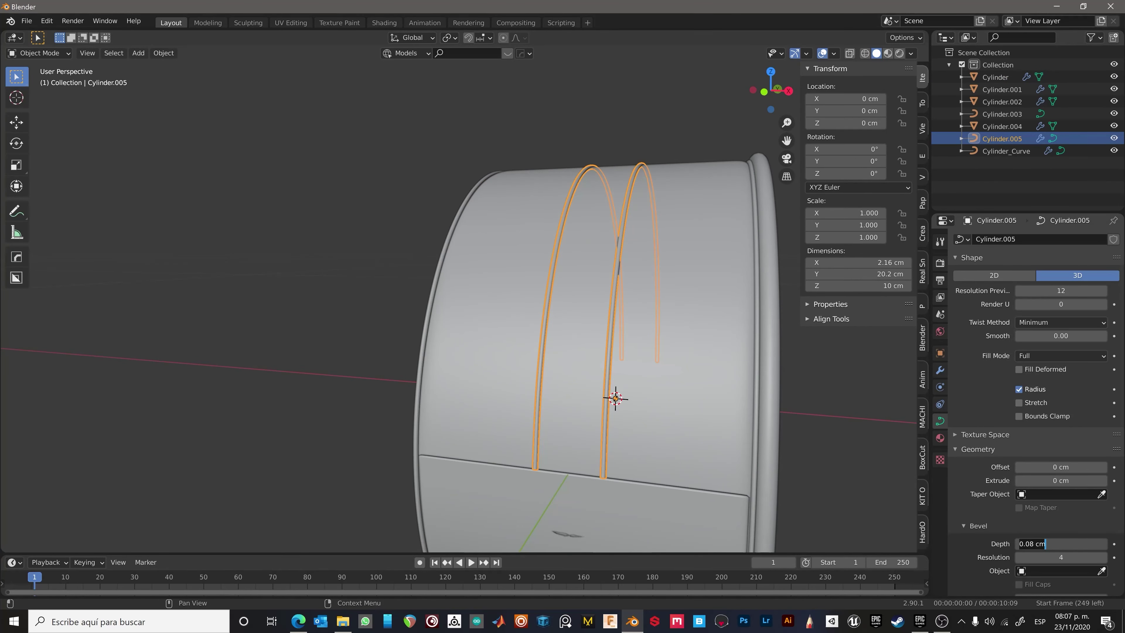
pyautogui.scroll(-5, 545, 398)
pyautogui.scroll(5, 545, 398)
# Add and scale edge loops down the middle of the zipper strip.
pyautogui.click(545, 414)
pyautogui.press('Tab')
pyautogui.hotkey('ctrl', 'r')
pyautogui.click(579, 398)
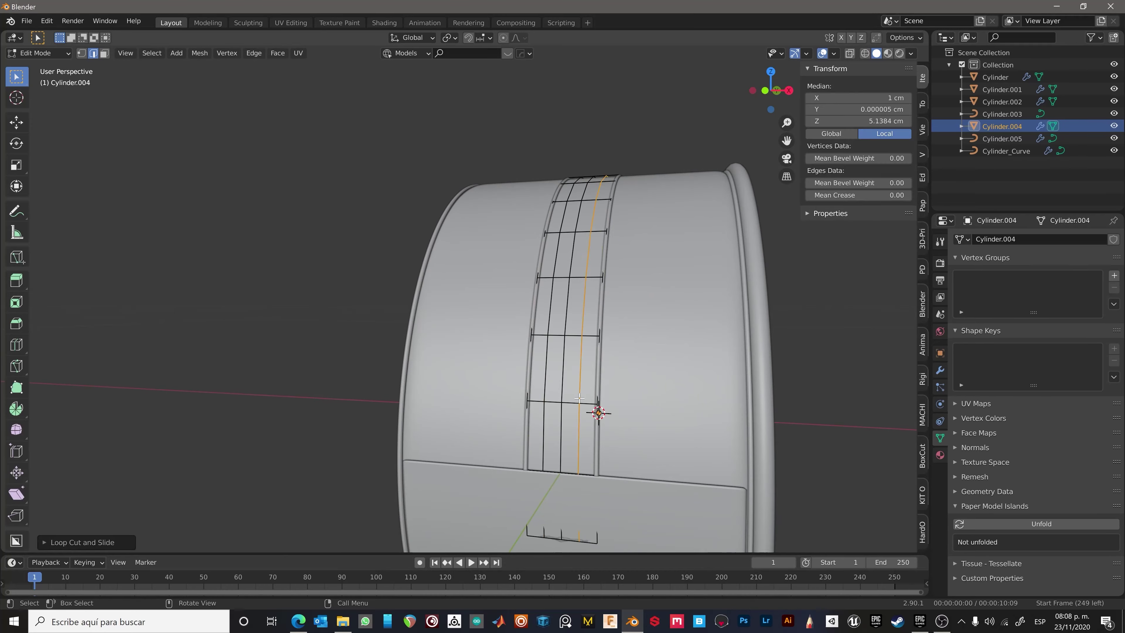
pyautogui.keyDown('alt'); pyautogui.keyDown('shift'); pyautogui.click(544, 394); pyautogui.keyUp('shift'); pyautogui.keyUp('alt')
pyautogui.moveTo(544, 394); pyautogui.dragTo(605, 397, button='middle')
pyautogui.click(624, 384)
# Separate the strip's centre part and join it back into the strip object.
pyautogui.hotkey('alt', 'a')
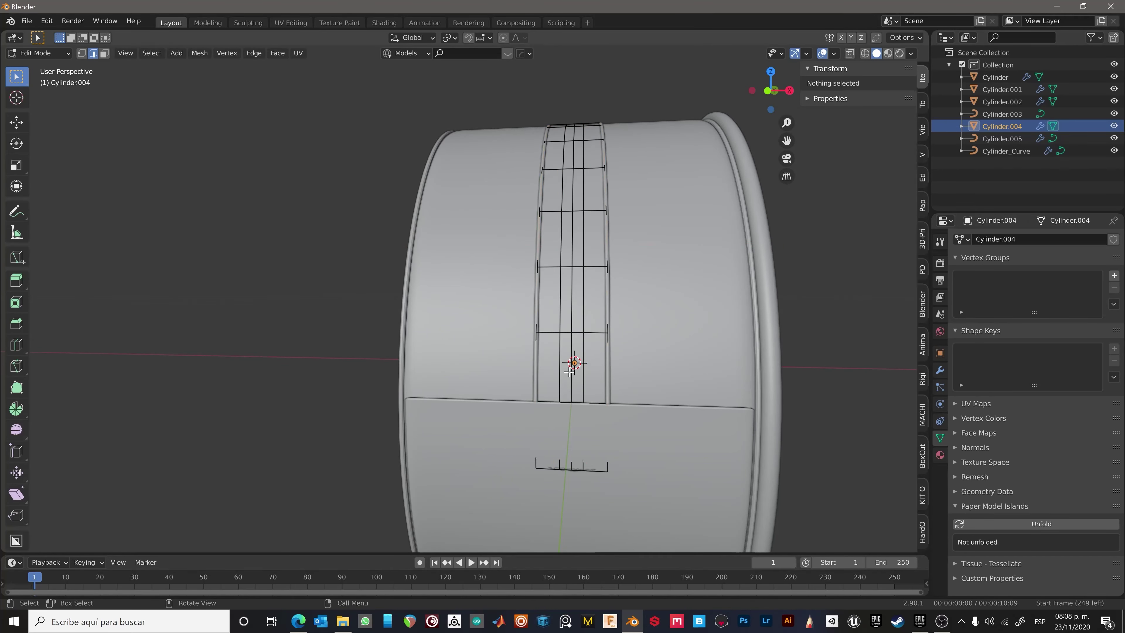
pyautogui.hotkey('ctrl', 'l')
pyautogui.press('p')
pyautogui.press('Tab')
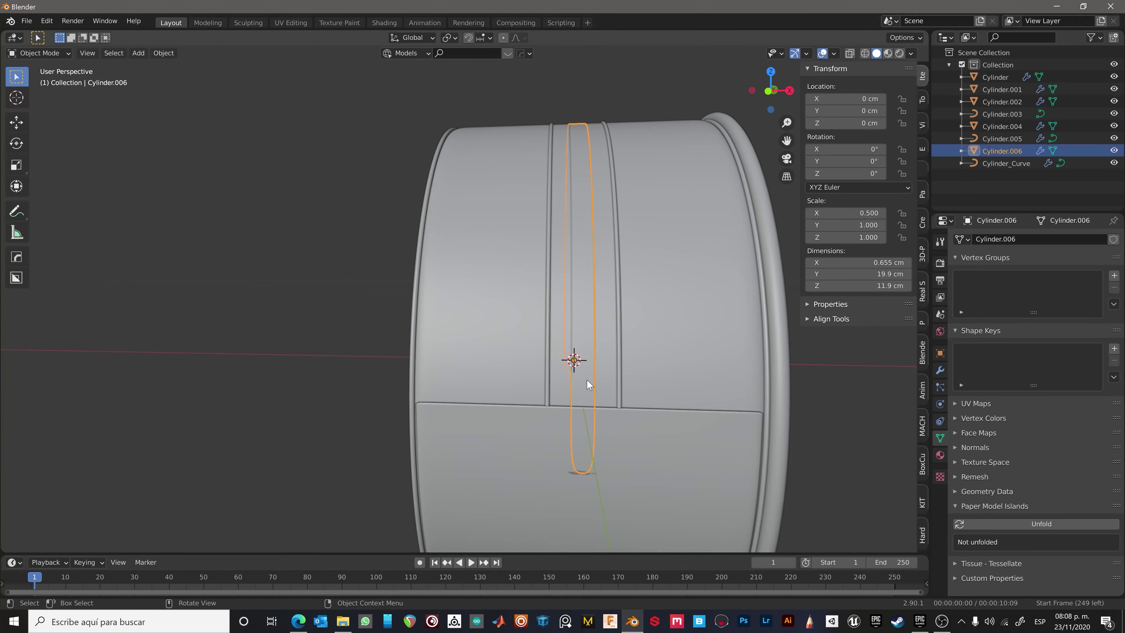
pyautogui.keyDown('shift'); pyautogui.click(587, 384); pyautogui.keyUp('shift')
pyautogui.hotkey('ctrl', 'j')
pyautogui.scroll(-5, 610, 447)
pyautogui.moveTo(610, 447); pyautogui.dragTo(620, 422, button='middle')
pyautogui.scroll(4, 460, 372)
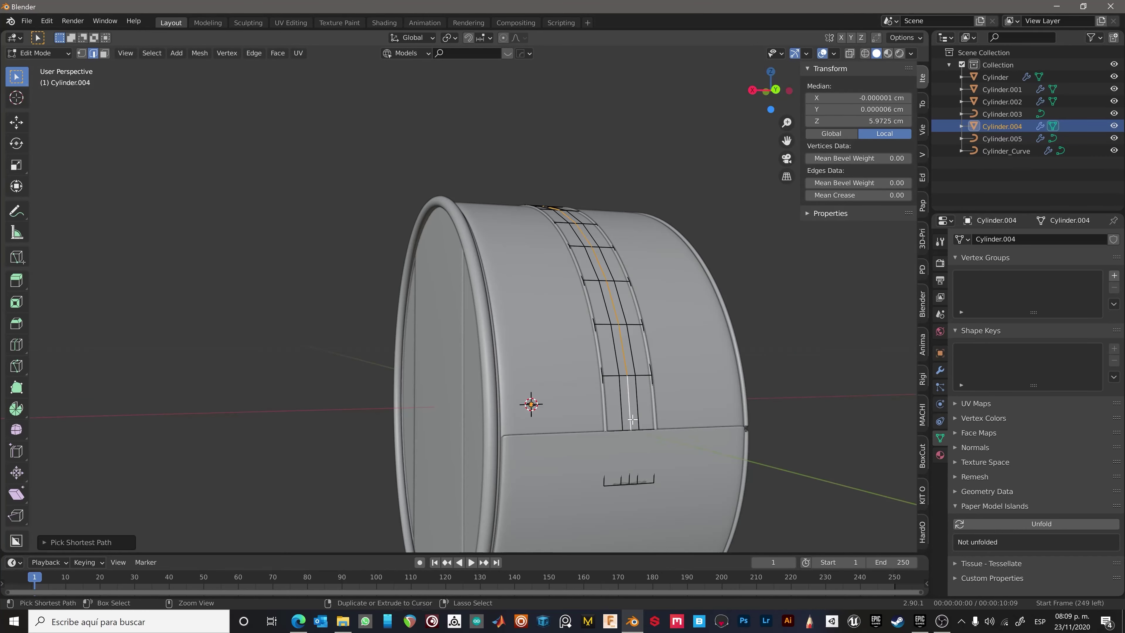
# Rename the objects Zipper Curve, Main Body and Front Leather Logo in the Outliner.
pyautogui.write('Curve')
pyautogui.write('Zipper Fabric')
pyautogui.click(561, 327)
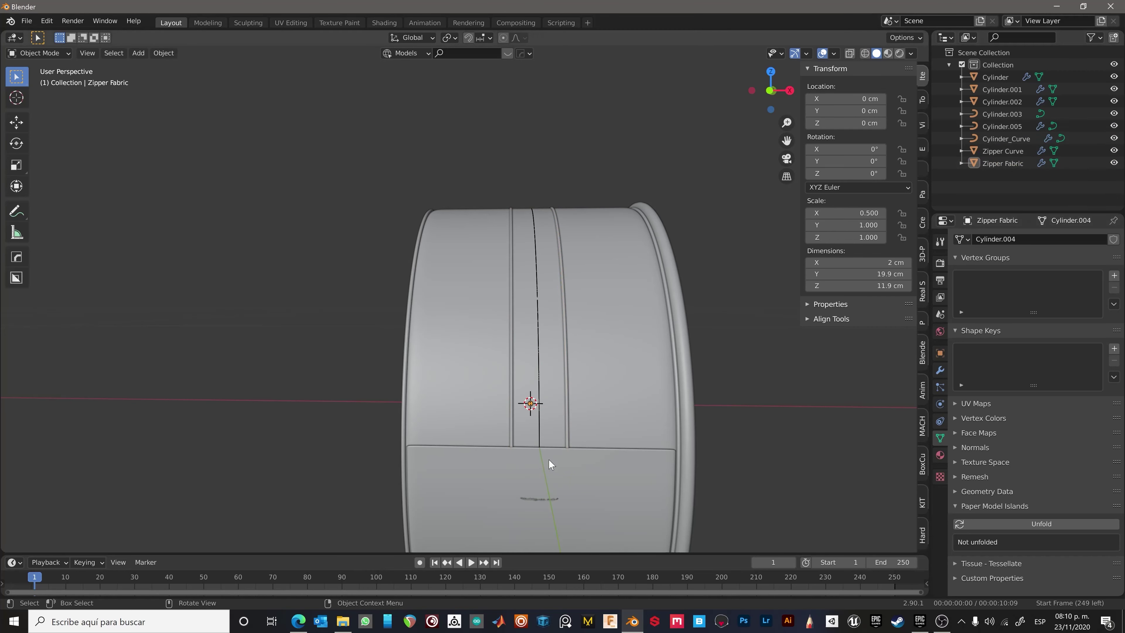
pyautogui.doubleClick(996, 77)
pyautogui.write('Main Body')
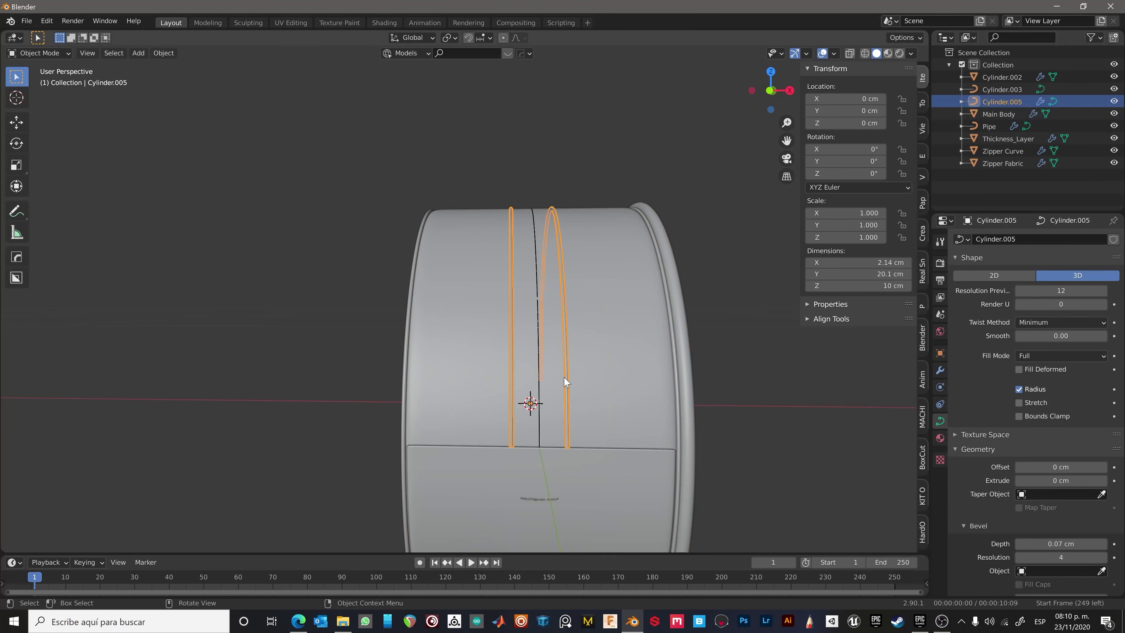
pyautogui.press('Tab')
pyautogui.write('Zipper leather Pipe')
pyautogui.doubleClick(1002, 89)
pyautogui.write('Body_Leather_Pipe')
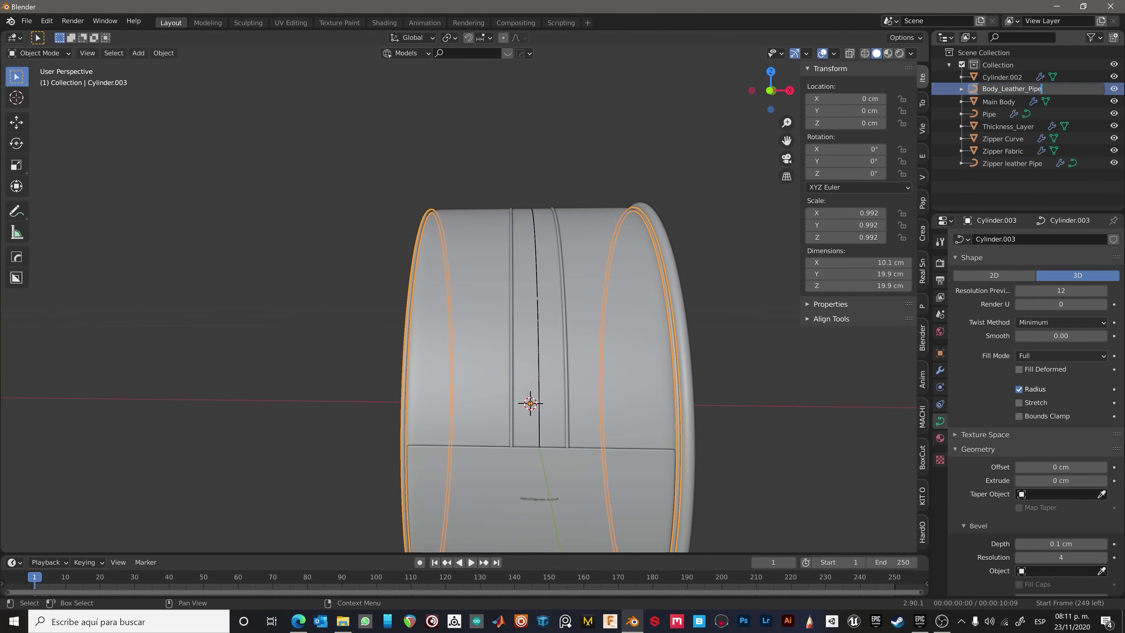
pyautogui.doubleClick(1002, 89)
pyautogui.write('er Logo')
pyautogui.press('Return')
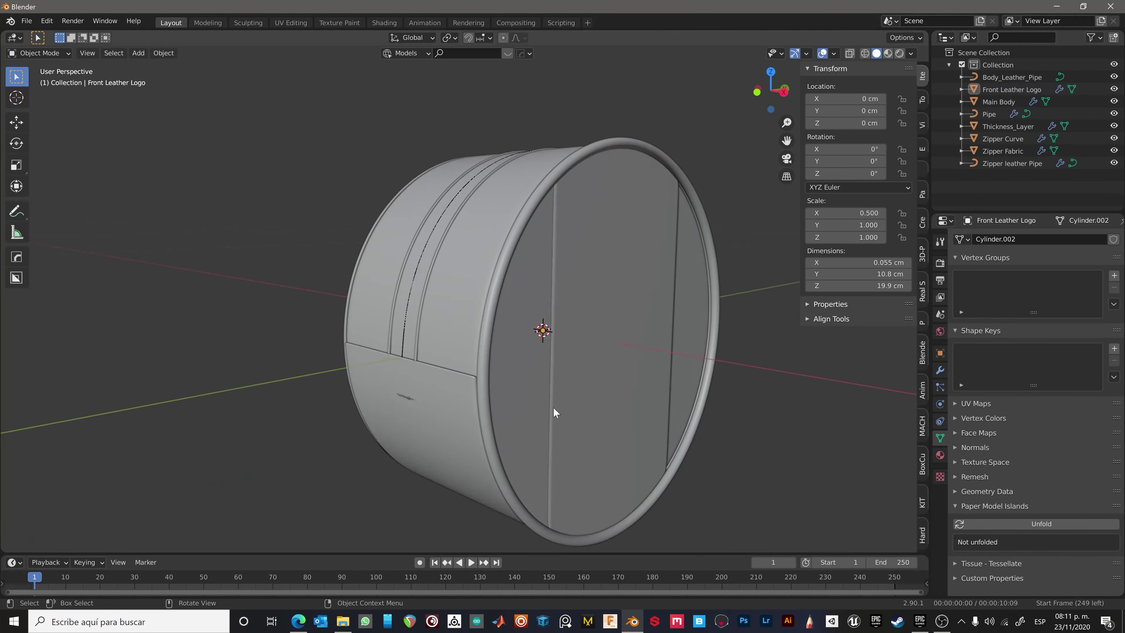
# Save the project as a .blend file in the Yon folder.
pyautogui.moveTo(552, 410); pyautogui.dragTo(580, 440, button='middle')
pyautogui.click(468, 339)
pyautogui.moveTo(467, 339); pyautogui.dragTo(671, 365, button='middle')
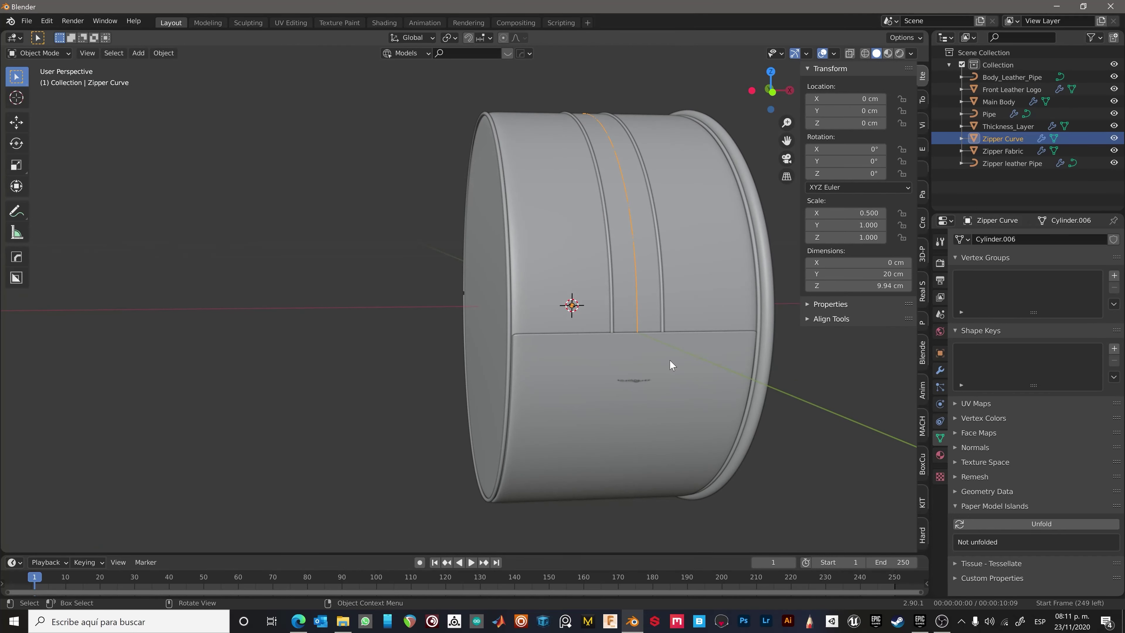
pyautogui.hotkey('ctrl', 's')
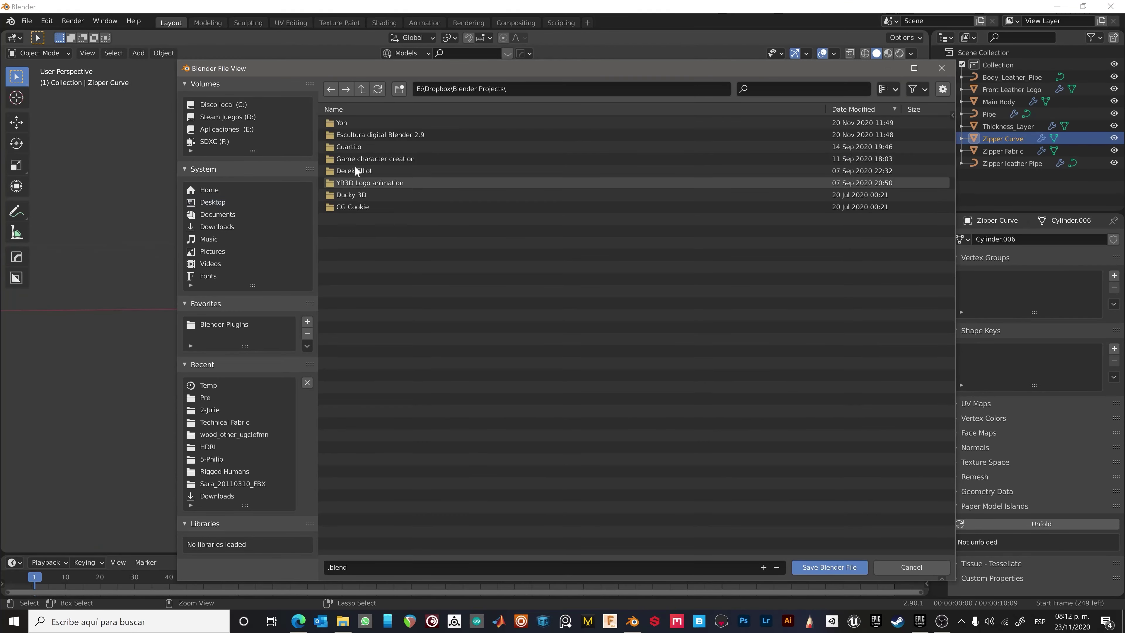
pyautogui.click(829, 567)
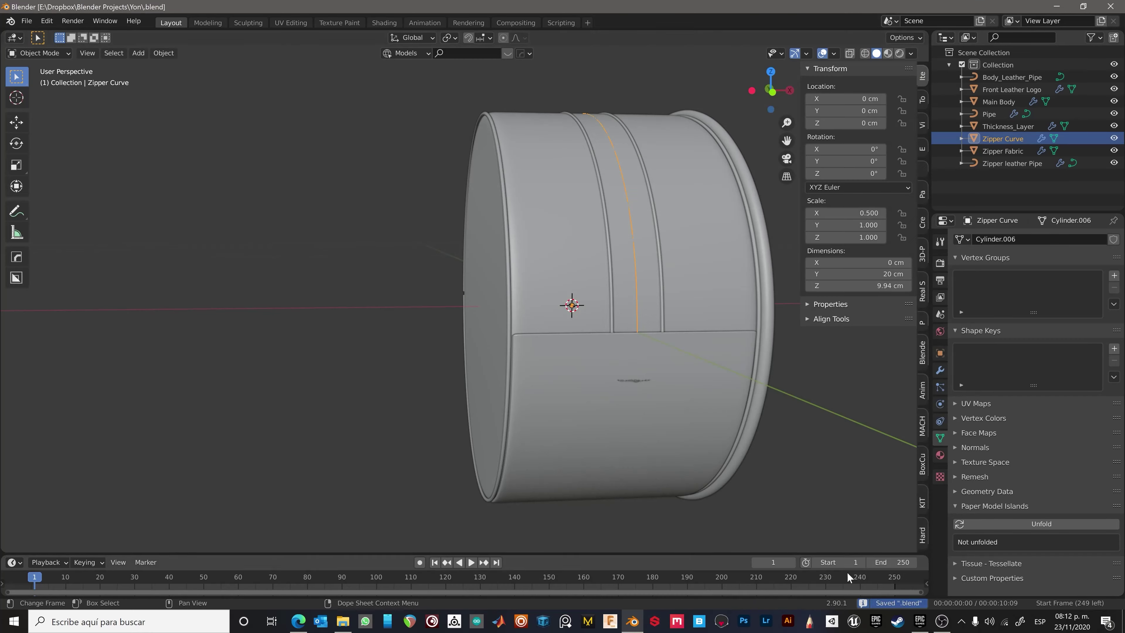
# In Shading, give the Pipe a Gold Material with gold base and subsurface colours.
pyautogui.click(384, 23)
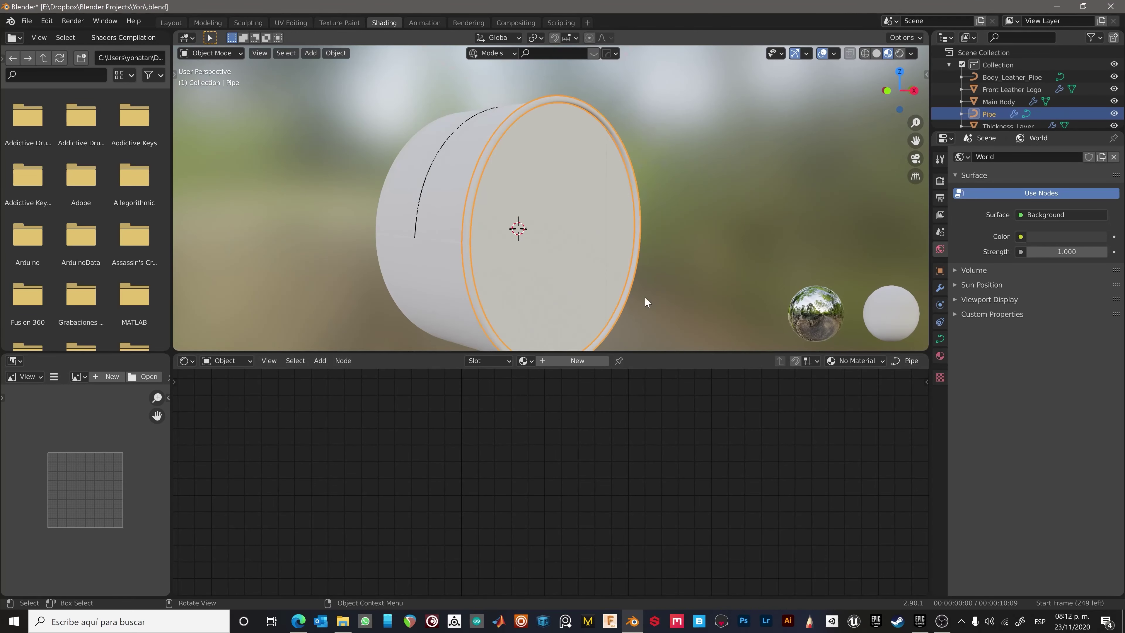
pyautogui.click(619, 414)
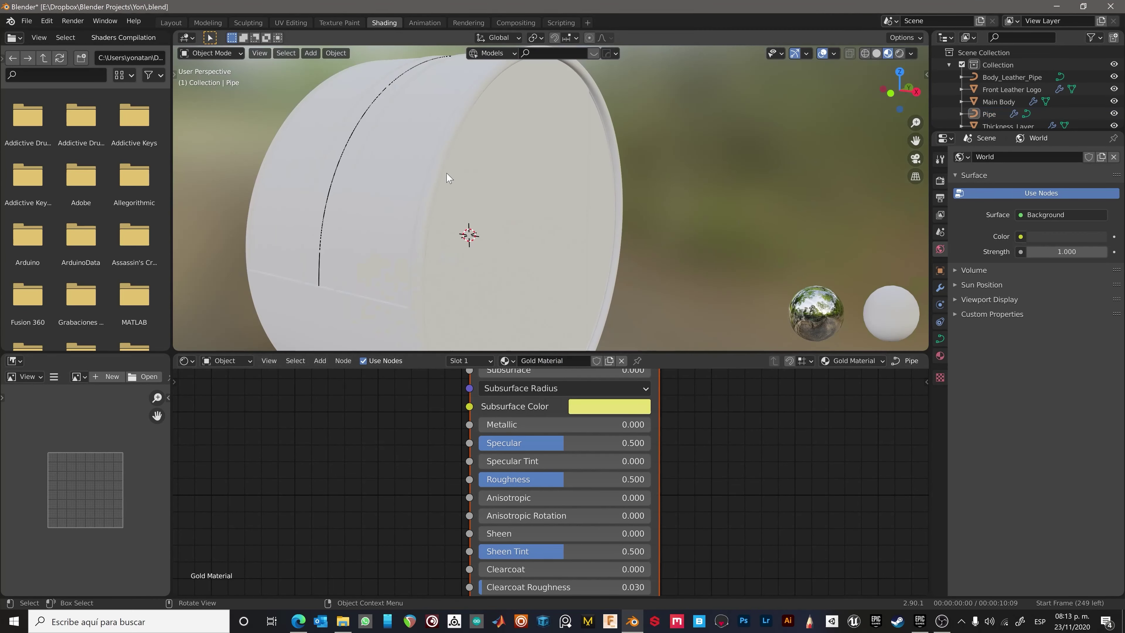
pyautogui.click(603, 369)
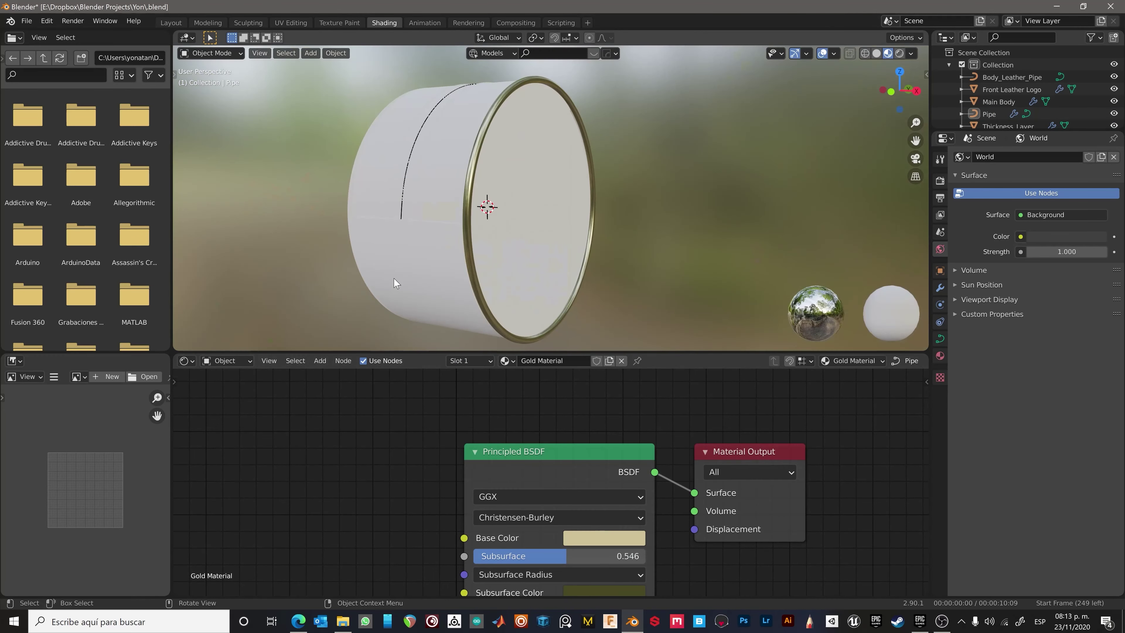
# Create a Main Leather material with a navy base colour.
pyautogui.write('Main Leather')
pyautogui.press('Return')
pyautogui.click(604, 538)
pyautogui.click(666, 338)
pyautogui.scroll(-5, 666, 338)
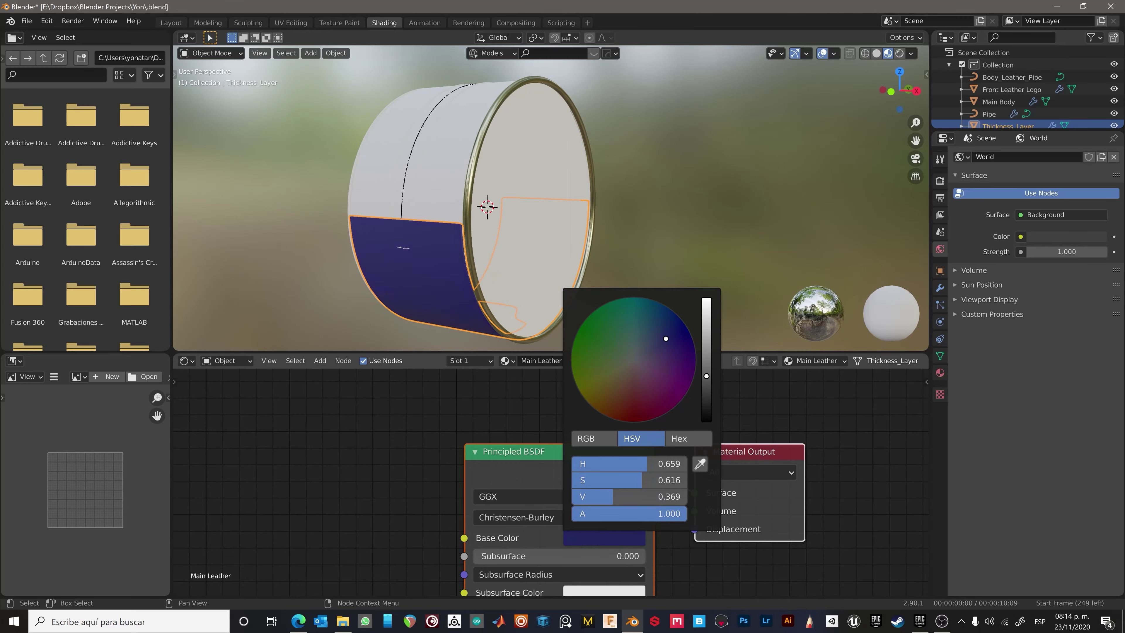
pyautogui.scroll(3, 422, 261)
pyautogui.scroll(3, 457, 269)
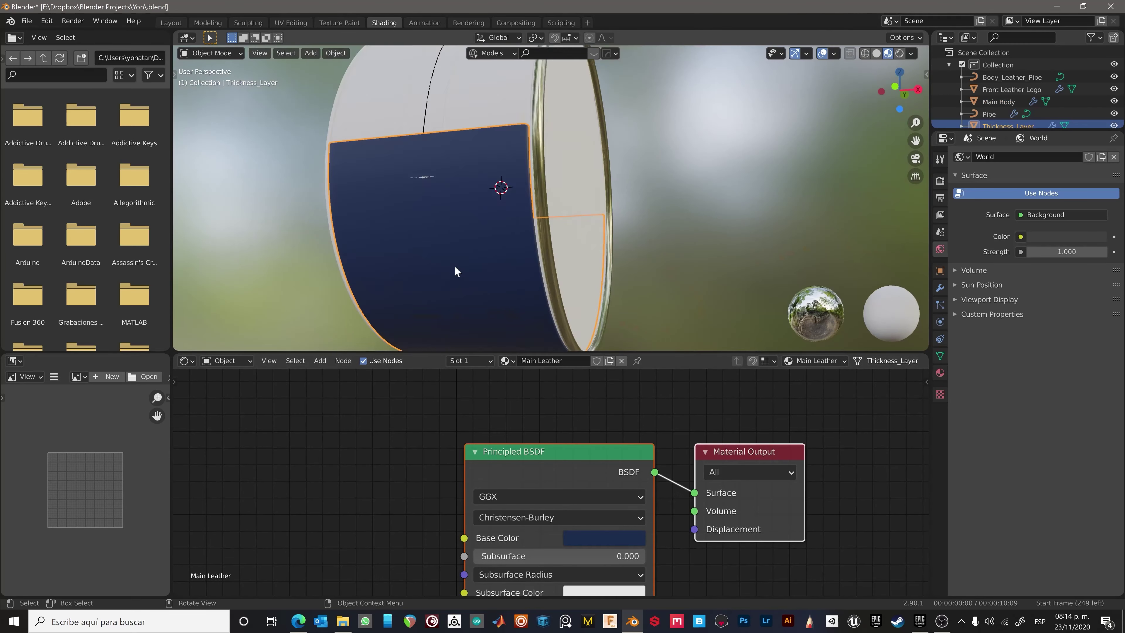
# Add Bump, ColorRamp and Musgrave nodes, linking Musgrave Height to ColorRamp and setting its scale.
pyautogui.hotkey('shift', 'a')
pyautogui.click(503, 427)
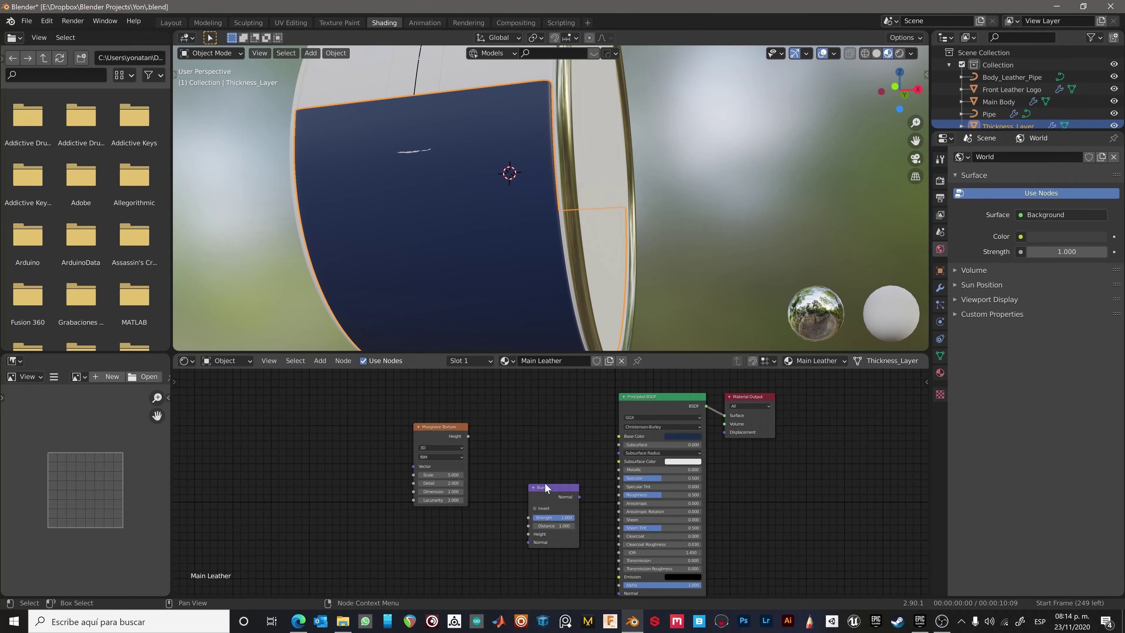
pyautogui.click(552, 509)
pyautogui.hotkey('shift', 'a')
pyautogui.click(621, 339)
pyautogui.click(394, 500)
pyautogui.moveTo(330, 450); pyautogui.dragTo(353, 542)
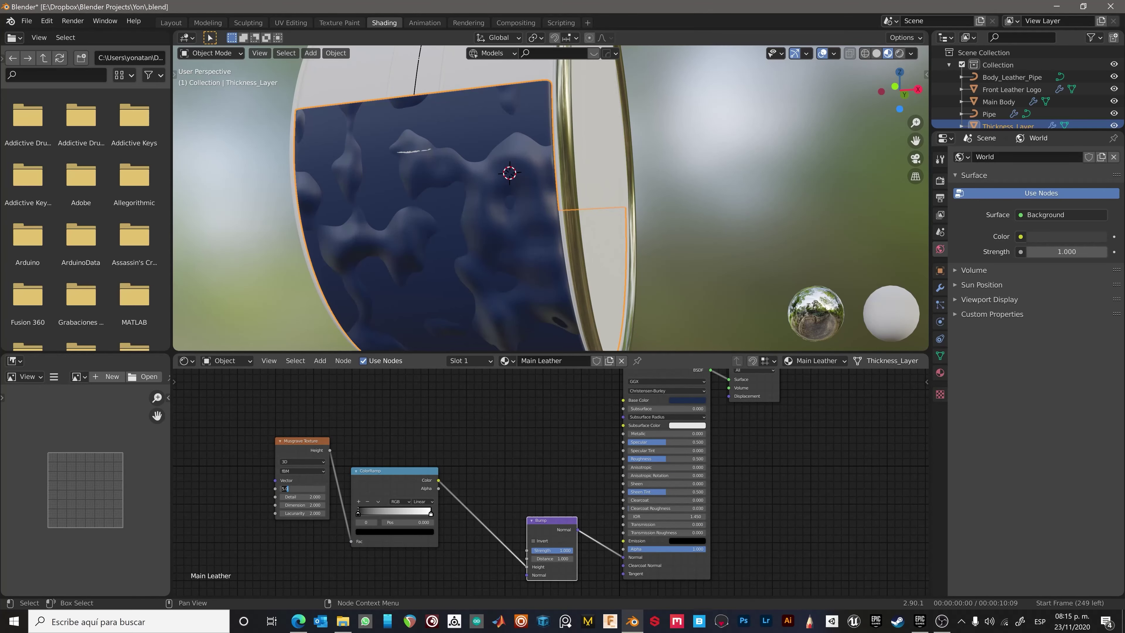
pyautogui.write('800')
pyautogui.press('Return')
pyautogui.doubleClick(302, 488)
pyautogui.write('20')
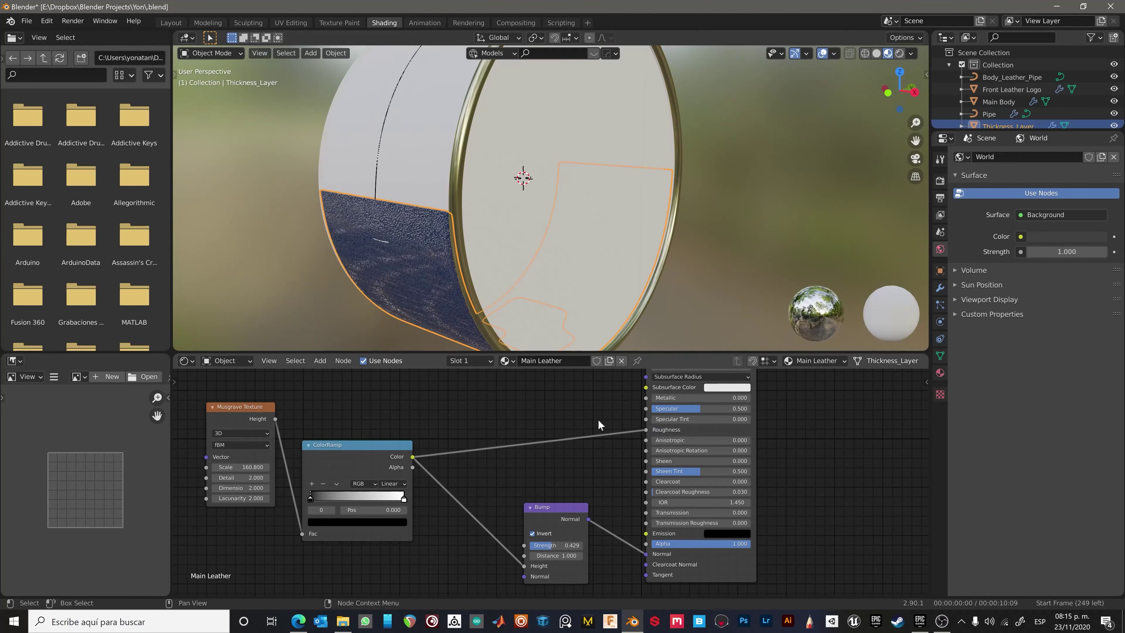
# Insert a second ColorRamp into the Roughness link and adjust its colour stop.
pyautogui.hotkey('shift', 'a')
pyautogui.click(653, 307)
pyautogui.click(474, 432)
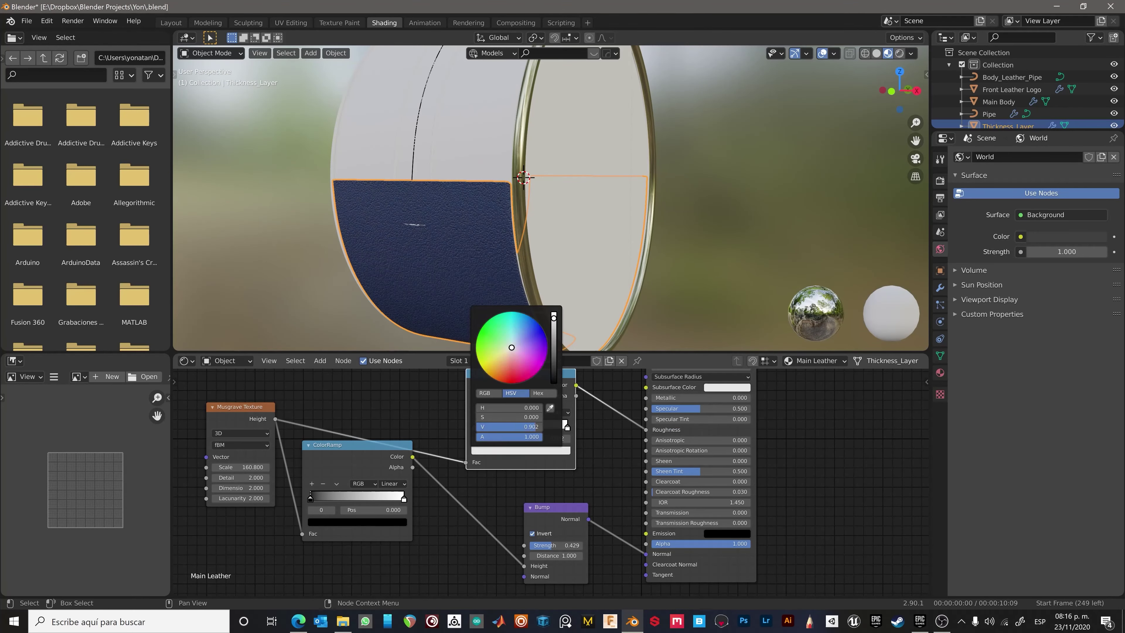
pyautogui.moveTo(576, 266)
pyautogui.mouseDown(button='middle')
pyautogui.moveTo(615, 289)
pyautogui.moveTo(540, 269)
pyautogui.moveTo(641, 194)
pyautogui.moveTo(505, 268)
pyautogui.mouseUp(button='middle')
pyautogui.press('Tab')
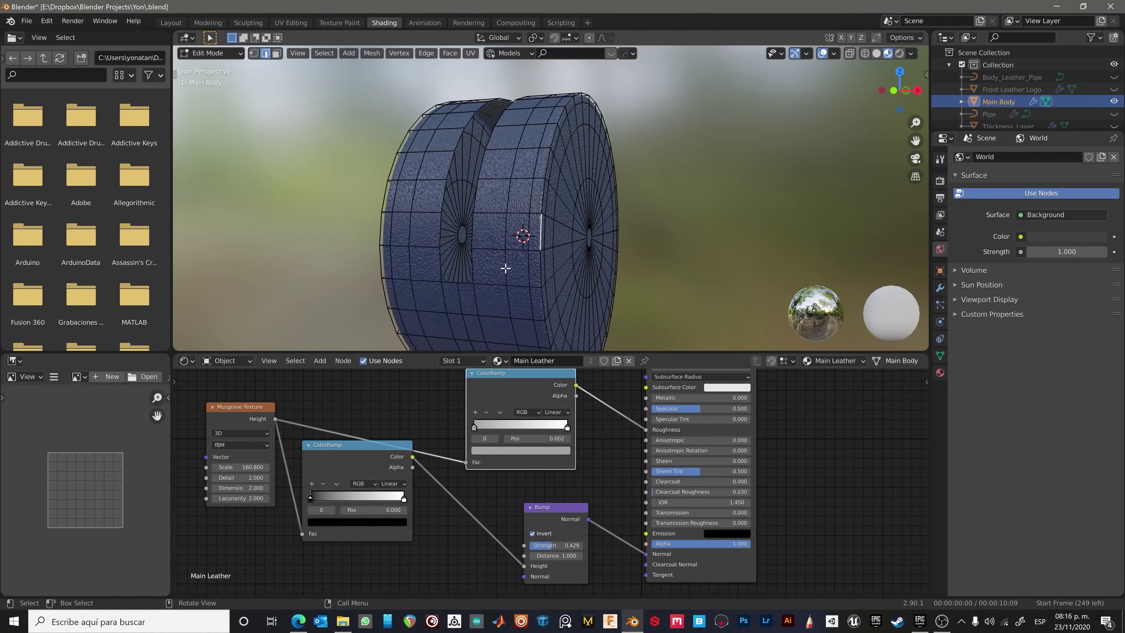
# Mark seams on the body's edges and unwrap its UVs.
pyautogui.rightClick(505, 268)
pyautogui.click(390, 251)
pyautogui.press('a')
pyautogui.click(471, 53)
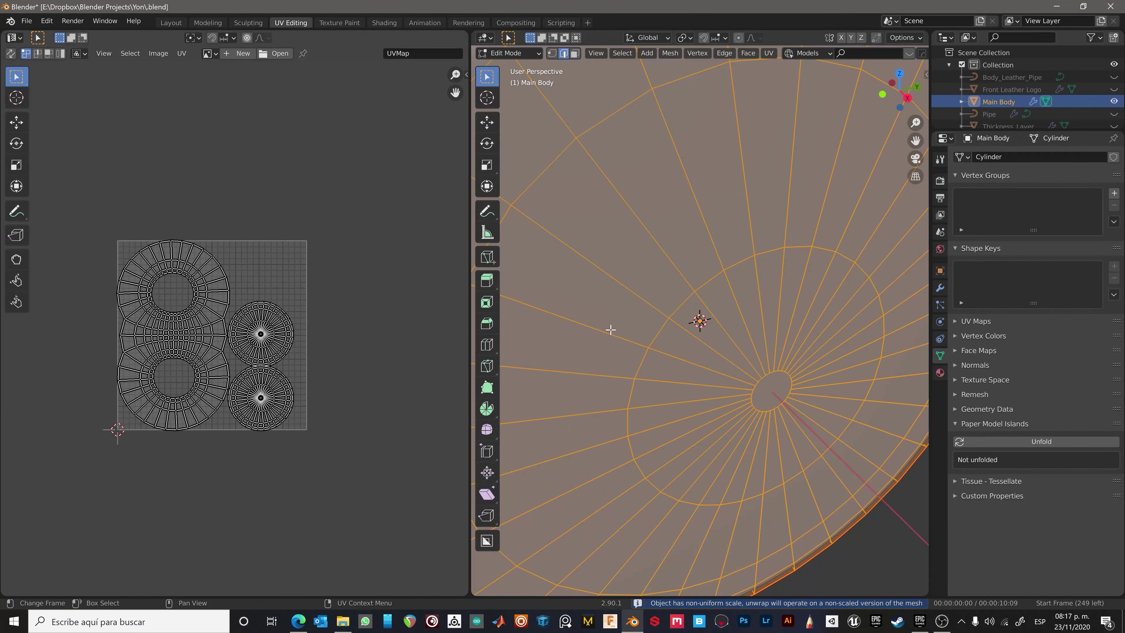
pyautogui.scroll(-5, 610, 330)
pyautogui.hotkey('alt', 'a')
# Darken the navy leather base colour and apply HQ RenderSetup.
pyautogui.moveTo(620, 337)
pyautogui.mouseDown(button='middle')
pyautogui.moveTo(642, 310)
pyautogui.moveTo(662, 366)
pyautogui.mouseUp(button='middle')
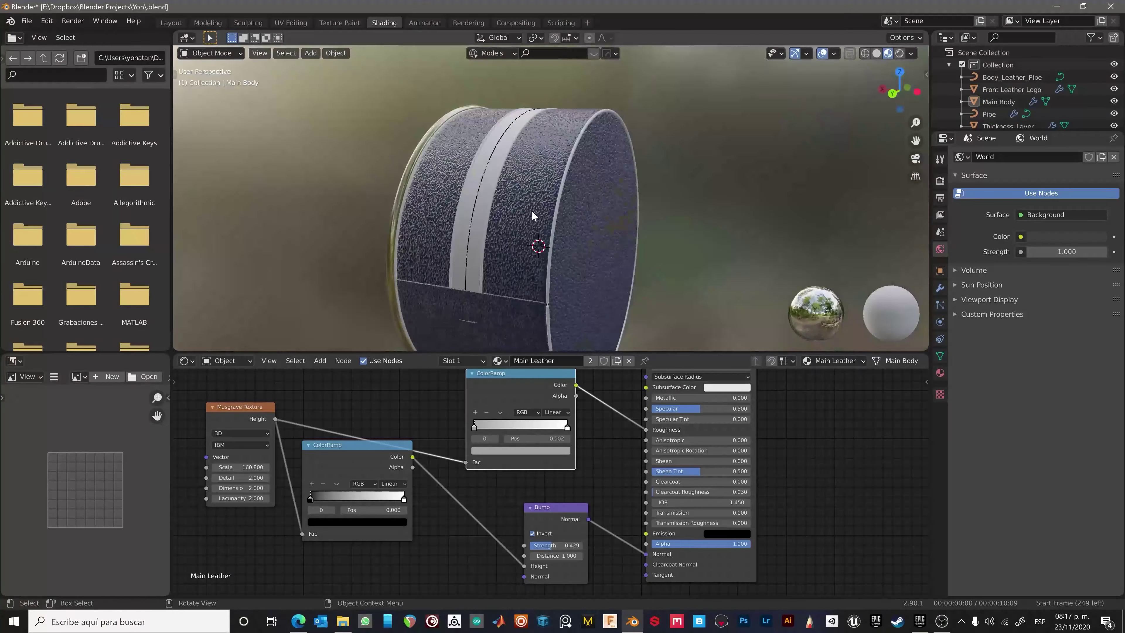
pyautogui.moveTo(423, 257); pyautogui.dragTo(576, 248, button='middle')
pyautogui.scroll(4, 576, 248)
pyautogui.click(699, 256)
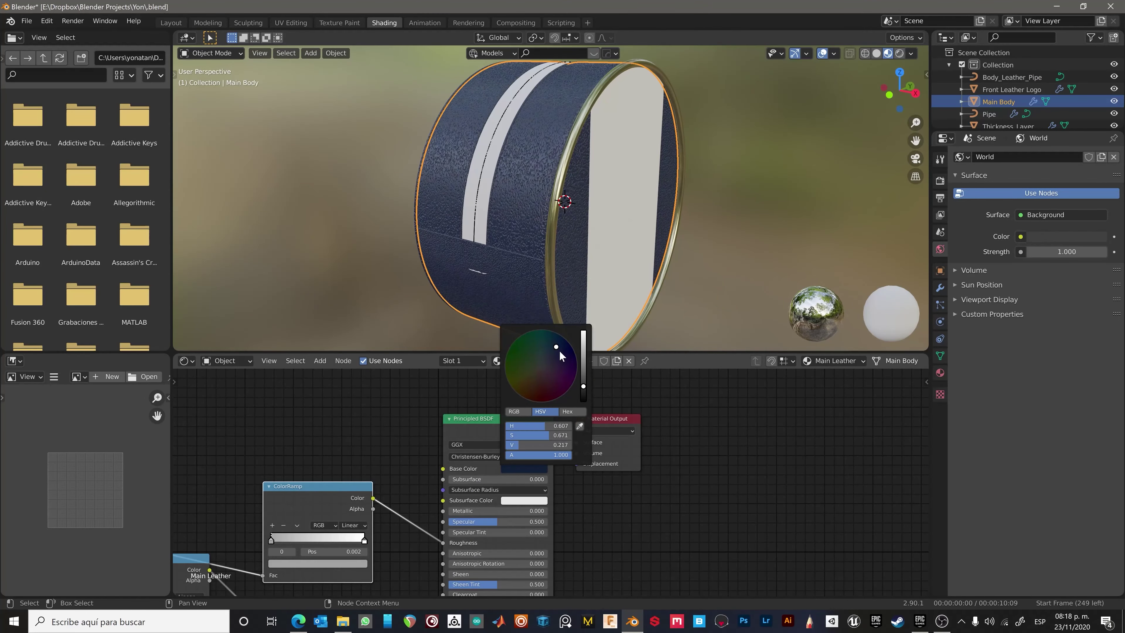
pyautogui.moveTo(560, 354); pyautogui.dragTo(571, 217, button='middle')
pyautogui.rightClick(576, 217)
pyautogui.click(709, 381)
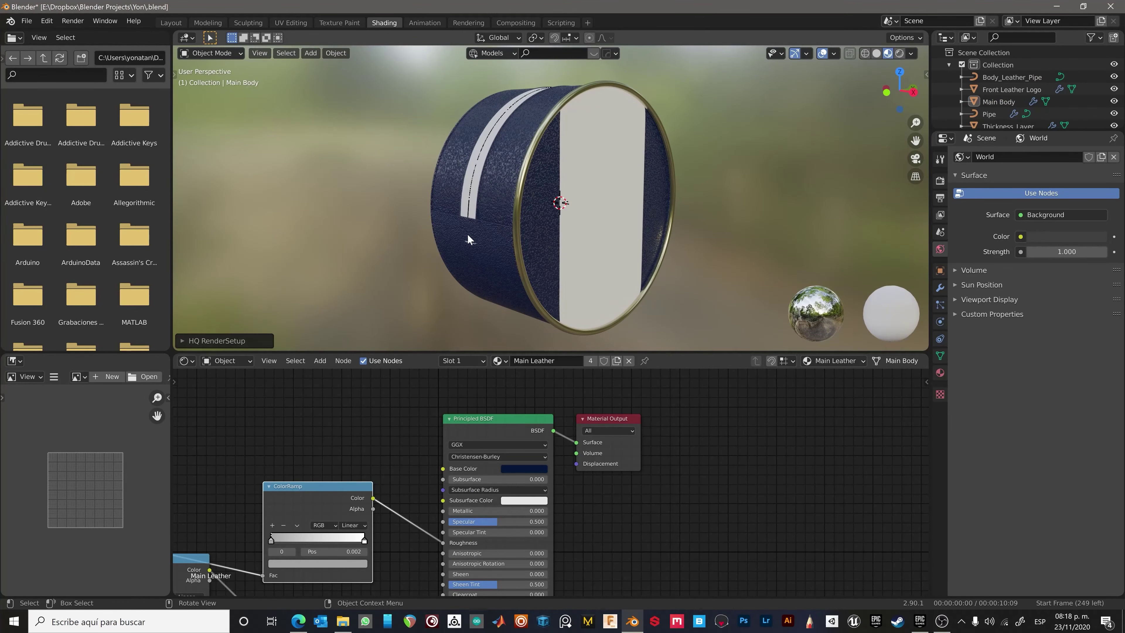
# Select the Thickness_Layer object and briefly inspect its mesh in Edit Mode.
pyautogui.moveTo(470, 239); pyautogui.dragTo(509, 235, button='middle')
pyautogui.scroll(4, 509, 235)
pyautogui.click(517, 235)
pyautogui.press('Tab')
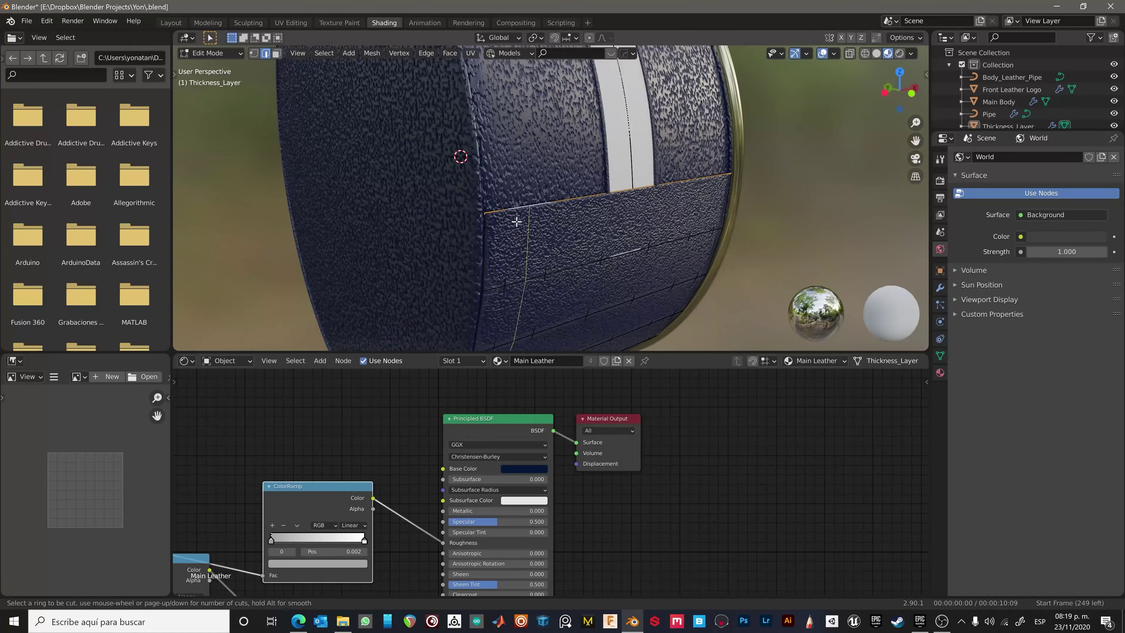
pyautogui.scroll(5, 564, 152)
pyautogui.scroll(-8, 578, 221)
pyautogui.press('Tab')
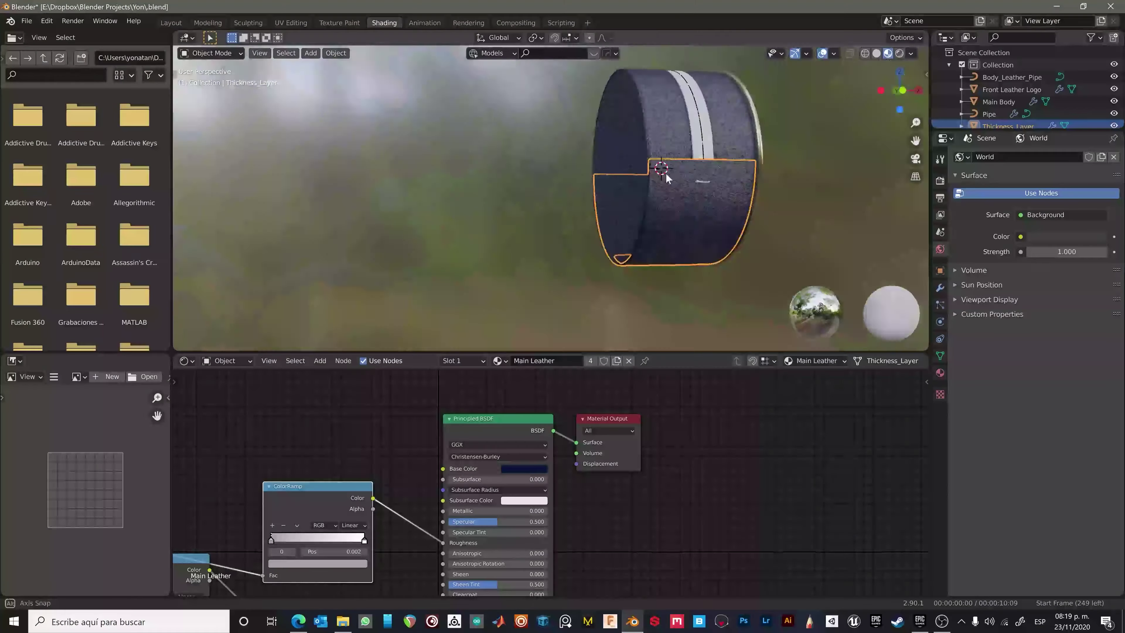
# Select the Front Leather Logo in side view and enter its Edit Mode.
pyautogui.scroll(5, 665, 171)
pyautogui.scroll(4, 531, 465)
pyautogui.press('KP_3')
pyautogui.click(551, 239)
pyautogui.press('Tab')
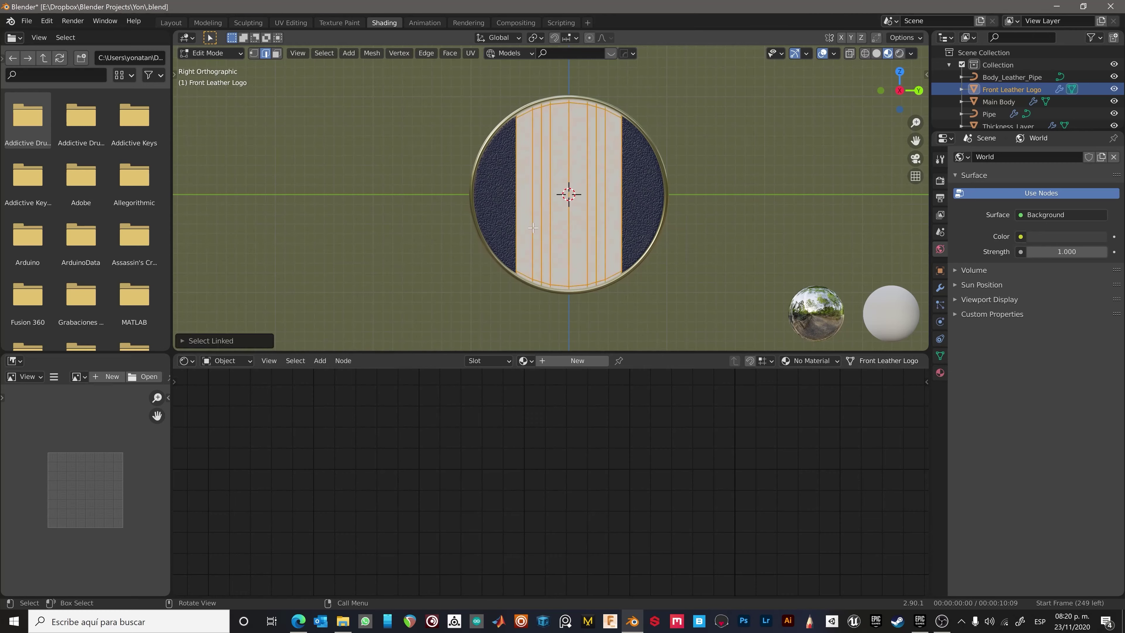
# Select the logo's connected stripe parts and separate them into their own objects.
pyautogui.moveTo(597, 259); pyautogui.dragTo(657, 229, button='middle')
pyautogui.hotkey('ctrl', 'l')
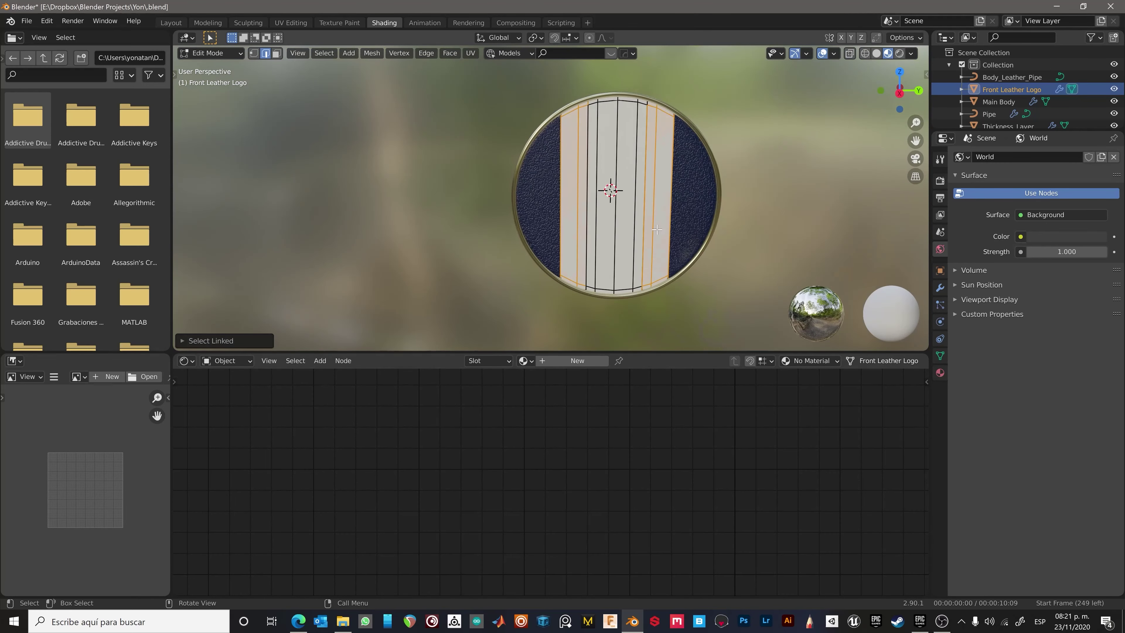
pyautogui.press('Tab')
pyautogui.scroll(1, 616, 224)
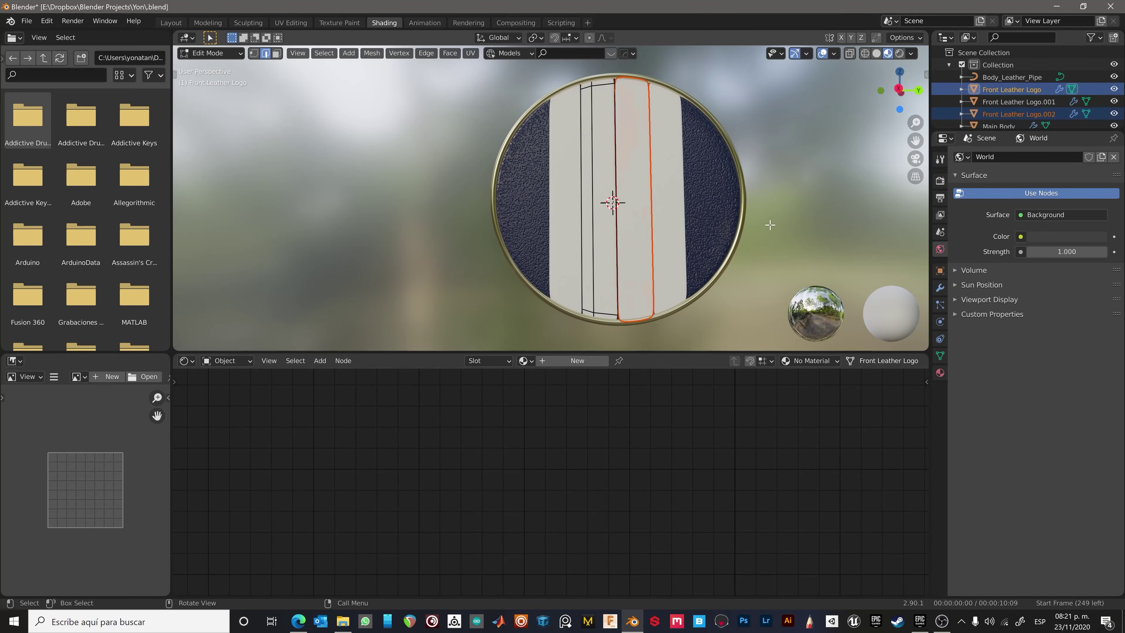
pyautogui.click(770, 224)
pyautogui.scroll(2, 589, 295)
# Open the Front Leather Logo.002 stripe for editing, abandoning a started loop cut.
pyautogui.click(651, 306)
pyautogui.press('Tab')
pyautogui.hotkey('ctrl', 'r')
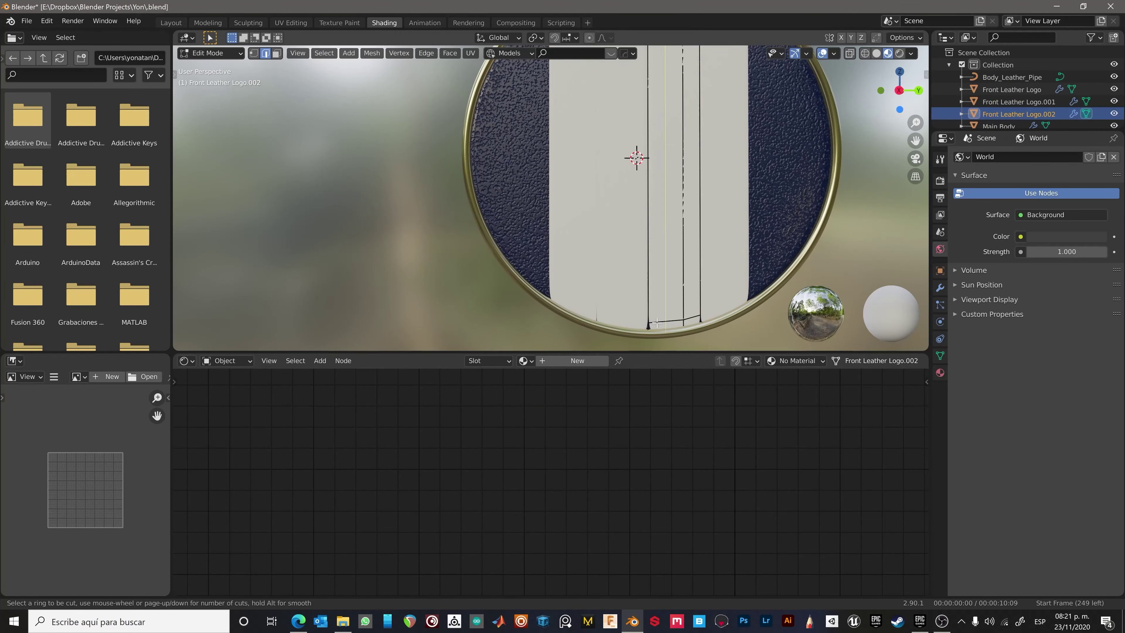
pyautogui.press('Escape')
pyautogui.press('Tab')
pyautogui.scroll(1, 637, 308)
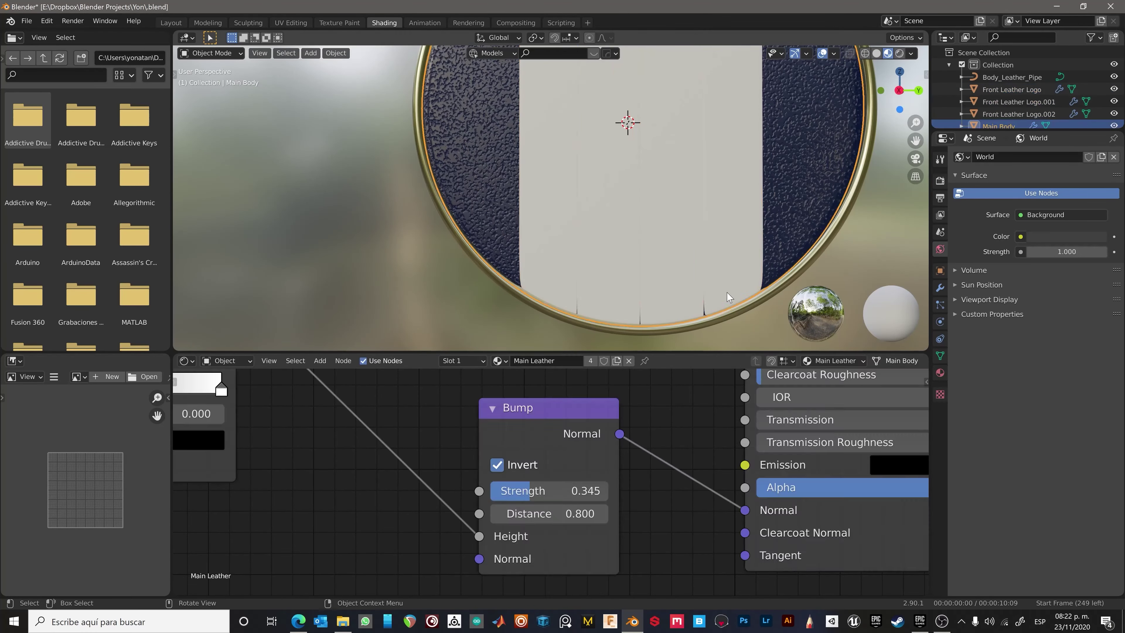
pyautogui.scroll(2, 575, 315)
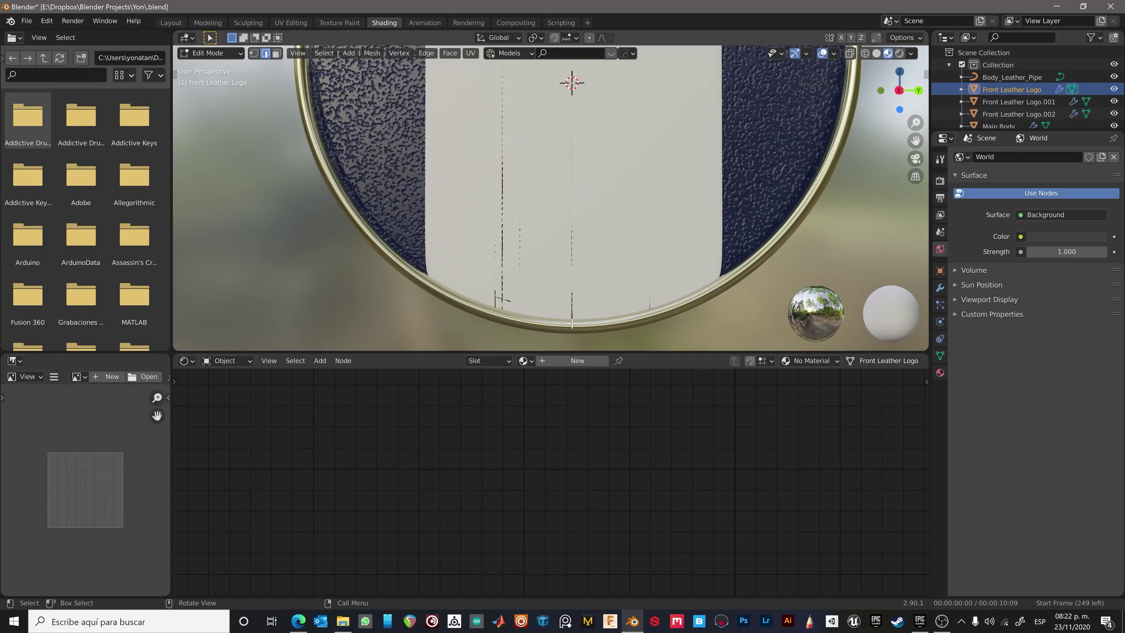
pyautogui.scroll(-2, 576, 314)
pyautogui.press('Tab')
# Add a loop cut across Front Leather Logo.001 and .002 stripes together.
pyautogui.keyDown('shift'); pyautogui.click(618, 290); pyautogui.keyUp('shift')
pyautogui.scroll(2, 589, 284)
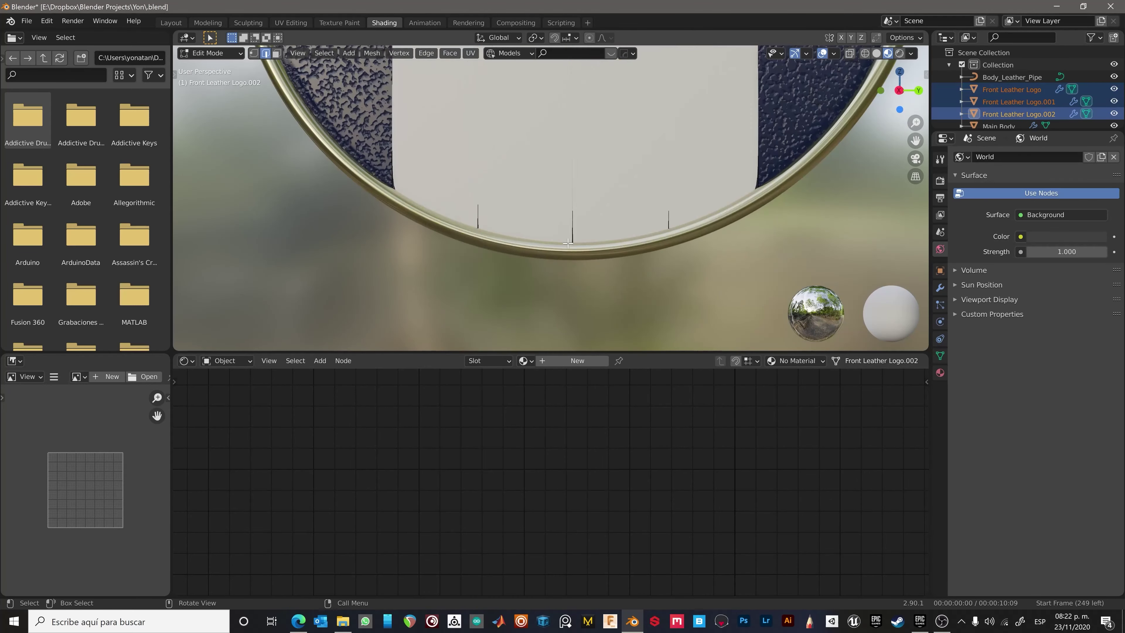
pyautogui.scroll(-1, 575, 264)
pyautogui.scroll(-2, 574, 261)
pyautogui.press('Tab')
pyautogui.moveTo(575, 261)
pyautogui.mouseDown(button='middle')
pyautogui.moveTo(751, 268)
pyautogui.moveTo(487, 253)
pyautogui.mouseUp(button='middle')
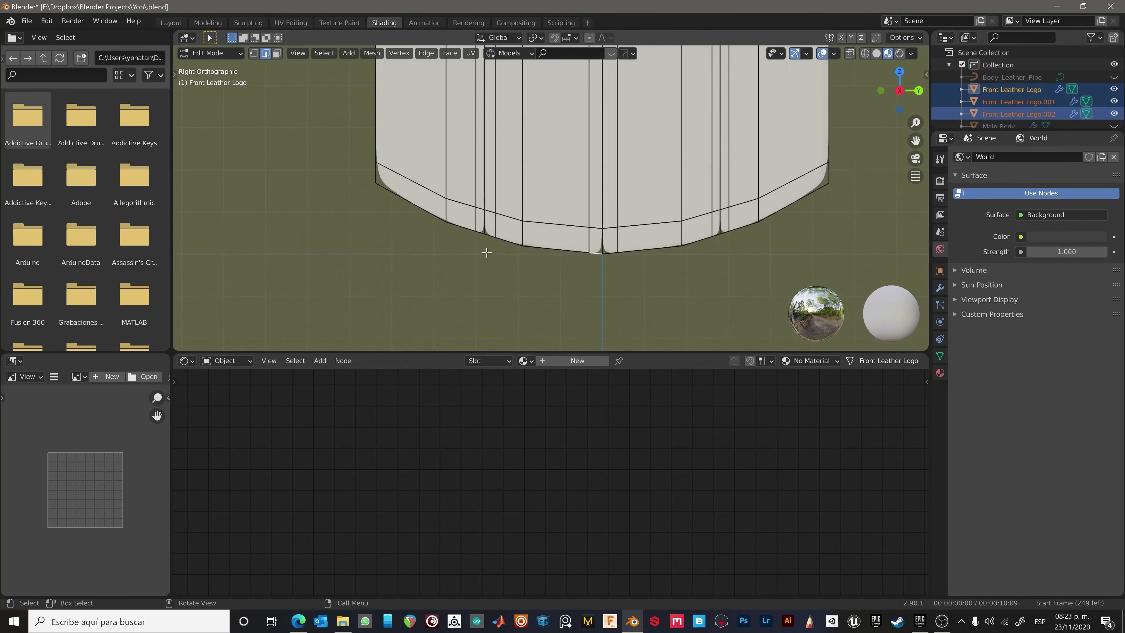
pyautogui.keyDown('shift'); pyautogui.moveTo(622, 247); pyautogui.dragTo(646, 345, button='middle'); pyautogui.keyUp('shift')
pyautogui.scroll(2, 599, 190)
pyautogui.hotkey('ctrl', 'r')
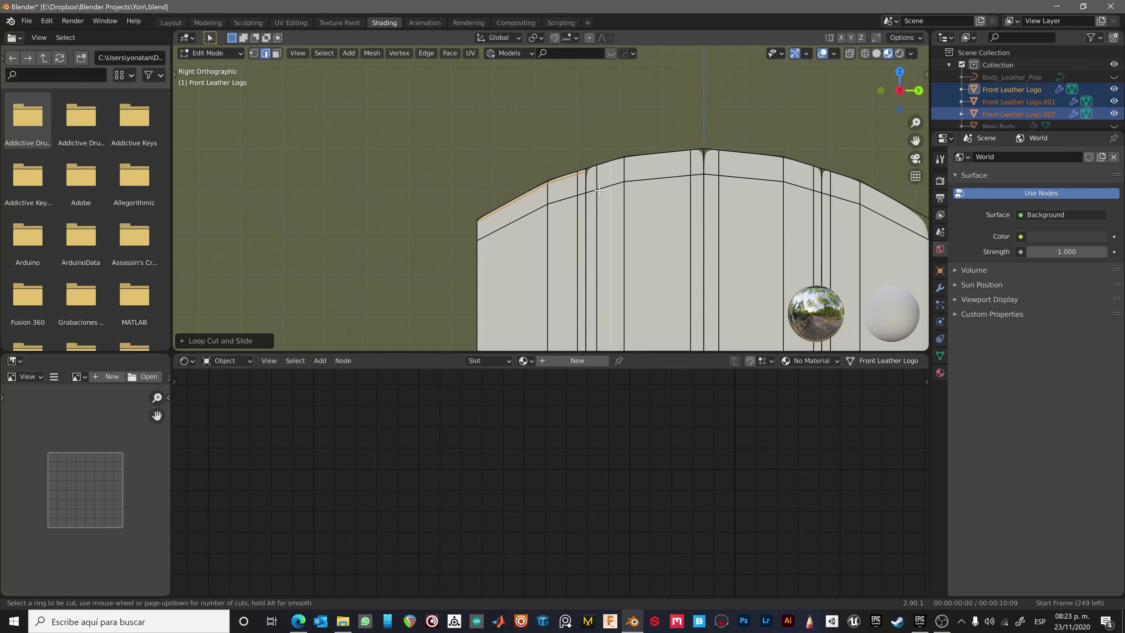
pyautogui.click(824, 178)
pyautogui.press('Tab')
pyautogui.scroll(4, 583, 221)
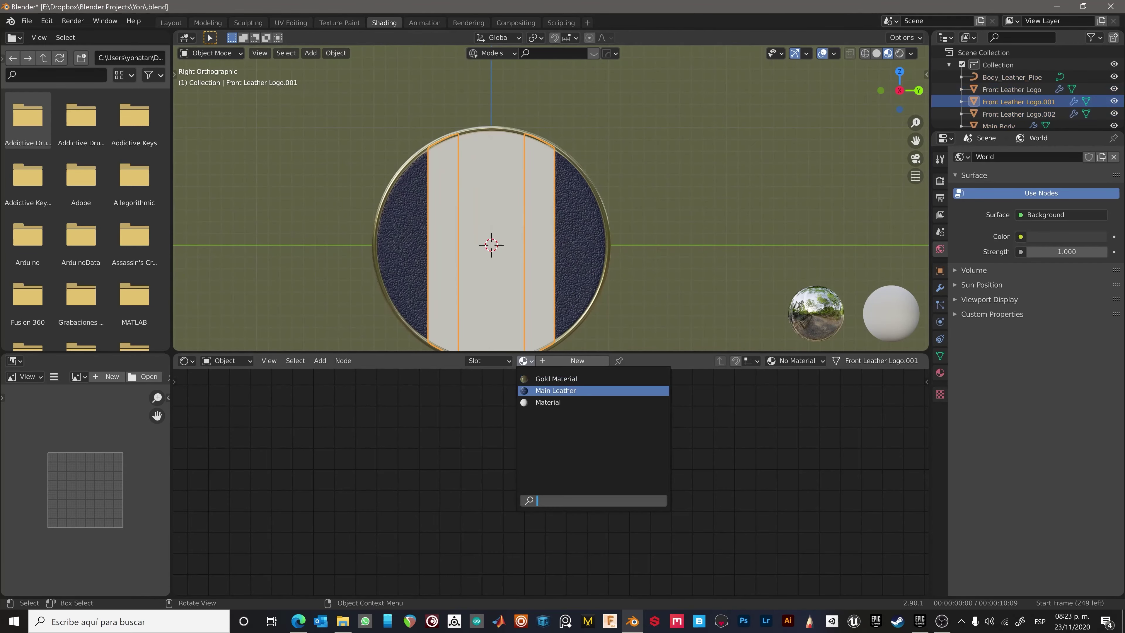
# Give the Front Leather Logo.002 stripe its own red material.
pyautogui.moveTo(492, 248); pyautogui.dragTo(515, 301, button='middle')
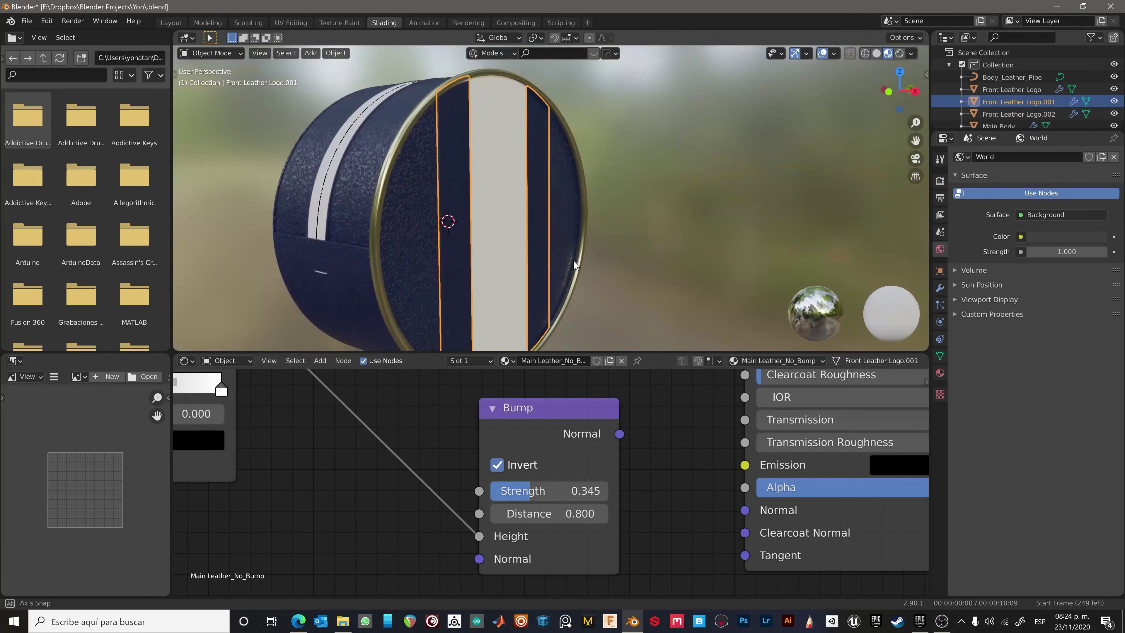
pyautogui.click(515, 301)
pyautogui.click(829, 437)
pyautogui.click(832, 277)
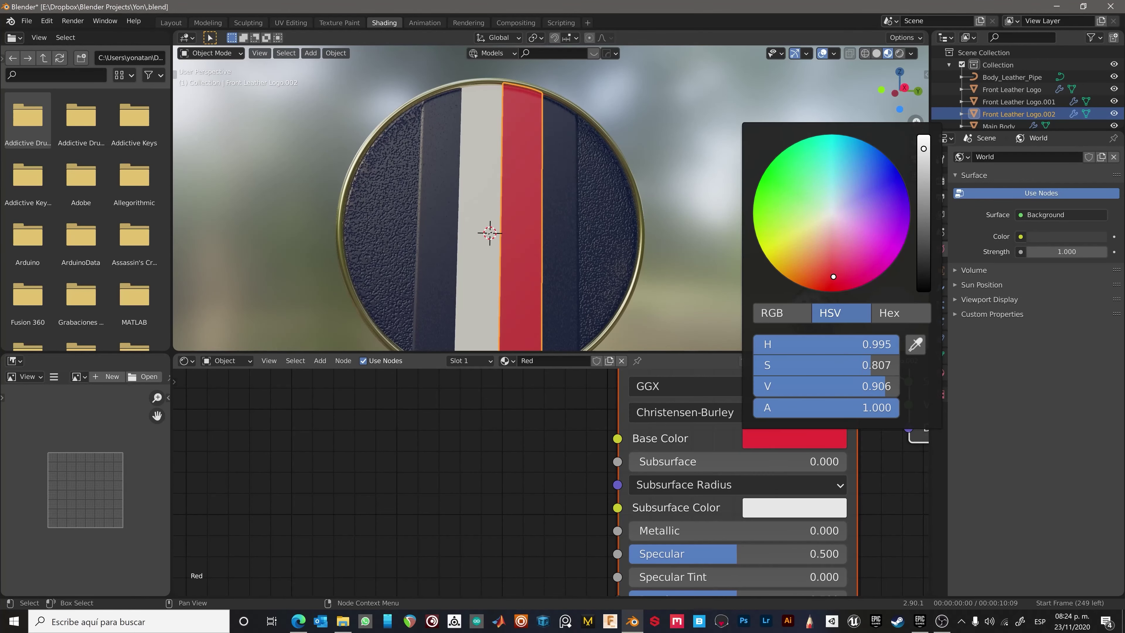
pyautogui.scroll(-3, 489, 232)
pyautogui.click(507, 361)
pyautogui.click(554, 396)
pyautogui.hotkey('ctrl', 'z')
pyautogui.hotkey('ctrl', 'v')
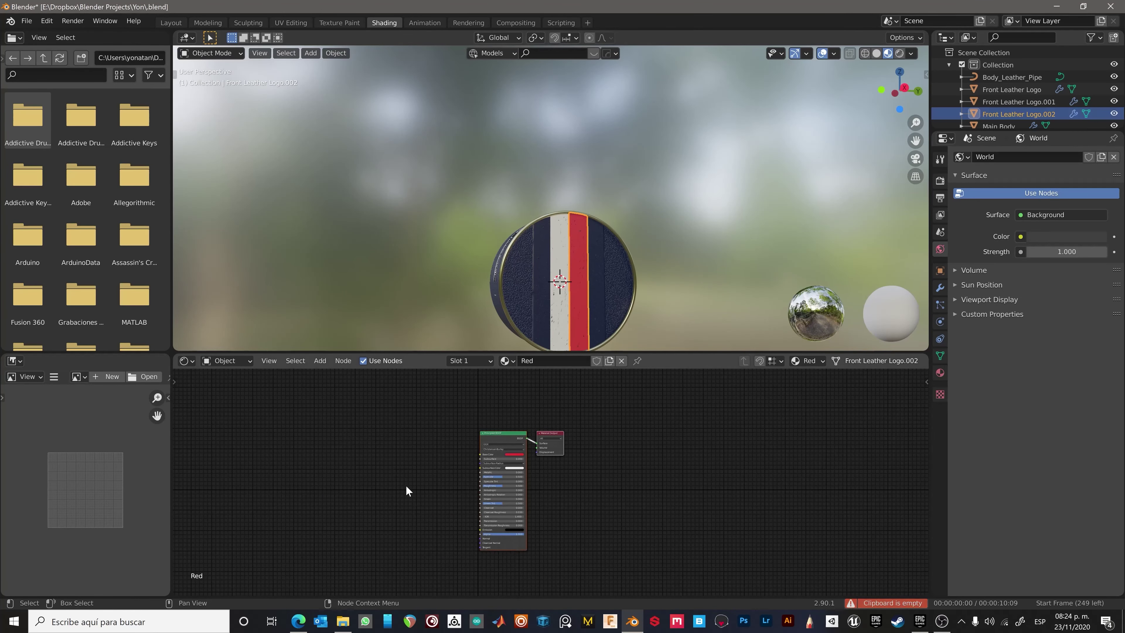
# Frame the centre logo stripe, then select Zipper Fabric and enter its Edit Mode.
pyautogui.click(580, 275)
pyautogui.press('KP_Decimal')
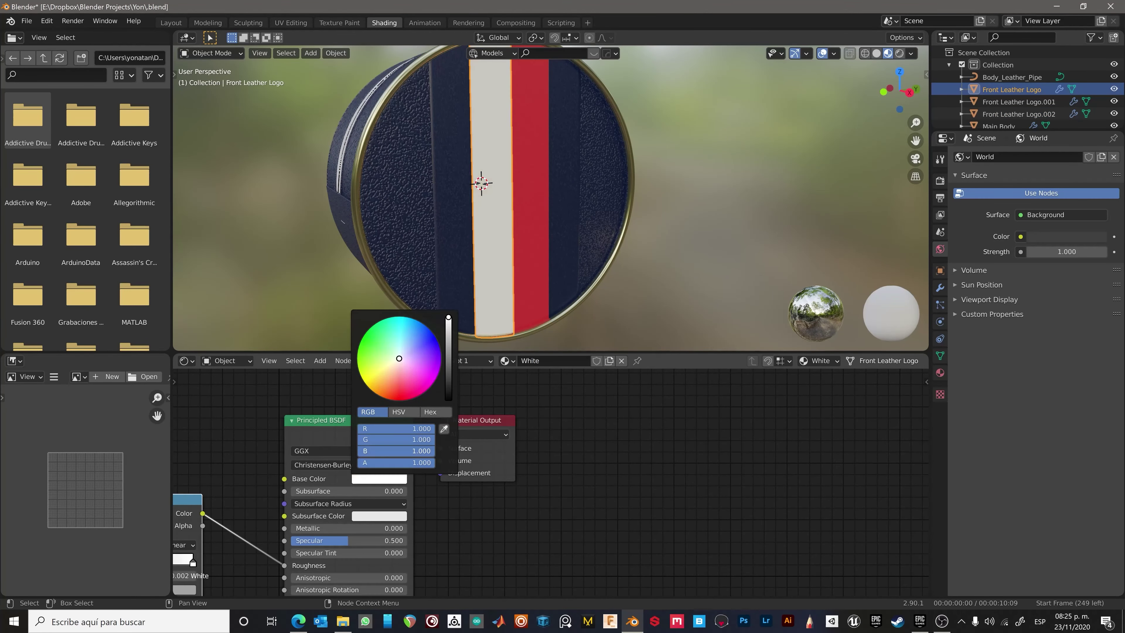
pyautogui.scroll(-5, 466, 190)
pyautogui.click(565, 264)
pyautogui.press('Tab')
# Create a new Zipper Fabric material for the zipper strip, loaded with the fabric image texture set.
pyautogui.scroll(6, 731, 267)
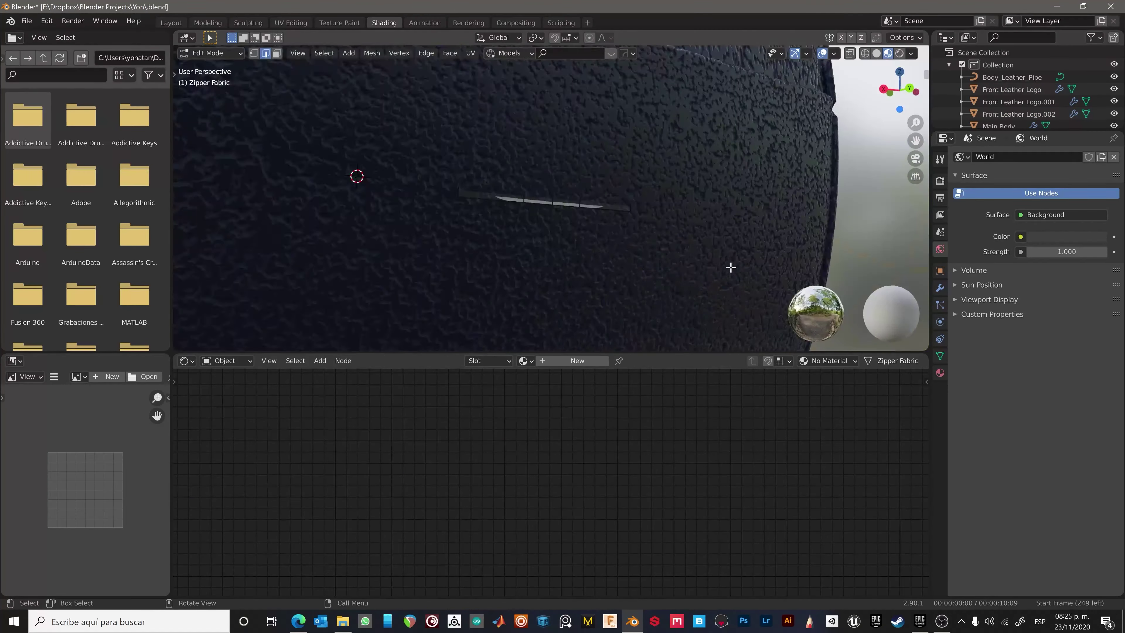
pyautogui.scroll(-5, 731, 267)
pyautogui.press('Tab')
pyautogui.scroll(-3, 777, 261)
pyautogui.scroll(3, 638, 278)
pyautogui.scroll(-2, 643, 266)
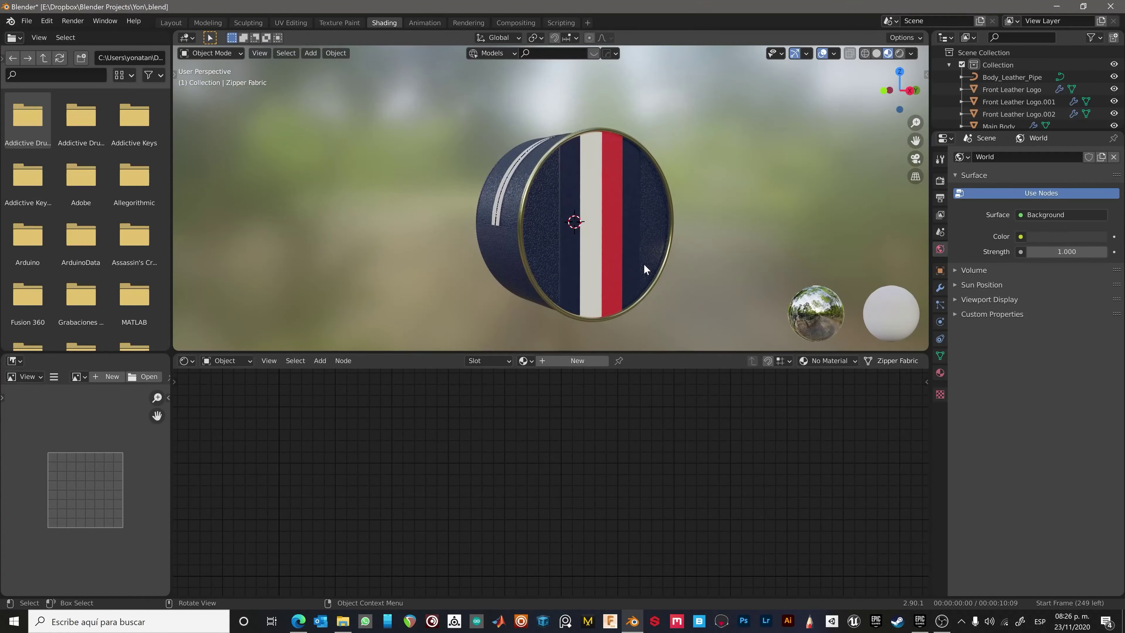
pyautogui.scroll(4, 664, 248)
pyautogui.scroll(-3, 620, 213)
pyautogui.scroll(4, 509, 228)
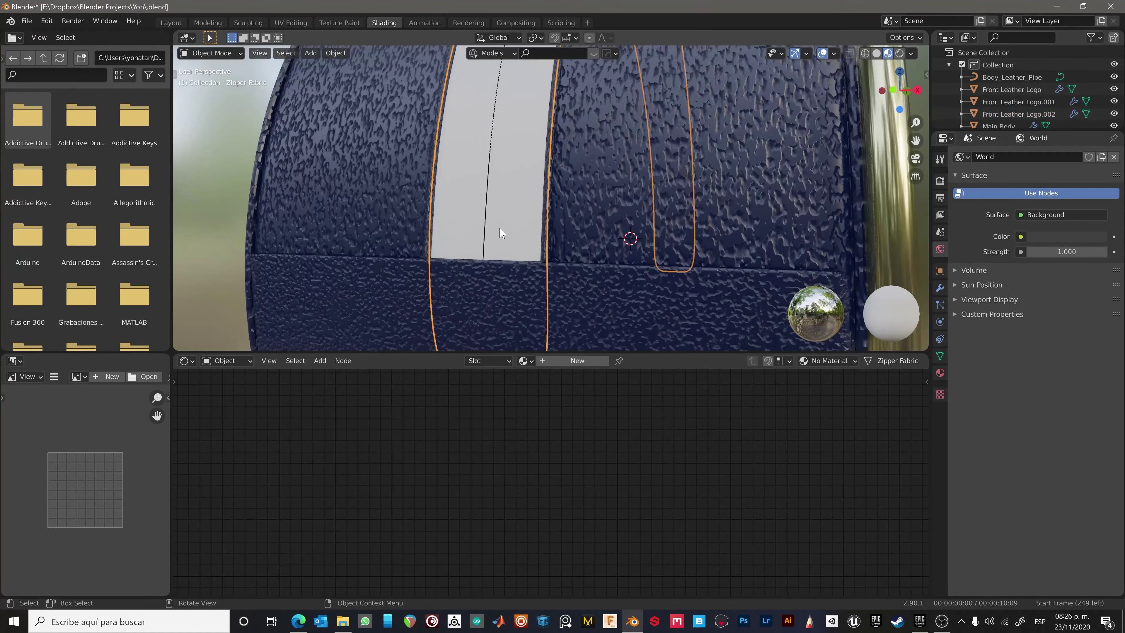
pyautogui.click(577, 360)
pyautogui.hotkey('ctrl', 'shift', 't')
pyautogui.click(854, 568)
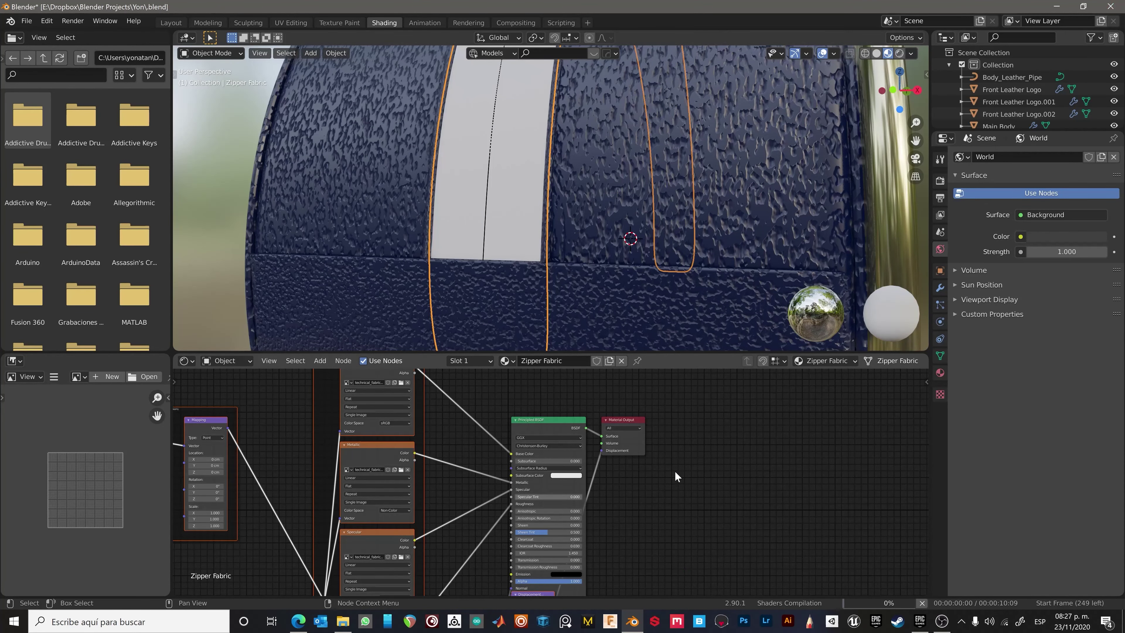
# Inspect the zipper mesh, then select the body piping, the zipper leather piping and the zipper curve.
pyautogui.scroll(-3, 675, 477)
pyautogui.scroll(-4, 573, 259)
pyautogui.press('Tab')
pyautogui.scroll(5, 534, 283)
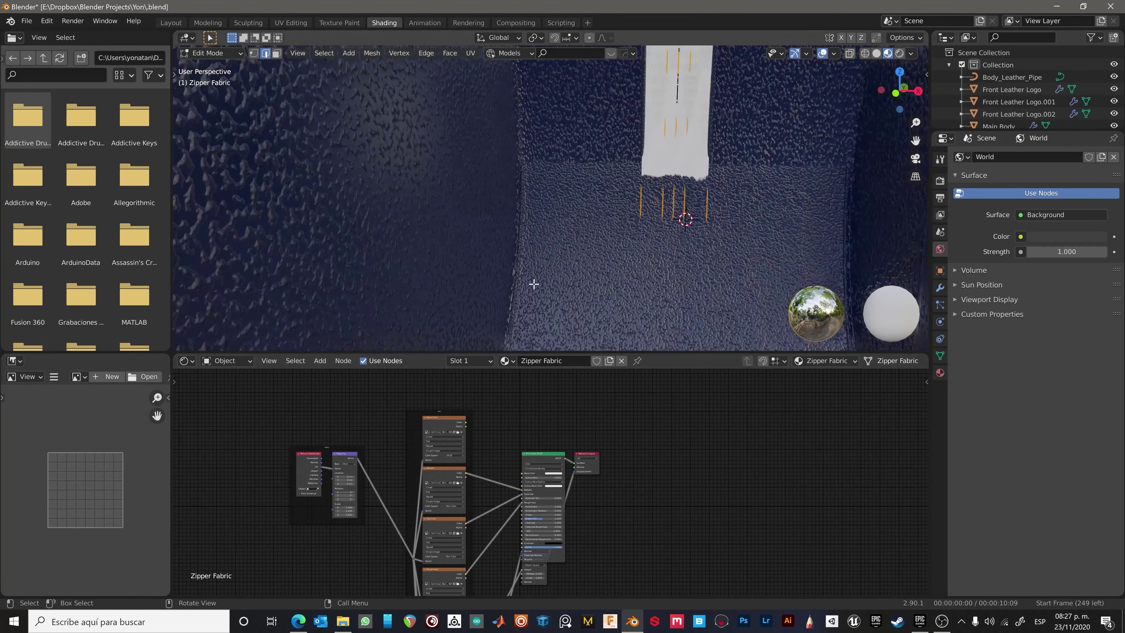
pyautogui.scroll(3, 533, 284)
pyautogui.press('Tab')
pyautogui.scroll(-5, 515, 269)
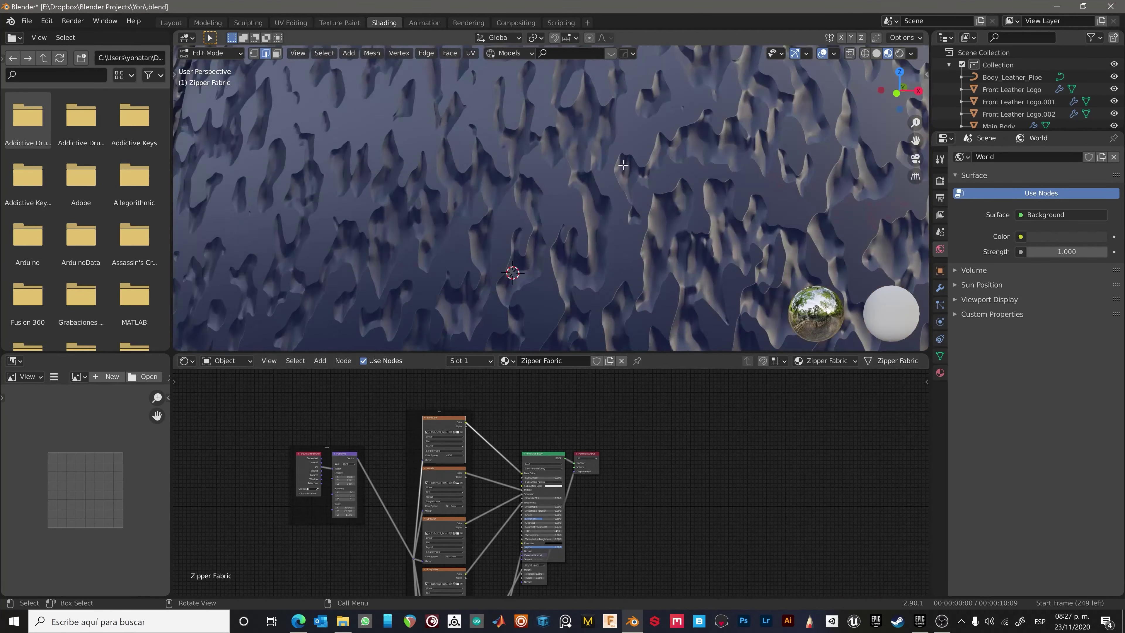
pyautogui.click(514, 199)
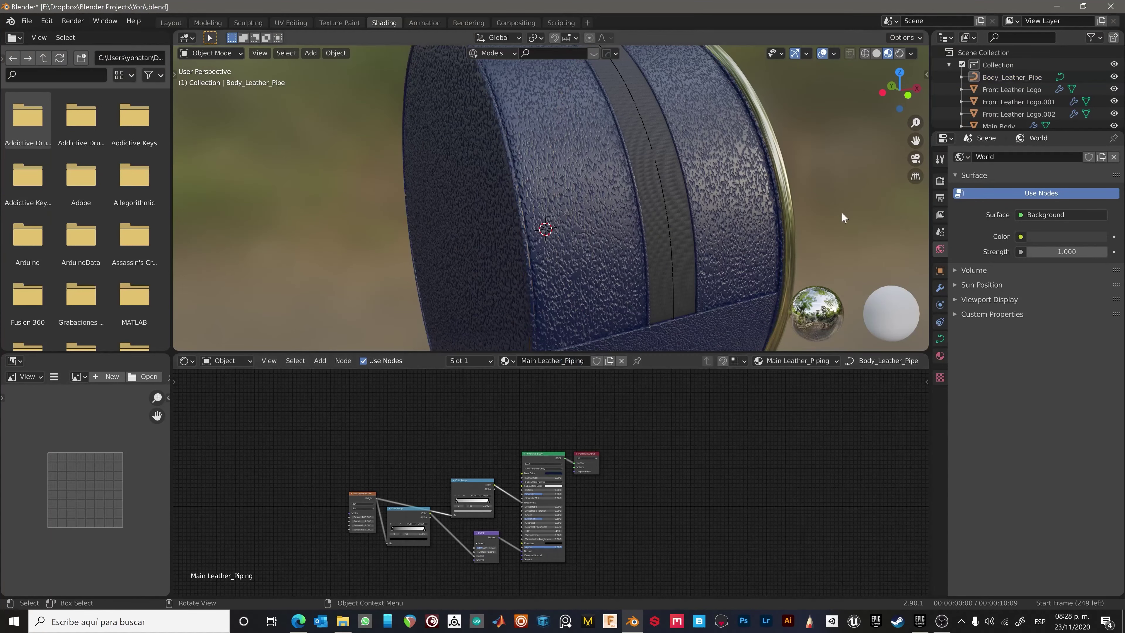
pyautogui.click(506, 247)
pyautogui.scroll(-3, 480, 267)
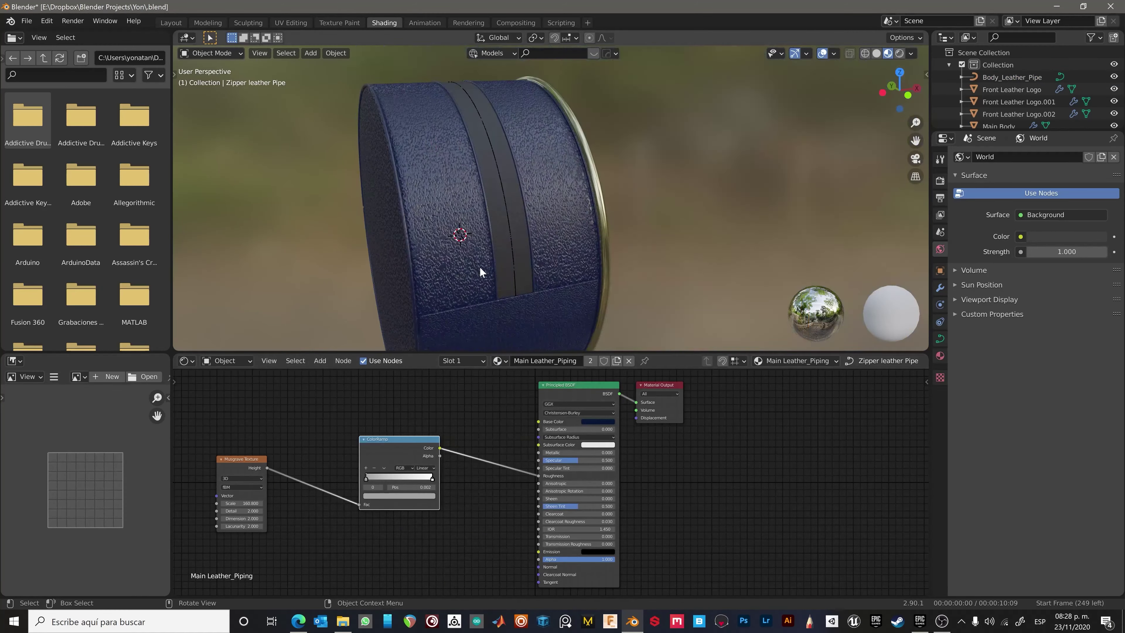
pyautogui.moveTo(526, 270); pyautogui.dragTo(438, 244, button='middle')
pyautogui.click(438, 244)
# Cut and slide a new edge loop on the thickness layer mesh.
pyautogui.scroll(5, 557, 229)
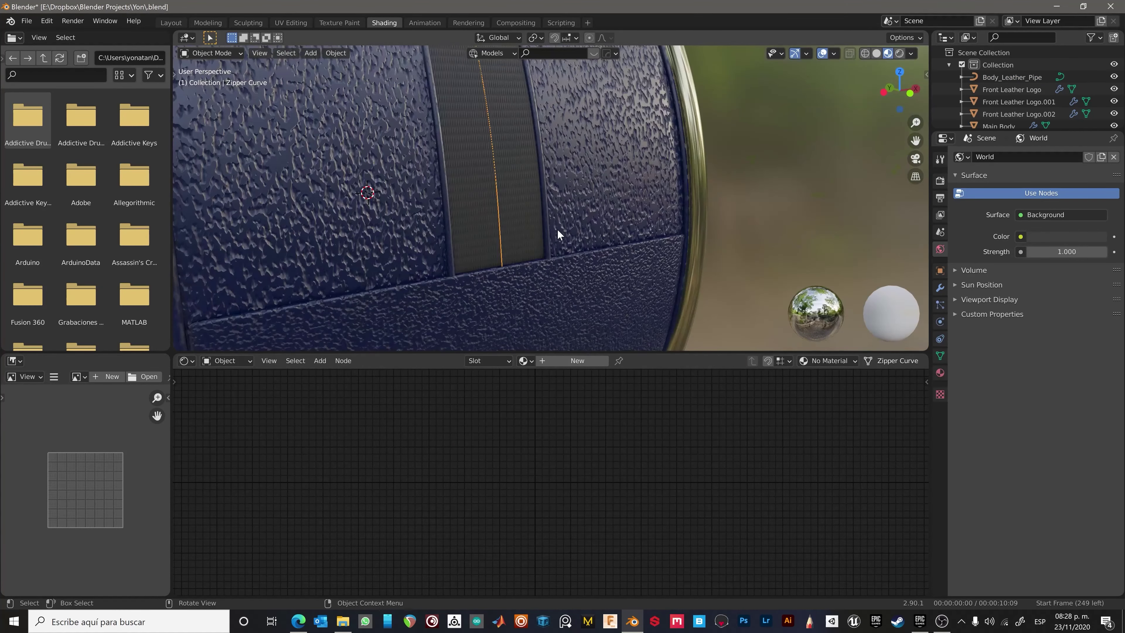
pyautogui.scroll(-4, 557, 229)
pyautogui.click(512, 280)
pyautogui.press('Tab')
pyautogui.scroll(4, 482, 220)
pyautogui.hotkey('ctrl', 'r')
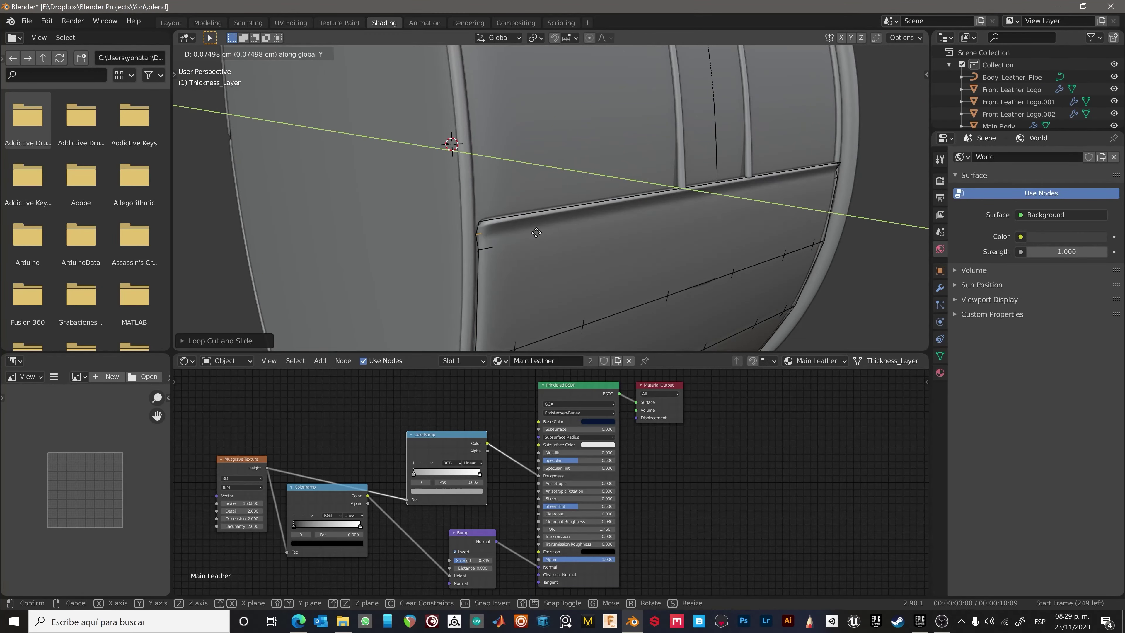
pyautogui.click(536, 232)
pyautogui.scroll(-4, 712, 230)
pyautogui.moveTo(711, 230); pyautogui.dragTo(746, 217, button='middle')
pyautogui.hotkey('ctrl', 'r')
pyautogui.click(506, 236)
pyautogui.press('Tab')
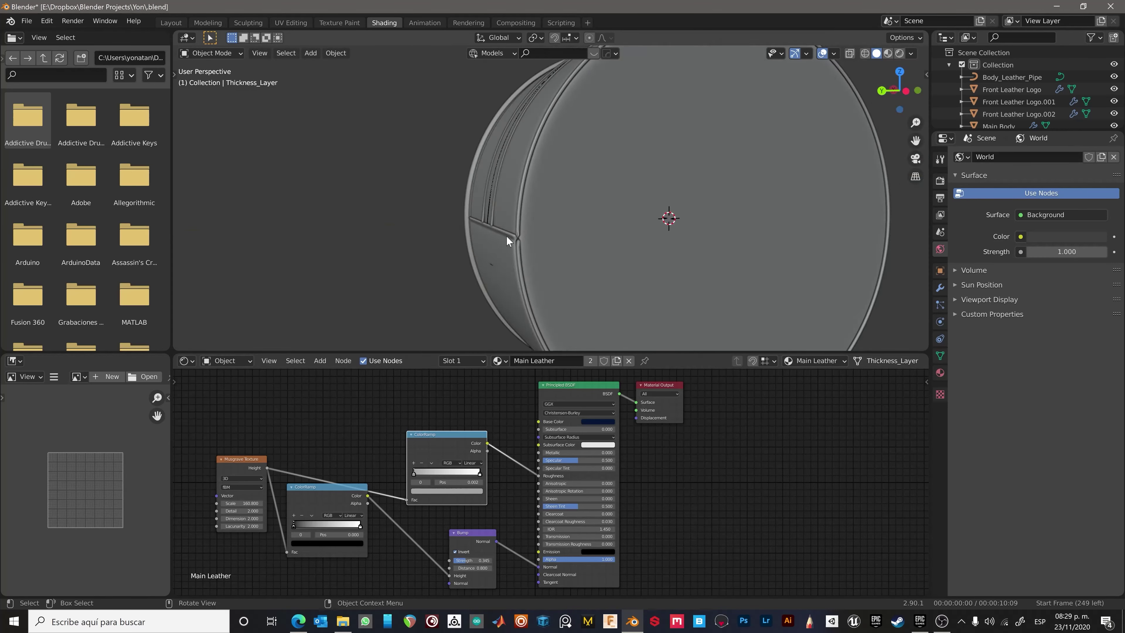
# Try joining the leather piping curve's points into a segment.
pyautogui.press('Tab')
pyautogui.scroll(5, 617, 142)
pyautogui.scroll(-5, 618, 155)
pyautogui.moveTo(618, 155)
pyautogui.mouseDown(button='middle')
pyautogui.moveTo(784, 202)
pyautogui.moveTo(716, 339)
pyautogui.moveTo(796, 258)
pyautogui.mouseUp(button='middle')
pyautogui.scroll(5, 783, 202)
pyautogui.press('f')
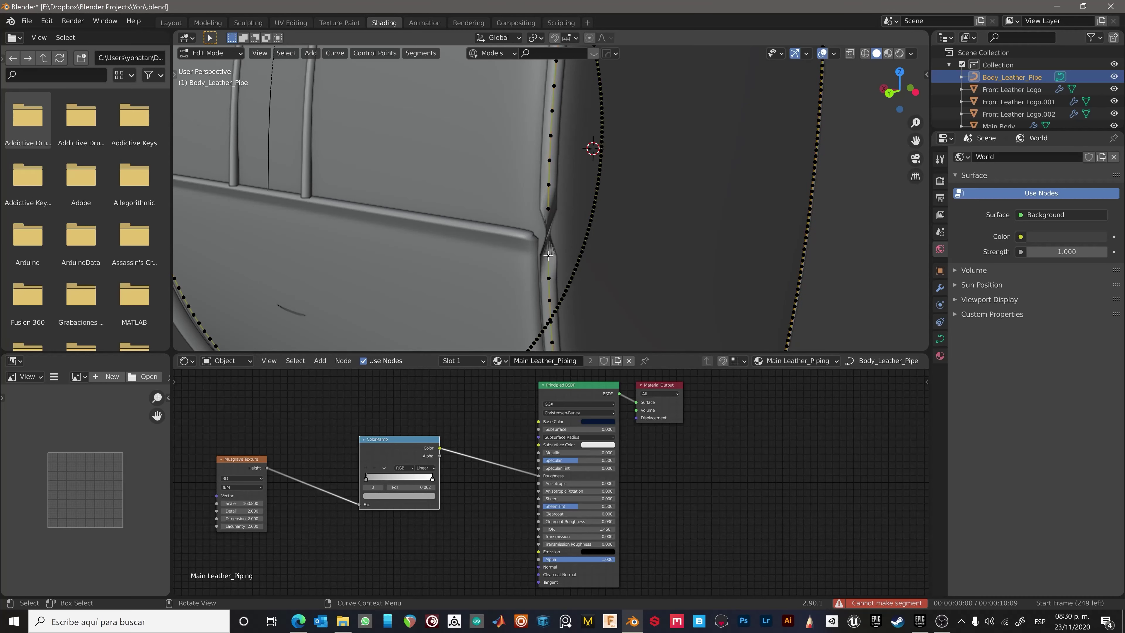
pyautogui.keyDown('ctrl'); pyautogui.moveTo(614, 292); pyautogui.dragTo(591, 260, button='middle'); pyautogui.keyUp('ctrl')
pyautogui.press('Tab')
pyautogui.scroll(-5, 573, 186)
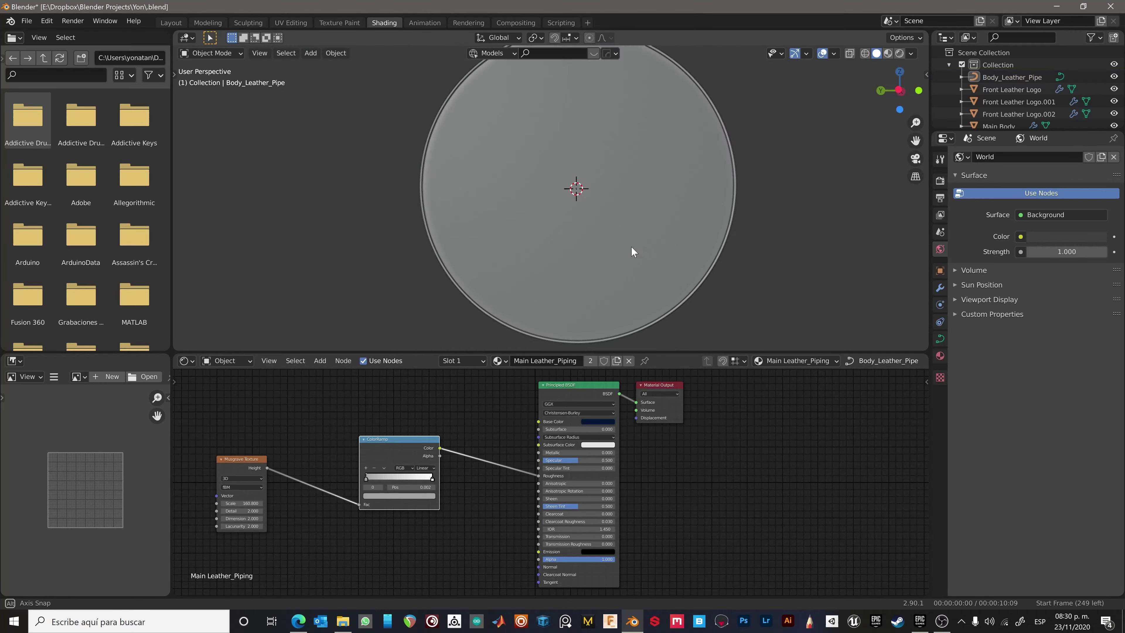
pyautogui.scroll(5, 582, 182)
# Widen the thickness layer by scaling it along the X axis.
pyautogui.click(607, 195)
pyautogui.press('s')
pyautogui.press('x')
pyautogui.click(688, 244)
pyautogui.scroll(-5, 655, 262)
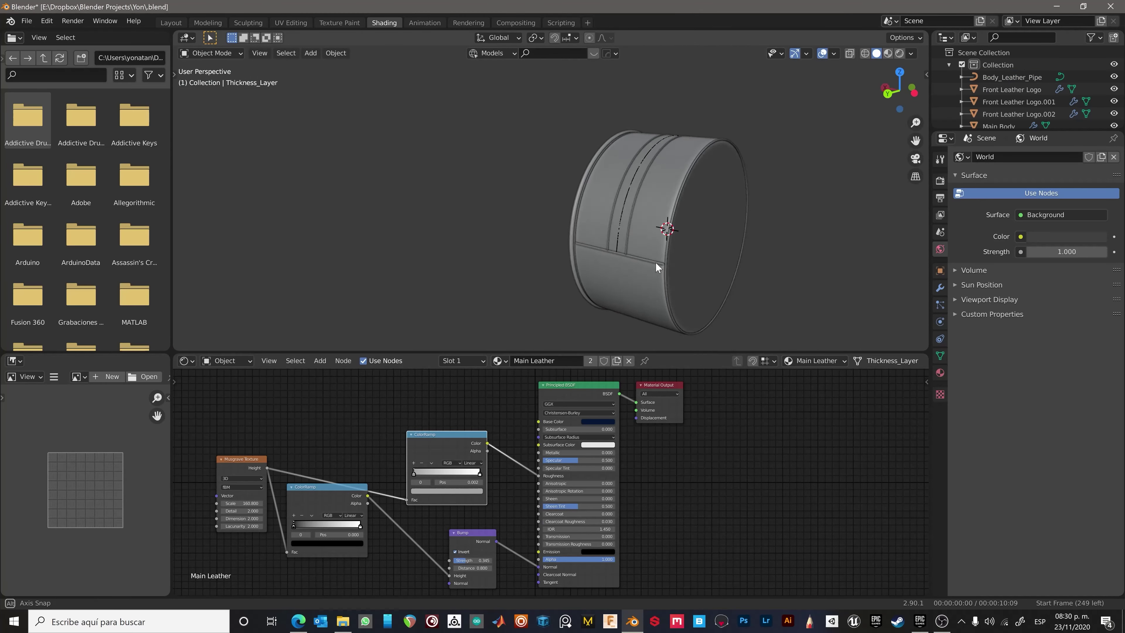
pyautogui.moveTo(656, 262); pyautogui.dragTo(704, 214, button='middle')
# Show the navy leather, stripe and gold rim materials in Material Preview, then select Main Body.
pyautogui.press('z')
pyautogui.scroll(3, 588, 149)
pyautogui.scroll(5, 567, 215)
pyautogui.scroll(-3, 568, 214)
pyautogui.click(589, 181)
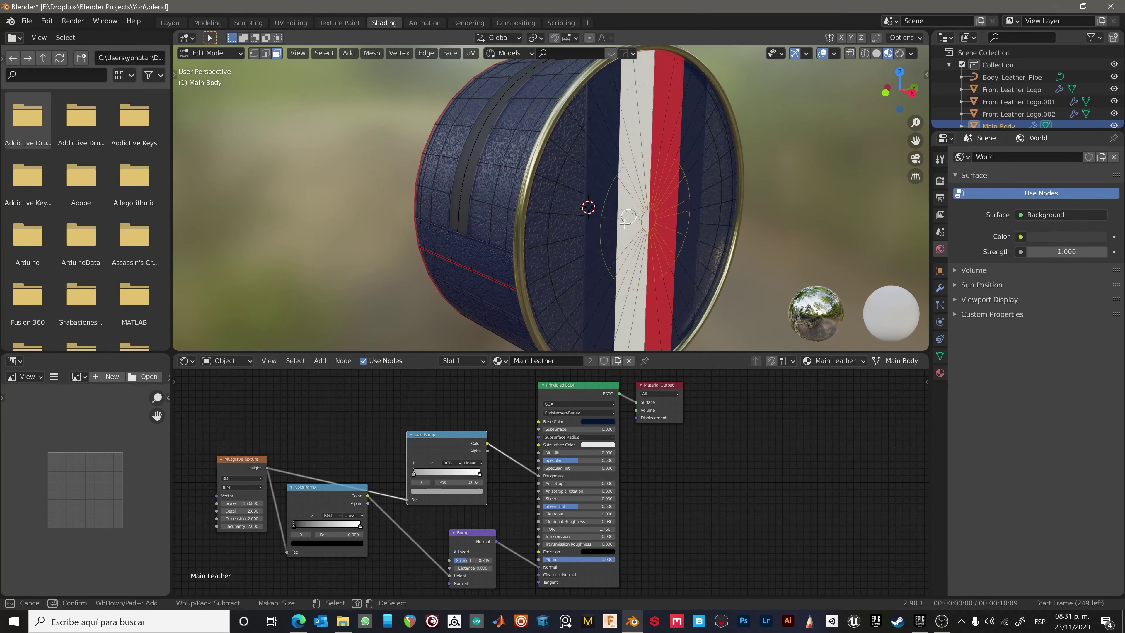
# Nudge the drum's front face slightly along the Y axis.
pyautogui.press('Escape')
pyautogui.moveTo(677, 301); pyautogui.dragTo(673, 294, button='middle')
pyautogui.press('g')
pyautogui.press('y')
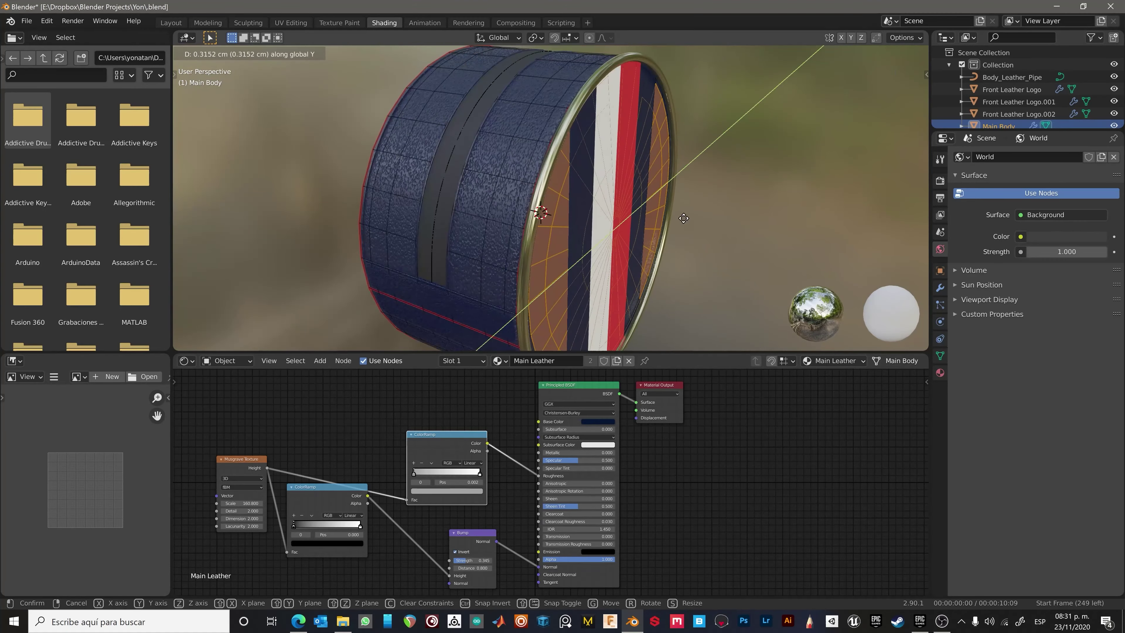
pyautogui.moveTo(693, 225)
pyautogui.mouseDown(button='middle')
pyautogui.moveTo(678, 189)
pyautogui.moveTo(683, 110)
pyautogui.moveTo(792, 147)
pyautogui.mouseUp(button='middle')
pyautogui.press('Escape')
pyautogui.press('Tab')
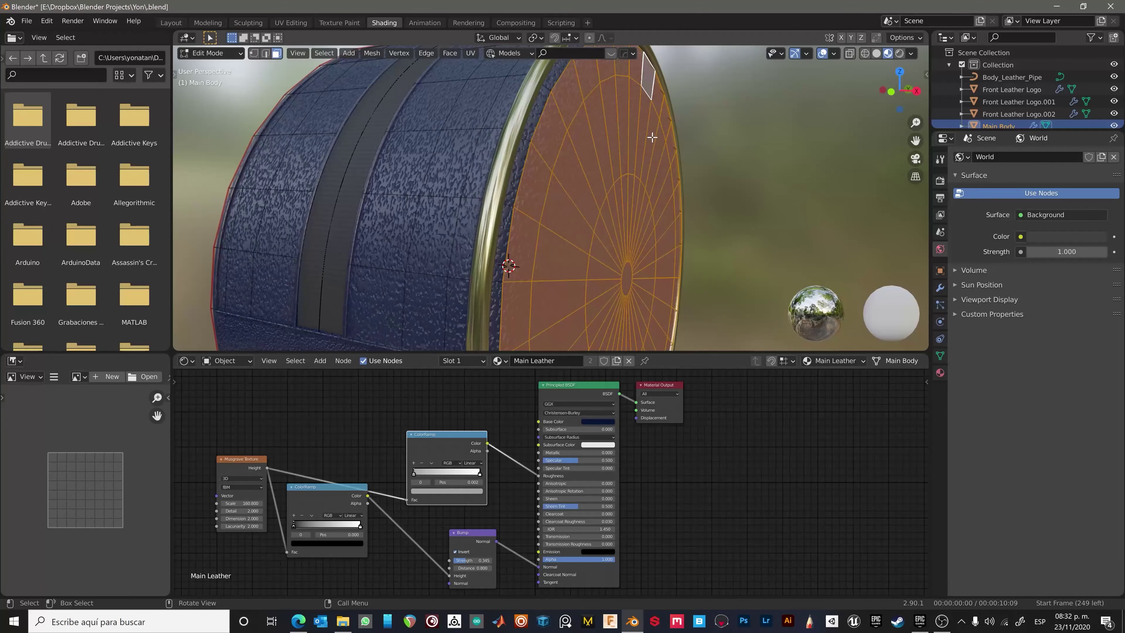
# Box-select the Front Leather Logo pieces and apply their Shrinkwrap modifier.
pyautogui.moveTo(637, 170)
pyautogui.mouseDown(button='middle')
pyautogui.moveTo(606, 186)
pyautogui.moveTo(662, 160)
pyautogui.mouseUp(button='middle')
pyautogui.press('Tab')
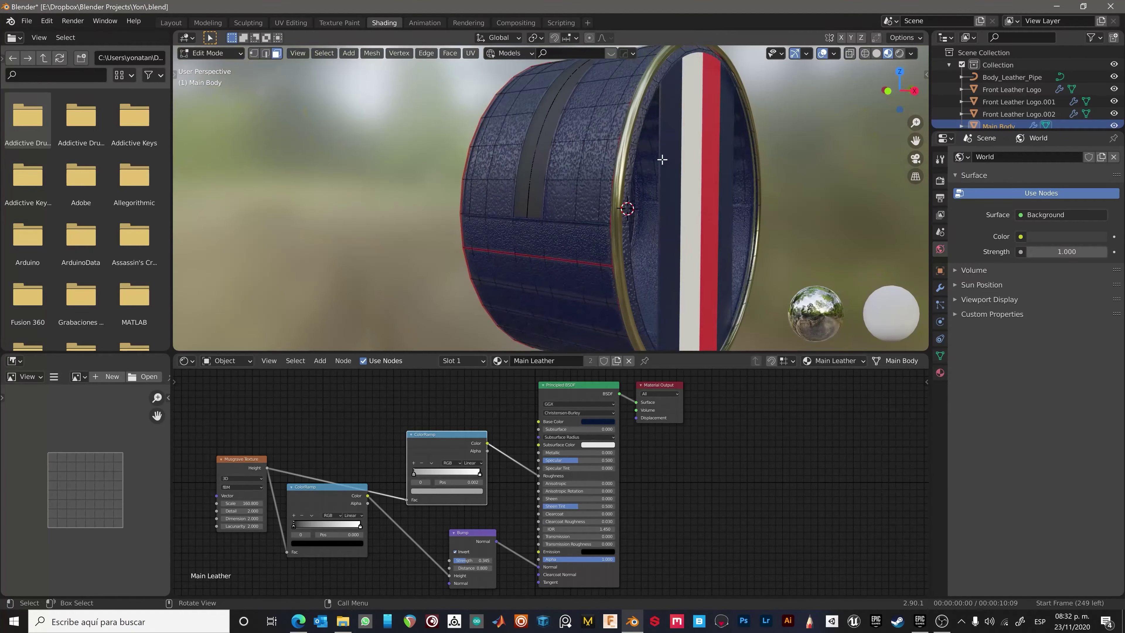
pyautogui.press('Tab')
pyautogui.press('b')
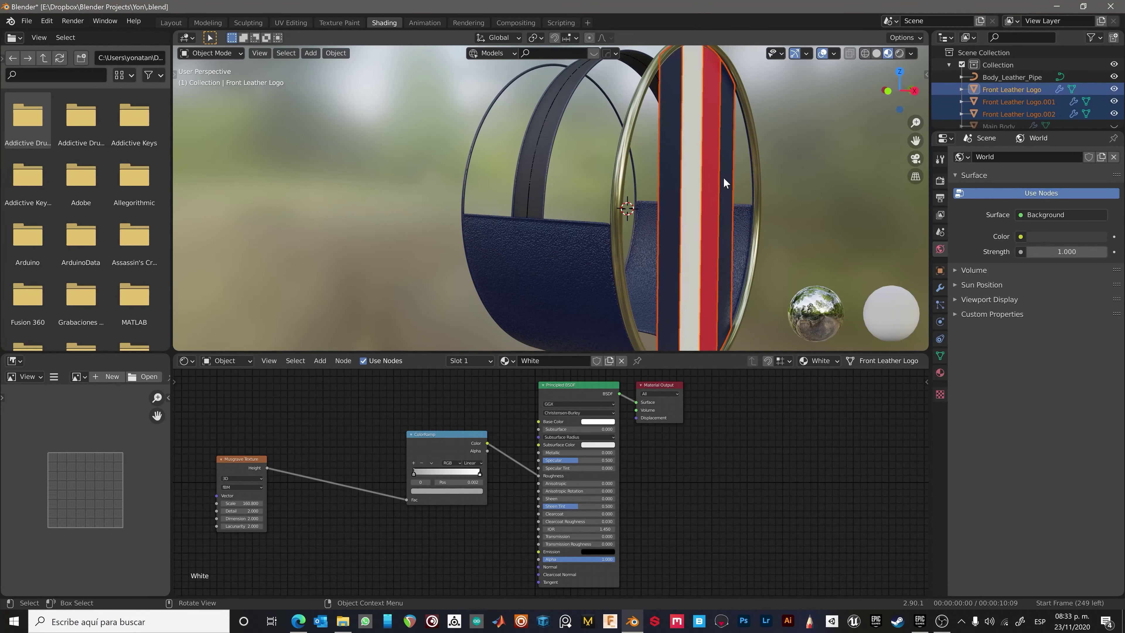
pyautogui.moveTo(794, 173); pyautogui.dragTo(643, 222, button='middle')
pyautogui.click(939, 287)
pyautogui.click(1036, 184)
pyautogui.press('Escape')
# Open the Front Leather Logo's mesh for editing, viewed from the drum's front.
pyautogui.press('Tab')
pyautogui.scroll(3, 567, 196)
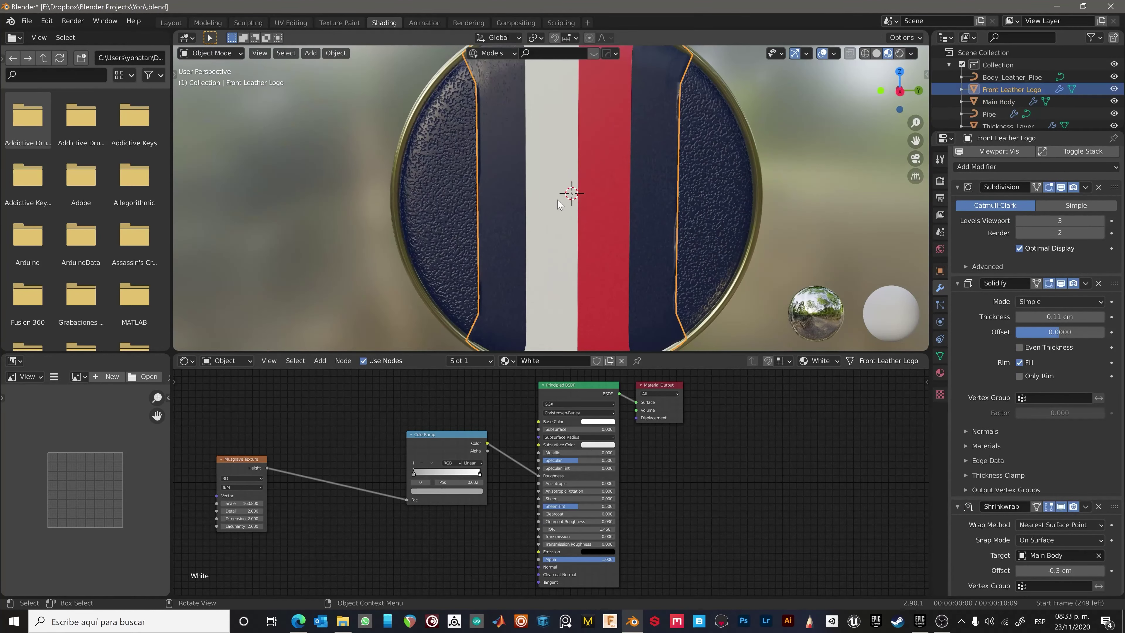
pyautogui.scroll(-3, 643, 230)
pyautogui.moveTo(715, 256)
pyautogui.mouseDown(button='middle')
pyautogui.moveTo(664, 240)
pyautogui.moveTo(753, 221)
pyautogui.mouseUp(button='middle')
pyautogui.scroll(3, 664, 240)
pyautogui.press('Tab')
# In the Modeling workspace, move the Front Leather Logo's selected faces.
pyautogui.hotkey('ctrl', 'pageup')
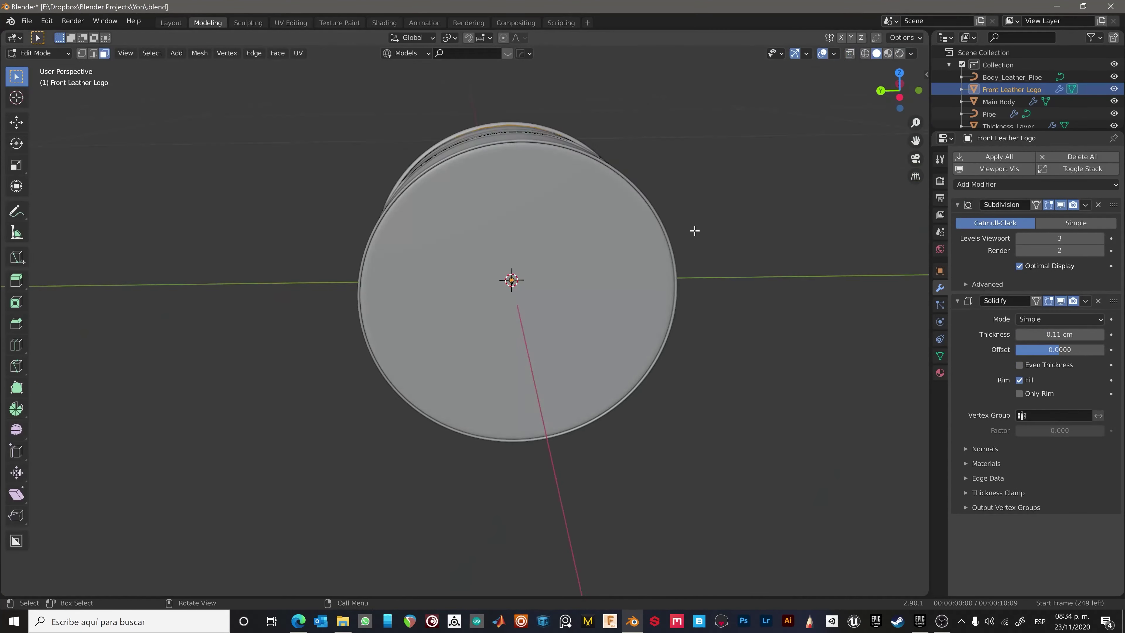
pyautogui.press('Tab')
pyautogui.moveTo(685, 173)
pyautogui.mouseDown(button='middle')
pyautogui.moveTo(556, 169)
pyautogui.moveTo(570, 163)
pyautogui.mouseUp(button='middle')
pyautogui.press('g')
pyautogui.click(665, 166)
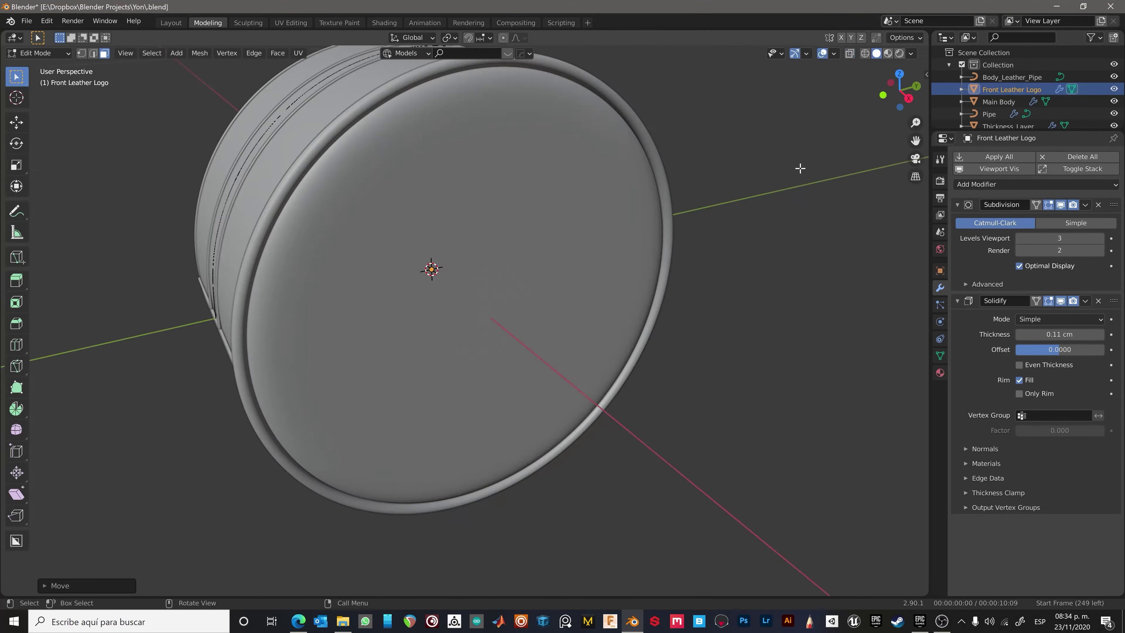
pyautogui.moveTo(798, 170); pyautogui.dragTo(815, 220, button='middle')
pyautogui.click(809, 356)
# Undo the move and cut a new edge loop across the Front Leather Logo.
pyautogui.hotkey('ctrl', 'z')
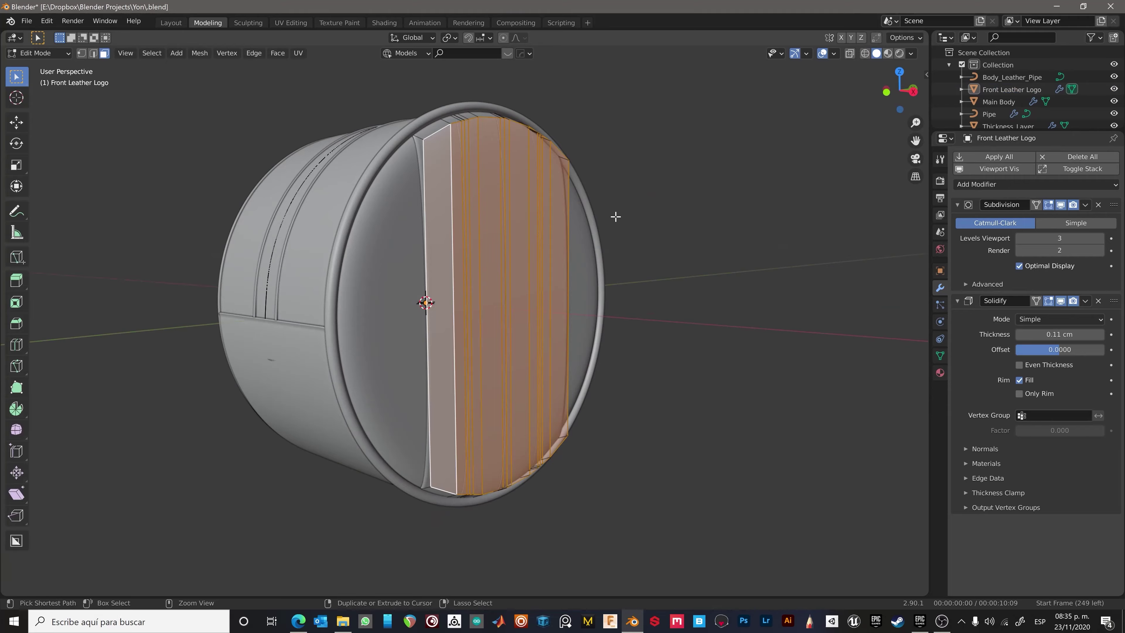
pyautogui.moveTo(615, 219); pyautogui.dragTo(620, 217, button='middle')
pyautogui.hotkey('ctrl', 'r')
pyautogui.click(659, 327)
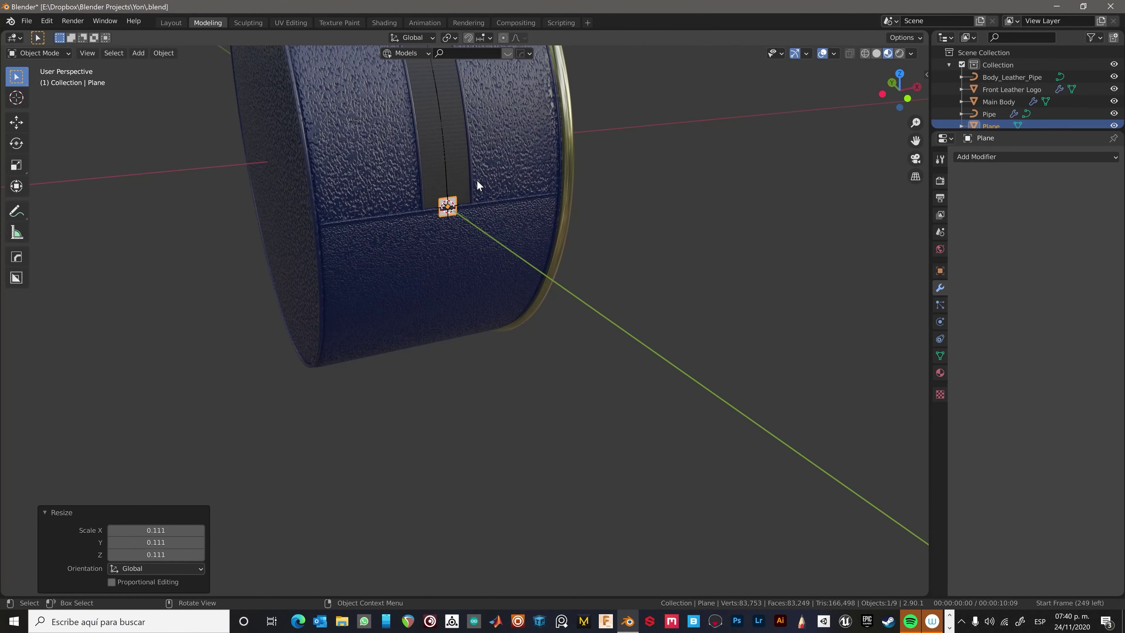
# Add a 0.05 cm Solidify modifier to the small plane and apply it.
pyautogui.moveTo(476, 179); pyautogui.dragTo(466, 205, button='middle')
pyautogui.scroll(8, 466, 205)
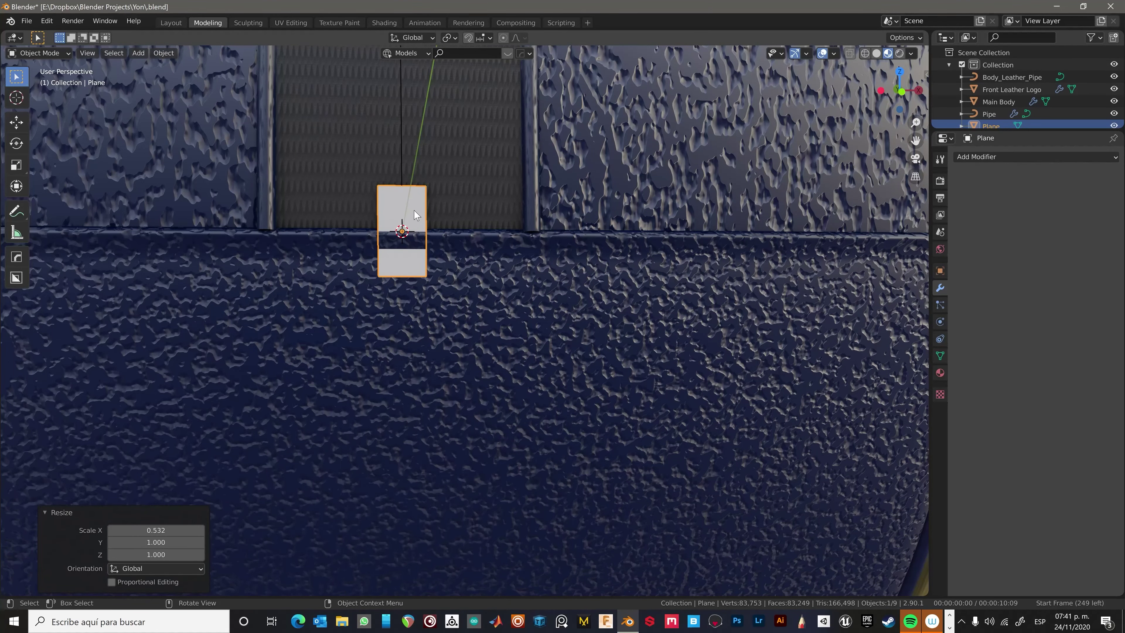
pyautogui.moveTo(371, 216); pyautogui.dragTo(904, 218, button='middle')
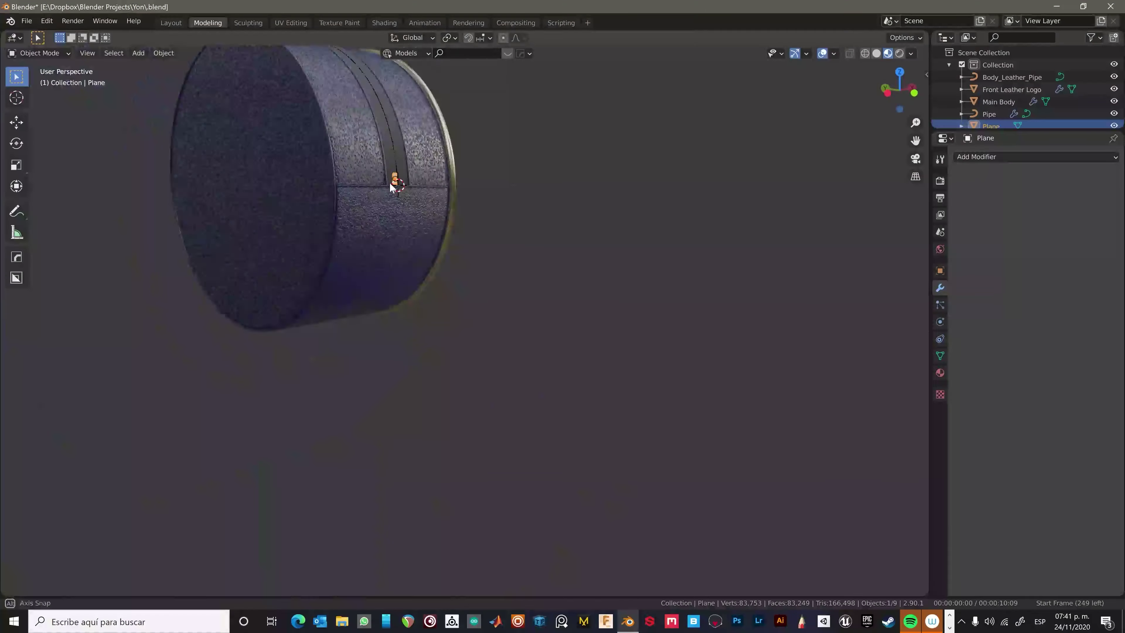
pyautogui.click(973, 172)
pyautogui.click(868, 346)
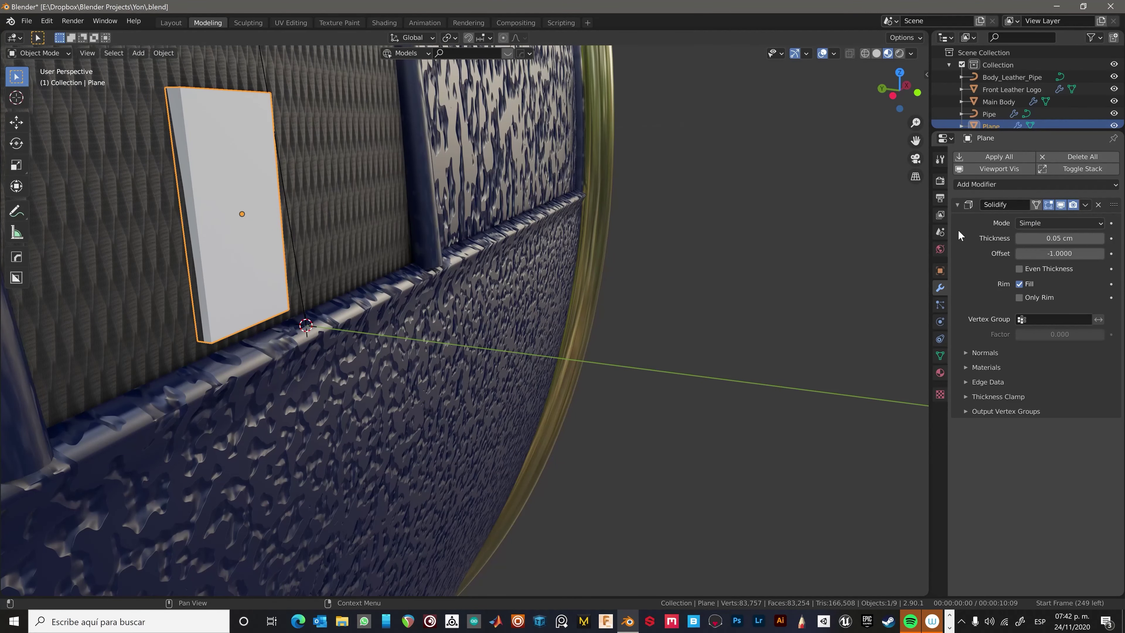
pyautogui.moveTo(621, 248); pyautogui.dragTo(272, 261, button='middle')
pyautogui.hotkey('ctrl', 'a')
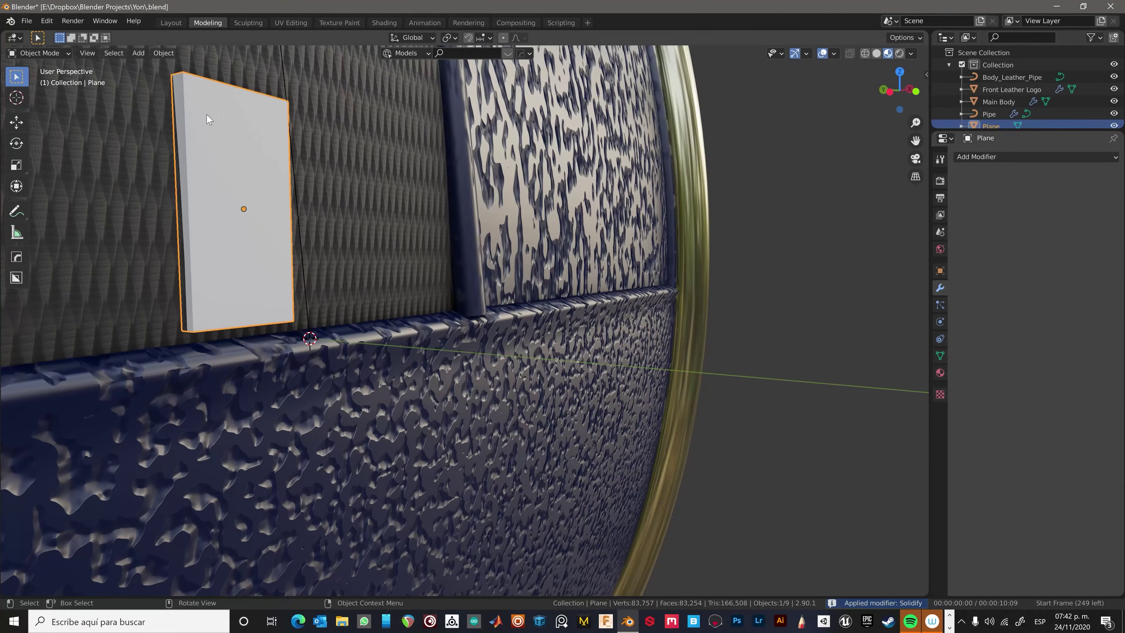
# Round the tab's corners with a Subdivision Surface modifier and loop cuts near its edges.
pyautogui.click(973, 157)
pyautogui.click(997, 327)
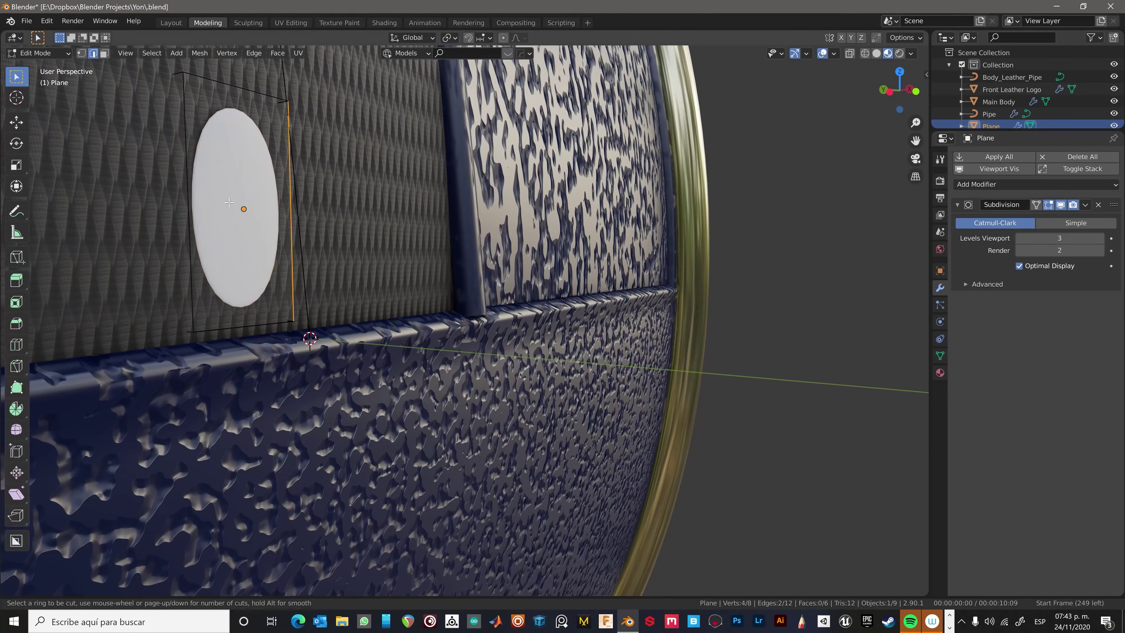
pyautogui.moveTo(208, 87); pyautogui.dragTo(352, 189, button='middle')
pyautogui.hotkey('ctrl', 'r')
pyautogui.click(266, 213)
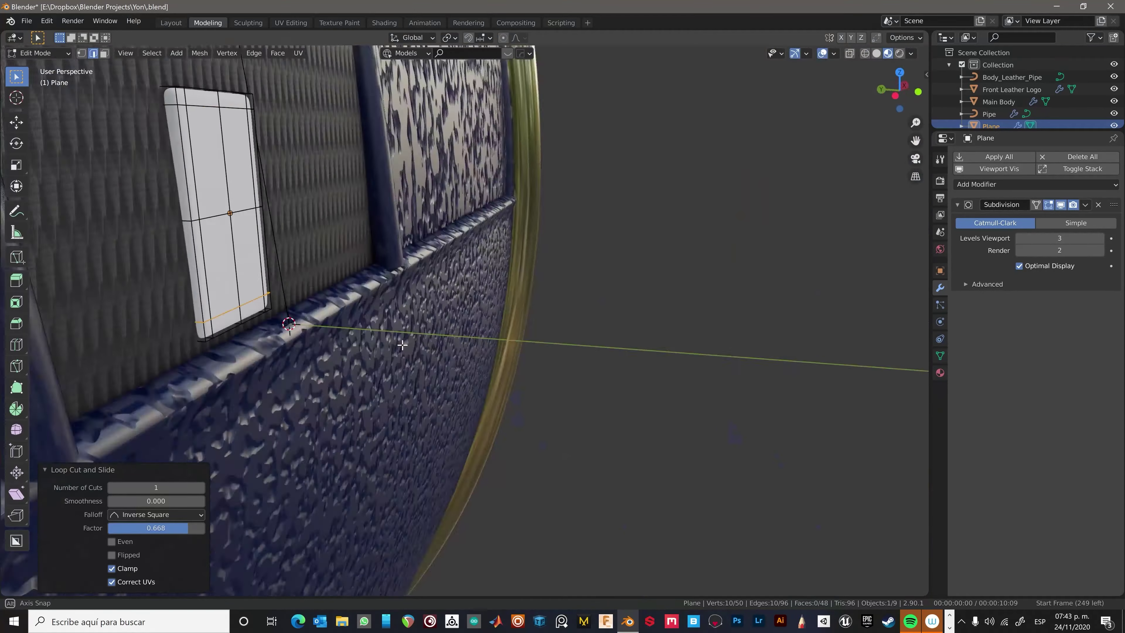
pyautogui.moveTo(402, 339); pyautogui.dragTo(428, 188, button='middle')
pyautogui.press('Tab')
pyautogui.click(154, 53)
# Scale the Zipper Curve's points along the Y axis.
pyautogui.click(189, 77)
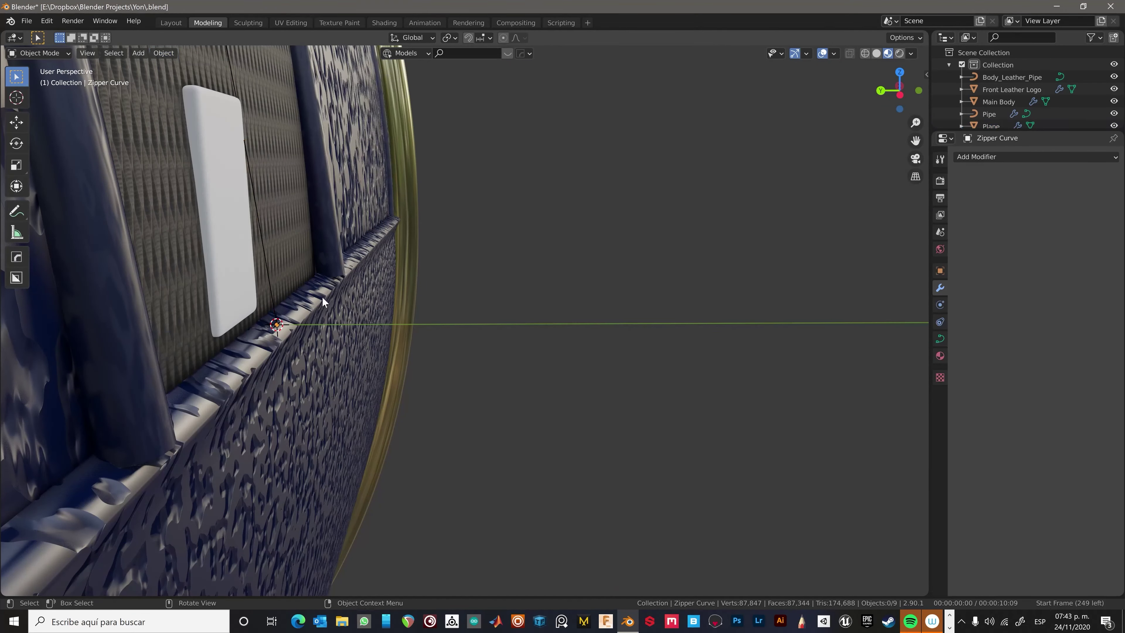
pyautogui.moveTo(291, 279)
pyautogui.mouseDown(button='middle')
pyautogui.moveTo(347, 242)
pyautogui.moveTo(286, 321)
pyautogui.moveTo(270, 300)
pyautogui.moveTo(402, 376)
pyautogui.mouseUp(button='middle')
pyautogui.press('Tab')
pyautogui.press('s')
pyautogui.press('y')
pyautogui.click(346, 338)
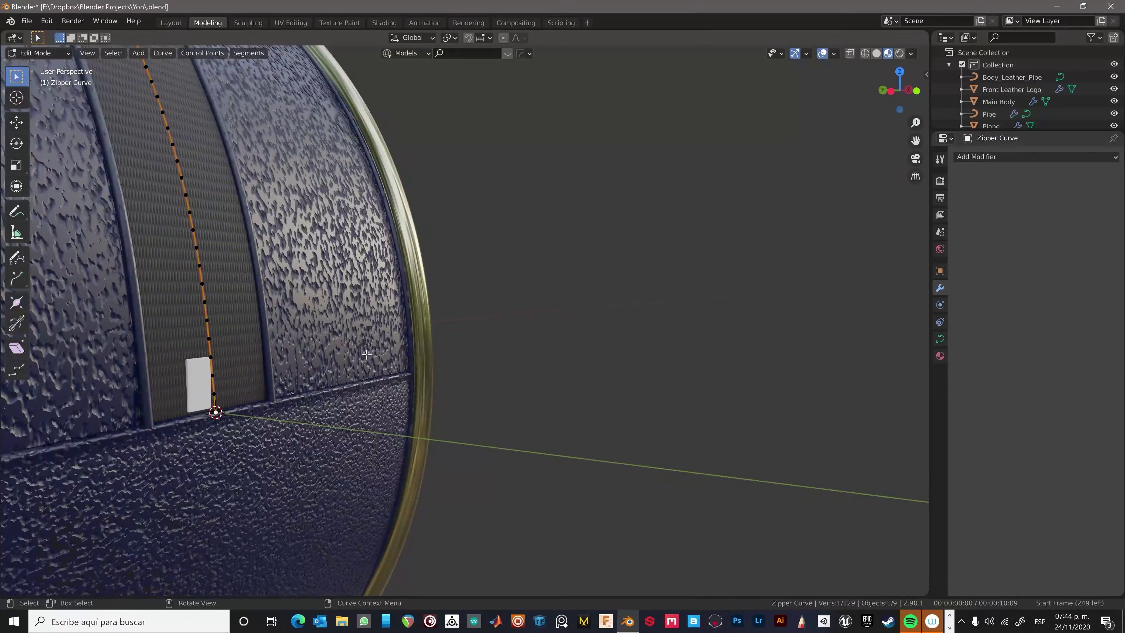
# Inspect the first zipper fabric strip's geometry in Edit Mode.
pyautogui.press('Tab')
pyautogui.click(385, 331)
pyautogui.press('Tab')
pyautogui.moveTo(385, 330); pyautogui.dragTo(311, 360, button='middle')
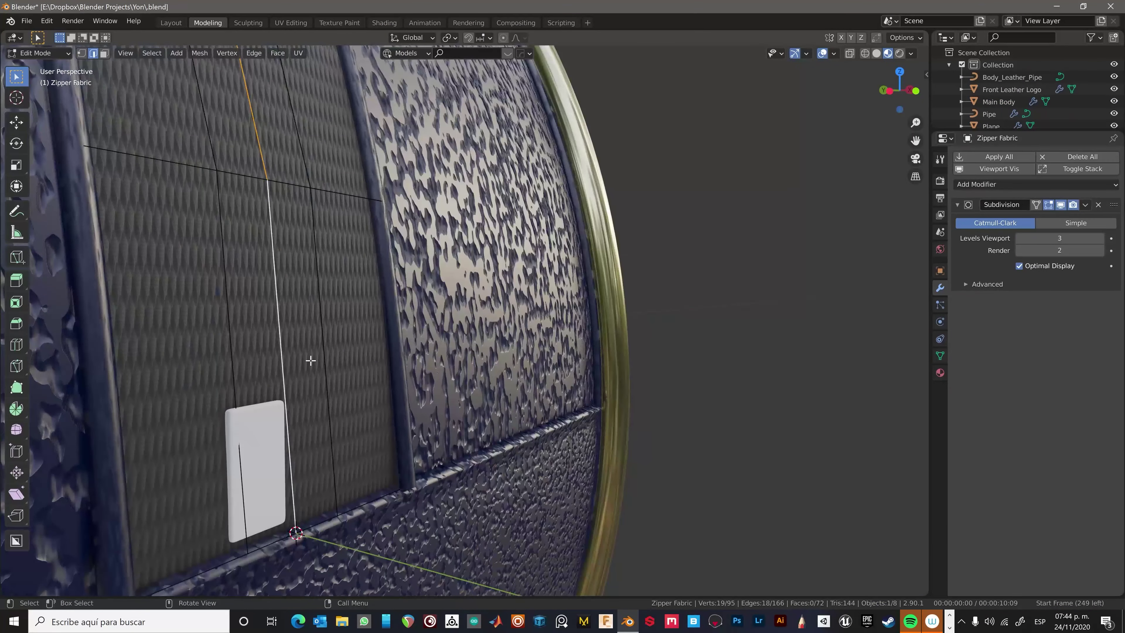
pyautogui.press('Tab')
pyautogui.scroll(-5, 405, 310)
pyautogui.scroll(4, 505, 280)
# Apply the Subdivision modifier on the second fabric strip and check Zipper Fabric.001.
pyautogui.click(373, 335)
pyautogui.press('Tab')
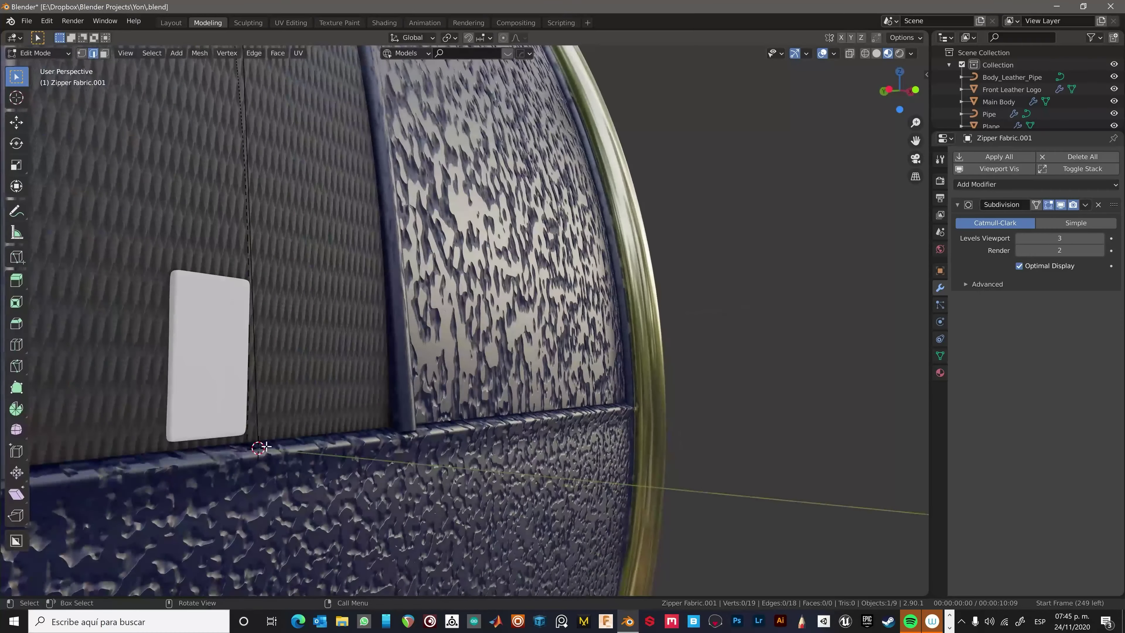
pyautogui.hotkey('ctrl', 'a')
pyautogui.hotkey('ctrl', 'Tab')
pyautogui.click(249, 258)
pyautogui.press('Tab')
pyautogui.scroll(-4, 249, 258)
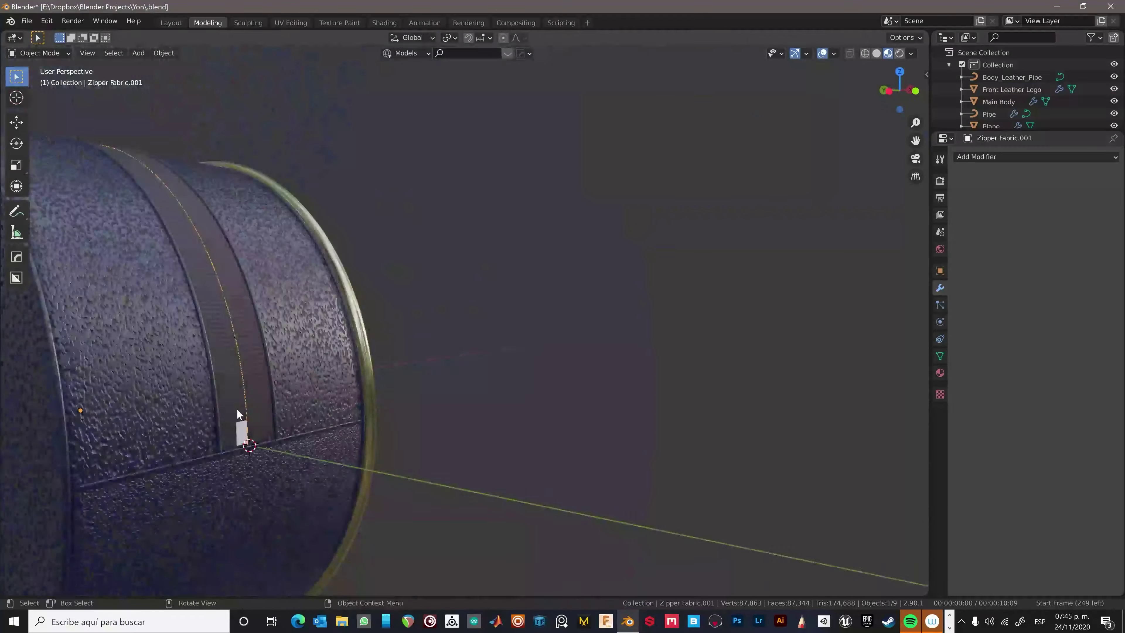
pyautogui.scroll(5, 249, 258)
pyautogui.press('Tab')
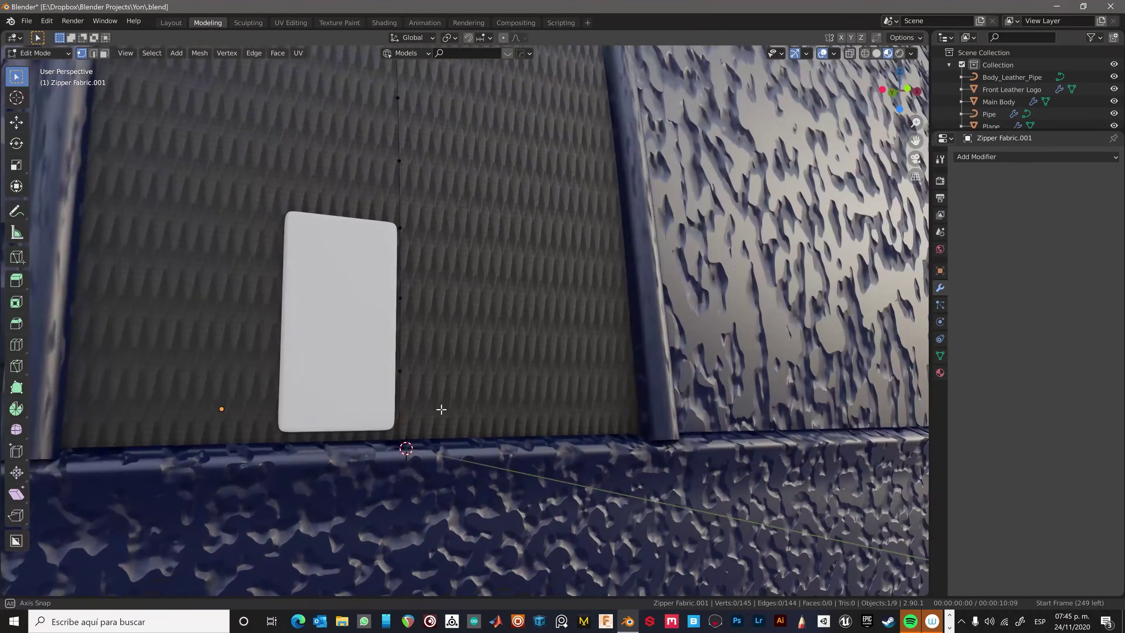
# Move the tab plane's origin to the 3D cursor and add a Mirror modifier.
pyautogui.click(152, 53)
pyautogui.click(246, 374)
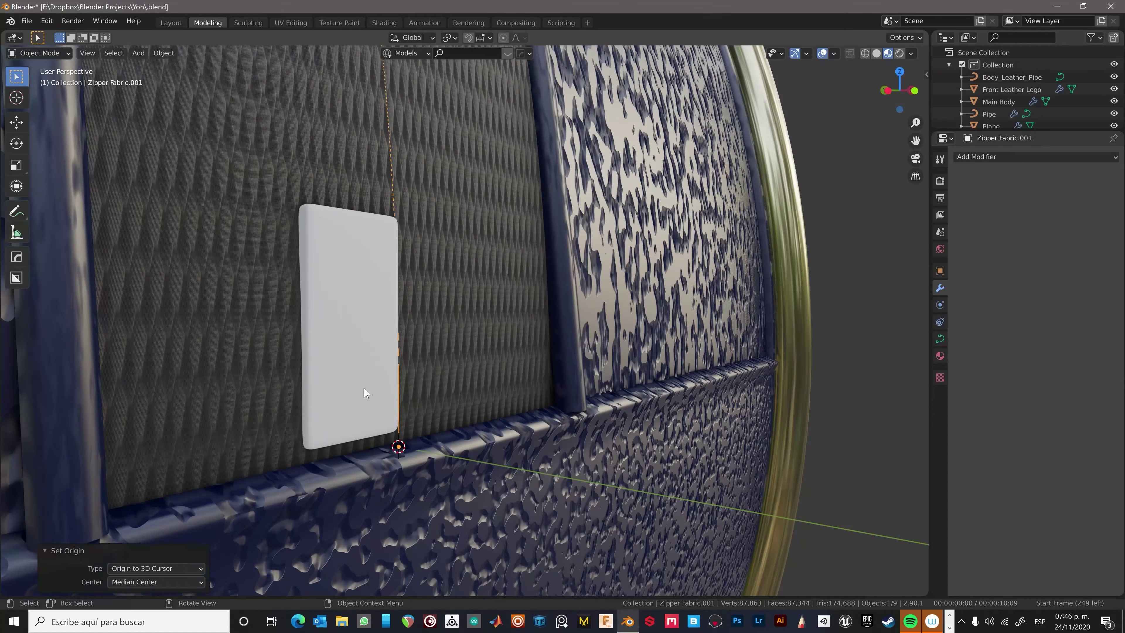
pyautogui.press('Tab')
pyautogui.click(367, 388)
pyautogui.click(1038, 183)
pyautogui.click(866, 306)
pyautogui.moveTo(454, 336); pyautogui.dragTo(484, 350, button='middle')
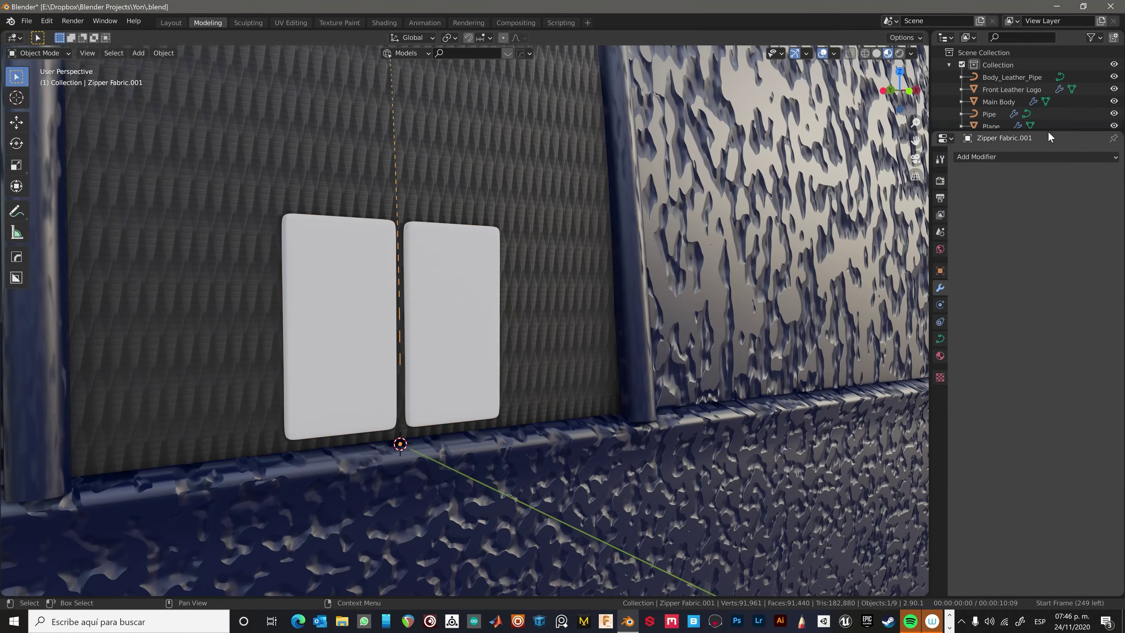
# Bend the tab plane along Zipper Fabric Curve with a Curve modifier deforming on Z.
pyautogui.moveTo(1027, 131); pyautogui.dragTo(1027, 340)
pyautogui.doubleClick(1009, 162)
pyautogui.click(1104, 127)
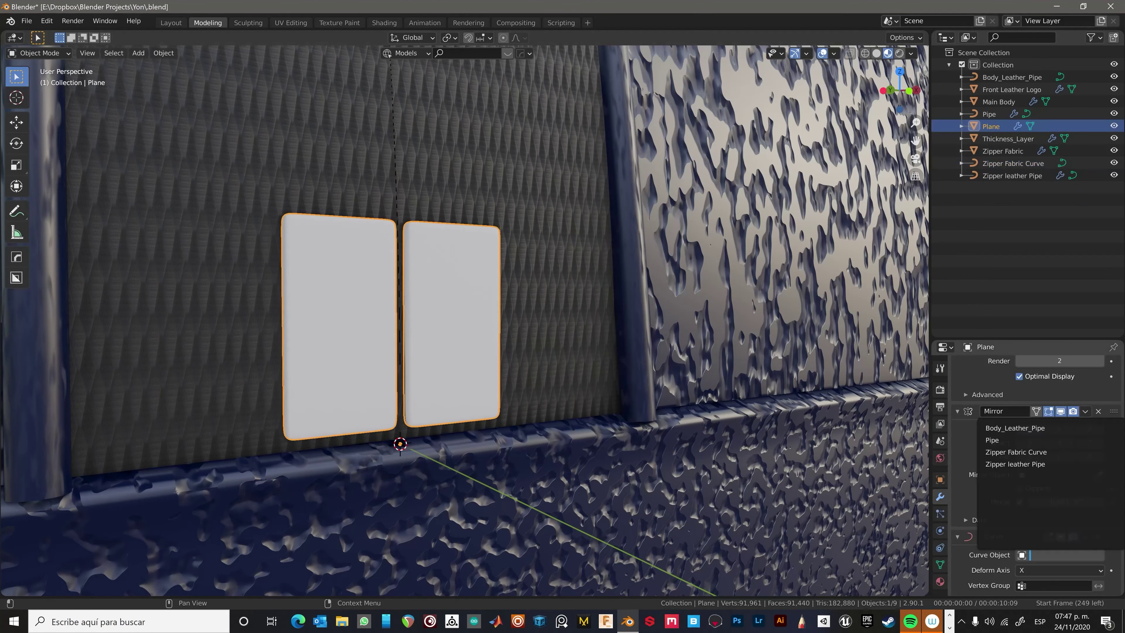
pyautogui.click(1058, 572)
pyautogui.click(1032, 534)
pyautogui.moveTo(488, 355)
pyautogui.mouseDown(button='middle')
pyautogui.moveTo(544, 343)
pyautogui.moveTo(443, 311)
pyautogui.moveTo(264, 315)
pyautogui.mouseUp(button='middle')
pyautogui.click(1035, 536)
# Hide Thickness_Layer, select the Zipper Fabric Curve, and view it from the front.
pyautogui.click(1008, 139)
pyautogui.press('h')
pyautogui.click(265, 314)
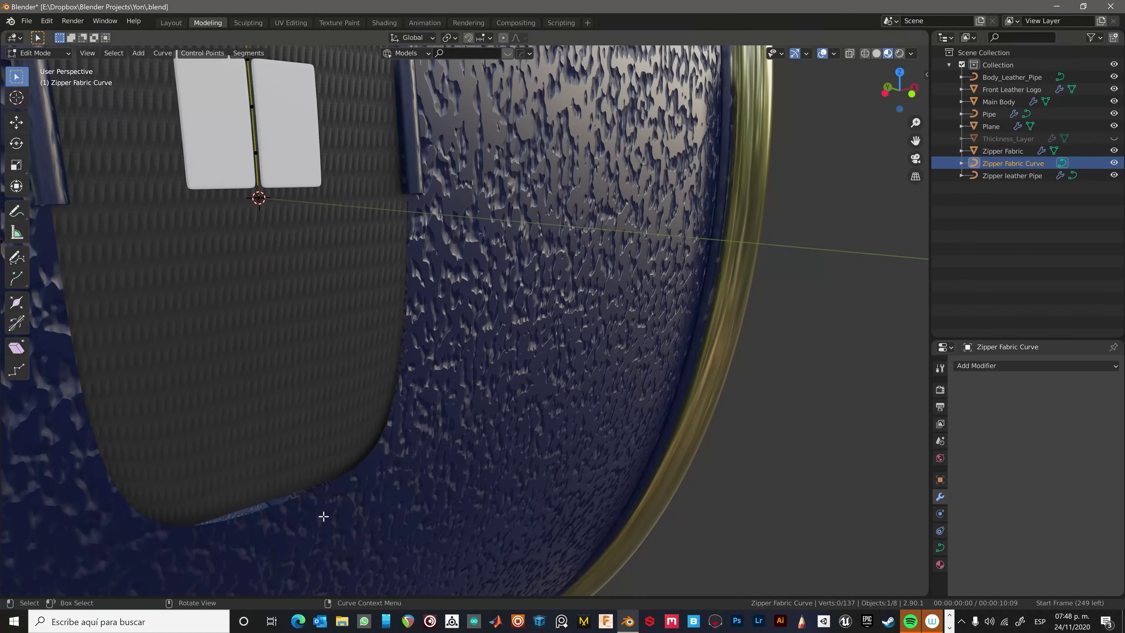
pyautogui.moveTo(321, 515)
pyautogui.mouseDown(button='middle')
pyautogui.moveTo(679, 326)
pyautogui.moveTo(345, 279)
pyautogui.mouseUp(button='middle')
pyautogui.press('KP_1')
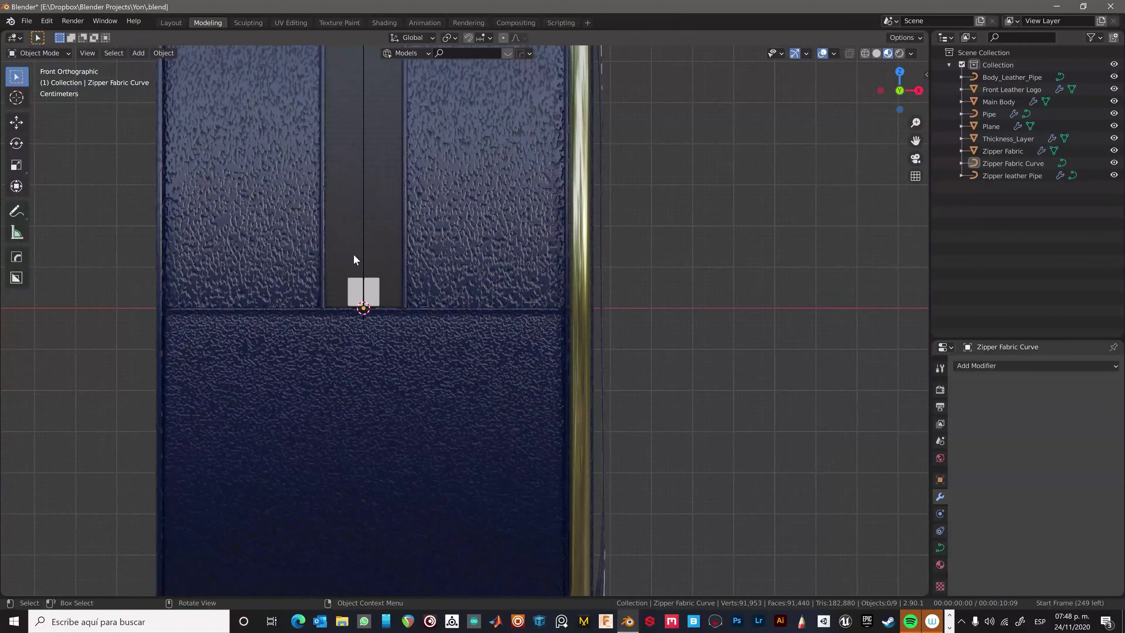
# Add a new plane rotated 90° about X.
pyautogui.click(432, 290)
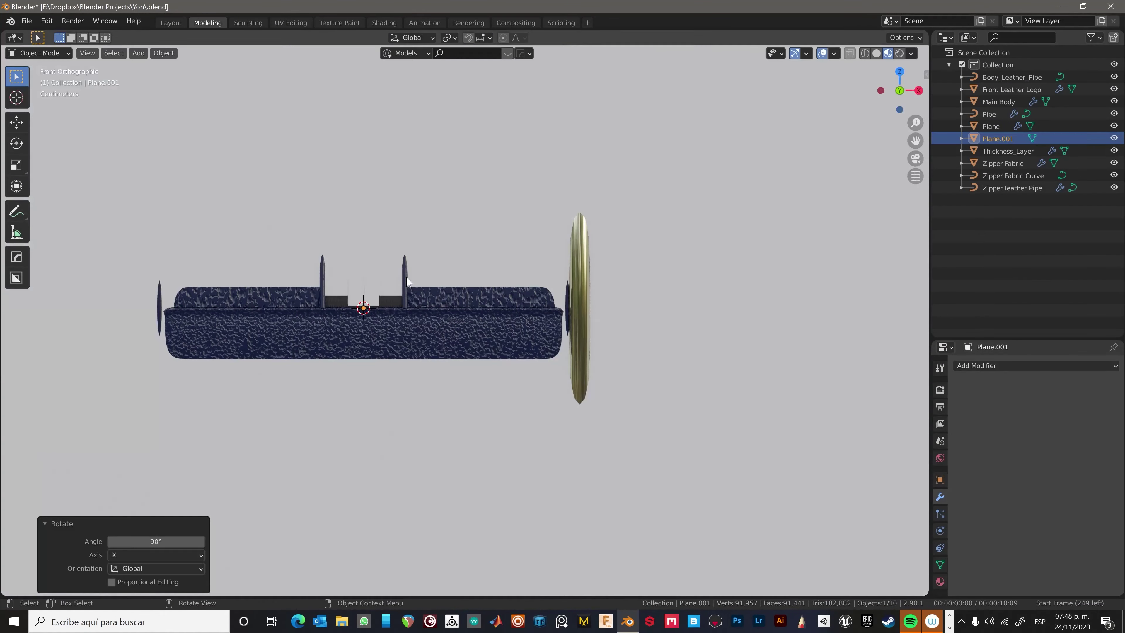
pyautogui.press('s')
pyautogui.click(816, 533)
pyautogui.scroll(5, 505, 397)
# Scale the small plate, position it, and duplicate it above itself.
pyautogui.press('s')
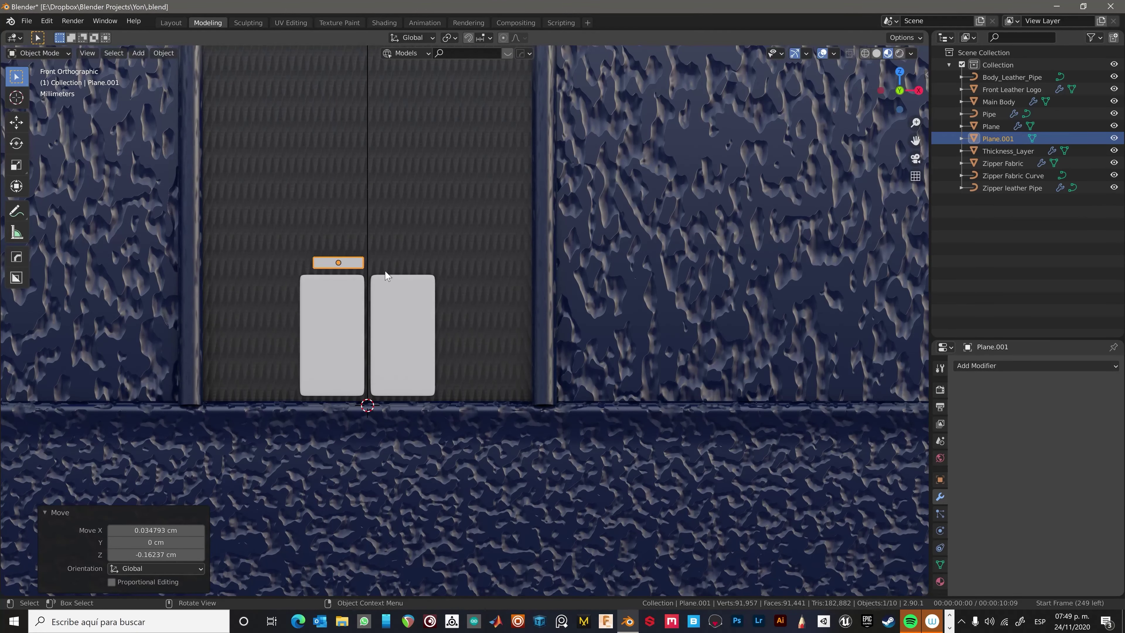
pyautogui.hotkey('ctrl', 'z')
pyautogui.press('g')
pyautogui.click(438, 273)
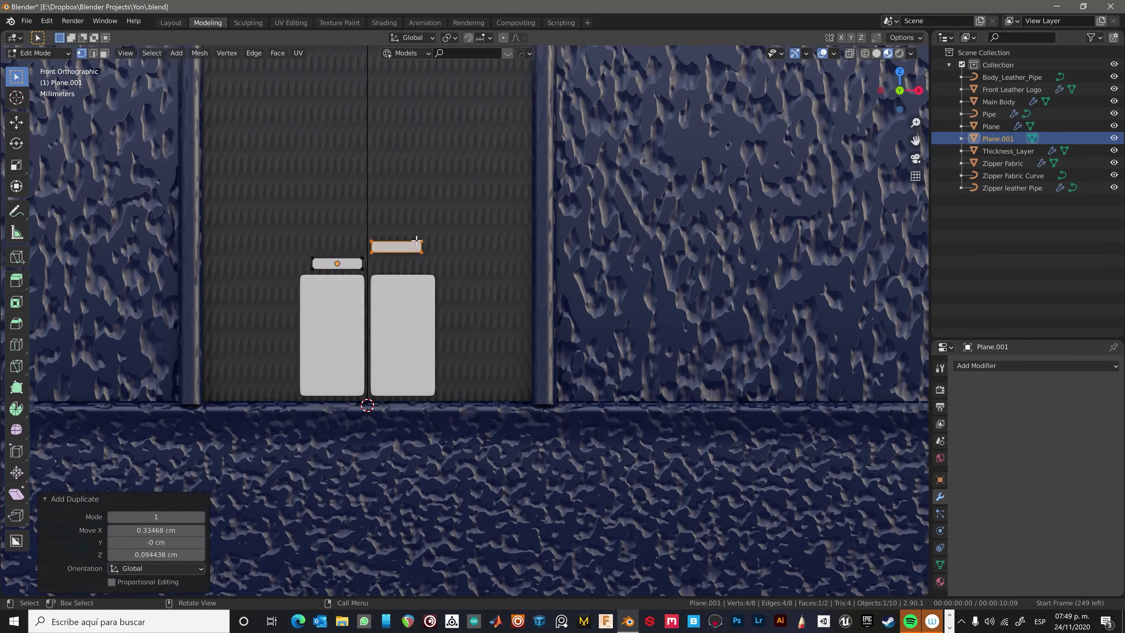
pyautogui.scroll(5, 363, 247)
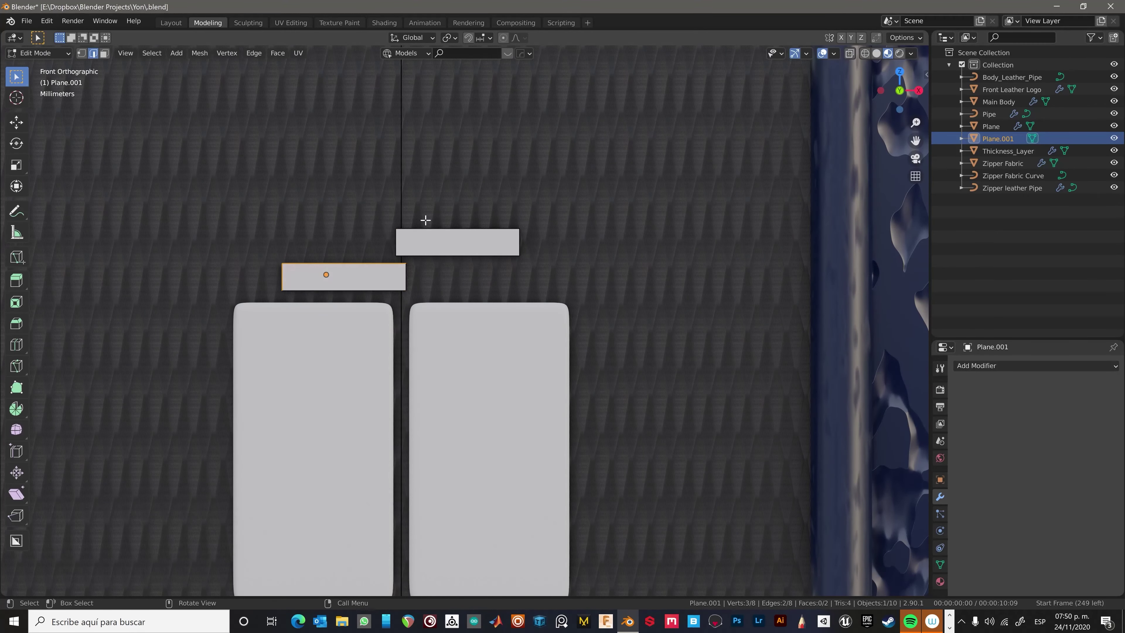
# Stretch both plates taller along Z.
pyautogui.press('a')
pyautogui.scroll(-3, 668, 389)
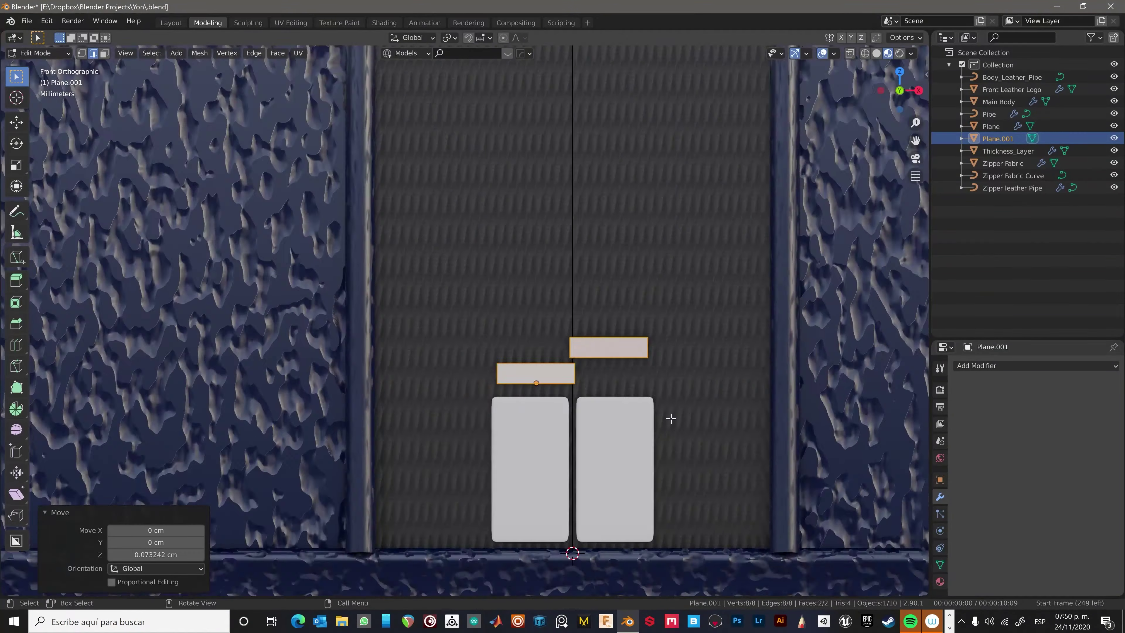
pyautogui.press('s')
pyautogui.press('z')
pyautogui.press('Tab')
pyautogui.scroll(-3, 684, 360)
# Link Plane's rounding and mirror modifiers onto the new plates.
pyautogui.moveTo(685, 360); pyautogui.dragTo(532, 367, button='middle')
pyautogui.scroll(5, 532, 368)
pyautogui.keyDown('shift'); pyautogui.click(461, 496); pyautogui.keyUp('shift')
pyautogui.hotkey('ctrl', 'l')
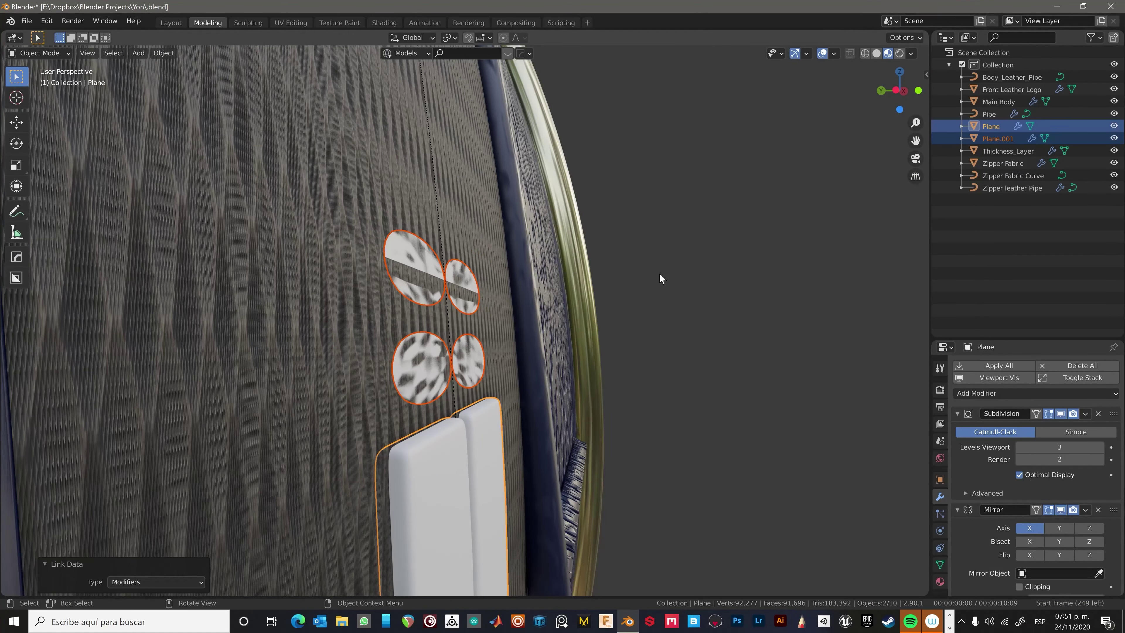
# Add two loop cuts across the plates.
pyautogui.click(465, 286)
pyautogui.press('Tab')
pyautogui.scroll(5, 528, 291)
pyautogui.hotkey('ctrl', 'r')
pyautogui.click(528, 291)
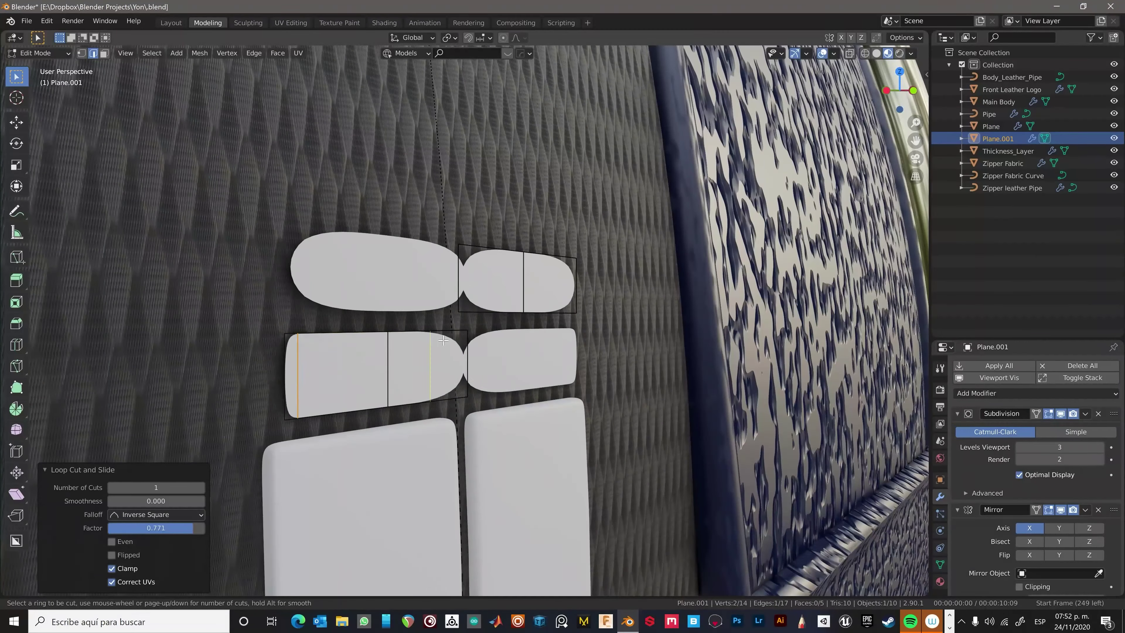
pyautogui.scroll(-3, 547, 313)
pyautogui.hotkey('ctrl', 'r')
pyautogui.click(336, 360)
pyautogui.press('Tab')
pyautogui.moveTo(337, 359)
pyautogui.mouseDown(button='middle')
pyautogui.moveTo(646, 427)
pyautogui.moveTo(447, 381)
pyautogui.mouseUp(button='middle')
# Give the plates a 0.05 cm Solidify and apply their rotation and scale.
pyautogui.click(1036, 393)
pyautogui.click(881, 325)
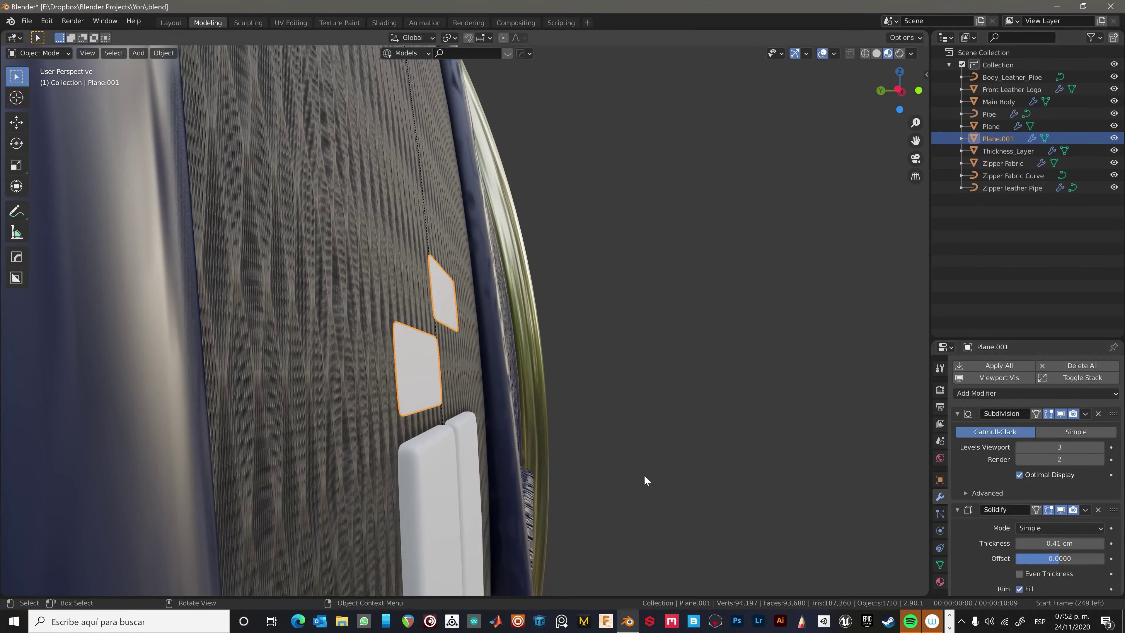
pyautogui.press('Tab')
pyautogui.hotkey('ctrl', 'a')
pyautogui.doubleClick(1059, 542)
pyautogui.write('0.05')
pyautogui.press('Return')
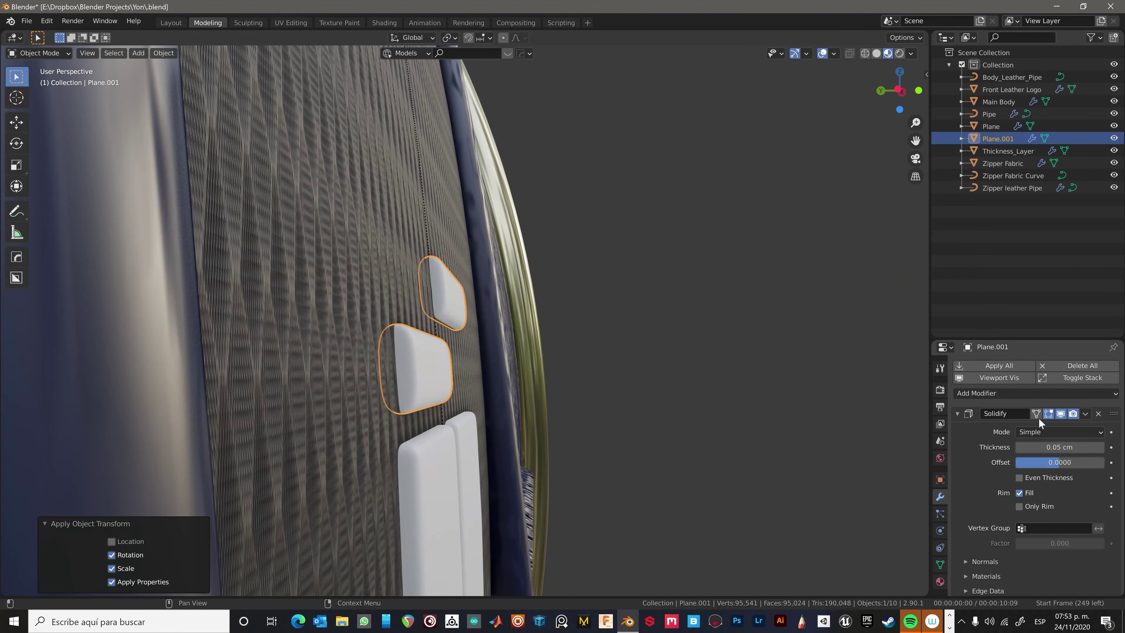
pyautogui.scroll(-3, 1032, 487)
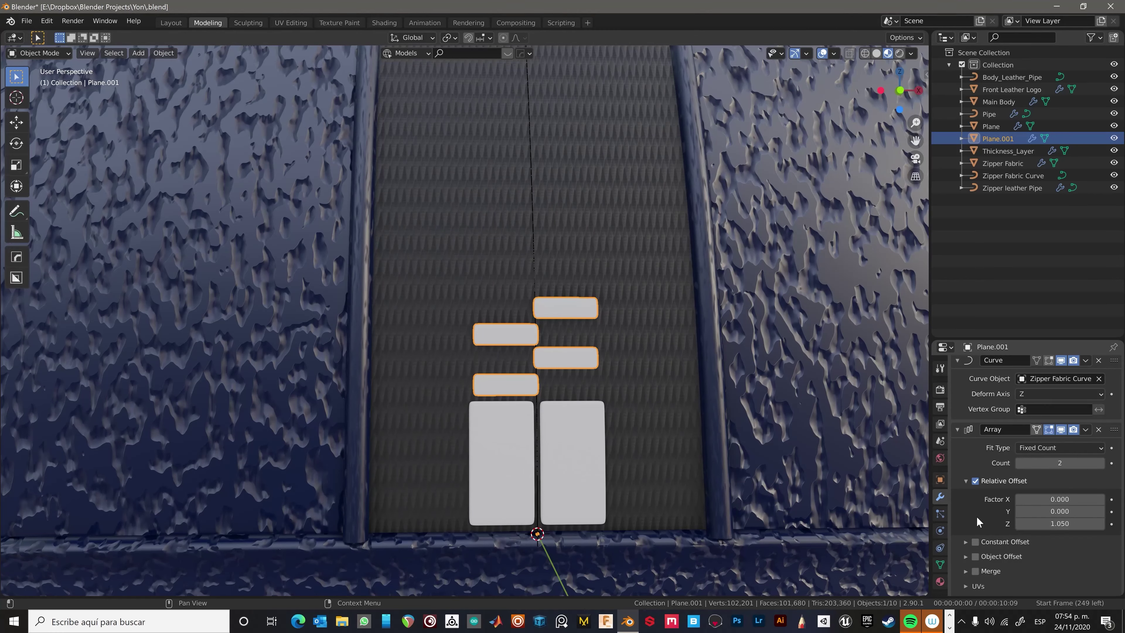
pyautogui.scroll(3, 979, 522)
pyautogui.moveTo(1114, 500); pyautogui.dragTo(1118, 454)
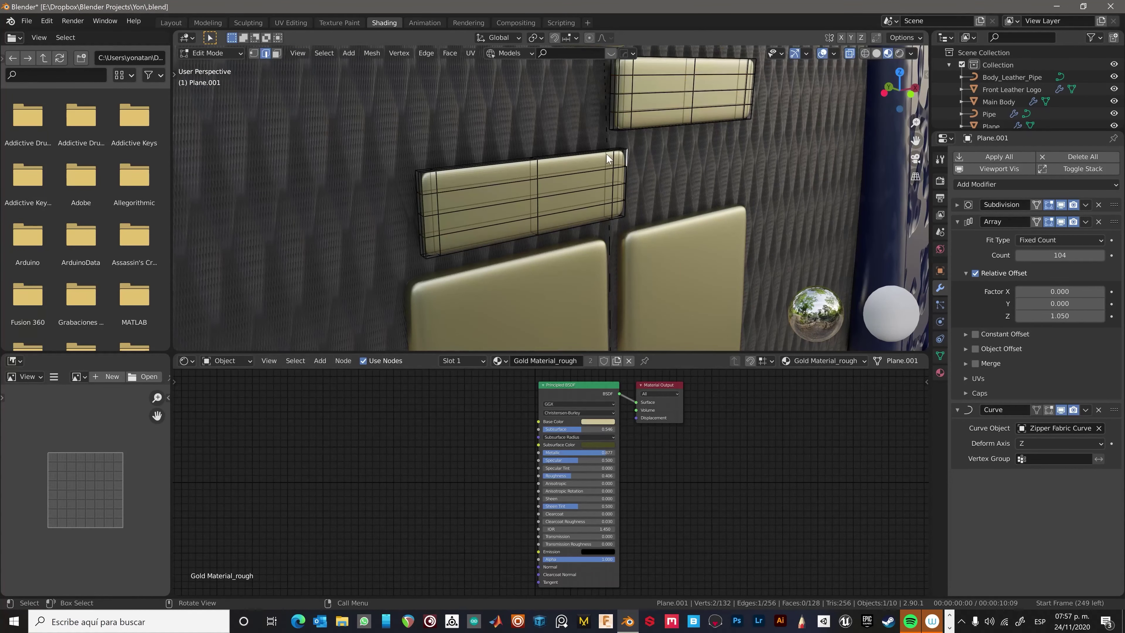
# Select the Plane object and review its modifier stack.
pyautogui.press('Tab')
pyautogui.click(540, 230)
pyautogui.scroll(-3, 540, 230)
pyautogui.scroll(-3, 558, 221)
pyautogui.scroll(-3, 579, 212)
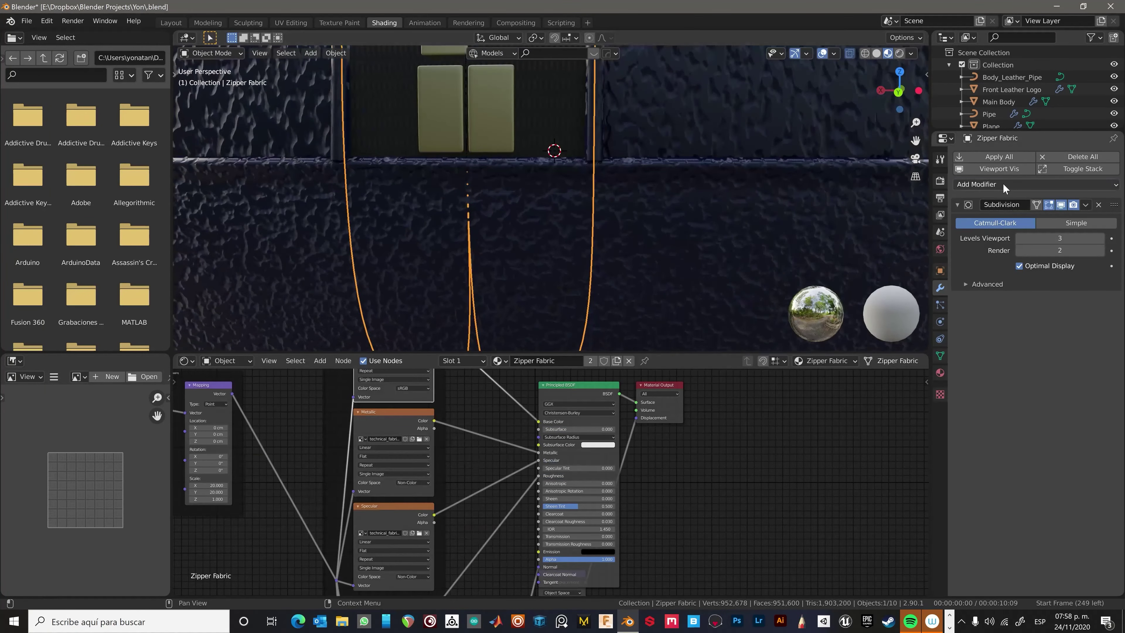
# Add Subdivision to the zipper fabric and rotate its texture mapping around Z.
pyautogui.click(1037, 184)
pyautogui.click(884, 386)
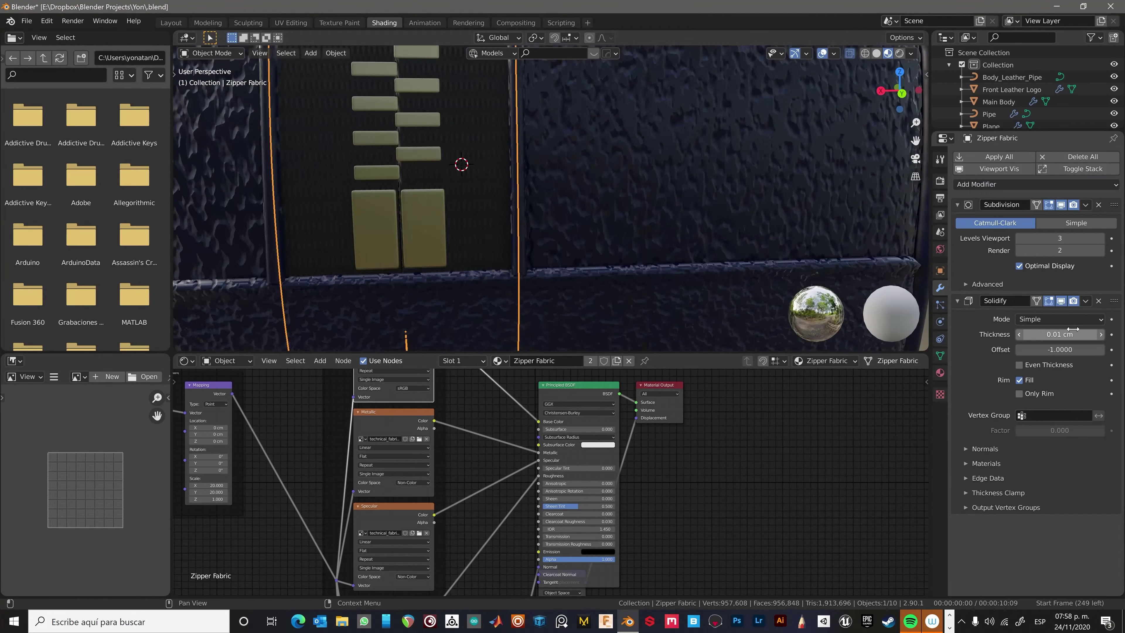
pyautogui.moveTo(494, 232); pyautogui.dragTo(457, 209, button='middle')
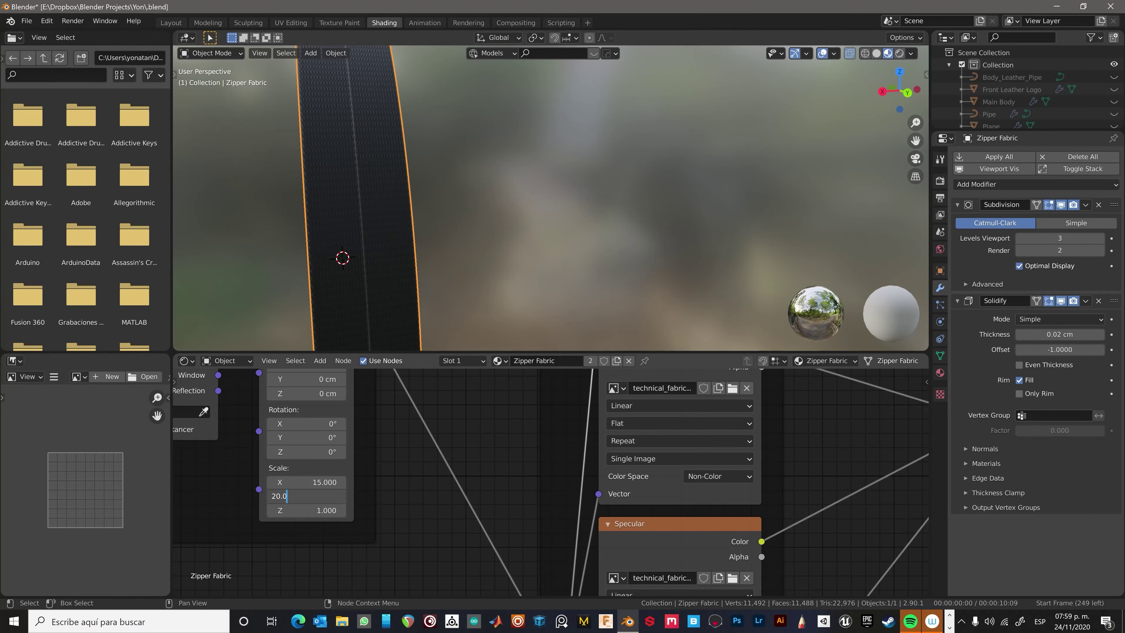
pyautogui.press('Escape')
pyautogui.scroll(-3, 515, 569)
pyautogui.moveTo(432, 514); pyautogui.dragTo(443, 514)
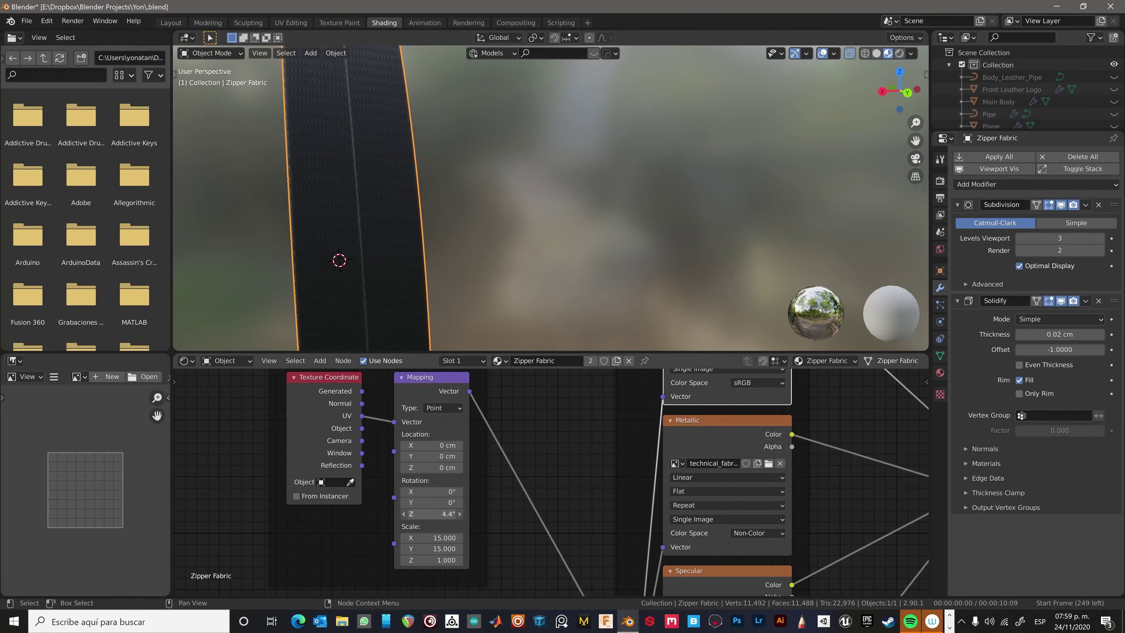
# Scale the fabric strip's UVs along Y in UV Editing.
pyautogui.click(310, 28)
pyautogui.scroll(5, 728, 352)
pyautogui.press('l')
pyautogui.press('s')
pyautogui.press('y')
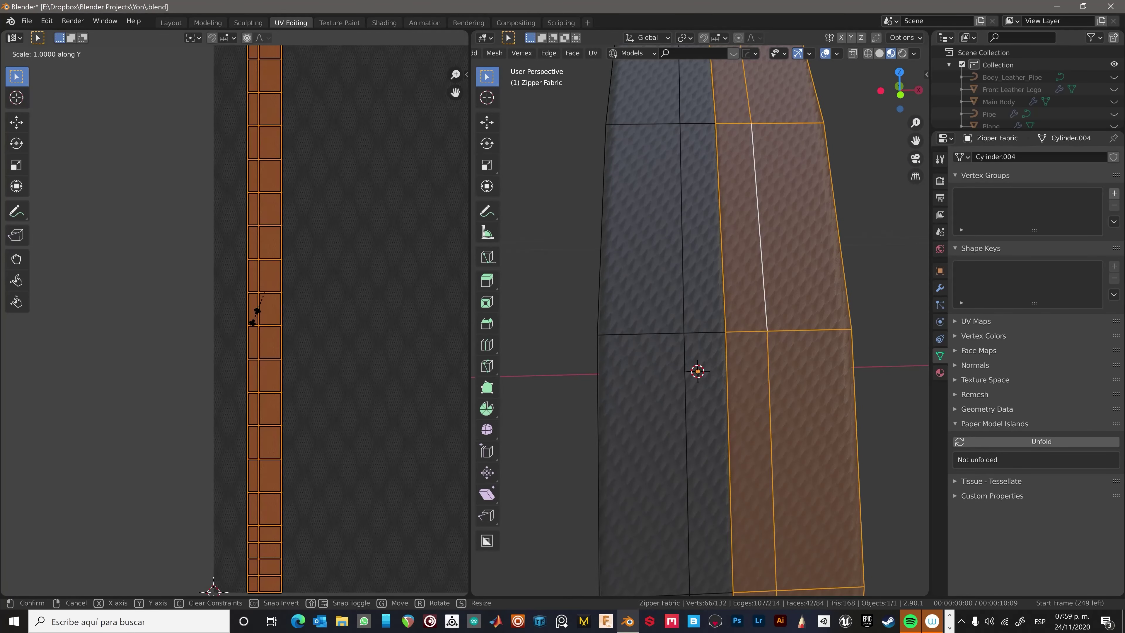
pyautogui.press('Return')
pyautogui.scroll(-4, 709, 354)
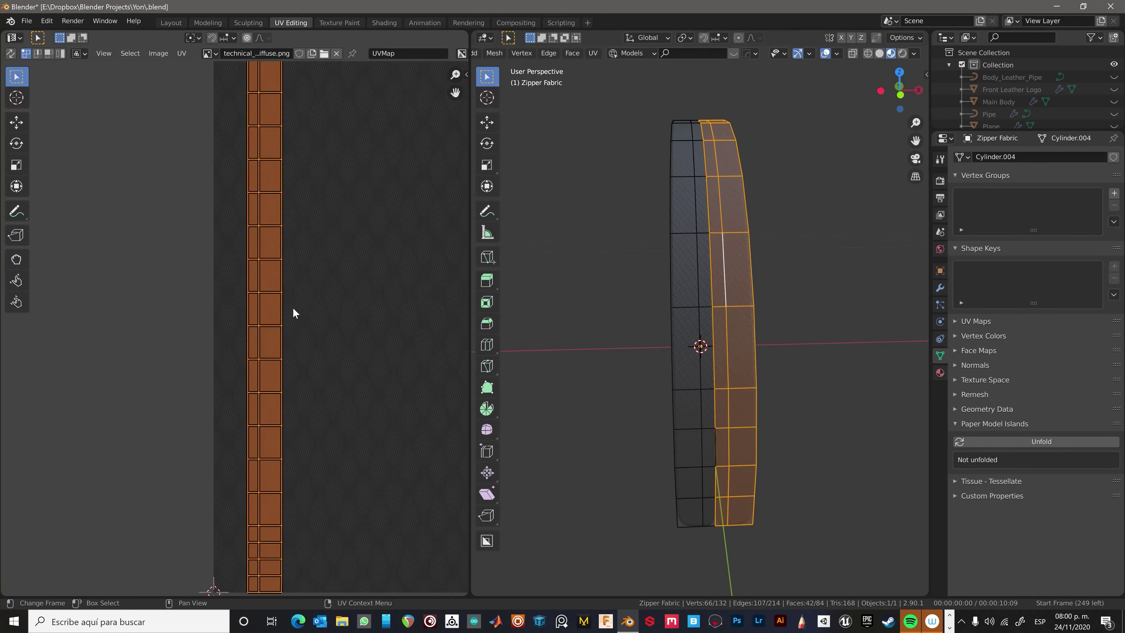
pyautogui.press('Tab')
pyautogui.scroll(-2, 748, 344)
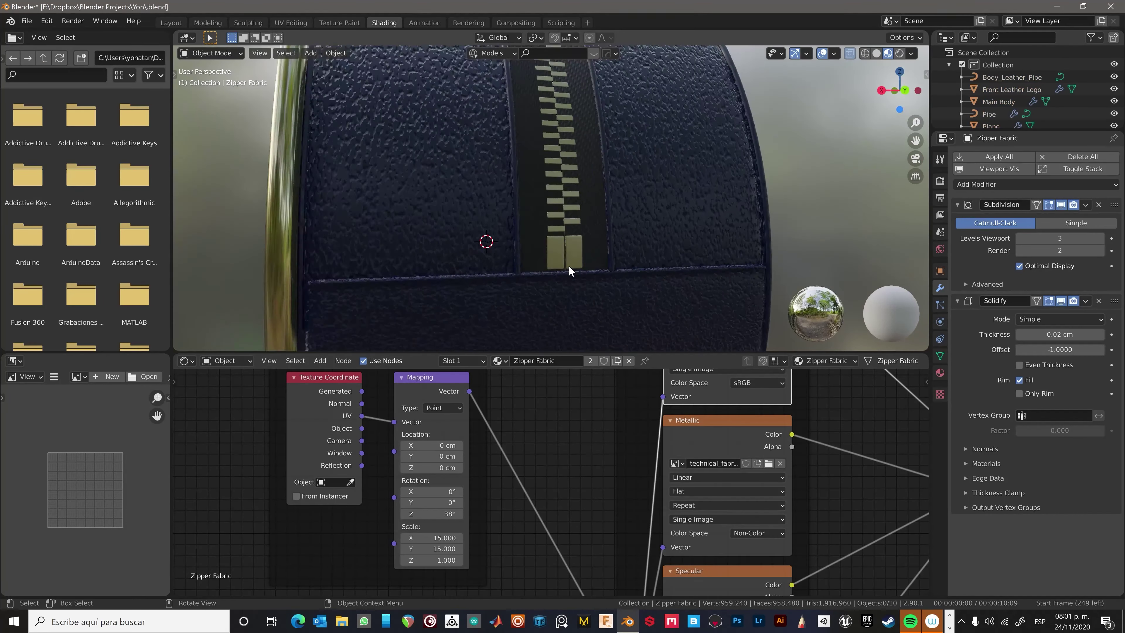
# Scale the zipper fabric object along the Y axis.
pyautogui.moveTo(569, 271)
pyautogui.mouseDown(button='middle')
pyautogui.moveTo(510, 155)
pyautogui.moveTo(593, 222)
pyautogui.moveTo(502, 221)
pyautogui.mouseUp(button='middle')
pyautogui.hotkey('ctrl', 'z')
pyautogui.scroll(-5, 645, 258)
pyautogui.scroll(3, 646, 259)
pyautogui.moveTo(645, 258); pyautogui.dragTo(416, 256, button='middle')
pyautogui.press('KP_Decimal')
pyautogui.press('s')
pyautogui.press('y')
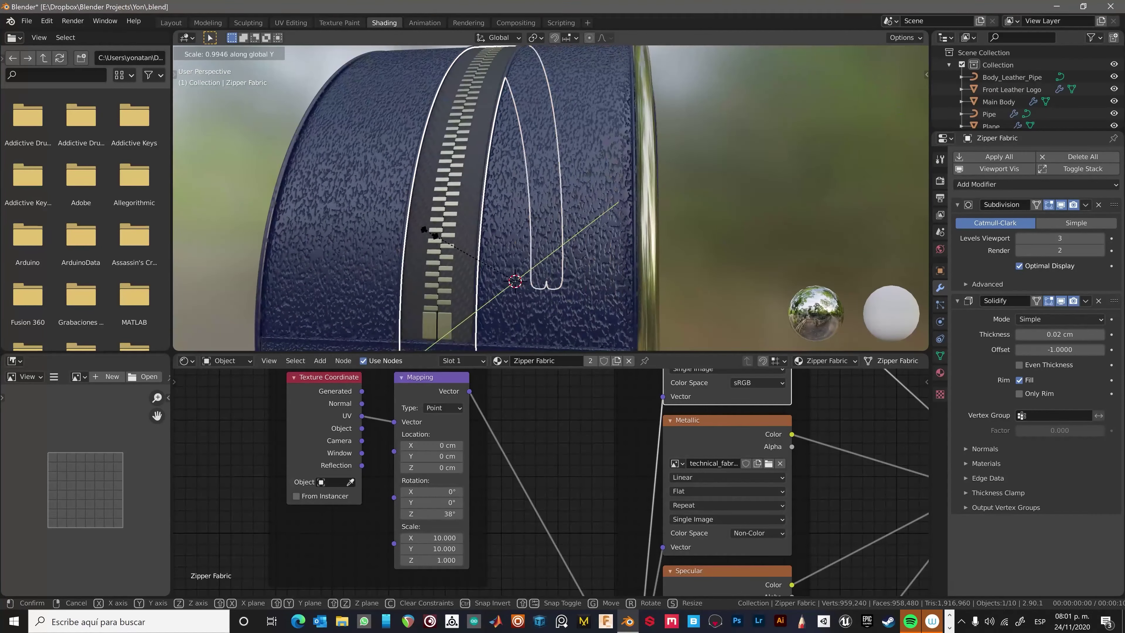
pyautogui.press('s')
pyautogui.press('y')
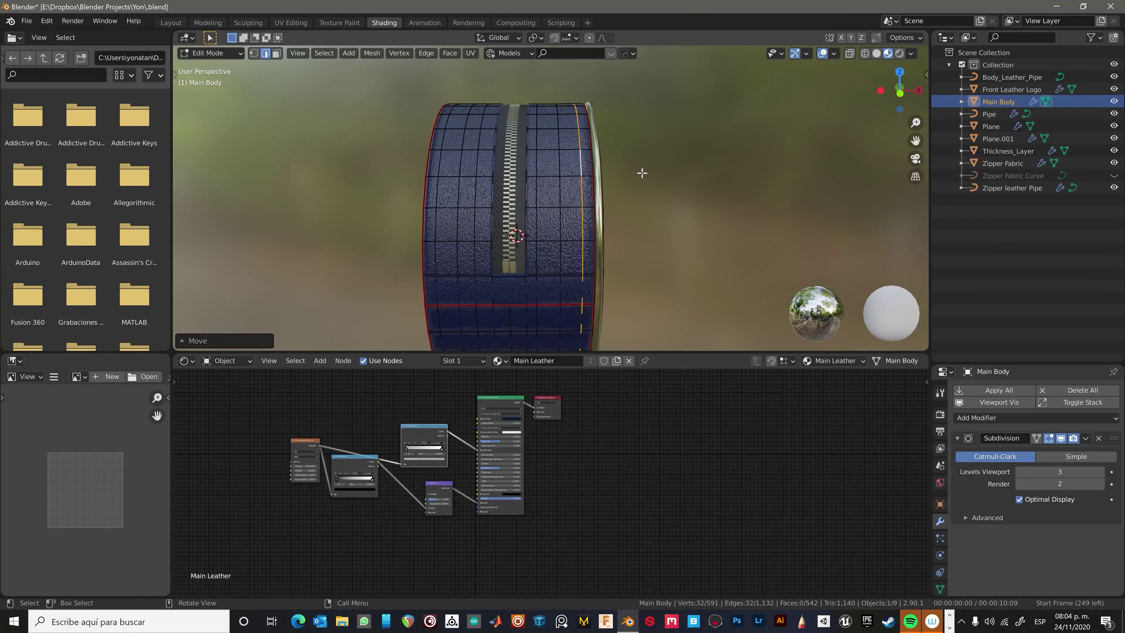
# Apply rotation and scale to the main body.
pyautogui.moveTo(642, 172); pyautogui.dragTo(593, 187, button='middle')
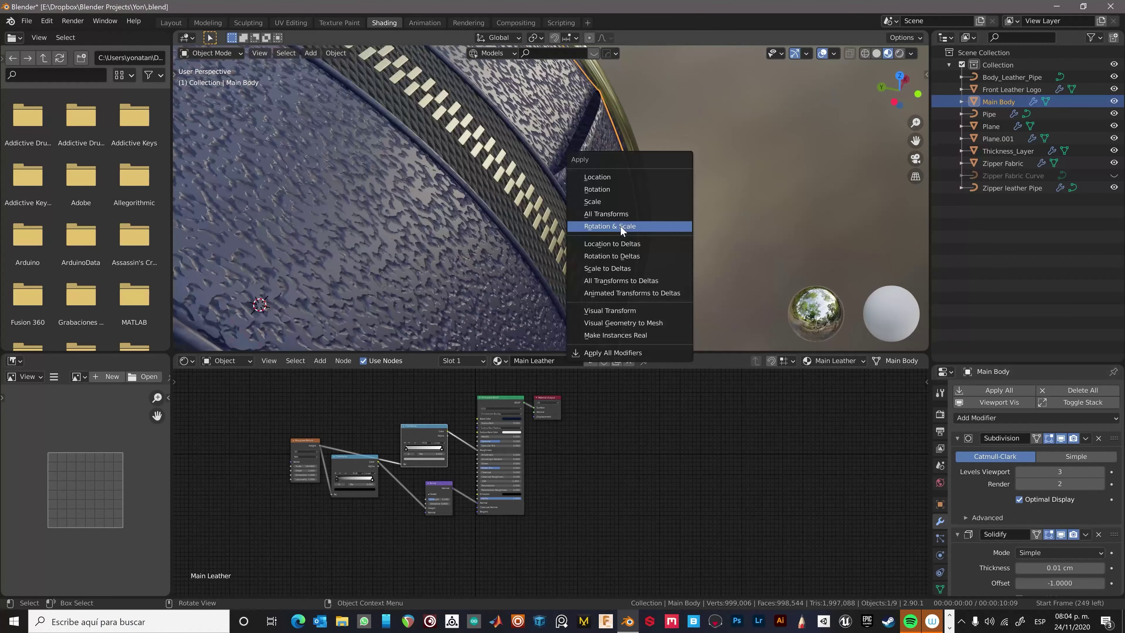
pyautogui.click(622, 227)
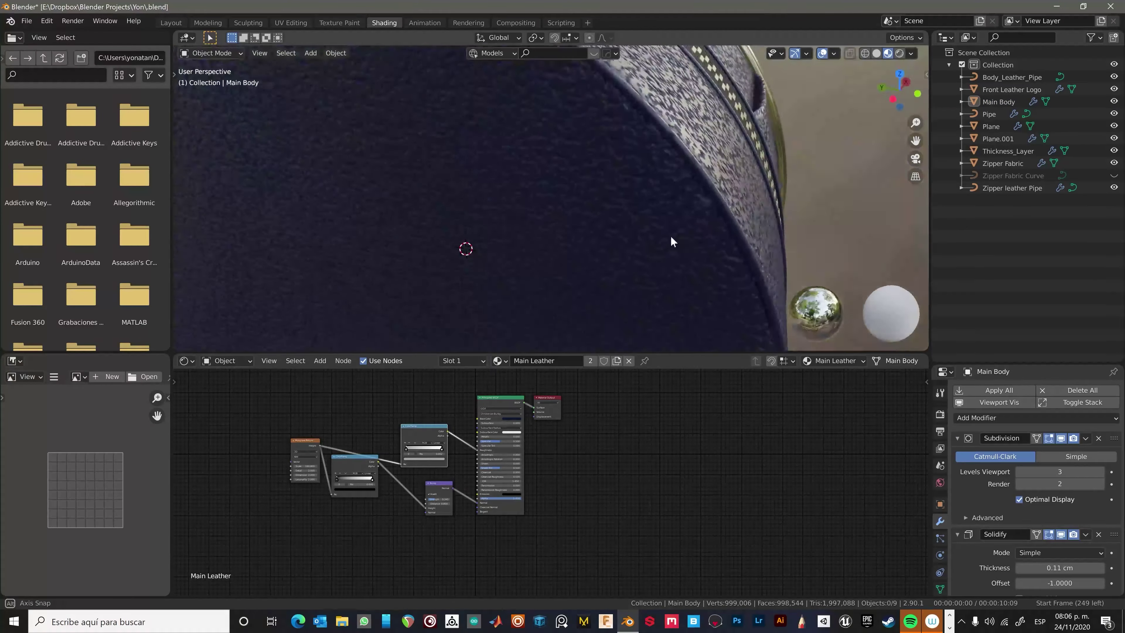
pyautogui.click(615, 169)
# Reposition an edge loop on the main body, then bring up Thickness_Layer's UVs in UV Editing.
pyautogui.press('Tab')
pyautogui.moveTo(615, 169); pyautogui.dragTo(634, 223, button='middle')
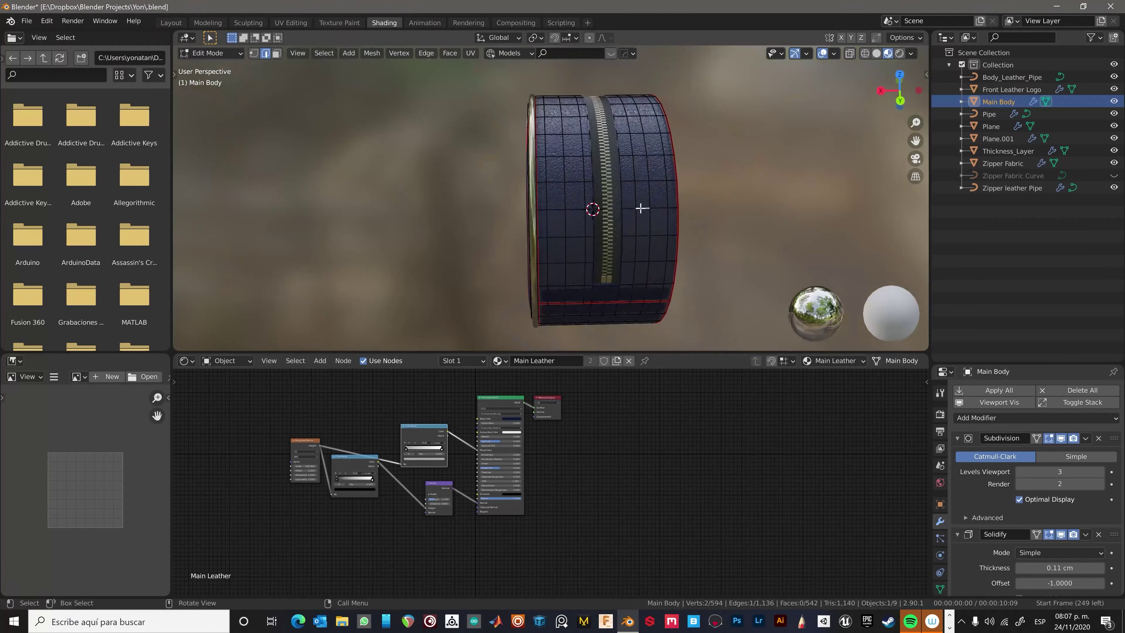
pyautogui.keyDown('alt'); pyautogui.click(634, 223); pyautogui.keyUp('alt')
pyautogui.press('g')
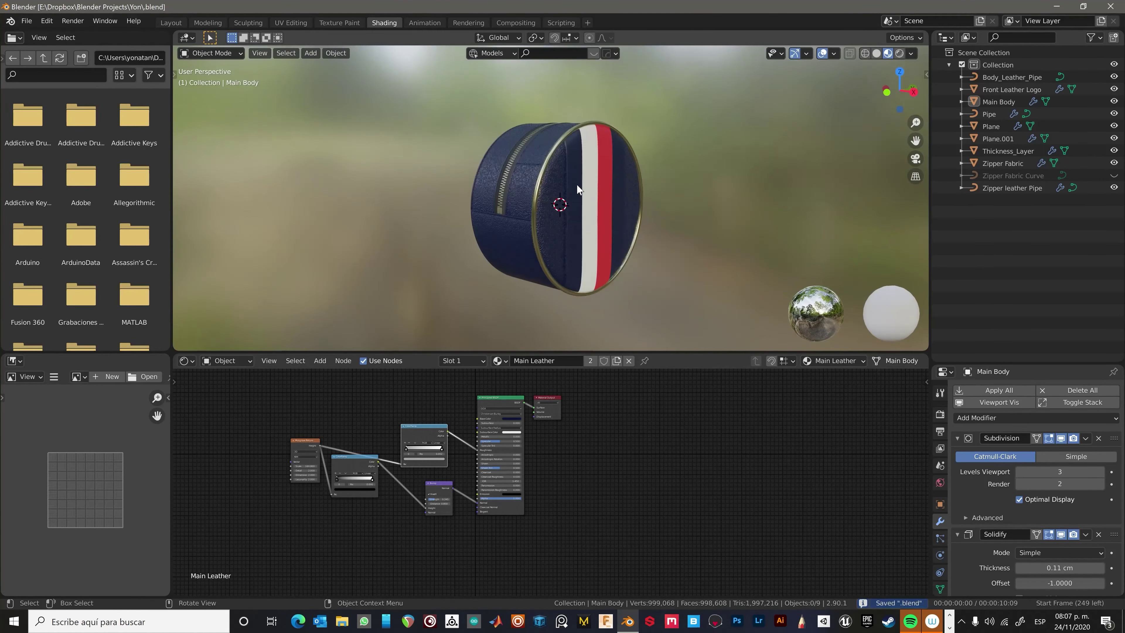
pyautogui.moveTo(577, 190); pyautogui.dragTo(563, 259, button='middle')
pyautogui.moveTo(646, 251); pyautogui.dragTo(547, 189, button='middle')
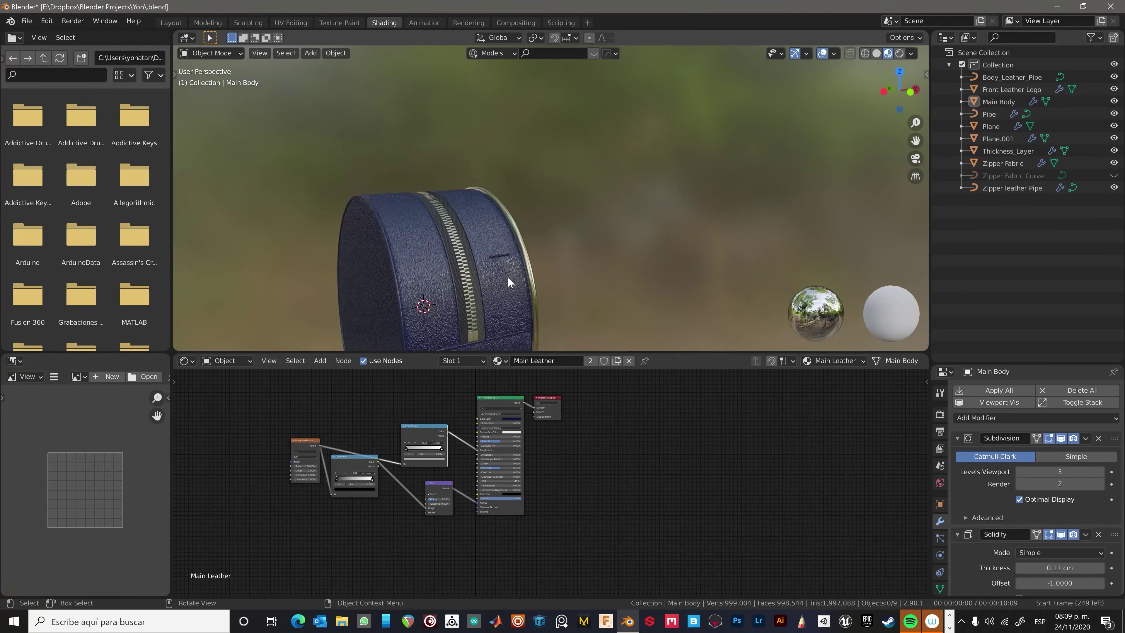
pyautogui.moveTo(473, 251); pyautogui.dragTo(611, 254, button='middle')
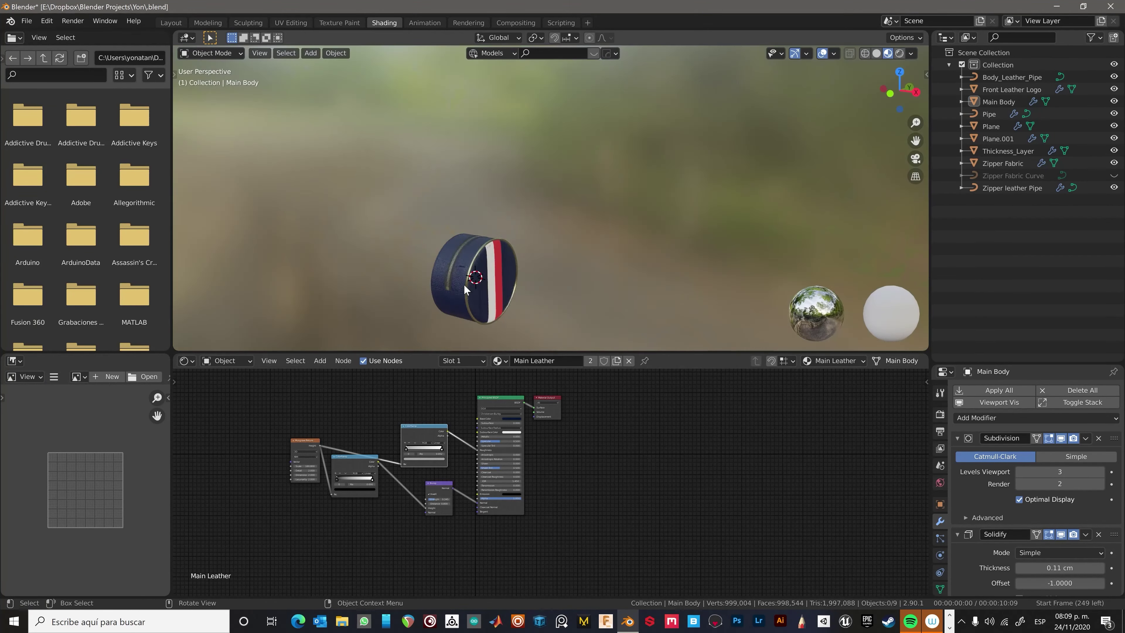
pyautogui.click(290, 23)
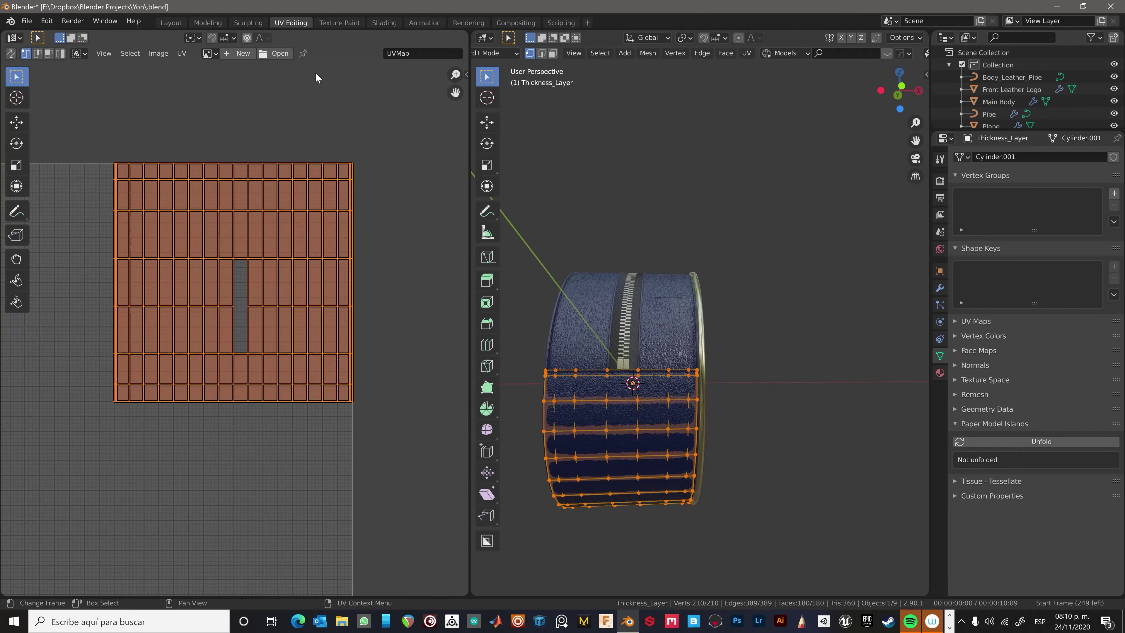
# Remove the image from the UV view, then select the zipper fabric for editing.
pyautogui.scroll(5, 549, 402)
pyautogui.click(549, 402)
pyautogui.press('a')
pyautogui.scroll(-3, 336, 447)
pyautogui.press('Tab')
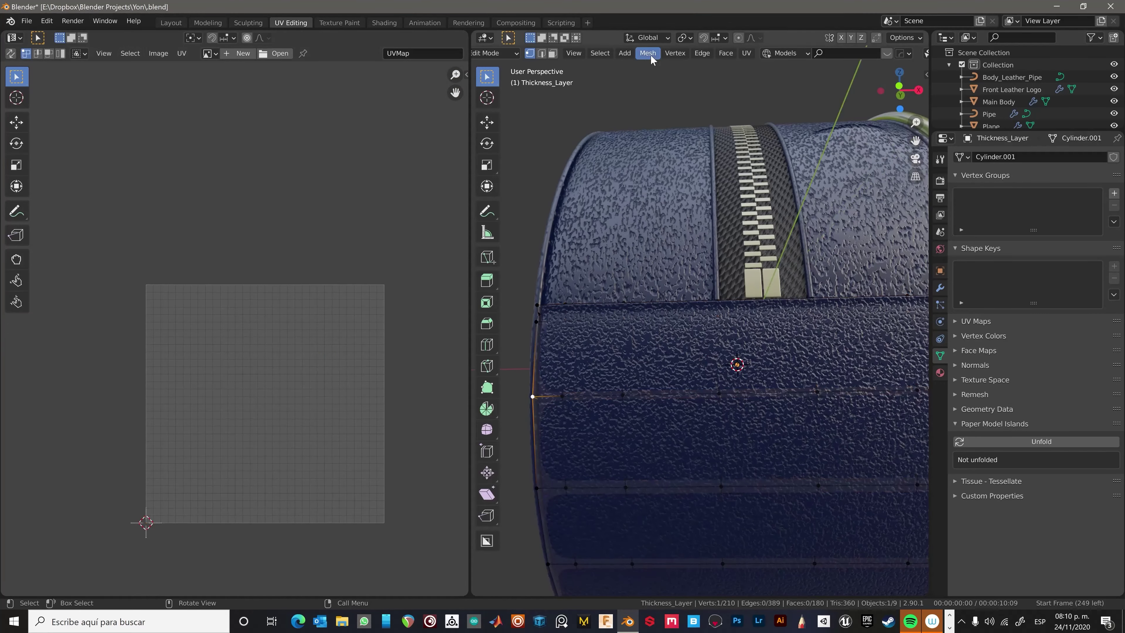
pyautogui.click(669, 281)
pyautogui.moveTo(620, 399)
pyautogui.mouseDown(button='middle')
pyautogui.moveTo(669, 281)
pyautogui.moveTo(642, 399)
pyautogui.mouseUp(button='middle')
pyautogui.scroll(5, 696, 421)
pyautogui.click(696, 420)
pyautogui.press('Tab')
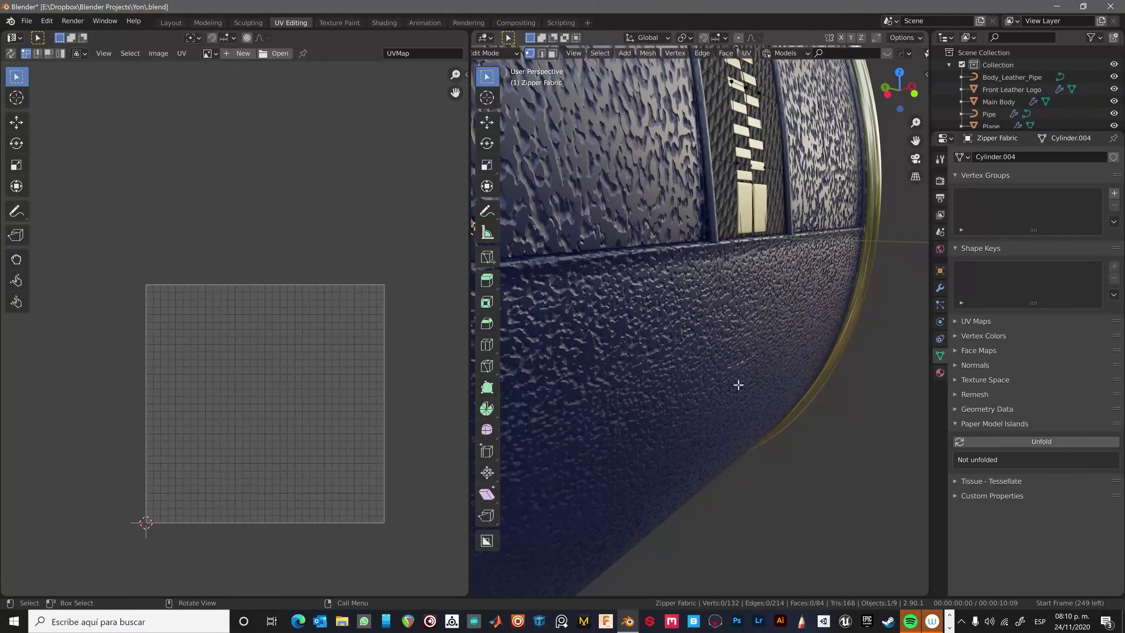
# Inspect the zipper fabric's thickness layer in Edit Mode and return to Object Mode.
pyautogui.click(731, 337)
pyautogui.scroll(-3, 730, 417)
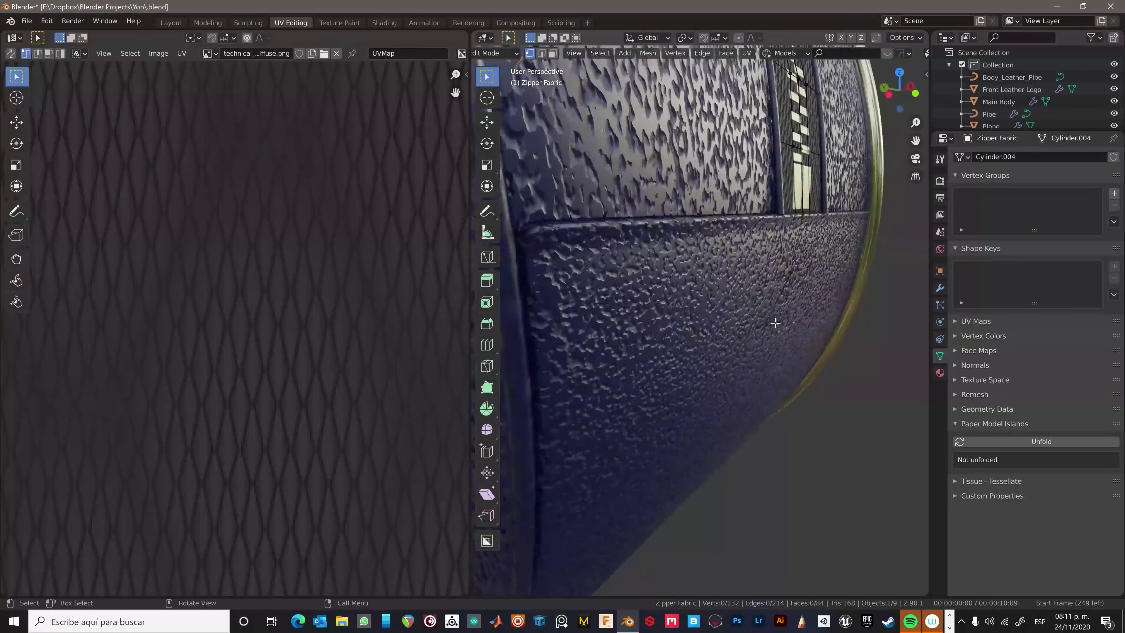
pyautogui.scroll(-5, 773, 326)
pyautogui.scroll(3, 673, 313)
pyautogui.press('Tab')
pyautogui.scroll(3, 793, 443)
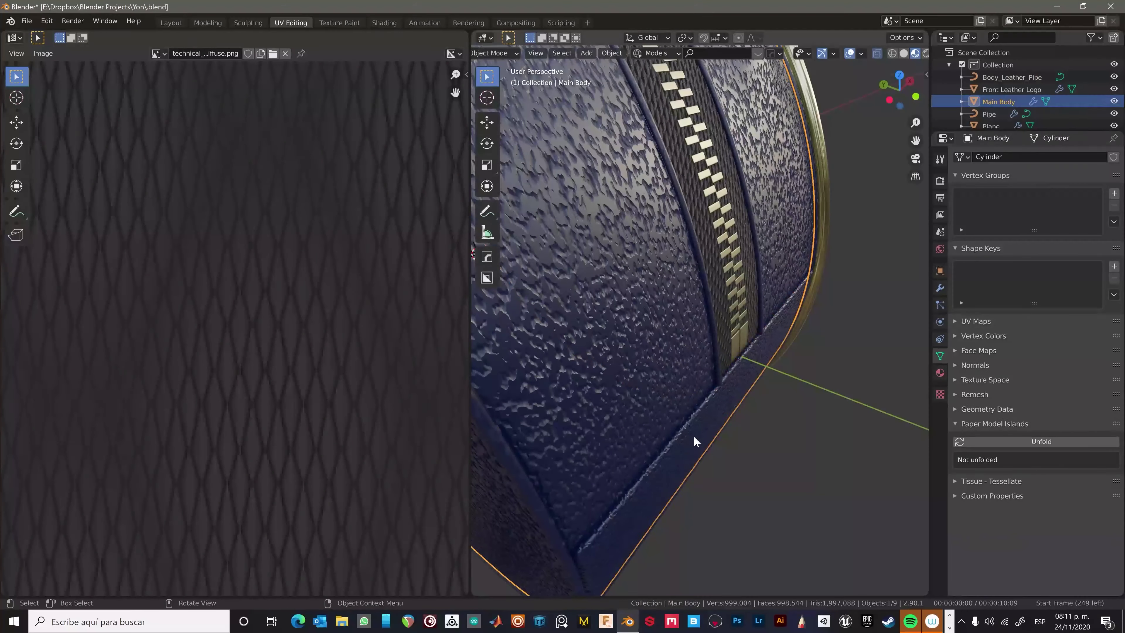
pyautogui.scroll(2, 738, 407)
pyautogui.press('Tab')
pyautogui.scroll(-3, 774, 390)
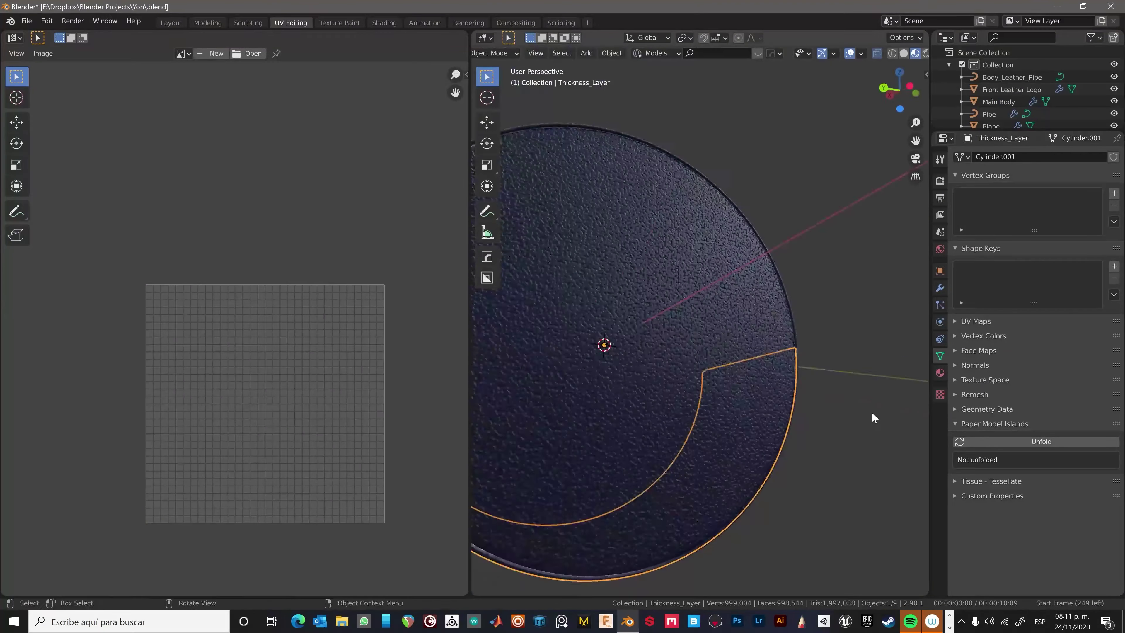
pyautogui.scroll(-3, 872, 412)
pyautogui.scroll(6, 794, 402)
pyautogui.scroll(-6, 793, 402)
pyautogui.press('Tab')
pyautogui.scroll(5, 652, 343)
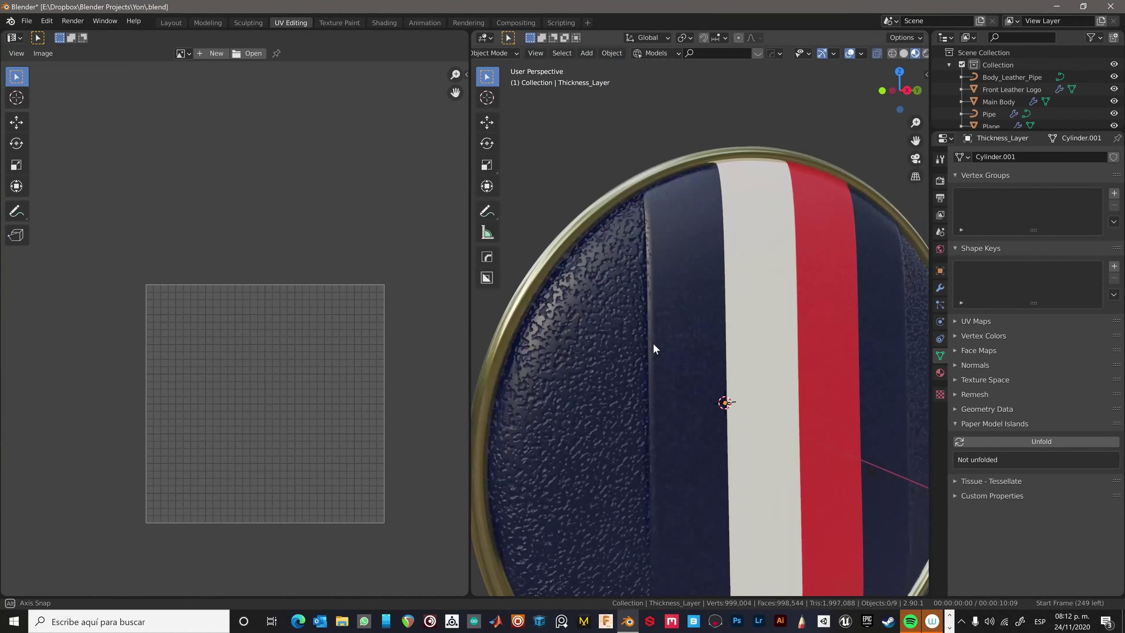
# Add a plane in front view, rotated 90 degrees on X to face the front.
pyautogui.hotkey('shift', 'a')
pyautogui.click(685, 161)
pyautogui.press('KP_1')
pyautogui.press('r')
pyautogui.press('x')
pyautogui.press('9')
pyautogui.press('0')
pyautogui.press('Return')
# Shrink the new plane and position it beside the zipper.
pyautogui.scroll(8, 695, 295)
pyautogui.press('s')
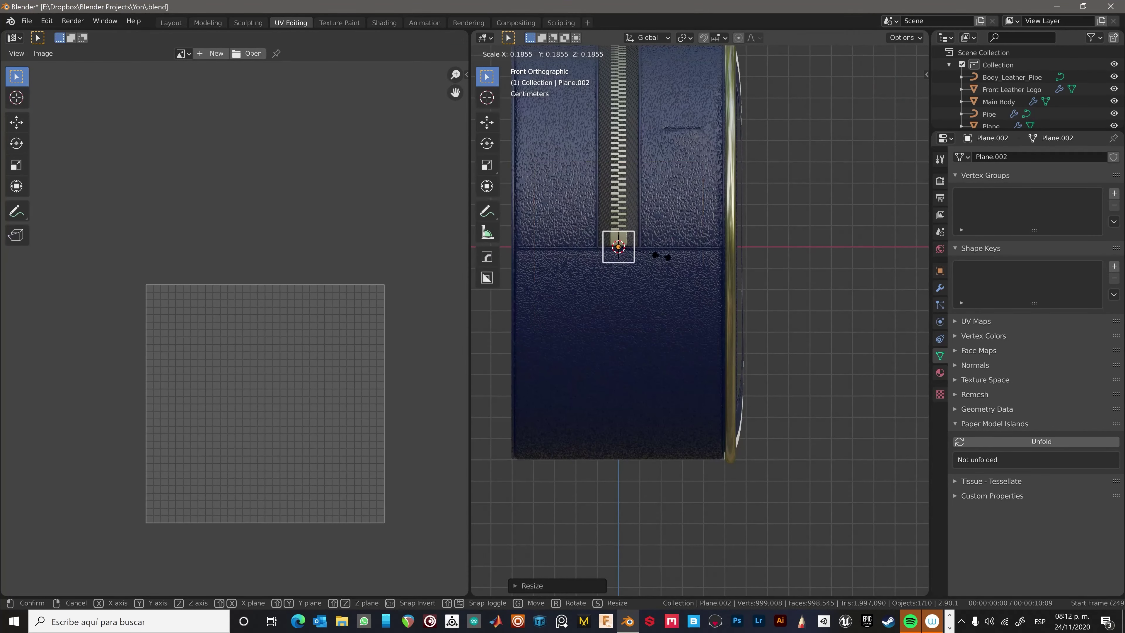
pyautogui.click(714, 138)
pyautogui.moveTo(715, 138); pyautogui.dragTo(622, 268, button='middle')
pyautogui.scroll(6, 622, 268)
pyautogui.scroll(-4, 622, 268)
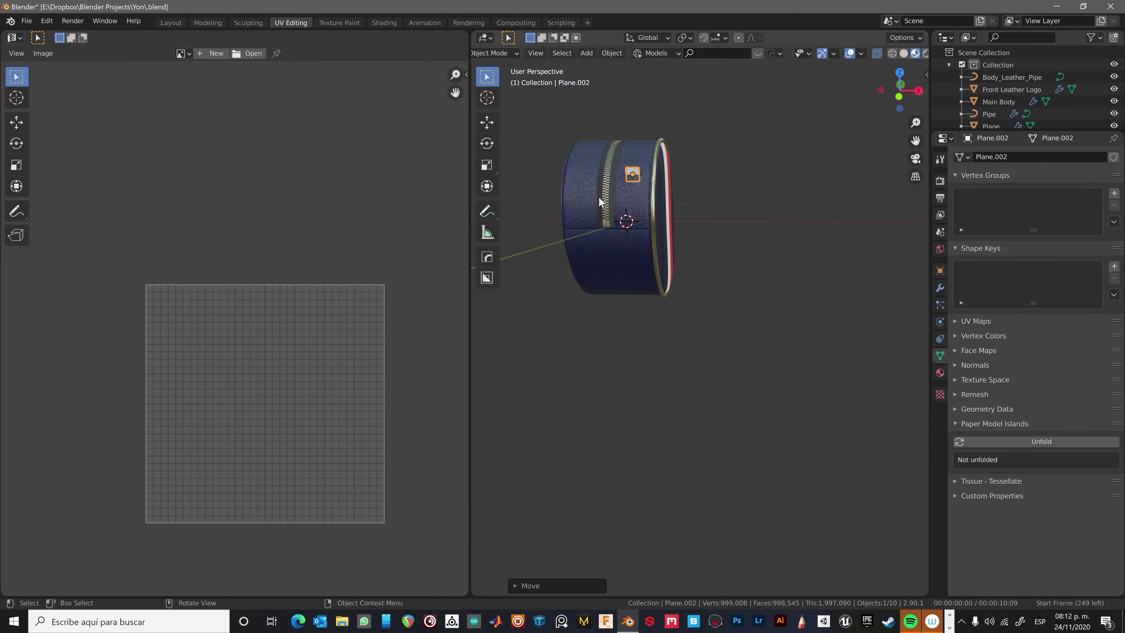
pyautogui.scroll(4, 615, 287)
pyautogui.scroll(3, 615, 291)
# Extrude the plane's top edge into a tab and add a loop cut across it.
pyautogui.press('Tab')
pyautogui.moveTo(615, 291)
pyautogui.mouseDown(button='middle')
pyautogui.moveTo(617, 313)
pyautogui.moveTo(642, 221)
pyautogui.mouseUp(button='middle')
pyautogui.scroll(-4, 618, 313)
pyautogui.scroll(5, 618, 313)
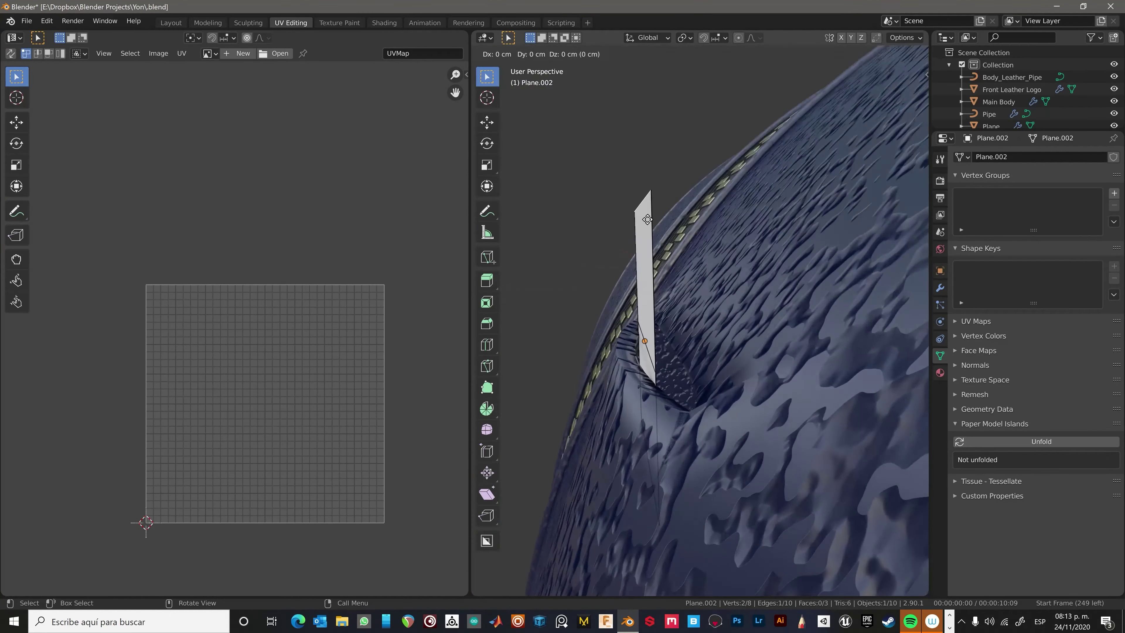
pyautogui.click(643, 201)
pyautogui.press('e')
pyautogui.click(685, 206)
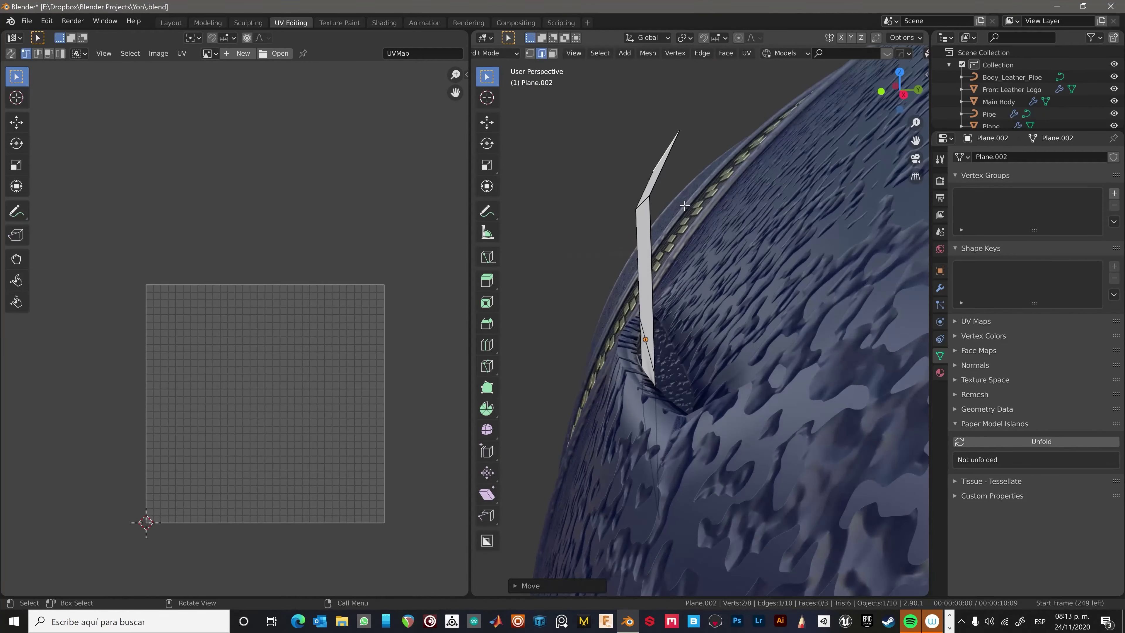
pyautogui.click(676, 398)
pyautogui.moveTo(676, 398); pyautogui.dragTo(674, 247, button='middle')
pyautogui.moveTo(772, 280); pyautogui.dragTo(655, 310, button='middle')
pyautogui.hotkey('ctrl', 'r')
pyautogui.click(648, 296)
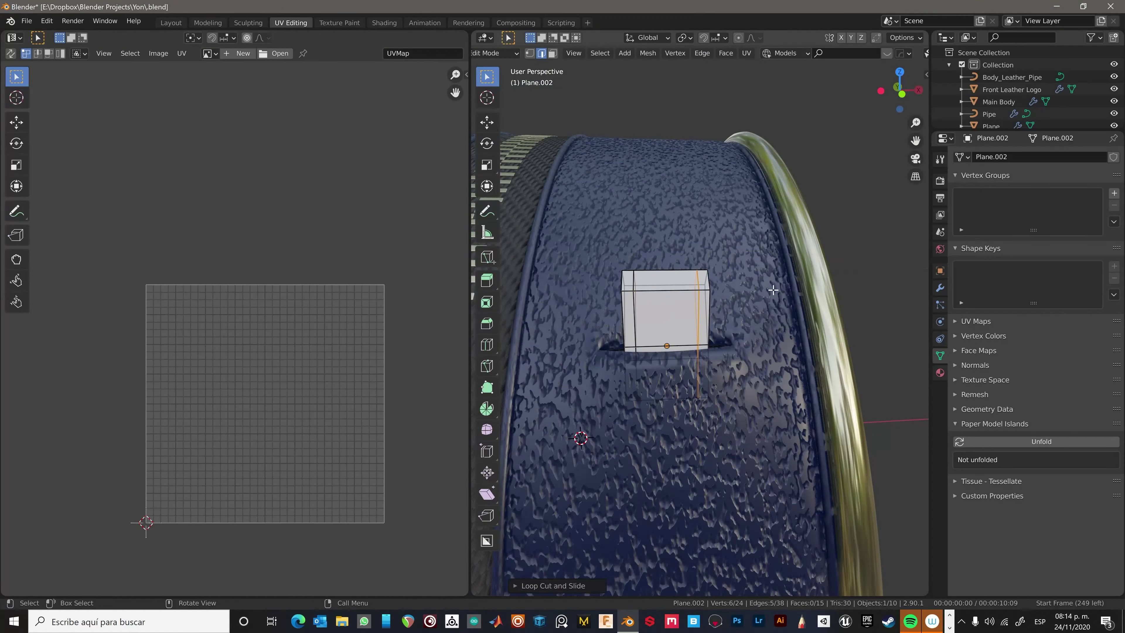
pyautogui.moveTo(759, 278)
pyautogui.mouseDown(button='middle')
pyautogui.moveTo(709, 266)
pyautogui.moveTo(753, 288)
pyautogui.moveTo(708, 288)
pyautogui.mouseUp(button='middle')
pyautogui.press('Tab')
# Apply the tab's rotation and scale, and add Subdivision and Solidify modifiers.
pyautogui.hotkey('ctrl', 'a')
pyautogui.click(940, 288)
pyautogui.hotkey('ctrl', '3')
pyautogui.click(988, 184)
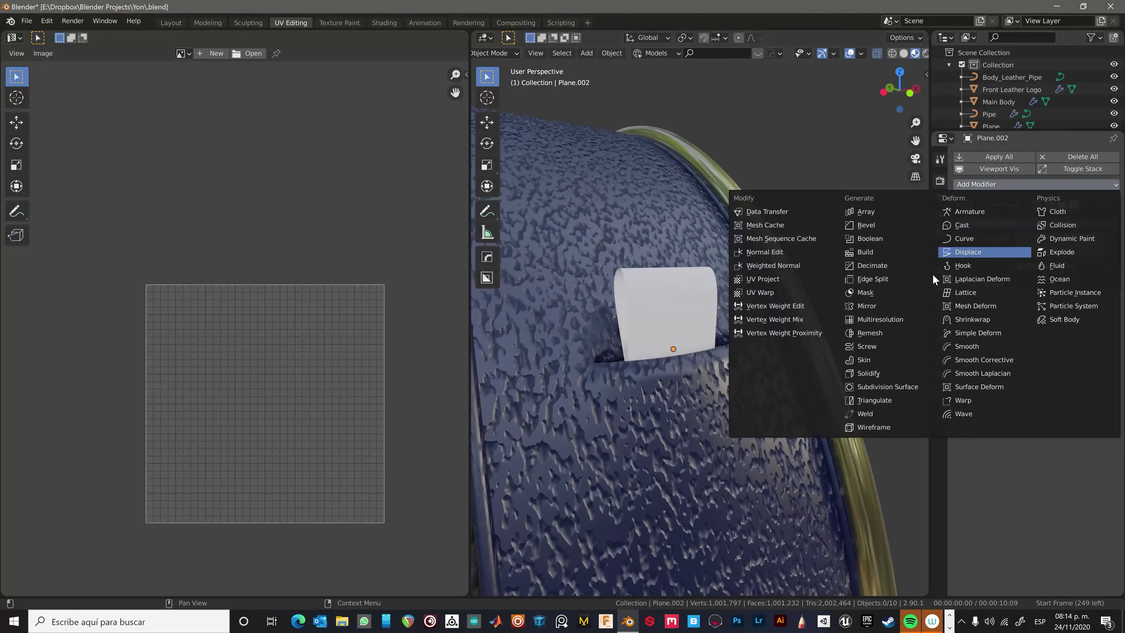
pyautogui.click(868, 381)
pyautogui.doubleClick(1060, 334)
pyautogui.moveTo(1019, 337); pyautogui.dragTo(1002, 337)
pyautogui.moveTo(708, 310); pyautogui.dragTo(664, 288, button='middle')
# Set the Solidify thickness to 0.07 cm, then raise it to 0.1 cm.
pyautogui.moveTo(1114, 204); pyautogui.dragTo(1115, 401)
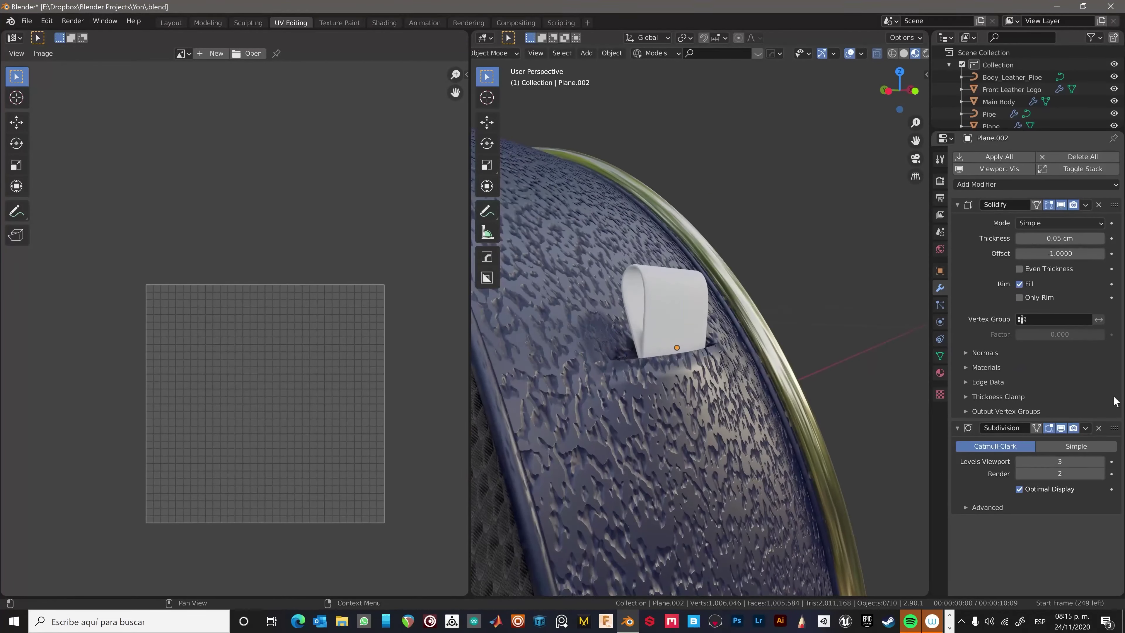
pyautogui.press('BackSpace')
pyautogui.press('BackSpace')
pyautogui.press('BackSpace')
pyautogui.write('7')
pyautogui.press('Return')
pyautogui.scroll(-8, 652, 325)
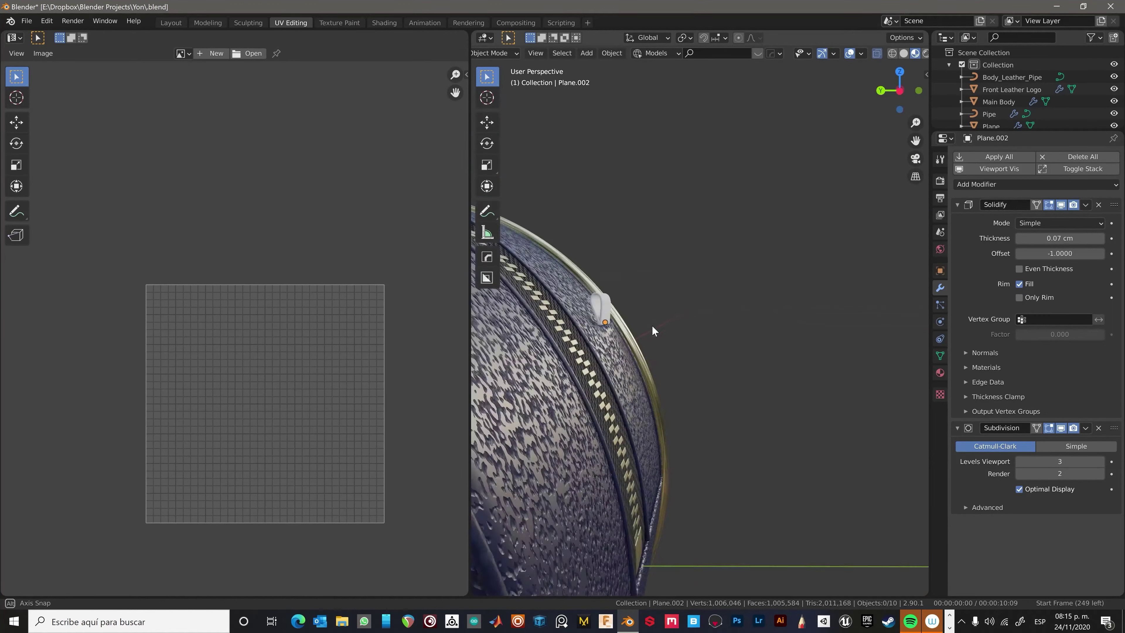
pyautogui.scroll(10, 645, 287)
pyautogui.click(651, 288)
pyautogui.moveTo(651, 288)
pyautogui.mouseDown(button='middle')
pyautogui.moveTo(709, 266)
pyautogui.moveTo(923, 296)
pyautogui.mouseUp(button='middle')
pyautogui.moveTo(1060, 238); pyautogui.dragTo(1067, 238)
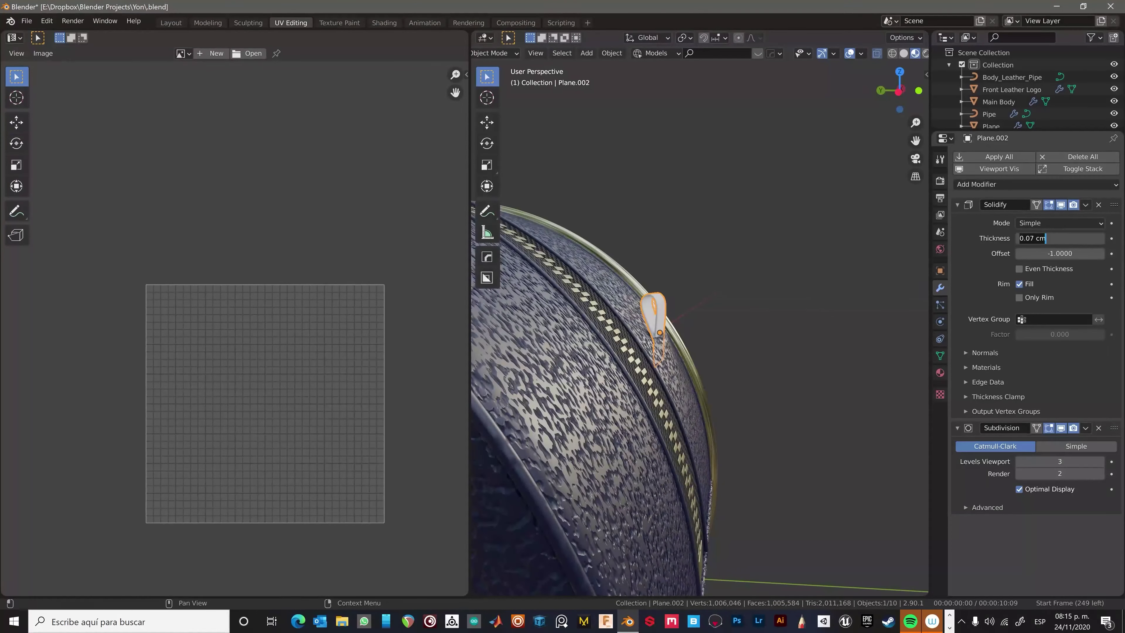
pyautogui.scroll(-5, 660, 297)
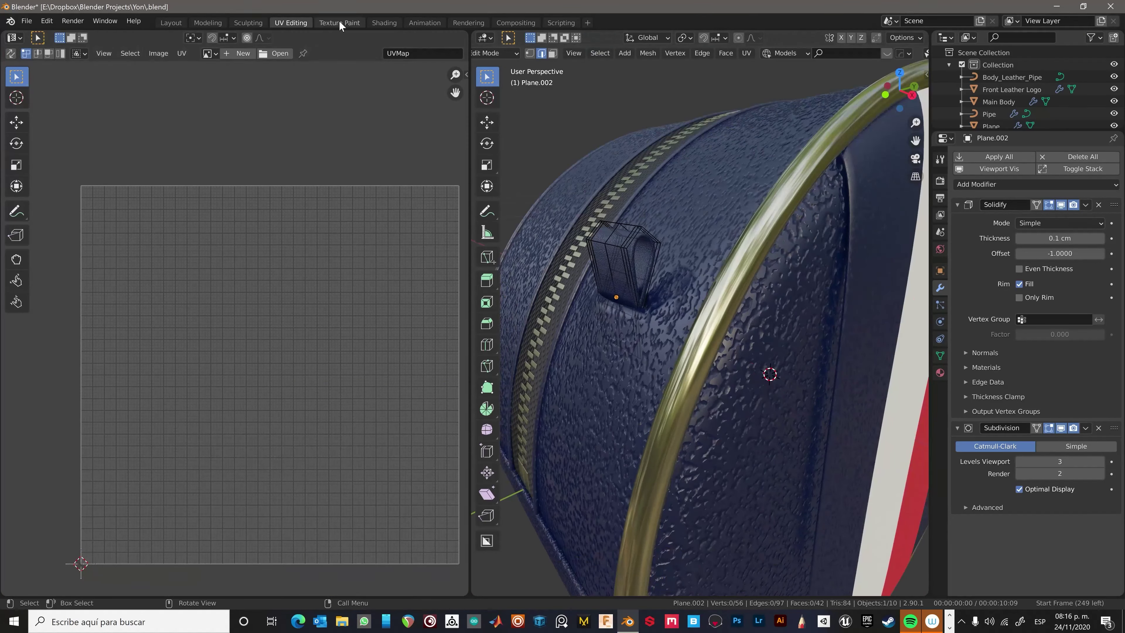
pyautogui.scroll(4, 428, 478)
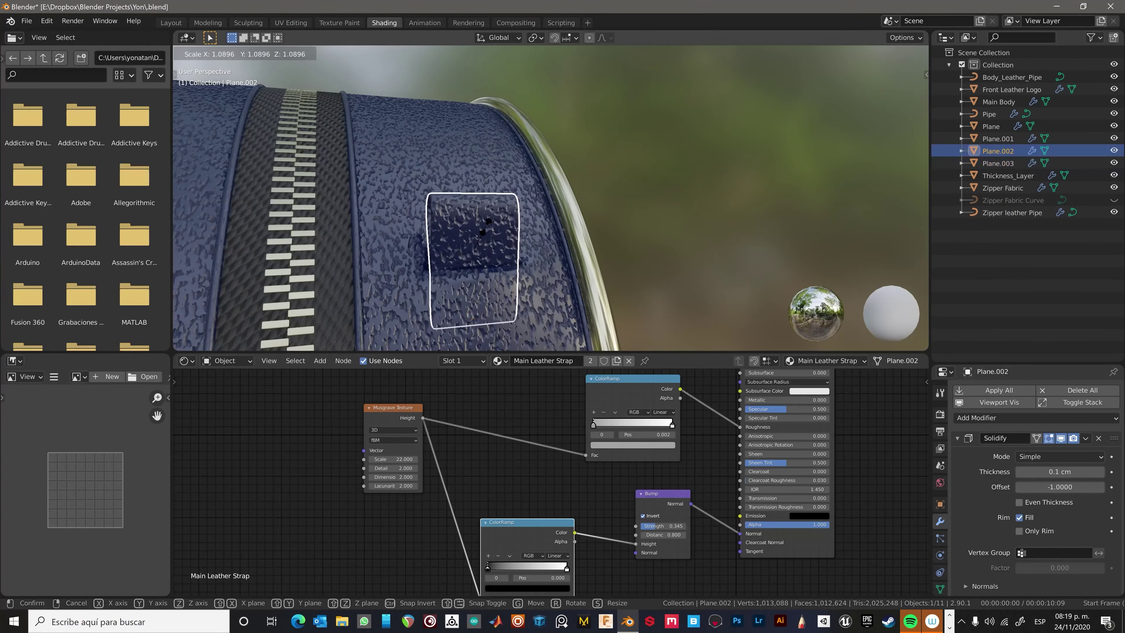
# Select the leather tab and bring up the Add menu in front view.
pyautogui.click(613, 243)
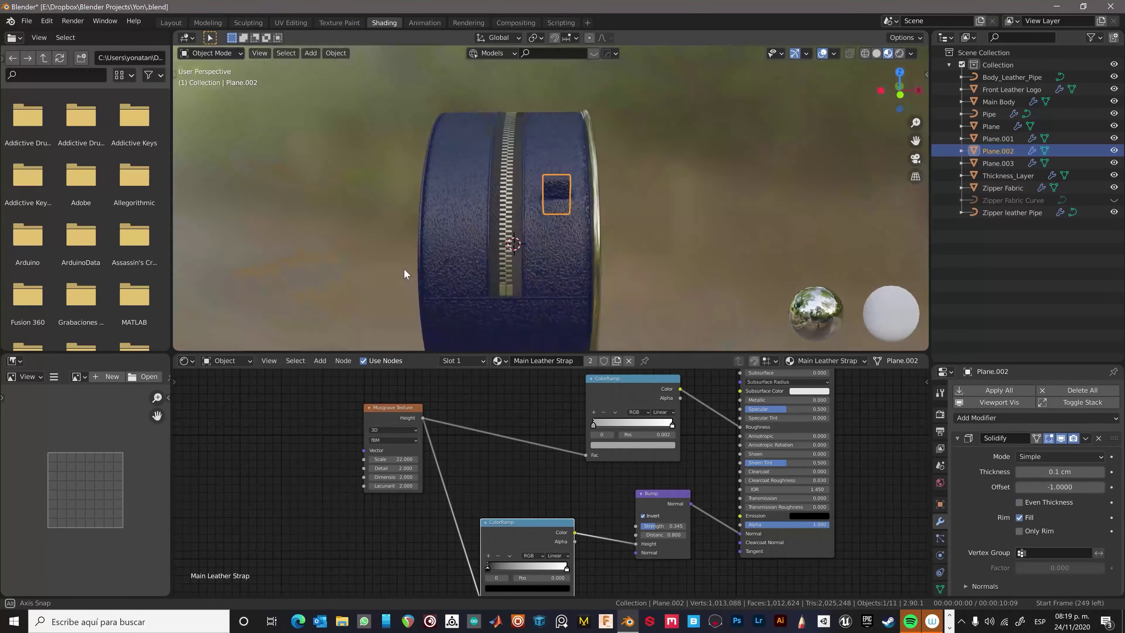
pyautogui.press('KP_1')
pyautogui.hotkey('shift', 'a')
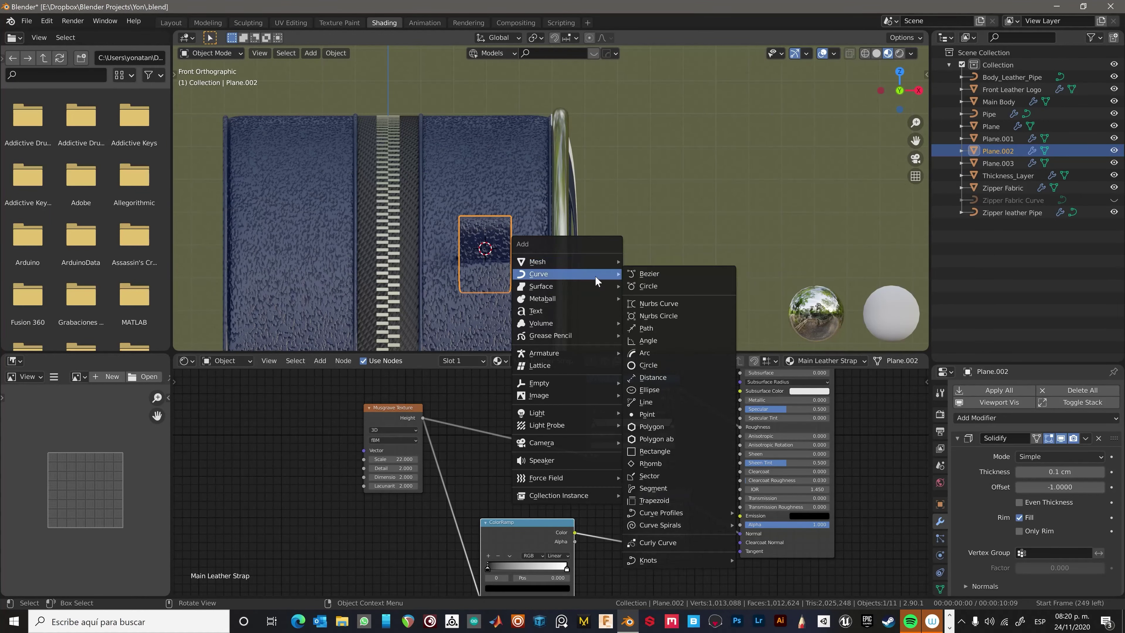
# Add a circle curve, shrink it, and raise its points to start the D loop.
pyautogui.click(649, 286)
pyautogui.press('s')
pyautogui.click(456, 177)
pyautogui.press('g')
pyautogui.press('z')
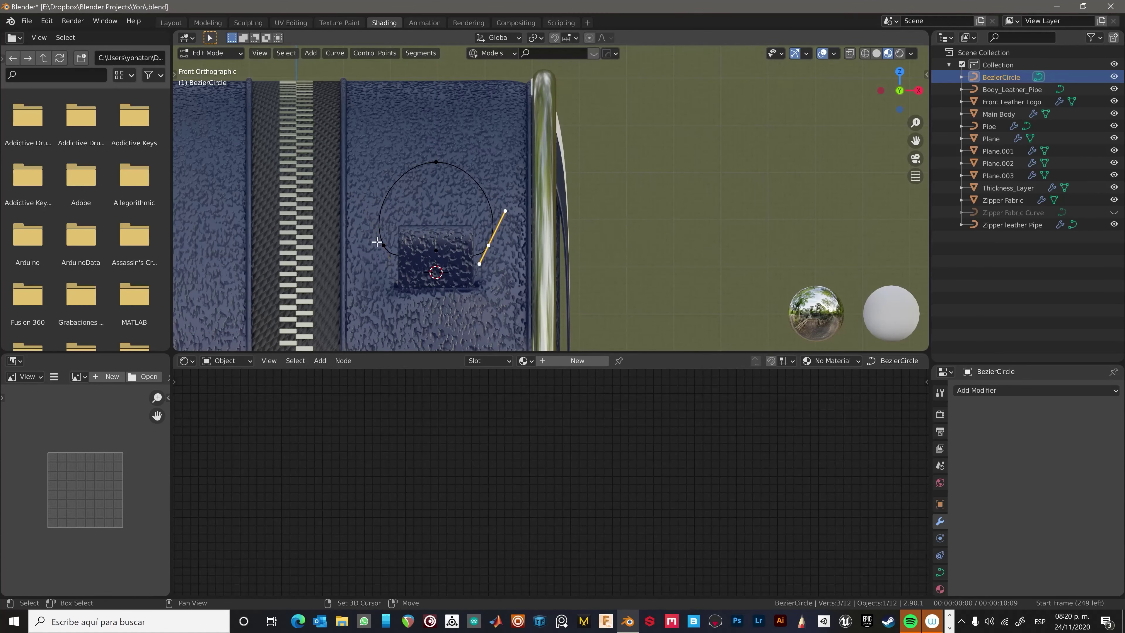
pyautogui.click(468, 202)
pyautogui.press('Tab')
# Adjust the circle curve's shape and geometry settings.
pyautogui.click(940, 572)
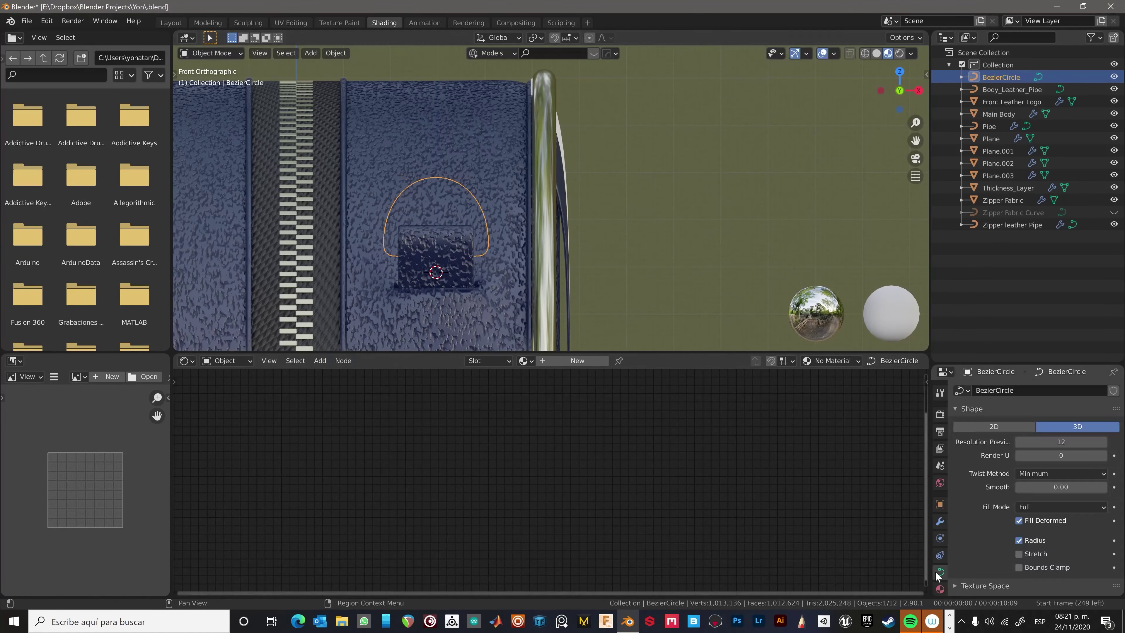
pyautogui.scroll(-5, 987, 450)
pyautogui.scroll(-4, 402, 251)
pyautogui.rightClick(376, 233)
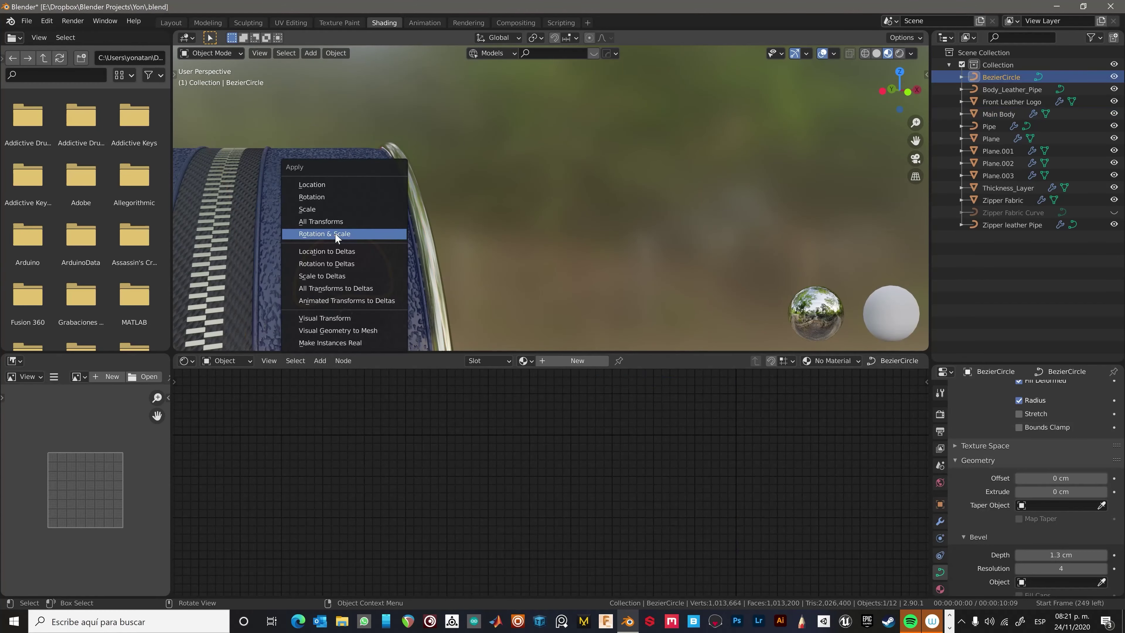
pyautogui.scroll(-3, 546, 237)
# Refine the D-ring shape by moving curve segments vertically along Z.
pyautogui.press('Tab')
pyautogui.scroll(8, 547, 237)
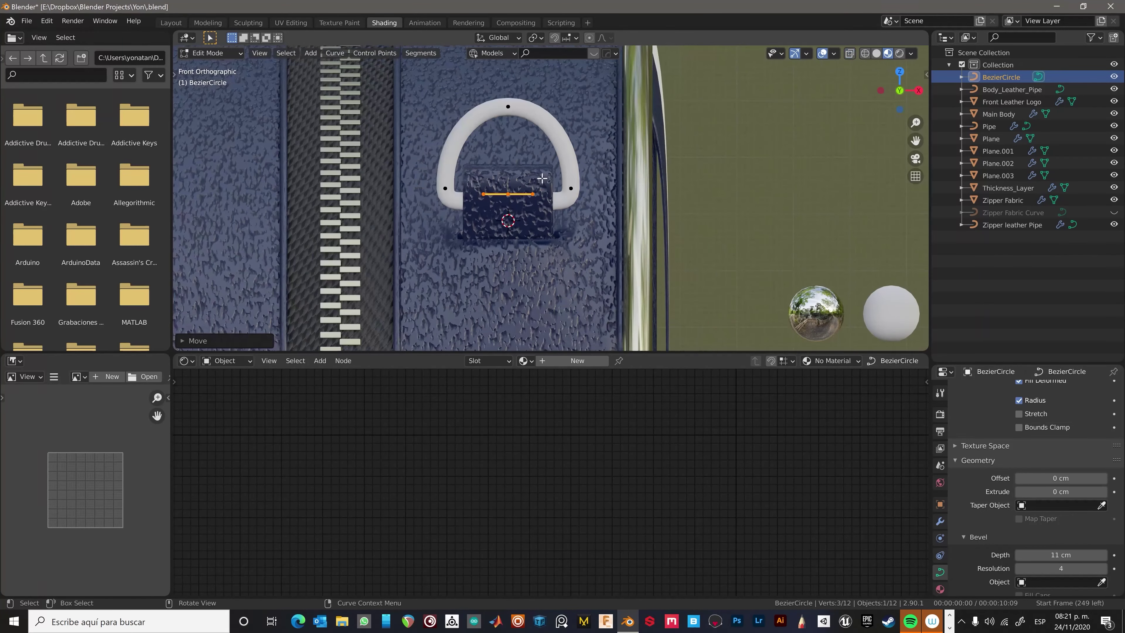
pyautogui.hotkey('shift', 'z')
pyautogui.press('g')
pyautogui.click(876, 54)
pyautogui.moveTo(646, 179); pyautogui.dragTo(576, 177, button='middle')
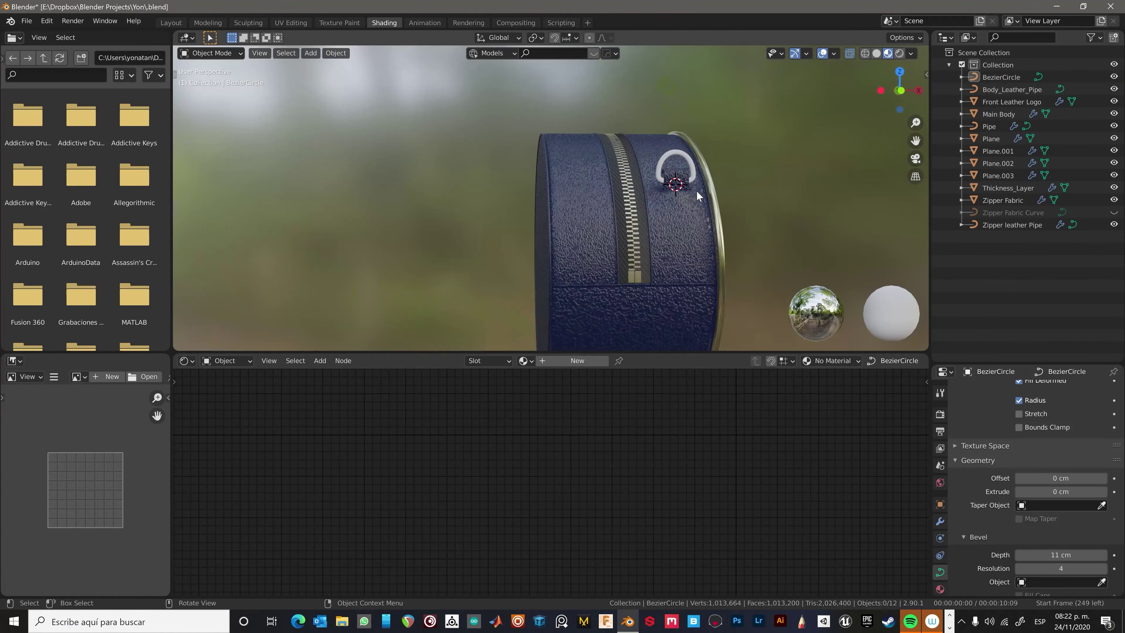
pyautogui.scroll(4, 554, 178)
pyautogui.press('Tab')
pyautogui.press('g')
pyautogui.press('z')
pyautogui.click(571, 155)
pyautogui.press('Tab')
pyautogui.scroll(-6, 571, 159)
pyautogui.moveTo(673, 181); pyautogui.dragTo(448, 202, button='middle')
# Give the loop the Gold Material and place a mirrored copy on the bag's other side.
pyautogui.click(523, 360)
pyautogui.click(551, 379)
pyautogui.click(448, 202)
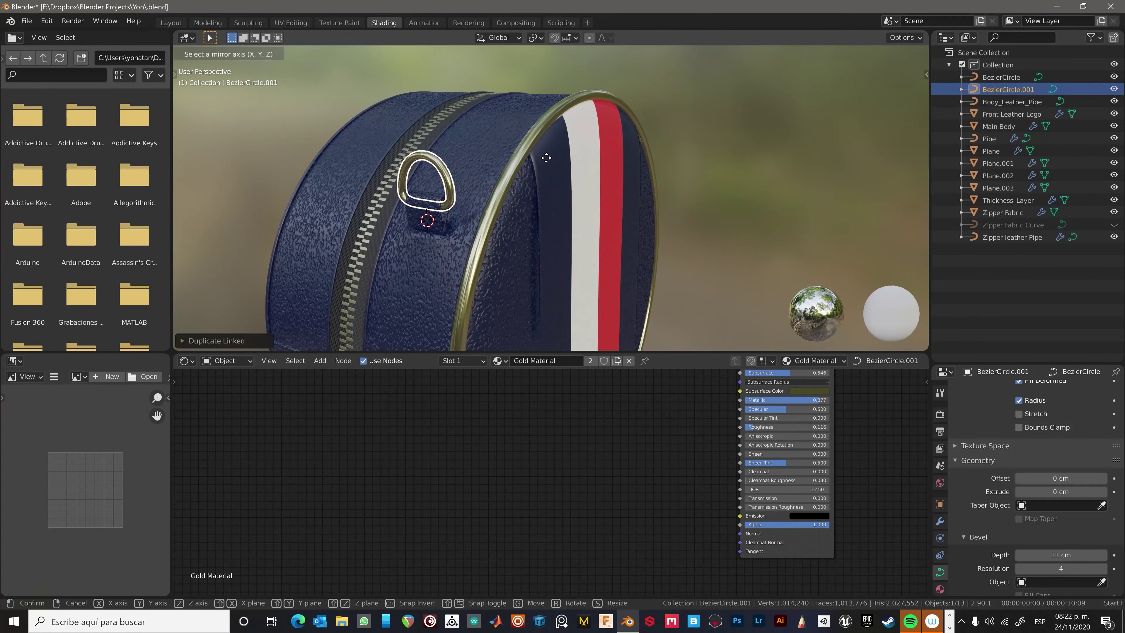
pyautogui.press('y')
pyautogui.press('Return')
pyautogui.moveTo(546, 158); pyautogui.dragTo(620, 160, button='middle')
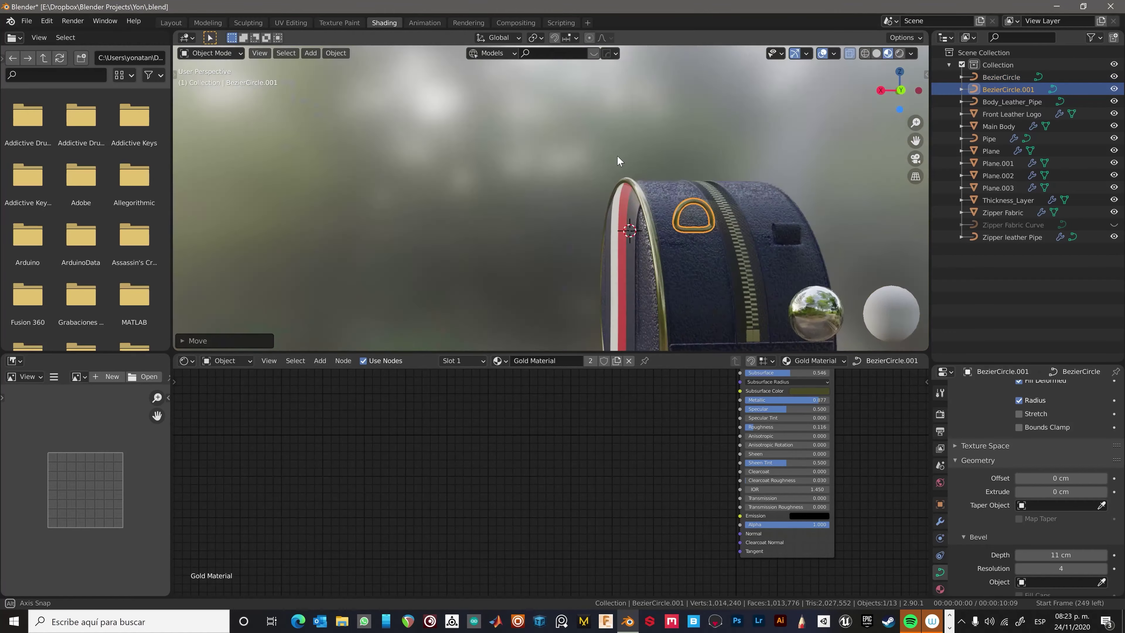
pyautogui.press('KP_3')
pyautogui.press('g')
pyautogui.press('x')
pyautogui.click(856, 221)
pyautogui.moveTo(856, 220)
pyautogui.mouseDown(button='middle')
pyautogui.moveTo(668, 253)
pyautogui.moveTo(369, 196)
pyautogui.moveTo(518, 173)
pyautogui.moveTo(455, 166)
pyautogui.mouseUp(button='middle')
# Inspect the zipper pull's base colour, the gold rim, and the striped leather logo.
pyautogui.scroll(4, 454, 165)
pyautogui.click(466, 250)
pyautogui.click(573, 447)
pyautogui.click(740, 266)
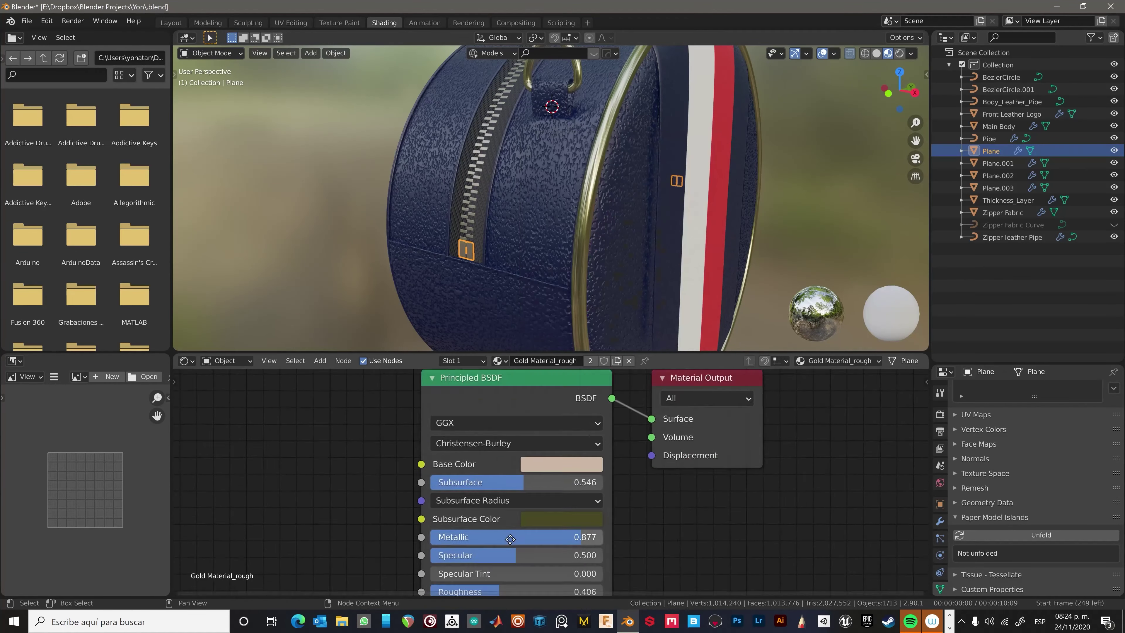
pyautogui.click(561, 393)
pyautogui.moveTo(561, 310)
pyautogui.mouseDown(button='middle')
pyautogui.moveTo(531, 243)
pyautogui.moveTo(490, 214)
pyautogui.moveTo(553, 190)
pyautogui.moveTo(527, 199)
pyautogui.moveTo(665, 291)
pyautogui.mouseUp(button='middle')
pyautogui.click(527, 199)
pyautogui.press('Tab')
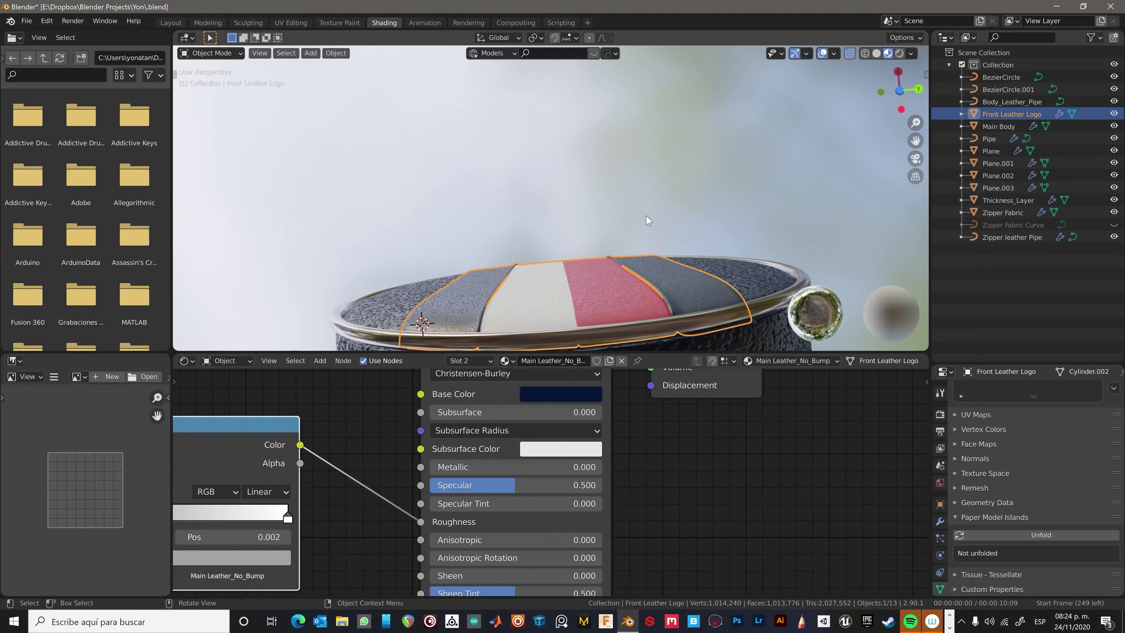
pyautogui.click(648, 221)
pyautogui.moveTo(648, 220); pyautogui.dragTo(640, 169, button='middle')
# Save the Blender project and launch Adobe Illustrator.
pyautogui.scroll(5, 641, 173)
pyautogui.scroll(-8, 640, 168)
pyautogui.hotkey('ctrl', 's')
pyautogui.click(782, 622)
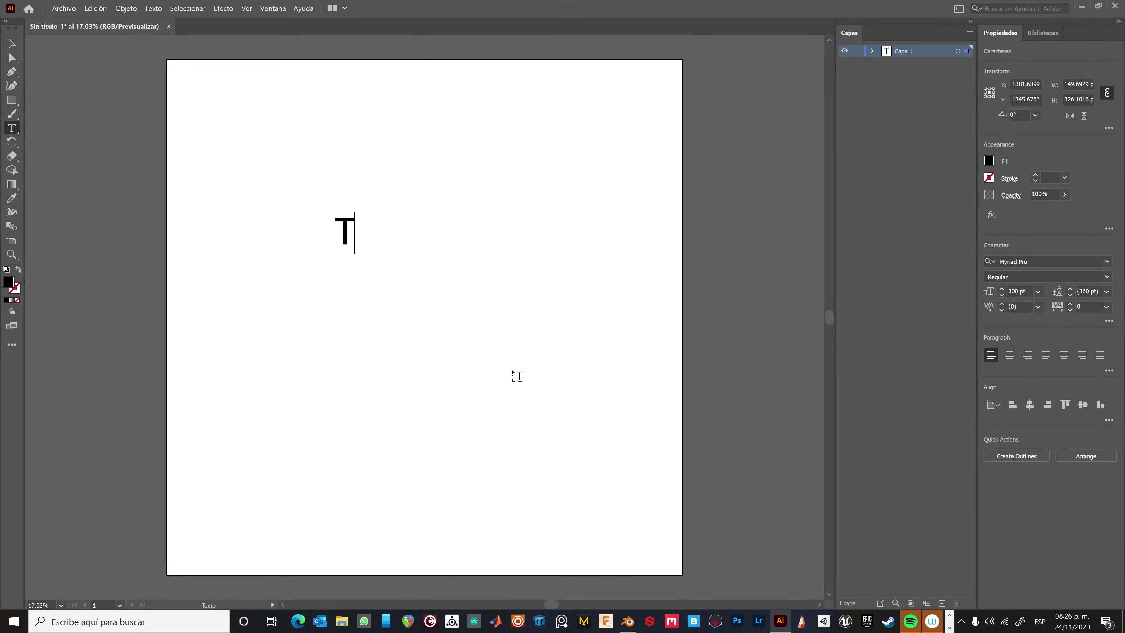
# Set the TH text's font to Canto after briefly trying Bell MT.
pyautogui.write('H')
pyautogui.hotkey('ctrl', 'a')
pyautogui.click(1045, 261)
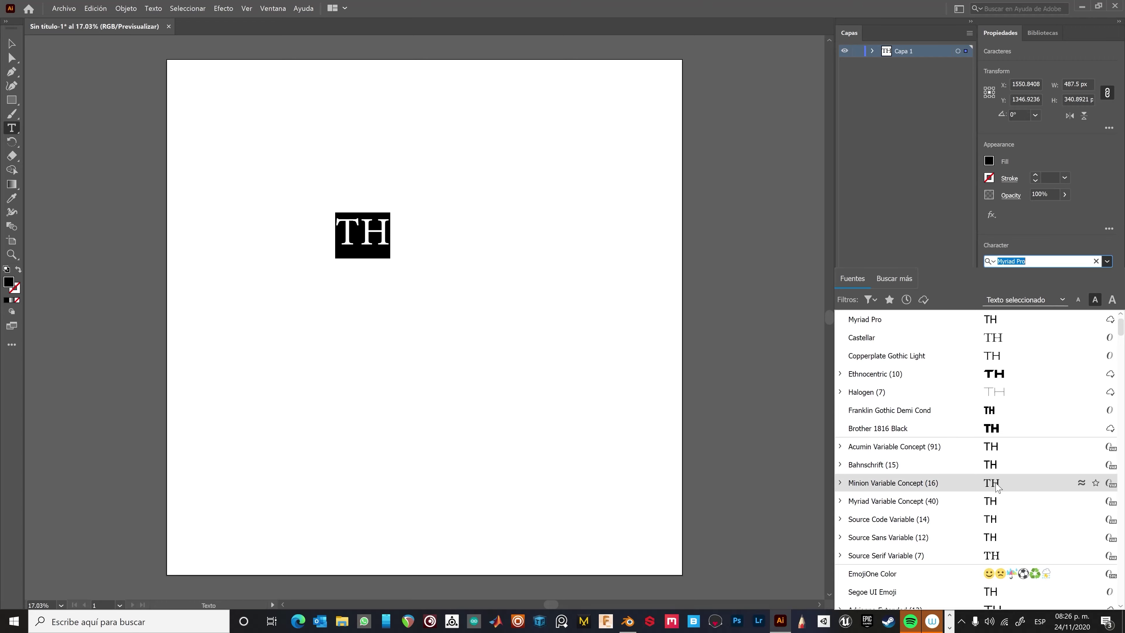
pyautogui.click(1000, 524)
pyautogui.click(1107, 262)
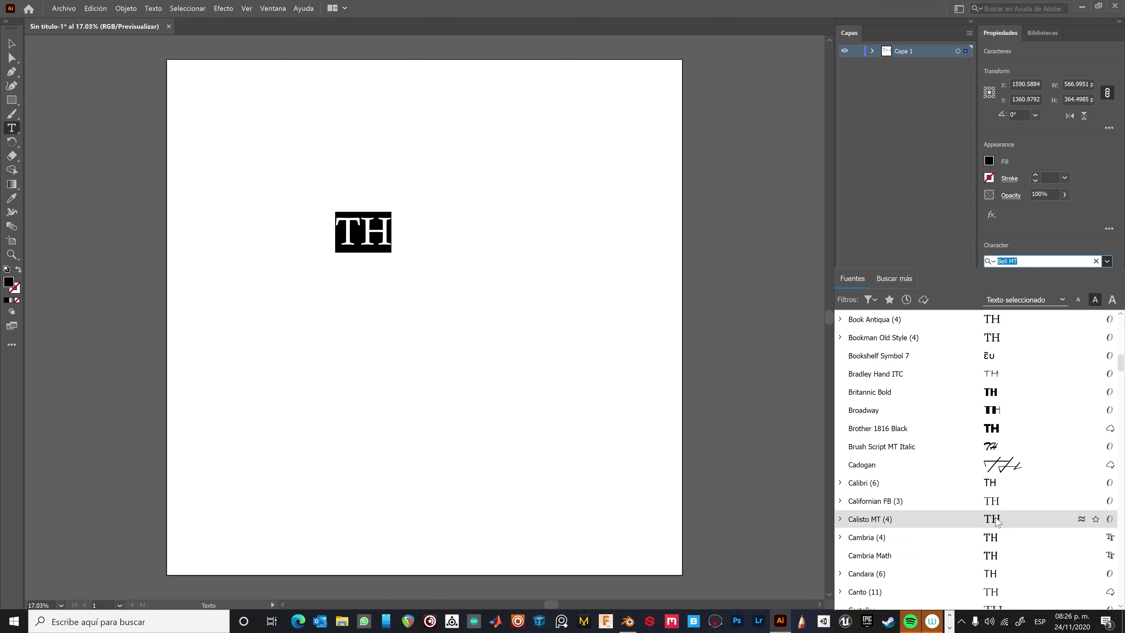
pyautogui.click(992, 591)
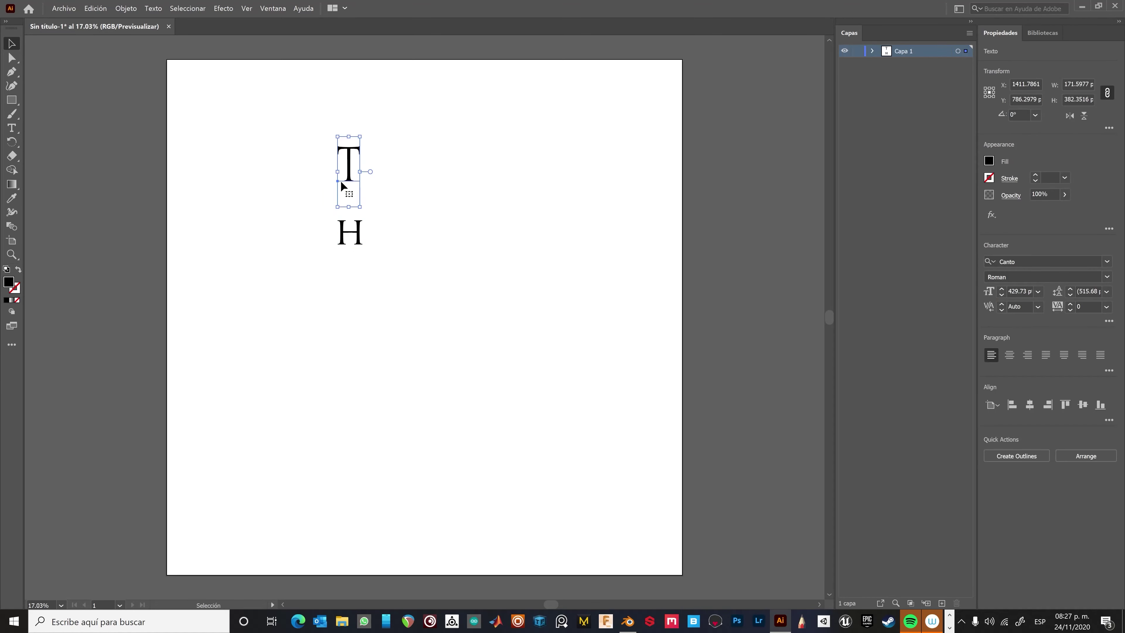
# Overlap the T onto the H to form the monogram.
pyautogui.hotkey('ctrl', '+')
pyautogui.hotkey('ctrl', '+')
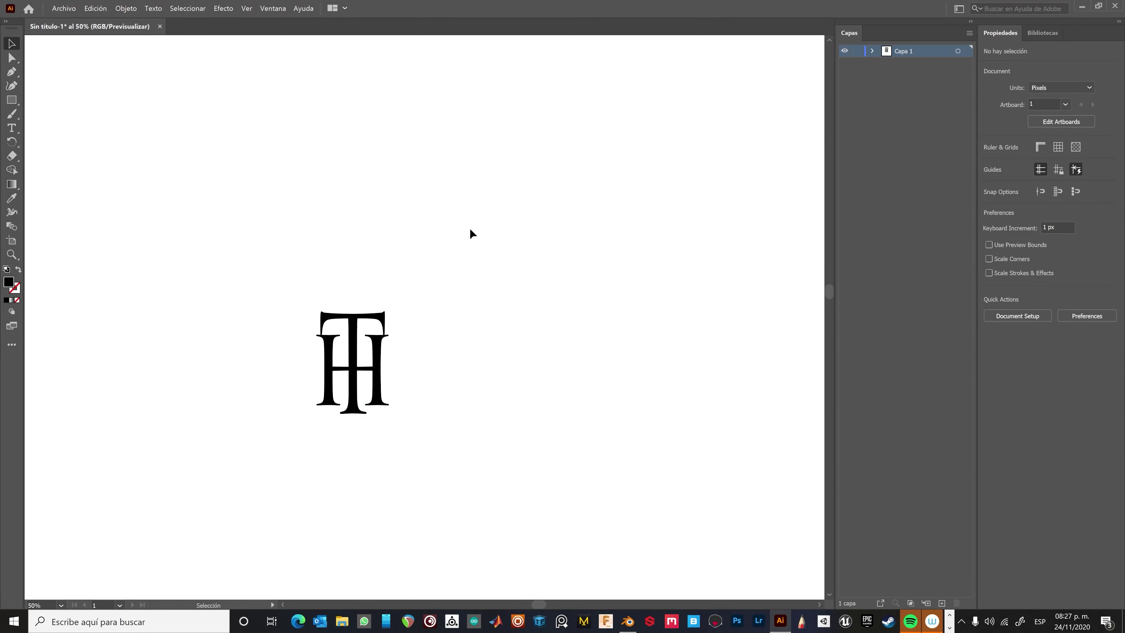
pyautogui.moveTo(430, 247); pyautogui.dragTo(437, 256)
pyautogui.rightClick(390, 351)
pyautogui.click(445, 254)
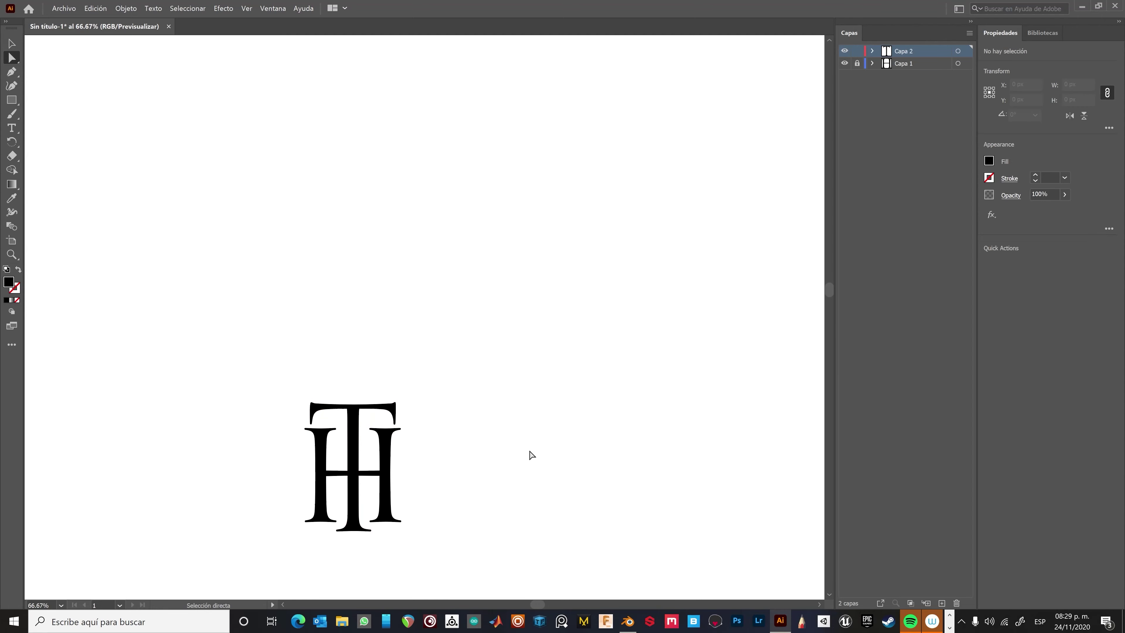
# Scale up the TH monogram and zoom out to see the whole artboard.
pyautogui.hotkey('ctrl', '-')
pyautogui.hotkey('ctrl', '-')
pyautogui.hotkey('ctrl', '-')
pyautogui.press('v')
pyautogui.hotkey('ctrl', '+')
pyautogui.moveTo(427, 357)
pyautogui.mouseDown()
pyautogui.moveTo(565, 486)
pyautogui.moveTo(453, 379)
pyautogui.mouseUp()
pyautogui.hotkey('ctrl', '-')
pyautogui.hotkey('ctrl', '-')
pyautogui.moveTo(410, 253); pyautogui.dragTo(374, 197)
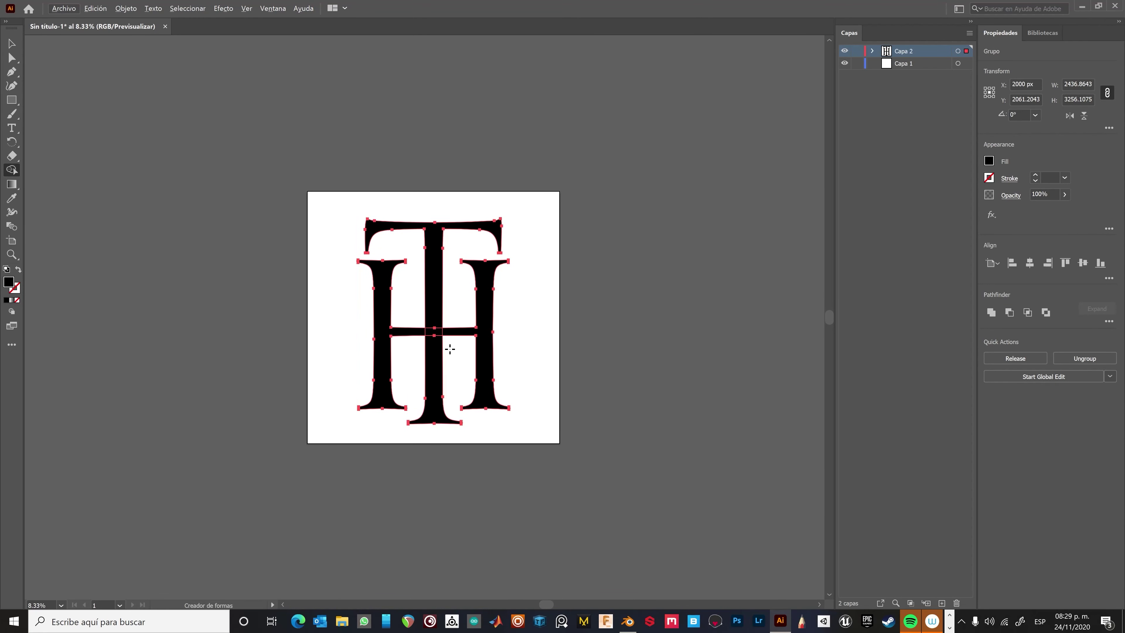
pyautogui.press('v')
pyautogui.hotkey('ctrl', '-')
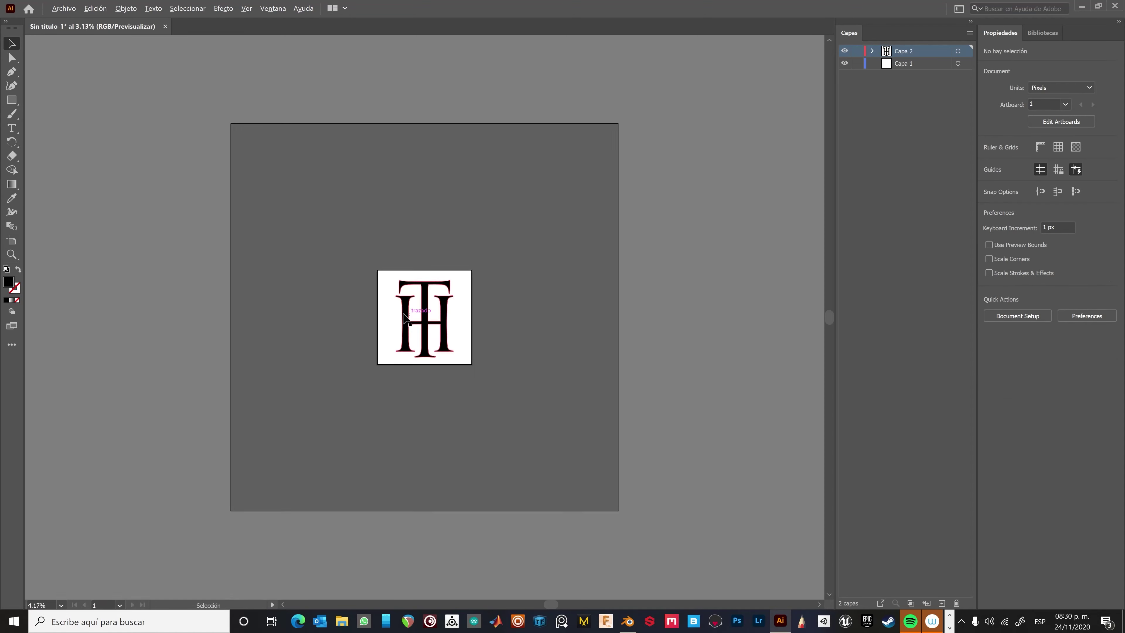
# Export the monogram as an SVG file, accepting the default SVG options.
pyautogui.click(259, 150)
pyautogui.hotkey('ctrl', 'alt', 'e')
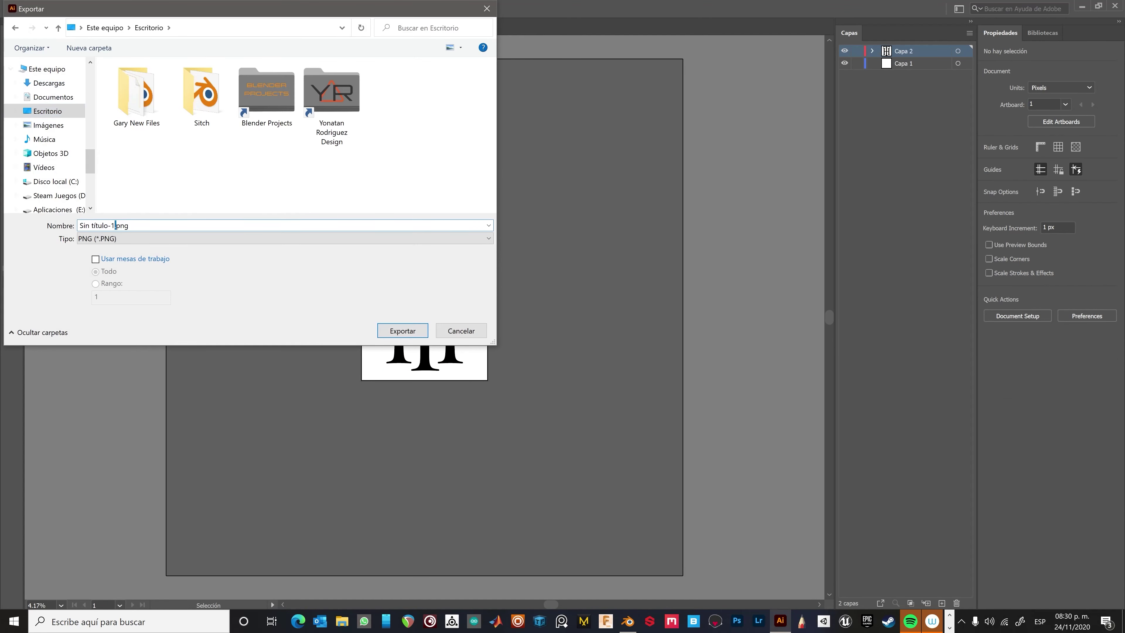
pyautogui.write('ommy Logo')
pyautogui.press('Return')
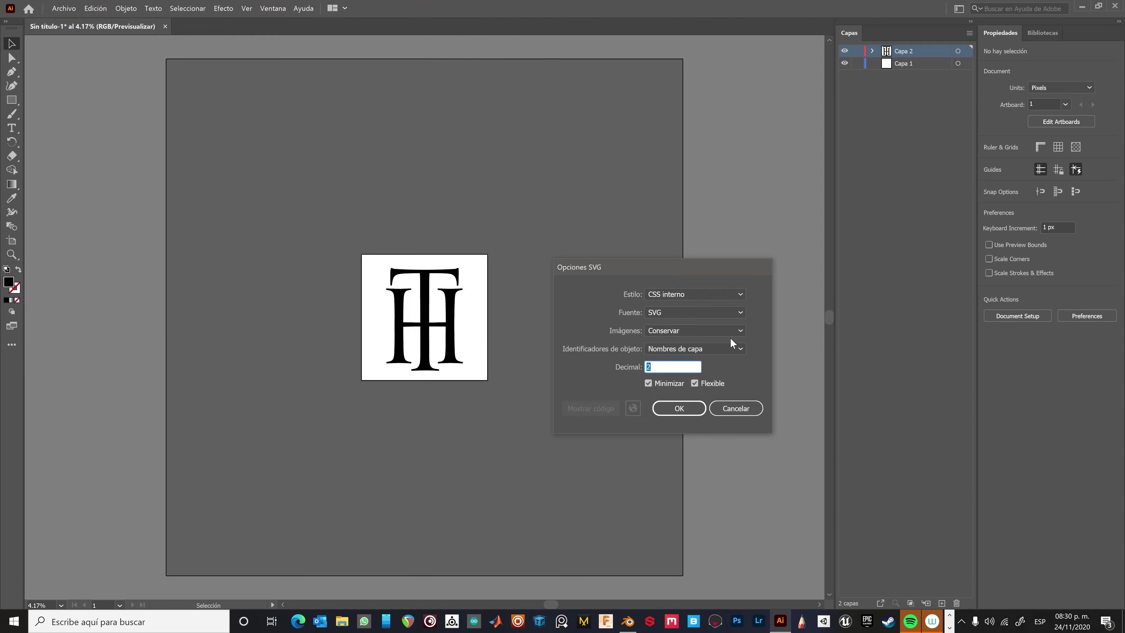
pyautogui.press('Return')
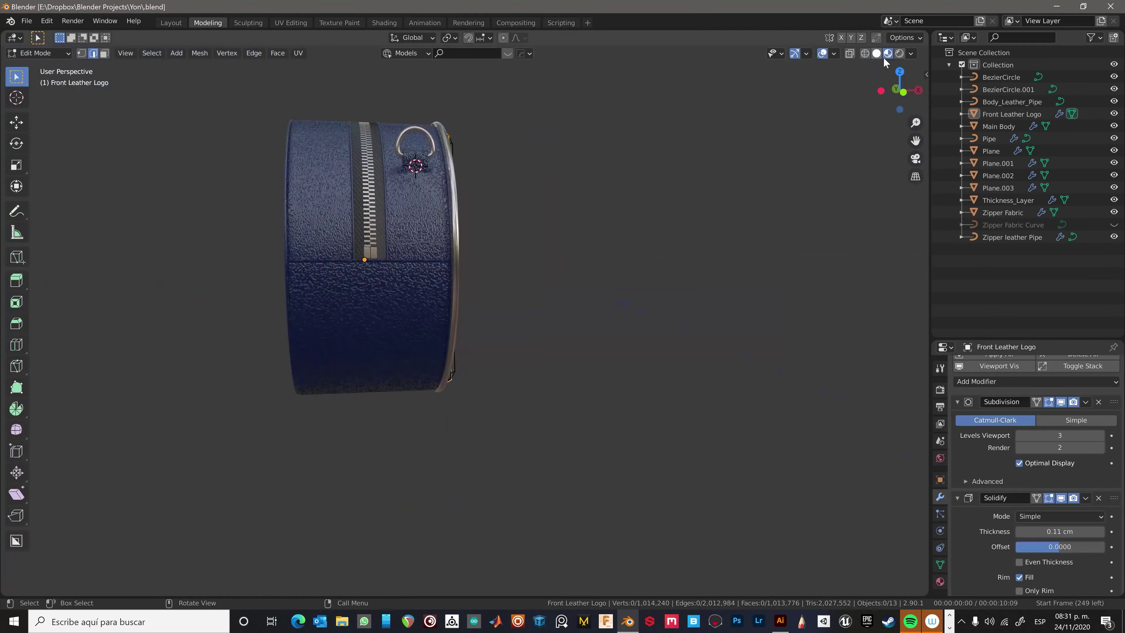
# Import the TH logo SVG and scale it up on the bag's front.
pyautogui.click(205, 222)
pyautogui.click(811, 565)
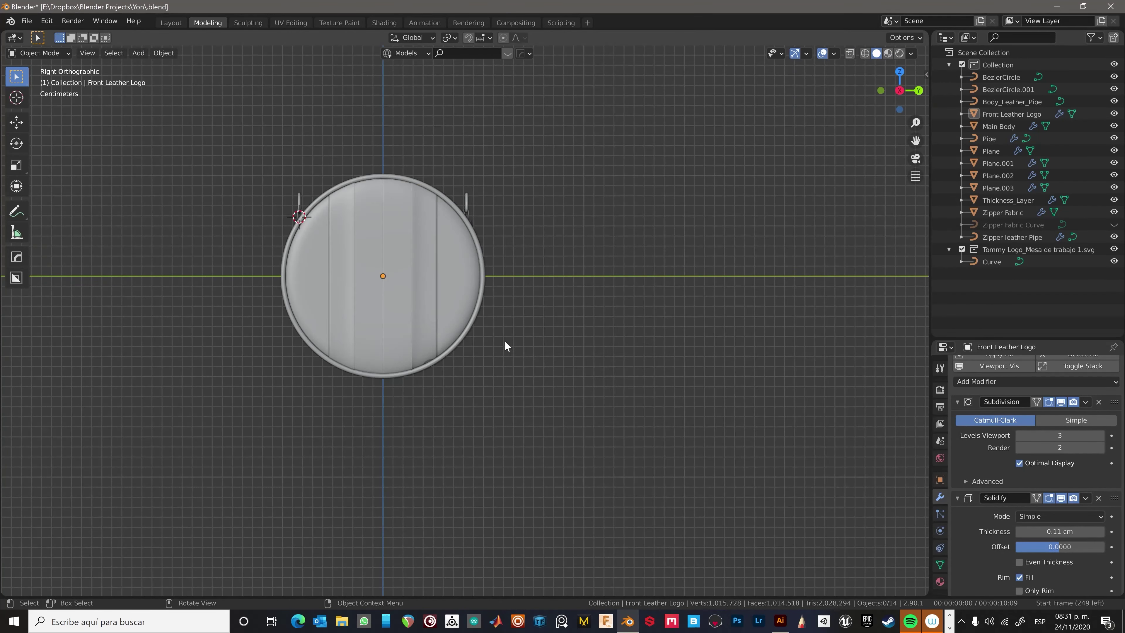
pyautogui.press('s')
pyautogui.click(551, 369)
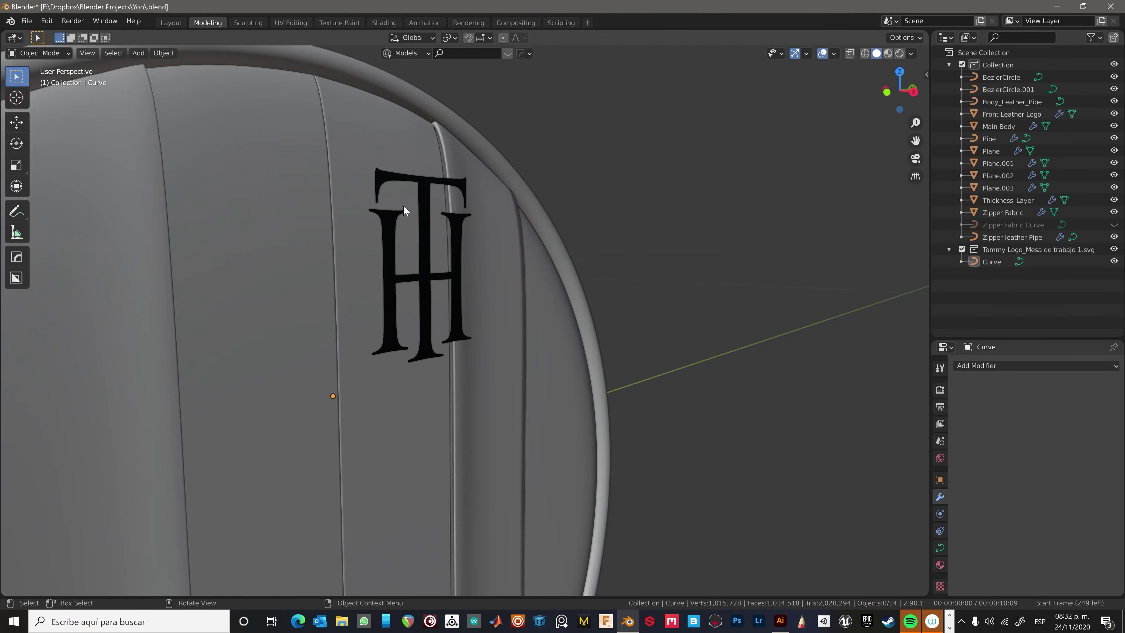
# Convert the logo curve to a mesh and extrude its faces into 3D.
pyautogui.click(333, 387)
pyautogui.press('Tab')
pyautogui.press('e')
pyautogui.click(536, 221)
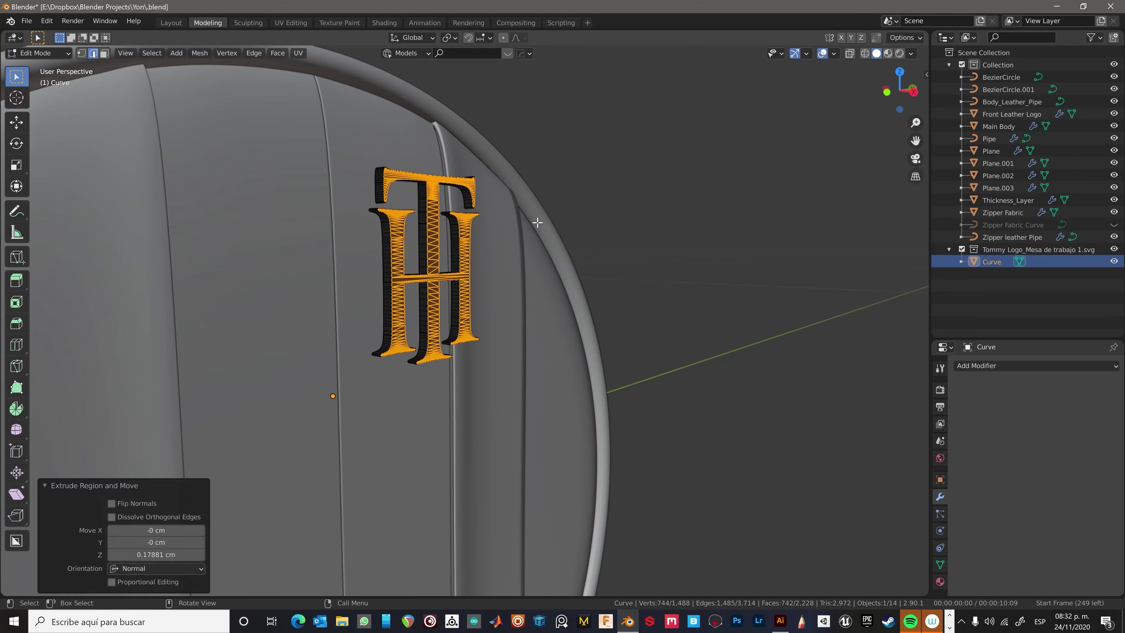
# Add a Sharp-mode Remesh modifier to the logo and tune its Octree Depth.
pyautogui.click(989, 366)
pyautogui.click(1070, 450)
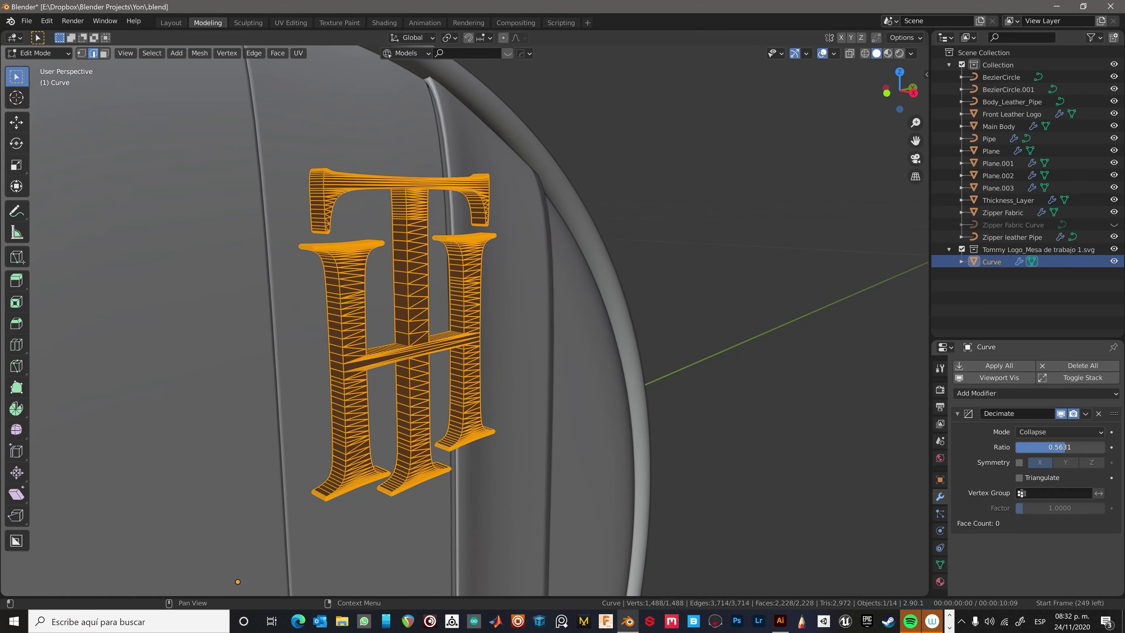
pyautogui.hotkey('ctrl', 'z')
pyautogui.moveTo(409, 314); pyautogui.dragTo(502, 331, button='middle')
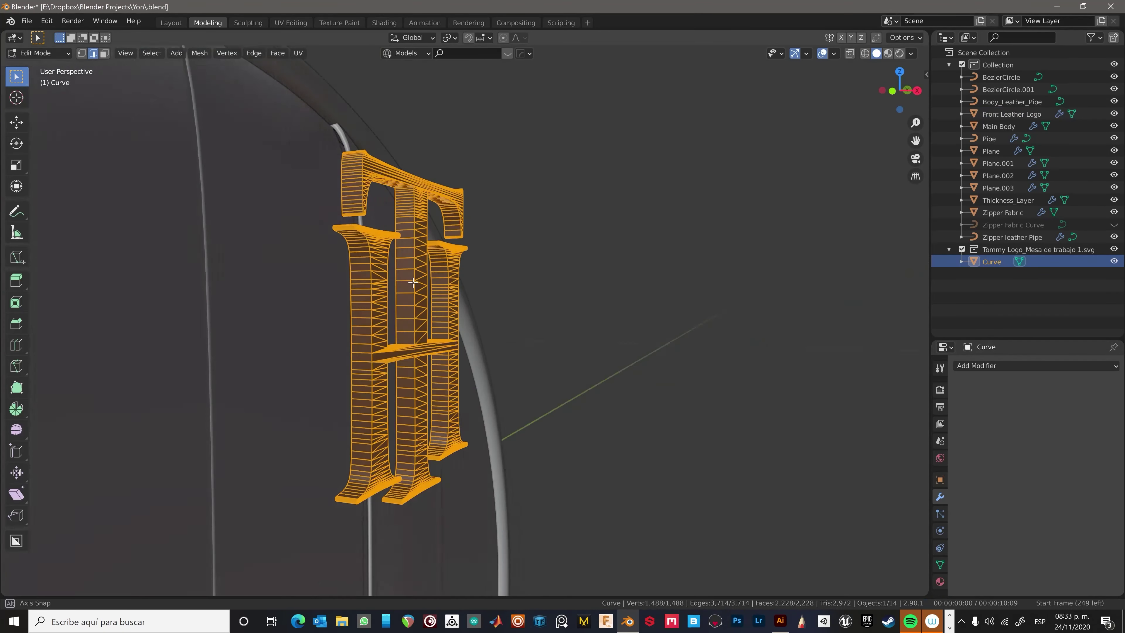
pyautogui.click(1036, 393)
pyautogui.click(876, 249)
pyautogui.press('Tab')
pyautogui.click(1044, 434)
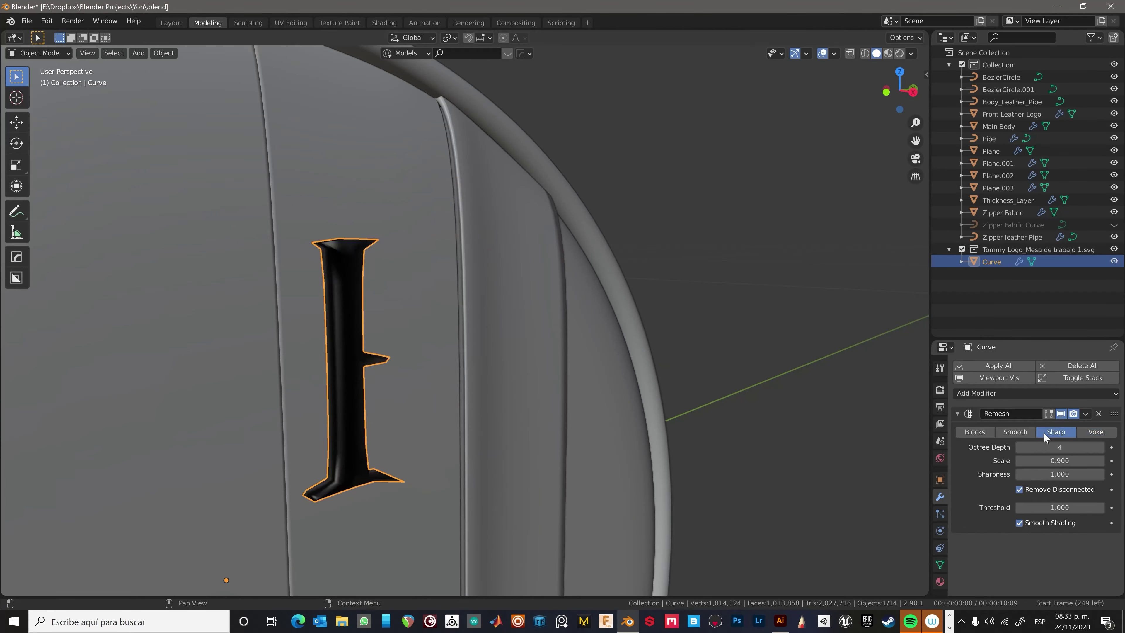
pyautogui.click(1100, 447)
pyautogui.click(1100, 447)
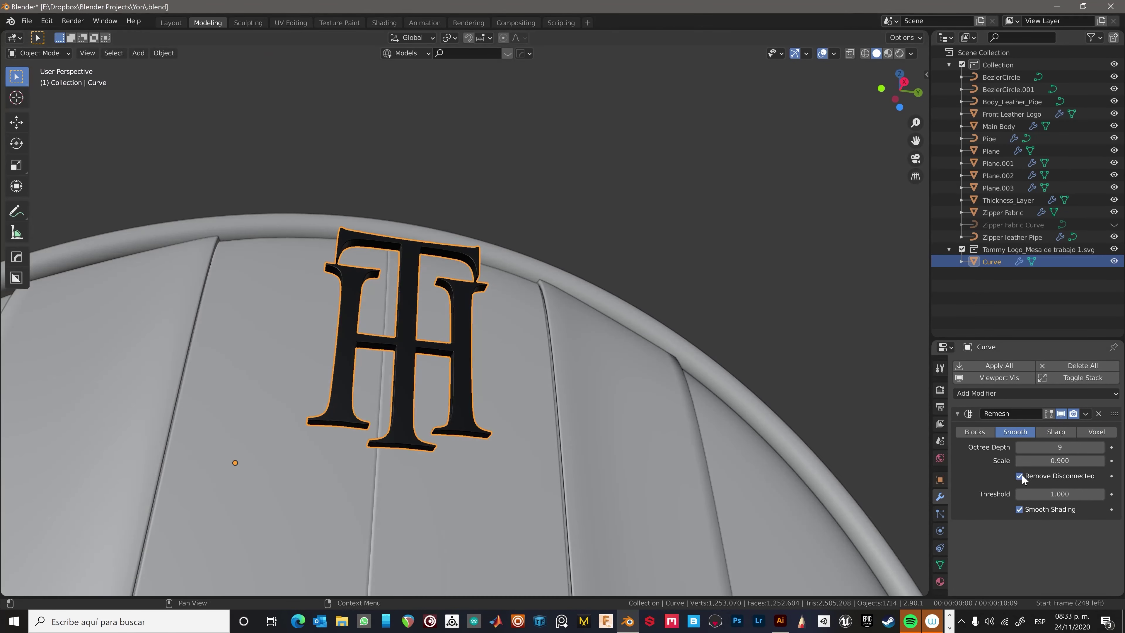
pyautogui.click(1018, 447)
pyautogui.click(1019, 447)
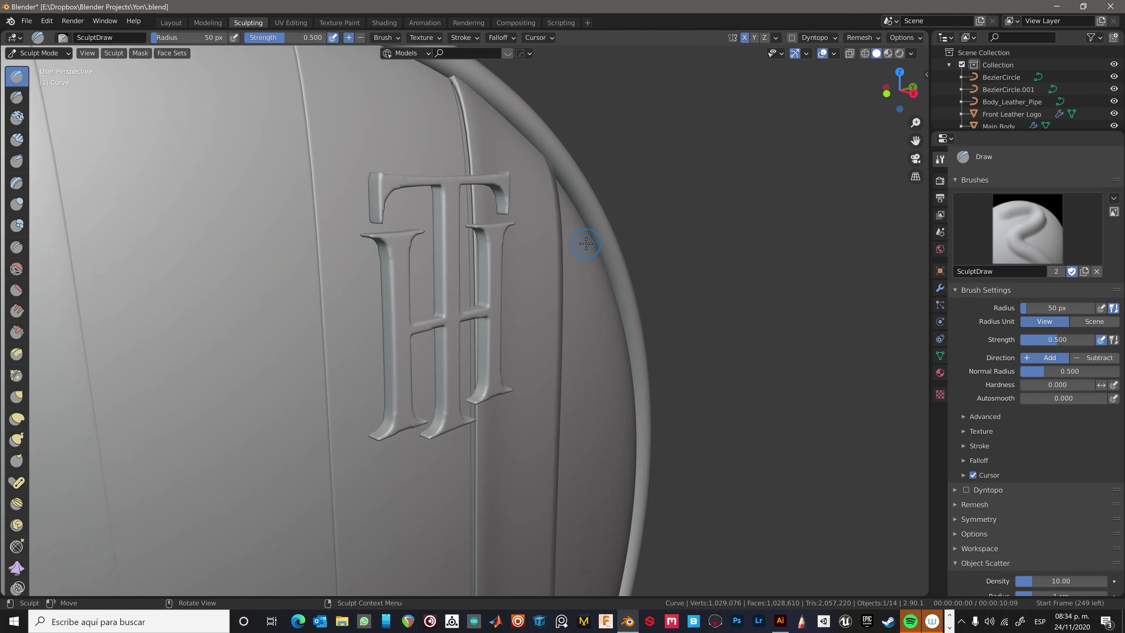
# Set the sculpt remesh voxel size and pick the Mesh Filter tool to smooth the logo.
pyautogui.hotkey('shift', 'r')
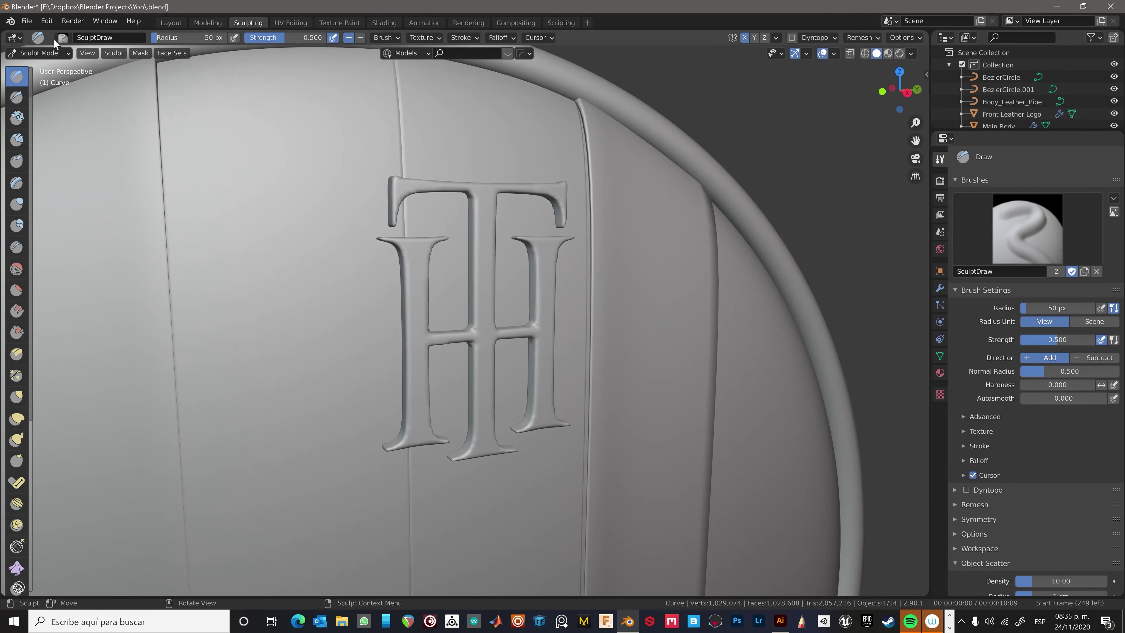
pyautogui.click(16, 550)
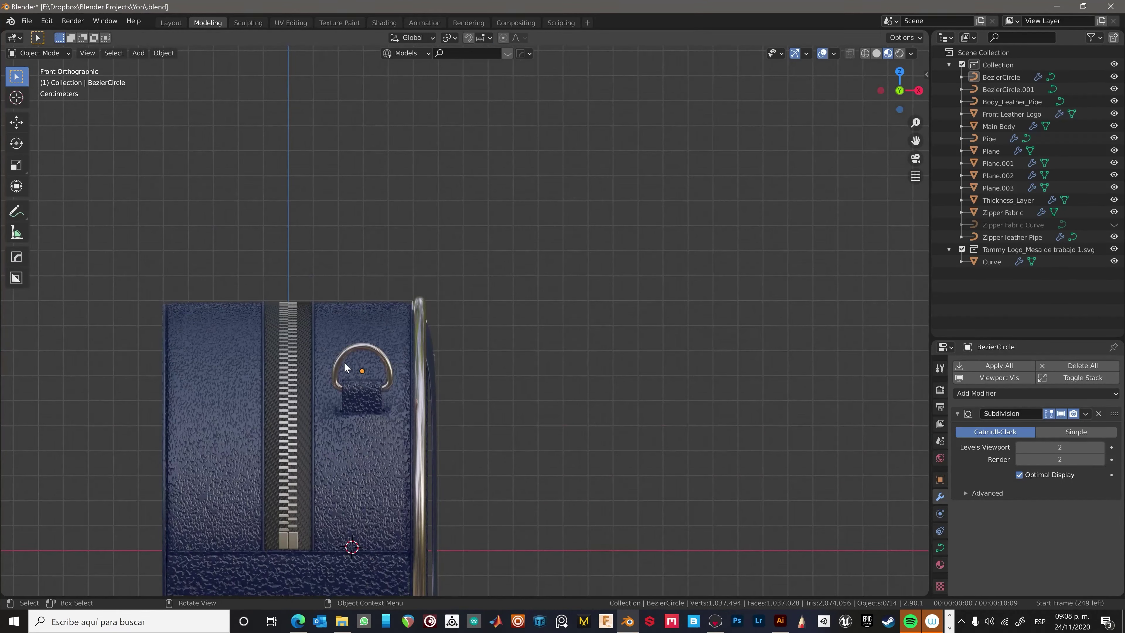
# Add a torus to the scene, then delete it as unwanted.
pyautogui.scroll(2, 345, 366)
pyautogui.hotkey('shift', 'a')
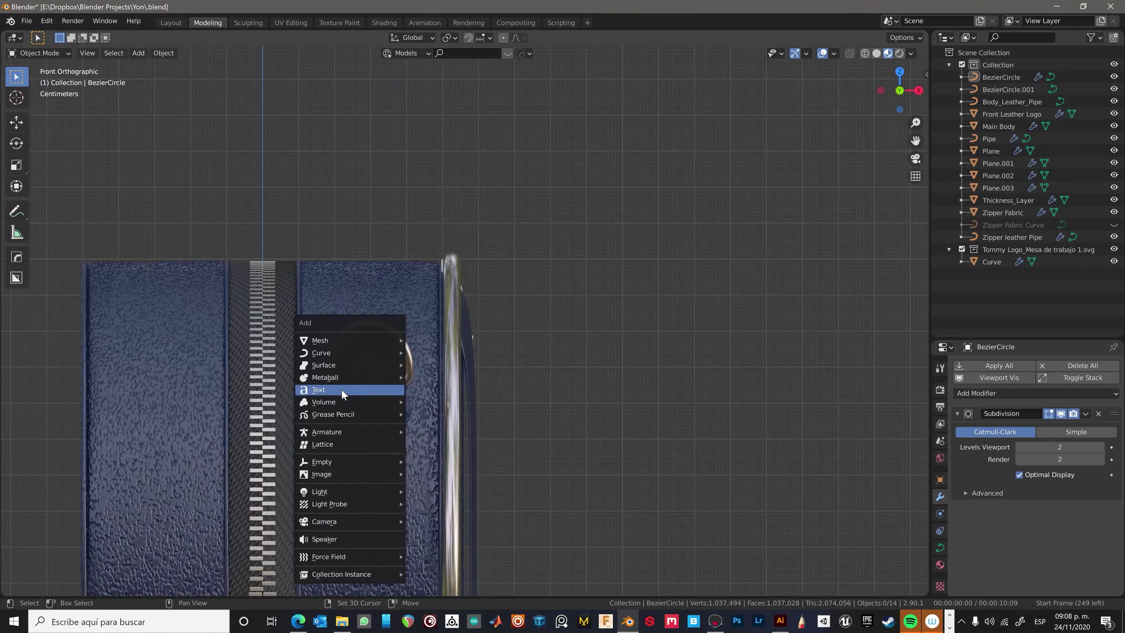
pyautogui.click(552, 222)
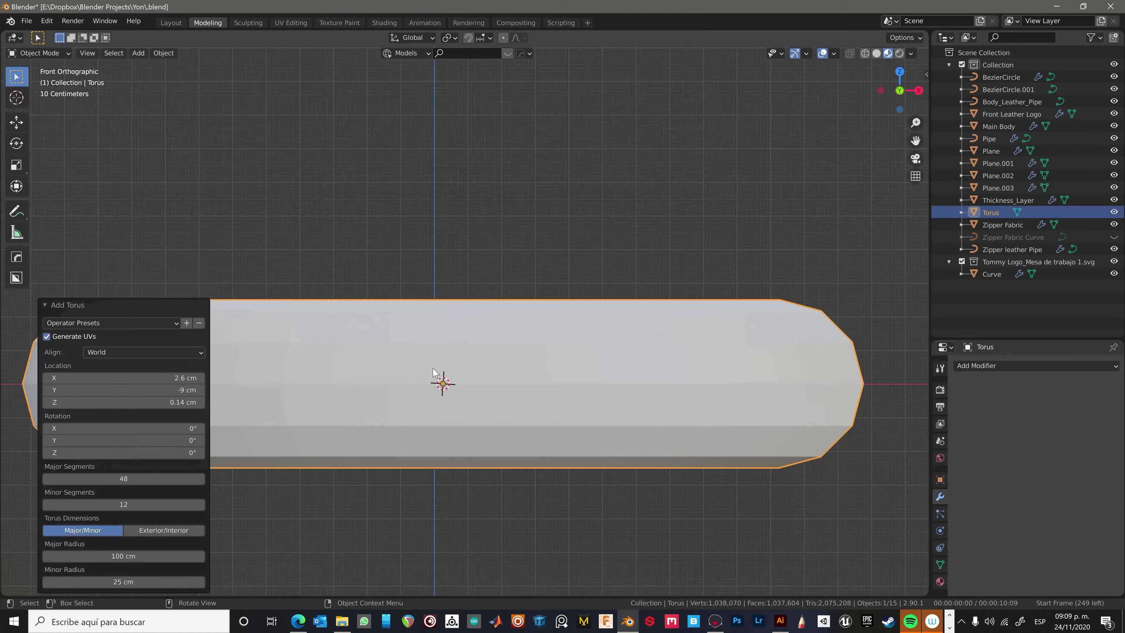
pyautogui.scroll(-3, 465, 402)
pyautogui.press('x')
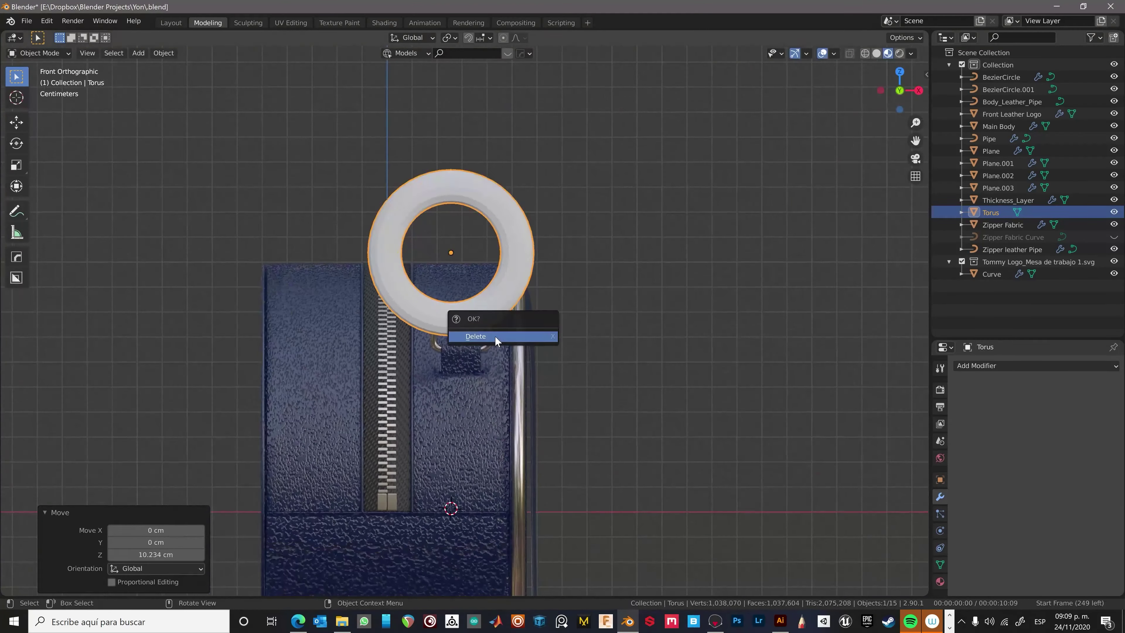
pyautogui.click(487, 337)
# Add a Bezier circle, scale it down and move it up on Z above the bag.
pyautogui.hotkey('shift', 'a')
pyautogui.click(603, 79)
pyautogui.press('s')
pyautogui.click(609, 422)
pyautogui.scroll(-2, 572, 469)
pyautogui.press('g')
pyautogui.press('z')
pyautogui.click(576, 398)
pyautogui.scroll(4, 595, 294)
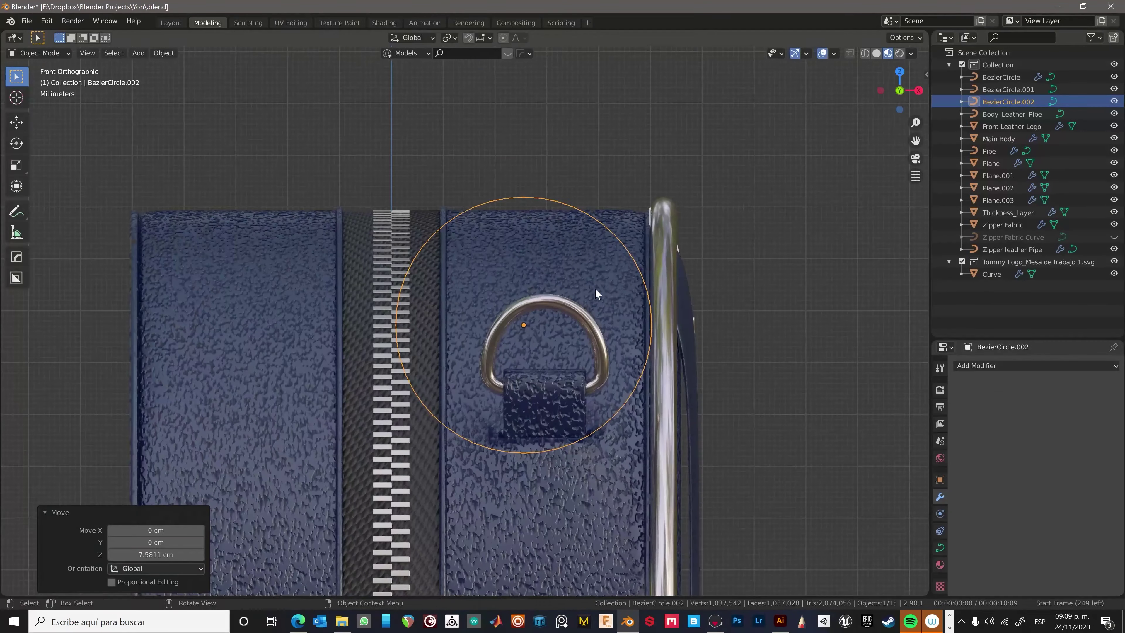
# Give the circle a Geometry Bevel Depth to form a thick ring, then add a cylinder.
pyautogui.click(939, 548)
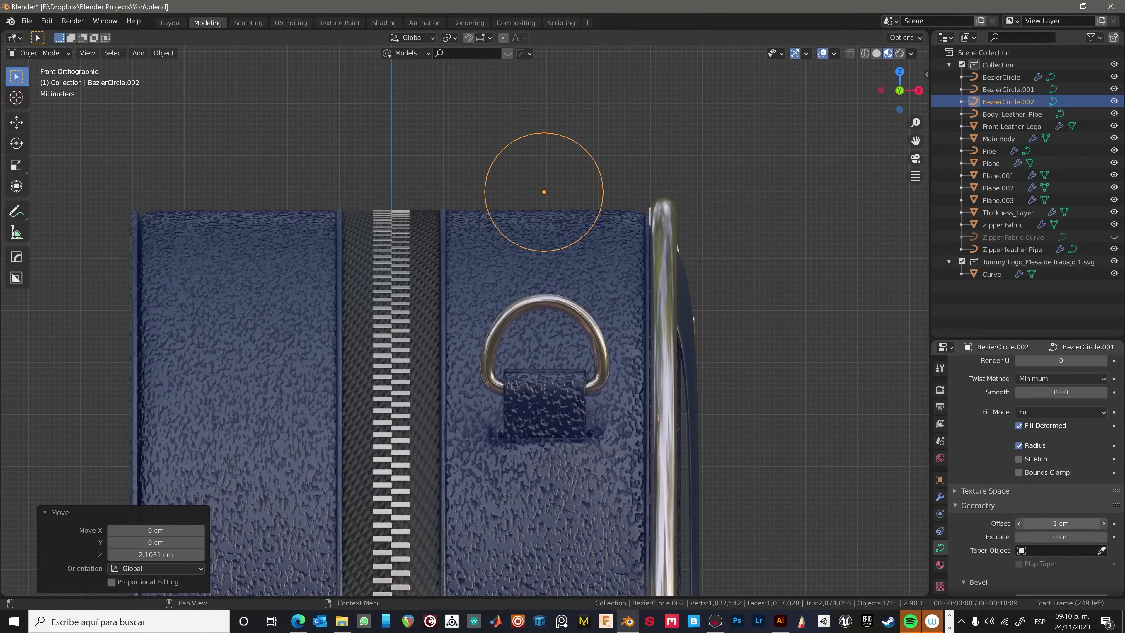
pyautogui.moveTo(1061, 564); pyautogui.dragTo(1085, 564)
pyautogui.moveTo(531, 217)
pyautogui.mouseDown(button='middle')
pyautogui.moveTo(635, 219)
pyautogui.moveTo(538, 261)
pyautogui.mouseUp(button='middle')
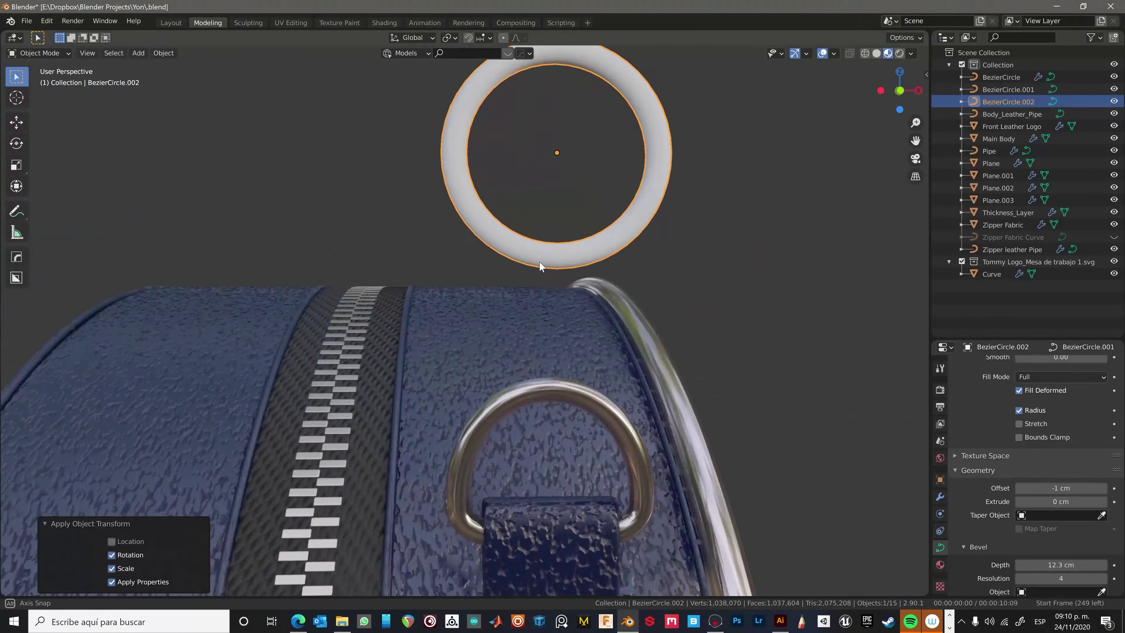
pyautogui.press('Tab')
pyautogui.press('KP_1')
pyautogui.scroll(2, 561, 266)
pyautogui.press('Tab')
pyautogui.hotkey('shift', 'a')
pyautogui.click(750, 262)
# Shrink the new cylinder and stretch it along Z into a stem under the ring.
pyautogui.press('s')
pyautogui.click(549, 288)
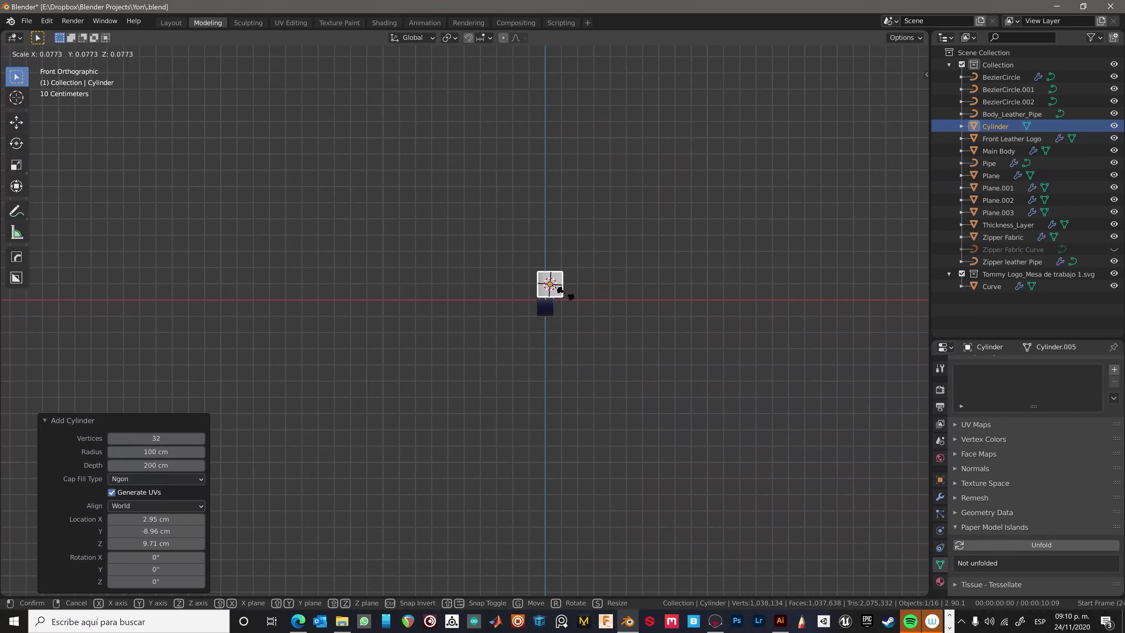
pyautogui.press('s')
pyautogui.press('z')
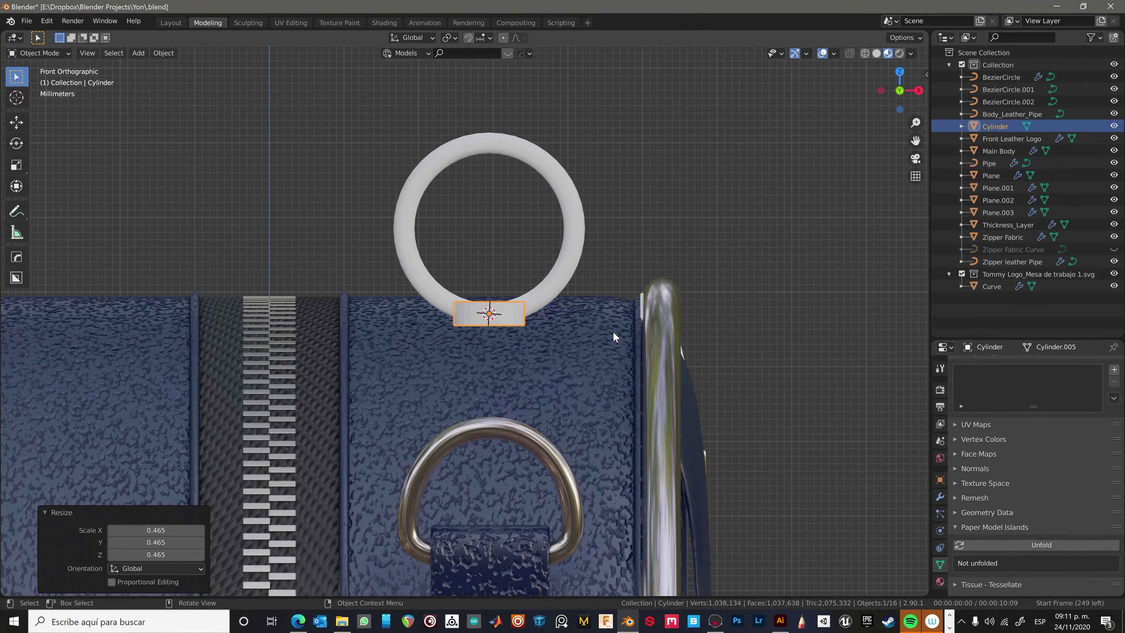
pyautogui.moveTo(614, 337)
pyautogui.mouseDown(button='middle')
pyautogui.moveTo(588, 407)
pyautogui.moveTo(509, 354)
pyautogui.mouseUp(button='middle')
pyautogui.scroll(3, 588, 407)
pyautogui.press('s')
pyautogui.press('z')
pyautogui.click(585, 399)
pyautogui.press('KP_1')
pyautogui.scroll(1, 574, 430)
# Touch up the ring's shape, then add a centred loop cut around the cylinder.
pyautogui.press('s')
pyautogui.press('z')
pyautogui.press('Escape')
pyautogui.click(310, 221)
pyautogui.press('KP_1')
pyautogui.press('Tab')
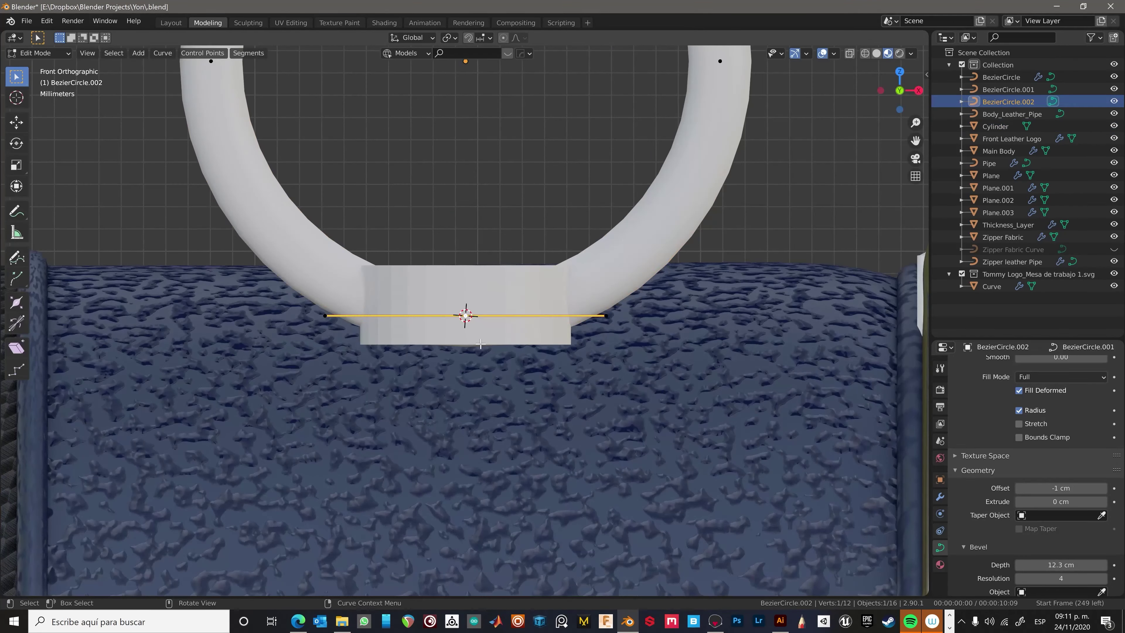
pyautogui.press('Escape')
pyautogui.click(549, 323)
pyautogui.rightClick(541, 317)
pyautogui.press('Tab')
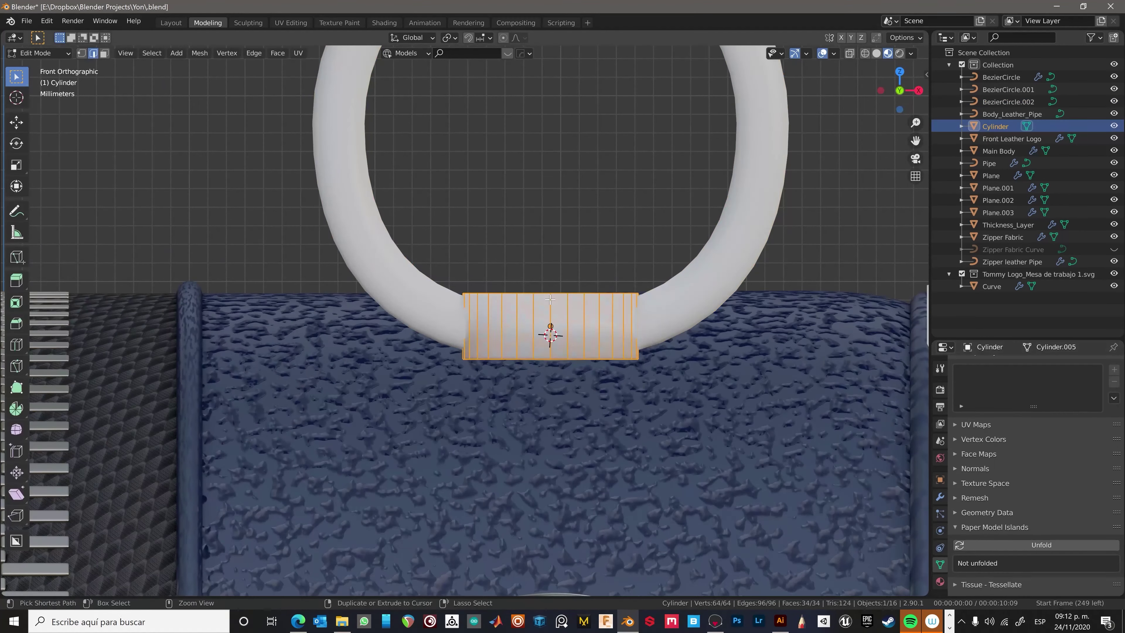
pyautogui.hotkey('ctrl', 'r')
pyautogui.click(548, 329)
# Inset the cylinder's top cap and extrude it upward into a raised boss.
pyautogui.moveTo(555, 352); pyautogui.dragTo(573, 325, button='middle')
pyautogui.click(573, 331)
pyautogui.press('i')
pyautogui.click(700, 310)
pyautogui.press('e')
pyautogui.click(700, 284)
pyautogui.press('Tab')
# Isolate the ring and cylinder, then move them together along Z.
pyautogui.moveTo(700, 283); pyautogui.dragTo(697, 346, button='middle')
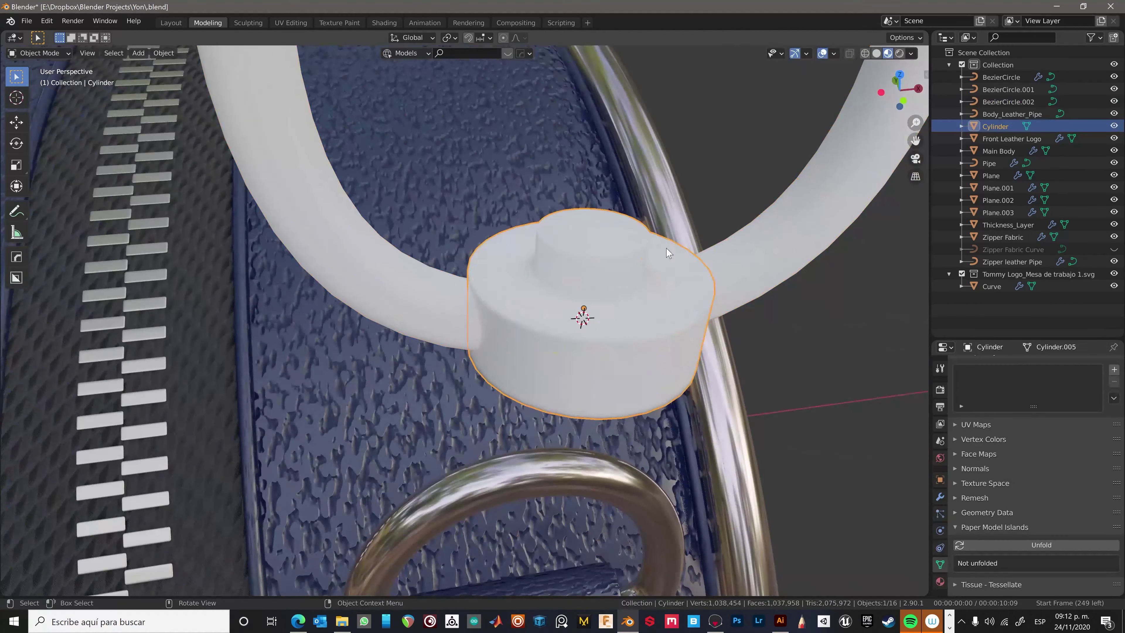
pyautogui.press('Tab')
pyautogui.press('Tab')
pyautogui.press('Tab')
pyautogui.press('KP_Divide')
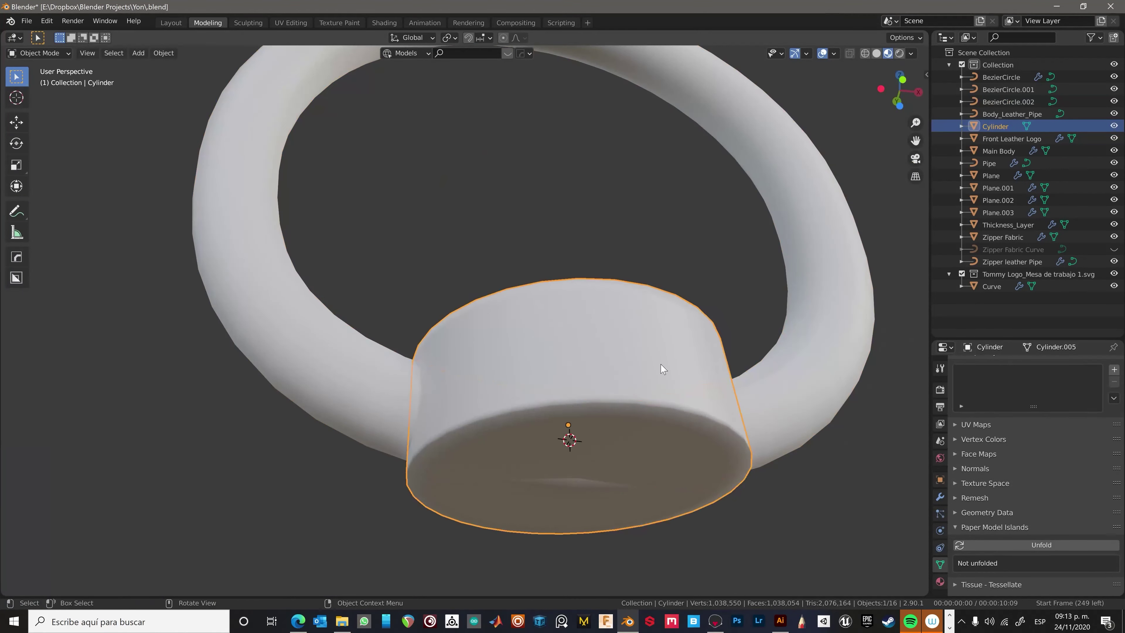
pyautogui.press('KP_Divide')
pyautogui.keyDown('shift'); pyautogui.click(587, 438); pyautogui.keyUp('shift')
pyautogui.press('KP_Divide')
pyautogui.press('KP_Divide')
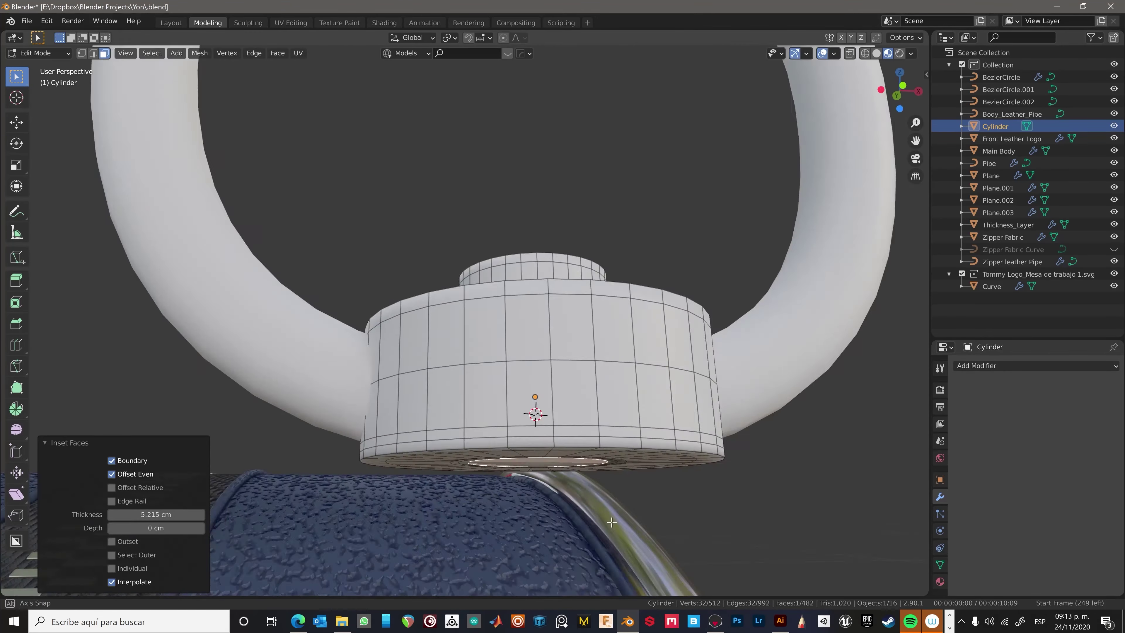
pyautogui.press('KP_1')
pyautogui.press('g')
pyautogui.press('z')
pyautogui.click(628, 266)
# Extrude the cylinder's bottom face twice to lengthen the stem.
pyautogui.press('Tab')
pyautogui.press('KP_Decimal')
pyautogui.press('KP_1')
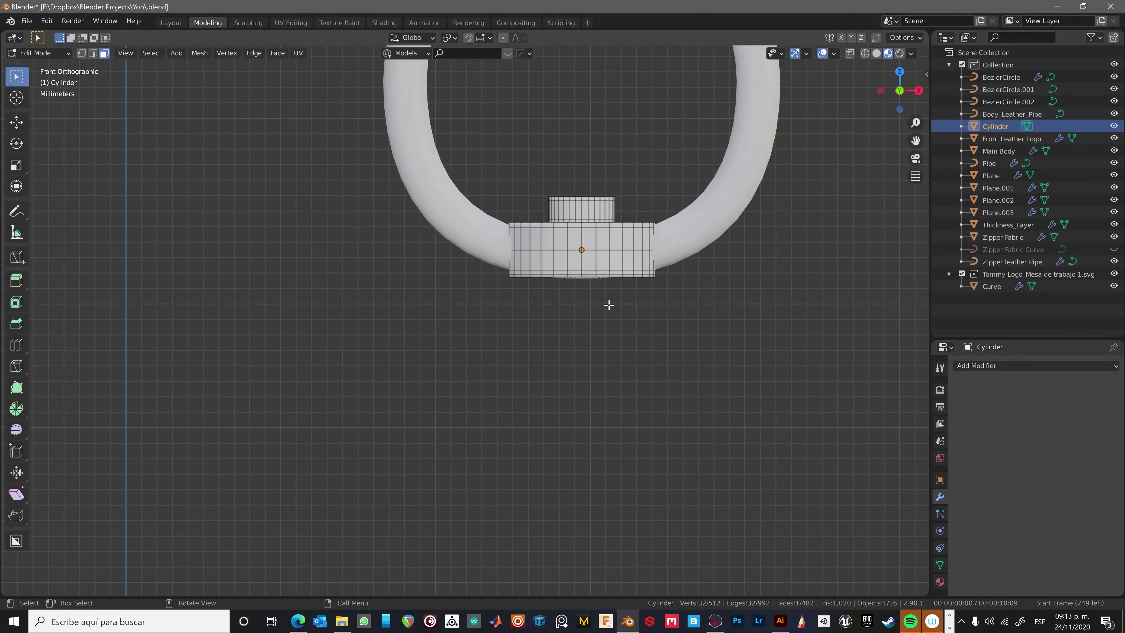
pyautogui.press('e')
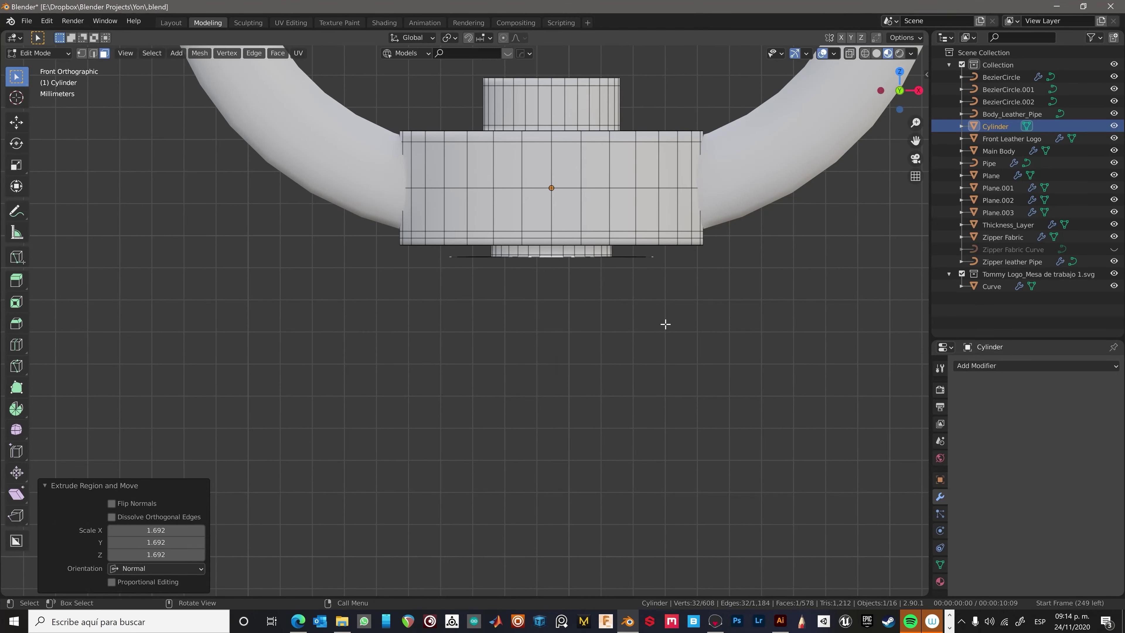
pyautogui.scroll(-2, 665, 324)
pyautogui.press('e')
pyautogui.click(673, 383)
# Inset the stem's bottom face and extrude it downward.
pyautogui.moveTo(673, 383); pyautogui.dragTo(673, 359, button='middle')
pyautogui.press('i')
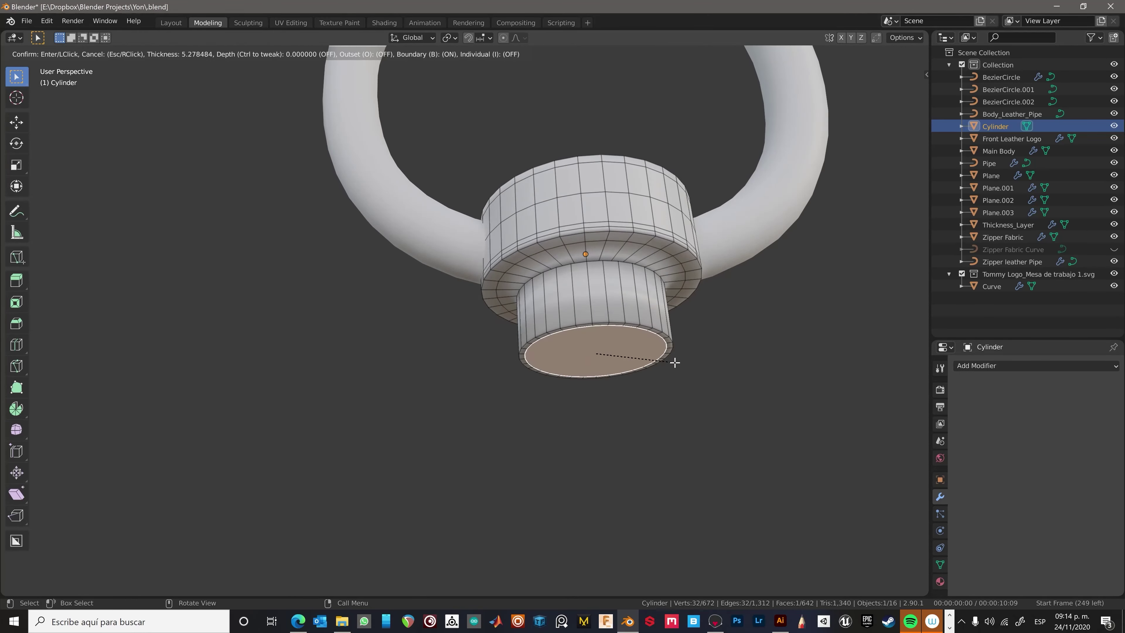
pyautogui.click(672, 359)
pyautogui.press('KP_1')
pyautogui.press('e')
pyautogui.click(676, 532)
pyautogui.scroll(-5, 669, 510)
# Move the new stem end along Z to set its length and scale the face band.
pyautogui.press('g')
pyautogui.press('z')
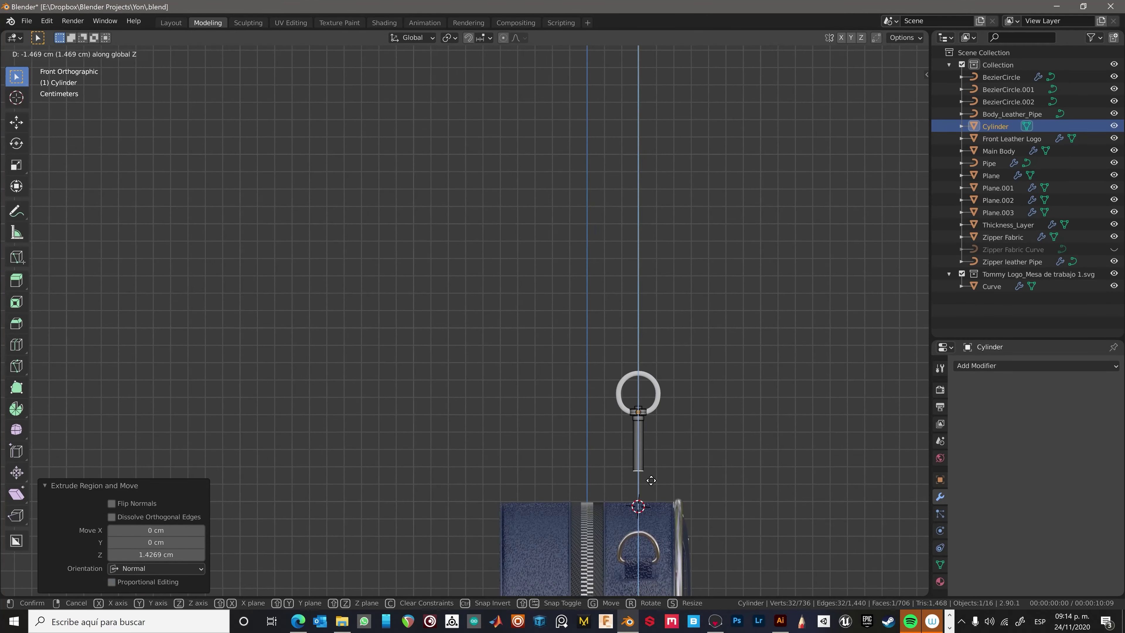
pyautogui.scroll(3, 651, 483)
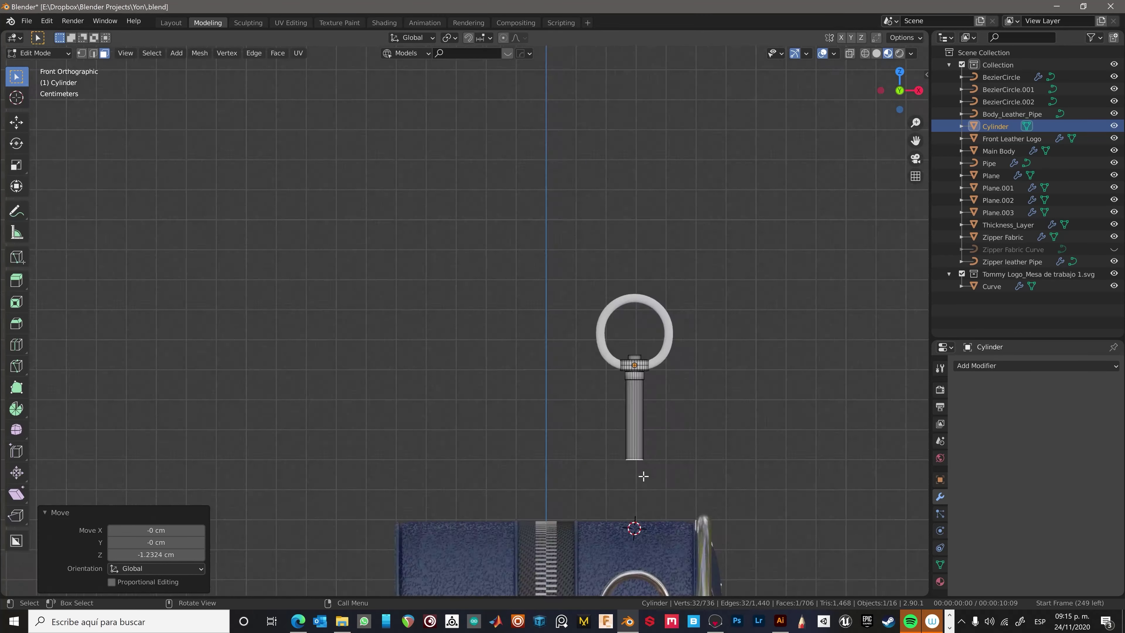
pyautogui.scroll(8, 642, 426)
pyautogui.keyDown('alt'); pyautogui.click(650, 314); pyautogui.keyUp('alt')
pyautogui.moveTo(651, 314)
pyautogui.mouseDown(button='middle')
pyautogui.moveTo(771, 89)
pyautogui.moveTo(712, 366)
pyautogui.moveTo(664, 266)
pyautogui.moveTo(629, 311)
pyautogui.mouseUp(button='middle')
pyautogui.click(744, 361)
# Check the stem's bottom cap in wireframe and front view, then clear the selection.
pyautogui.hotkey('shift', 'z')
pyautogui.click(629, 381)
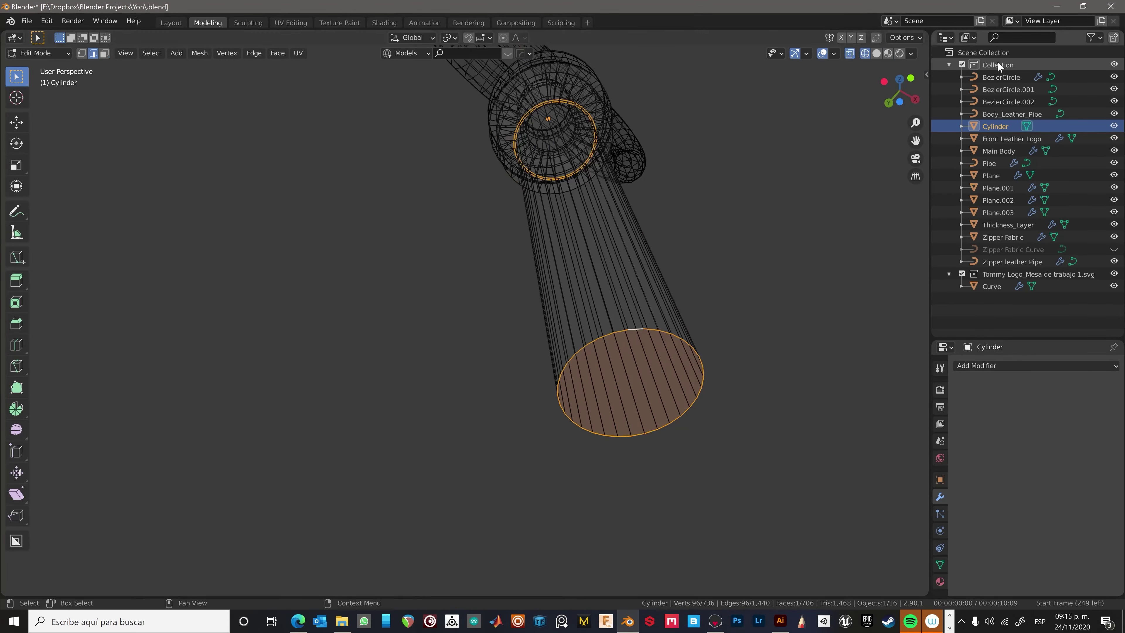
pyautogui.hotkey('shift', 'z')
pyautogui.moveTo(621, 266); pyautogui.dragTo(660, 211, button='middle')
pyautogui.press('KP_1')
pyautogui.scroll(2, 678, 307)
pyautogui.scroll(3, 676, 283)
pyautogui.hotkey('alt', 'a')
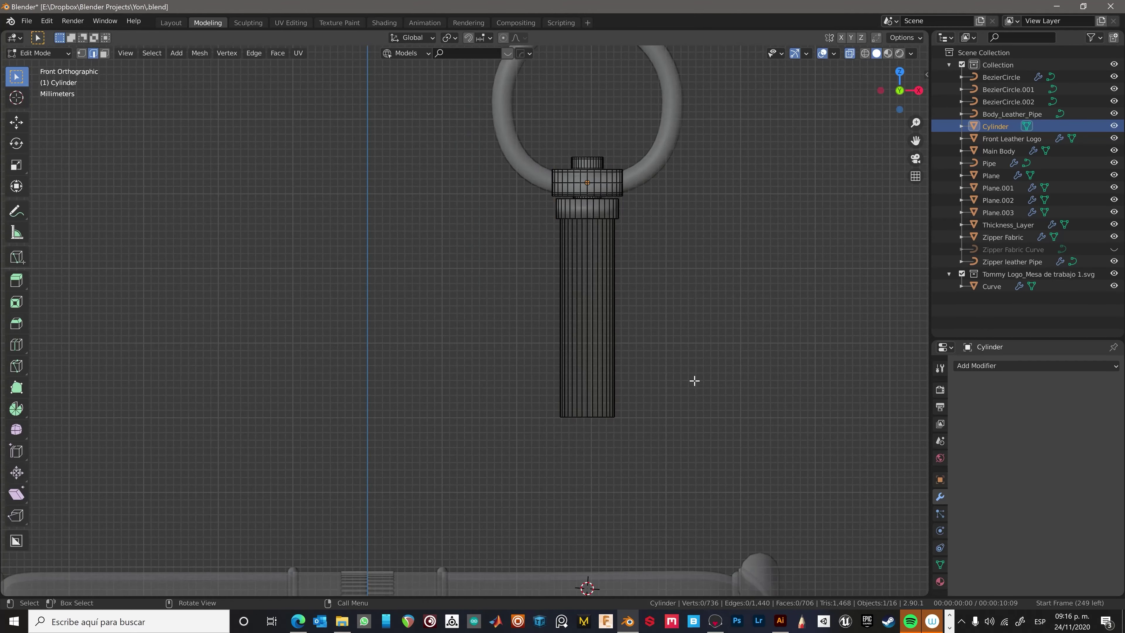
# Add two edge loops near the stem top, just below the collar.
pyautogui.hotkey('ctrl', 'r')
pyautogui.moveTo(695, 380)
pyautogui.mouseDown(button='middle')
pyautogui.moveTo(726, 197)
pyautogui.moveTo(629, 310)
pyautogui.mouseUp(button='middle')
pyautogui.click(629, 310)
pyautogui.click(632, 401)
pyautogui.hotkey('ctrl', 'r')
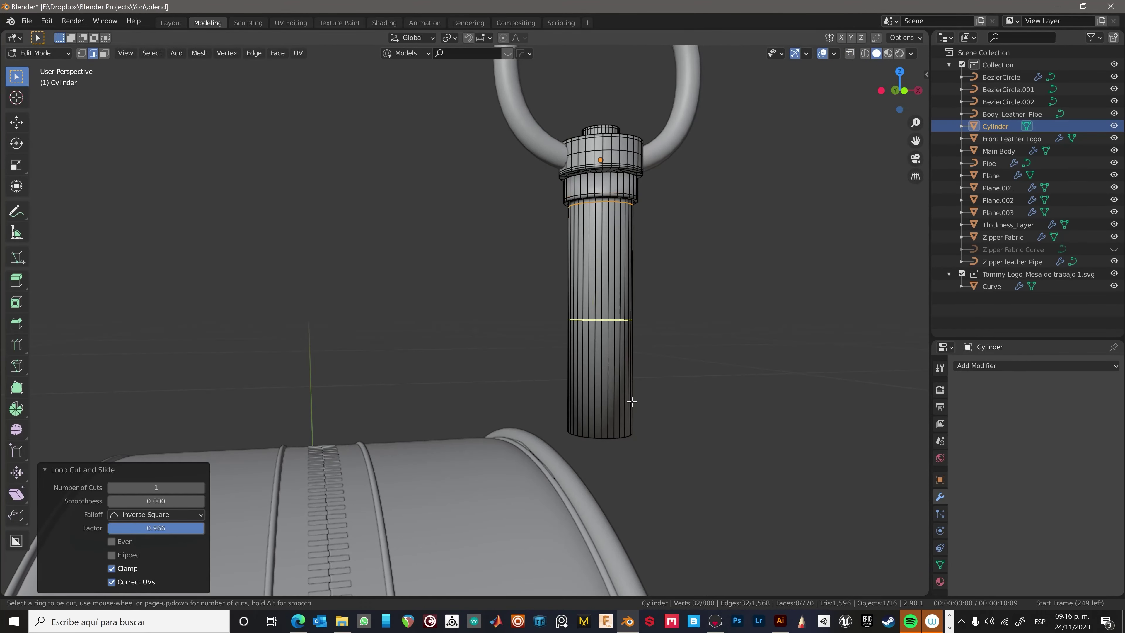
pyautogui.scroll(5, 710, 329)
pyautogui.moveTo(623, 252); pyautogui.dragTo(656, 310, button='middle')
pyautogui.moveTo(655, 330); pyautogui.dragTo(982, 361)
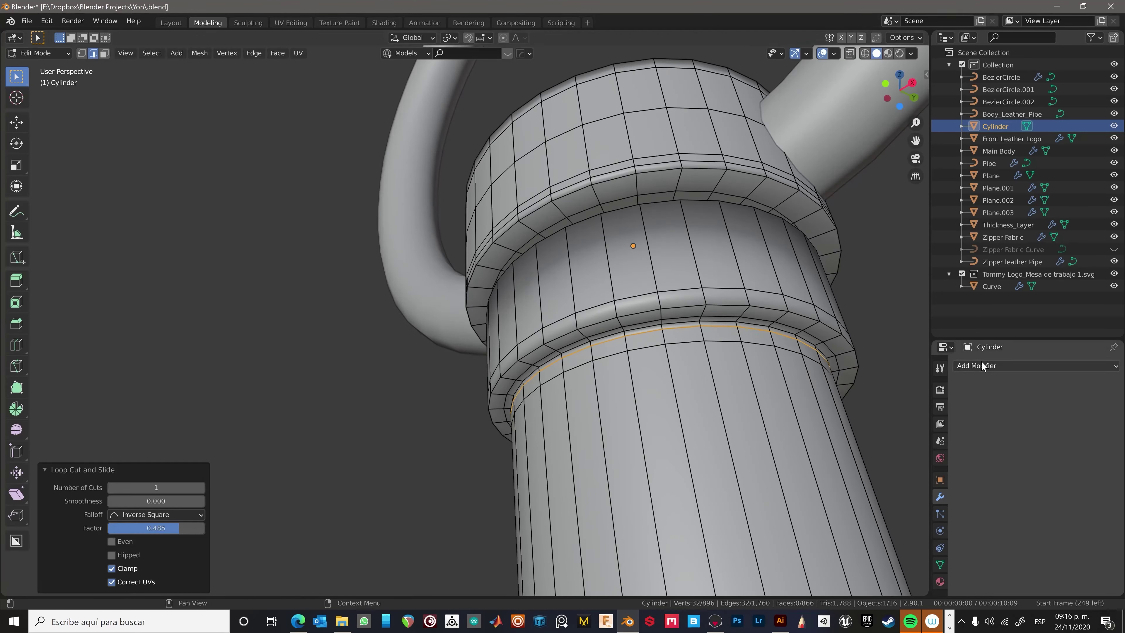
# Give the stem a level-3 Subdivision Surface and review it from the front.
pyautogui.hotkey('ctrl', '3')
pyautogui.moveTo(664, 310); pyautogui.dragTo(673, 355, button='middle')
pyautogui.press('Tab')
pyautogui.scroll(-5, 676, 380)
pyautogui.hotkey('alt', 'a')
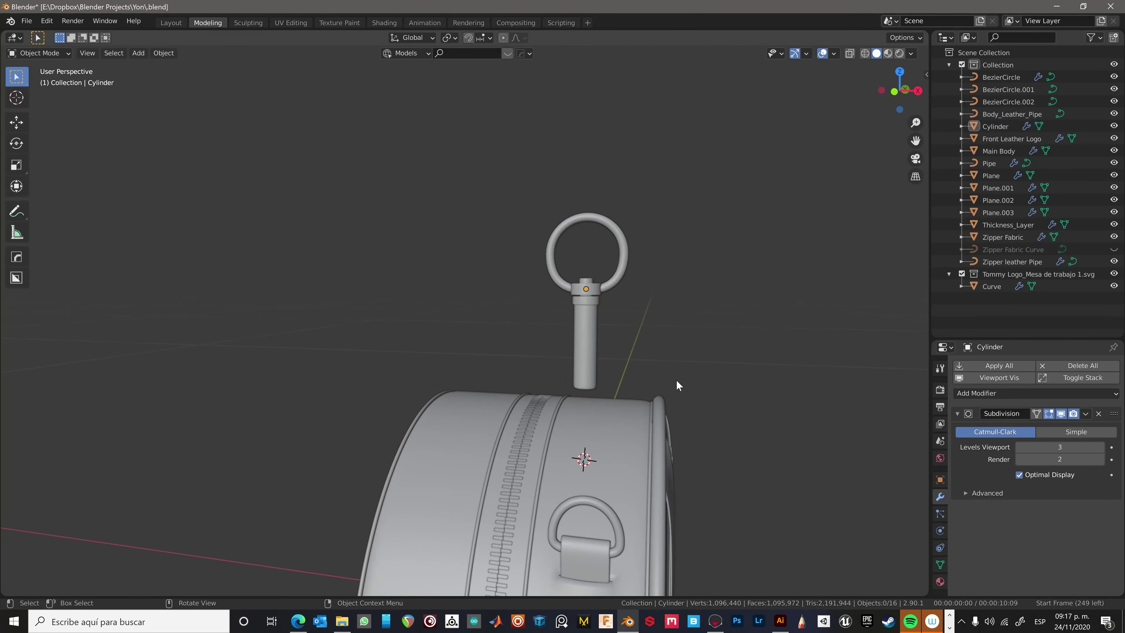
pyautogui.hotkey('ctrl', 'z')
pyautogui.press('KP_1')
pyautogui.scroll(2, 684, 401)
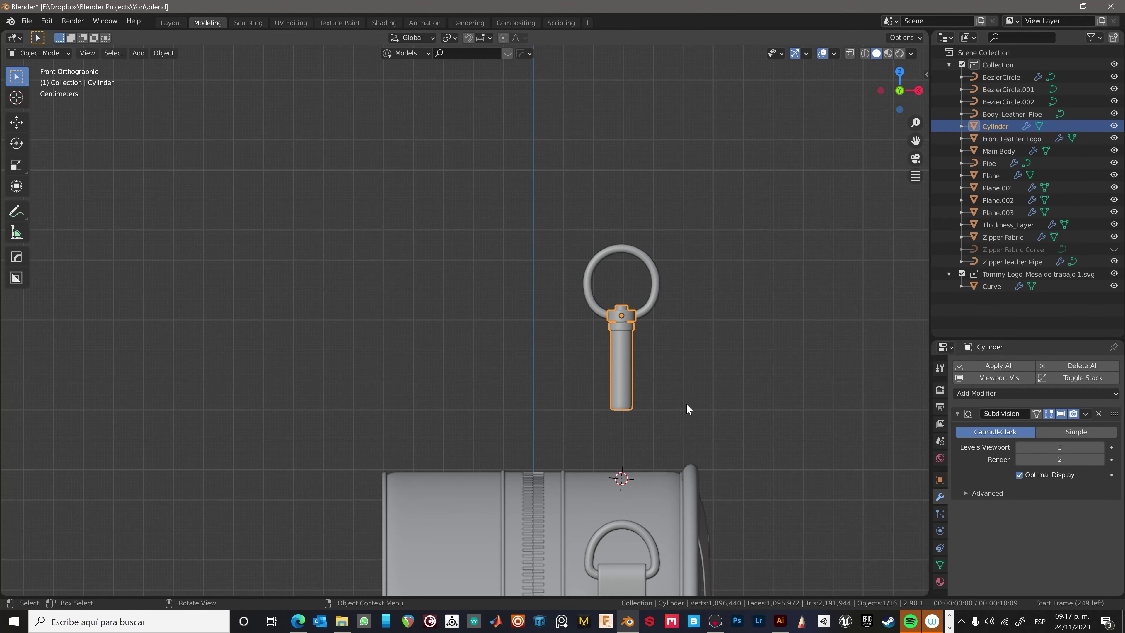
pyautogui.scroll(2, 687, 408)
# Inset the stem's bottom face and extrude a narrow tip downward.
pyautogui.press('Tab')
pyautogui.scroll(4, 638, 320)
pyautogui.moveTo(638, 320); pyautogui.dragTo(748, 355, button='middle')
pyautogui.press('i')
pyautogui.click(707, 326)
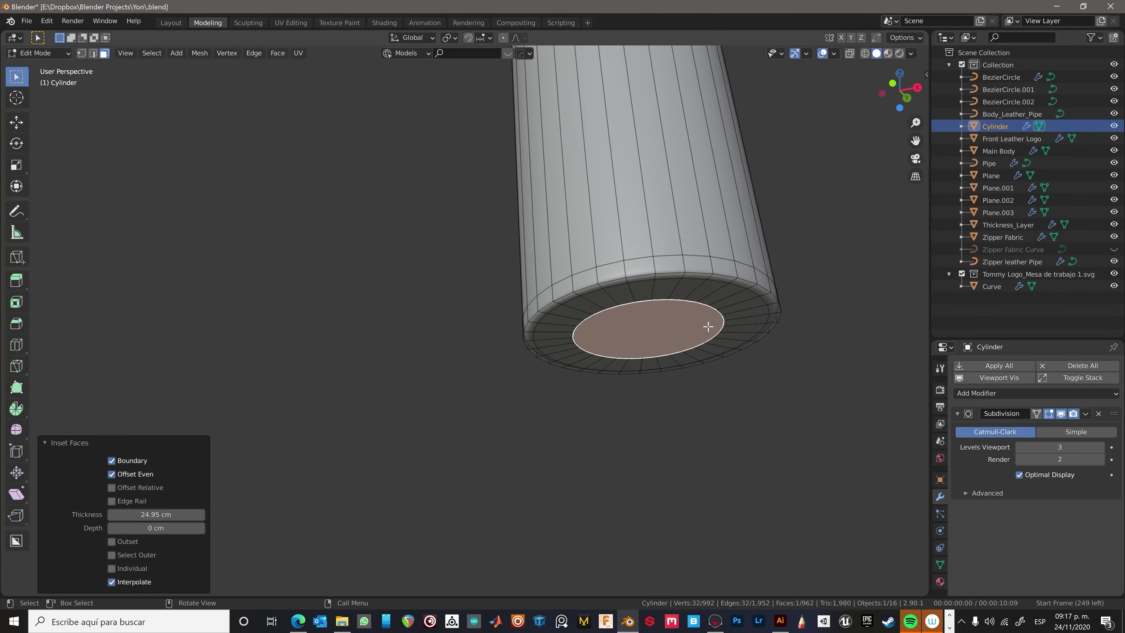
pyautogui.press('KP_1')
pyautogui.press('e')
pyautogui.click(635, 441)
# Finalize the edge loop placement and begin insetting the tip's bottom face.
pyautogui.scroll(-1, 636, 440)
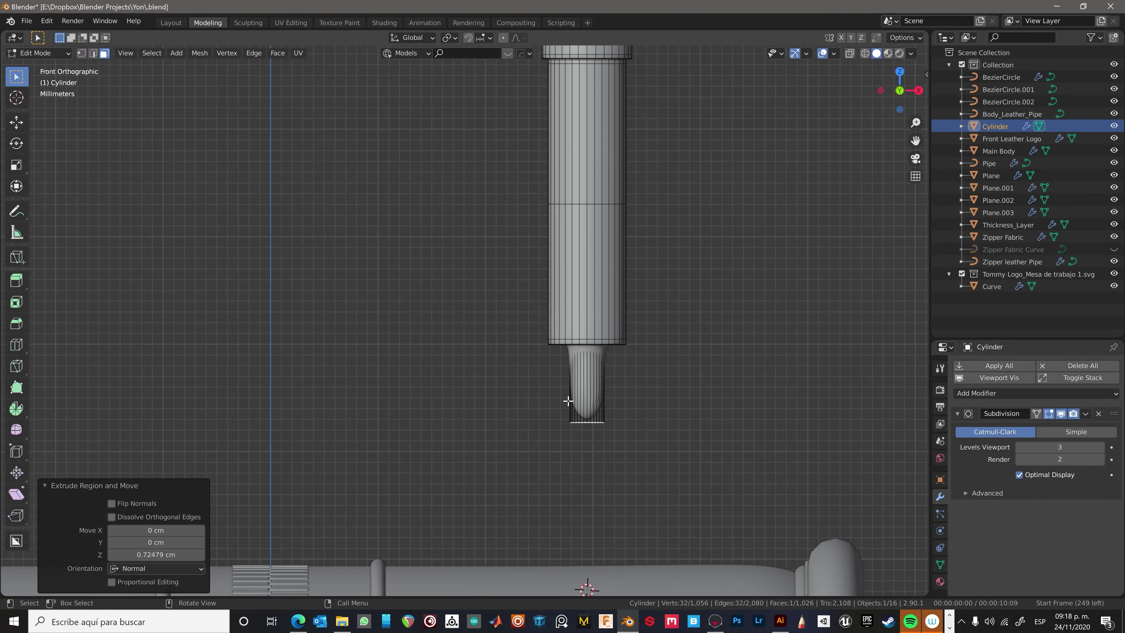
pyautogui.click(575, 378)
pyautogui.moveTo(575, 379); pyautogui.dragTo(620, 310, button='middle')
pyautogui.scroll(3, 574, 379)
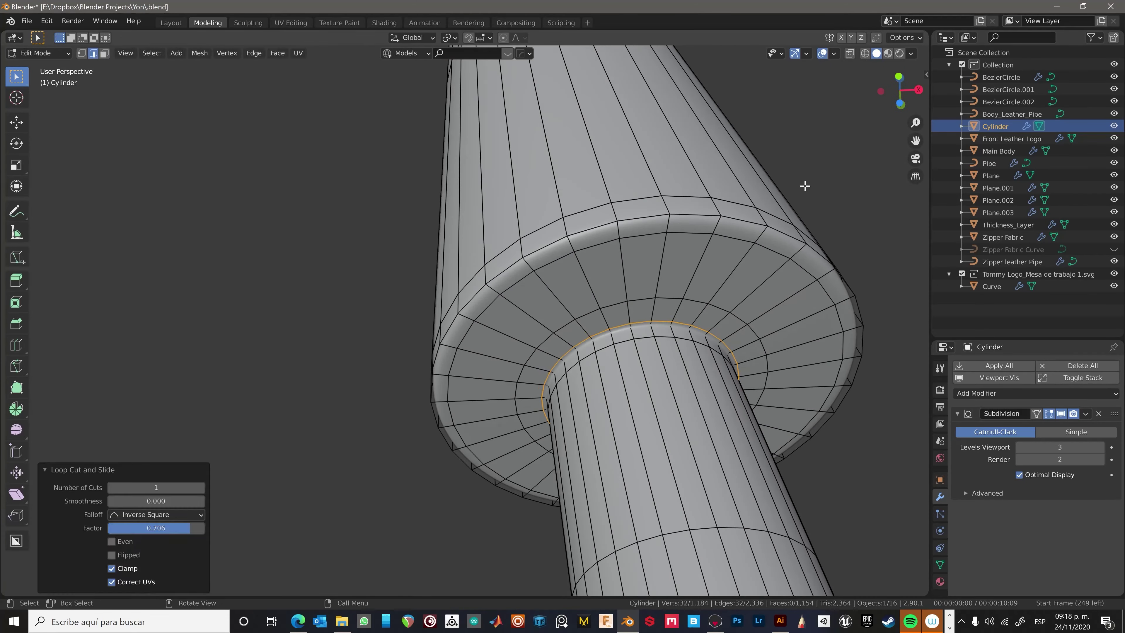
pyautogui.keyDown('alt'); pyautogui.click(625, 306); pyautogui.keyUp('alt')
pyautogui.press('i')
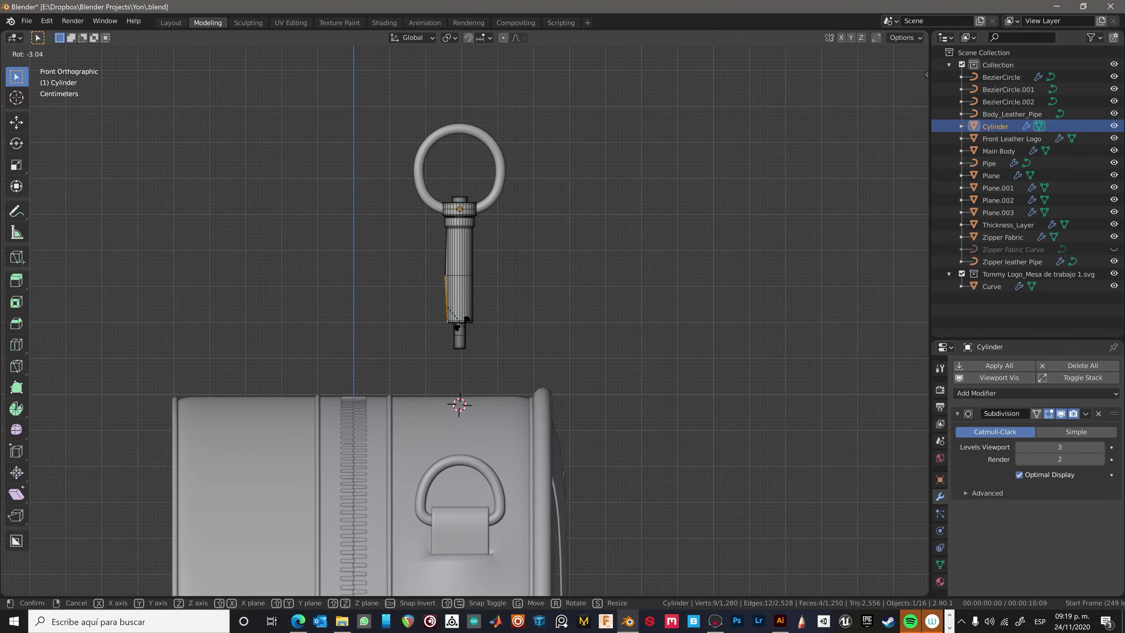
# Move the side face down-left and rotate it into the first hook bend.
pyautogui.click(462, 371)
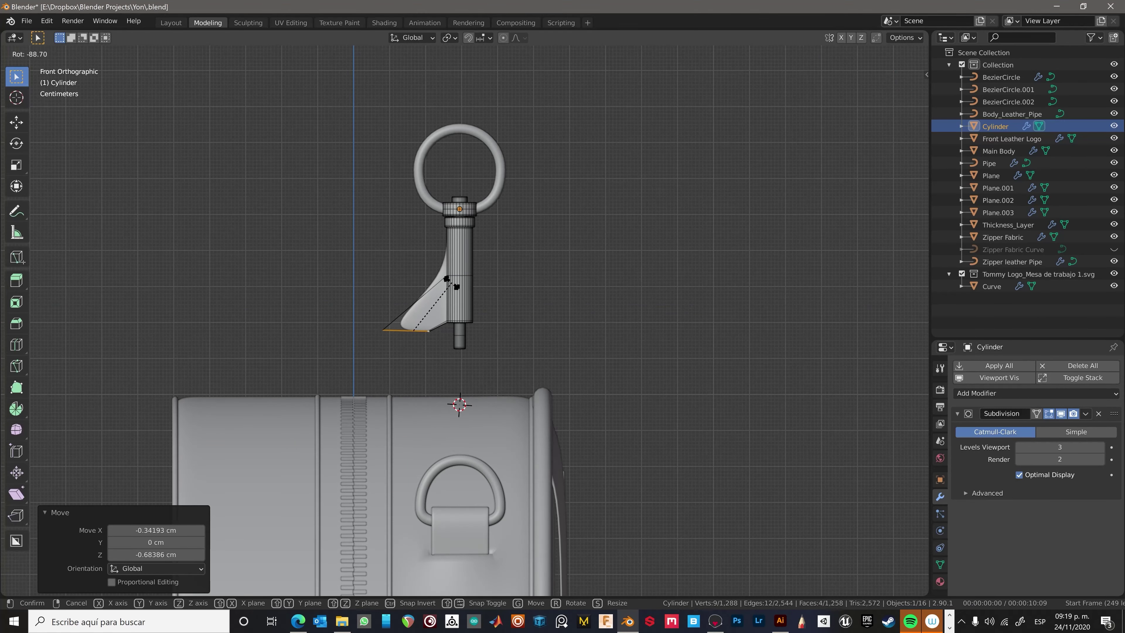
pyautogui.click(470, 412)
pyautogui.scroll(2, 469, 413)
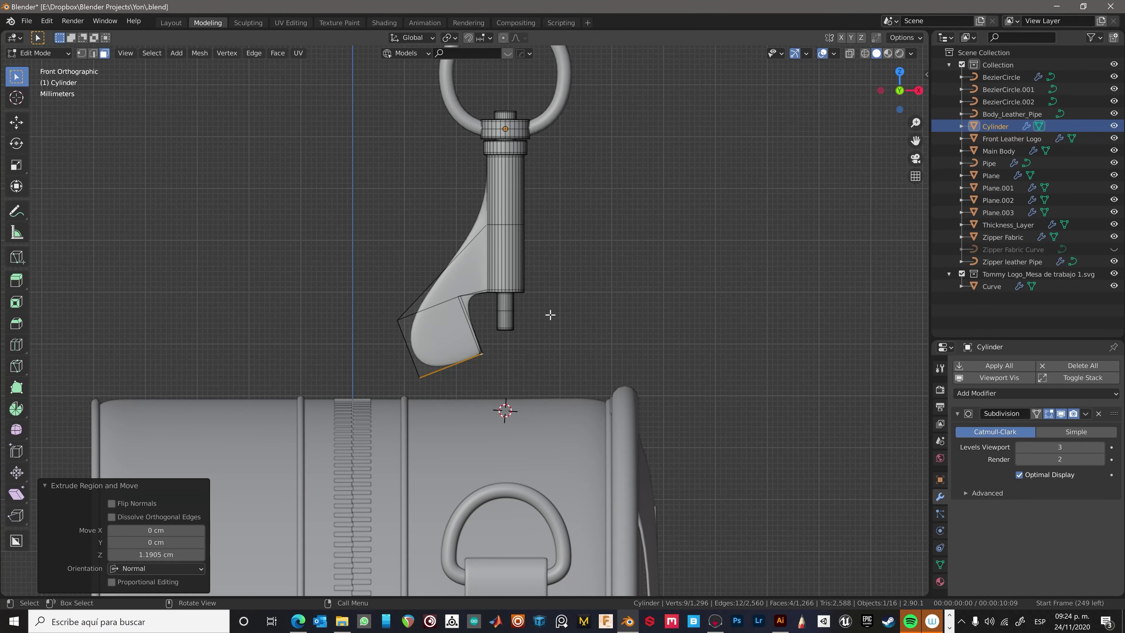
pyautogui.scroll(3, 550, 315)
pyautogui.keyDown('shift'); pyautogui.moveTo(450, 437); pyautogui.dragTo(535, 357, button='middle'); pyautogui.keyUp('shift')
# Extrude a new hook segment from the end edge and select its edge loop.
pyautogui.press('e')
pyautogui.click(605, 399)
pyautogui.press('r')
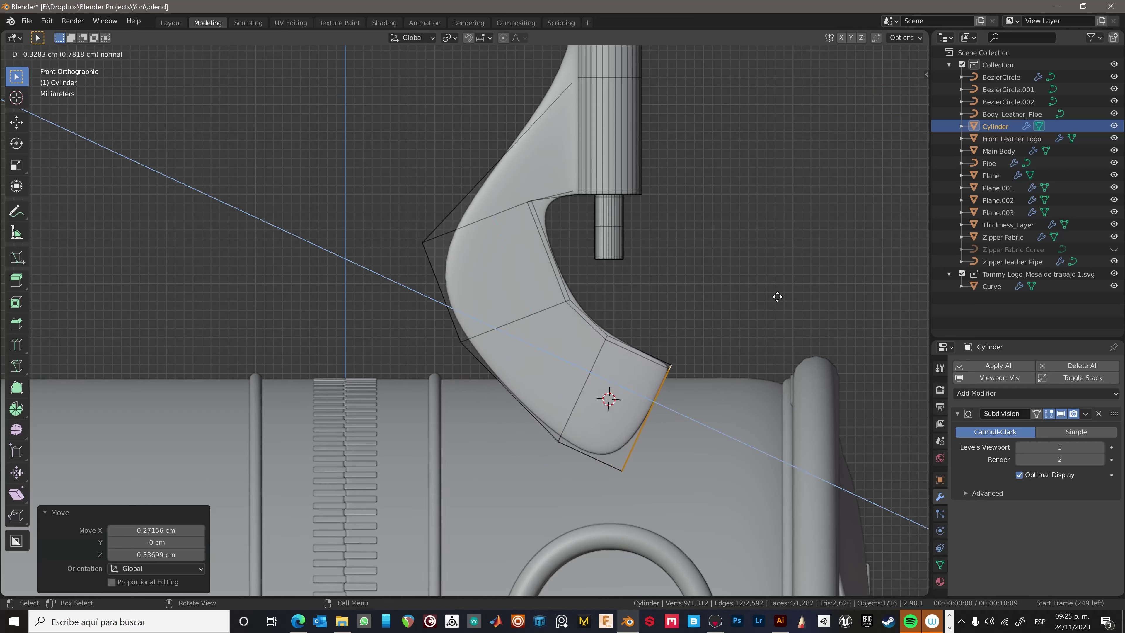
pyautogui.click(728, 249)
pyautogui.hotkey('ctrl', 'z')
pyautogui.press('2')
pyautogui.keyDown('alt'); pyautogui.click(587, 377); pyautogui.keyUp('alt')
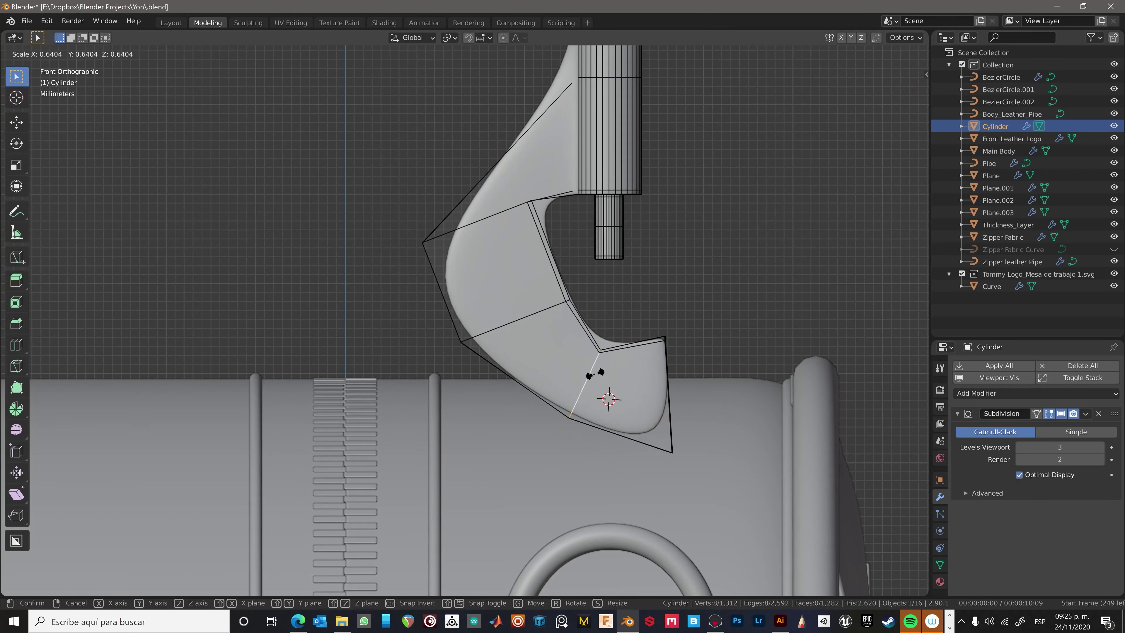
# In X-ray, box-select and move the hook end edges so the tip curls upward.
pyautogui.hotkey('alt', 'z')
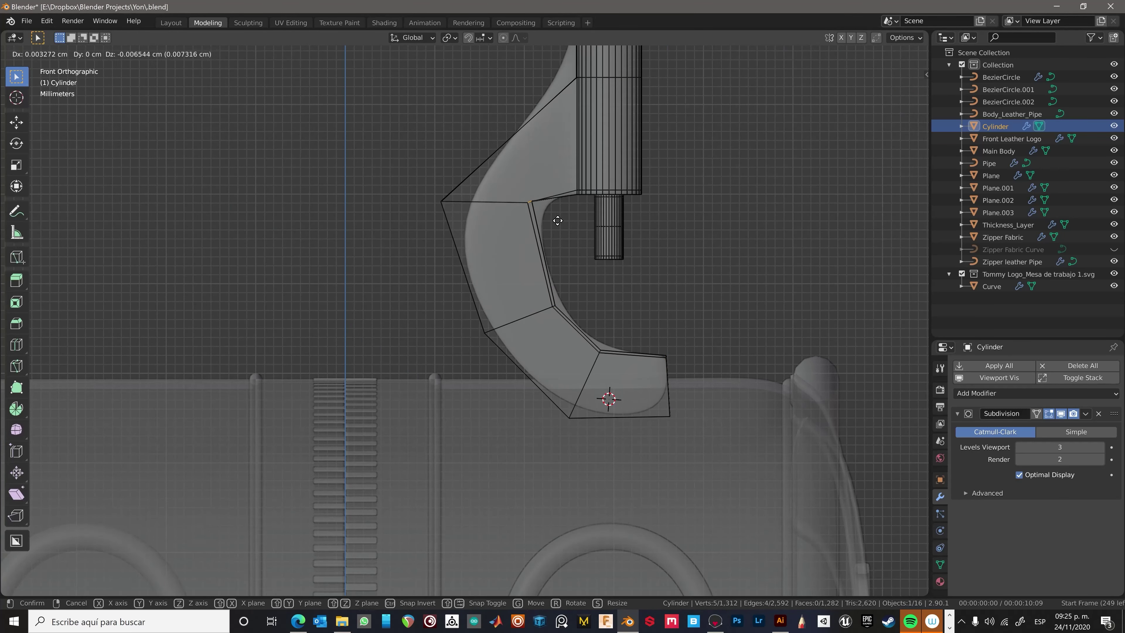
pyautogui.click(490, 381)
pyautogui.keyDown('alt'); pyautogui.keyDown('shift'); pyautogui.click(554, 319); pyautogui.keyUp('shift'); pyautogui.keyUp('alt')
pyautogui.press('g')
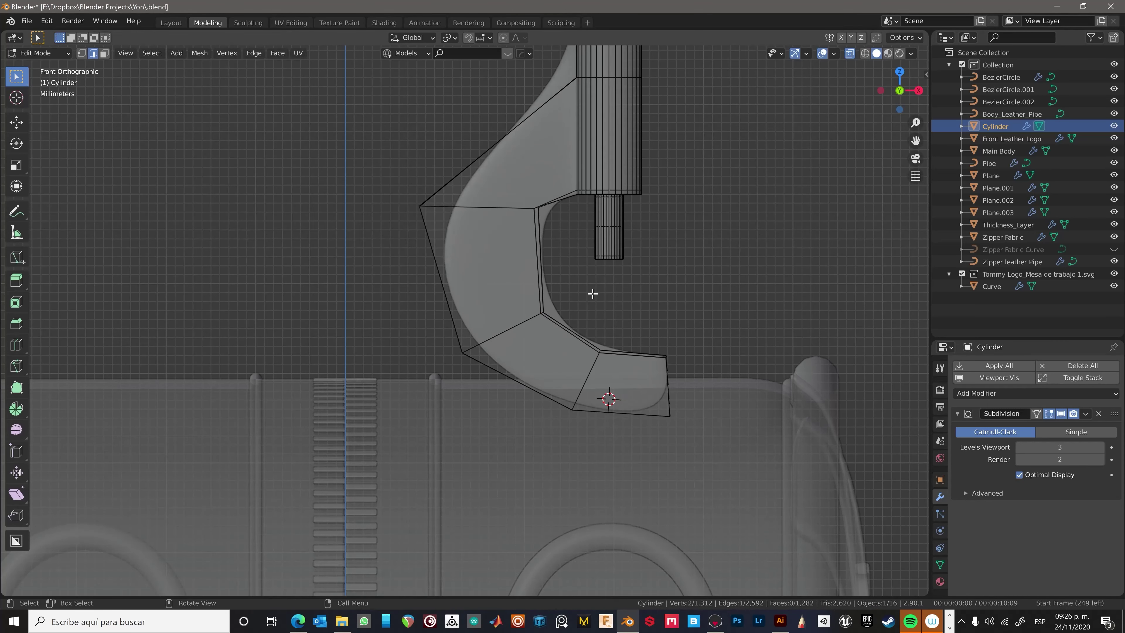
pyautogui.moveTo(653, 326); pyautogui.dragTo(684, 353)
pyautogui.press('g')
pyautogui.moveTo(443, 291); pyautogui.dragTo(549, 362)
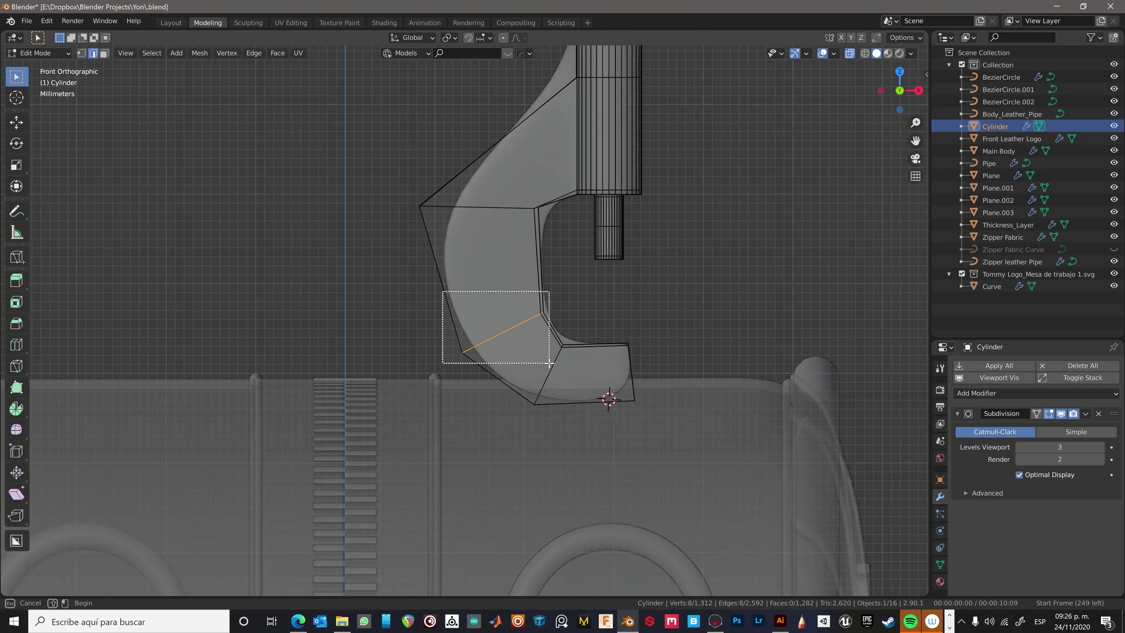
pyautogui.click(622, 425)
pyautogui.keyDown('alt'); pyautogui.click(469, 332); pyautogui.keyUp('alt')
pyautogui.press('g')
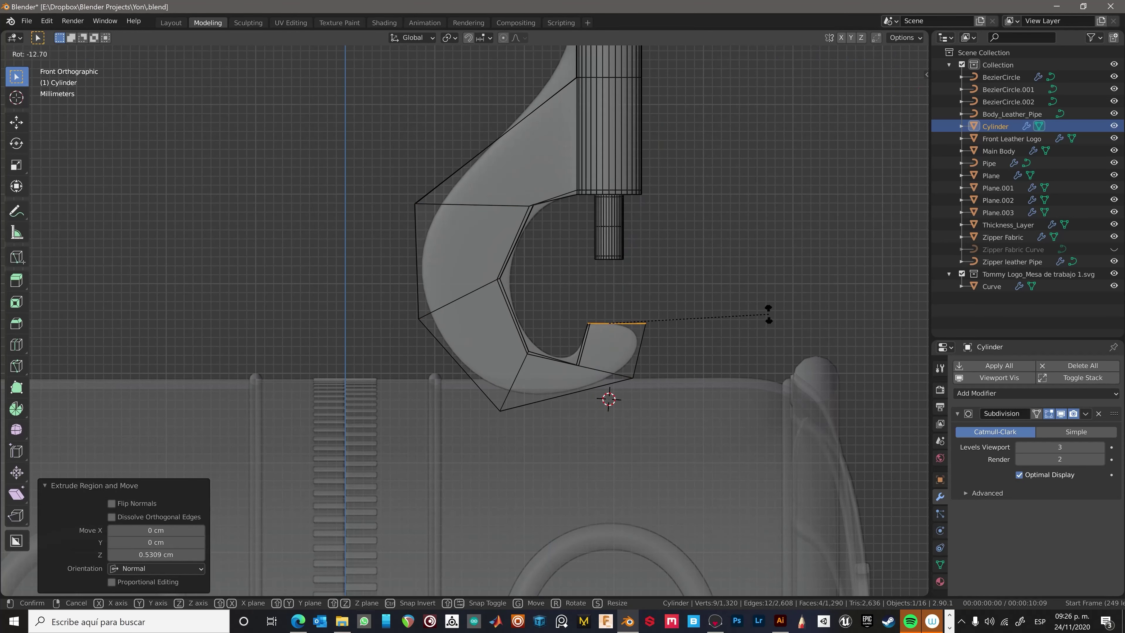
pyautogui.click(719, 268)
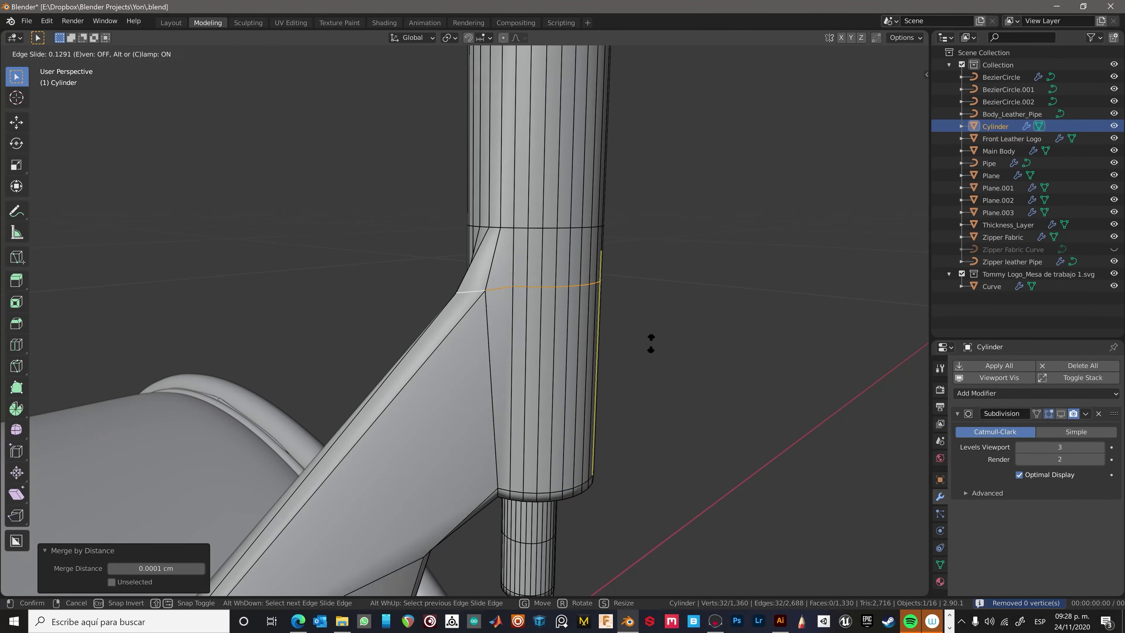
# Scale the hook section and narrow the selected edge so the curl meets the pin.
pyautogui.press('Tab')
pyautogui.moveTo(743, 349)
pyautogui.mouseDown(button='middle')
pyautogui.moveTo(723, 443)
pyautogui.moveTo(640, 510)
pyautogui.mouseUp(button='middle')
pyautogui.press('Tab')
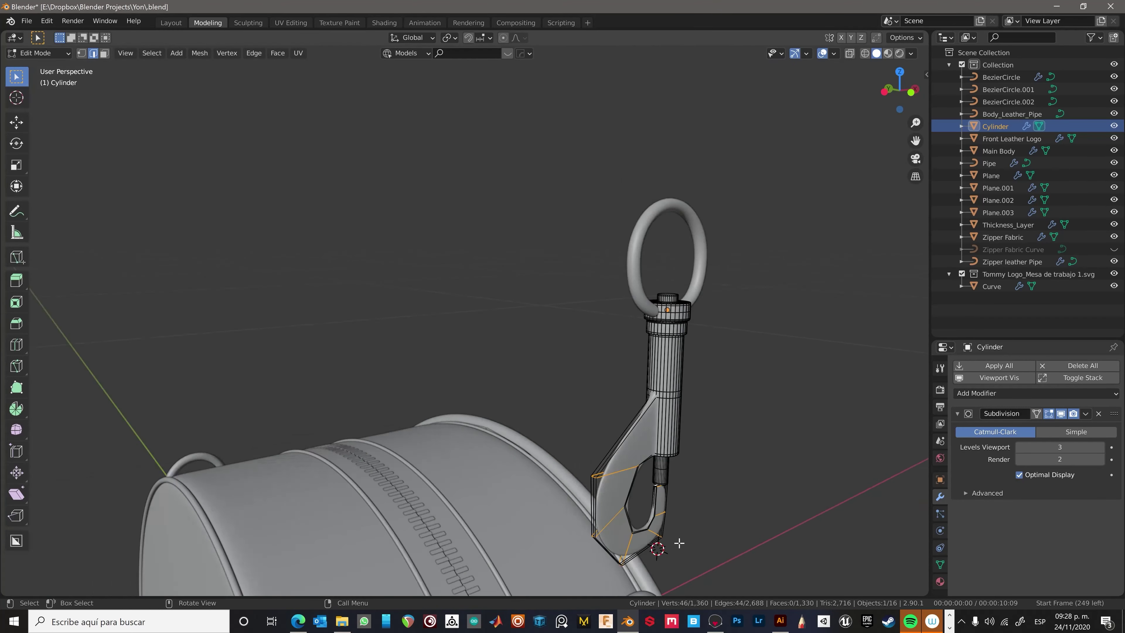
pyautogui.click(554, 435)
pyautogui.moveTo(553, 435)
pyautogui.mouseDown(button='middle')
pyautogui.moveTo(772, 435)
pyautogui.moveTo(660, 416)
pyautogui.mouseUp(button='middle')
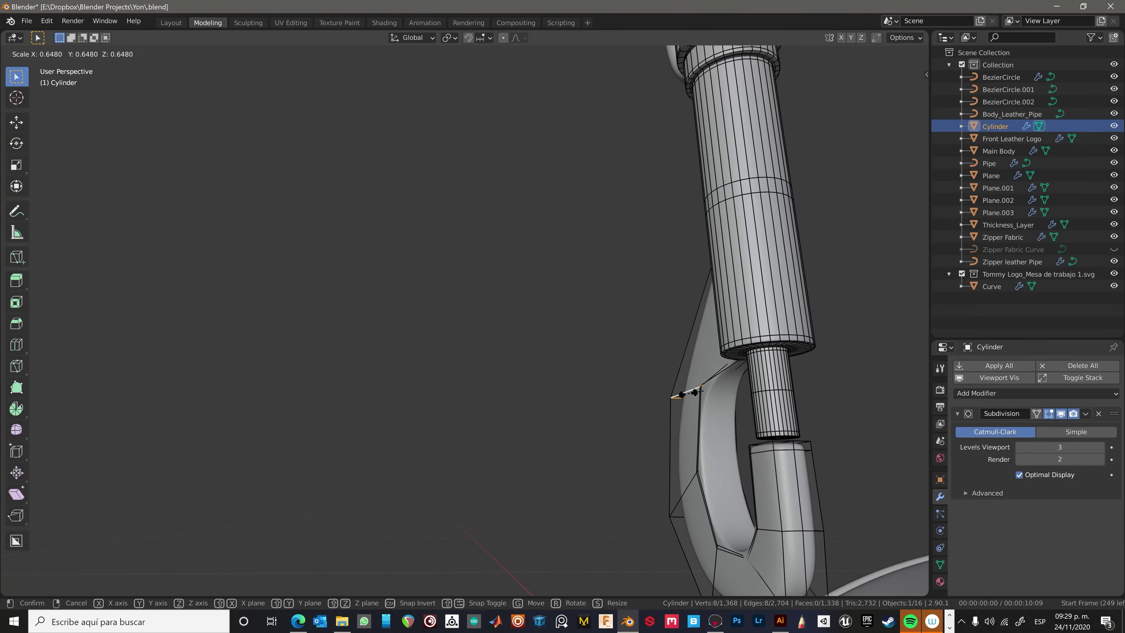
pyautogui.click(688, 392)
# Select the faces along the hook's tip, view it from the front, and leave Edit Mode.
pyautogui.moveTo(565, 470)
pyautogui.mouseDown(button='middle')
pyautogui.moveTo(627, 509)
pyautogui.moveTo(549, 466)
pyautogui.mouseUp(button='middle')
pyautogui.click(549, 465)
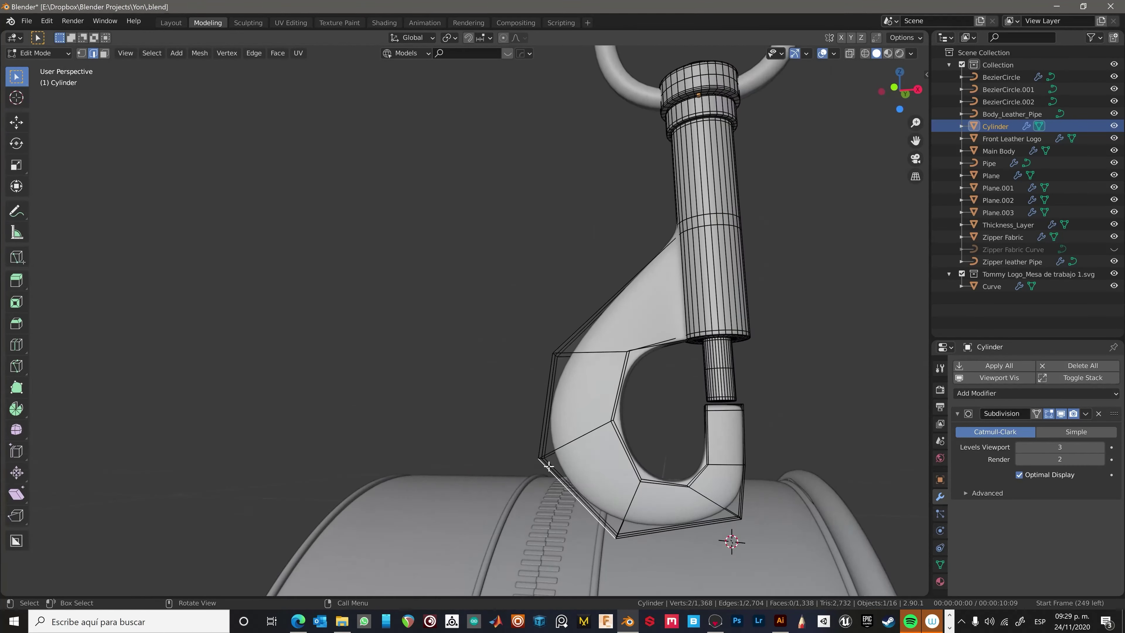
pyautogui.scroll(5, 548, 465)
pyautogui.scroll(3, 620, 443)
pyautogui.press('3')
pyautogui.keyDown('ctrl'); pyautogui.keyDown('shift'); pyautogui.click(793, 434); pyautogui.keyUp('shift'); pyautogui.keyUp('ctrl')
pyautogui.press('KP_1')
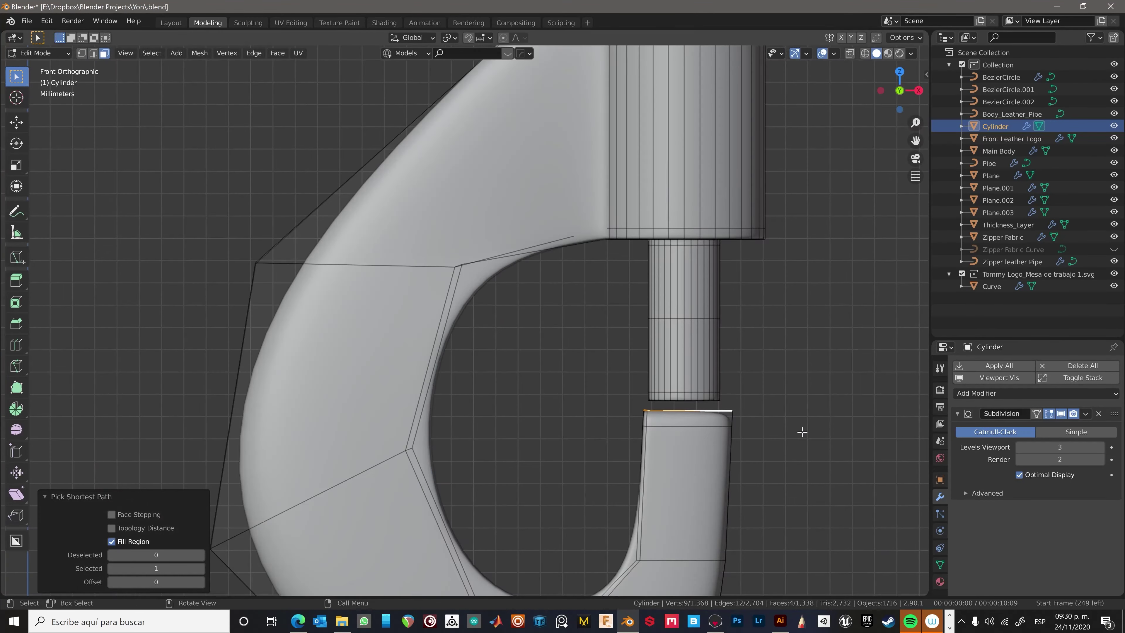
pyautogui.press('Tab')
# Compare the smoothed hook against its edit cage, zooming in and out.
pyautogui.scroll(-5, 759, 435)
pyautogui.scroll(-2, 709, 443)
pyautogui.scroll(4, 678, 447)
pyautogui.scroll(2, 671, 392)
pyautogui.click(671, 393)
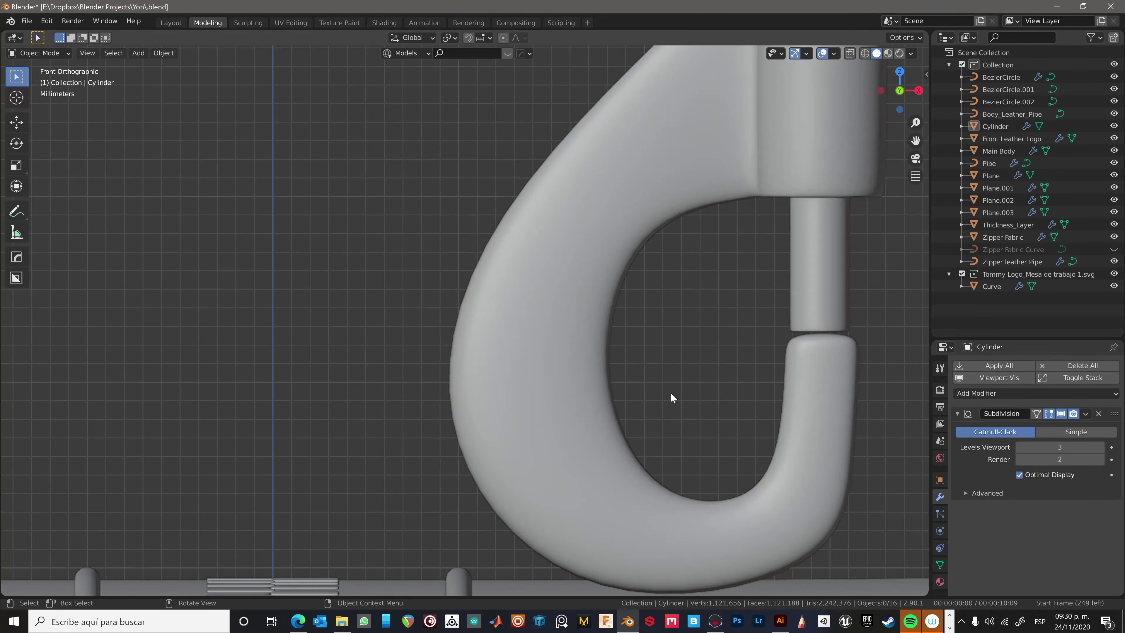
pyautogui.scroll(-3, 671, 392)
pyautogui.press('Tab')
pyautogui.press('Tab')
pyautogui.scroll(-3, 664, 354)
pyautogui.scroll(4, 657, 306)
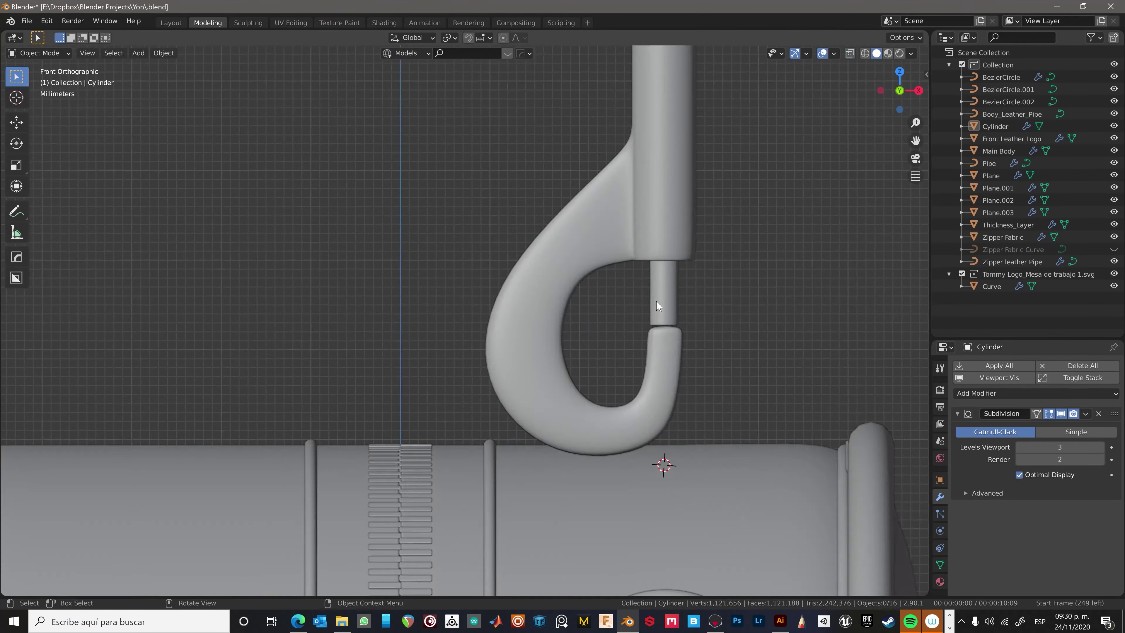
pyautogui.press('Tab')
pyautogui.scroll(2, 657, 306)
pyautogui.press('Tab')
pyautogui.scroll(-3, 647, 361)
pyautogui.scroll(-2, 629, 354)
# Switch the viewport to Material Preview and select the hook body.
pyautogui.press('z')
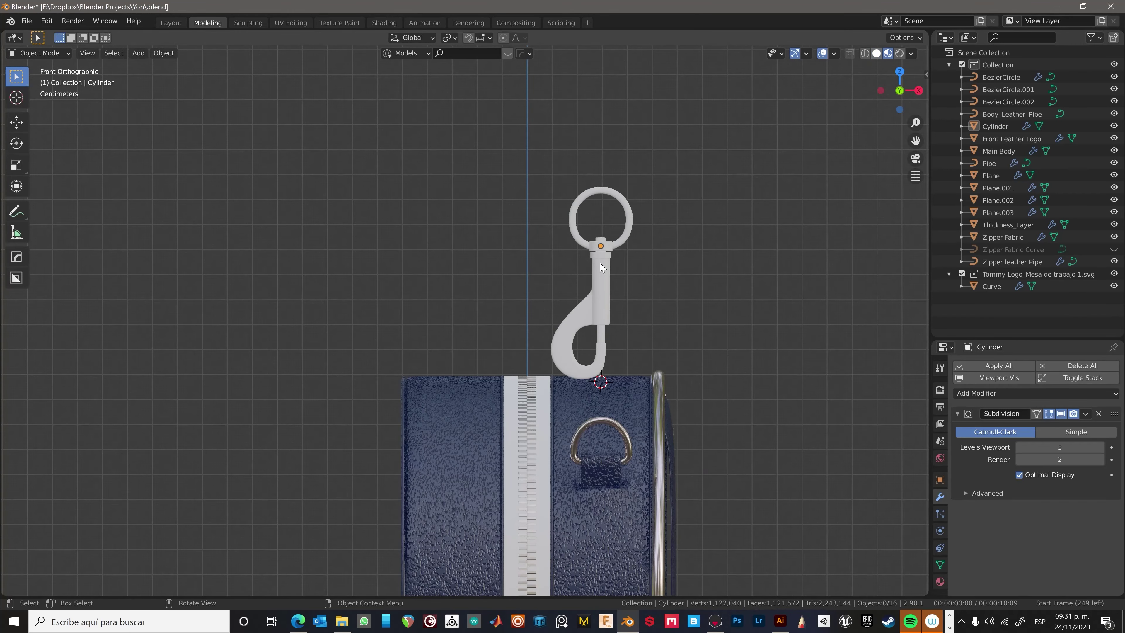
pyautogui.moveTo(616, 271); pyautogui.dragTo(663, 350, button='middle')
pyautogui.click(680, 237)
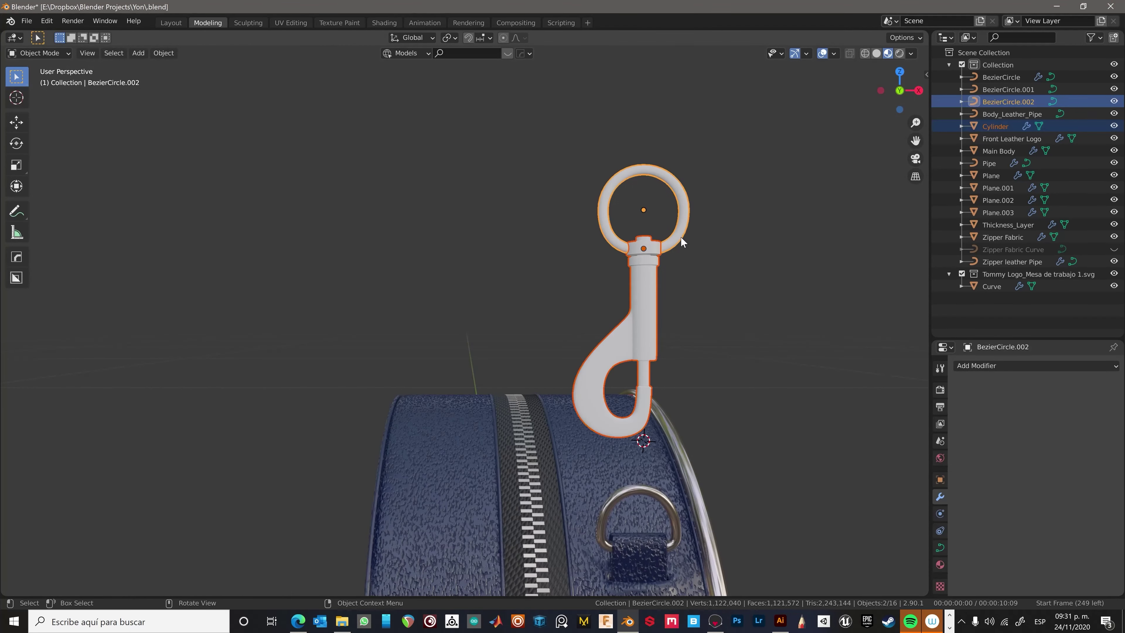
pyautogui.scroll(2, 680, 237)
pyautogui.click(655, 231)
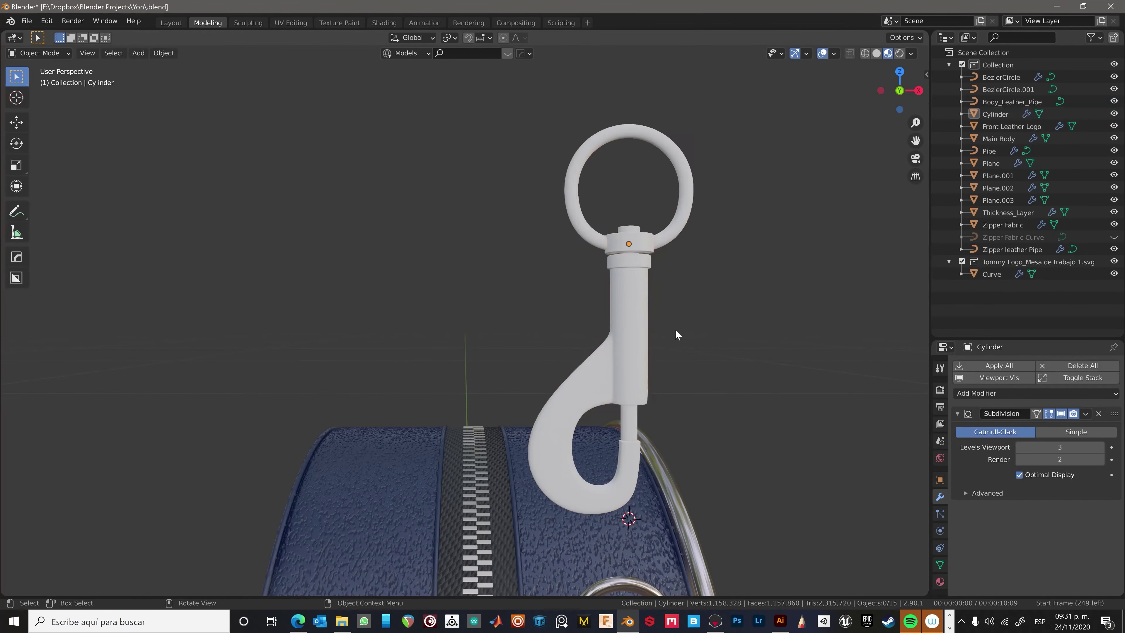
# Move to the Shading workspace and inspect the hook from several angles.
pyautogui.click(384, 23)
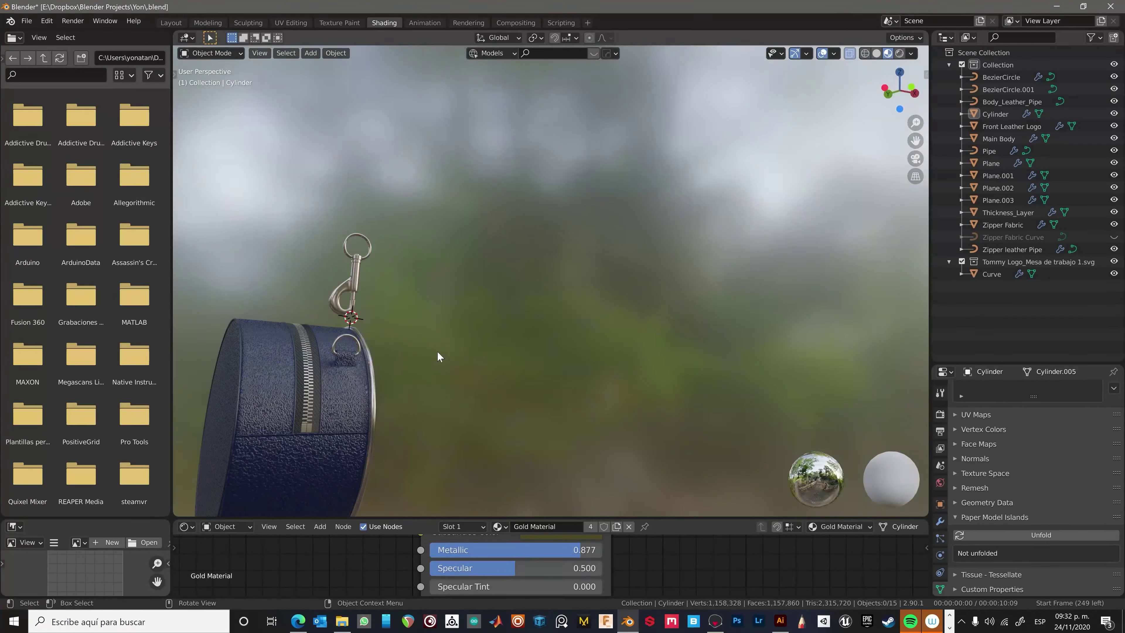
pyautogui.moveTo(436, 351); pyautogui.dragTo(293, 275, button='middle')
pyautogui.click(294, 275)
pyautogui.scroll(3, 391, 261)
pyautogui.moveTo(392, 261)
pyautogui.mouseDown(button='middle')
pyautogui.moveTo(246, 377)
pyautogui.moveTo(432, 301)
pyautogui.mouseUp(button='middle')
pyautogui.press('Tab')
pyautogui.click(432, 301)
pyautogui.scroll(-5, 569, 322)
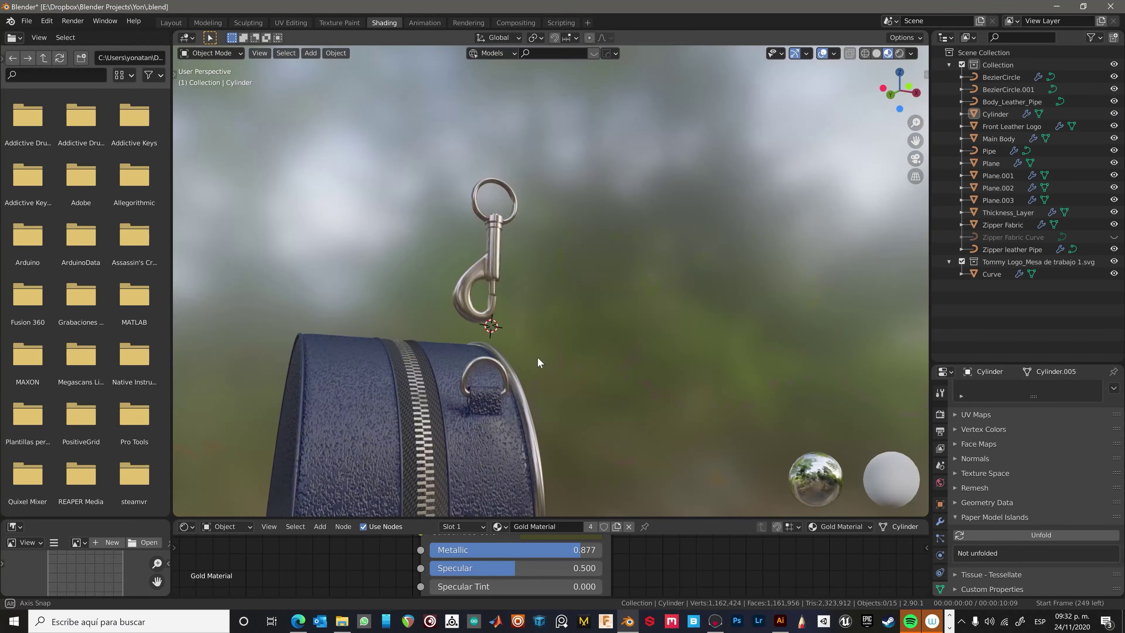
pyautogui.moveTo(559, 343); pyautogui.dragTo(476, 274, button='middle')
pyautogui.click(476, 274)
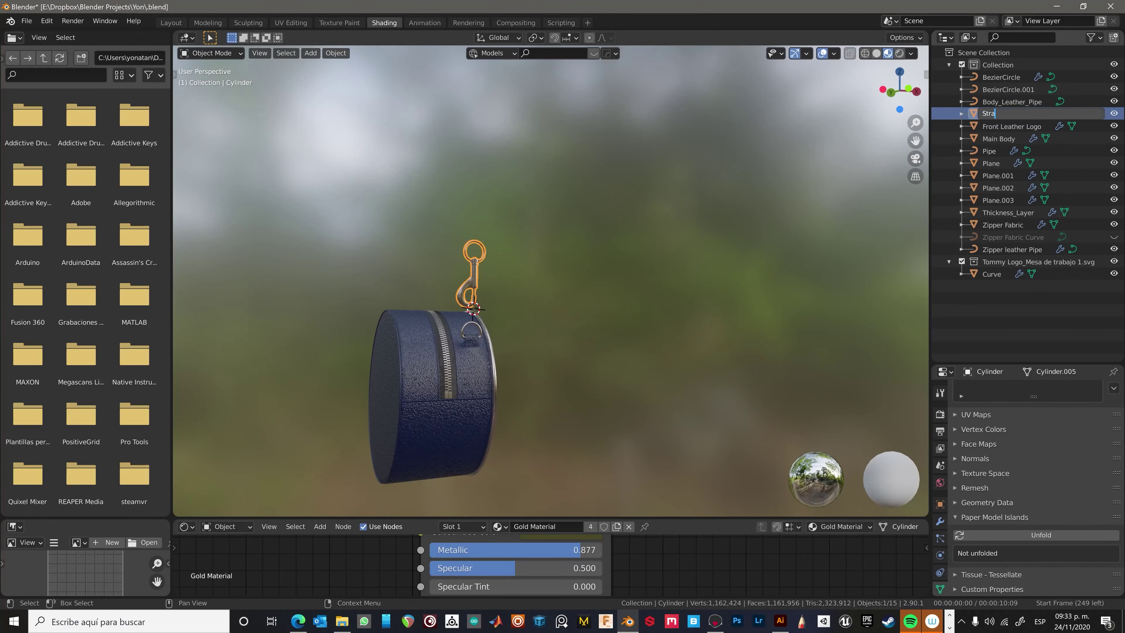
# From the side view, check the ring curve and select the Strap Buckle.
pyautogui.press('KP_3')
pyautogui.scroll(2, 390, 285)
pyautogui.scroll(2, 389, 285)
pyautogui.click(369, 324)
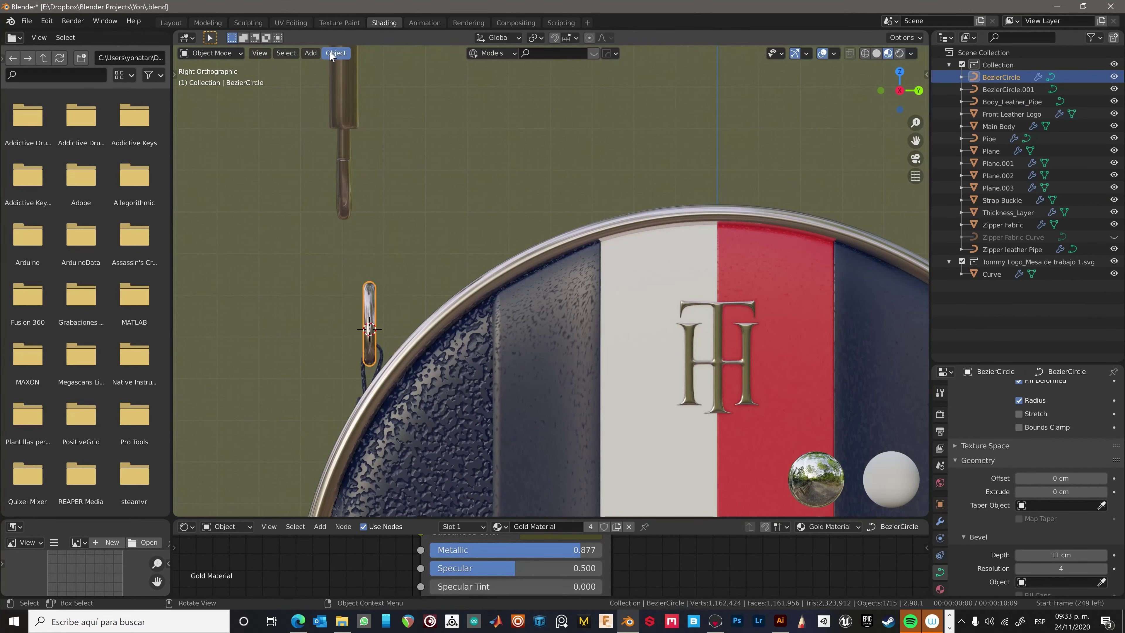
pyautogui.scroll(-3, 367, 250)
pyautogui.click(344, 239)
pyautogui.moveTo(419, 315); pyautogui.dragTo(387, 353, button='middle')
pyautogui.scroll(4, 388, 353)
# Adjust viewport view options and orbit around the strap buckle to inspect it.
pyautogui.click(269, 53)
pyautogui.moveTo(398, 266)
pyautogui.mouseDown(button='middle')
pyautogui.moveTo(340, 405)
pyautogui.moveTo(523, 341)
pyautogui.mouseUp(button='middle')
pyautogui.scroll(-3, 340, 405)
pyautogui.click(339, 406)
pyautogui.scroll(4, 523, 341)
pyautogui.scroll(-3, 456, 315)
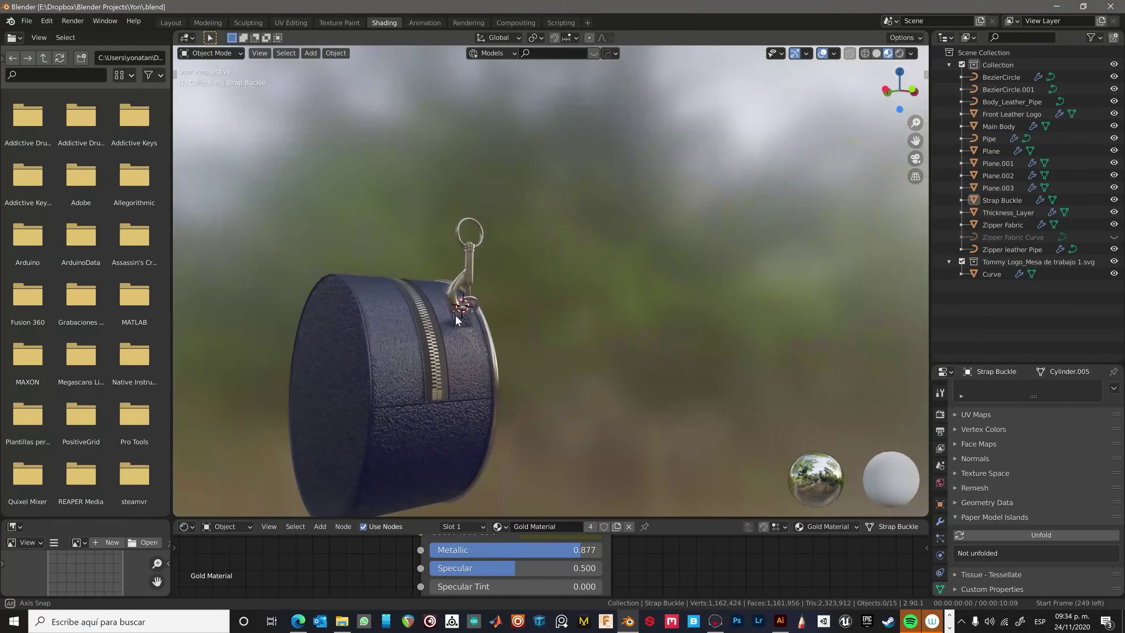
pyautogui.scroll(2, 494, 306)
pyautogui.moveTo(494, 306); pyautogui.dragTo(515, 259, button='middle')
pyautogui.scroll(-2, 472, 344)
pyautogui.scroll(3, 469, 373)
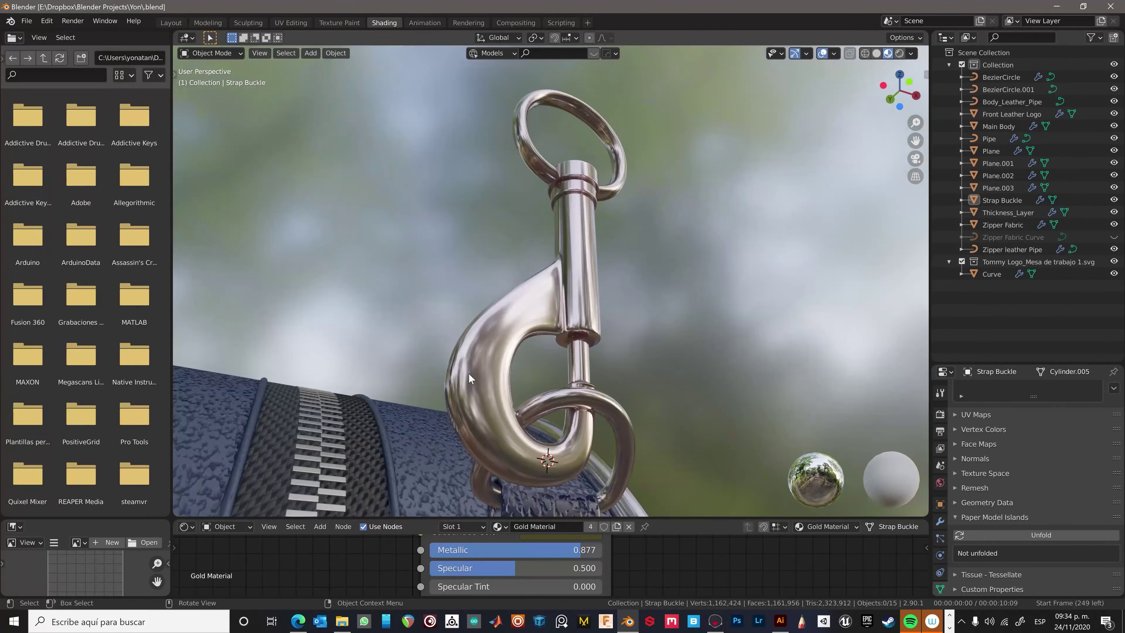
pyautogui.scroll(-3, 470, 408)
# Frame the view on the Strap Buckle and select it.
pyautogui.moveTo(471, 408); pyautogui.dragTo(390, 289, button='middle')
pyautogui.press('`')
pyautogui.click(420, 289)
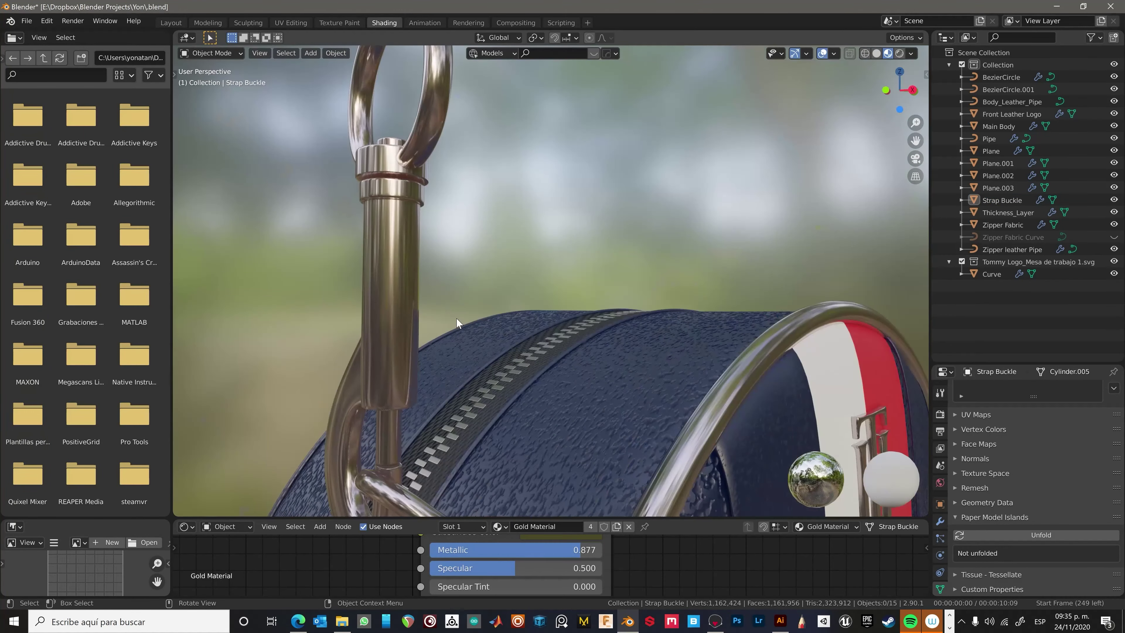
pyautogui.moveTo(456, 317)
pyautogui.mouseDown(button='middle')
pyautogui.moveTo(418, 339)
pyautogui.moveTo(885, 376)
pyautogui.mouseUp(button='middle')
pyautogui.click(418, 339)
pyautogui.scroll(-4, 419, 339)
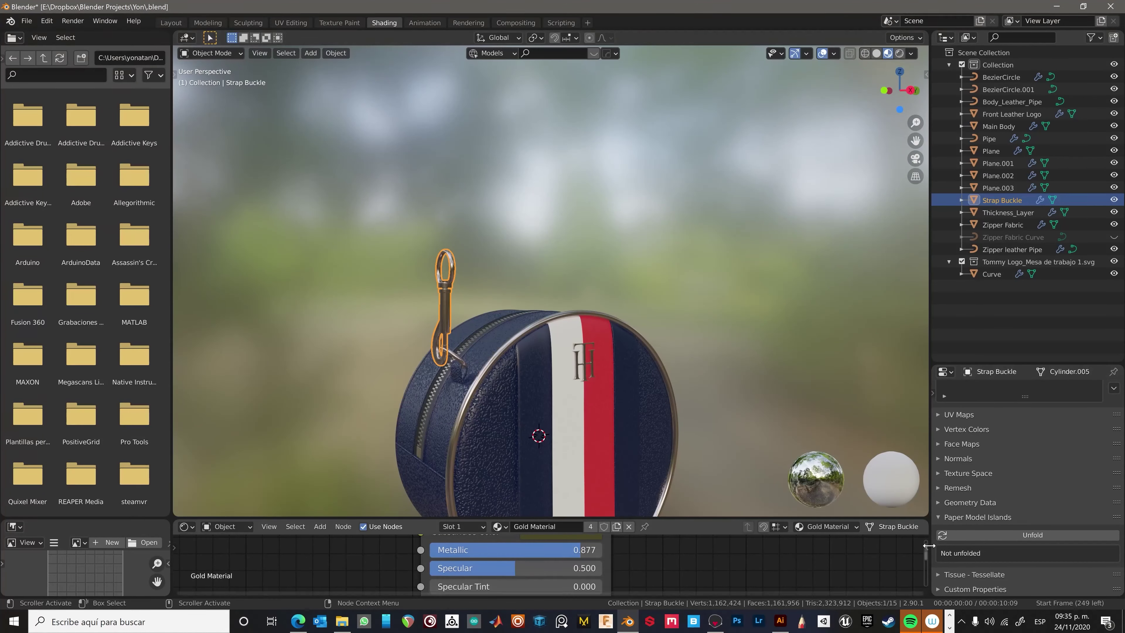
# Add a Mirror modifier to the Strap Buckle, mirroring along the Y axis.
pyautogui.click(940, 521)
pyautogui.click(987, 418)
pyautogui.click(855, 284)
pyautogui.click(1052, 552)
pyautogui.moveTo(503, 112)
pyautogui.mouseDown(button='middle')
pyautogui.moveTo(627, 416)
pyautogui.moveTo(494, 316)
pyautogui.mouseUp(button='middle')
# Create the linked duplicate Strap Buckle.001 for the opposite ring and save the file.
pyautogui.hotkey('alt', 'd')
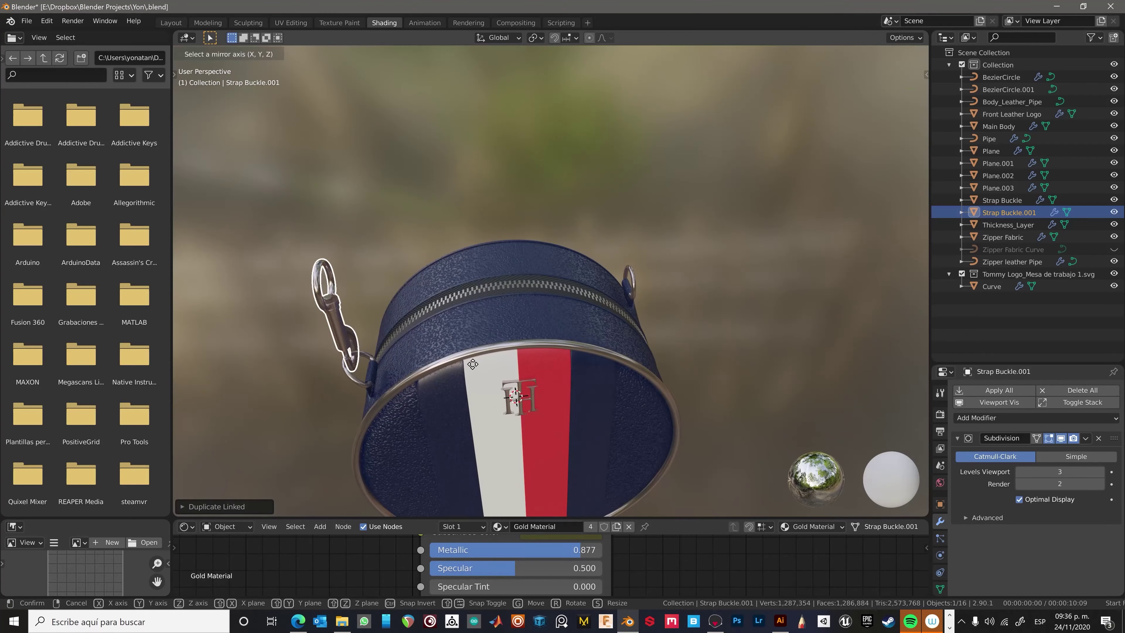
pyautogui.moveTo(475, 368); pyautogui.dragTo(501, 328, button='middle')
pyautogui.click(501, 327)
pyautogui.press('KP_3')
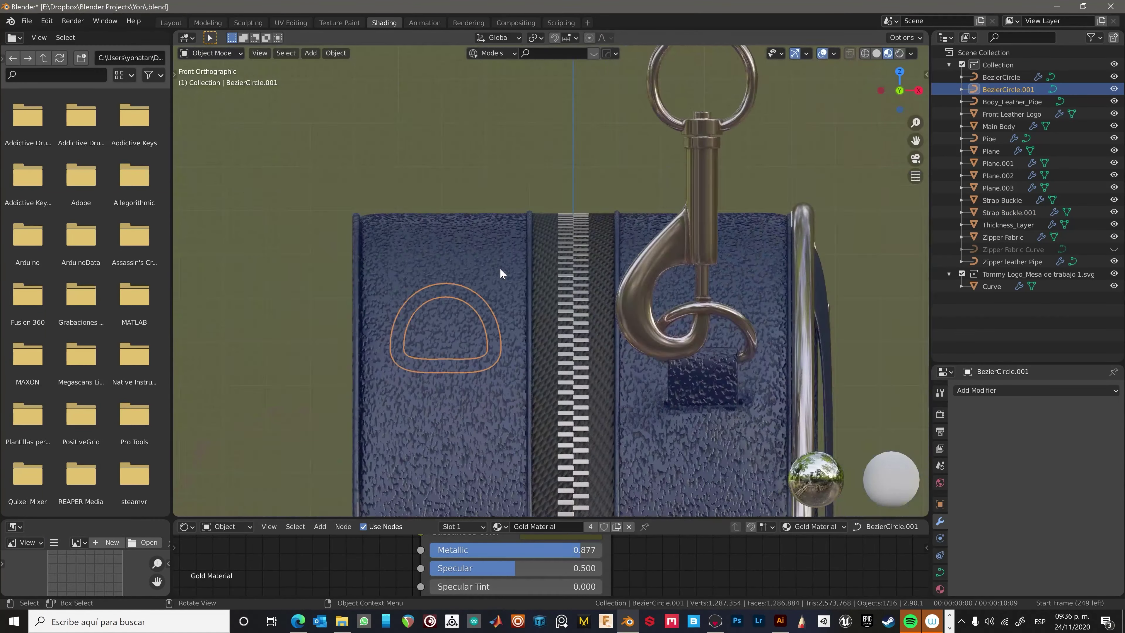
pyautogui.scroll(3, 540, 347)
pyautogui.hotkey('ctrl', 'z')
pyautogui.moveTo(625, 344)
pyautogui.mouseDown(button='middle')
pyautogui.moveTo(589, 319)
pyautogui.moveTo(645, 349)
pyautogui.mouseUp(button='middle')
pyautogui.scroll(-5, 644, 348)
pyautogui.scroll(6, 456, 315)
pyautogui.hotkey('ctrl', 's')
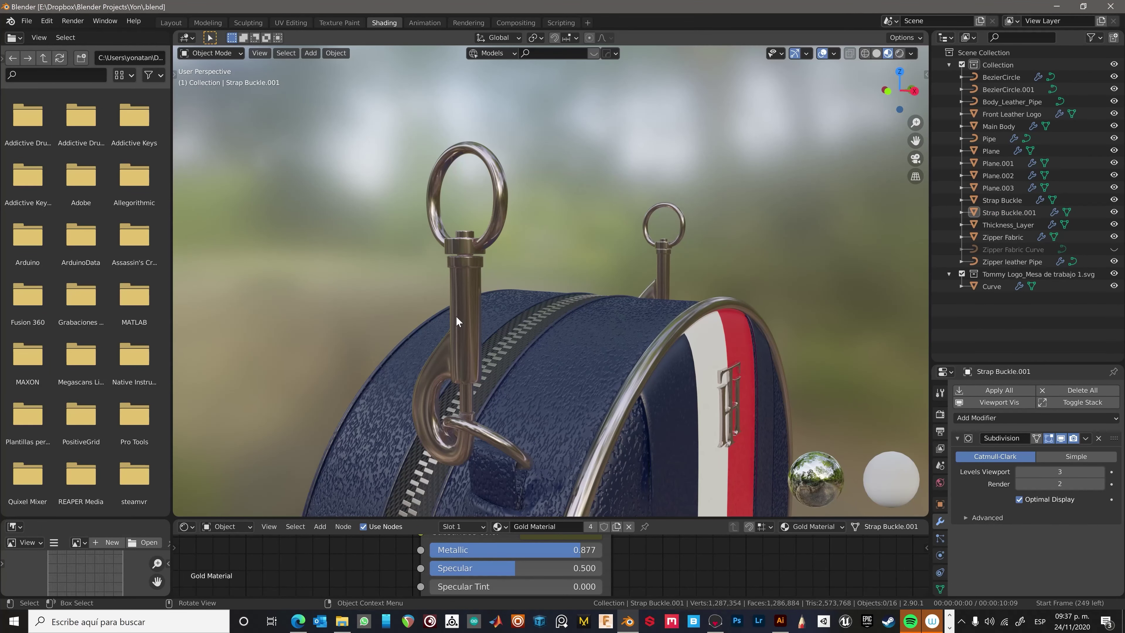
pyautogui.scroll(-5, 456, 315)
# Frame the original strap buckle and add a plane as the backdrop floor.
pyautogui.click(528, 330)
pyautogui.press('KP_Decimal')
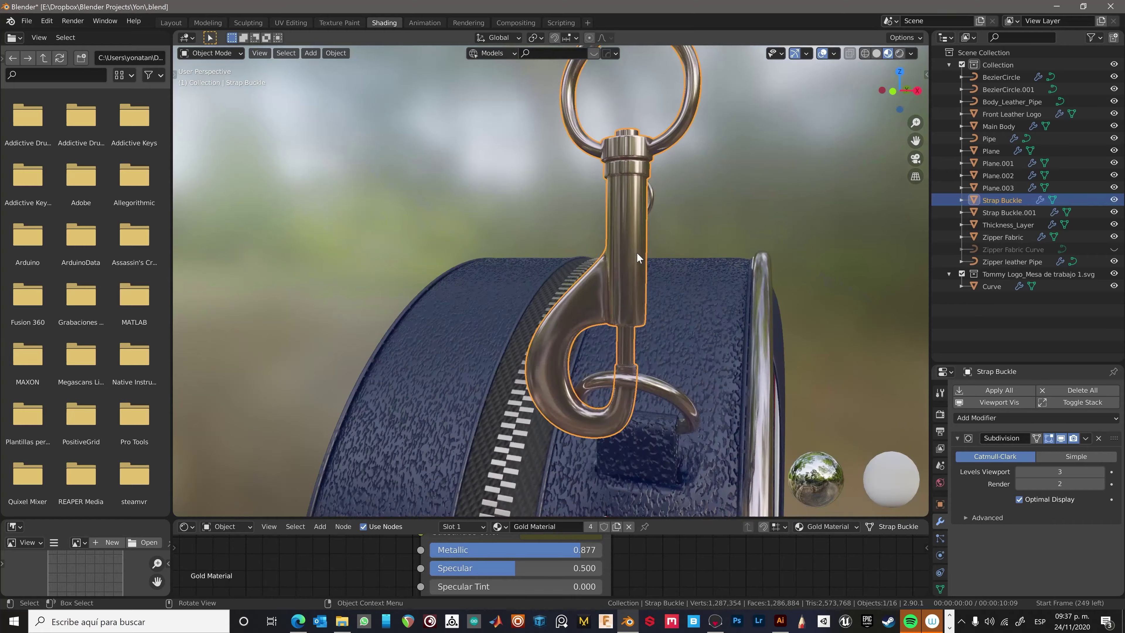
pyautogui.moveTo(609, 278); pyautogui.dragTo(622, 364, button='middle')
pyautogui.hotkey('shift', 'a')
pyautogui.click(753, 46)
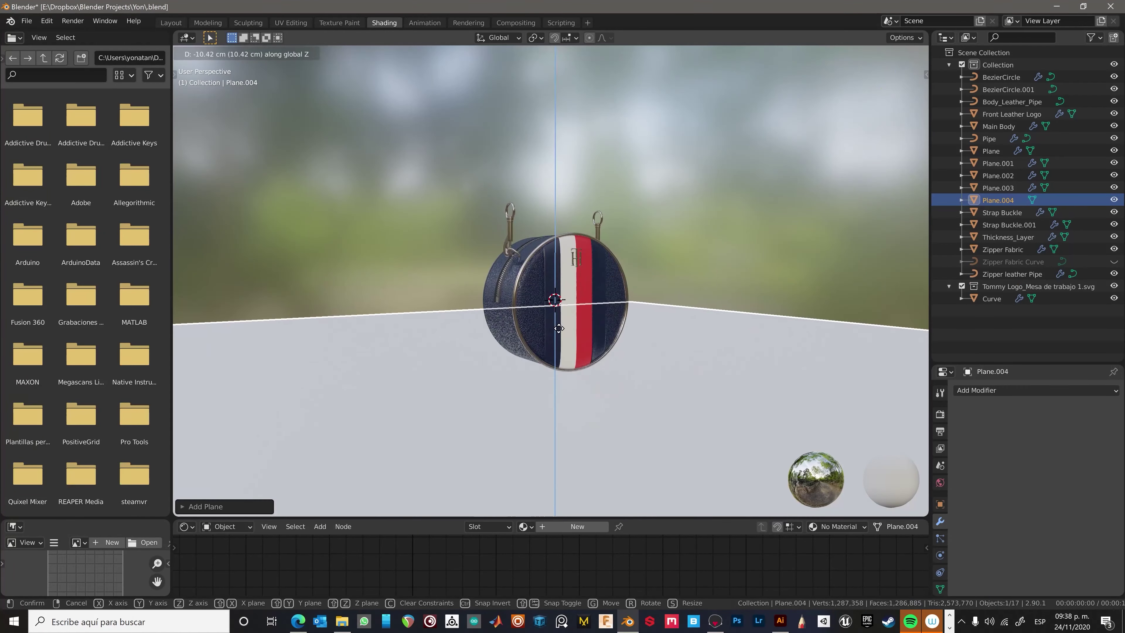
pyautogui.scroll(3, 576, 310)
# Bevel the backdrop plane's edges into curved corners.
pyautogui.press('Tab')
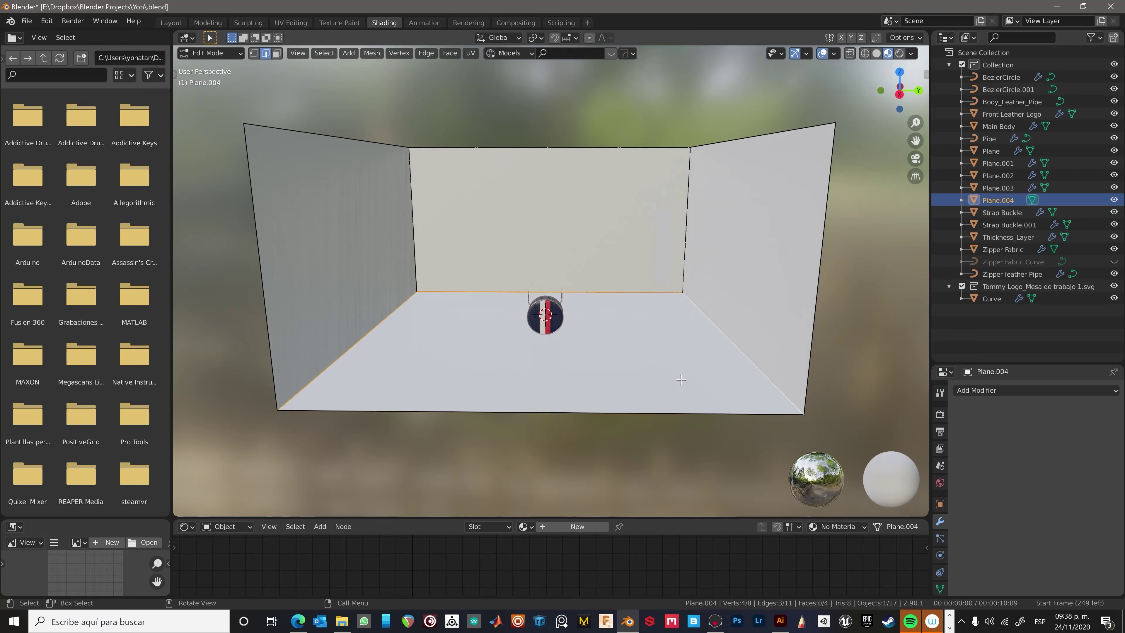
pyautogui.hotkey('ctrl', 'b')
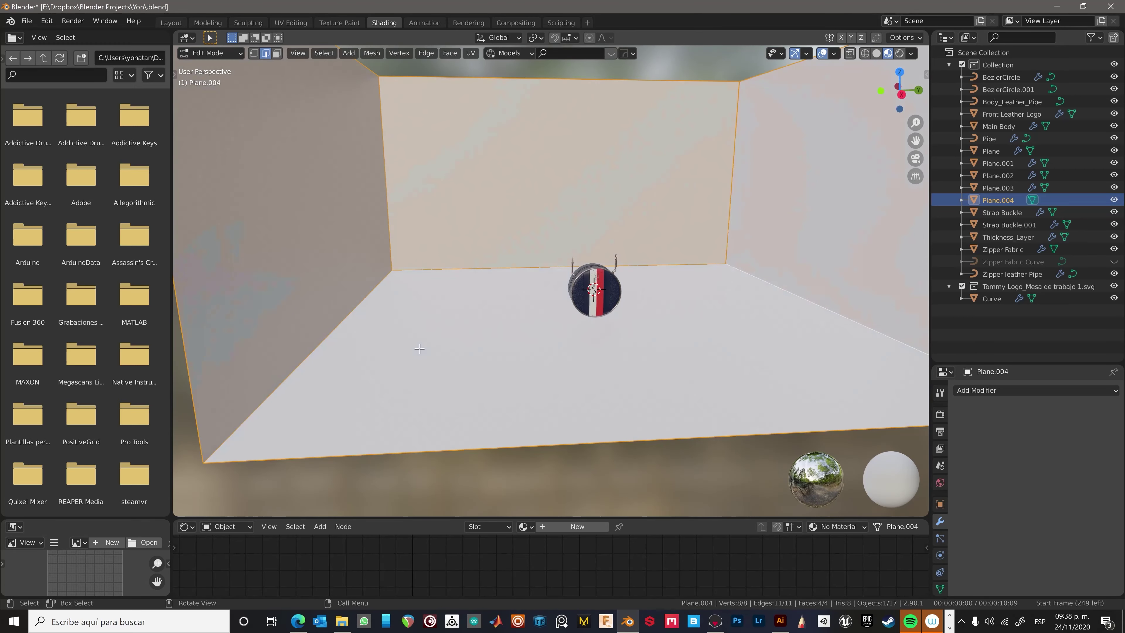
pyautogui.click(594, 312)
pyautogui.press('Tab')
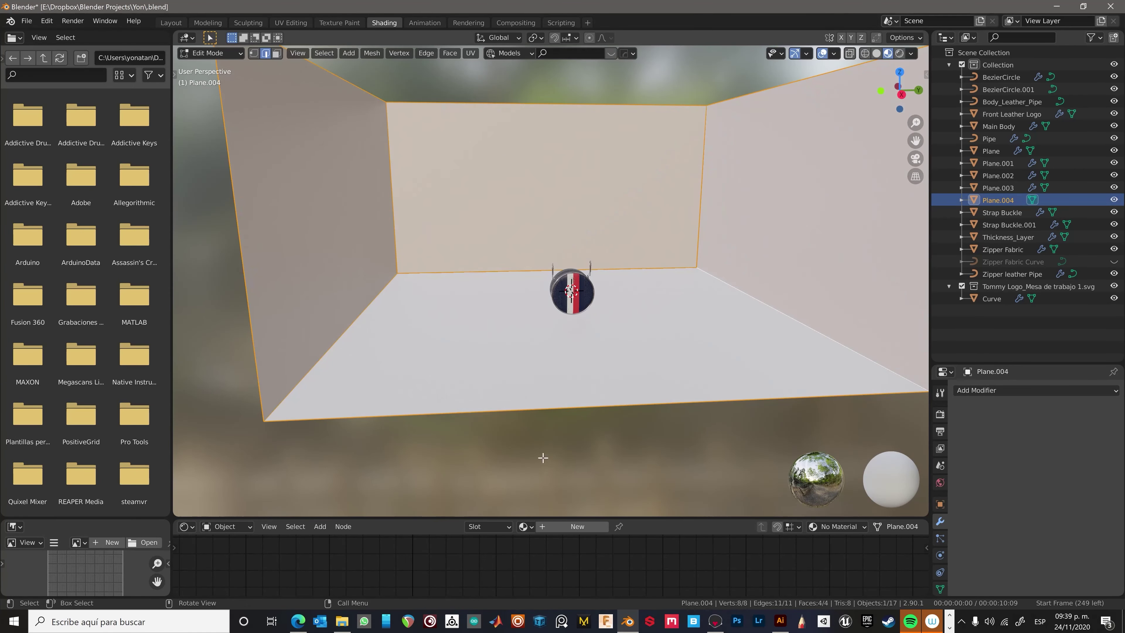
pyautogui.press('Tab')
pyautogui.hotkey('ctrl', 'b')
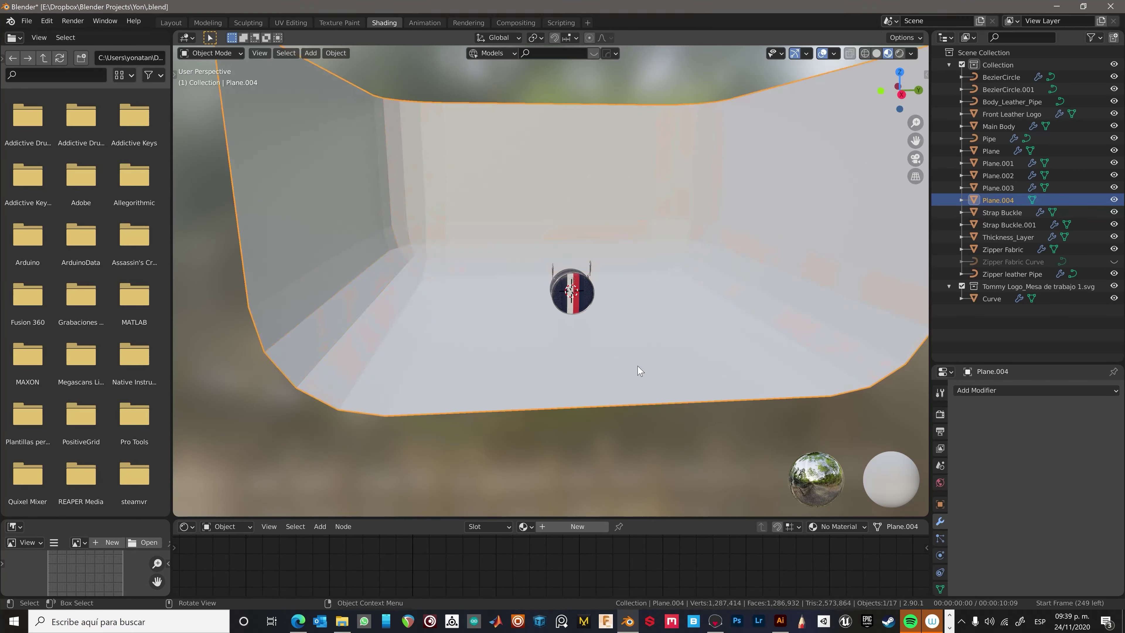
pyautogui.scroll(8, 638, 371)
# Lower the backdrop vertically along Z beneath the bag.
pyautogui.click(940, 413)
pyautogui.press('g')
pyautogui.press('z')
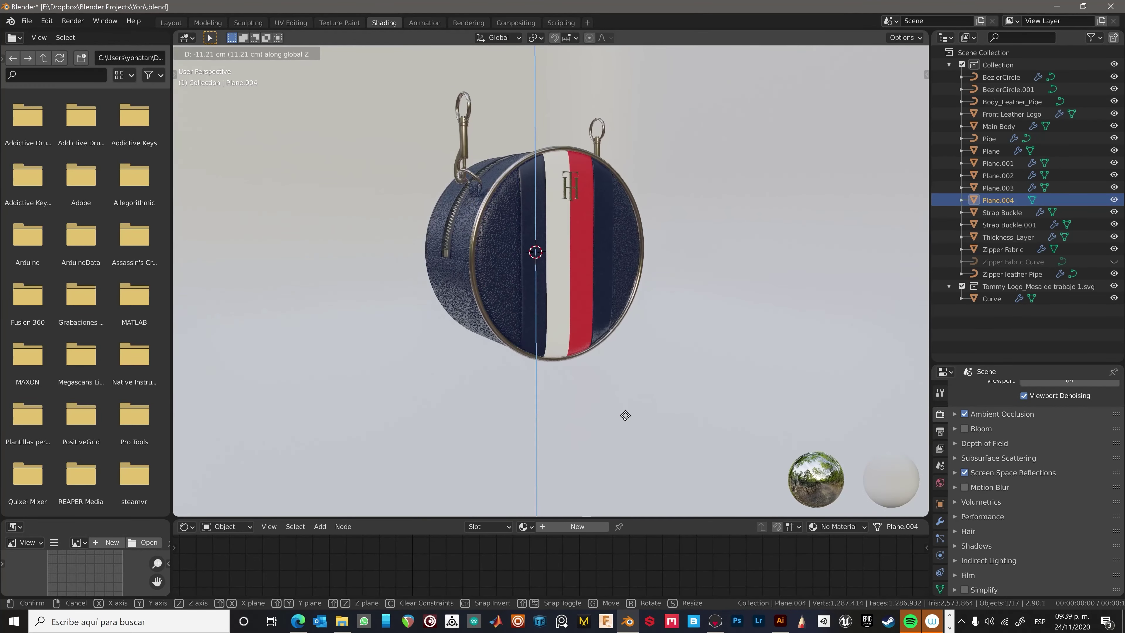
pyautogui.click(625, 415)
# Give the backdrop a new material named Background.
pyautogui.moveTo(625, 518); pyautogui.dragTo(625, 367)
pyautogui.click(577, 375)
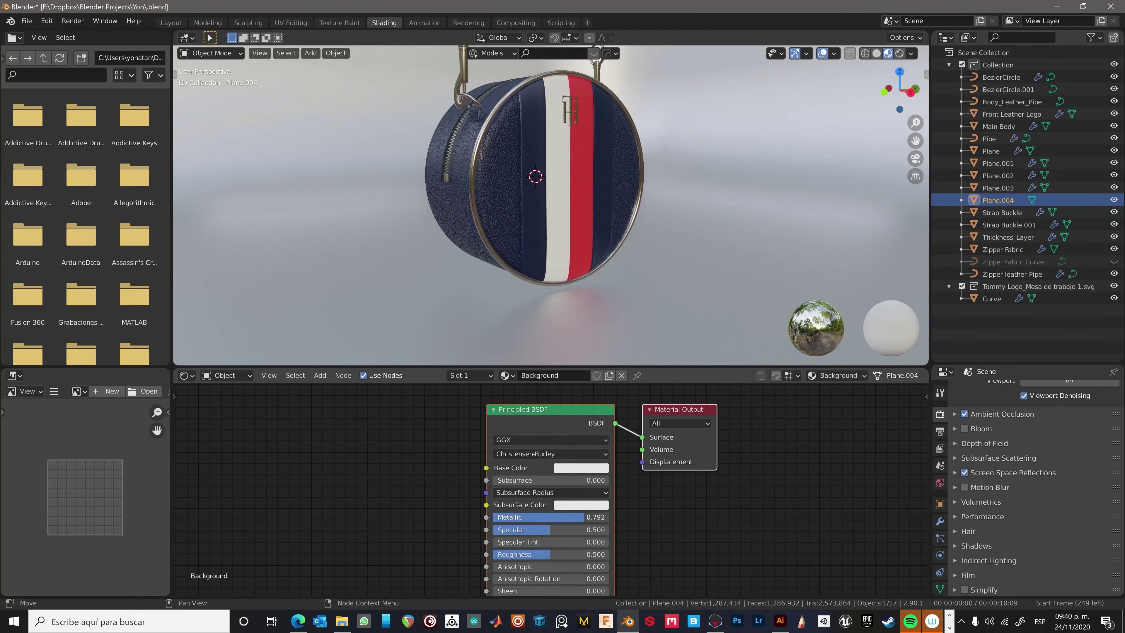
pyautogui.moveTo(678, 314); pyautogui.dragTo(672, 301, button='middle')
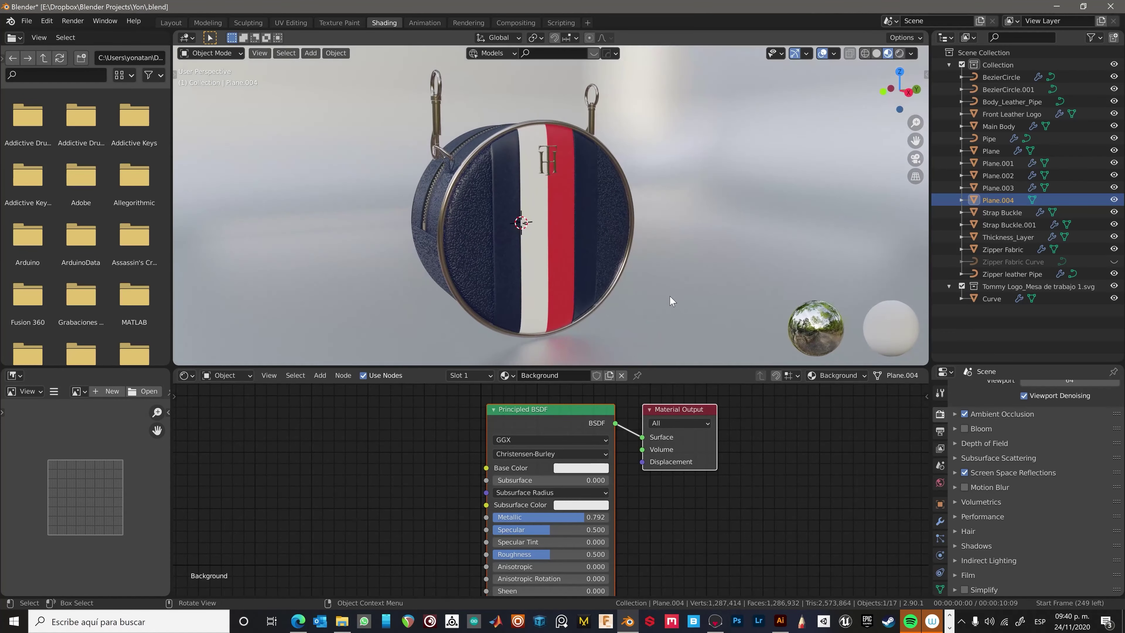
pyautogui.click(1042, 200)
pyautogui.write('Background')
pyautogui.press('Return')
pyautogui.moveTo(514, 239); pyautogui.dragTo(527, 256, button='middle')
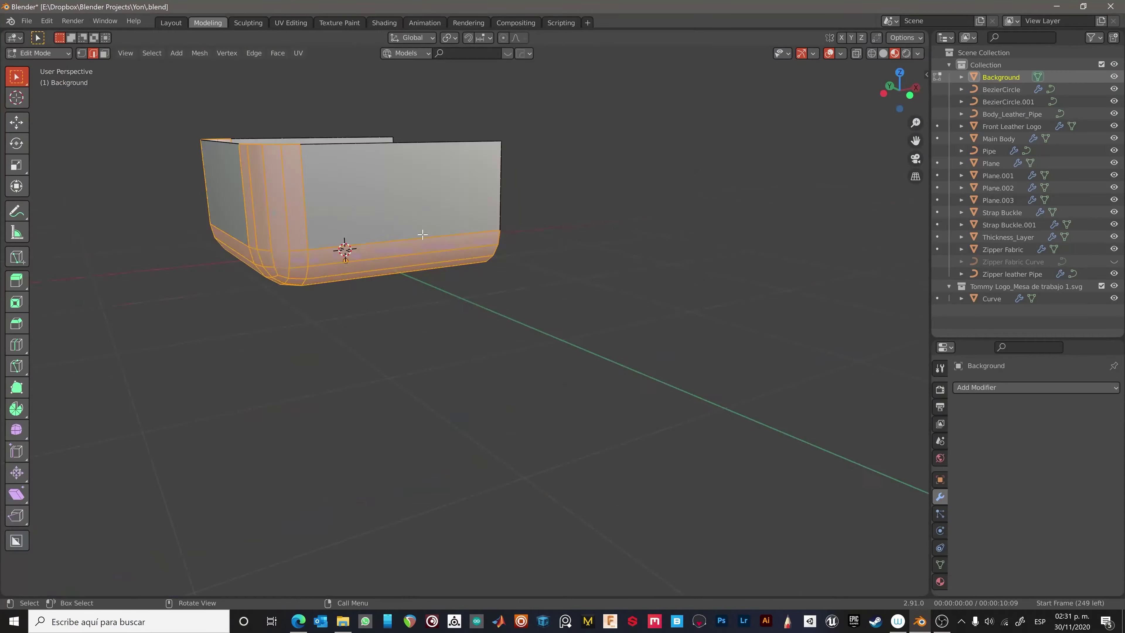
# From the top view, add a plane, move it along Y and shrink it.
pyautogui.moveTo(372, 283); pyautogui.dragTo(413, 261, button='middle')
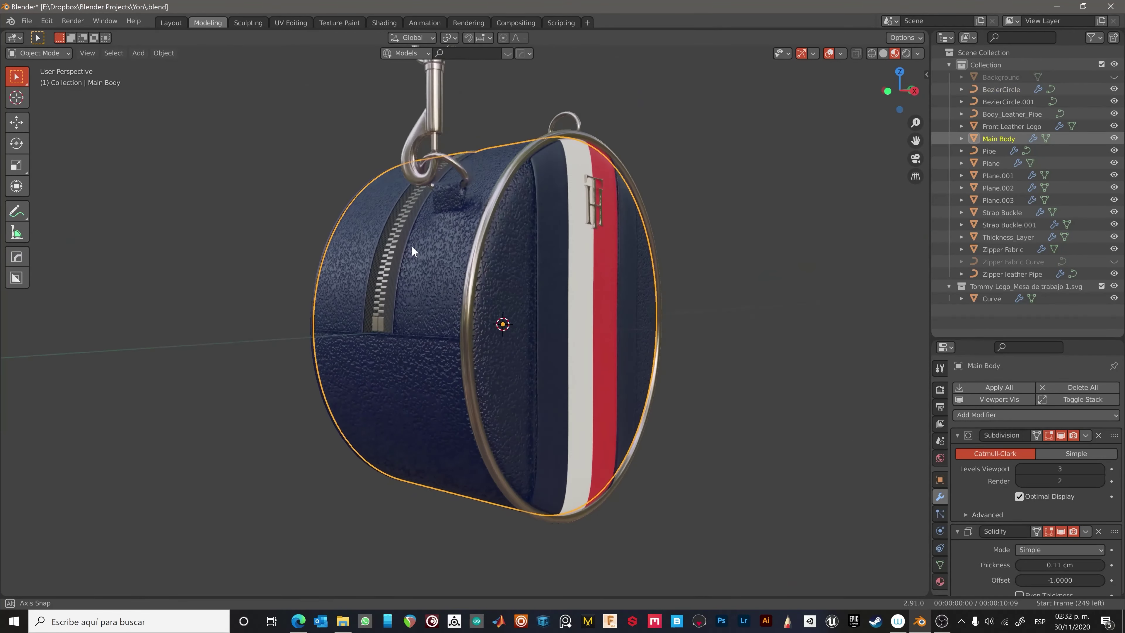
pyautogui.press('KP_7')
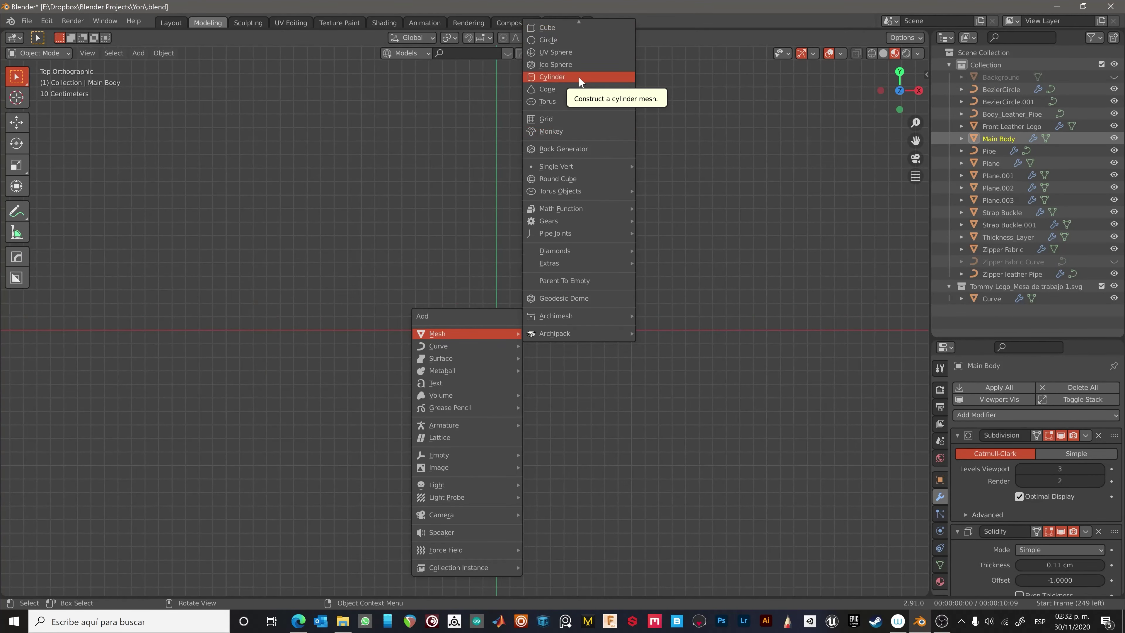
pyautogui.click(578, 77)
pyautogui.press('g')
pyautogui.press('y')
pyautogui.press('s')
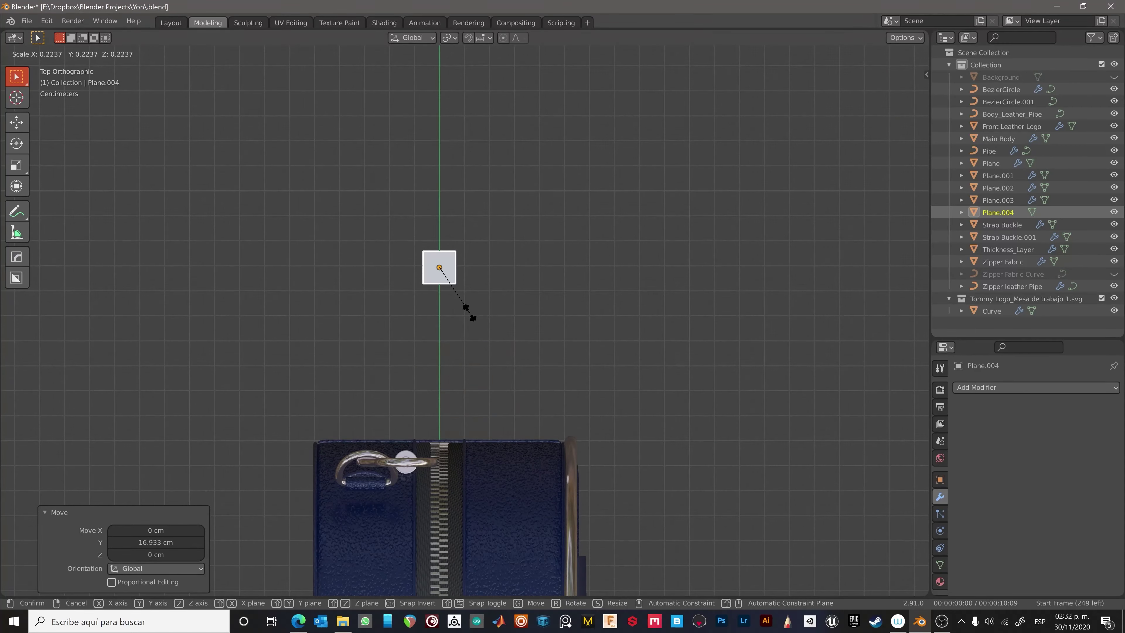
pyautogui.click(497, 332)
# Apply the plane's scale and frame it in the view.
pyautogui.scroll(-3, 486, 348)
pyautogui.hotkey('ctrl', 'a')
pyautogui.click(469, 349)
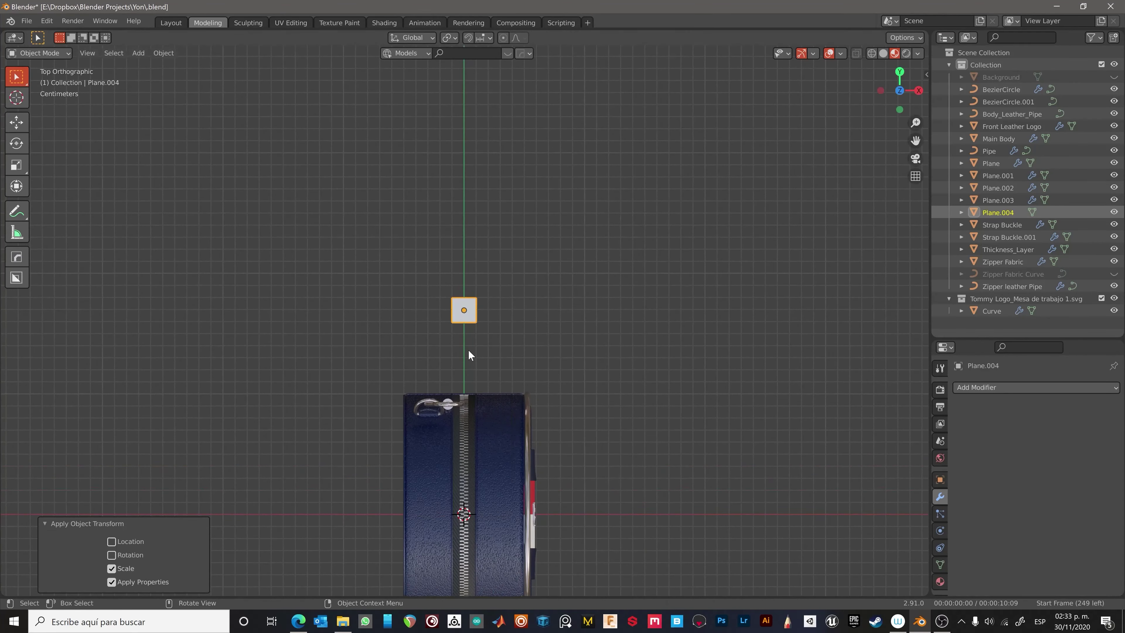
pyautogui.press('Tab')
pyautogui.press('KP_Decimal')
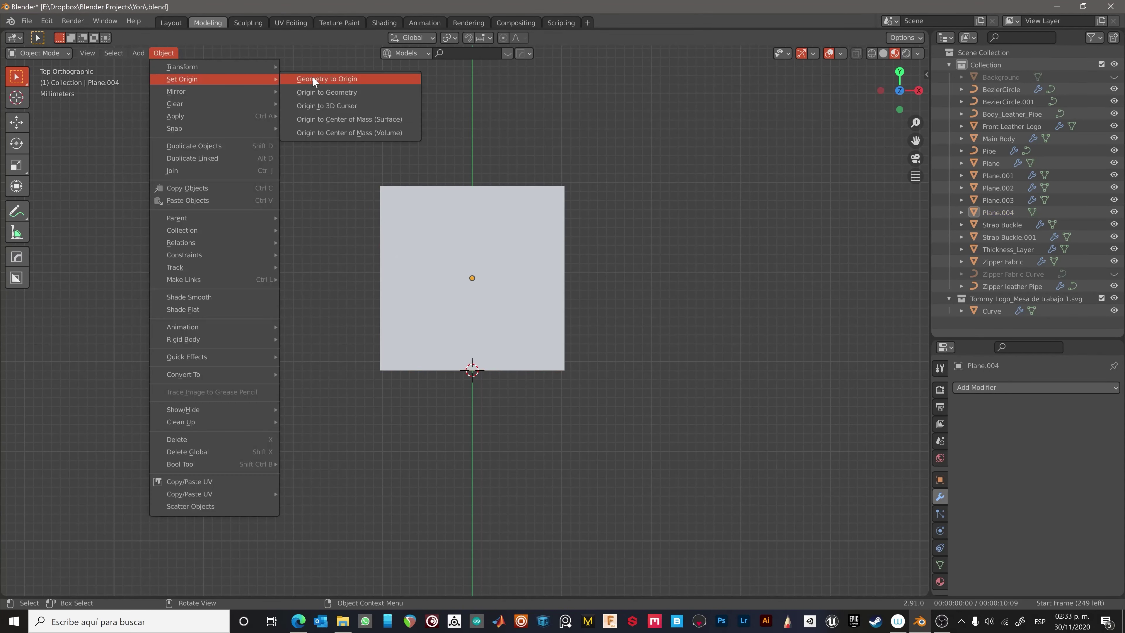
# Add loop cuts across the strip and shape it into a tapered strap beside the bag.
pyautogui.press('Tab')
pyautogui.scroll(-10, 497, 284)
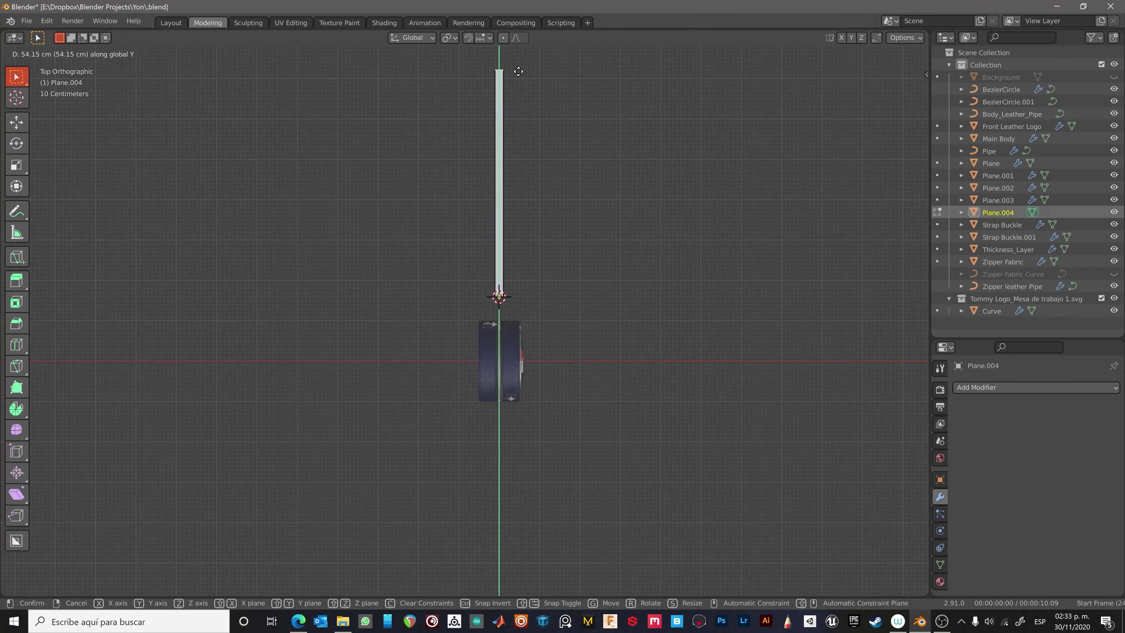
pyautogui.scroll(3, 508, 290)
pyautogui.scroll(11, 479, 372)
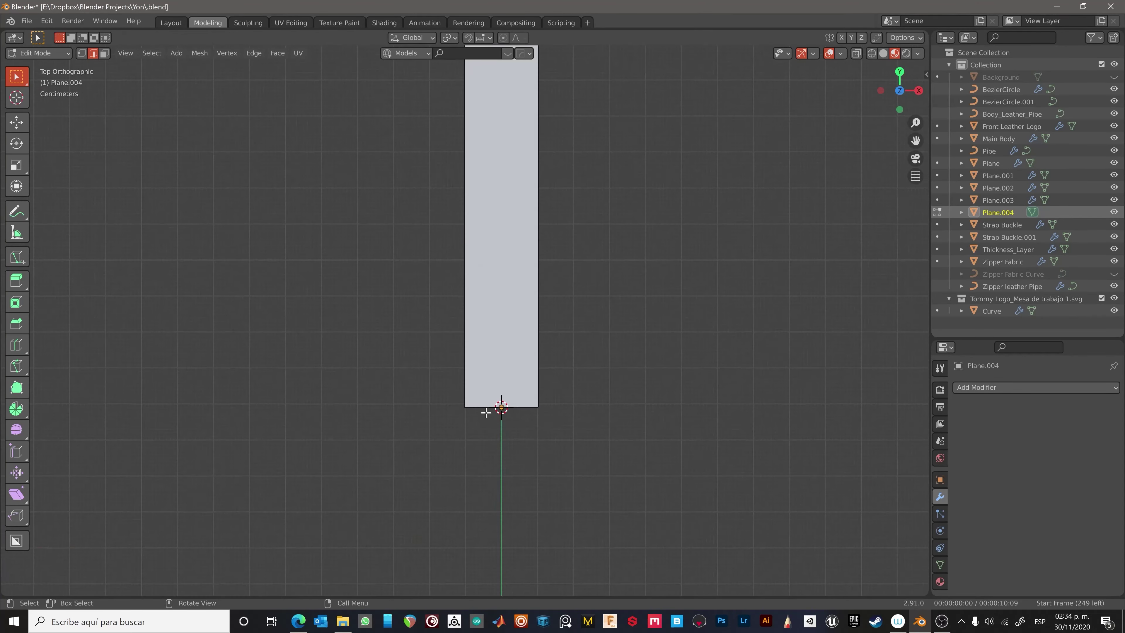
pyautogui.scroll(-9, 505, 275)
pyautogui.click(517, 207)
pyautogui.scroll(10, 578, 408)
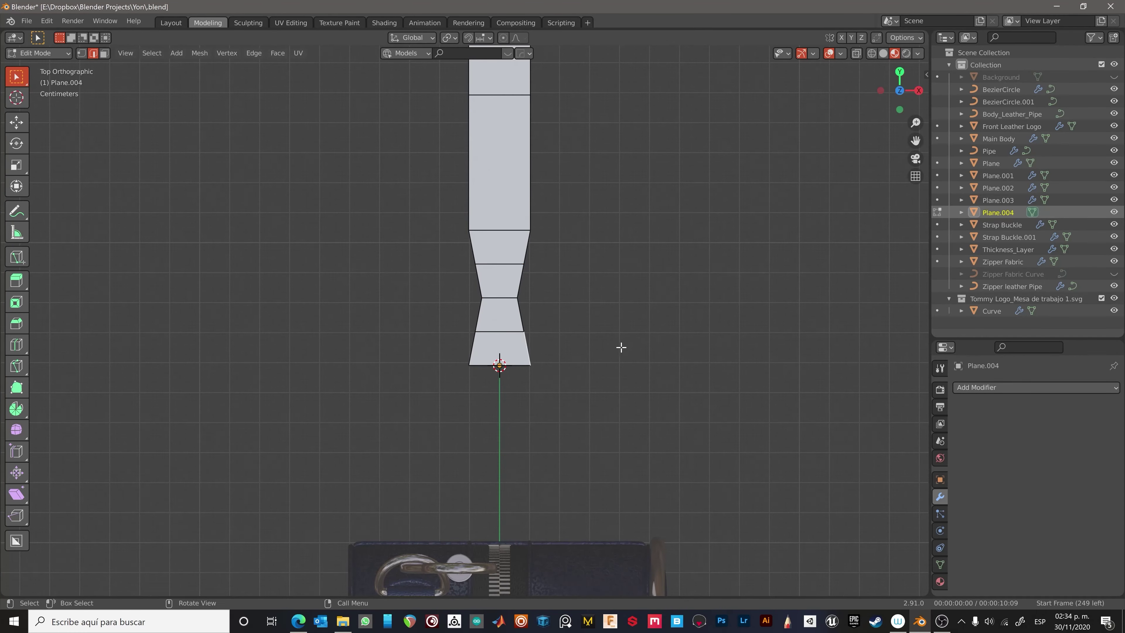
pyautogui.scroll(-9, 621, 347)
pyautogui.press('Escape')
pyautogui.scroll(5, 613, 266)
pyautogui.press('Tab')
pyautogui.moveTo(657, 151)
pyautogui.mouseDown(button='middle')
pyautogui.moveTo(596, 241)
pyautogui.moveTo(580, 340)
pyautogui.mouseUp(button='middle')
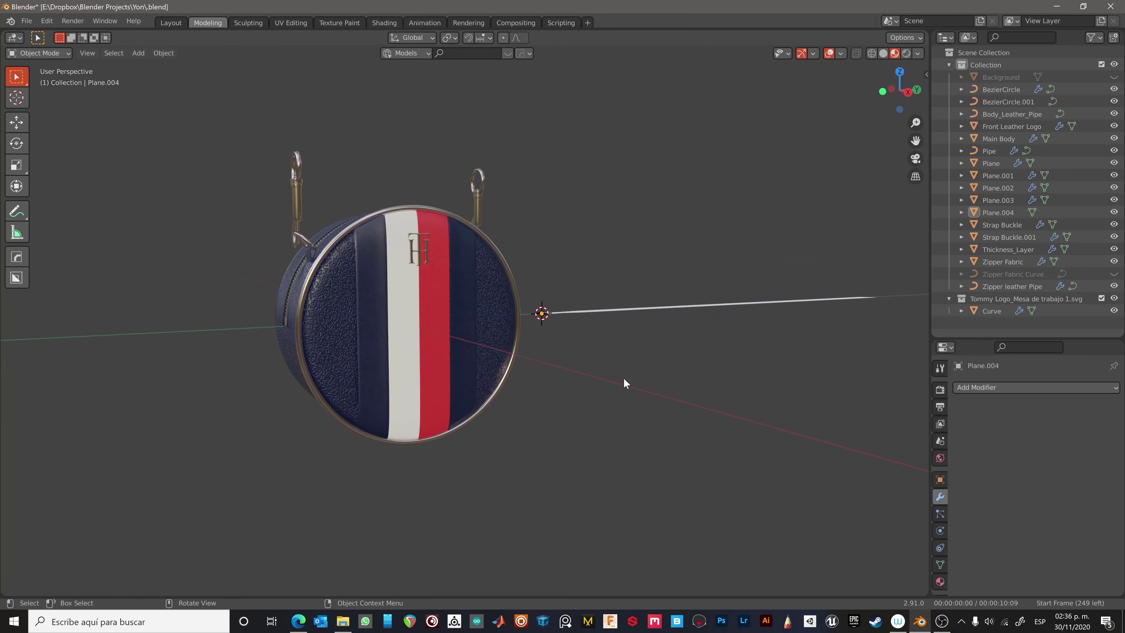
# Orbit around the bag's side and zipper and start rotating the left strap buckle.
pyautogui.moveTo(626, 382); pyautogui.dragTo(514, 376, button='middle')
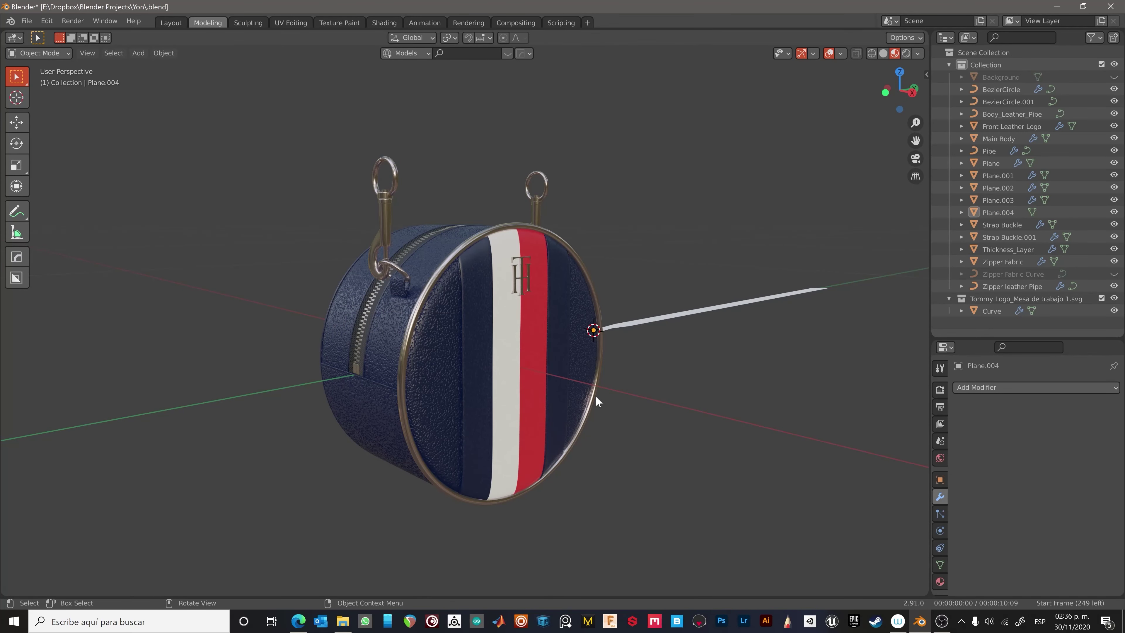
pyautogui.scroll(-2, 596, 397)
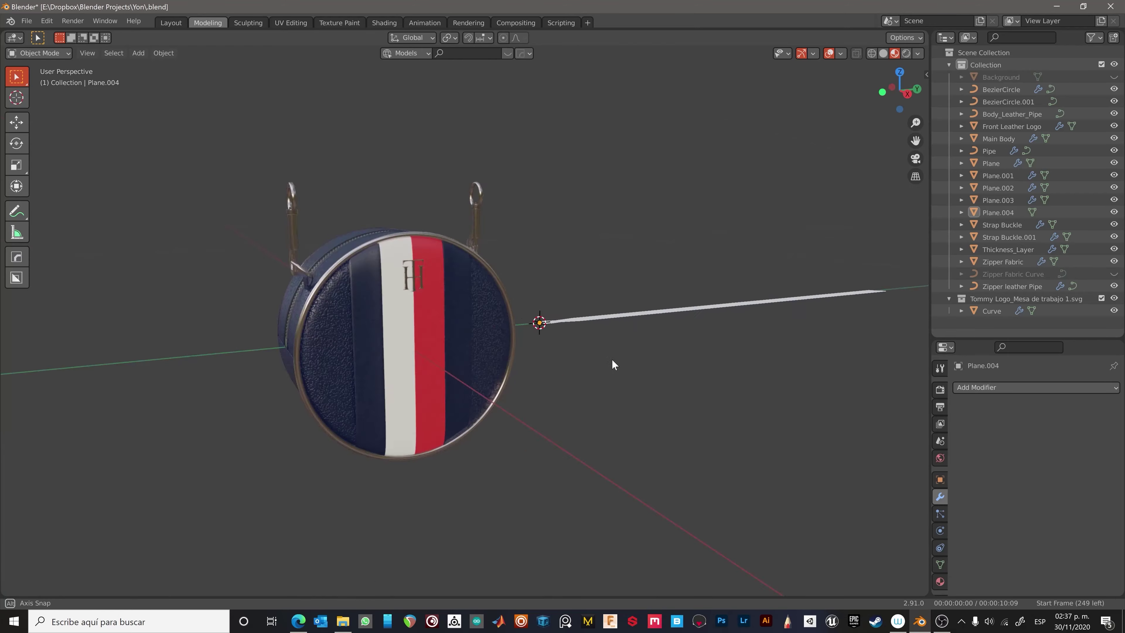
pyautogui.moveTo(610, 364); pyautogui.dragTo(592, 382, button='middle')
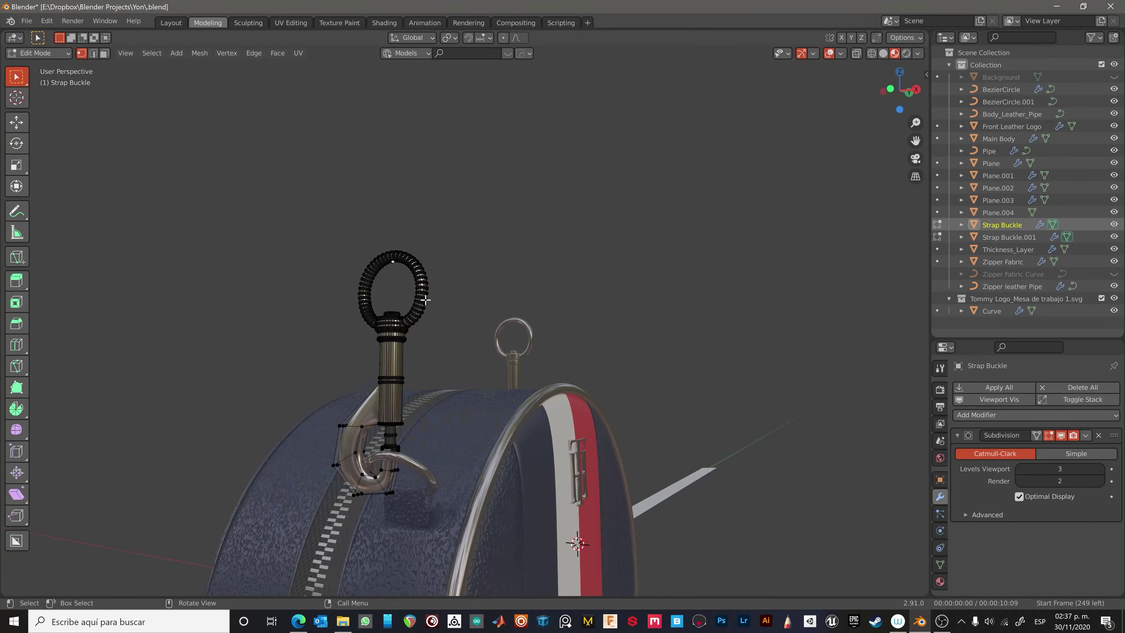
pyautogui.hotkey('shift', 's')
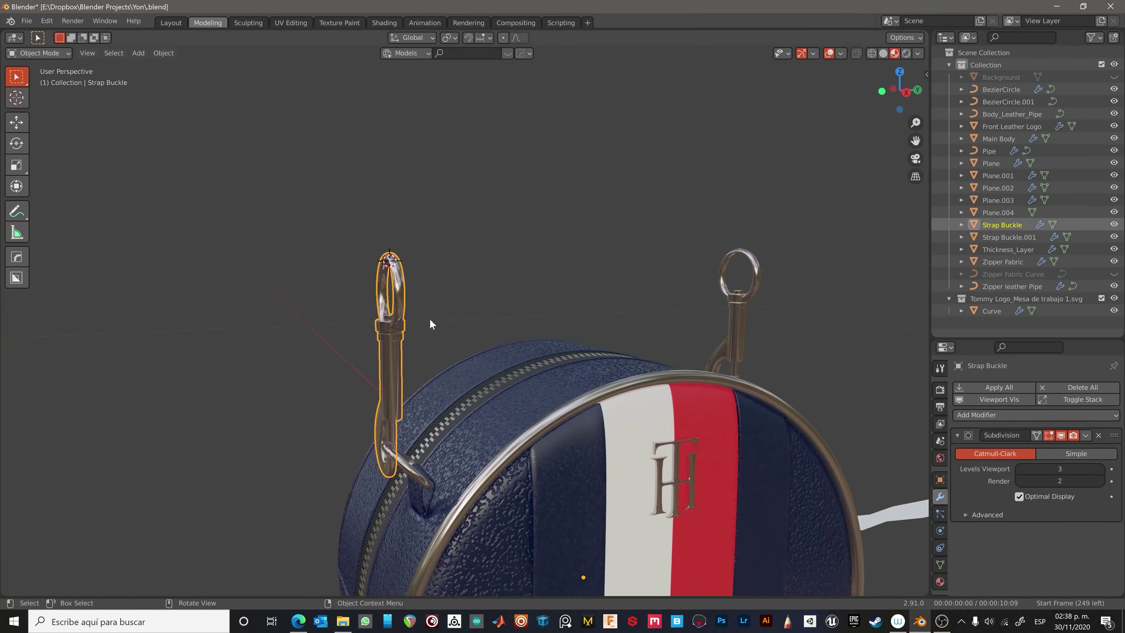
pyautogui.moveTo(441, 331)
pyautogui.mouseDown(button='middle')
pyautogui.moveTo(595, 365)
pyautogui.moveTo(574, 436)
pyautogui.mouseUp(button='middle')
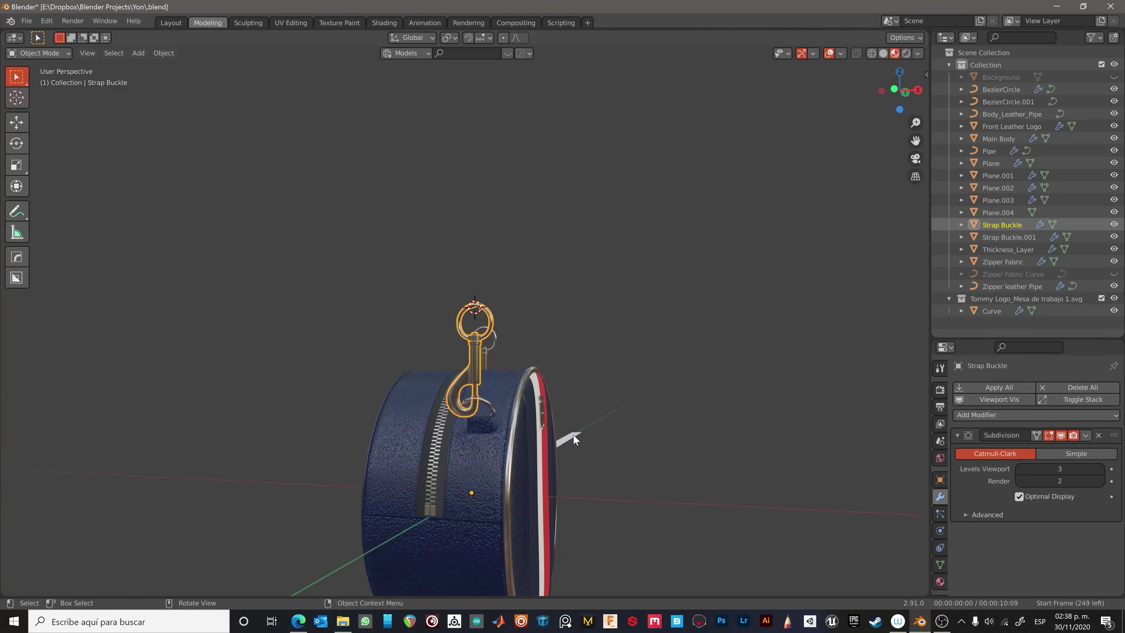
pyautogui.scroll(2, 483, 372)
pyautogui.press('r')
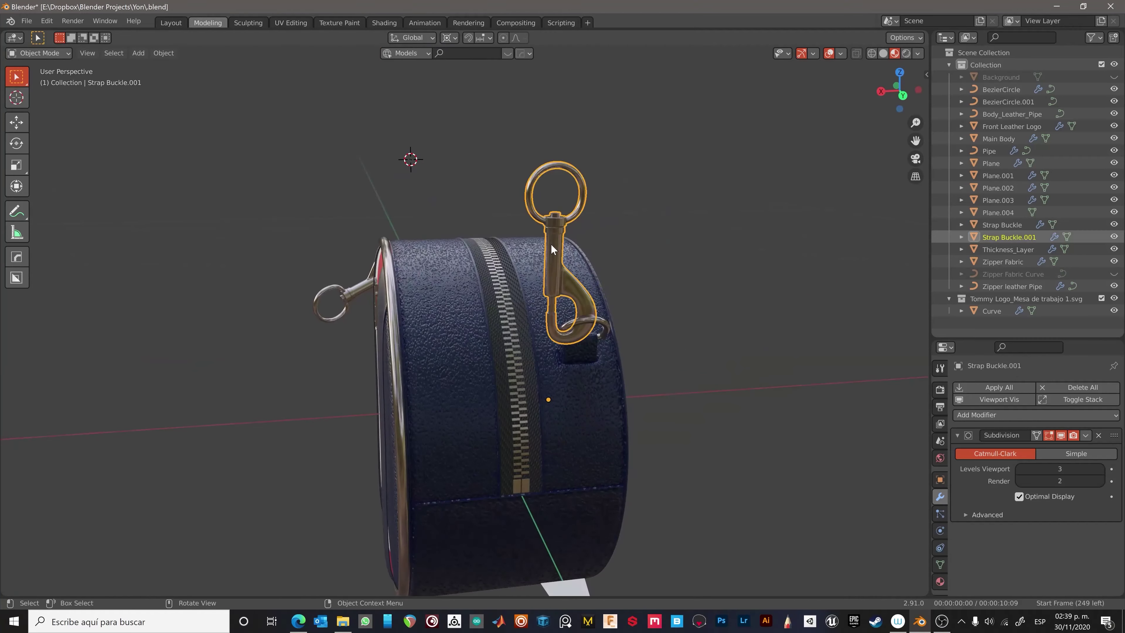
# Check the second buckle's mesh and move Strap Buckle.001 to a new position.
pyautogui.moveTo(695, 293); pyautogui.dragTo(158, 66, button='middle')
pyautogui.press('Tab')
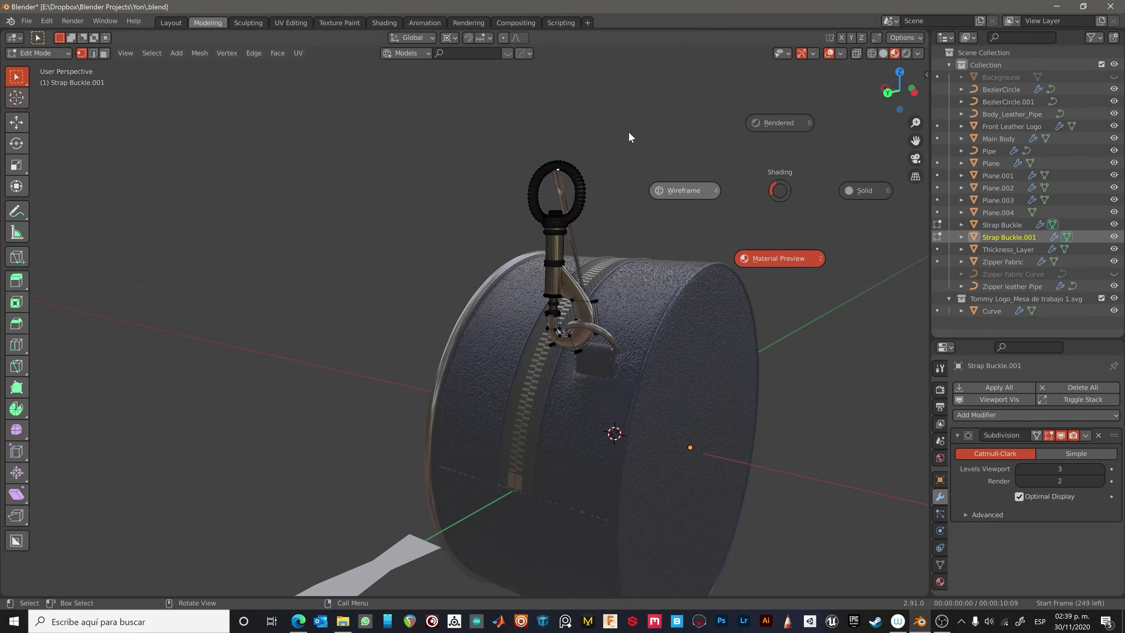
pyautogui.moveTo(631, 137)
pyautogui.mouseDown(button='middle')
pyautogui.moveTo(725, 288)
pyautogui.moveTo(733, 411)
pyautogui.moveTo(566, 297)
pyautogui.mouseUp(button='middle')
pyautogui.press('Tab')
pyautogui.press('g')
pyautogui.click(733, 411)
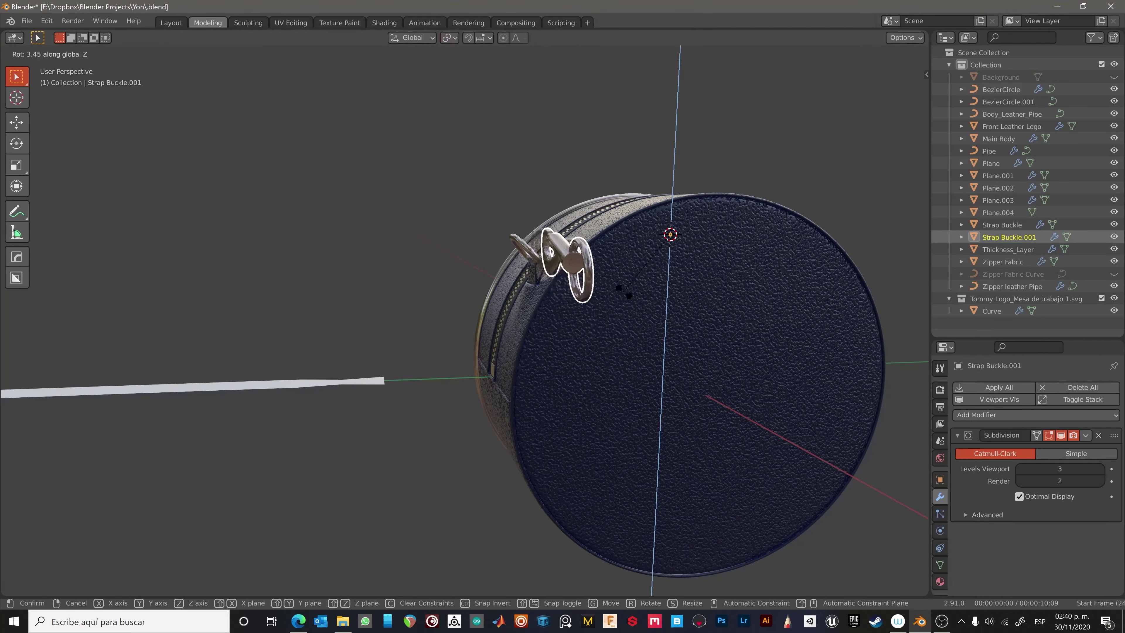
# Try Z-constrained and free rotations of the second buckle, then cancel and undo them.
pyautogui.rightClick(624, 291)
pyautogui.moveTo(641, 297)
pyautogui.mouseDown(button='middle')
pyautogui.moveTo(718, 185)
pyautogui.moveTo(603, 483)
pyautogui.moveTo(628, 335)
pyautogui.mouseUp(button='middle')
pyautogui.press('r')
pyautogui.press('z')
pyautogui.rightClick(597, 477)
pyautogui.press('r')
pyautogui.rightClick(699, 342)
pyautogui.moveTo(699, 342)
pyautogui.mouseDown(button='middle')
pyautogui.moveTo(507, 443)
pyautogui.moveTo(615, 350)
pyautogui.mouseUp(button='middle')
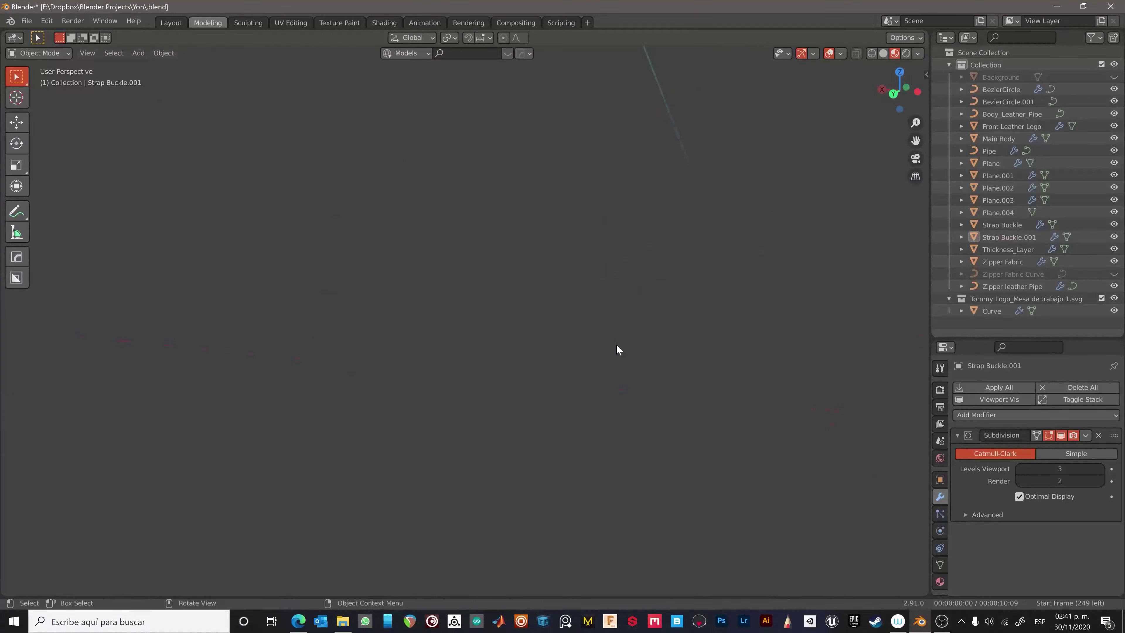
pyautogui.scroll(3, 615, 350)
pyautogui.scroll(-4, 451, 434)
pyautogui.hotkey('ctrl', 'z')
# Rotate the buckle to an angle and move it onto the bag's upper rim.
pyautogui.scroll(5, 451, 433)
pyautogui.scroll(-5, 277, 417)
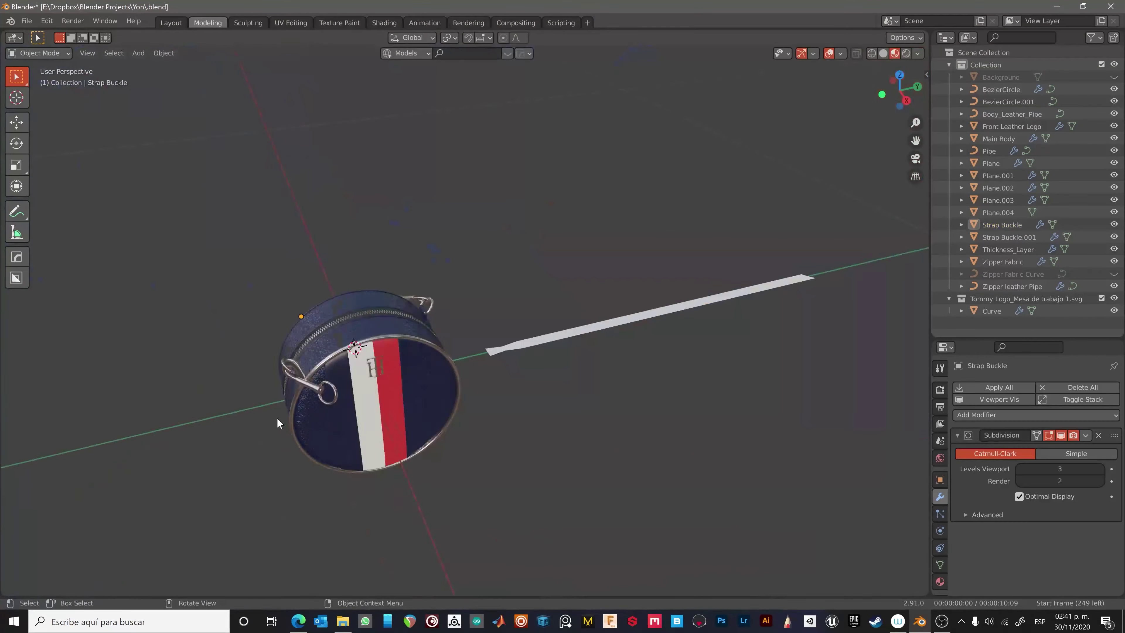
pyautogui.scroll(5, 464, 377)
pyautogui.press('r')
pyautogui.click(531, 421)
pyautogui.press('g')
pyautogui.click(591, 457)
pyautogui.scroll(3, 517, 361)
pyautogui.scroll(3, 517, 362)
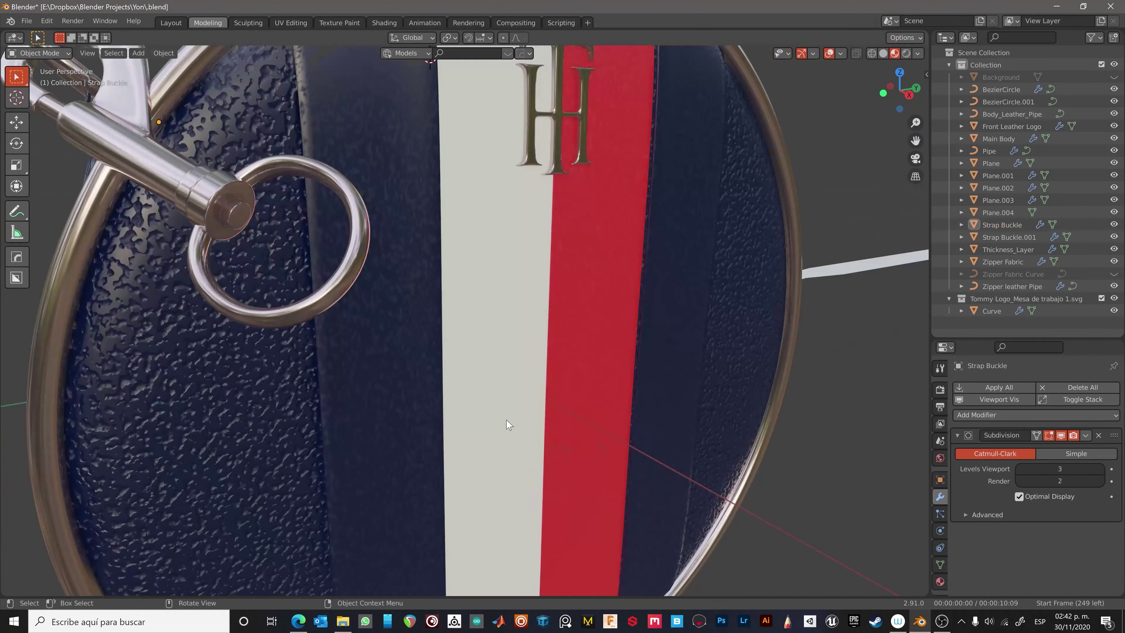
# Select the buckle's whole linked ring in Edit Mode, then view the bag face-on.
pyautogui.press('Tab')
pyautogui.press('l')
pyautogui.scroll(2, 429, 338)
pyautogui.press('Tab')
pyautogui.scroll(-5, 428, 343)
pyautogui.moveTo(428, 342); pyautogui.dragTo(459, 482, button='middle')
pyautogui.scroll(1, 406, 466)
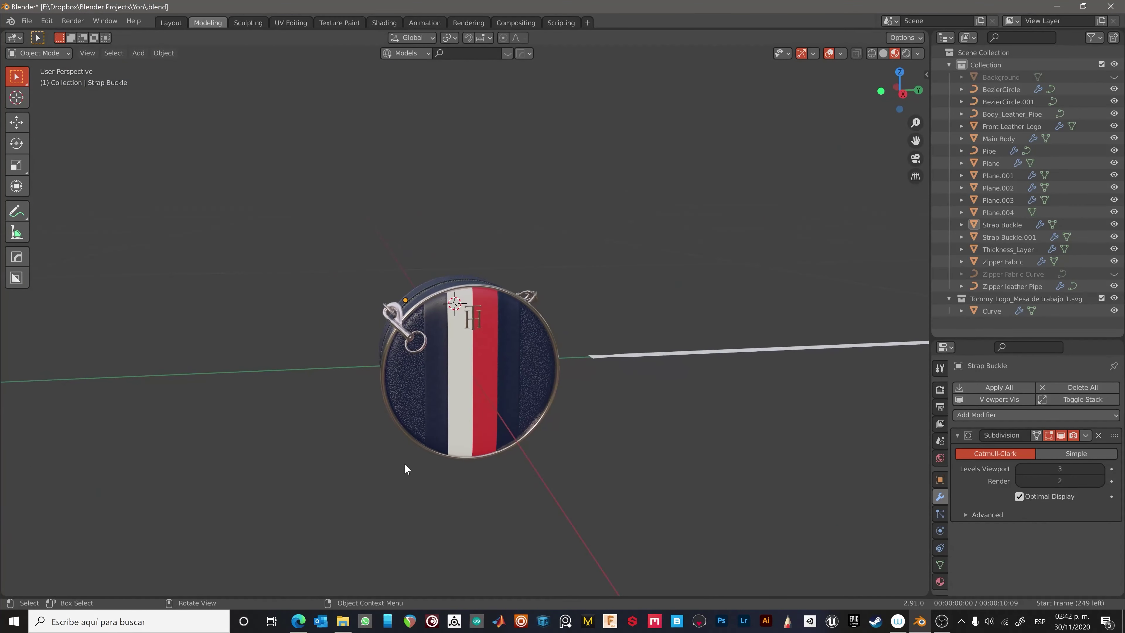
# Inspect the placed buckle, ending in the right side view (numpad 3).
pyautogui.moveTo(542, 416); pyautogui.dragTo(424, 344, button='middle')
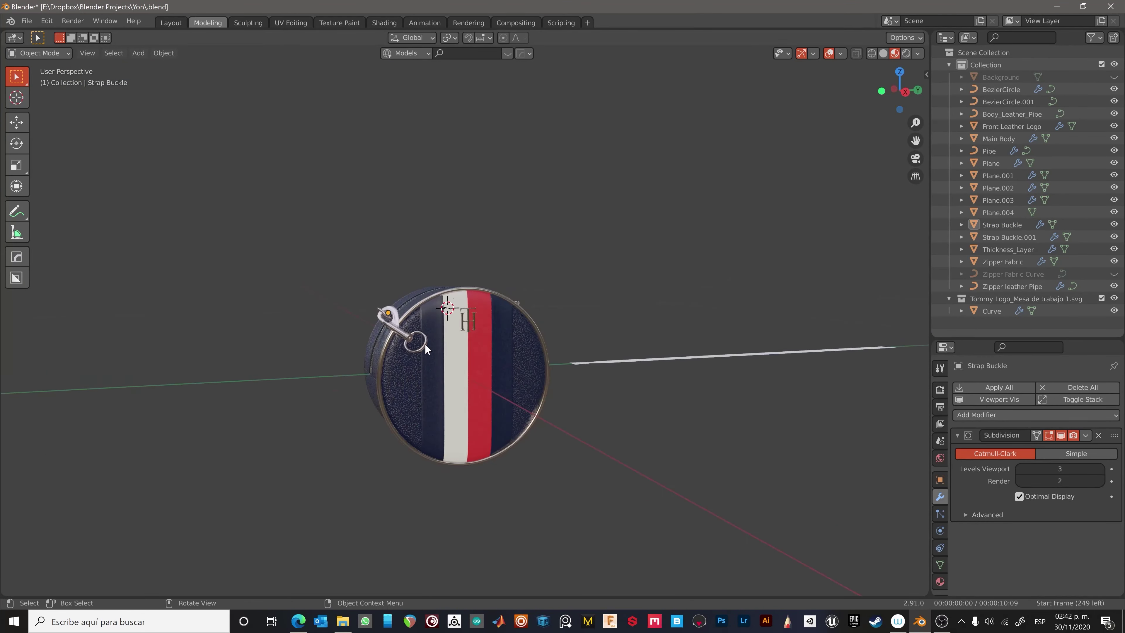
pyautogui.scroll(5, 425, 344)
pyautogui.press('Tab')
pyautogui.hotkey('shift', 'a')
pyautogui.press('Escape')
pyautogui.press('Tab')
pyautogui.press('KP_3')
# Add a Nurbs Path at the buckle and check it from front, top and right views.
pyautogui.hotkey('shift', 'a')
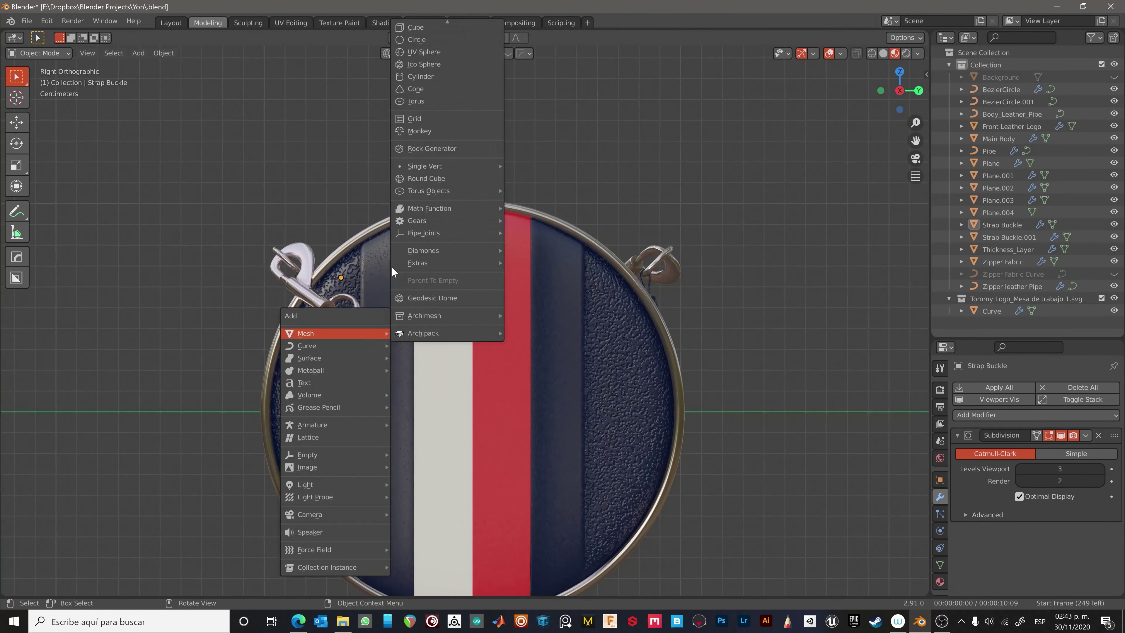
pyautogui.click(391, 266)
pyautogui.press('Tab')
pyautogui.press('KP_1')
pyautogui.scroll(-3, 390, 352)
pyautogui.press('KP_7')
pyautogui.scroll(-5, 117, 345)
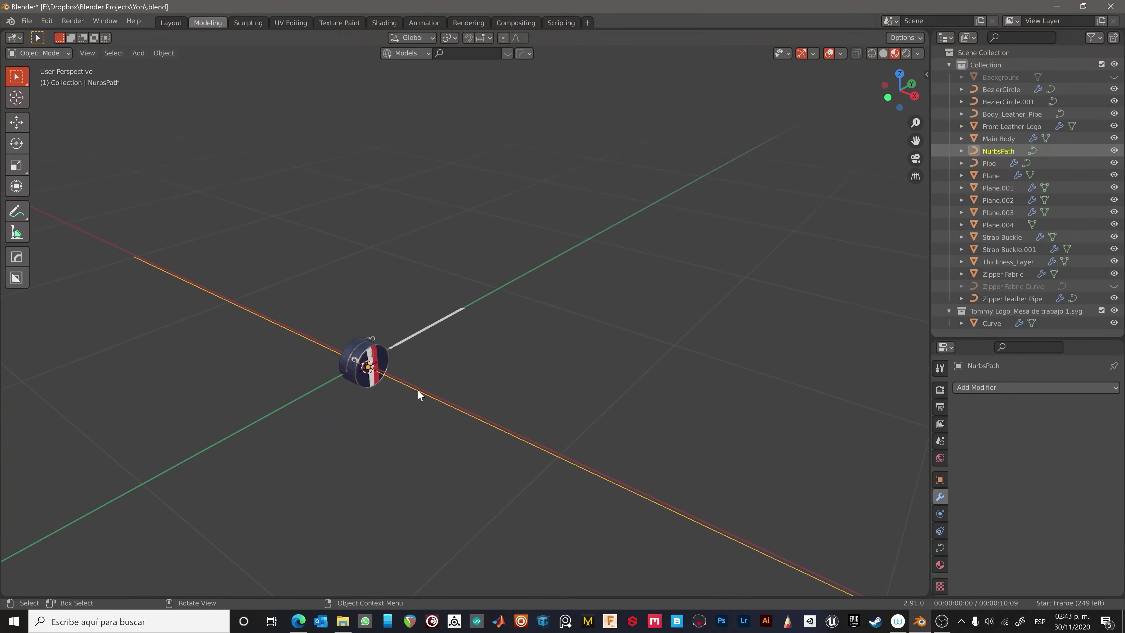
pyautogui.press('KP_3')
pyautogui.press('Tab')
pyautogui.scroll(5, 377, 367)
# Move the path's points down toward the buckle and along X from the back view.
pyautogui.press('g')
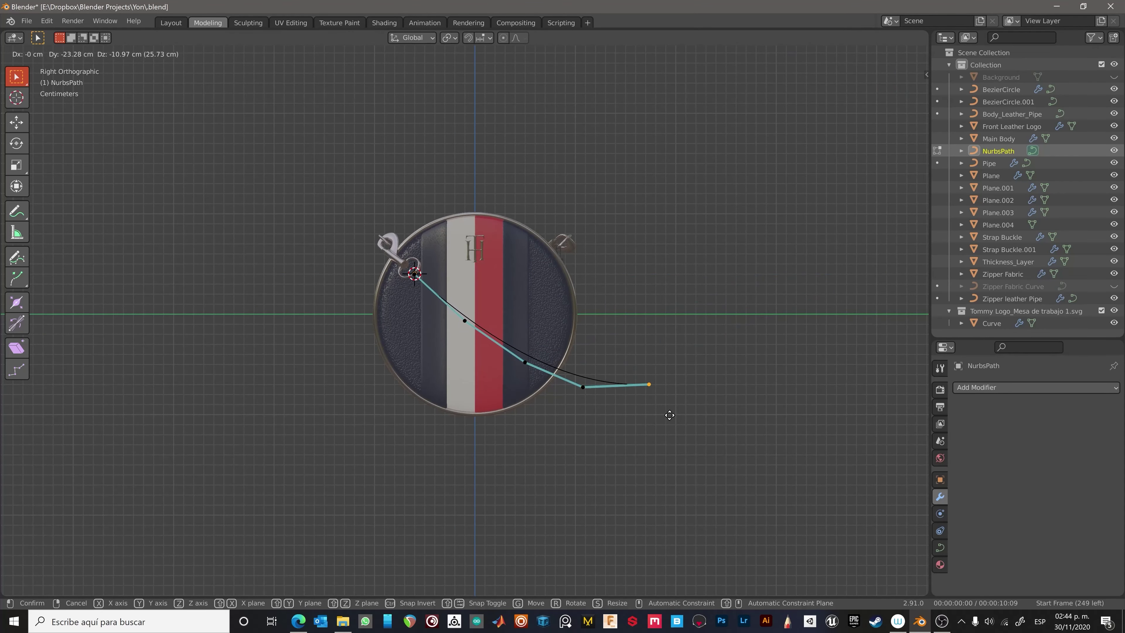
pyautogui.press('ctrl+KP_1')
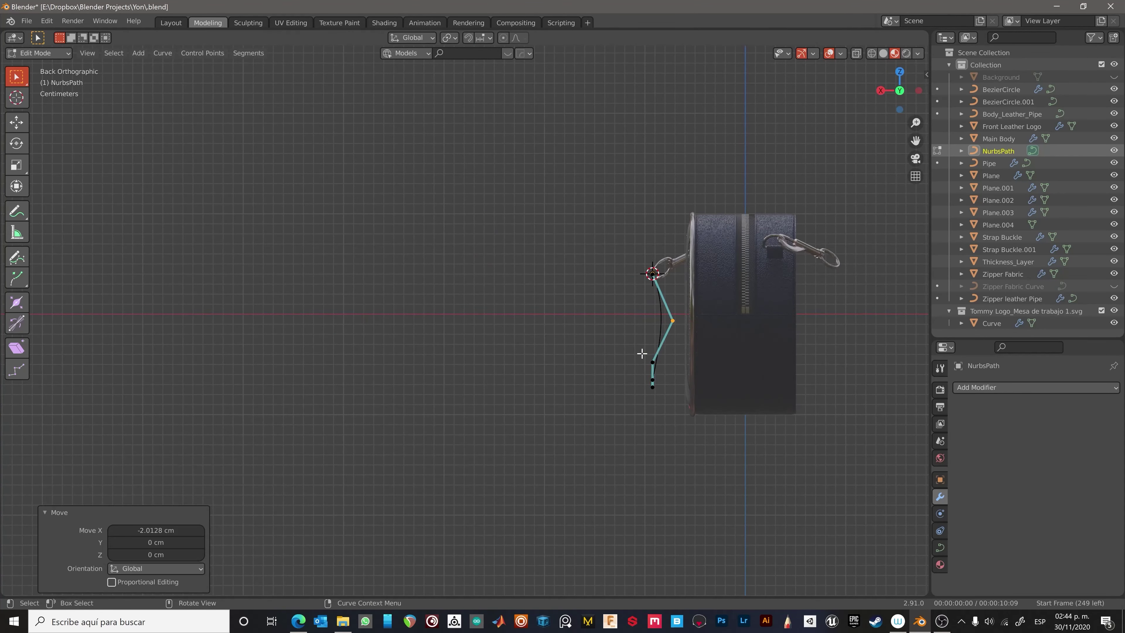
pyautogui.scroll(2, 642, 354)
pyautogui.press('g')
pyautogui.press('x')
pyautogui.click(684, 316)
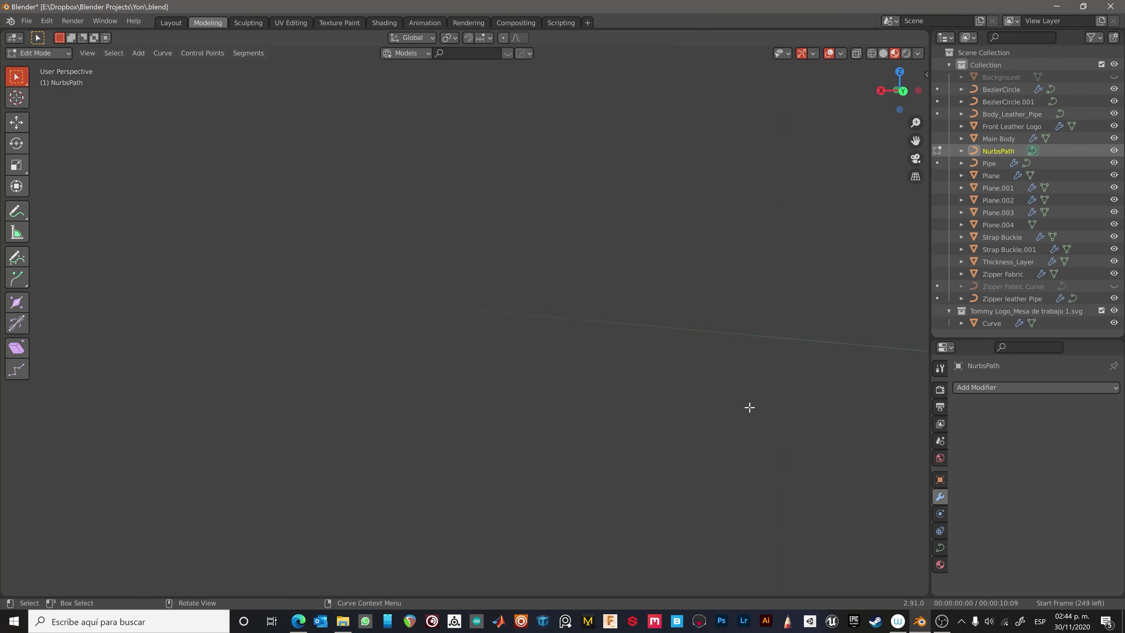
pyautogui.moveTo(684, 316)
pyautogui.mouseDown(button='middle')
pyautogui.moveTo(687, 423)
pyautogui.moveTo(792, 367)
pyautogui.mouseUp(button='middle')
pyautogui.click(730, 413)
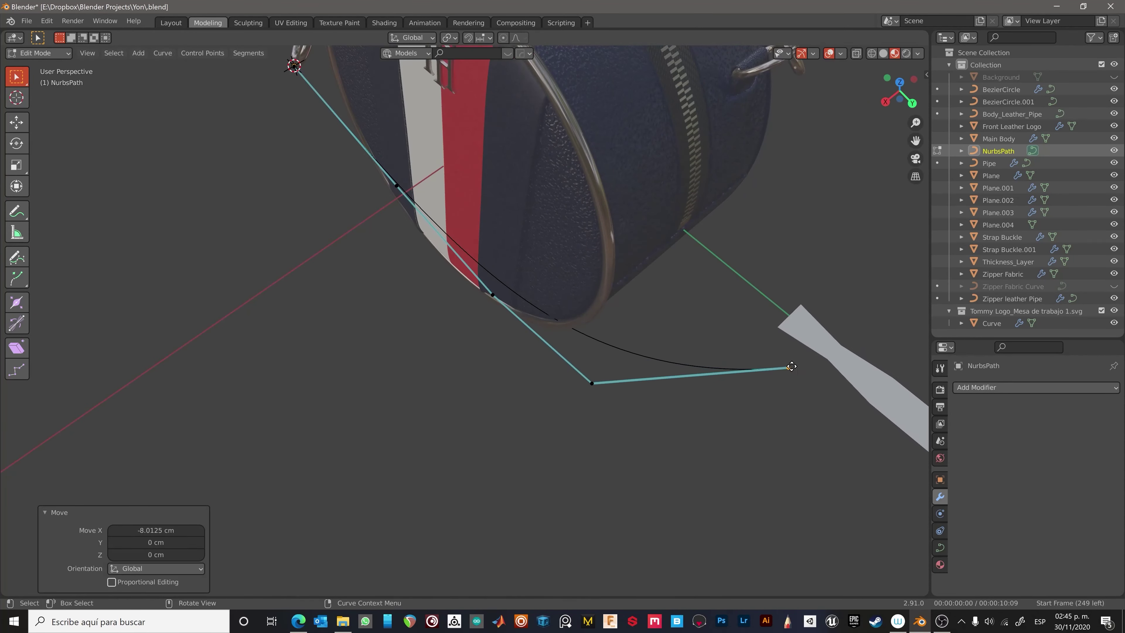
# Drag the curve's end point around the bag from the back view.
pyautogui.scroll(-5, 681, 292)
pyautogui.press('ctrl+KP_1')
pyautogui.scroll(4, 681, 377)
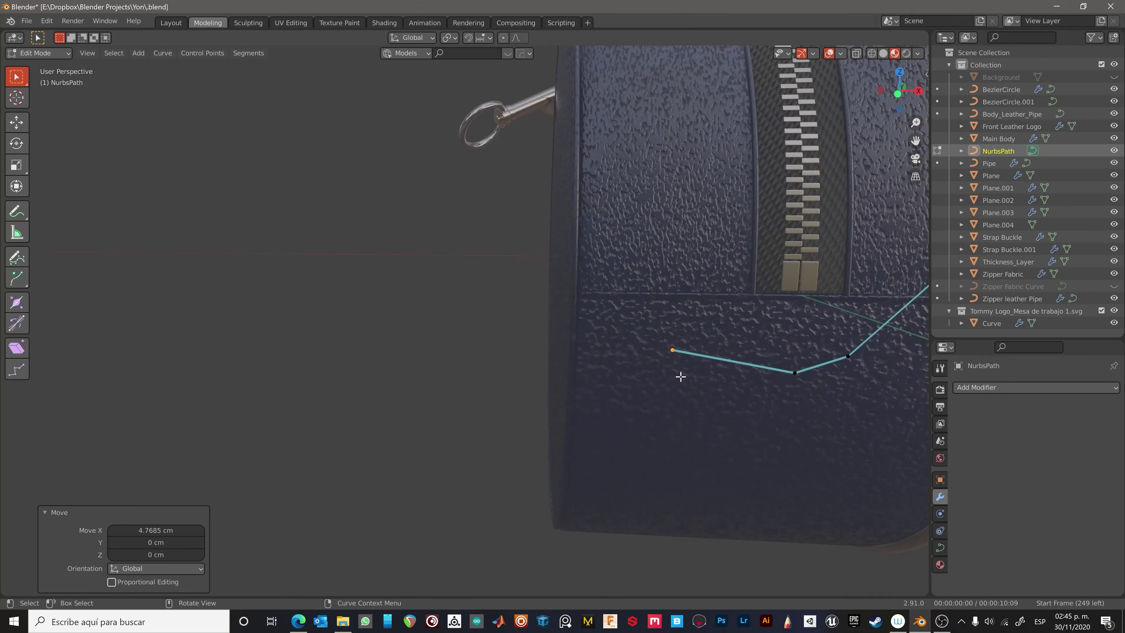
pyautogui.click(714, 356)
pyautogui.press('g')
pyautogui.click(907, 397)
pyautogui.moveTo(906, 398)
pyautogui.mouseDown(button='middle')
pyautogui.moveTo(710, 452)
pyautogui.moveTo(680, 447)
pyautogui.moveTo(707, 434)
pyautogui.mouseUp(button='middle')
pyautogui.press('Tab')
# Shift the end point vertically along Z and orbit to check the path's curve.
pyautogui.press('Tab')
pyautogui.press('g')
pyautogui.press('z')
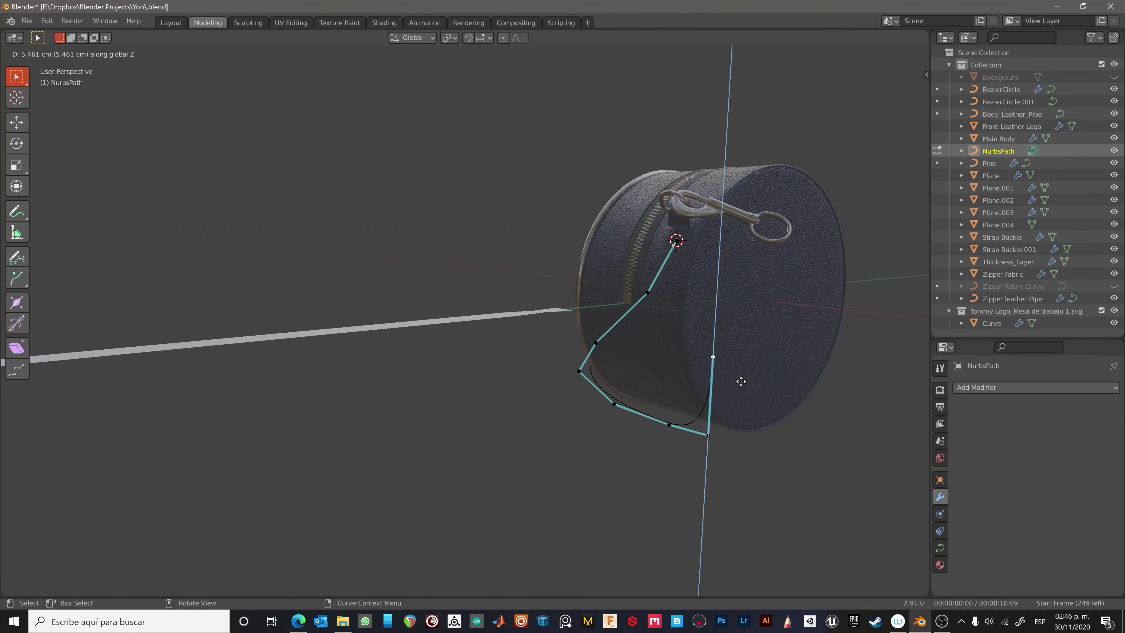
pyautogui.press('Tab')
pyautogui.scroll(-3, 704, 460)
pyautogui.scroll(6, 626, 331)
pyautogui.moveTo(625, 332); pyautogui.dragTo(747, 405, button='middle')
pyautogui.scroll(-5, 630, 344)
# Give Plane.004 a Curve modifier on NurbsPath, trying X then Z deform axis.
pyautogui.click(786, 384)
pyautogui.click(1036, 388)
pyautogui.click(997, 304)
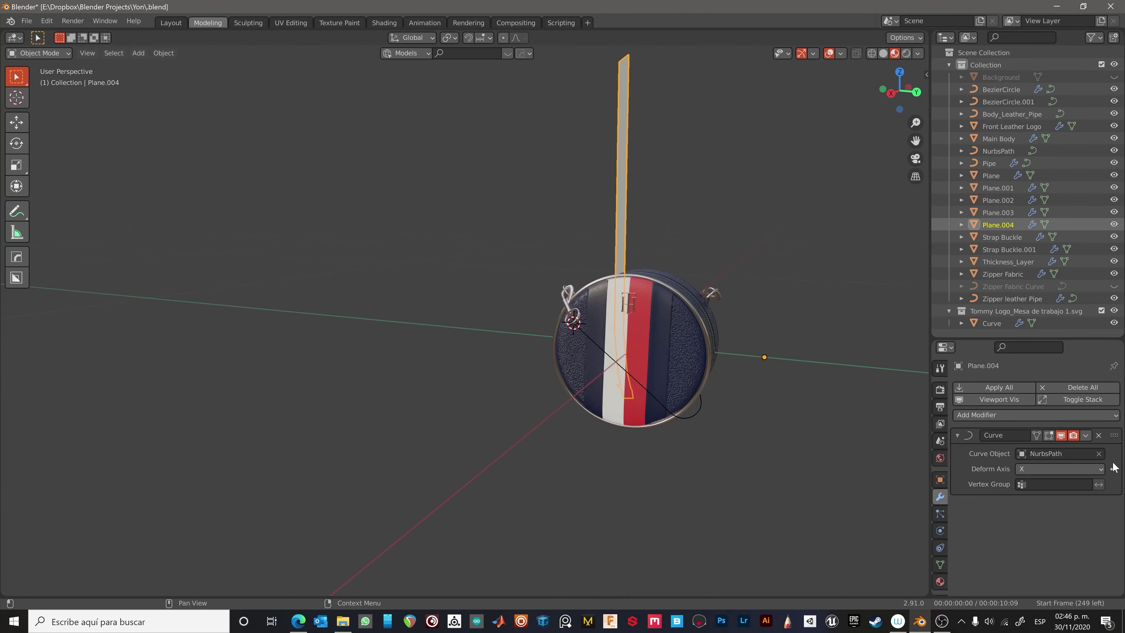
pyautogui.click(1027, 482)
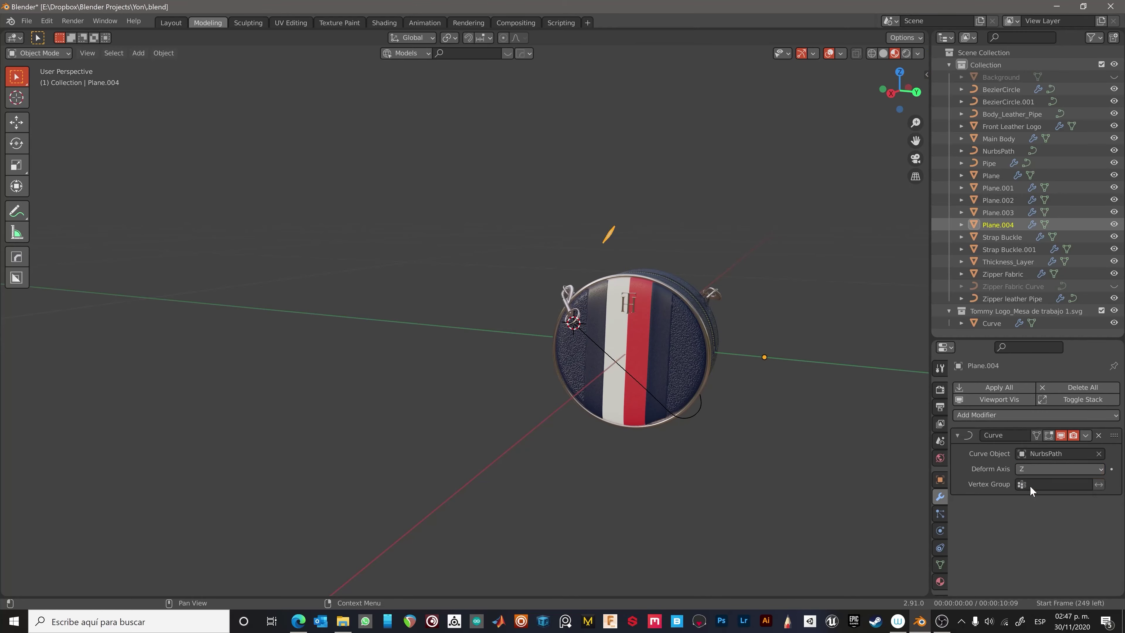
pyautogui.click(1032, 468)
pyautogui.click(1032, 532)
pyautogui.click(1032, 468)
pyautogui.click(1032, 519)
# Reselect the Plane.004 strap and undo the curve deformation, leaving a flat strip.
pyautogui.scroll(3, 505, 257)
pyautogui.click(505, 257)
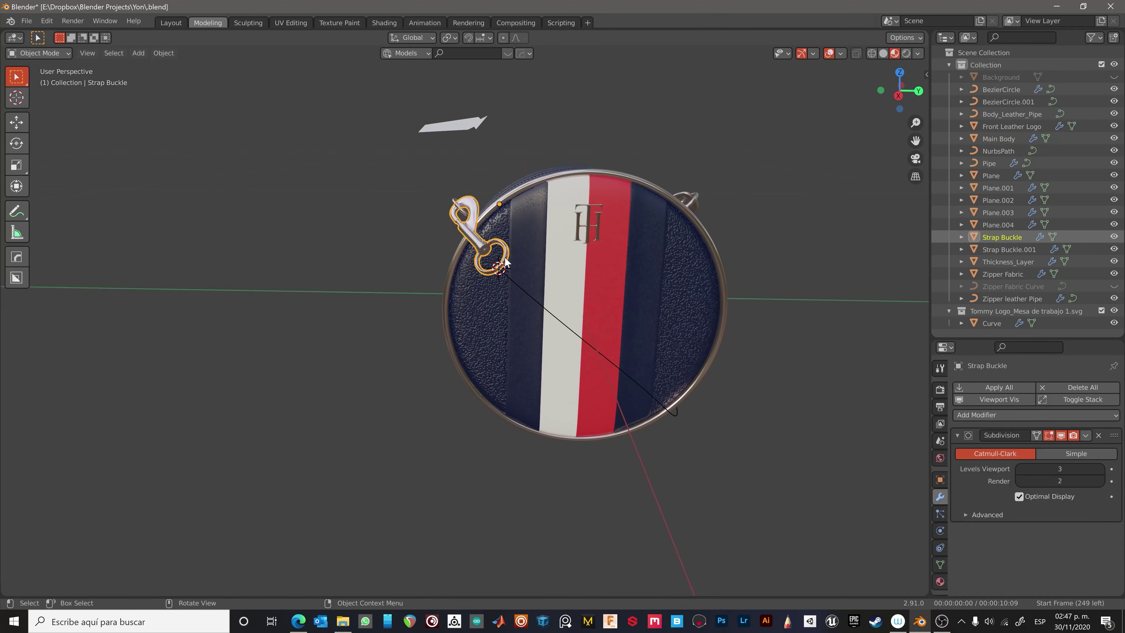
pyautogui.scroll(-2, 505, 257)
pyautogui.scroll(4, 504, 257)
pyautogui.scroll(-5, 376, 248)
pyautogui.click(399, 131)
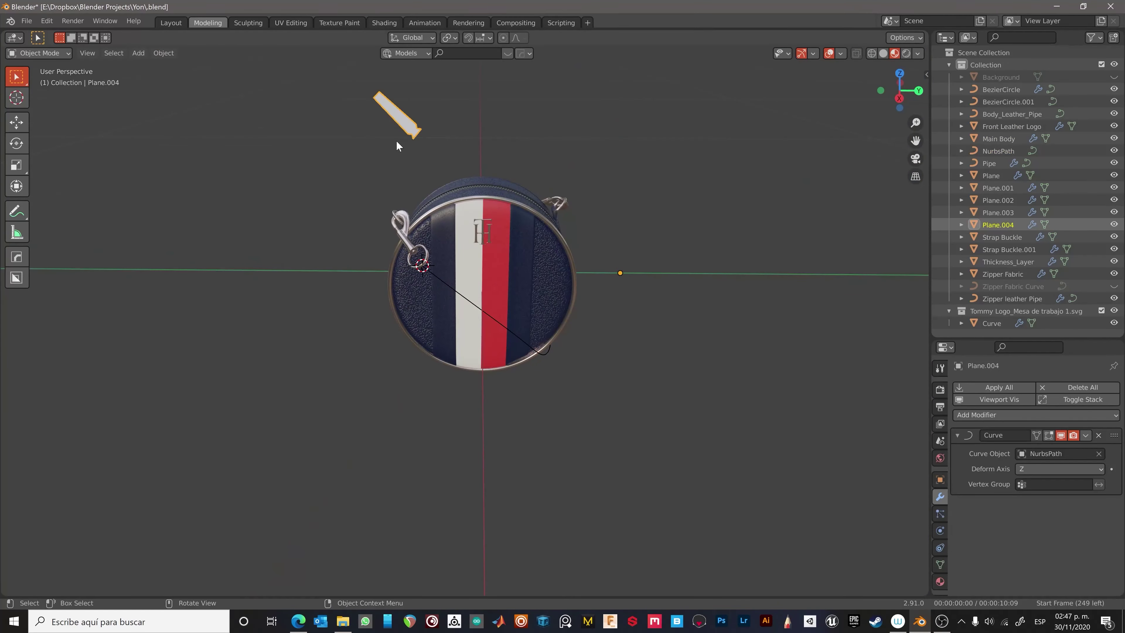
pyautogui.press('Tab')
# Set Plane.004's origin to the 3D cursor at the left buckle ring.
pyautogui.press('Tab')
pyautogui.press('Tab')
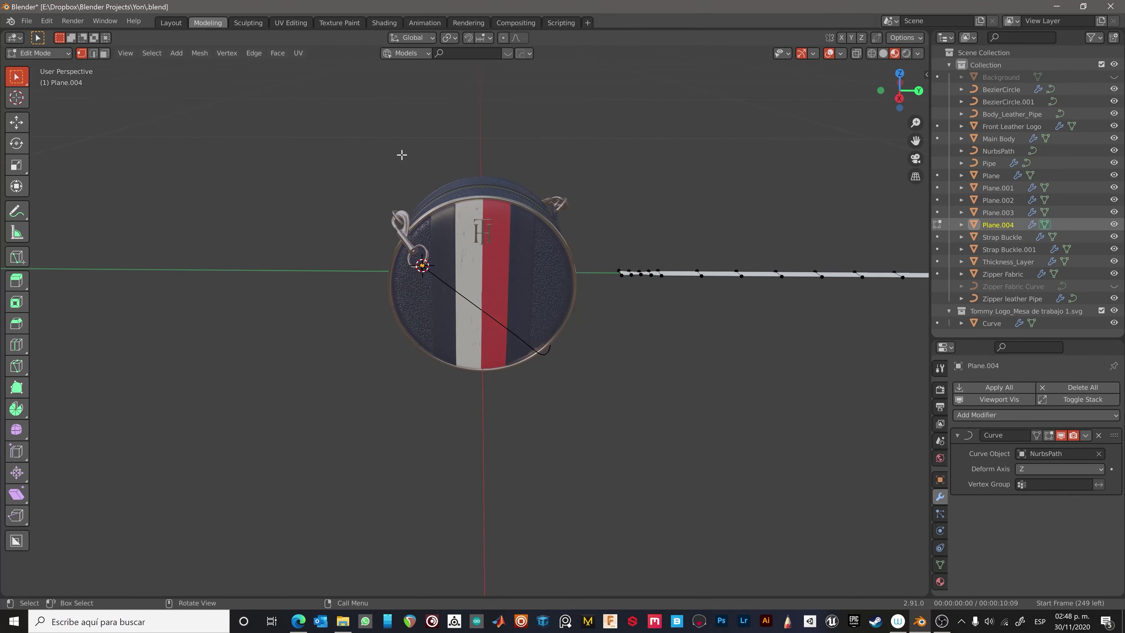
pyautogui.hotkey('ctrl', 'z')
pyautogui.press('Tab')
pyautogui.scroll(4, 655, 273)
pyautogui.scroll(-5, 663, 277)
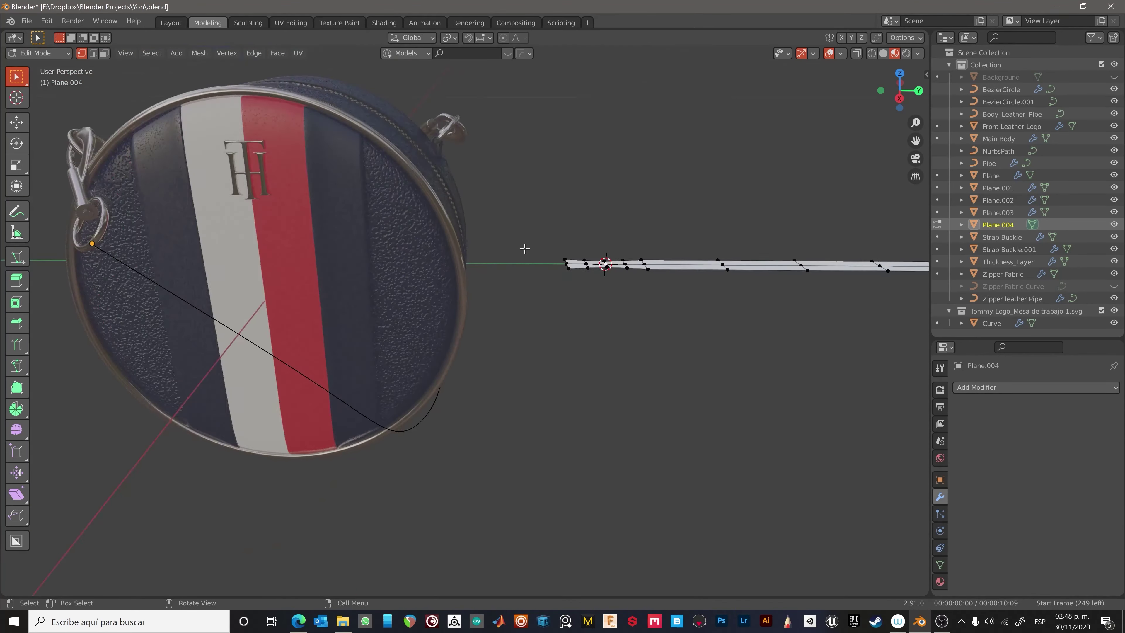
pyautogui.press('Tab')
pyautogui.click(163, 52)
pyautogui.click(341, 104)
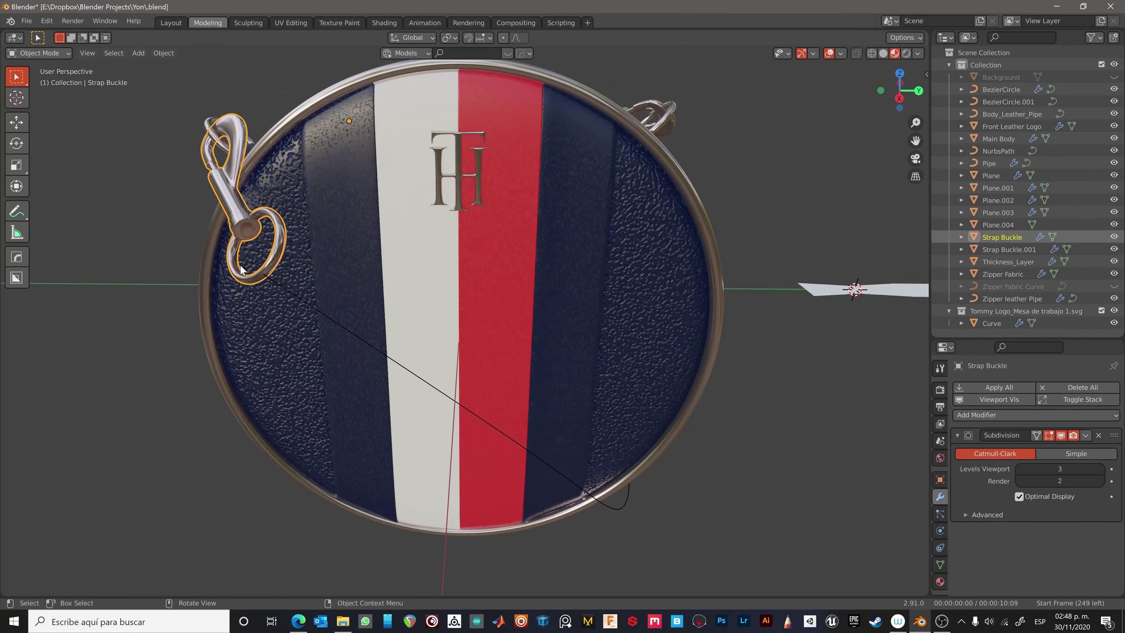
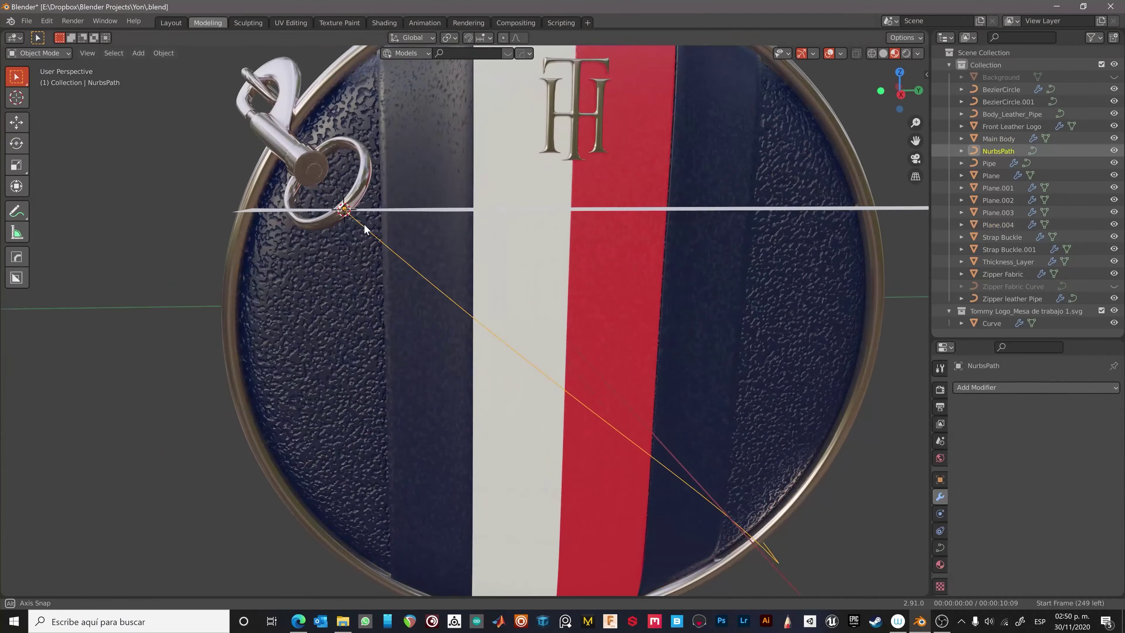
# Zoom out and orbit to a frontal view of the bag and its clasp ring.
pyautogui.scroll(-5, 381, 231)
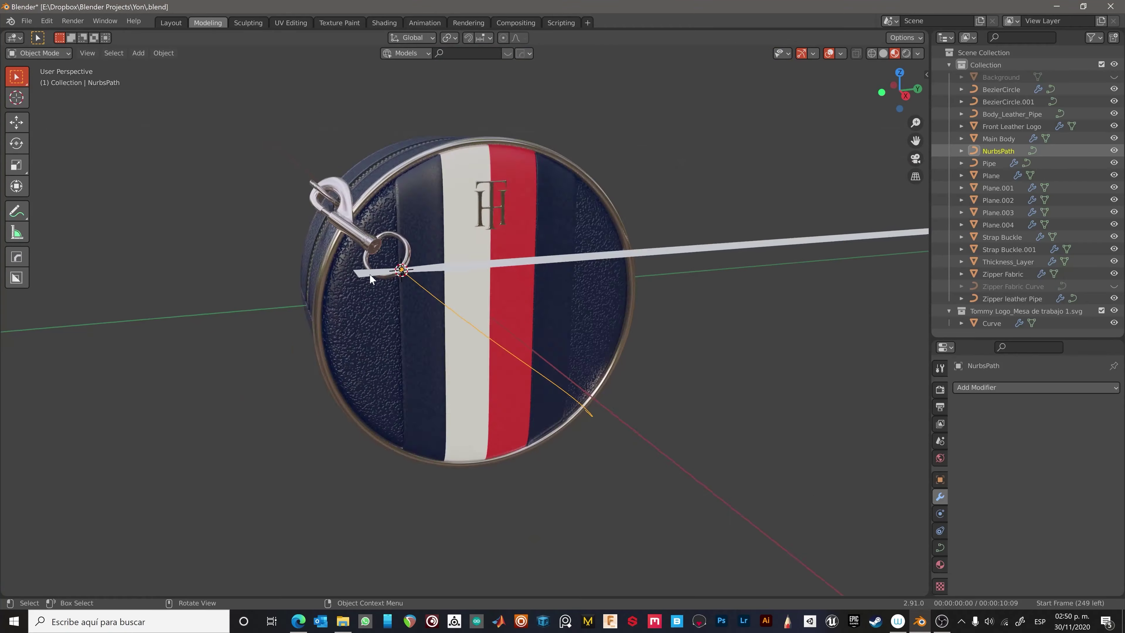
pyautogui.moveTo(369, 274); pyautogui.dragTo(445, 290, button='middle')
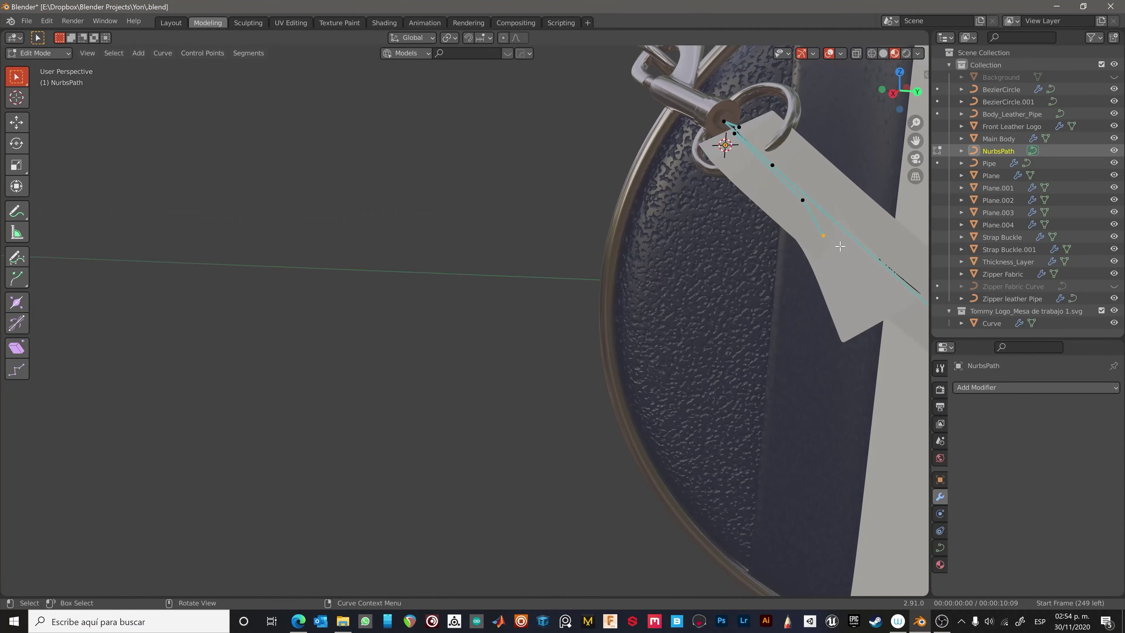
# Isolate the strap and start moving the NurbsPath control points around the ring.
pyautogui.press('g')
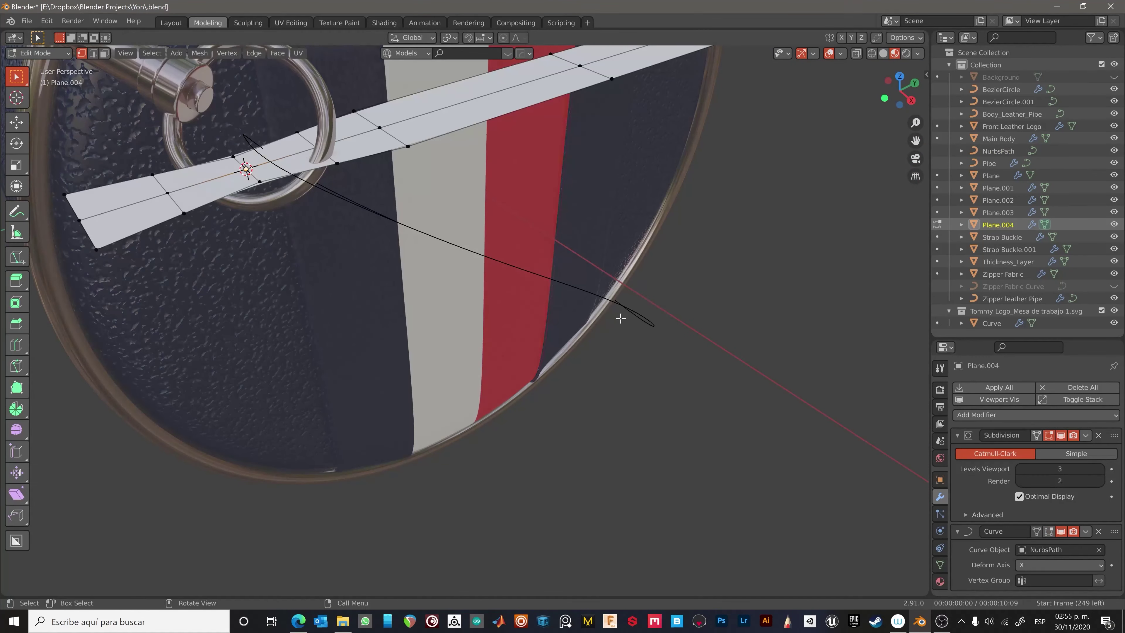
pyautogui.press('Tab')
pyautogui.moveTo(620, 317); pyautogui.dragTo(743, 248, button='middle')
pyautogui.hotkey('shift', 'h')
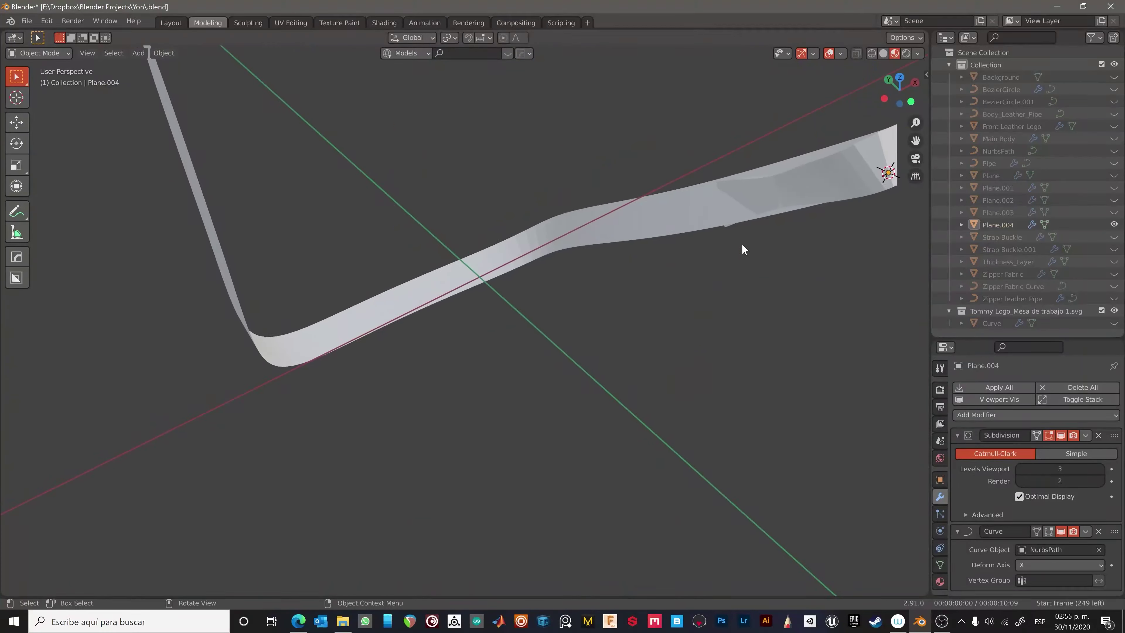
pyautogui.press('g')
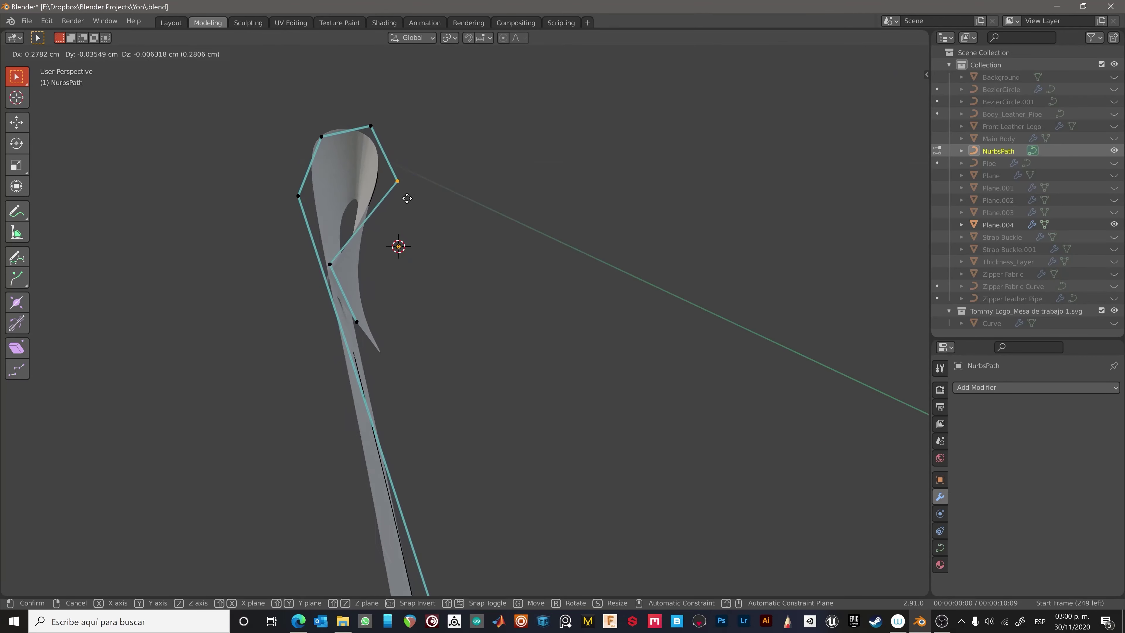
pyautogui.moveTo(386, 299)
pyautogui.mouseDown(button='middle')
pyautogui.moveTo(301, 207)
pyautogui.moveTo(589, 260)
pyautogui.mouseUp(button='middle')
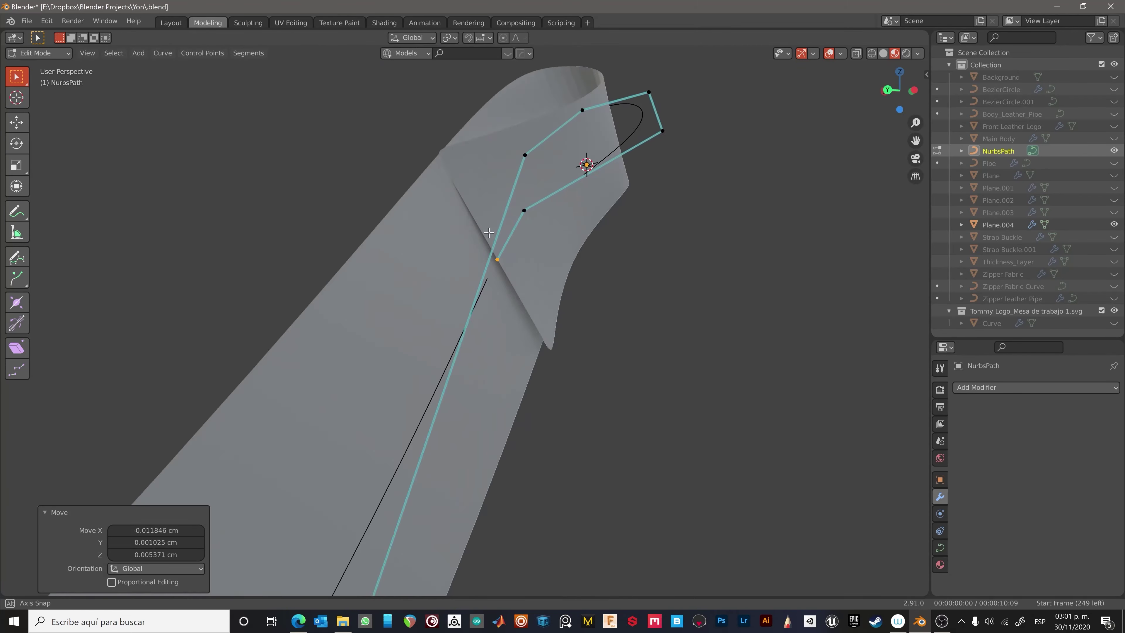
# Reposition the NurbsPath end control points so the strap tip curls back on itself.
pyautogui.press('g')
pyautogui.click(532, 212)
pyautogui.moveTo(532, 211)
pyautogui.mouseDown(button='middle')
pyautogui.moveTo(636, 367)
pyautogui.moveTo(489, 358)
pyautogui.moveTo(525, 357)
pyautogui.moveTo(547, 386)
pyautogui.mouseUp(button='middle')
pyautogui.moveTo(548, 386); pyautogui.dragTo(572, 410)
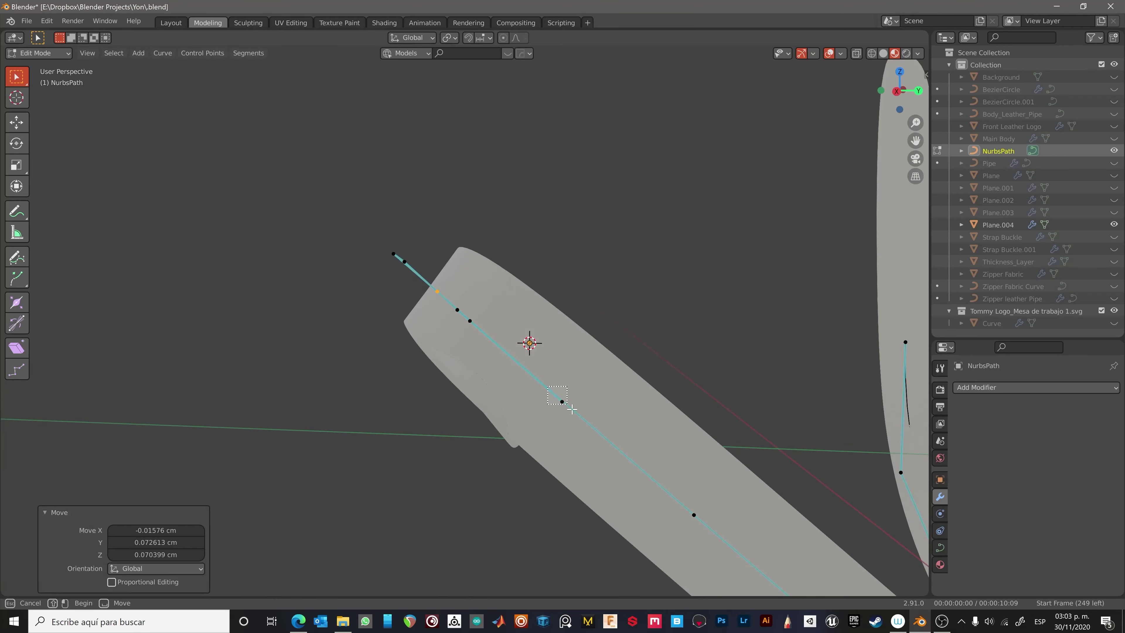
pyautogui.moveTo(572, 410); pyautogui.dragTo(510, 363, button='middle')
pyautogui.moveTo(538, 365)
pyautogui.mouseDown(button='middle')
pyautogui.moveTo(548, 350)
pyautogui.moveTo(515, 329)
pyautogui.moveTo(603, 432)
pyautogui.mouseUp(button='middle')
pyautogui.press('Tab')
# Move the strap's Subdivision modifier above its Curve modifier.
pyautogui.click(551, 378)
pyautogui.press('Tab')
pyautogui.press('Tab')
pyautogui.moveTo(1113, 504); pyautogui.dragTo(1018, 418)
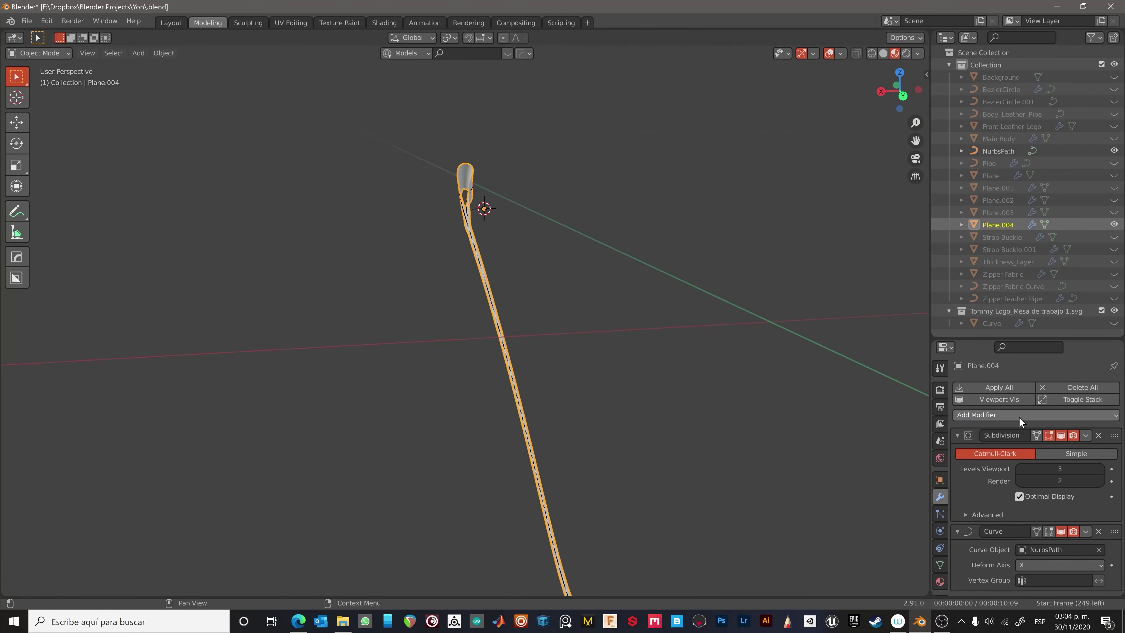
# Give the strap a 0.11 cm Solidify with offset 0 and tilt the NurbsPath points.
pyautogui.hotkey('ctrl', 'x')
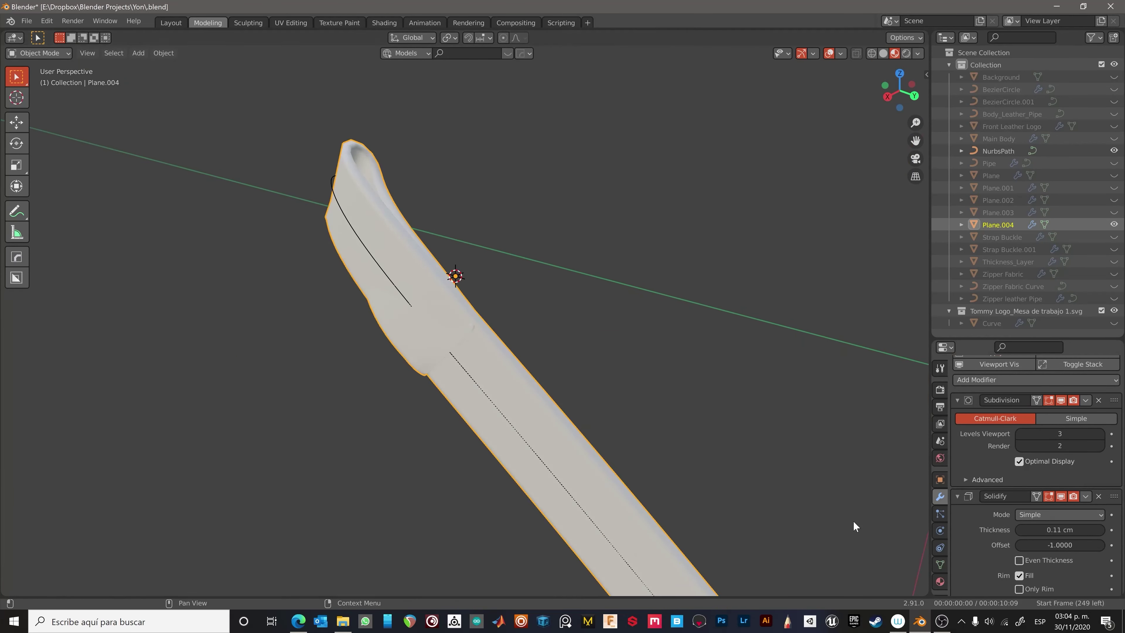
pyautogui.moveTo(757, 457)
pyautogui.mouseDown(button='middle')
pyautogui.moveTo(457, 235)
pyautogui.moveTo(648, 281)
pyautogui.mouseUp(button='middle')
pyautogui.click(628, 309)
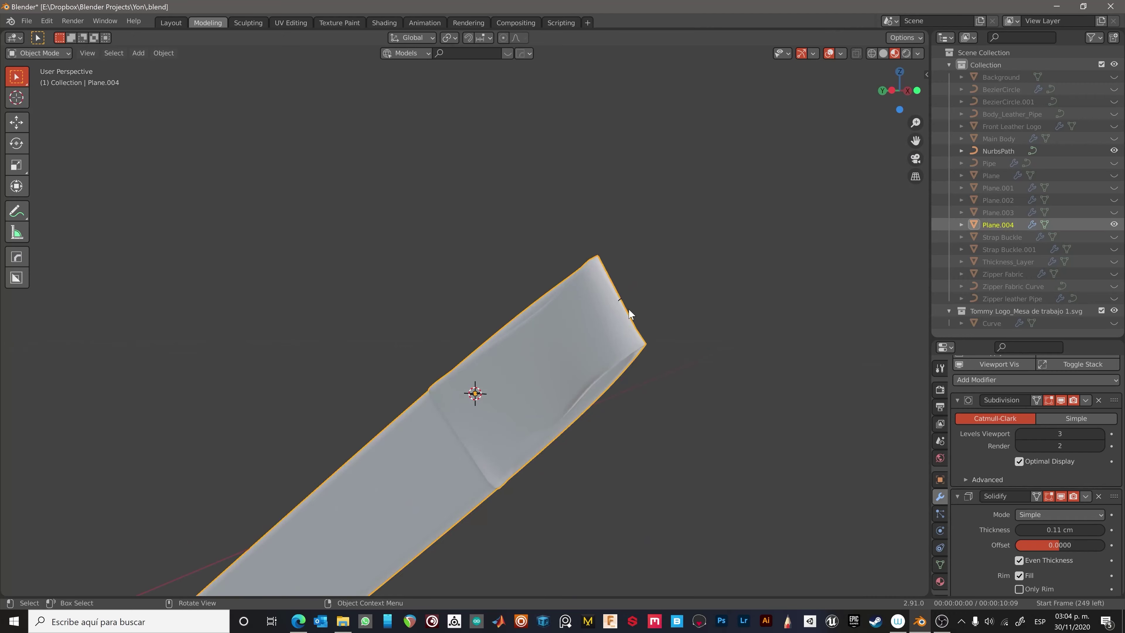
pyautogui.press('Tab')
pyautogui.hotkey('ctrl', 't')
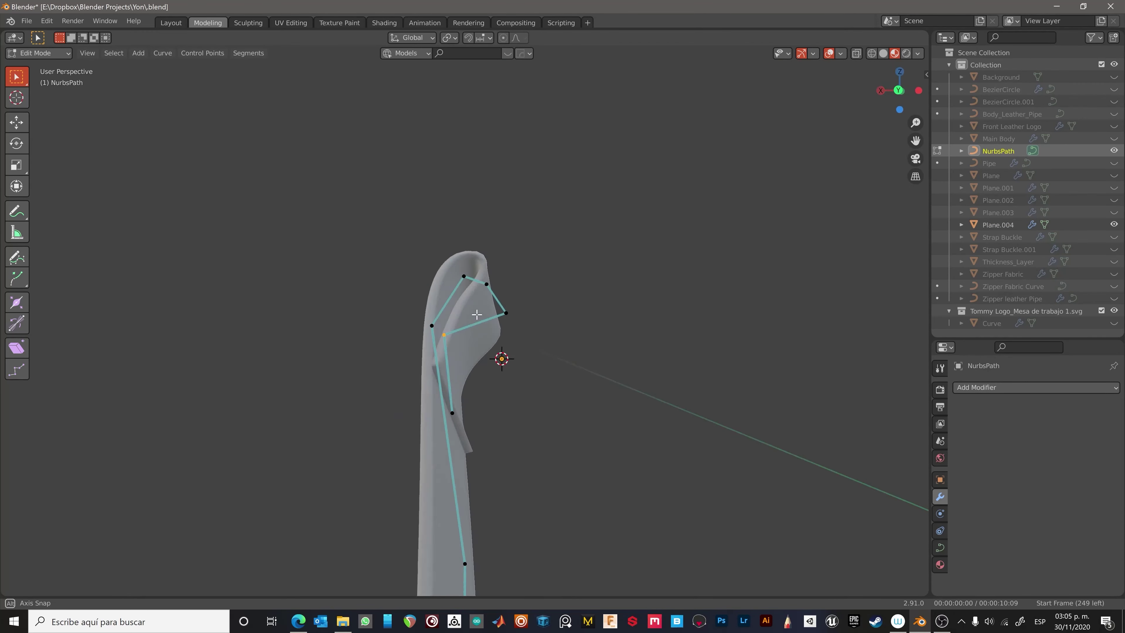
pyautogui.click(678, 432)
pyautogui.press('Tab')
# Widen the strap-tip vertices 1.305× and slide them 0.58 cm along Y into a loop.
pyautogui.click(461, 403)
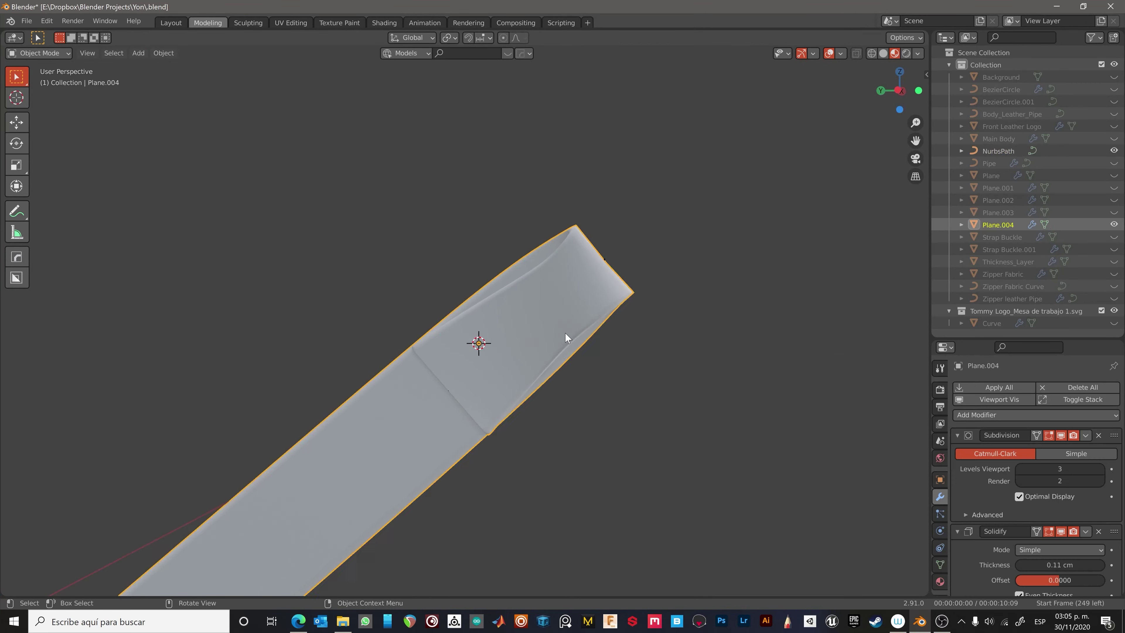
pyautogui.press('Tab')
pyautogui.moveTo(565, 332); pyautogui.dragTo(307, 397, button='middle')
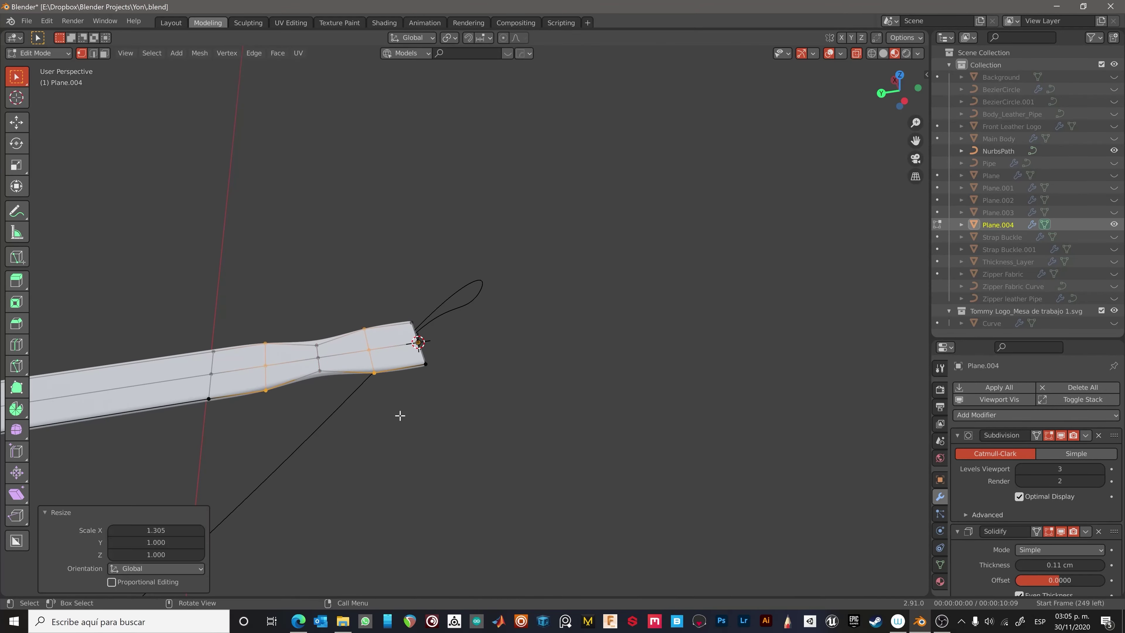
pyautogui.press('Tab')
pyautogui.moveTo(451, 435)
pyautogui.mouseDown(button='middle')
pyautogui.moveTo(471, 391)
pyautogui.moveTo(501, 458)
pyautogui.mouseUp(button='middle')
pyautogui.click(434, 379)
pyautogui.press('Tab')
pyautogui.press('KP_7')
pyautogui.moveTo(347, 165); pyautogui.dragTo(405, 370)
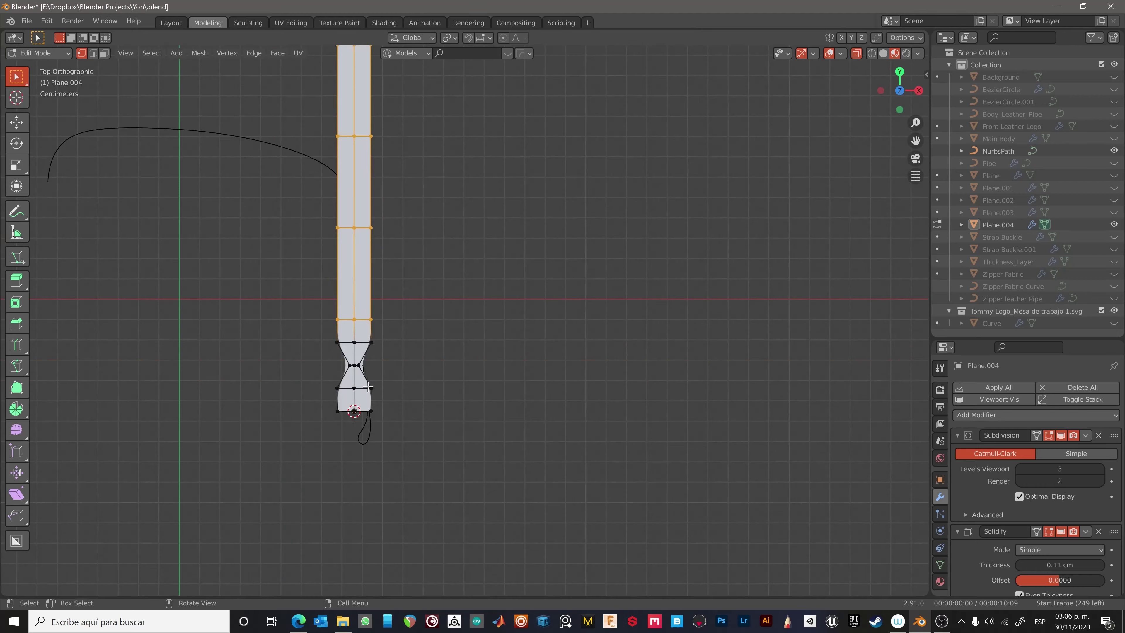
pyautogui.click(393, 338)
pyautogui.press('Tab')
# Inspect the strap, then leave local view to show the whole bag scene again.
pyautogui.moveTo(393, 338)
pyautogui.mouseDown(button='middle')
pyautogui.moveTo(467, 351)
pyautogui.moveTo(345, 346)
pyautogui.mouseUp(button='middle')
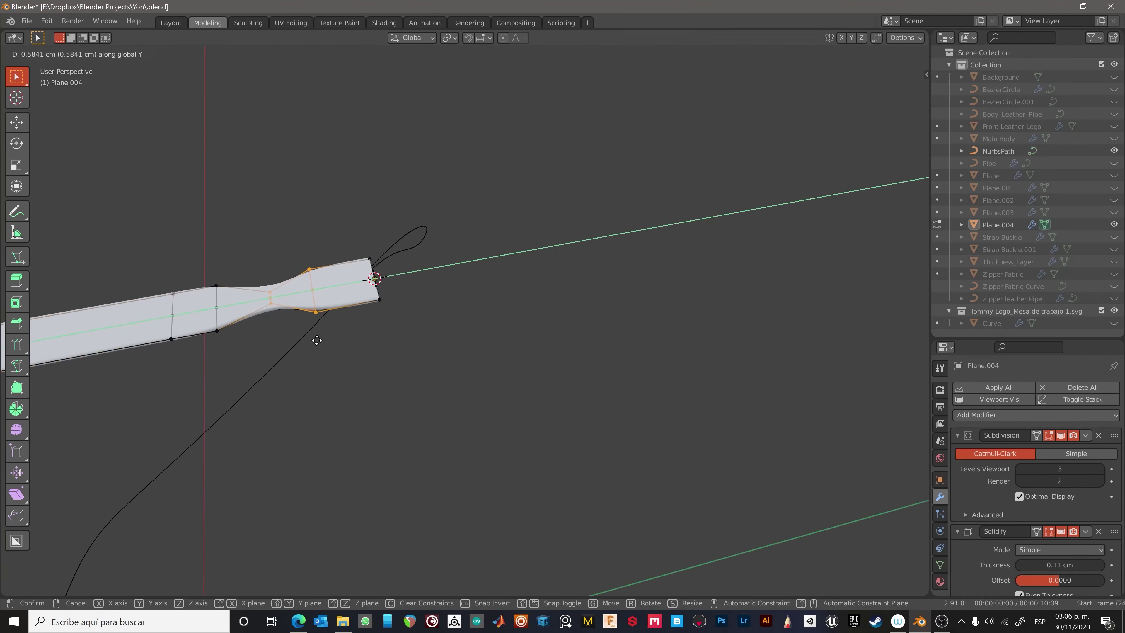
pyautogui.moveTo(241, 489)
pyautogui.mouseDown(button='middle')
pyautogui.moveTo(329, 229)
pyautogui.moveTo(401, 256)
pyautogui.moveTo(540, 269)
pyautogui.moveTo(611, 407)
pyautogui.moveTo(255, 372)
pyautogui.mouseUp(button='middle')
pyautogui.click(329, 229)
pyautogui.press('Tab')
pyautogui.press('Tab')
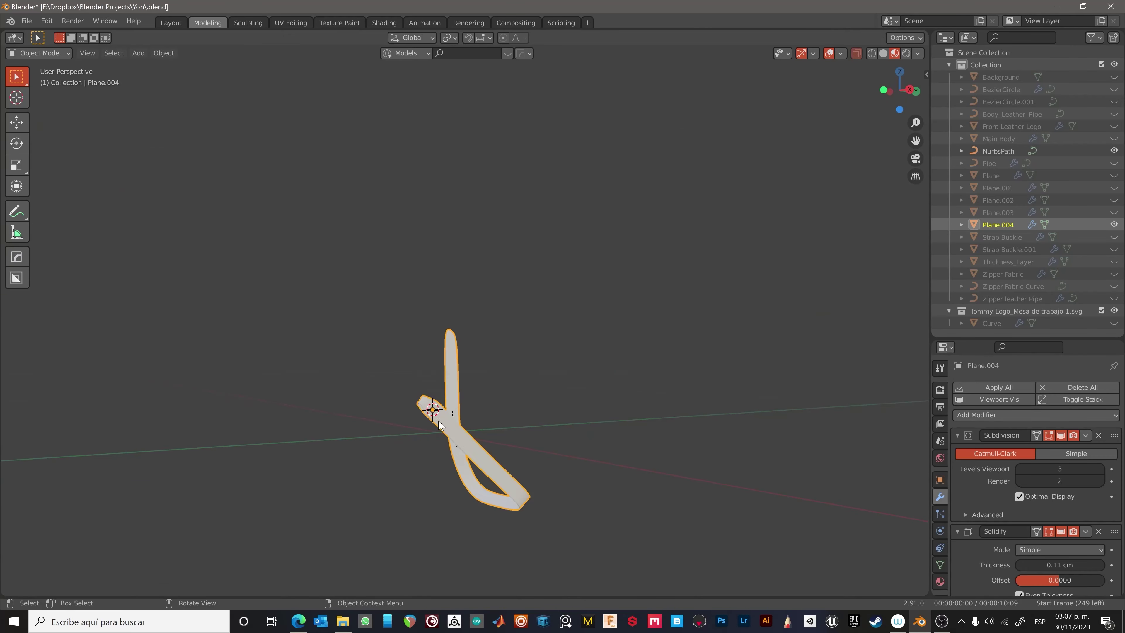
pyautogui.press('KP_Divide')
# Nudge the NurbsPath control points once more.
pyautogui.press('Tab')
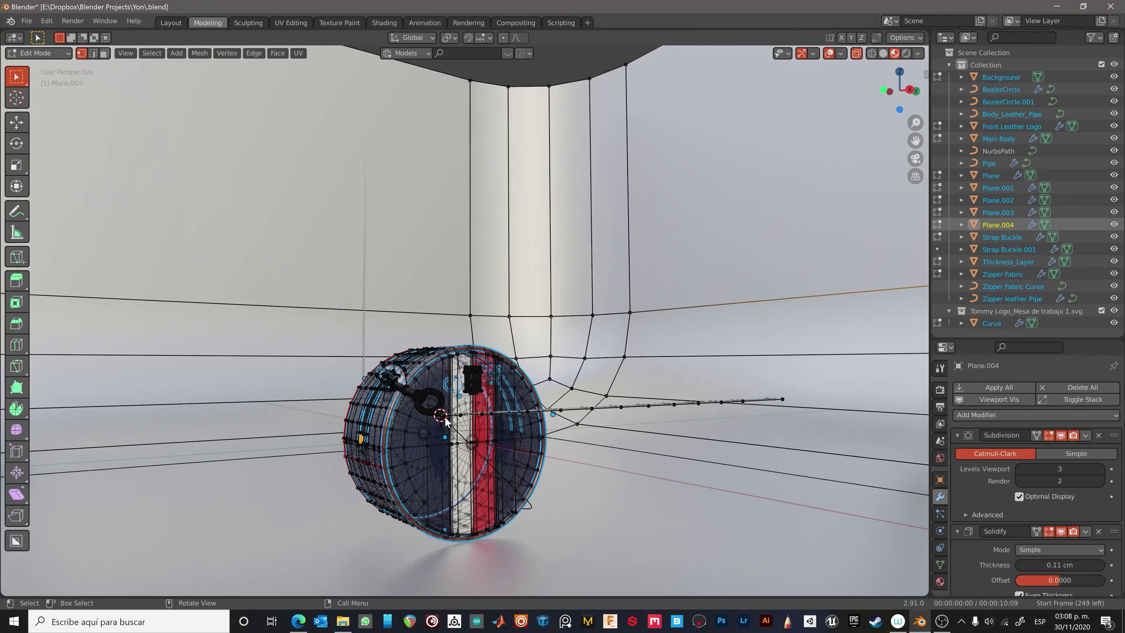
pyautogui.scroll(5, 533, 367)
pyautogui.press('g')
pyautogui.moveTo(534, 425)
pyautogui.mouseDown(button='middle')
pyautogui.moveTo(400, 429)
pyautogui.moveTo(494, 410)
pyautogui.mouseUp(button='middle')
pyautogui.scroll(-3, 494, 409)
pyautogui.press('Tab')
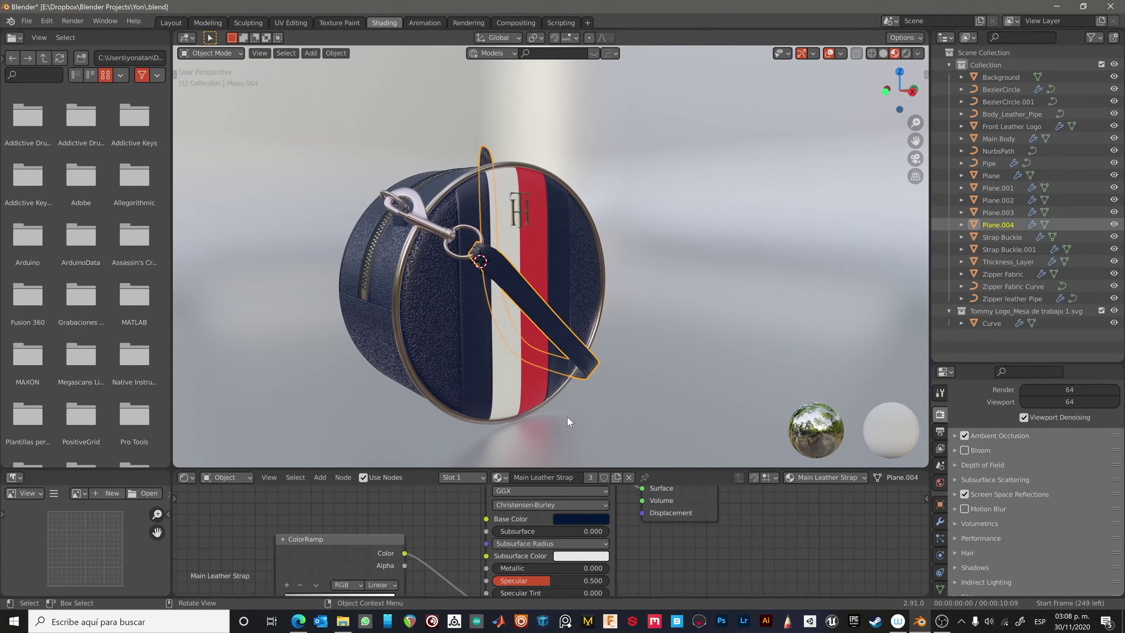
# UV-unwrap the strap and check its UVs against the diffuse texture.
pyautogui.click(470, 53)
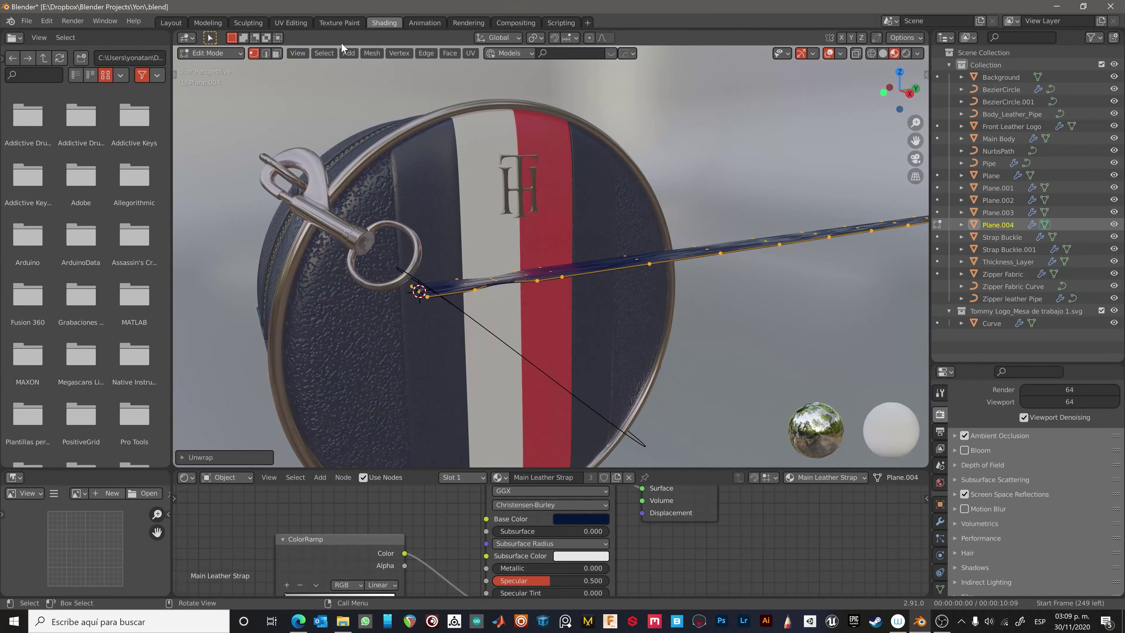
pyautogui.click(290, 23)
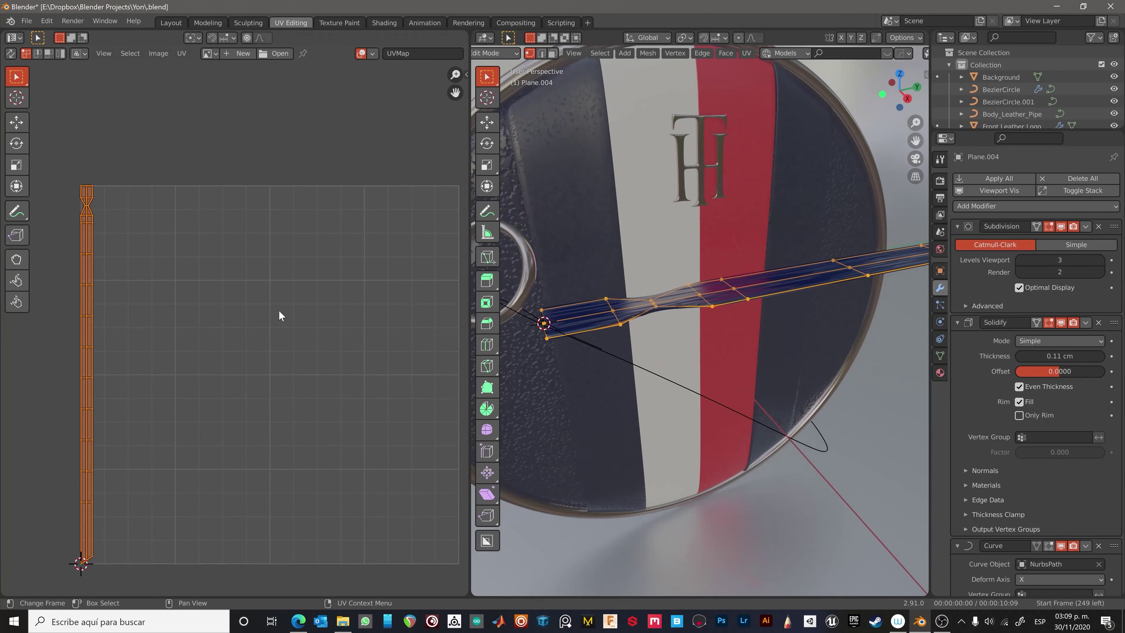
pyautogui.scroll(-3, 279, 309)
pyautogui.click(280, 83)
pyautogui.press('Tab')
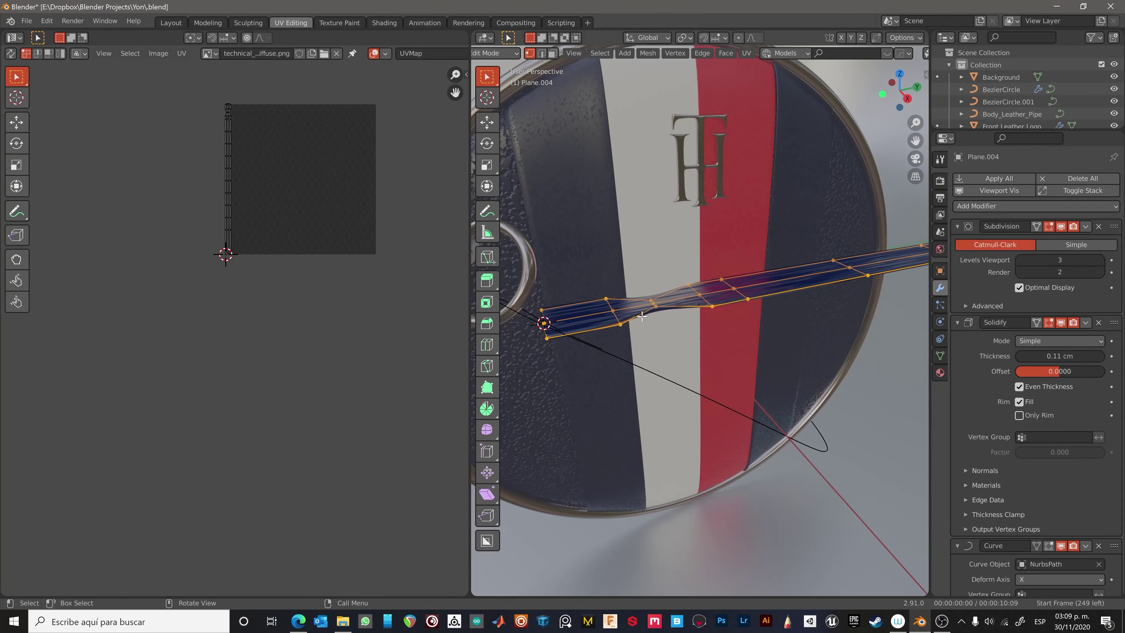
pyautogui.scroll(-3, 643, 287)
pyautogui.scroll(-3, 708, 242)
# Give the strap its own Long Strap material with texture Mapping scale 5.
pyautogui.click(385, 22)
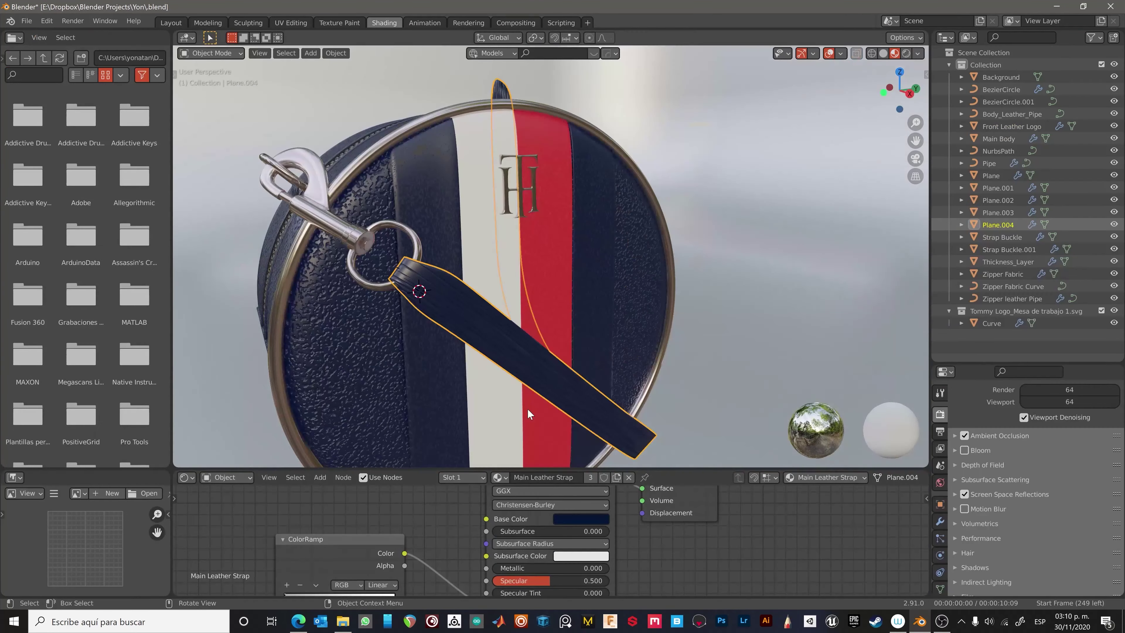
pyautogui.press('Tab')
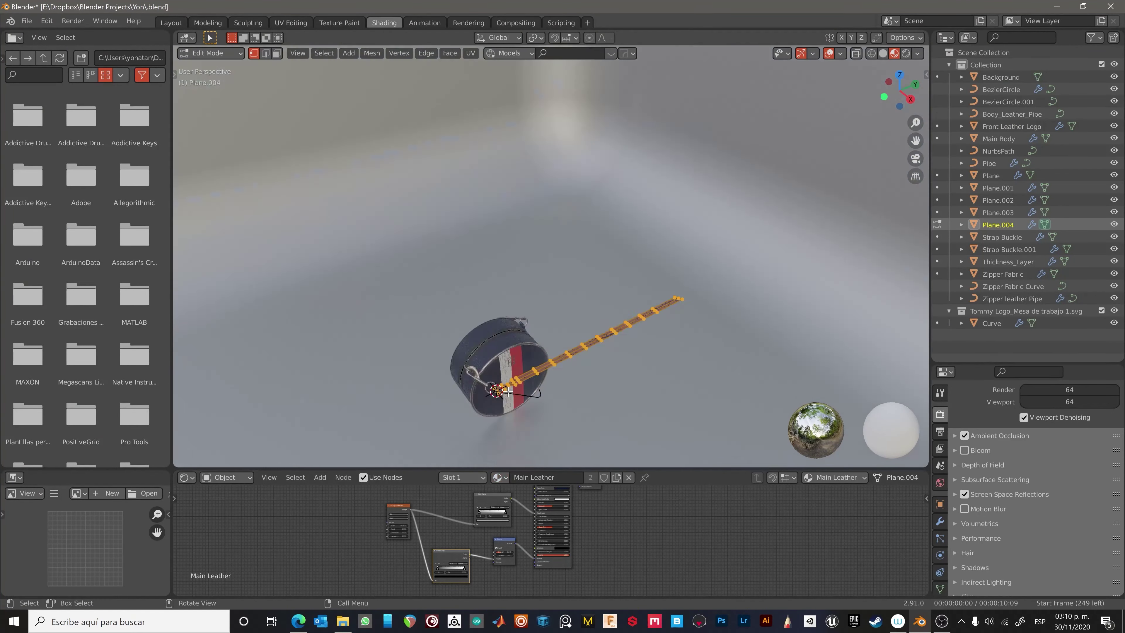
pyautogui.scroll(3, 538, 495)
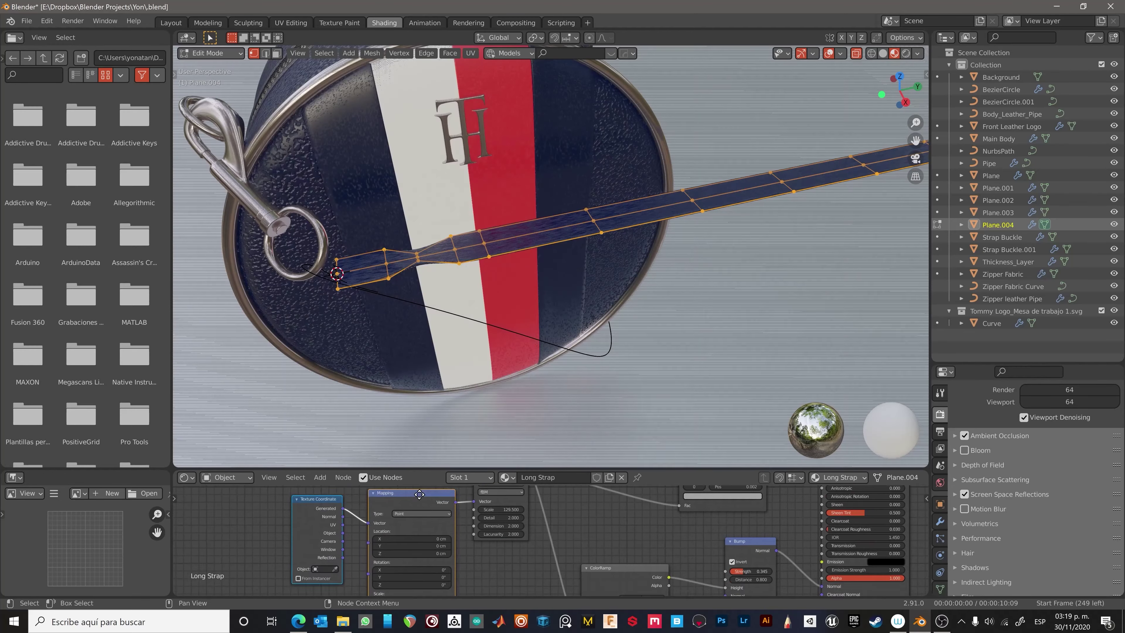
pyautogui.moveTo(454, 556); pyautogui.dragTo(523, 550, button='middle')
pyautogui.moveTo(417, 534); pyautogui.dragTo(447, 535)
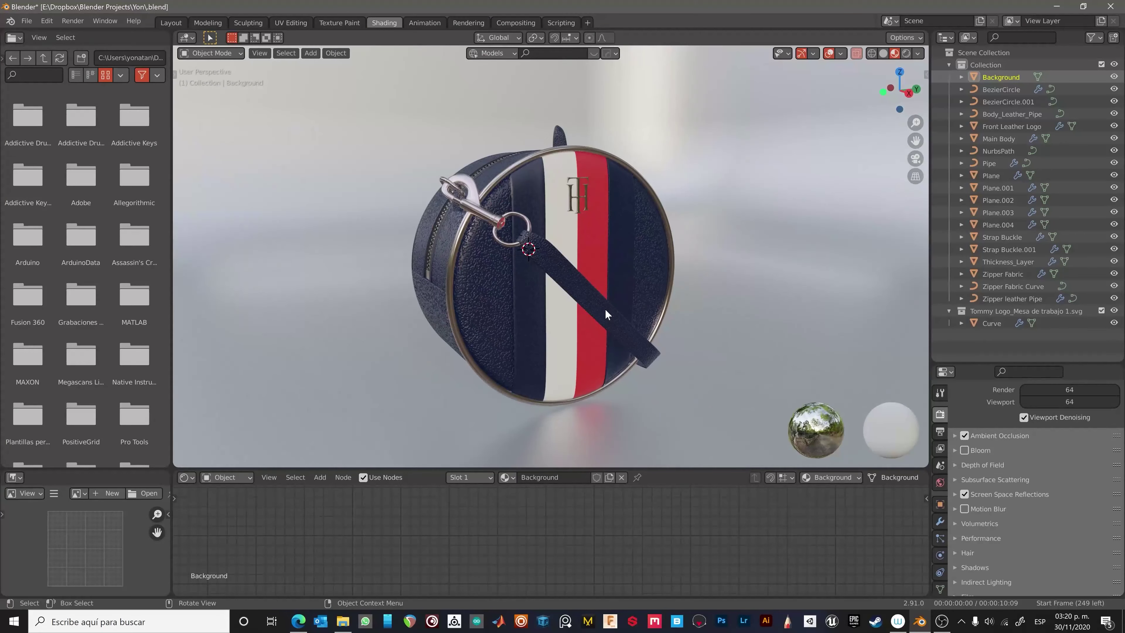
pyautogui.scroll(10, 689, 310)
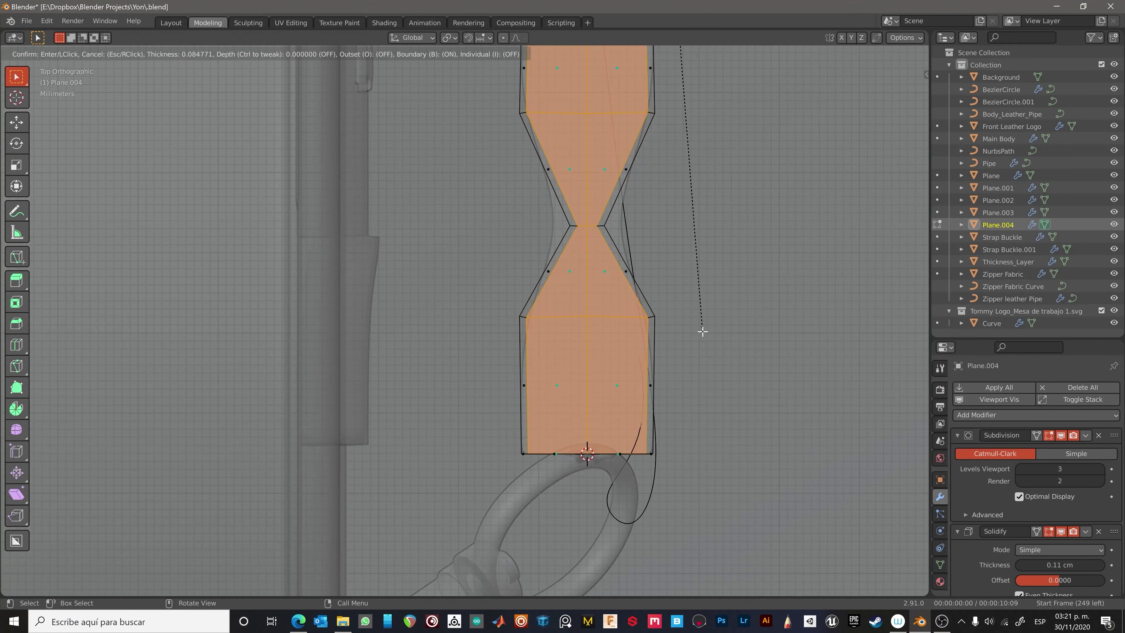
# Finish the inset and merge duplicate strap vertices by distance.
pyautogui.click(702, 319)
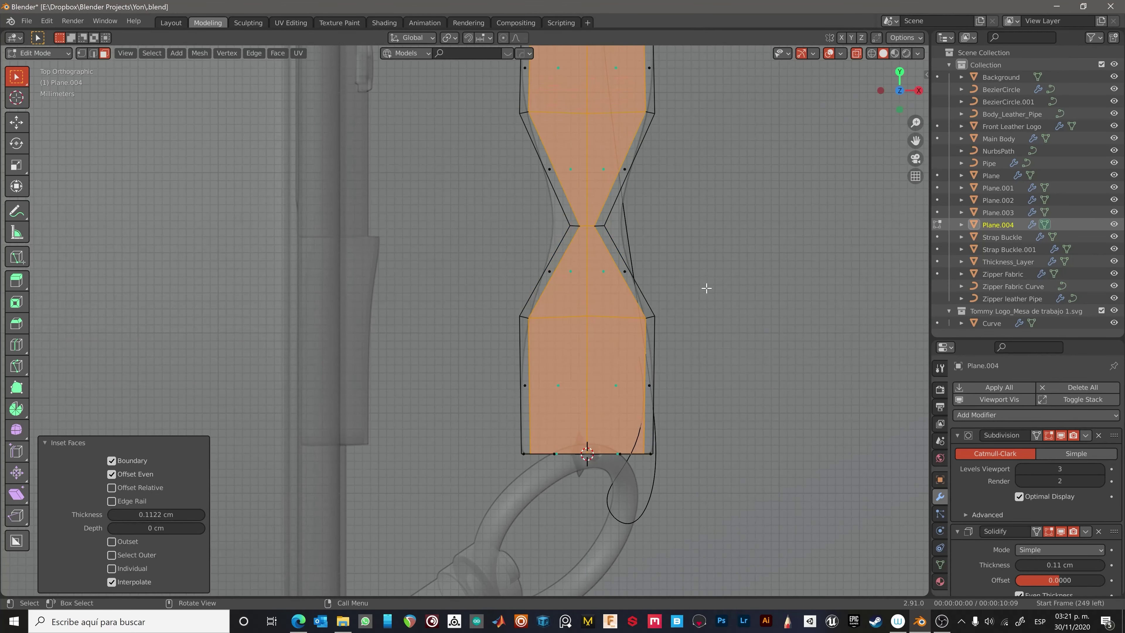
pyautogui.hotkey('alt', 'a')
pyautogui.press('a')
pyautogui.moveTo(682, 402)
pyautogui.mouseDown(button='middle')
pyautogui.moveTo(491, 355)
pyautogui.moveTo(576, 399)
pyautogui.mouseUp(button='middle')
pyautogui.press('1')
pyautogui.click(514, 368)
pyautogui.press('a')
pyautogui.press('m')
pyautogui.press('b')
# Add an edge loop across the strap close to its tip.
pyautogui.press('i')
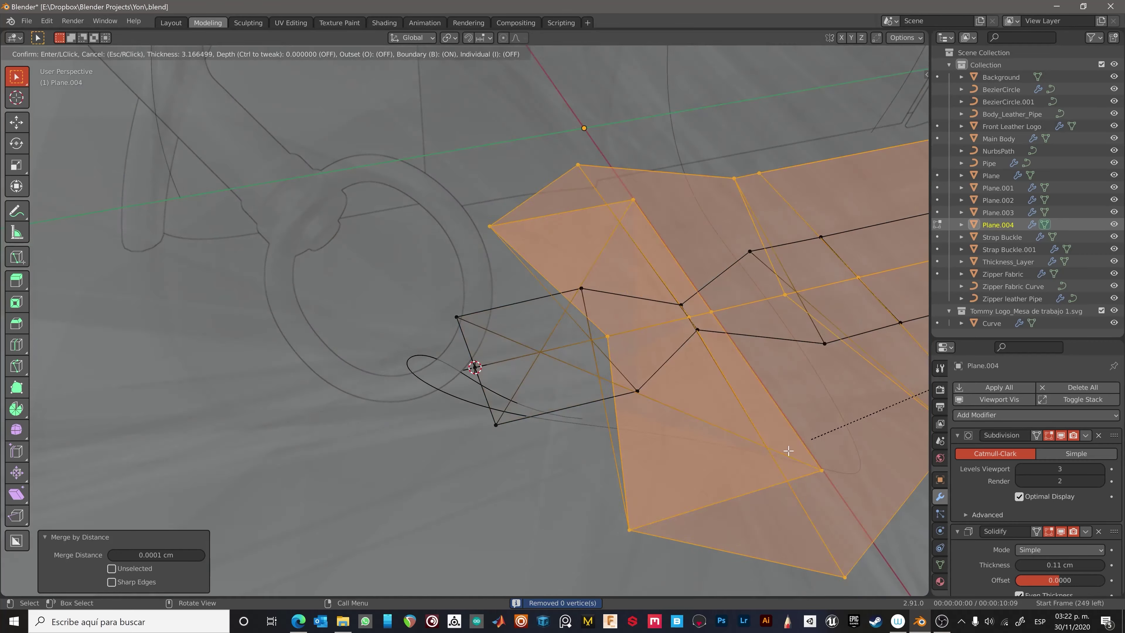
pyautogui.press('Escape')
pyautogui.moveTo(788, 450); pyautogui.dragTo(544, 421, button='middle')
pyautogui.keyDown('alt'); pyautogui.click(483, 312); pyautogui.keyUp('alt')
pyautogui.press('g')
pyautogui.press('g')
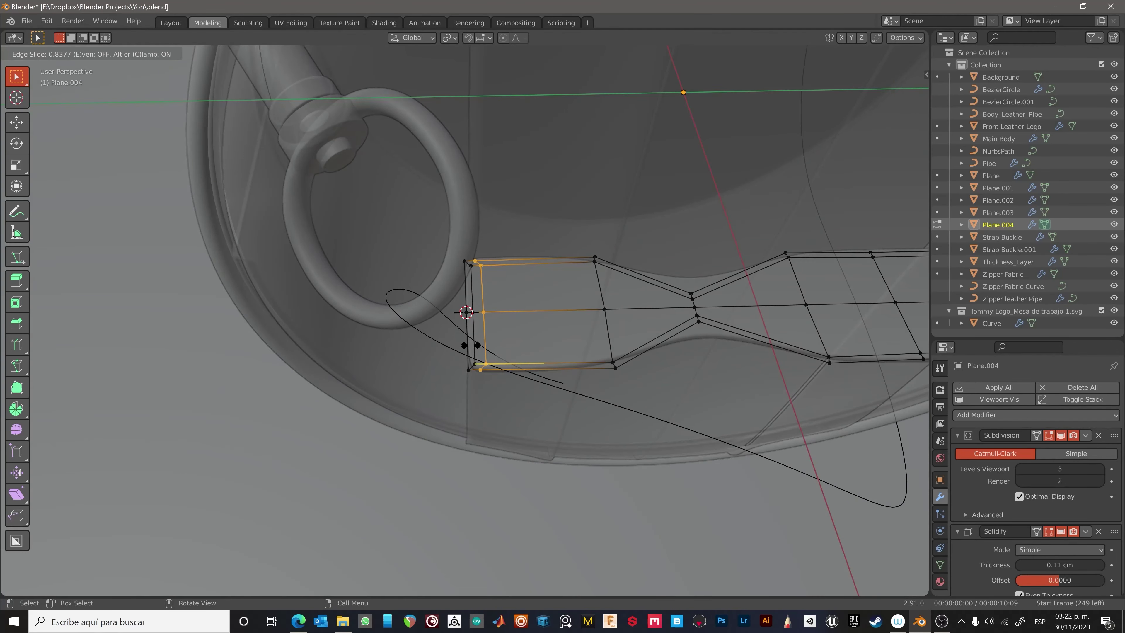
pyautogui.press('Escape')
pyautogui.hotkey('ctrl', 'z')
pyautogui.hotkey('alt', 'a')
pyautogui.hotkey('ctrl', 'r')
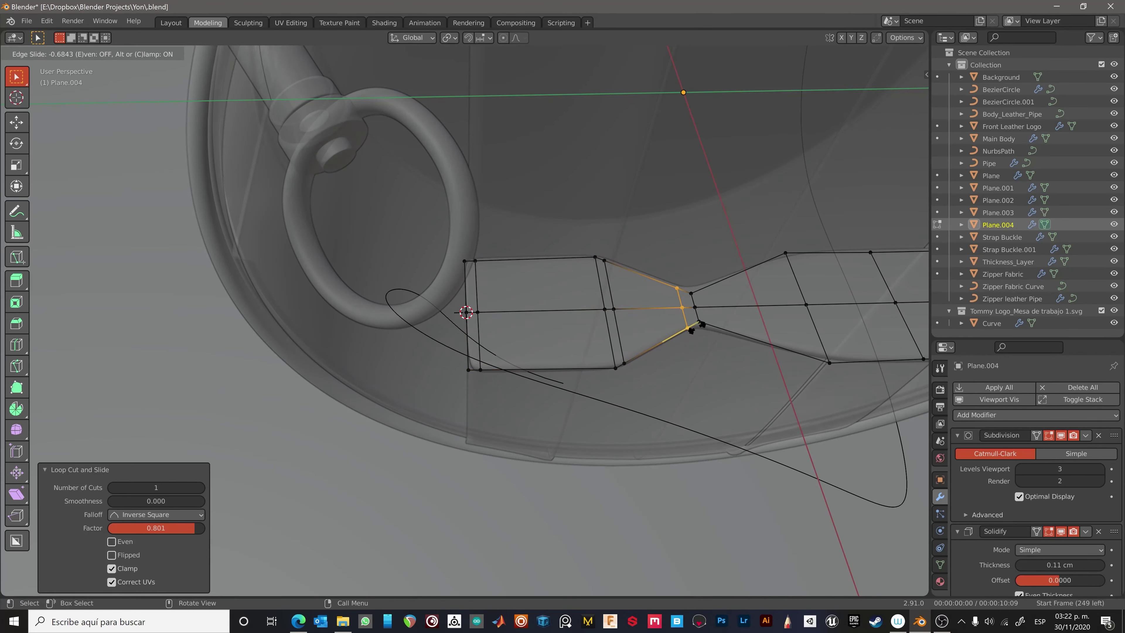
pyautogui.click(757, 303)
pyautogui.click(389, 357)
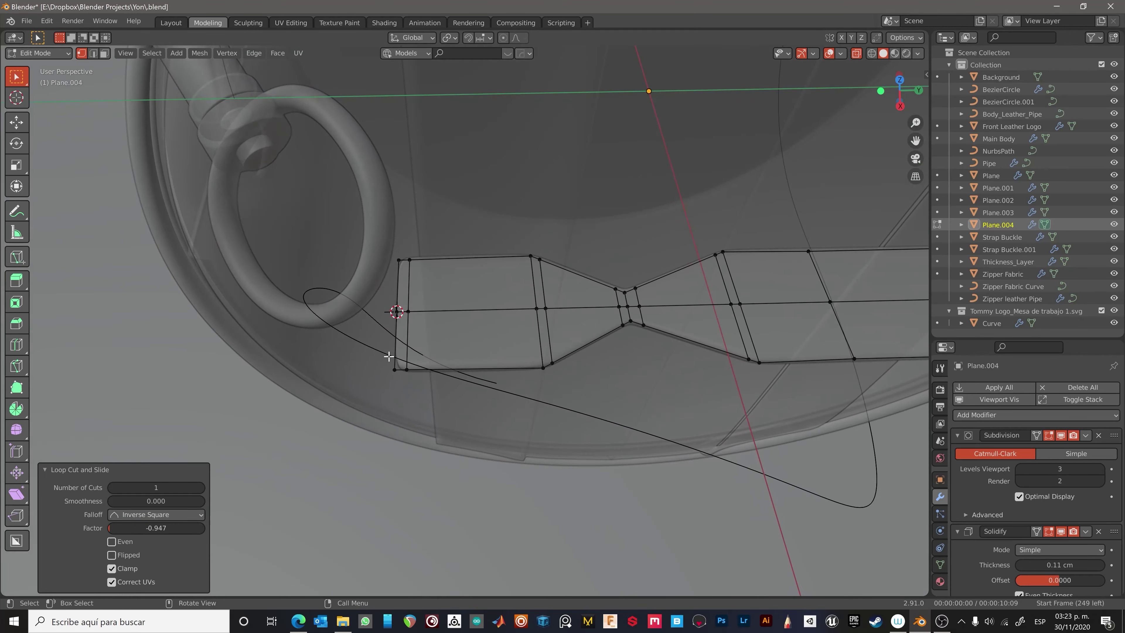
# Inset the strap's faces into a rim and select its outer edge loop.
pyautogui.press('a')
pyautogui.press('i')
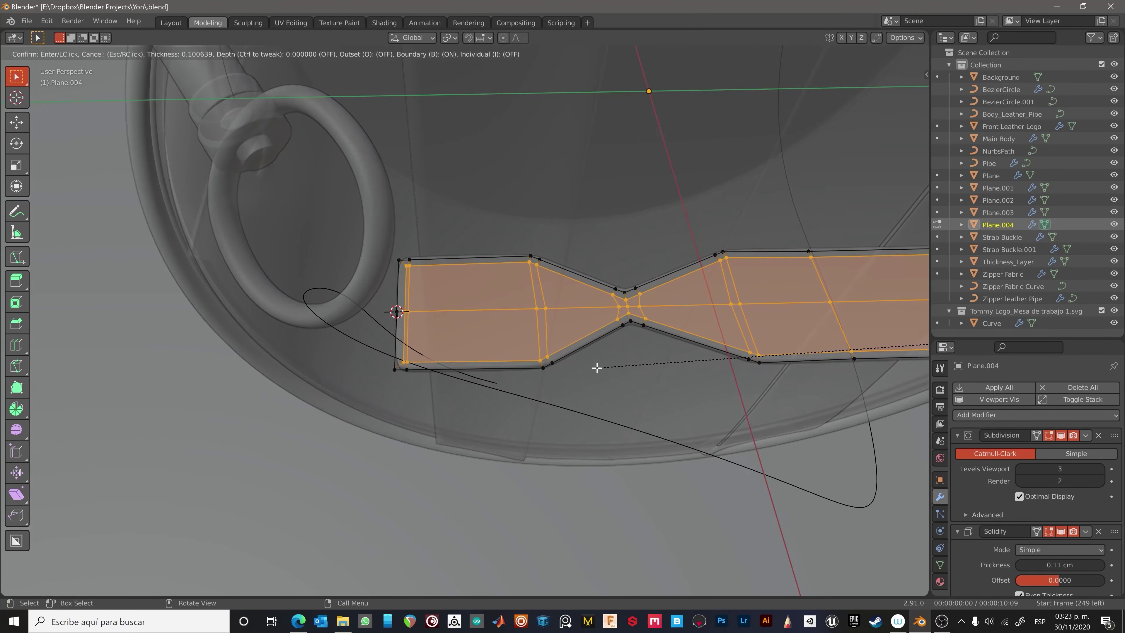
pyautogui.click(596, 368)
pyautogui.hotkey('alt', 'a')
pyautogui.click(94, 57)
pyautogui.keyDown('alt'); pyautogui.click(440, 346); pyautogui.keyUp('alt')
pyautogui.press('KP_Decimal')
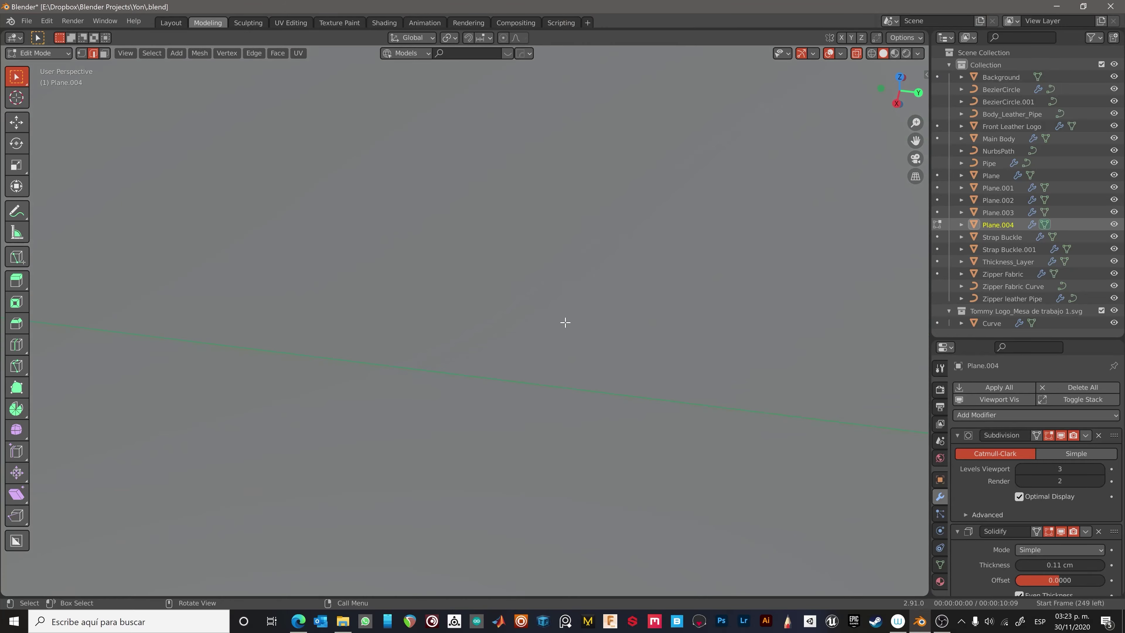
pyautogui.moveTo(565, 321)
pyautogui.mouseDown(button='middle')
pyautogui.moveTo(490, 421)
pyautogui.moveTo(625, 373)
pyautogui.mouseUp(button='middle')
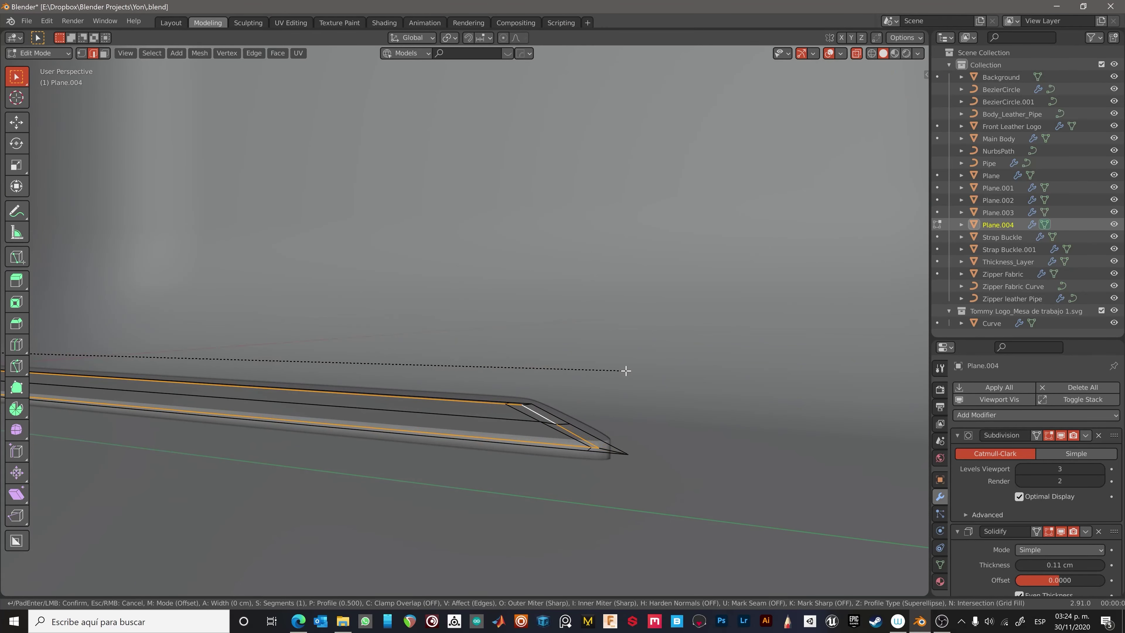
pyautogui.press('Escape')
pyautogui.moveTo(632, 415); pyautogui.dragTo(747, 416, button='middle')
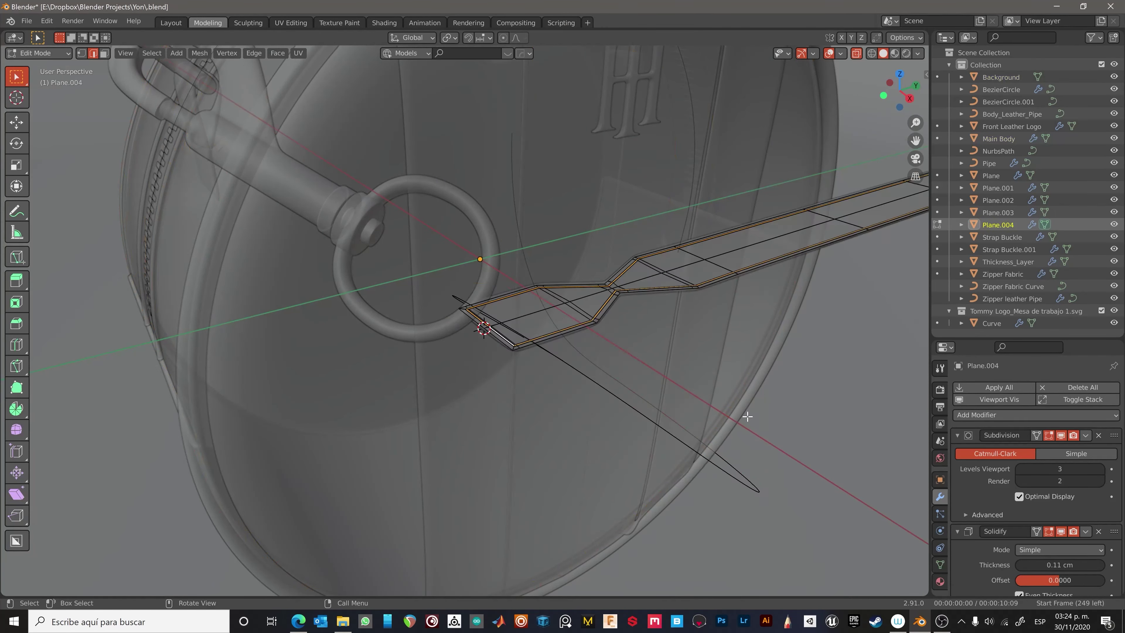
pyautogui.scroll(5, 747, 410)
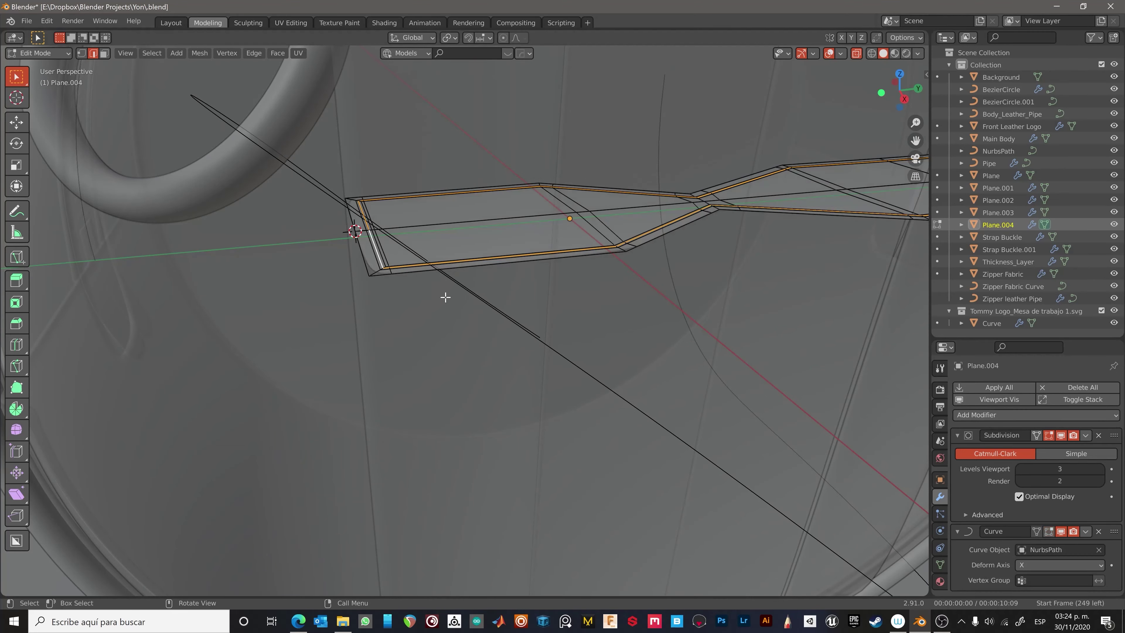
# Extrude the strap along its normals and scale it along Z to set its thickness.
pyautogui.press('a')
pyautogui.press('e')
pyautogui.click(429, 289)
pyautogui.scroll(-5, 540, 327)
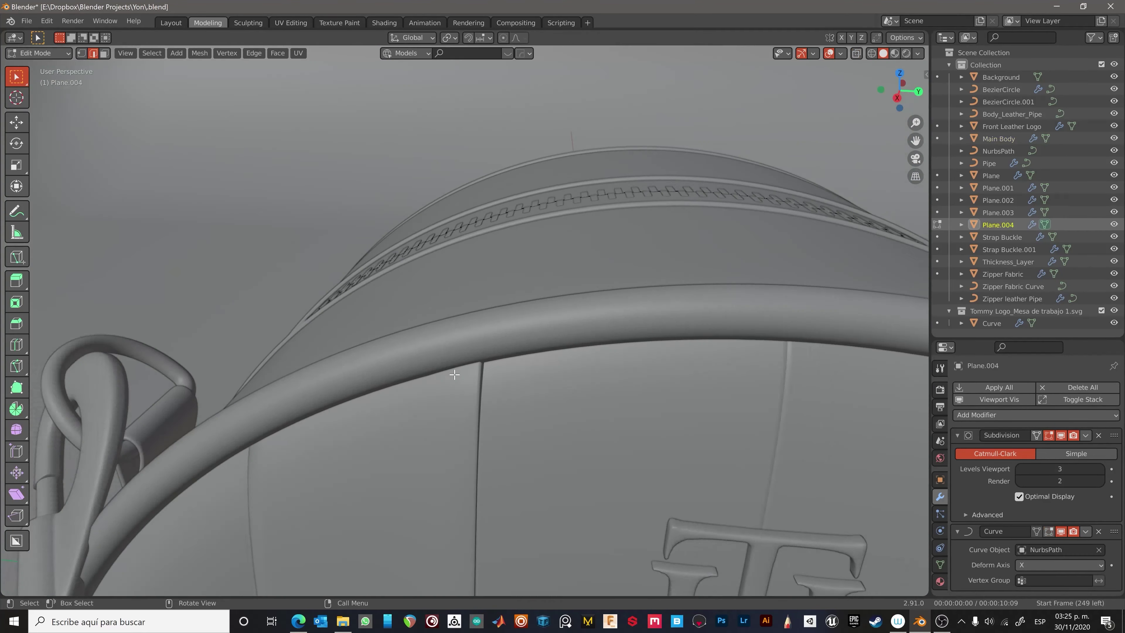
pyautogui.moveTo(540, 327)
pyautogui.mouseDown(button='middle')
pyautogui.moveTo(432, 321)
pyautogui.moveTo(399, 296)
pyautogui.mouseUp(button='middle')
pyautogui.scroll(5, 473, 298)
pyautogui.hotkey('ctrl', 'r')
pyautogui.press('Escape')
pyautogui.scroll(5, 472, 298)
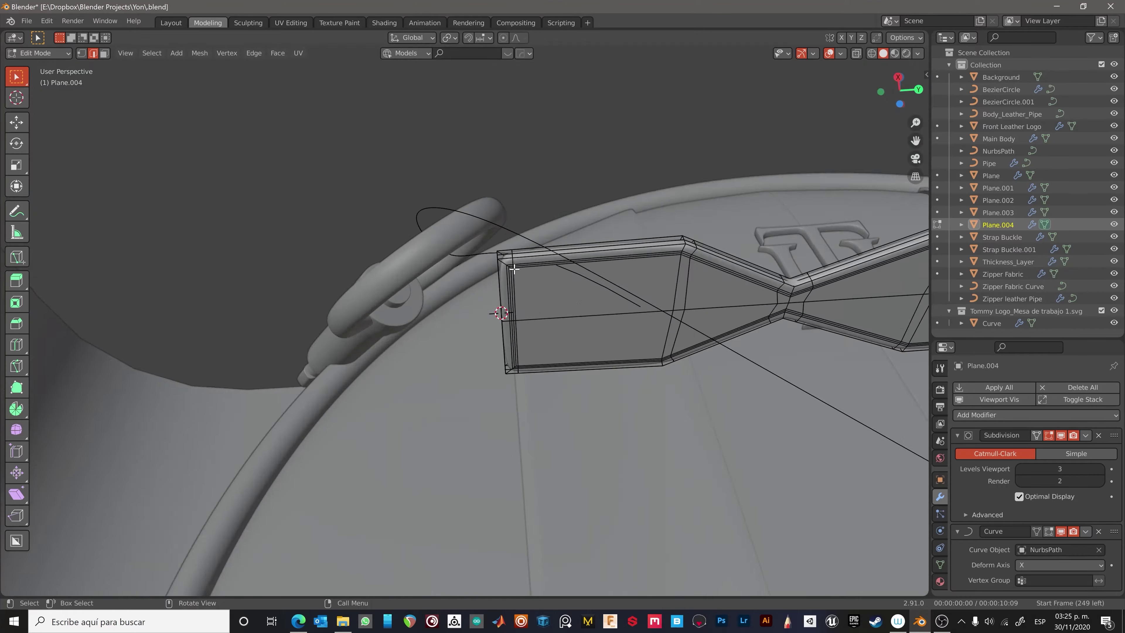
pyautogui.press('s')
pyautogui.press('z')
pyautogui.click(327, 297)
pyautogui.scroll(-5, 327, 297)
# Inspect the 0.0226 cm, 2-segment bevelled rim and select an edge path along the strap.
pyautogui.moveTo(226, 328)
pyautogui.mouseDown(button='middle')
pyautogui.moveTo(354, 339)
pyautogui.moveTo(427, 317)
pyautogui.moveTo(436, 373)
pyautogui.mouseUp(button='middle')
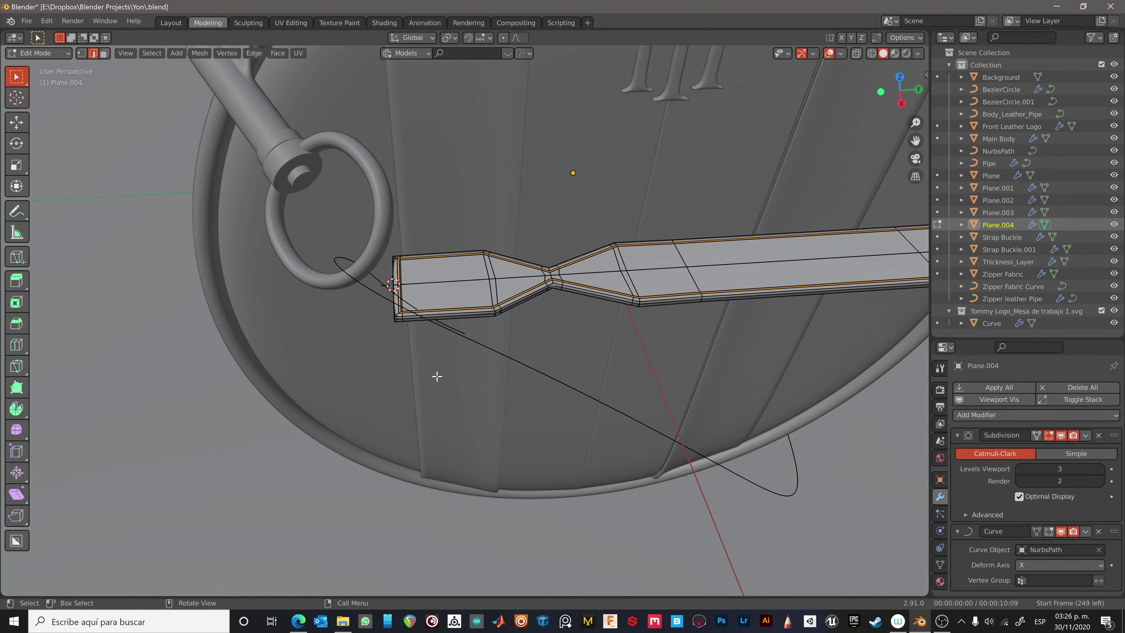
pyautogui.scroll(5, 436, 377)
pyautogui.moveTo(477, 322); pyautogui.dragTo(552, 316, button='middle')
pyautogui.scroll(-5, 725, 293)
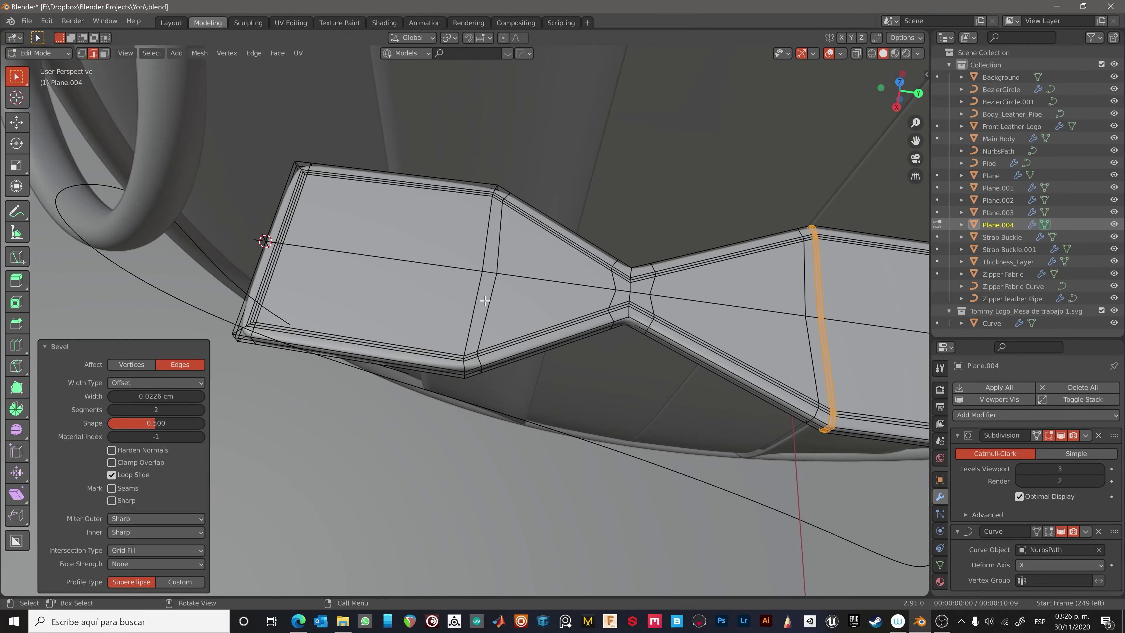
pyautogui.keyDown('alt'); pyautogui.click(477, 276); pyautogui.keyUp('alt')
pyautogui.moveTo(477, 276)
pyautogui.mouseDown(button='middle')
pyautogui.moveTo(645, 255)
pyautogui.moveTo(595, 314)
pyautogui.mouseUp(button='middle')
pyautogui.scroll(-5, 645, 256)
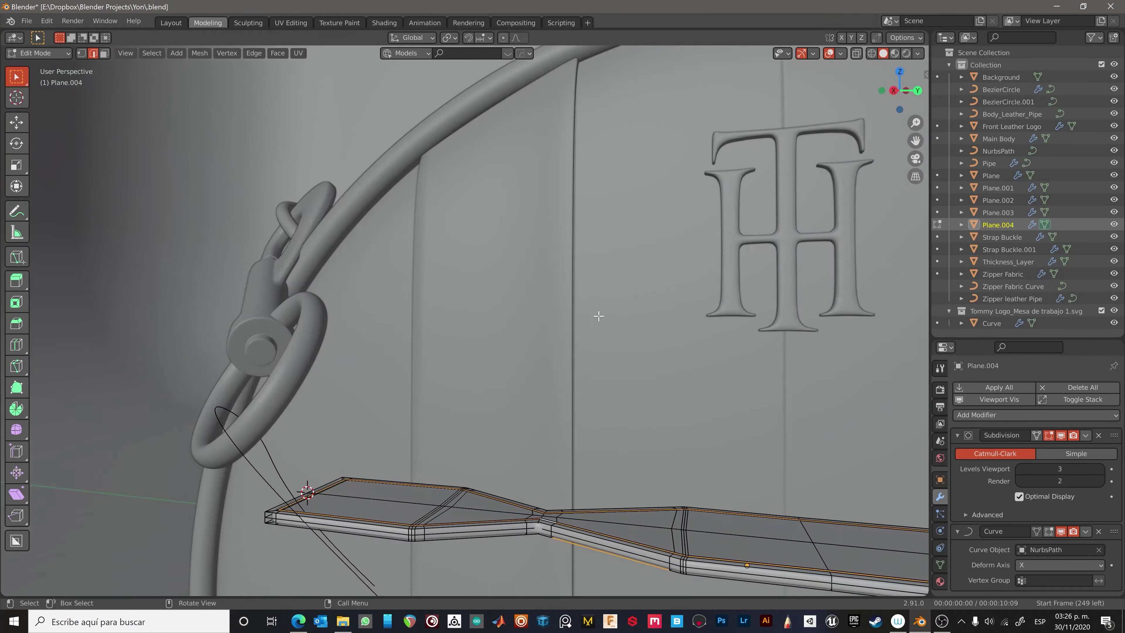
pyautogui.scroll(6, 595, 442)
pyautogui.scroll(-4, 575, 459)
pyautogui.scroll(-4, 615, 196)
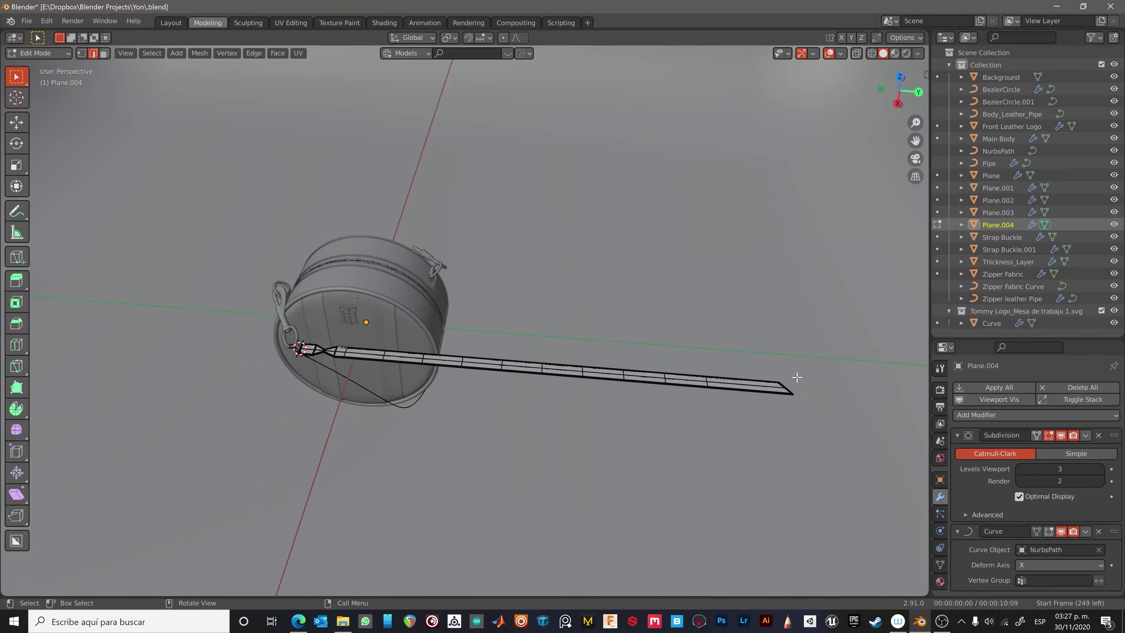
pyautogui.scroll(6, 794, 382)
pyautogui.moveTo(698, 504)
pyautogui.mouseDown(button='middle')
pyautogui.moveTo(632, 410)
pyautogui.moveTo(519, 377)
pyautogui.mouseUp(button='middle')
pyautogui.keyDown('ctrl'); pyautogui.click(632, 411); pyautogui.keyUp('ctrl')
pyautogui.scroll(3, 632, 411)
pyautogui.scroll(4, 396, 471)
pyautogui.moveTo(397, 471); pyautogui.dragTo(352, 510, button='middle')
# Leave strap edit mode, orbit the bag, and briefly check the strap's guide curve points.
pyautogui.press('Tab')
pyautogui.scroll(-5, 499, 423)
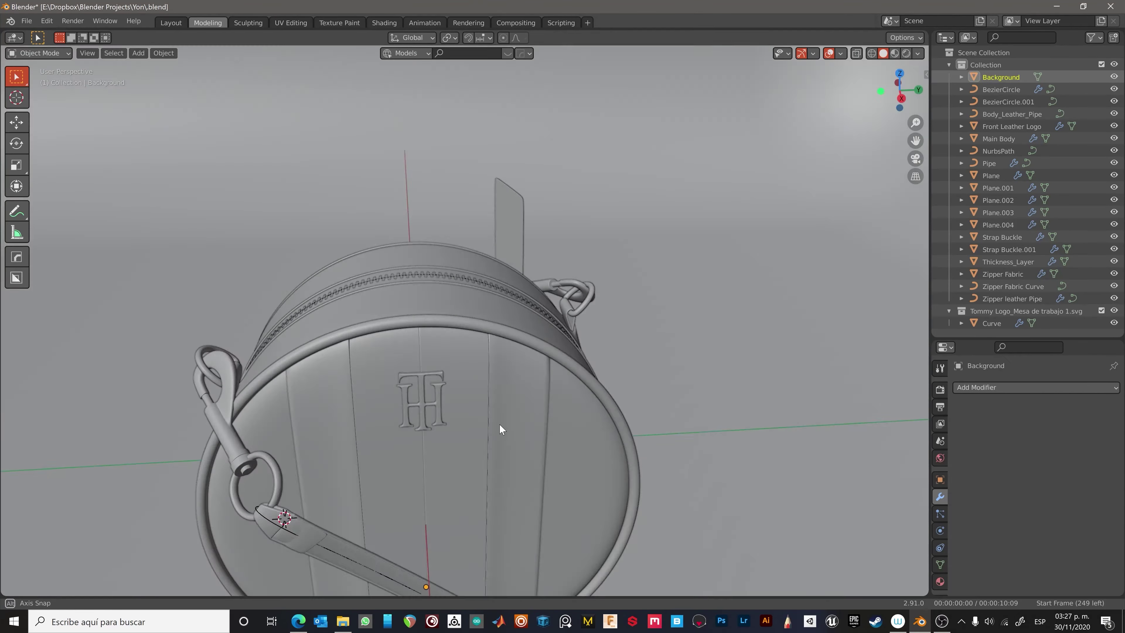
pyautogui.moveTo(500, 424); pyautogui.dragTo(517, 299, button='middle')
pyautogui.scroll(5, 517, 299)
pyautogui.scroll(2, 445, 352)
pyautogui.moveTo(445, 352)
pyautogui.mouseDown(button='middle')
pyautogui.moveTo(432, 266)
pyautogui.moveTo(325, 309)
pyautogui.moveTo(450, 312)
pyautogui.mouseUp(button='middle')
pyautogui.click(432, 267)
pyautogui.press('Tab')
pyautogui.scroll(3, 439, 293)
pyautogui.press('Tab')
pyautogui.scroll(-5, 423, 297)
# Save with Ctrl+S and inspect the bag's navy, white and red materials in Material Preview.
pyautogui.hotkey('ctrl', 's')
pyautogui.click(450, 312)
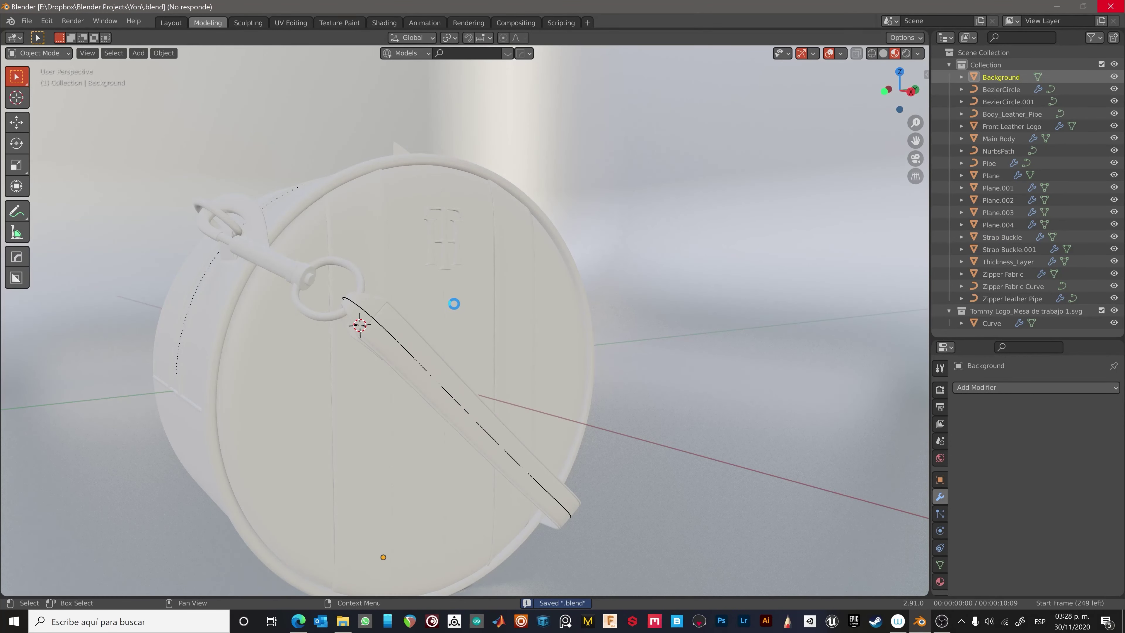
pyautogui.scroll(-3, 378, 318)
pyautogui.scroll(-4, 389, 311)
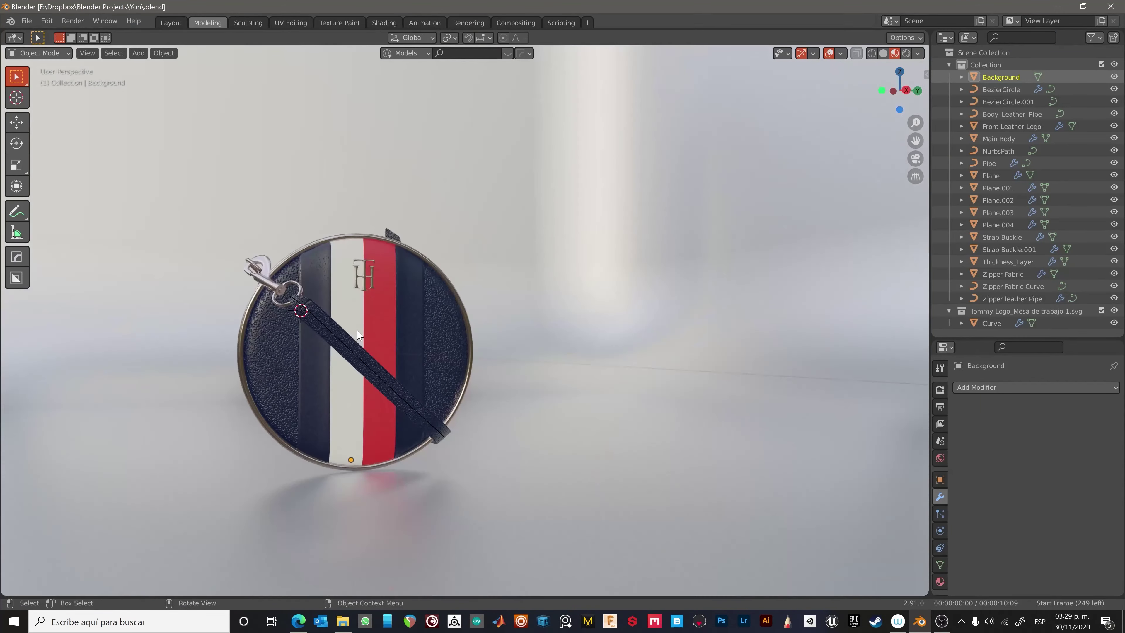
pyautogui.moveTo(358, 335)
pyautogui.mouseDown(button='middle')
pyautogui.moveTo(250, 347)
pyautogui.moveTo(507, 368)
pyautogui.mouseUp(button='middle')
pyautogui.scroll(6, 444, 277)
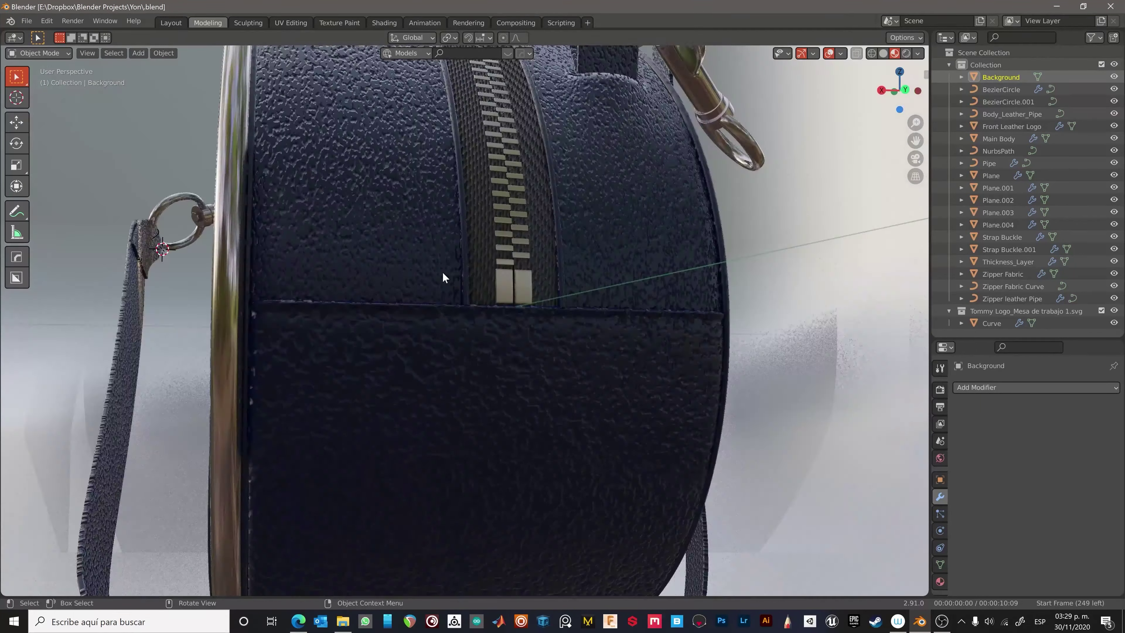
pyautogui.scroll(-6, 443, 272)
pyautogui.moveTo(442, 271)
pyautogui.mouseDown(button='middle')
pyautogui.moveTo(610, 326)
pyautogui.moveTo(426, 392)
pyautogui.moveTo(571, 289)
pyautogui.moveTo(602, 289)
pyautogui.moveTo(293, 304)
pyautogui.mouseUp(button='middle')
pyautogui.scroll(4, 610, 327)
pyautogui.scroll(-4, 610, 327)
pyautogui.click(376, 401)
# Extend the strap's guide curve with a new point and reposition its end points.
pyautogui.press('Tab')
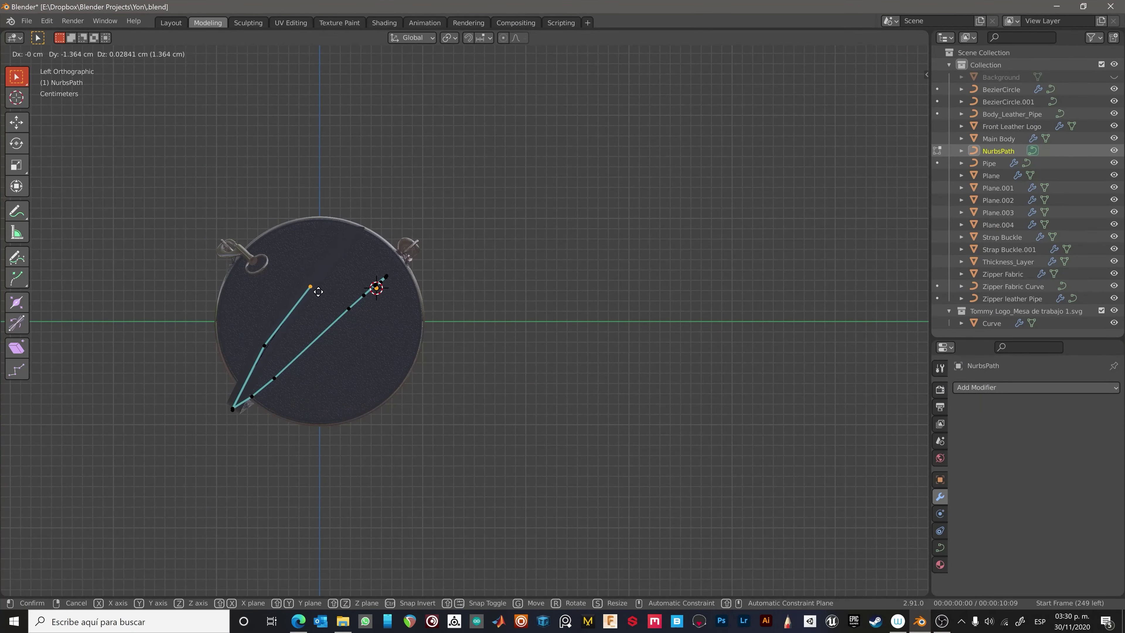
pyautogui.click(276, 456)
pyautogui.moveTo(275, 456); pyautogui.dragTo(323, 434, button='middle')
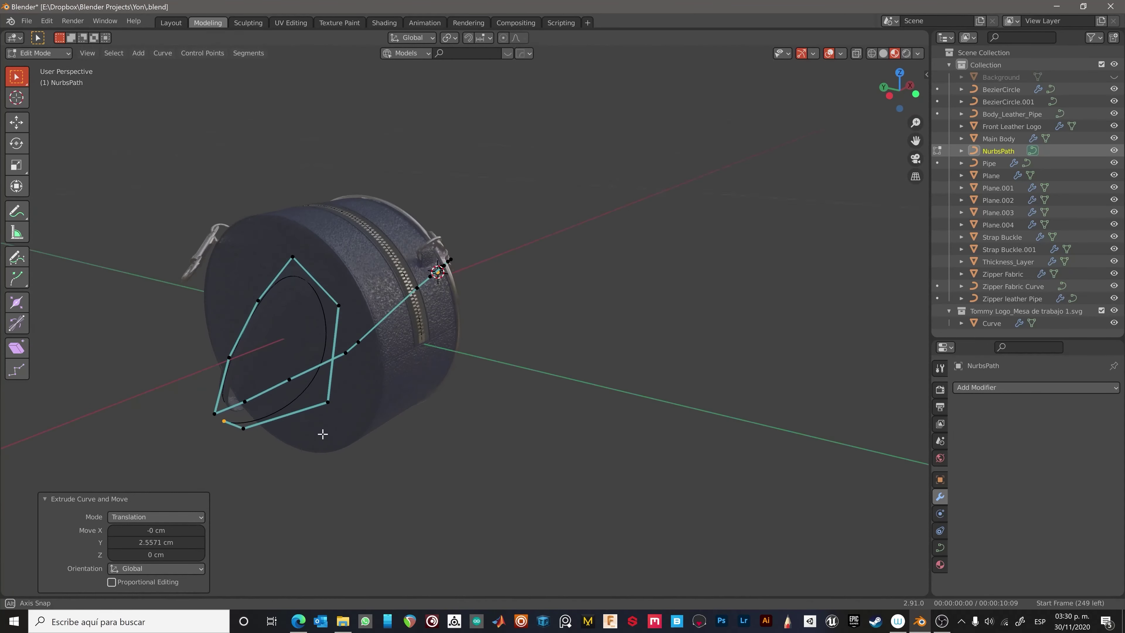
pyautogui.click(243, 439)
pyautogui.moveTo(244, 438)
pyautogui.mouseDown(button='middle')
pyautogui.moveTo(469, 427)
pyautogui.moveTo(258, 395)
pyautogui.moveTo(220, 344)
pyautogui.moveTo(247, 437)
pyautogui.moveTo(190, 425)
pyautogui.mouseUp(button='middle')
pyautogui.click(236, 422)
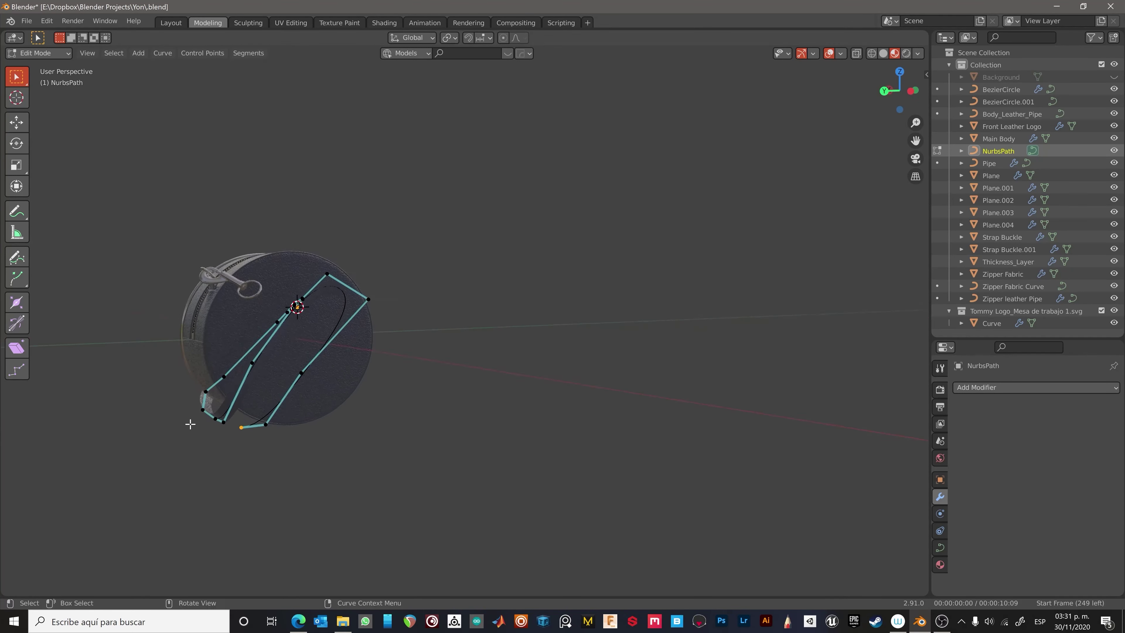
pyautogui.moveTo(286, 508)
pyautogui.mouseDown(button='middle')
pyautogui.moveTo(376, 471)
pyautogui.moveTo(428, 367)
pyautogui.mouseUp(button='middle')
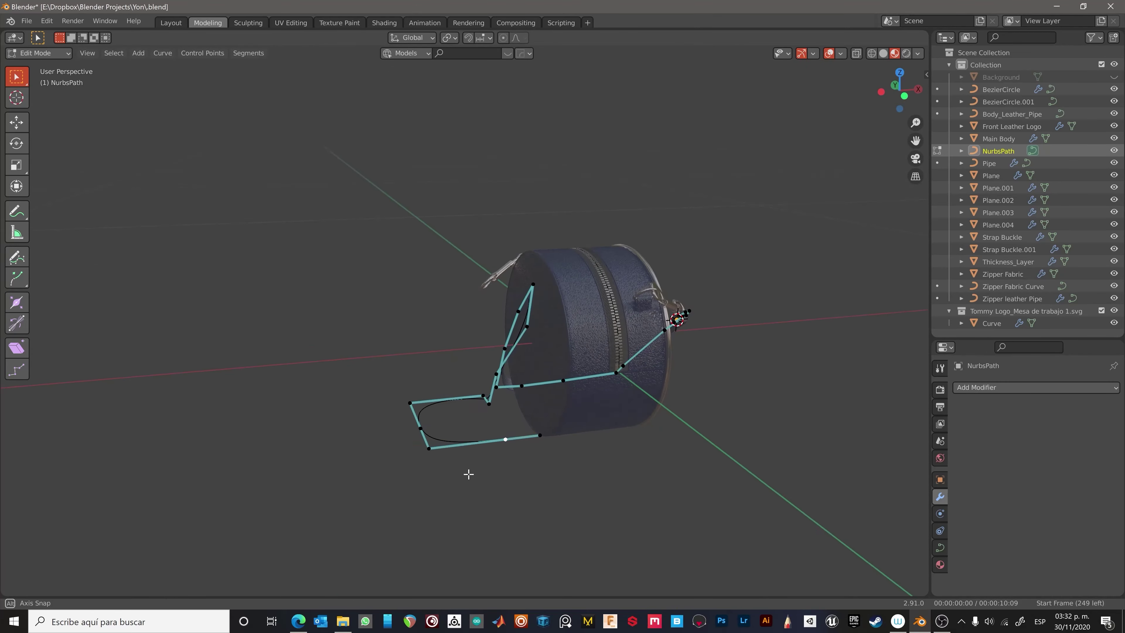
pyautogui.moveTo(497, 404); pyautogui.dragTo(462, 457, button='middle')
# Move the strap mesh end 19.49 cm along Y and slide an edge along the strap.
pyautogui.hotkey('alt', 'q')
pyautogui.moveTo(371, 378); pyautogui.dragTo(572, 306, button='middle')
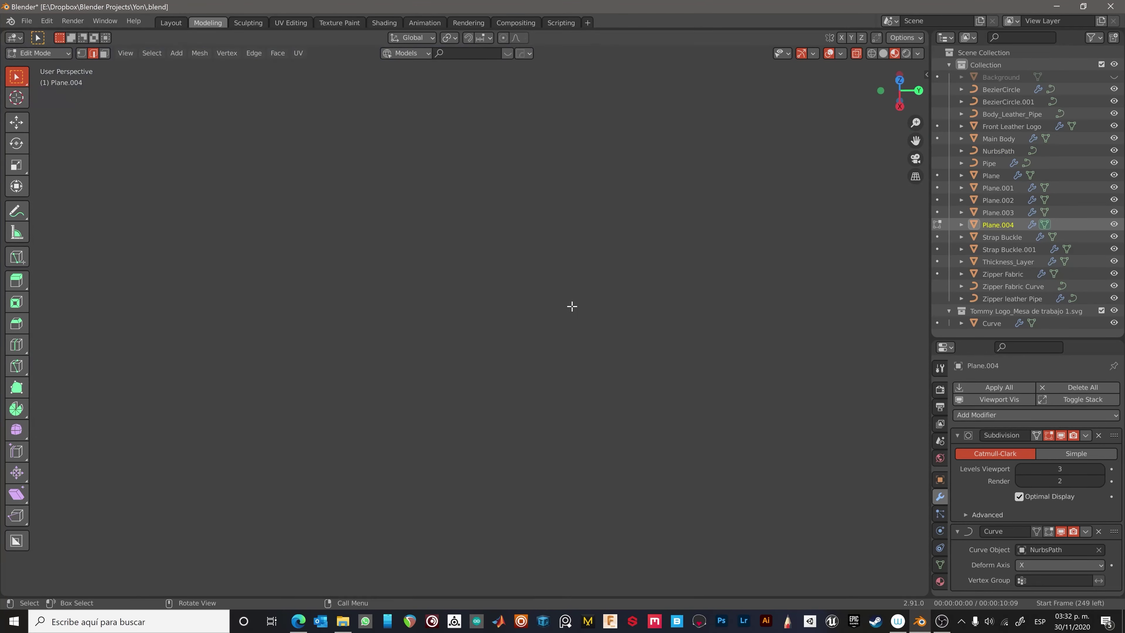
pyautogui.click(807, 286)
pyautogui.moveTo(316, 211); pyautogui.dragTo(452, 232, button='middle')
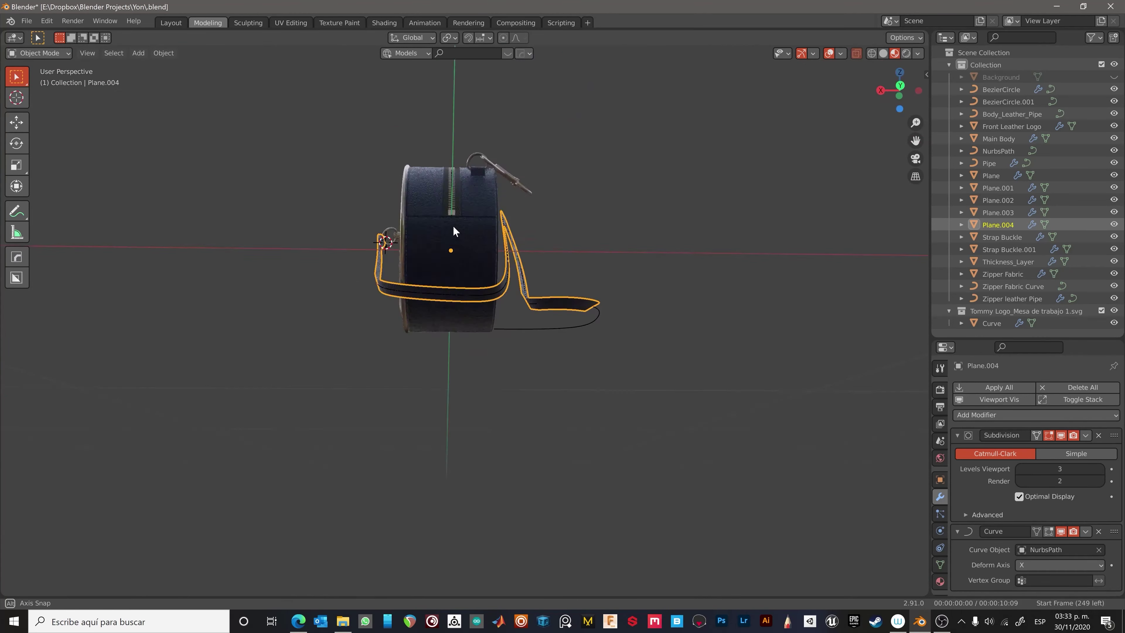
pyautogui.click(494, 430)
pyautogui.moveTo(494, 431); pyautogui.dragTo(309, 368, button='middle')
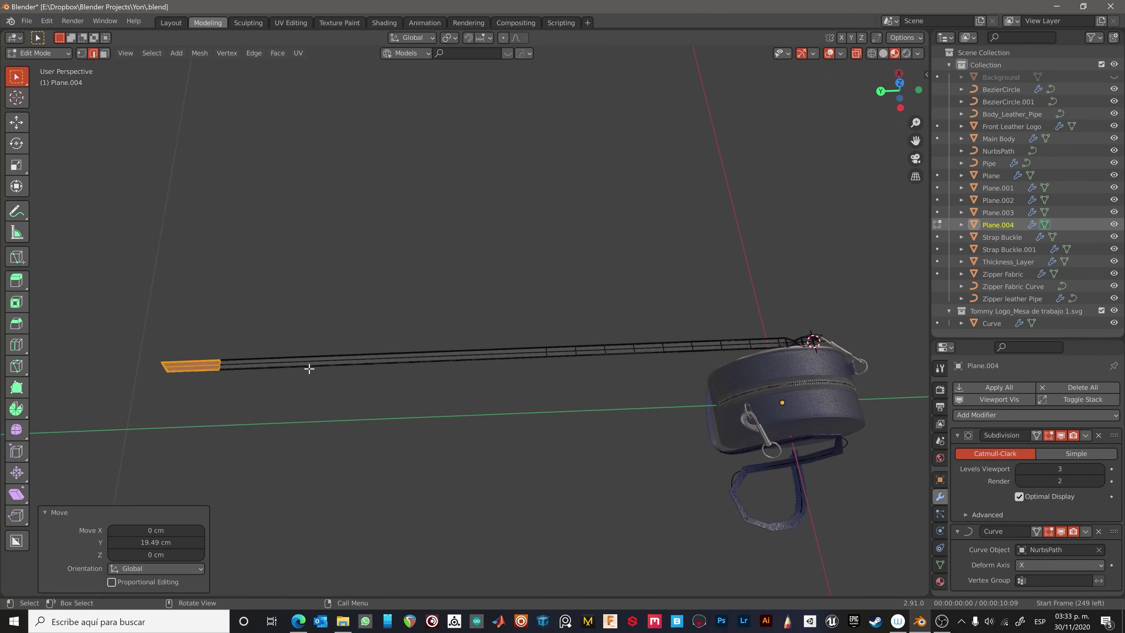
pyautogui.click(378, 349)
pyautogui.moveTo(378, 349)
pyautogui.mouseDown(button='middle')
pyautogui.moveTo(658, 477)
pyautogui.moveTo(548, 394)
pyautogui.moveTo(643, 513)
pyautogui.moveTo(530, 333)
pyautogui.mouseUp(button='middle')
pyautogui.press('Tab')
# With X-ray on, select and twist the guide curve points along the strap's loop.
pyautogui.moveTo(579, 242); pyautogui.dragTo(541, 234, button='middle')
pyautogui.click(541, 234)
pyautogui.press('Tab')
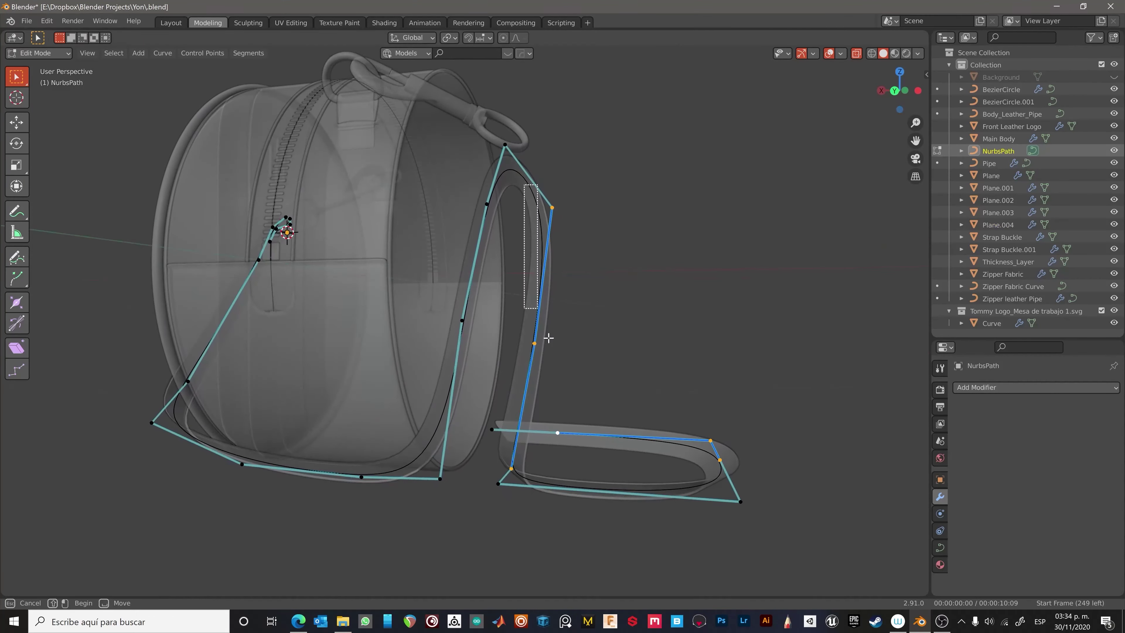
pyautogui.moveTo(526, 199)
pyautogui.mouseDown()
pyautogui.moveTo(541, 268)
pyautogui.moveTo(753, 492)
pyautogui.mouseUp()
pyautogui.moveTo(753, 491); pyautogui.dragTo(681, 464, button='middle')
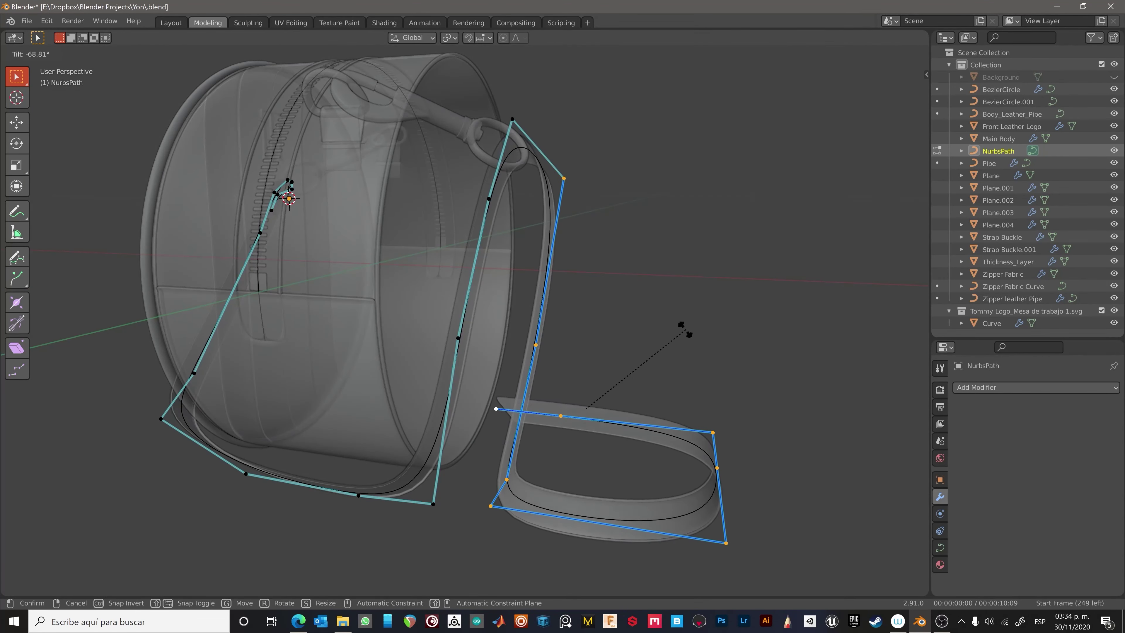
pyautogui.click(685, 330)
pyautogui.moveTo(686, 330); pyautogui.dragTo(613, 221, button='middle')
pyautogui.click(563, 171)
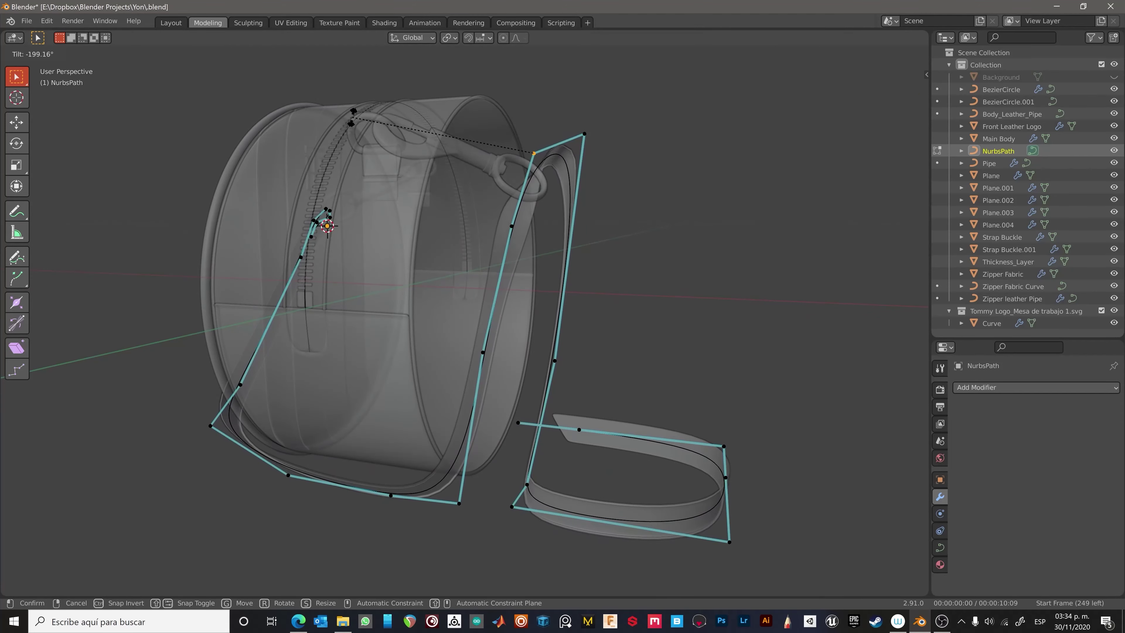
pyautogui.click(523, 230)
pyautogui.hotkey('alt', 'z')
pyautogui.moveTo(523, 230); pyautogui.dragTo(478, 196, button='middle')
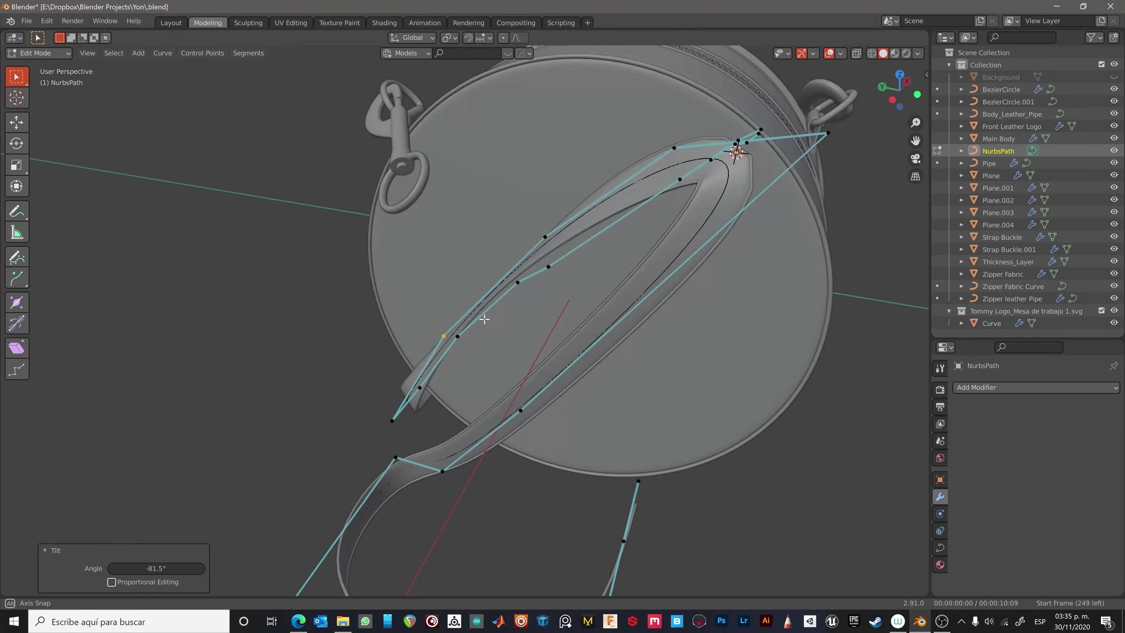
pyautogui.moveTo(488, 355)
pyautogui.mouseDown(button='middle')
pyautogui.moveTo(542, 420)
pyautogui.moveTo(496, 266)
pyautogui.moveTo(524, 442)
pyautogui.moveTo(481, 399)
pyautogui.moveTo(609, 275)
pyautogui.mouseUp(button='middle')
# Move the top control point and reposition the bottom curve points of the strap.
pyautogui.press('g')
pyautogui.click(491, 242)
pyautogui.moveTo(470, 363); pyautogui.dragTo(488, 410, button='middle')
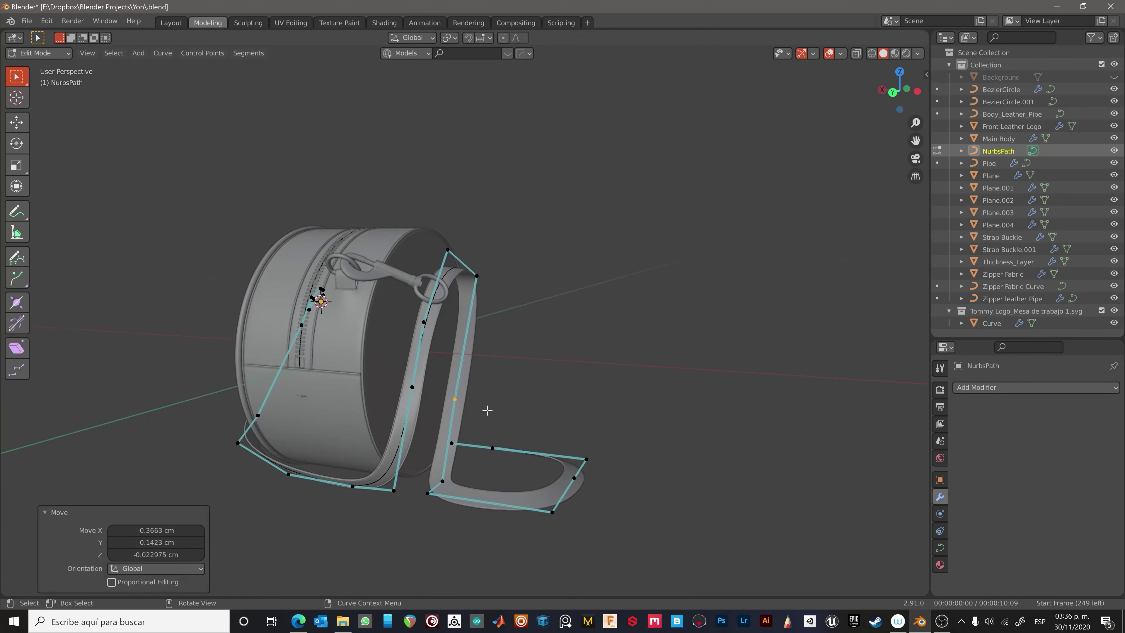
pyautogui.moveTo(425, 470); pyautogui.dragTo(443, 443, button='middle')
pyautogui.keyDown('shift'); pyautogui.moveTo(487, 478); pyautogui.dragTo(611, 527); pyautogui.keyUp('shift')
pyautogui.moveTo(538, 425); pyautogui.dragTo(568, 446)
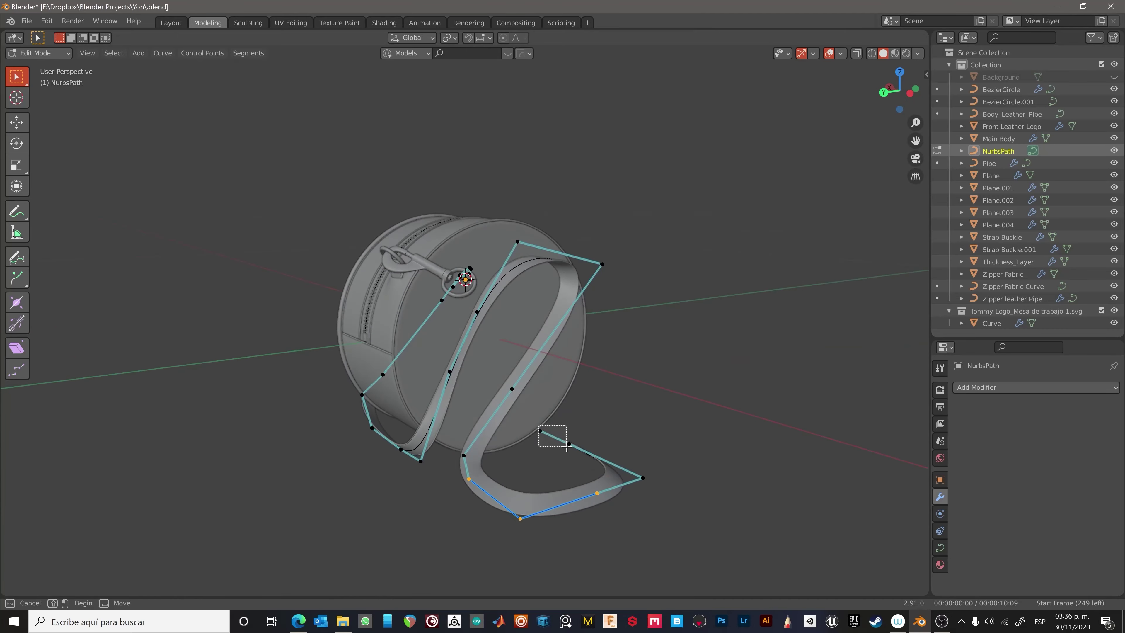
pyautogui.press('Escape')
pyautogui.moveTo(510, 454)
pyautogui.mouseDown(button='middle')
pyautogui.moveTo(722, 445)
pyautogui.moveTo(647, 373)
pyautogui.moveTo(575, 391)
pyautogui.mouseUp(button='middle')
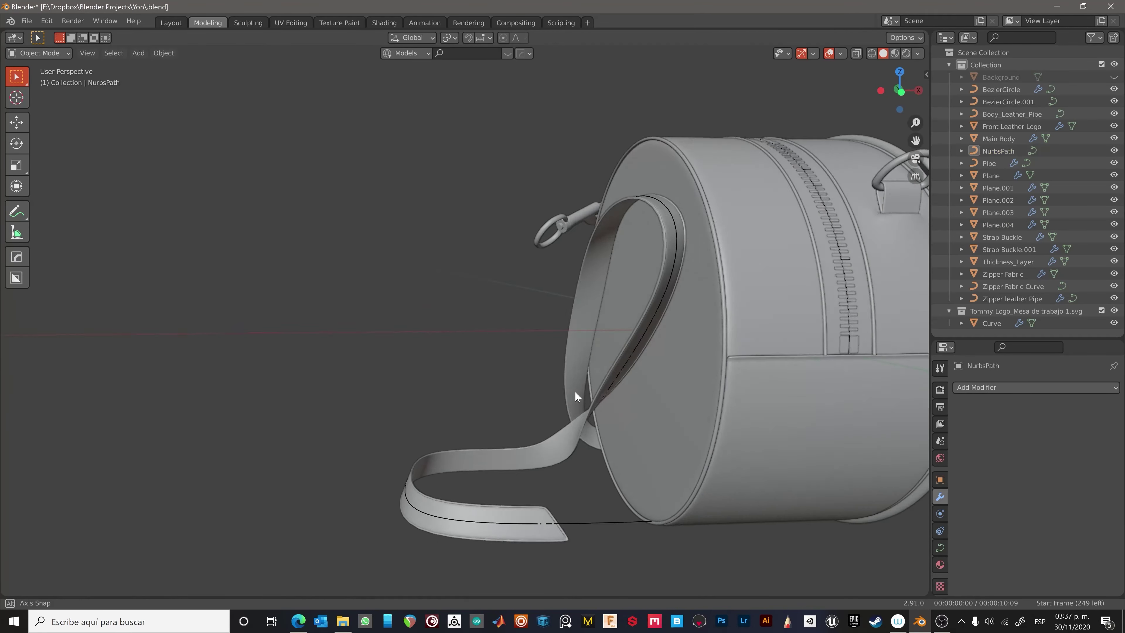
pyautogui.press('g')
pyautogui.click(671, 418)
pyautogui.moveTo(671, 417)
pyautogui.mouseDown(button='middle')
pyautogui.moveTo(710, 346)
pyautogui.moveTo(514, 351)
pyautogui.moveTo(712, 355)
pyautogui.moveTo(445, 455)
pyautogui.moveTo(522, 397)
pyautogui.moveTo(695, 487)
pyautogui.moveTo(669, 362)
pyautogui.mouseUp(button='middle')
pyautogui.press('Tab')
pyautogui.press('Tab')
# Tilt the selected curve points to 39.65° and view the strap in Material Preview.
pyautogui.hotkey('ctrl', 't')
pyautogui.click(522, 397)
pyautogui.hotkey('ctrl', 't')
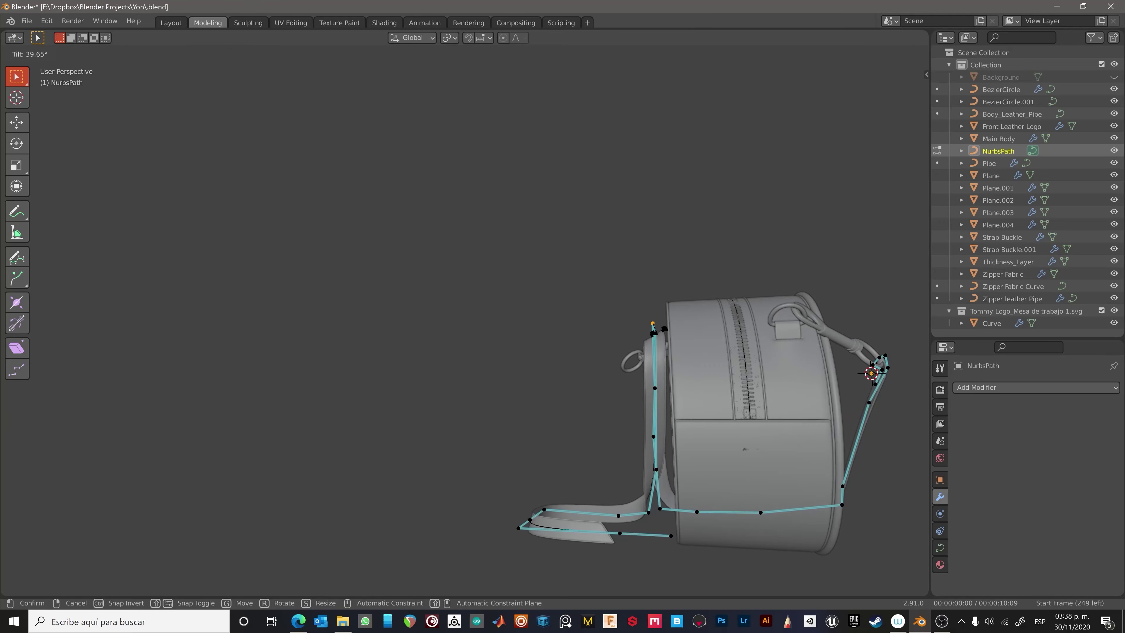
pyautogui.click(799, 426)
pyautogui.moveTo(799, 426)
pyautogui.mouseDown(button='middle')
pyautogui.moveTo(571, 427)
pyautogui.moveTo(664, 416)
pyautogui.moveTo(675, 225)
pyautogui.mouseUp(button='middle')
pyautogui.scroll(5, 799, 425)
pyautogui.press('Tab')
pyautogui.press('z')
pyautogui.press('2')
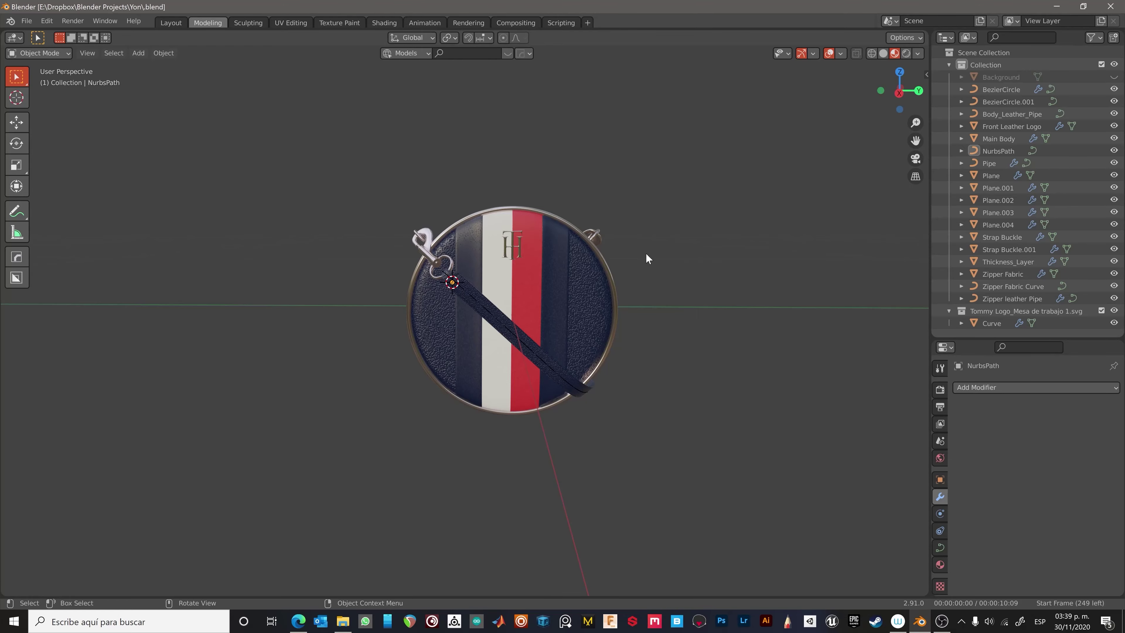
# Lengthen the strap end 3.39 cm along Y and add two loop cuts across it.
pyautogui.moveTo(509, 260); pyautogui.dragTo(447, 427, button='middle')
pyautogui.click(447, 427)
pyautogui.scroll(5, 387, 432)
pyautogui.press('Tab')
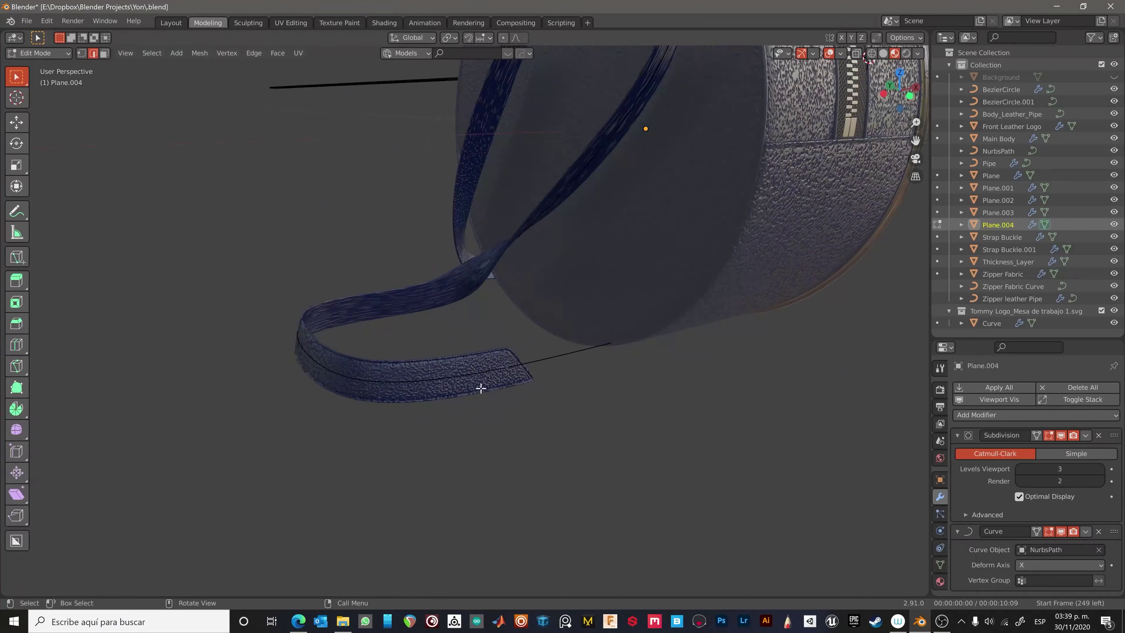
pyautogui.hotkey('alt', 'z')
pyautogui.moveTo(480, 388); pyautogui.dragTo(459, 259, button='middle')
pyautogui.press('g')
pyautogui.press('y')
pyautogui.click(459, 259)
pyautogui.hotkey('ctrl', 'r')
pyautogui.scroll(1, 272, 384)
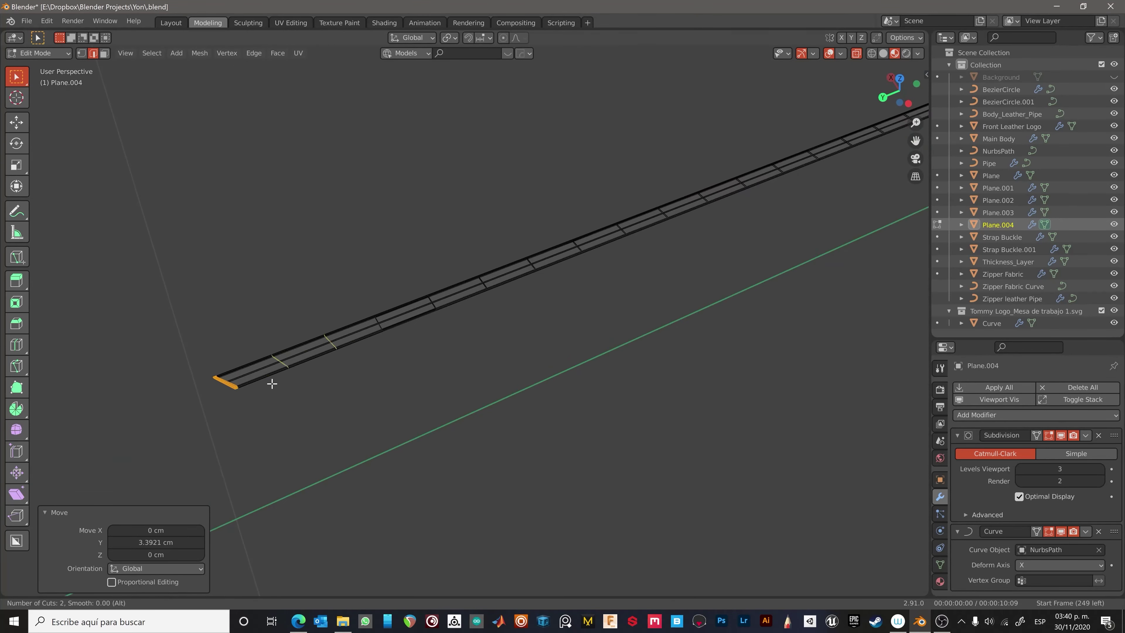
pyautogui.press('Tab')
# Isolate and frame the strap, select its mesh, and view its UV layout.
pyautogui.scroll(-5, 689, 305)
pyautogui.moveTo(689, 305); pyautogui.dragTo(783, 339, button='middle')
pyautogui.hotkey('shift', 'h')
pyautogui.press('KP_Decimal')
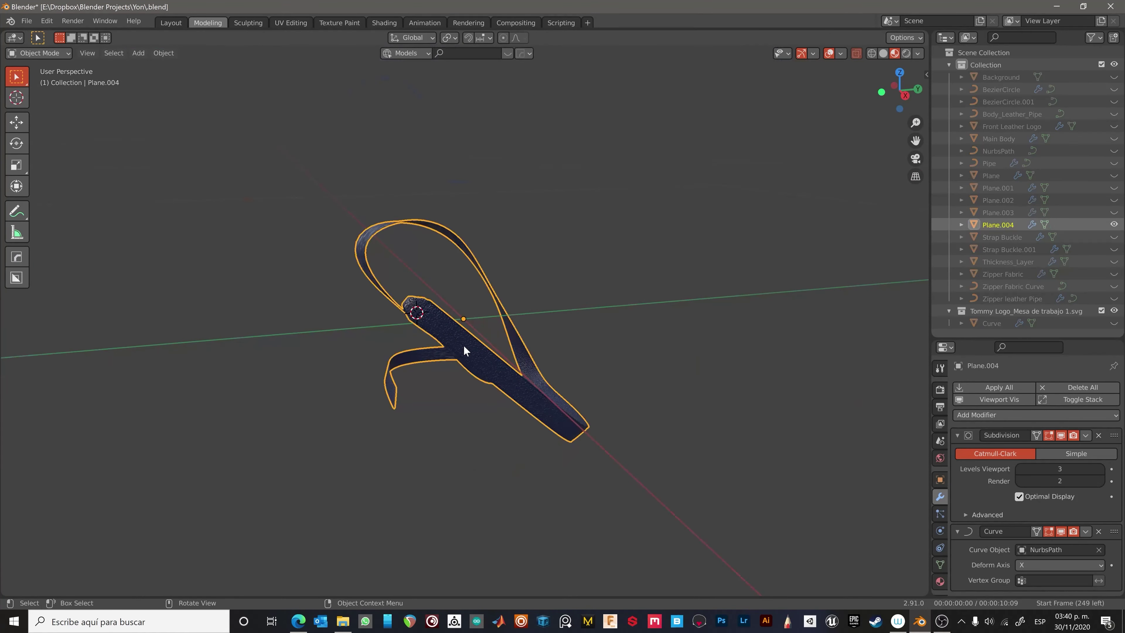
pyautogui.moveTo(819, 79); pyautogui.dragTo(458, 365, button='middle')
pyautogui.scroll(3, 459, 365)
pyautogui.keyDown('ctrl'); pyautogui.click(458, 365); pyautogui.keyUp('ctrl')
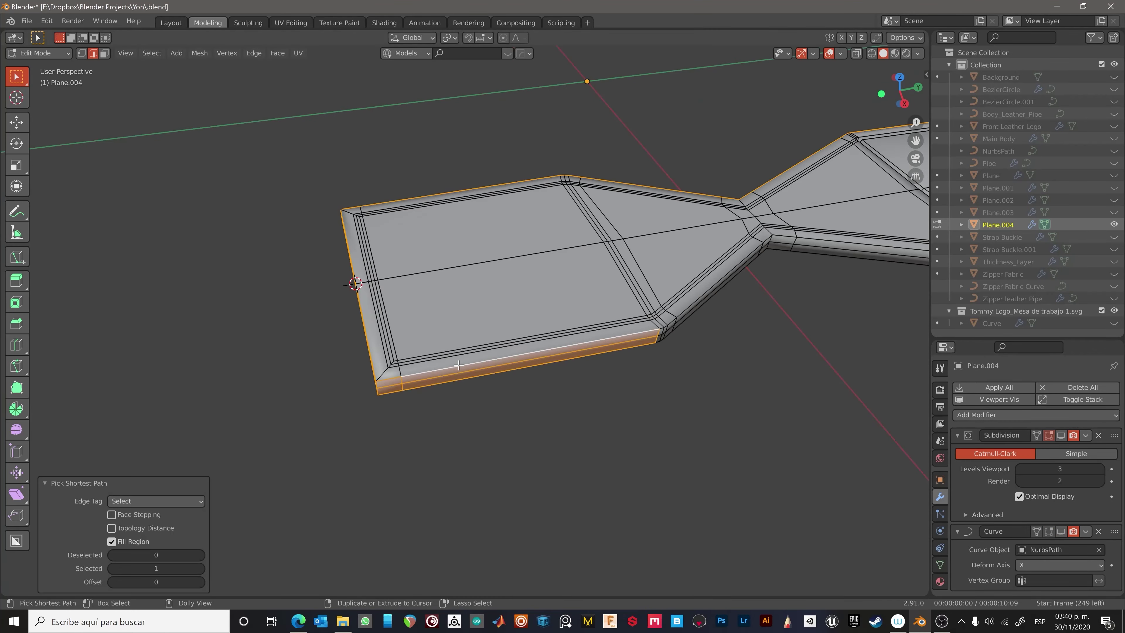
pyautogui.press('a')
pyautogui.click(298, 53)
pyautogui.click(291, 23)
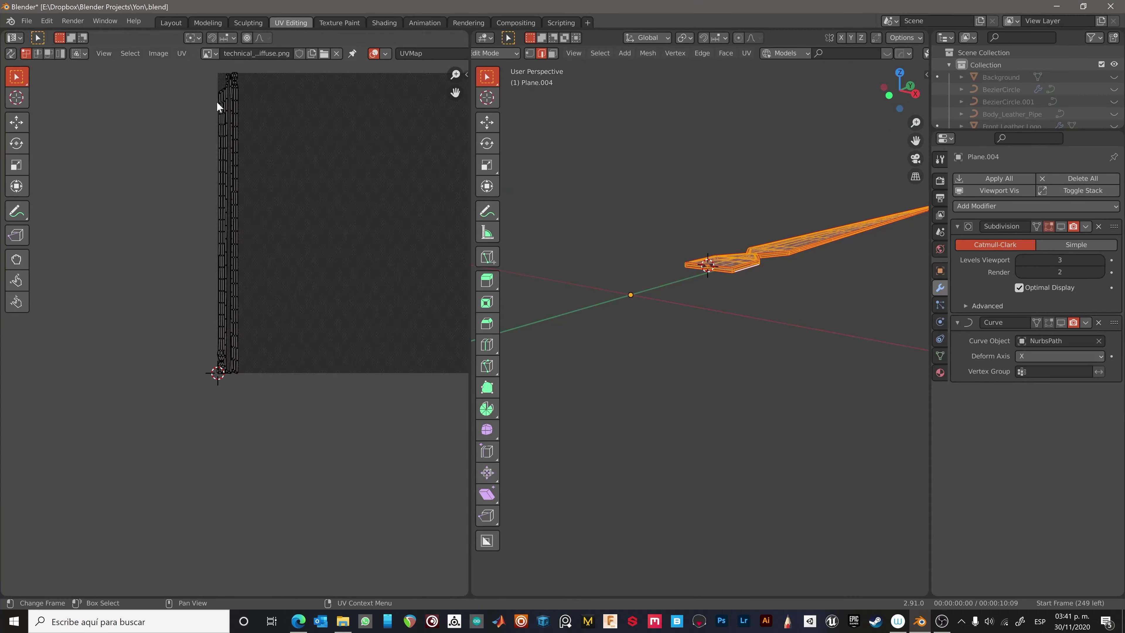
# Check the strap's UVs against the diffuse texture by selecting edges and the whole mesh.
pyautogui.scroll(3, 727, 267)
pyautogui.click(727, 267)
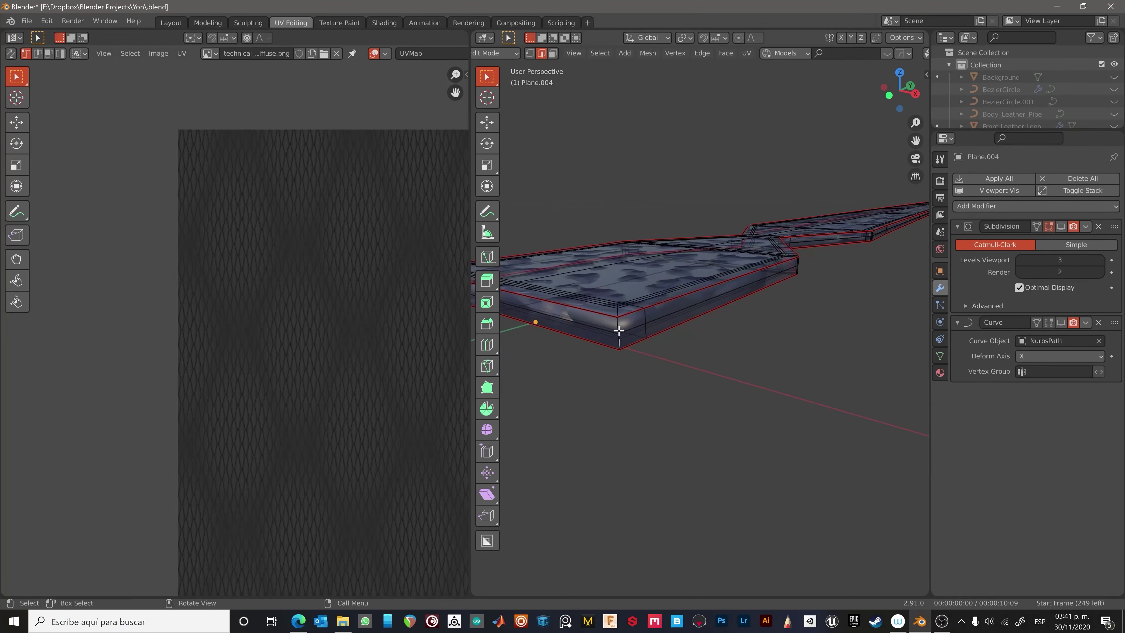
pyautogui.moveTo(619, 330); pyautogui.dragTo(606, 342, button='middle')
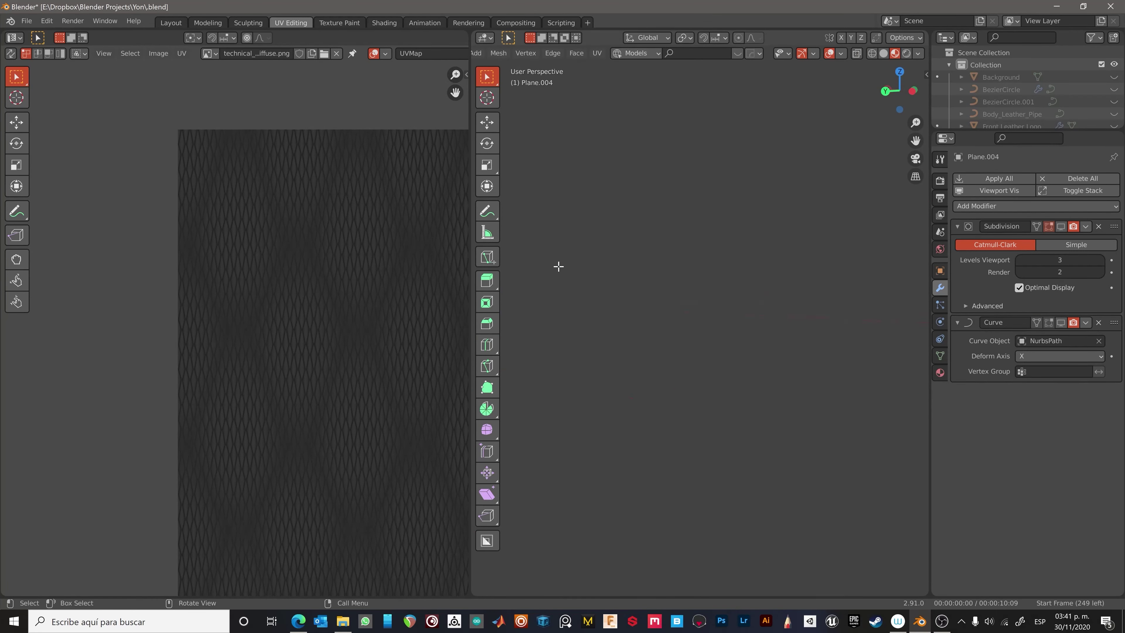
pyautogui.keyDown('shift'); pyautogui.moveTo(558, 267); pyautogui.dragTo(672, 401, button='middle'); pyautogui.keyUp('shift')
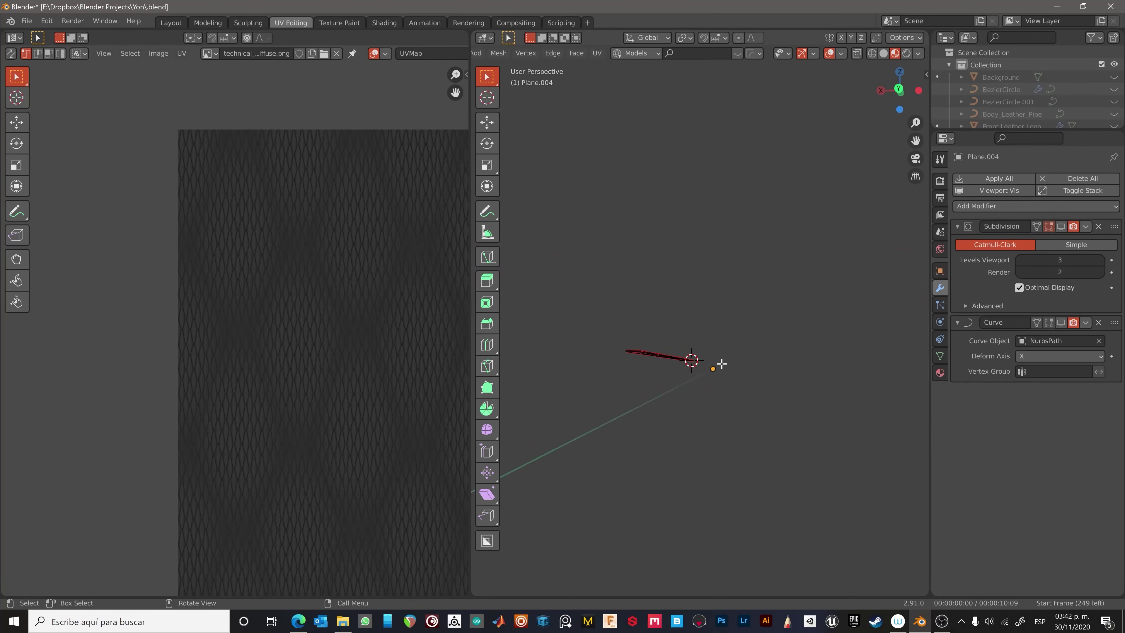
pyautogui.keyDown('ctrl'); pyautogui.click(661, 405); pyautogui.keyUp('ctrl')
pyautogui.moveTo(672, 388); pyautogui.dragTo(637, 385, button='middle')
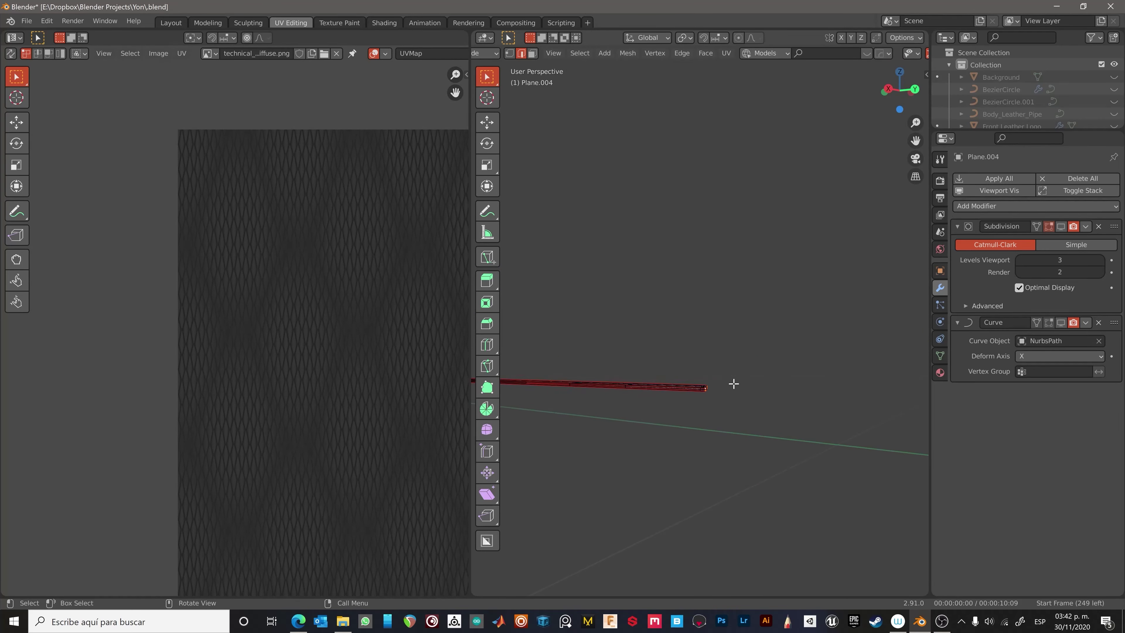
pyautogui.press('a')
pyautogui.scroll(3, 259, 306)
pyautogui.scroll(2, 365, 477)
# Clear the strap selection and move on to the Shading workspace.
pyautogui.moveTo(575, 443); pyautogui.dragTo(609, 439, button='middle')
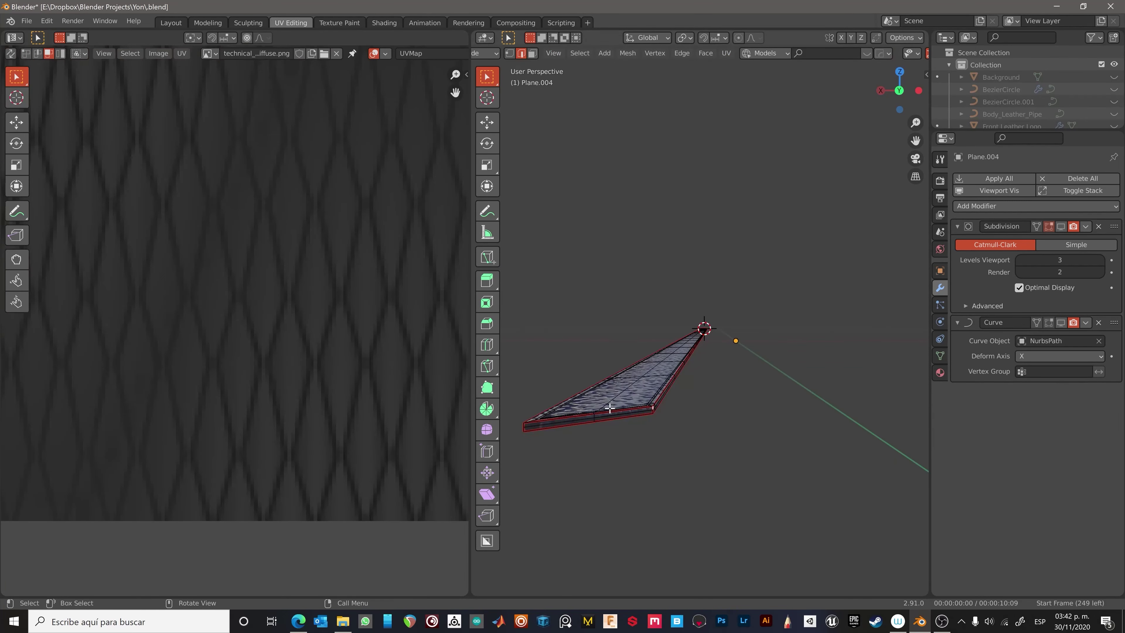
pyautogui.press('a')
pyautogui.hotkey('alt', 'a')
pyautogui.scroll(-5, 367, 364)
pyautogui.moveTo(367, 364); pyautogui.dragTo(218, 382, button='middle')
pyautogui.moveTo(641, 426); pyautogui.dragTo(579, 428, button='middle')
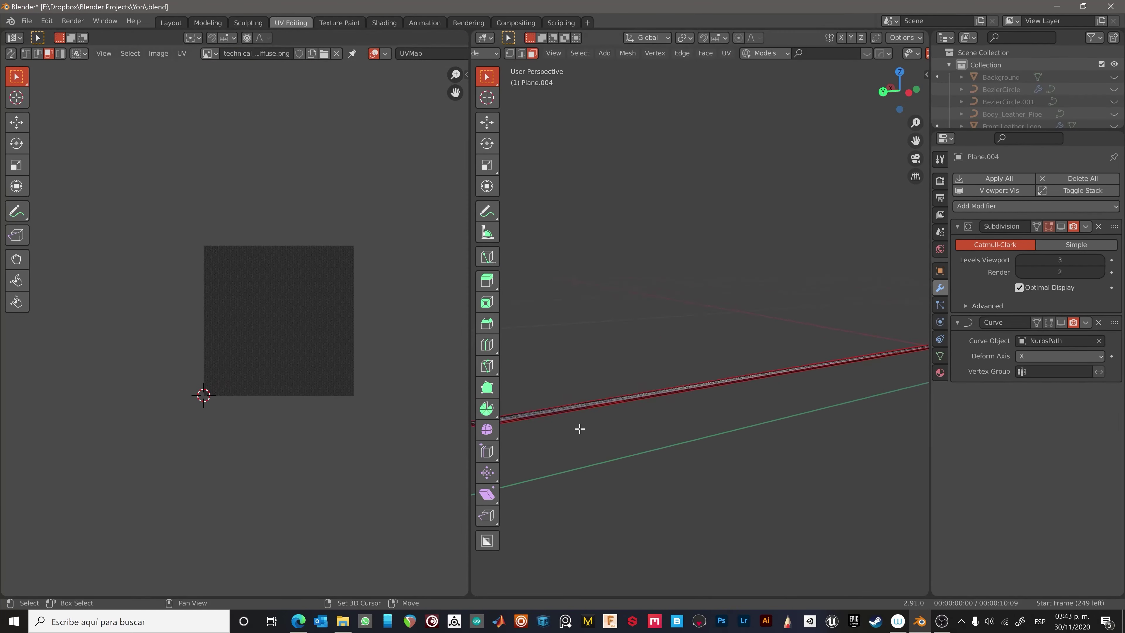
pyautogui.hotkey('ctrl', 'pagedown')
pyautogui.hotkey('ctrl', 'pagedown')
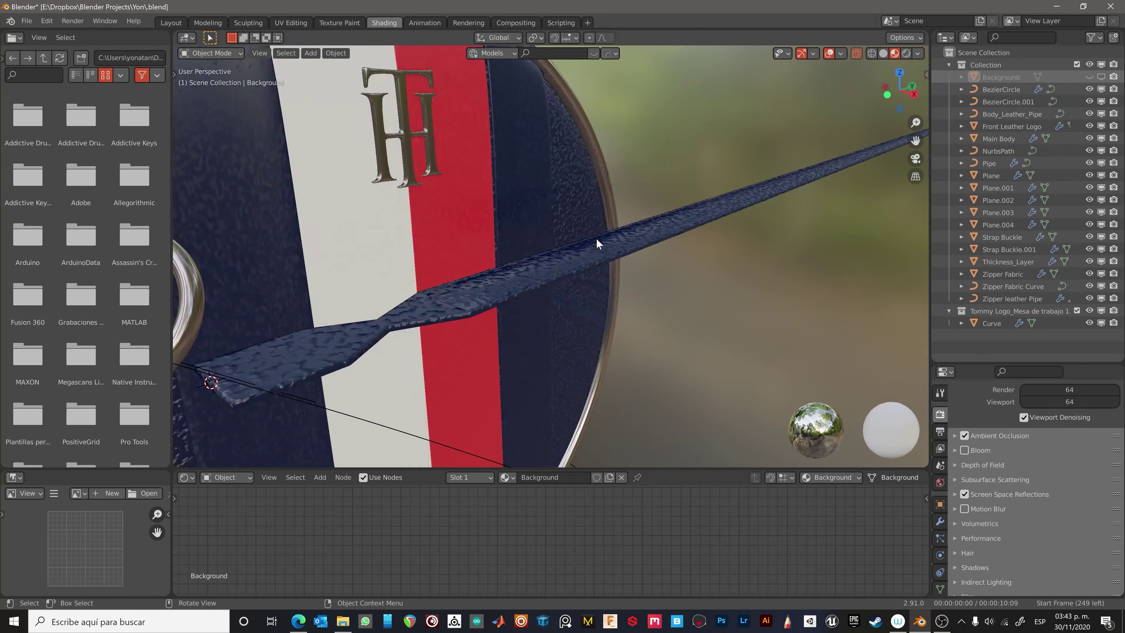
# Hide the background object to reveal the bag from all sides.
pyautogui.click(598, 329)
pyautogui.moveTo(598, 329)
pyautogui.mouseDown(button='middle')
pyautogui.moveTo(471, 254)
pyautogui.moveTo(564, 295)
pyautogui.moveTo(493, 313)
pyautogui.mouseUp(button='middle')
pyautogui.scroll(5, 493, 313)
pyautogui.scroll(-3, 628, 282)
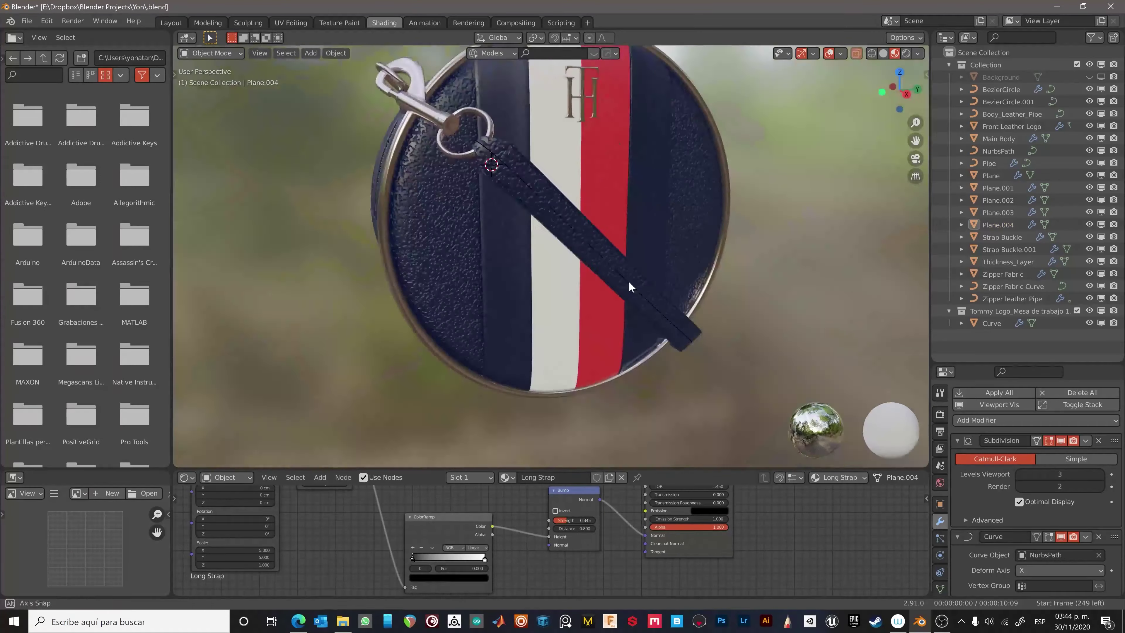
pyautogui.scroll(-3, 620, 309)
pyautogui.scroll(2, 659, 344)
pyautogui.scroll(3, 493, 259)
pyautogui.scroll(-3, 493, 259)
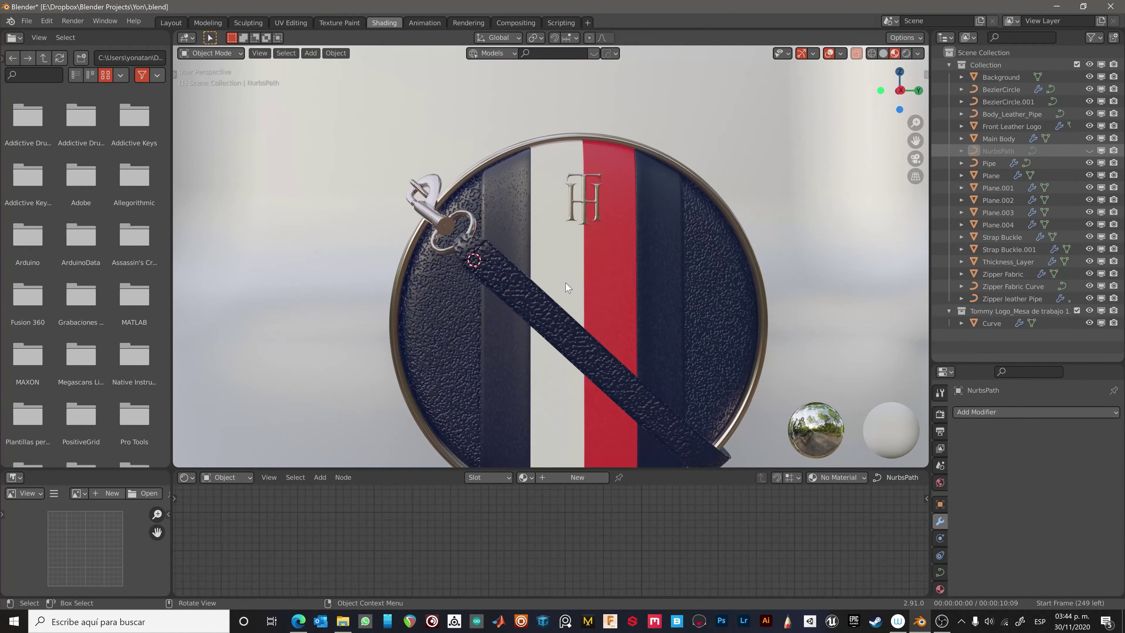
pyautogui.scroll(-2, 822, 286)
pyautogui.click(821, 286)
pyautogui.press('h')
pyautogui.moveTo(822, 286); pyautogui.dragTo(590, 291, button='middle')
pyautogui.moveTo(581, 362)
pyautogui.mouseDown(button='middle')
pyautogui.moveTo(412, 355)
pyautogui.moveTo(646, 328)
pyautogui.moveTo(552, 306)
pyautogui.mouseUp(button='middle')
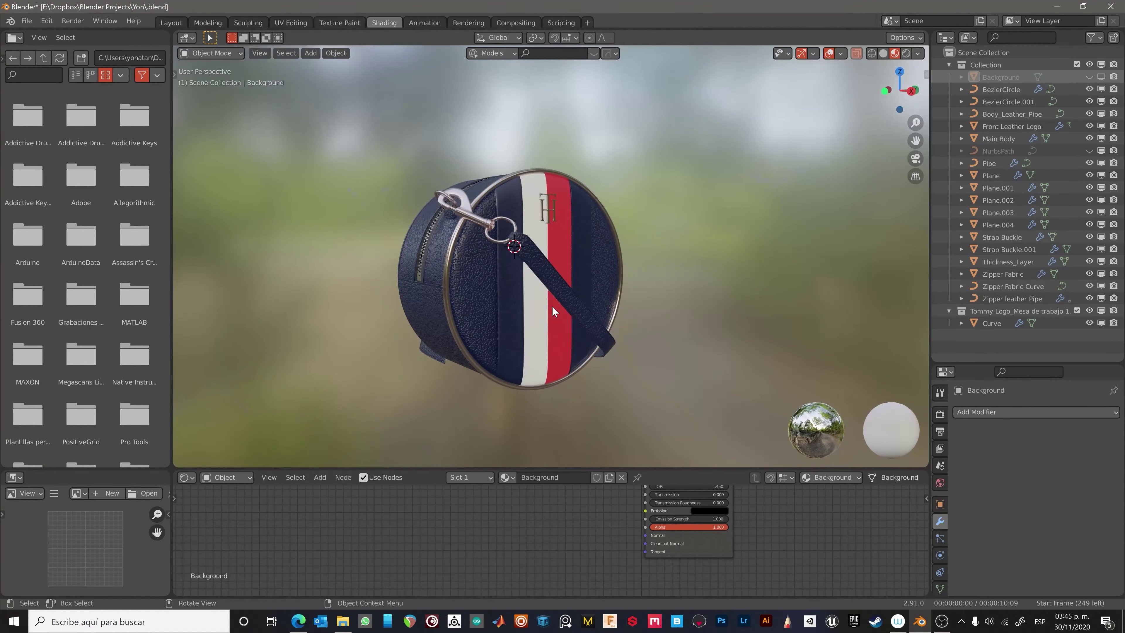
# Switch the viewport to solid shading and turn to a side view of the bag.
pyautogui.click(518, 262)
pyautogui.press('z')
pyautogui.scroll(-3, 532, 266)
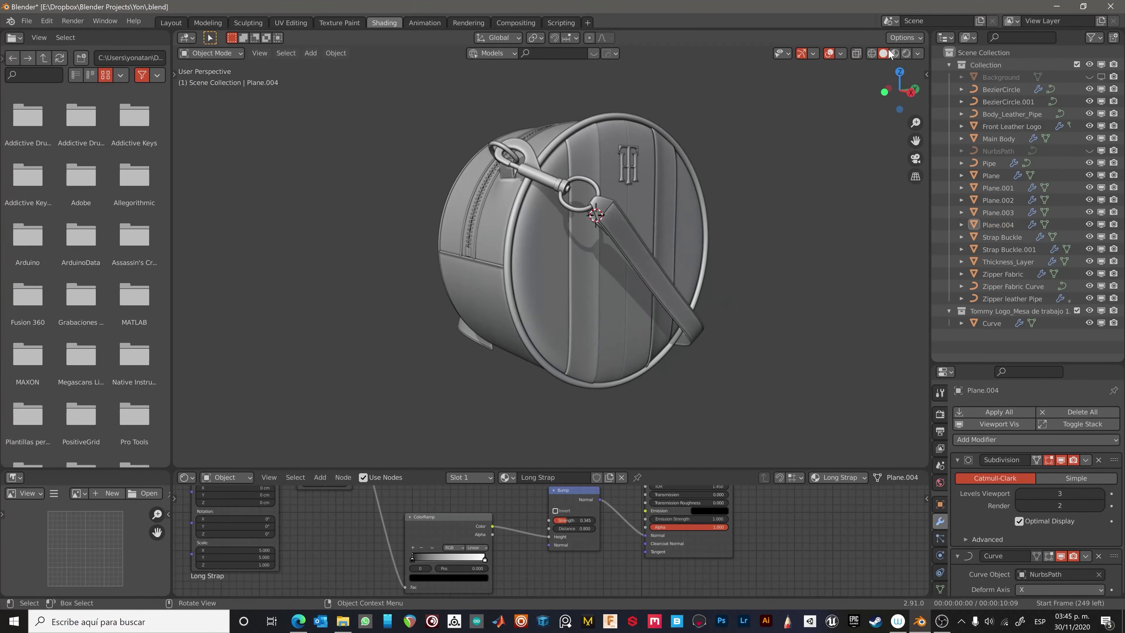
pyautogui.moveTo(518, 262)
pyautogui.keyDown('alt'); pyautogui.mouseDown(button='middle')
pyautogui.moveTo(537, 268)
pyautogui.moveTo(552, 358)
pyautogui.moveTo(596, 350)
pyautogui.moveTo(570, 400)
pyautogui.mouseUp(button='middle'); pyautogui.keyUp('alt')
pyautogui.scroll(-3, 551, 358)
# Unhide the NurbsPath guide curve and tilt its control points by -5.19°.
pyautogui.hotkey('alt', 'h')
pyautogui.press('Tab')
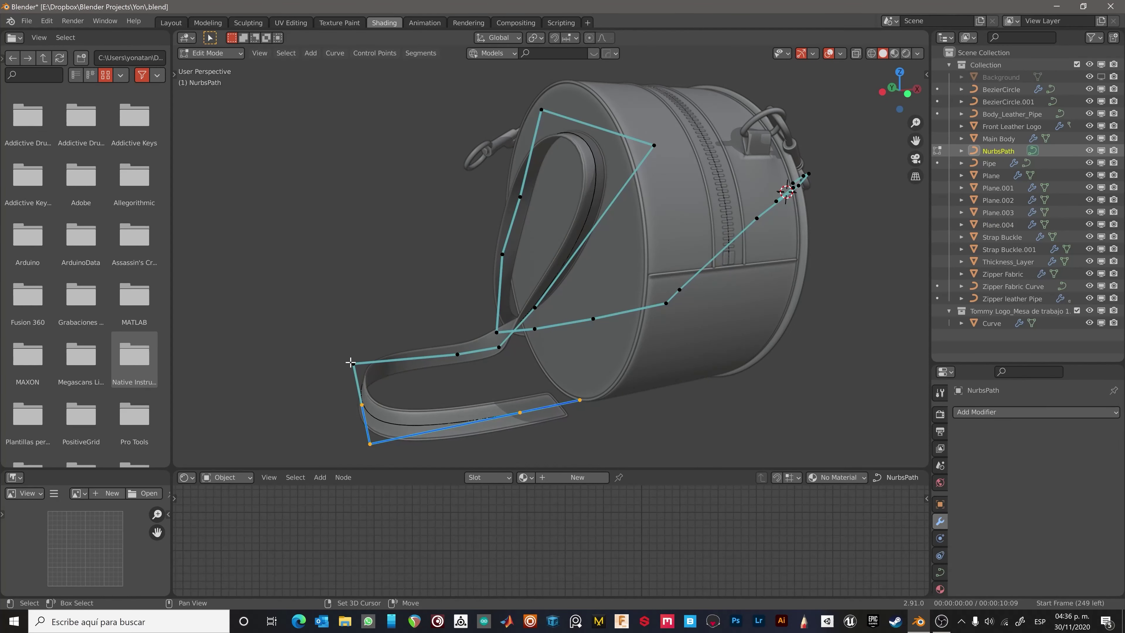
pyautogui.click(344, 398)
pyautogui.moveTo(343, 398); pyautogui.dragTo(379, 403, button='middle')
pyautogui.press('Tab')
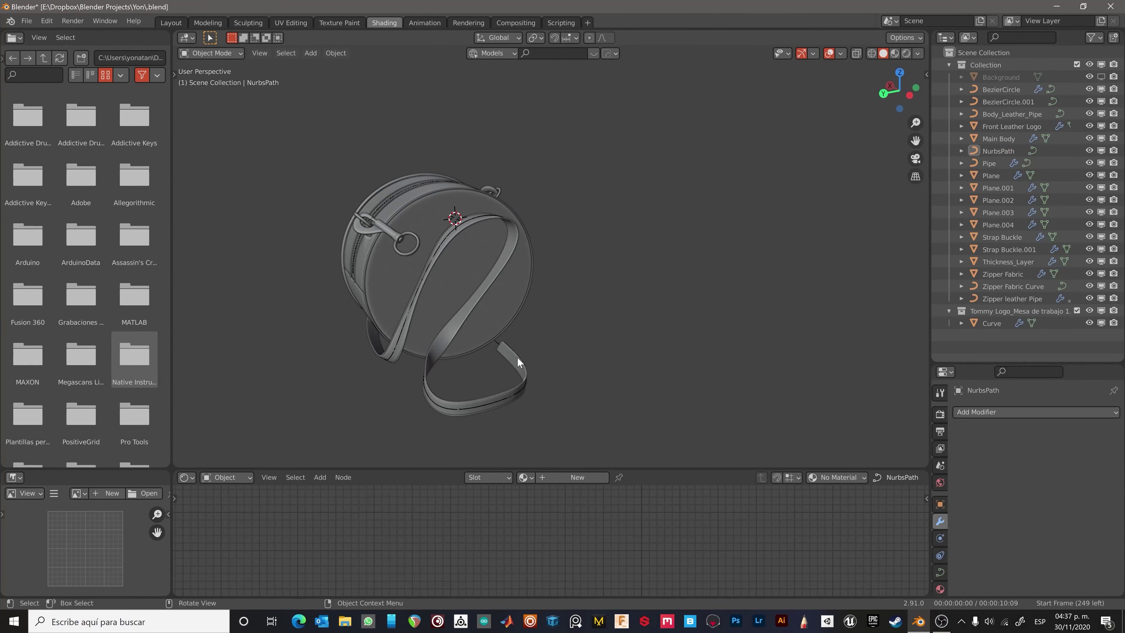
# Edit the Plane.004 long strap and select an edge path around its end in edge mode.
pyautogui.click(516, 357)
pyautogui.press('Tab')
pyautogui.scroll(5, 465, 390)
pyautogui.moveTo(465, 389)
pyautogui.mouseDown(button='middle')
pyautogui.moveTo(414, 352)
pyautogui.moveTo(410, 290)
pyautogui.mouseUp(button='middle')
pyautogui.scroll(-5, 414, 351)
pyautogui.scroll(5, 411, 290)
pyautogui.press('2')
pyautogui.scroll(2, 410, 290)
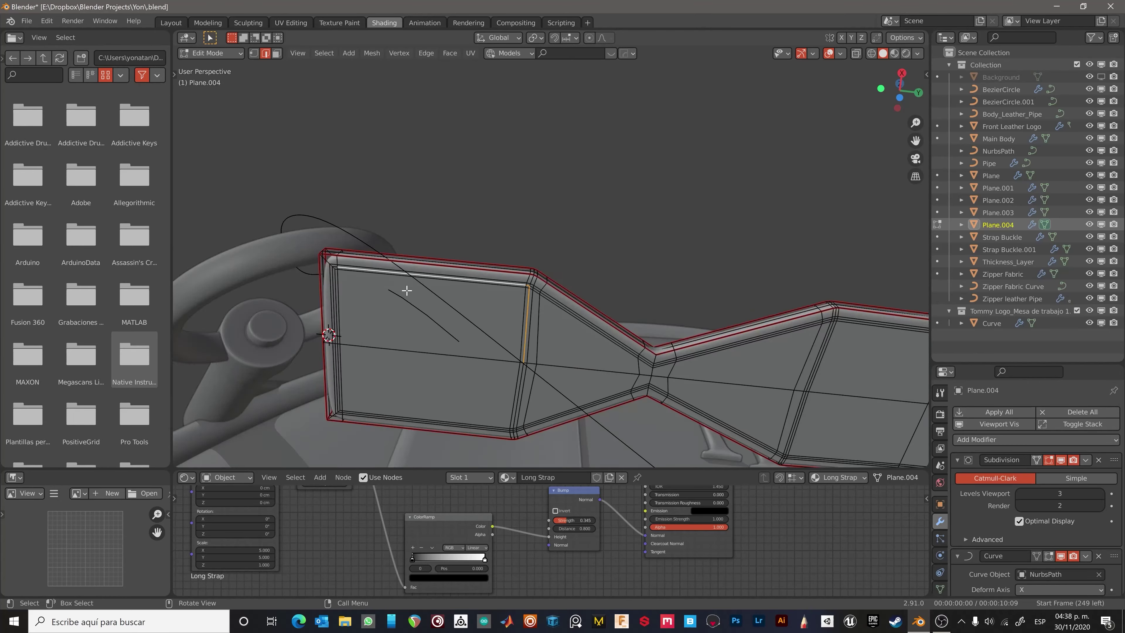
pyautogui.scroll(3, 354, 345)
pyautogui.keyDown('ctrl'); pyautogui.click(348, 360); pyautogui.keyUp('ctrl')
pyautogui.scroll(4, 408, 370)
# Add the diagonal edge and another edge path at the strap end to the selection.
pyautogui.scroll(-3, 231, 319)
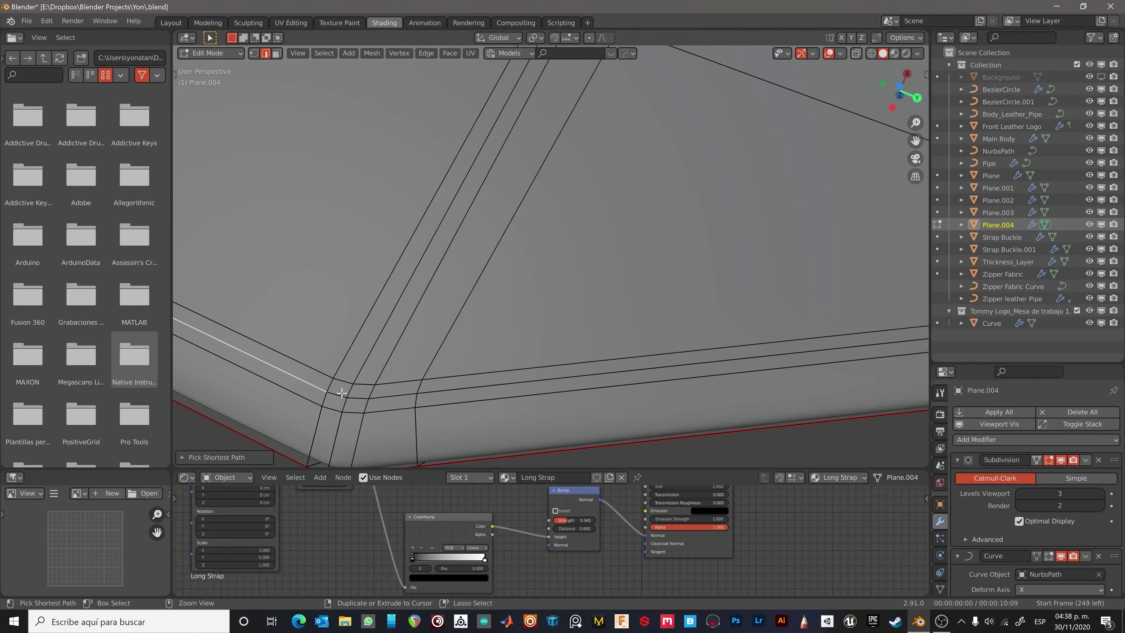
pyautogui.scroll(-3, 502, 322)
pyautogui.keyDown('ctrl'); pyautogui.click(502, 322); pyautogui.keyUp('ctrl')
pyautogui.scroll(3, 502, 322)
pyautogui.moveTo(503, 321)
pyautogui.mouseDown(button='middle')
pyautogui.moveTo(393, 251)
pyautogui.moveTo(425, 310)
pyautogui.moveTo(342, 332)
pyautogui.mouseUp(button='middle')
pyautogui.scroll(3, 425, 311)
pyautogui.scroll(2, 428, 319)
pyautogui.scroll(-1, 430, 324)
pyautogui.keyDown('ctrl'); pyautogui.click(366, 348); pyautogui.keyUp('ctrl')
pyautogui.scroll(-5, 366, 347)
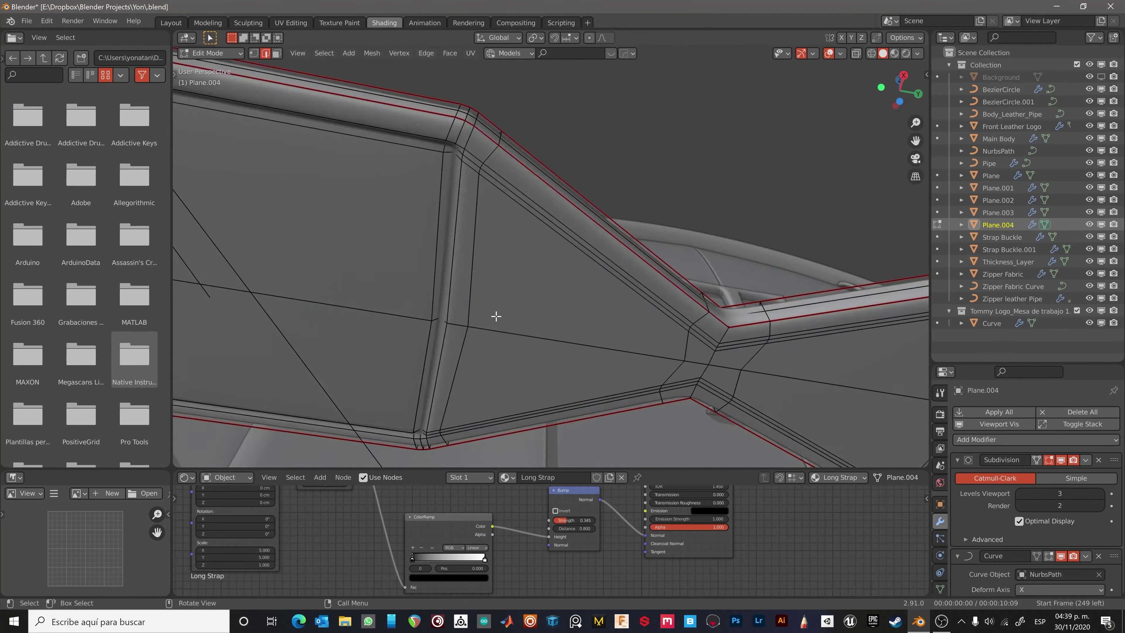
pyautogui.scroll(4, 443, 354)
pyautogui.scroll(-5, 534, 377)
pyautogui.scroll(8, 535, 377)
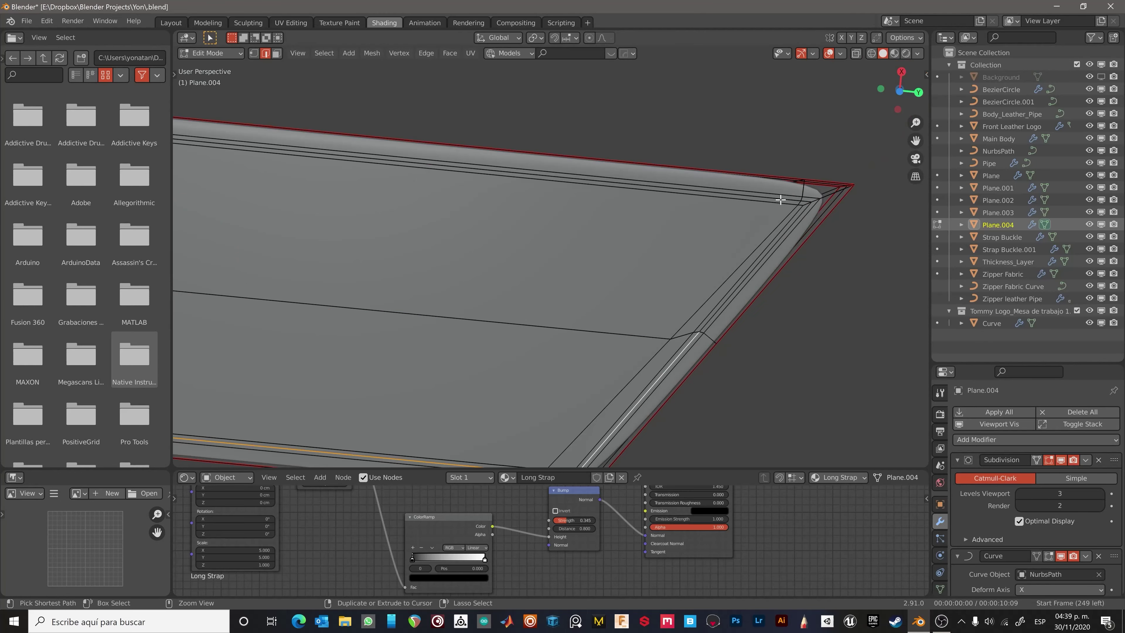
pyautogui.moveTo(797, 195)
pyautogui.mouseDown(button='middle')
pyautogui.moveTo(624, 269)
pyautogui.moveTo(532, 208)
pyautogui.mouseUp(button='middle')
# Move the selected strap-end edges along Z and leave Edit Mode.
pyautogui.press('Tab')
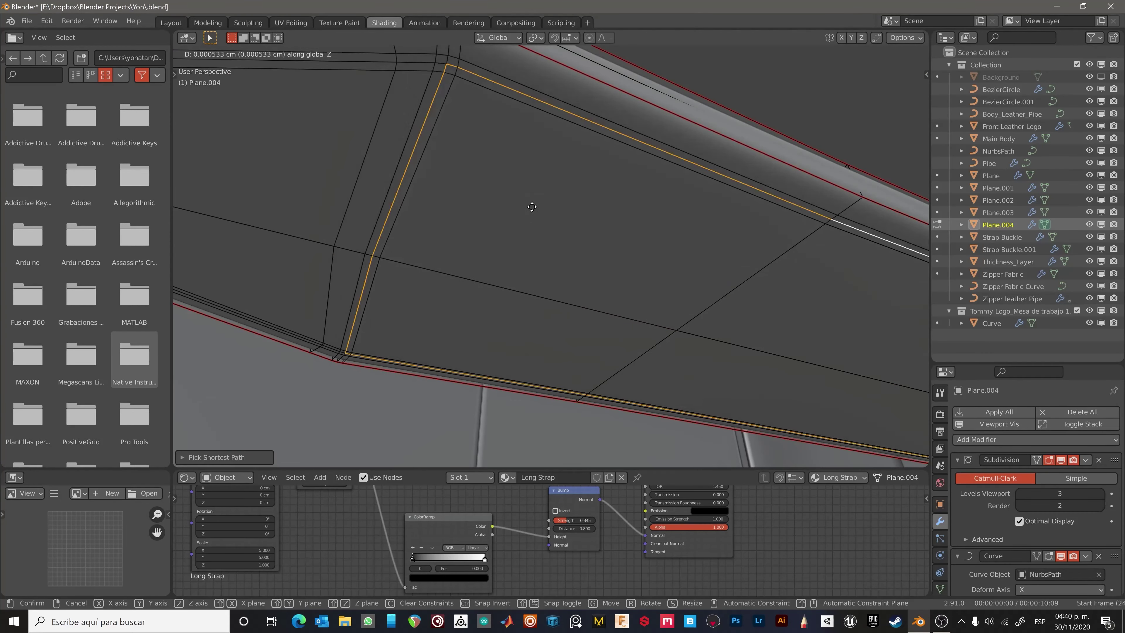
pyautogui.scroll(-6, 439, 307)
pyautogui.scroll(6, 560, 313)
pyautogui.scroll(-7, 561, 308)
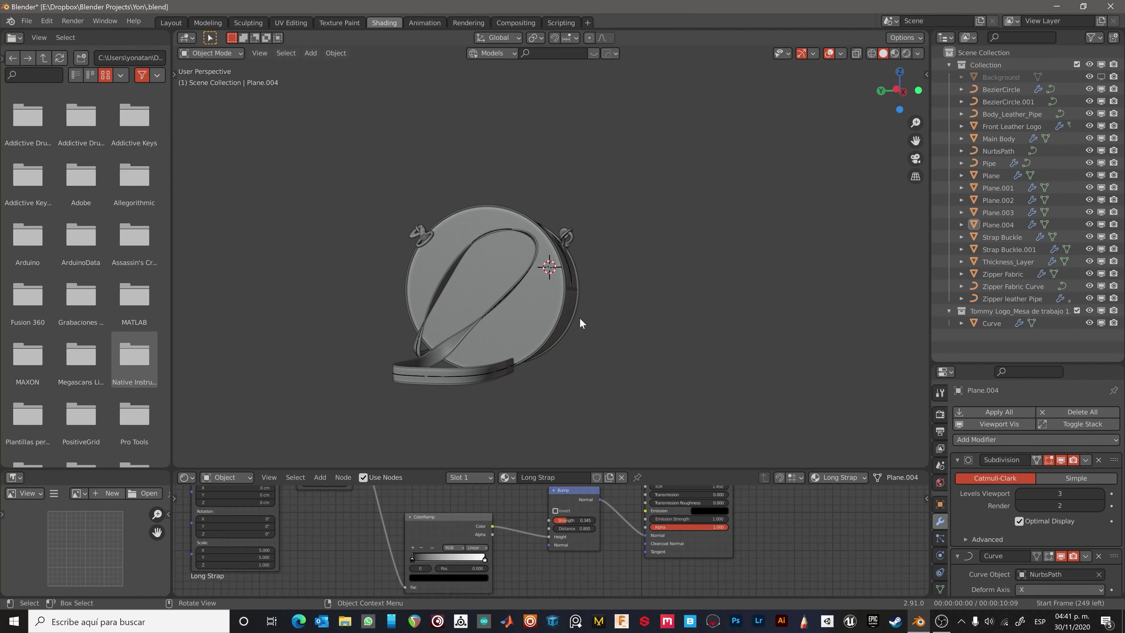
pyautogui.scroll(4, 579, 318)
# Re-enter Edit Mode on the Plane.004 strap and view it from the top (Numpad 7).
pyautogui.moveTo(537, 326); pyautogui.dragTo(548, 351, button='middle')
pyautogui.click(552, 353)
pyautogui.press('Tab')
pyautogui.press('KP_7')
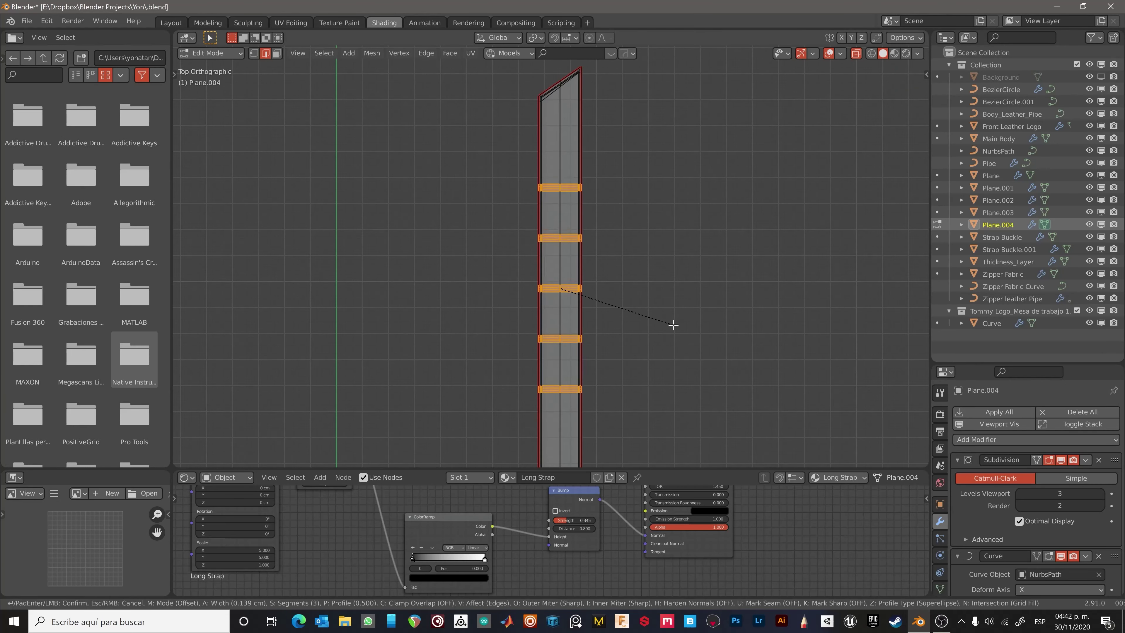
# Confirm the edge-loop slide and round the selected faces into circular holes.
pyautogui.click(563, 280)
pyautogui.scroll(3, 563, 280)
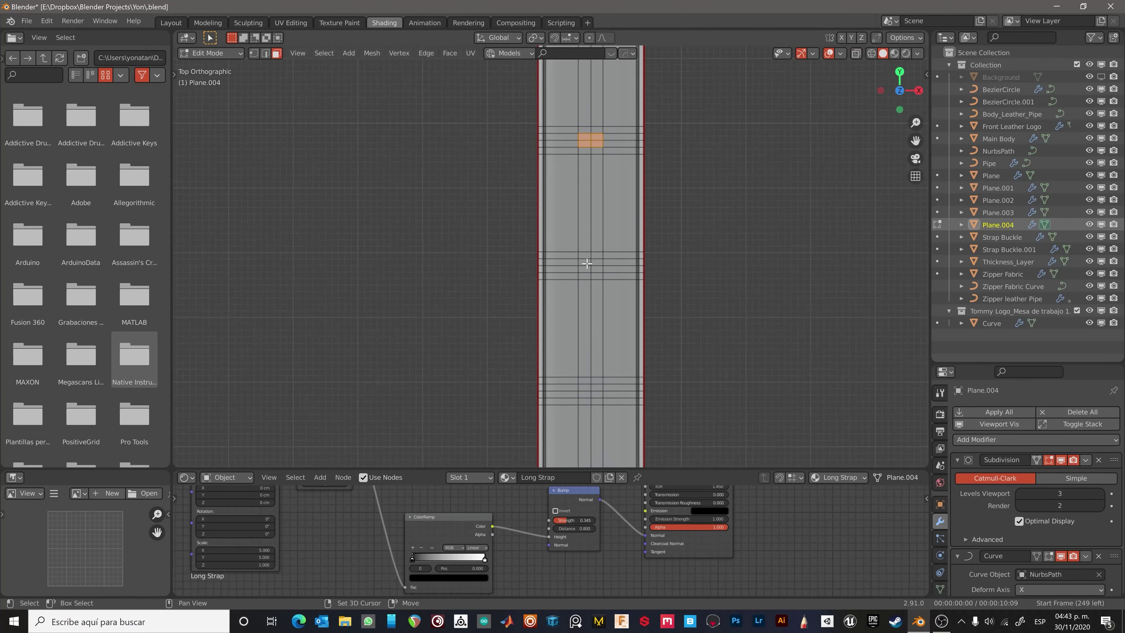
pyautogui.moveTo(587, 263); pyautogui.dragTo(585, 271, button='middle')
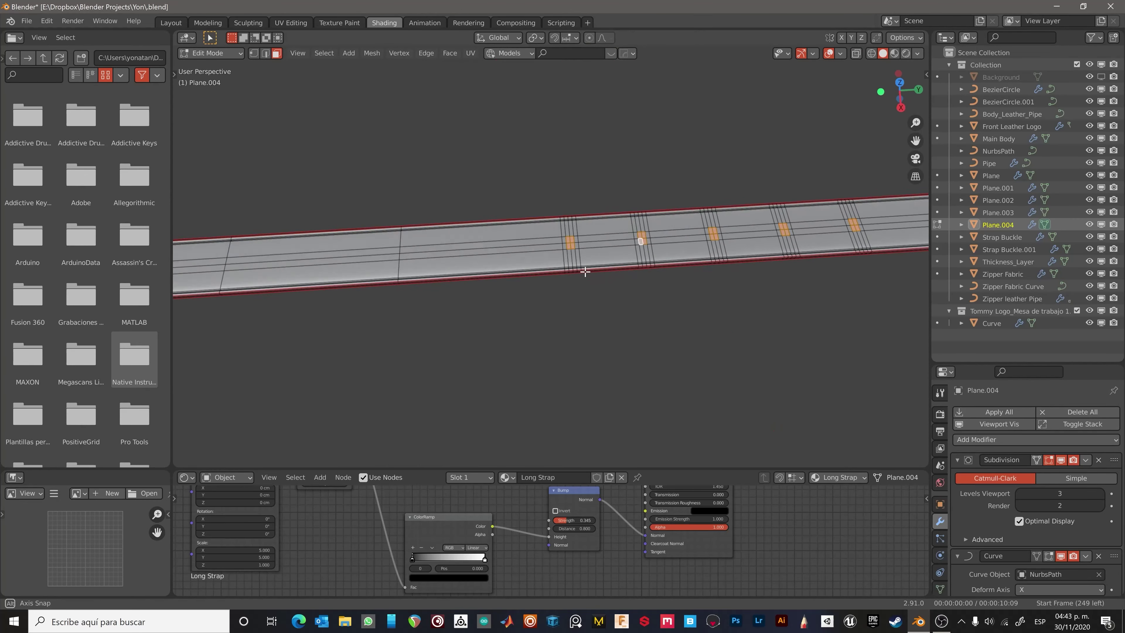
pyautogui.rightClick(585, 271)
pyautogui.click(678, 160)
pyautogui.rightClick(620, 232)
pyautogui.click(677, 244)
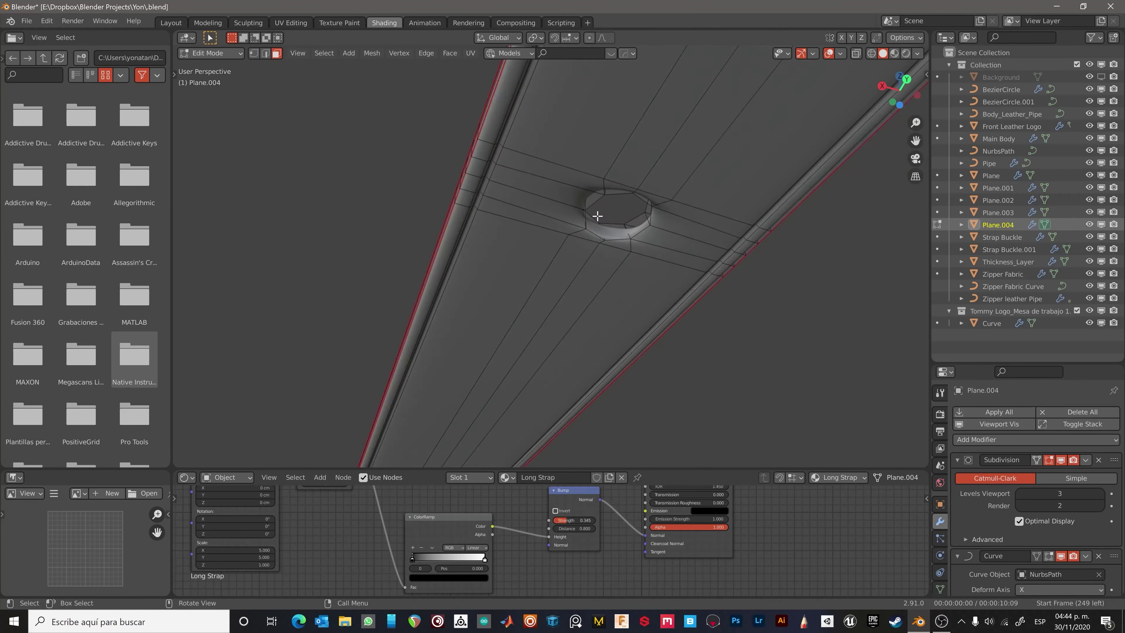
pyautogui.moveTo(597, 216)
pyautogui.mouseDown(button='middle')
pyautogui.moveTo(652, 316)
pyautogui.moveTo(529, 161)
pyautogui.mouseUp(button='middle')
pyautogui.rightClick(610, 274)
pyautogui.click(611, 273)
pyautogui.moveTo(611, 273)
pyautogui.mouseDown(button='middle')
pyautogui.moveTo(690, 315)
pyautogui.moveTo(773, 221)
pyautogui.moveTo(758, 347)
pyautogui.moveTo(708, 319)
pyautogui.mouseUp(button='middle')
pyautogui.click(709, 319)
# Cancel a loop cut around a hole and leave Edit Mode to view the whole bag.
pyautogui.hotkey('ctrl', 'r')
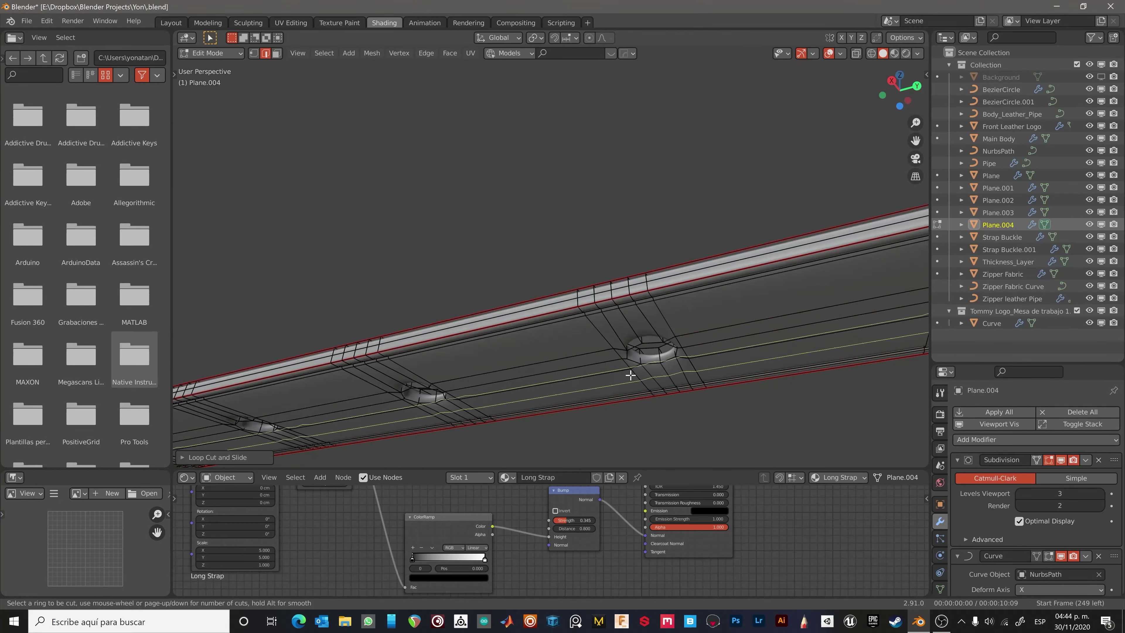
pyautogui.press('Escape')
pyautogui.scroll(-5, 660, 360)
pyautogui.press('Tab')
pyautogui.moveTo(659, 360); pyautogui.dragTo(548, 422, button='middle')
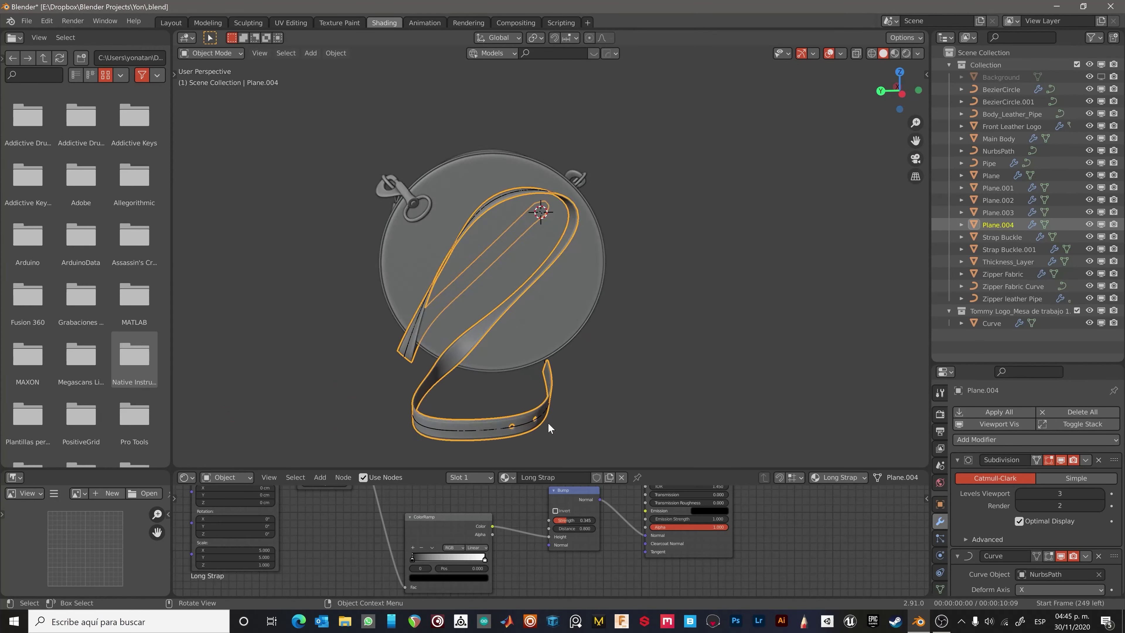
pyautogui.scroll(2, 465, 359)
pyautogui.scroll(3, 465, 359)
pyautogui.moveTo(465, 359); pyautogui.dragTo(641, 353, button='middle')
pyautogui.scroll(3, 641, 354)
# Browse the Add Modifier list and the strap's object menu without making changes.
pyautogui.click(1033, 439)
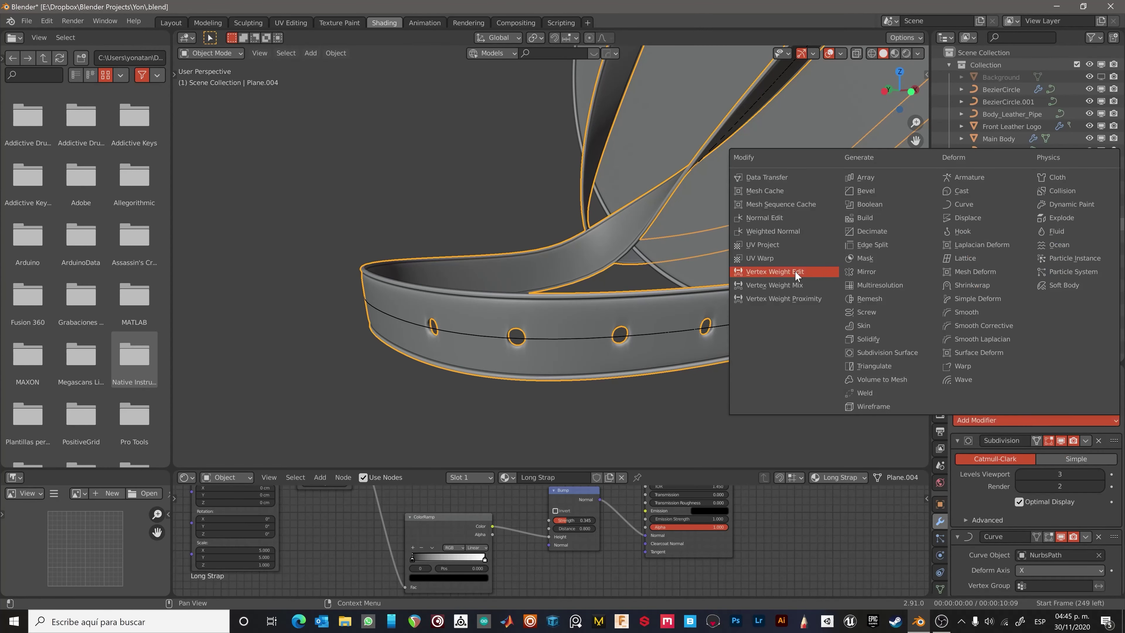
pyautogui.scroll(-5, 1028, 525)
pyautogui.moveTo(471, 342); pyautogui.dragTo(657, 309, button='middle')
pyautogui.rightClick(657, 309)
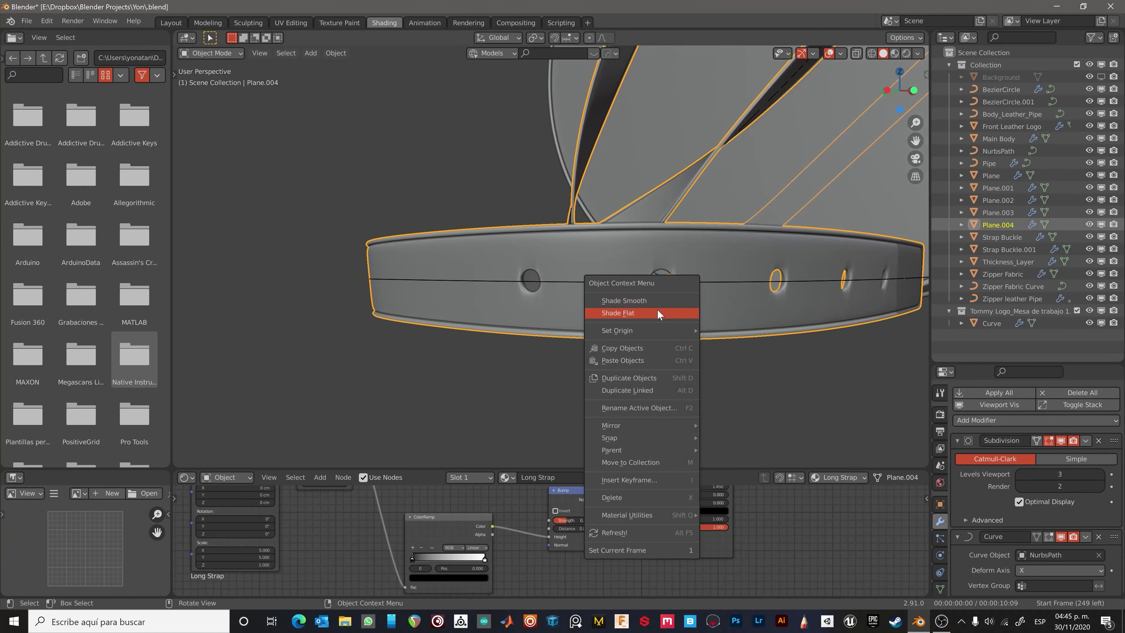
pyautogui.press('Escape')
# Back in Edit Mode, select the three hole faces along the strap in face mode.
pyautogui.press('Tab')
pyautogui.moveTo(741, 291); pyautogui.dragTo(515, 326, button='middle')
pyautogui.scroll(4, 561, 374)
pyautogui.keyDown('ctrl'); pyautogui.scroll(-3, 561, 374); pyautogui.keyUp('ctrl')
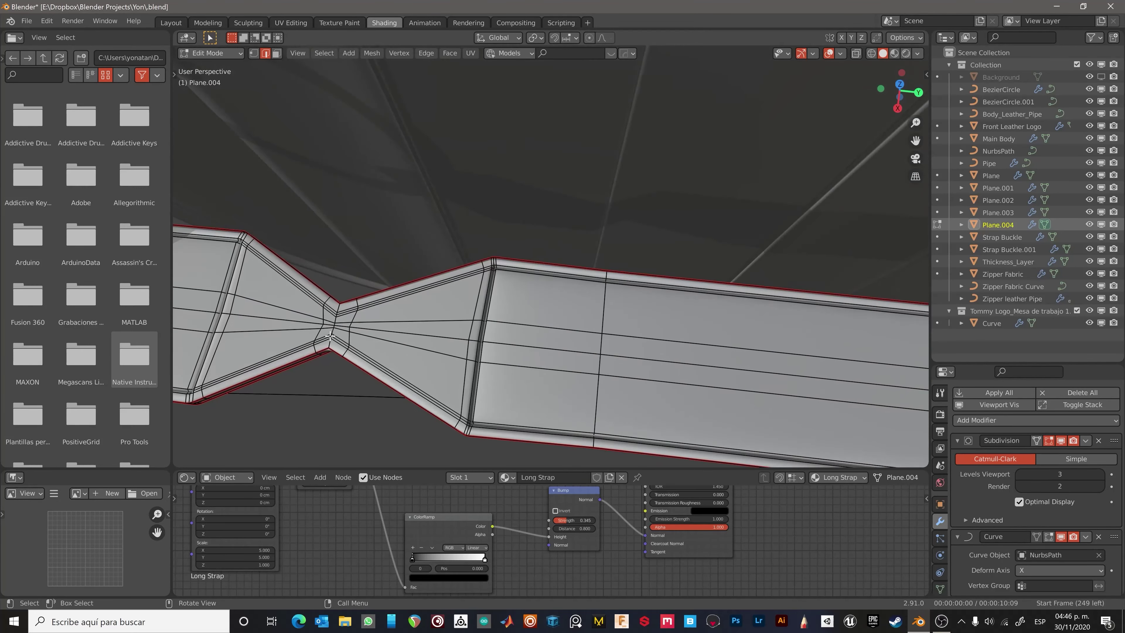
pyautogui.scroll(-2, 558, 363)
pyautogui.keyDown('ctrl'); pyautogui.scroll(3, 558, 355); pyautogui.keyUp('ctrl')
pyautogui.scroll(2, 556, 345)
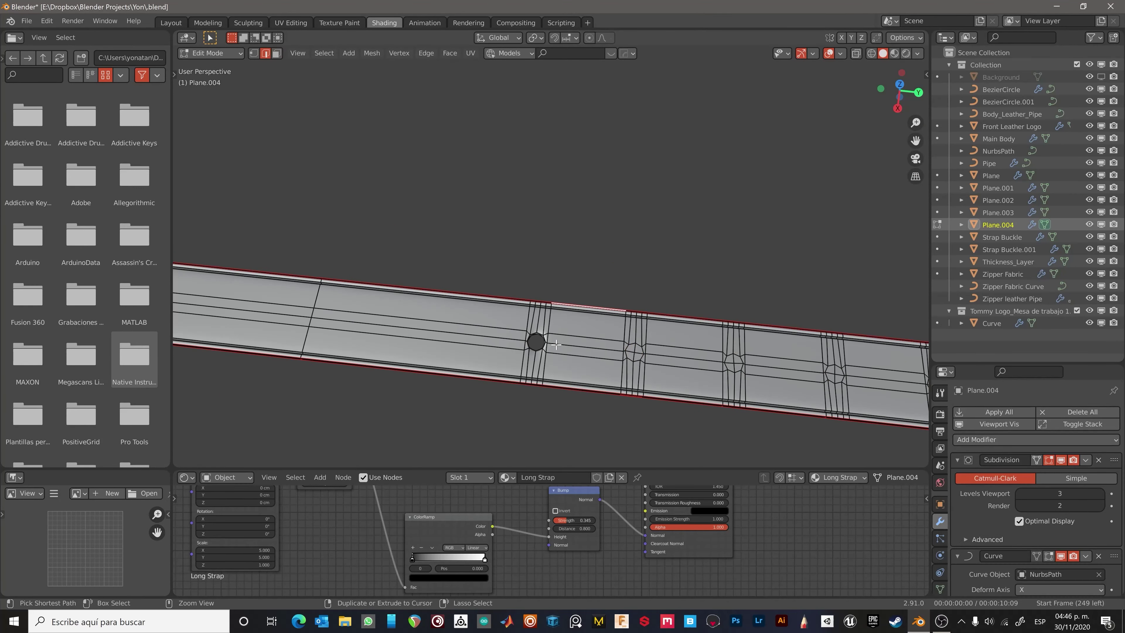
pyautogui.press('3')
pyautogui.click(554, 343)
pyautogui.moveTo(554, 344); pyautogui.dragTo(612, 181, button='middle')
pyautogui.keyDown('shift'); pyautogui.click(678, 334); pyautogui.keyUp('shift')
pyautogui.moveTo(678, 334); pyautogui.dragTo(818, 254, button='middle')
pyautogui.keyDown('shift'); pyautogui.click(690, 353); pyautogui.keyUp('shift')
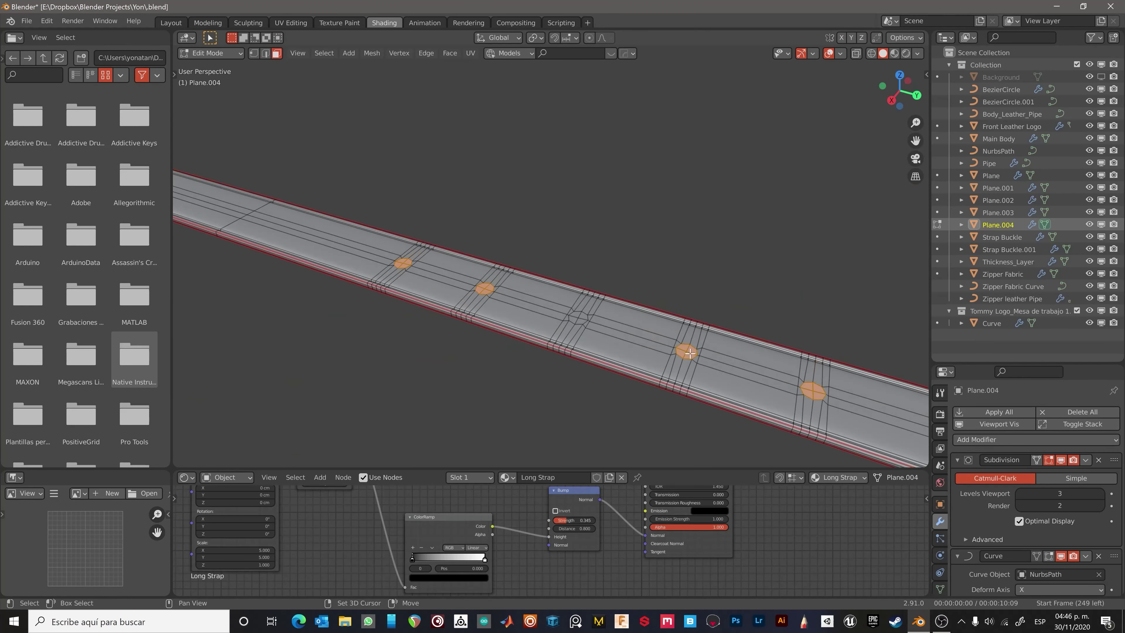
pyautogui.scroll(3, 689, 353)
# Inset the hole faces, merge by distance, and extrude the holes inward into the strap.
pyautogui.press('i')
pyautogui.press('a')
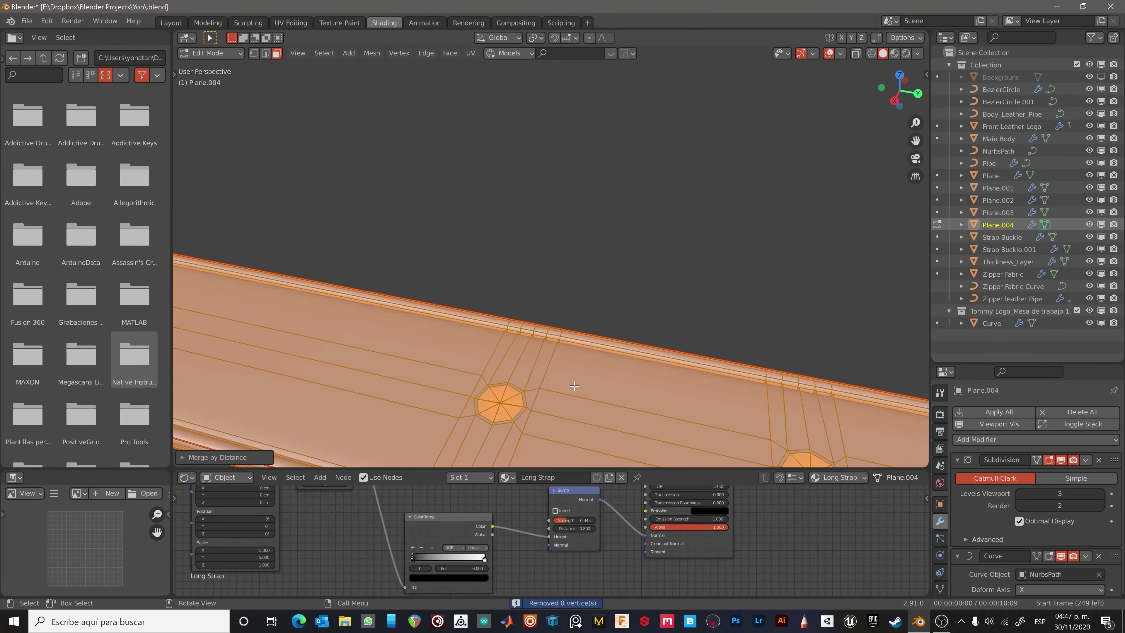
pyautogui.hotkey('alt', 'a')
pyautogui.click(524, 393)
pyautogui.moveTo(569, 333)
pyautogui.mouseDown(button='middle')
pyautogui.moveTo(484, 429)
pyautogui.moveTo(704, 338)
pyautogui.mouseUp(button='middle')
pyautogui.hotkey('ctrl', 'l')
pyautogui.hotkey('ctrl', 'z')
pyautogui.press('e')
pyautogui.hotkey('alt', 'a')
pyautogui.rightClick(793, 302)
pyautogui.moveTo(793, 302); pyautogui.dragTo(533, 387, button='middle')
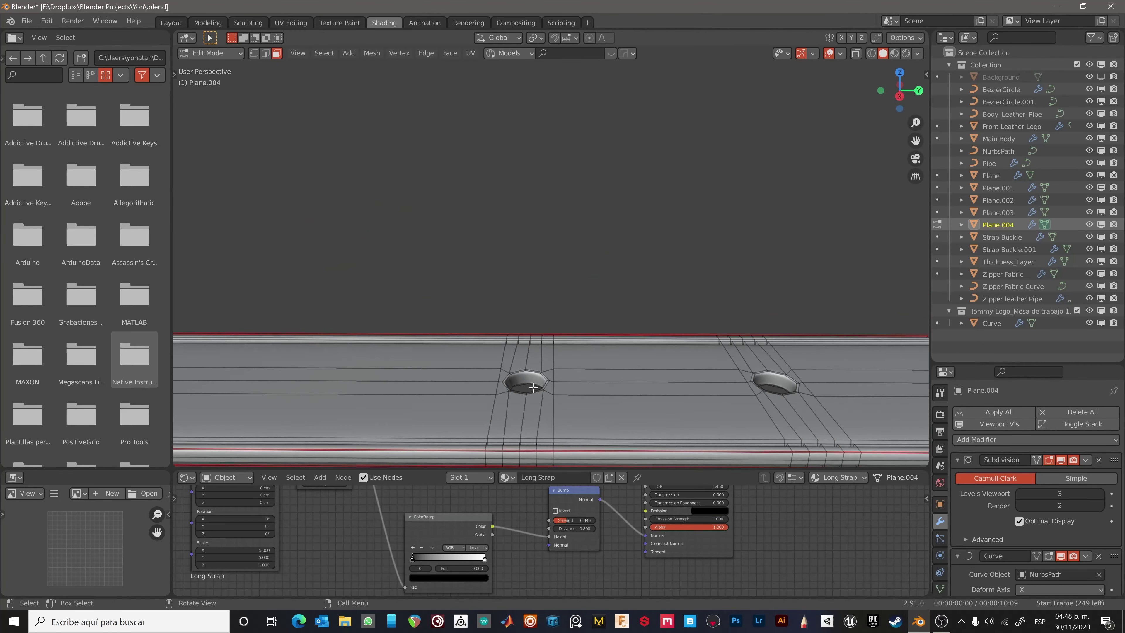
pyautogui.moveTo(672, 377); pyautogui.dragTo(773, 402, button='middle')
# Leave Edit Mode, hide the NurbsPath guide curve, and frame the whole bag from the front.
pyautogui.press('Tab')
pyautogui.scroll(-10, 514, 314)
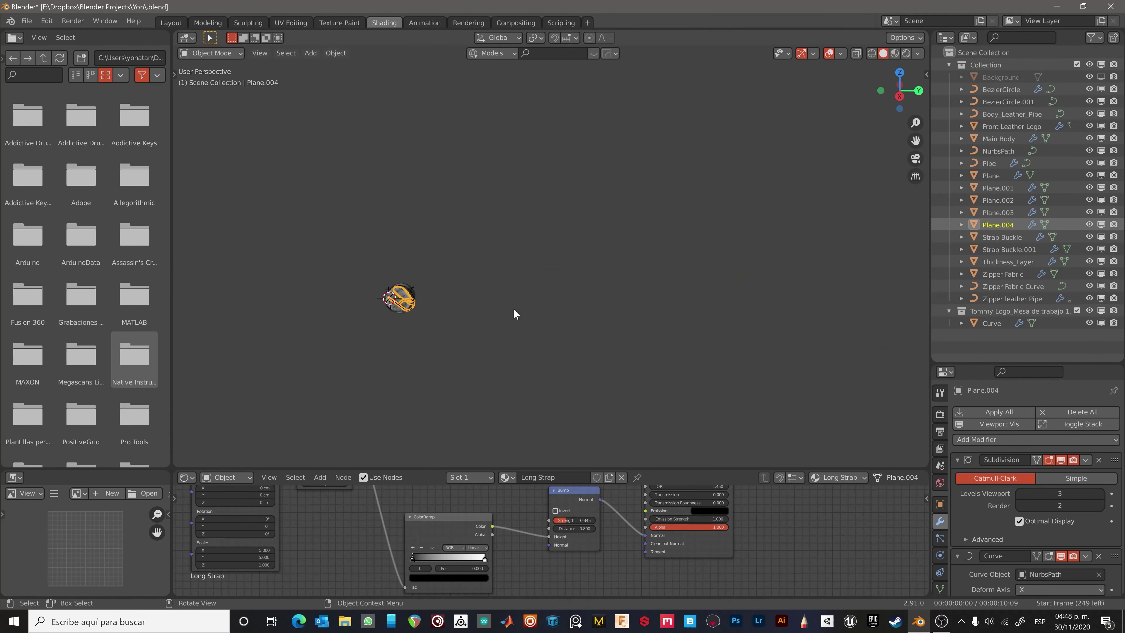
pyautogui.scroll(10, 489, 280)
pyautogui.click(489, 279)
pyautogui.press('h')
pyautogui.scroll(-6, 489, 279)
pyautogui.moveTo(502, 309); pyautogui.dragTo(549, 357, button='middle')
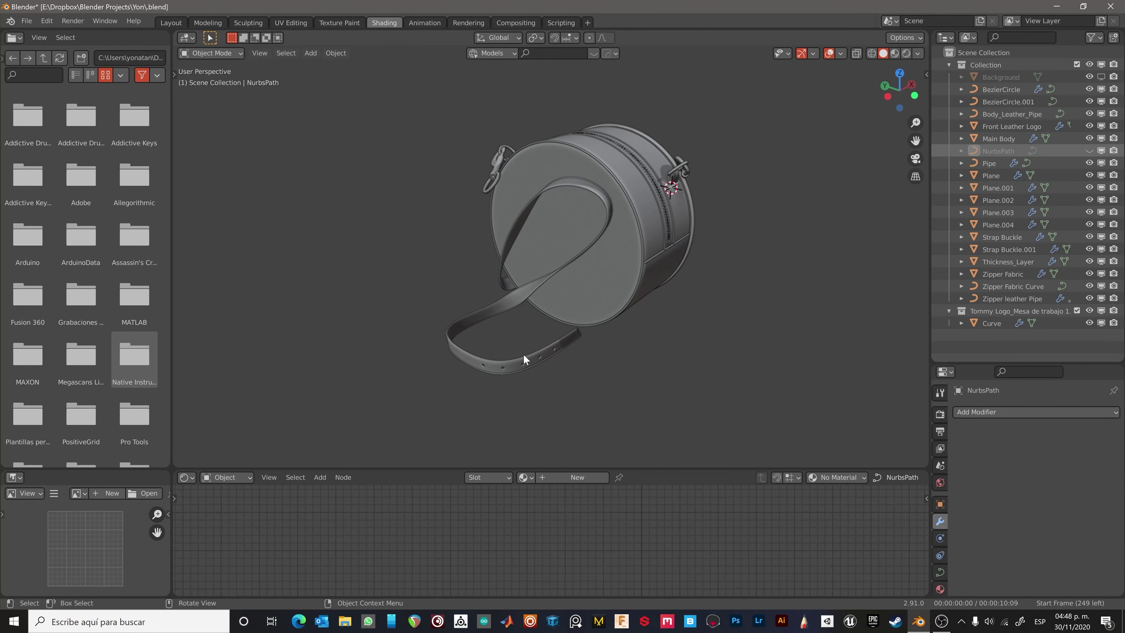
pyautogui.scroll(5, 523, 354)
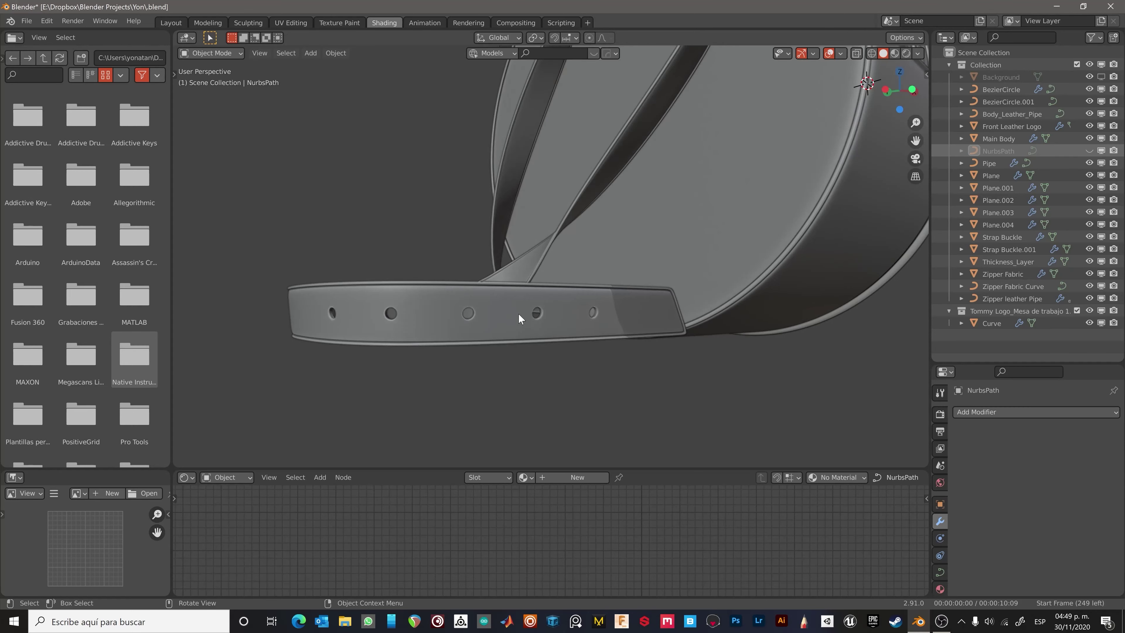
pyautogui.moveTo(520, 319)
pyautogui.mouseDown(button='middle')
pyautogui.moveTo(510, 312)
pyautogui.moveTo(532, 288)
pyautogui.mouseUp(button='middle')
pyautogui.scroll(-3, 532, 288)
# Set viewport colour to Random, switch to Material Preview, and save the blend file.
pyautogui.click(918, 53)
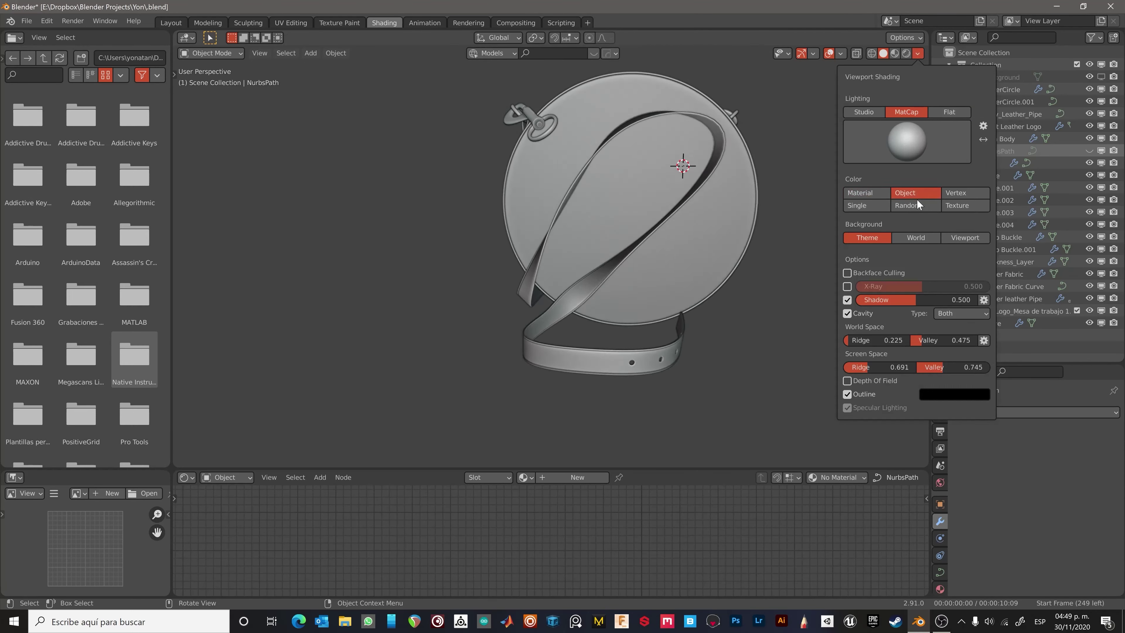
pyautogui.click(930, 206)
pyautogui.moveTo(665, 266)
pyautogui.mouseDown(button='middle')
pyautogui.moveTo(728, 319)
pyautogui.moveTo(632, 344)
pyautogui.moveTo(705, 347)
pyautogui.moveTo(457, 344)
pyautogui.moveTo(576, 353)
pyautogui.moveTo(457, 334)
pyautogui.mouseUp(button='middle')
pyautogui.click(895, 53)
pyautogui.hotkey('ctrl', 's')
pyautogui.scroll(-6, 659, 333)
# Set the gold clasp Strap Buckle.001's origin and rotate it away from the bag.
pyautogui.scroll(5, 457, 334)
pyautogui.click(515, 180)
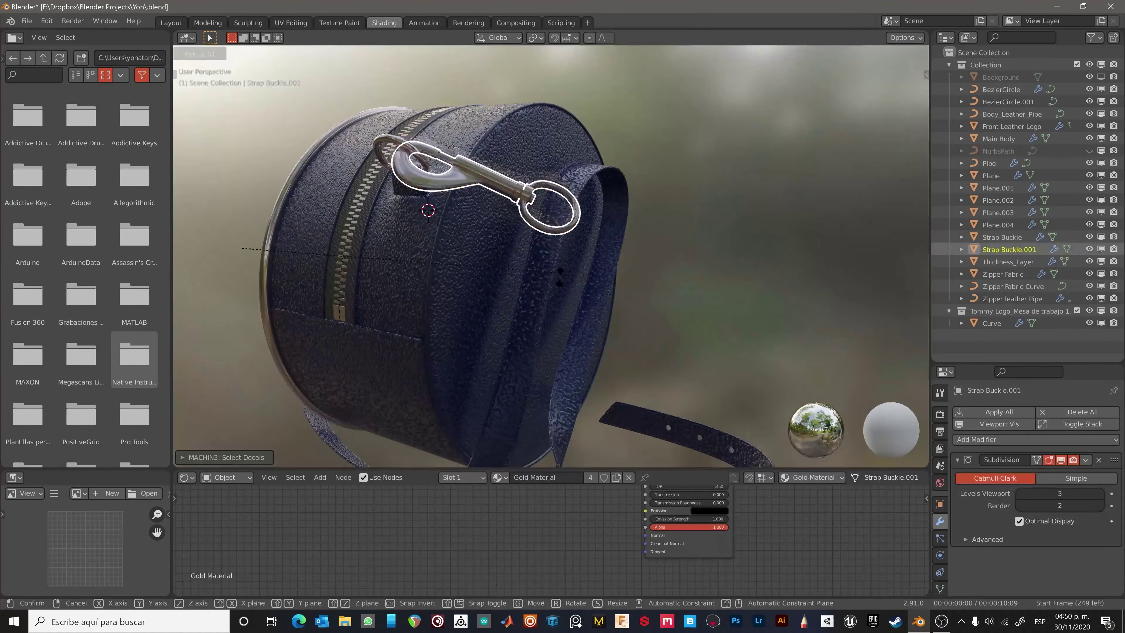
pyautogui.click(335, 52)
pyautogui.click(532, 120)
pyautogui.press('r')
pyautogui.click(373, 287)
pyautogui.scroll(-4, 373, 287)
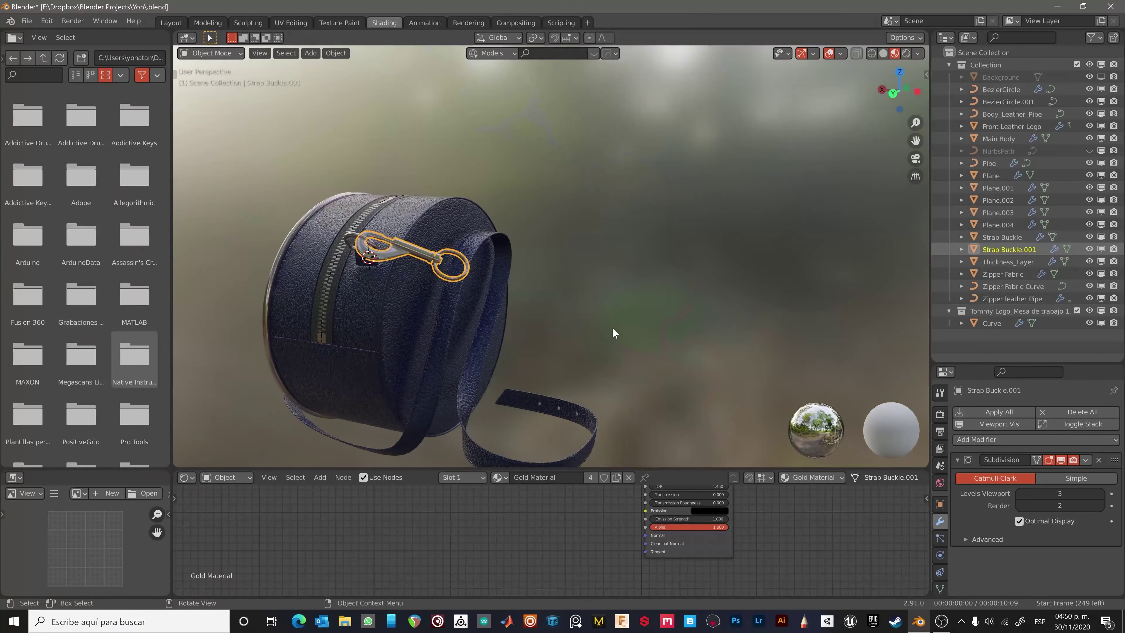
pyautogui.press('r')
pyautogui.click(573, 330)
# Move the clasp down the bag's side beside the BezierCircle.001 zipper ring.
pyautogui.scroll(3, 399, 231)
pyautogui.moveTo(361, 239); pyautogui.dragTo(427, 233, button='middle')
pyautogui.click(366, 202)
pyautogui.click(377, 306)
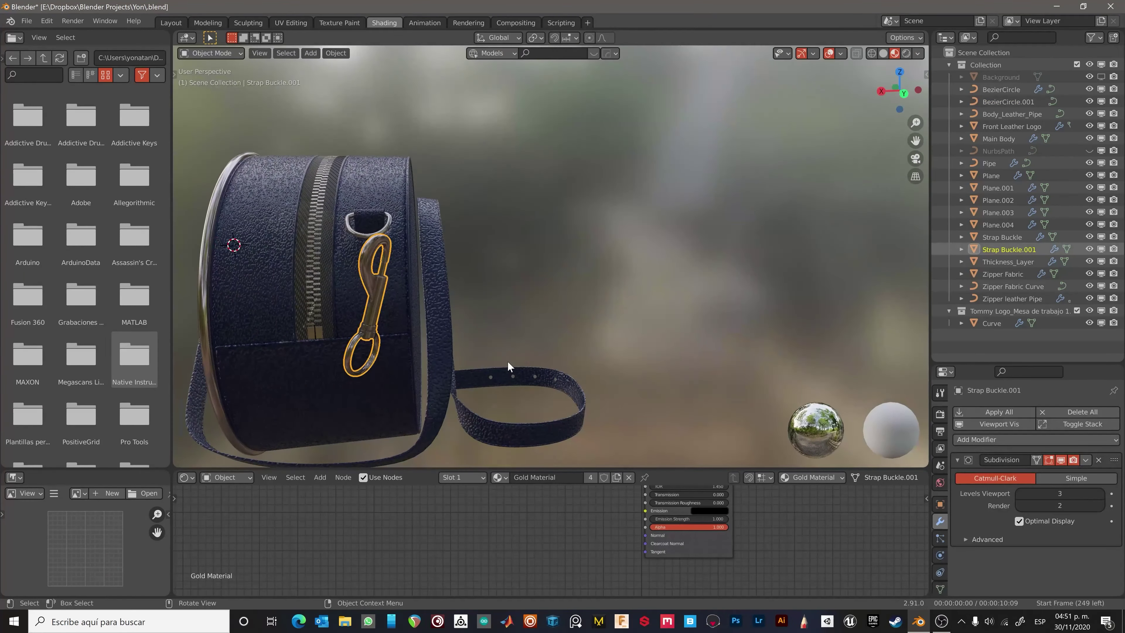
pyautogui.moveTo(510, 372)
pyautogui.mouseDown(button='middle')
pyautogui.moveTo(603, 376)
pyautogui.moveTo(488, 337)
pyautogui.mouseUp(button='middle')
pyautogui.press('g')
pyautogui.click(443, 306)
# Select the TH logo curve and edit its mesh in the UV Editing workspace.
pyautogui.moveTo(443, 306); pyautogui.dragTo(567, 447, button='middle')
pyautogui.scroll(-3, 568, 447)
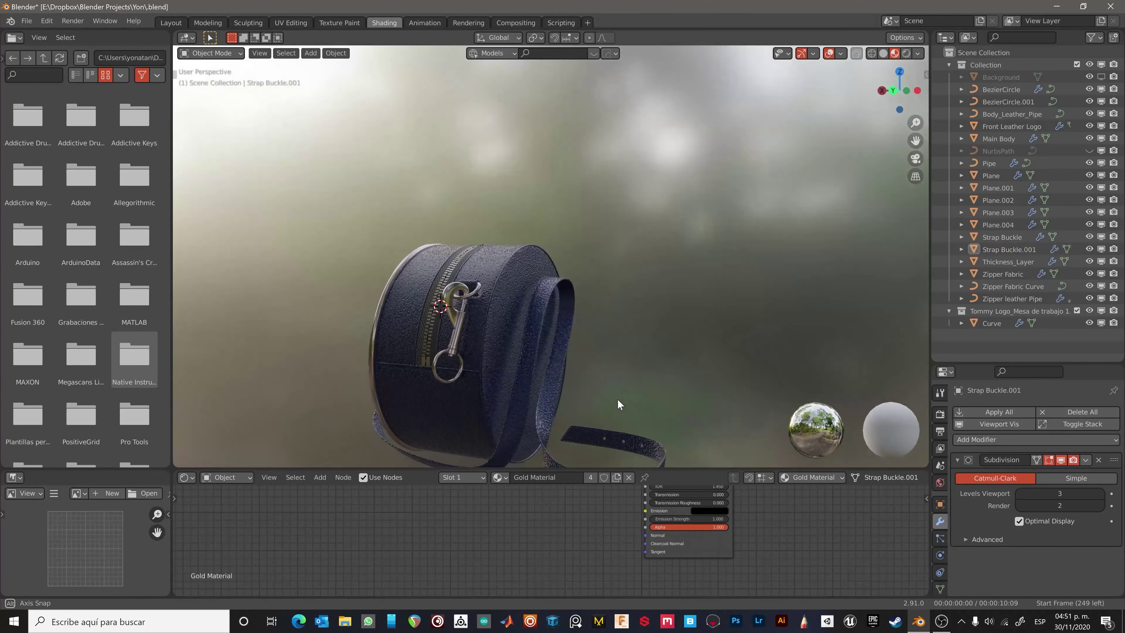
pyautogui.moveTo(617, 398)
pyautogui.mouseDown(button='middle')
pyautogui.moveTo(505, 338)
pyautogui.moveTo(419, 370)
pyautogui.moveTo(370, 362)
pyautogui.moveTo(402, 362)
pyautogui.mouseUp(button='middle')
pyautogui.scroll(5, 535, 231)
pyautogui.moveTo(534, 226)
pyautogui.mouseDown(button='middle')
pyautogui.moveTo(558, 266)
pyautogui.moveTo(552, 312)
pyautogui.mouseUp(button='middle')
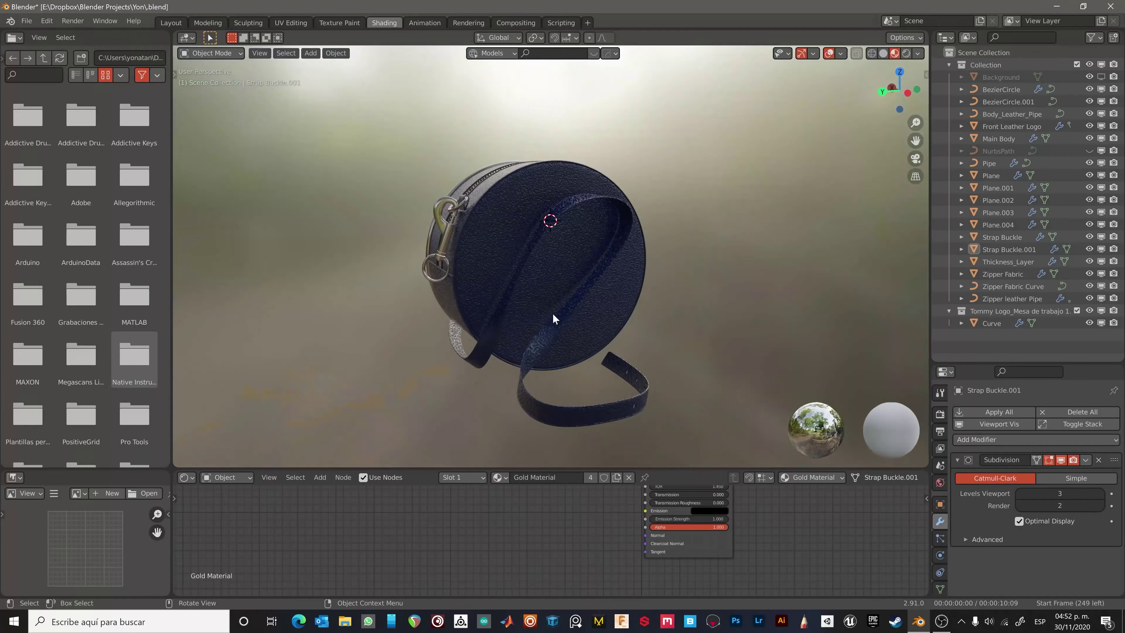
pyautogui.click(477, 364)
pyautogui.scroll(3, 476, 364)
pyautogui.press('Tab')
pyautogui.click(288, 26)
# Smart-UV-project the TH logo at 66°, check its UVs, then frame zipper Plane.001.
pyautogui.press('u')
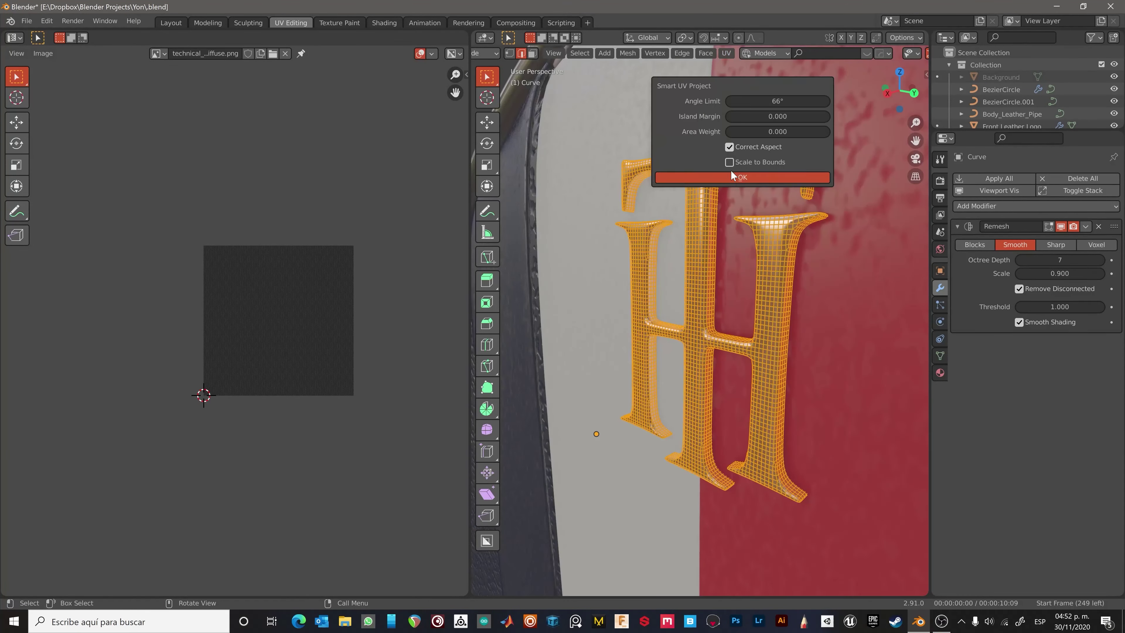
pyautogui.click(728, 176)
pyautogui.press('Tab')
pyautogui.press('Tab')
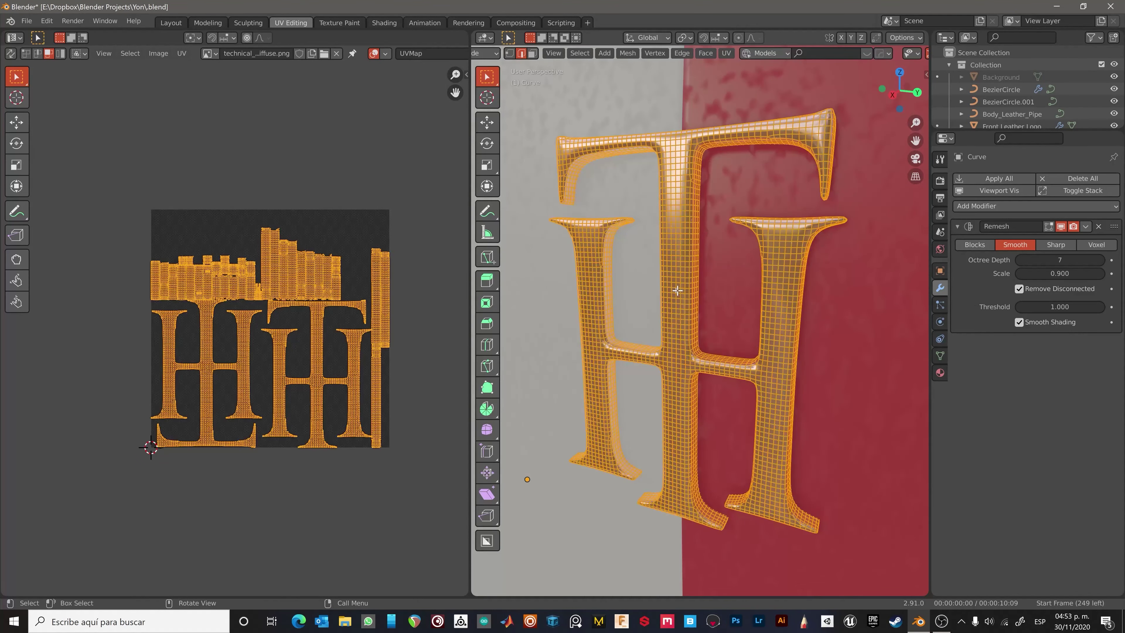
pyautogui.press('Tab')
pyautogui.scroll(1, 835, 545)
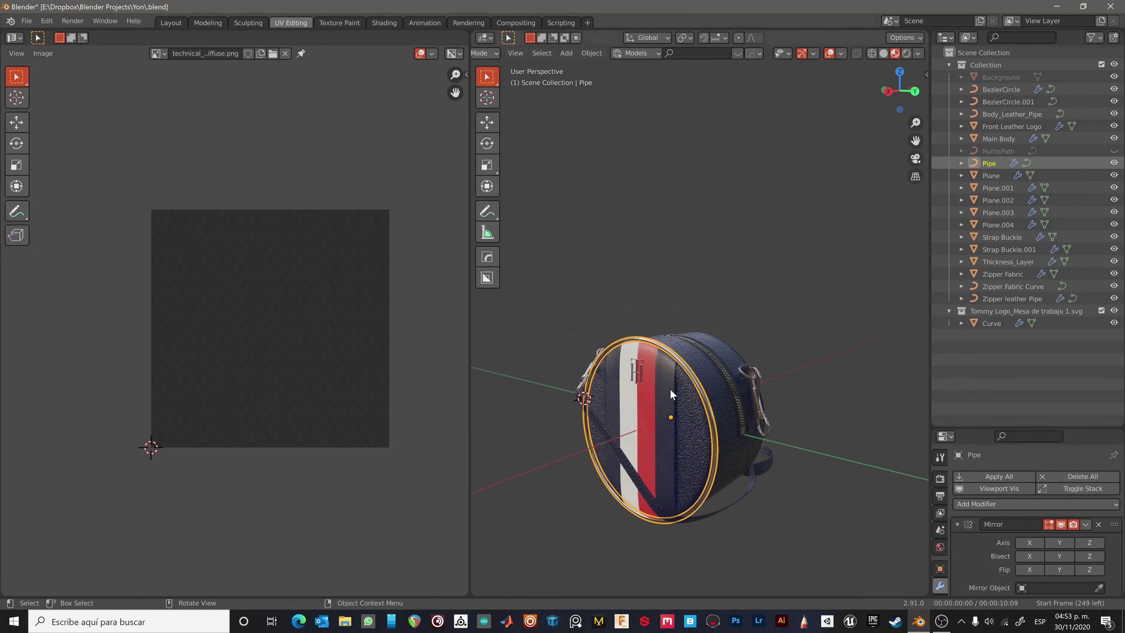
pyautogui.click(726, 395)
pyautogui.press('KP_Decimal')
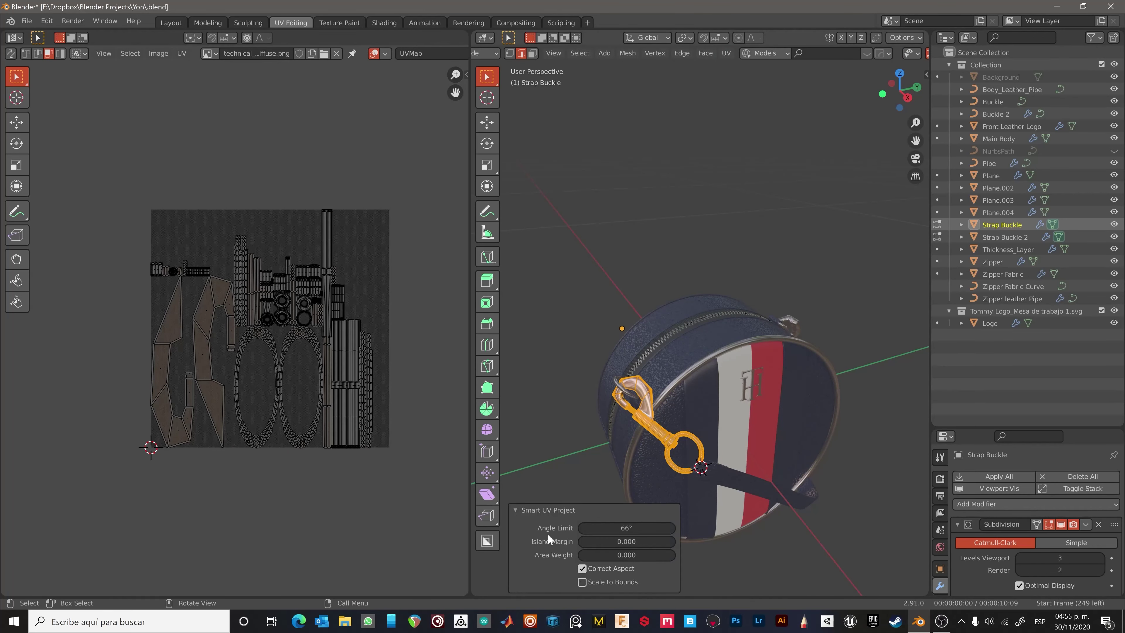
# Try a linked copy of Strap Buckle 2, then delete the extra copy.
pyautogui.press('Tab')
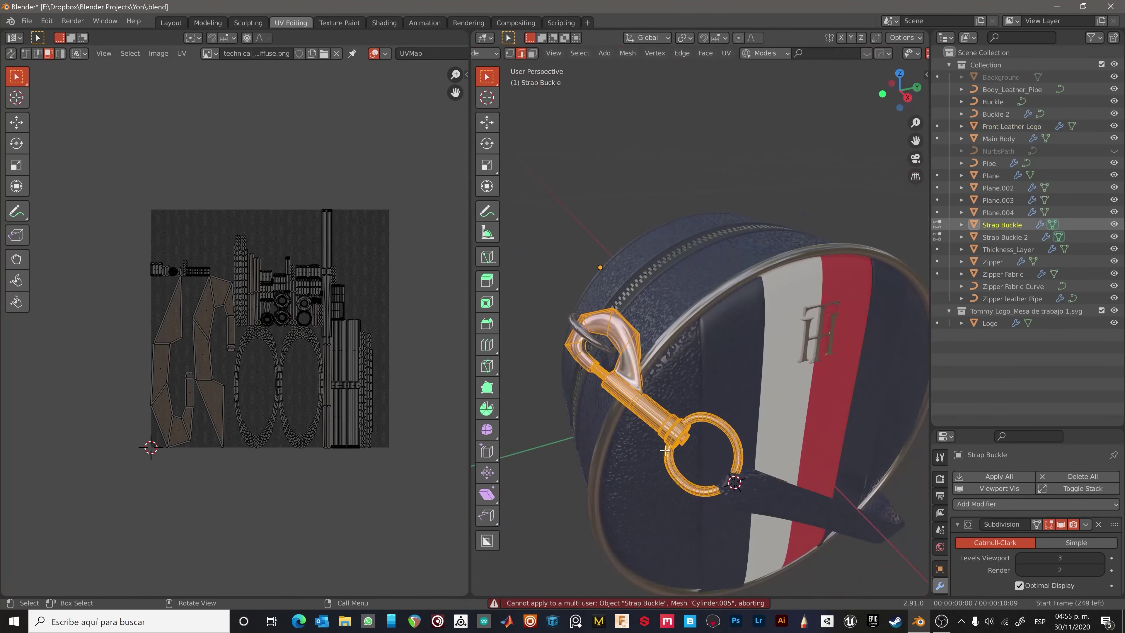
pyautogui.rightClick(720, 437)
pyautogui.click(720, 437)
pyautogui.click(768, 483)
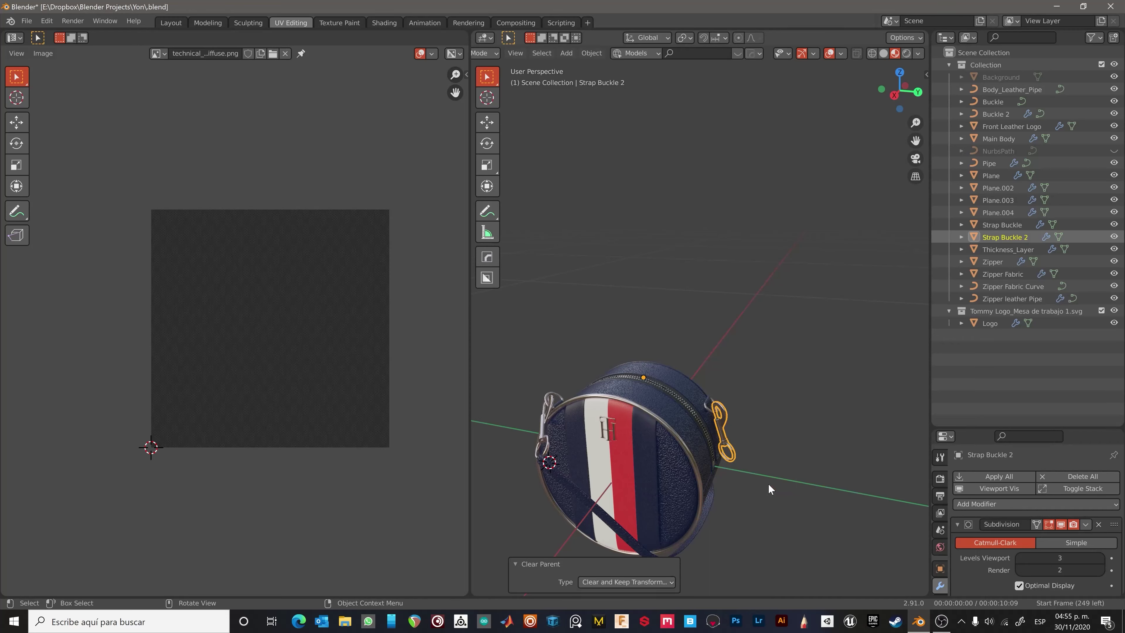
pyautogui.hotkey('ctrl', 'a')
pyautogui.rightClick(731, 439)
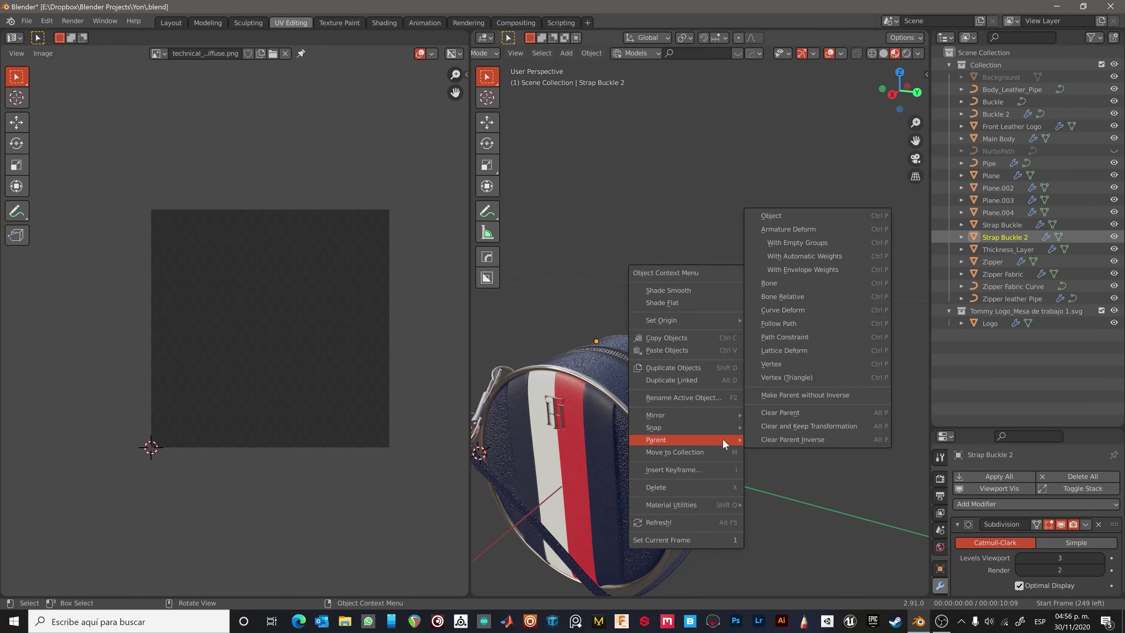
pyautogui.press('Delete')
# Smart-UV-project the Strap Buckle's mesh.
pyautogui.moveTo(660, 432); pyautogui.dragTo(609, 419, button='middle')
pyautogui.click(609, 419)
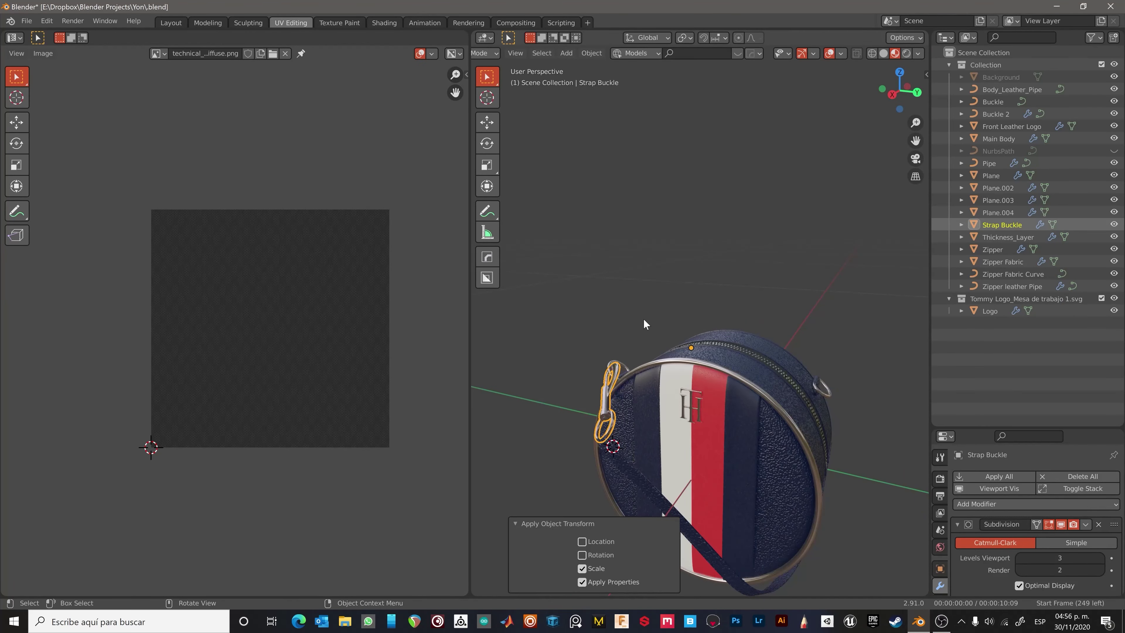
pyautogui.press('Tab')
pyautogui.press('u')
pyautogui.press('Tab')
pyautogui.scroll(-5, 692, 367)
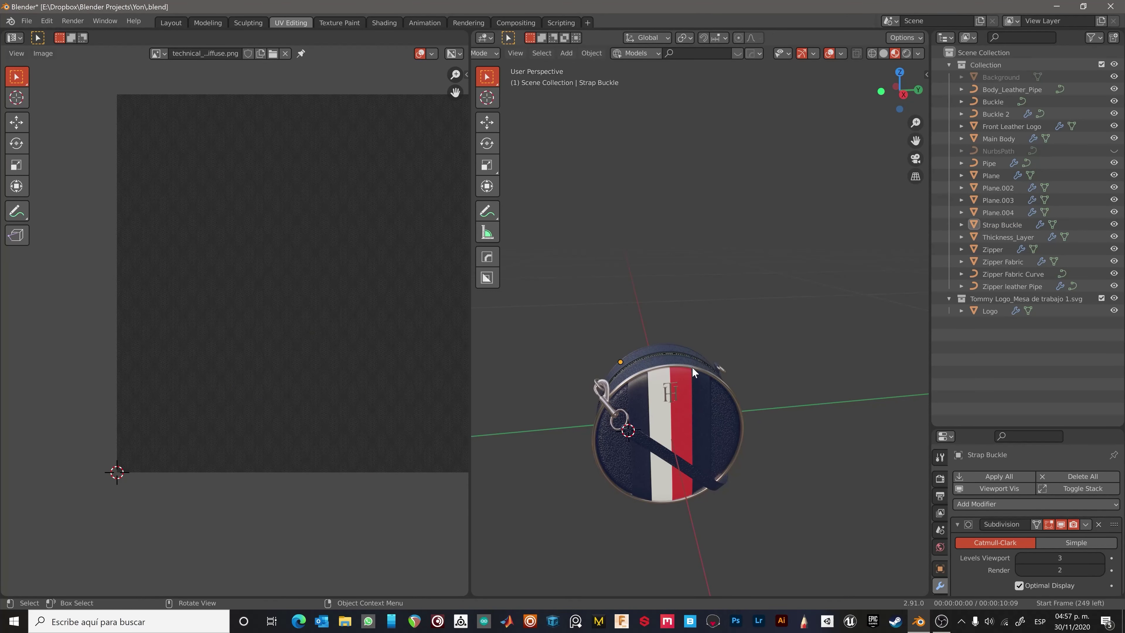
# Convert the Buckle 2 ring to a mesh and smart-project its UVs.
pyautogui.moveTo(683, 327)
pyautogui.mouseDown(button='middle')
pyautogui.moveTo(638, 277)
pyautogui.moveTo(709, 305)
pyautogui.mouseUp(button='middle')
pyautogui.click(637, 275)
pyautogui.scroll(4, 637, 275)
pyautogui.scroll(5, 709, 306)
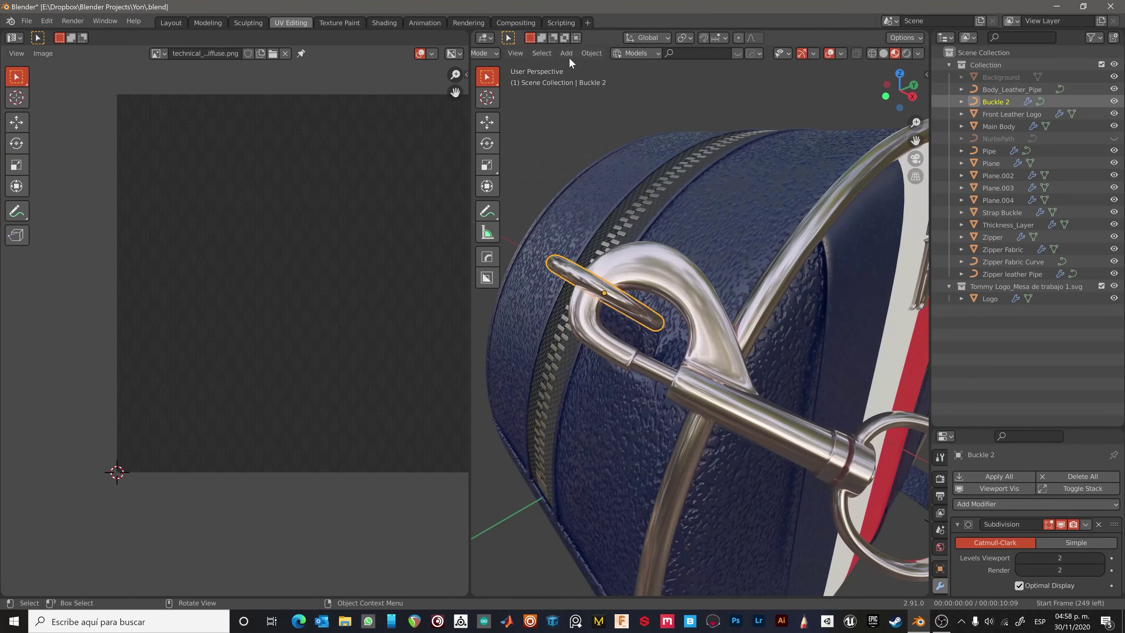
pyautogui.click(591, 52)
pyautogui.click(755, 388)
pyautogui.press('Tab')
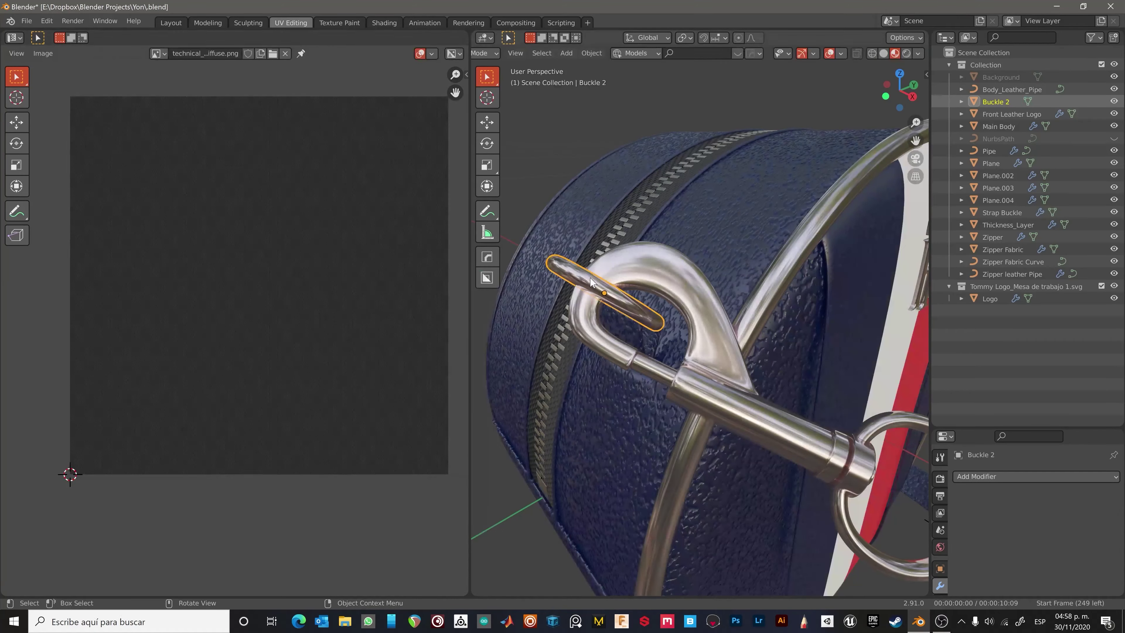
pyautogui.press('a')
pyautogui.click(726, 53)
pyautogui.click(753, 78)
# Mark one edge loop of the Buckle 2 ring as a seam and unwrap it.
pyautogui.moveTo(584, 236); pyautogui.dragTo(620, 311, button='middle')
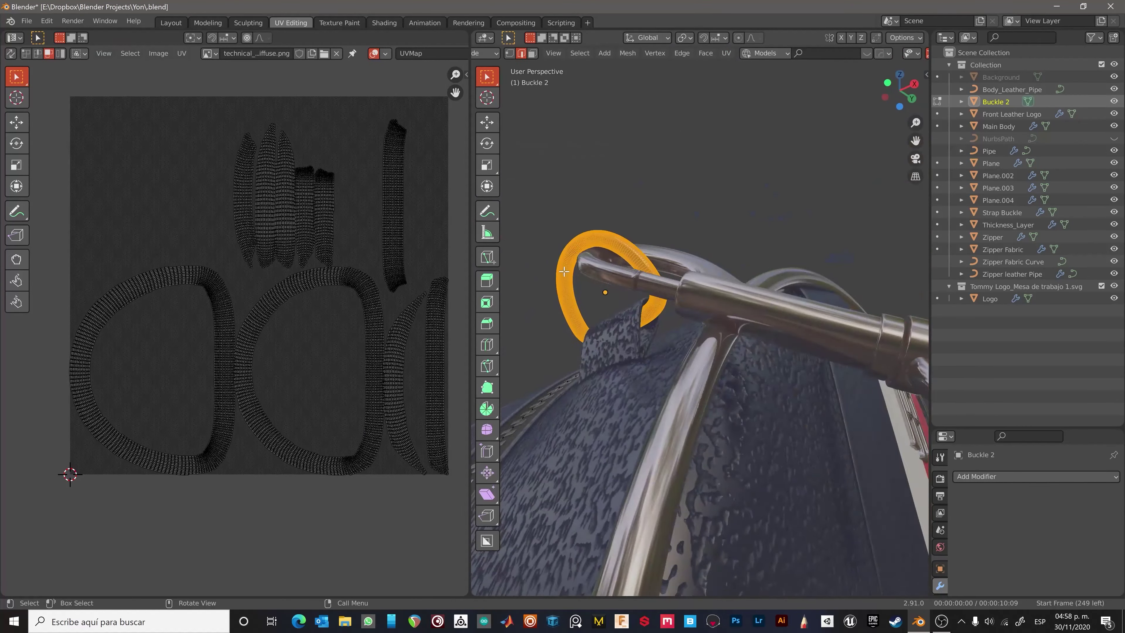
pyautogui.scroll(5, 620, 310)
pyautogui.keyDown('alt'); pyautogui.click(690, 208); pyautogui.keyUp('alt')
pyautogui.rightClick(620, 482)
pyautogui.click(620, 477)
pyautogui.press('a')
pyautogui.press('u')
pyautogui.press('Return')
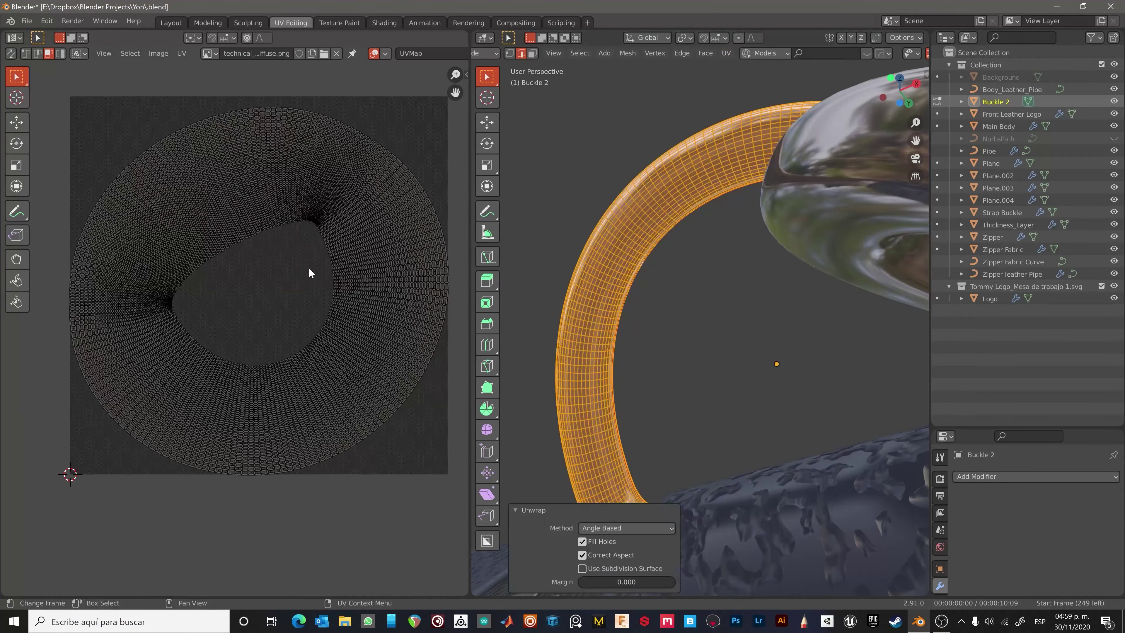
# Edit the Strap Buckle and select its connected clasp ring with L.
pyautogui.press('Tab')
pyautogui.scroll(-3, 560, 338)
pyautogui.click(555, 363)
pyautogui.press('Tab')
pyautogui.press('l')
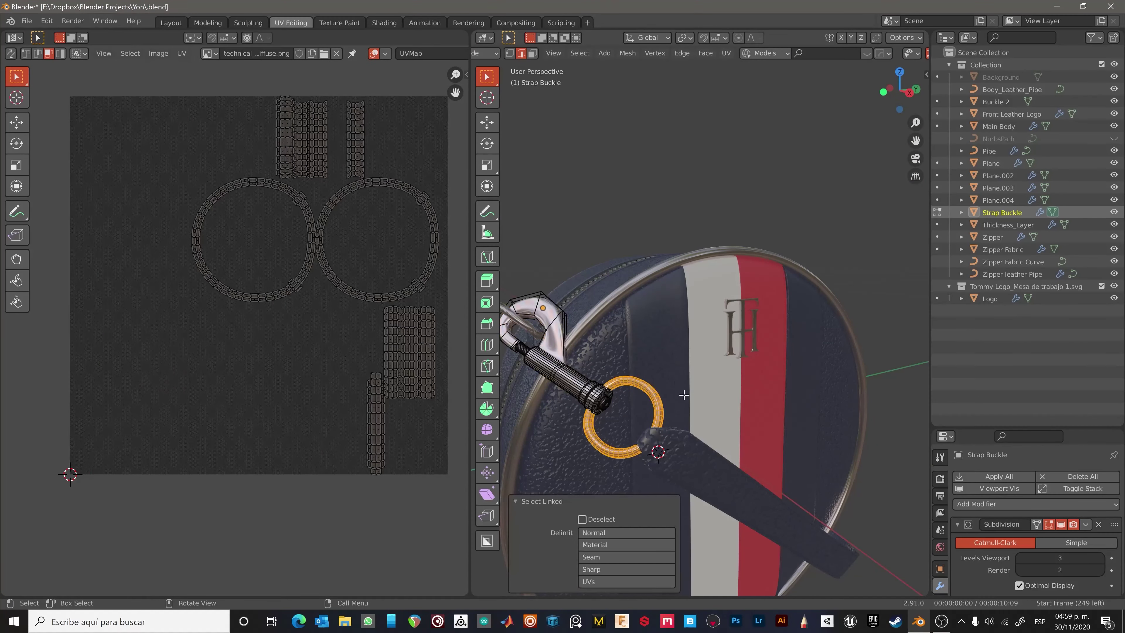
pyautogui.hotkey('alt', 'a')
# Unwrap the whole Strap Buckle and pack its UV islands.
pyautogui.scroll(-3, 618, 389)
pyautogui.moveTo(617, 388); pyautogui.dragTo(566, 283, button='middle')
pyautogui.press('a')
pyautogui.press('u')
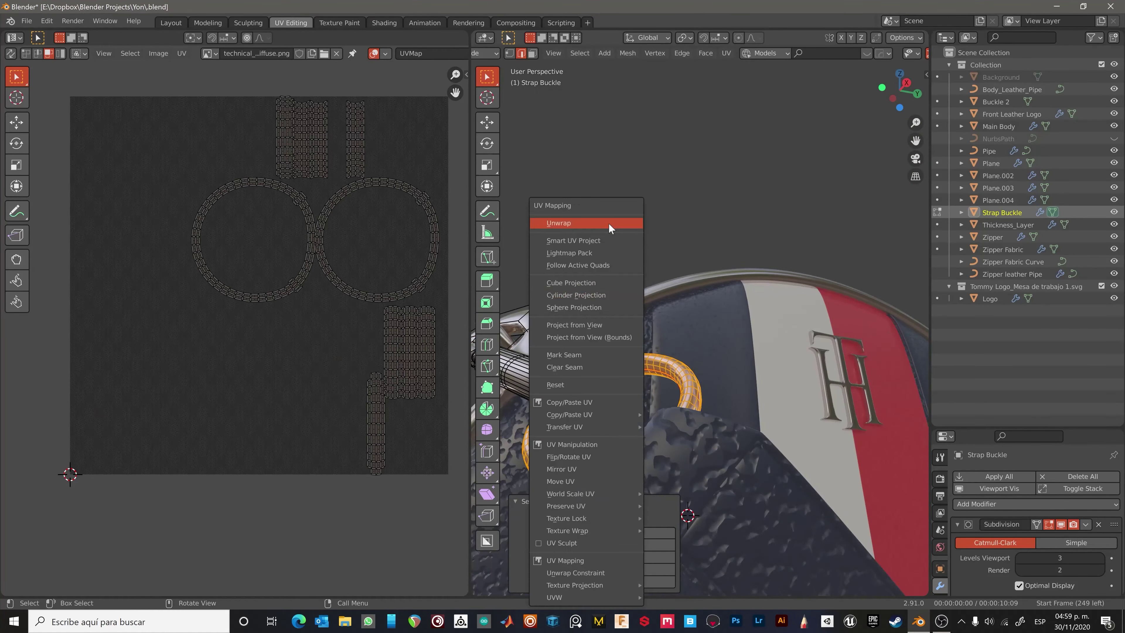
pyautogui.press('Return')
pyautogui.scroll(-2, 565, 284)
pyautogui.click(181, 53)
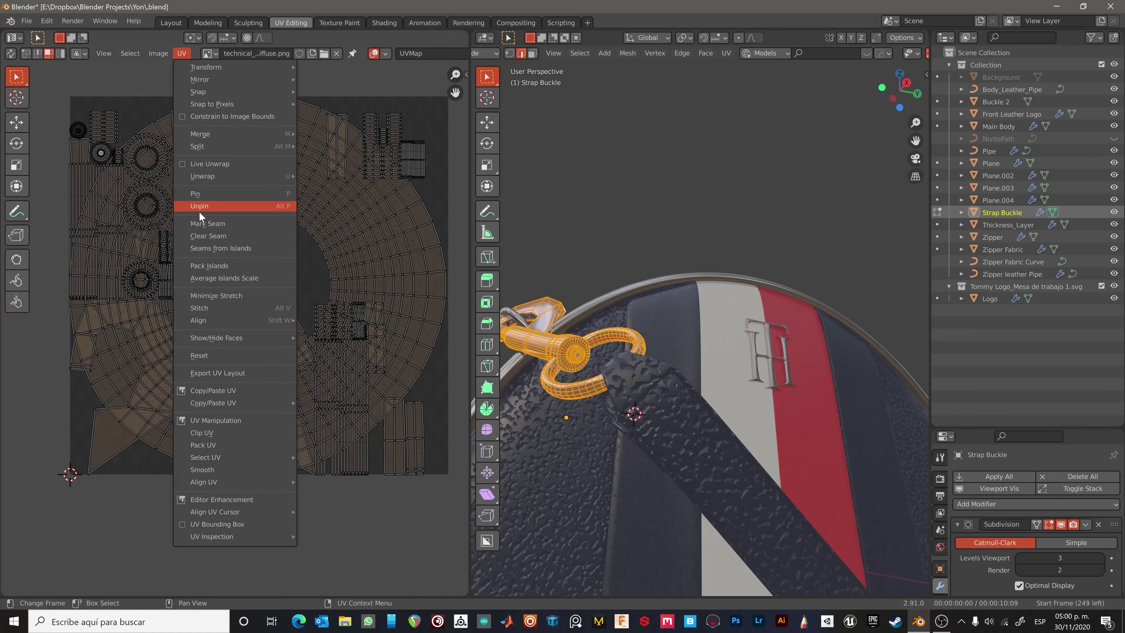
pyautogui.click(222, 266)
# Check the buckle's texel density with the 2048px checker material.
pyautogui.press('Tab')
pyautogui.moveTo(551, 206)
pyautogui.mouseDown(button='middle')
pyautogui.moveTo(579, 290)
pyautogui.moveTo(637, 278)
pyautogui.mouseUp(button='middle')
pyautogui.press('Tab')
pyautogui.press('n')
pyautogui.click(858, 177)
pyautogui.moveTo(838, 194); pyautogui.dragTo(605, 287, button='middle')
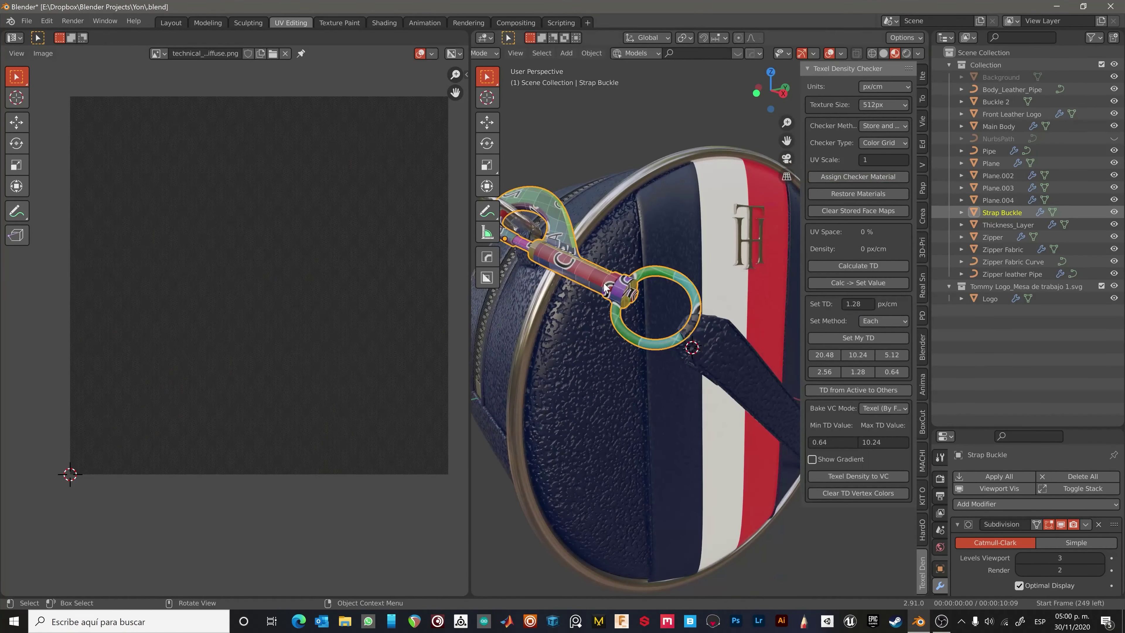
pyautogui.scroll(-3, 605, 287)
# Select the zipper fabric strip and angle-based unwrap it.
pyautogui.click(590, 272)
pyautogui.scroll(3, 590, 273)
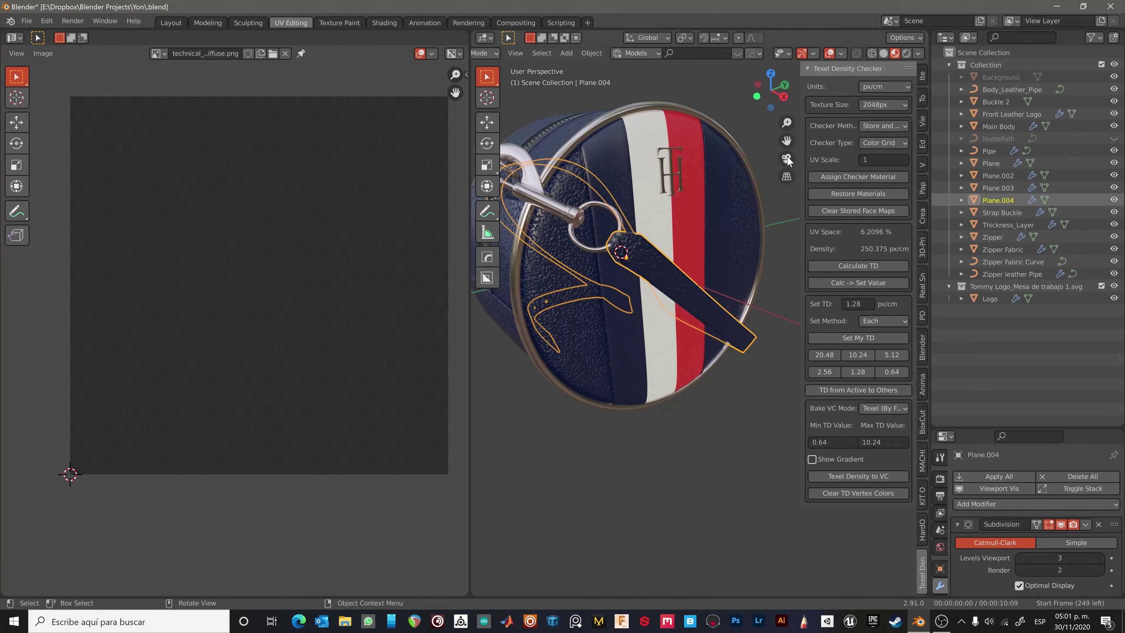
pyautogui.moveTo(769, 195)
pyautogui.mouseDown(button='middle')
pyautogui.moveTo(606, 202)
pyautogui.moveTo(585, 299)
pyautogui.mouseUp(button='middle')
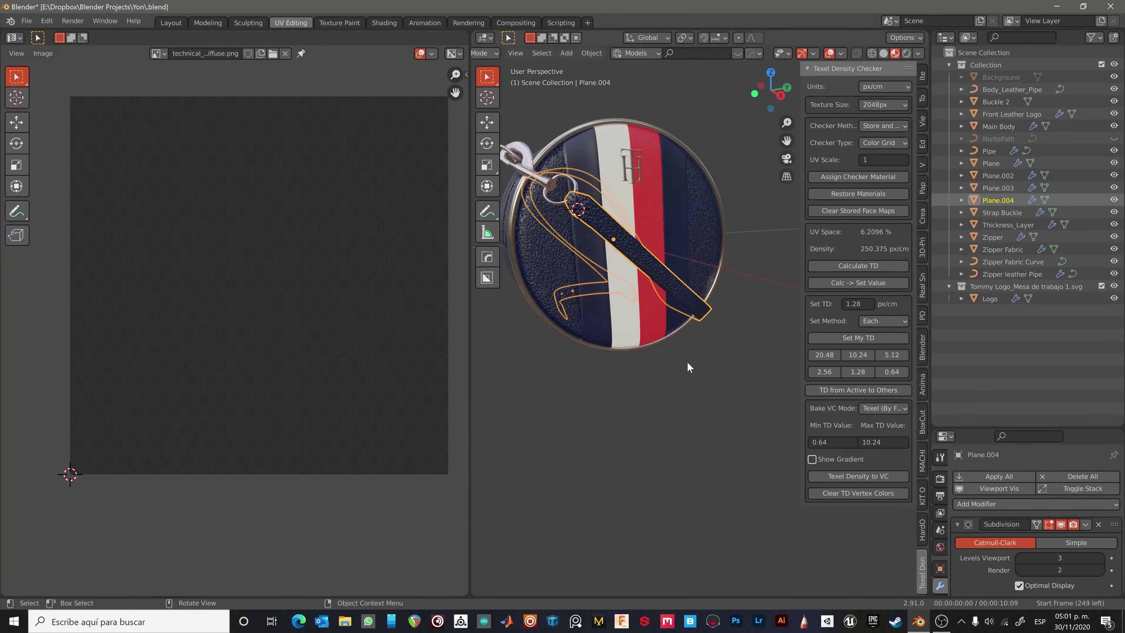
pyautogui.click(651, 240)
pyautogui.press('KP_Decimal')
pyautogui.press('Tab')
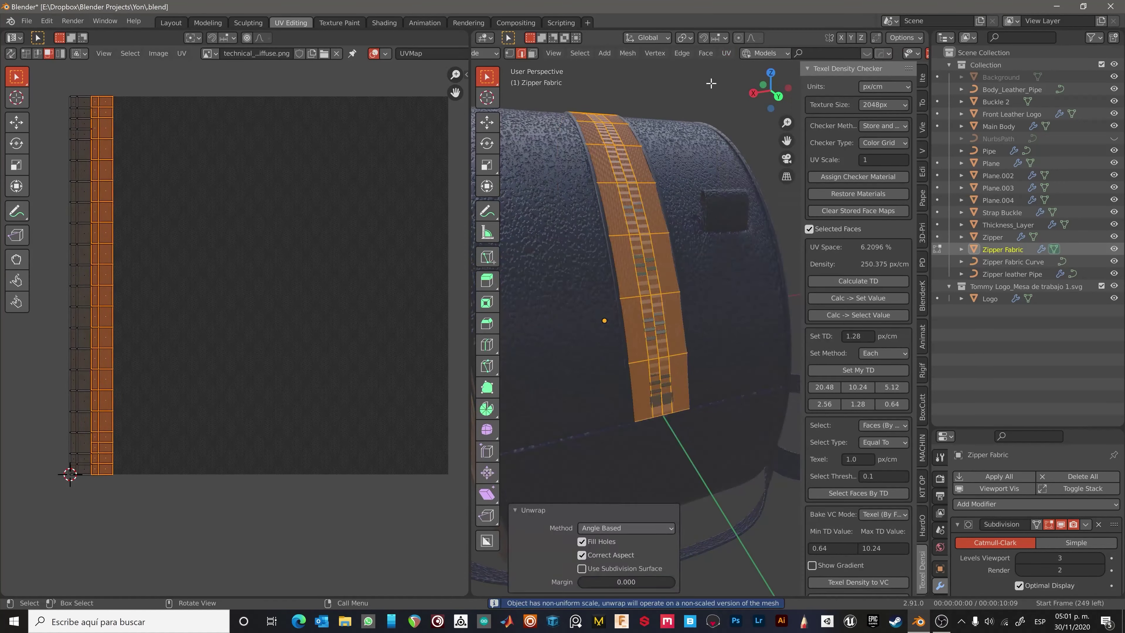
# Smart-UV-project the zipper and unwrap the small Plane piece.
pyautogui.moveTo(642, 222); pyautogui.dragTo(664, 310, button='middle')
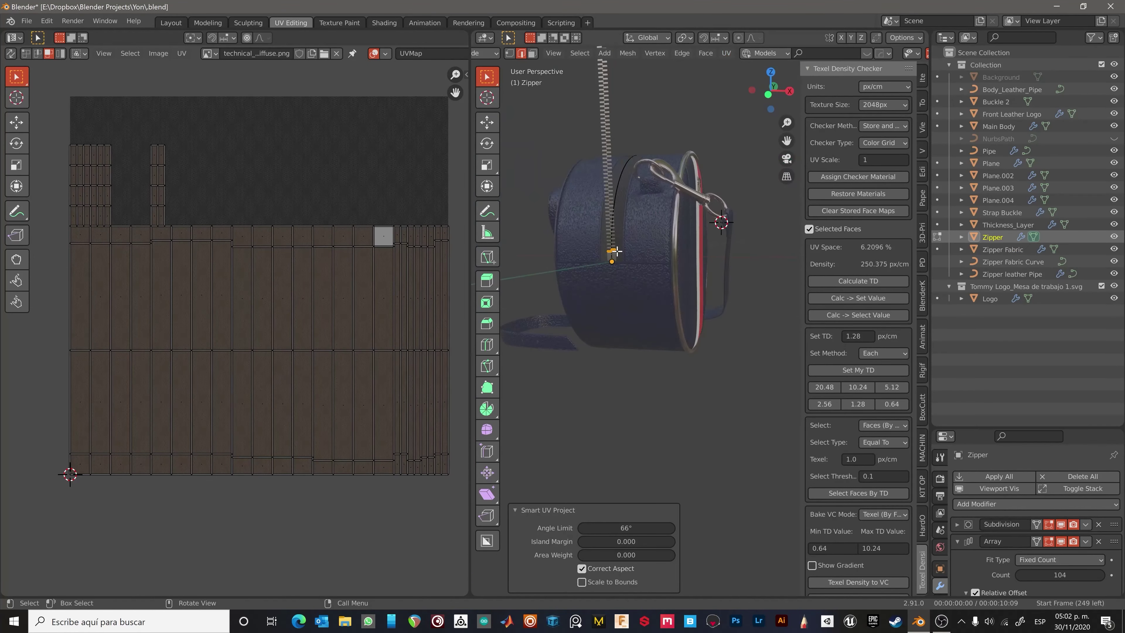
pyautogui.click(678, 336)
pyautogui.scroll(-5, 648, 334)
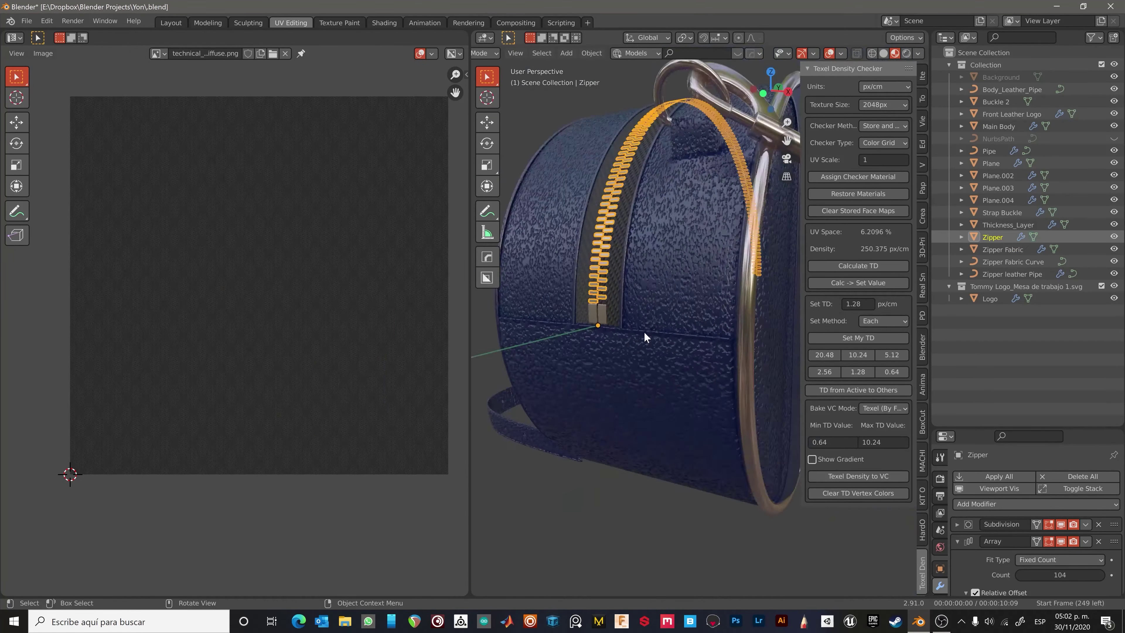
pyautogui.hotkey('alt', 'q')
pyautogui.scroll(5, 569, 291)
pyautogui.click(569, 291)
pyautogui.scroll(3, 562, 274)
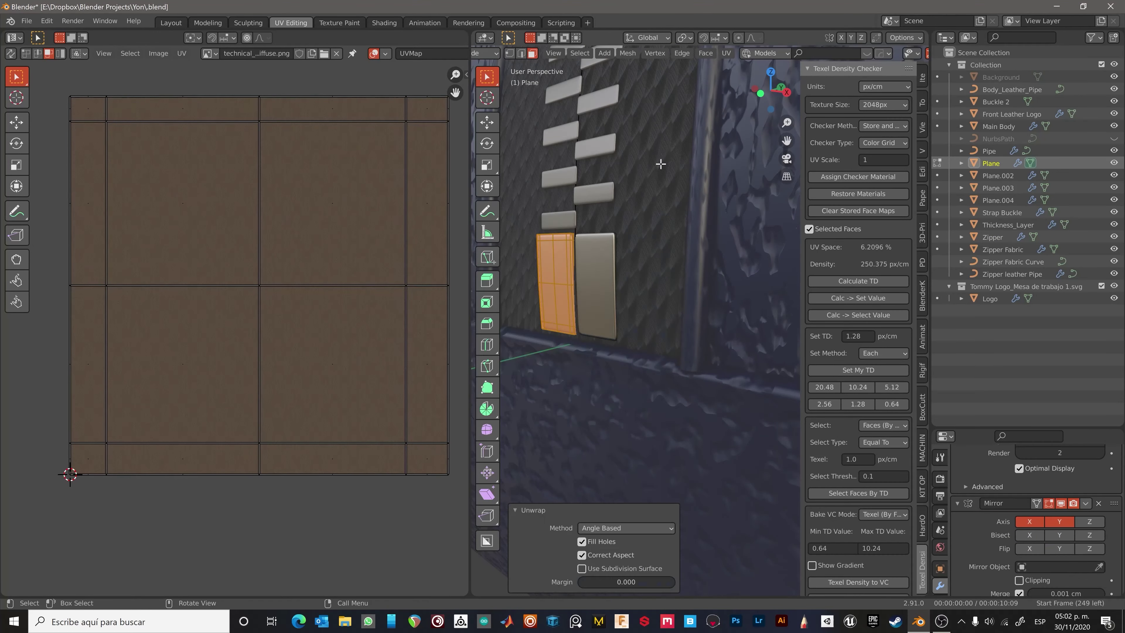
pyautogui.press('Tab')
pyautogui.scroll(-6, 596, 274)
# Duplicate the strap buckle and its ring, moving the copy 19.975 cm along Y.
pyautogui.moveTo(717, 287); pyautogui.dragTo(690, 266, button='middle')
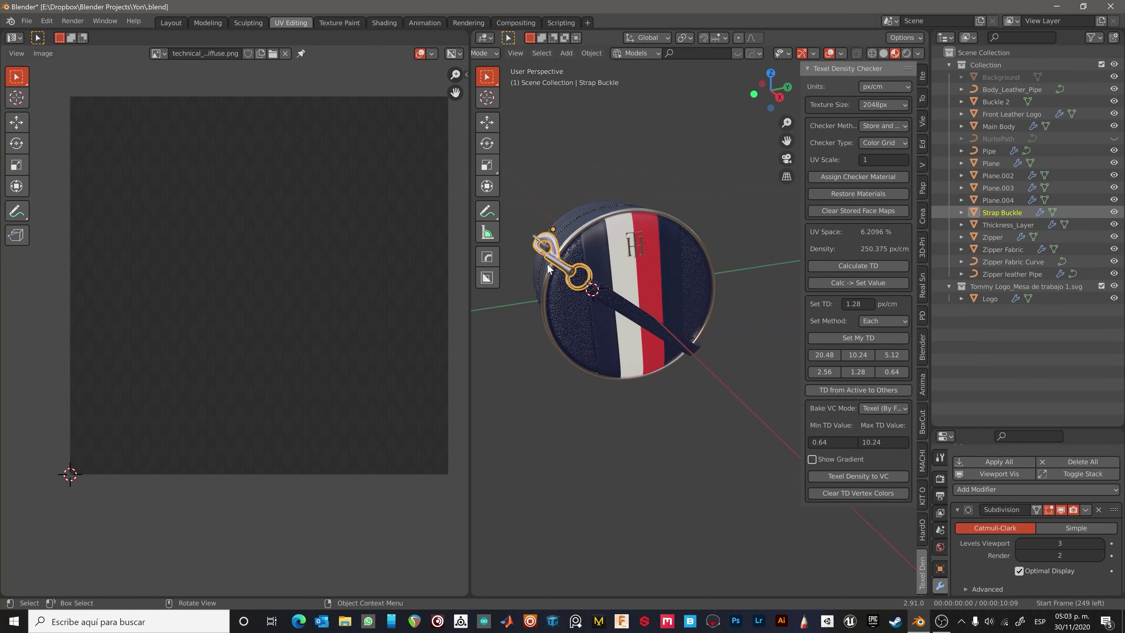
pyautogui.scroll(3, 713, 271)
pyautogui.click(713, 271)
pyautogui.press('g')
pyautogui.press('y')
pyautogui.click(709, 288)
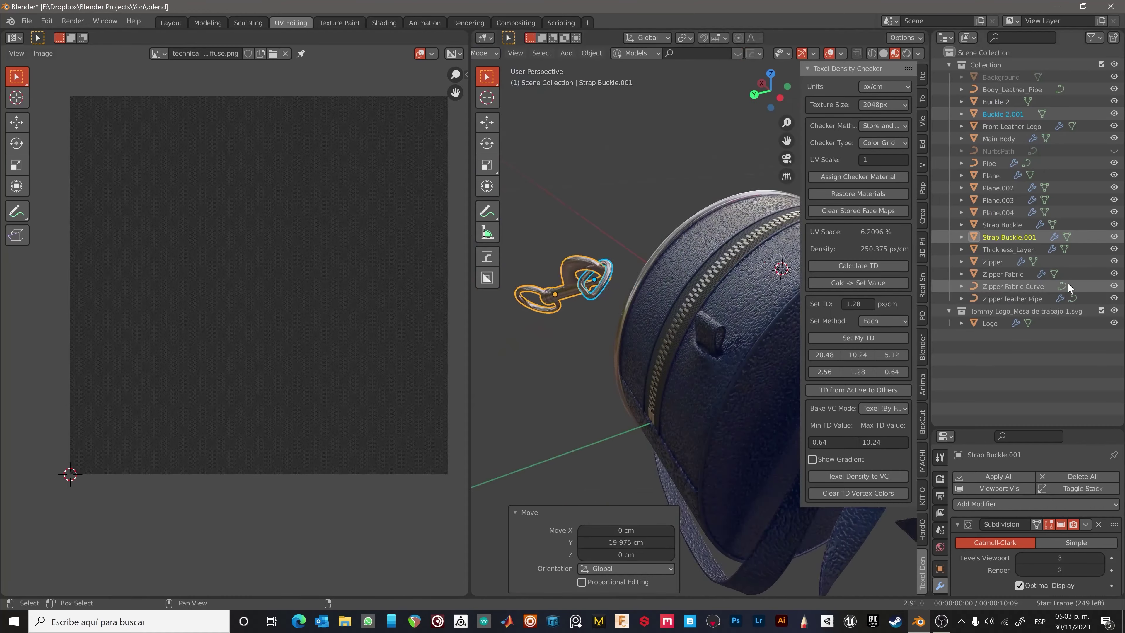
pyautogui.scroll(4, 624, 222)
pyautogui.press('ctrl+KP_3')
pyautogui.moveTo(645, 131); pyautogui.dragTo(674, 230, button='middle')
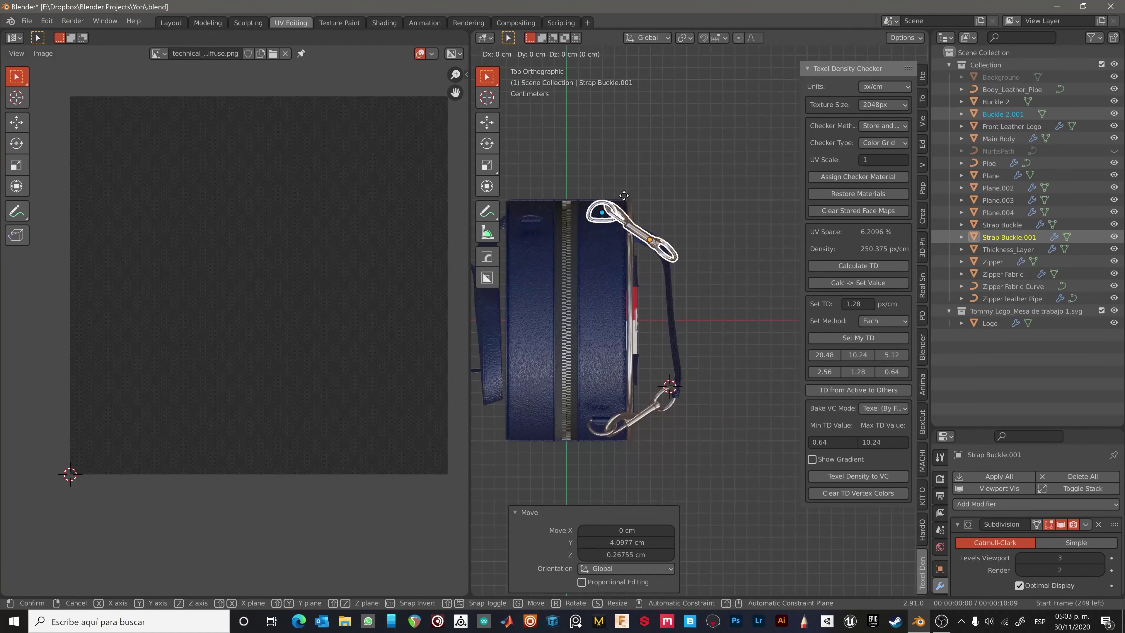
# Scale, move and rotate the buckle copy and ring Buckle 2.001 onto the zipper pull.
pyautogui.press('s')
pyautogui.press('g')
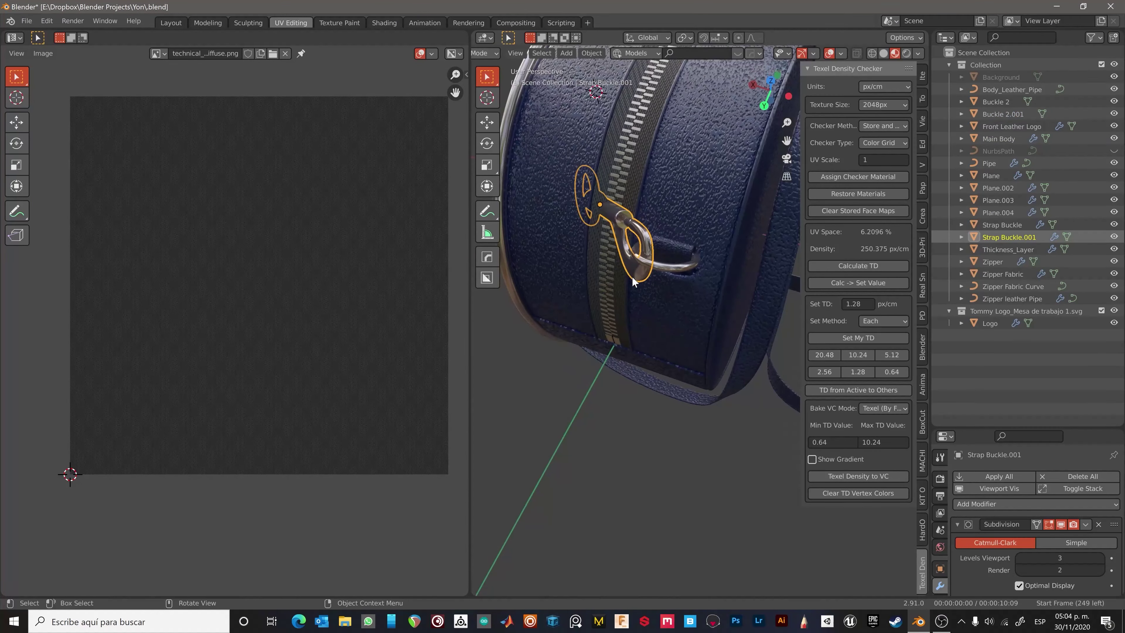
pyautogui.click(632, 276)
pyautogui.moveTo(631, 276)
pyautogui.mouseDown(button='middle')
pyautogui.moveTo(662, 413)
pyautogui.moveTo(743, 402)
pyautogui.moveTo(709, 336)
pyautogui.mouseUp(button='middle')
pyautogui.click(667, 310)
pyautogui.press('r')
pyautogui.click(704, 231)
pyautogui.moveTo(703, 231)
pyautogui.mouseDown(button='middle')
pyautogui.moveTo(684, 304)
pyautogui.moveTo(634, 389)
pyautogui.mouseUp(button='middle')
# Select Strap Buckle.001 and save the blend file.
pyautogui.click(678, 350)
pyautogui.scroll(5, 628, 287)
pyautogui.scroll(-8, 628, 288)
pyautogui.hotkey('ctrl', 's')
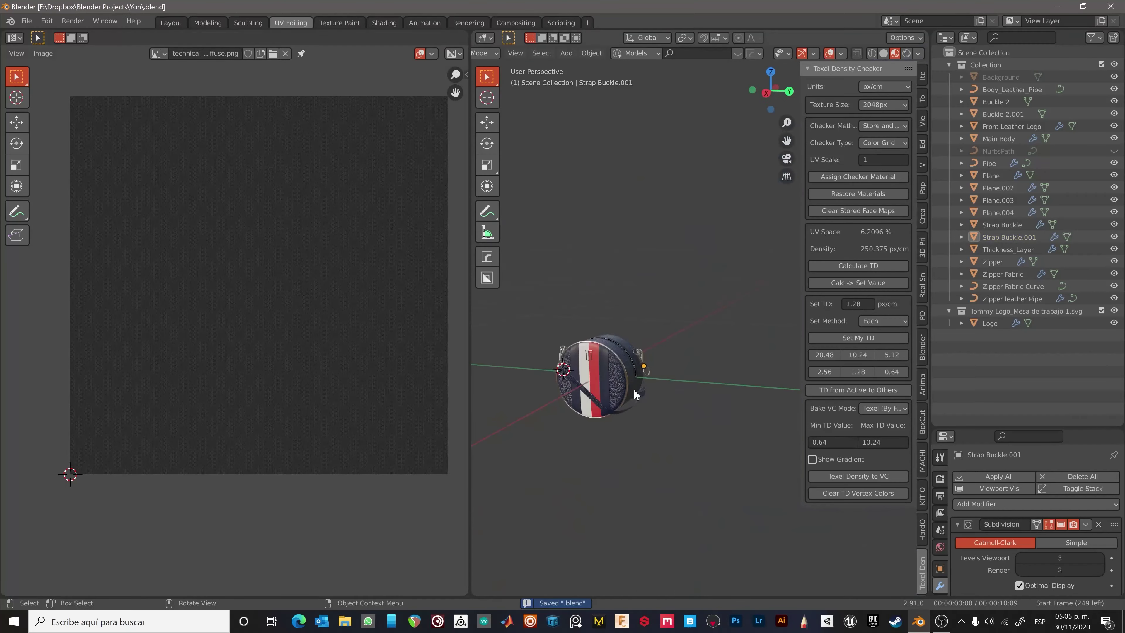
pyautogui.moveTo(593, 333)
pyautogui.mouseDown(button='middle')
pyautogui.moveTo(641, 368)
pyautogui.moveTo(620, 337)
pyautogui.mouseUp(button='middle')
# Enter Edit Mode on Strap Buckle.001 and reveal its hidden hook geometry with Alt+H.
pyautogui.press('Tab')
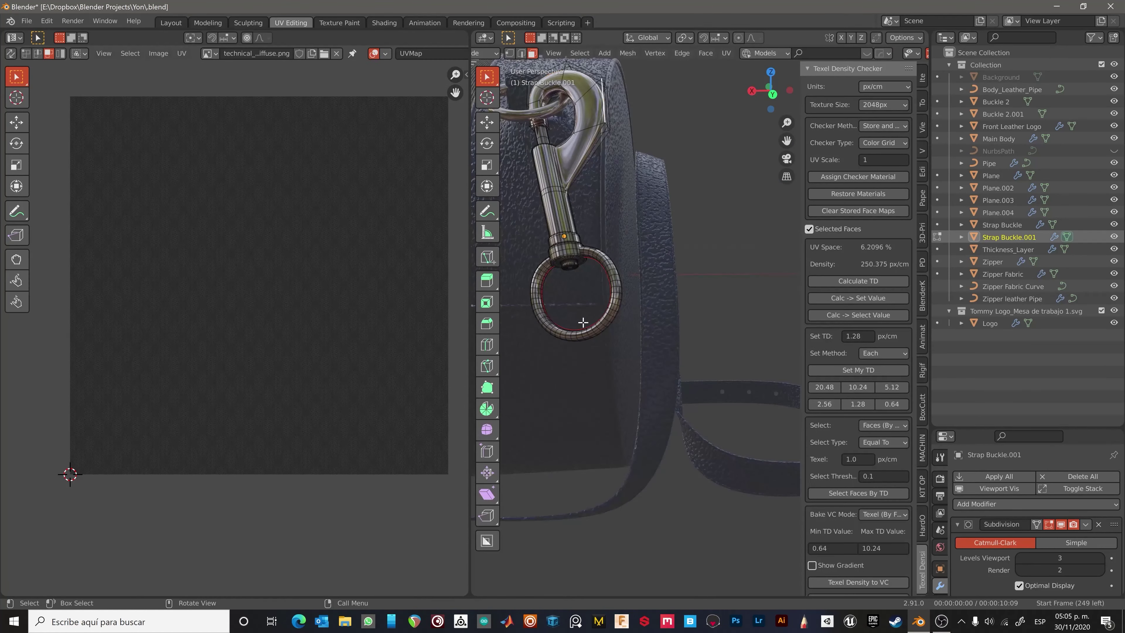
pyautogui.scroll(4, 616, 313)
pyautogui.press('1')
pyautogui.scroll(-3, 624, 321)
pyautogui.scroll(3, 615, 319)
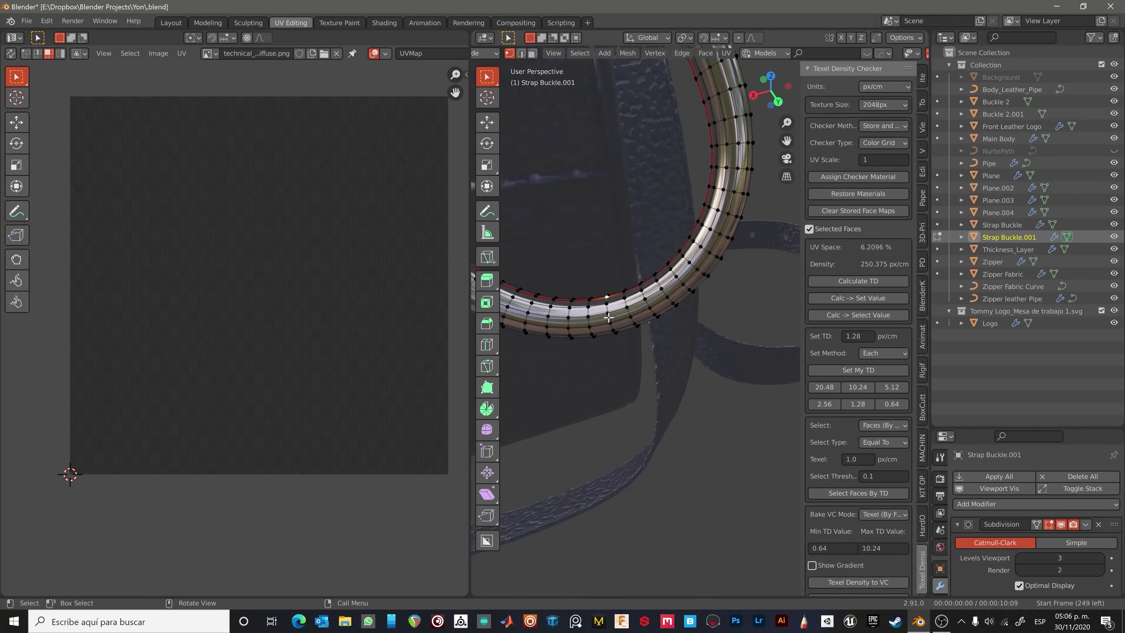
pyautogui.scroll(-2, 609, 318)
pyautogui.hotkey('alt', 'a')
pyautogui.scroll(3, 641, 276)
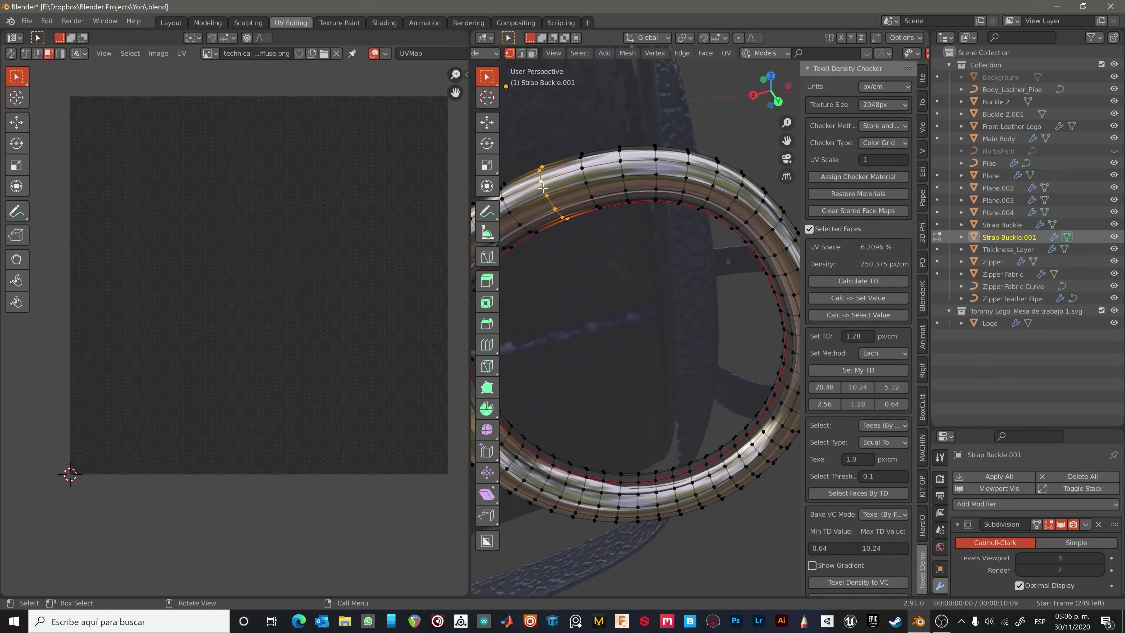
pyautogui.rightClick(505, 414)
pyautogui.press('Escape')
pyautogui.scroll(-3, 629, 297)
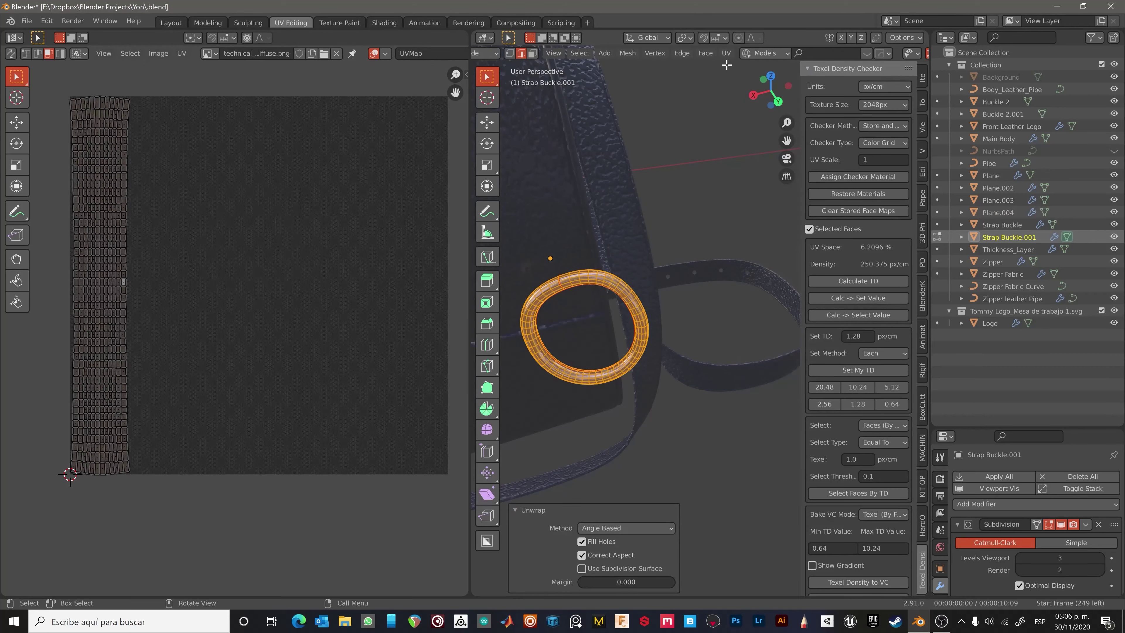
pyautogui.hotkey('alt', 'h')
pyautogui.scroll(-2, 608, 250)
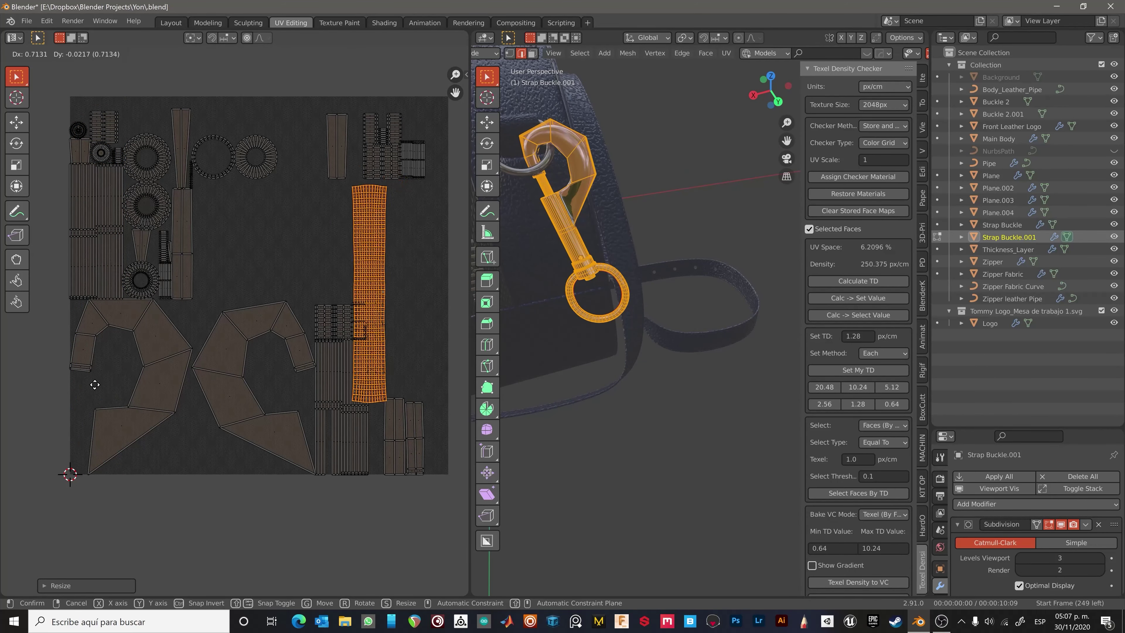
# Separate the small strap into its own object, Strap Buckle.002.
pyautogui.hotkey('ctrl', 'z')
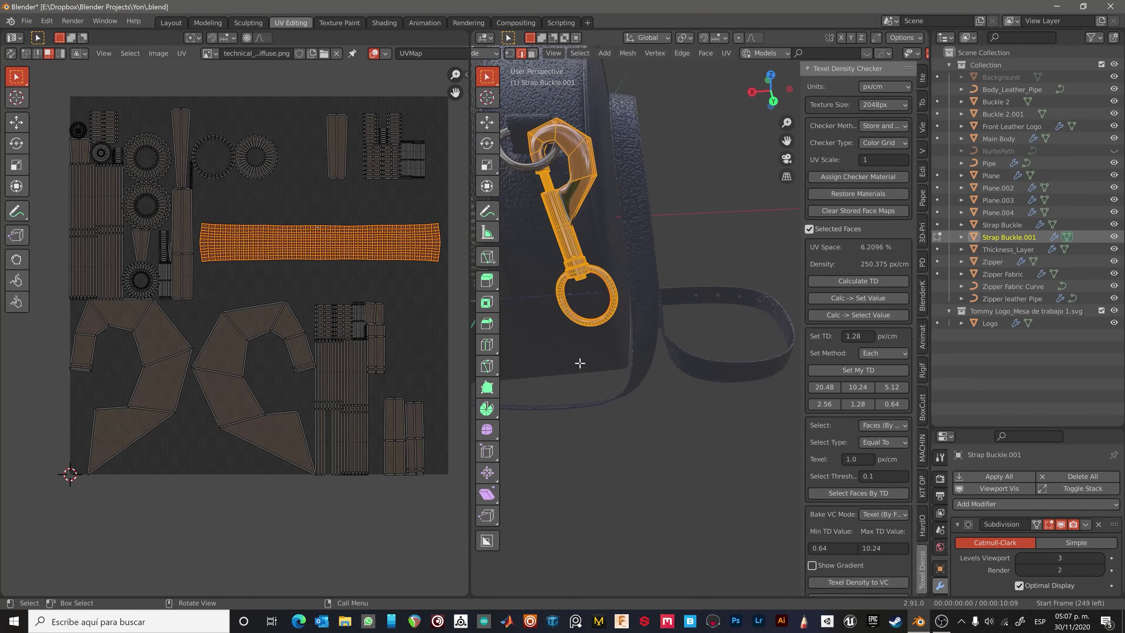
pyautogui.scroll(1, 612, 288)
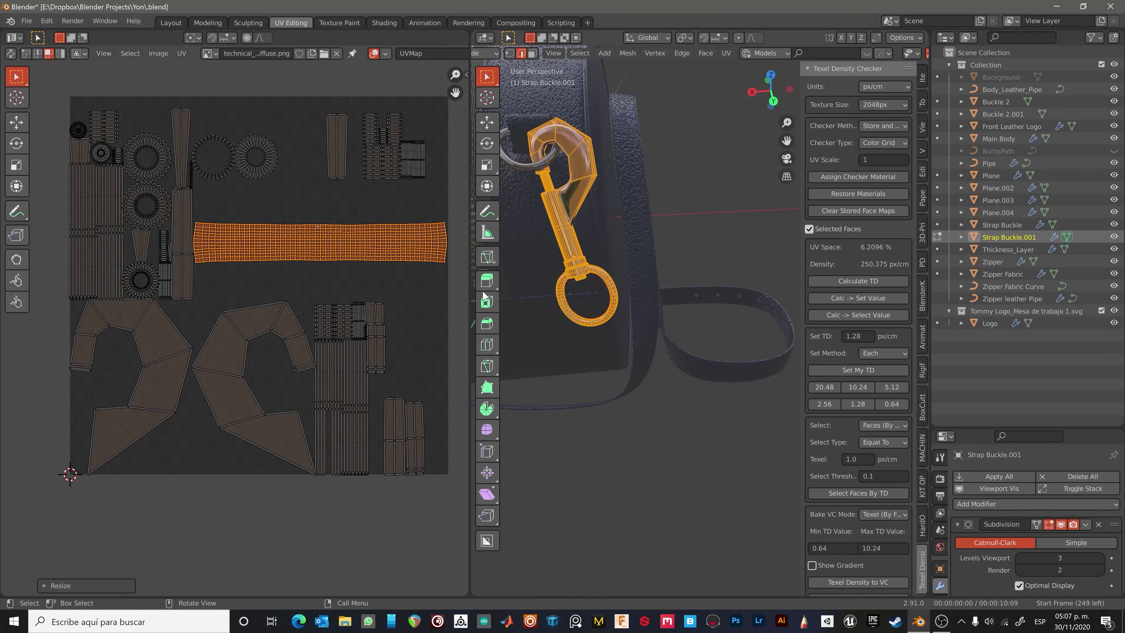
pyautogui.hotkey('ctrl', 'z')
pyautogui.rightClick(618, 293)
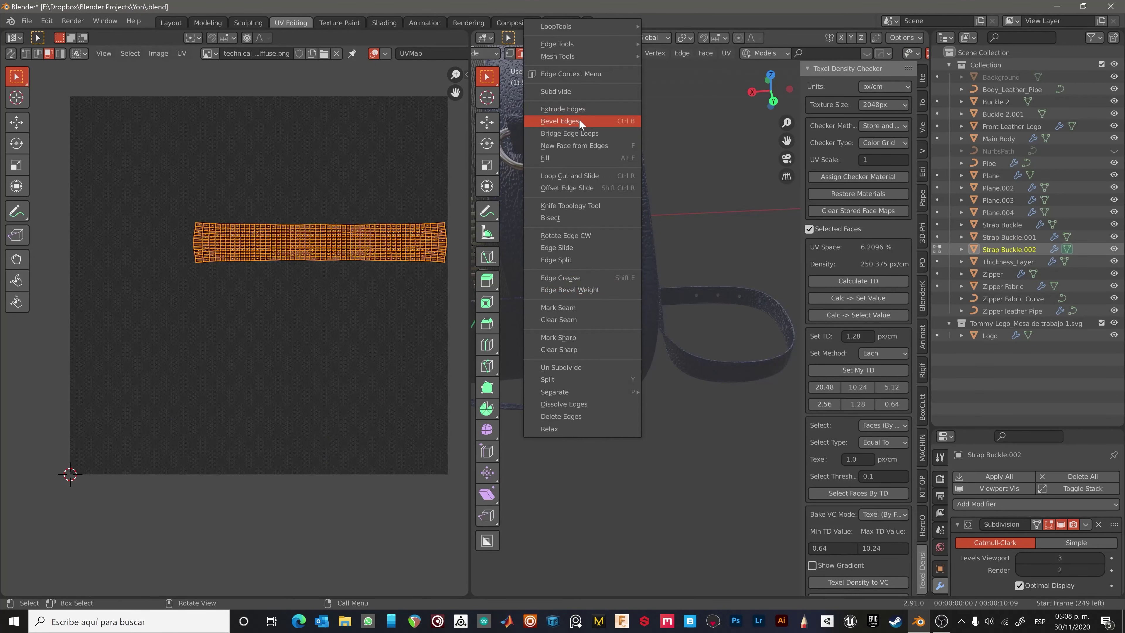
pyautogui.hotkey('ctrl', 'z')
pyautogui.hotkey('ctrl', 'z')
pyautogui.scroll(3, 555, 215)
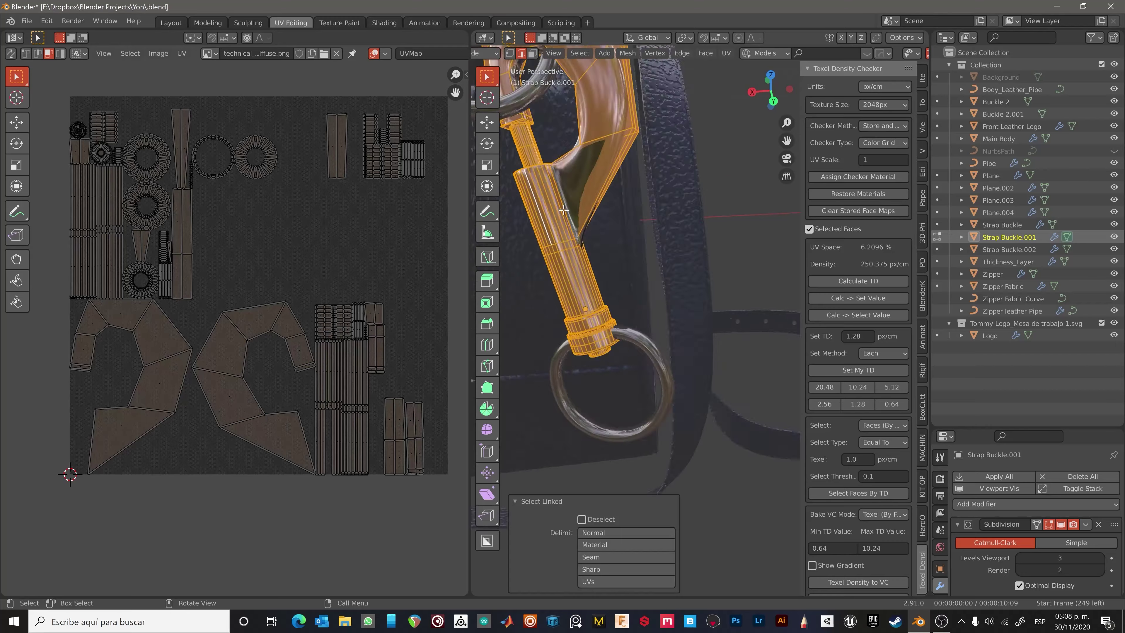
# Mark a seam along an edge ring on the buckle's hook.
pyautogui.keyDown('alt'); pyautogui.click(560, 216); pyautogui.keyUp('alt')
pyautogui.scroll(3, 569, 216)
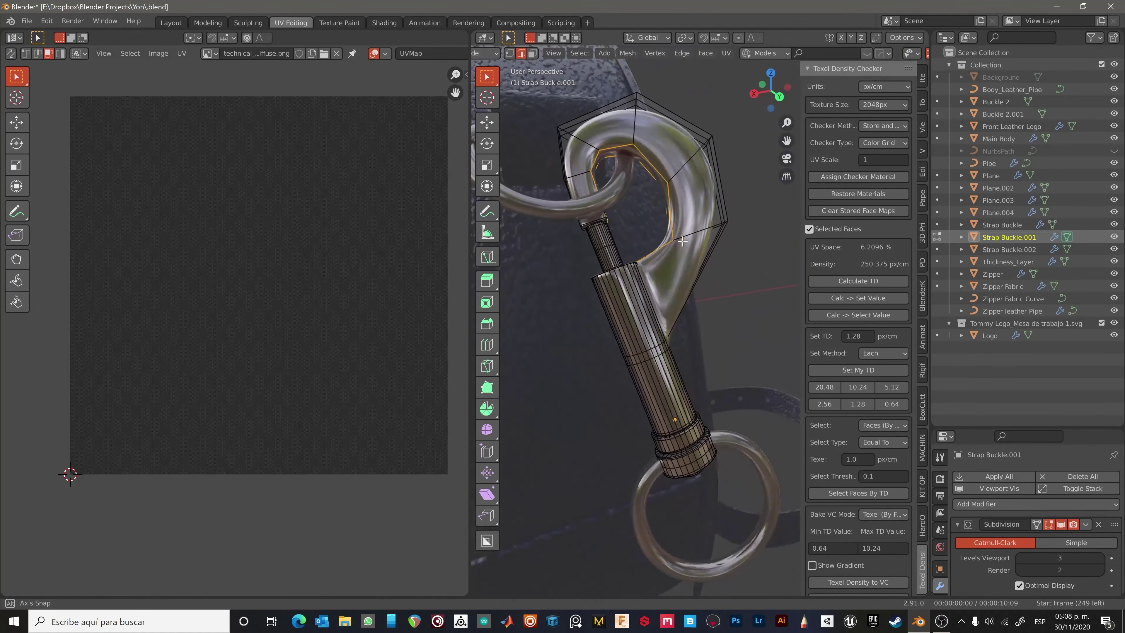
pyautogui.rightClick(625, 257)
pyautogui.click(625, 263)
# Unwrap the hook's faces Angle Based with Fill Holes and Correct Aspect.
pyautogui.moveTo(666, 248); pyautogui.dragTo(597, 274, button='middle')
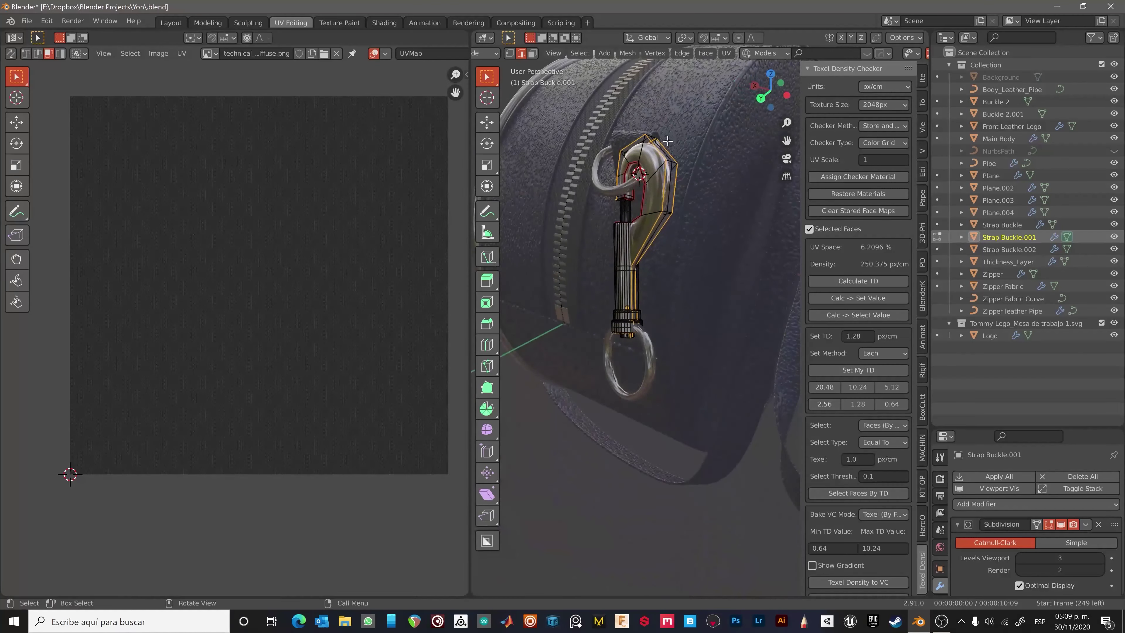
pyautogui.moveTo(607, 317); pyautogui.dragTo(677, 134, button='middle')
pyautogui.press('a')
pyautogui.press('u')
pyautogui.click(677, 133)
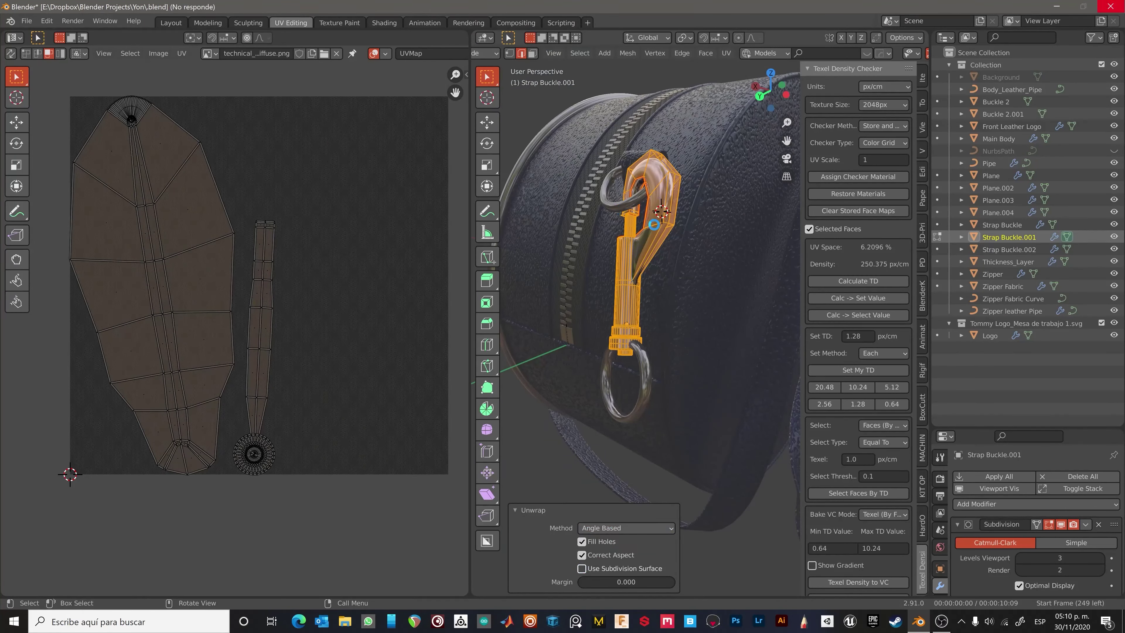
# Mark a seam on the edge loop at the base of the buckle tube.
pyautogui.hotkey('alt', 'a')
pyautogui.scroll(5, 580, 434)
pyautogui.moveTo(581, 434); pyautogui.dragTo(573, 432, button='middle')
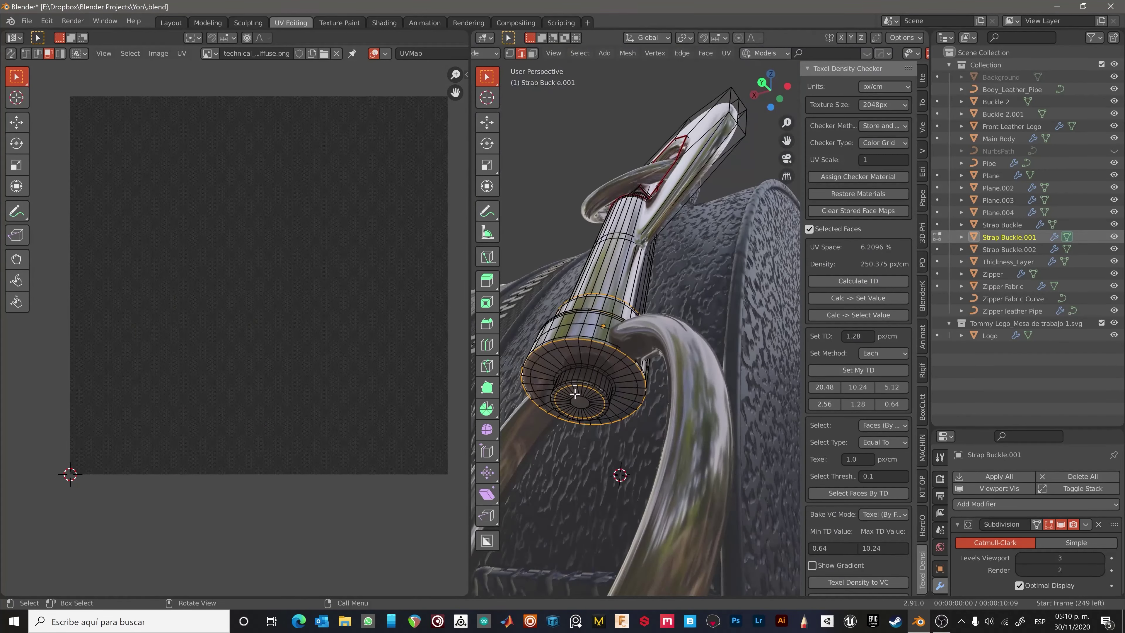
pyautogui.keyDown('alt'); pyautogui.click(573, 433); pyautogui.keyUp('alt')
pyautogui.scroll(3, 737, 429)
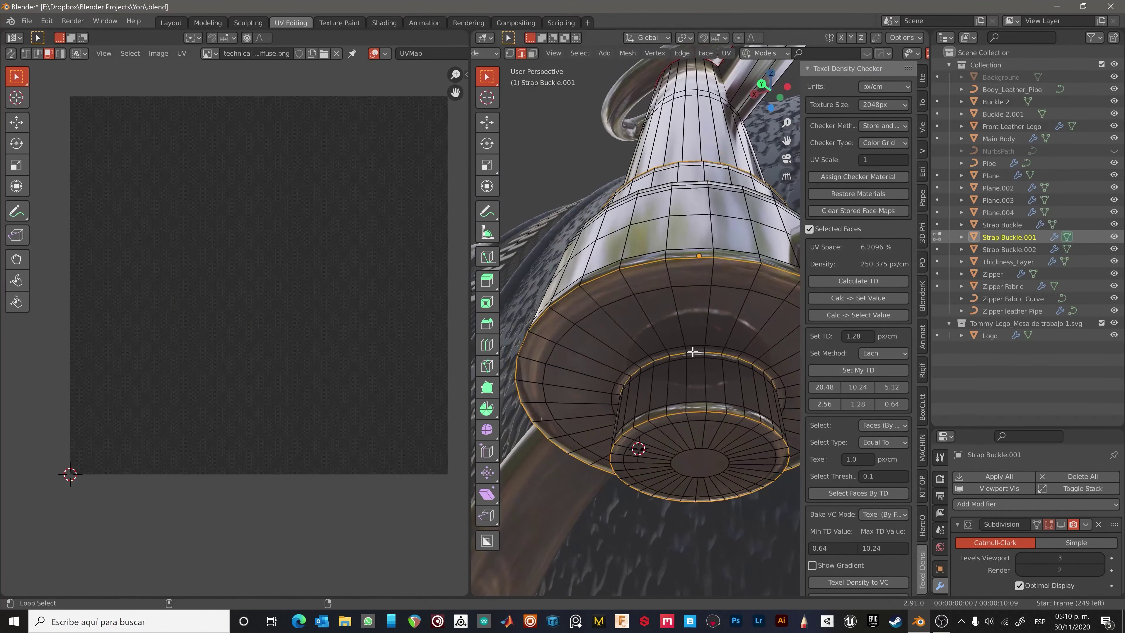
pyautogui.moveTo(730, 366); pyautogui.dragTo(661, 335, button='middle')
pyautogui.scroll(3, 661, 335)
pyautogui.scroll(-2, 661, 336)
pyautogui.scroll(-3, 661, 336)
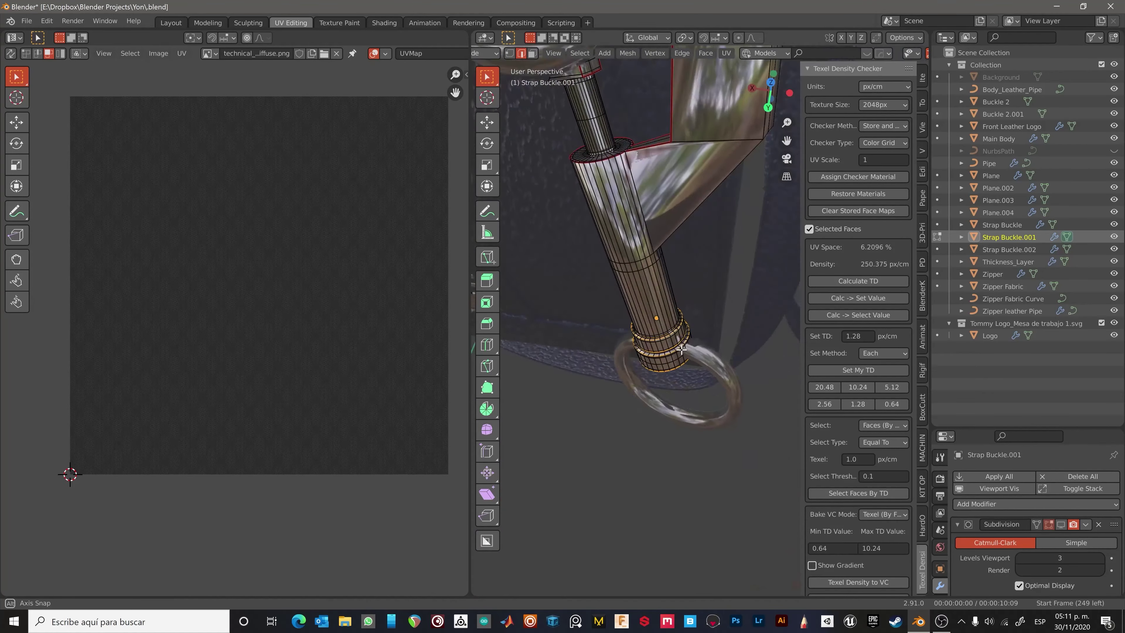
pyautogui.rightClick(567, 336)
pyautogui.click(566, 336)
# Mark a second seam on the loop near the top of the tube.
pyautogui.moveTo(567, 336); pyautogui.dragTo(618, 200, button='middle')
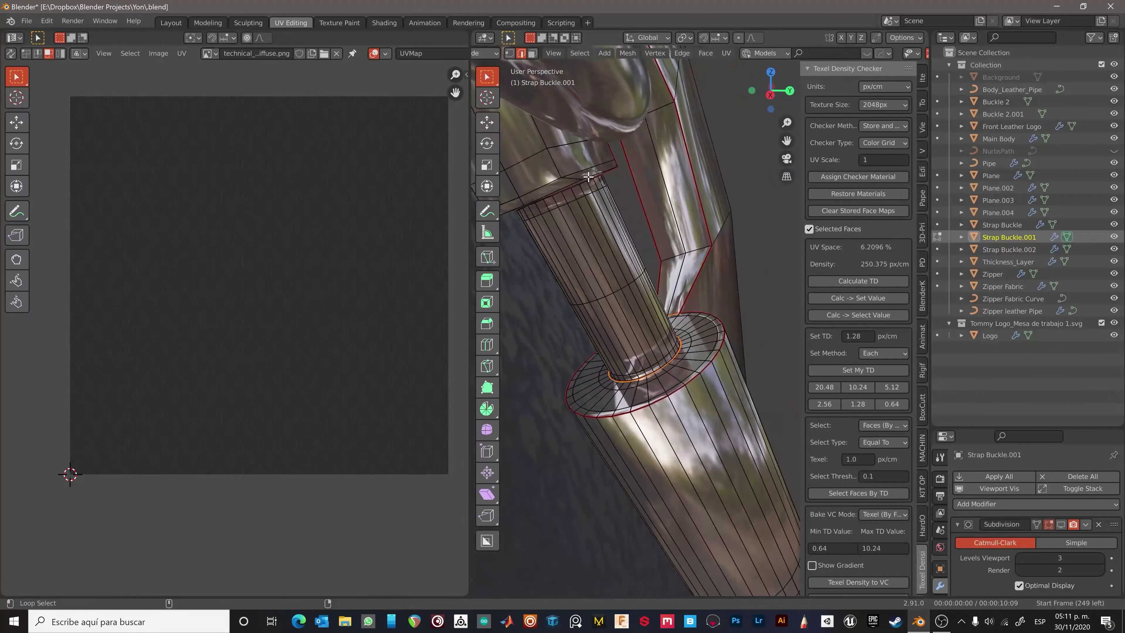
pyautogui.scroll(4, 619, 200)
pyautogui.rightClick(581, 165)
pyautogui.click(581, 165)
pyautogui.moveTo(581, 166)
pyautogui.mouseDown(button='middle')
pyautogui.moveTo(651, 219)
pyautogui.moveTo(565, 240)
pyautogui.mouseUp(button='middle')
pyautogui.click(659, 238)
# Inspect the tube's end in face and edge select modes, then leave Edit Mode.
pyautogui.press('3')
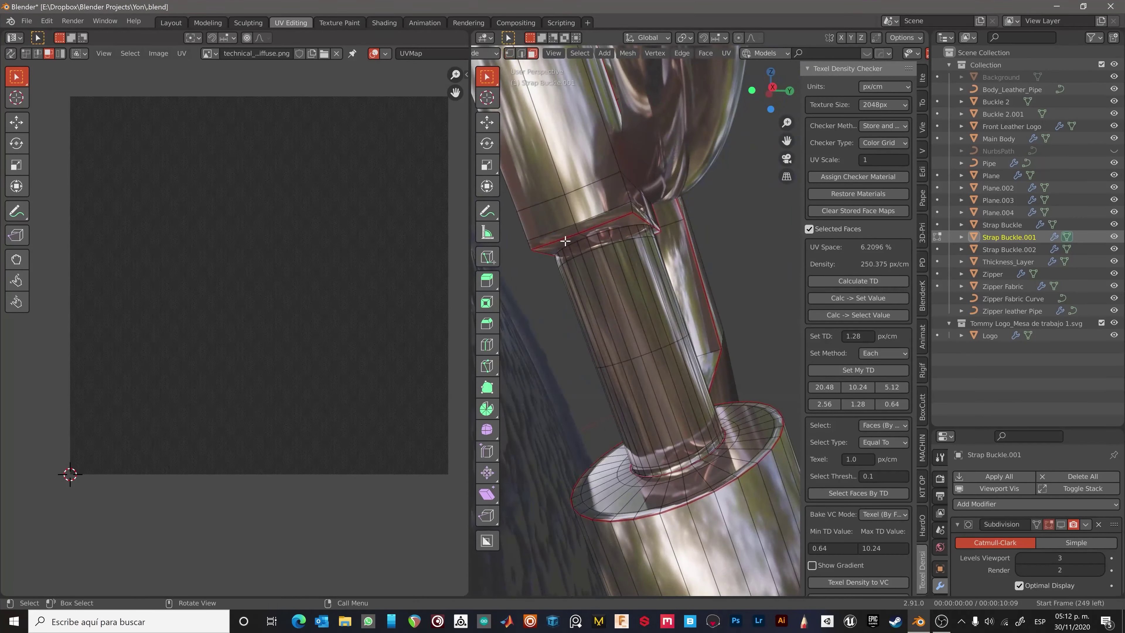
pyautogui.scroll(-3, 642, 208)
pyautogui.scroll(-2, 710, 172)
pyautogui.scroll(3, 655, 256)
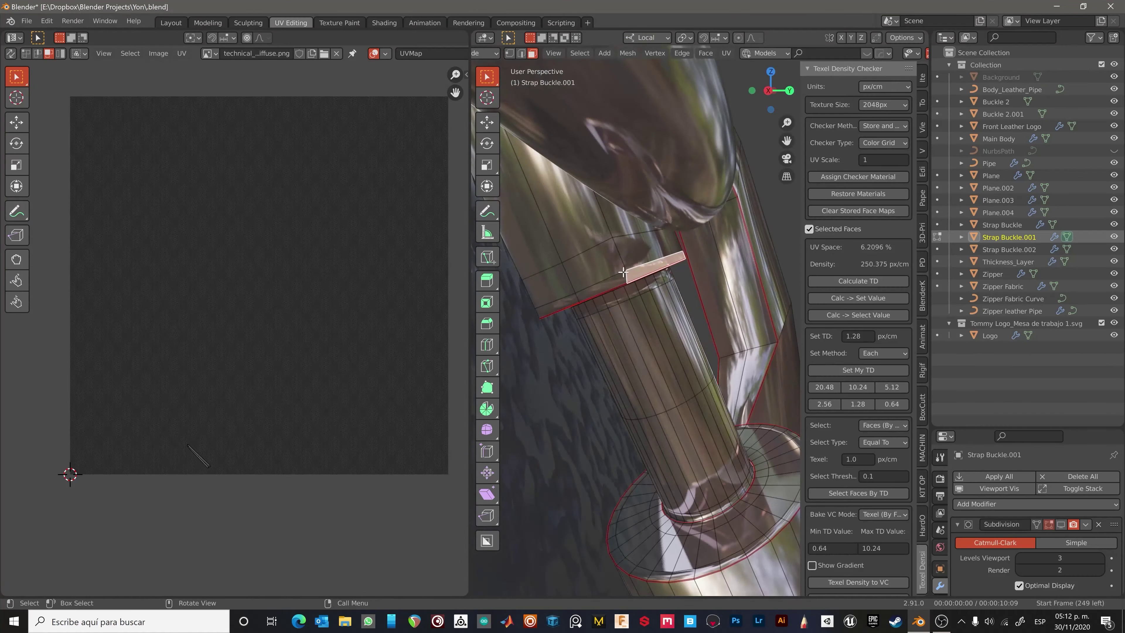
pyautogui.press('2')
pyautogui.moveTo(655, 255)
pyautogui.mouseDown(button='middle')
pyautogui.moveTo(570, 321)
pyautogui.moveTo(576, 427)
pyautogui.moveTo(598, 354)
pyautogui.mouseUp(button='middle')
pyautogui.scroll(-4, 567, 317)
pyautogui.scroll(-3, 598, 355)
pyautogui.press('Tab')
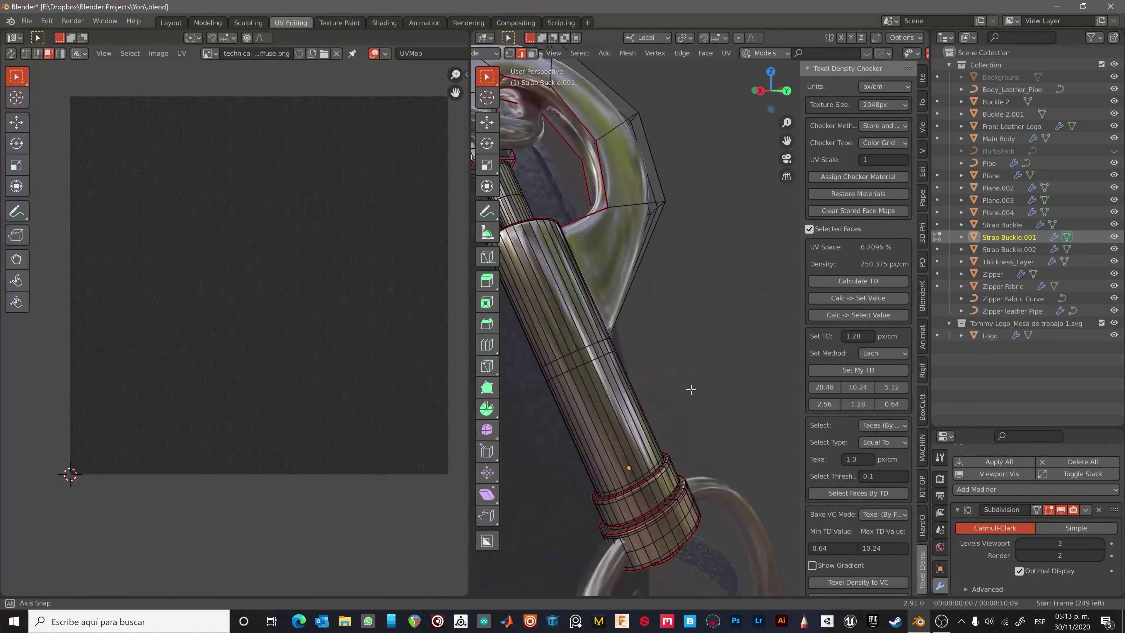
# Re-unwrap the buckle with the Angle Based method.
pyautogui.moveTo(691, 389)
pyautogui.mouseDown(button='middle')
pyautogui.moveTo(673, 394)
pyautogui.moveTo(711, 297)
pyautogui.moveTo(715, 326)
pyautogui.mouseUp(button='middle')
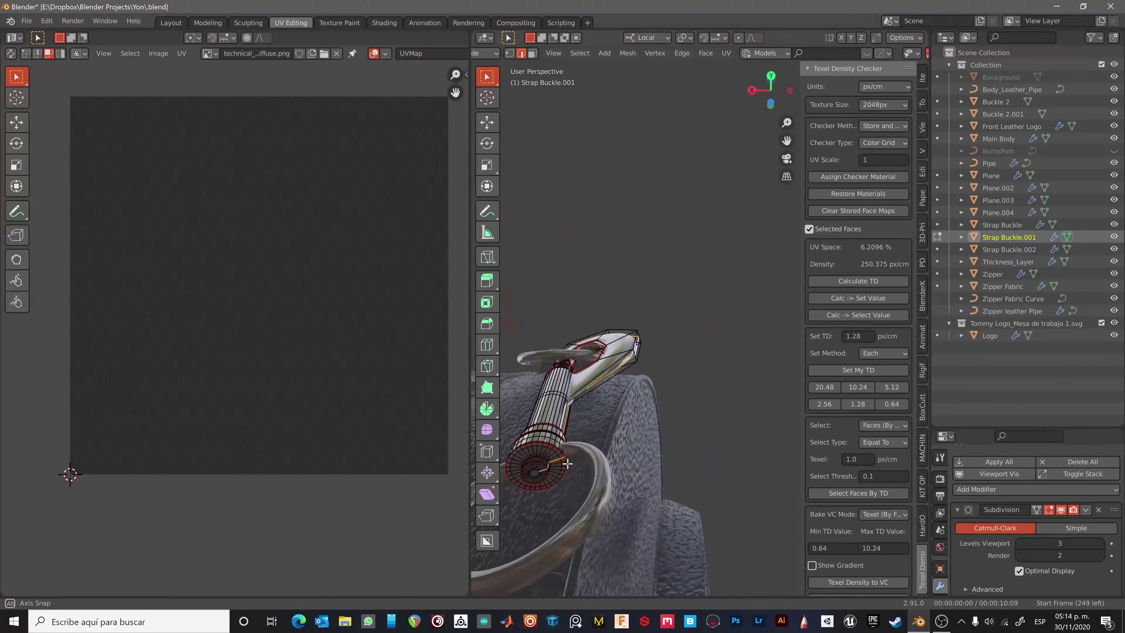
pyautogui.scroll(5, 554, 473)
pyautogui.moveTo(666, 294)
pyautogui.mouseDown(button='middle')
pyautogui.moveTo(658, 282)
pyautogui.moveTo(627, 382)
pyautogui.moveTo(560, 294)
pyautogui.moveTo(655, 292)
pyautogui.mouseUp(button='middle')
pyautogui.scroll(-5, 627, 382)
pyautogui.rightClick(655, 293)
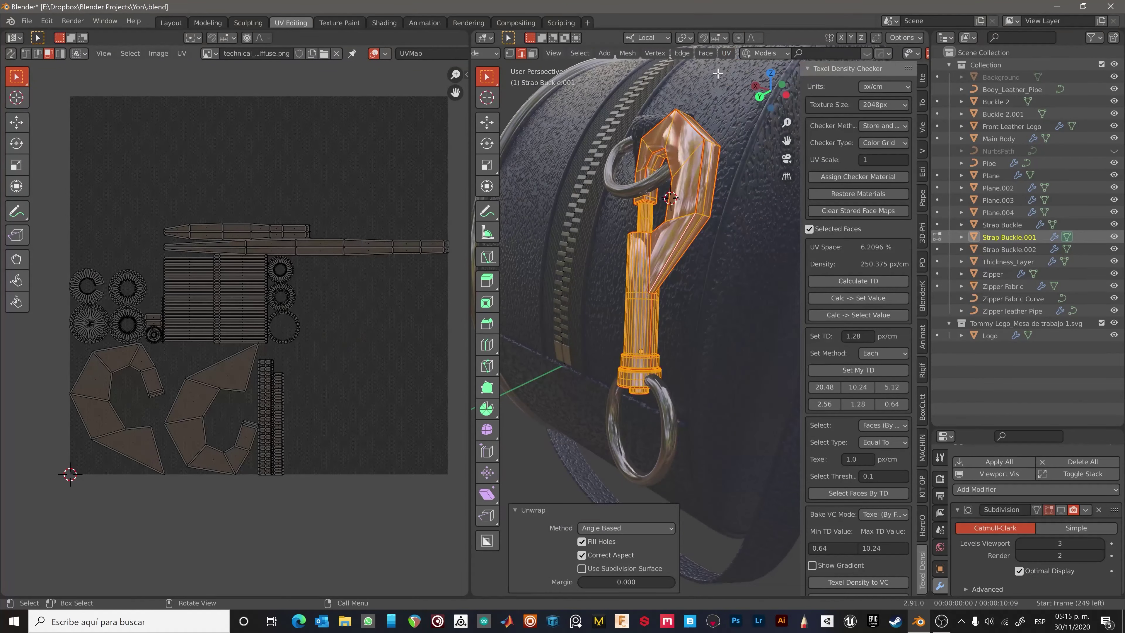
pyautogui.scroll(-2, 564, 280)
pyautogui.click(609, 555)
# Check a circular UV island and a small ring of the buckle by selecting them.
pyautogui.scroll(6, 346, 326)
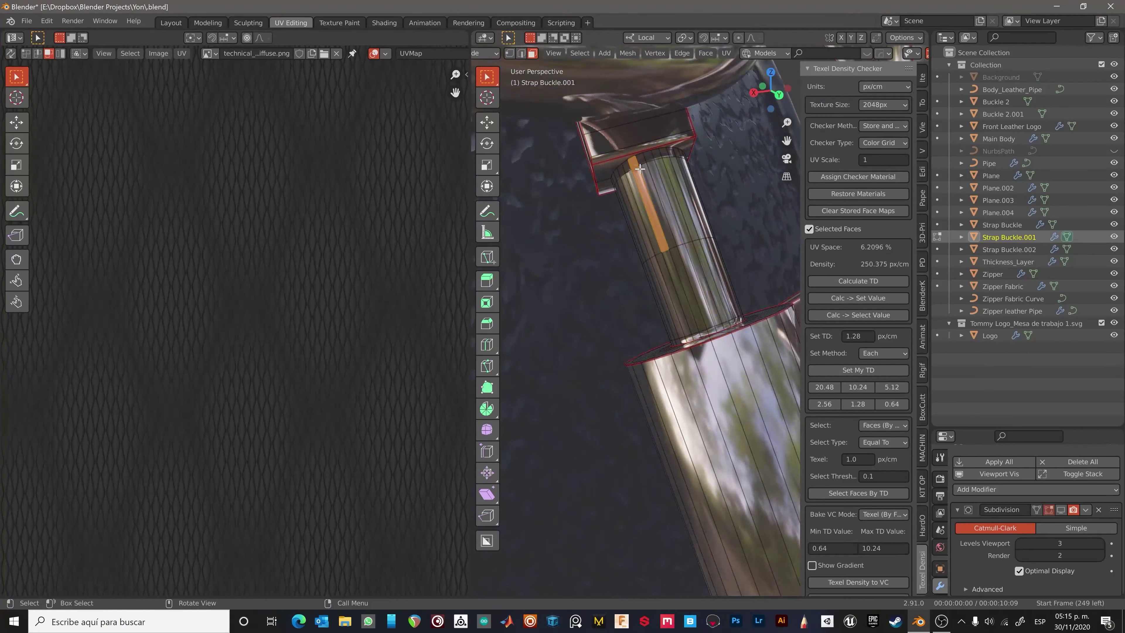
pyautogui.click(220, 301)
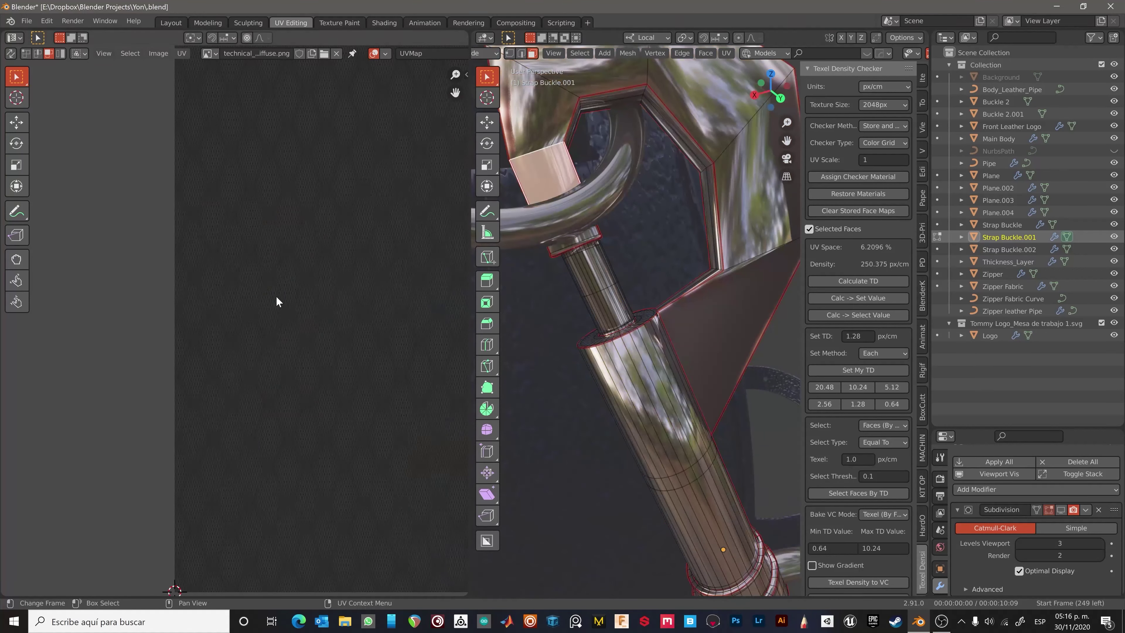
pyautogui.click(665, 476)
pyautogui.press('a')
pyautogui.scroll(5, 291, 304)
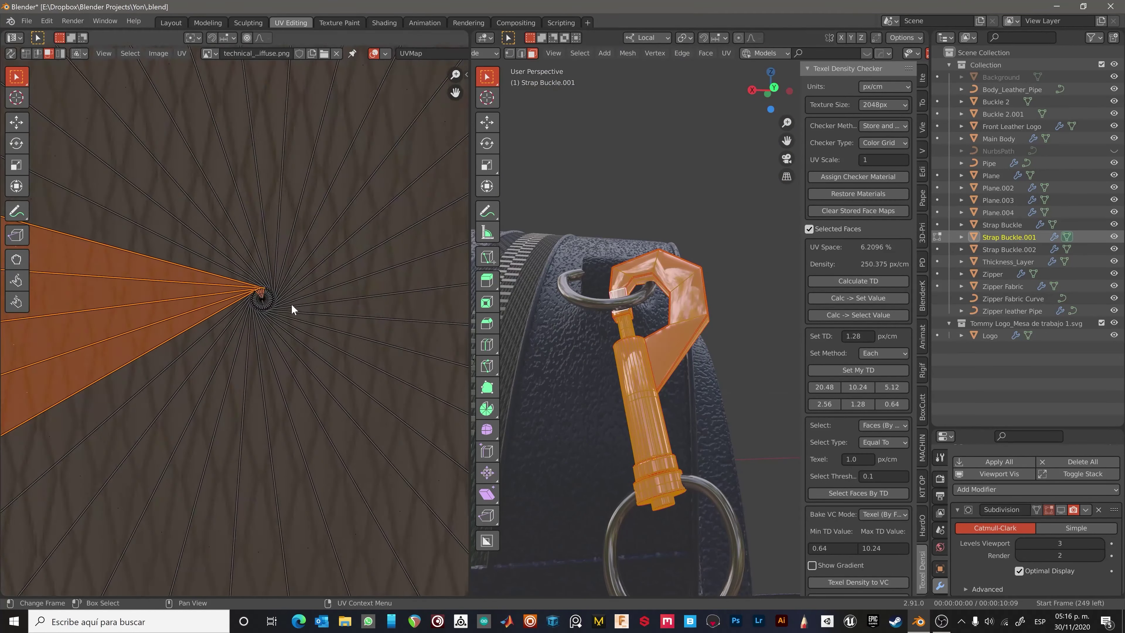
pyautogui.scroll(2, 232, 329)
pyautogui.hotkey('alt', 'a')
pyautogui.scroll(3, 600, 321)
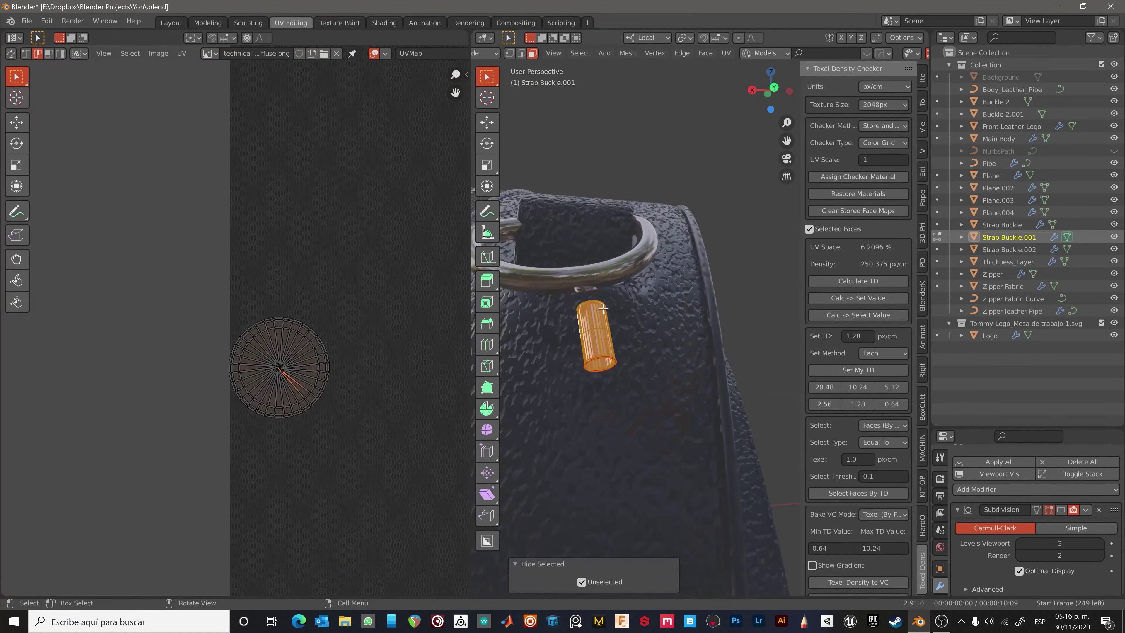
pyautogui.moveTo(603, 309); pyautogui.dragTo(630, 250, button='middle')
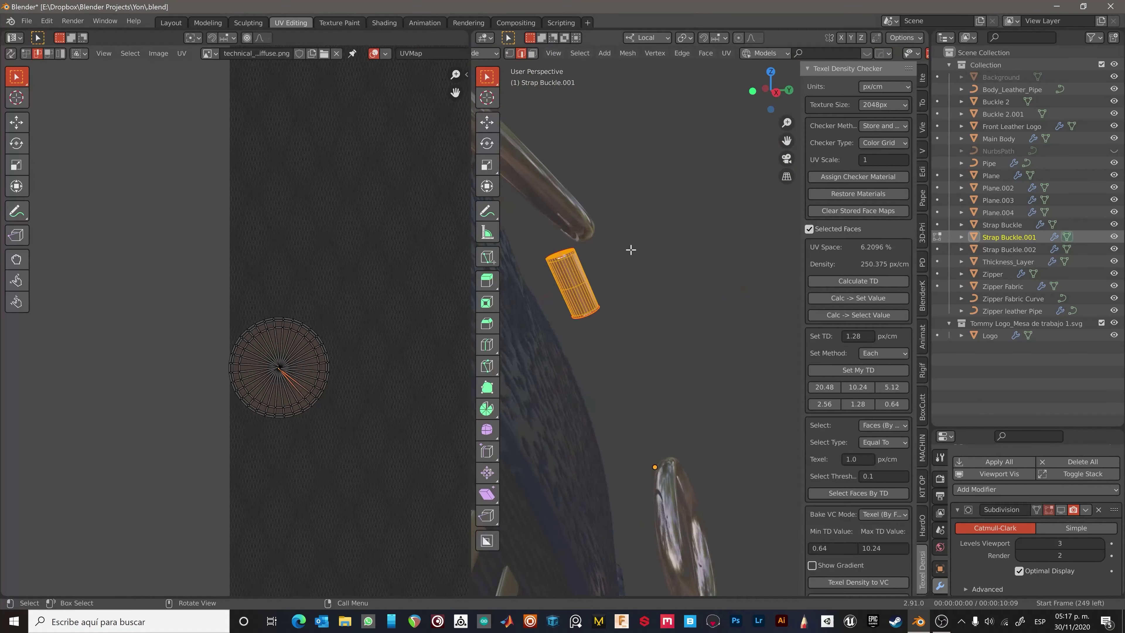
pyautogui.scroll(4, 631, 250)
# Select the clasp's linked cylinder parts with L and unwrap them.
pyautogui.hotkey('alt', 'a')
pyautogui.scroll(2, 576, 256)
pyautogui.press('l')
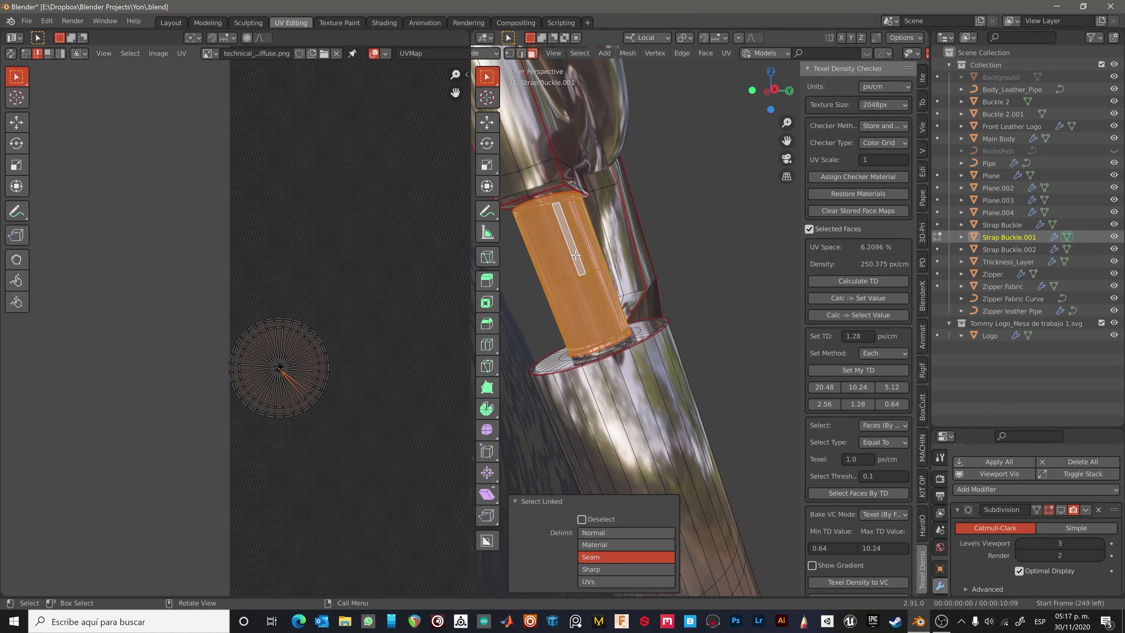
pyautogui.hotkey('alt', 'a')
pyautogui.scroll(-3, 575, 255)
pyautogui.press('l')
pyautogui.hotkey('alt', 'a')
pyautogui.moveTo(589, 266); pyautogui.dragTo(607, 251, button='middle')
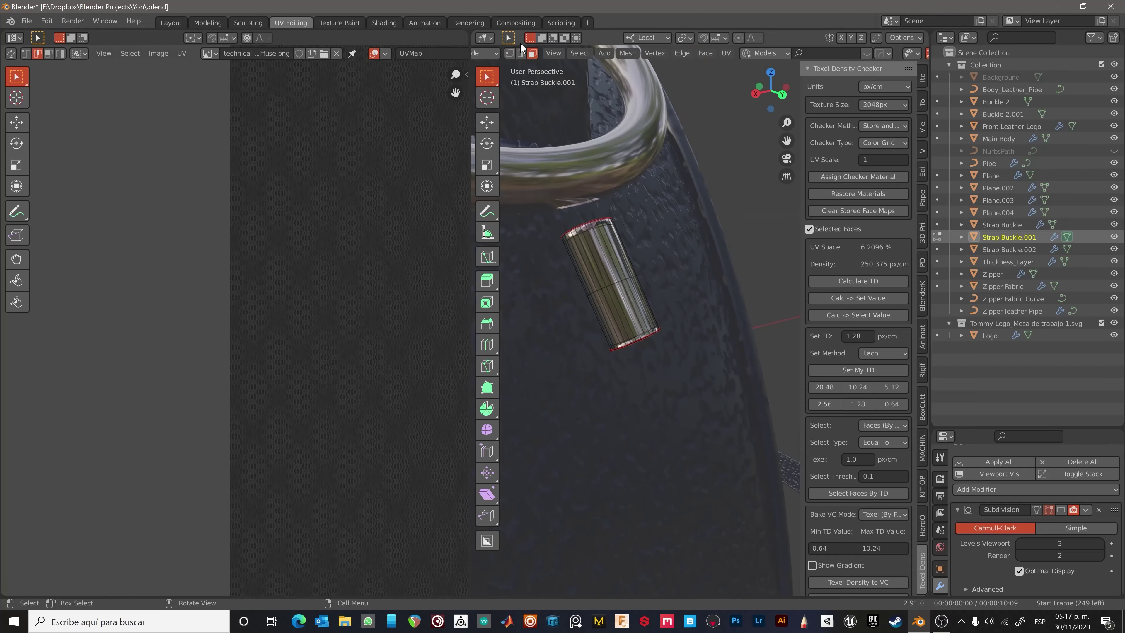
pyautogui.press('Return')
pyautogui.press('l')
pyautogui.press('u')
pyautogui.press('Return')
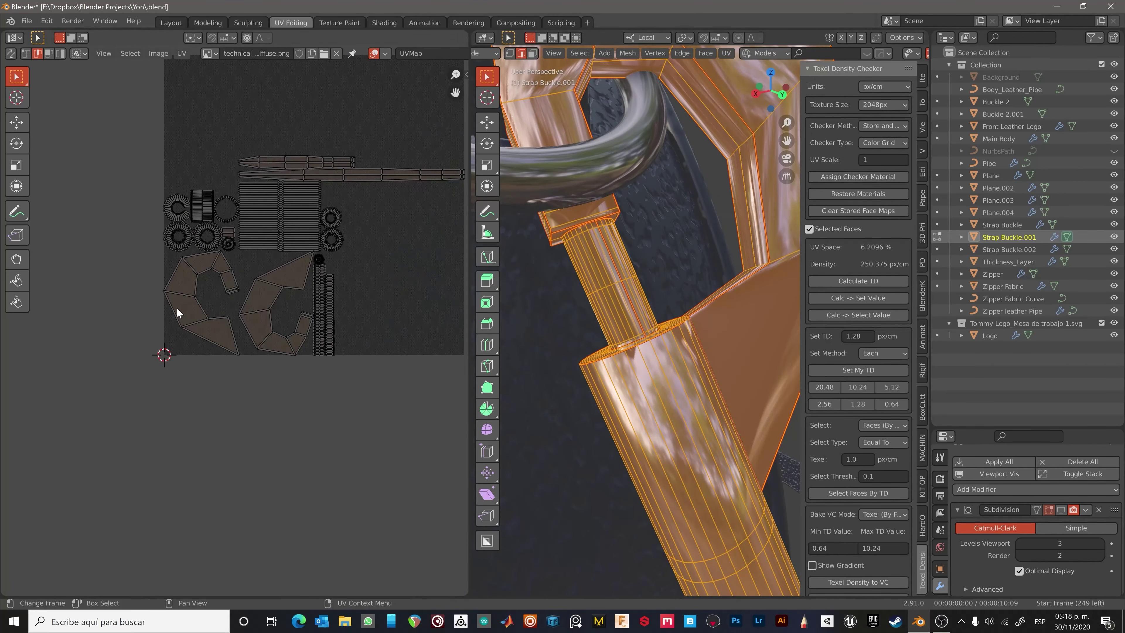
# Select all the buckle's UV islands and scale them 1.4185× to fill the texture.
pyautogui.hotkey('alt', 'a')
pyautogui.scroll(-4, 588, 415)
pyautogui.press('3')
pyautogui.press('l')
pyautogui.hotkey('alt', 'a')
pyautogui.scroll(2, 712, 428)
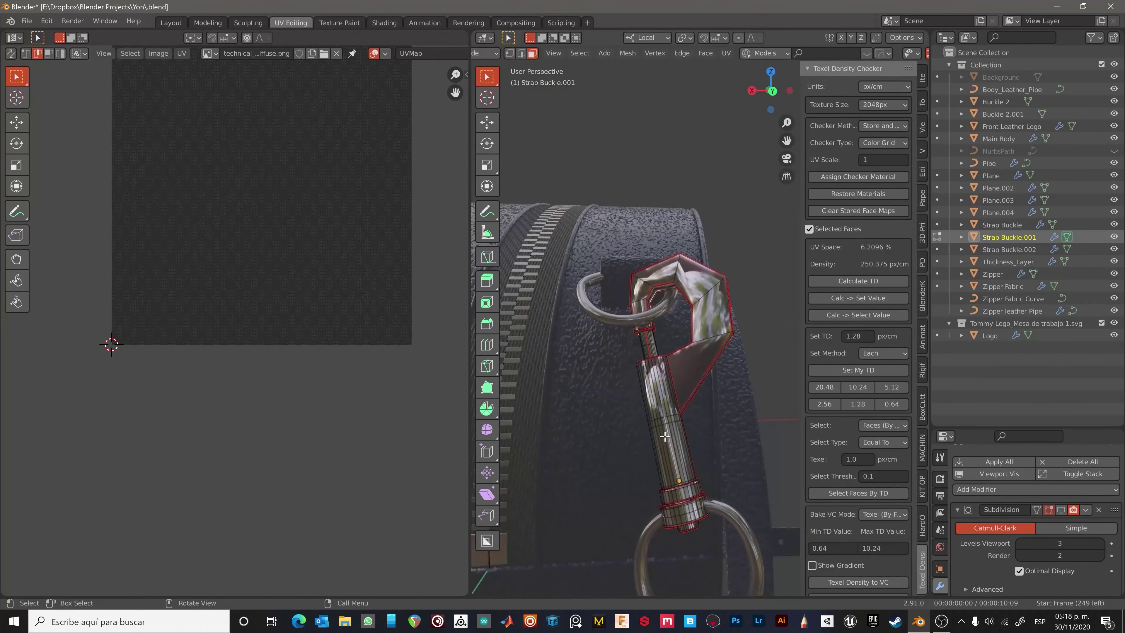
pyautogui.scroll(2, 285, 234)
pyautogui.hotkey('alt', 'a')
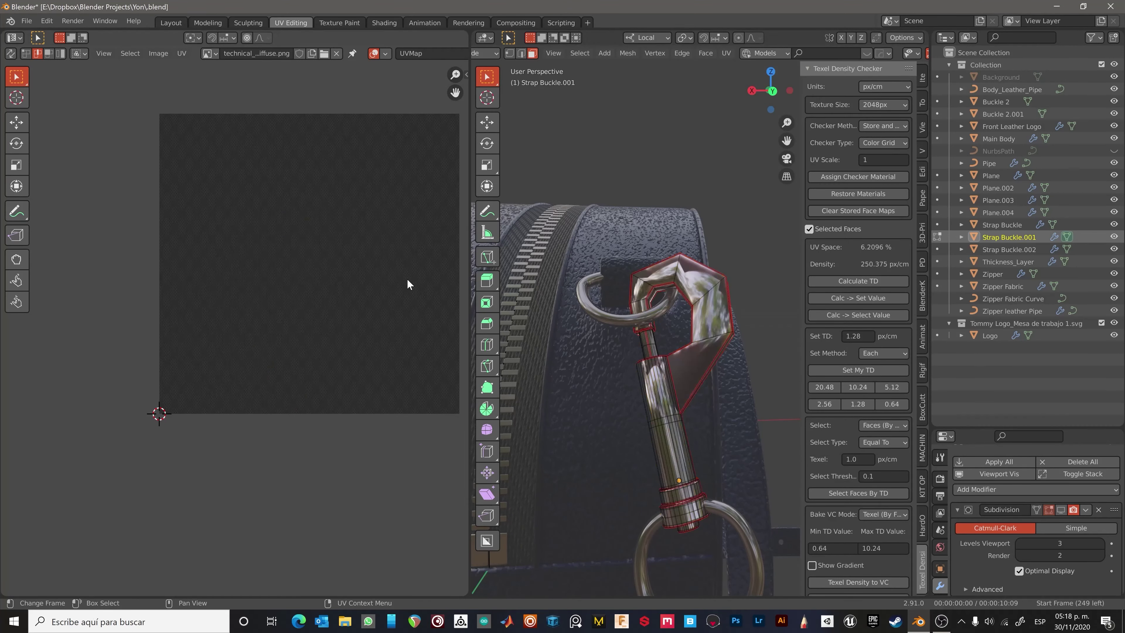
pyautogui.hotkey('ctrl', 'a')
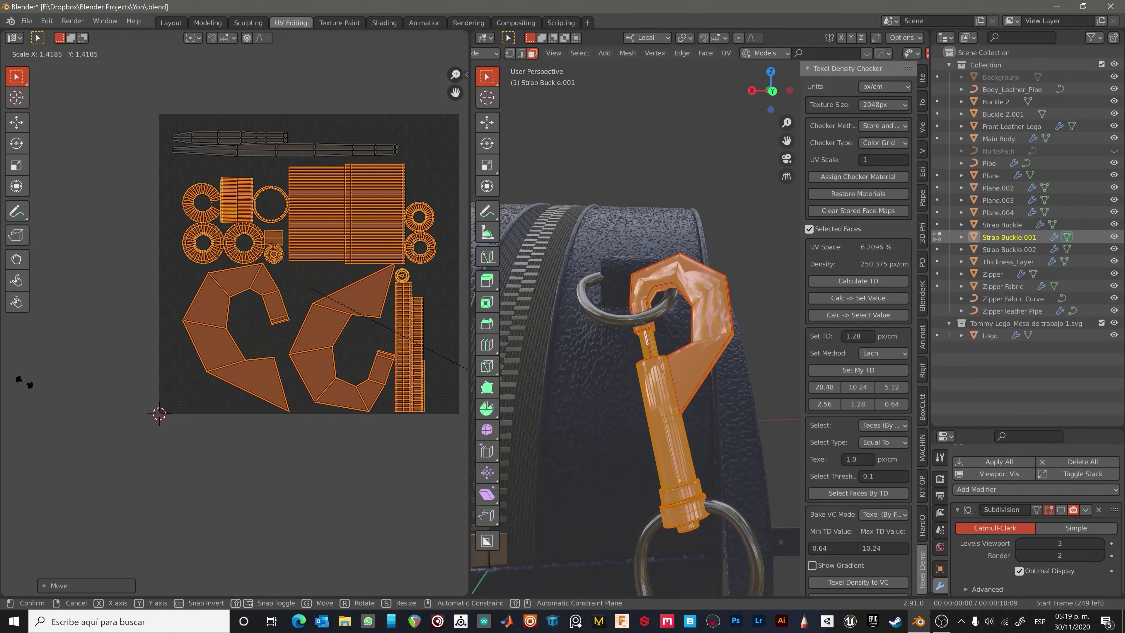
pyautogui.hotkey('alt', 'a')
# Leave Edit Mode and select the Buckle 2.001 ring.
pyautogui.press('Tab')
pyautogui.scroll(-4, 656, 249)
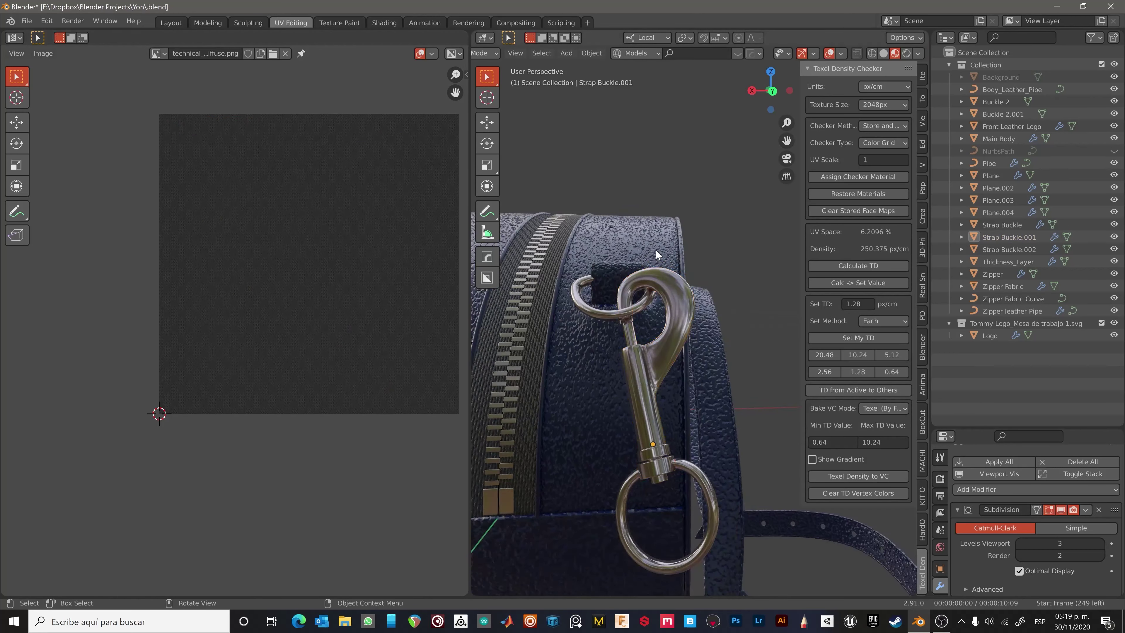
pyautogui.click(666, 401)
pyautogui.scroll(-5, 591, 276)
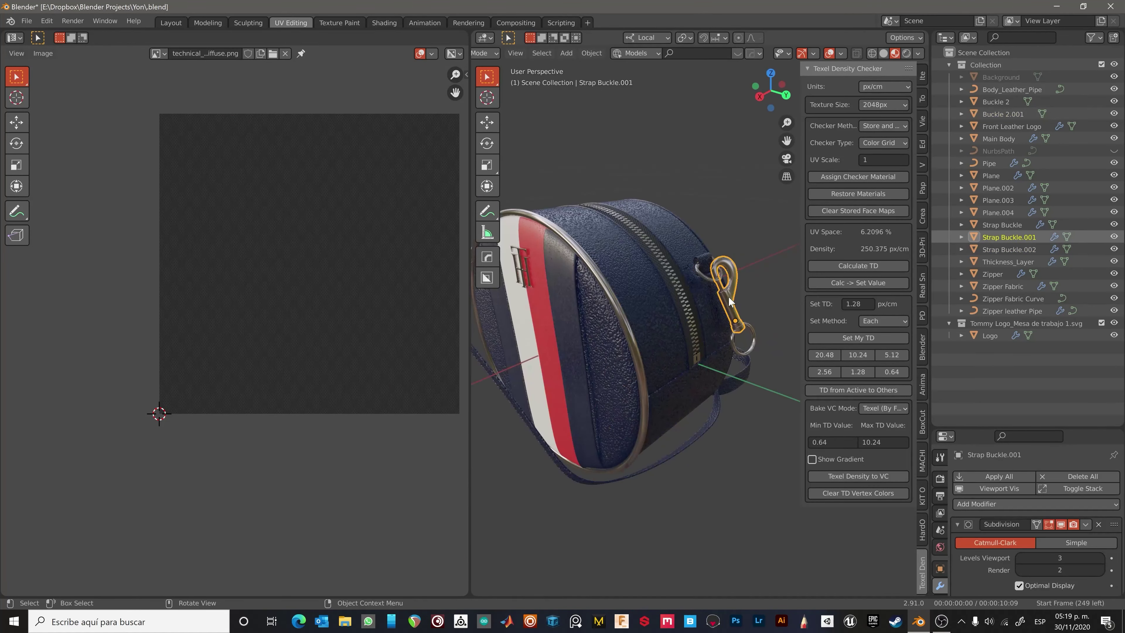
# Enter Edit Mode on the buckle ring and isolate it with Shift+H.
pyautogui.moveTo(590, 275); pyautogui.dragTo(549, 292, button='middle')
pyautogui.press('Tab')
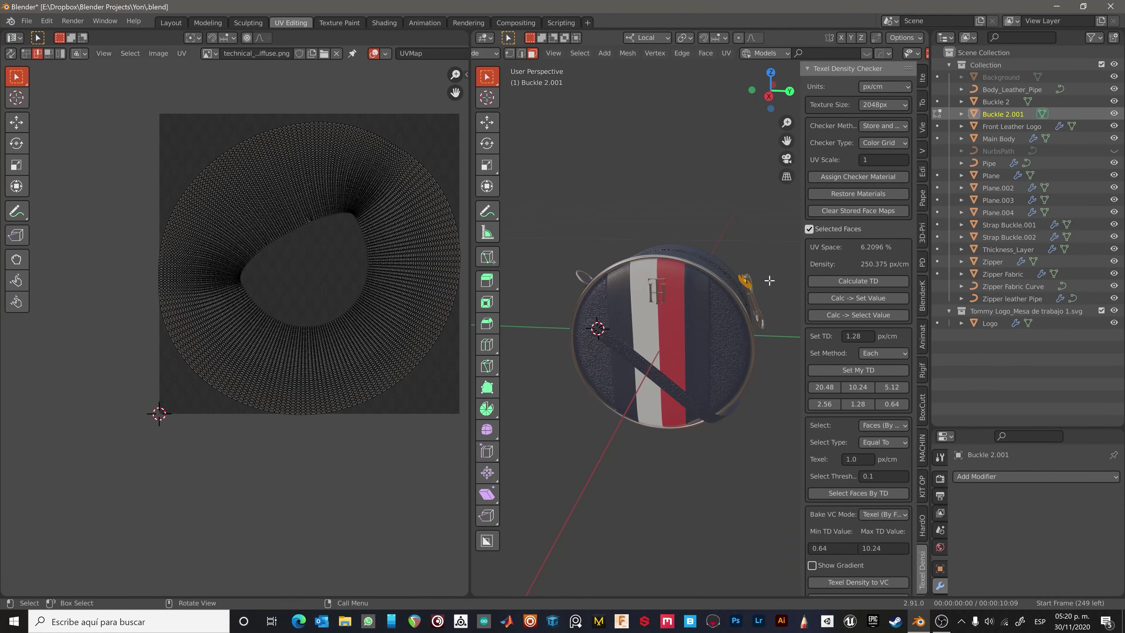
pyautogui.scroll(5, 769, 280)
pyautogui.moveTo(711, 331); pyautogui.dragTo(699, 323, button='middle')
pyautogui.hotkey('shift', 'h')
pyautogui.scroll(5, 693, 320)
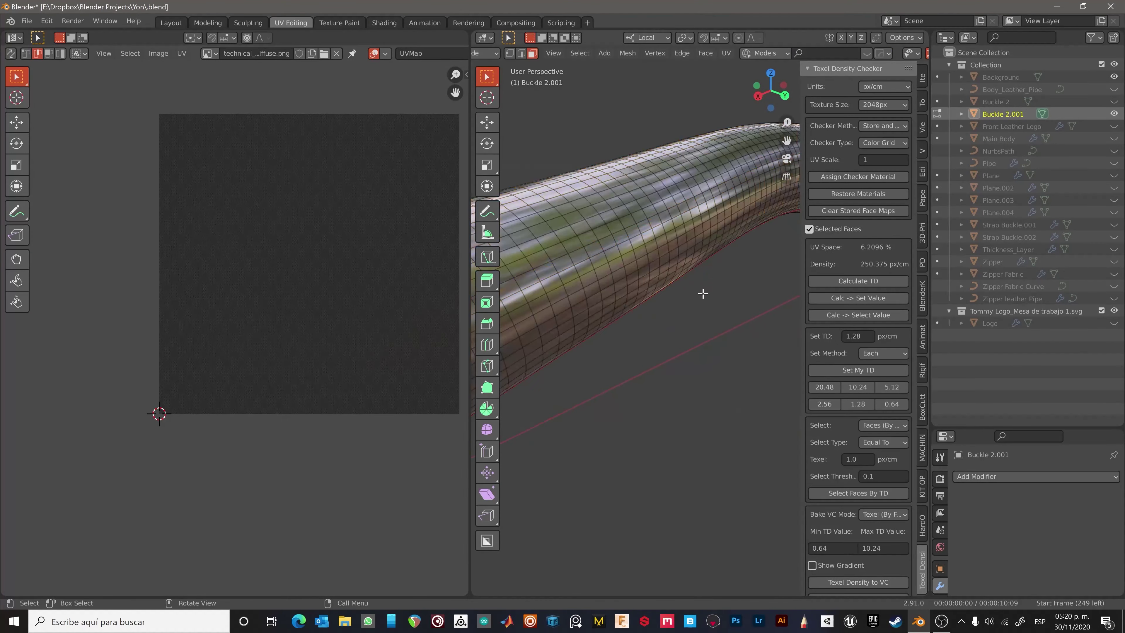
pyautogui.press('Tab')
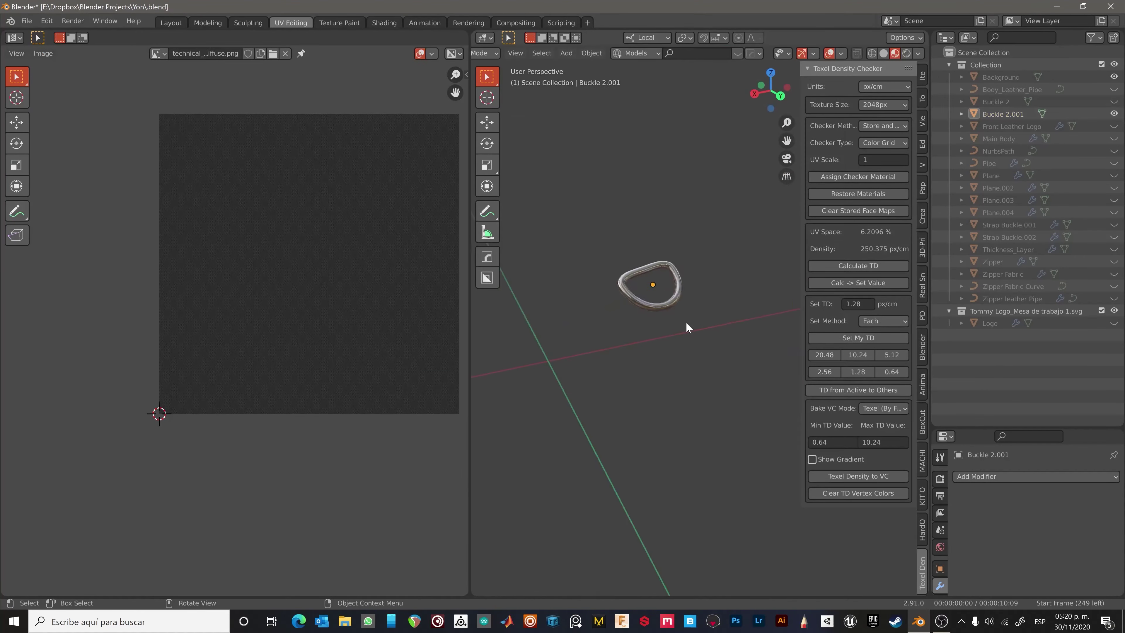
# Mark a seam on the Buckle 2 ring, then reveal all other objects.
pyautogui.hotkey('alt', 'h')
pyautogui.moveTo(685, 321); pyautogui.dragTo(660, 377, button='middle')
pyautogui.rightClick(593, 354)
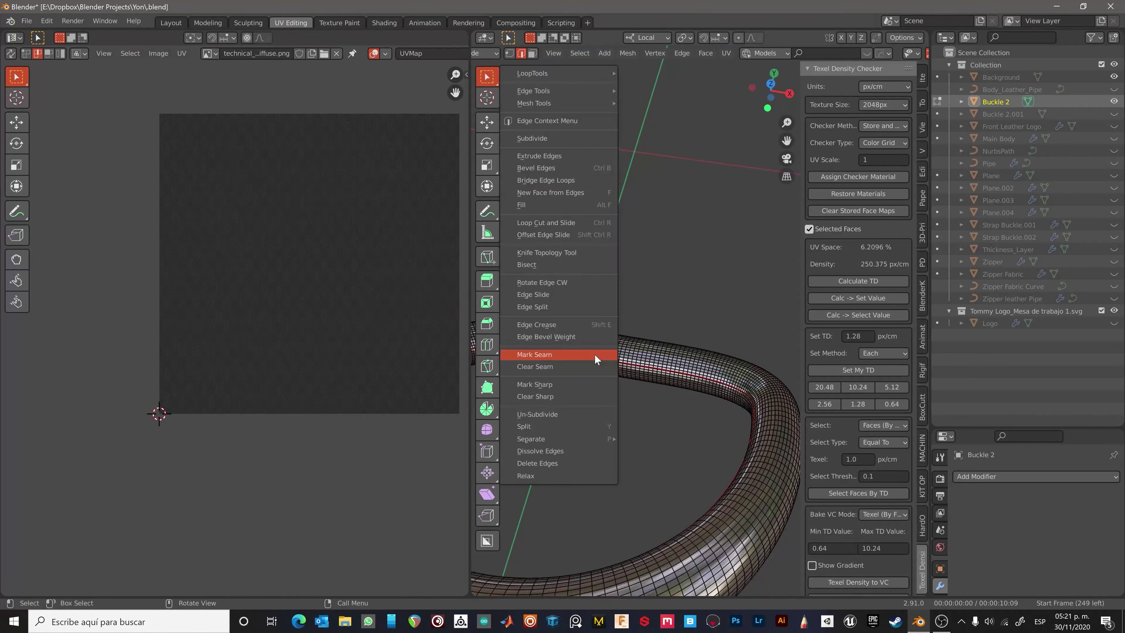
pyautogui.press('Tab')
pyautogui.press('h')
pyautogui.hotkey('alt', 'h')
pyautogui.moveTo(600, 244); pyautogui.dragTo(660, 297, button='middle')
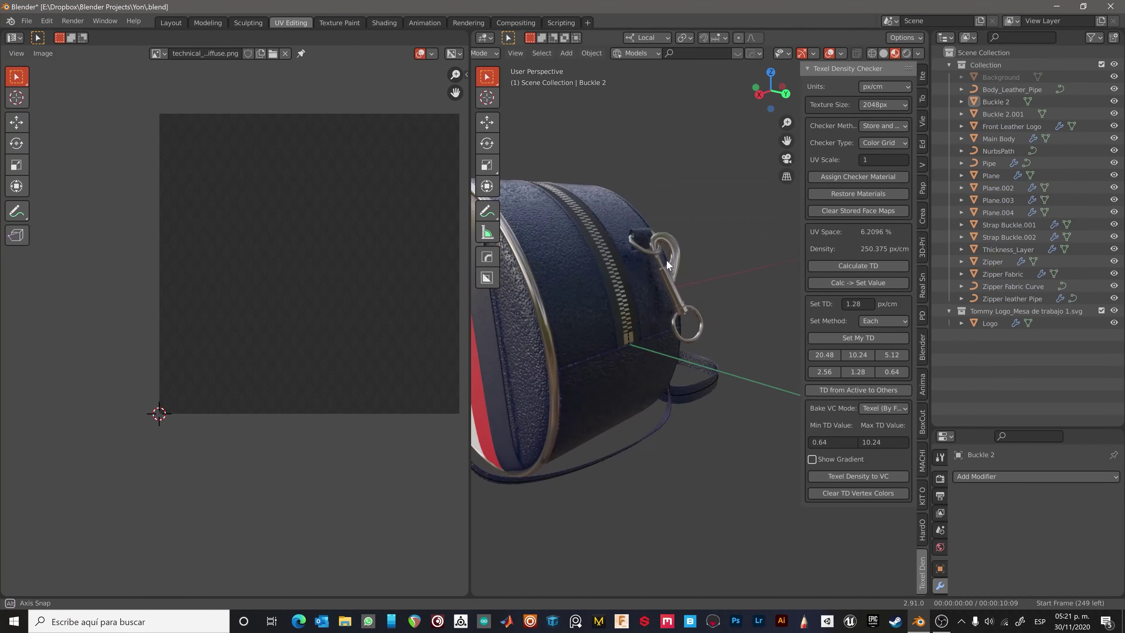
# Select the Strap Buckle.001 clasp and enter its Edit Mode.
pyautogui.click(666, 261)
pyautogui.press('Tab')
pyautogui.scroll(4, 662, 262)
pyautogui.scroll(3, 664, 263)
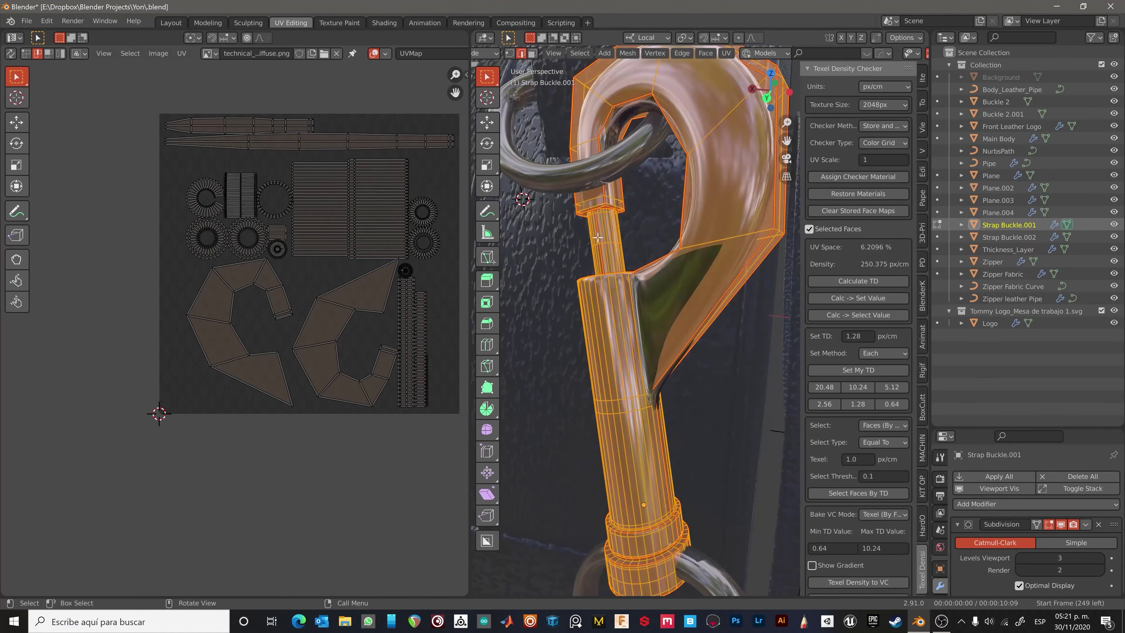
# Mark another seam on the clasp, select all of it and unwrap its UVs.
pyautogui.press('Tab')
pyautogui.scroll(1, 637, 257)
pyautogui.scroll(4, 614, 249)
pyautogui.scroll(-5, 614, 250)
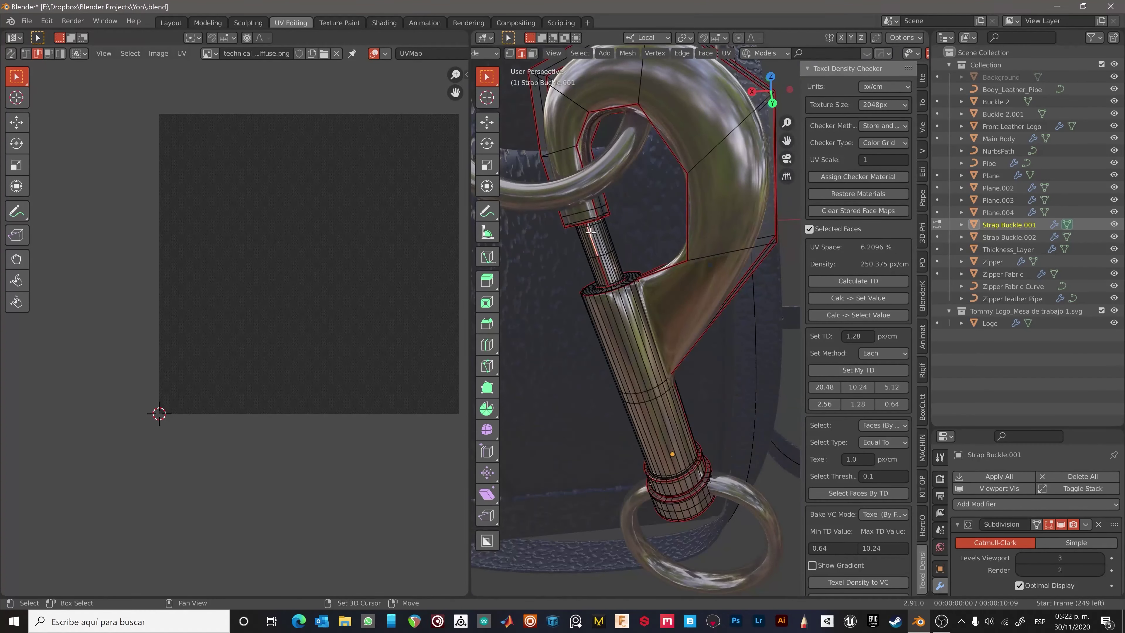
pyautogui.scroll(3, 686, 289)
pyautogui.scroll(-5, 628, 306)
pyautogui.rightClick(709, 307)
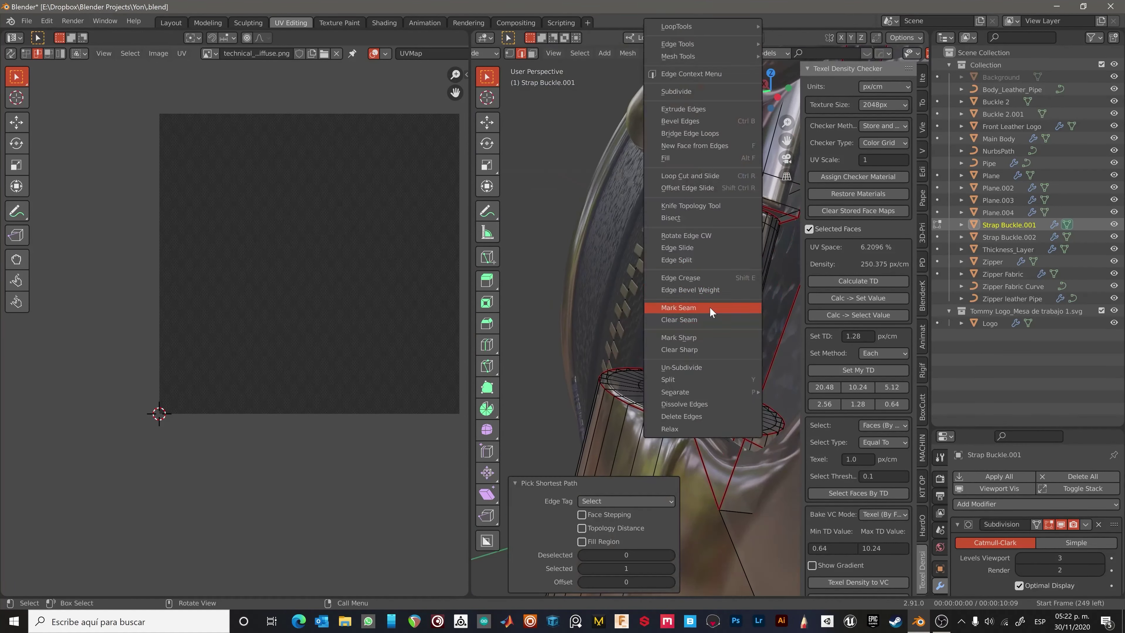
pyautogui.press('a')
pyautogui.click(728, 67)
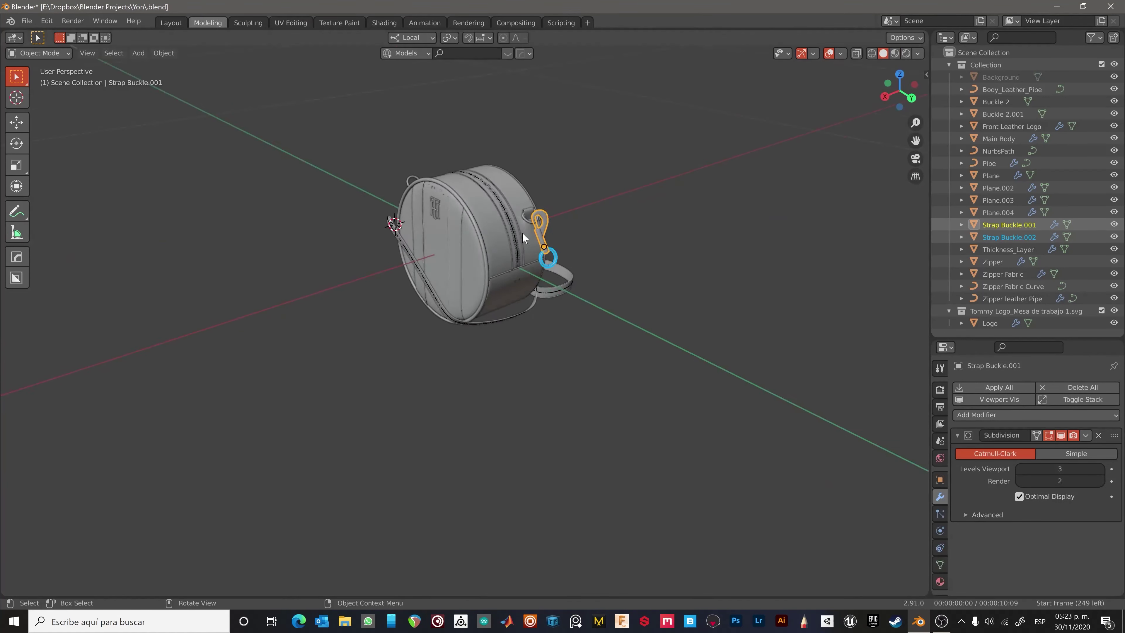
# Move the duplicated clasp and ring toward the strap's other end, shifting it along Y.
pyautogui.moveTo(372, 216)
pyautogui.mouseDown(button='middle')
pyautogui.moveTo(442, 266)
pyautogui.moveTo(407, 283)
pyautogui.moveTo(477, 239)
pyautogui.mouseUp(button='middle')
pyautogui.press('g')
pyautogui.click(513, 327)
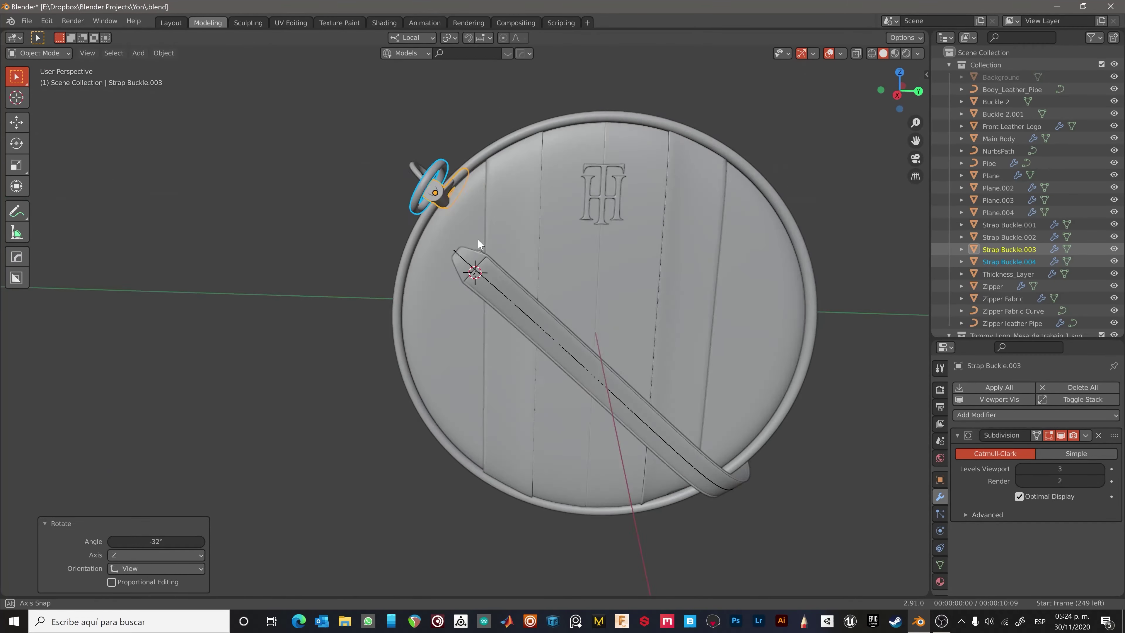
pyautogui.press('g')
pyautogui.click(459, 295)
pyautogui.moveTo(459, 294)
pyautogui.mouseDown(button='middle')
pyautogui.moveTo(407, 275)
pyautogui.moveTo(395, 204)
pyautogui.moveTo(454, 282)
pyautogui.moveTo(661, 289)
pyautogui.moveTo(470, 253)
pyautogui.moveTo(460, 193)
pyautogui.moveTo(483, 235)
pyautogui.mouseUp(button='middle')
pyautogui.press('g')
pyautogui.press('y')
pyautogui.click(443, 266)
# Nudge the clasp copy into place and rotate it -16.4°.
pyautogui.scroll(4, 470, 254)
pyautogui.click(508, 261)
pyautogui.scroll(2, 483, 235)
pyautogui.press('r')
pyautogui.press('r')
pyautogui.click(303, 230)
pyautogui.moveTo(303, 230)
pyautogui.mouseDown(button='middle')
pyautogui.moveTo(555, 285)
pyautogui.moveTo(527, 392)
pyautogui.moveTo(552, 395)
pyautogui.moveTo(487, 222)
pyautogui.mouseUp(button='middle')
# Switch the transform orientation to Global.
pyautogui.click(412, 38)
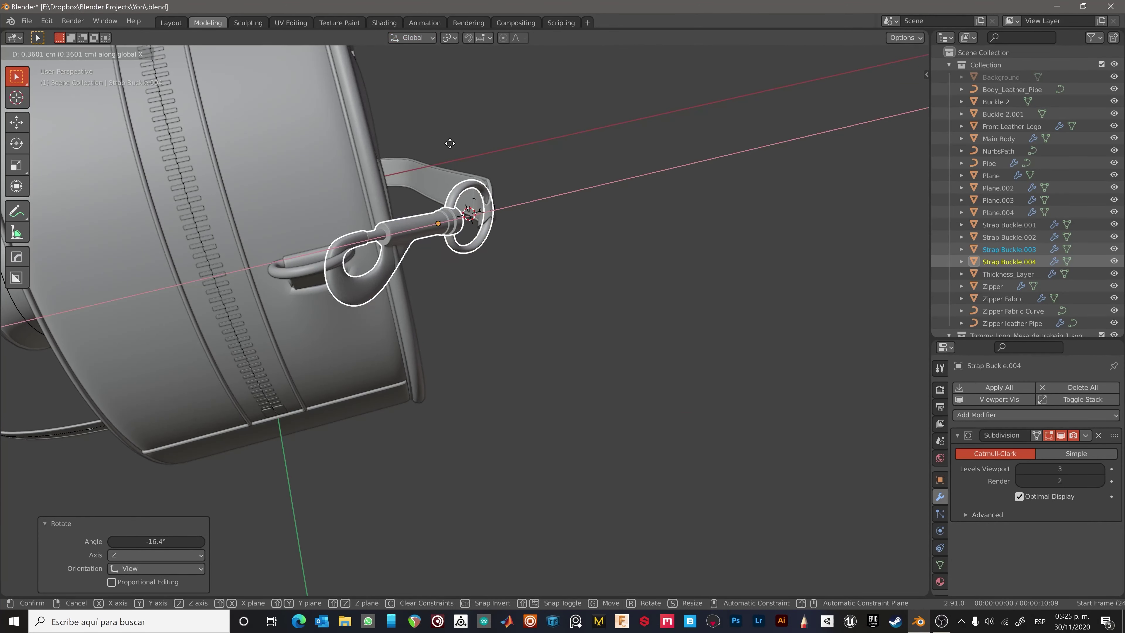
pyautogui.click(449, 143)
pyautogui.scroll(-5, 449, 144)
pyautogui.moveTo(449, 144); pyautogui.dragTo(474, 240, button='middle')
pyautogui.scroll(5, 474, 239)
# Pull the strap NurbsPath's end control points around the new clasp ring.
pyautogui.moveTo(399, 232); pyautogui.dragTo(255, 227, button='middle')
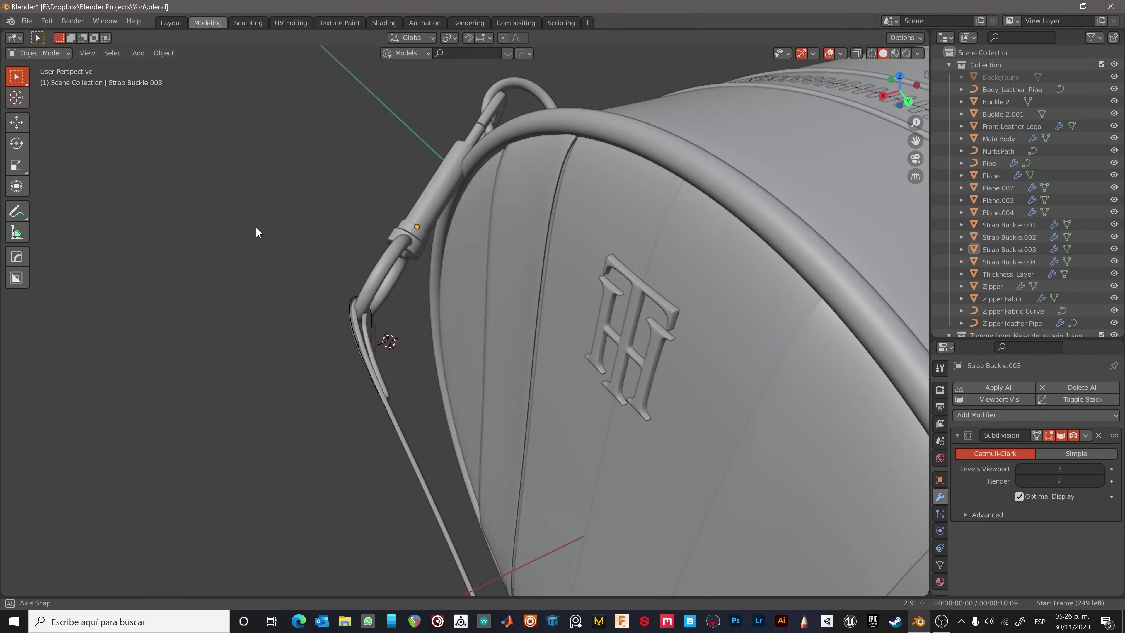
pyautogui.click(361, 286)
pyautogui.press('Tab')
pyautogui.click(303, 319)
pyautogui.press('g')
pyautogui.click(312, 333)
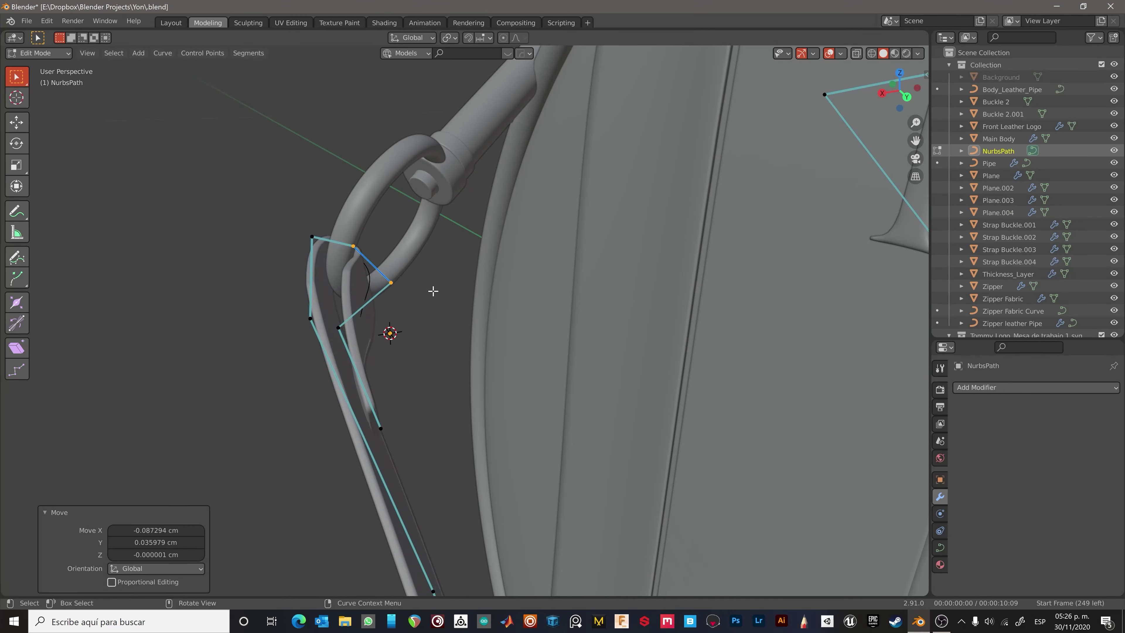
pyautogui.click(384, 282)
pyautogui.moveTo(384, 283)
pyautogui.mouseDown(button='middle')
pyautogui.moveTo(432, 328)
pyautogui.moveTo(382, 373)
pyautogui.mouseUp(button='middle')
pyautogui.scroll(-3, 406, 352)
pyautogui.press('Tab')
pyautogui.scroll(-5, 382, 373)
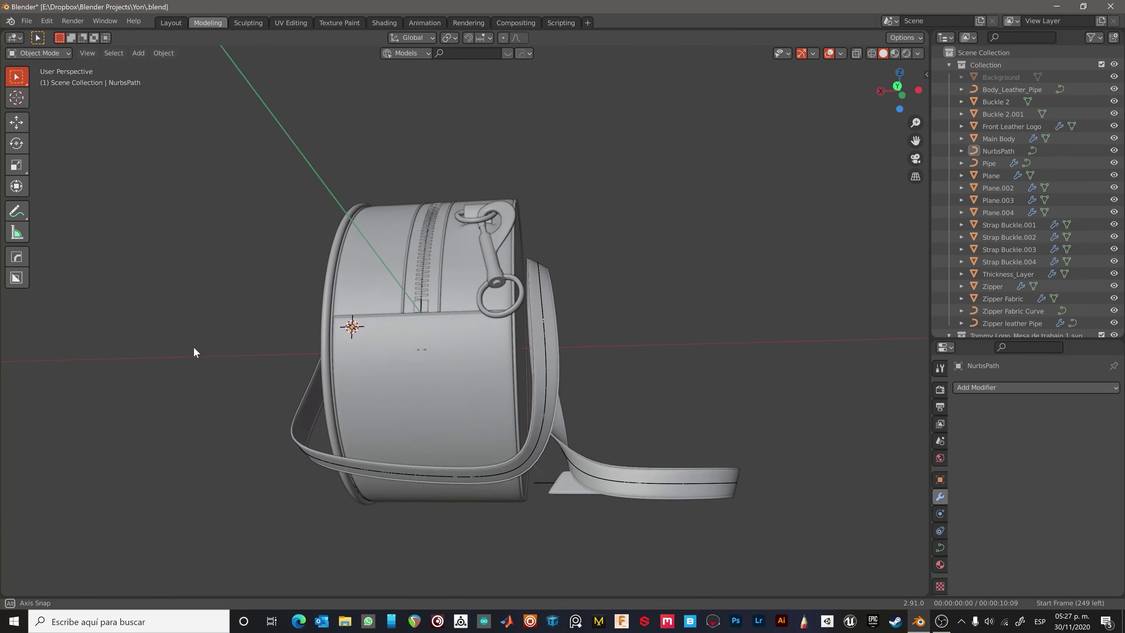
pyautogui.moveTo(193, 346)
pyautogui.mouseDown(button='middle')
pyautogui.moveTo(290, 342)
pyautogui.moveTo(390, 368)
pyautogui.mouseUp(button='middle')
# Briefly enter and leave Edit Mode on the Front Leather Logo, then view the bag's side.
pyautogui.click(523, 278)
pyautogui.hotkey('ctrl', 'pagedown')
pyautogui.hotkey('ctrl', 'pagedown')
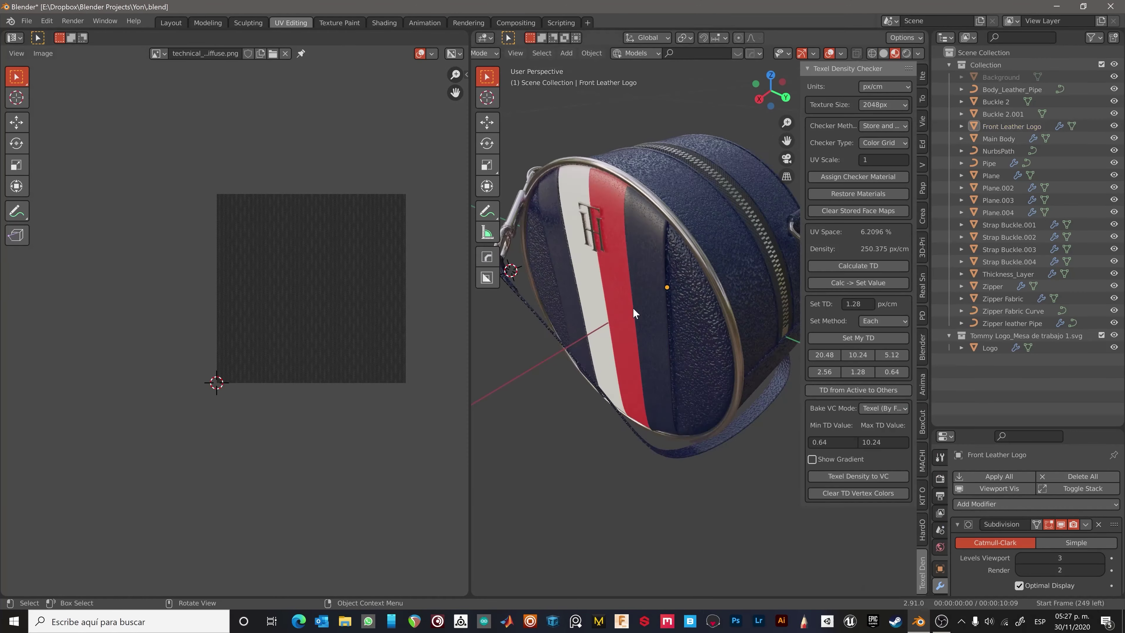
pyautogui.press('Tab')
pyautogui.click(578, 432)
pyautogui.moveTo(676, 481)
pyautogui.mouseDown(button='middle')
pyautogui.moveTo(578, 432)
pyautogui.moveTo(690, 330)
pyautogui.moveTo(613, 421)
pyautogui.moveTo(556, 371)
pyautogui.mouseUp(button='middle')
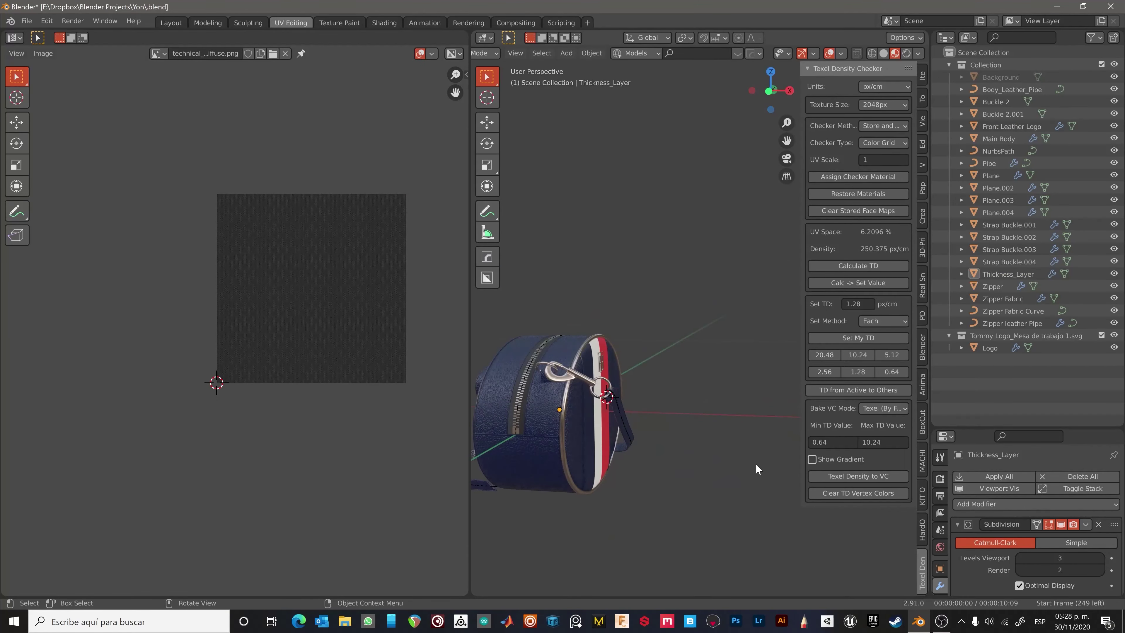
pyautogui.scroll(5, 616, 394)
pyautogui.scroll(4, 642, 328)
pyautogui.scroll(3, 674, 247)
# Select the Strap Buckle.004 clasp and inspect it from around the bag's side.
pyautogui.click(678, 249)
pyautogui.press('g')
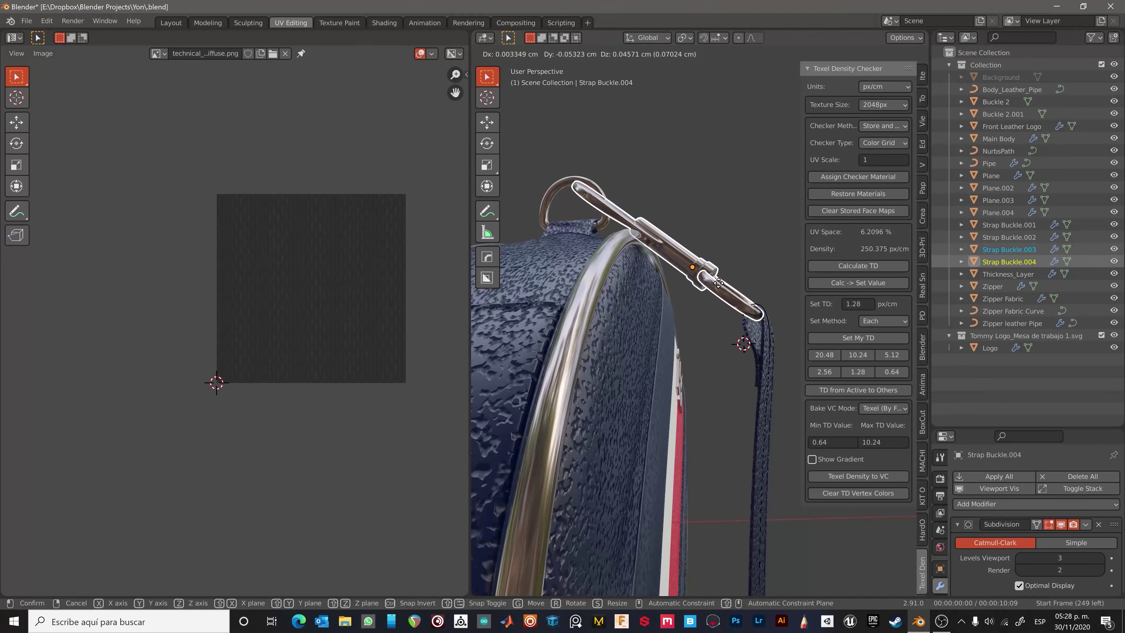
pyautogui.rightClick(719, 283)
pyautogui.moveTo(718, 283); pyautogui.dragTo(673, 279, button='middle')
pyautogui.scroll(-5, 681, 413)
pyautogui.scroll(6, 639, 364)
pyautogui.moveTo(639, 364)
pyautogui.mouseDown(button='middle')
pyautogui.moveTo(578, 349)
pyautogui.moveTo(620, 310)
pyautogui.moveTo(605, 258)
pyautogui.mouseUp(button='middle')
pyautogui.scroll(-5, 579, 349)
pyautogui.scroll(5, 533, 317)
# Select both the Strap Buckle.004 and Strap Buckle.003 clasps.
pyautogui.click(549, 361)
pyautogui.click(610, 305)
pyautogui.keyDown('shift'); pyautogui.click(605, 258); pyautogui.keyUp('shift')
pyautogui.rightClick(713, 326)
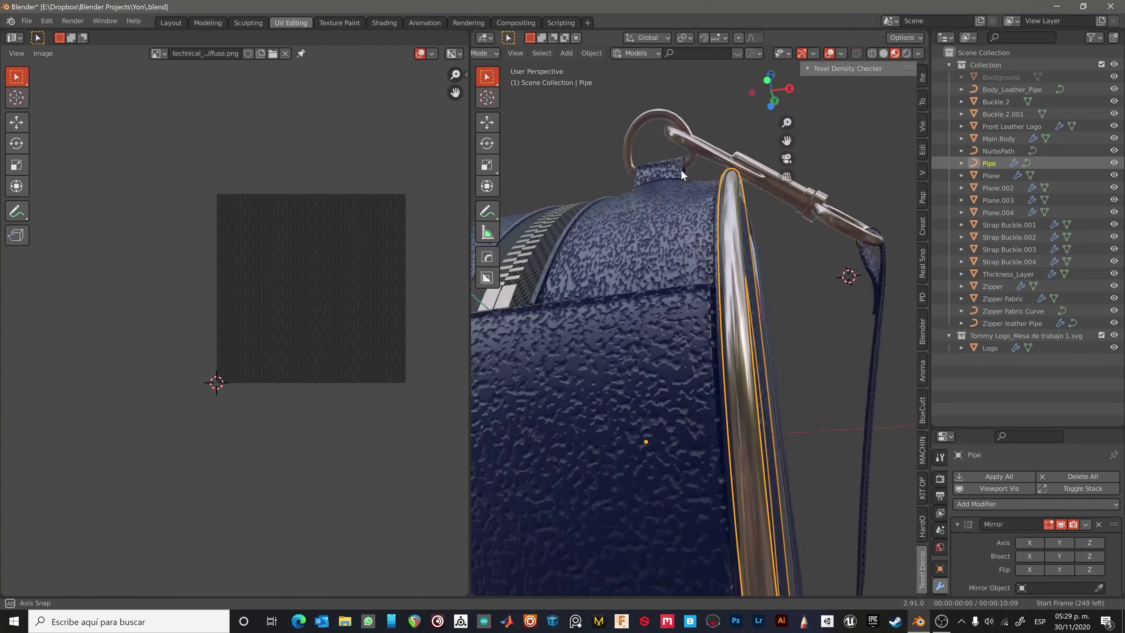
pyautogui.moveTo(713, 327); pyautogui.dragTo(573, 328, button='middle')
# Briefly check the strap curve's control points and inspect the clasp from several angles.
pyautogui.press('Tab')
pyautogui.moveTo(545, 246); pyautogui.dragTo(725, 490)
pyautogui.moveTo(726, 489); pyautogui.dragTo(780, 437, button='middle')
pyautogui.press('Tab')
pyautogui.scroll(-6, 721, 417)
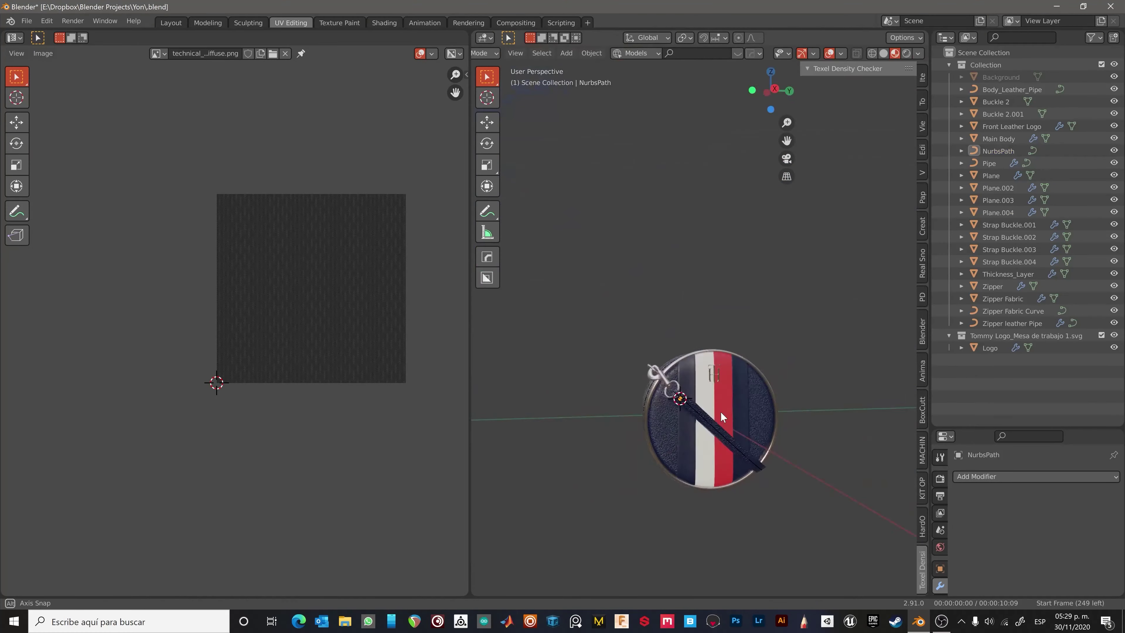
pyautogui.moveTo(720, 411)
pyautogui.mouseDown(button='middle')
pyautogui.moveTo(642, 427)
pyautogui.moveTo(723, 382)
pyautogui.moveTo(768, 480)
pyautogui.mouseUp(button='middle')
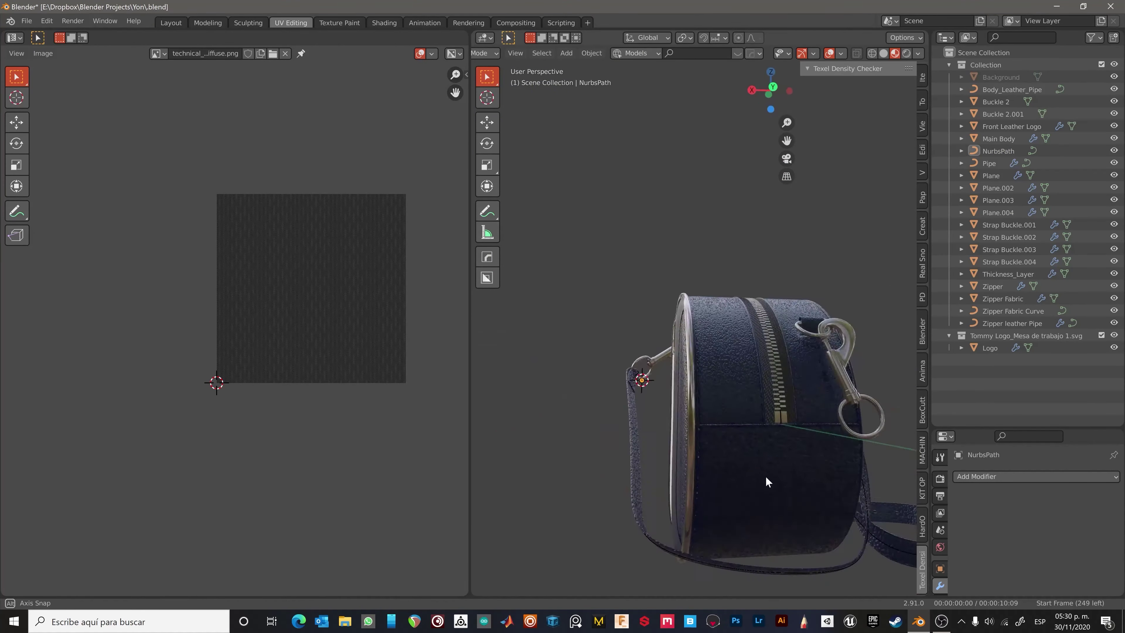
pyautogui.scroll(5, 643, 364)
pyautogui.scroll(-4, 643, 365)
pyautogui.moveTo(643, 365); pyautogui.dragTo(786, 370, button='middle')
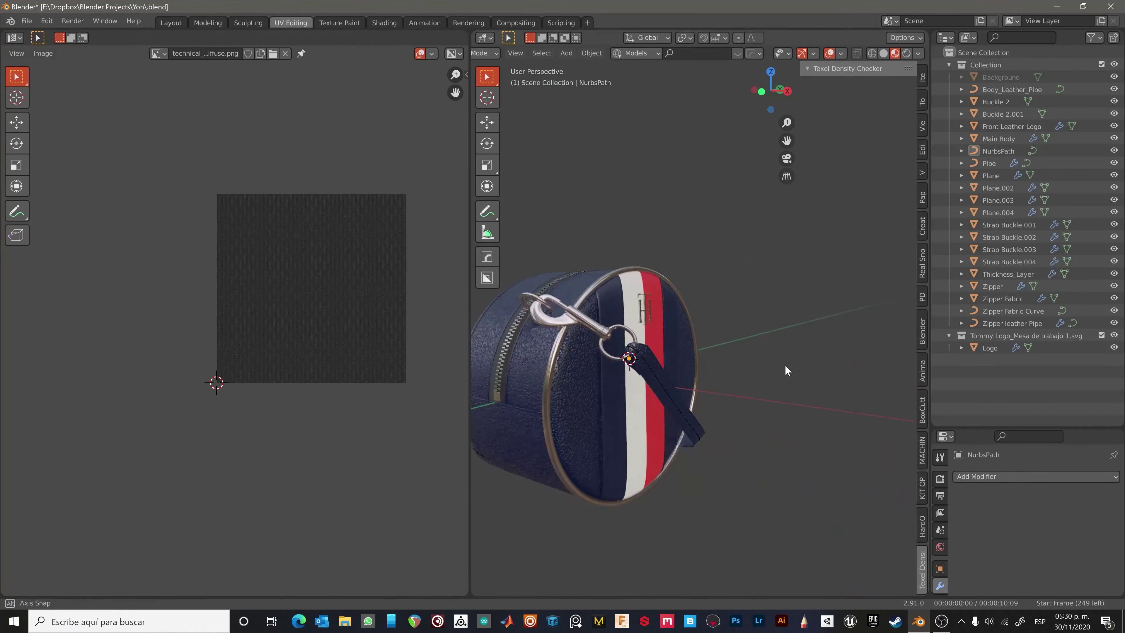
# Rotate Buckle 2 and angle the Strap Buckle.003 clasp on the bag's side.
pyautogui.click(539, 320)
pyautogui.scroll(3, 540, 320)
pyautogui.press('r')
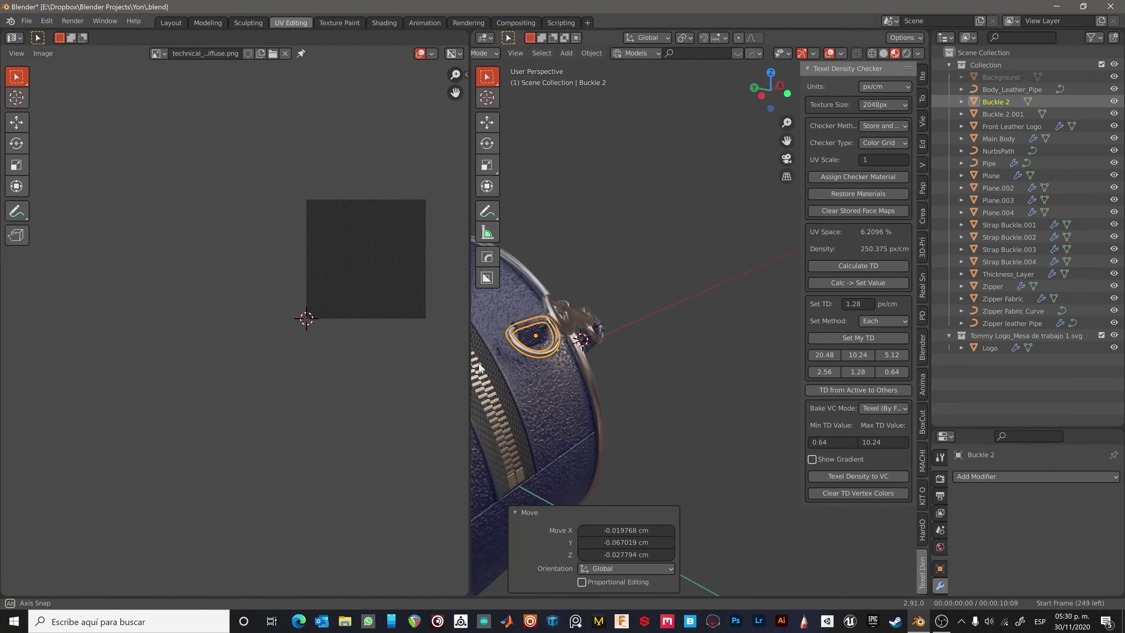
pyautogui.moveTo(479, 366)
pyautogui.mouseDown(button='middle')
pyautogui.moveTo(675, 373)
pyautogui.moveTo(641, 361)
pyautogui.mouseUp(button='middle')
pyautogui.click(685, 282)
pyautogui.press('r')
pyautogui.click(598, 275)
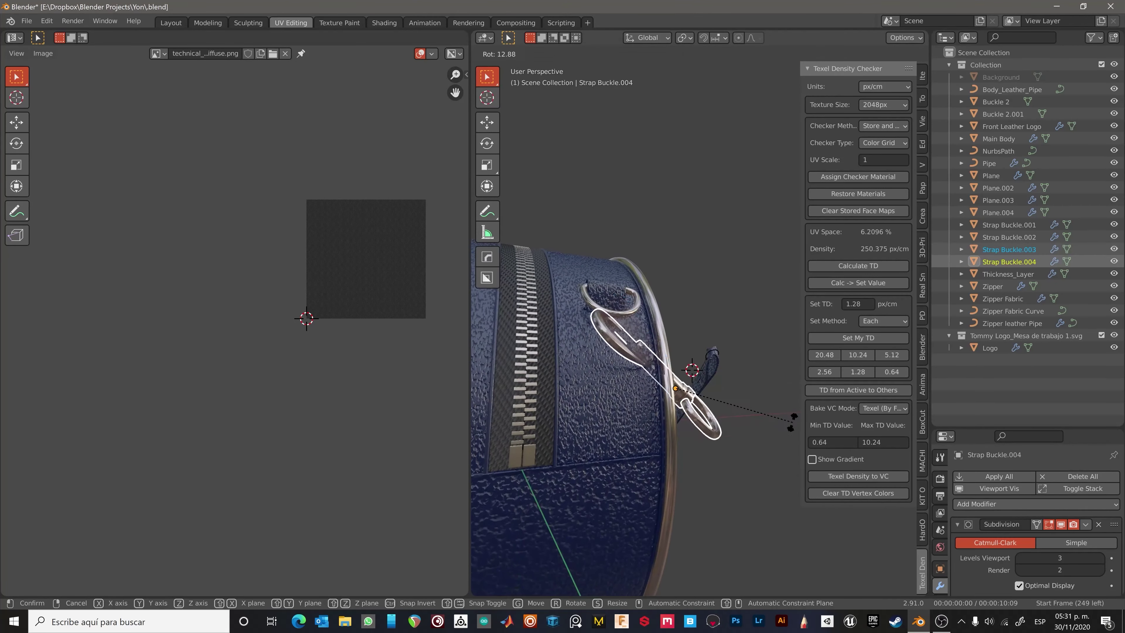
pyautogui.moveTo(598, 274)
pyautogui.mouseDown(button='middle')
pyautogui.moveTo(611, 431)
pyautogui.moveTo(707, 433)
pyautogui.mouseUp(button='middle')
pyautogui.rightClick(675, 425)
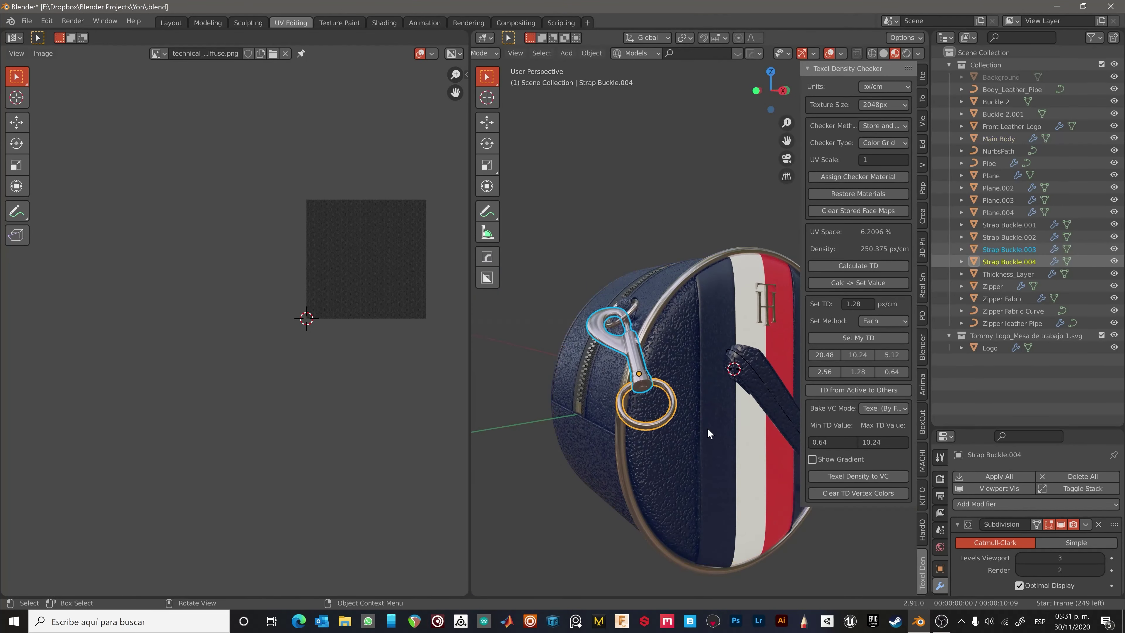
pyautogui.click(676, 367)
pyautogui.click(665, 324)
pyautogui.moveTo(665, 323); pyautogui.dragTo(653, 410, button='middle')
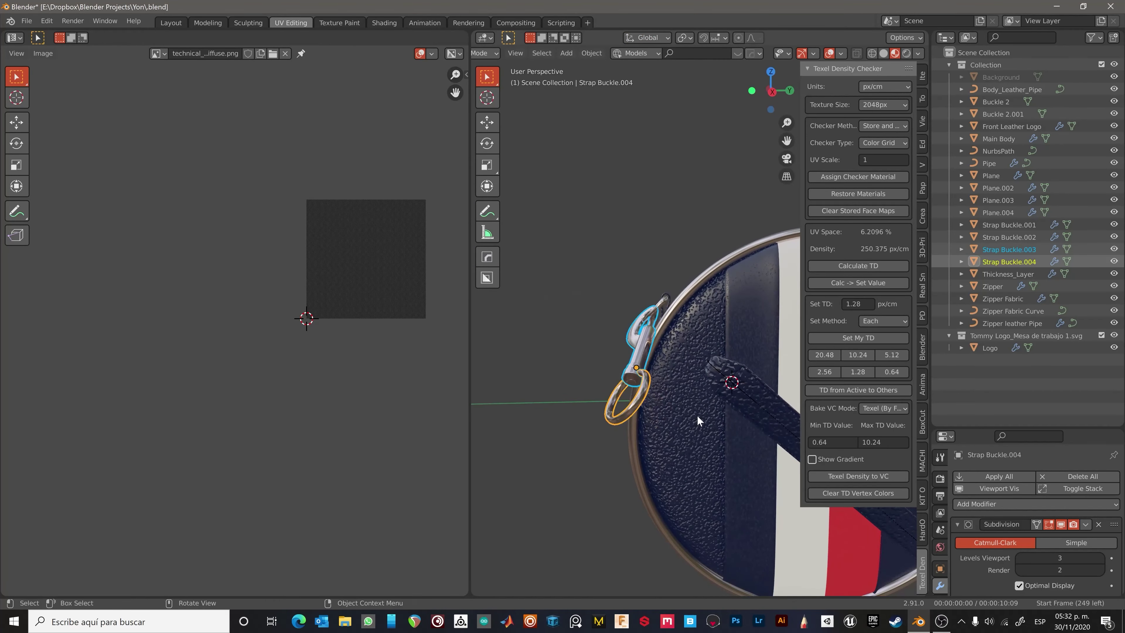
pyautogui.moveTo(559, 274); pyautogui.dragTo(691, 357, button='middle')
# Move the strap NurbsPath's end points toward the clasp ring.
pyautogui.click(621, 421)
pyautogui.press('Tab')
pyautogui.moveTo(620, 421)
pyautogui.mouseDown(button='middle')
pyautogui.moveTo(629, 424)
pyautogui.moveTo(598, 398)
pyautogui.moveTo(527, 407)
pyautogui.moveTo(663, 364)
pyautogui.moveTo(708, 376)
pyautogui.moveTo(702, 496)
pyautogui.moveTo(682, 449)
pyautogui.moveTo(651, 432)
pyautogui.mouseUp(button='middle')
pyautogui.press('g')
pyautogui.click(576, 399)
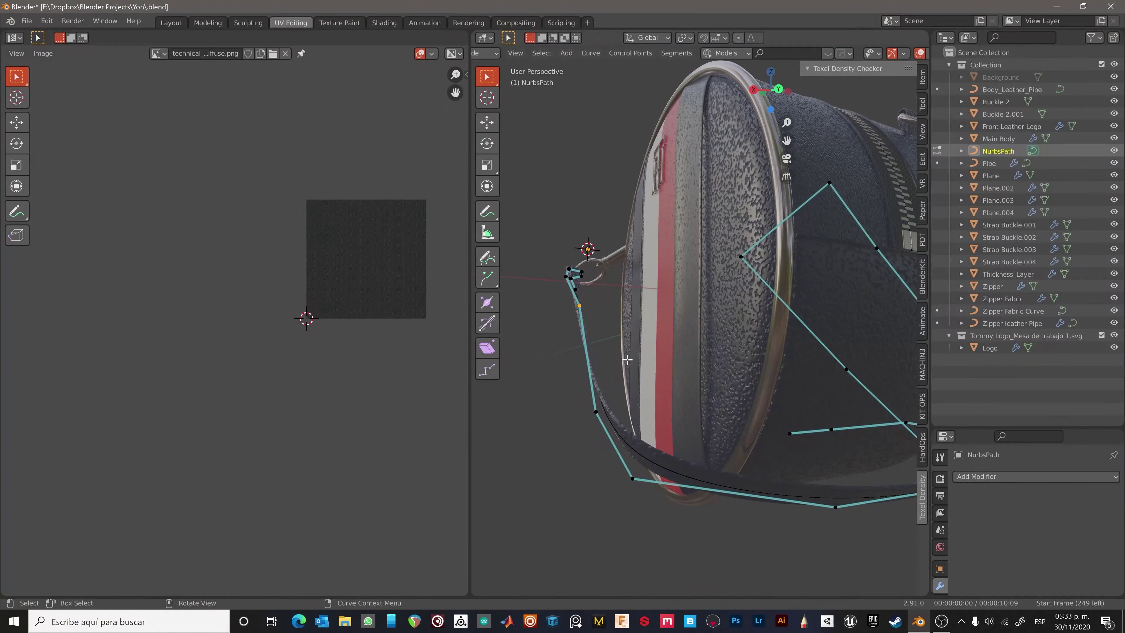
# Rotate the Strap Buckle.004 clasp upright.
pyautogui.press('Tab')
pyautogui.scroll(-5, 571, 361)
pyautogui.click(571, 361)
pyautogui.scroll(5, 635, 381)
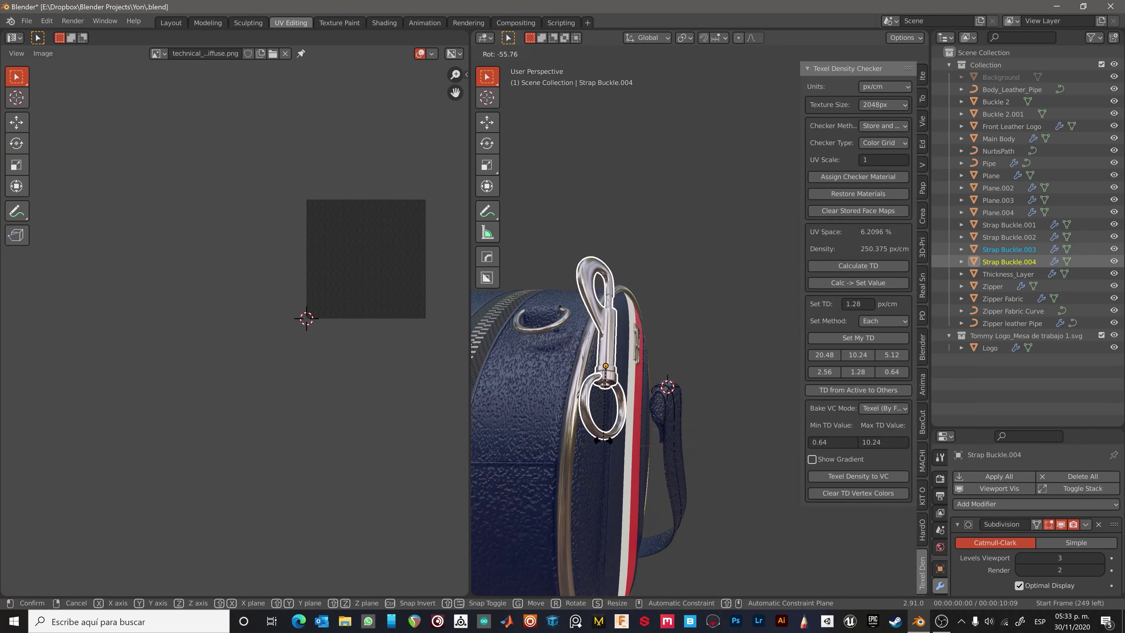
pyautogui.press('r')
pyautogui.click(751, 365)
pyautogui.scroll(-5, 637, 397)
pyautogui.moveTo(637, 398)
pyautogui.mouseDown(button='middle')
pyautogui.moveTo(601, 381)
pyautogui.moveTo(547, 410)
pyautogui.mouseUp(button='middle')
# Move and rotate the NurbsPath end points 16.3° so the strap loops through the ring.
pyautogui.click(601, 381)
pyautogui.press('Tab')
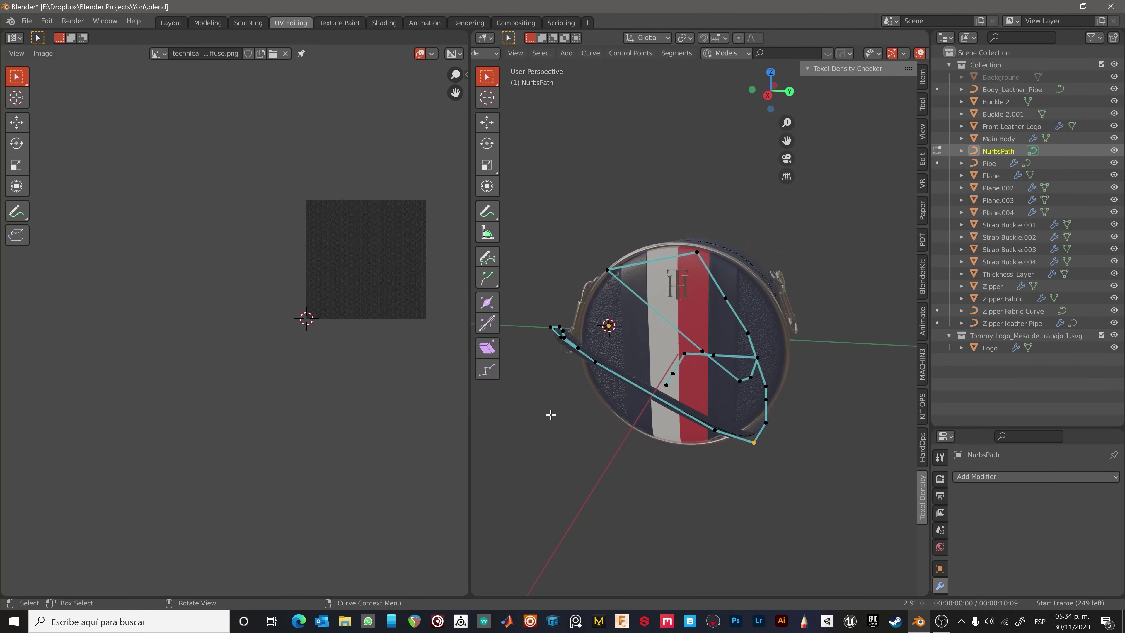
pyautogui.click(669, 305)
pyautogui.moveTo(669, 305); pyautogui.dragTo(658, 290, button='middle')
pyautogui.moveTo(700, 321); pyautogui.dragTo(756, 353, button='middle')
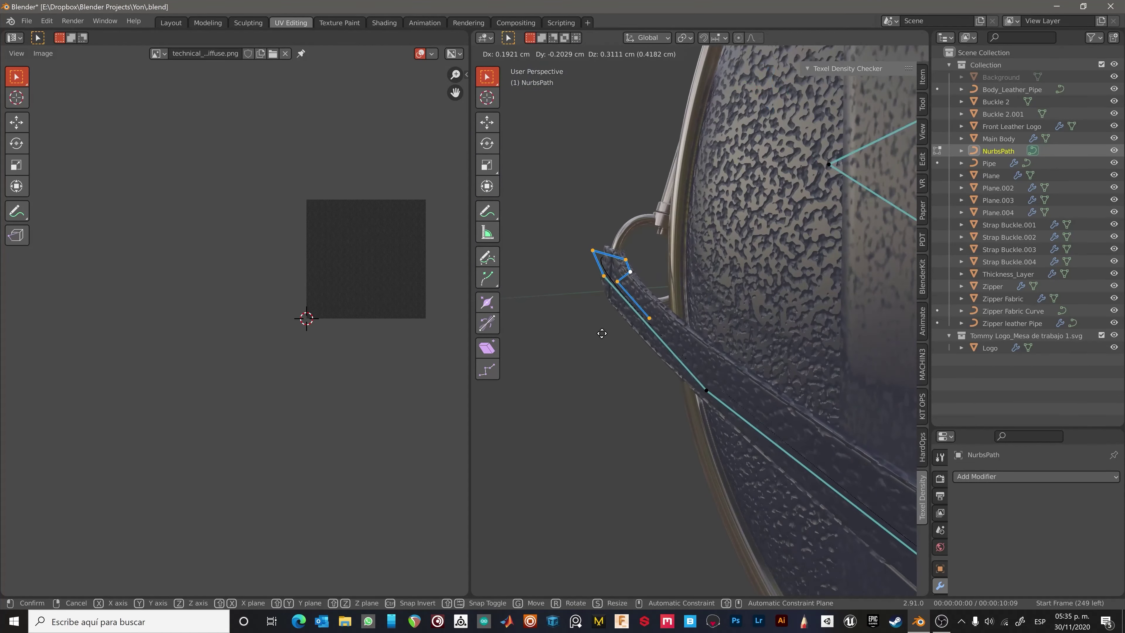
pyautogui.press('r')
pyautogui.rightClick(754, 362)
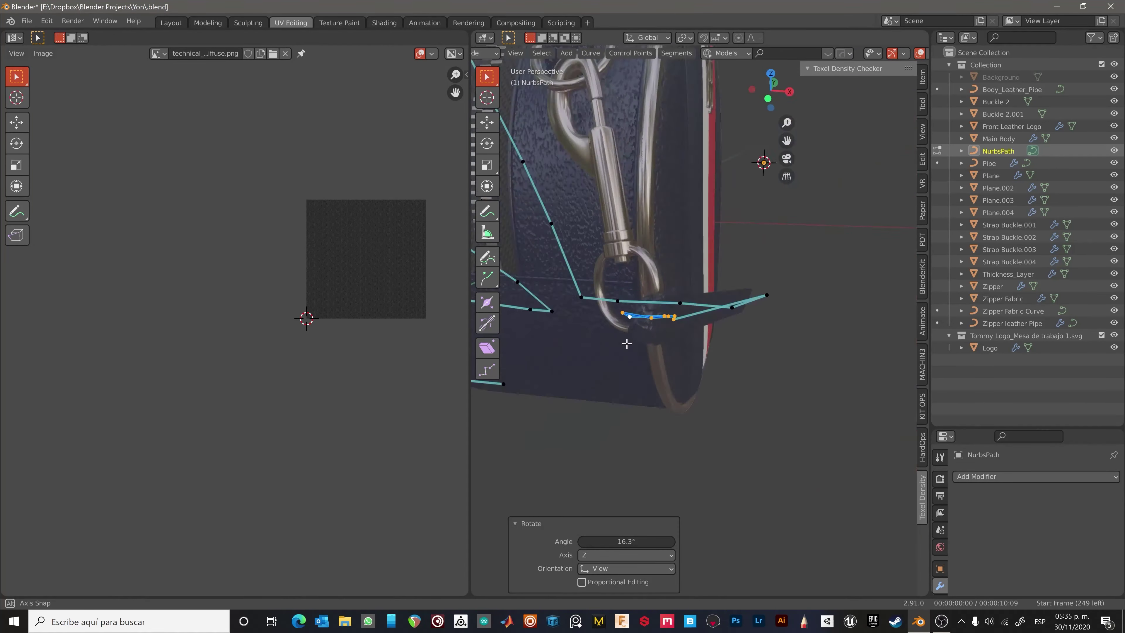
pyautogui.moveTo(755, 362)
pyautogui.mouseDown(button='middle')
pyautogui.moveTo(570, 352)
pyautogui.moveTo(593, 327)
pyautogui.mouseUp(button='middle')
pyautogui.press('g')
pyautogui.click(707, 327)
pyautogui.moveTo(707, 327); pyautogui.dragTo(619, 290, button='middle')
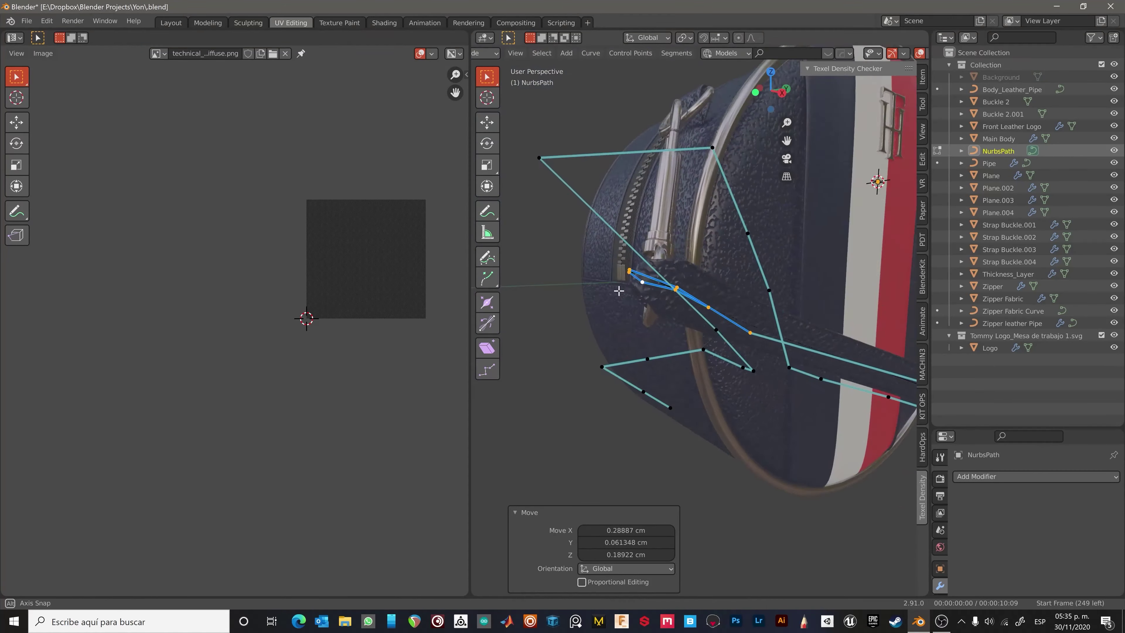
pyautogui.scroll(5, 638, 312)
pyautogui.scroll(-5, 638, 313)
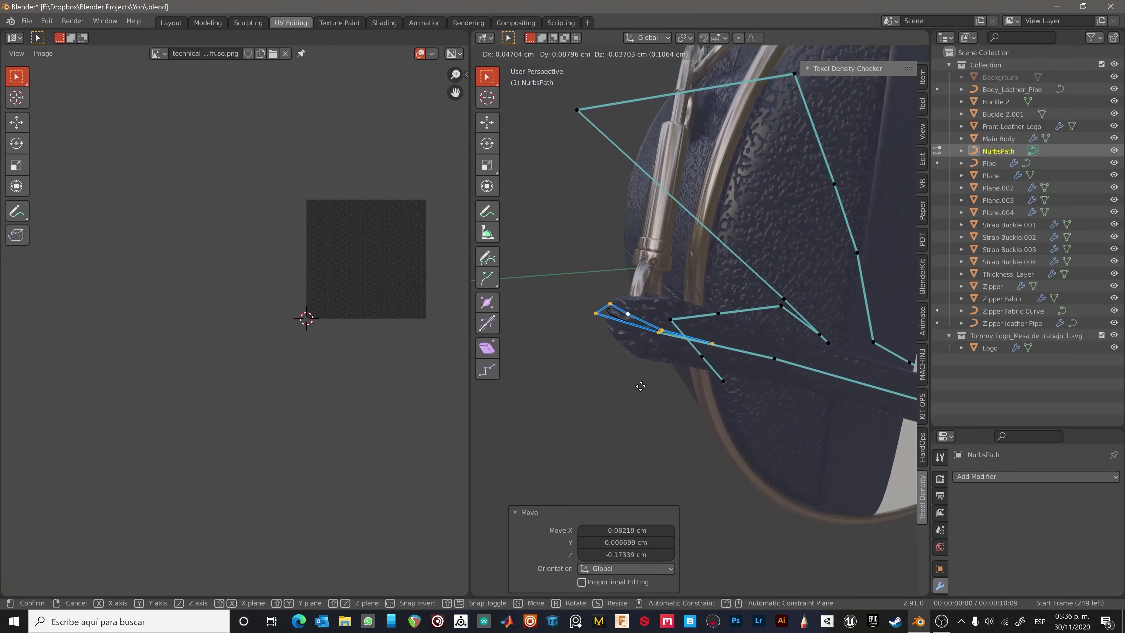
# Check the strap mesh Plane.004 and undo an accidental NurbsPath point move.
pyautogui.press('Tab')
pyautogui.scroll(-3, 625, 392)
pyautogui.click(625, 393)
pyautogui.moveTo(625, 392); pyautogui.dragTo(615, 400, button='middle')
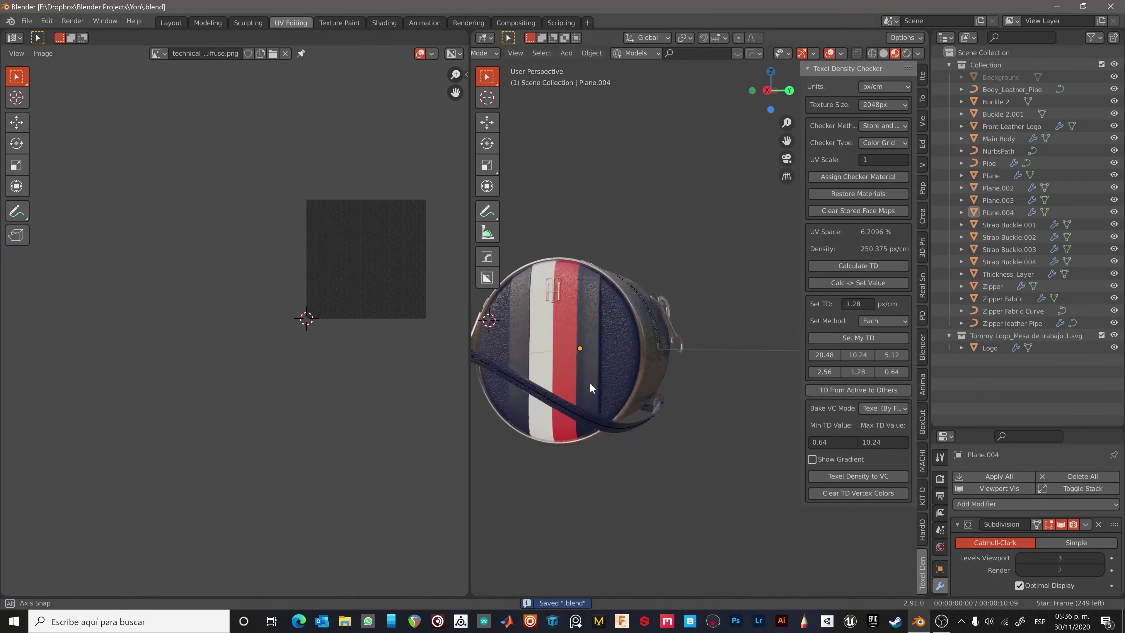
pyautogui.click(555, 414)
pyautogui.press('Tab')
pyautogui.scroll(3, 575, 425)
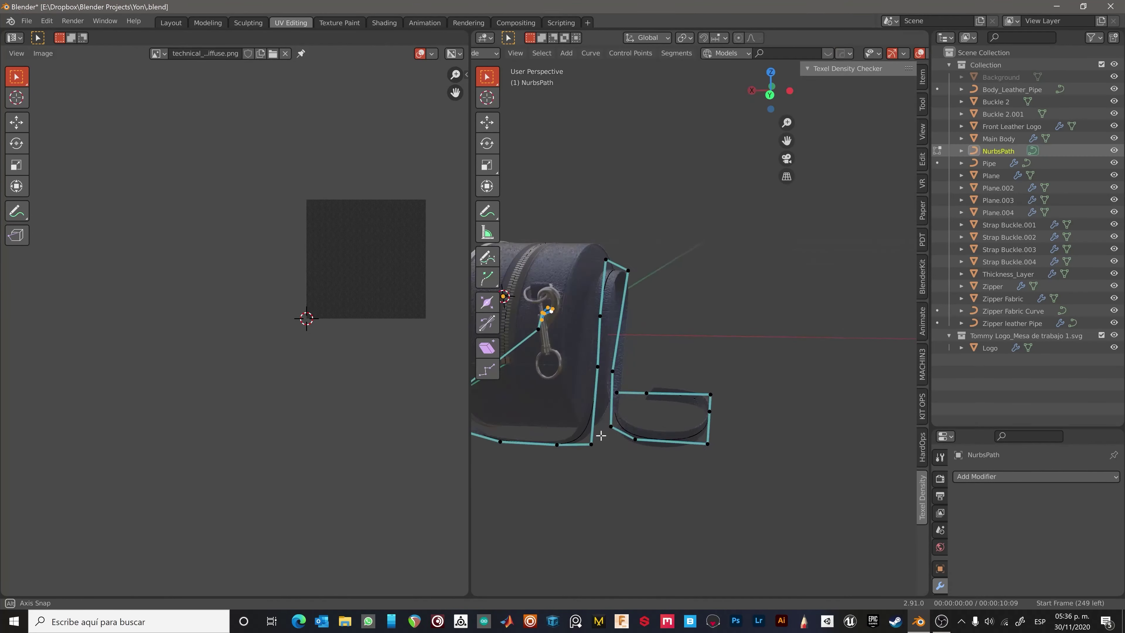
pyautogui.press('Escape')
pyautogui.press('Tab')
pyautogui.moveTo(637, 477); pyautogui.dragTo(732, 498, button='middle')
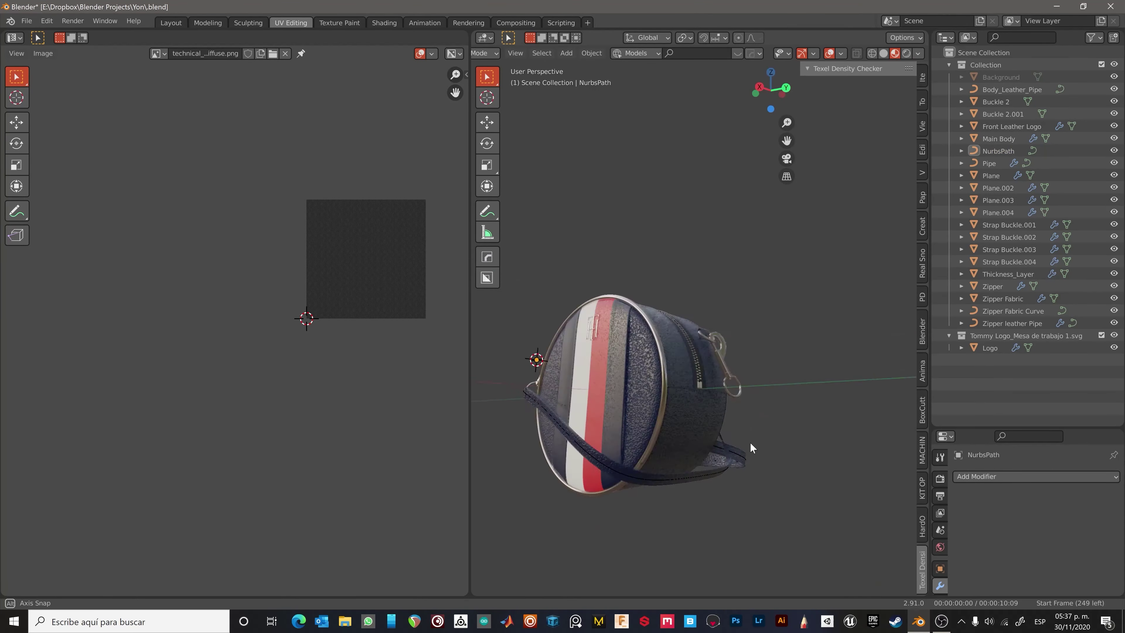
# Hide the Background backdrop and select the strap Plane.004.
pyautogui.scroll(3, 738, 366)
pyautogui.press('Tab')
pyautogui.moveTo(738, 366)
pyautogui.mouseDown(button='middle')
pyautogui.moveTo(642, 399)
pyautogui.moveTo(611, 369)
pyautogui.mouseUp(button='middle')
pyautogui.scroll(2, 621, 408)
pyautogui.scroll(-2, 609, 423)
pyautogui.press('Tab')
pyautogui.click(583, 442)
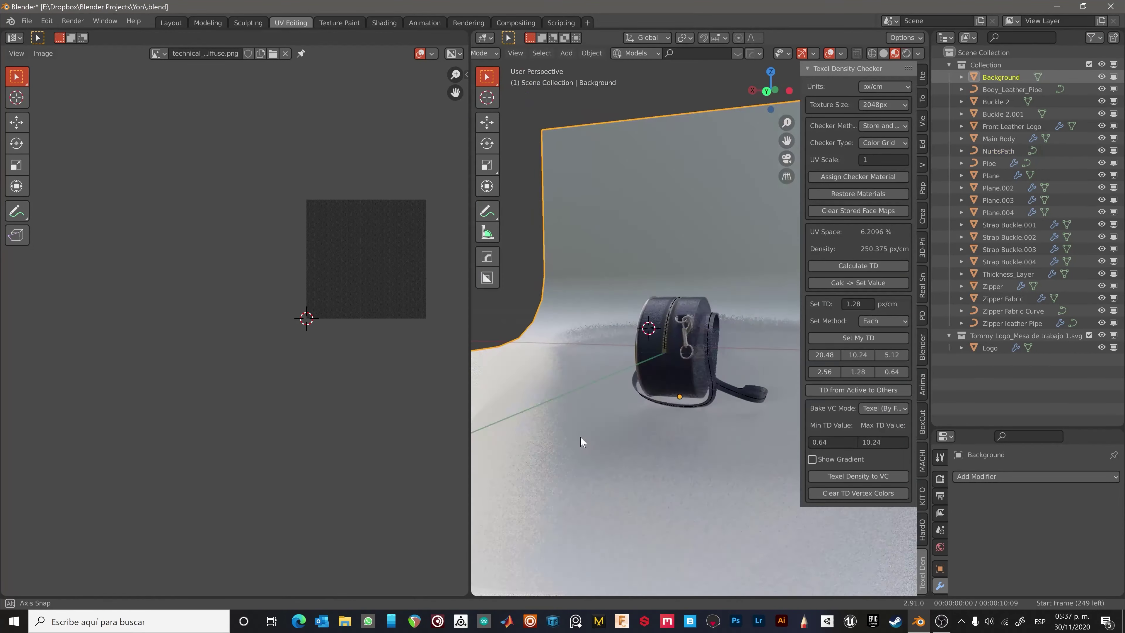
pyautogui.moveTo(582, 442); pyautogui.dragTo(753, 426, button='middle')
pyautogui.click(1102, 77)
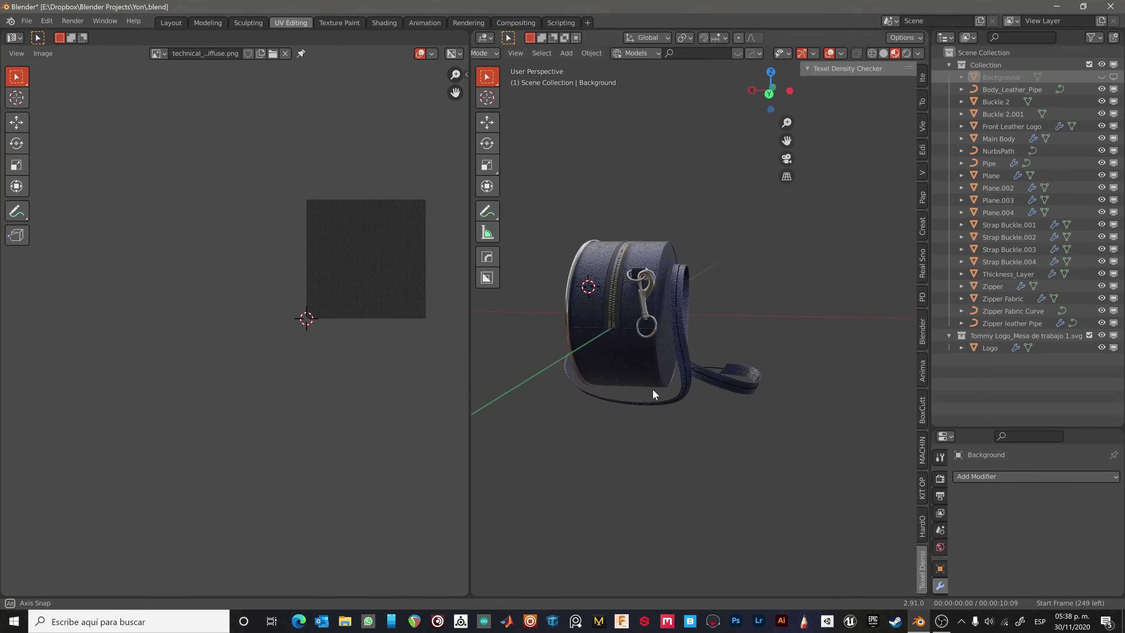
pyautogui.moveTo(653, 394); pyautogui.dragTo(620, 354, button='middle')
pyautogui.click(621, 354)
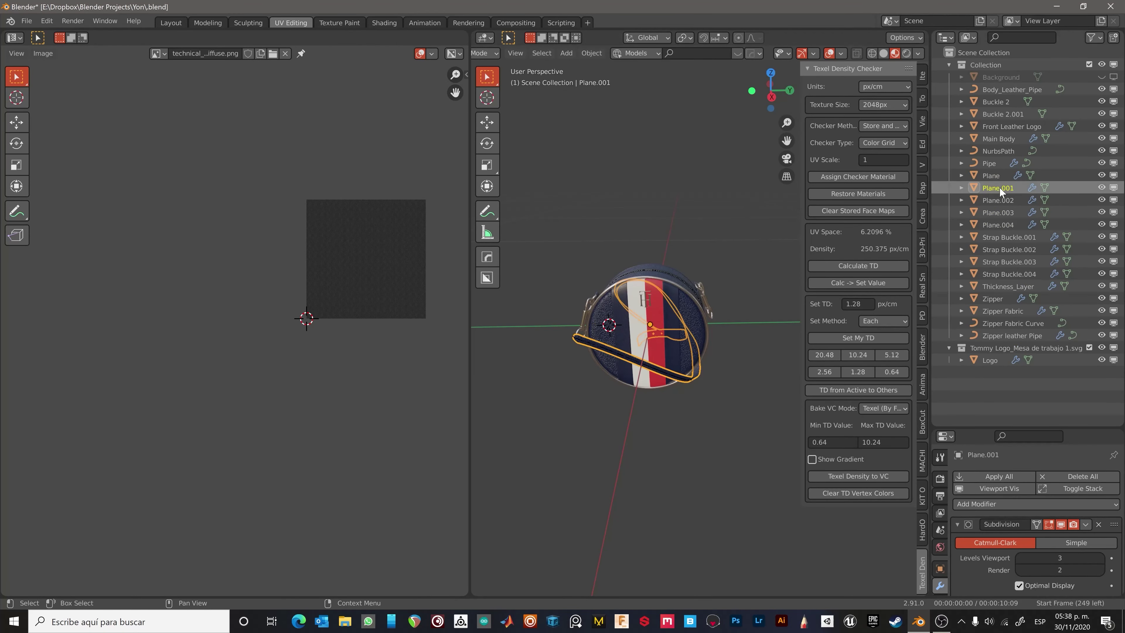
# Rename Plane.001 to 'Long Strap' and Plane.004 to 'Short Strap'.
pyautogui.doubleClick(1000, 188)
pyautogui.write('Long Strap')
pyautogui.press('Return')
pyautogui.write('Short Strap')
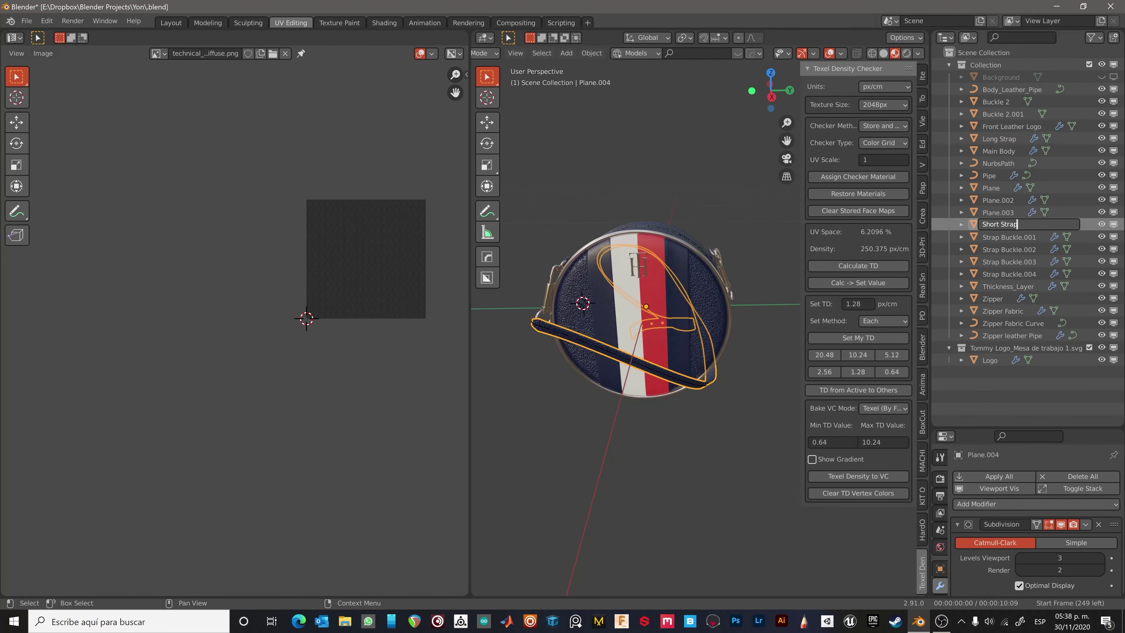
pyautogui.click(1100, 538)
pyautogui.click(623, 409)
pyautogui.moveTo(622, 409); pyautogui.dragTo(602, 393, button='middle')
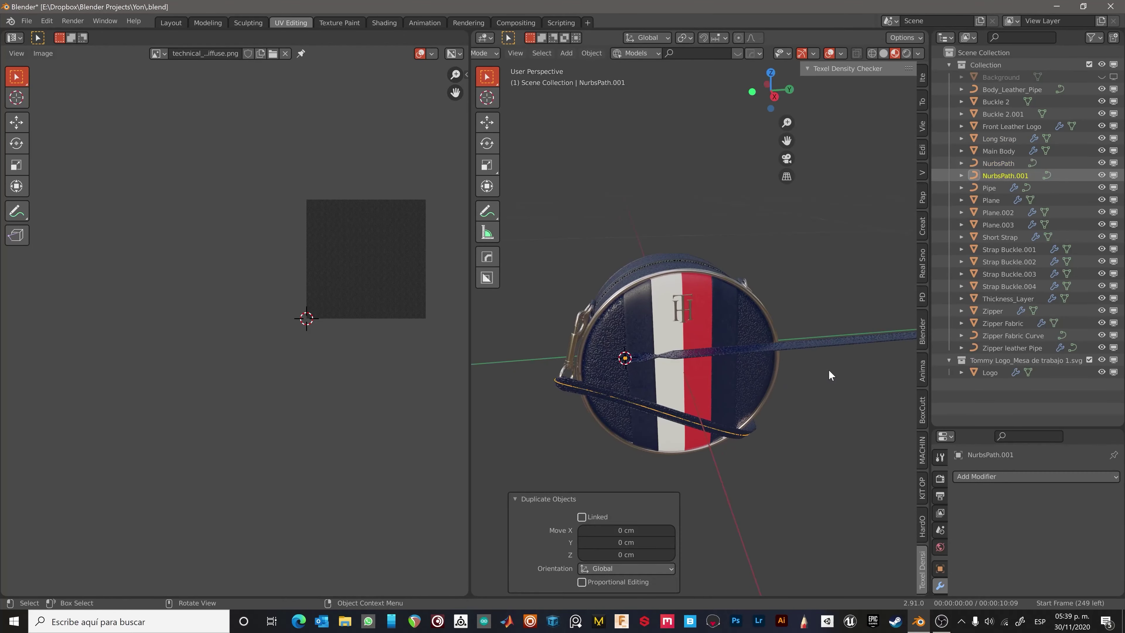
# In edit mode, move NurbsPath.001's end point toward the other clasp ring.
pyautogui.click(621, 256)
pyautogui.moveTo(621, 255)
pyautogui.mouseDown(button='middle')
pyautogui.moveTo(813, 228)
pyautogui.moveTo(672, 411)
pyautogui.mouseUp(button='middle')
pyautogui.press('Tab')
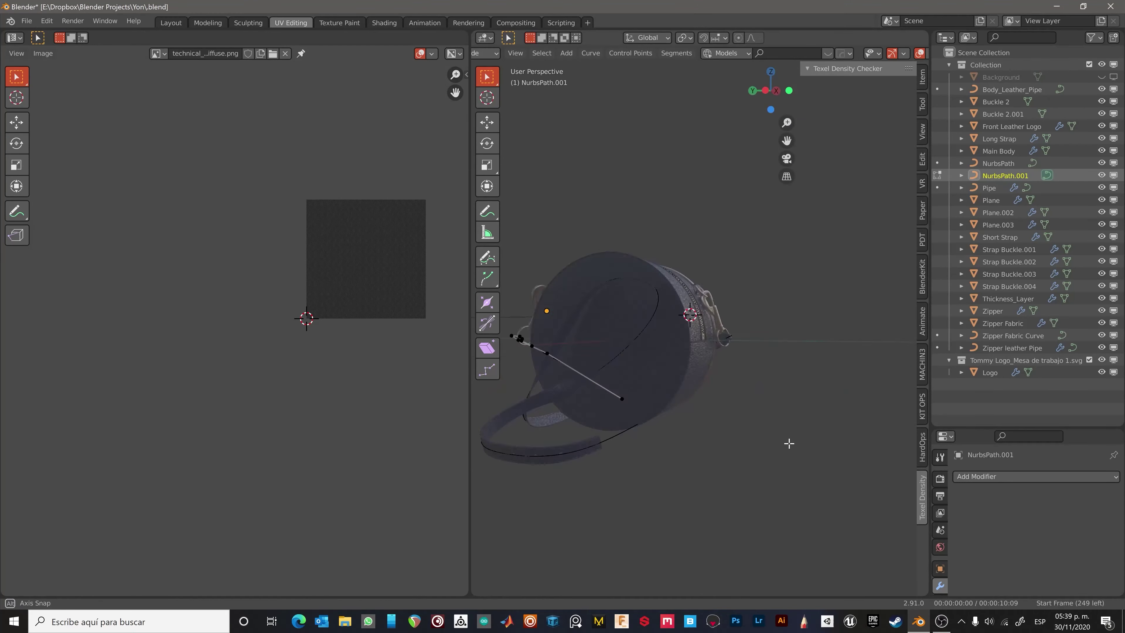
pyautogui.keyDown('alt'); pyautogui.moveTo(591, 377); pyautogui.dragTo(603, 421, button='middle'); pyautogui.keyUp('alt')
pyautogui.press('g')
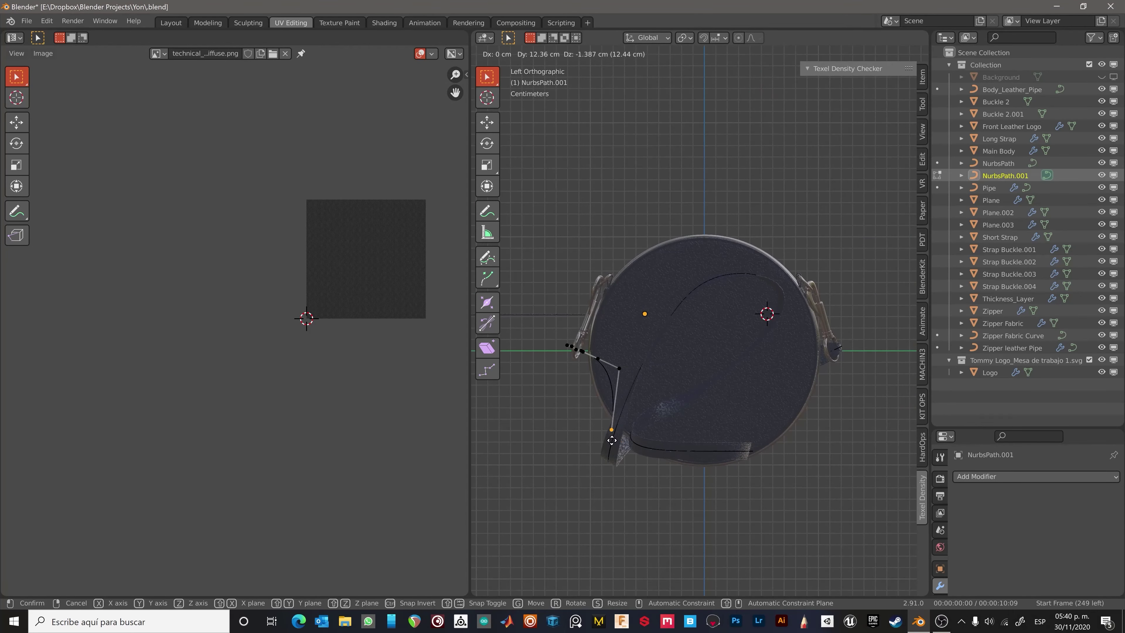
pyautogui.moveTo(597, 371); pyautogui.dragTo(778, 508, button='middle')
pyautogui.click(659, 396)
pyautogui.moveTo(658, 396)
pyautogui.mouseDown(button='middle')
pyautogui.moveTo(571, 377)
pyautogui.moveTo(610, 443)
pyautogui.moveTo(716, 272)
pyautogui.moveTo(698, 262)
pyautogui.moveTo(618, 355)
pyautogui.moveTo(623, 319)
pyautogui.moveTo(548, 367)
pyautogui.mouseUp(button='middle')
# Reposition and rotate the curve's end points so they bend around the clasp ring.
pyautogui.press('g')
pyautogui.click(628, 396)
pyautogui.moveTo(629, 396); pyautogui.dragTo(575, 377, button='middle')
pyautogui.click(625, 416)
pyautogui.press('Tab')
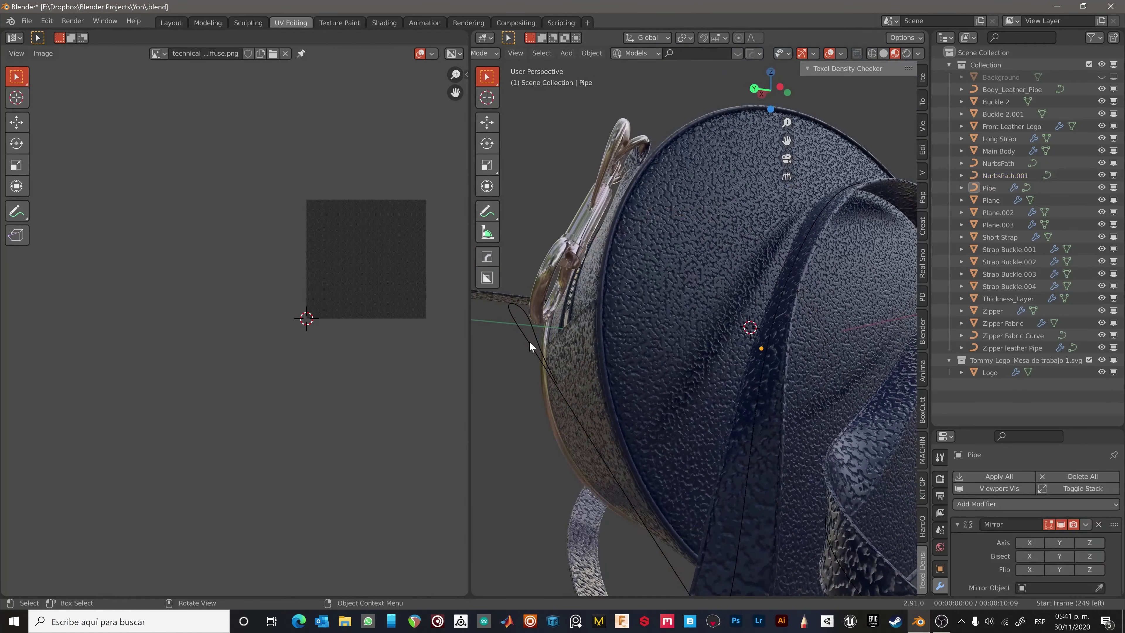
pyautogui.moveTo(529, 341)
pyautogui.mouseDown(button='middle')
pyautogui.moveTo(616, 387)
pyautogui.moveTo(912, 407)
pyautogui.mouseUp(button='middle')
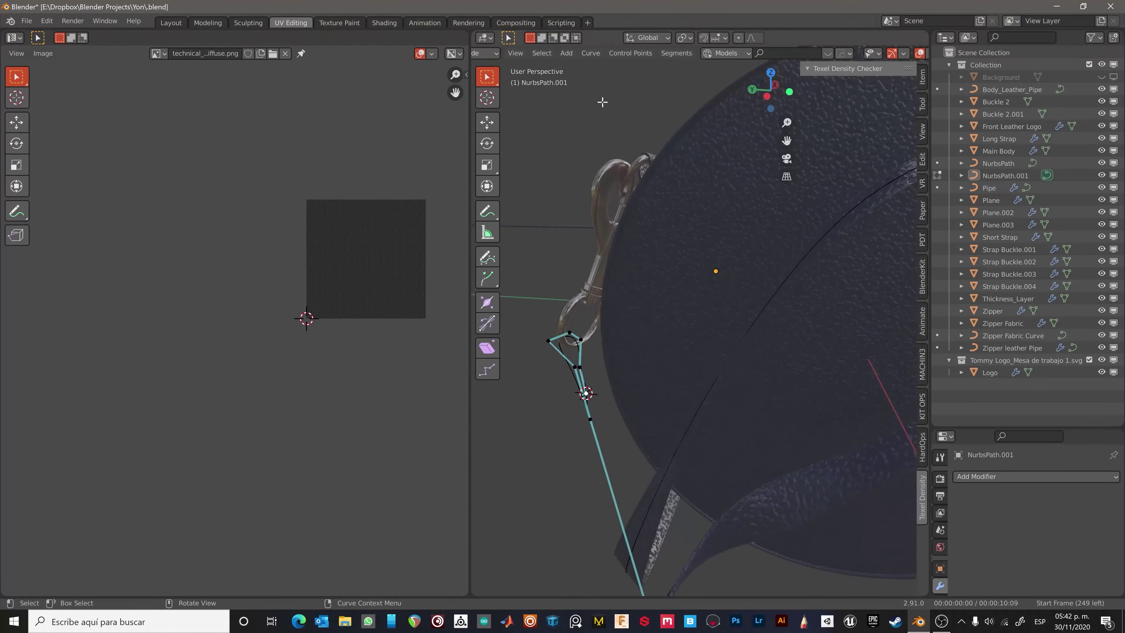
pyautogui.press('Tab')
pyautogui.click(592, 52)
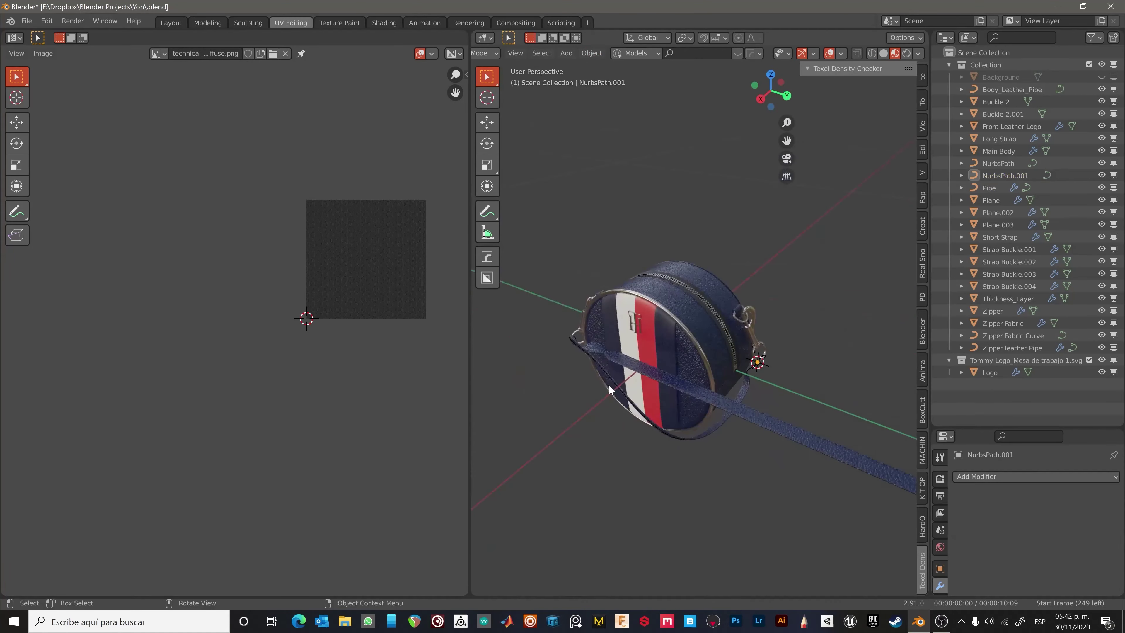
# Select the Short Strap and inspect it in object mode.
pyautogui.scroll(6, 674, 379)
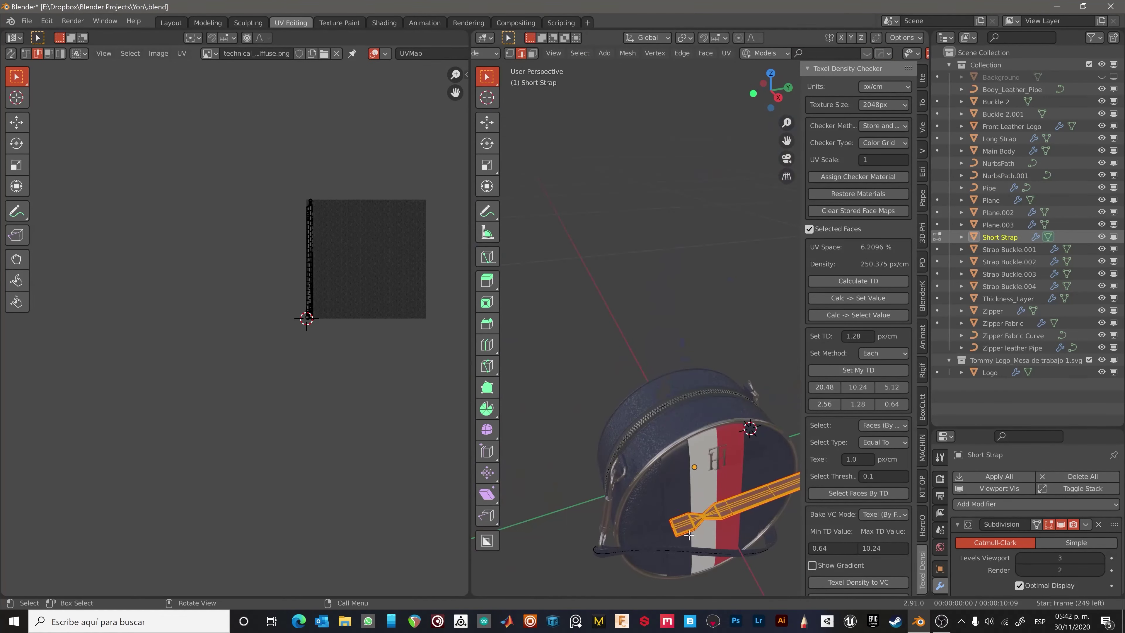
pyautogui.click(654, 381)
pyautogui.press('Tab')
pyautogui.scroll(-5, 531, 337)
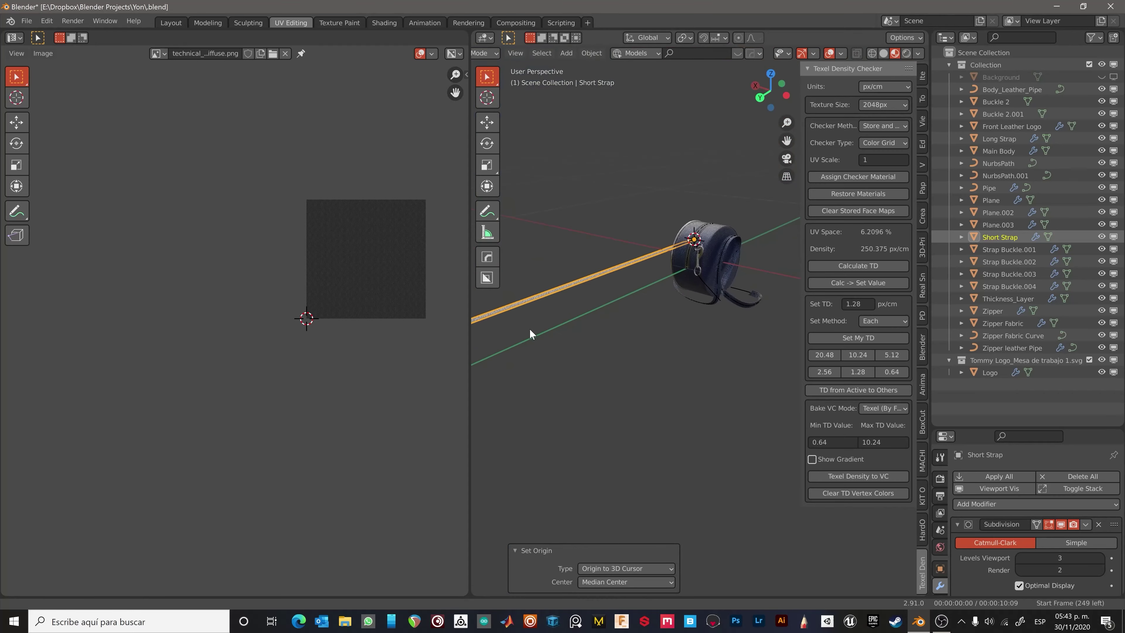
pyautogui.scroll(4, 606, 255)
pyautogui.scroll(-4, 642, 260)
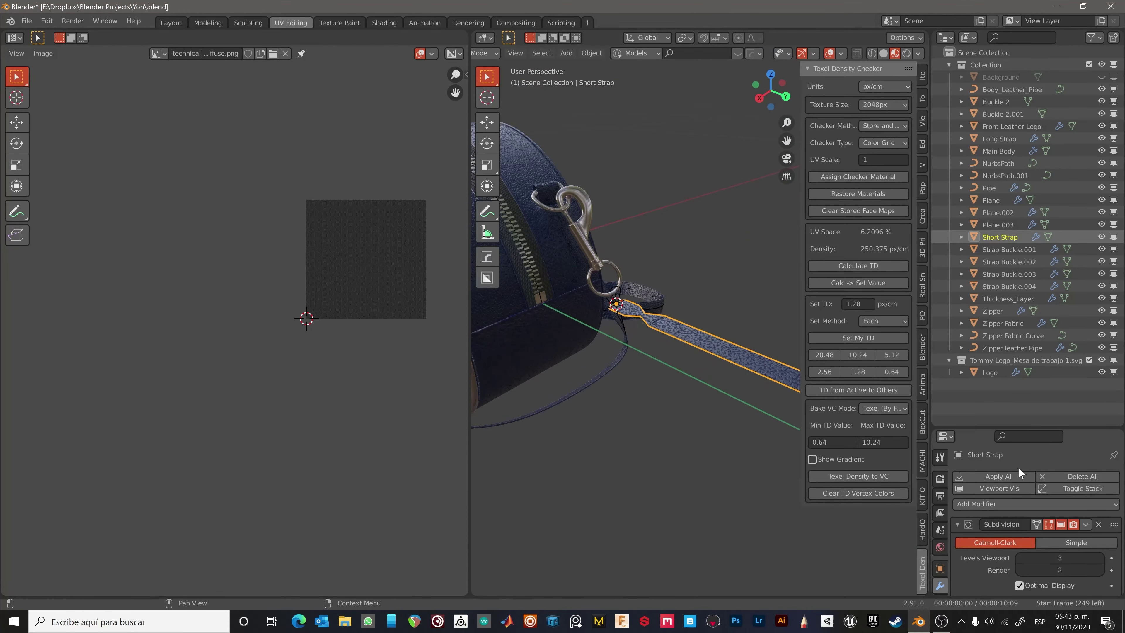
pyautogui.moveTo(652, 368); pyautogui.dragTo(995, 471, button='middle')
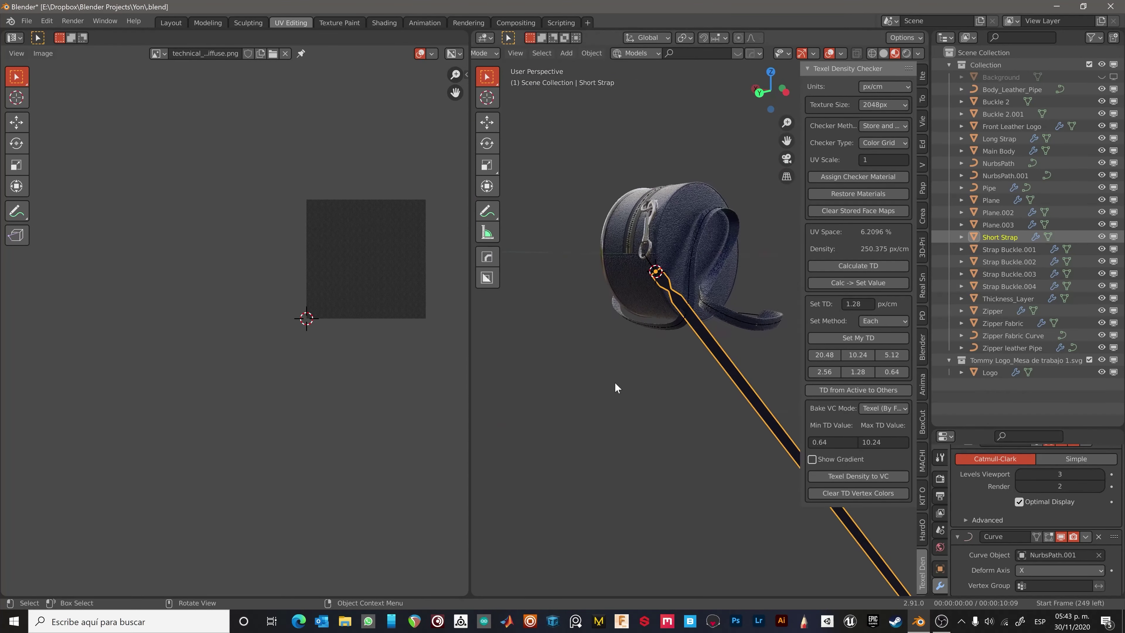
pyautogui.scroll(-3, 615, 387)
pyautogui.scroll(8, 686, 353)
# Set the Short Strap's Curve modifier deform axis to -X and switch to the Modeling workspace.
pyautogui.click(1054, 570)
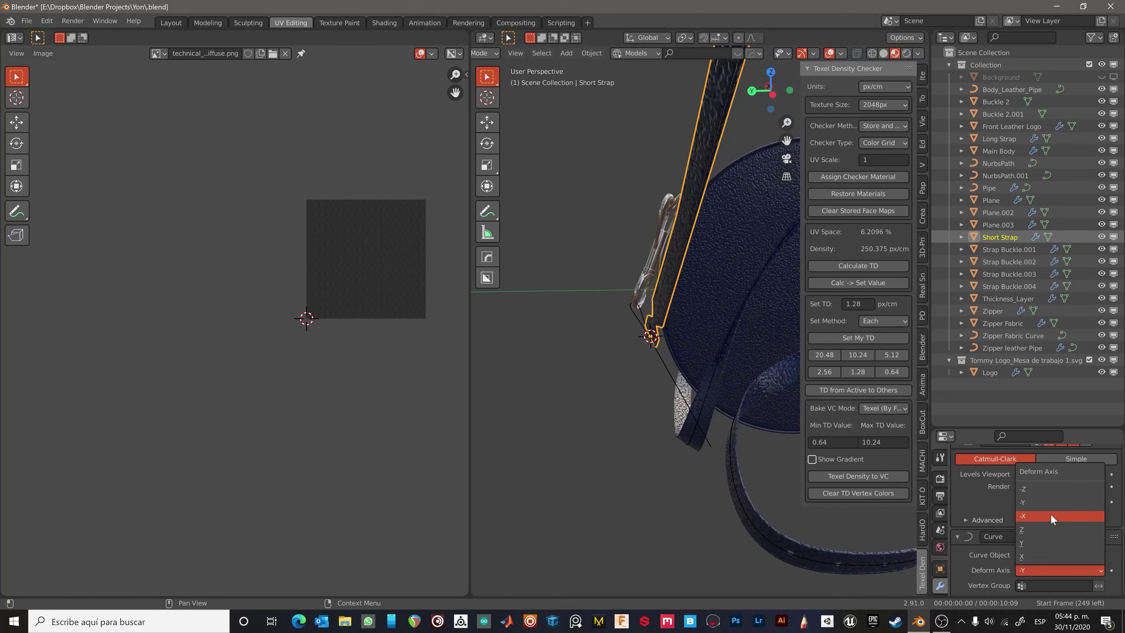
pyautogui.click(1040, 556)
pyautogui.click(1038, 518)
pyautogui.scroll(5, 540, 356)
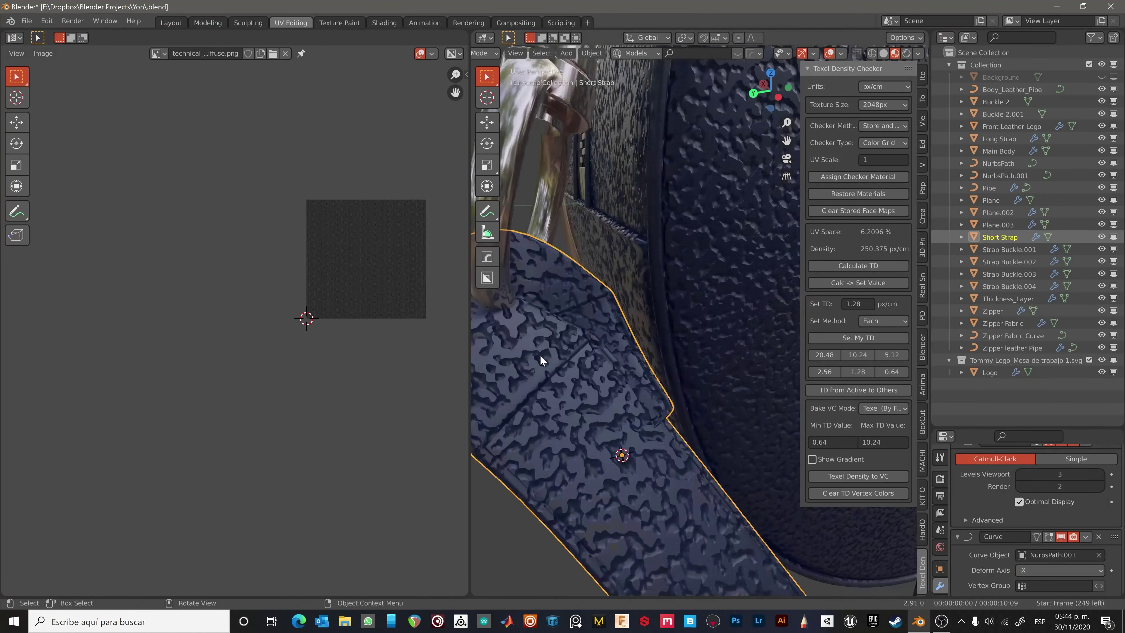
pyautogui.moveTo(539, 355); pyautogui.dragTo(664, 444, button='middle')
pyautogui.scroll(5, 1037, 510)
pyautogui.scroll(-3, 712, 548)
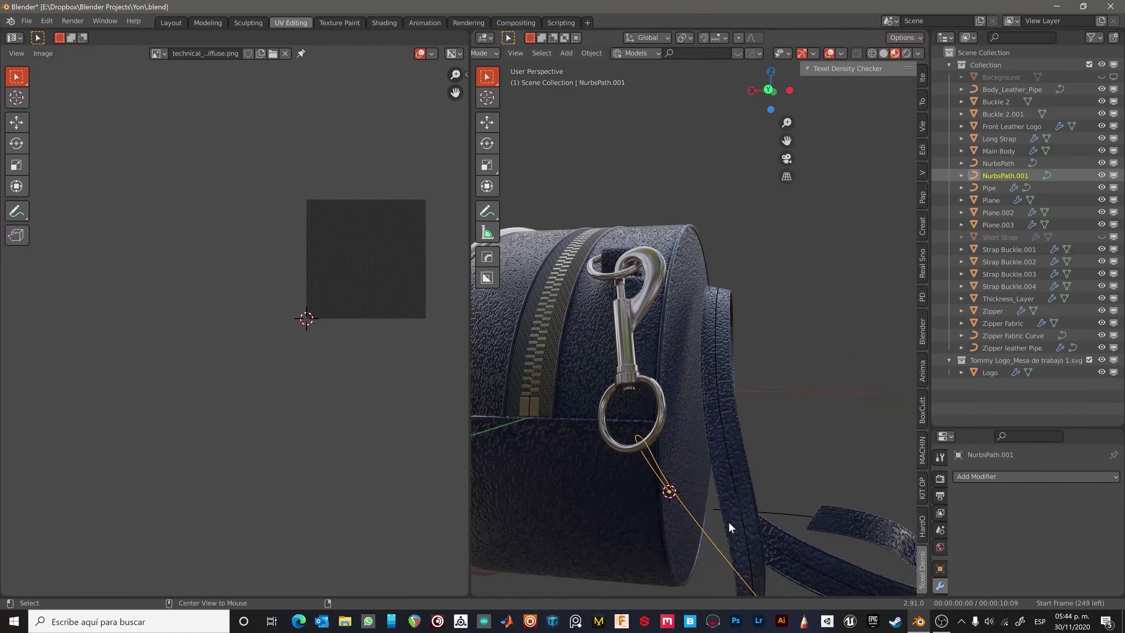
pyautogui.press('Tab')
pyautogui.moveTo(729, 522); pyautogui.dragTo(674, 483, button='middle')
pyautogui.moveTo(849, 366)
pyautogui.mouseDown(button='middle')
pyautogui.moveTo(751, 443)
pyautogui.moveTo(826, 575)
pyautogui.moveTo(630, 420)
pyautogui.mouseUp(button='middle')
pyautogui.hotkey('ctrl', 'pageup')
pyautogui.hotkey('ctrl', 'pageup')
# Box-select and delete the excess half of the Short Strap mesh.
pyautogui.press('Tab')
pyautogui.click(442, 363)
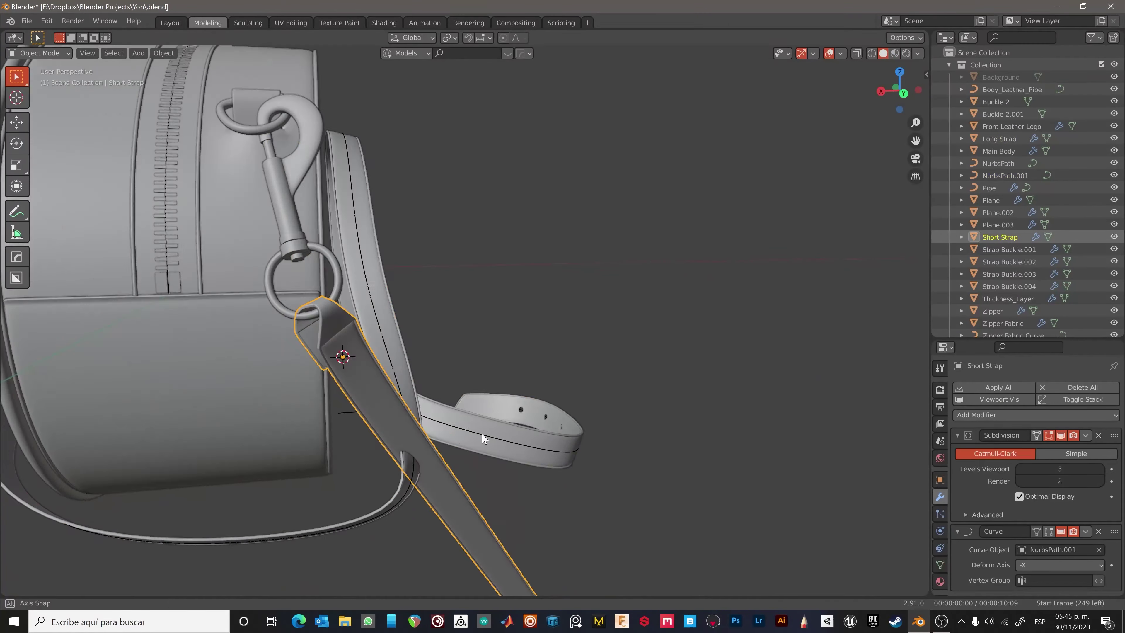
pyautogui.moveTo(441, 362)
pyautogui.mouseDown(button='middle')
pyautogui.moveTo(306, 421)
pyautogui.moveTo(242, 229)
pyautogui.mouseUp(button='middle')
pyautogui.press('Tab')
pyautogui.moveTo(242, 228); pyautogui.dragTo(500, 220)
pyautogui.rightClick(511, 298)
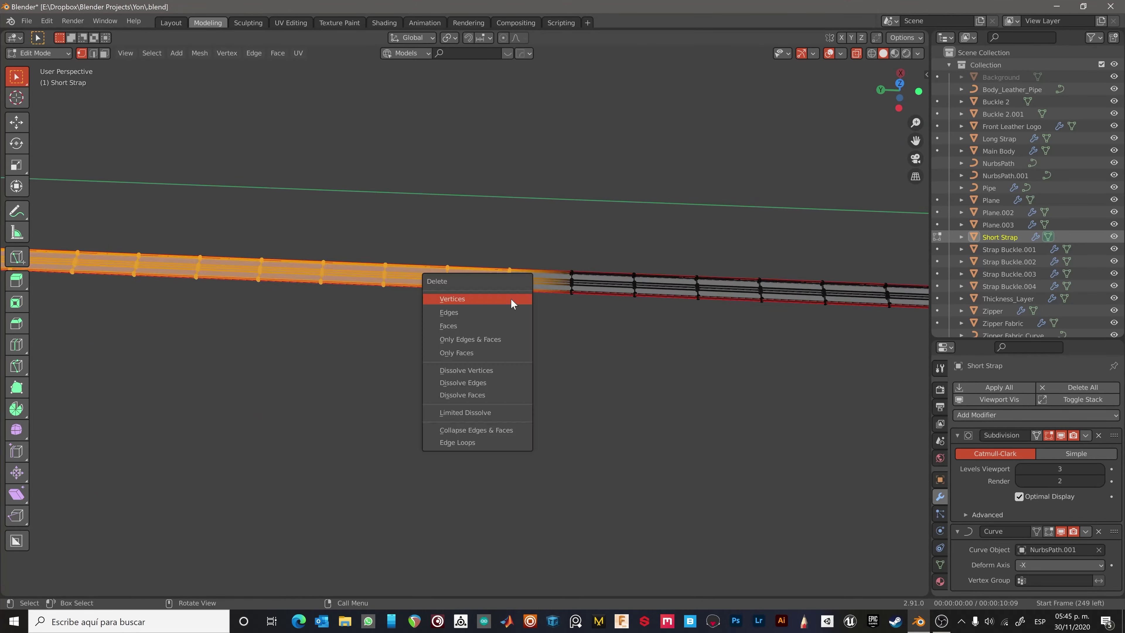
pyautogui.press('Escape')
pyautogui.moveTo(511, 298); pyautogui.dragTo(671, 368, button='middle')
pyautogui.press('Tab')
# Move NurbsPath.001's point at the ring along Y and tilt the curve points.
pyautogui.click(503, 296)
pyautogui.scroll(-3, 503, 296)
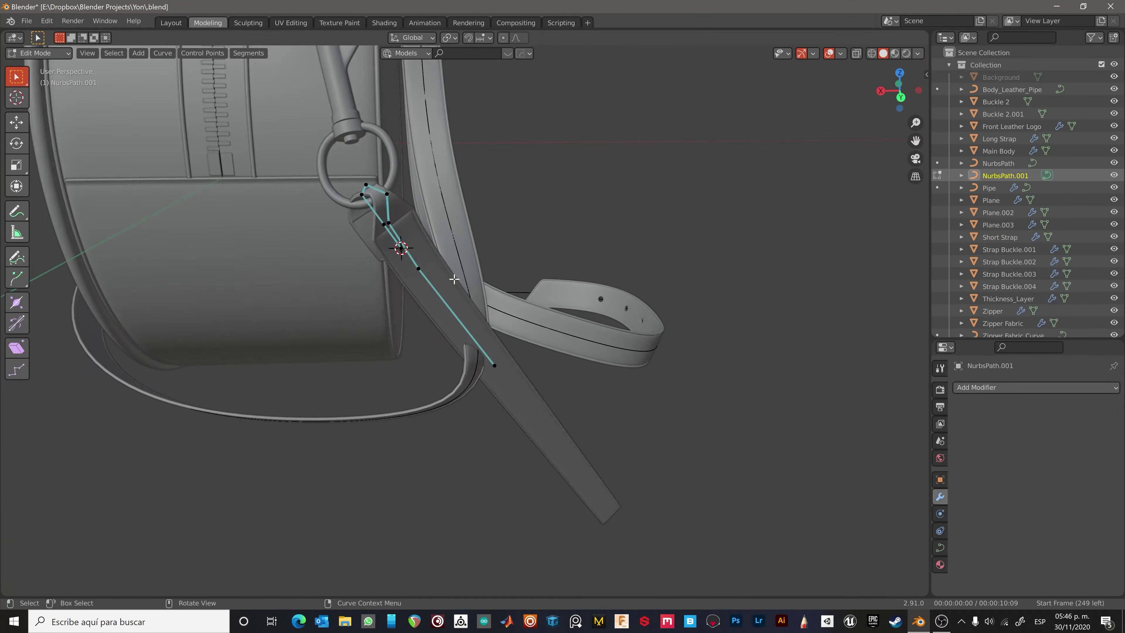
pyautogui.moveTo(502, 296); pyautogui.dragTo(432, 259, button='middle')
pyautogui.scroll(3, 432, 259)
pyautogui.press('Escape')
pyautogui.moveTo(449, 311)
pyautogui.mouseDown(button='middle')
pyautogui.moveTo(494, 267)
pyautogui.moveTo(397, 232)
pyautogui.mouseUp(button='middle')
pyautogui.press('Tab')
pyautogui.press('g')
pyautogui.press('y')
pyautogui.click(397, 233)
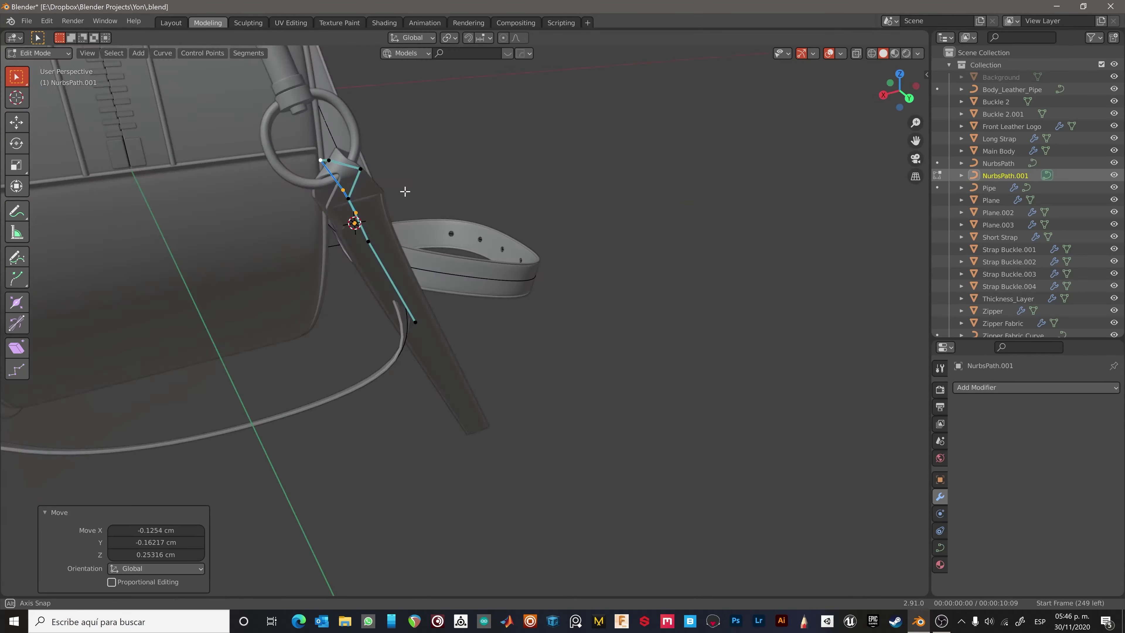
pyautogui.moveTo(401, 188); pyautogui.dragTo(350, 204, button='middle')
pyautogui.hotkey('ctrl', 't')
pyautogui.click(328, 166)
pyautogui.click(329, 128)
pyautogui.moveTo(329, 128); pyautogui.dragTo(393, 226, button='middle')
# Move more control points by the clasp ring so the strap loops up through it.
pyautogui.press('Tab')
pyautogui.scroll(3, 371, 177)
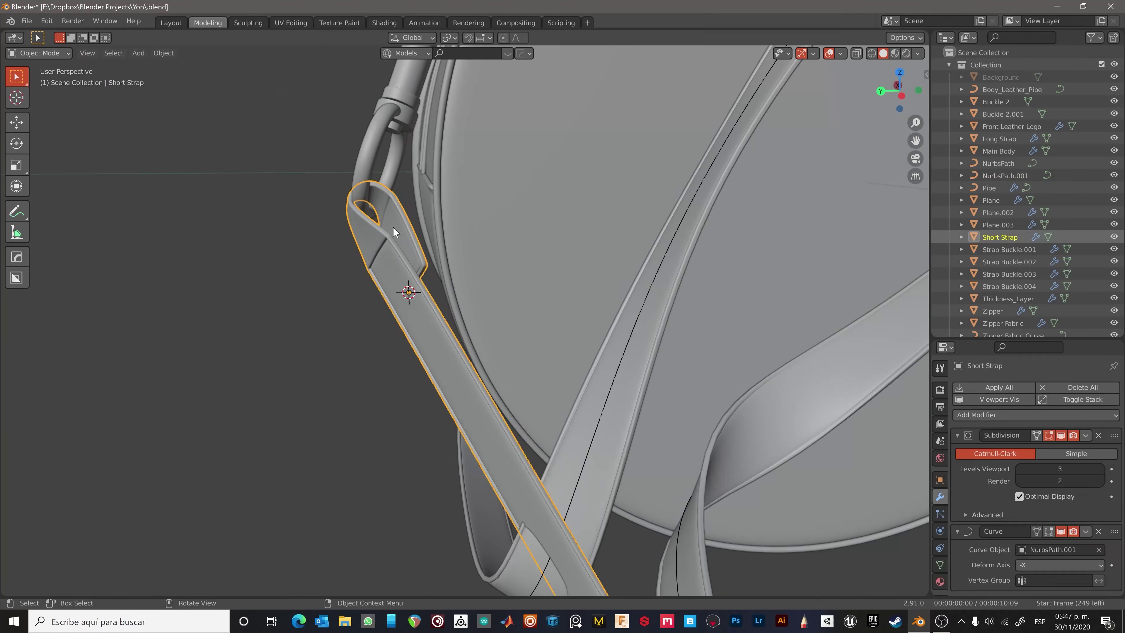
pyautogui.press('Tab')
pyautogui.scroll(-3, 393, 226)
pyautogui.scroll(4, 431, 354)
pyautogui.press('g')
pyautogui.click(431, 354)
pyautogui.moveTo(431, 355); pyautogui.dragTo(502, 352, button='middle')
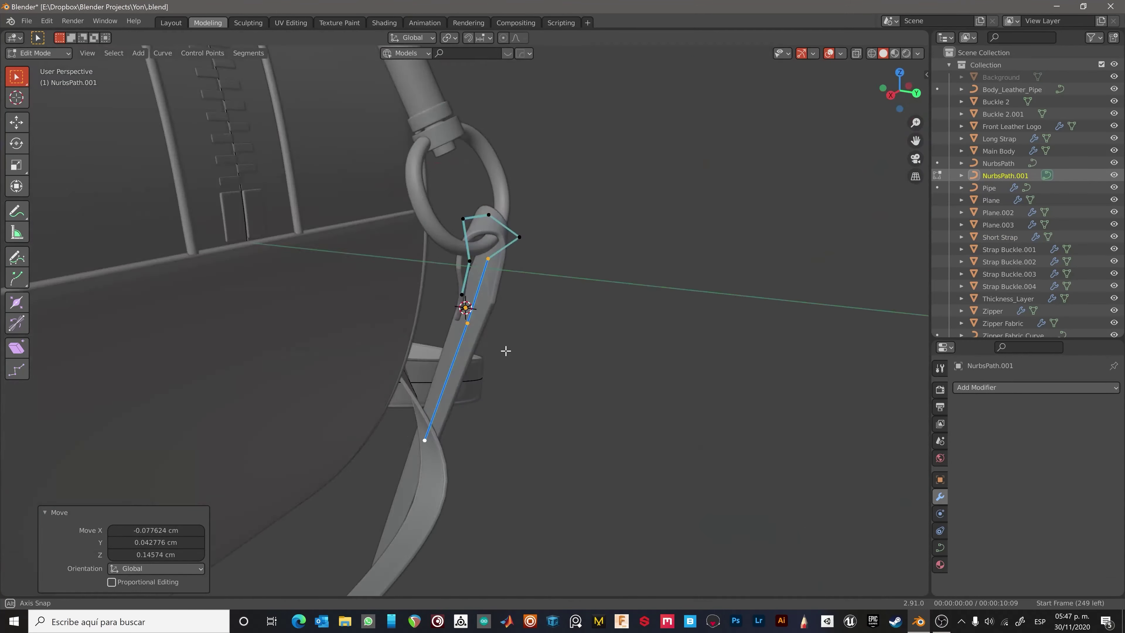
pyautogui.scroll(3, 502, 351)
pyautogui.press('g')
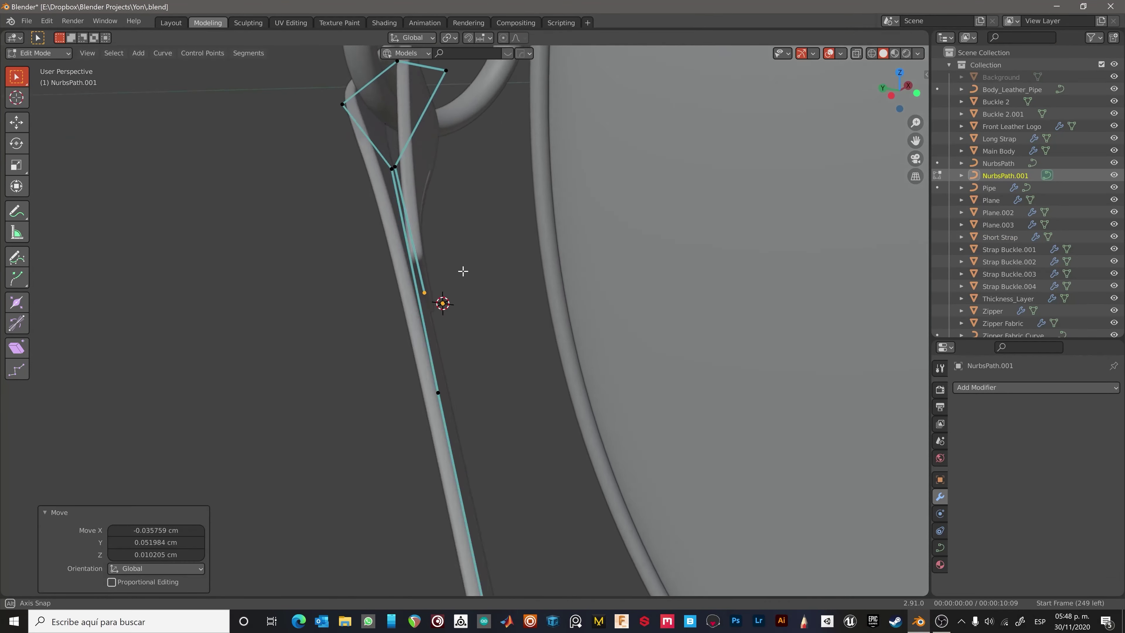
pyautogui.hotkey('alt', 'a')
pyautogui.scroll(-3, 392, 176)
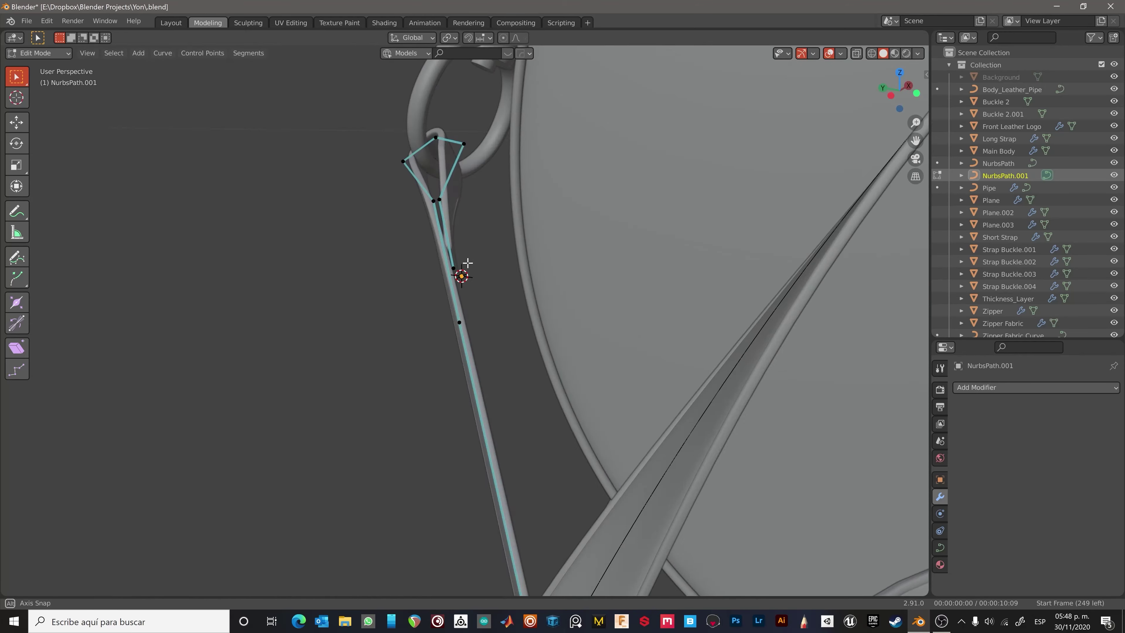
pyautogui.moveTo(392, 176); pyautogui.dragTo(394, 172, button='middle')
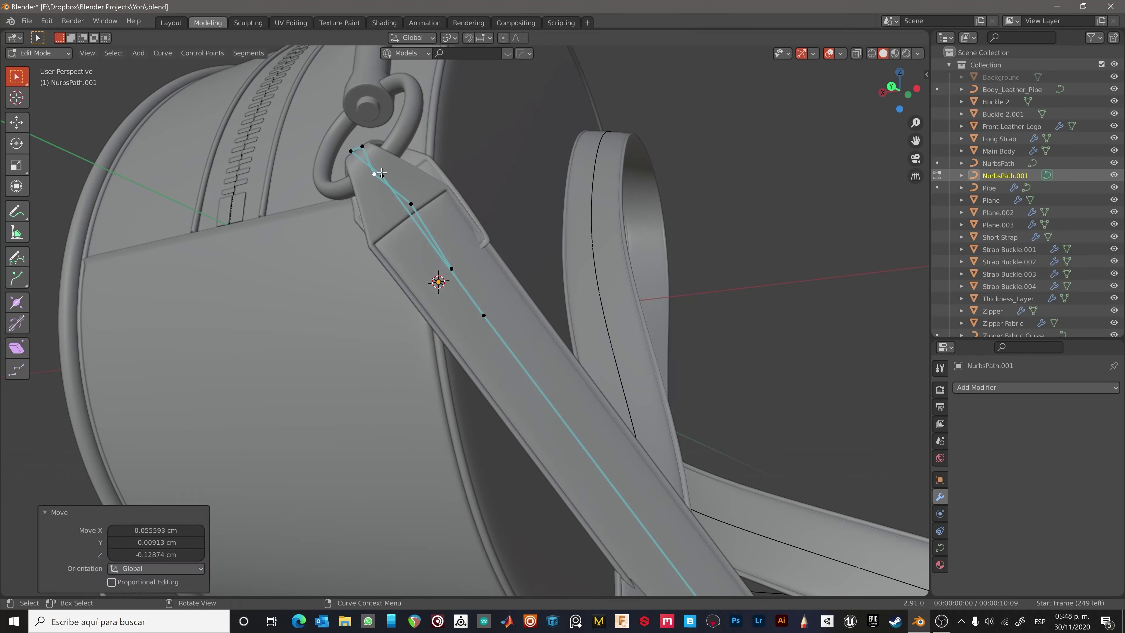
pyautogui.moveTo(415, 218)
pyautogui.mouseDown(button='middle')
pyautogui.moveTo(359, 313)
pyautogui.moveTo(401, 277)
pyautogui.mouseUp(button='middle')
# Isolate the Short Strap with Shift+H and move the curve's two tip points.
pyautogui.press('Tab')
pyautogui.click(433, 237)
pyautogui.hotkey('shift', 'h')
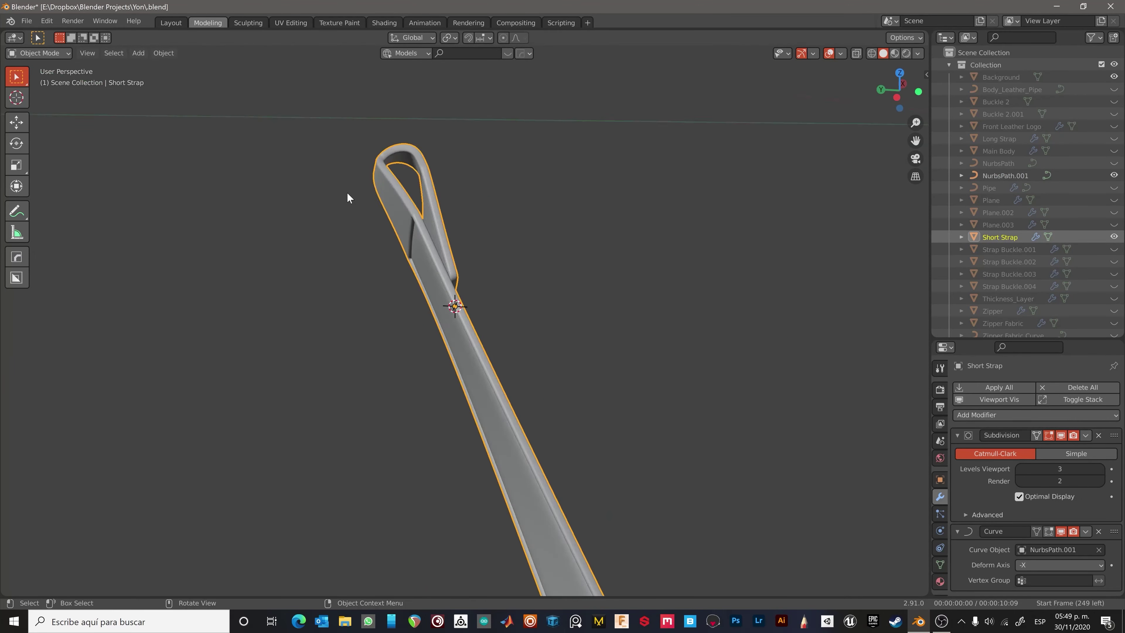
pyautogui.moveTo(347, 198); pyautogui.dragTo(618, 190, button='middle')
pyautogui.press('Tab')
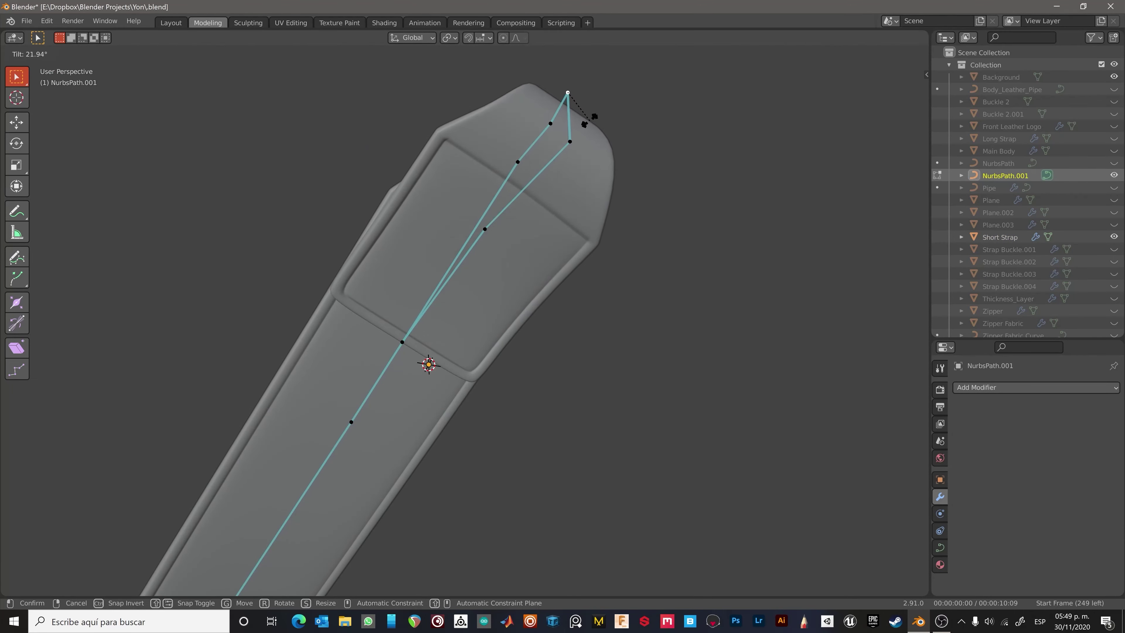
pyautogui.click(590, 120)
pyautogui.press('g')
pyautogui.click(406, 348)
# Tilt the tip points 21.94° and reposition them from the front view.
pyautogui.scroll(-4, 406, 348)
pyautogui.moveTo(405, 348); pyautogui.dragTo(576, 315, button='middle')
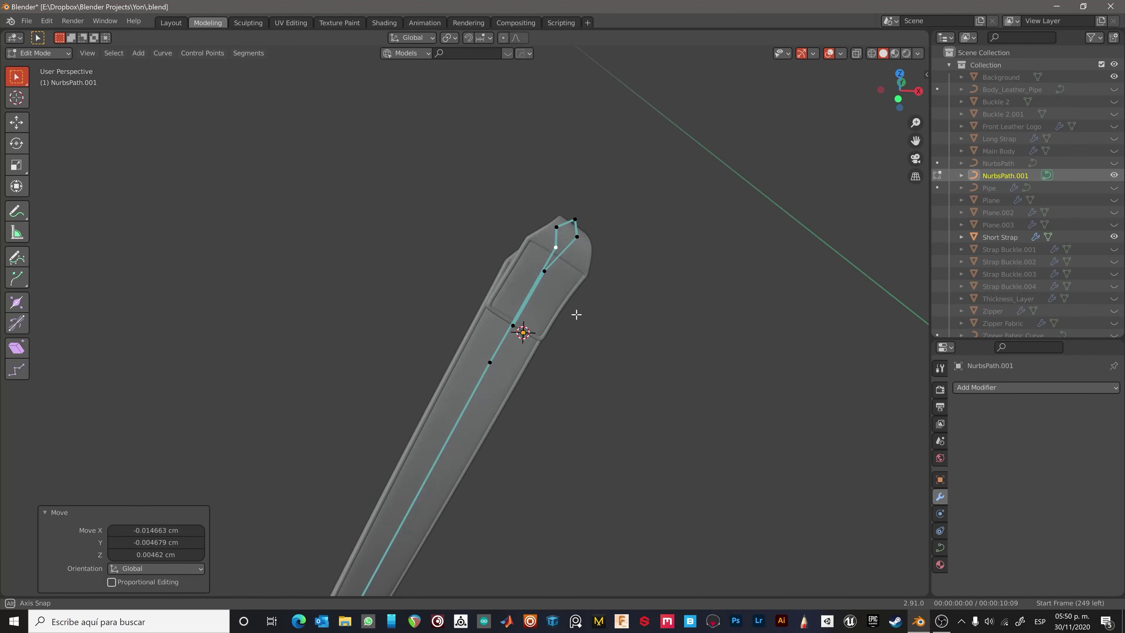
pyautogui.hotkey('ctrl', 't')
pyautogui.click(554, 331)
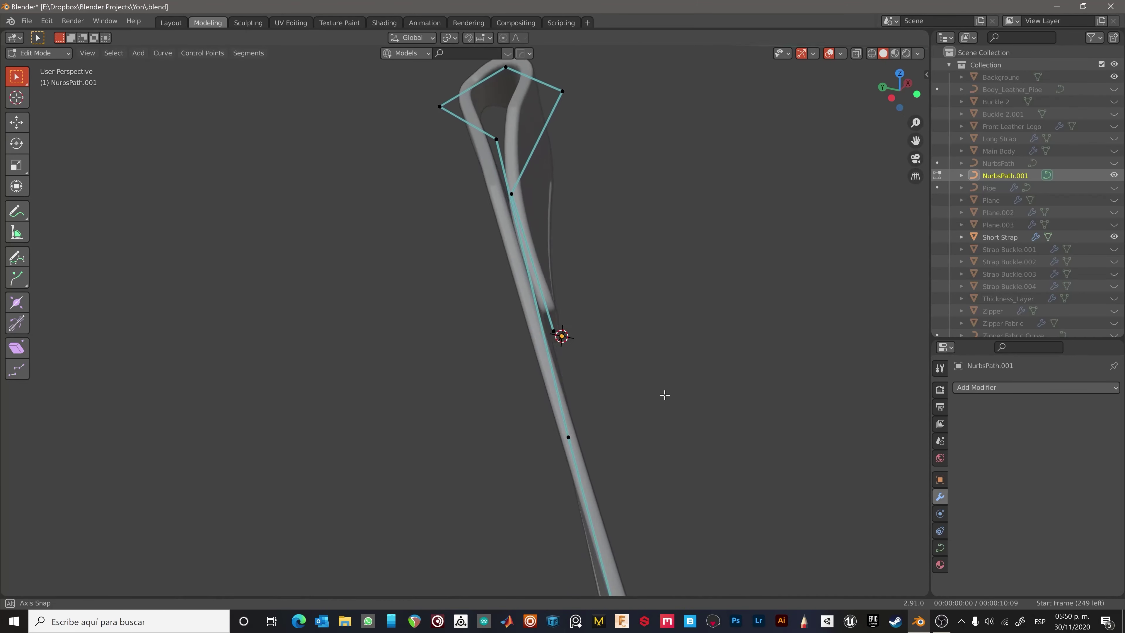
pyautogui.scroll(-5, 665, 395)
pyautogui.moveTo(706, 340); pyautogui.dragTo(389, 363, button='middle')
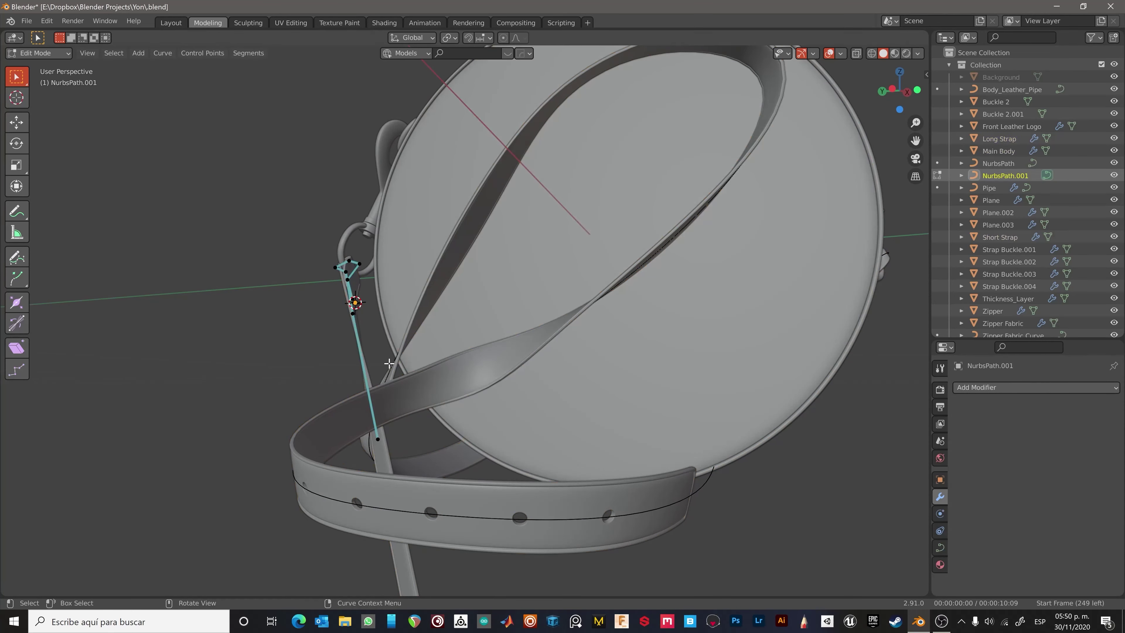
pyautogui.moveTo(389, 364)
pyautogui.mouseDown(button='middle')
pyautogui.moveTo(399, 420)
pyautogui.moveTo(474, 387)
pyautogui.mouseUp(button='middle')
pyautogui.press('KP_1')
pyautogui.click(435, 390)
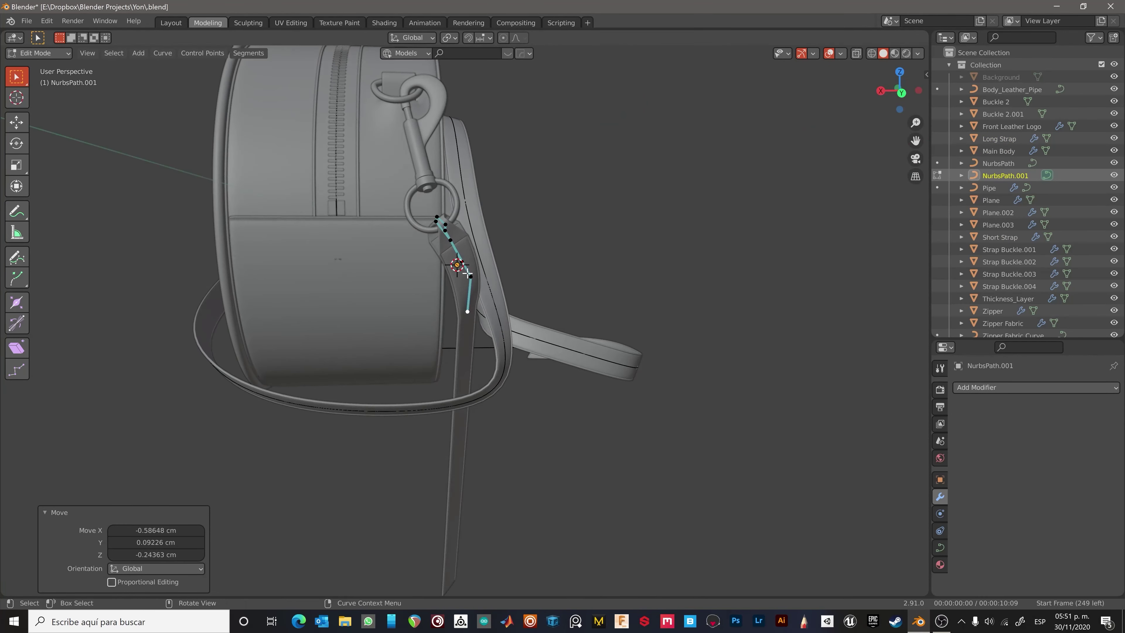
# Extrude new points from the curve end so it wraps under the bag.
pyautogui.press('KP_1')
pyautogui.press('KP_3')
pyautogui.press('ctrl+KP_3')
pyautogui.scroll(-3, 522, 427)
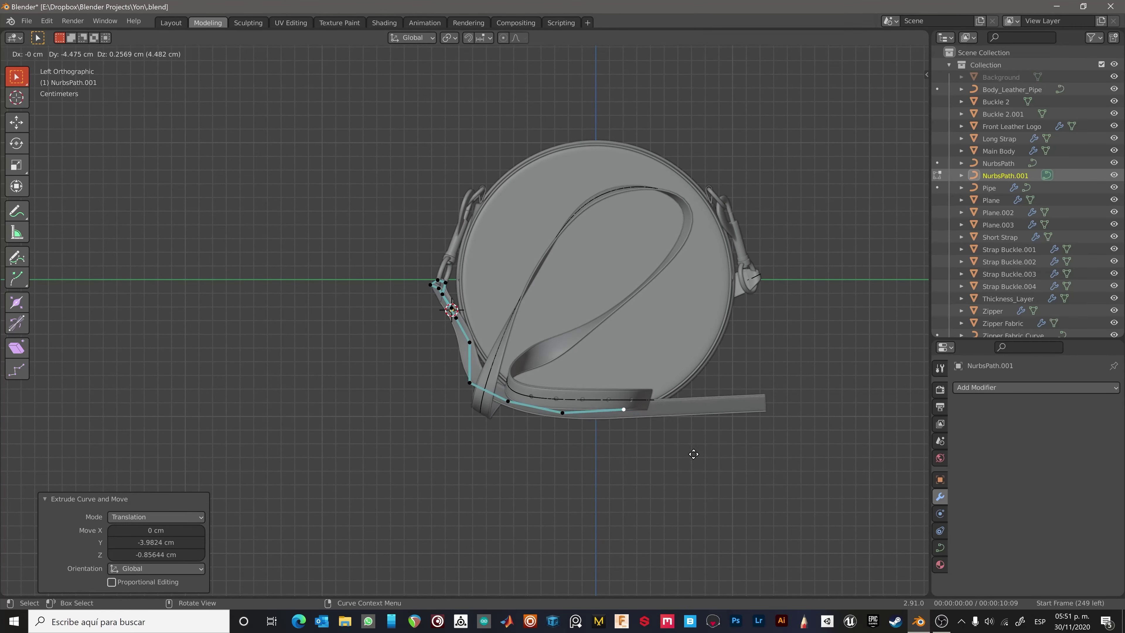
pyautogui.moveTo(694, 454); pyautogui.dragTo(632, 424, button='middle')
pyautogui.click(513, 445)
pyautogui.moveTo(513, 445)
pyautogui.mouseDown(button='middle')
pyautogui.moveTo(658, 443)
pyautogui.moveTo(470, 362)
pyautogui.mouseUp(button='middle')
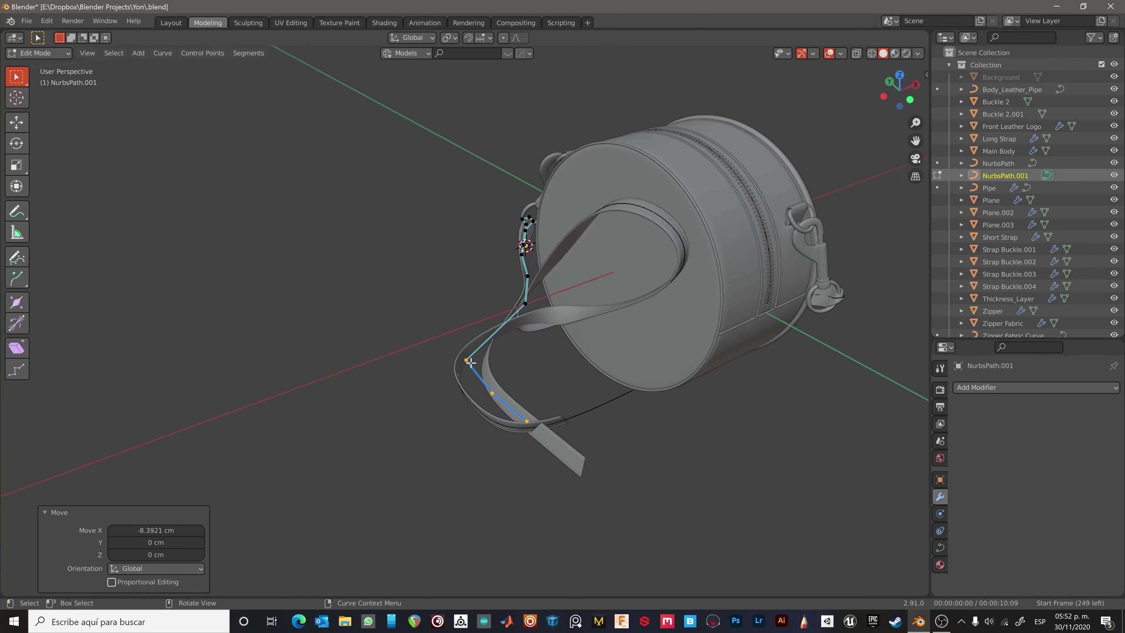
pyautogui.keyDown('alt'); pyautogui.moveTo(551, 395); pyautogui.dragTo(598, 459, button='middle'); pyautogui.keyUp('alt')
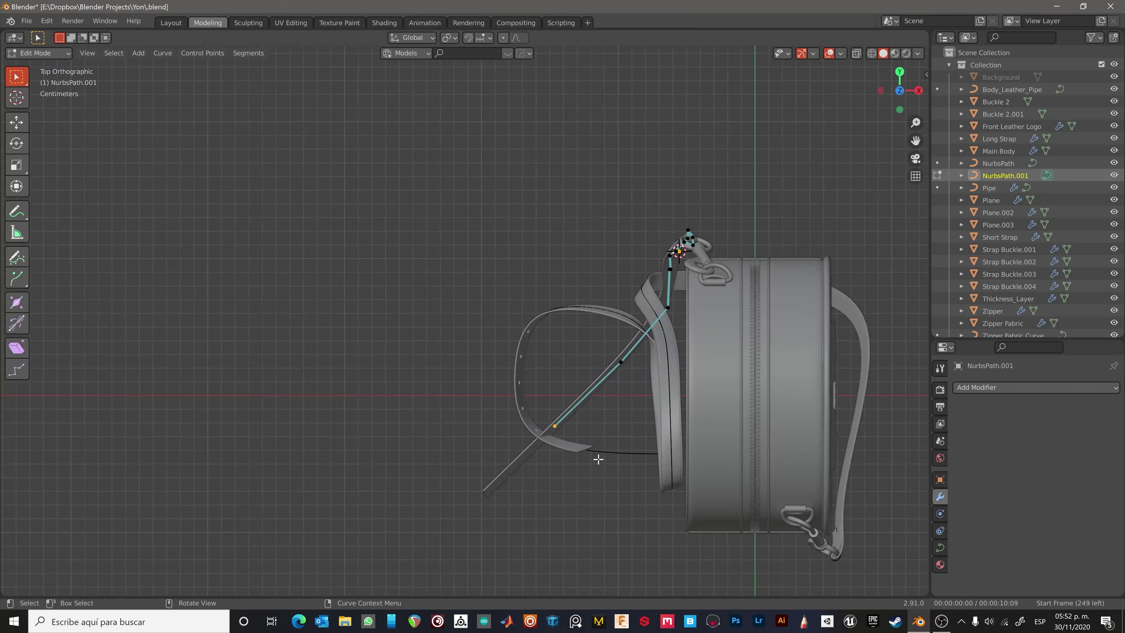
pyautogui.click(547, 365)
pyautogui.moveTo(547, 365)
pyautogui.mouseDown(button='middle')
pyautogui.moveTo(581, 348)
pyautogui.moveTo(487, 222)
pyautogui.mouseUp(button='middle')
# Box-select the new curve points and tilt them −52.4°.
pyautogui.moveTo(419, 191); pyautogui.dragTo(617, 366)
pyautogui.hotkey('ctrl', 't')
pyautogui.click(620, 344)
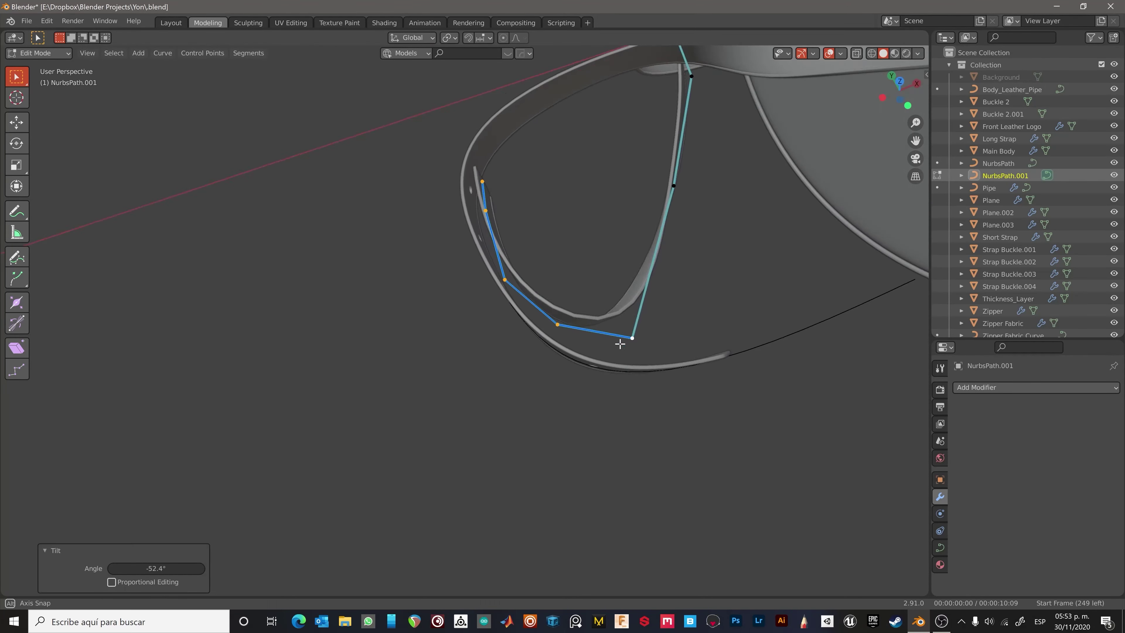
pyautogui.moveTo(606, 349); pyautogui.dragTo(547, 175, button='middle')
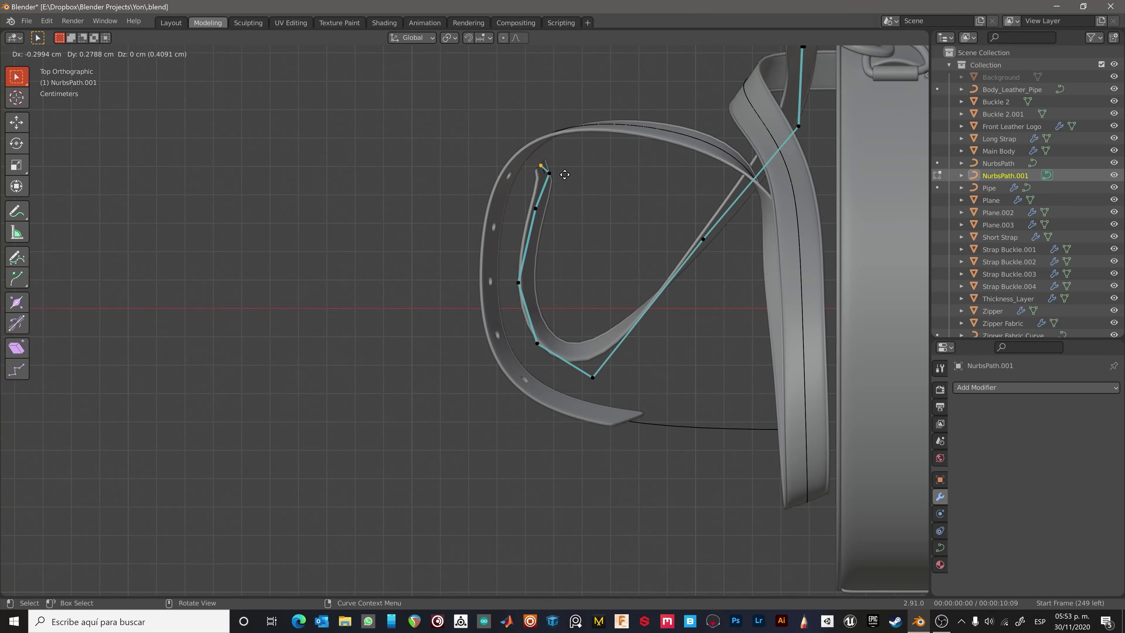
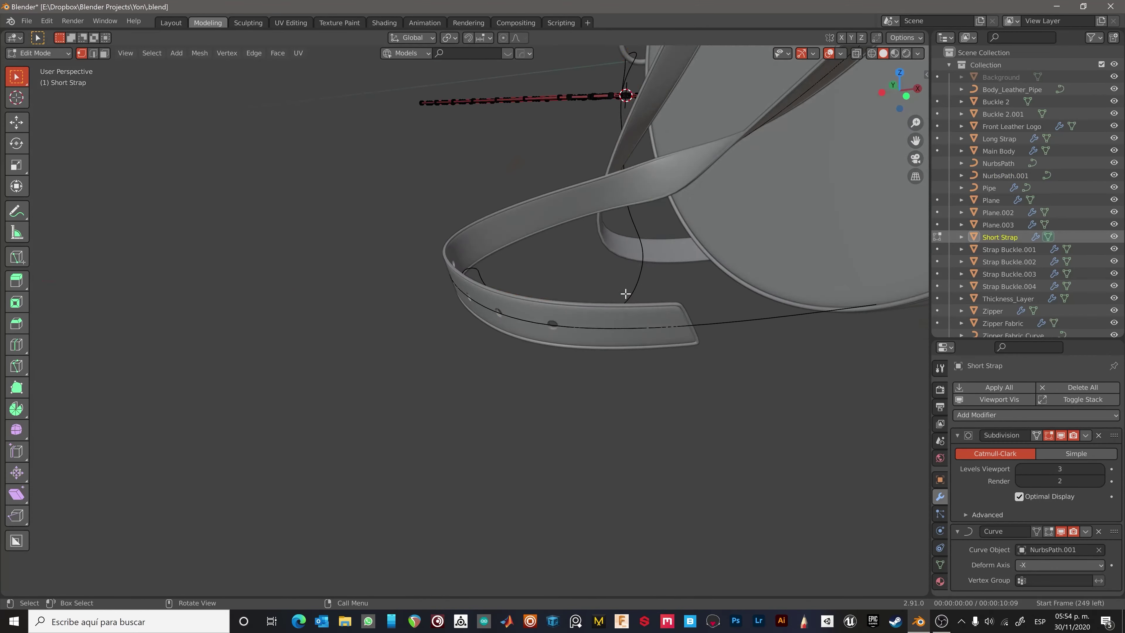
# Raise the short strap's subdivision render level from 2 to 3.
pyautogui.moveTo(626, 294)
pyautogui.mouseDown(button='middle')
pyautogui.moveTo(645, 334)
pyautogui.moveTo(692, 322)
pyautogui.mouseUp(button='middle')
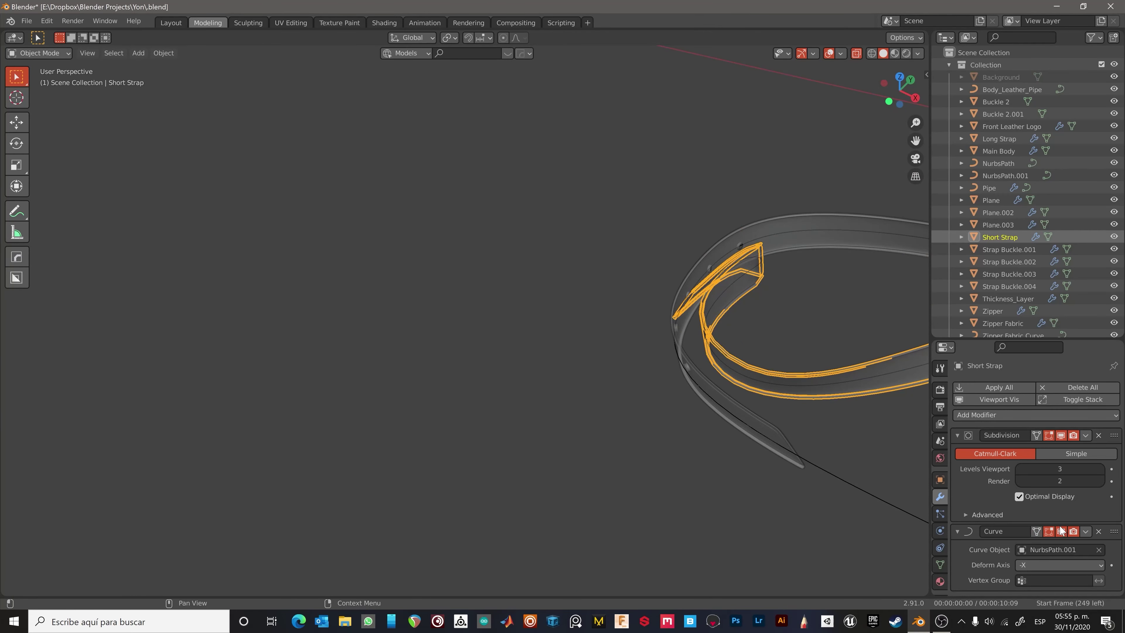
pyautogui.moveTo(706, 375); pyautogui.dragTo(823, 286, button='middle')
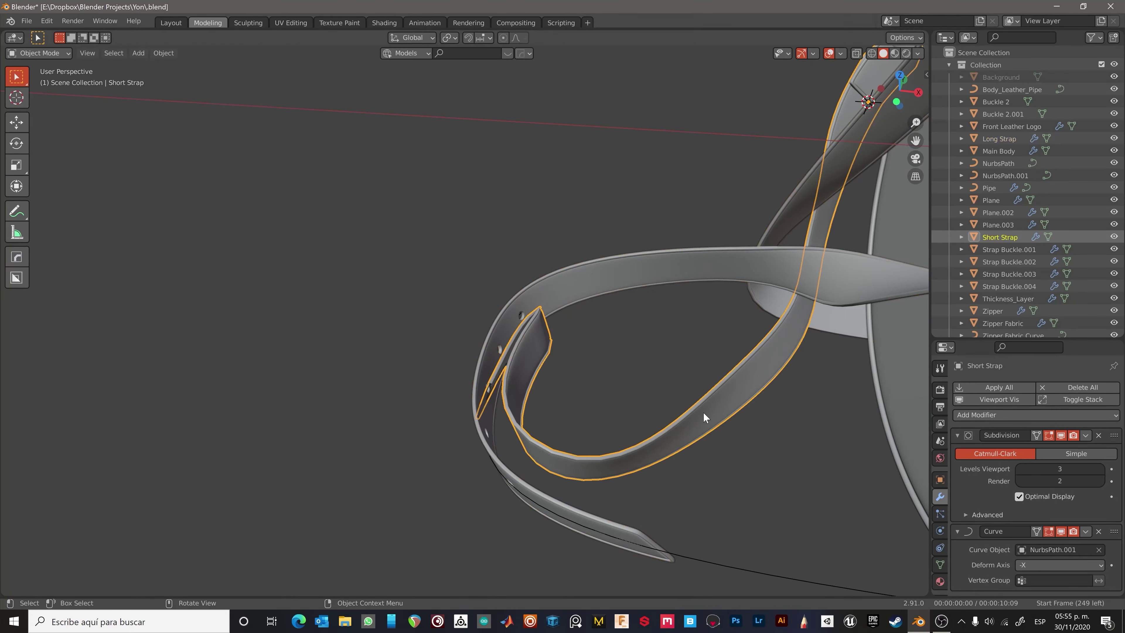
pyautogui.click(1100, 481)
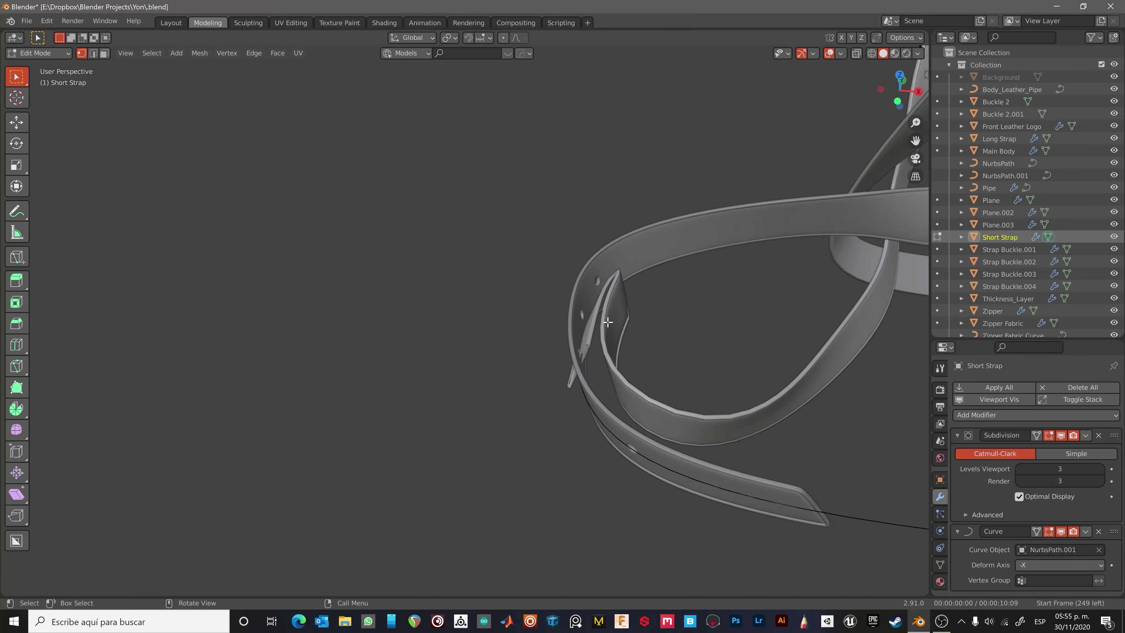
pyautogui.scroll(-3, 841, 363)
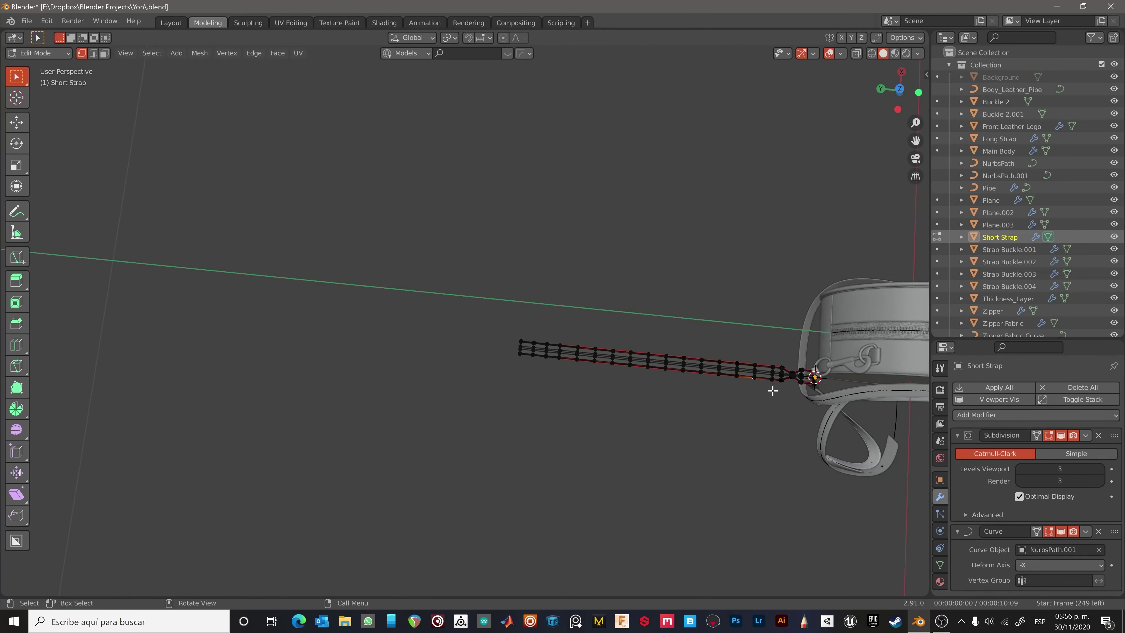
# Select NurbsPath.001 in Edit Mode and move one control point at the strap's folded end.
pyautogui.press('Tab')
pyautogui.moveTo(771, 390)
pyautogui.mouseDown(button='middle')
pyautogui.moveTo(818, 502)
pyautogui.moveTo(632, 392)
pyautogui.mouseUp(button='middle')
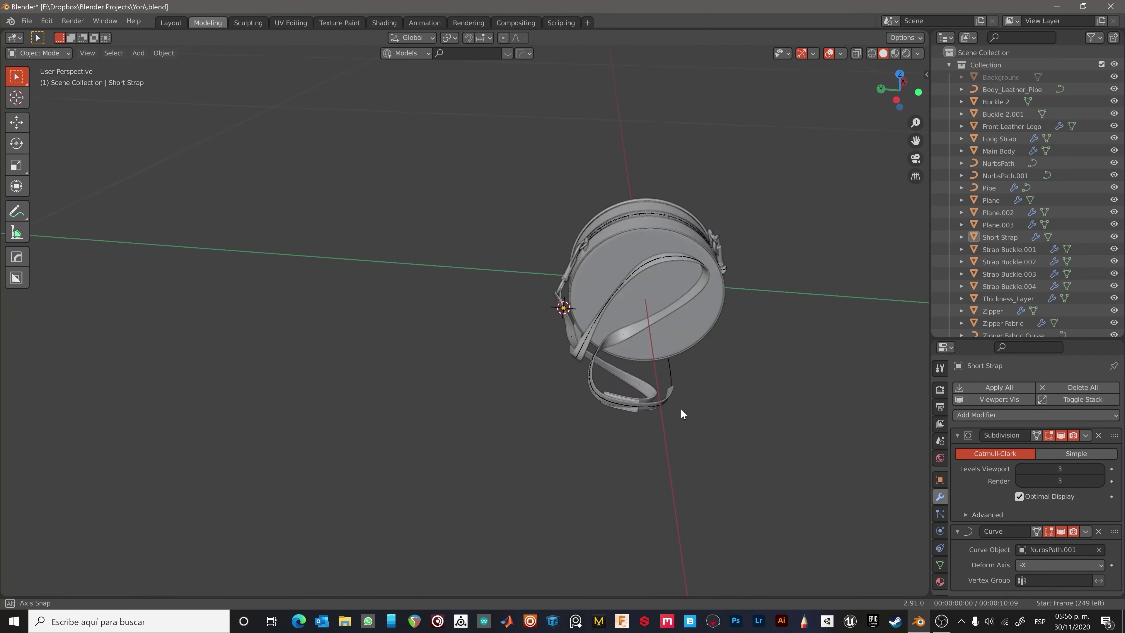
pyautogui.click(615, 422)
pyautogui.press('Tab')
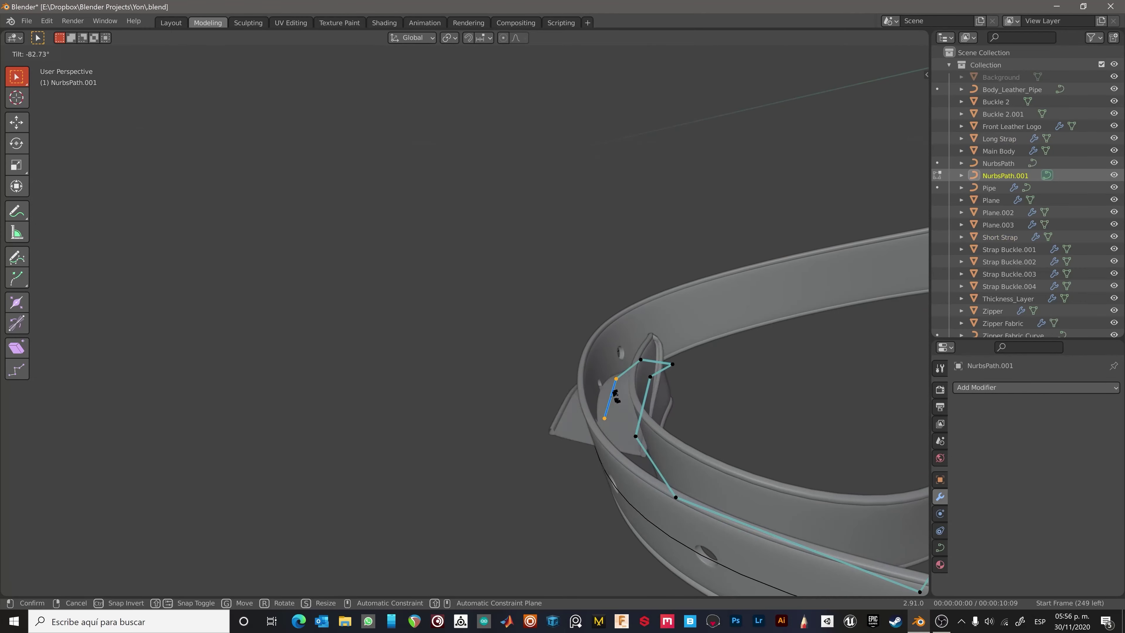
pyautogui.press('KP_Decimal')
pyautogui.click(617, 349)
pyautogui.press('g')
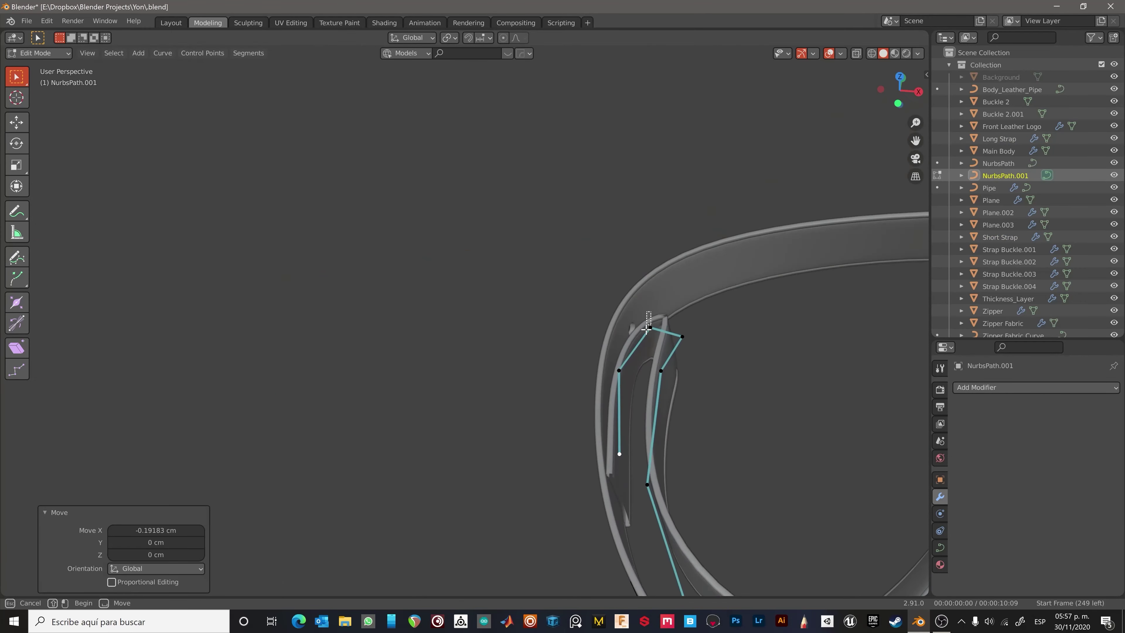
pyautogui.scroll(-4, 647, 328)
pyautogui.moveTo(647, 327)
pyautogui.mouseDown(button='middle')
pyautogui.moveTo(684, 339)
pyautogui.moveTo(657, 388)
pyautogui.mouseUp(button='middle')
pyautogui.scroll(5, 734, 353)
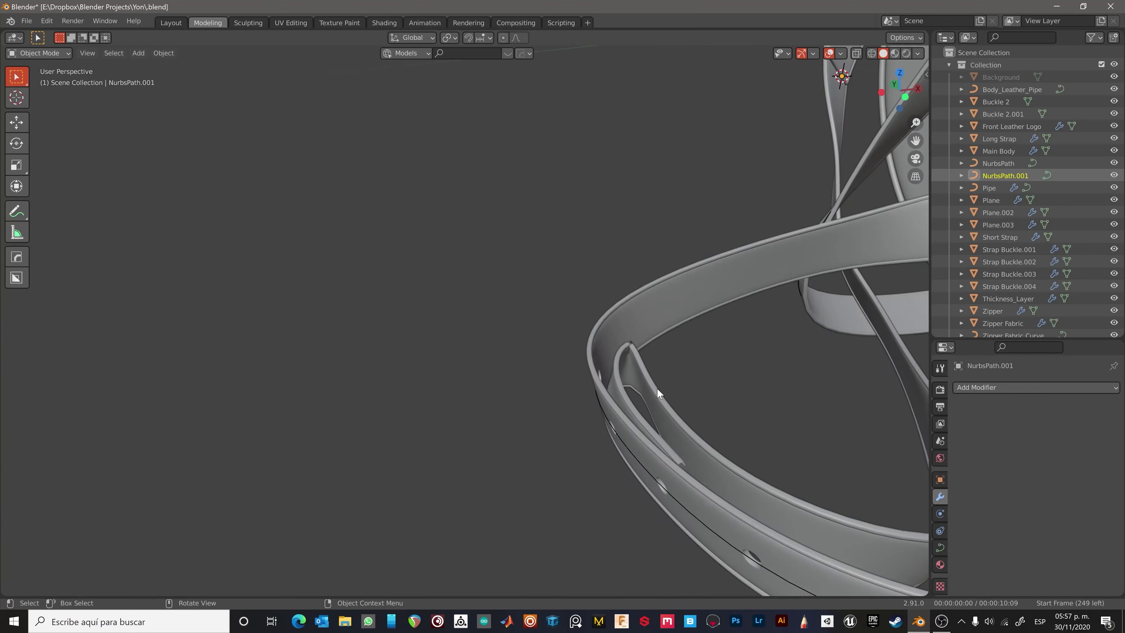
# Tilt a NurbsPath.001 control point with Ctrl+T to twist the strap end.
pyautogui.press('Tab')
pyautogui.click(598, 410)
pyautogui.moveTo(598, 409); pyautogui.dragTo(533, 454, button='middle')
pyautogui.click(533, 453)
pyautogui.press('Tab')
pyautogui.hotkey('ctrl', 't')
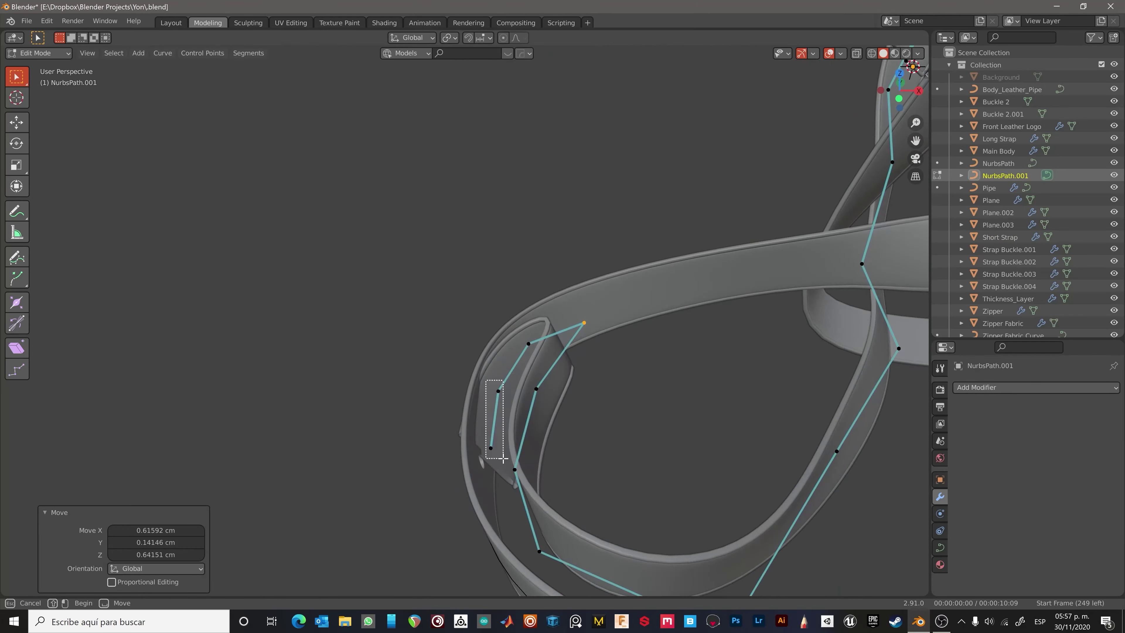
pyautogui.moveTo(510, 354)
pyautogui.mouseDown(button='middle')
pyautogui.moveTo(545, 393)
pyautogui.moveTo(523, 385)
pyautogui.mouseUp(button='middle')
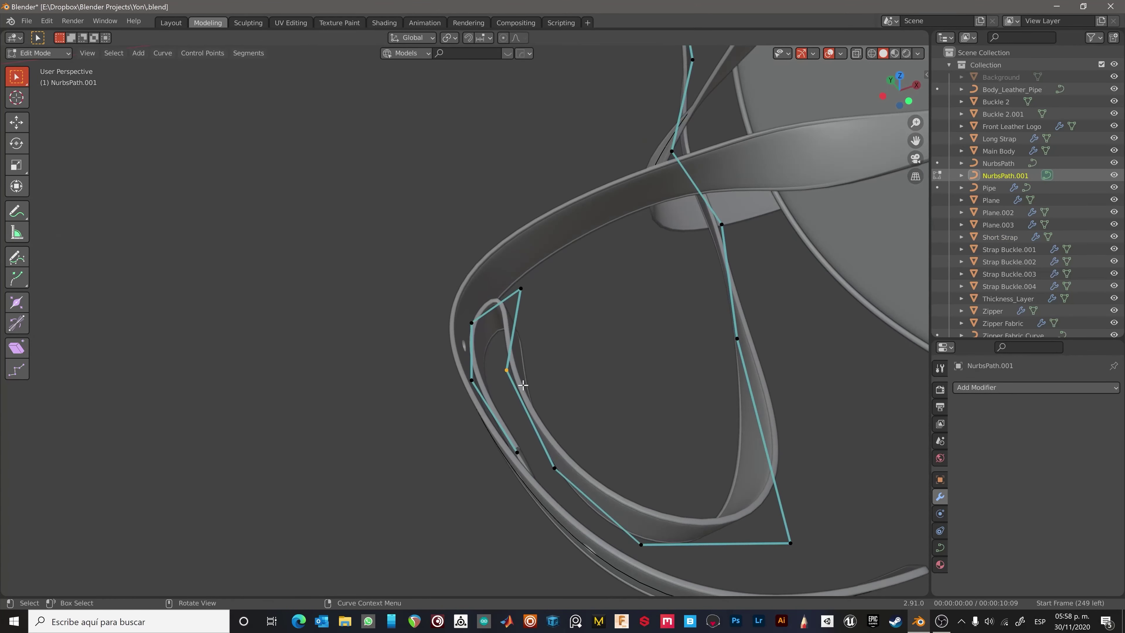
pyautogui.click(554, 486)
pyautogui.moveTo(554, 486)
pyautogui.mouseDown(button='middle')
pyautogui.moveTo(597, 502)
pyautogui.moveTo(589, 482)
pyautogui.moveTo(603, 512)
pyautogui.moveTo(618, 421)
pyautogui.moveTo(600, 449)
pyautogui.mouseUp(button='middle')
pyautogui.click(588, 456)
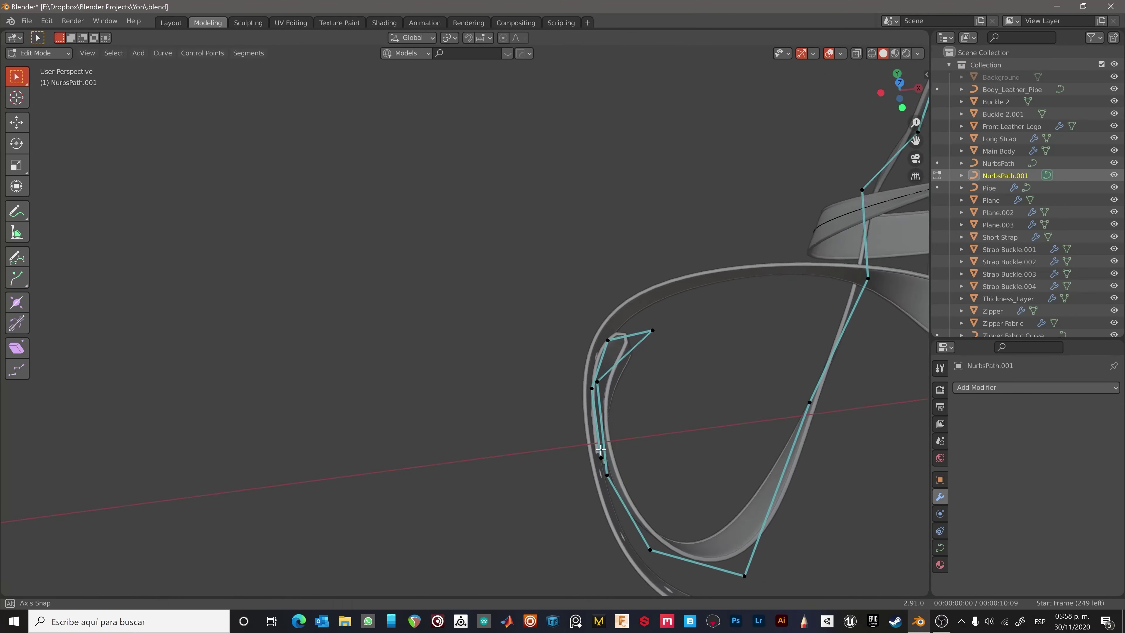
pyautogui.press('Tab')
# Start a loop cut on the Short Strap mesh, then cancel it.
pyautogui.scroll(-5, 600, 450)
pyautogui.click(708, 400)
pyautogui.press('Tab')
pyautogui.scroll(5, 644, 274)
pyautogui.hotkey('ctrl', 'r')
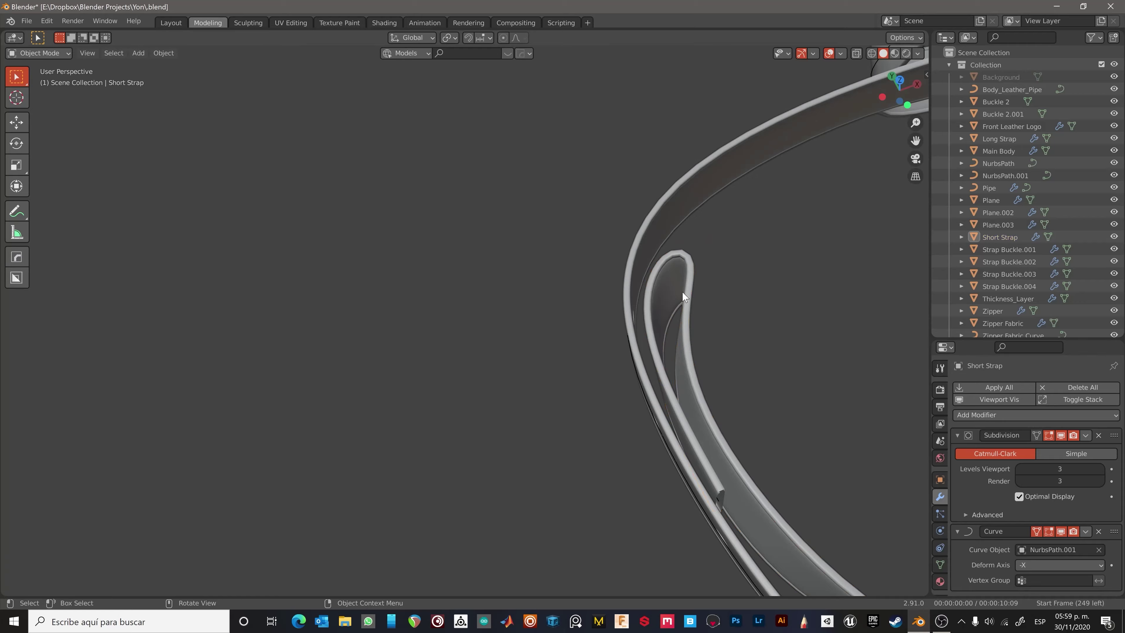
pyautogui.press('Escape')
pyautogui.scroll(-5, 709, 332)
pyautogui.moveTo(732, 373)
pyautogui.mouseDown(button='middle')
pyautogui.moveTo(809, 346)
pyautogui.moveTo(667, 382)
pyautogui.mouseUp(button='middle')
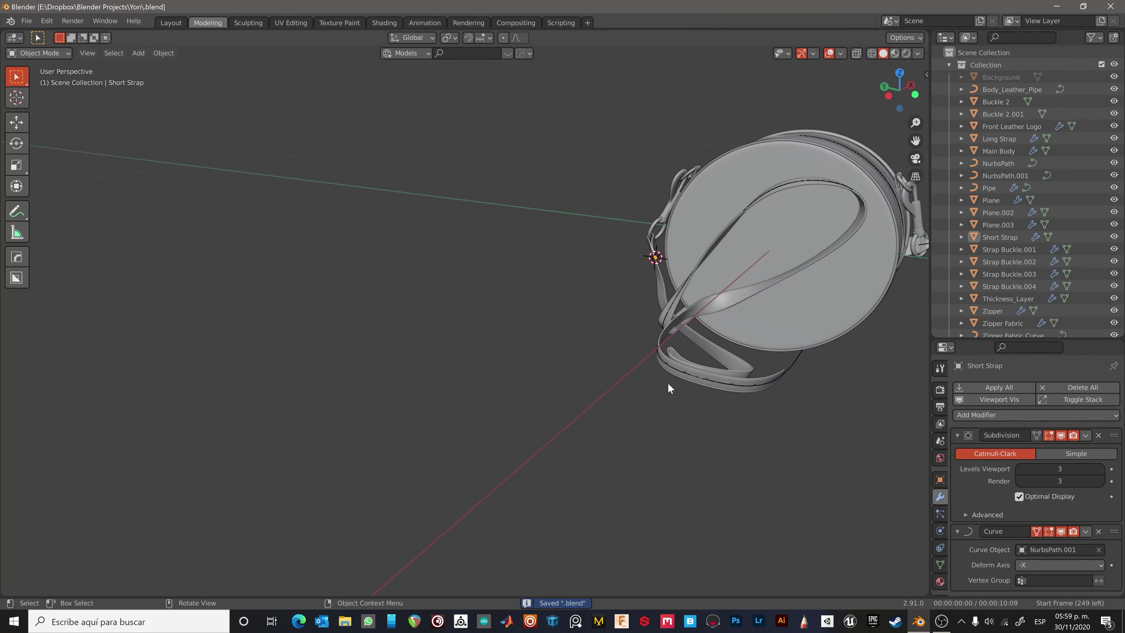
pyautogui.scroll(5, 668, 382)
# Tilt another NurbsPath.001 control point, then return to the Short Strap mesh.
pyautogui.press('Tab')
pyautogui.click(680, 344)
pyautogui.press('Tab')
pyautogui.scroll(5, 665, 354)
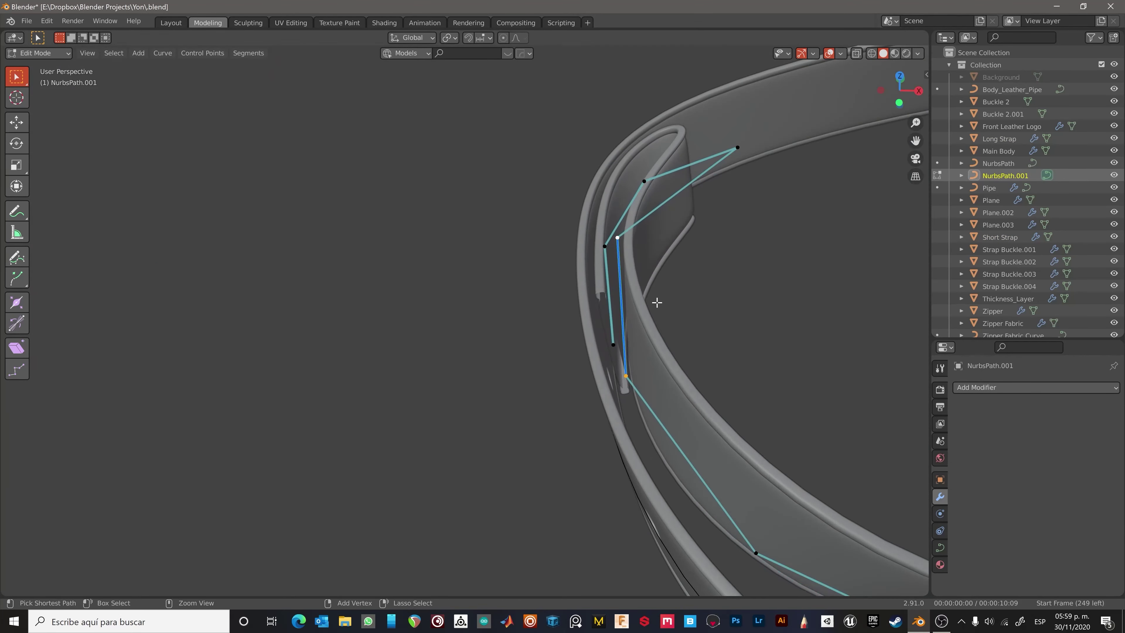
pyautogui.hotkey('ctrl', 't')
pyautogui.click(643, 374)
pyautogui.scroll(-5, 738, 375)
pyautogui.moveTo(738, 375); pyautogui.dragTo(685, 328, button='middle')
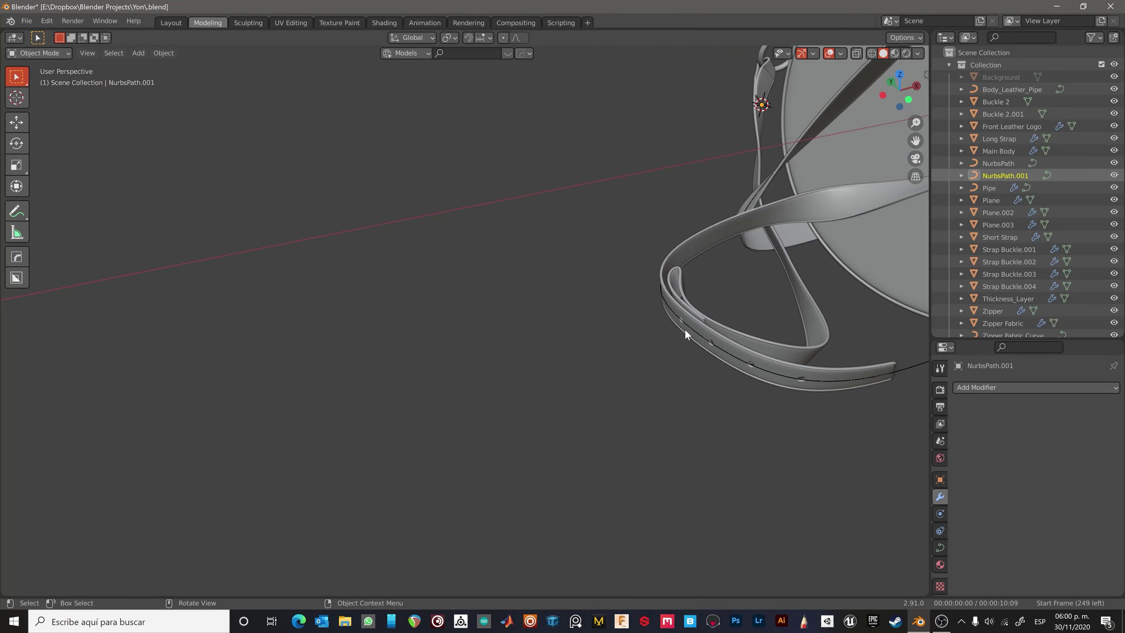
pyautogui.press('Tab')
pyautogui.click(573, 201)
pyautogui.press('Tab')
pyautogui.scroll(5, 680, 198)
pyautogui.moveTo(680, 198)
pyautogui.mouseDown(button='middle')
pyautogui.moveTo(659, 309)
pyautogui.moveTo(512, 313)
pyautogui.mouseUp(button='middle')
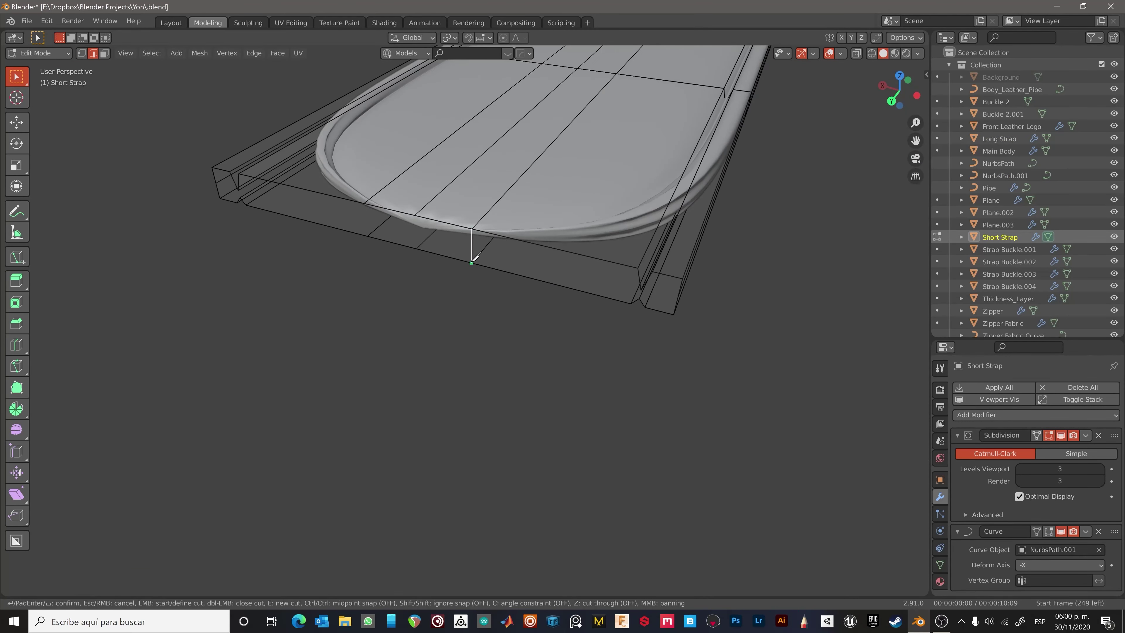
# Finish the knife cut on the strap end and isolate the Short Strap.
pyautogui.press('Escape')
pyautogui.scroll(-4, 374, 232)
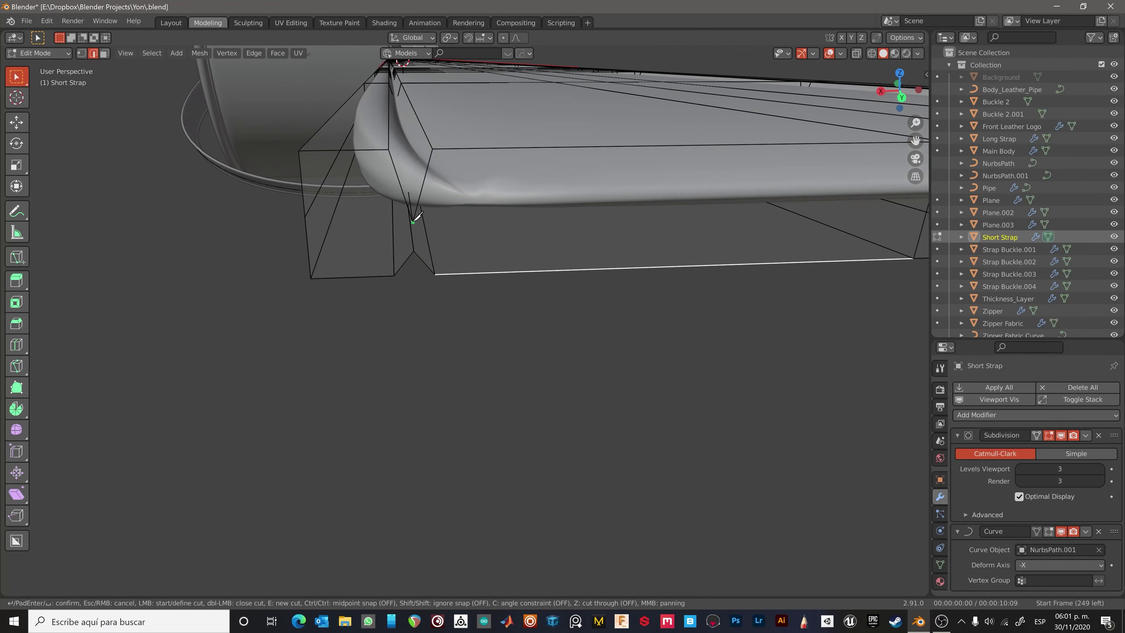
pyautogui.moveTo(415, 213)
pyautogui.mouseDown(button='middle')
pyautogui.moveTo(683, 265)
pyautogui.moveTo(690, 297)
pyautogui.mouseUp(button='middle')
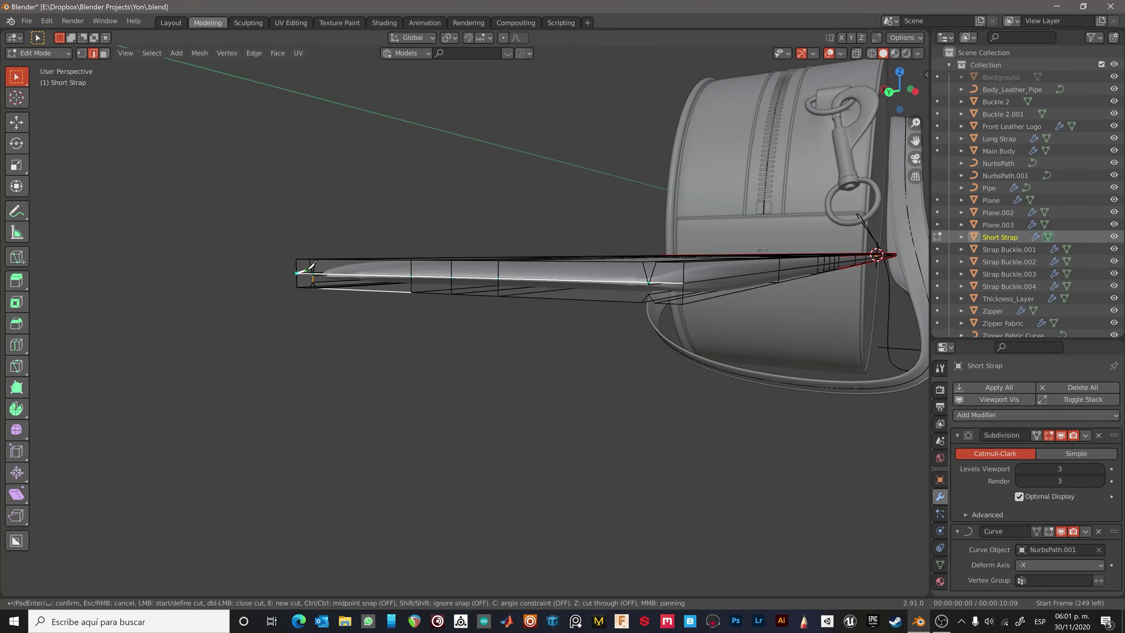
pyautogui.scroll(-3, 653, 333)
pyautogui.hotkey('shift', 'h')
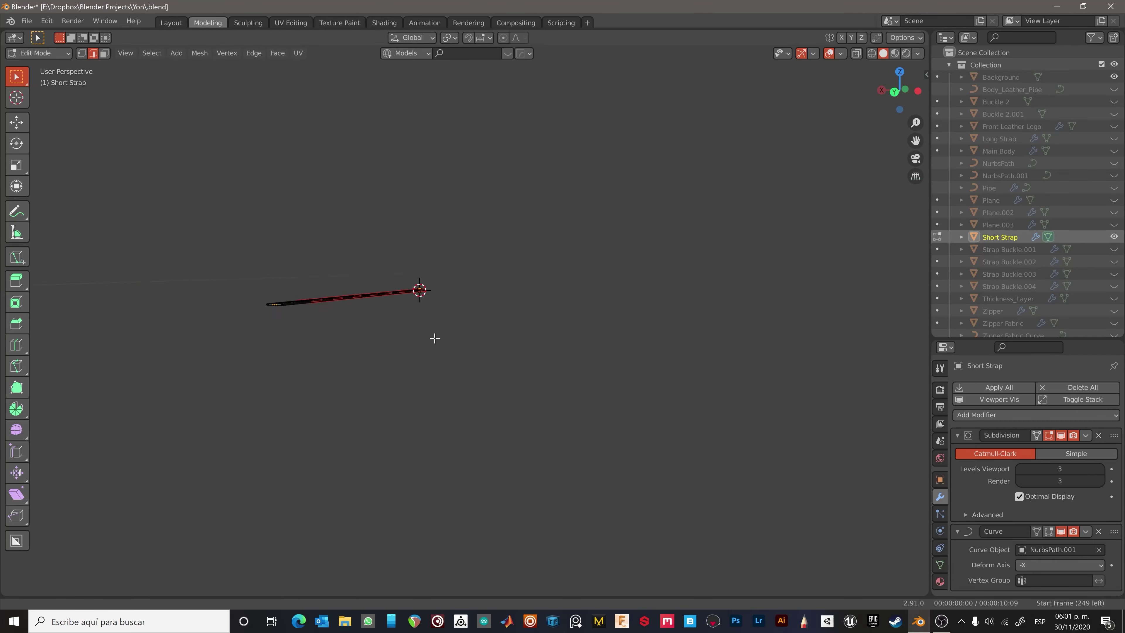
pyautogui.moveTo(434, 338); pyautogui.dragTo(460, 343, button='middle')
pyautogui.scroll(6, 480, 350)
# Raise the strap's end vertices slightly along Z and merge vertices by distance.
pyautogui.click(82, 53)
pyautogui.press('g')
pyautogui.press('z')
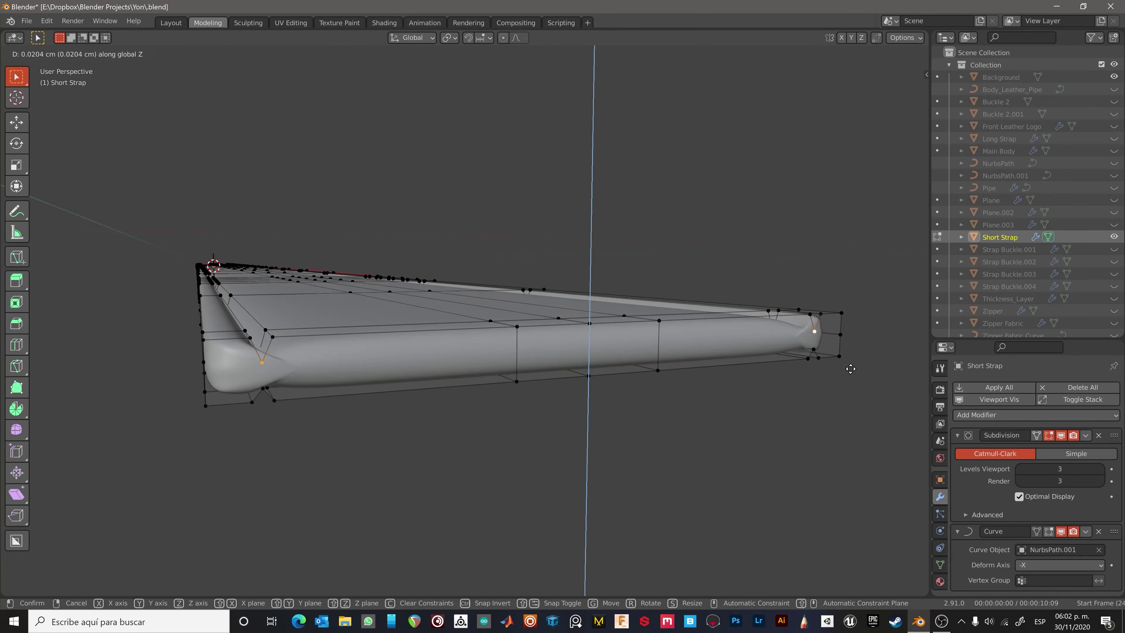
pyautogui.moveTo(272, 403)
pyautogui.mouseDown(button='middle')
pyautogui.moveTo(283, 381)
pyautogui.moveTo(668, 447)
pyautogui.moveTo(296, 383)
pyautogui.moveTo(756, 342)
pyautogui.mouseUp(button='middle')
pyautogui.press('Escape')
pyautogui.press('a')
pyautogui.press('m')
pyautogui.click(703, 365)
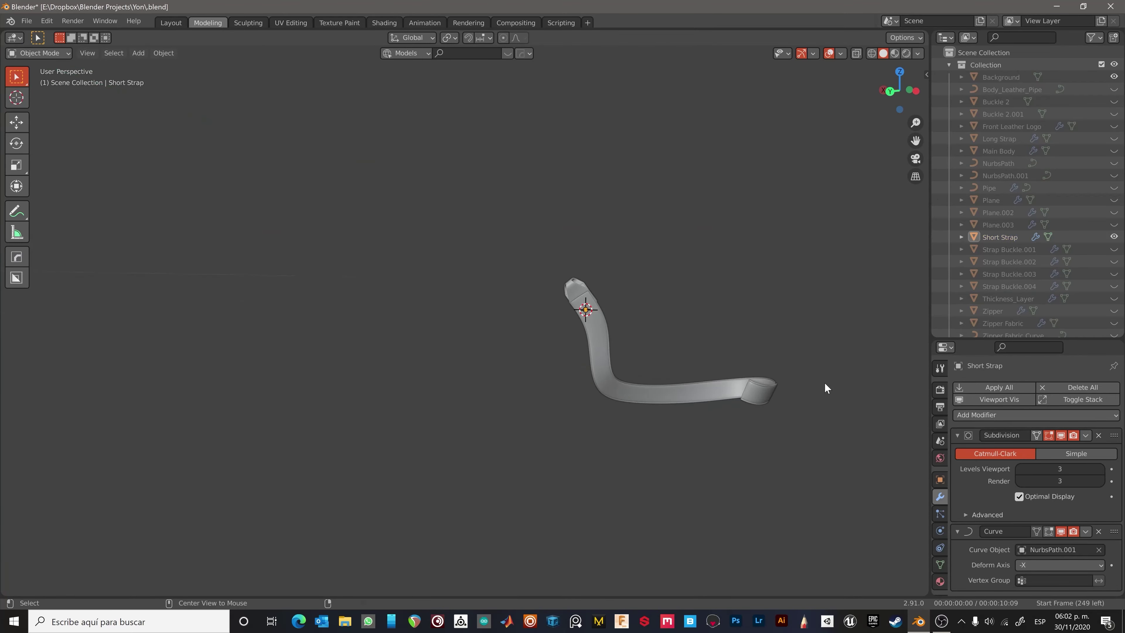
# Exit the isolated view and select the NurbsPath.001 curve.
pyautogui.press('KP_Divide')
pyautogui.moveTo(567, 329); pyautogui.dragTo(373, 451, button='middle')
pyautogui.click(373, 451)
pyautogui.scroll(5, 392, 355)
# Select the end control points of NurbsPath.001 in front and side orthographic views.
pyautogui.press('Tab')
pyautogui.press('KP_1')
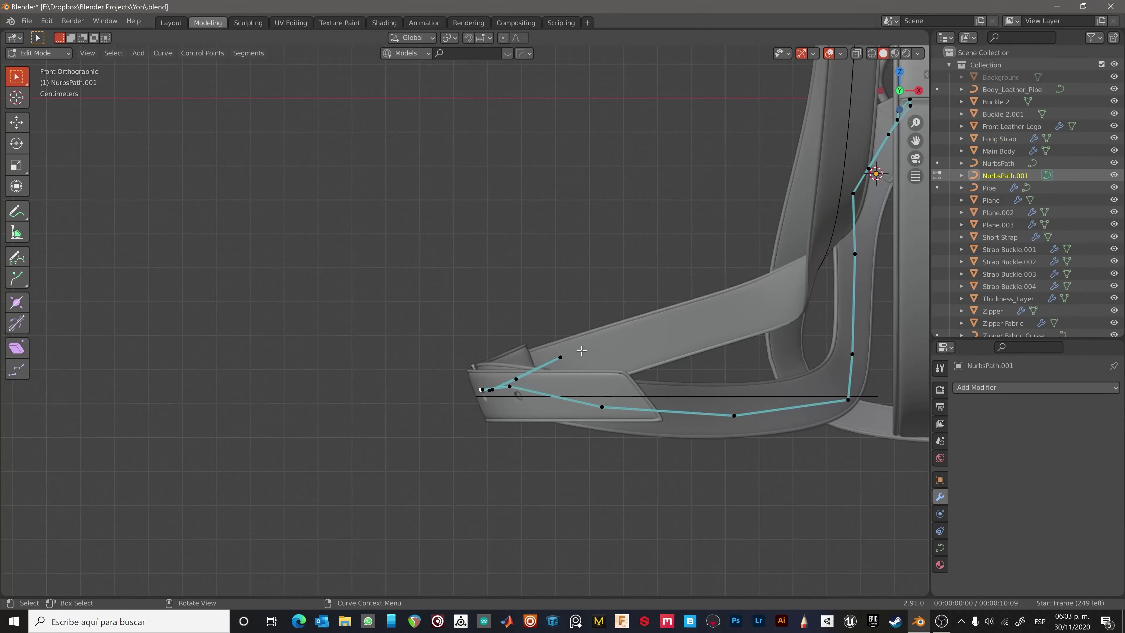
pyautogui.moveTo(581, 350); pyautogui.dragTo(542, 414, button='middle')
pyautogui.press('KP_3')
pyautogui.scroll(3, 575, 377)
pyautogui.moveTo(381, 313); pyautogui.dragTo(795, 394)
pyautogui.click(709, 390)
pyautogui.press('Tab')
pyautogui.scroll(-5, 653, 443)
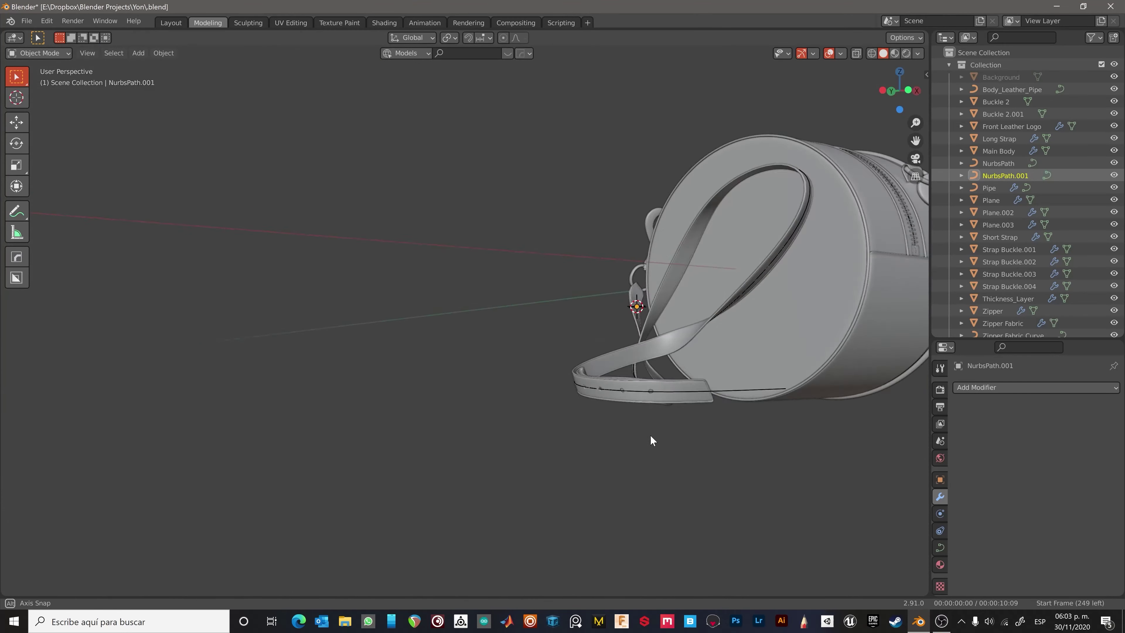
pyautogui.moveTo(652, 443); pyautogui.dragTo(769, 485, button='middle')
pyautogui.scroll(4, 668, 477)
pyautogui.scroll(3, 571, 393)
# Move NurbsPath.001's end control points so the strap starts looping back.
pyautogui.click(571, 392)
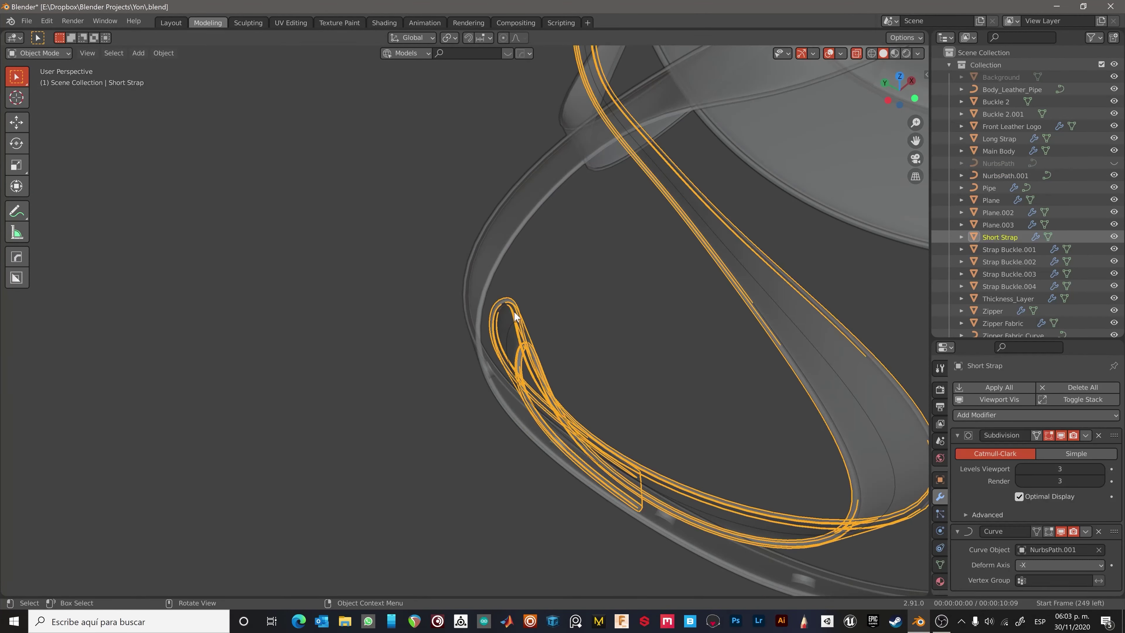
pyautogui.press('Tab')
pyautogui.scroll(3, 571, 393)
pyautogui.moveTo(573, 460)
pyautogui.mouseDown(button='middle')
pyautogui.moveTo(545, 221)
pyautogui.moveTo(541, 302)
pyautogui.moveTo(585, 334)
pyautogui.moveTo(474, 363)
pyautogui.moveTo(585, 390)
pyautogui.moveTo(506, 501)
pyautogui.mouseUp(button='middle')
pyautogui.press('g')
pyautogui.click(553, 527)
pyautogui.moveTo(554, 528)
pyautogui.mouseDown(button='middle')
pyautogui.moveTo(703, 515)
pyautogui.moveTo(582, 422)
pyautogui.moveTo(443, 367)
pyautogui.mouseUp(button='middle')
# Reposition the left control point so the strap end loops back neatly.
pyautogui.press('g')
pyautogui.click(490, 395)
pyautogui.moveTo(489, 395); pyautogui.dragTo(310, 284, button='middle')
pyautogui.click(307, 281)
pyautogui.press('g')
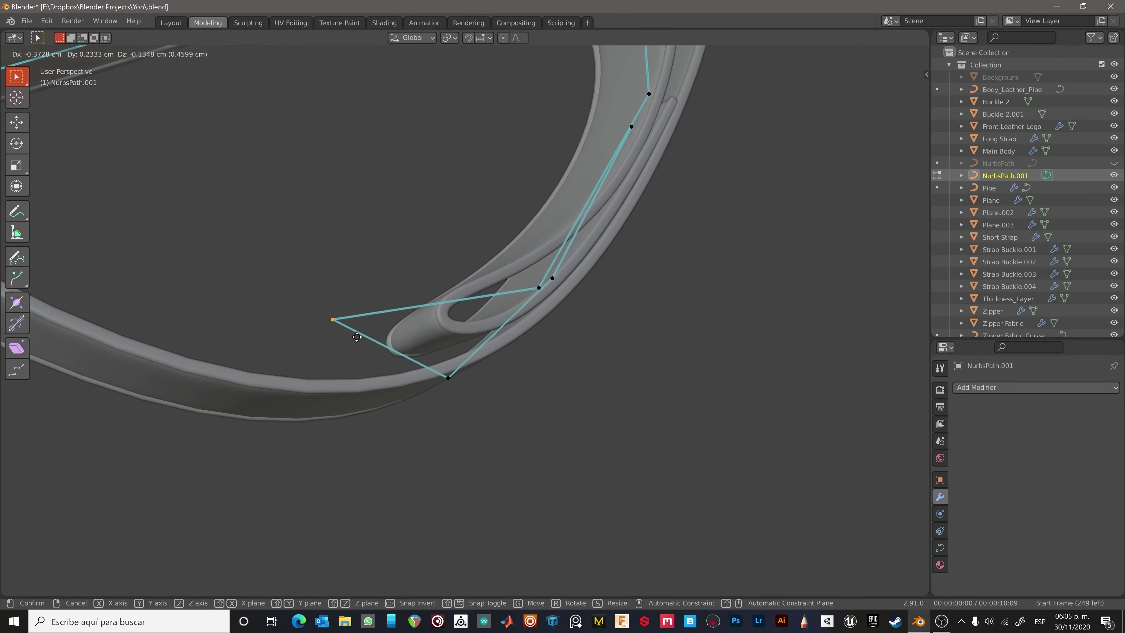
pyautogui.click(423, 375)
pyautogui.moveTo(422, 375)
pyautogui.mouseDown(button='middle')
pyautogui.moveTo(376, 421)
pyautogui.moveTo(425, 452)
pyautogui.moveTo(310, 392)
pyautogui.moveTo(469, 447)
pyautogui.moveTo(492, 444)
pyautogui.moveTo(495, 415)
pyautogui.moveTo(539, 458)
pyautogui.mouseUp(button='middle')
pyautogui.scroll(-3, 538, 458)
# Save the Blender file and preview the bag's navy materials in Material Preview.
pyautogui.press('Tab')
pyautogui.moveTo(603, 417)
pyautogui.mouseDown(button='middle')
pyautogui.moveTo(716, 394)
pyautogui.moveTo(658, 319)
pyautogui.mouseUp(button='middle')
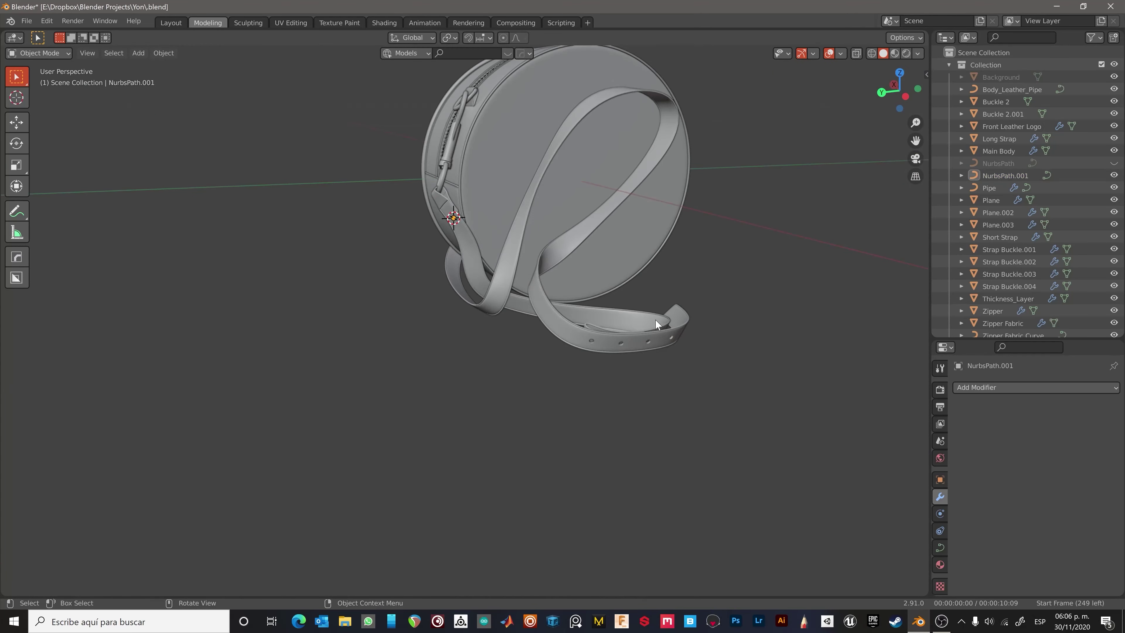
pyautogui.click(575, 331)
pyautogui.moveTo(576, 330); pyautogui.dragTo(399, 366, button='middle')
pyautogui.scroll(3, 559, 333)
pyautogui.scroll(-4, 399, 366)
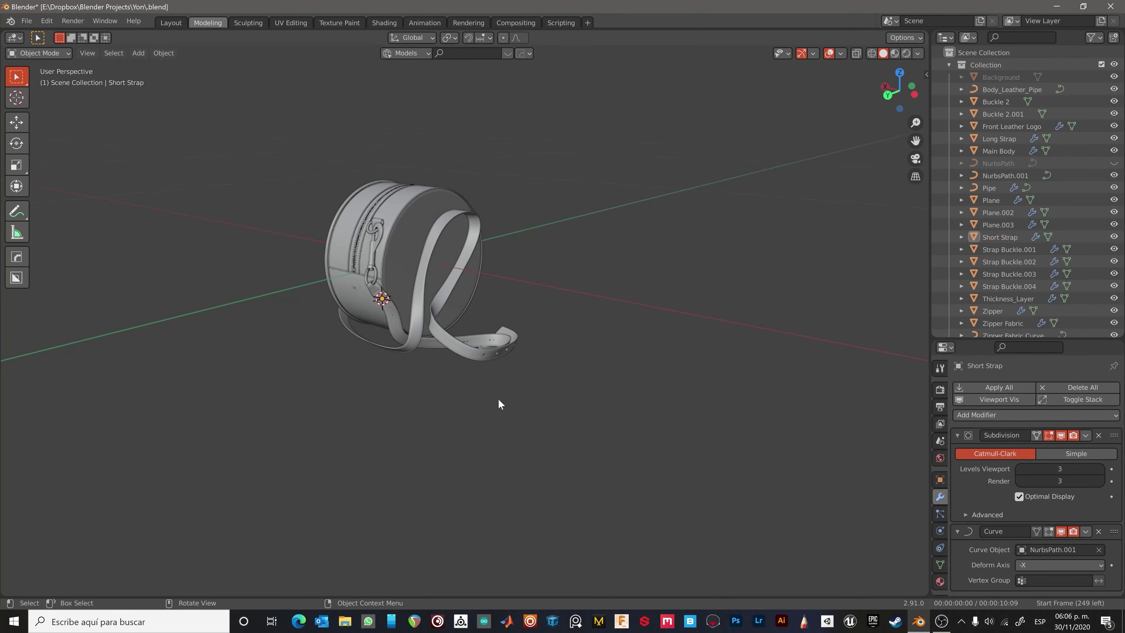
pyautogui.click(498, 398)
pyautogui.hotkey('ctrl', 's')
pyautogui.moveTo(498, 399)
pyautogui.mouseDown(button='middle')
pyautogui.moveTo(496, 376)
pyautogui.moveTo(458, 390)
pyautogui.mouseUp(button='middle')
pyautogui.press('z')
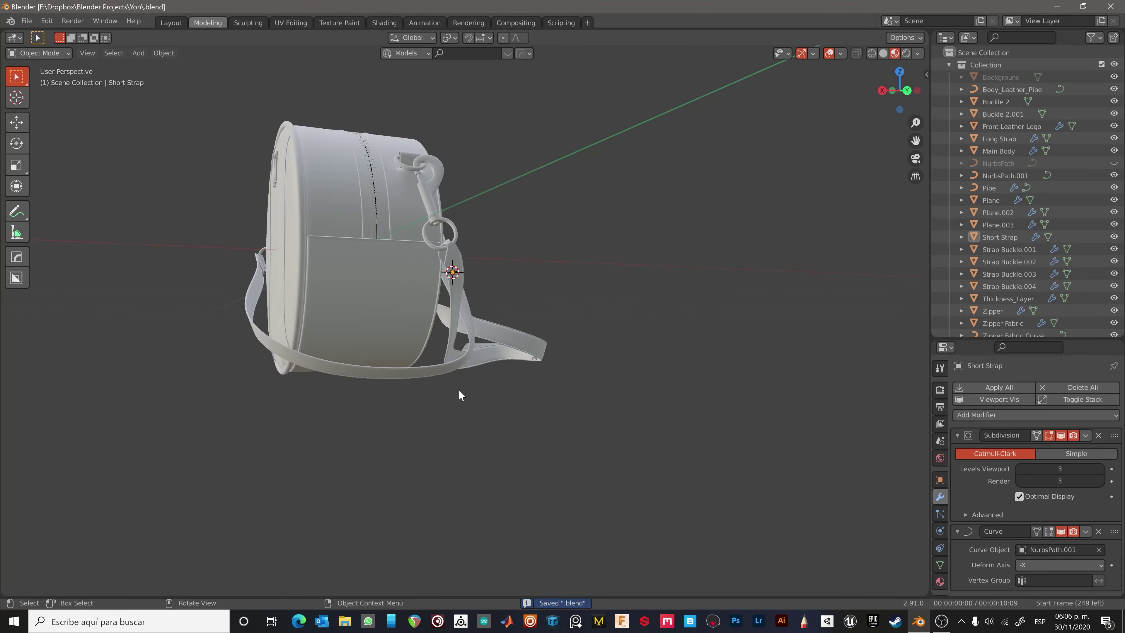
pyautogui.moveTo(540, 267)
pyautogui.mouseDown(button='middle')
pyautogui.moveTo(505, 275)
pyautogui.moveTo(540, 319)
pyautogui.mouseUp(button='middle')
# Orbit around the textured bag and select the Long Strap.
pyautogui.scroll(-3, 540, 319)
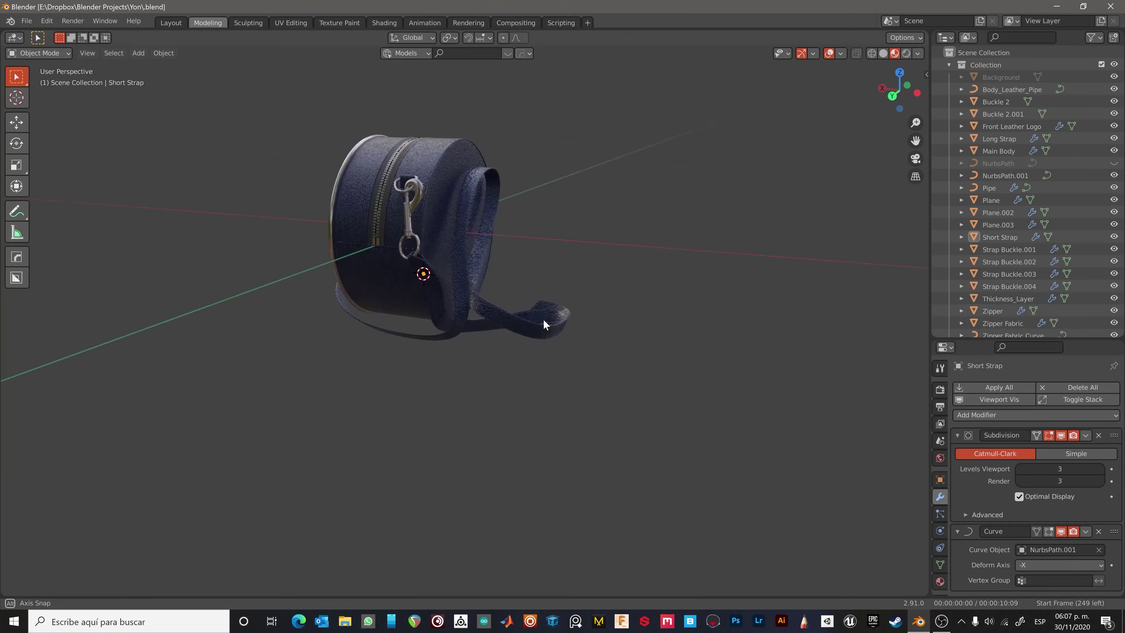
pyautogui.scroll(5, 452, 271)
pyautogui.scroll(-5, 452, 272)
pyautogui.moveTo(452, 271)
pyautogui.mouseDown(button='middle')
pyautogui.moveTo(483, 229)
pyautogui.moveTo(663, 274)
pyautogui.moveTo(446, 194)
pyautogui.moveTo(593, 328)
pyautogui.moveTo(501, 286)
pyautogui.mouseUp(button='middle')
pyautogui.scroll(5, 467, 264)
pyautogui.click(446, 194)
pyautogui.scroll(-6, 445, 194)
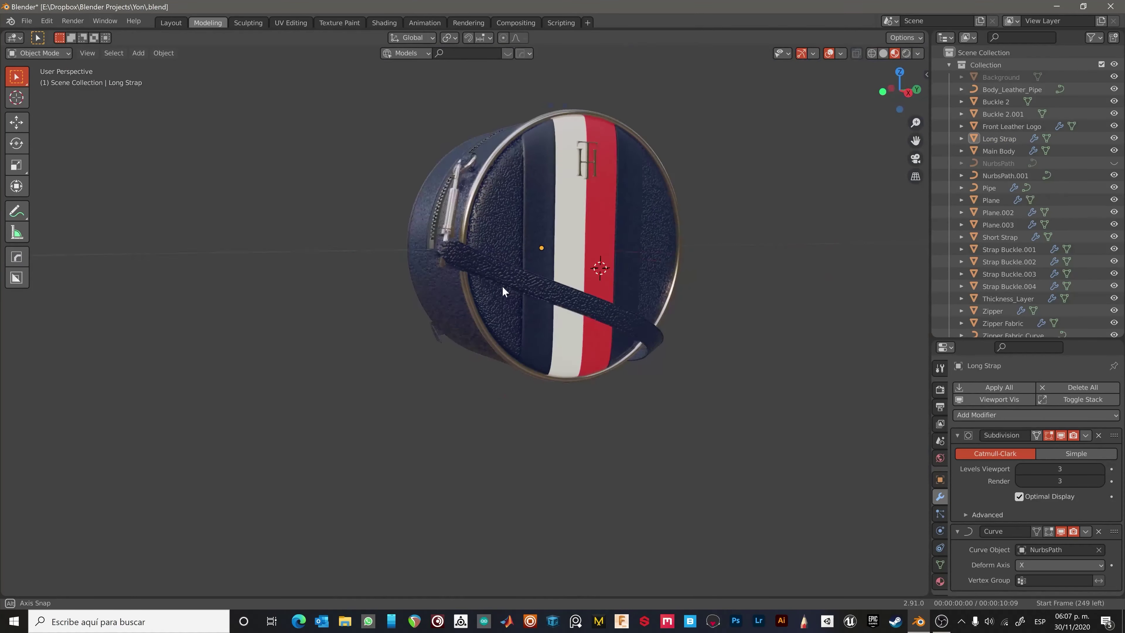
pyautogui.scroll(5, 502, 286)
# Show the bag in plain grey Solid shading and orbit to a close side angle.
pyautogui.press('z')
pyautogui.scroll(-5, 520, 346)
pyautogui.scroll(5, 519, 346)
pyautogui.moveTo(519, 346)
pyautogui.mouseDown(button='middle')
pyautogui.moveTo(476, 397)
pyautogui.moveTo(711, 259)
pyautogui.moveTo(543, 283)
pyautogui.mouseUp(button='middle')
pyautogui.scroll(-5, 465, 382)
pyautogui.scroll(-3, 710, 259)
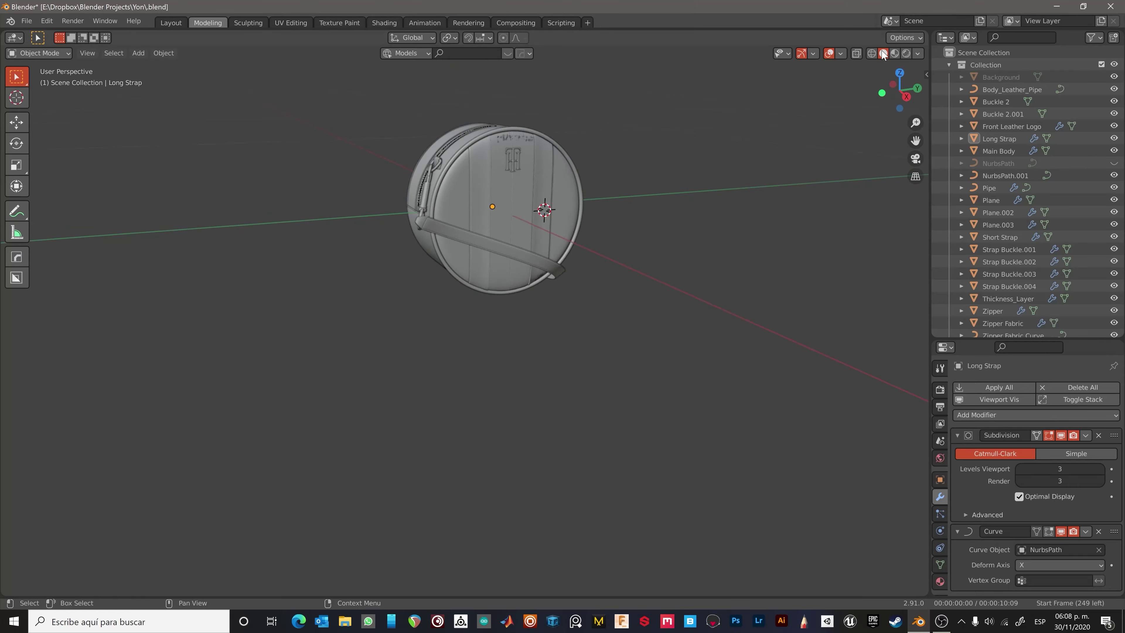
pyautogui.click(894, 53)
pyautogui.moveTo(685, 307); pyautogui.dragTo(520, 185, button='middle')
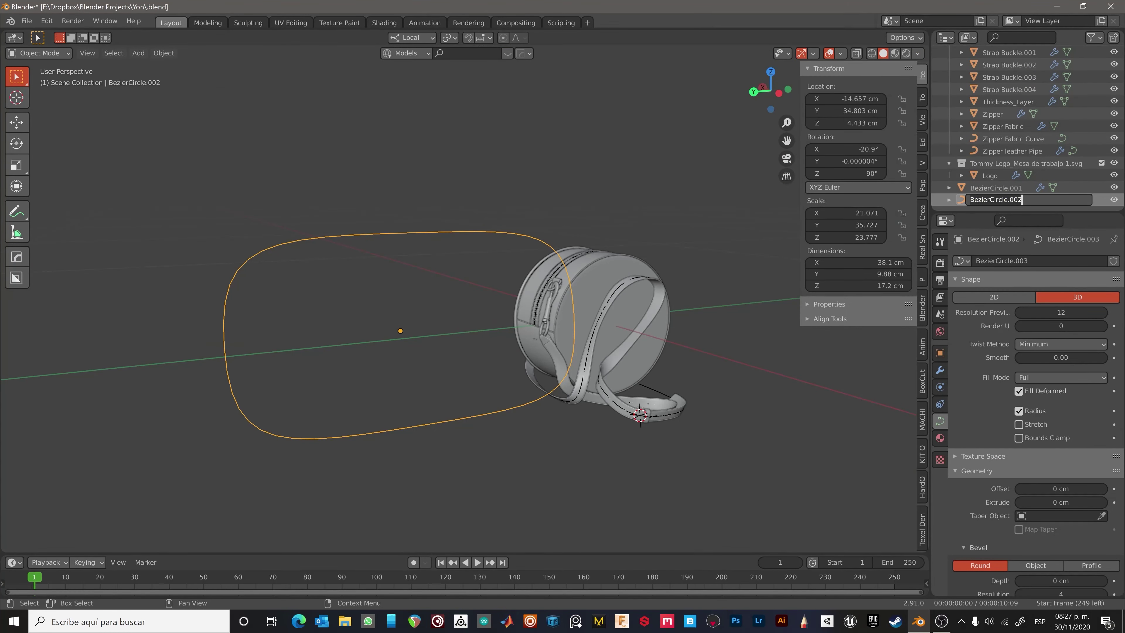
# Frame the strap buckle loop and zoom in on the body near the strap holes.
pyautogui.scroll(5, 400, 330)
pyautogui.scroll(4, 460, 321)
pyautogui.click(461, 320)
pyautogui.press('KP_Decimal')
pyautogui.scroll(-4, 522, 347)
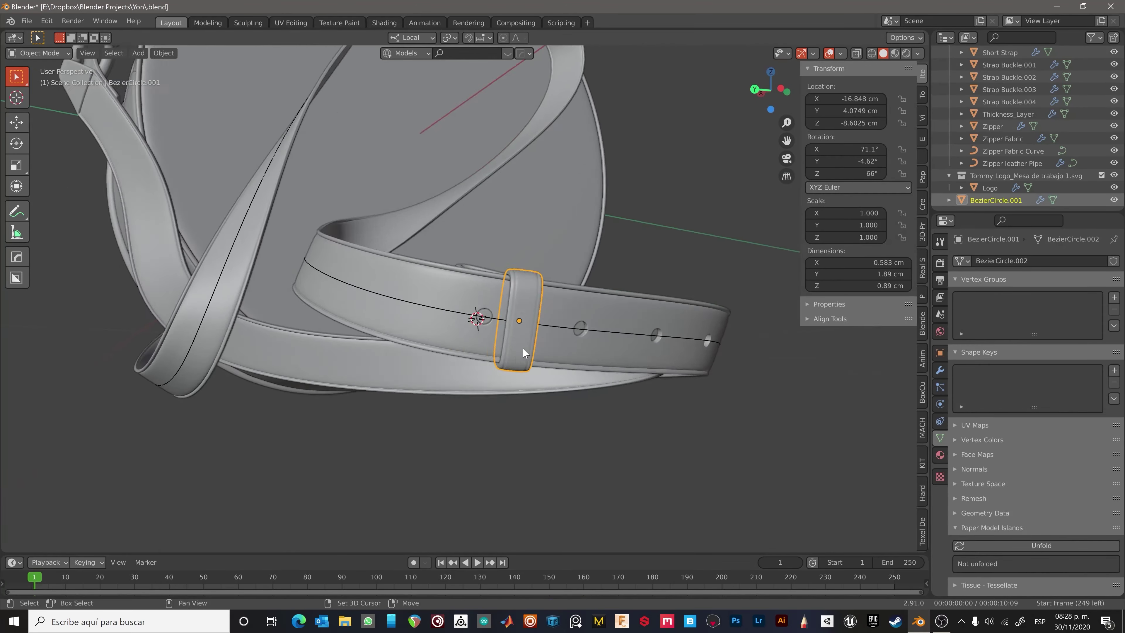
pyautogui.scroll(-3, 523, 348)
pyautogui.moveTo(528, 355)
pyautogui.mouseDown(button='middle')
pyautogui.moveTo(348, 311)
pyautogui.moveTo(484, 324)
pyautogui.mouseUp(button='middle')
pyautogui.click(346, 310)
pyautogui.scroll(-3, 346, 324)
pyautogui.click(347, 336)
pyautogui.scroll(3, 347, 336)
pyautogui.scroll(4, 476, 369)
pyautogui.scroll(3, 522, 440)
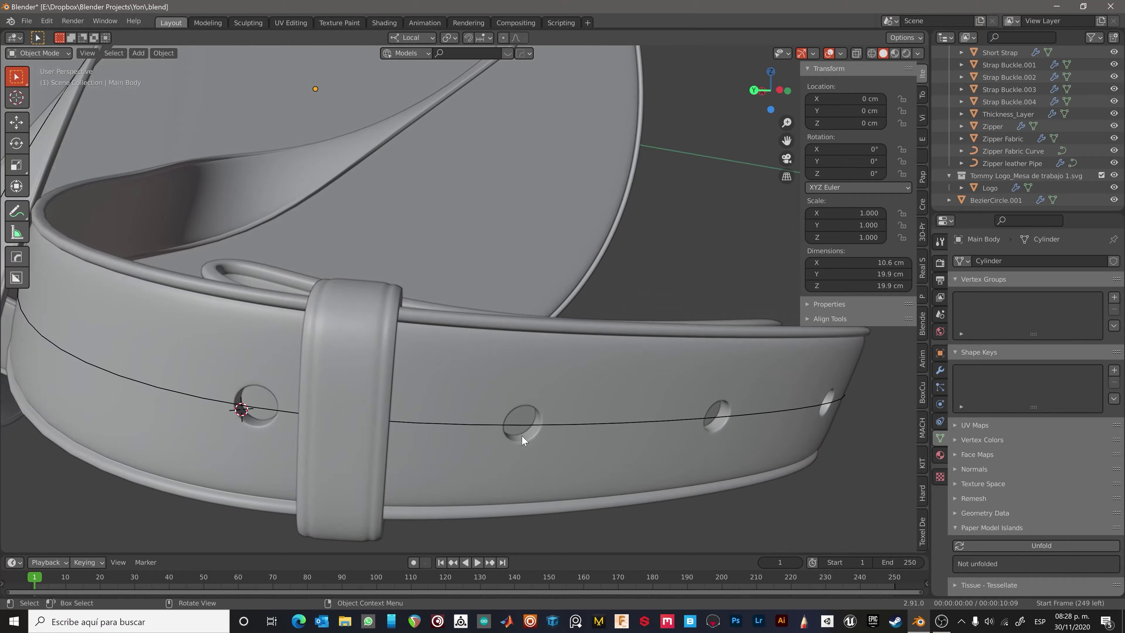
# Add a UV sphere in a strap hole and scale it down by 0.002.
pyautogui.hotkey('shift', 'a')
pyautogui.click(531, 364)
pyautogui.press('KP_Decimal')
pyautogui.press('s')
pyautogui.press('KP_Decimal')
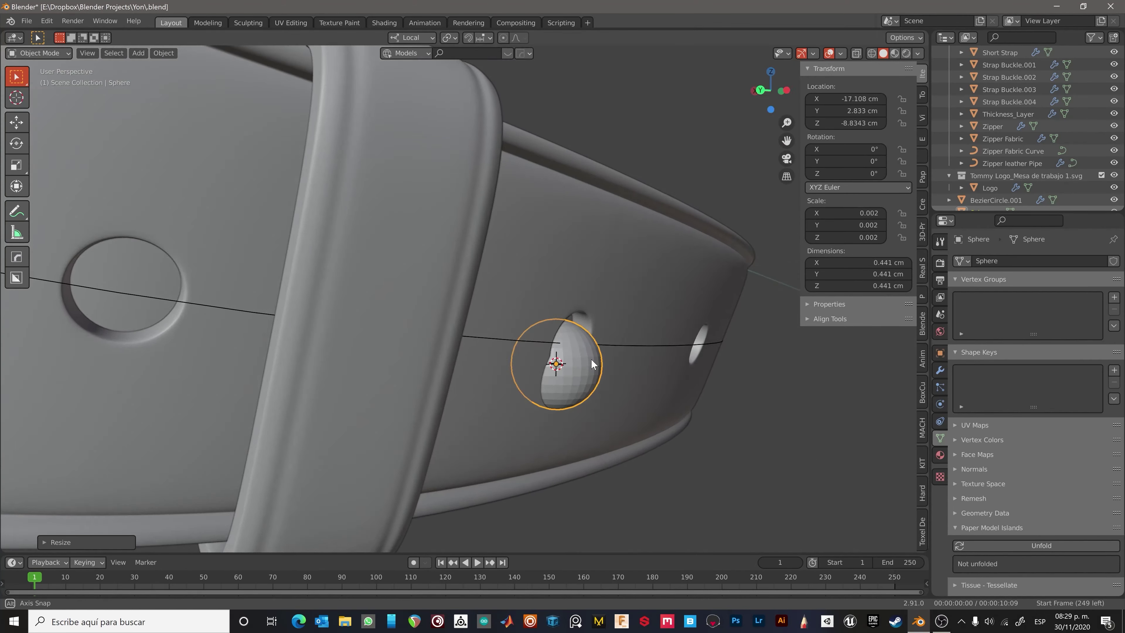
pyautogui.moveTo(592, 364)
pyautogui.mouseDown(button='middle')
pyautogui.moveTo(495, 402)
pyautogui.moveTo(555, 427)
pyautogui.mouseUp(button='middle')
# Isolate the tiny sphere in local view and apply its scale.
pyautogui.press('Tab')
pyautogui.hotkey('alt', 'z')
pyautogui.moveTo(557, 372); pyautogui.dragTo(546, 372, button='middle')
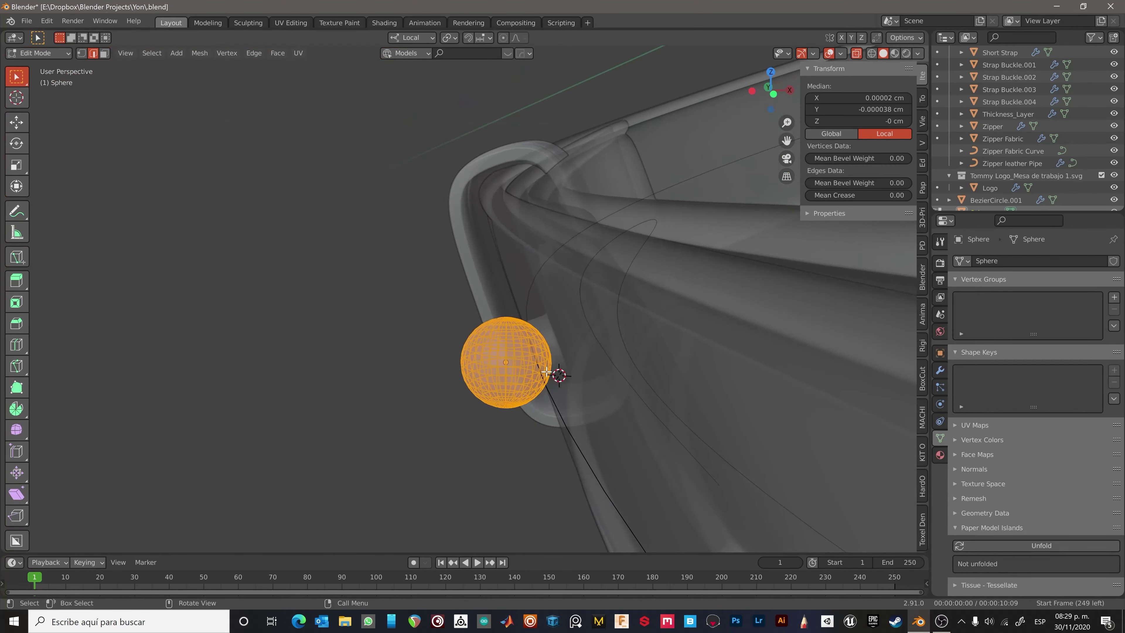
pyautogui.rightClick(578, 320)
pyautogui.moveTo(578, 320); pyautogui.dragTo(532, 311, button='middle')
pyautogui.hotkey('alt', 'z')
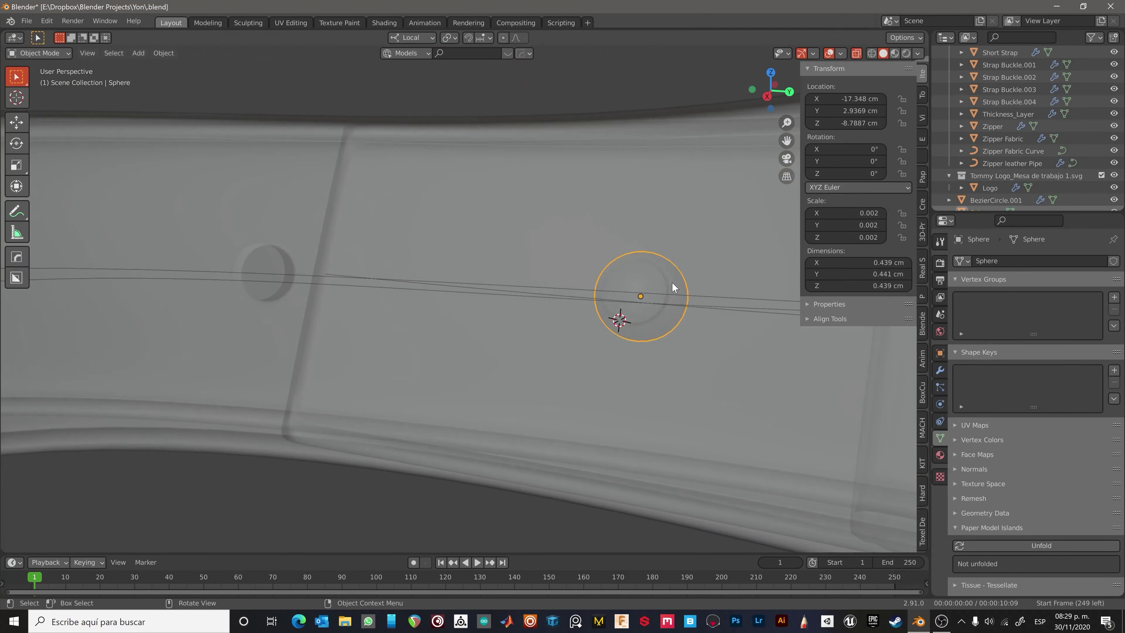
pyautogui.press('KP_Divide')
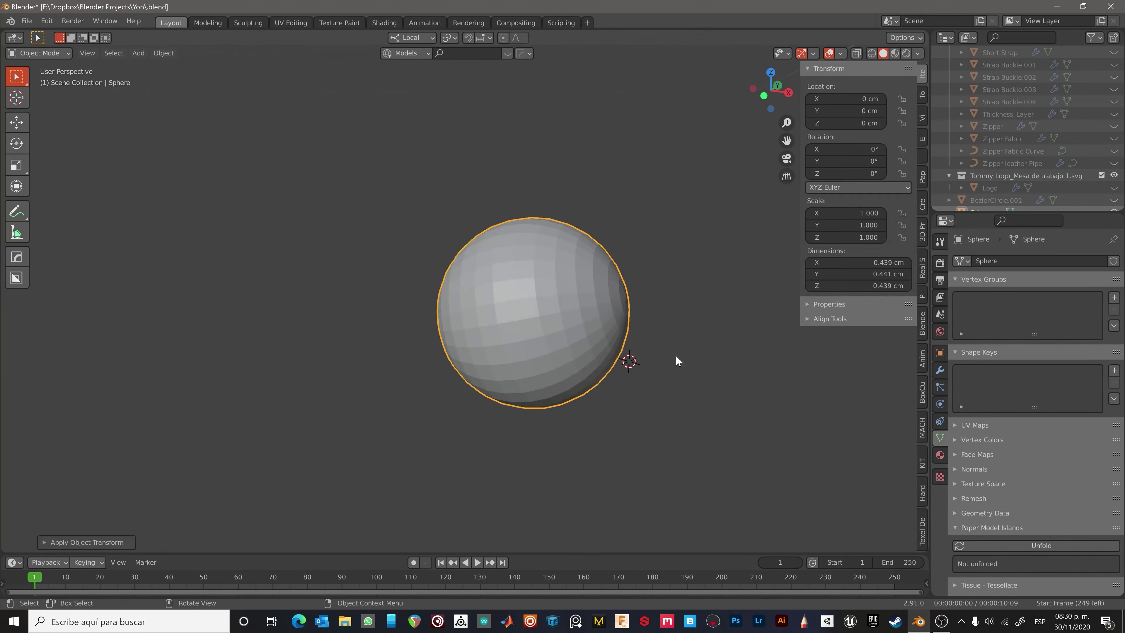
# Flatten a side ring of the sphere to zero on X and extrude a short stem.
pyautogui.press('Tab')
pyautogui.press('s')
pyautogui.press('x')
pyautogui.press('0')
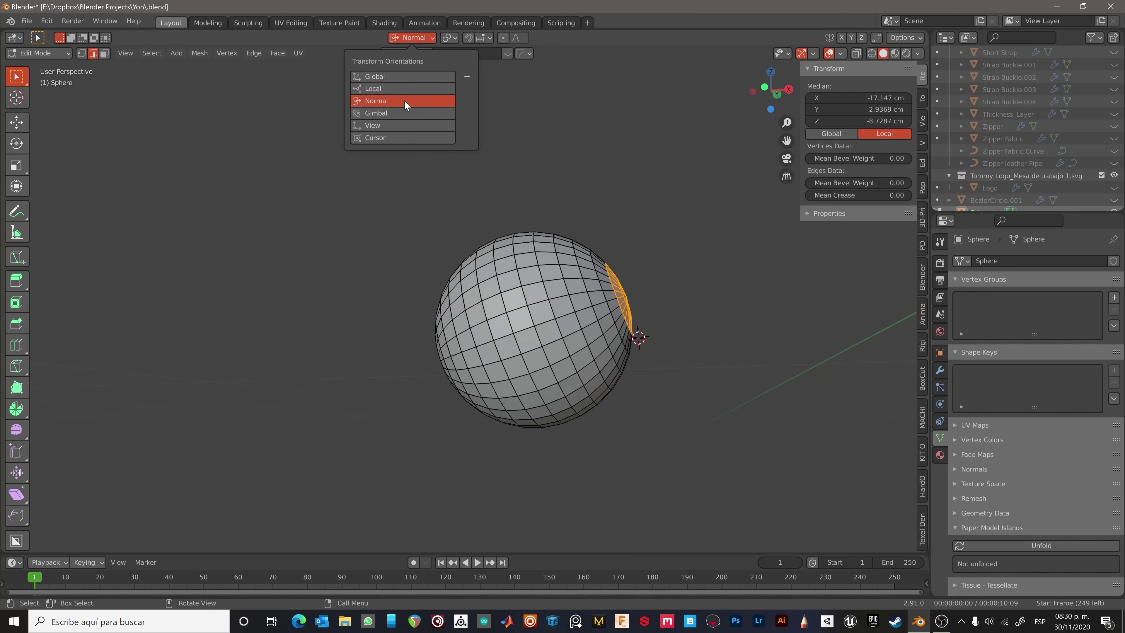
pyautogui.press('Tab')
pyautogui.hotkey('alt', 'r')
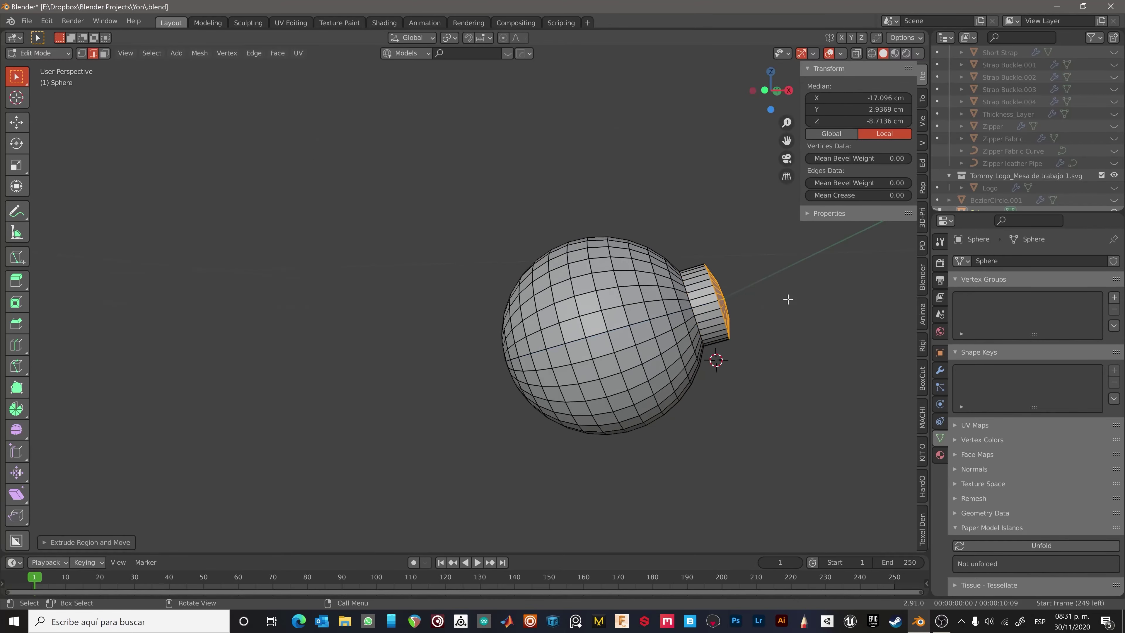
pyautogui.click(760, 304)
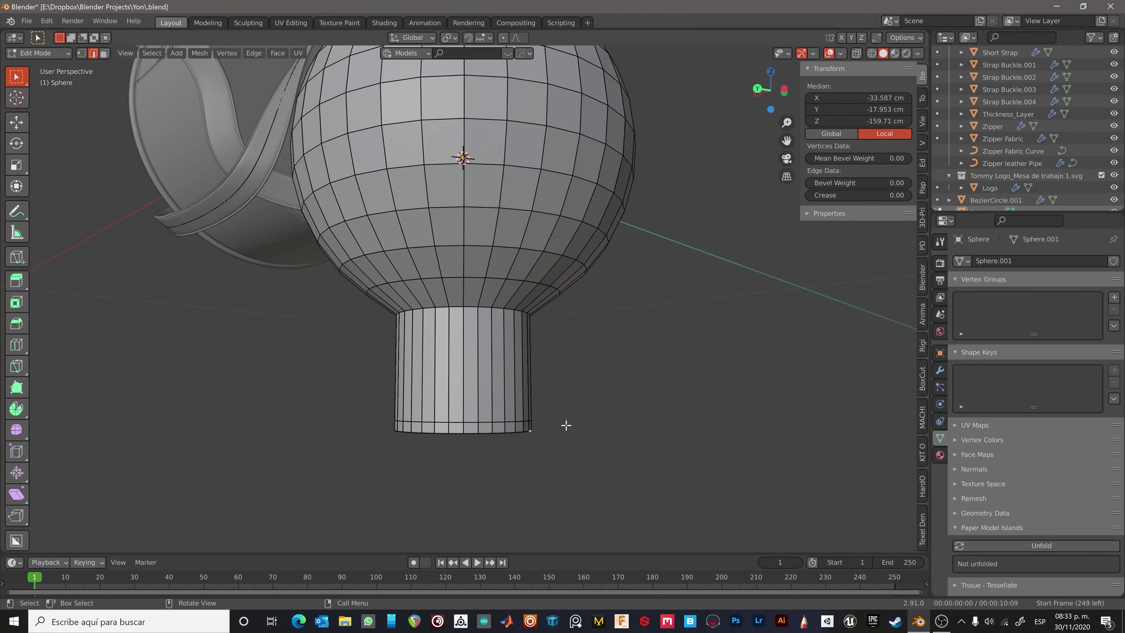
pyautogui.press('Tab')
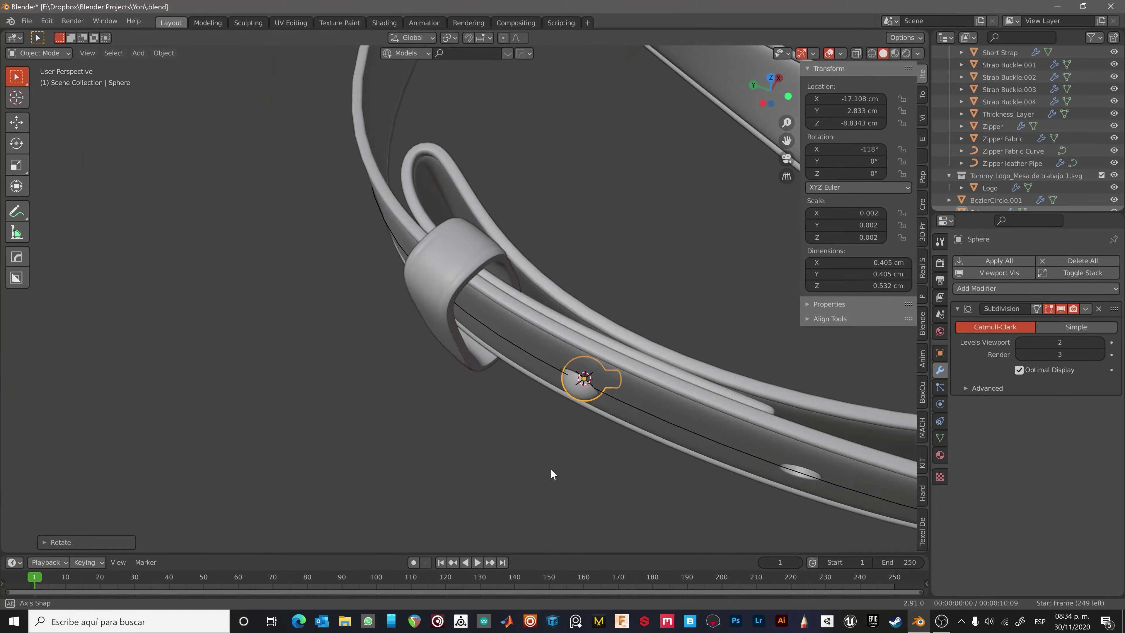
# Check the new stud shape in the UV Editing layout and orbit around the strap.
pyautogui.moveTo(550, 469)
pyautogui.mouseDown(button='middle')
pyautogui.moveTo(519, 479)
pyautogui.moveTo(637, 451)
pyautogui.mouseUp(button='middle')
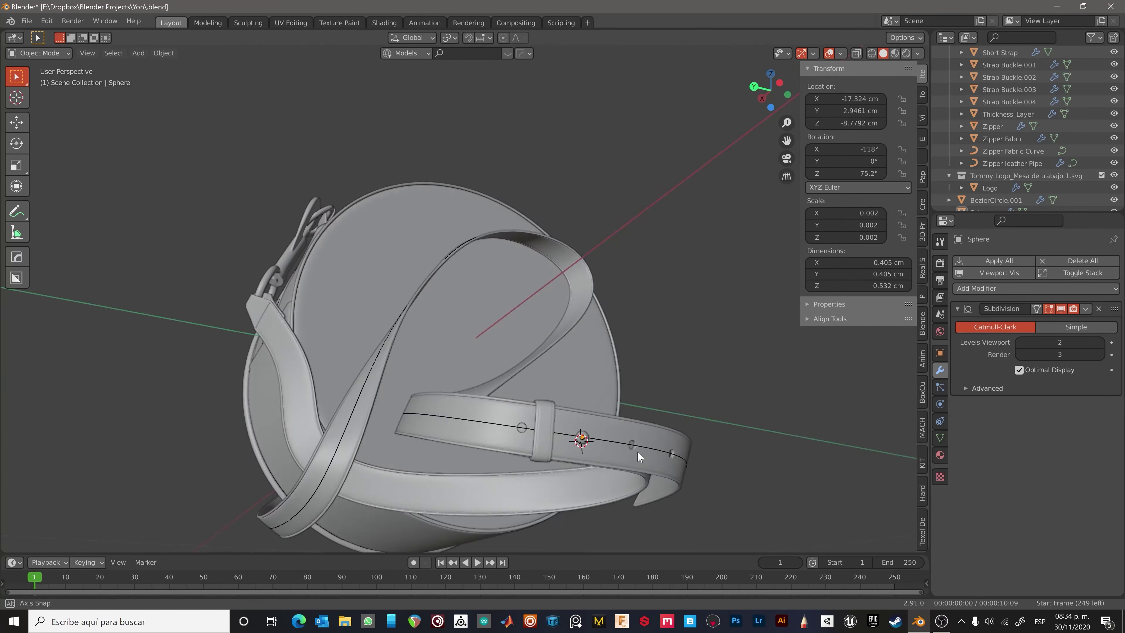
pyautogui.scroll(5, 585, 437)
pyautogui.press('Tab')
pyautogui.click(291, 22)
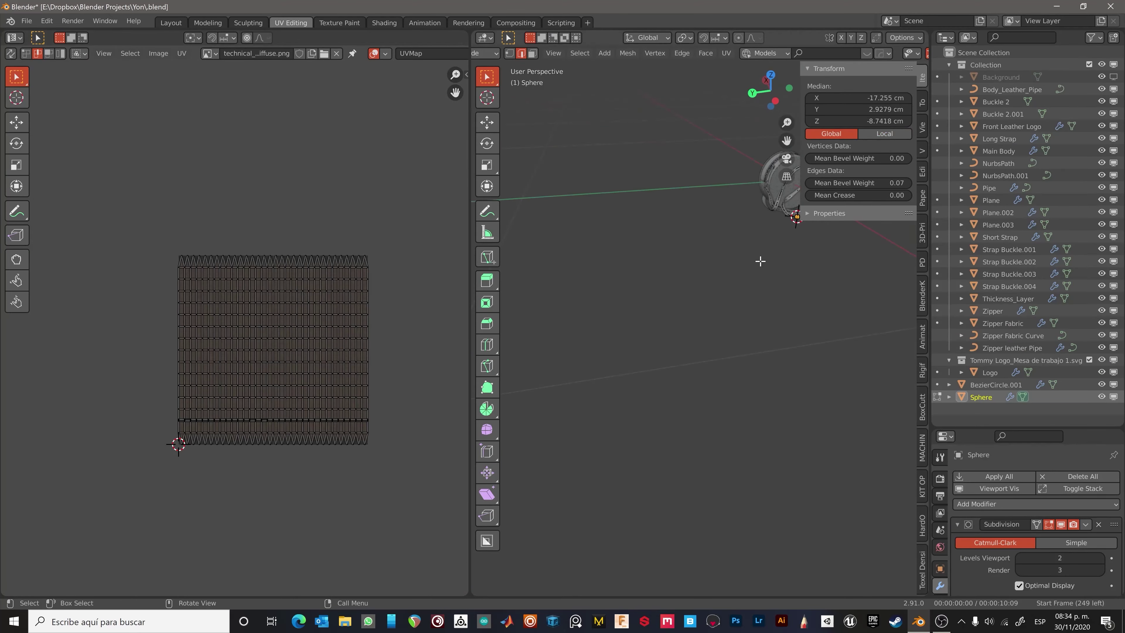
pyautogui.press('Tab')
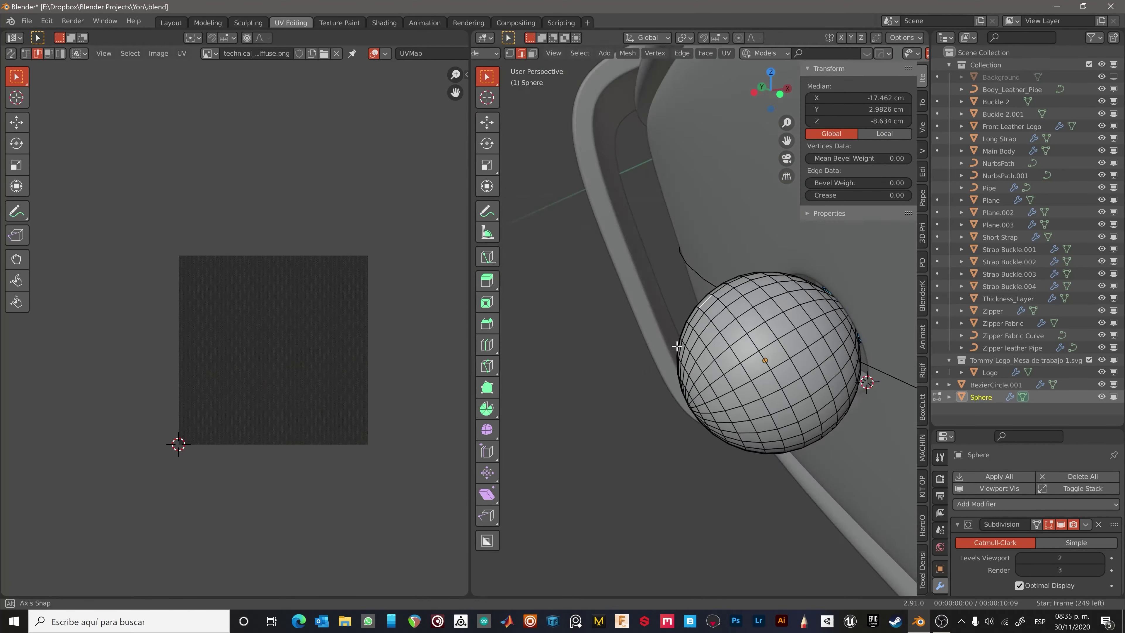
pyautogui.moveTo(730, 168)
pyautogui.mouseDown(button='middle')
pyautogui.moveTo(725, 450)
pyautogui.moveTo(661, 553)
pyautogui.mouseUp(button='middle')
pyautogui.scroll(5, 691, 497)
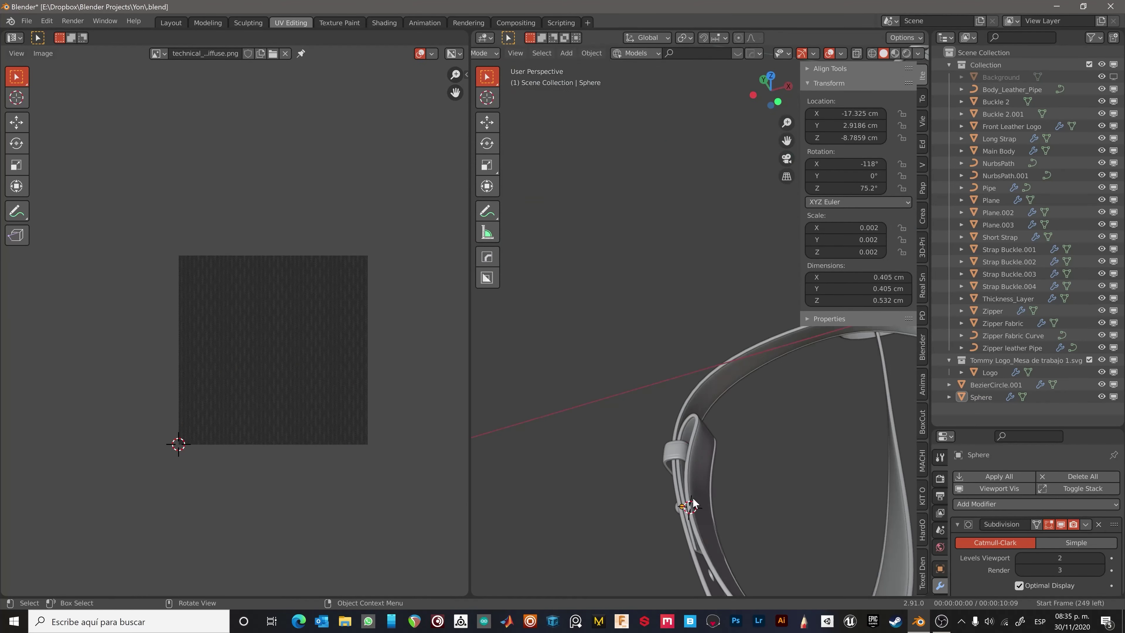
# Select the sphere's coplanar faces and move them.
pyautogui.press('Tab')
pyautogui.scroll(3, 634, 518)
pyautogui.scroll(5, 635, 519)
pyautogui.click(687, 501)
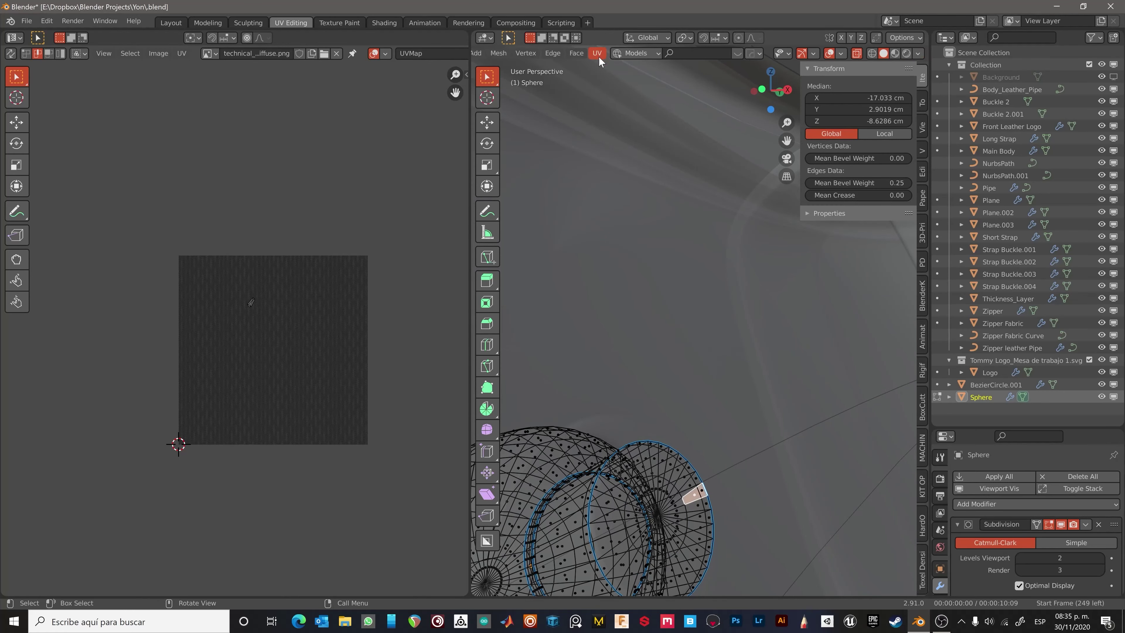
pyautogui.scroll(-5, 620, 266)
pyautogui.click(647, 37)
pyautogui.click(860, 341)
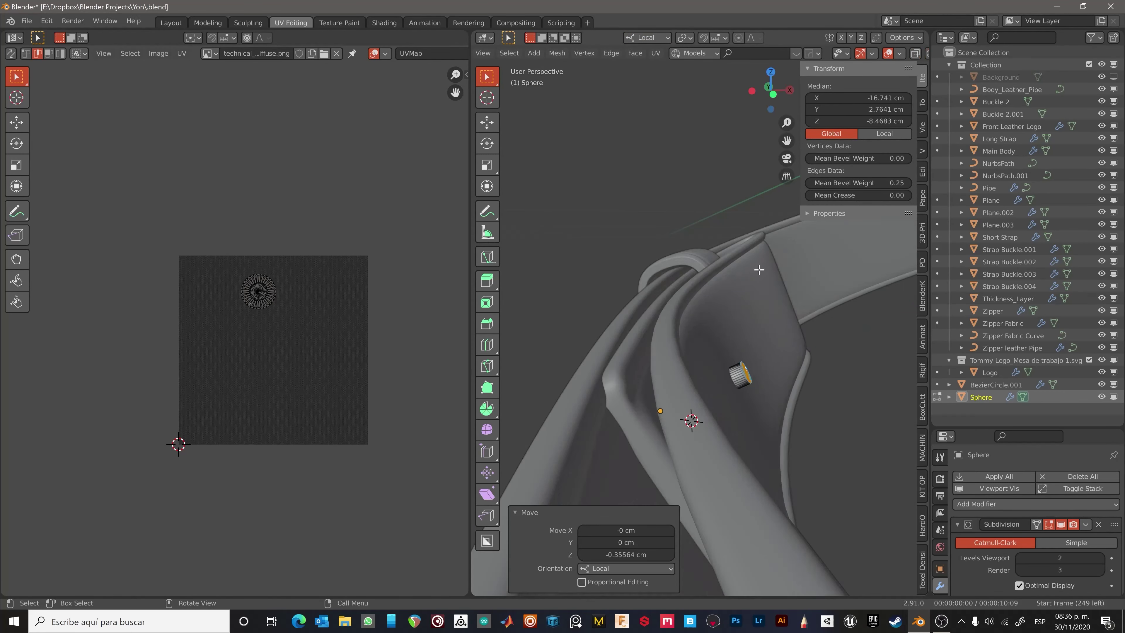
# Scale the stem's side face ring outward and select its end cap.
pyautogui.moveTo(736, 375)
pyautogui.mouseDown(button='middle')
pyautogui.moveTo(784, 409)
pyautogui.moveTo(715, 403)
pyautogui.moveTo(730, 412)
pyautogui.mouseUp(button='middle')
pyautogui.keyDown('alt'); pyautogui.click(726, 401); pyautogui.keyUp('alt')
pyautogui.press('s')
pyautogui.click(781, 411)
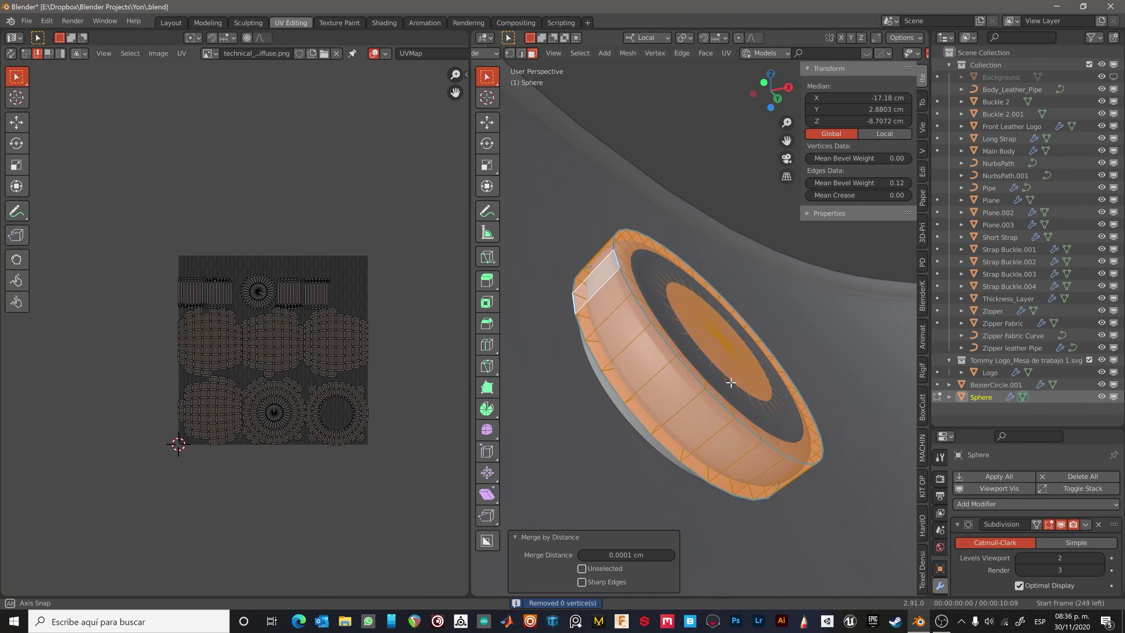
pyautogui.scroll(-3, 730, 412)
pyautogui.click(704, 408)
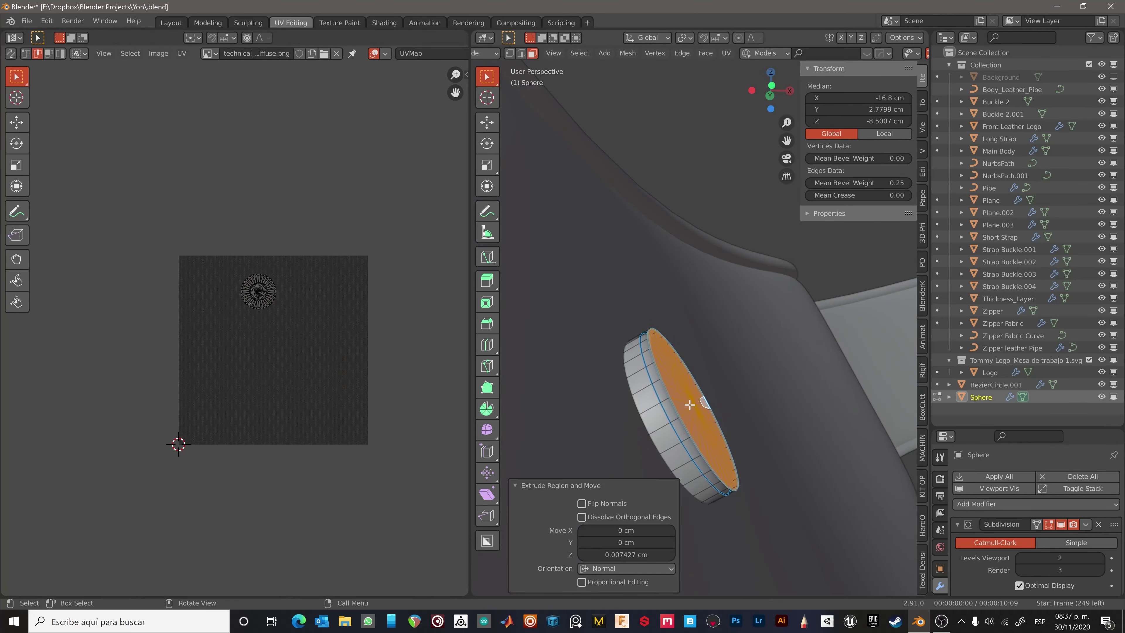
pyautogui.moveTo(690, 404)
pyautogui.mouseDown(button='middle')
pyautogui.moveTo(673, 408)
pyautogui.moveTo(691, 418)
pyautogui.moveTo(759, 400)
pyautogui.moveTo(663, 497)
pyautogui.mouseUp(button='middle')
# Add two loop cuts around the stem and move the cap along local Z.
pyautogui.hotkey('ctrl', 'r')
pyautogui.click(673, 407)
pyautogui.hotkey('ctrl', 'r')
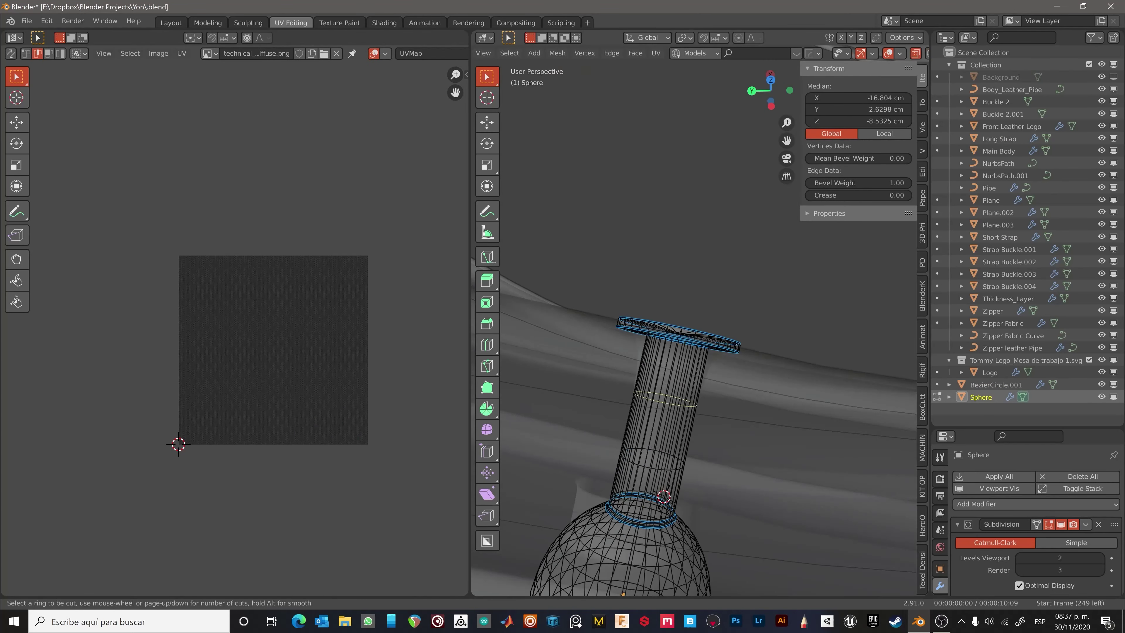
pyautogui.moveTo(664, 444)
pyautogui.mouseDown(button='middle')
pyautogui.moveTo(716, 354)
pyautogui.moveTo(577, 355)
pyautogui.moveTo(620, 222)
pyautogui.mouseUp(button='middle')
pyautogui.press('g')
pyautogui.press('z')
pyautogui.press('z')
pyautogui.click(716, 354)
pyautogui.press('Tab')
# Rotate the stud and move it into the strap hole.
pyautogui.click(646, 38)
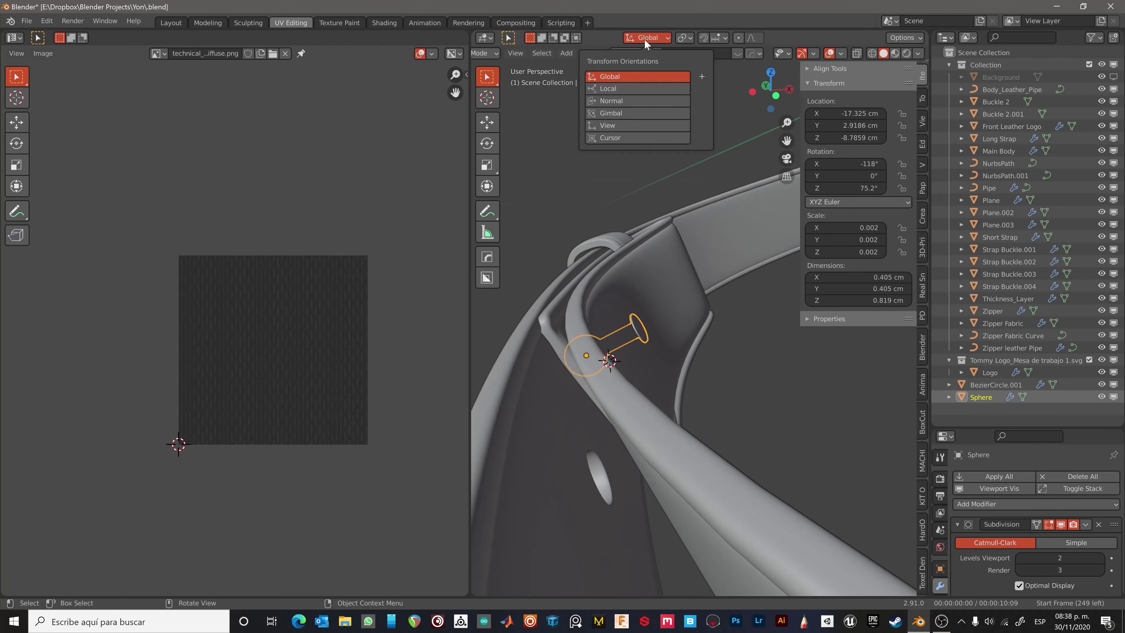
pyautogui.click(705, 377)
pyautogui.moveTo(706, 377)
pyautogui.mouseDown(button='middle')
pyautogui.moveTo(664, 310)
pyautogui.moveTo(703, 382)
pyautogui.moveTo(672, 429)
pyautogui.moveTo(678, 408)
pyautogui.mouseUp(button='middle')
pyautogui.press('g')
pyautogui.click(704, 382)
# Restore opaque display, review the whole bag, and switch to the Shading workspace.
pyautogui.click(670, 407)
pyautogui.press('Tab')
pyautogui.click(923, 55)
pyautogui.moveTo(690, 354); pyautogui.dragTo(709, 376, button='middle')
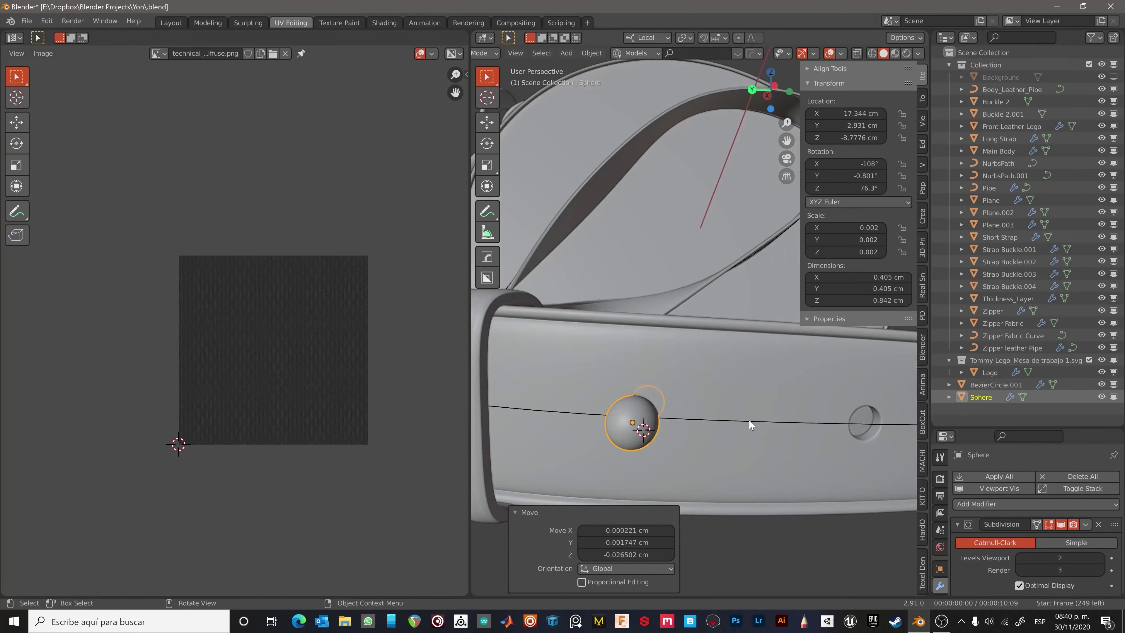
pyautogui.scroll(-5, 749, 419)
pyautogui.moveTo(676, 458)
pyautogui.mouseDown(button='middle')
pyautogui.moveTo(636, 415)
pyautogui.moveTo(548, 408)
pyautogui.mouseUp(button='middle')
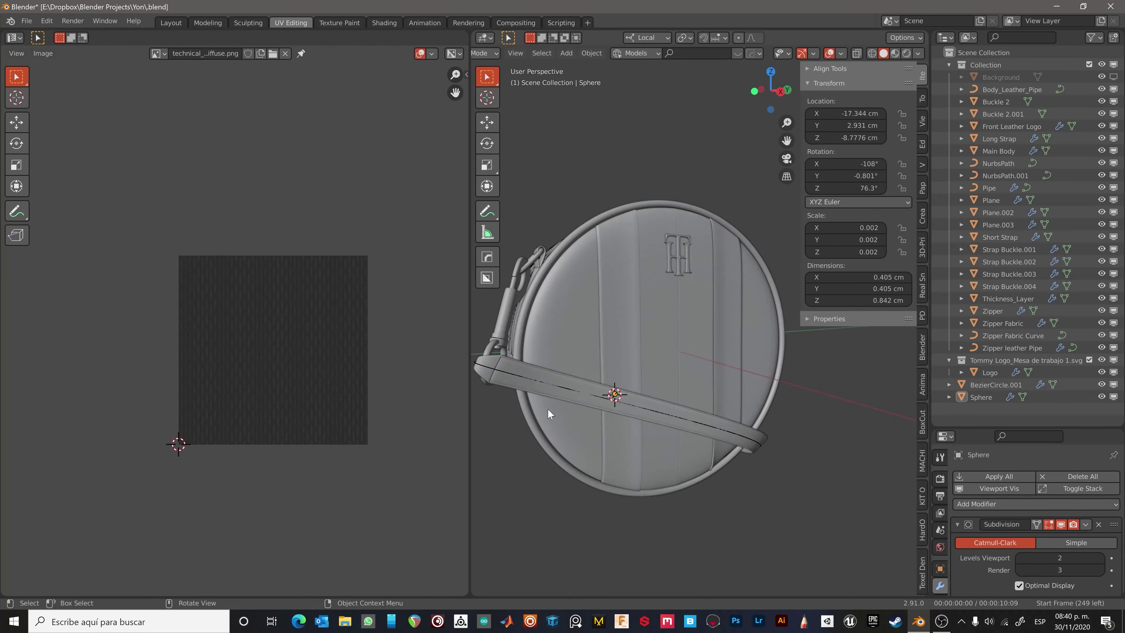
pyautogui.scroll(-3, 548, 408)
pyautogui.hotkey('ctrl', 'pagedown')
pyautogui.hotkey('ctrl', 'pagedown')
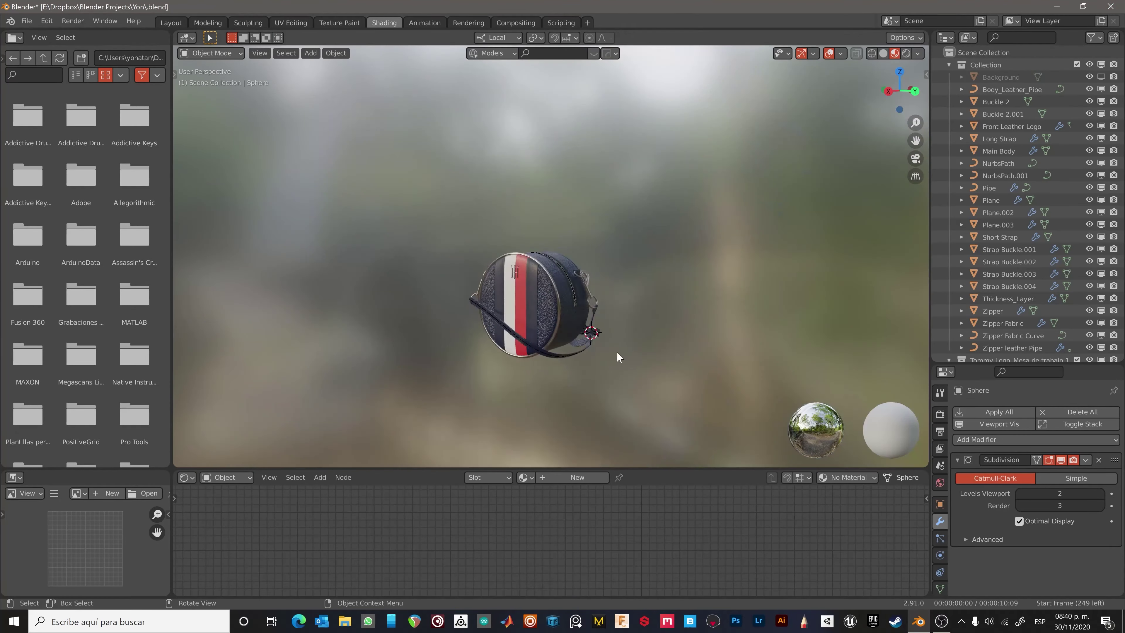
# Give the strap buckle loop the Long Strap material.
pyautogui.scroll(5, 617, 352)
pyautogui.click(510, 325)
pyautogui.press('Tab')
pyautogui.press('Tab')
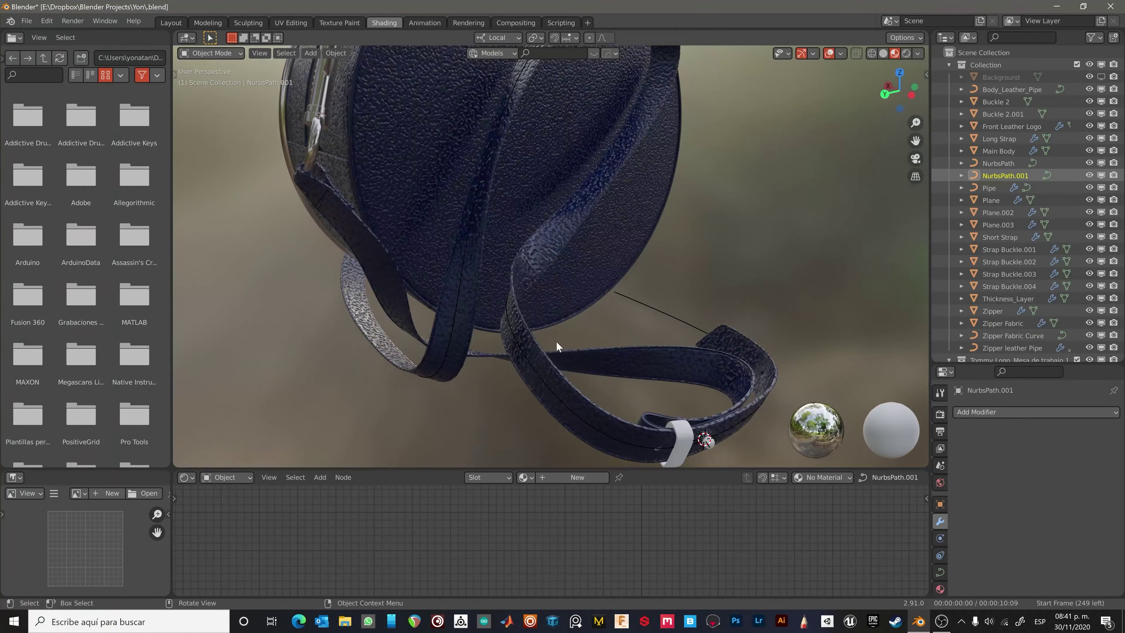
pyautogui.moveTo(447, 355); pyautogui.dragTo(629, 416, button='middle')
pyautogui.click(628, 399)
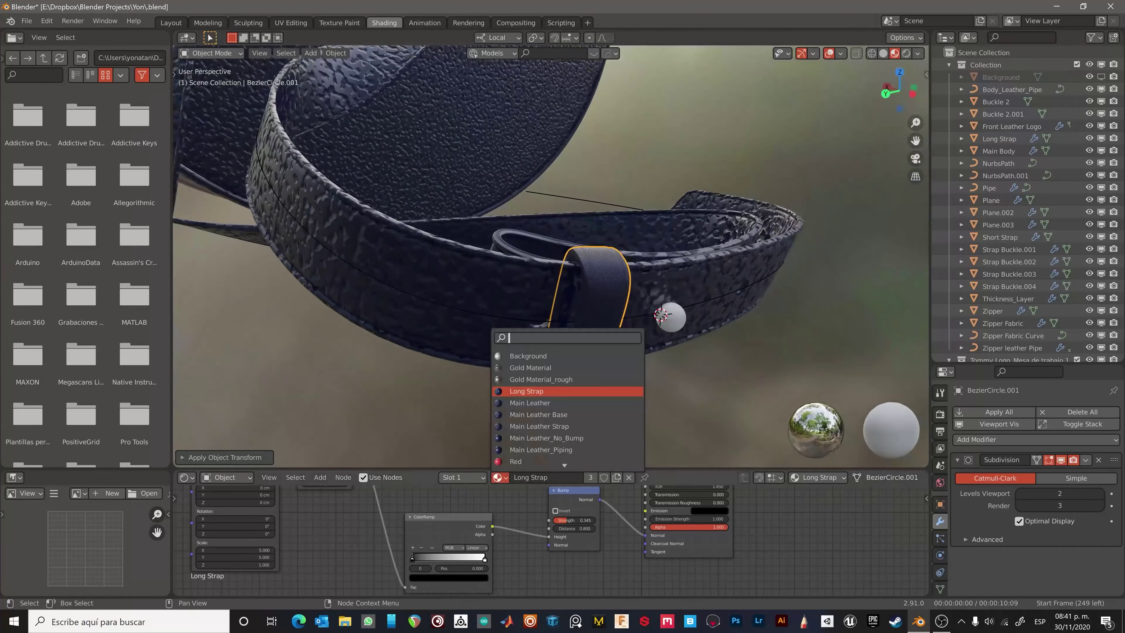
pyautogui.click(565, 426)
pyautogui.click(676, 350)
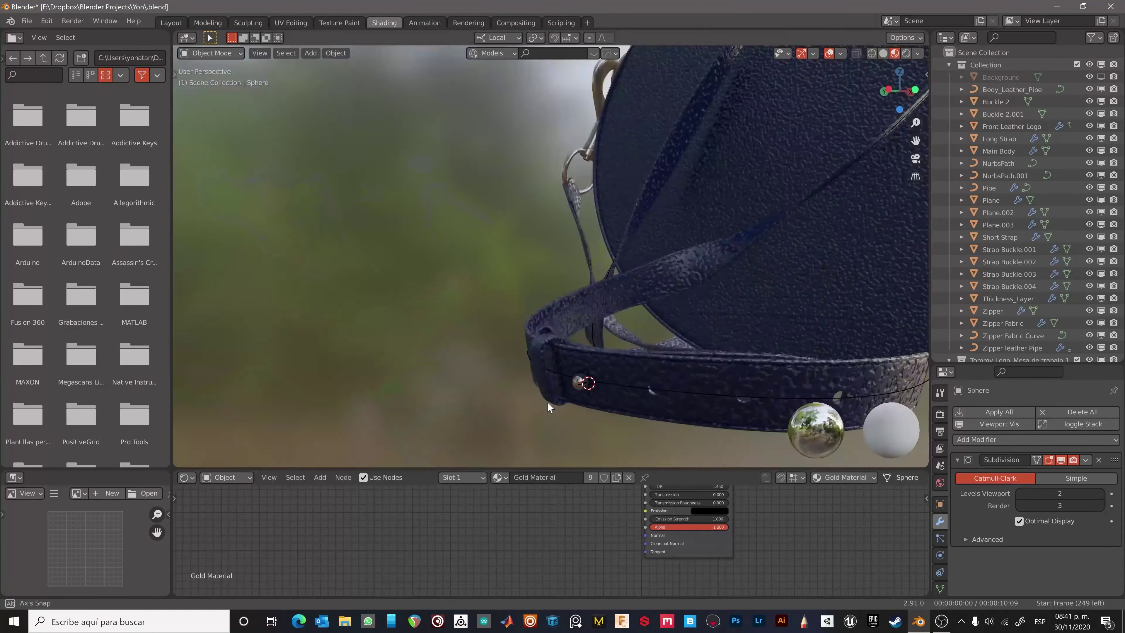
pyautogui.moveTo(548, 402)
pyautogui.mouseDown(button='middle')
pyautogui.moveTo(580, 392)
pyautogui.moveTo(542, 319)
pyautogui.mouseUp(button='middle')
# Isolate the Short Strap in edit mode and inspect its edge loops.
pyautogui.click(543, 320)
pyautogui.press('Tab')
pyautogui.press('KP_Divide')
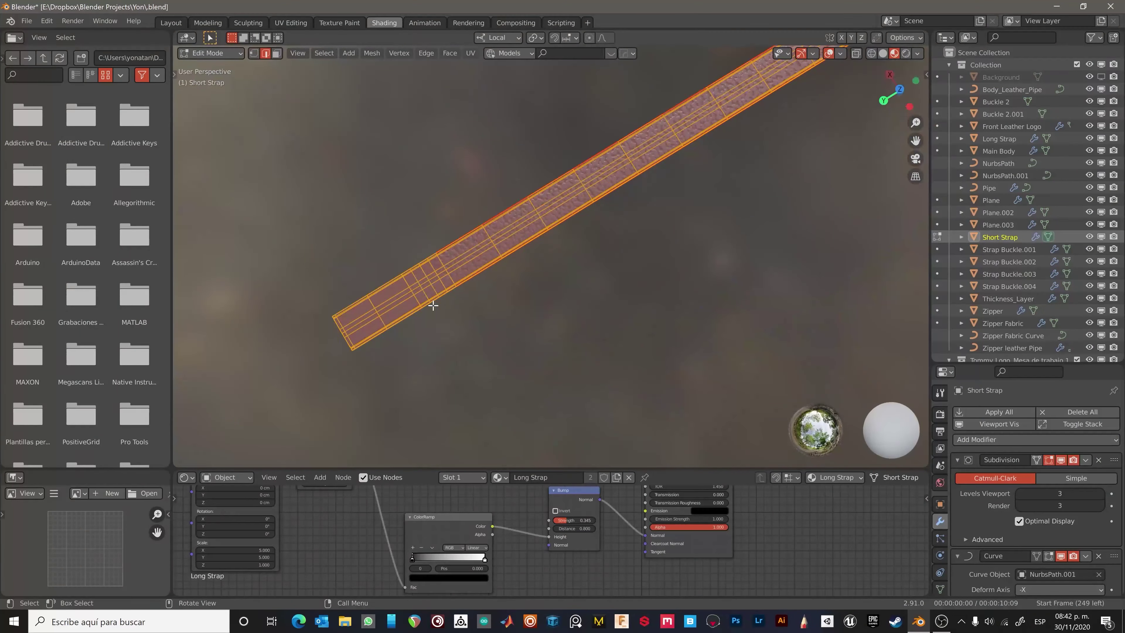
pyautogui.moveTo(420, 266); pyautogui.dragTo(371, 328, button='middle')
pyautogui.keyDown('alt'); pyautogui.click(371, 328); pyautogui.keyUp('alt')
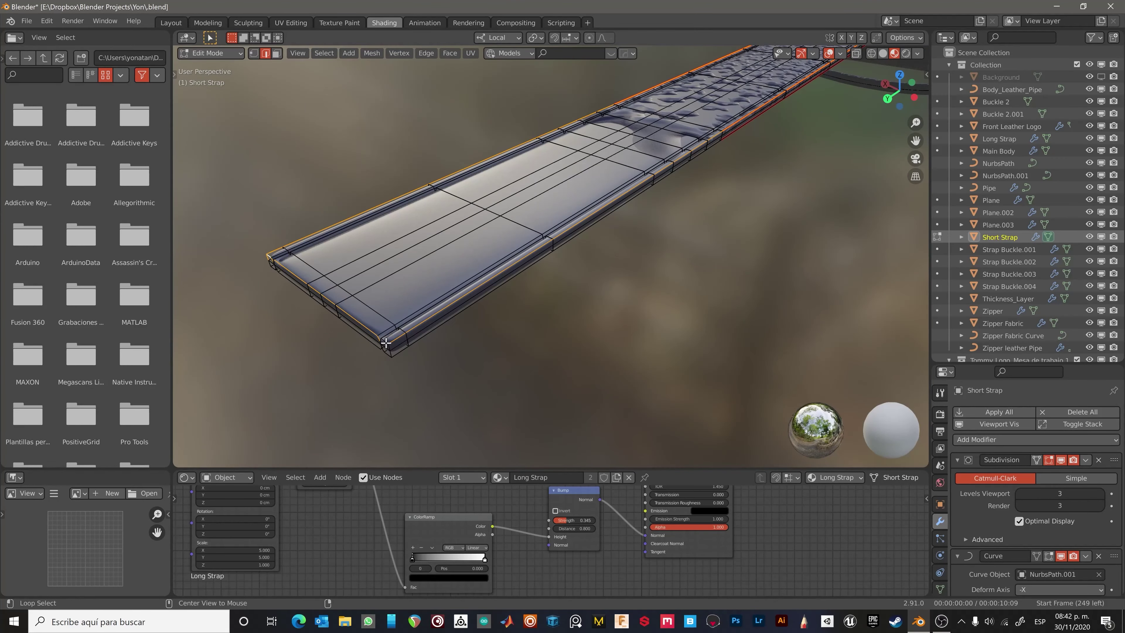
pyautogui.scroll(2, 386, 342)
pyautogui.keyDown('shift'); pyautogui.moveTo(549, 393); pyautogui.dragTo(776, 299, button='middle'); pyautogui.keyUp('shift')
pyautogui.scroll(2, 776, 299)
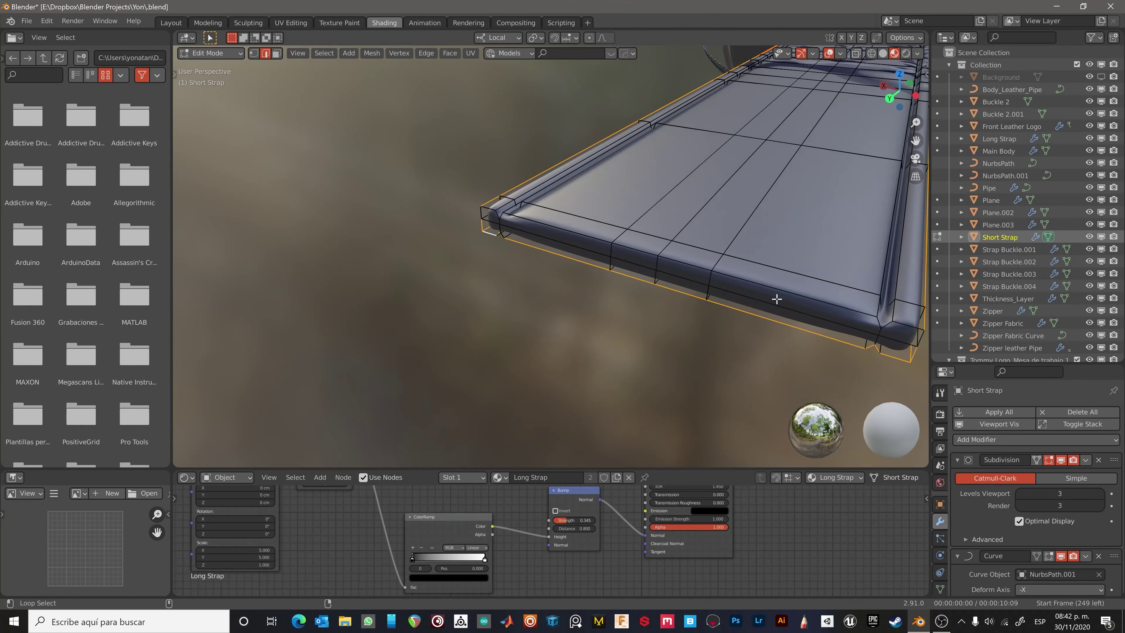
pyautogui.keyDown('alt'); pyautogui.click(499, 235); pyautogui.keyUp('alt')
pyautogui.scroll(-4, 629, 291)
pyautogui.moveTo(463, 312); pyautogui.dragTo(658, 357, button='middle')
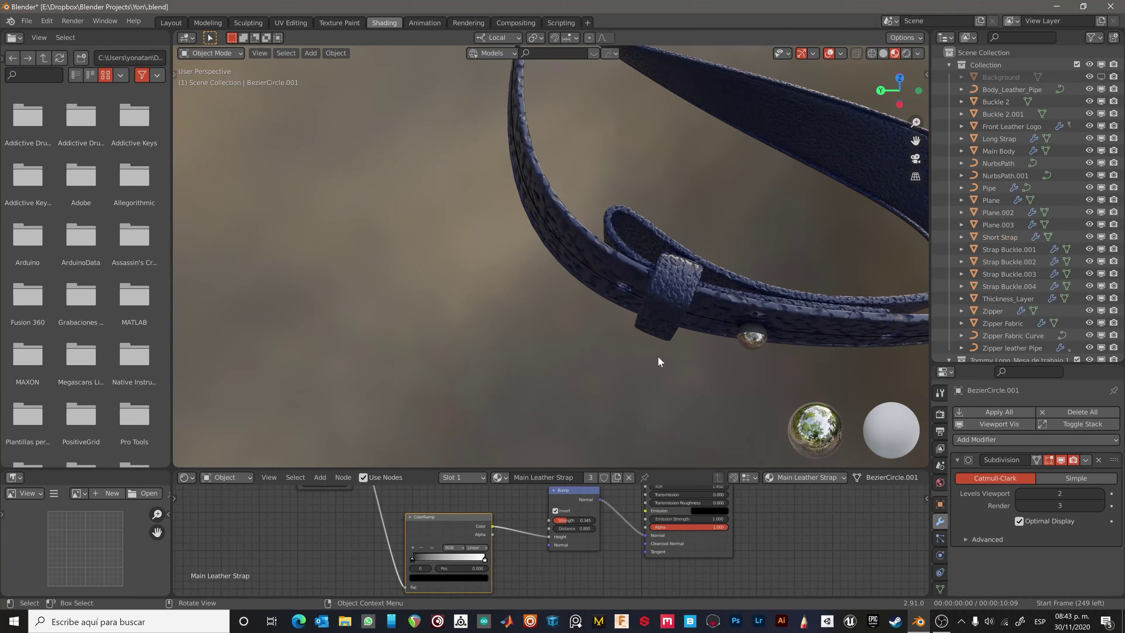
pyautogui.scroll(-3, 657, 357)
# Show the scene background and save the bag file.
pyautogui.click(666, 310)
pyautogui.moveTo(666, 310)
pyautogui.mouseDown(button='middle')
pyautogui.moveTo(768, 354)
pyautogui.moveTo(665, 282)
pyautogui.moveTo(535, 226)
pyautogui.moveTo(562, 226)
pyautogui.moveTo(590, 363)
pyautogui.moveTo(572, 357)
pyautogui.moveTo(1099, 67)
pyautogui.mouseUp(button='middle')
pyautogui.click(1101, 77)
pyautogui.hotkey('ctrl', 's')
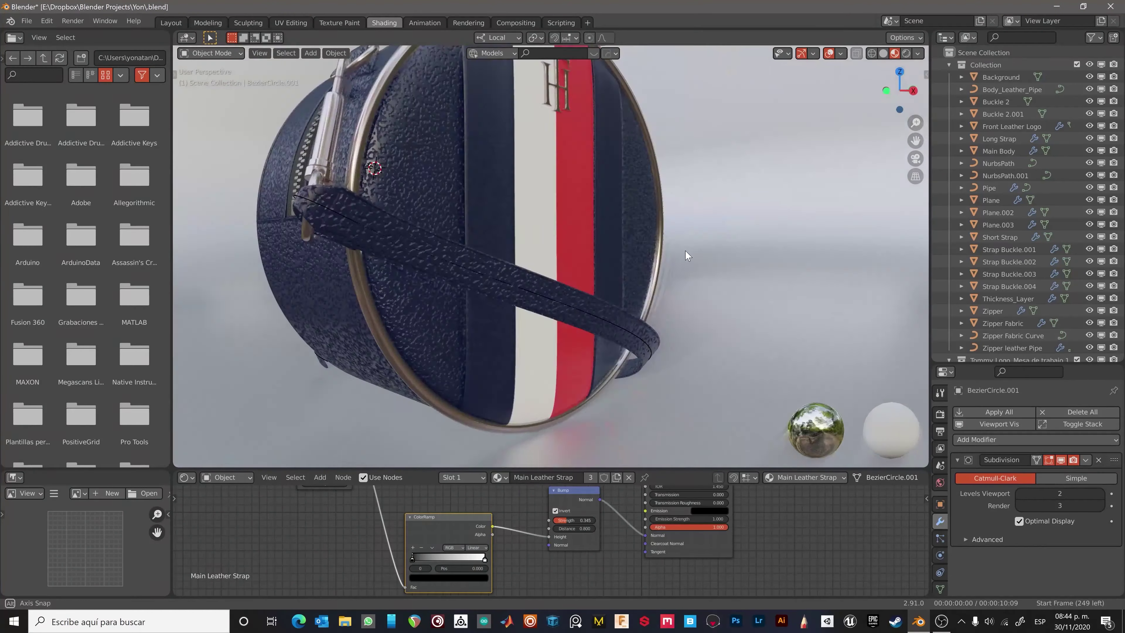
# Select the small Sphere stud and view it in solid shading.
pyautogui.moveTo(685, 251)
pyautogui.mouseDown(button='middle')
pyautogui.moveTo(708, 200)
pyautogui.moveTo(533, 289)
pyautogui.moveTo(641, 284)
pyautogui.moveTo(598, 273)
pyautogui.moveTo(674, 287)
pyautogui.moveTo(602, 257)
pyautogui.mouseUp(button='middle')
pyautogui.click(602, 257)
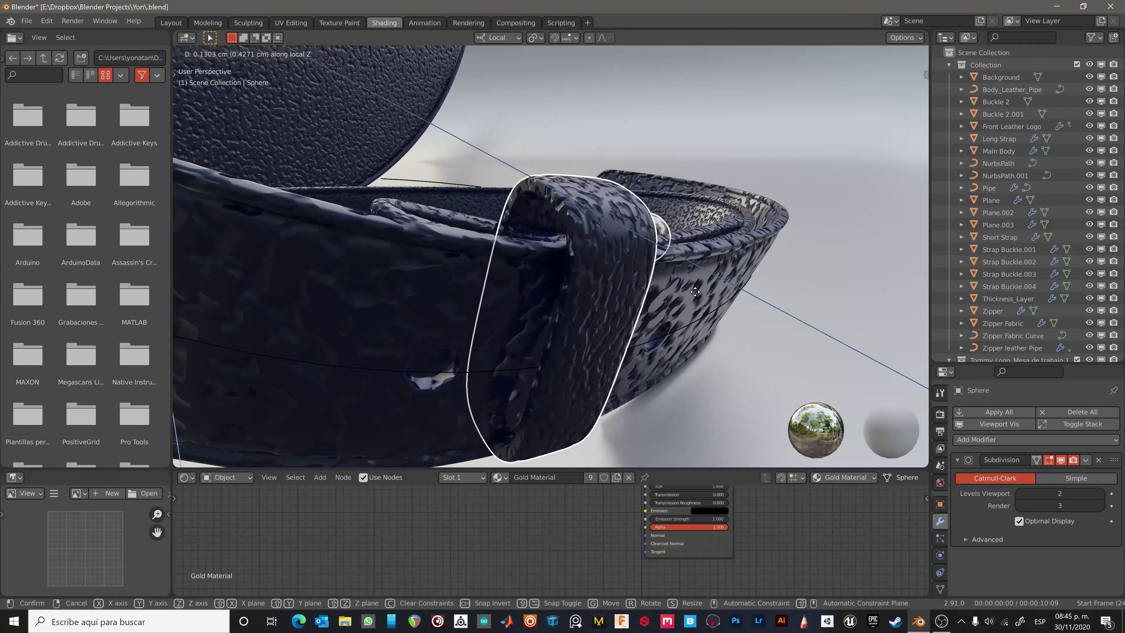
pyautogui.click(504, 38)
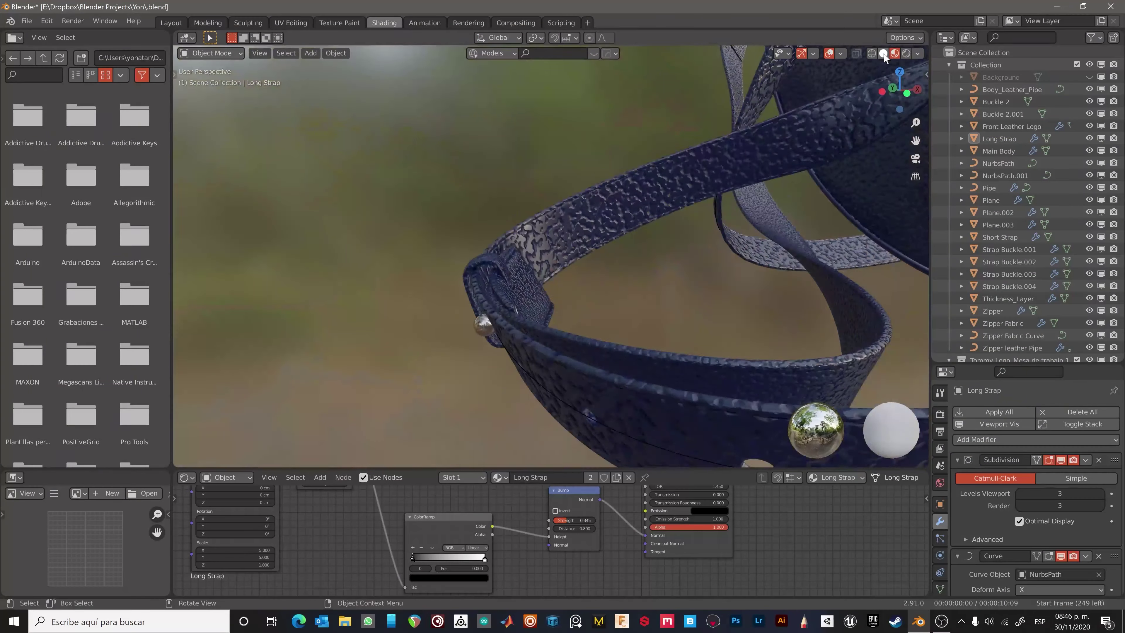
pyautogui.click(884, 57)
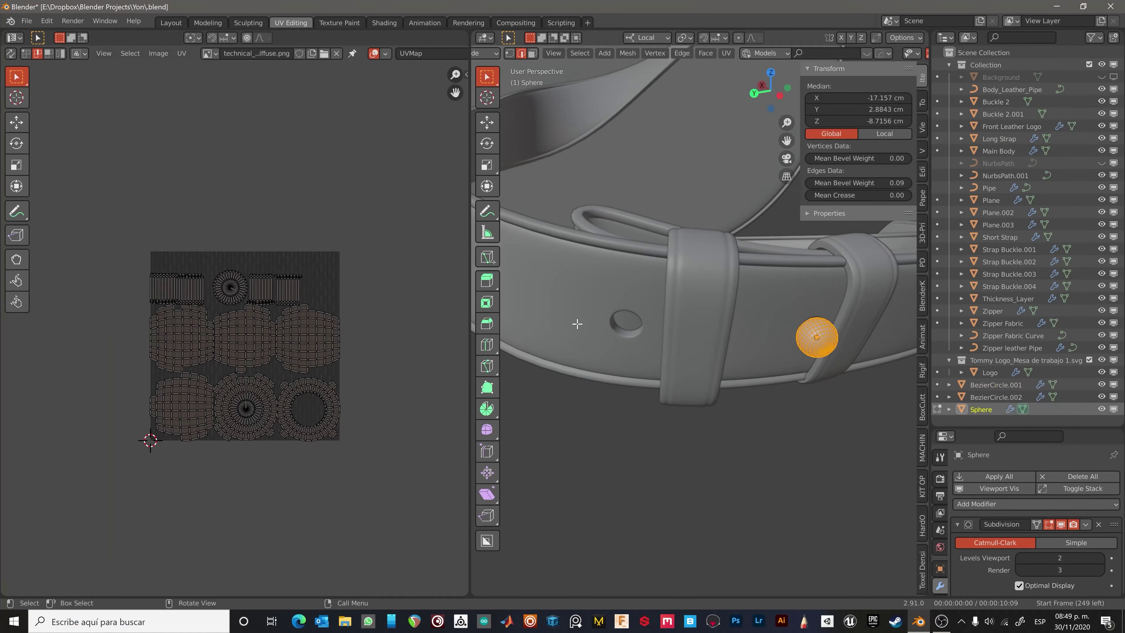
# Leave edit mode, then add a small plane and place it beside the bag's side ring.
pyautogui.press('Tab')
pyautogui.moveTo(578, 323); pyautogui.dragTo(635, 360, button='middle')
pyautogui.scroll(3, 675, 283)
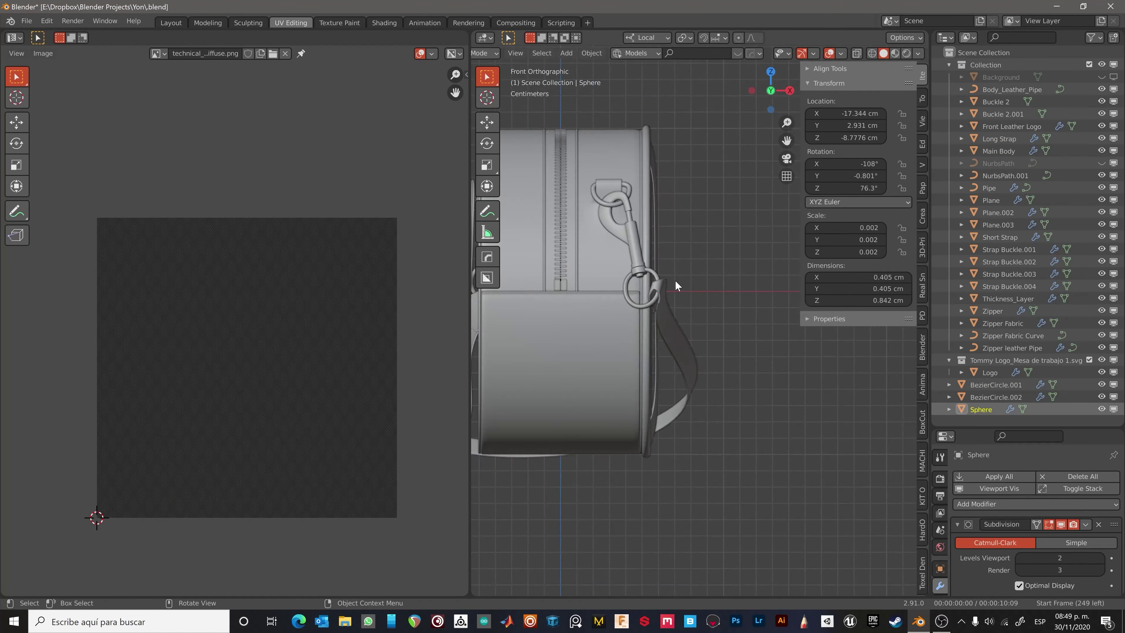
pyautogui.hotkey('shift', 'a')
pyautogui.click(753, 287)
pyautogui.press('s')
pyautogui.click(698, 289)
pyautogui.scroll(-3, 710, 287)
pyautogui.press('g')
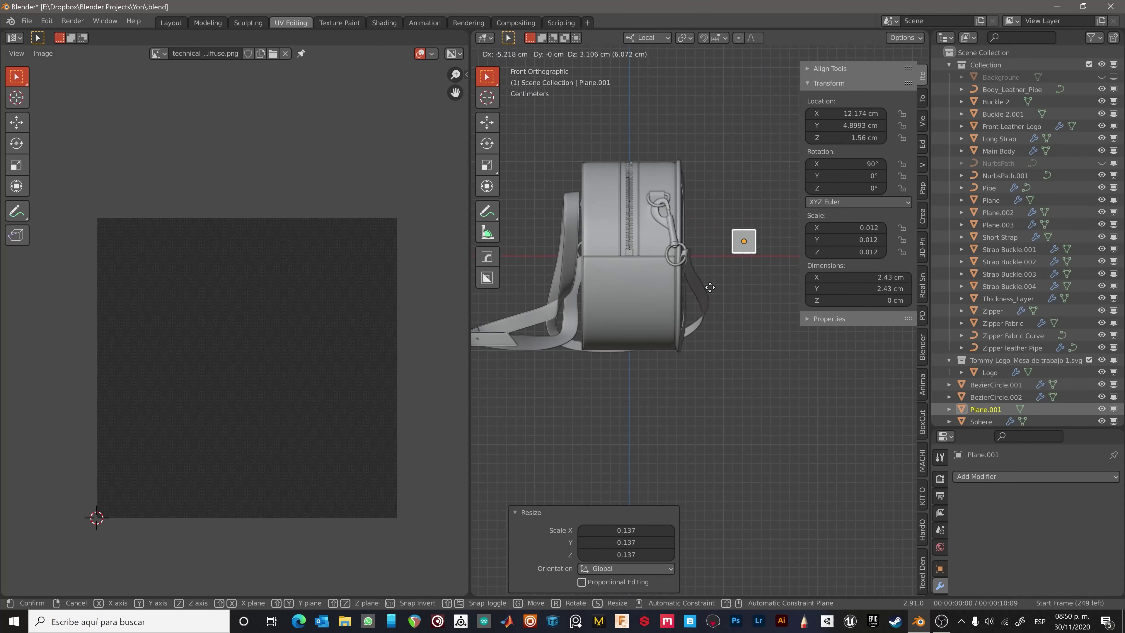
pyautogui.click(676, 292)
pyautogui.scroll(4, 774, 316)
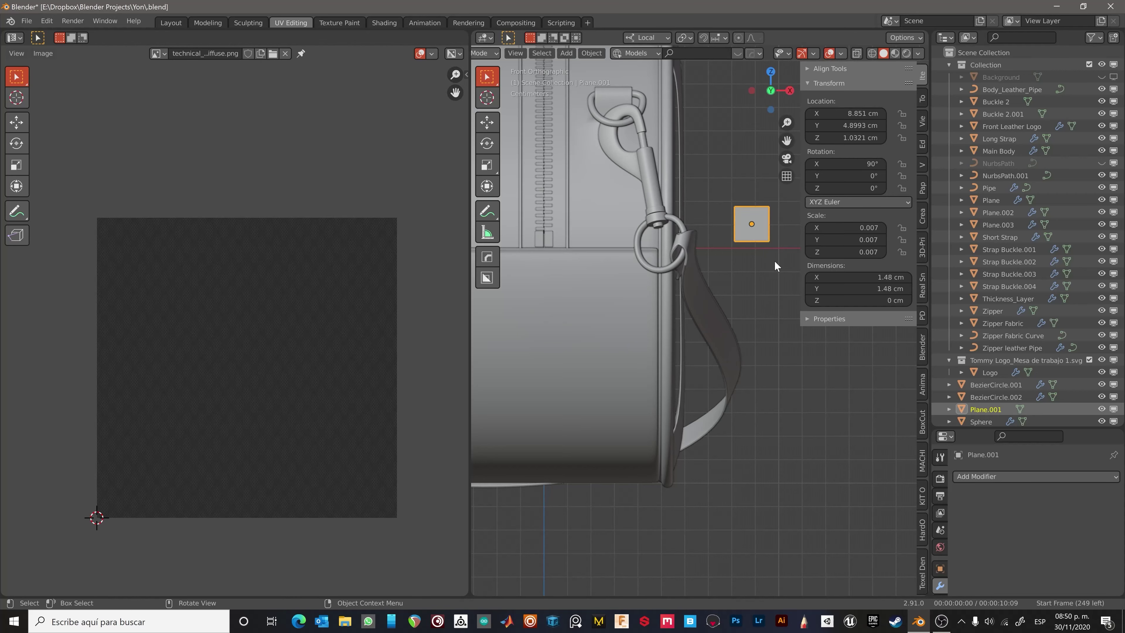
# Narrow the plane along X, add a horizontal loop cut, and taper its upper vertices.
pyautogui.press('s')
pyautogui.press('x')
pyautogui.press('Tab')
pyautogui.scroll(4, 773, 251)
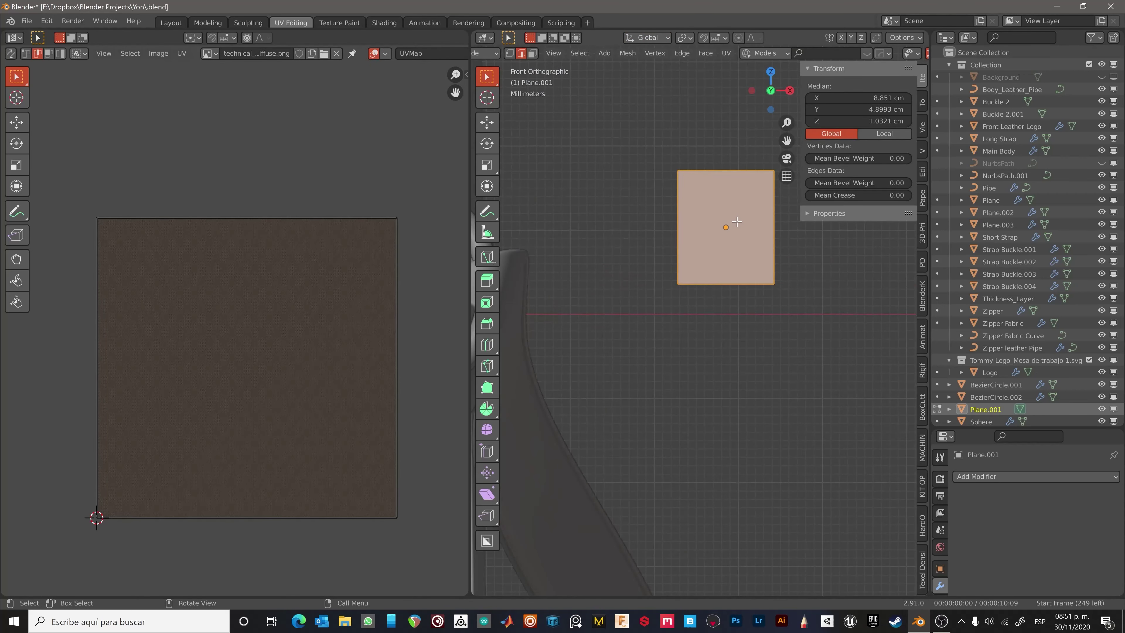
pyautogui.hotkey('ctrl', 'r')
pyautogui.click(774, 265)
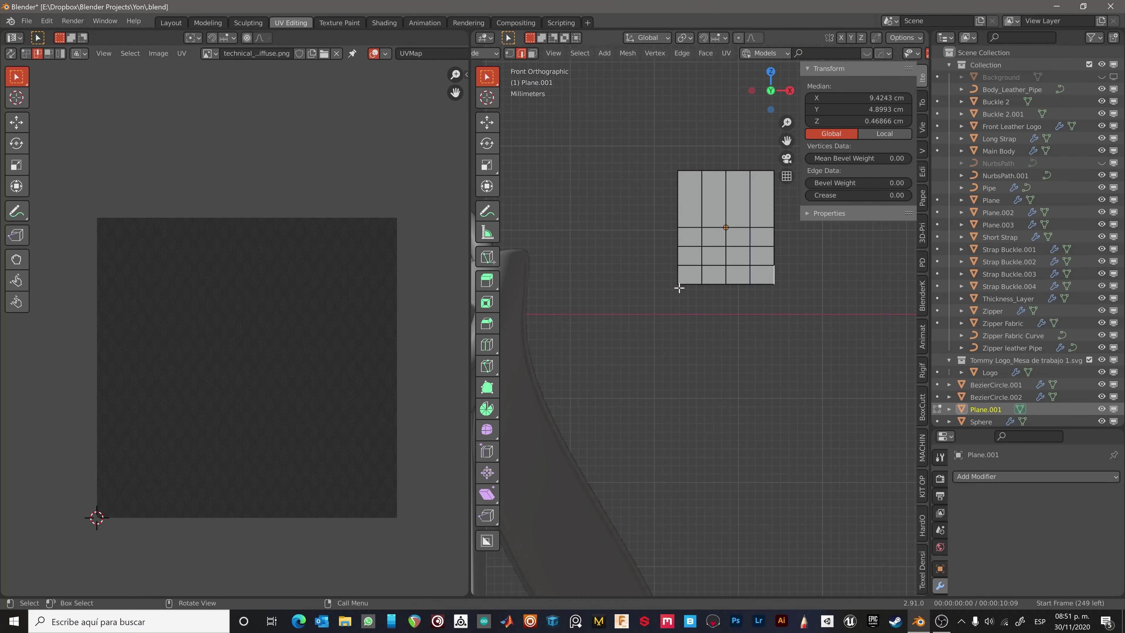
pyautogui.moveTo(785, 236); pyautogui.dragTo(786, 237)
pyautogui.press('s')
pyautogui.press('x')
pyautogui.click(797, 290)
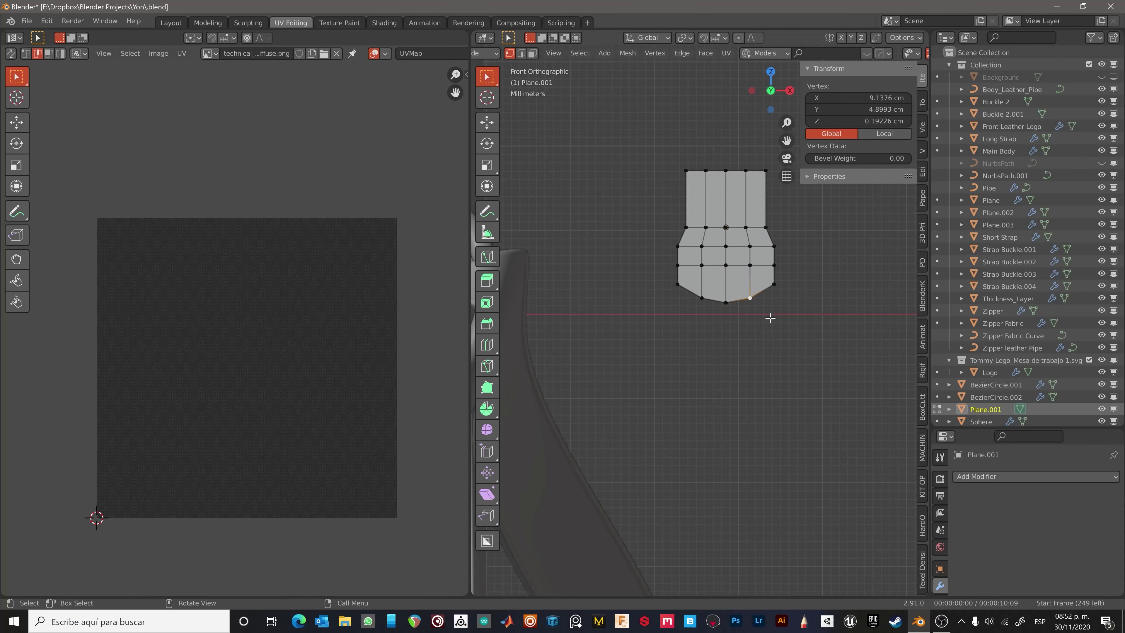
# Add a vertical loop cut, bevel the edges and inset the faces to round the tab.
pyautogui.press('a')
pyautogui.moveTo(770, 318); pyautogui.dragTo(744, 318, button='middle')
pyautogui.scroll(3, 749, 309)
pyautogui.hotkey('ctrl', 'r')
pyautogui.click(731, 265)
pyautogui.hotkey('ctrl', 'b')
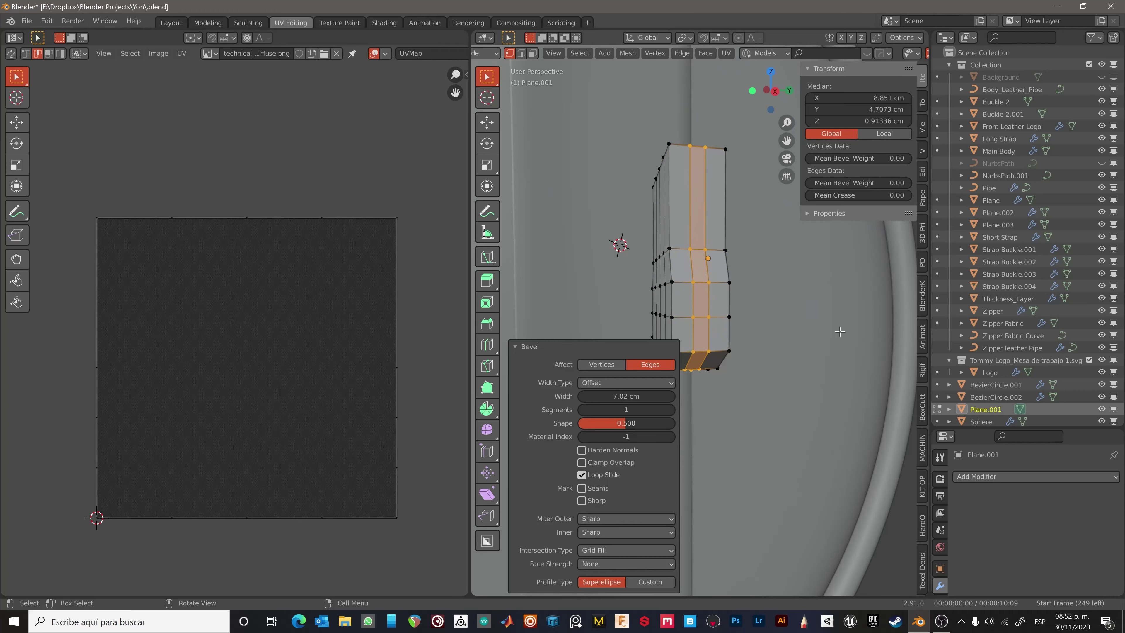
pyautogui.press('3')
pyautogui.moveTo(839, 331)
pyautogui.mouseDown(button='middle')
pyautogui.moveTo(756, 341)
pyautogui.moveTo(765, 361)
pyautogui.moveTo(756, 373)
pyautogui.moveTo(663, 245)
pyautogui.mouseUp(button='middle')
pyautogui.press('Escape')
pyautogui.press('a')
pyautogui.hotkey('alt', 'a')
# Add loop cuts to groove the 1.15 × 1.55 cm tab, then add another plane.
pyautogui.press('2')
pyautogui.hotkey('ctrl', 'r')
pyautogui.click(721, 314)
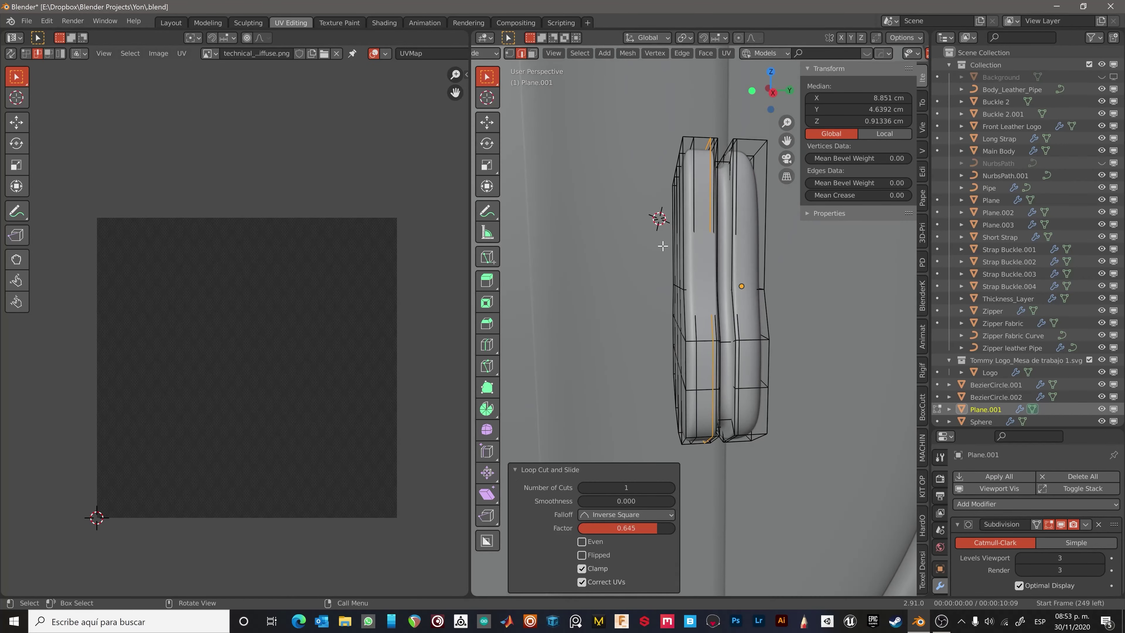
pyautogui.moveTo(757, 130); pyautogui.dragTo(703, 353, button='middle')
pyautogui.scroll(3, 703, 352)
pyautogui.hotkey('ctrl', 'r')
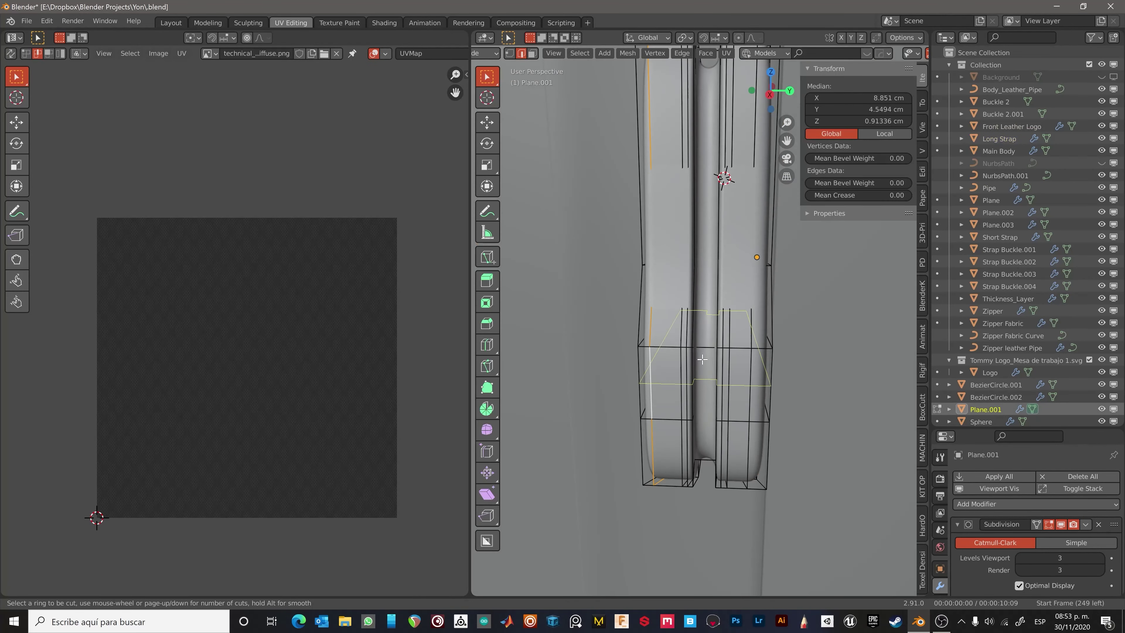
pyautogui.press('Tab')
pyautogui.scroll(3, 738, 375)
pyautogui.scroll(-3, 736, 420)
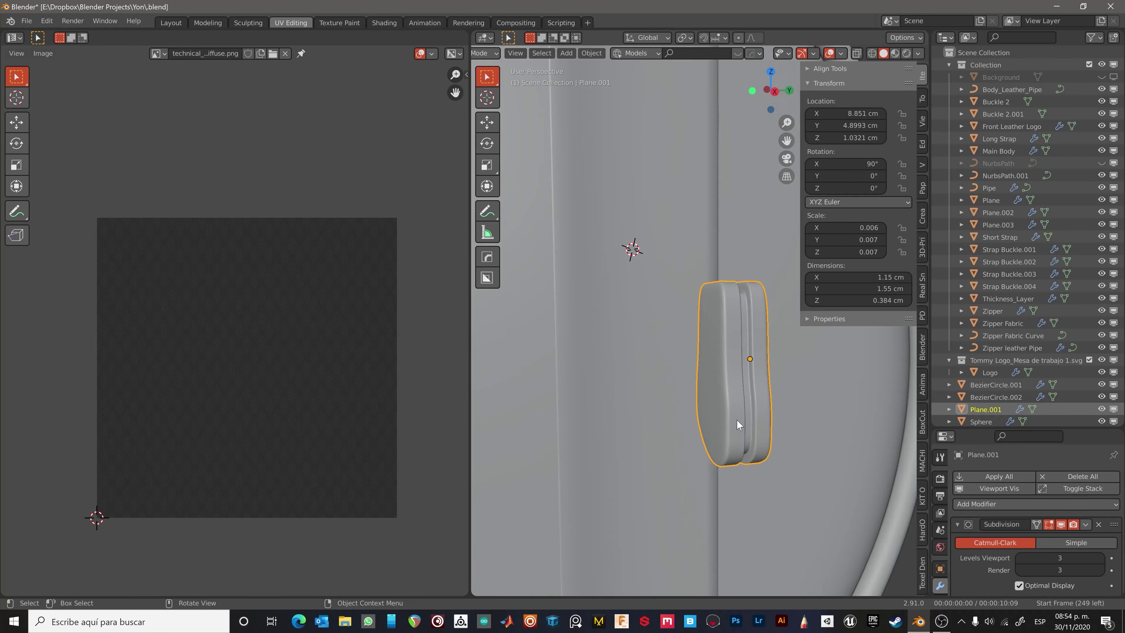
pyautogui.press('KP_3')
pyautogui.hotkey('shift', 'a')
# Add a plane rotated 90° on Y and Z, shrink it and place it beside the tab.
pyautogui.click(828, 39)
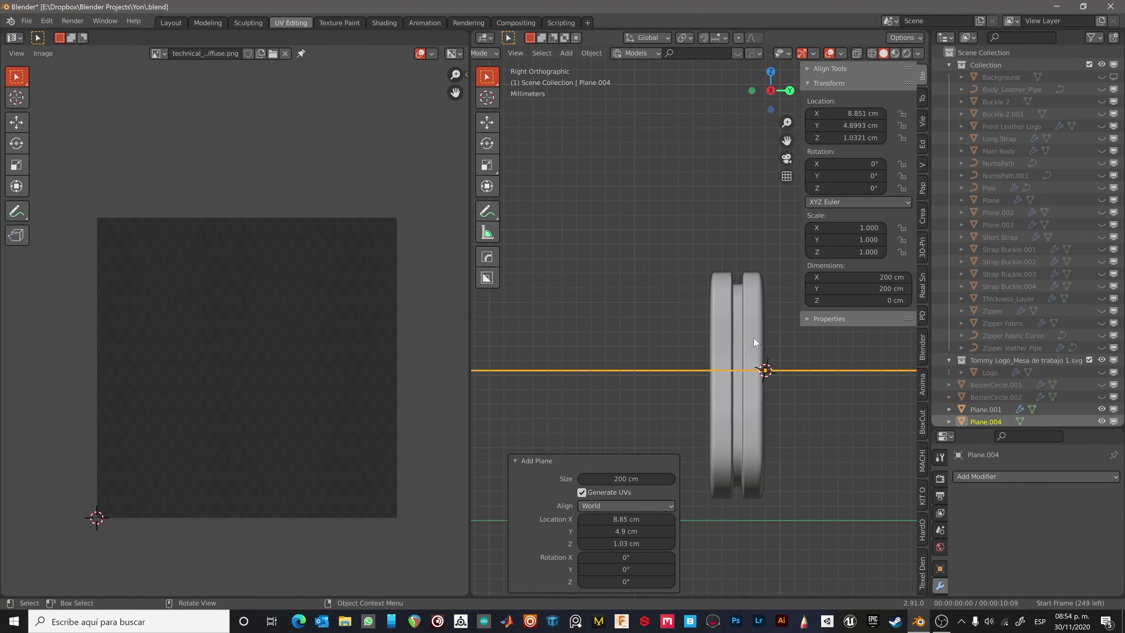
pyautogui.press('r')
pyautogui.press('y')
pyautogui.press('9')
pyautogui.press('0')
pyautogui.press('Return')
pyautogui.press('r')
pyautogui.press('z')
pyautogui.press('9')
pyautogui.press('0')
pyautogui.press('Return')
pyautogui.press('s')
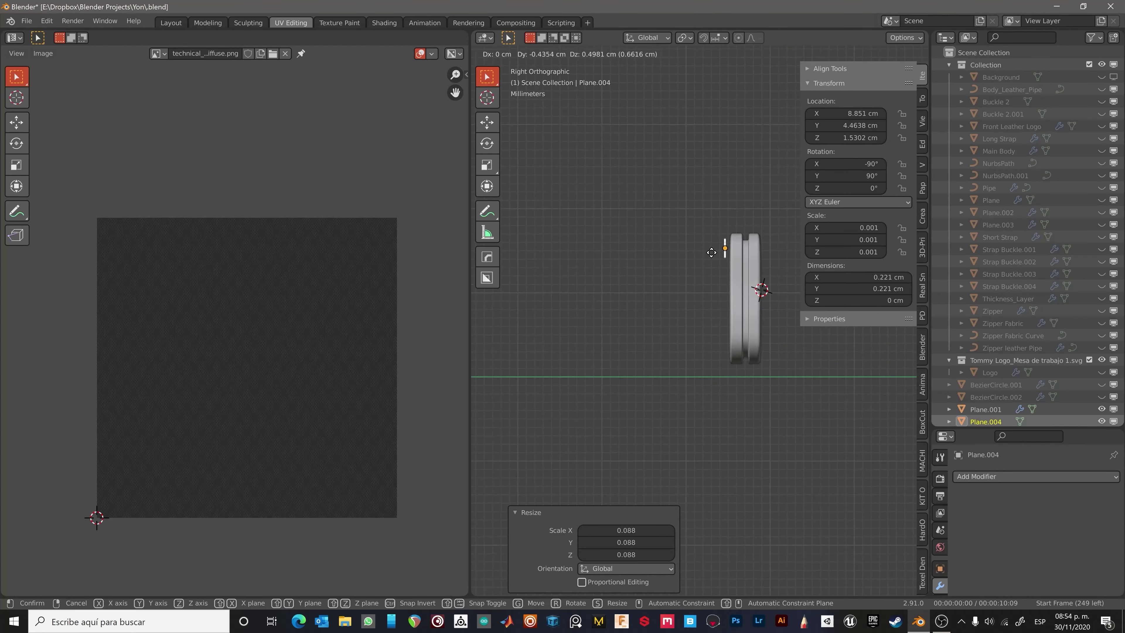
pyautogui.click(712, 252)
pyautogui.scroll(6, 768, 318)
pyautogui.scroll(-2, 768, 318)
# Inspect the strip in edit mode and select the tab's lower right vertices.
pyautogui.press('Tab')
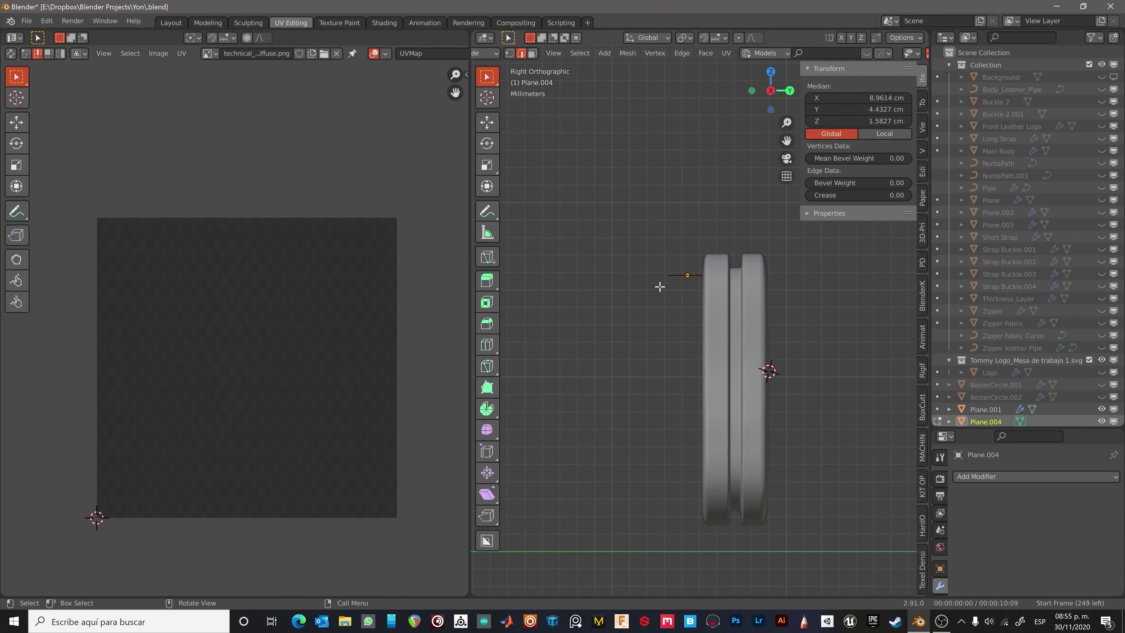
pyautogui.moveTo(721, 579)
pyautogui.mouseDown(button='middle')
pyautogui.moveTo(667, 434)
pyautogui.moveTo(686, 308)
pyautogui.mouseUp(button='middle')
pyautogui.press('a')
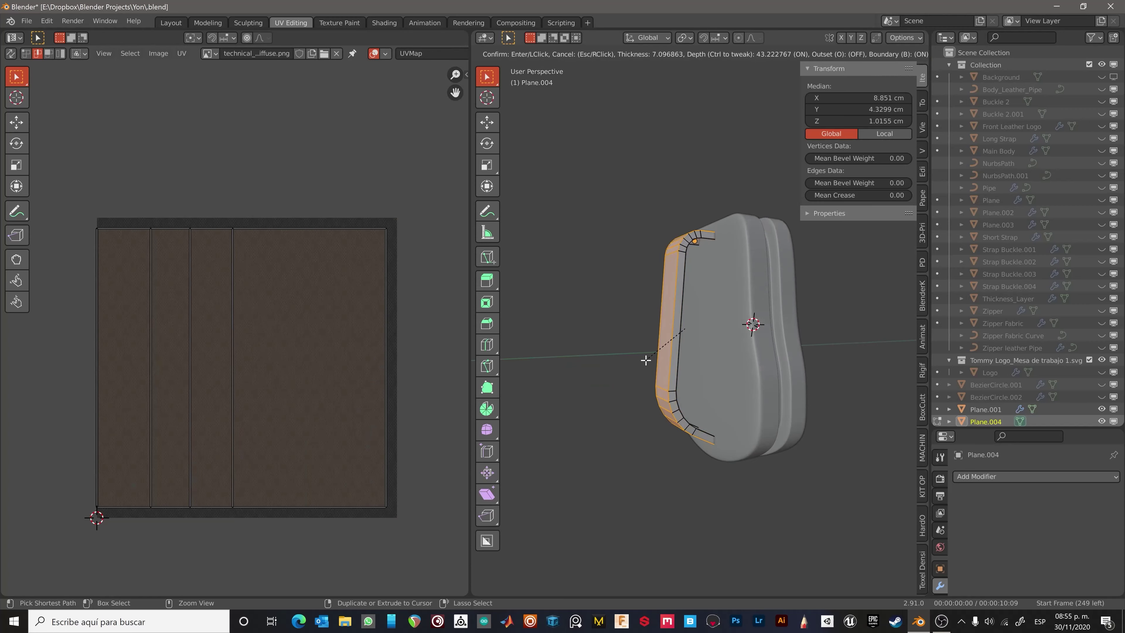
pyautogui.press('Tab')
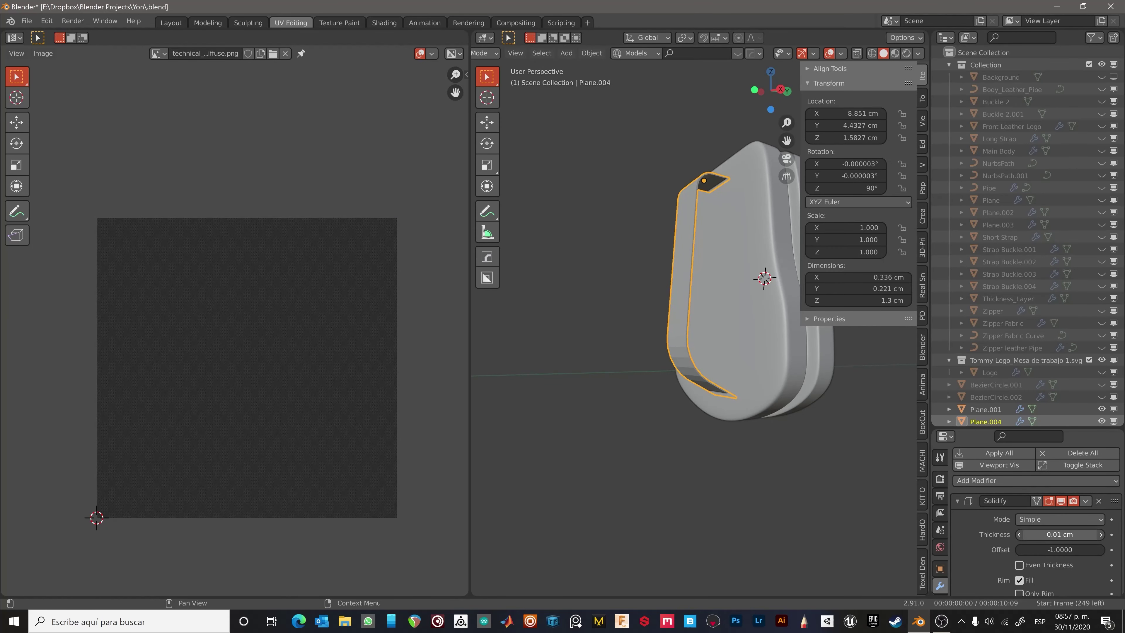
pyautogui.moveTo(774, 430); pyautogui.dragTo(773, 481, button='middle')
pyautogui.press('Tab')
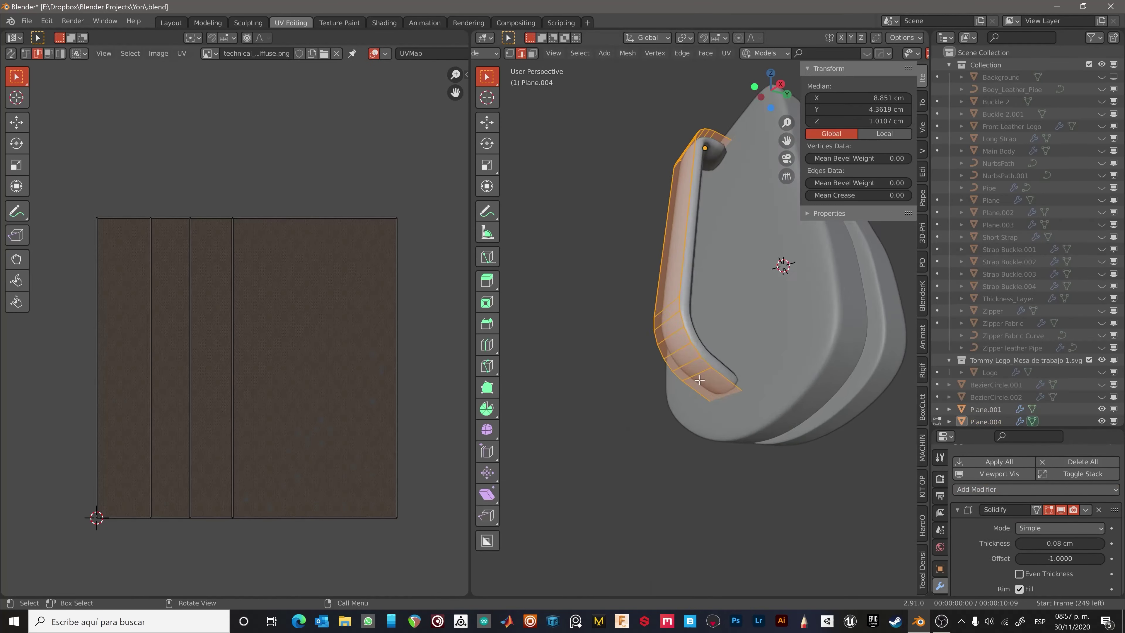
pyautogui.click(773, 481)
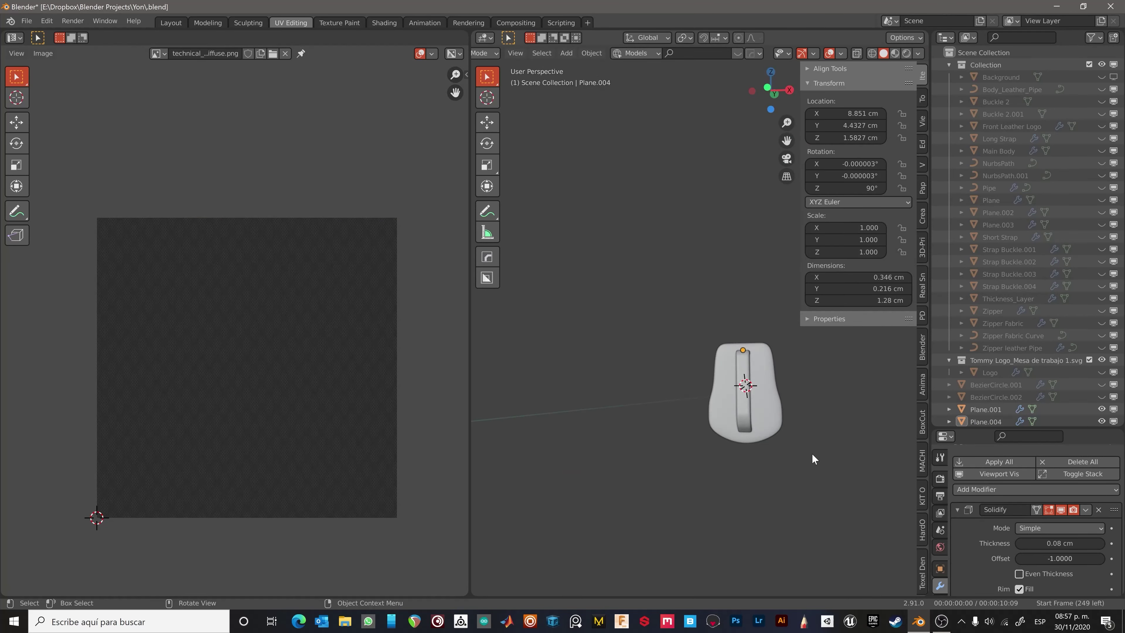
pyautogui.moveTo(815, 466); pyautogui.dragTo(709, 443, button='middle')
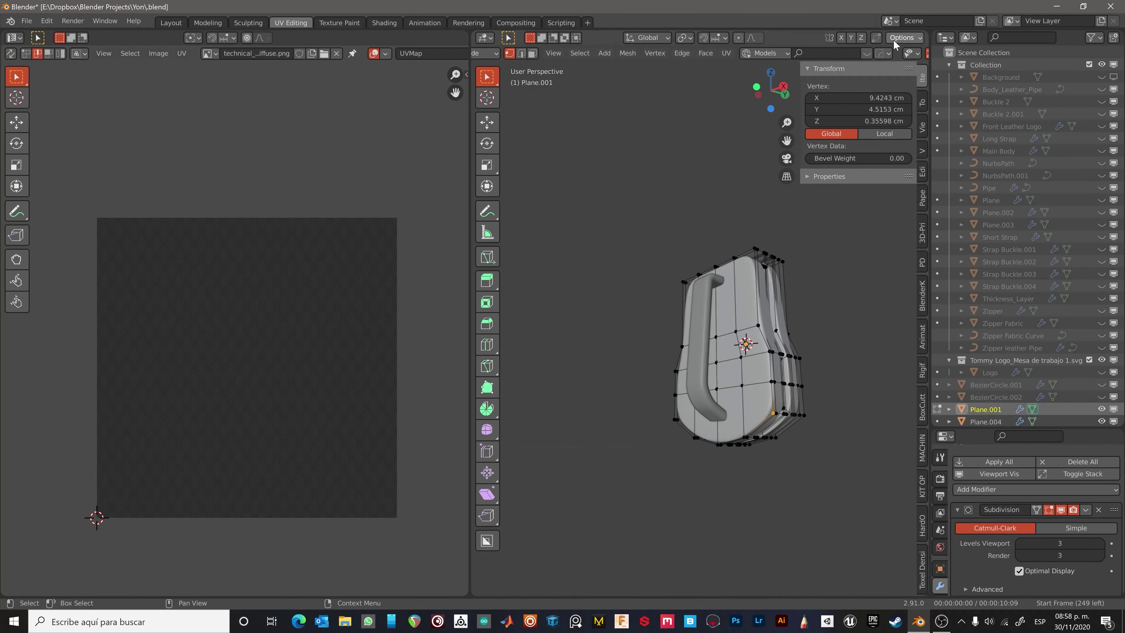
pyautogui.press('KP_1')
pyautogui.scroll(2, 556, 428)
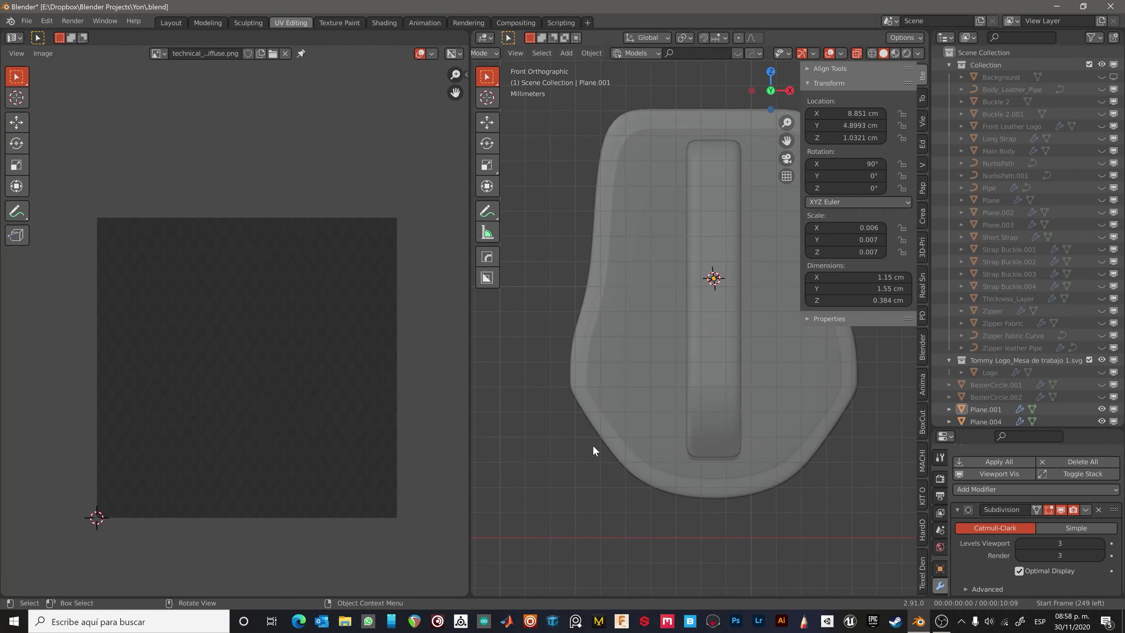
pyautogui.moveTo(592, 445); pyautogui.dragTo(727, 366, button='middle')
pyautogui.press('z')
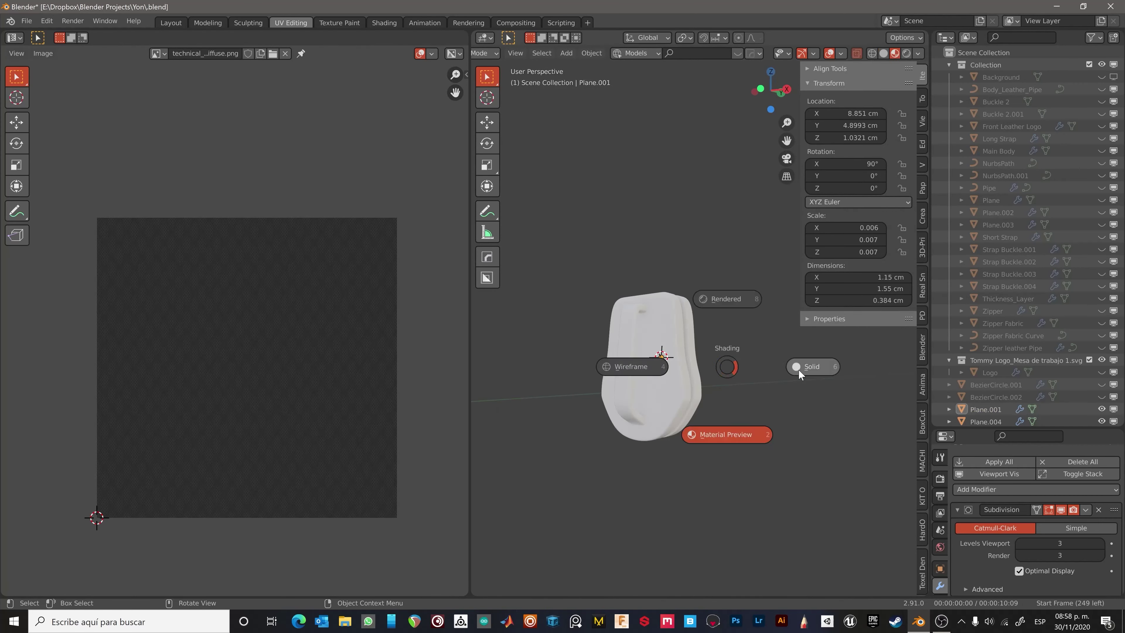
# Narrow the strip along X, unhide the other objects and select the grooved strip Plane.004.
pyautogui.press('Tab')
pyautogui.press('s')
pyautogui.press('x')
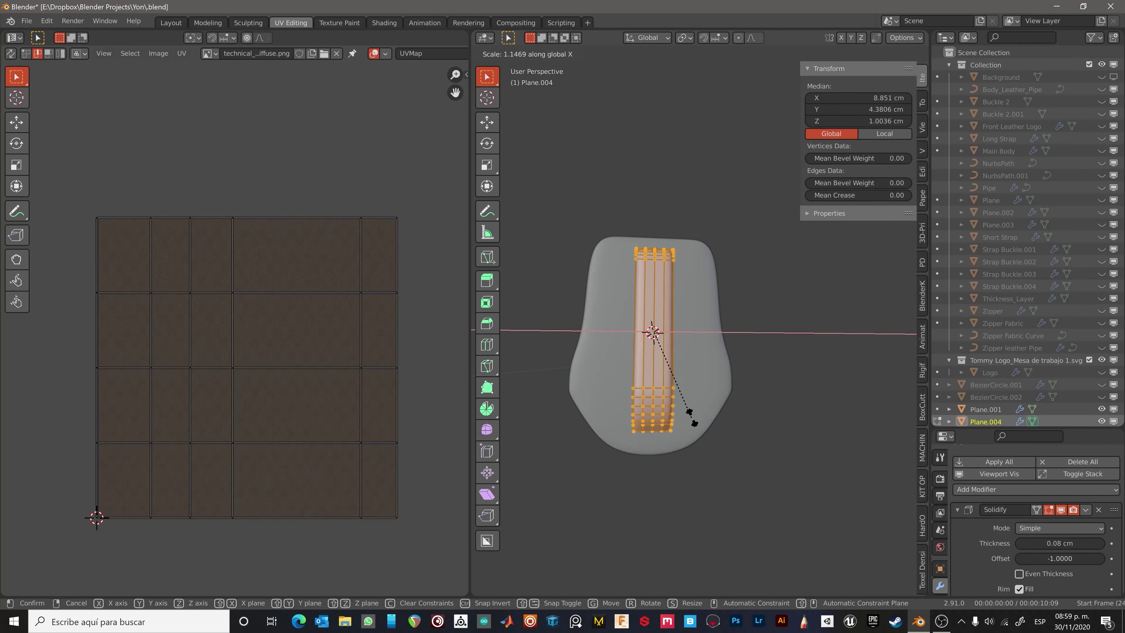
pyautogui.press('Escape')
pyautogui.press('Tab')
pyautogui.moveTo(715, 485)
pyautogui.mouseDown(button='middle')
pyautogui.moveTo(674, 401)
pyautogui.moveTo(755, 468)
pyautogui.moveTo(727, 464)
pyautogui.mouseUp(button='middle')
pyautogui.press('Tab')
pyautogui.press('Tab')
pyautogui.hotkey('alt', 'h')
pyautogui.click(726, 464)
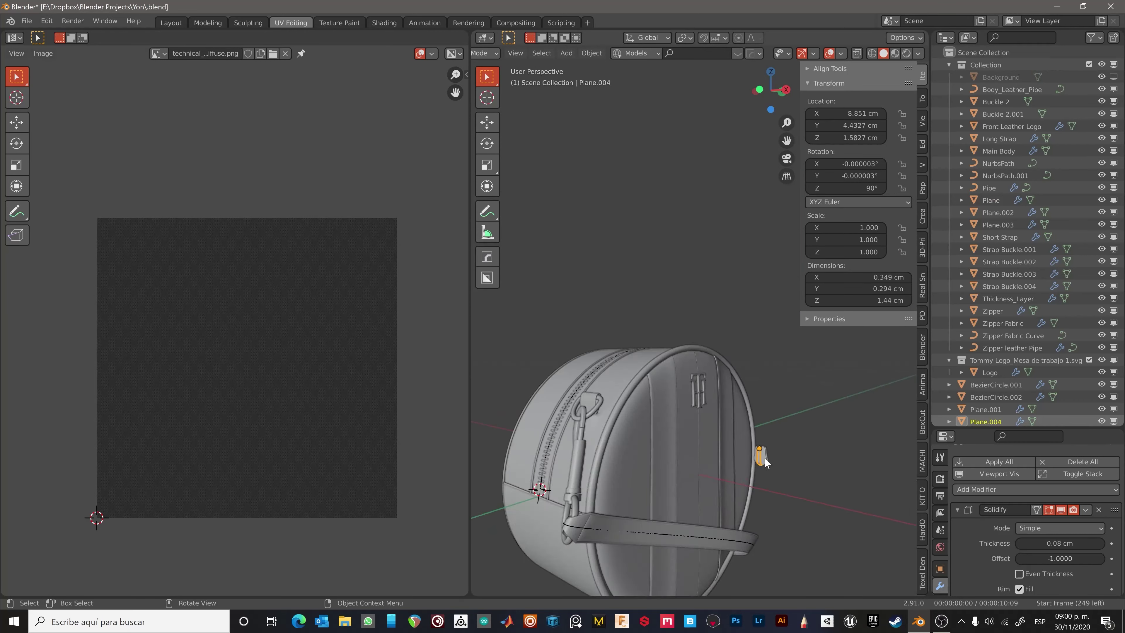
pyautogui.click(760, 457)
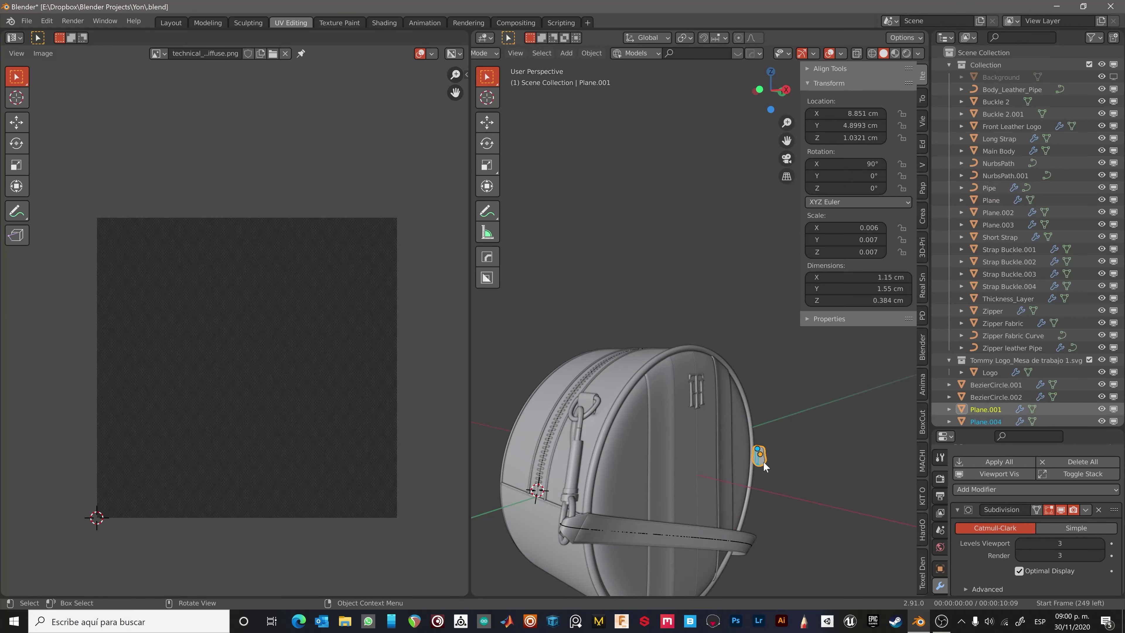
pyautogui.click(759, 455)
# Isolate the zipper pull and move and tilt it onto the zipper track.
pyautogui.press('KP_Decimal')
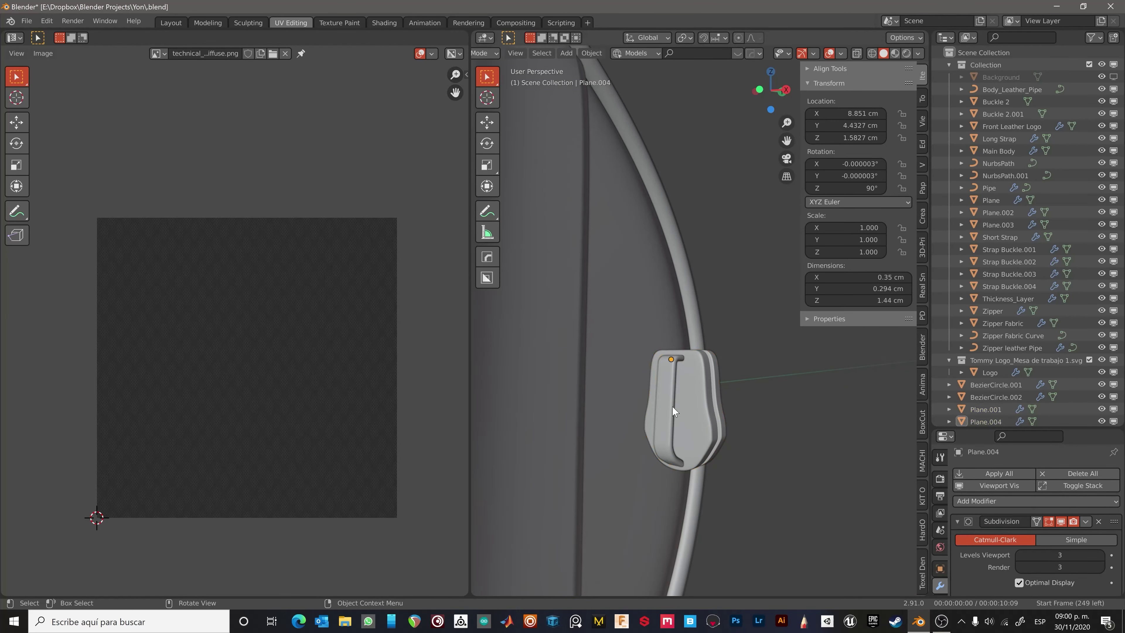
pyautogui.press('KP_Divide')
pyautogui.press('KP_1')
pyautogui.press('KP_Decimal')
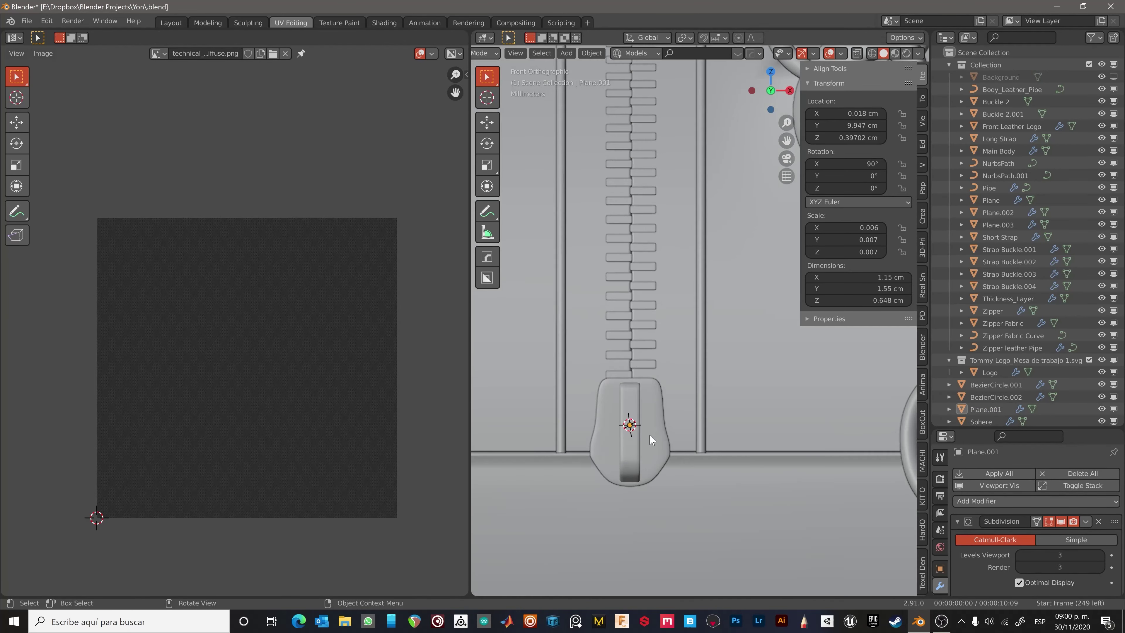
pyautogui.click(640, 351)
pyautogui.moveTo(640, 350); pyautogui.dragTo(824, 438, button='middle')
pyautogui.press('r')
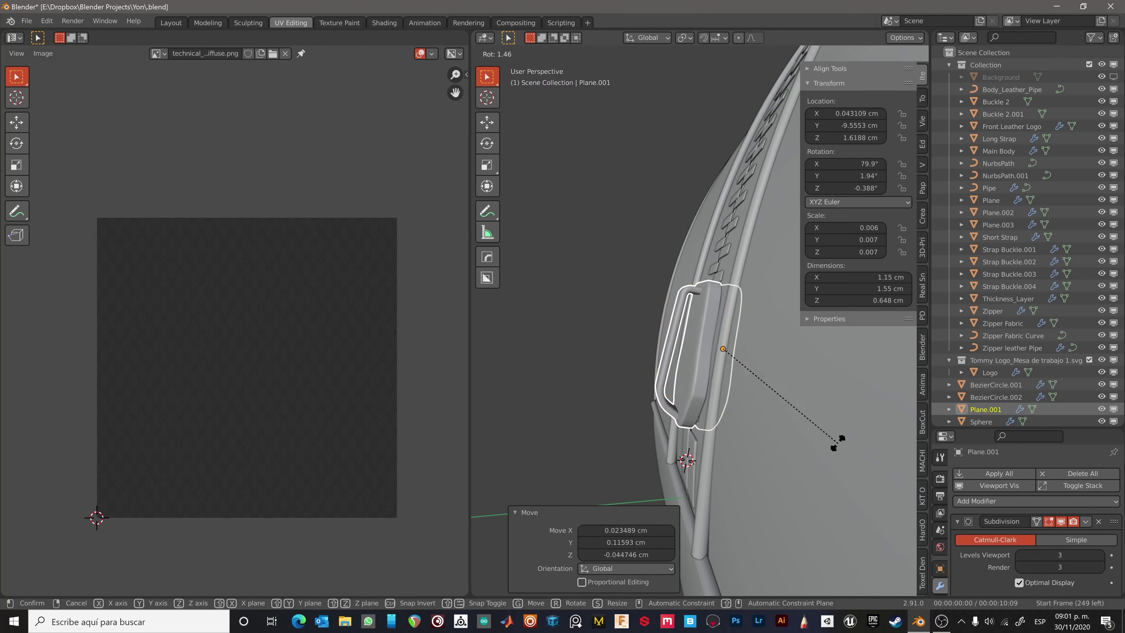
pyautogui.click(837, 444)
# Straighten the zipper pull's sideways tilt in front view and save the file.
pyautogui.press('KP_1')
pyautogui.press('KP_Decimal')
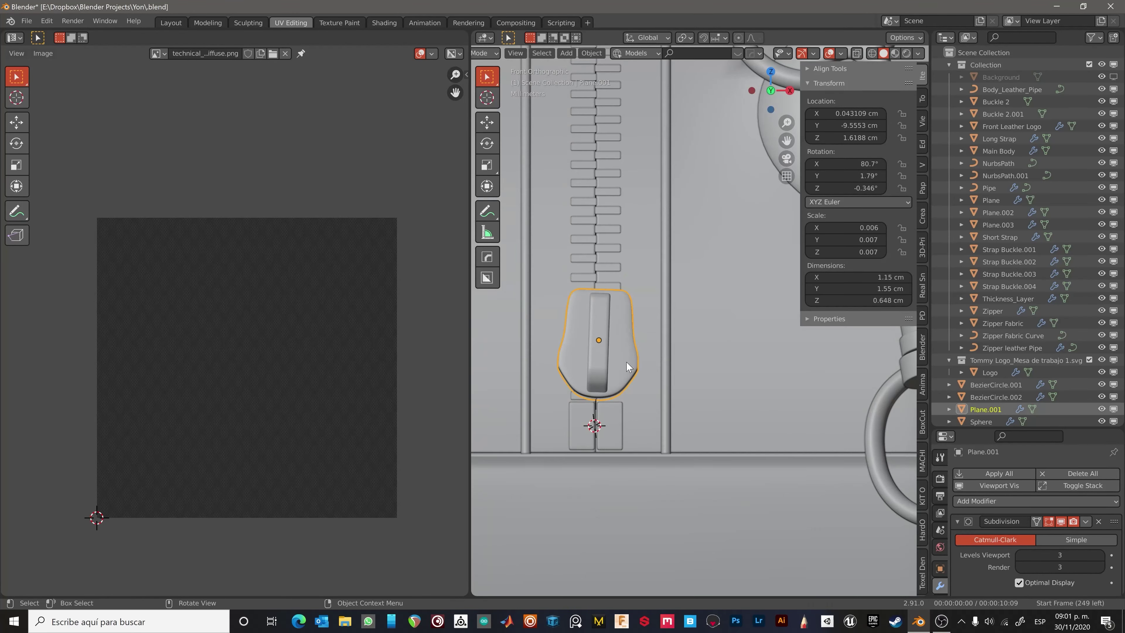
pyautogui.press('r')
pyautogui.click(664, 381)
pyautogui.scroll(-5, 691, 390)
pyautogui.scroll(-4, 720, 398)
pyautogui.hotkey('ctrl', 's')
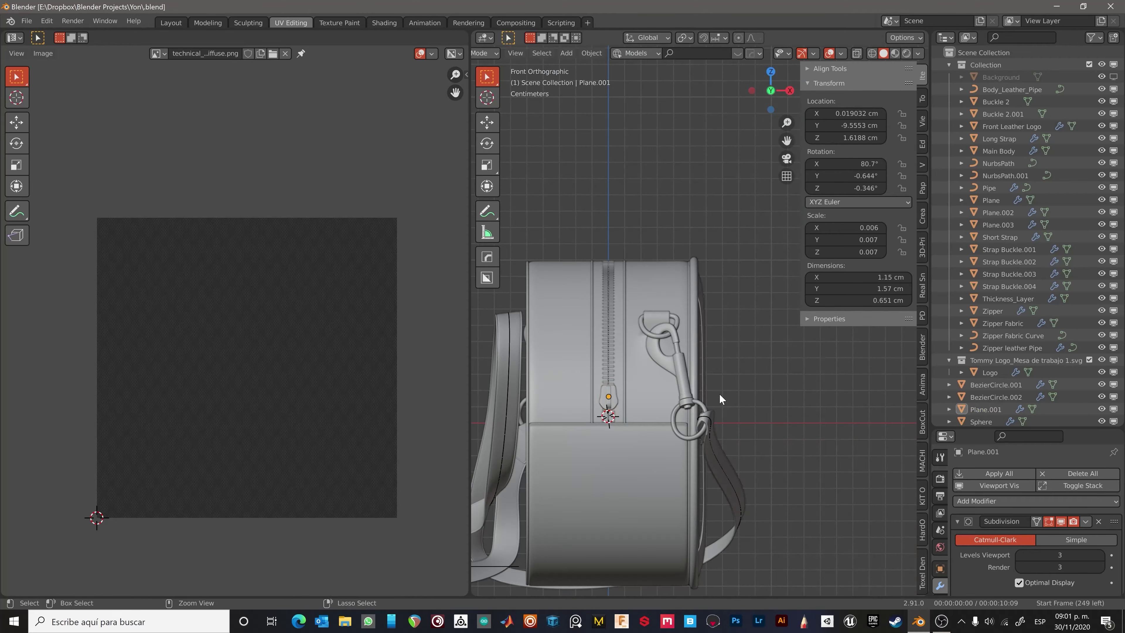
pyautogui.click(894, 53)
# Switch to the Modeling workspace and orbit in to select the Long Strap by its holed end.
pyautogui.click(384, 23)
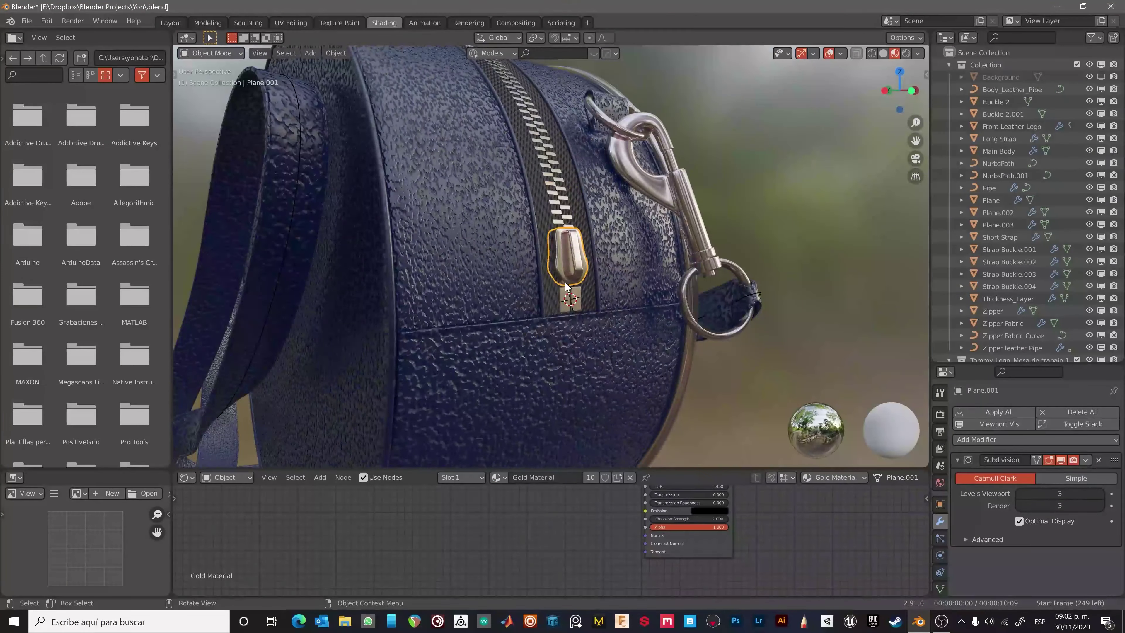
pyautogui.press('KP_3')
pyautogui.press('KP_1')
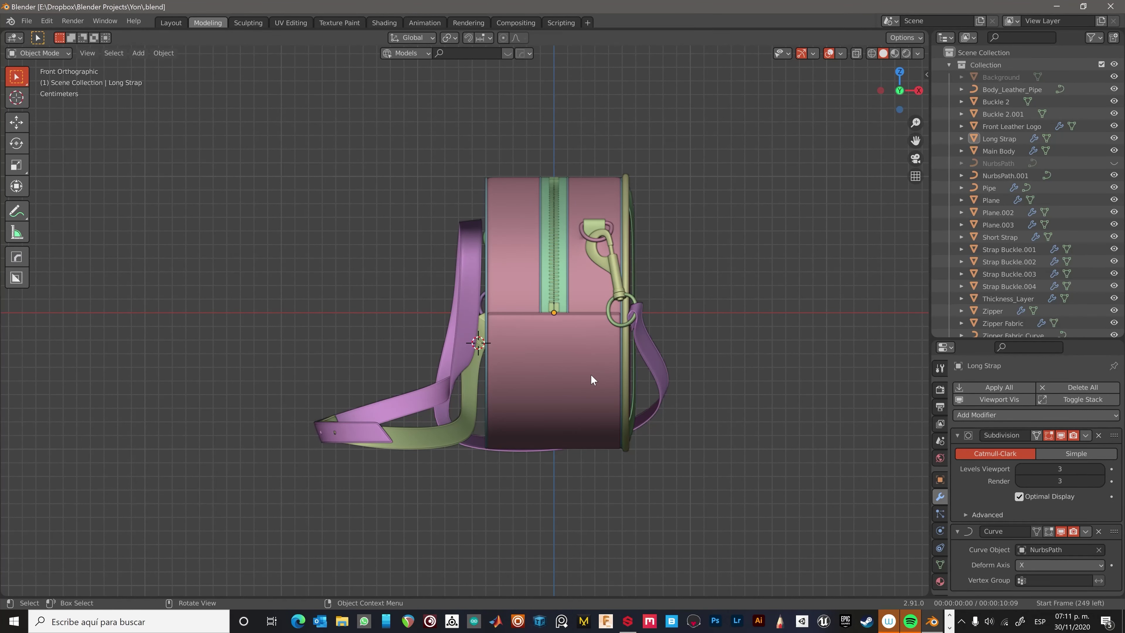
pyautogui.moveTo(591, 373); pyautogui.dragTo(609, 351, button='middle')
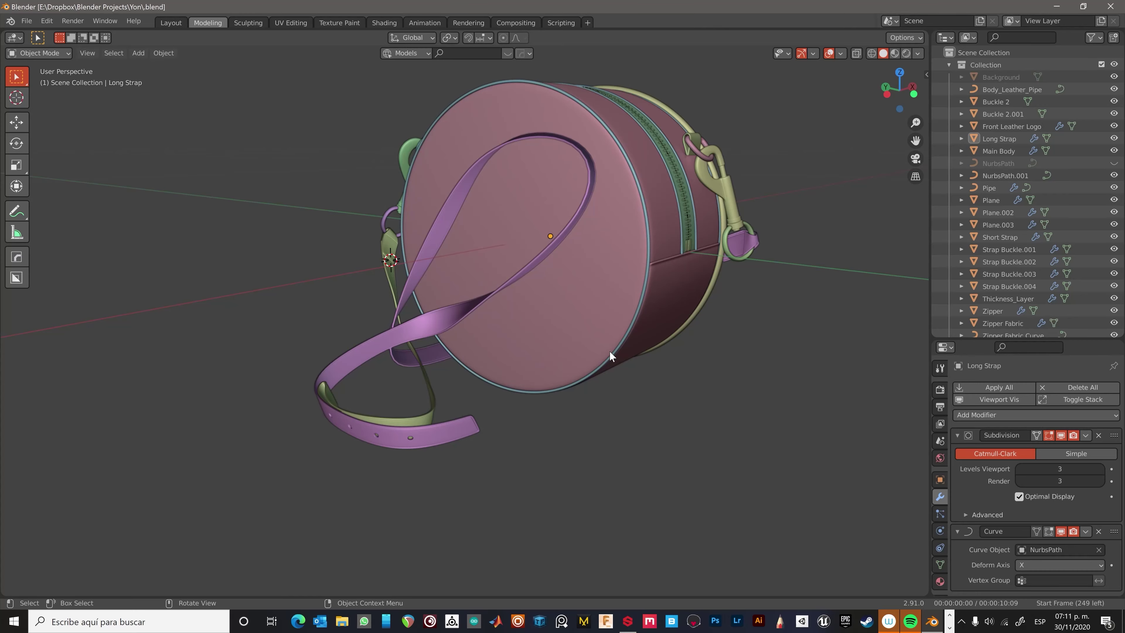
pyautogui.moveTo(610, 355); pyautogui.dragTo(545, 432, button='middle')
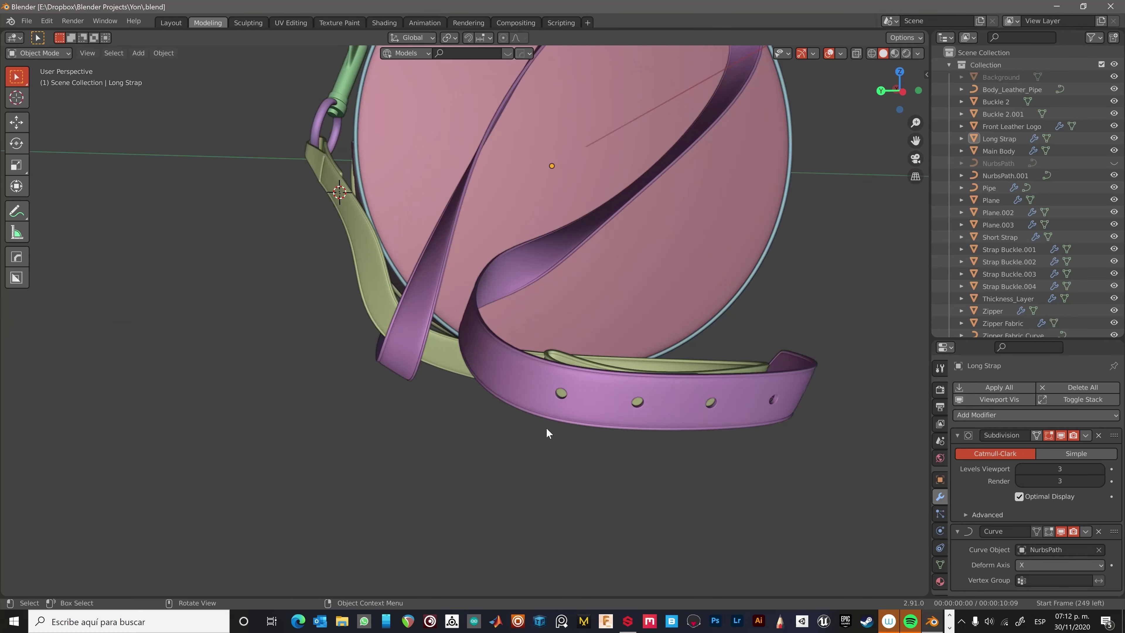
pyautogui.keyDown('shift'); pyautogui.click(462, 401); pyautogui.keyUp('shift')
# Add a Bezier Circle at the strap end and rotate it 90° on Y.
pyautogui.keyDown('shift'); pyautogui.moveTo(461, 401); pyautogui.dragTo(503, 432, button='middle'); pyautogui.keyUp('shift')
pyautogui.keyDown('shift'); pyautogui.rightClick(504, 432); pyautogui.keyUp('shift')
pyautogui.hotkey('shift', 'a')
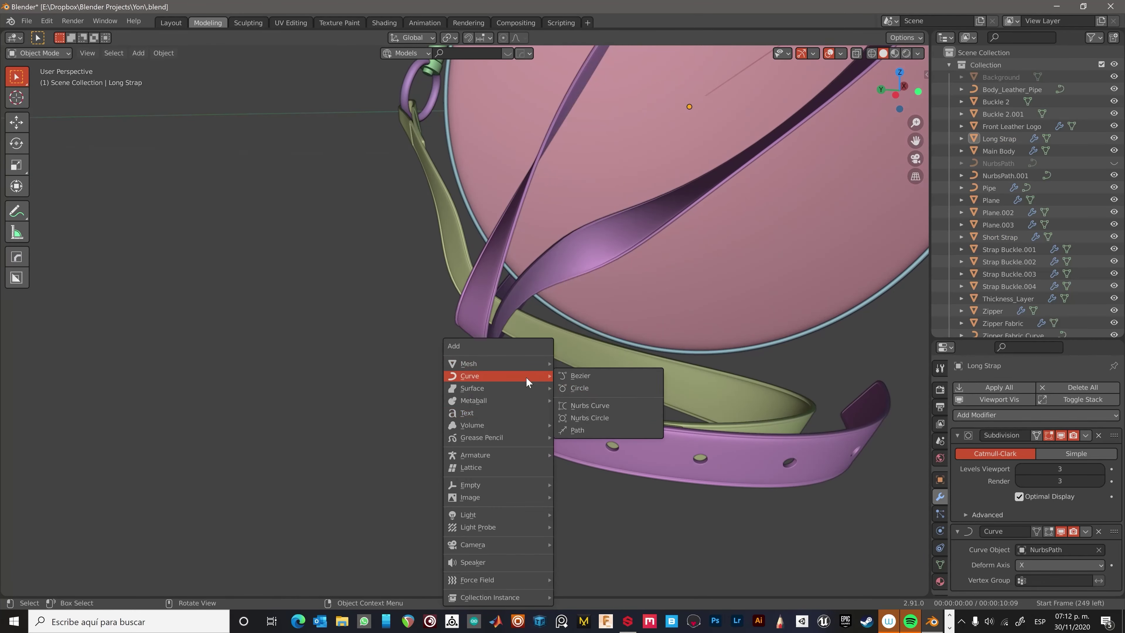
pyautogui.click(580, 389)
pyautogui.press('ctrl+KP_3')
pyautogui.press('Tab')
pyautogui.press('r')
pyautogui.press('y')
pyautogui.press('9')
pyautogui.press('0')
pyautogui.press('Return')
# Scale the circle down and rotate it on Z into a narrow oval along the strap.
pyautogui.scroll(-5, 459, 461)
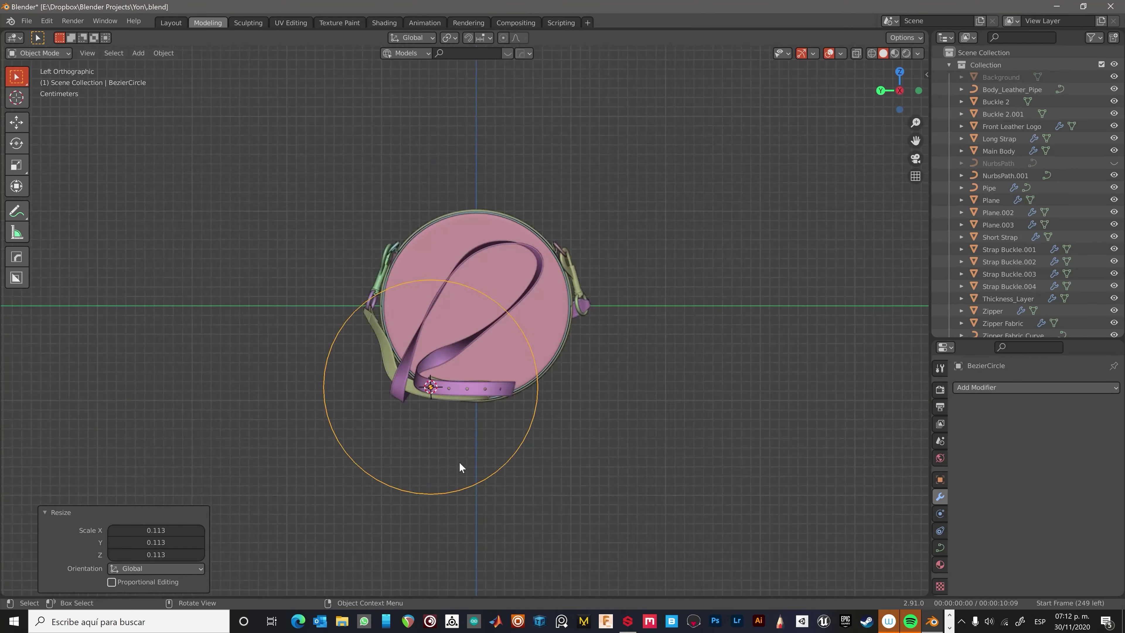
pyautogui.press('s')
pyautogui.click(451, 410)
pyautogui.scroll(5, 366, 318)
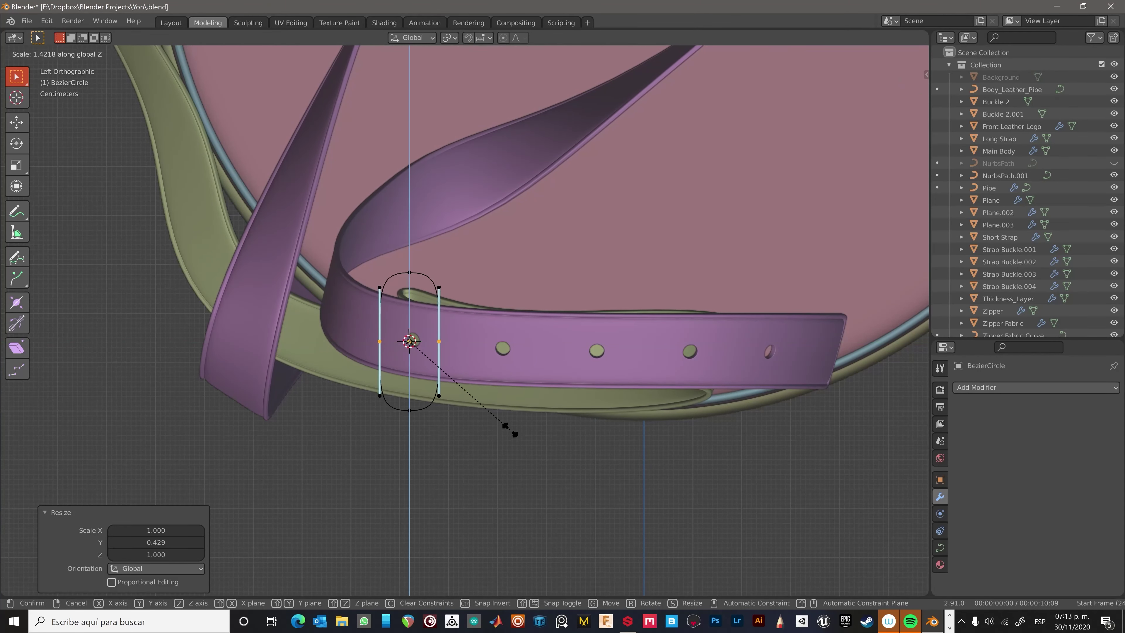
pyautogui.moveTo(482, 398); pyautogui.dragTo(345, 359, button='middle')
pyautogui.press('r')
pyautogui.press('z')
pyautogui.click(415, 371)
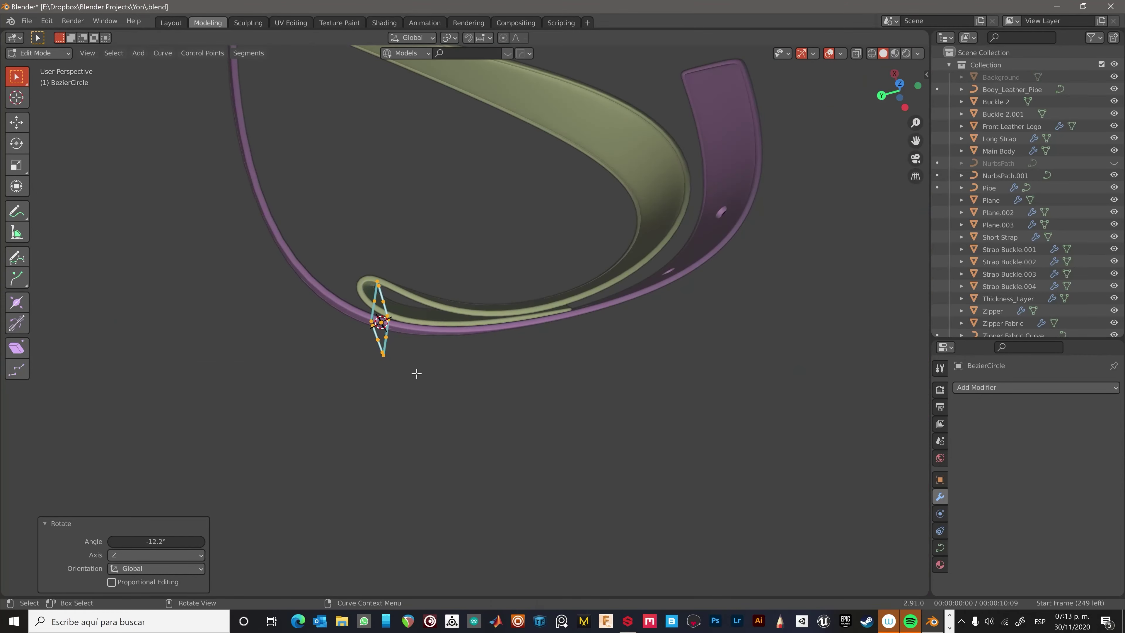
# Adjust the oval curve's shape settings, confirm its shape and save the file.
pyautogui.click(940, 547)
pyautogui.scroll(-5, 1016, 496)
pyautogui.scroll(1, 1016, 496)
pyautogui.moveTo(1061, 451); pyautogui.dragTo(1081, 451)
pyautogui.hotkey('ctrl', 's')
pyautogui.moveTo(435, 350)
pyautogui.mouseDown(button='middle')
pyautogui.moveTo(379, 346)
pyautogui.moveTo(502, 411)
pyautogui.mouseUp(button='middle')
pyautogui.click(433, 331)
pyautogui.press('Tab')
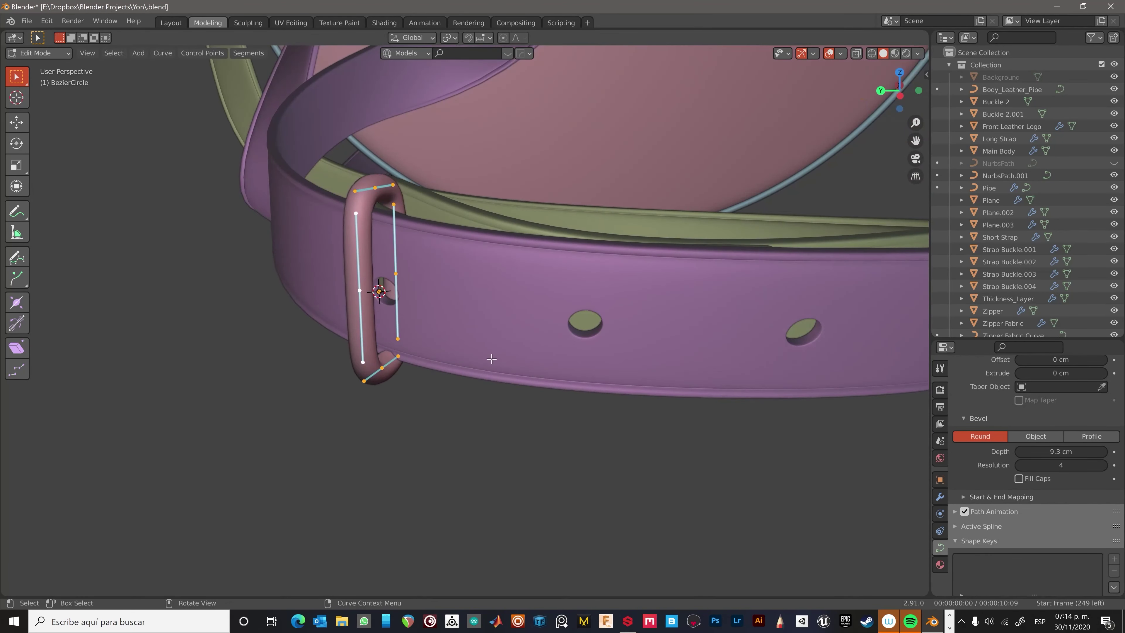
# Duplicate the oval curve in place.
pyautogui.hotkey('shift', 'd')
pyautogui.rightClick(502, 411)
pyautogui.scroll(-5, 502, 412)
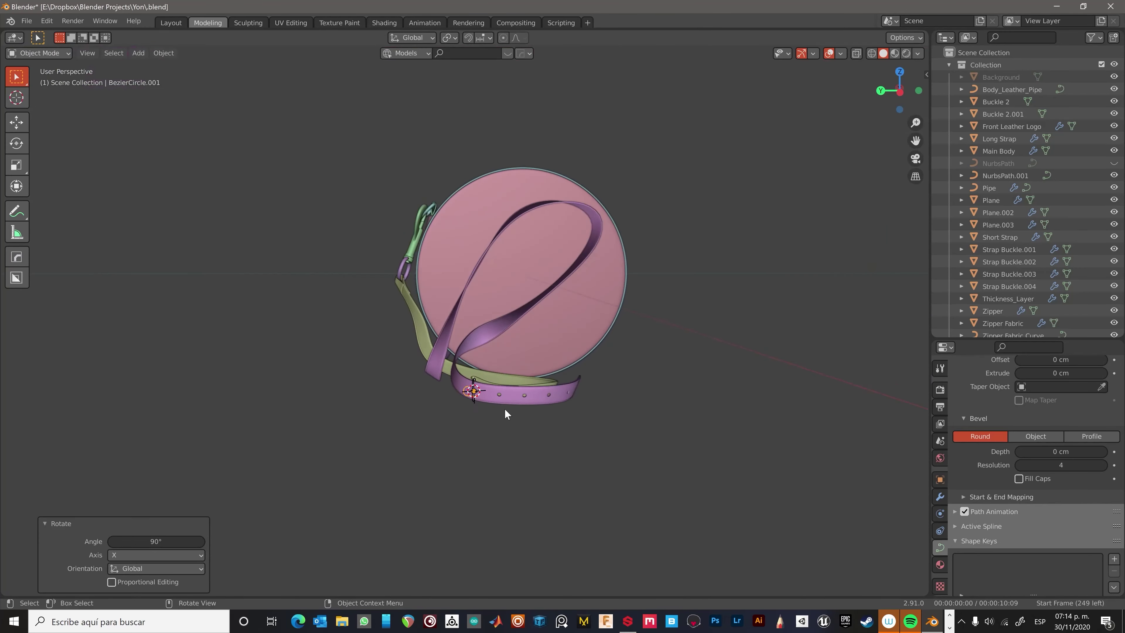
pyautogui.hotkey('ctrl', 'z')
pyautogui.scroll(5, 958, 512)
pyautogui.scroll(1, 1065, 548)
# Use the small oval as the bevel object profile and enlarge the oval path.
pyautogui.click(1101, 447)
pyautogui.click(246, 165)
pyautogui.scroll(2, 1061, 487)
pyautogui.moveTo(1061, 455); pyautogui.dragTo(1067, 454)
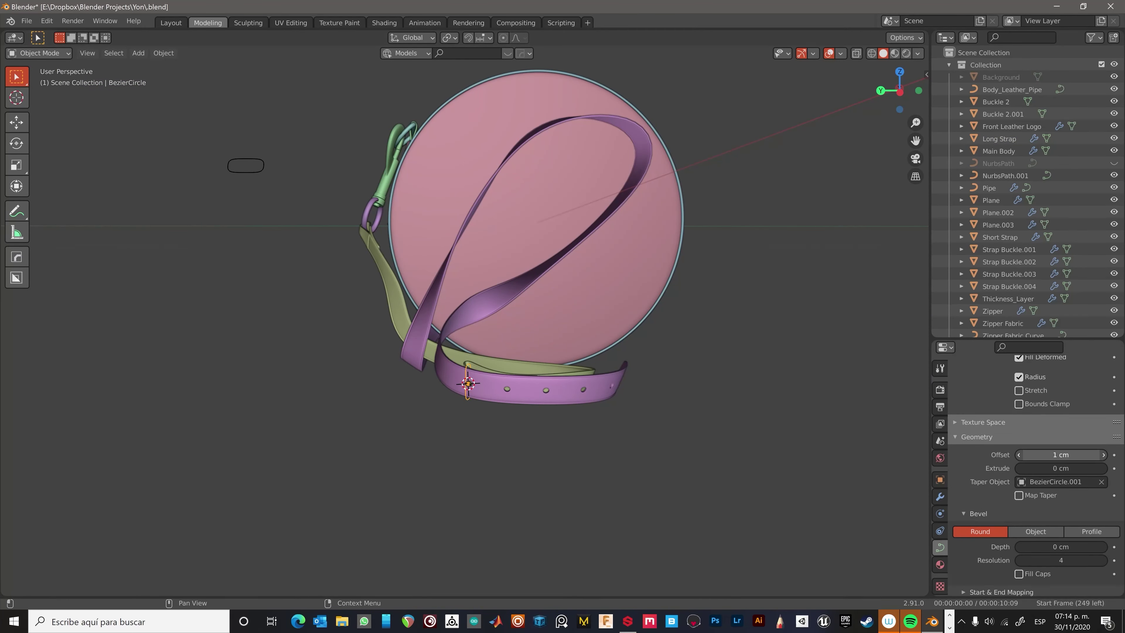
pyautogui.click(1035, 461)
pyautogui.moveTo(466, 371); pyautogui.dragTo(310, 311, button='middle')
pyautogui.press('s')
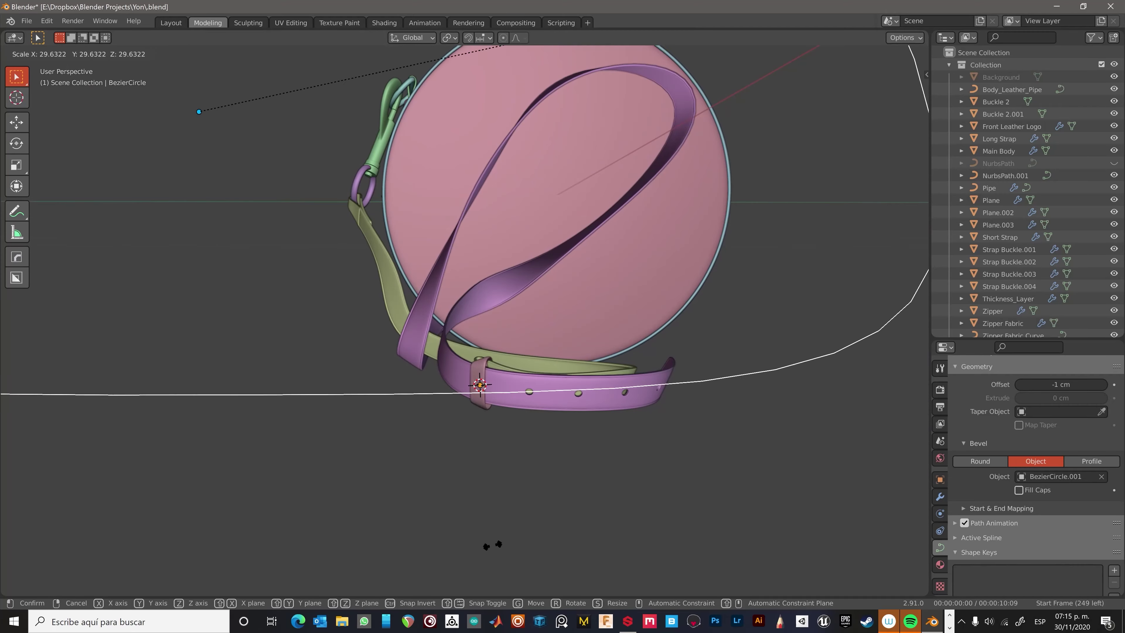
pyautogui.click(274, 338)
# Select the loop curve near the strap's buckle end and reset its location with Alt+G.
pyautogui.click(735, 330)
pyautogui.scroll(5, 603, 271)
pyautogui.moveTo(604, 271); pyautogui.dragTo(564, 244, button='middle')
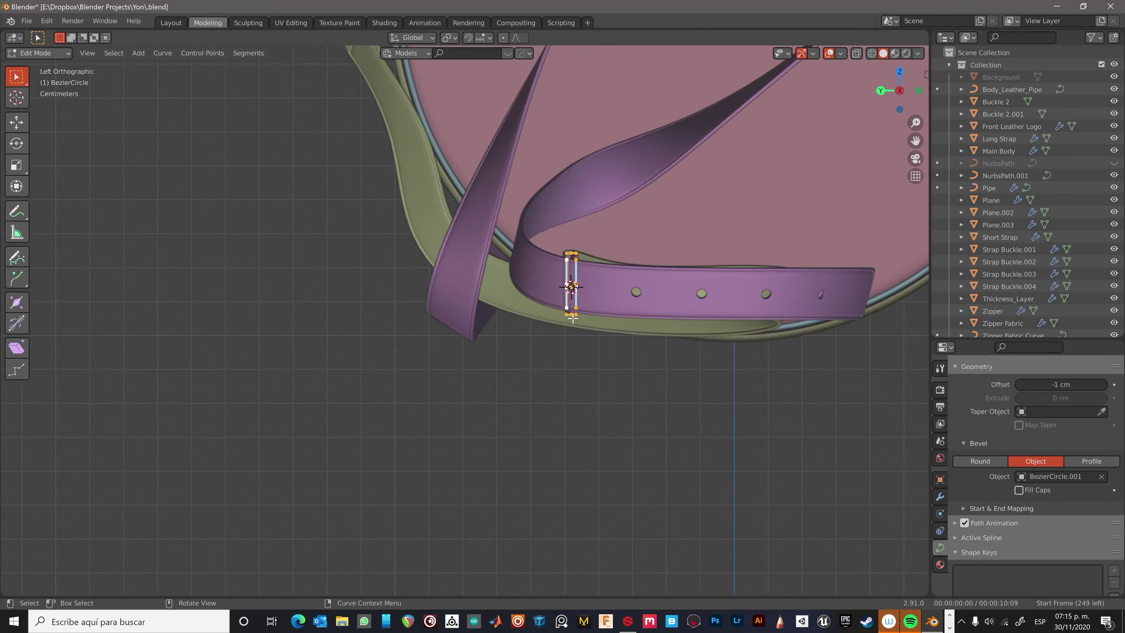
pyautogui.click(564, 244)
pyautogui.scroll(-6, 564, 244)
pyautogui.hotkey('alt', 'g')
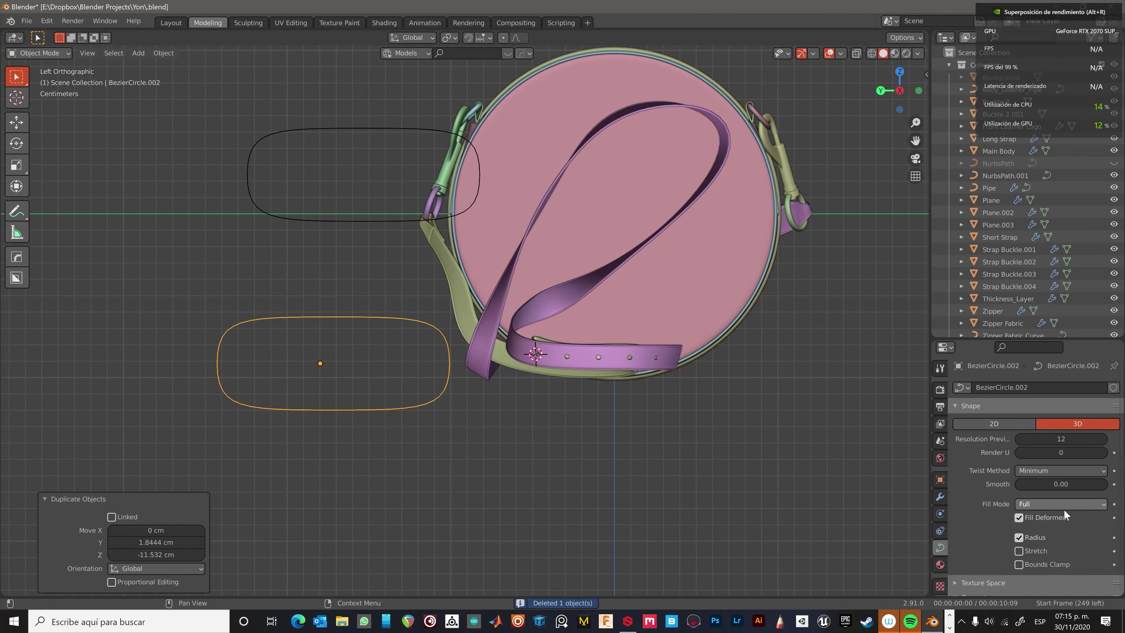
# Rotate the small oval 90° on X and move the loop onto the strap.
pyautogui.click(345, 224)
pyautogui.moveTo(344, 224); pyautogui.dragTo(301, 345, button='middle')
pyautogui.click(350, 186)
pyautogui.press('KP_1')
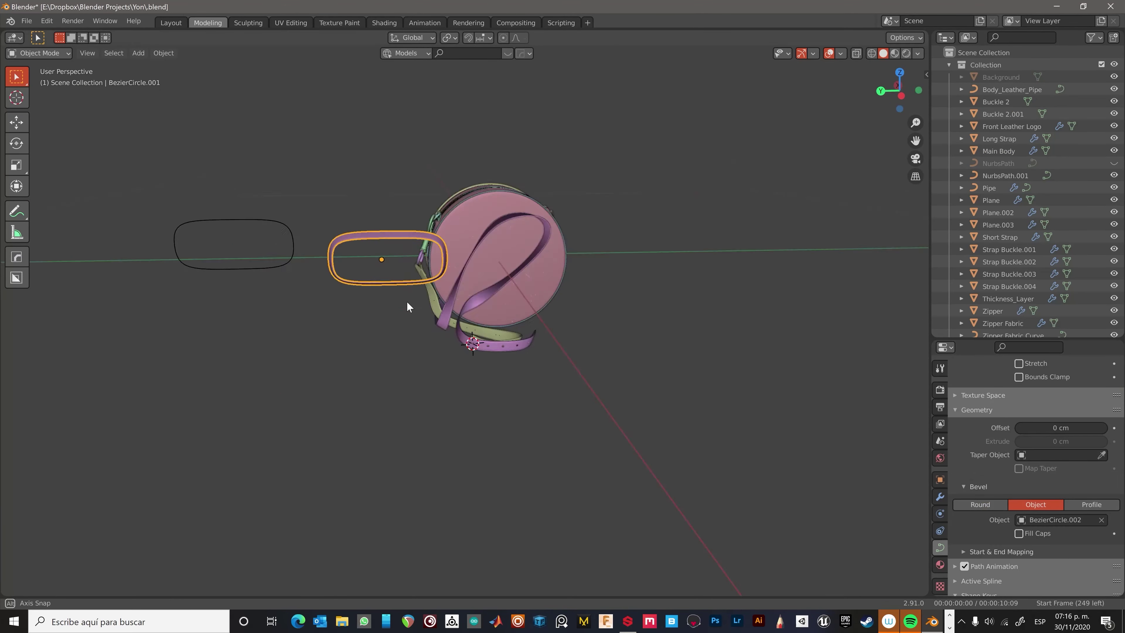
pyautogui.press('Tab')
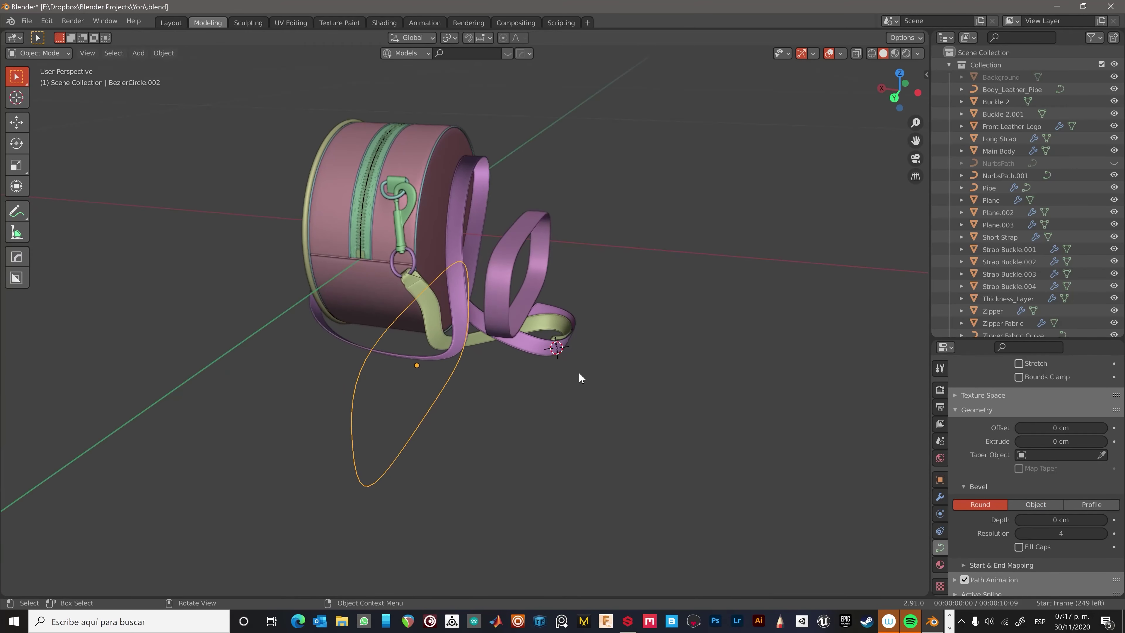
pyautogui.press('r')
pyautogui.press('x')
pyautogui.press('9')
pyautogui.press('0')
pyautogui.press('Return')
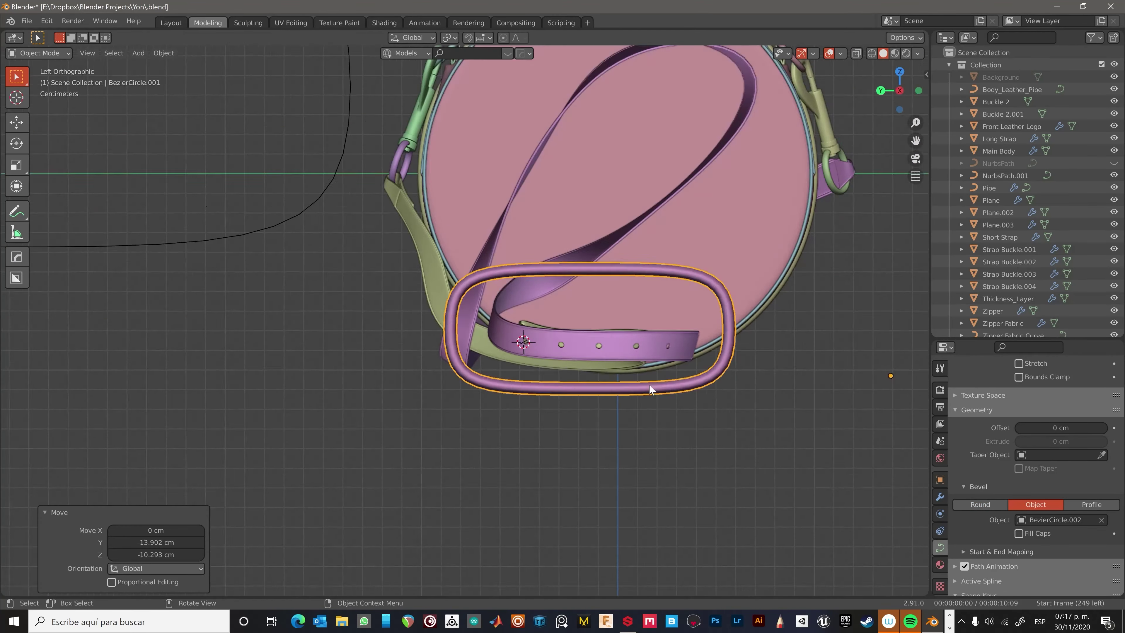
pyautogui.press('ctrl+KP_3')
pyautogui.click(460, 448)
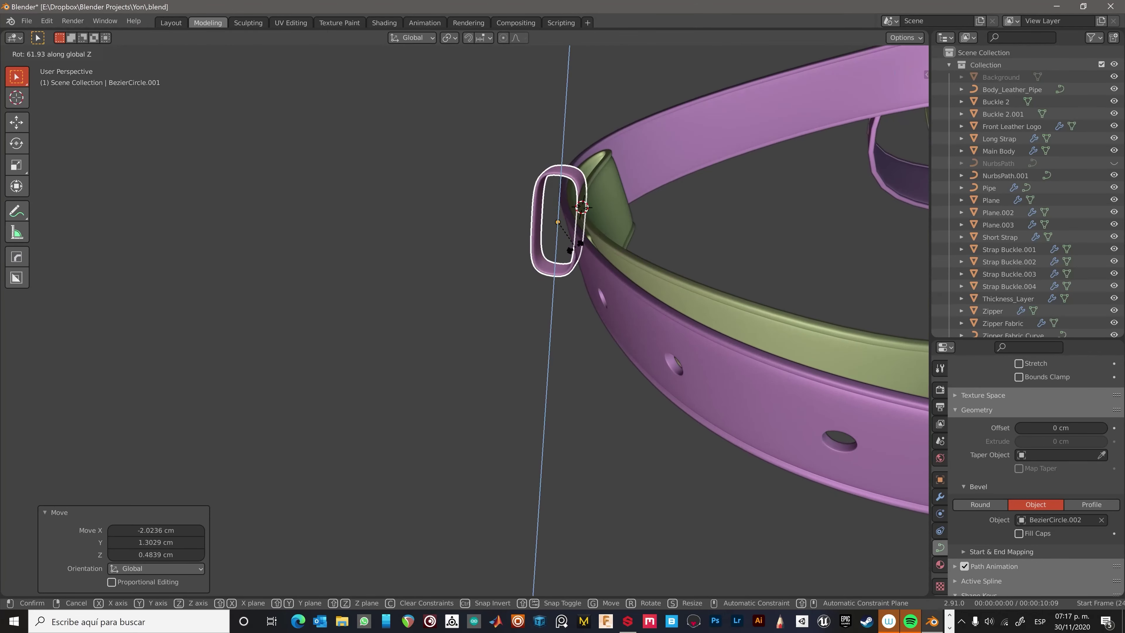
# Delete the leftover curve and widen the loop's profile sideways.
pyautogui.press('Delete')
pyautogui.moveTo(629, 231)
pyautogui.mouseDown(button='middle')
pyautogui.moveTo(638, 310)
pyautogui.moveTo(364, 220)
pyautogui.mouseUp(button='middle')
pyautogui.scroll(-3, 647, 357)
pyautogui.scroll(2, 601, 325)
pyautogui.hotkey('ctrl', 'z')
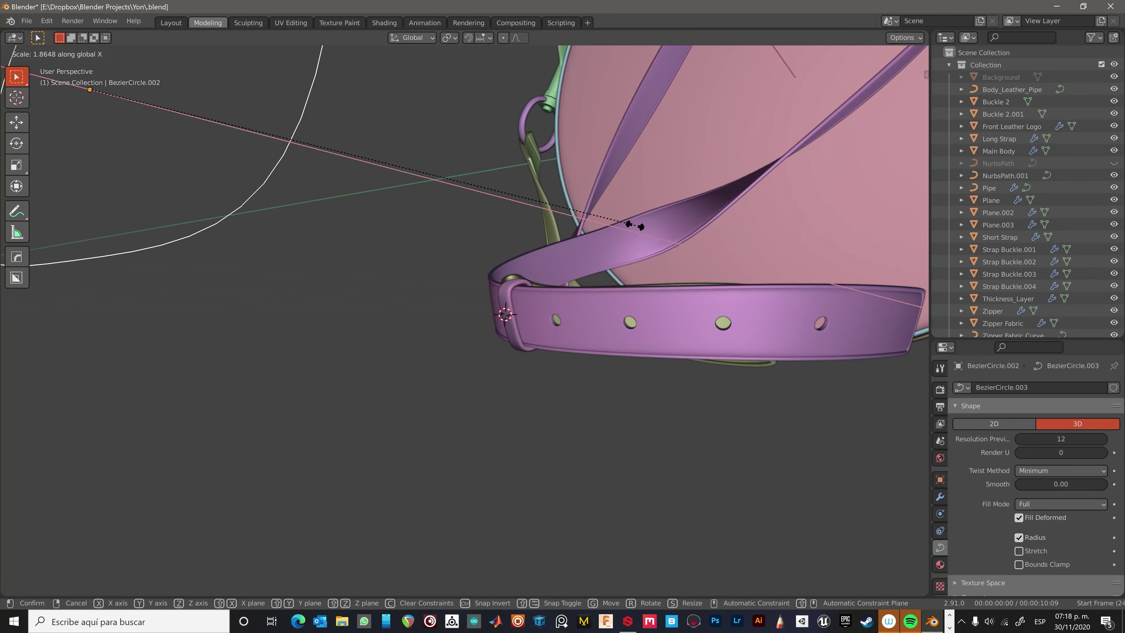
pyautogui.rightClick(635, 225)
pyautogui.moveTo(635, 225); pyautogui.dragTo(664, 355, button='middle')
pyautogui.scroll(-4, 665, 355)
# Select all of the keeper loop's mesh in Edit Mode and unwrap its UVs.
pyautogui.click(515, 352)
pyautogui.scroll(4, 539, 419)
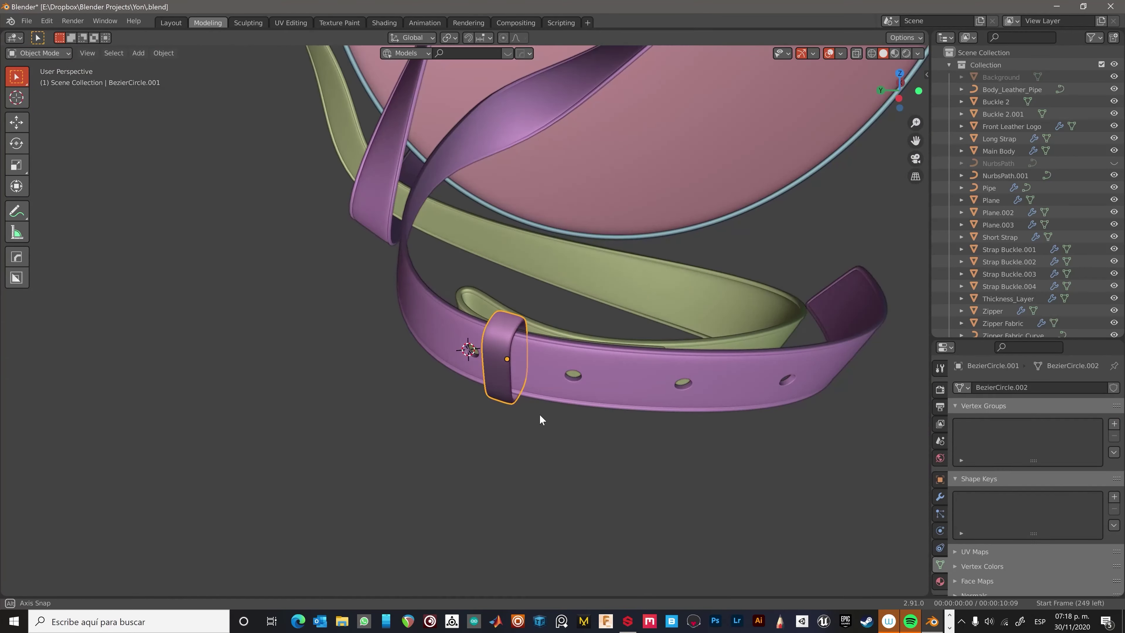
pyautogui.press('Tab')
pyautogui.scroll(5, 540, 419)
pyautogui.moveTo(540, 419); pyautogui.dragTo(554, 443, button='middle')
pyautogui.scroll(-4, 553, 443)
pyautogui.scroll(4, 557, 478)
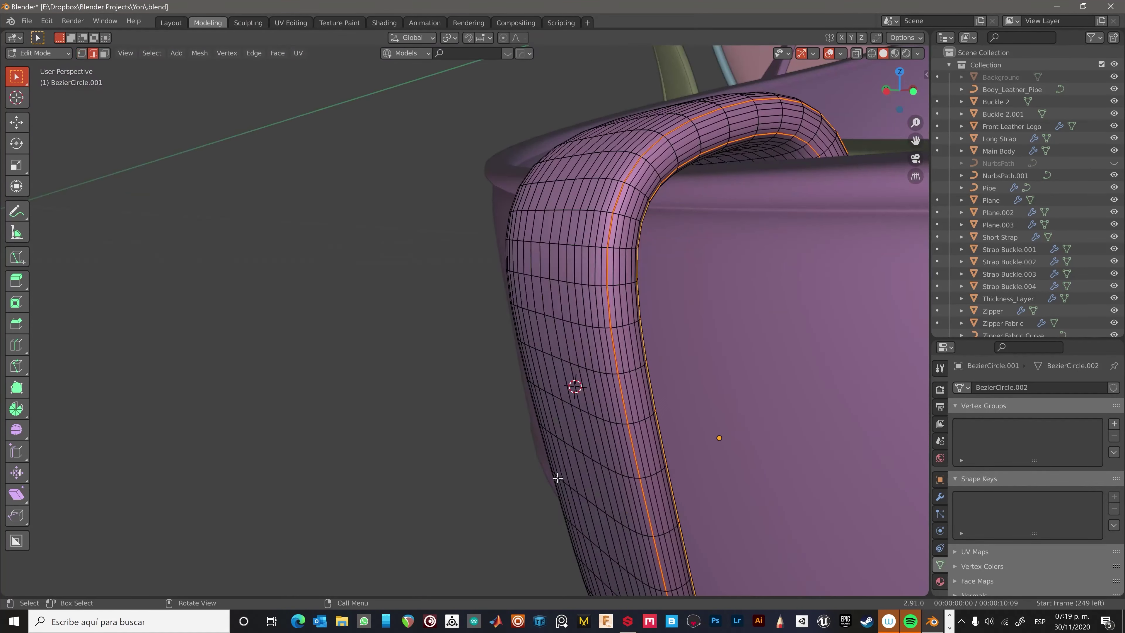
pyautogui.press('a')
pyautogui.click(298, 53)
pyautogui.click(317, 70)
# Merge the loop's vertices by distance, then go to the UV Editing workspace.
pyautogui.moveTo(575, 346); pyautogui.dragTo(443, 288, button='middle')
pyautogui.scroll(3, 366, 254)
pyautogui.press('m')
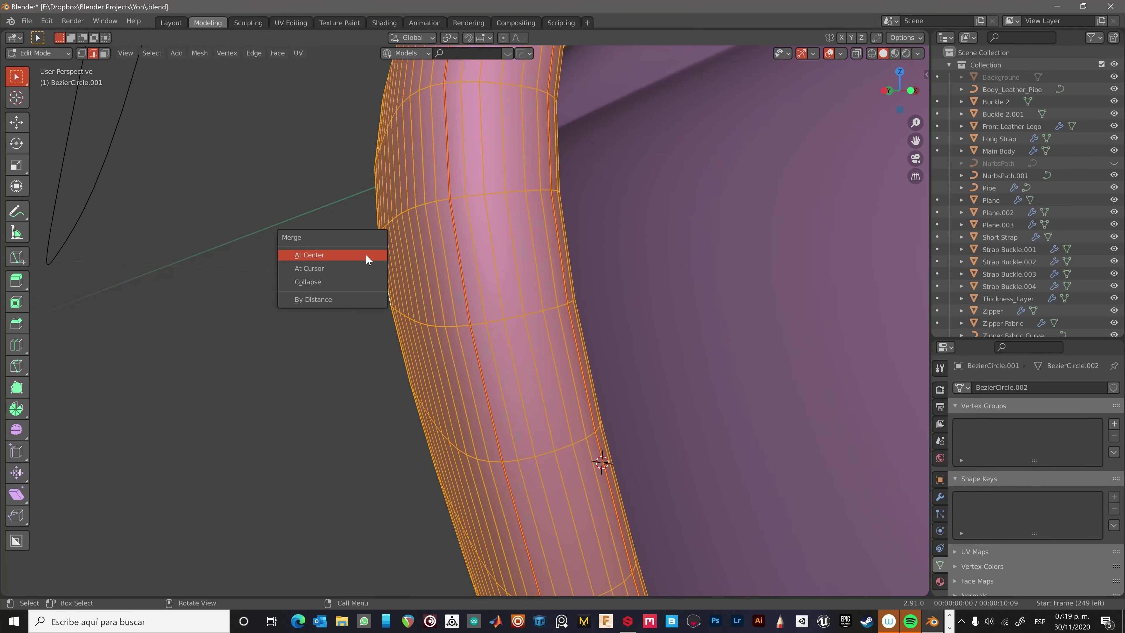
pyautogui.press('b')
pyautogui.scroll(-3, 365, 254)
pyautogui.moveTo(366, 254); pyautogui.dragTo(320, 42, button='middle')
pyautogui.click(290, 23)
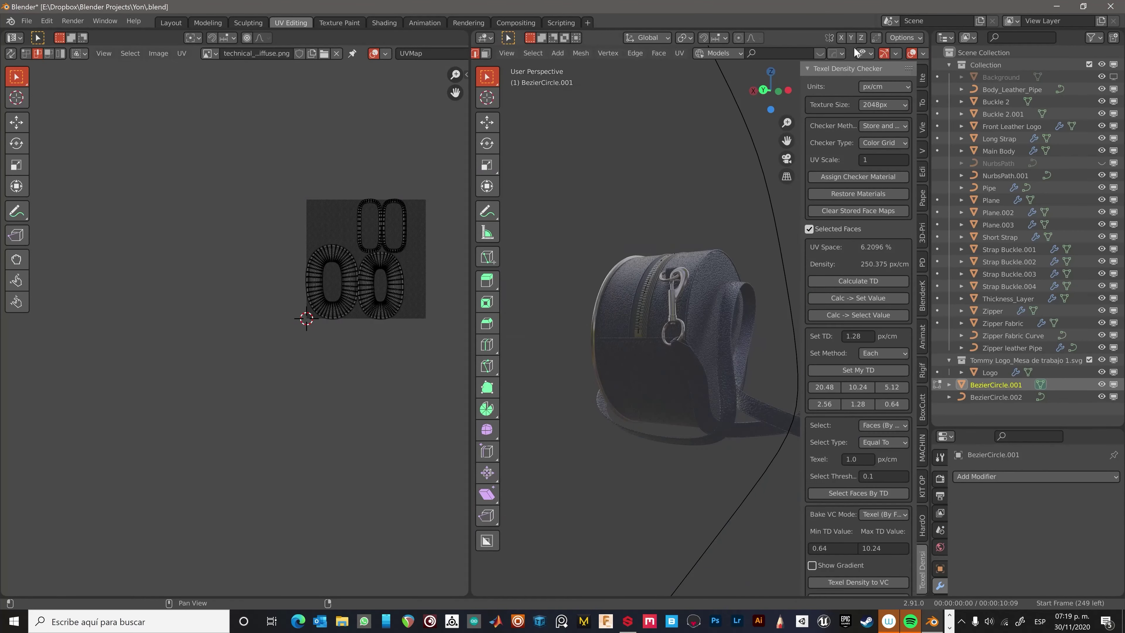
# Switch to solid shading and isolate the keeper loop in Local view for editing.
pyautogui.scroll(-3, 855, 52)
pyautogui.click(884, 52)
pyautogui.scroll(4, 390, 276)
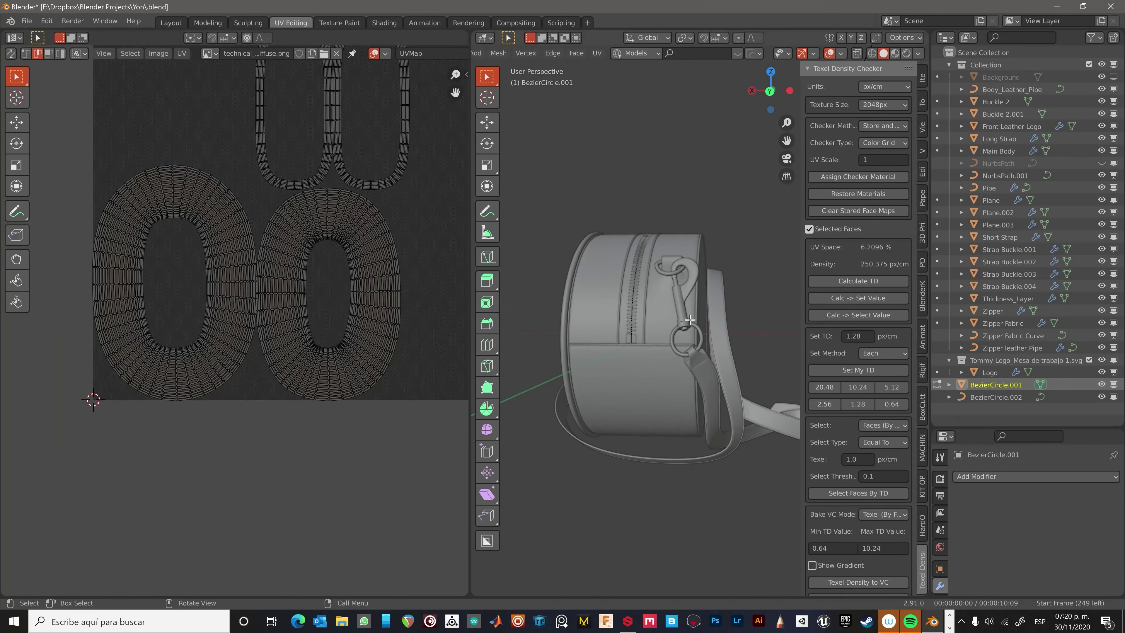
pyautogui.press('KP_Decimal')
pyautogui.moveTo(623, 135); pyautogui.dragTo(609, 219, button='middle')
pyautogui.hotkey('alt', 'a')
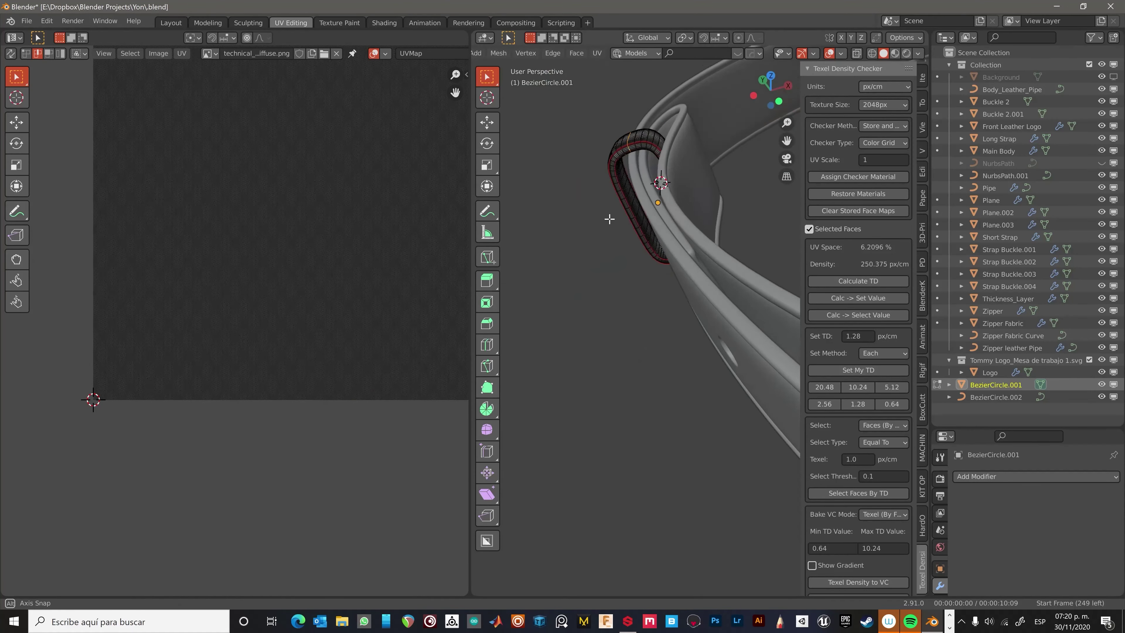
pyautogui.press('KP_Divide')
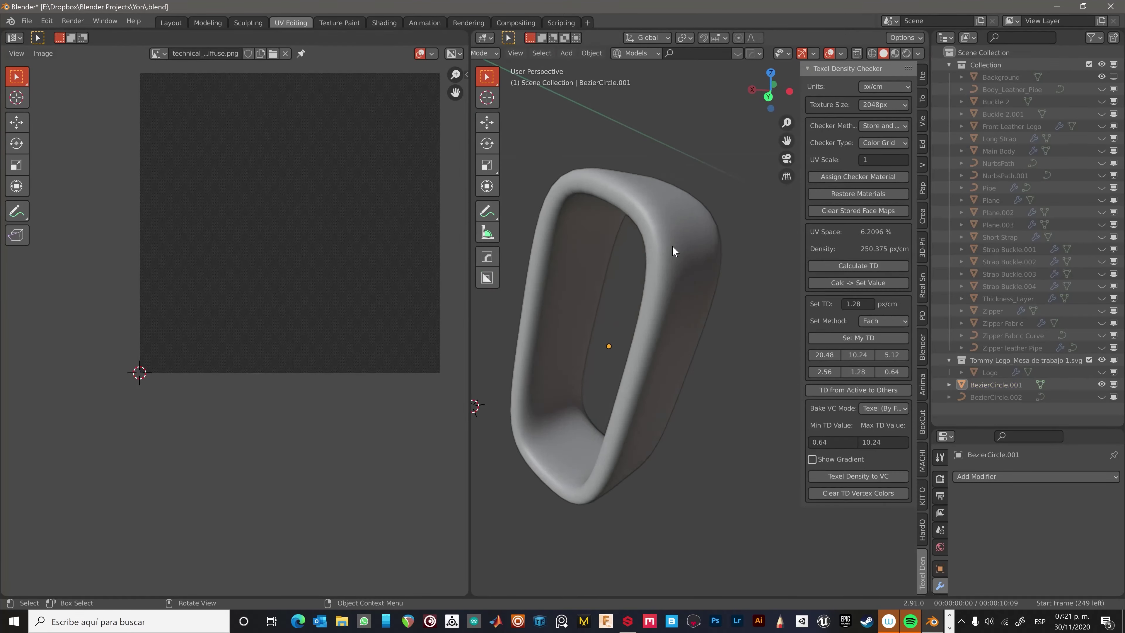
pyautogui.press('Tab')
# In face select mode, pick the ring's band of faces between its seams.
pyautogui.moveTo(672, 247); pyautogui.dragTo(620, 231, button='middle')
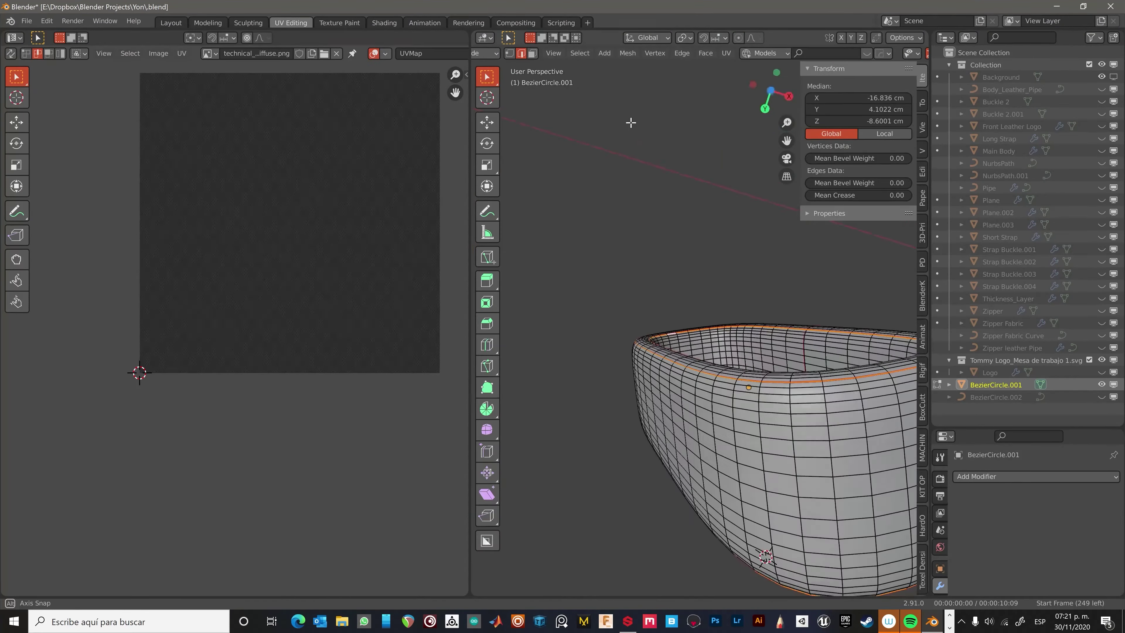
pyautogui.press('3')
pyautogui.moveTo(630, 123)
pyautogui.mouseDown(button='middle')
pyautogui.moveTo(594, 360)
pyautogui.moveTo(658, 46)
pyautogui.mouseUp(button='middle')
pyautogui.press('Escape')
pyautogui.moveTo(673, 260); pyautogui.dragTo(709, 261, button='middle')
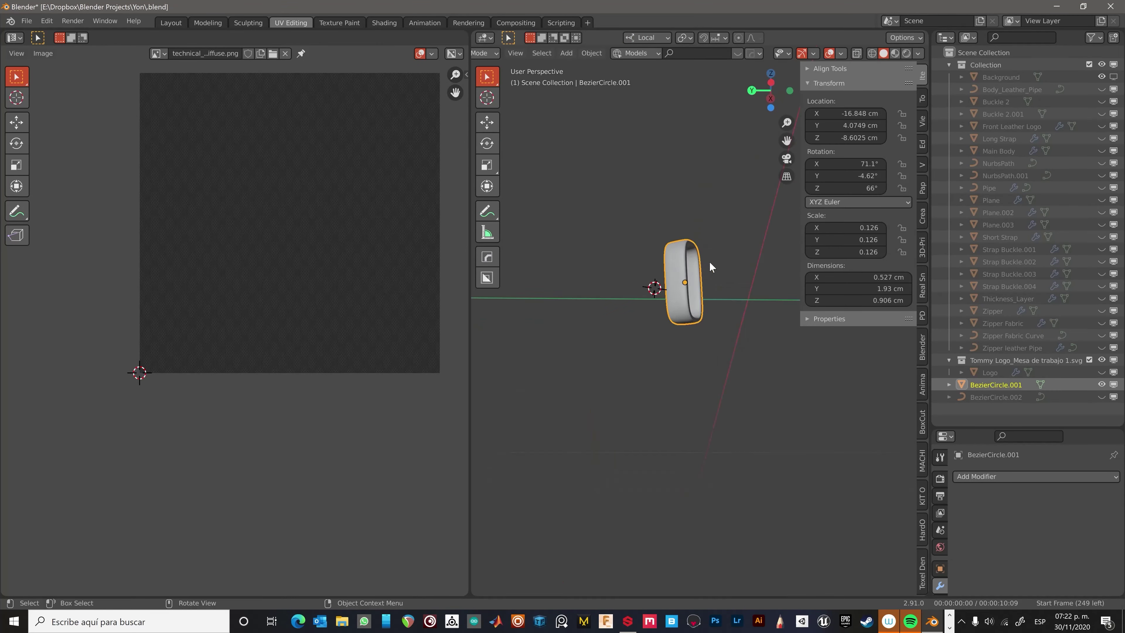
pyautogui.scroll(5, 709, 261)
pyautogui.keyDown('alt'); pyautogui.keyDown('shift'); pyautogui.click(674, 223); pyautogui.keyUp('shift'); pyautogui.keyUp('alt')
pyautogui.scroll(3, 663, 222)
pyautogui.hotkey('ctrl', 'l')
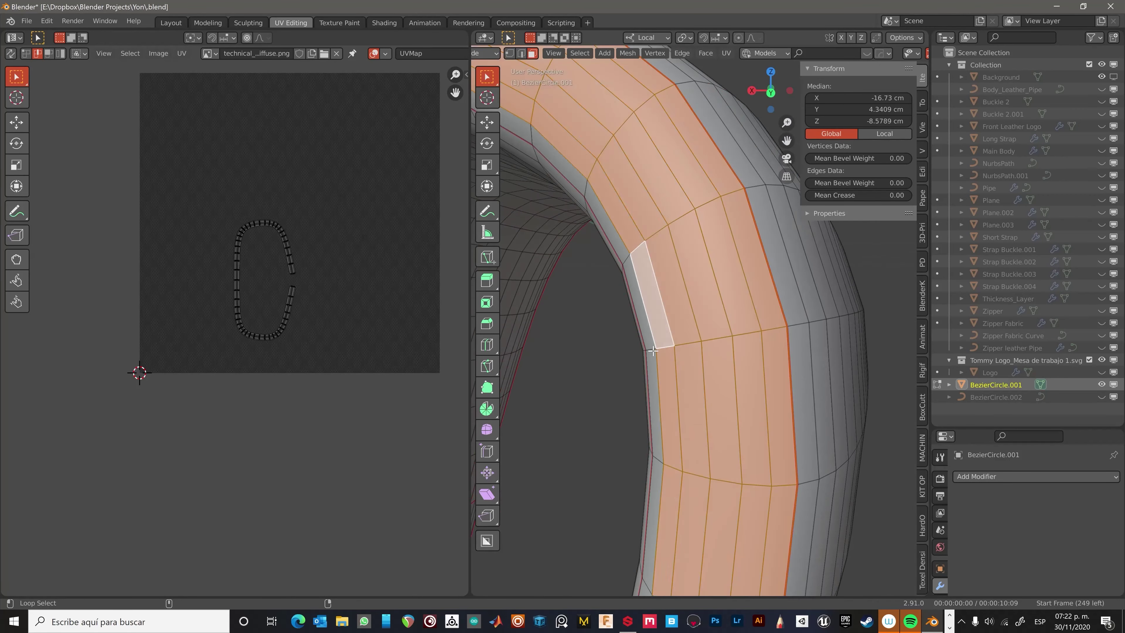
# Return the ring to Object Mode and exit Local view to show the whole bag.
pyautogui.press('Tab')
pyautogui.scroll(-5, 664, 222)
pyautogui.moveTo(664, 222); pyautogui.dragTo(678, 345, button='middle')
pyautogui.press('Tab')
pyautogui.moveTo(652, 249); pyautogui.dragTo(660, 254, button='middle')
pyautogui.press('Tab')
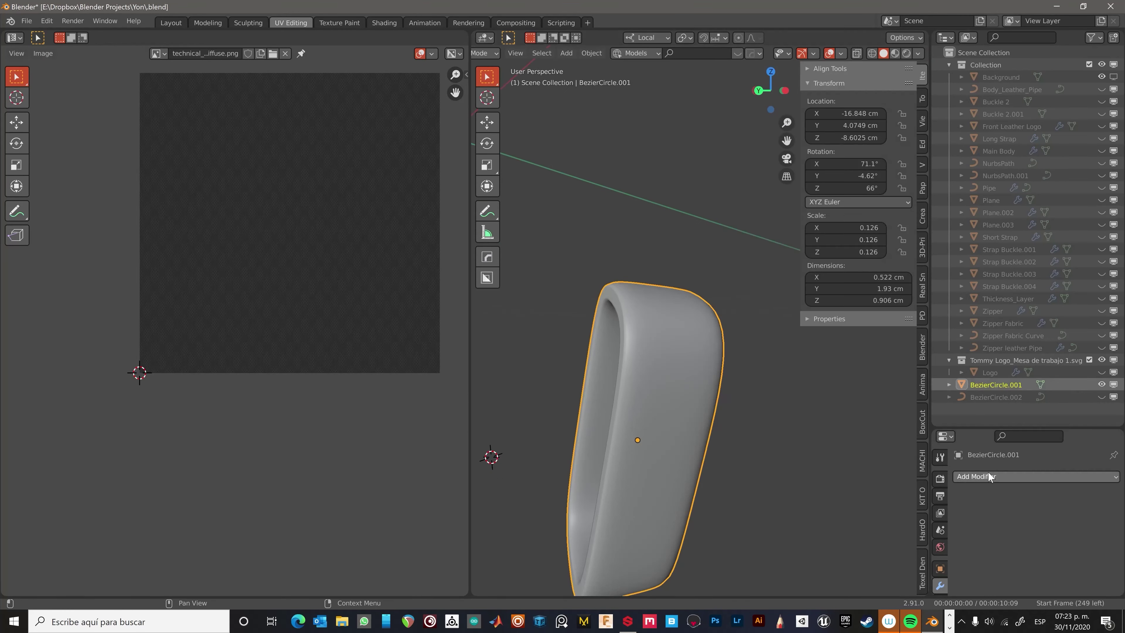
pyautogui.press('KP_Divide')
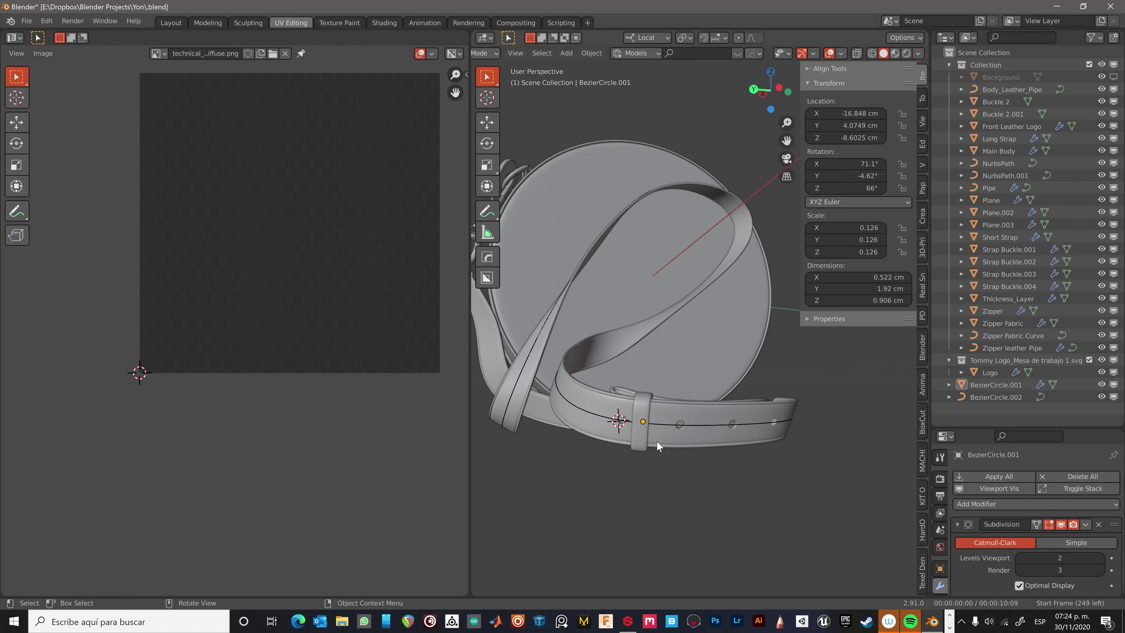
# Stretch the strap loop about 1.5 times along its local X axis.
pyautogui.click(654, 438)
pyautogui.press('KP_Decimal')
pyautogui.press('Tab')
pyautogui.press('s')
pyautogui.press('x')
pyautogui.press('x')
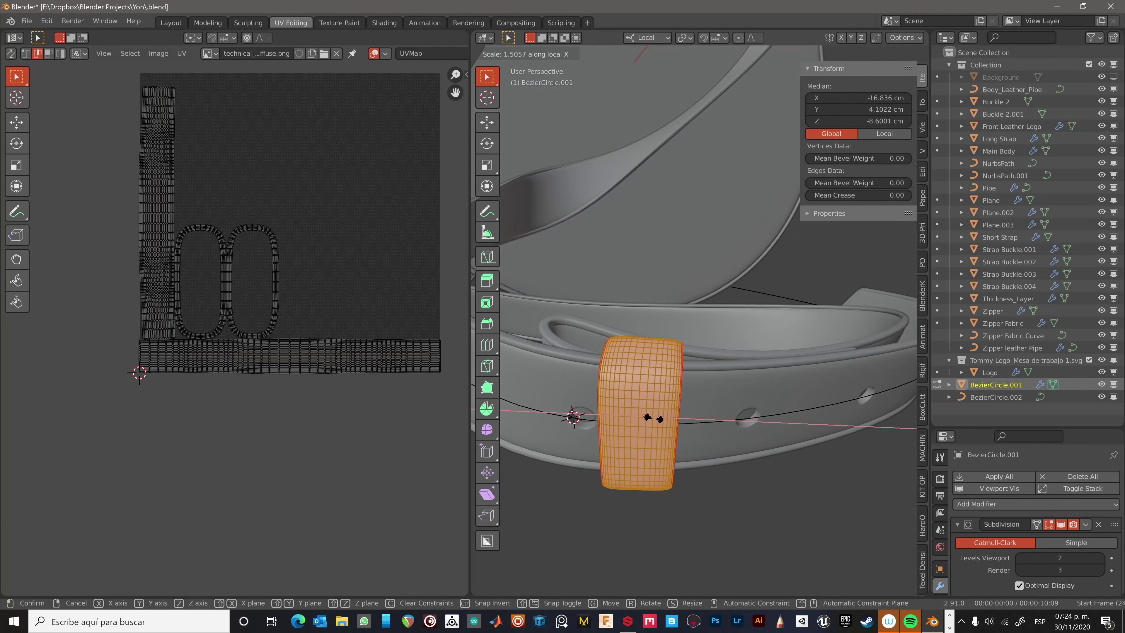
pyautogui.moveTo(695, 376); pyautogui.dragTo(616, 461, button='middle')
pyautogui.click(654, 437)
# Unwrap the stretched loop's UVs and re-enter Edit Mode.
pyautogui.press('u')
pyautogui.press('Return')
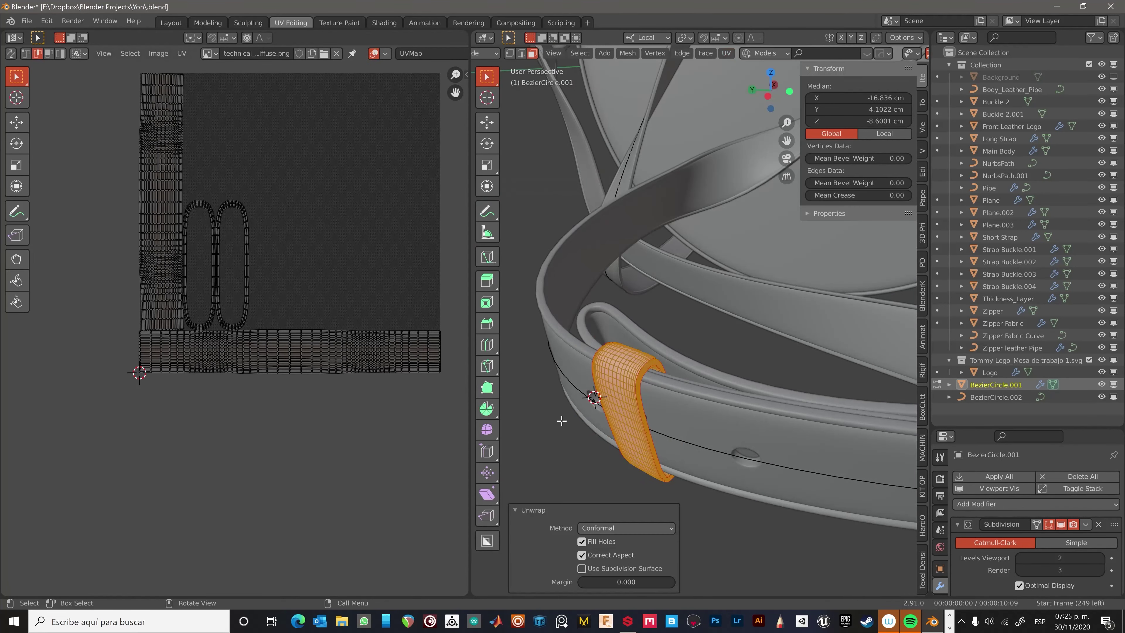
pyautogui.moveTo(562, 417)
pyautogui.mouseDown(button='middle')
pyautogui.moveTo(638, 397)
pyautogui.moveTo(598, 349)
pyautogui.moveTo(694, 511)
pyautogui.moveTo(544, 337)
pyautogui.moveTo(701, 409)
pyautogui.moveTo(740, 456)
pyautogui.moveTo(781, 436)
pyautogui.moveTo(721, 369)
pyautogui.moveTo(728, 474)
pyautogui.moveTo(702, 444)
pyautogui.moveTo(716, 442)
pyautogui.moveTo(673, 429)
pyautogui.moveTo(633, 388)
pyautogui.moveTo(674, 375)
pyautogui.moveTo(592, 454)
pyautogui.mouseUp(button='middle')
pyautogui.press('Tab')
pyautogui.press('Tab')
# Shrink the strap loop slightly along Z to a 0.979 scale.
pyautogui.press('s')
pyautogui.press('z')
pyautogui.click(744, 462)
pyautogui.scroll(-5, 744, 463)
pyautogui.scroll(5, 665, 473)
# Select the Long Strap and select its entire mesh in edit mode.
pyautogui.press('Tab')
pyautogui.scroll(-3, 726, 398)
pyautogui.scroll(-3, 730, 478)
pyautogui.click(675, 374)
pyautogui.press('Tab')
pyautogui.scroll(3, 696, 344)
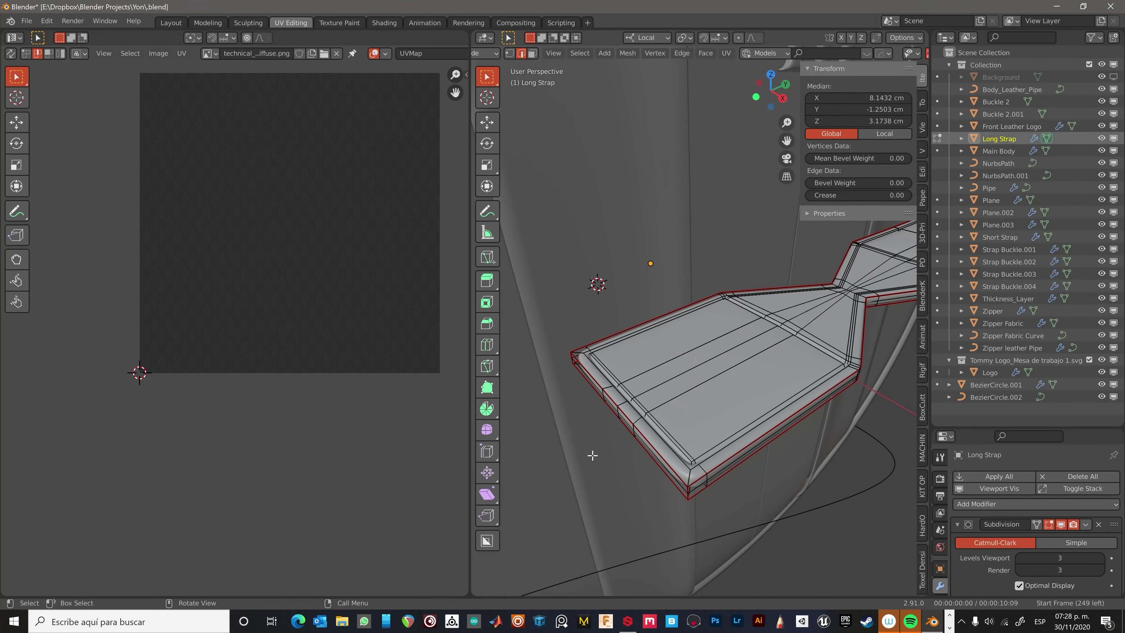
pyautogui.scroll(-3, 592, 455)
pyautogui.scroll(-4, 592, 455)
pyautogui.press('a')
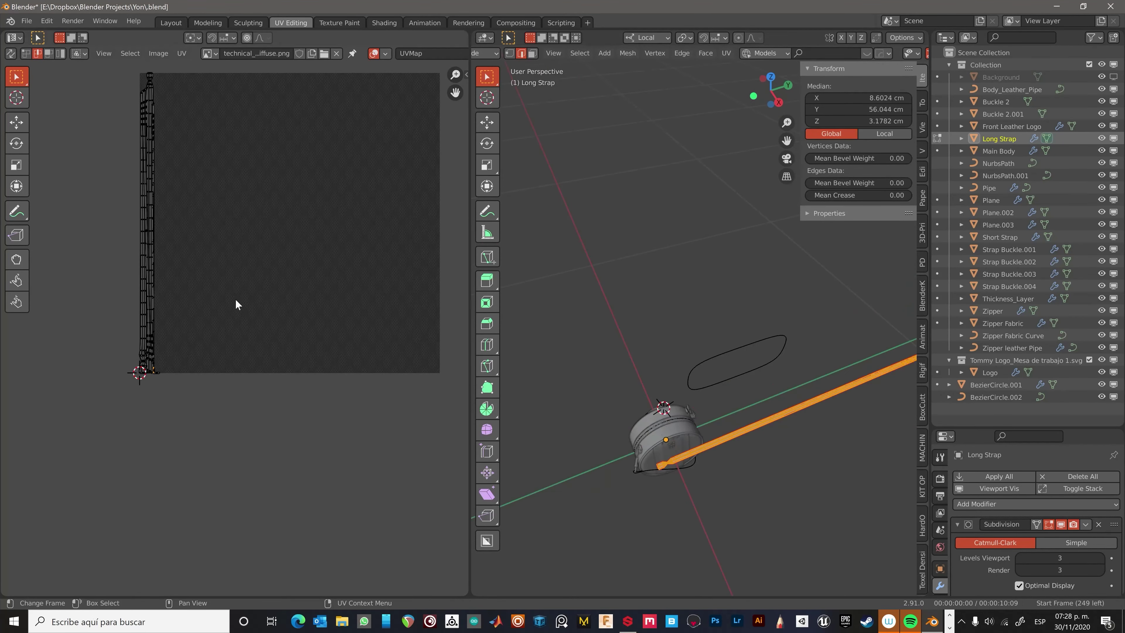
pyautogui.scroll(4, 236, 305)
pyautogui.scroll(-3, 180, 488)
# Try a Smart UV Project unwrap on the Long Strap.
pyautogui.moveTo(665, 421); pyautogui.dragTo(715, 391, button='middle')
pyautogui.press('KP_Decimal')
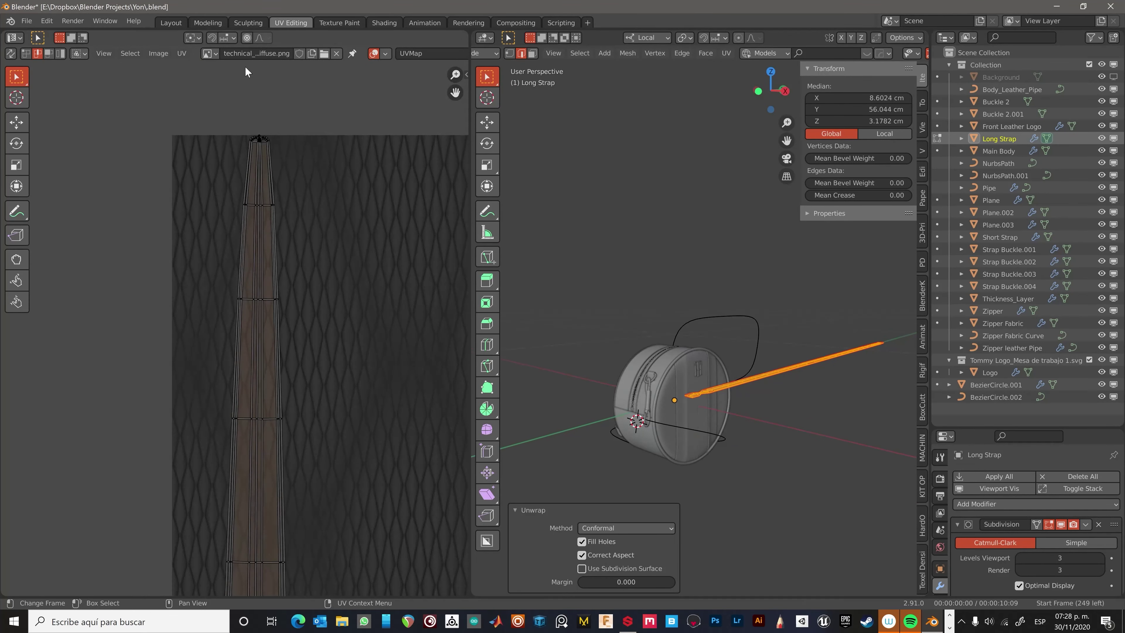
pyautogui.moveTo(665, 310); pyautogui.dragTo(691, 266, button='middle')
pyautogui.scroll(2, 269, 482)
pyautogui.scroll(2, 269, 483)
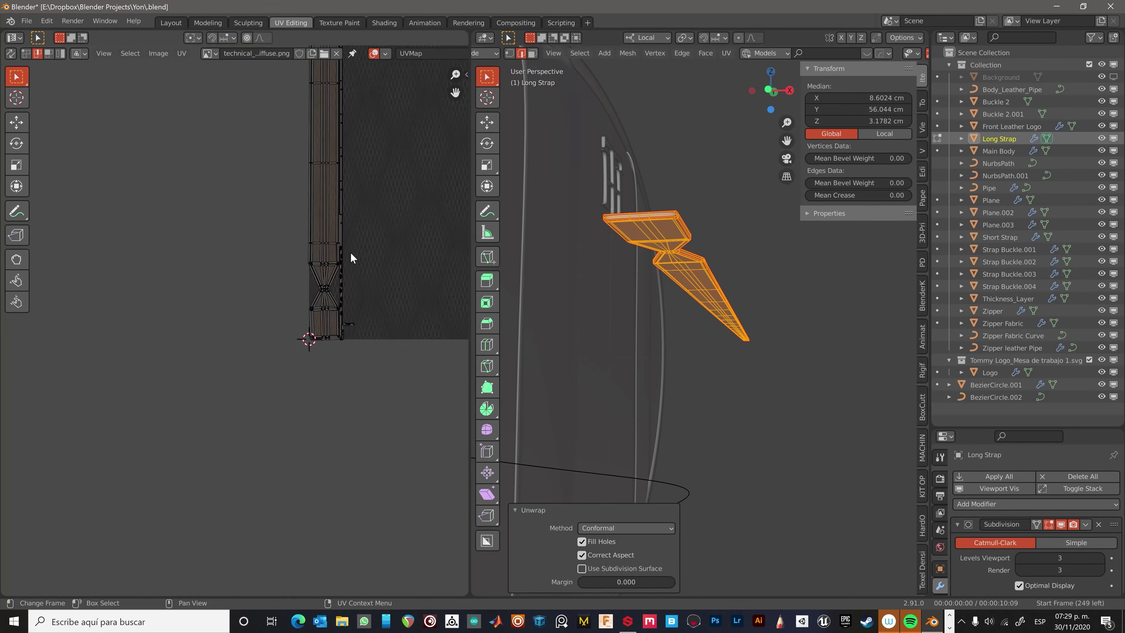
pyautogui.scroll(3, 352, 253)
pyautogui.press('Return')
pyautogui.scroll(-3, 364, 244)
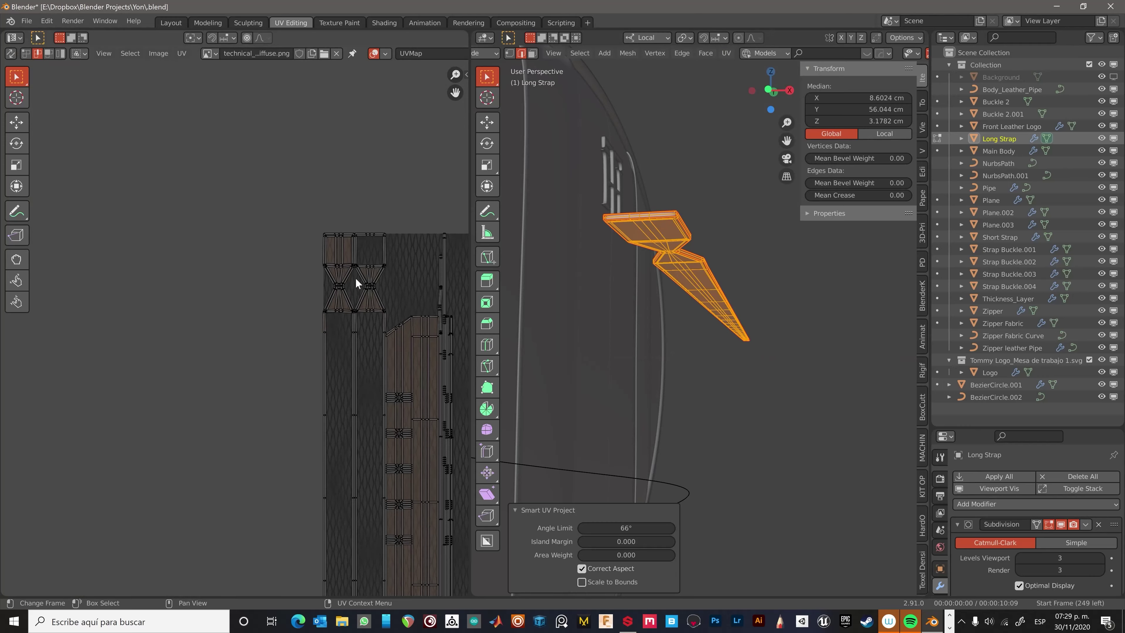
# Unwrap the strap with the method set to Angle Based.
pyautogui.press('u')
pyautogui.click(606, 519)
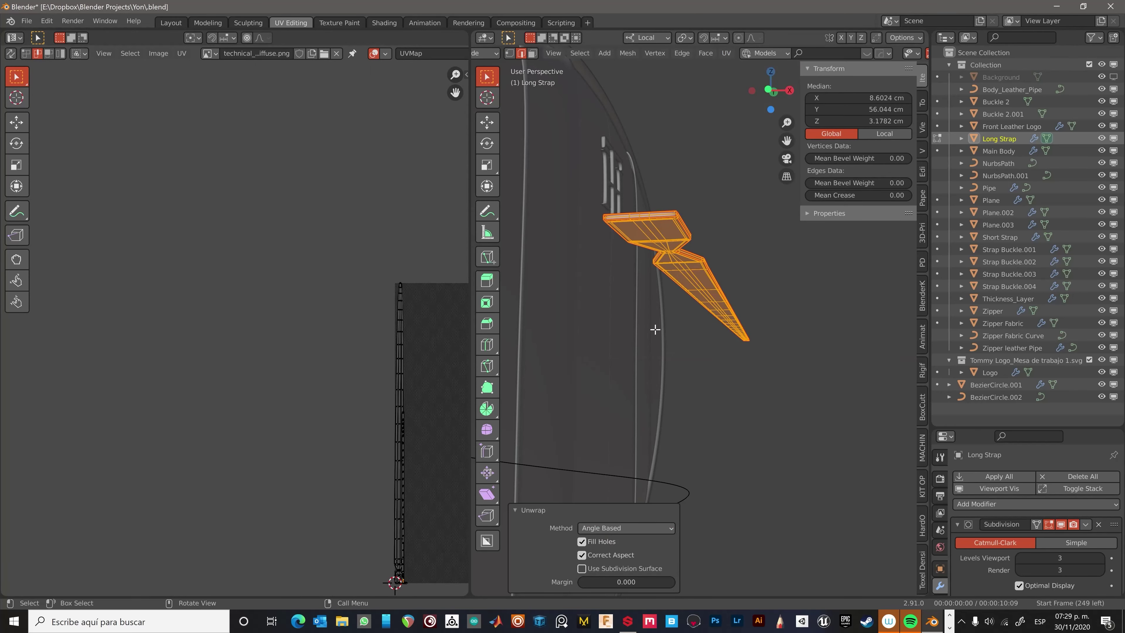
pyautogui.click(683, 321)
pyautogui.moveTo(712, 364)
pyautogui.mouseDown(button='middle')
pyautogui.moveTo(549, 403)
pyautogui.moveTo(605, 442)
pyautogui.mouseUp(button='middle')
pyautogui.click(737, 71)
# Unwrap the whole strap mesh again and return to object mode.
pyautogui.scroll(5, 381, 261)
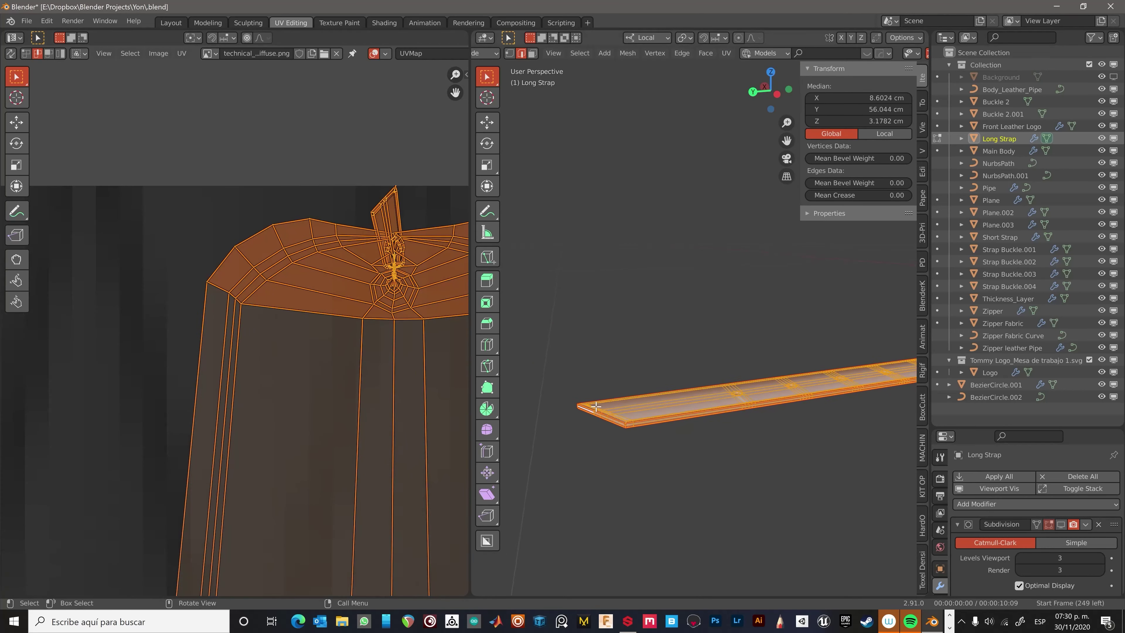
pyautogui.scroll(8, 665, 310)
pyautogui.scroll(-6, 650, 189)
pyautogui.scroll(5, 673, 239)
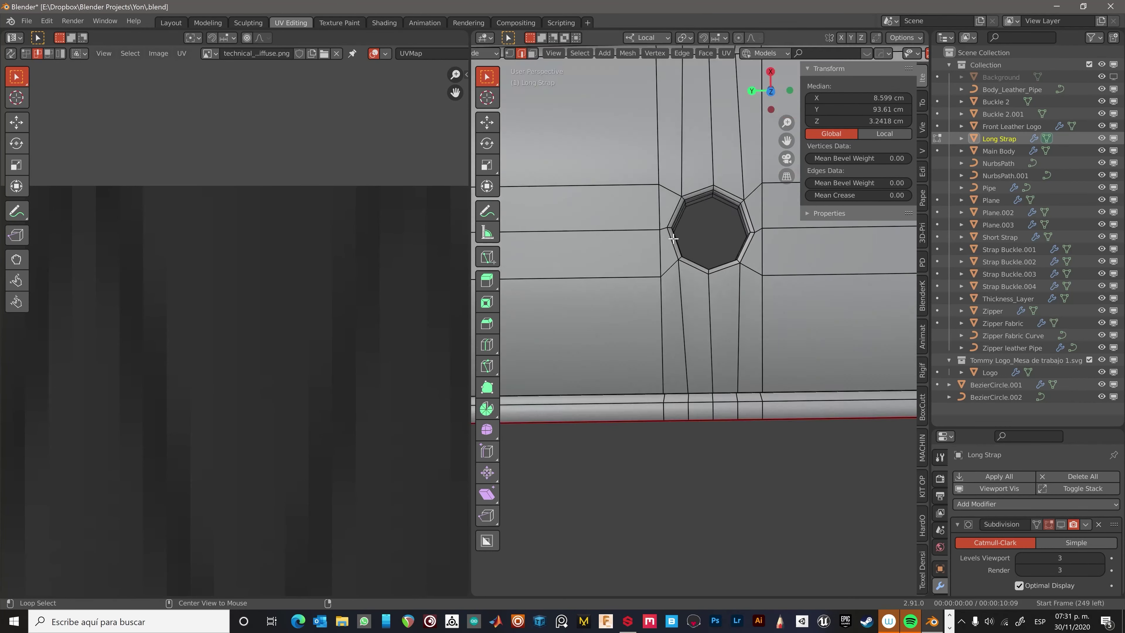
pyautogui.scroll(2, 677, 245)
pyautogui.moveTo(657, 254)
pyautogui.mouseDown(button='middle')
pyautogui.moveTo(733, 336)
pyautogui.moveTo(658, 279)
pyautogui.mouseUp(button='middle')
pyautogui.scroll(-3, 733, 336)
pyautogui.press('a')
pyautogui.press('u')
pyautogui.click(658, 279)
pyautogui.scroll(-2, 403, 275)
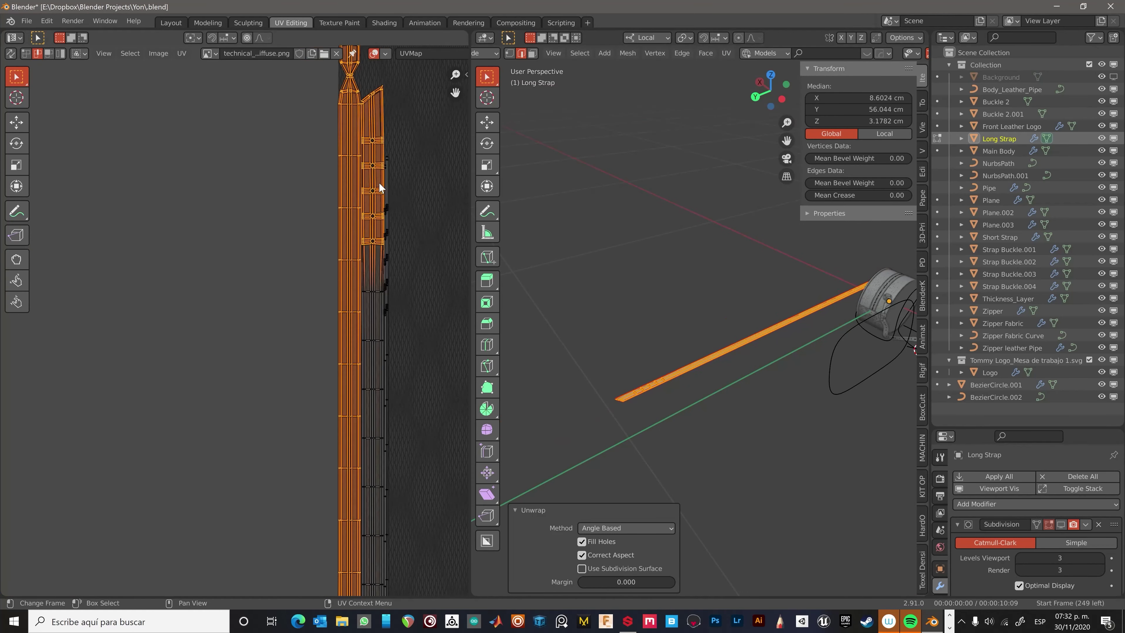
pyautogui.scroll(3, 354, 418)
pyautogui.scroll(2, 354, 418)
pyautogui.press('Tab')
# Frame the strap and buckle from a front view of the bag.
pyautogui.press('KP_Decimal')
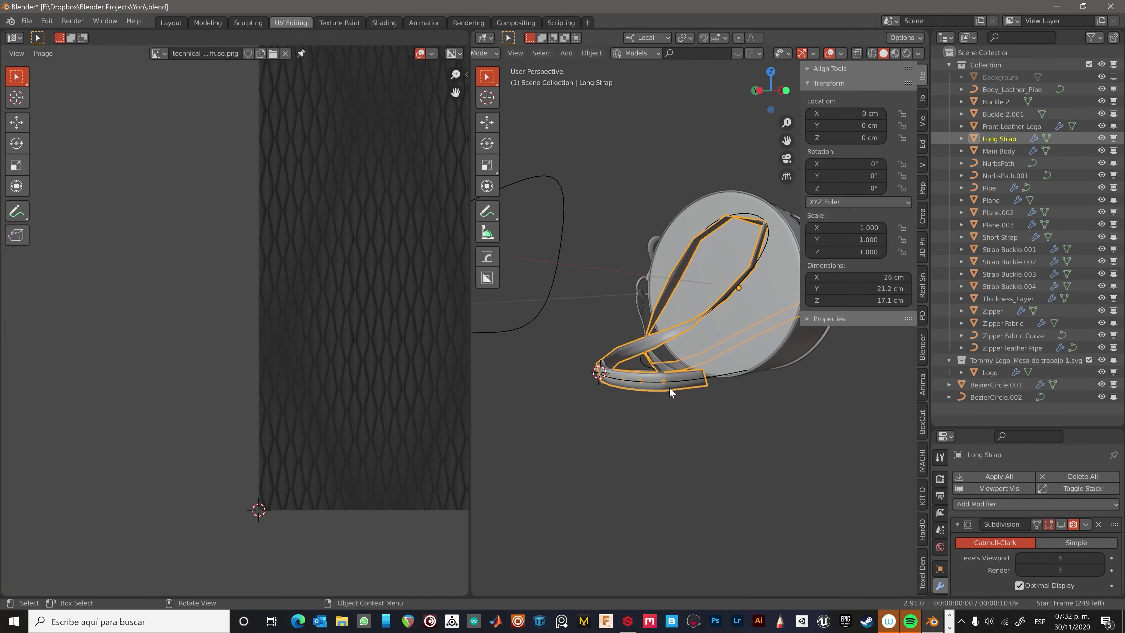
pyautogui.scroll(3, 670, 392)
pyautogui.scroll(2, 637, 444)
pyautogui.scroll(-6, 698, 467)
pyautogui.moveTo(698, 467); pyautogui.dragTo(684, 458, button='middle')
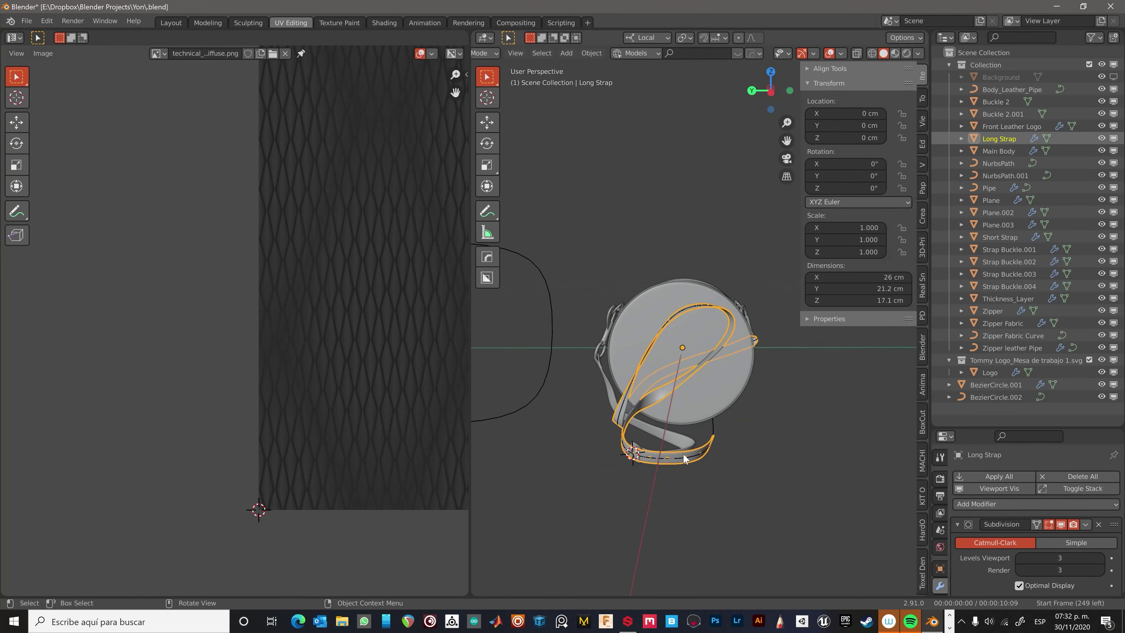
# Unwrap the entire Long Strap mesh once more in edit mode.
pyautogui.press('Tab')
pyautogui.scroll(5, 706, 371)
pyautogui.scroll(-3, 706, 370)
pyautogui.scroll(4, 706, 371)
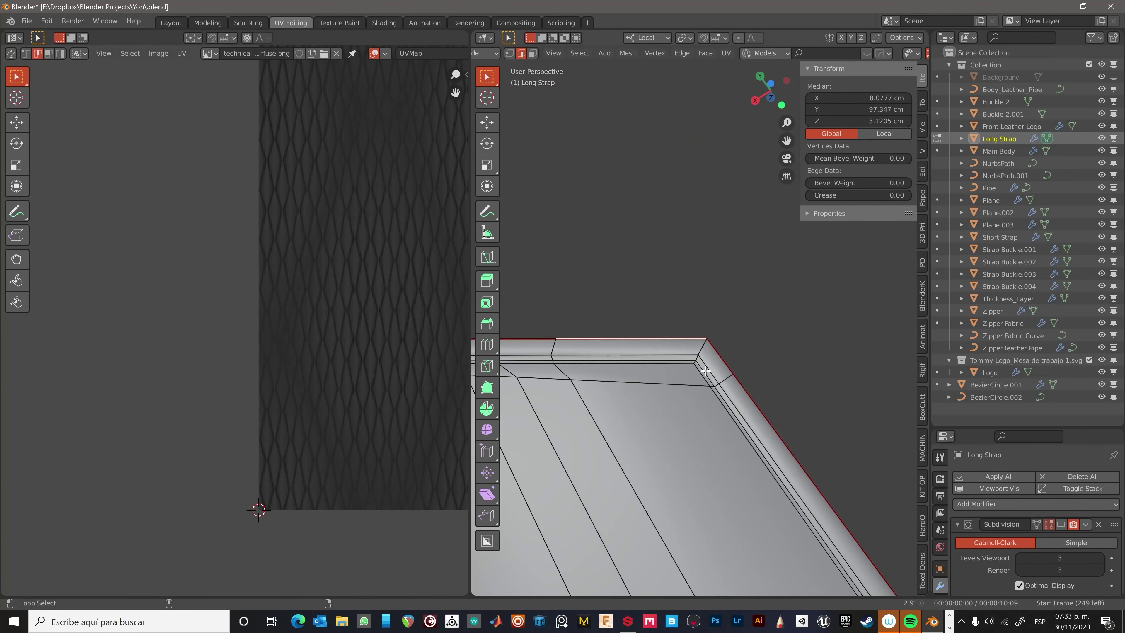
pyautogui.scroll(-5, 706, 371)
pyautogui.scroll(-4, 710, 376)
pyautogui.press('a')
pyautogui.press('u')
pyautogui.click(701, 358)
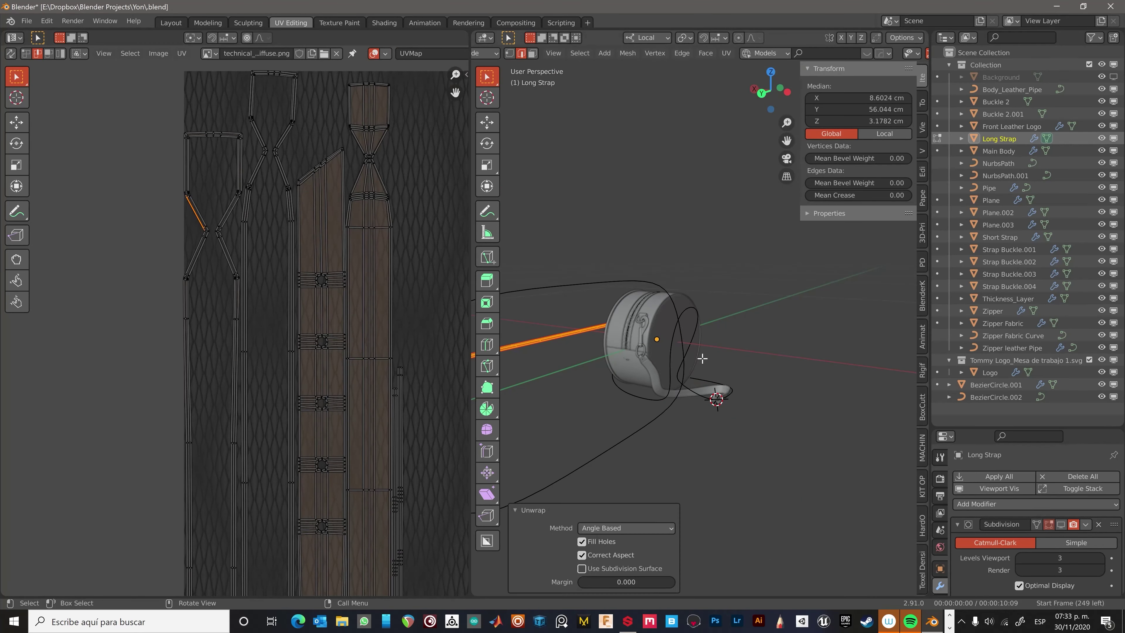
pyautogui.press('Tab')
# Mark a seam on an edge loop of the strap loop (BezierCircle.001).
pyautogui.click(713, 239)
pyautogui.press('Tab')
pyautogui.press('KP_Decimal')
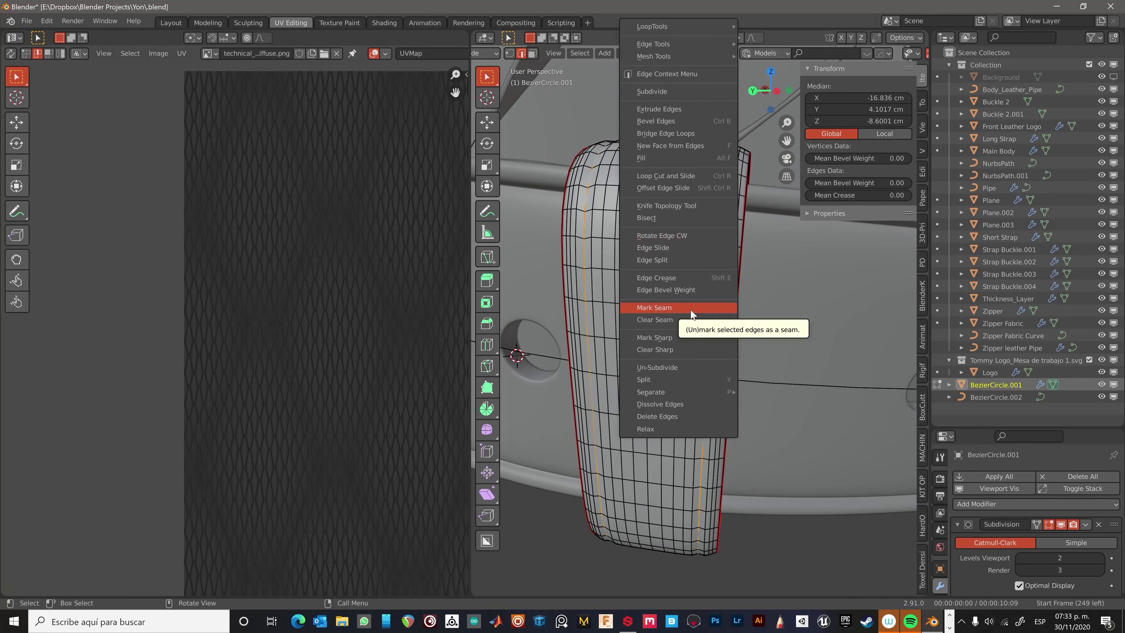
pyautogui.press('Tab')
# Make the Long Strap active again and frame it in edit mode.
pyautogui.scroll(-5, 753, 311)
pyautogui.scroll(-3, 634, 350)
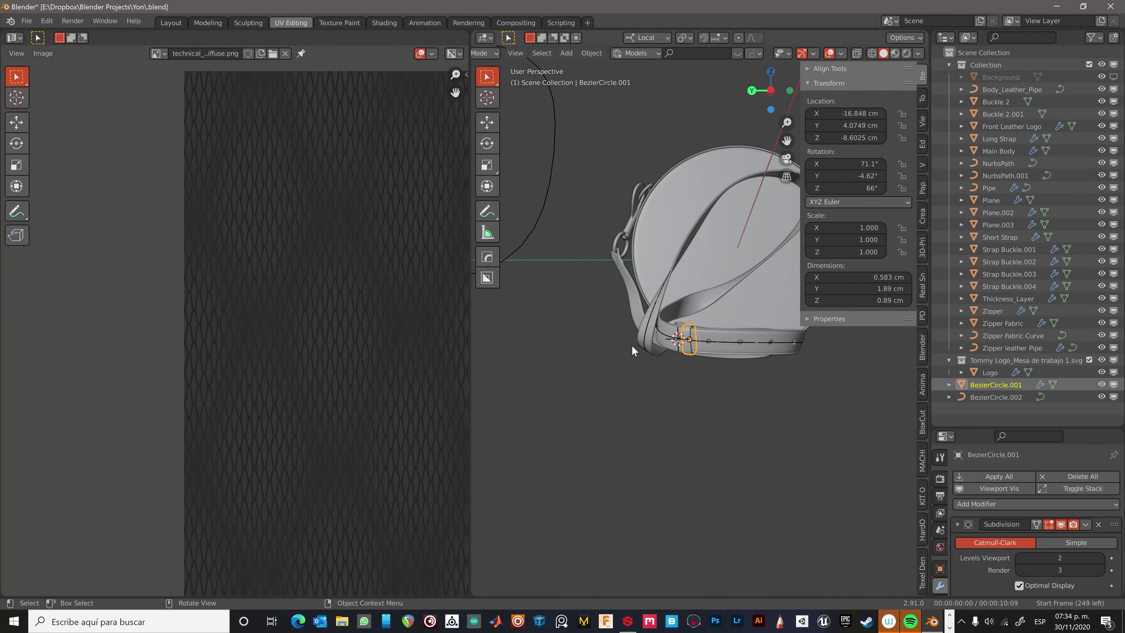
pyautogui.click(632, 350)
pyautogui.press('Tab')
pyautogui.press('KP_Decimal')
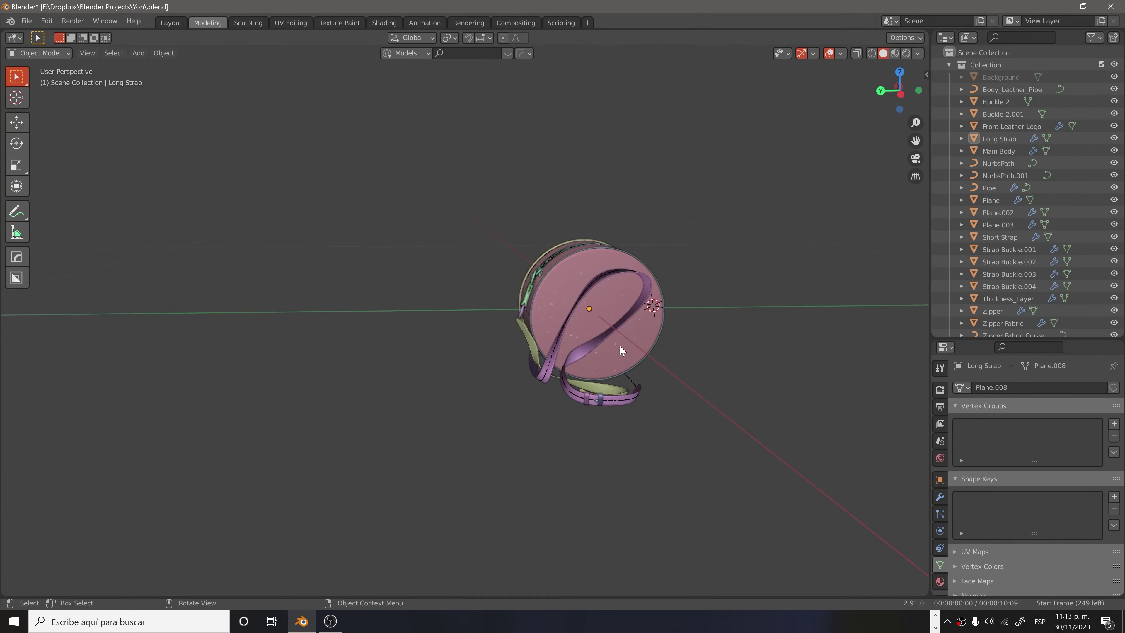
# View the bag from the front and frame the zipper slider.
pyautogui.press('KP_1')
pyautogui.scroll(5, 590, 365)
pyautogui.scroll(-5, 599, 370)
pyautogui.rightClick(774, 343)
pyautogui.press('Escape')
pyautogui.scroll(5, 582, 319)
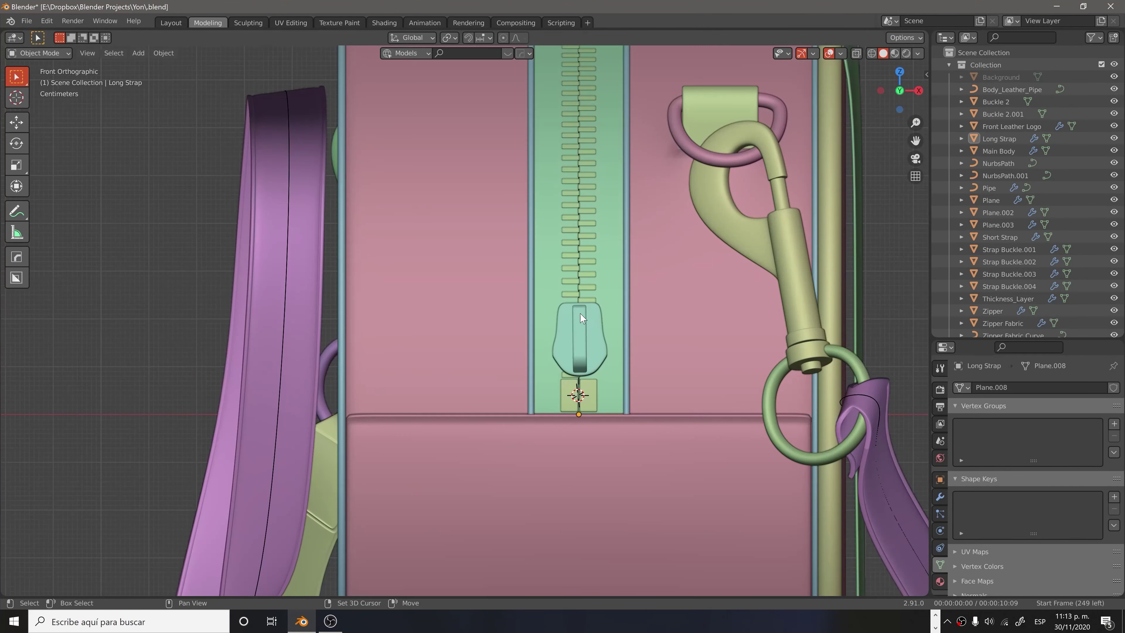
pyautogui.click(582, 315)
pyautogui.press('KP_Decimal')
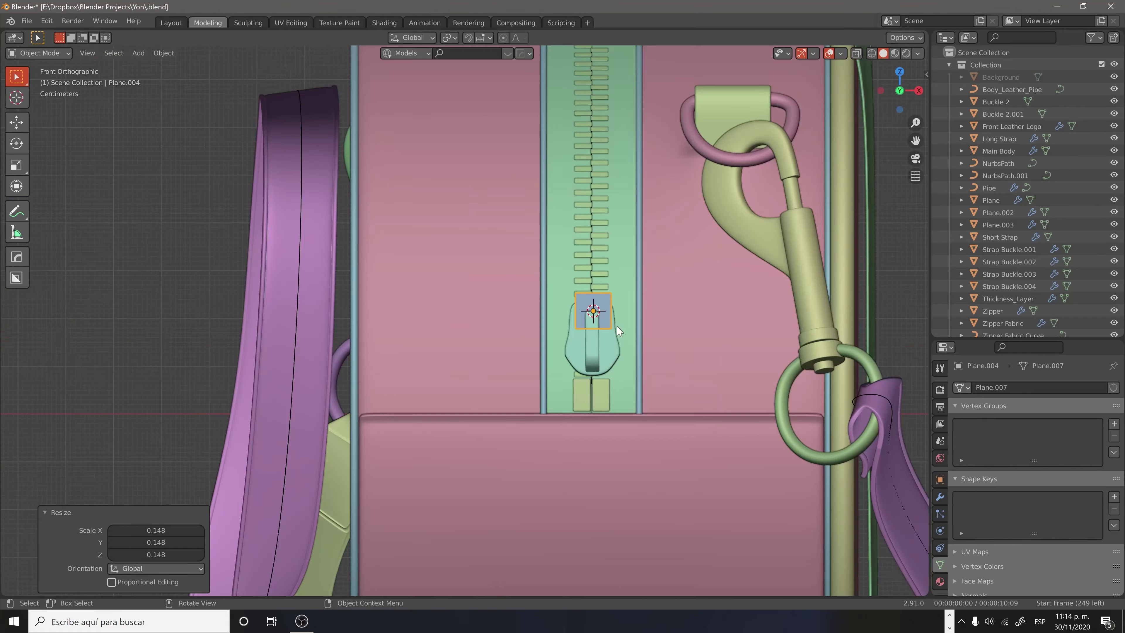
pyautogui.scroll(-5, 644, 260)
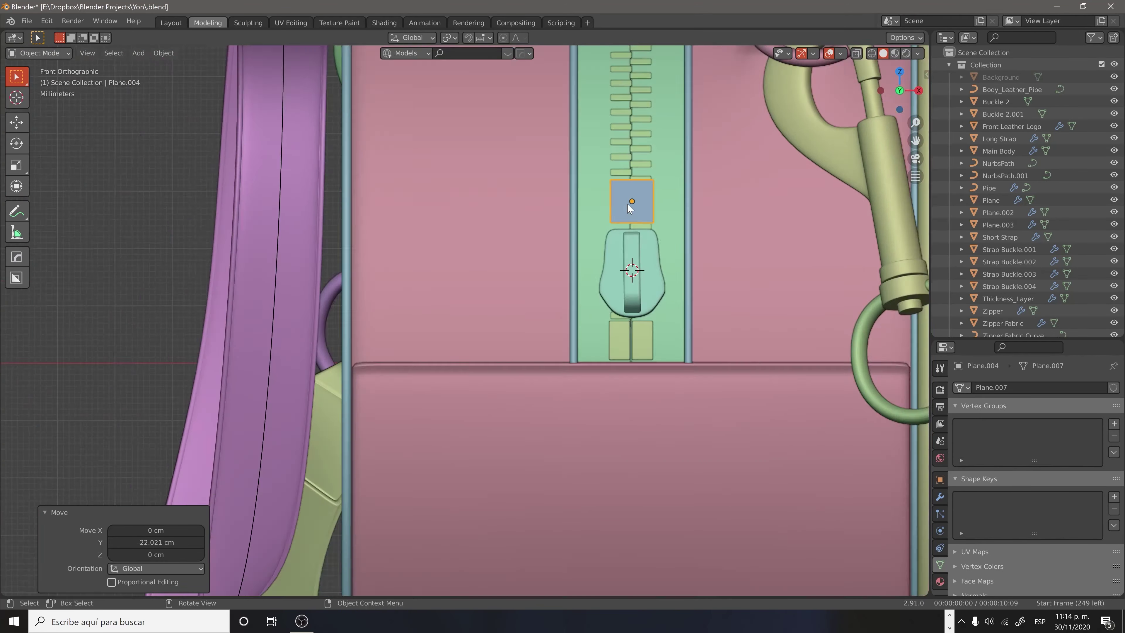
# Give the zipper-pull plane a level-1 Subdivision and an edge-slid loop cut.
pyautogui.press('Tab')
pyautogui.click(667, 135)
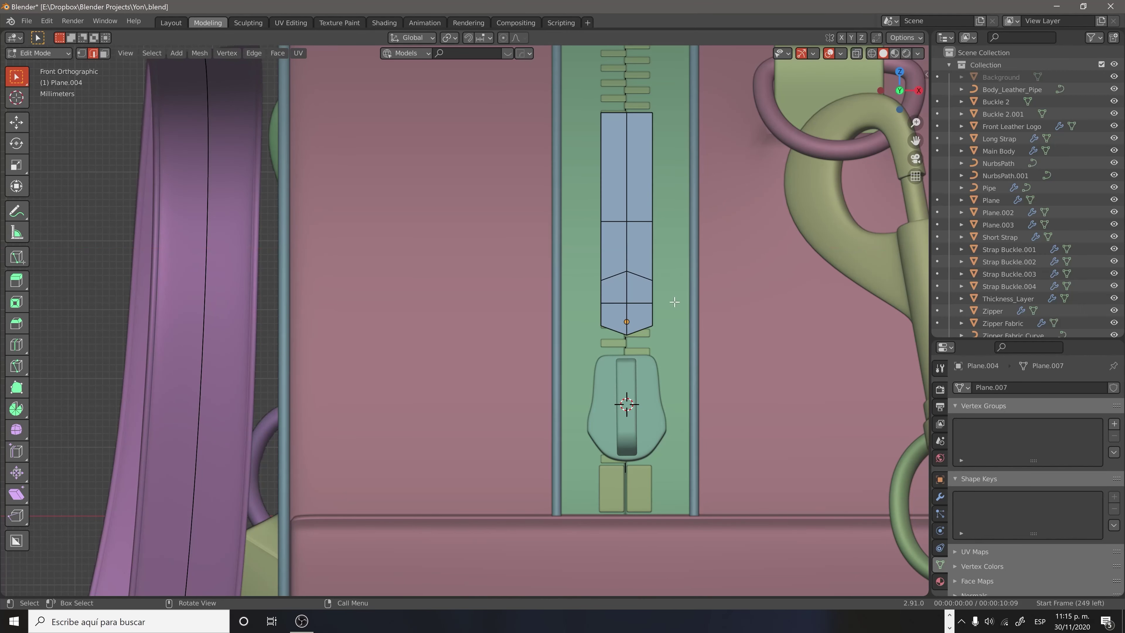
pyautogui.press('a')
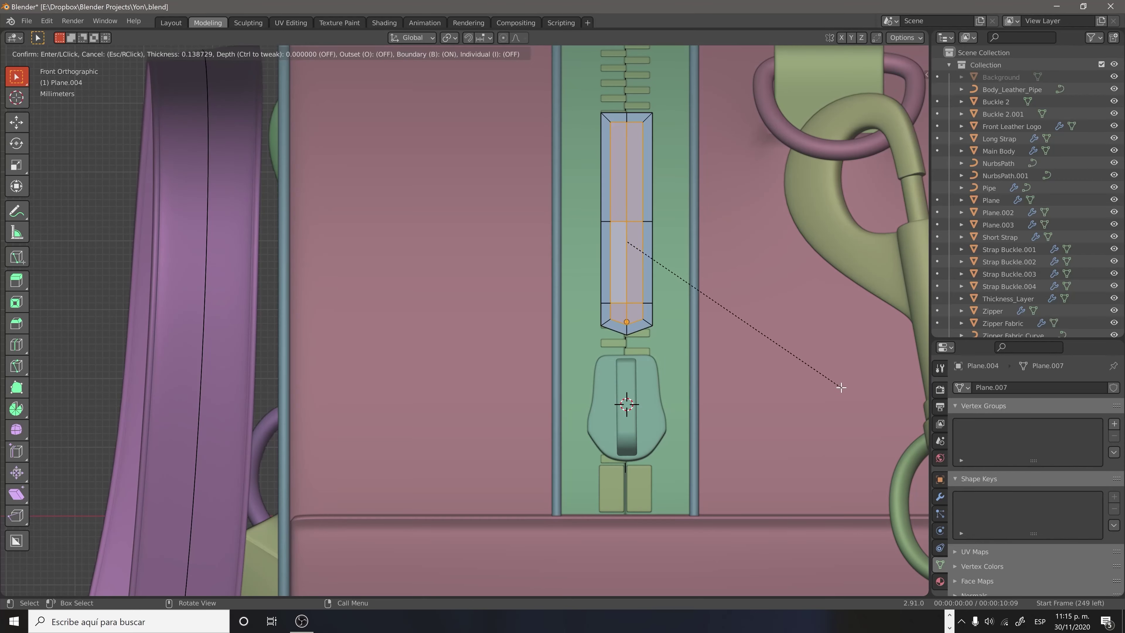
pyautogui.scroll(2, 664, 297)
pyautogui.hotkey('ctrl', '1')
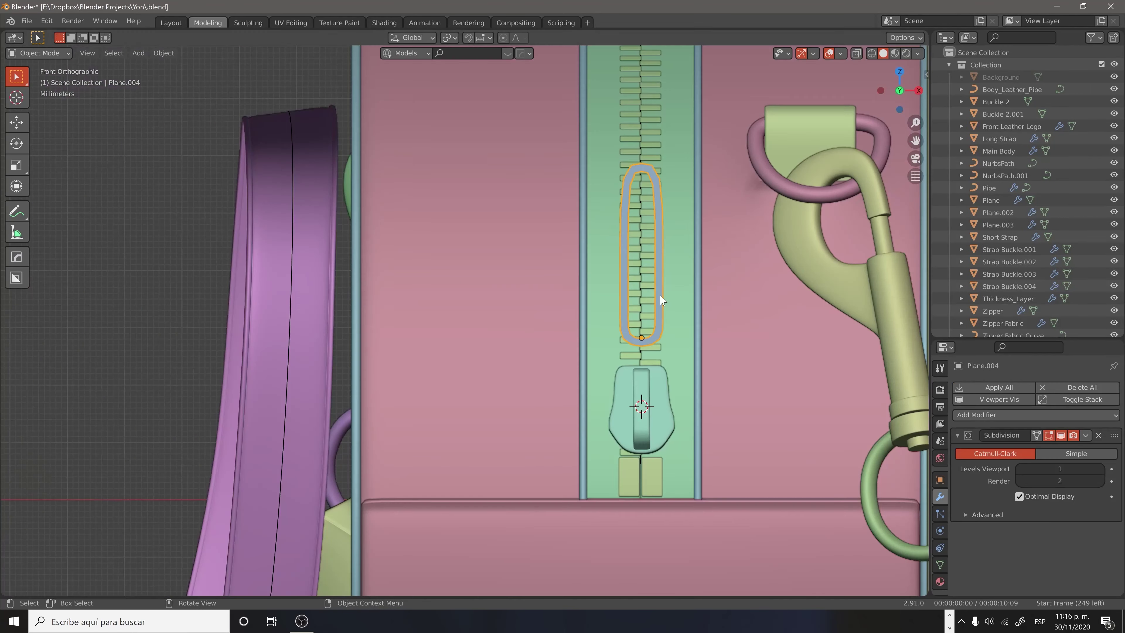
pyautogui.hotkey('ctrl', 'r')
pyautogui.scroll(1, 609, 391)
pyautogui.press('g')
pyautogui.press('g')
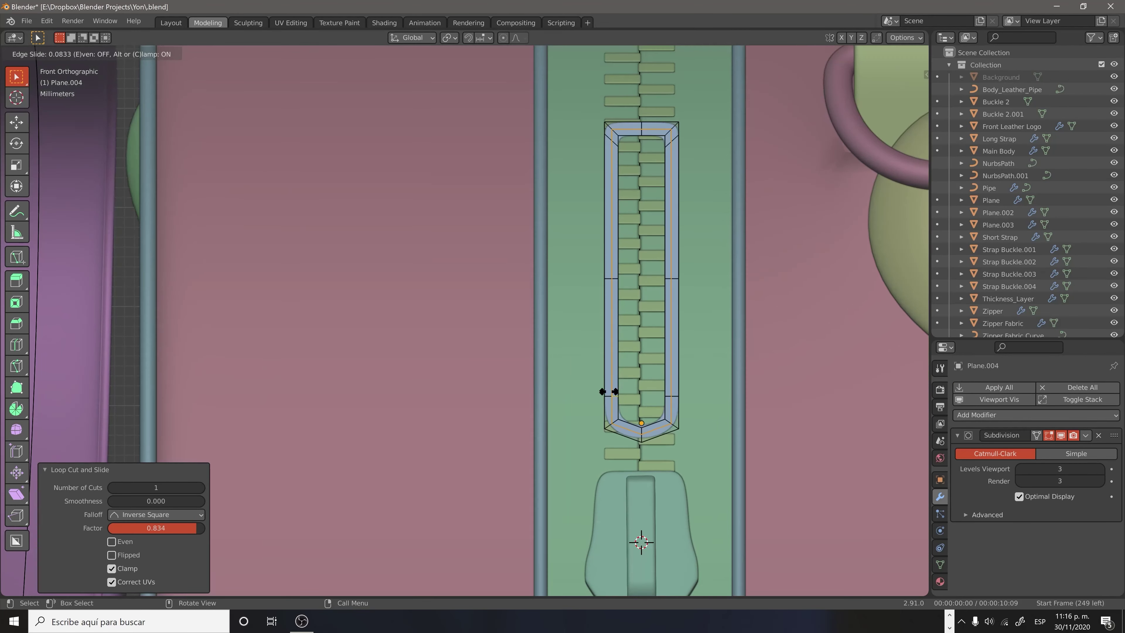
pyautogui.click(609, 278)
# Extrude the selected zipper-pull edges to form the pull's ring.
pyautogui.moveTo(609, 278); pyautogui.dragTo(535, 450, button='middle')
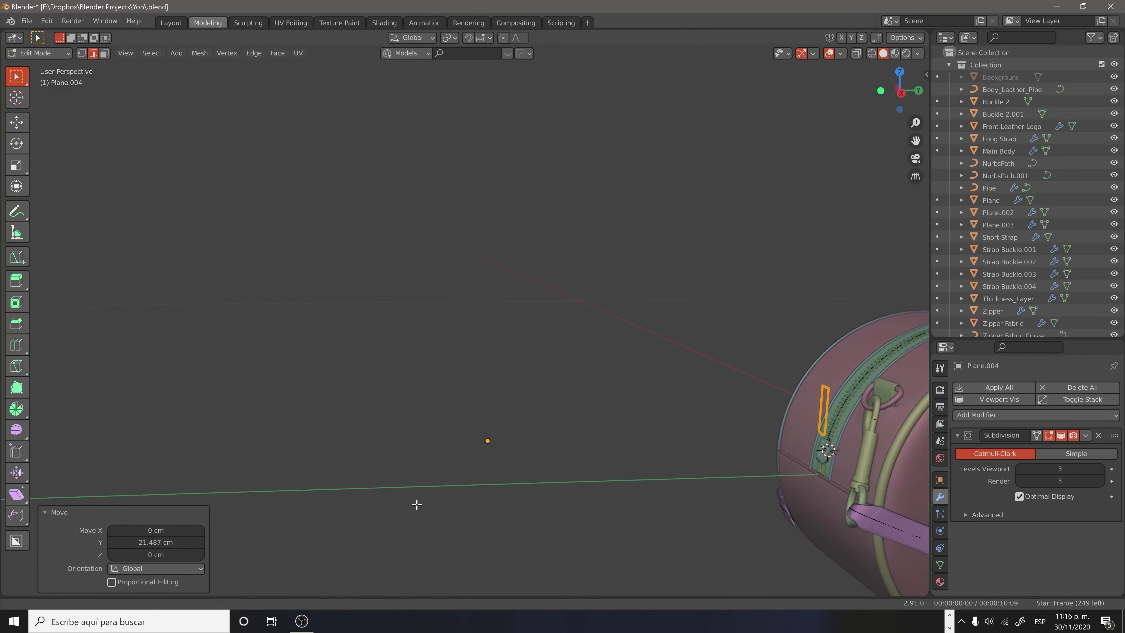
pyautogui.press('KP_Decimal')
pyautogui.press('e')
pyautogui.click(684, 408)
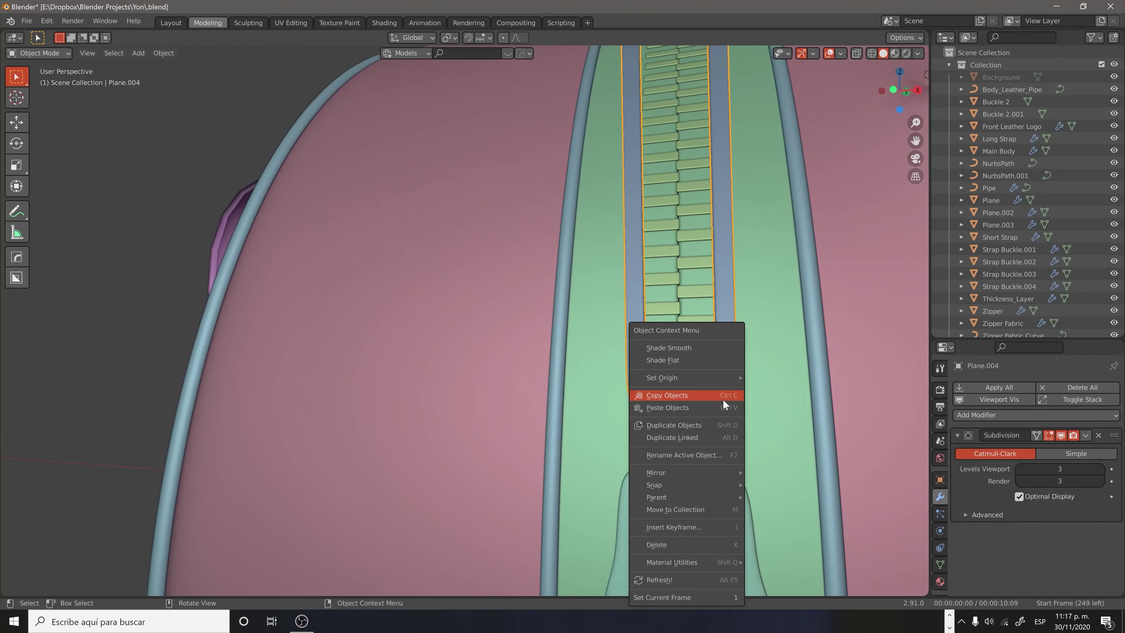
pyautogui.click(723, 399)
pyautogui.moveTo(722, 399); pyautogui.dragTo(639, 330, button='middle')
pyautogui.scroll(-5, 639, 335)
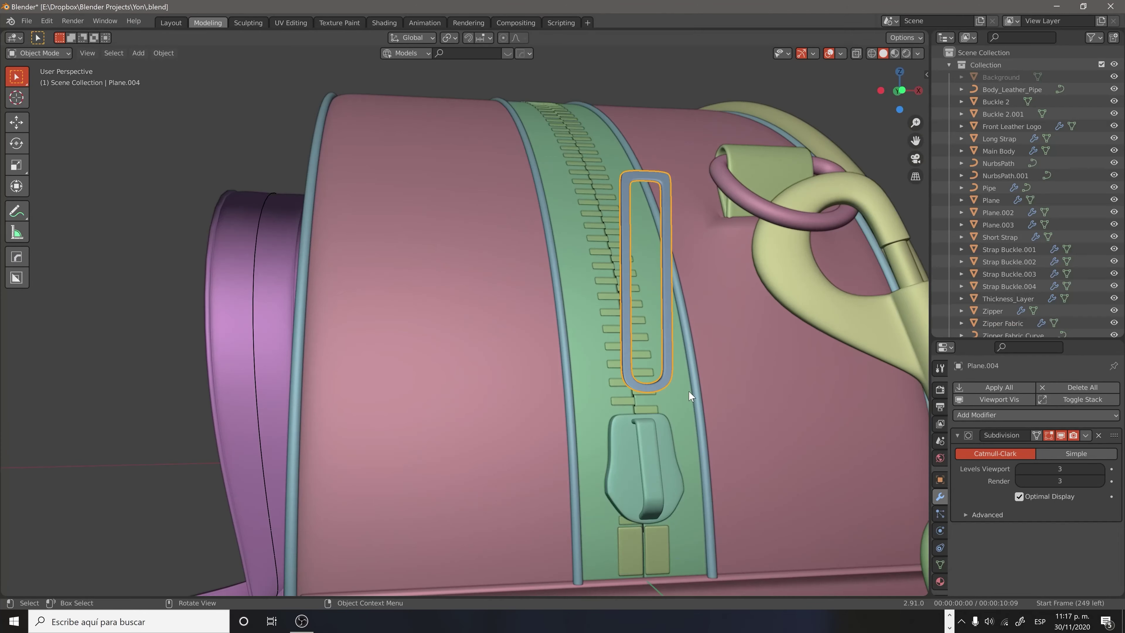
pyautogui.moveTo(688, 390); pyautogui.dragTo(487, 310, button='middle')
# Snap the zipper-pull plaque to the 3D cursor and reposition it in Front view.
pyautogui.click(163, 52)
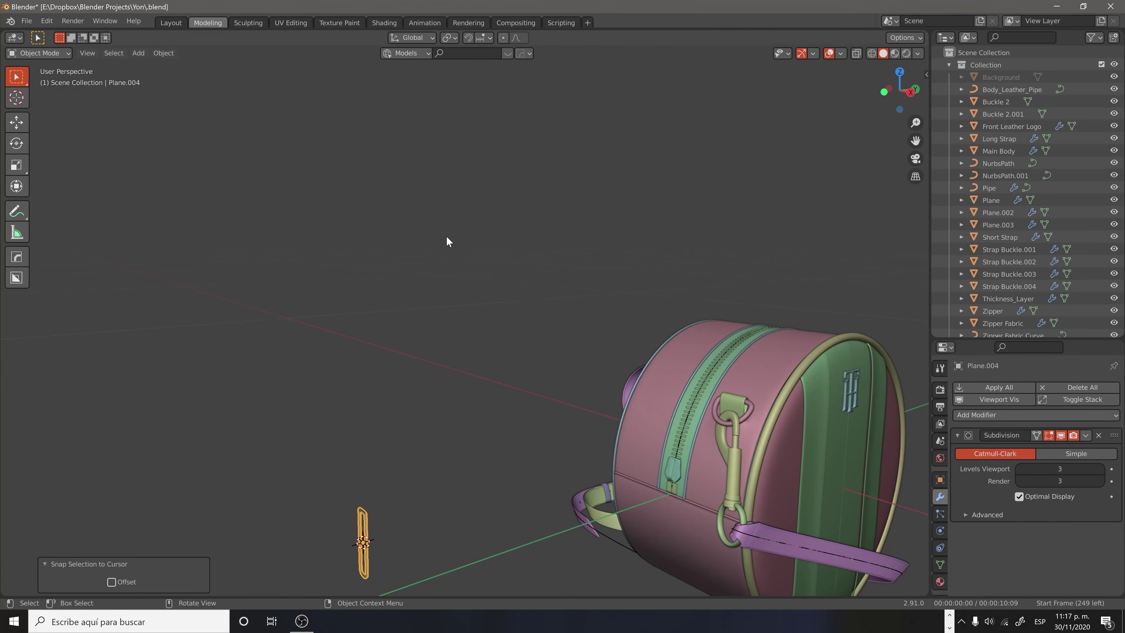
pyautogui.press('KP_1')
pyautogui.press('g')
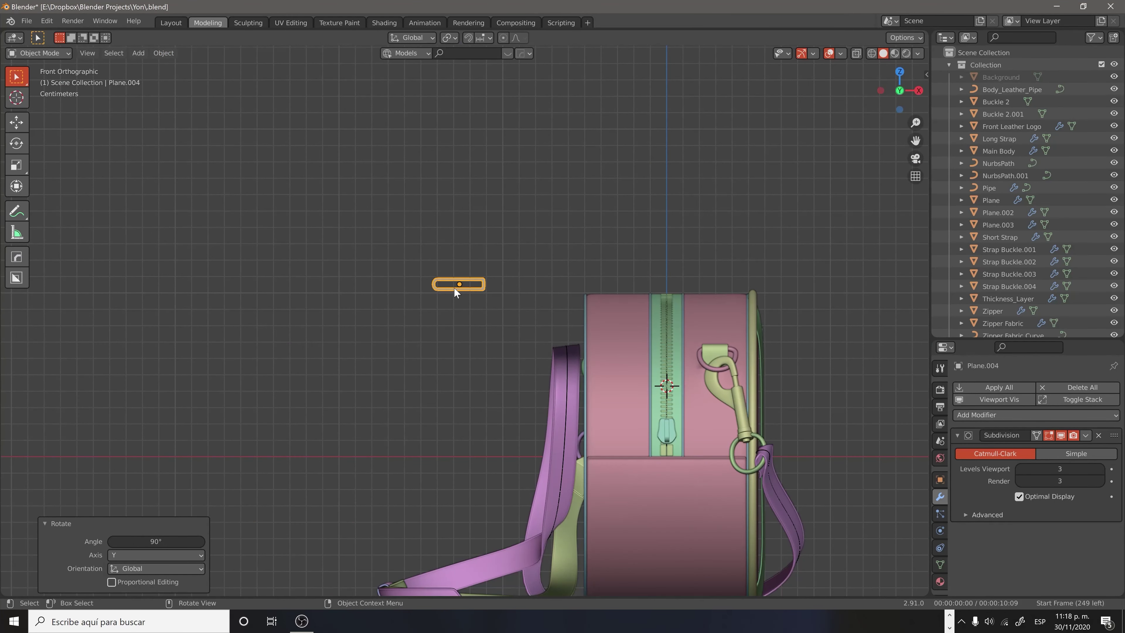
pyautogui.press('KP_Decimal')
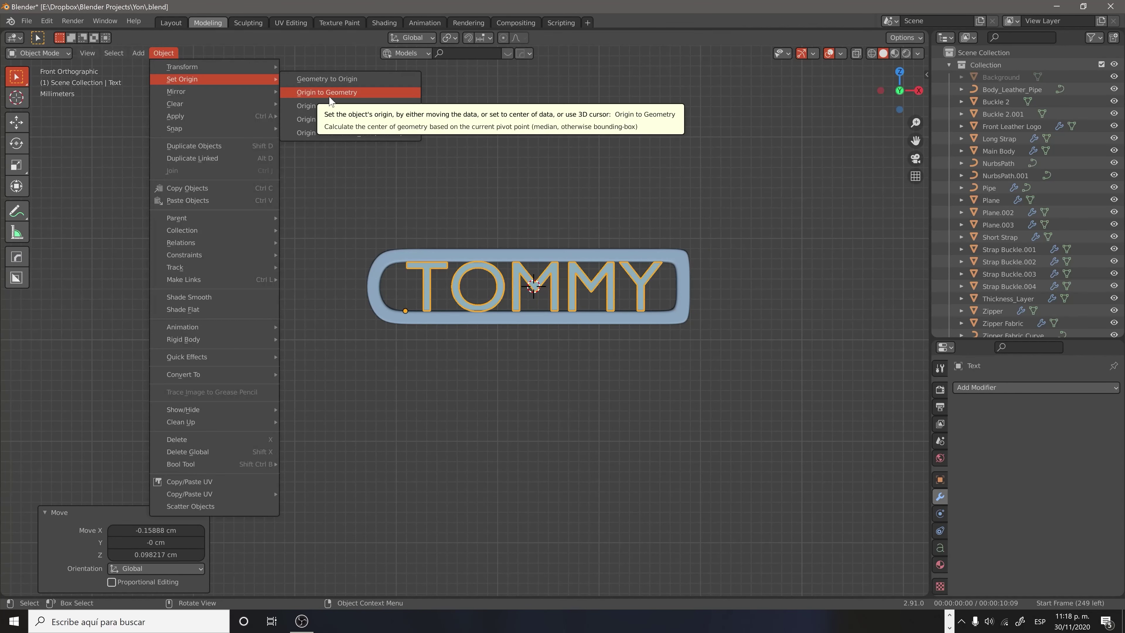
# Centre the TOMMY text's origin and convert the text into a mesh.
pyautogui.moveTo(584, 348); pyautogui.dragTo(753, 355, button='middle')
pyautogui.click(1036, 387)
pyautogui.rightClick(465, 322)
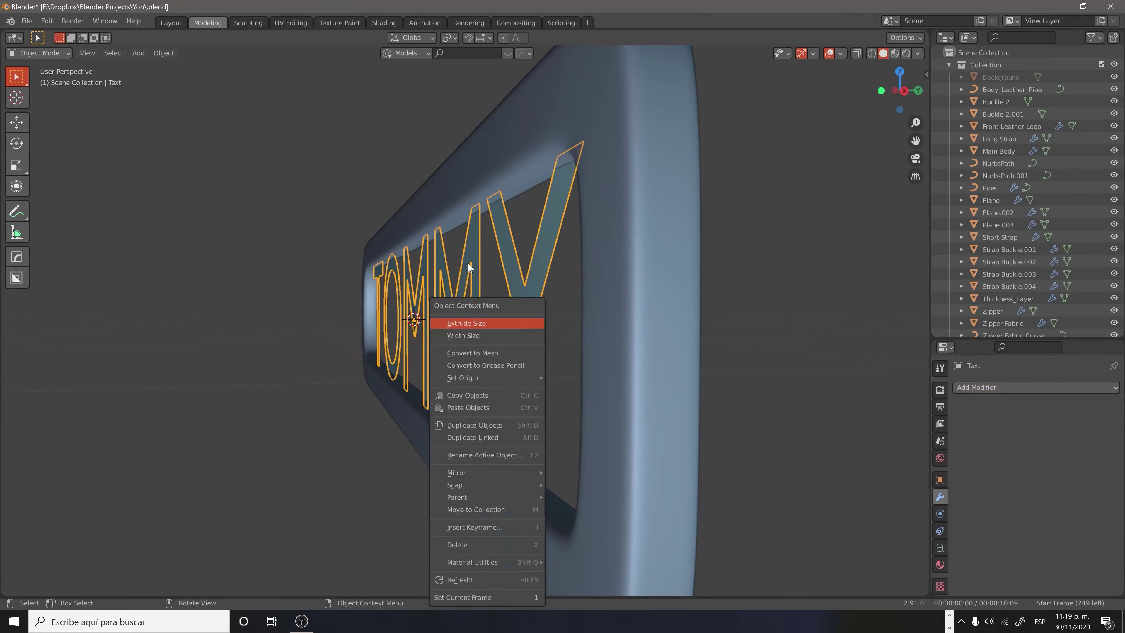
pyautogui.click(465, 321)
pyautogui.press('Tab')
pyautogui.press('Tab')
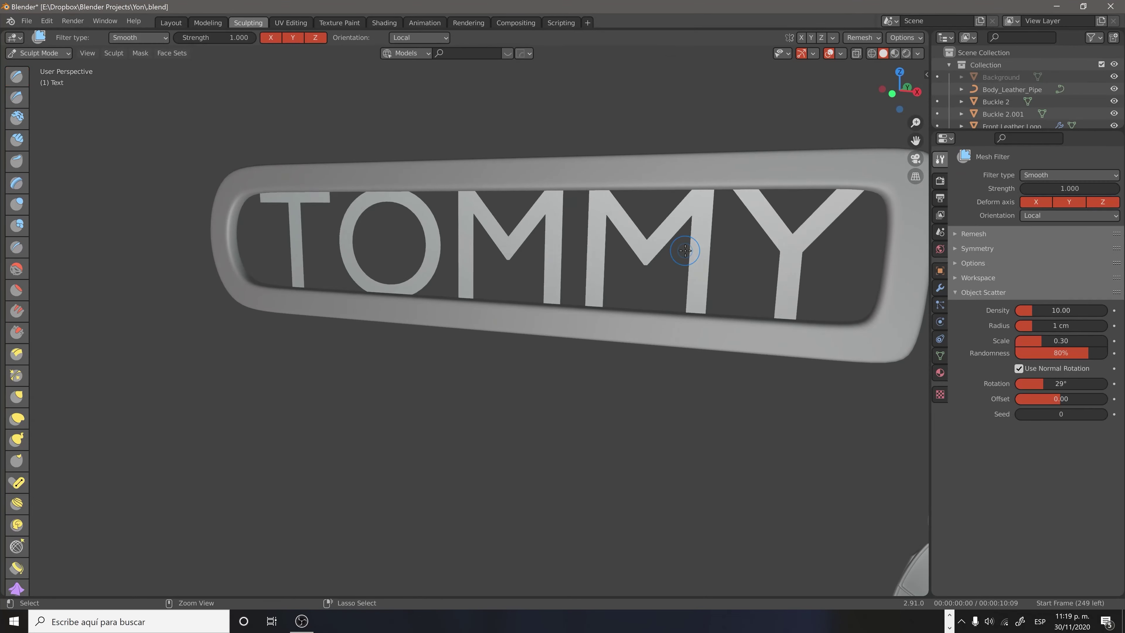
# Add a Decimate modifier to the TOMMY lettering mesh.
pyautogui.click(992, 177)
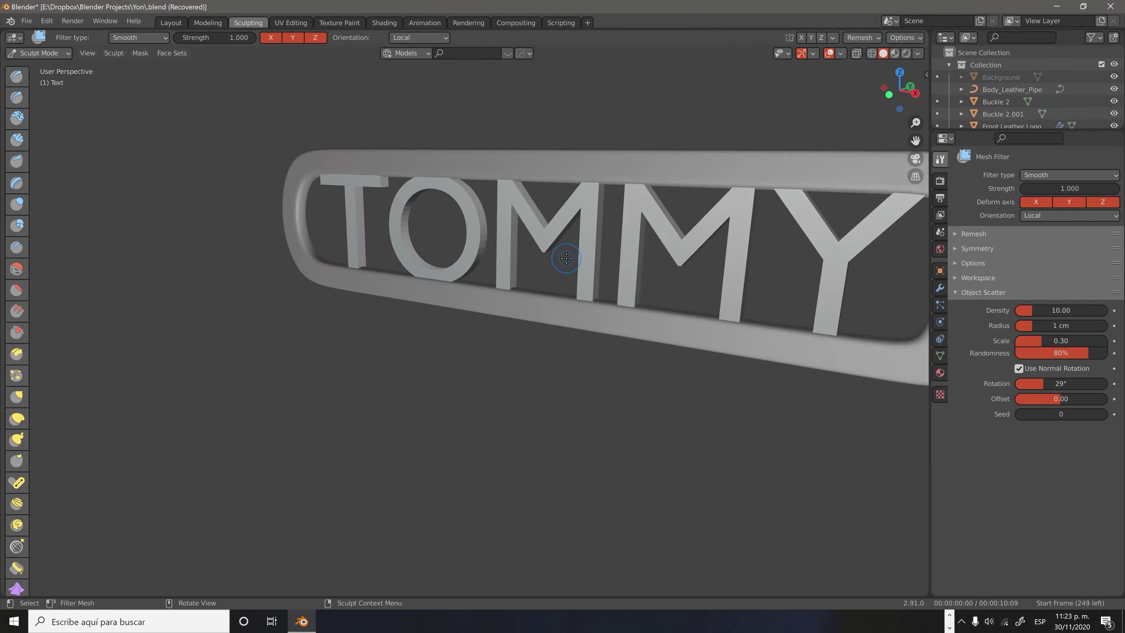
pyautogui.hotkey('shift', 'a')
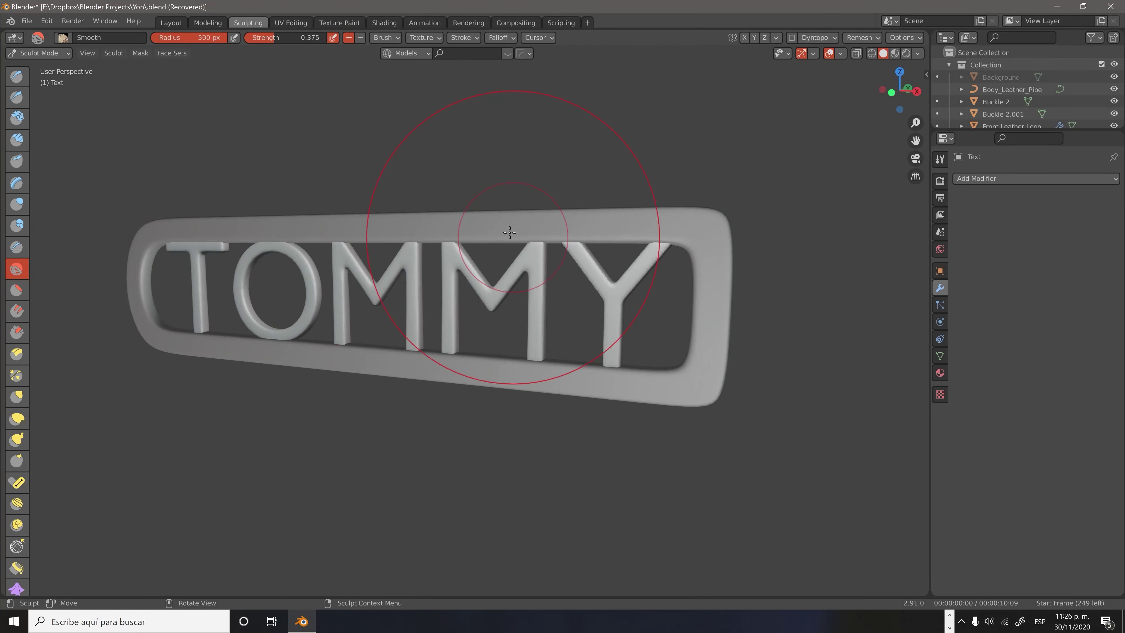
pyautogui.click(888, 199)
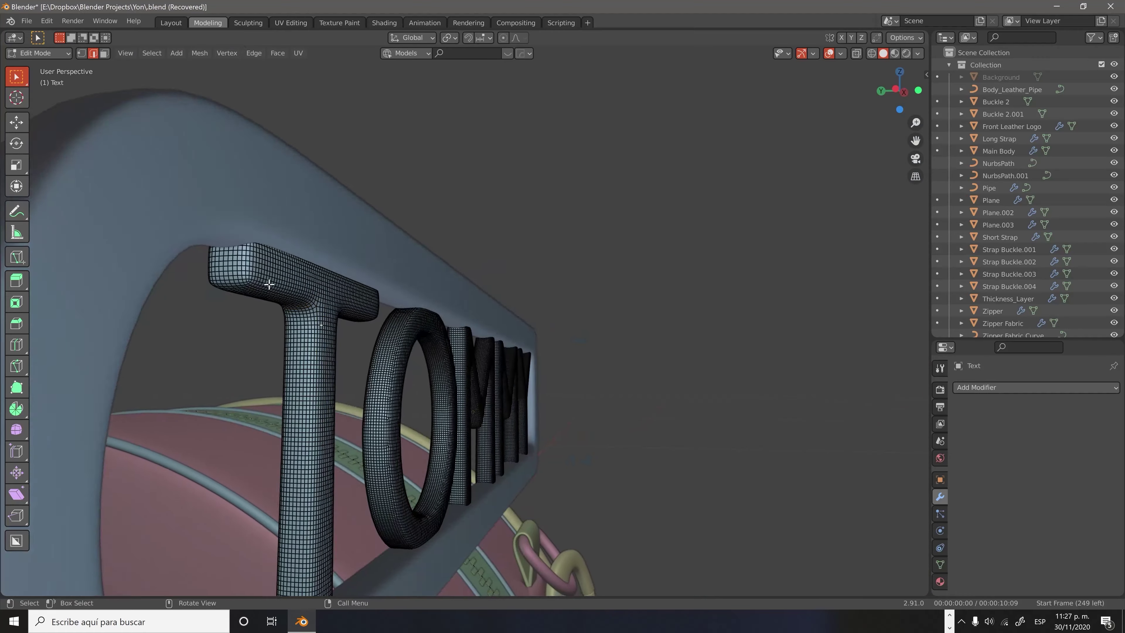
# Select all of the TOMMY text, then pick similar and linked flat faces on the T.
pyautogui.moveTo(317, 328); pyautogui.dragTo(648, 359, button='middle')
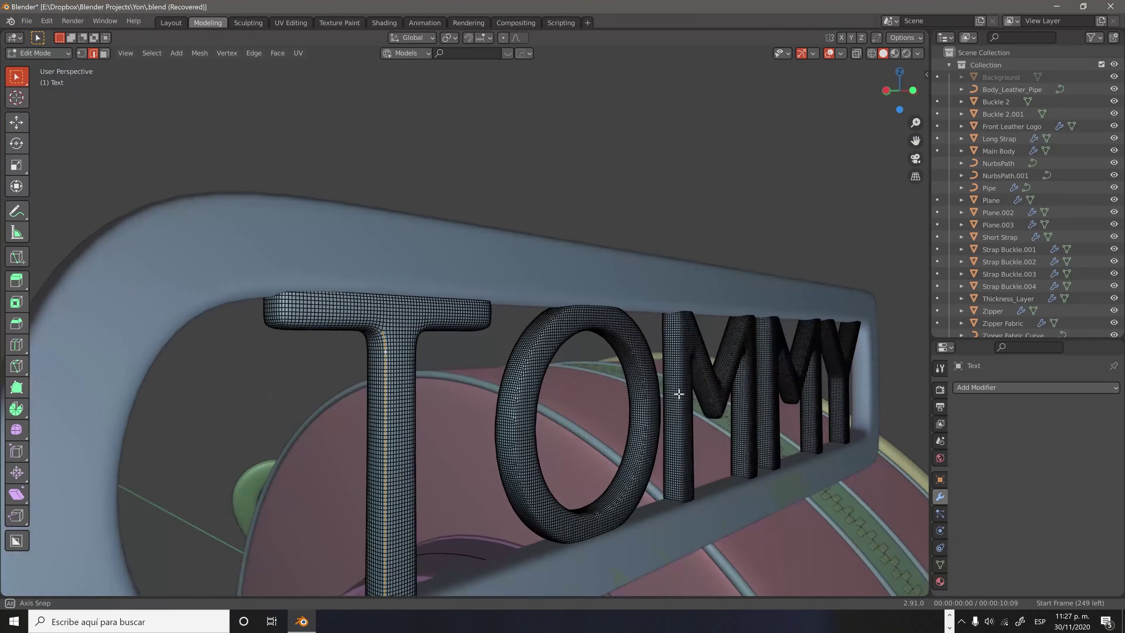
pyautogui.press('a')
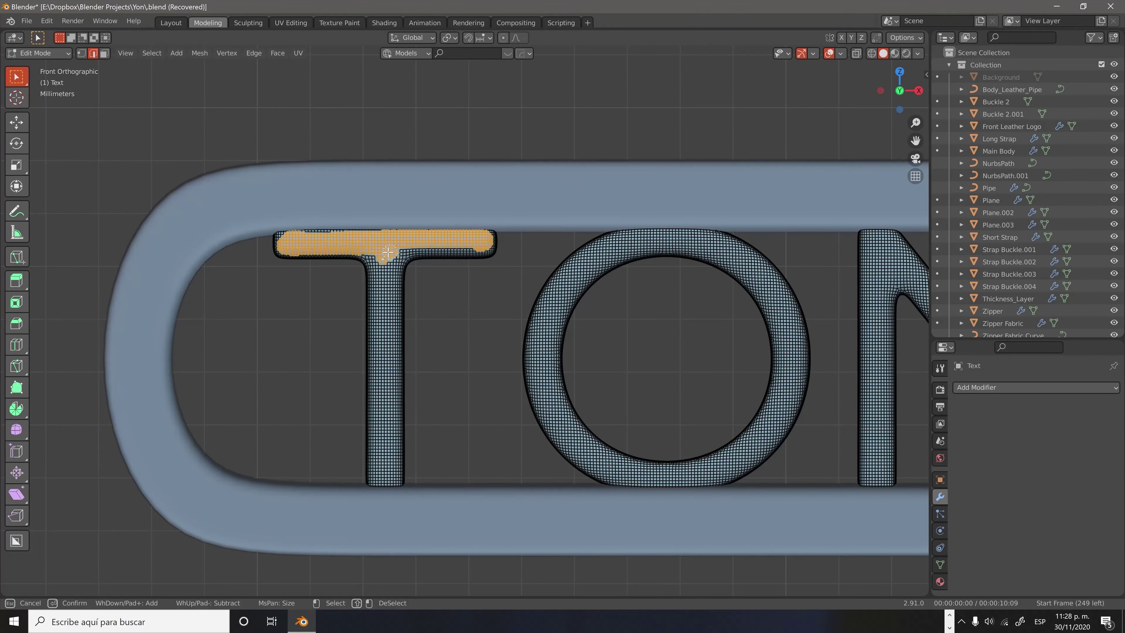
pyautogui.press('Escape')
pyautogui.moveTo(388, 251); pyautogui.dragTo(264, 291, button='middle')
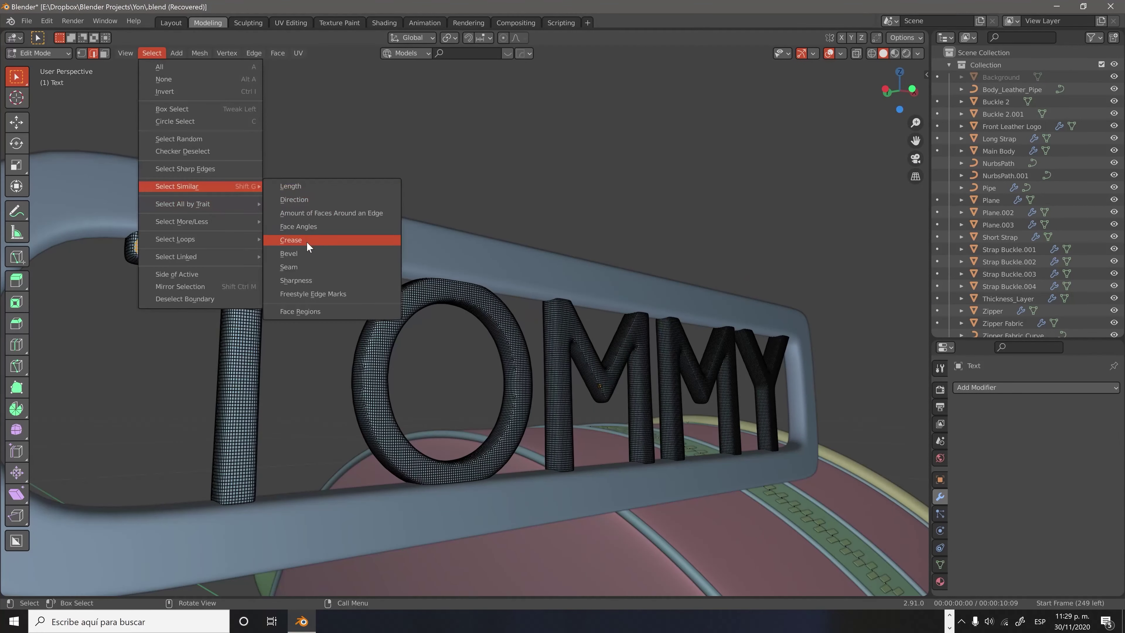
pyautogui.click(304, 202)
pyautogui.rightClick(401, 327)
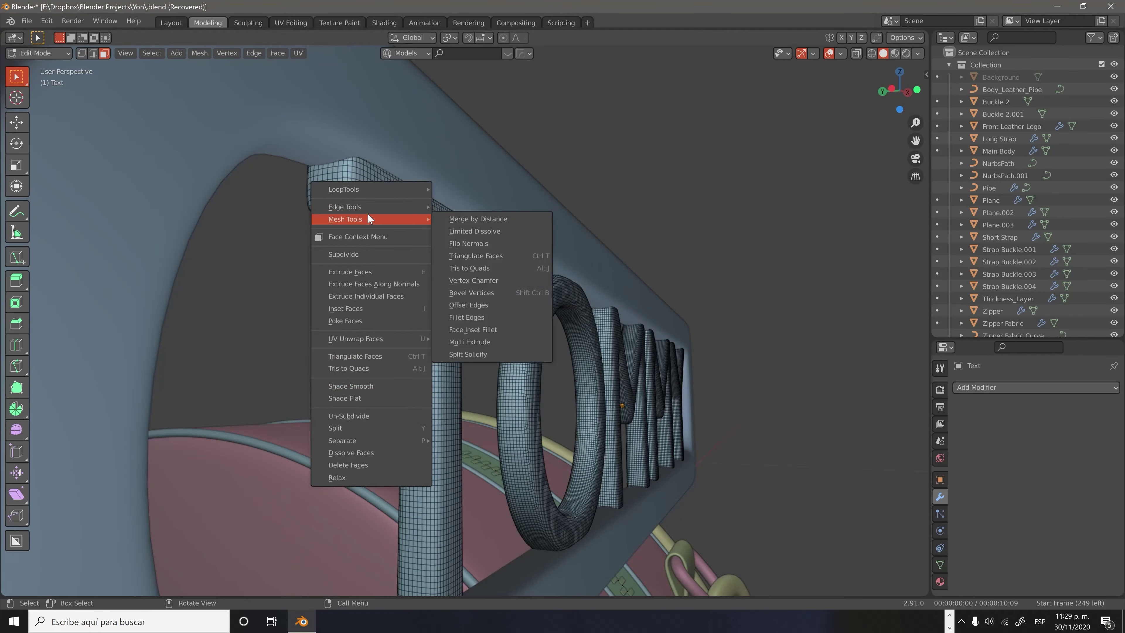
pyautogui.click(152, 53)
pyautogui.click(313, 281)
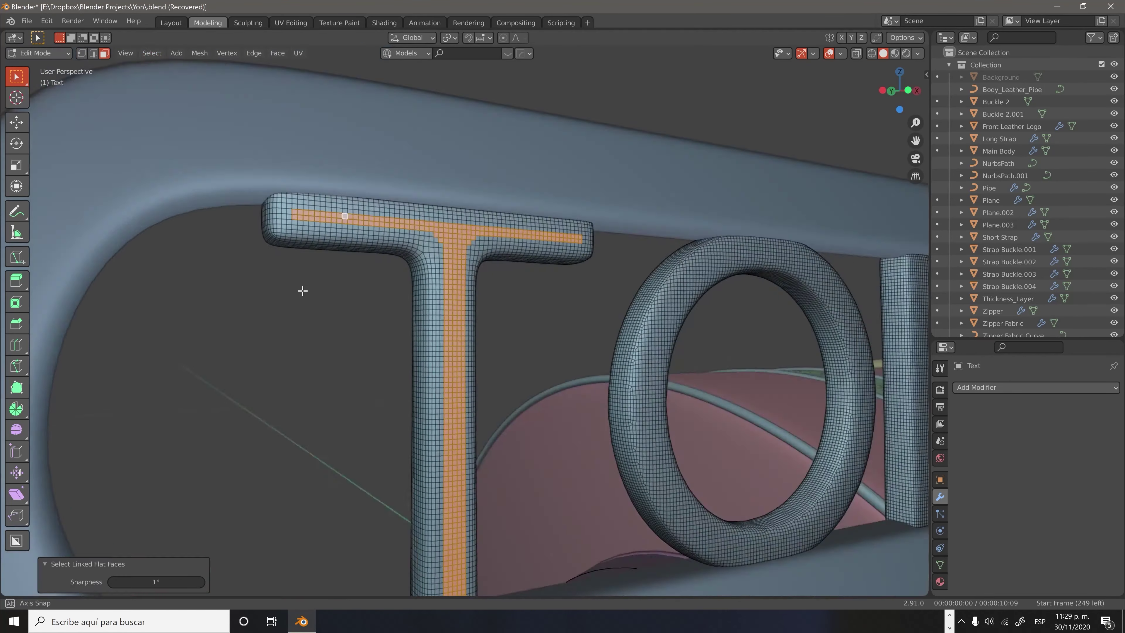
pyautogui.moveTo(302, 231); pyautogui.dragTo(241, 143, button='middle')
pyautogui.scroll(3, 379, 337)
pyautogui.moveTo(379, 337); pyautogui.dragTo(728, 211, button='middle')
pyautogui.keyDown('ctrl'); pyautogui.click(472, 197); pyautogui.keyUp('ctrl')
# In Edit Mode, select a face path on the T; a loop cut is tried and cancelled.
pyautogui.press('Tab')
pyautogui.keyDown('ctrl'); pyautogui.click(791, 221); pyautogui.keyUp('ctrl')
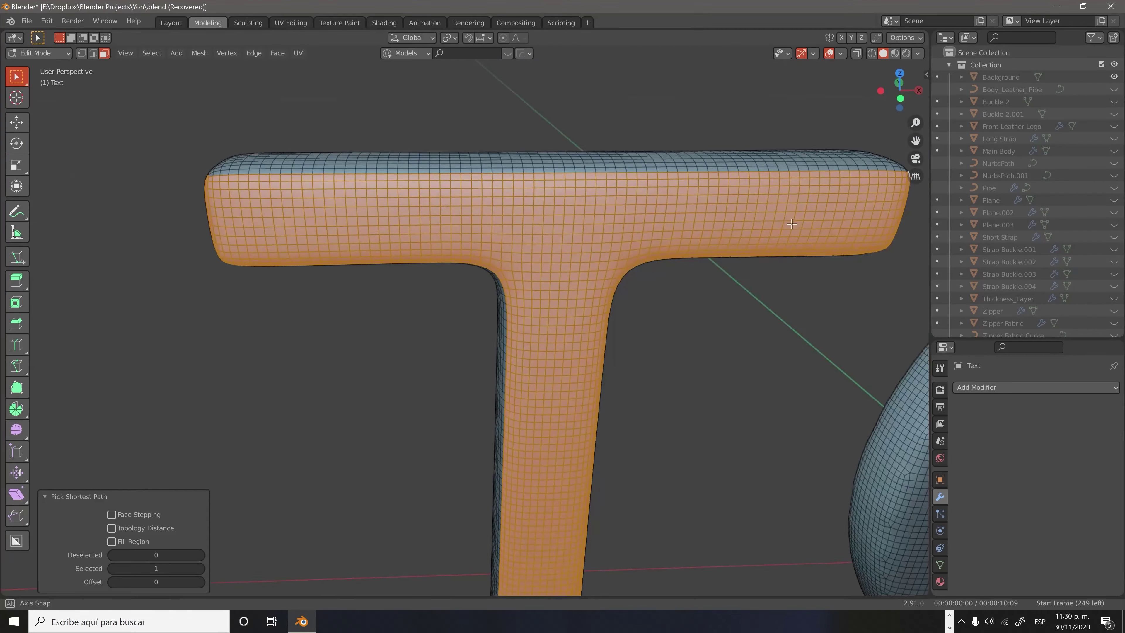
pyautogui.moveTo(791, 221)
pyautogui.mouseDown(button='middle')
pyautogui.moveTo(415, 158)
pyautogui.moveTo(441, 185)
pyautogui.mouseUp(button='middle')
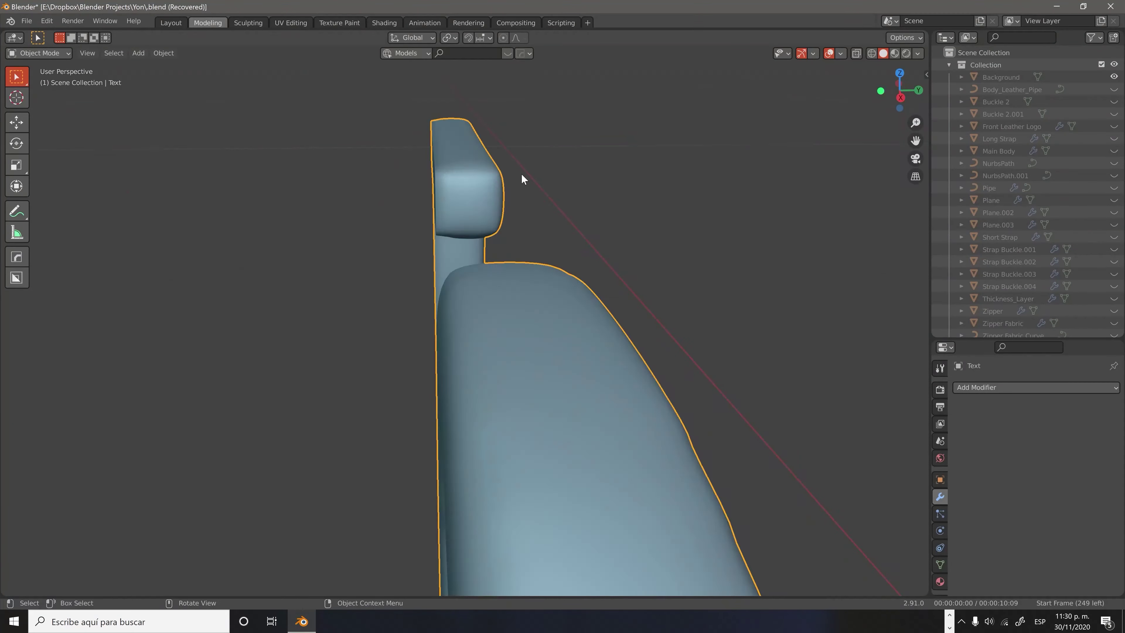
pyautogui.rightClick(441, 185)
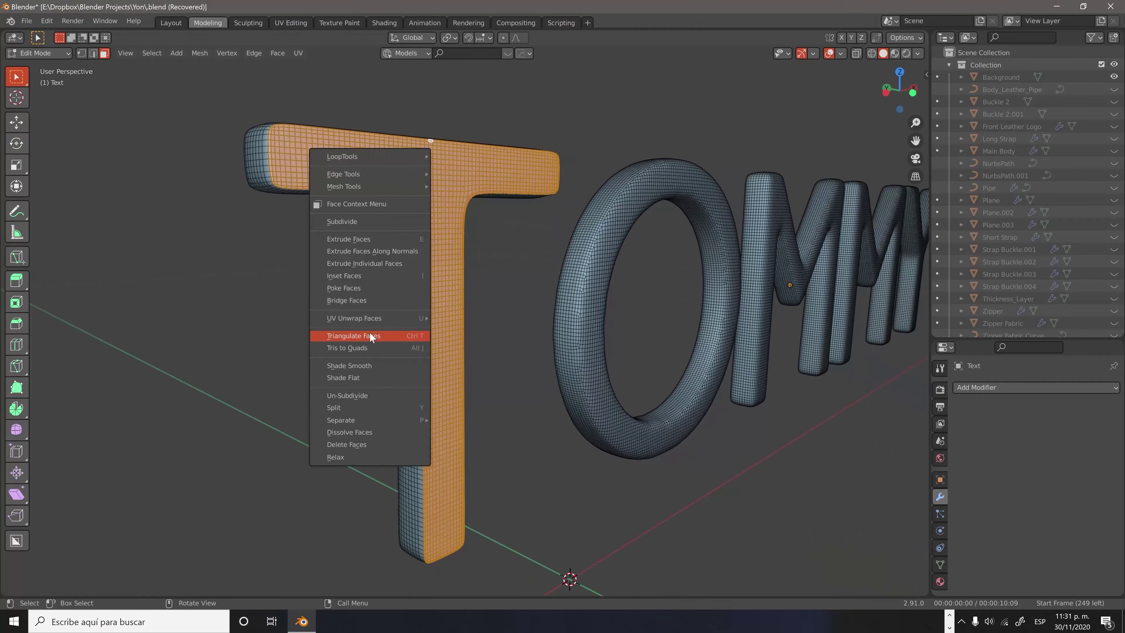
pyautogui.click(369, 331)
pyautogui.moveTo(369, 332)
pyautogui.keyDown('alt'); pyautogui.mouseDown(button='middle')
pyautogui.moveTo(455, 131)
pyautogui.moveTo(477, 225)
pyautogui.moveTo(376, 200)
pyautogui.moveTo(728, 239)
pyautogui.mouseUp(button='middle'); pyautogui.keyUp('alt')
pyautogui.press('2')
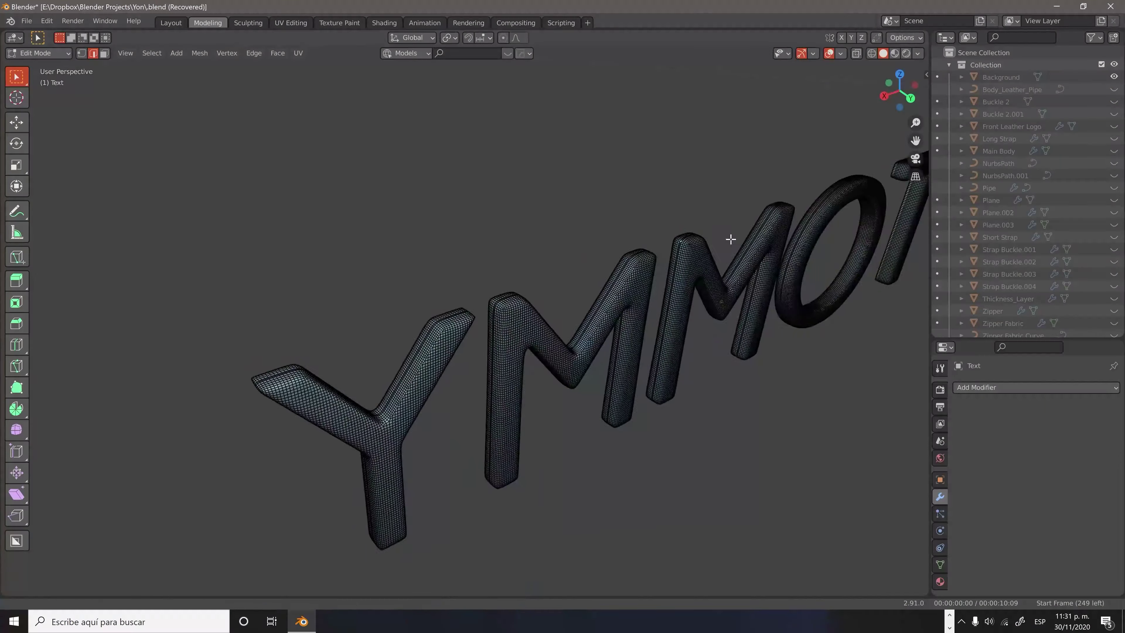
pyautogui.scroll(5, 540, 289)
pyautogui.scroll(5, 753, 222)
pyautogui.hotkey('ctrl', 'r')
pyautogui.press('Escape')
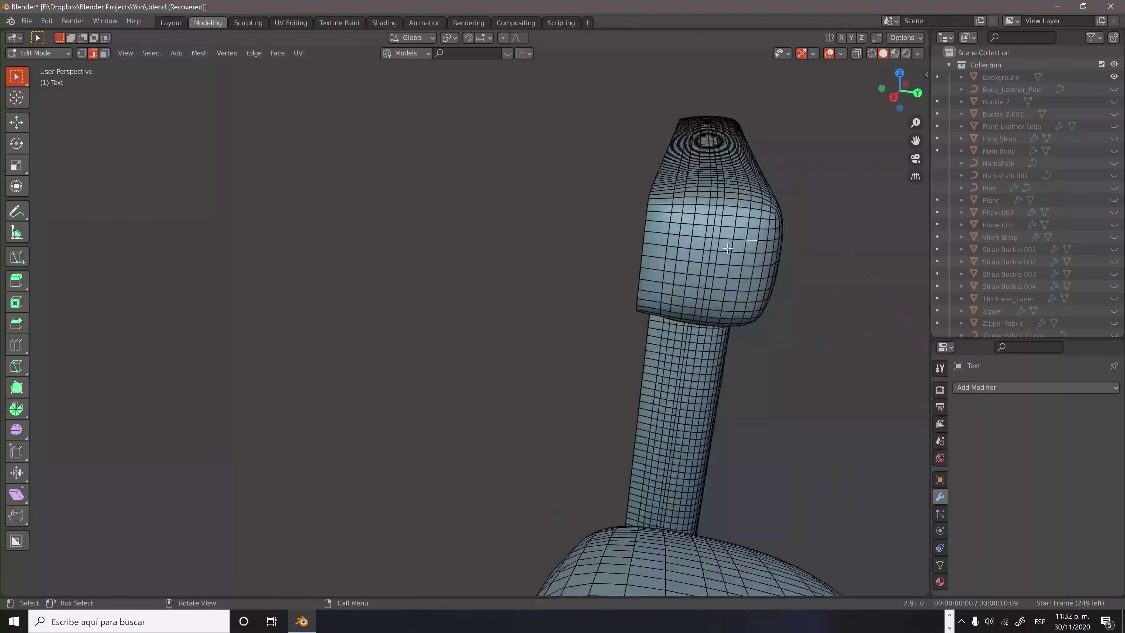
# Push the lettering 0.38576 cm back along the Y axis.
pyautogui.moveTo(780, 210)
pyautogui.mouseDown(button='middle')
pyautogui.moveTo(650, 346)
pyautogui.moveTo(547, 342)
pyautogui.mouseUp(button='middle')
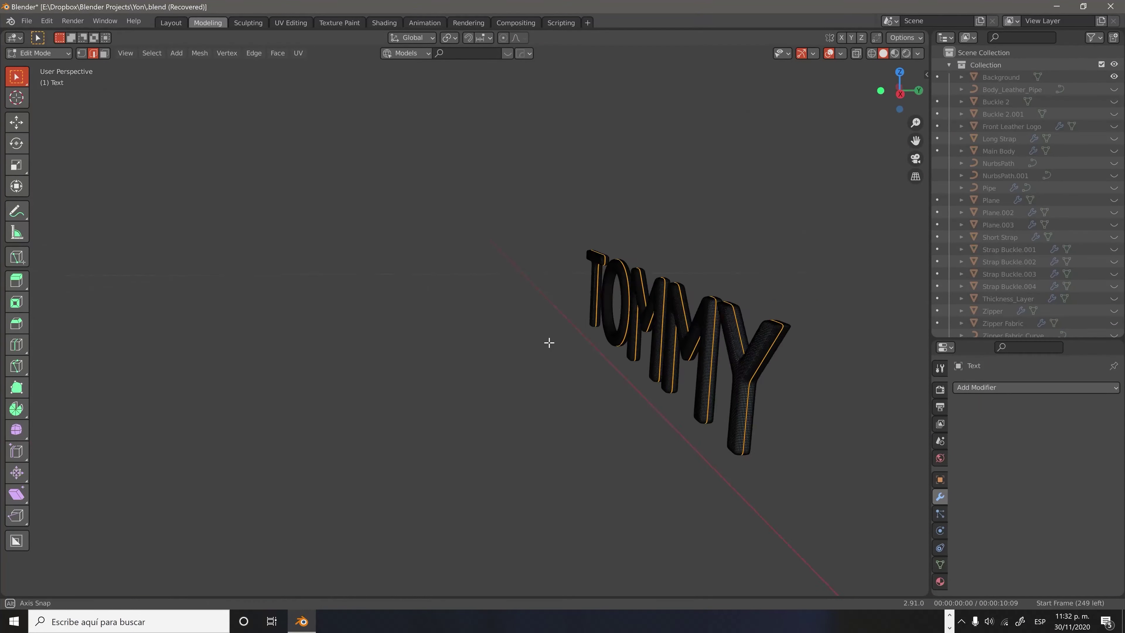
pyautogui.press('g')
pyautogui.press('y')
pyautogui.click(494, 314)
pyautogui.moveTo(495, 314)
pyautogui.mouseDown(button='middle')
pyautogui.moveTo(655, 322)
pyautogui.moveTo(743, 350)
pyautogui.moveTo(746, 409)
pyautogui.moveTo(477, 351)
pyautogui.mouseUp(button='middle')
pyautogui.scroll(5, 473, 344)
pyautogui.click(277, 53)
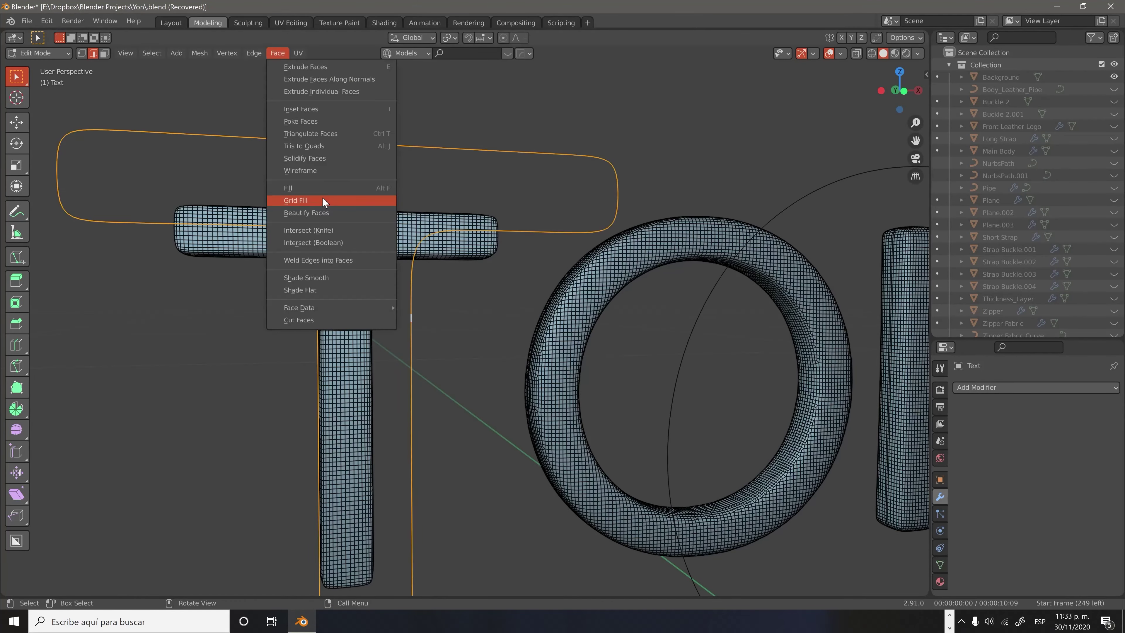
pyautogui.scroll(-5, 459, 254)
# Select the T's top bar along a path and a face on its underside.
pyautogui.moveTo(460, 254)
pyautogui.mouseDown(button='middle')
pyautogui.moveTo(231, 465)
pyautogui.moveTo(385, 198)
pyautogui.moveTo(637, 259)
pyautogui.moveTo(487, 275)
pyautogui.mouseUp(button='middle')
pyautogui.scroll(5, 384, 199)
pyautogui.scroll(4, 487, 275)
pyautogui.click(152, 52)
pyautogui.keyDown('ctrl'); pyautogui.keyDown('shift'); pyautogui.click(359, 231); pyautogui.keyUp('shift'); pyautogui.keyUp('ctrl')
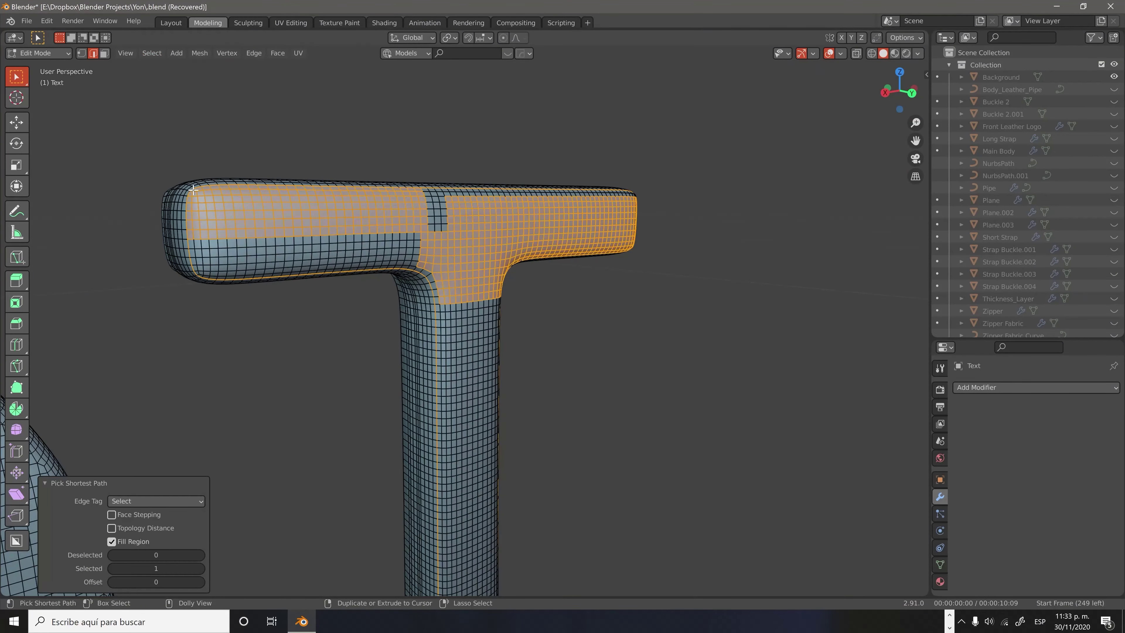
pyautogui.moveTo(359, 232); pyautogui.dragTo(477, 201, button='middle')
pyautogui.scroll(4, 509, 160)
pyautogui.press('3')
pyautogui.keyDown('ctrl'); pyautogui.keyDown('shift'); pyautogui.click(512, 150); pyautogui.keyUp('shift'); pyautogui.keyUp('ctrl')
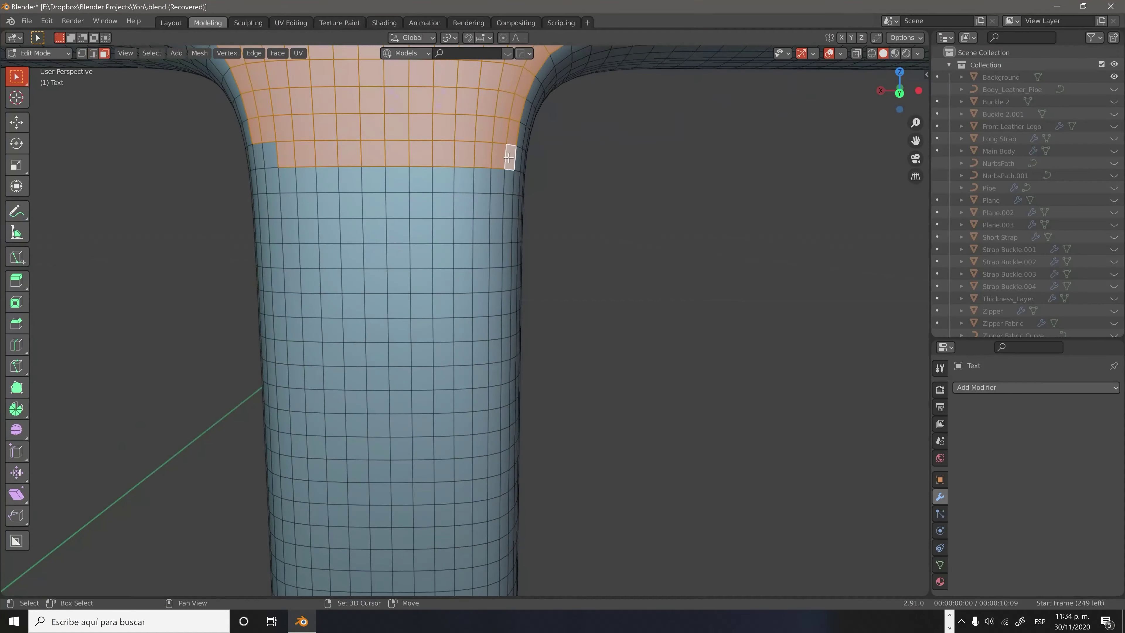
pyautogui.scroll(-5, 512, 150)
pyautogui.scroll(5, 407, 288)
pyautogui.moveTo(407, 289)
pyautogui.mouseDown(button='middle')
pyautogui.moveTo(317, 411)
pyautogui.moveTo(533, 179)
pyautogui.mouseUp(button='middle')
pyautogui.scroll(-5, 347, 153)
# Select a strip of faces around the O ring's outer and inner sides.
pyautogui.moveTo(355, 196); pyautogui.dragTo(224, 302, button='middle')
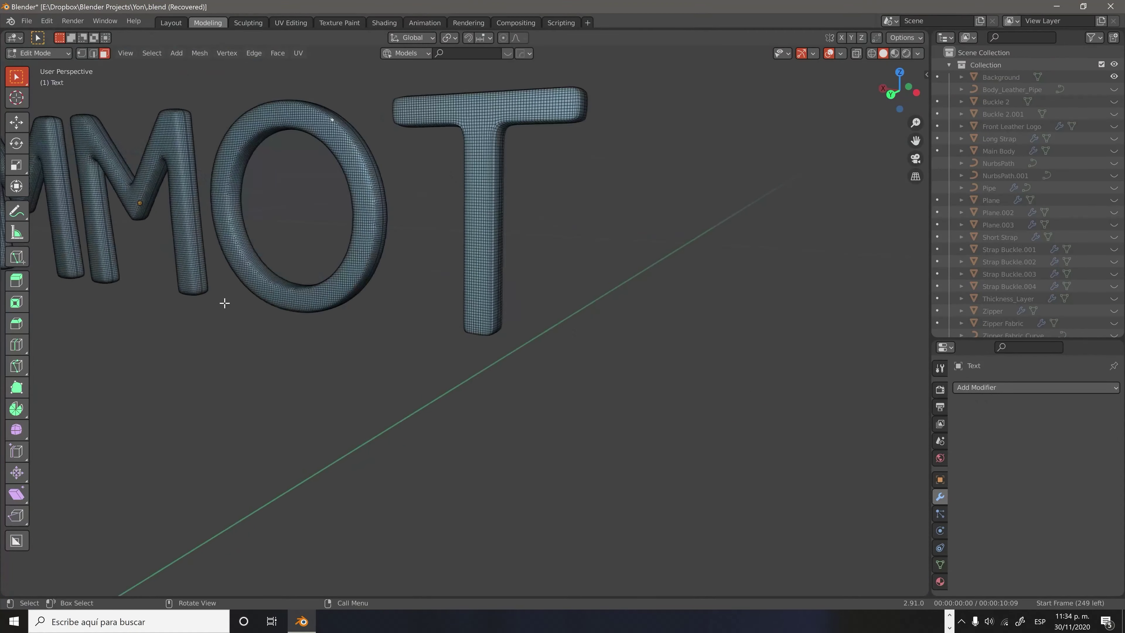
pyautogui.scroll(5, 311, 459)
pyautogui.scroll(-3, 311, 460)
pyautogui.keyDown('ctrl'); pyautogui.keyDown('shift'); pyautogui.click(322, 546); pyautogui.keyUp('shift'); pyautogui.keyUp('ctrl')
pyautogui.scroll(-5, 374, 516)
pyautogui.scroll(6, 507, 459)
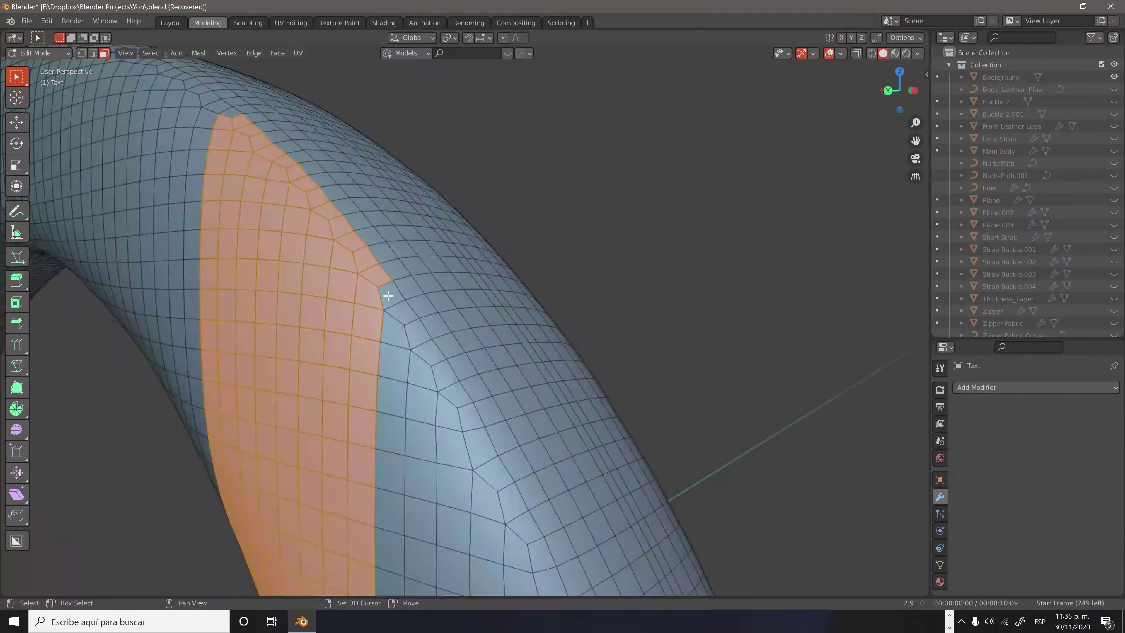
pyautogui.keyDown('ctrl'); pyautogui.keyDown('shift'); pyautogui.click(380, 195); pyautogui.keyUp('shift'); pyautogui.keyUp('ctrl')
pyautogui.moveTo(389, 472)
pyautogui.mouseDown(button='middle')
pyautogui.moveTo(380, 195)
pyautogui.moveTo(395, 370)
pyautogui.mouseUp(button='middle')
pyautogui.scroll(3, 380, 195)
pyautogui.scroll(-3, 380, 196)
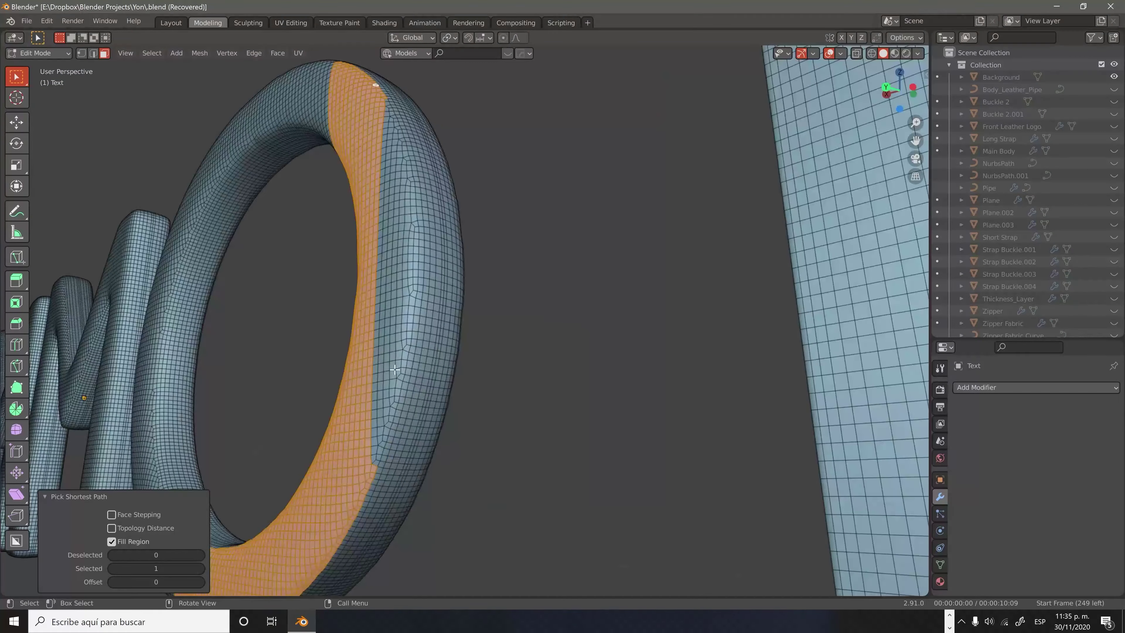
pyautogui.keyDown('ctrl'); pyautogui.keyDown('shift'); pyautogui.click(421, 169); pyautogui.keyUp('shift'); pyautogui.keyUp('ctrl')
pyautogui.scroll(5, 421, 169)
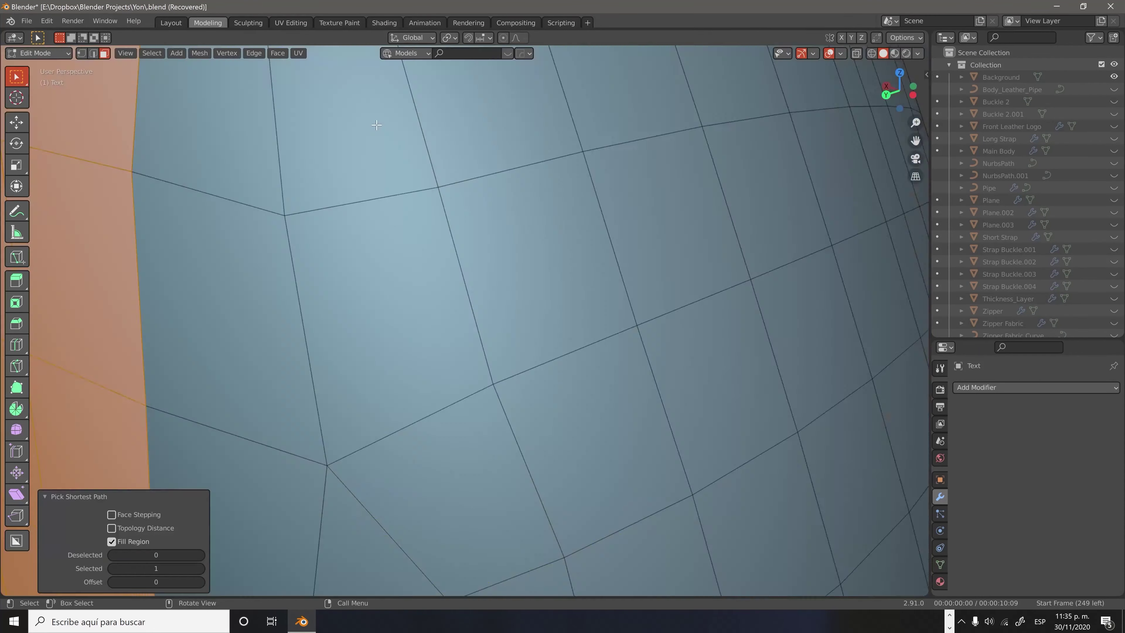
pyautogui.scroll(-8, 421, 169)
# Fill out the O ring face selection and add its top band.
pyautogui.moveTo(421, 169)
pyautogui.mouseDown(button='middle')
pyautogui.moveTo(424, 306)
pyautogui.moveTo(461, 226)
pyautogui.moveTo(439, 520)
pyautogui.moveTo(504, 534)
pyautogui.mouseUp(button='middle')
pyautogui.scroll(4, 424, 306)
pyautogui.scroll(-4, 424, 306)
pyautogui.scroll(5, 460, 226)
pyautogui.keyDown('ctrl'); pyautogui.keyDown('shift'); pyautogui.click(461, 226); pyautogui.keyUp('shift'); pyautogui.keyUp('ctrl')
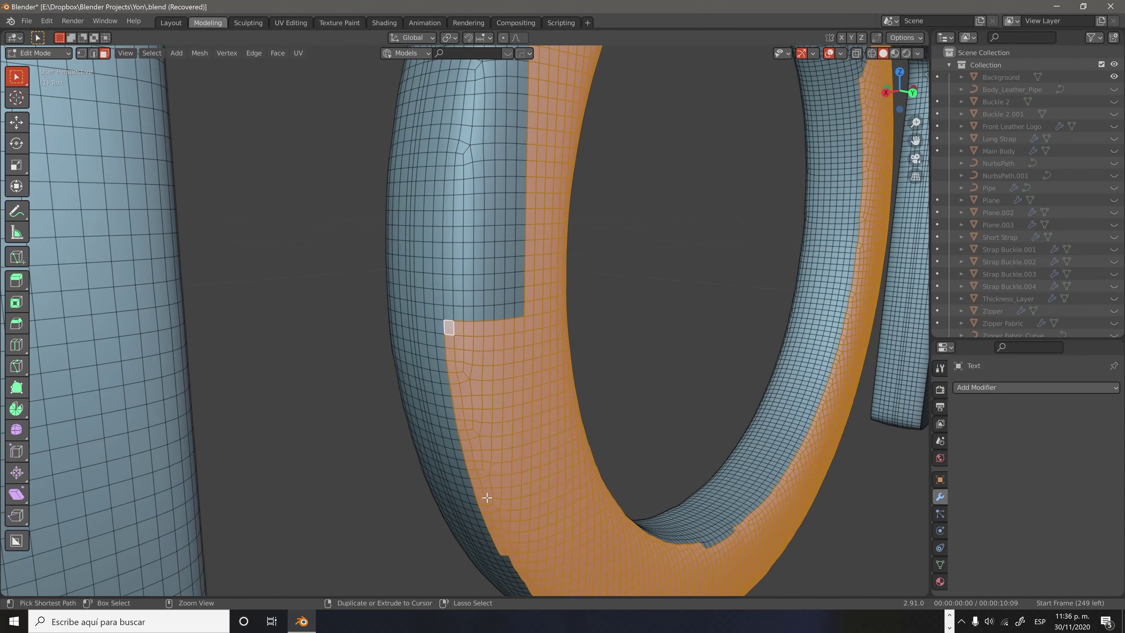
pyautogui.keyDown('ctrl'); pyautogui.keyDown('shift'); pyautogui.click(447, 327); pyautogui.keyUp('shift'); pyautogui.keyUp('ctrl')
pyautogui.moveTo(446, 327)
pyautogui.mouseDown(button='middle')
pyautogui.moveTo(422, 553)
pyautogui.moveTo(702, 375)
pyautogui.mouseUp(button='middle')
pyautogui.scroll(-6, 703, 374)
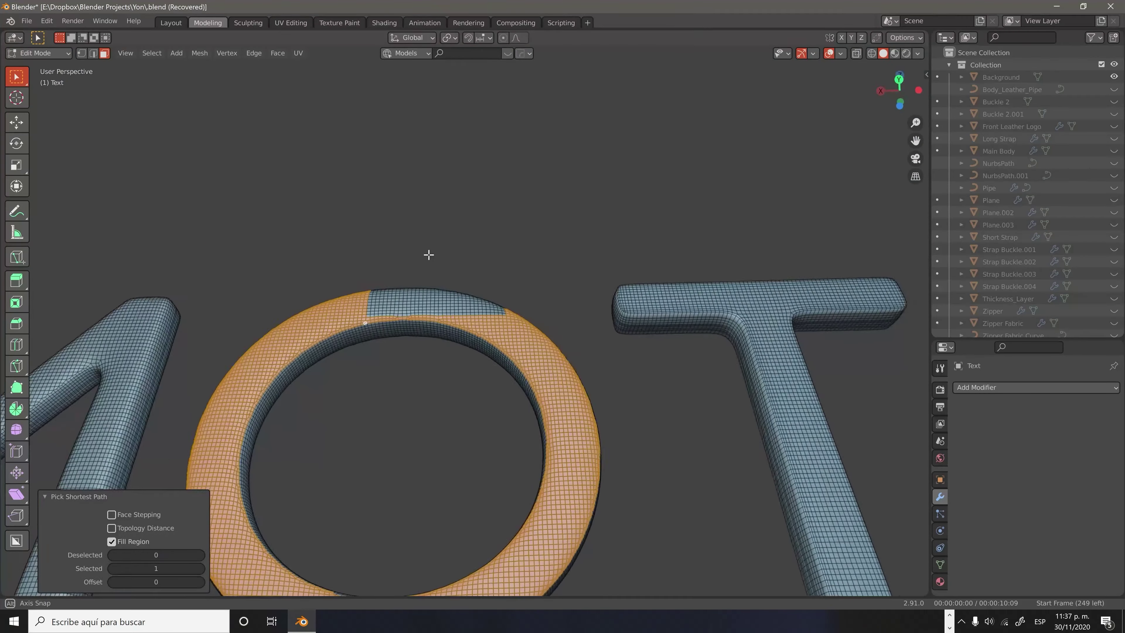
pyautogui.moveTo(427, 254)
pyautogui.mouseDown(button='middle')
pyautogui.moveTo(666, 307)
pyautogui.moveTo(282, 341)
pyautogui.moveTo(413, 311)
pyautogui.mouseUp(button='middle')
pyautogui.keyDown('ctrl'); pyautogui.keyDown('shift'); pyautogui.click(665, 307); pyautogui.keyUp('shift'); pyautogui.keyUp('ctrl')
# Flatten the selected O faces by scaling them to 0 on Y.
pyautogui.press('s')
pyautogui.press('y')
pyautogui.press('0')
pyautogui.press('Return')
# Leave Edit Mode on the text, unhide the hidden bag objects and switch to face selection.
pyautogui.scroll(-3, 413, 311)
pyautogui.press('Tab')
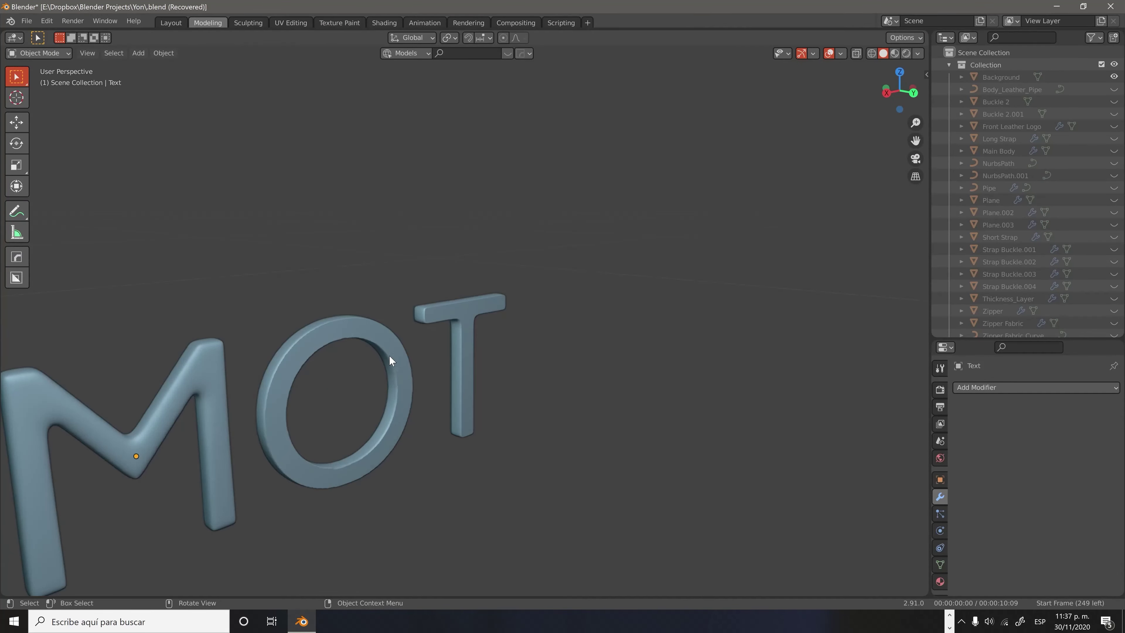
pyautogui.press('Tab')
pyautogui.press('2')
pyautogui.keyDown('alt'); pyautogui.click(470, 331); pyautogui.keyUp('alt')
pyautogui.moveTo(495, 410)
pyautogui.mouseDown(button='middle')
pyautogui.moveTo(432, 352)
pyautogui.moveTo(443, 361)
pyautogui.mouseUp(button='middle')
pyautogui.scroll(-4, 443, 361)
pyautogui.press('Tab')
pyautogui.hotkey('alt', 'h')
pyautogui.press('Tab')
pyautogui.press('3')
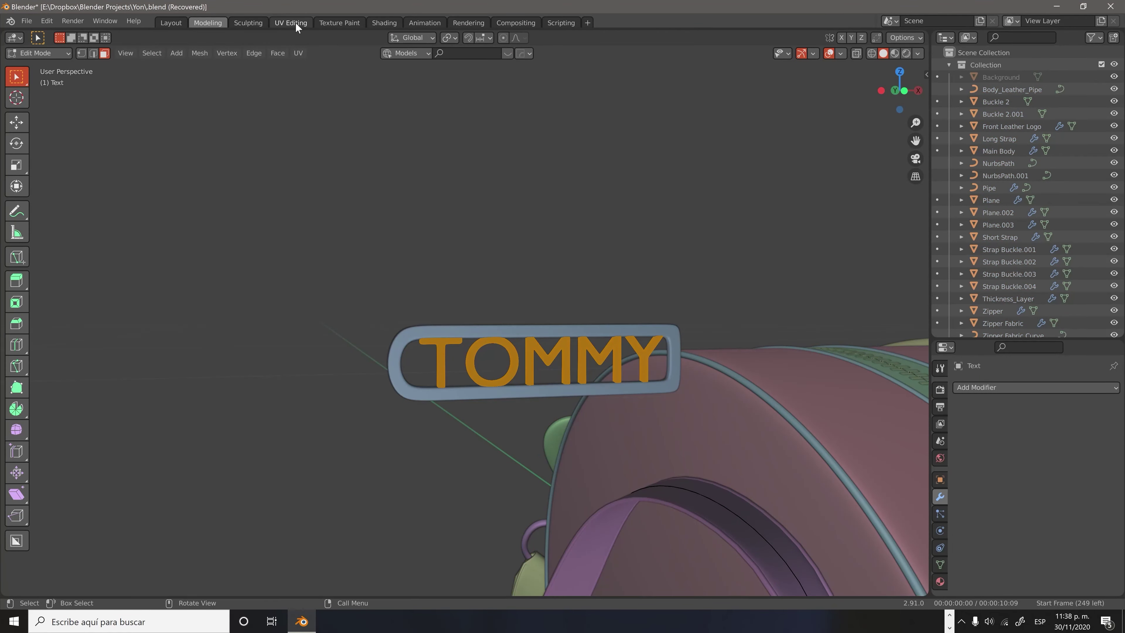
# Select and frame the TOMMY logo plate, then Smart UV Project it.
pyautogui.click(295, 22)
pyautogui.hotkey('ctrl', 'pagedown')
pyautogui.hotkey('ctrl', 'pagedown')
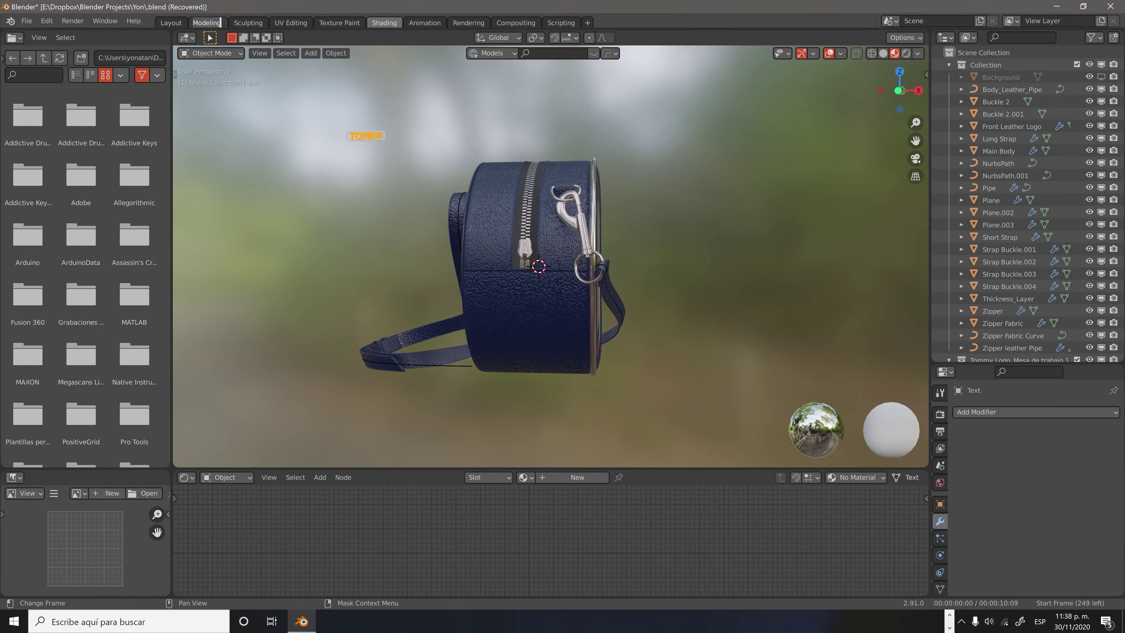
pyautogui.scroll(2, 384, 125)
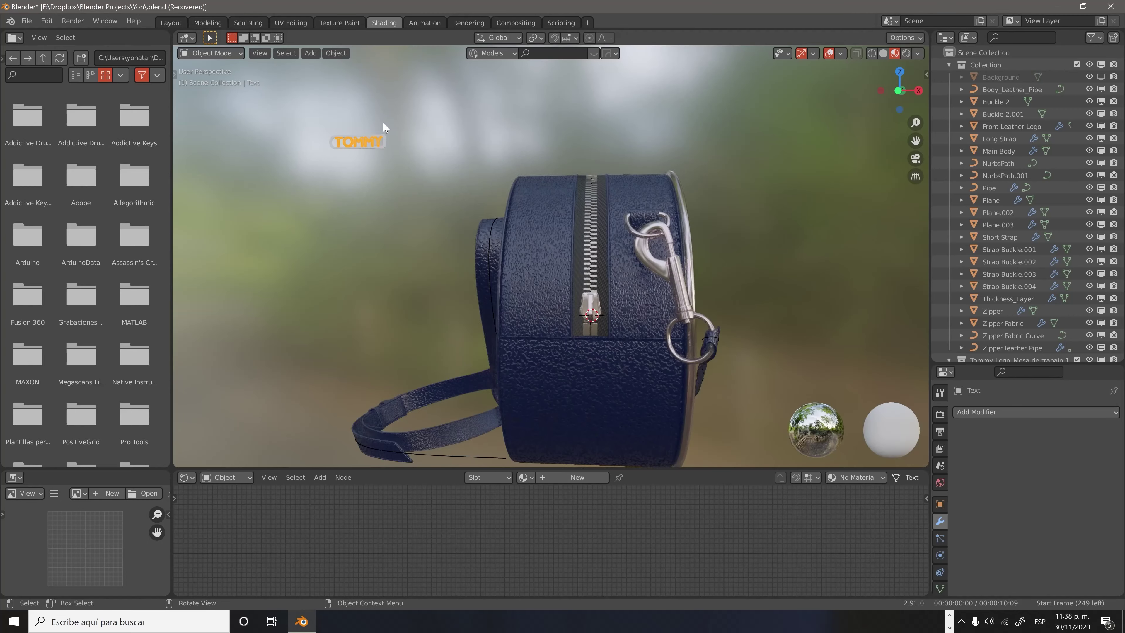
pyautogui.click(364, 137)
pyautogui.press('KP_Decimal')
pyautogui.scroll(-5, 503, 214)
pyautogui.scroll(2, 503, 214)
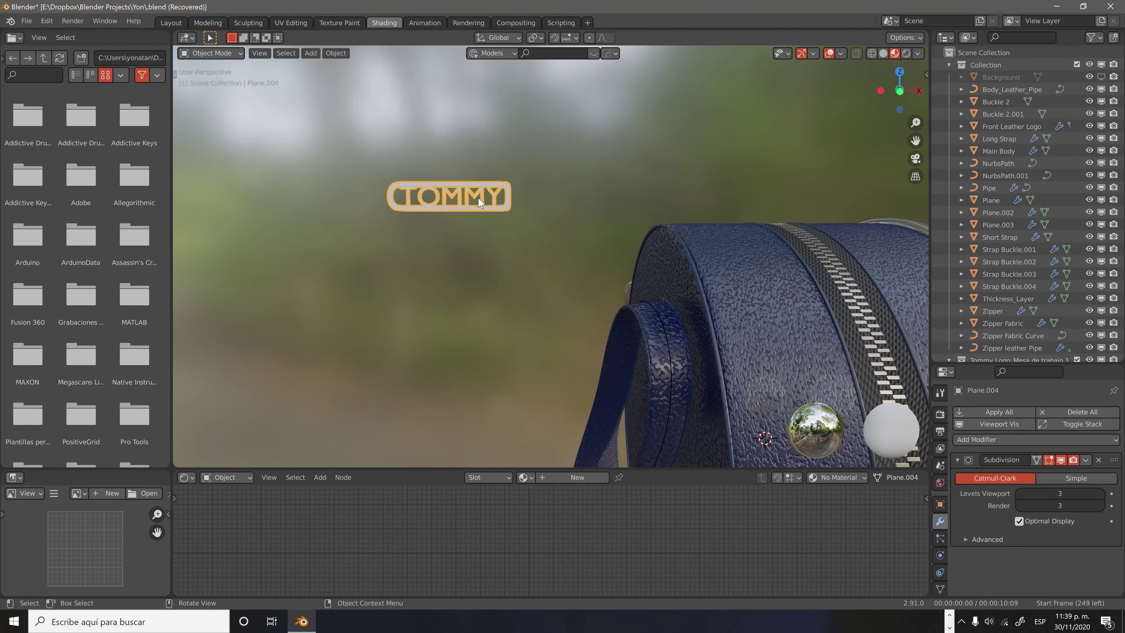
pyautogui.click(290, 22)
pyautogui.press('u')
pyautogui.click(733, 174)
pyautogui.press('Tab')
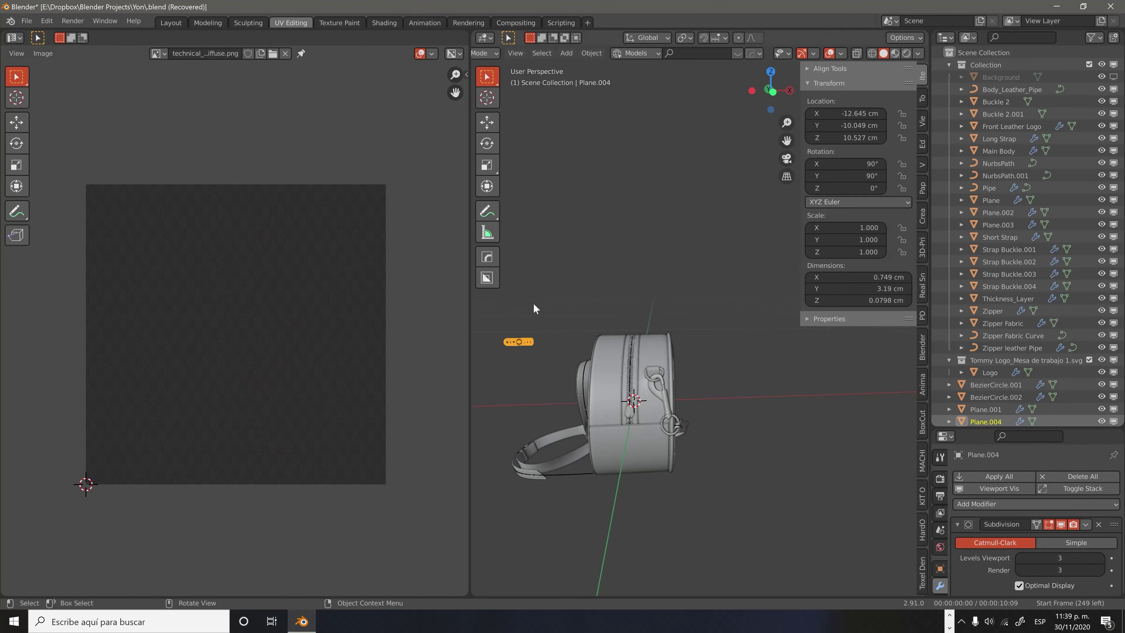
# Assign Gold Material to the TOMMY logo plate.
pyautogui.click(384, 22)
pyautogui.scroll(-4, 578, 289)
pyautogui.moveTo(453, 259); pyautogui.dragTo(434, 122, button='middle')
pyautogui.keyDown('alt'); pyautogui.click(544, 370); pyautogui.keyUp('alt')
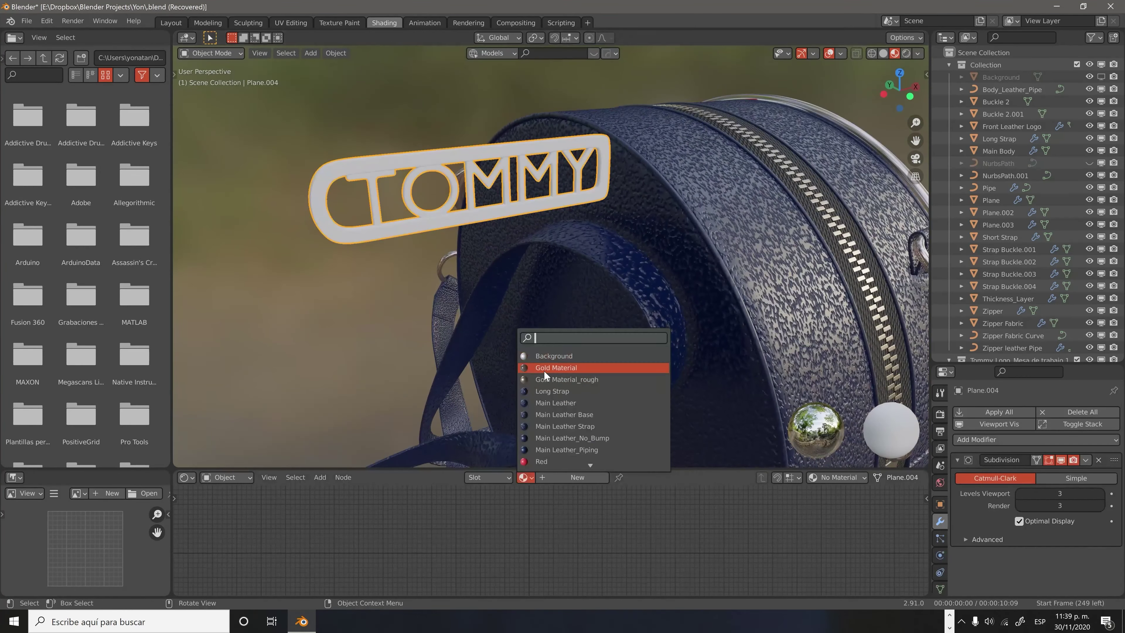
pyautogui.click(577, 359)
pyautogui.scroll(-4, 517, 304)
# From the front view, rotate the logo so it hangs as the zipper pull.
pyautogui.press('KP_1')
pyautogui.press('KP_Decimal')
pyautogui.press('r')
pyautogui.scroll(-5, 614, 293)
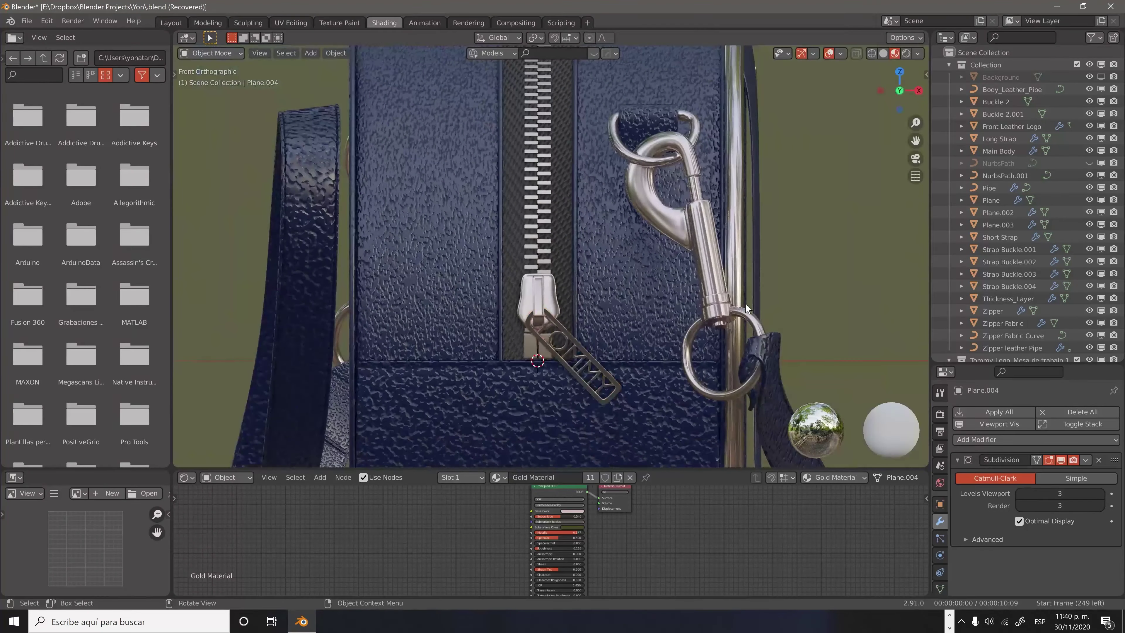
pyautogui.moveTo(576, 266)
pyautogui.mouseDown(button='middle')
pyautogui.moveTo(614, 293)
pyautogui.moveTo(453, 332)
pyautogui.moveTo(530, 308)
pyautogui.moveTo(522, 384)
pyautogui.moveTo(699, 358)
pyautogui.moveTo(498, 323)
pyautogui.mouseUp(button='middle')
pyautogui.scroll(4, 614, 293)
pyautogui.scroll(-4, 454, 328)
pyautogui.scroll(4, 530, 308)
pyautogui.scroll(3, 522, 384)
pyautogui.scroll(-5, 572, 372)
# Save the blend file, select the strap buckle and enlarge the node editor.
pyautogui.hotkey('ctrl', 's')
pyautogui.click(443, 274)
pyautogui.moveTo(443, 274); pyautogui.dragTo(487, 294, button='middle')
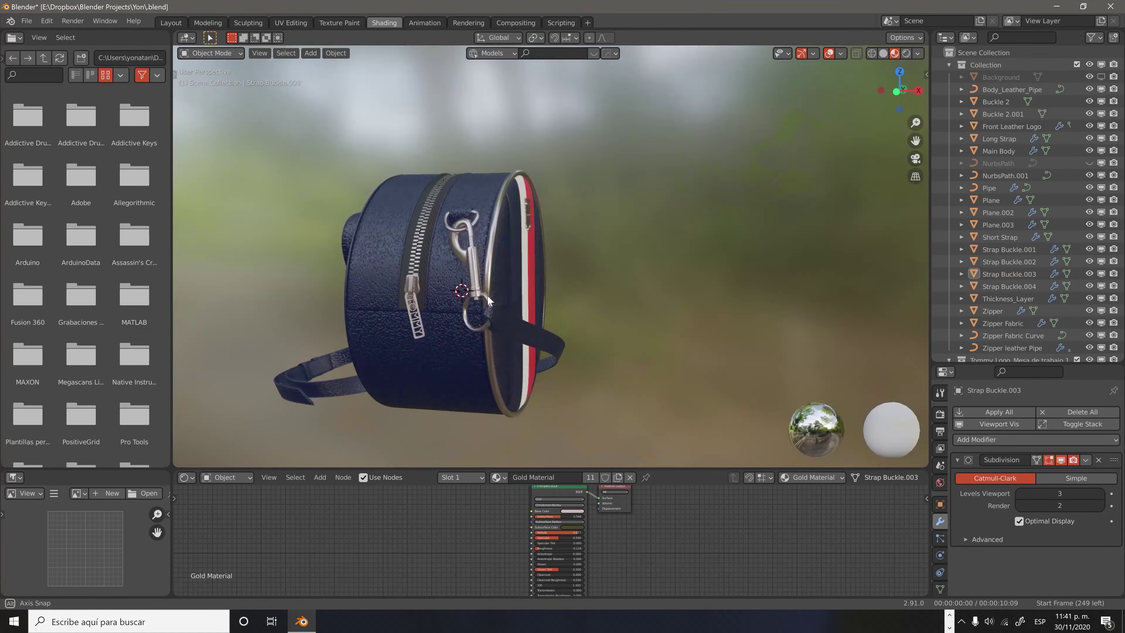
pyautogui.scroll(4, 487, 294)
pyautogui.scroll(-4, 504, 312)
pyautogui.moveTo(509, 469); pyautogui.dragTo(510, 336)
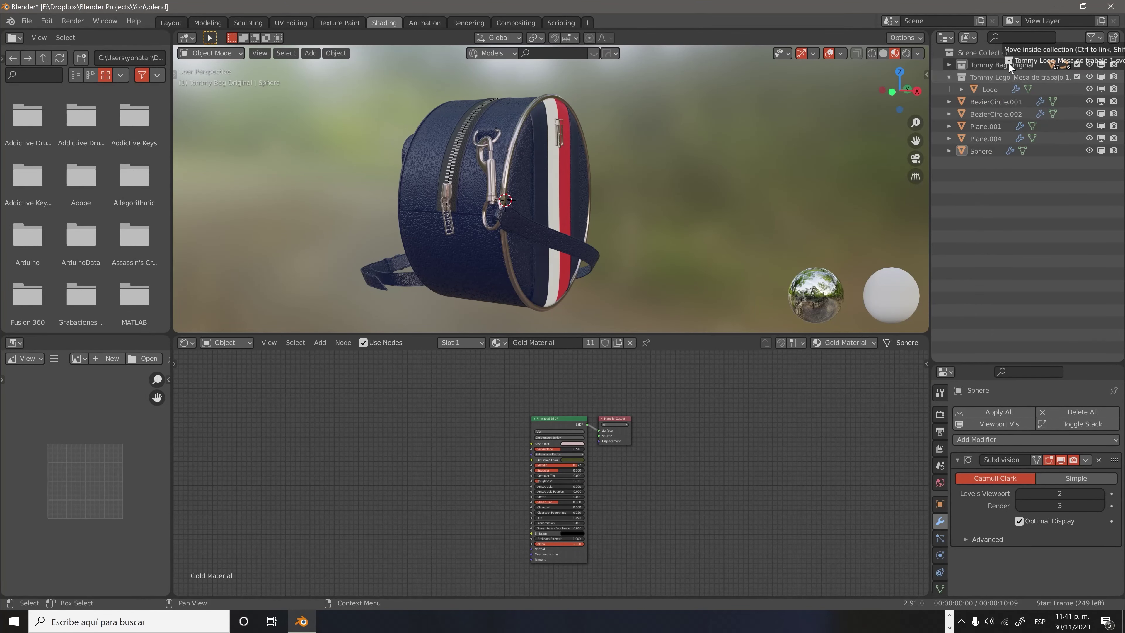
# Rename BezierCircle.001 to Leather_P_2 in the Outliner.
pyautogui.click(948, 64)
pyautogui.moveTo(509, 199); pyautogui.dragTo(554, 222, button='middle')
pyautogui.scroll(5, 478, 246)
pyautogui.doubleClick(1002, 113)
pyautogui.write('Leat')
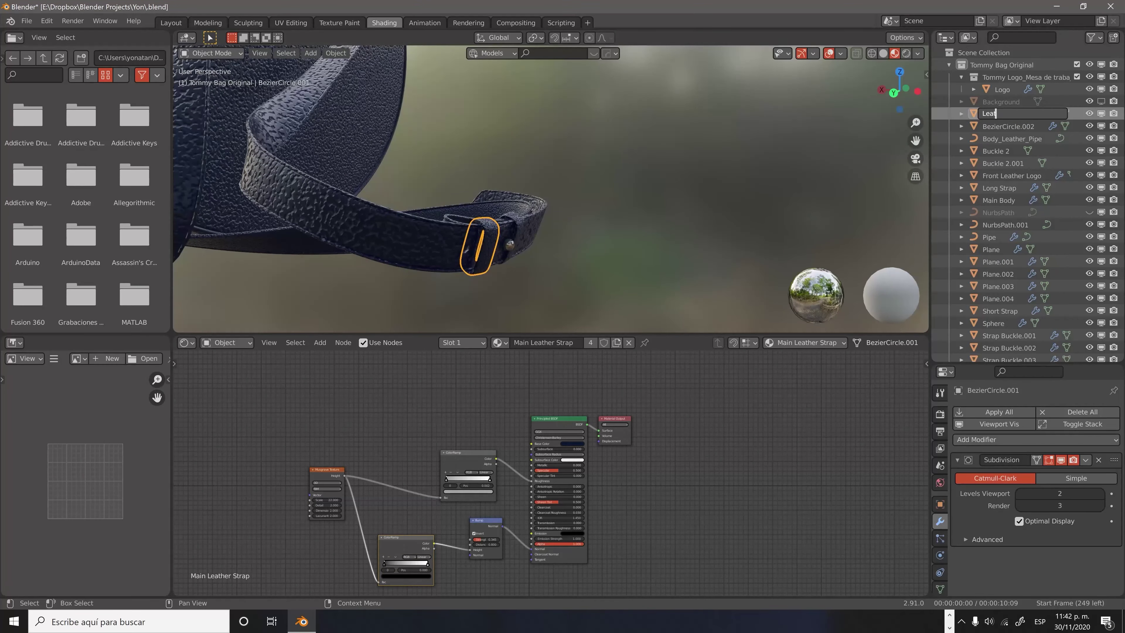
pyautogui.press('Return')
# Select the strap pieces and make the loop's material single-user.
pyautogui.click(421, 209)
pyautogui.scroll(-5, 540, 243)
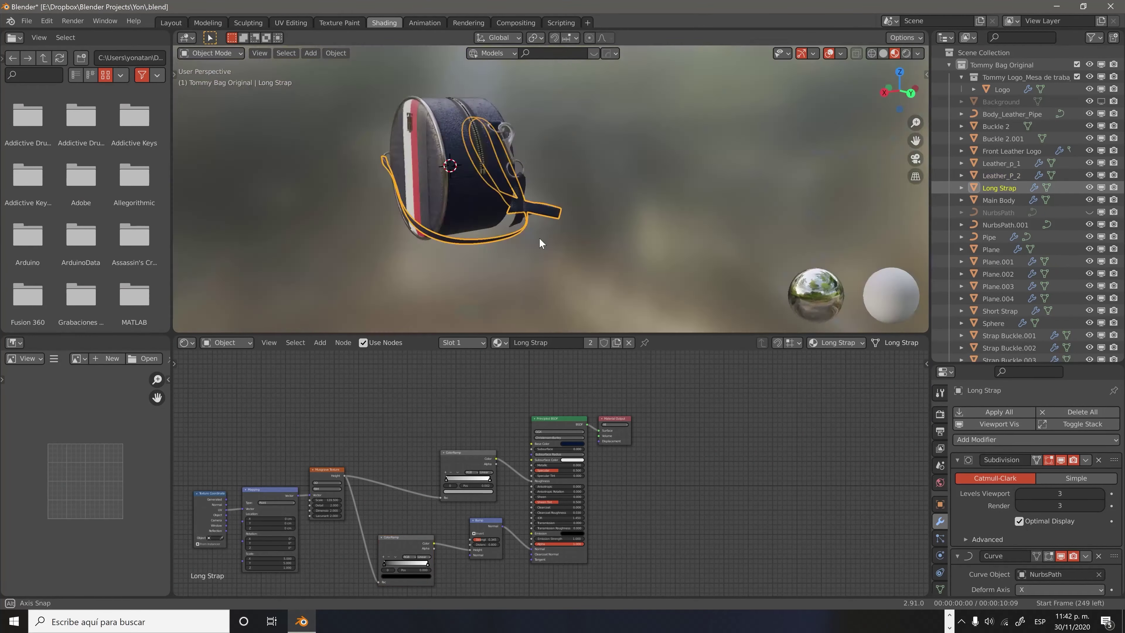
pyautogui.moveTo(540, 243)
pyautogui.mouseDown(button='middle')
pyautogui.moveTo(578, 150)
pyautogui.moveTo(641, 204)
pyautogui.moveTo(632, 241)
pyautogui.moveTo(668, 234)
pyautogui.moveTo(539, 275)
pyautogui.mouseUp(button='middle')
pyautogui.click(578, 149)
pyautogui.click(634, 246)
pyautogui.scroll(5, 538, 272)
pyautogui.click(1050, 464)
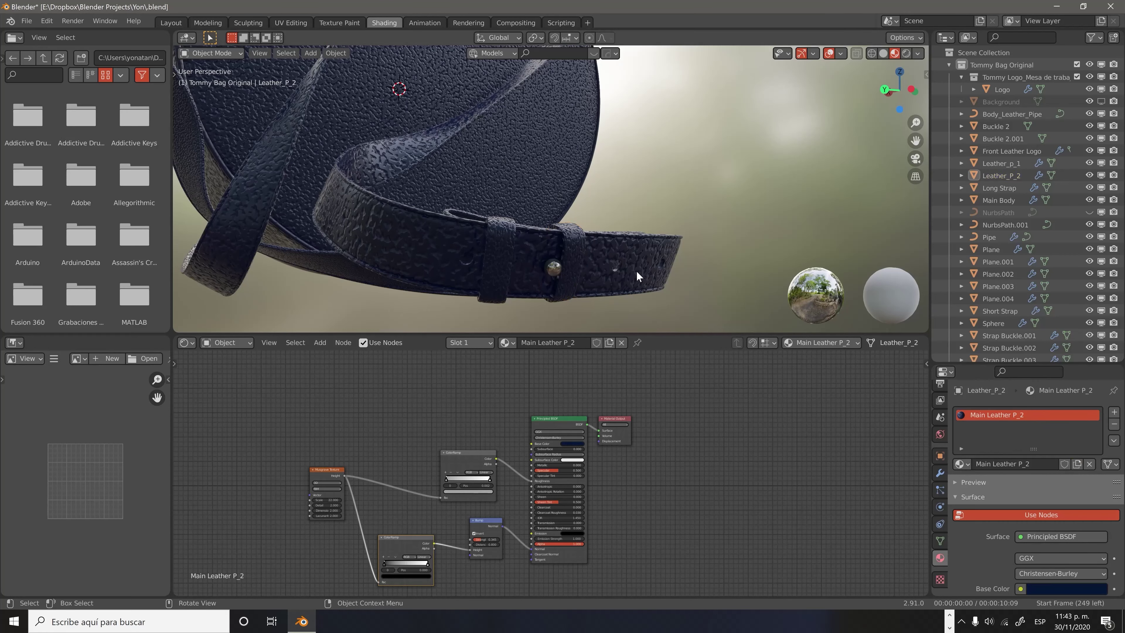
# Select the zipper and rename its gold material, e.g. Gold Material_Zipper.
pyautogui.moveTo(637, 270); pyautogui.dragTo(575, 213, button='middle')
pyautogui.click(436, 169)
pyautogui.click(385, 133)
pyautogui.doubleClick(1019, 414)
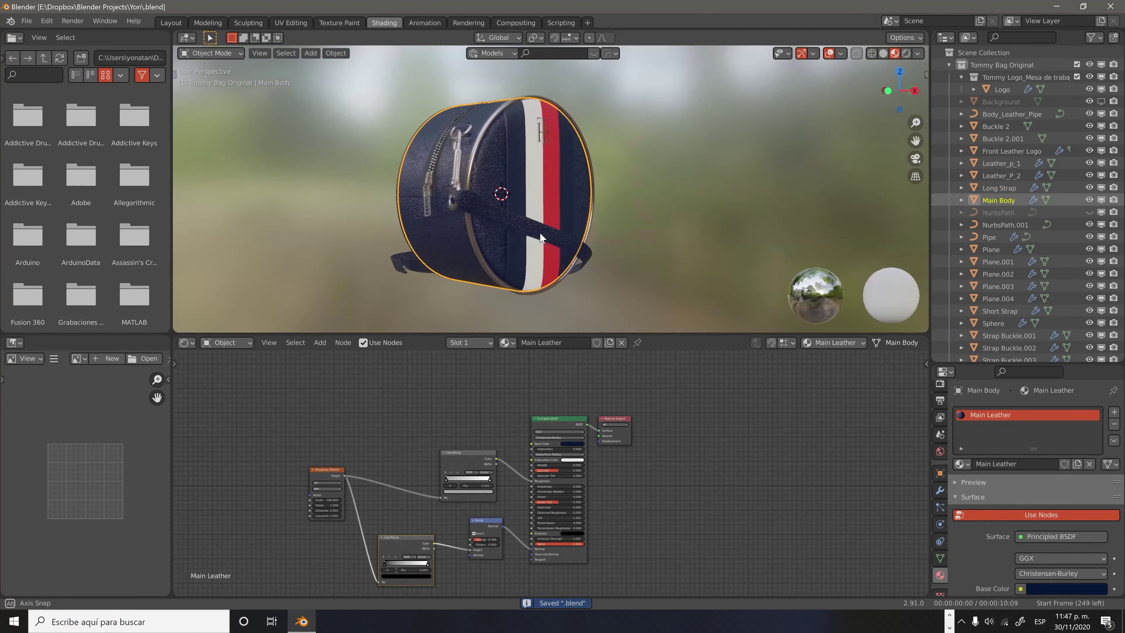
pyautogui.moveTo(539, 232)
pyautogui.mouseDown(button='middle')
pyautogui.moveTo(503, 225)
pyautogui.moveTo(537, 239)
pyautogui.mouseUp(button='middle')
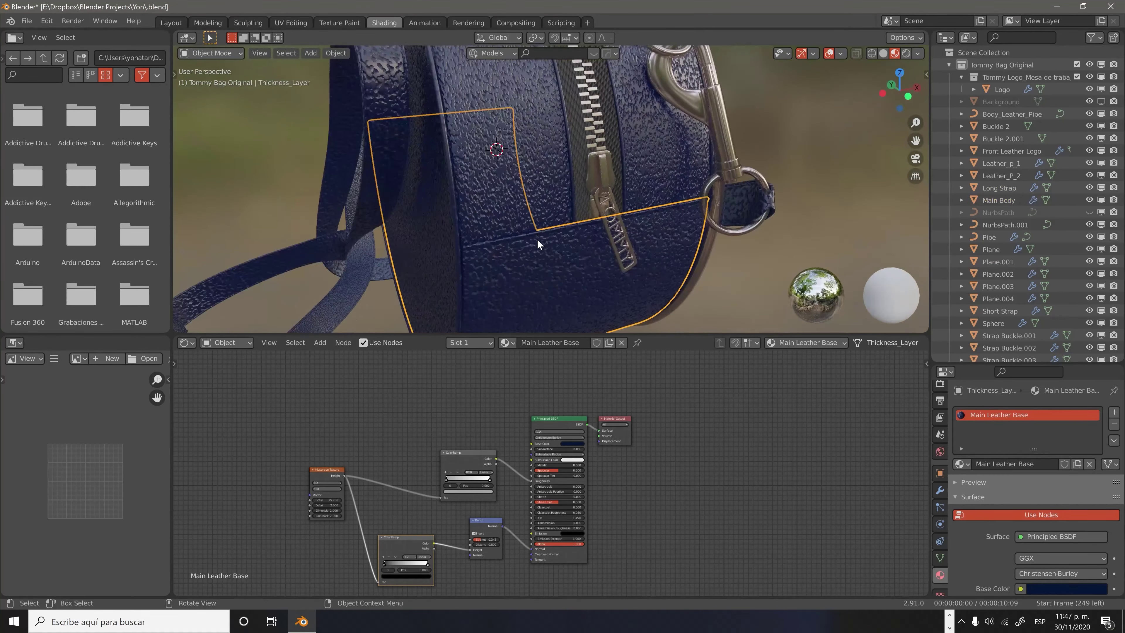
# Apply the checker material to the bag parts with a 4096px checker texture.
pyautogui.click(576, 239)
pyautogui.press('n')
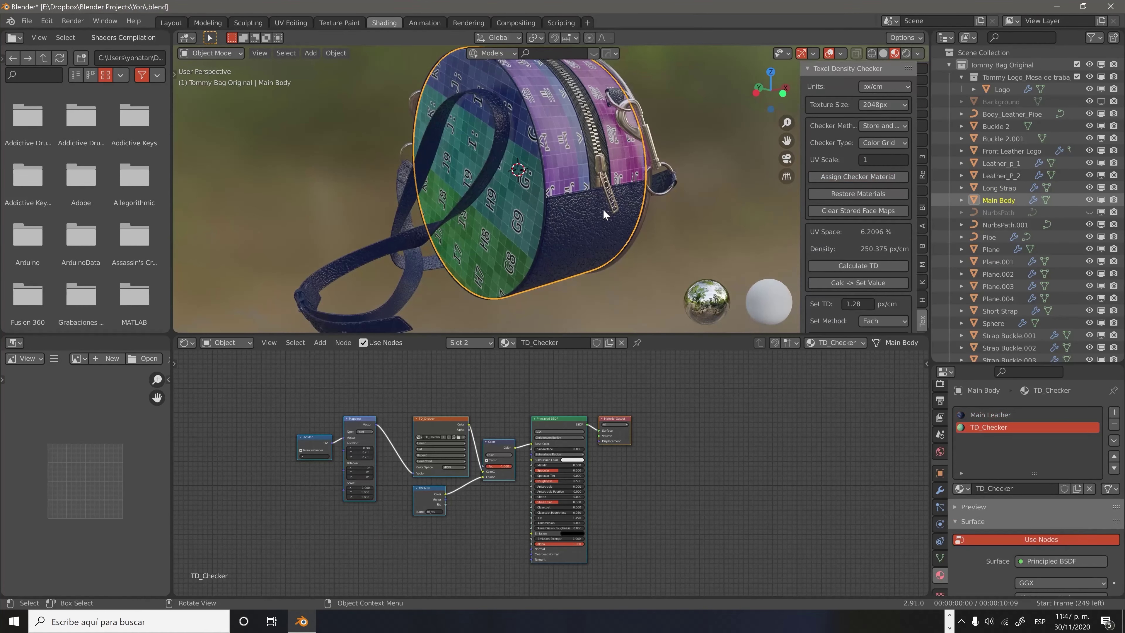
pyautogui.scroll(-5, 855, 230)
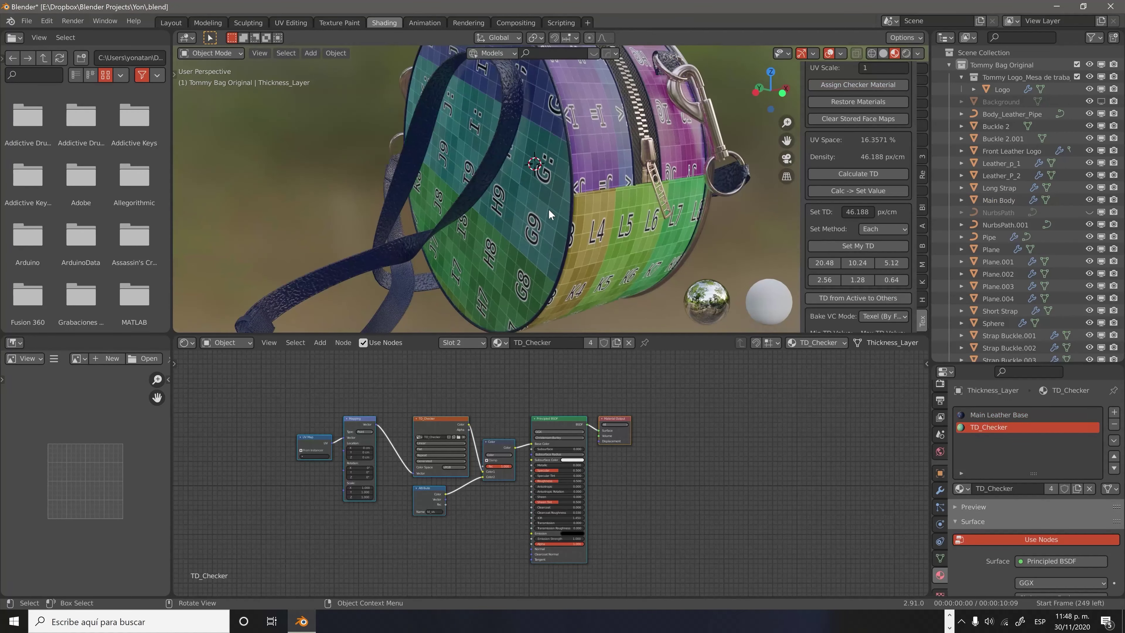
pyautogui.click(861, 90)
pyautogui.scroll(-1, 848, 289)
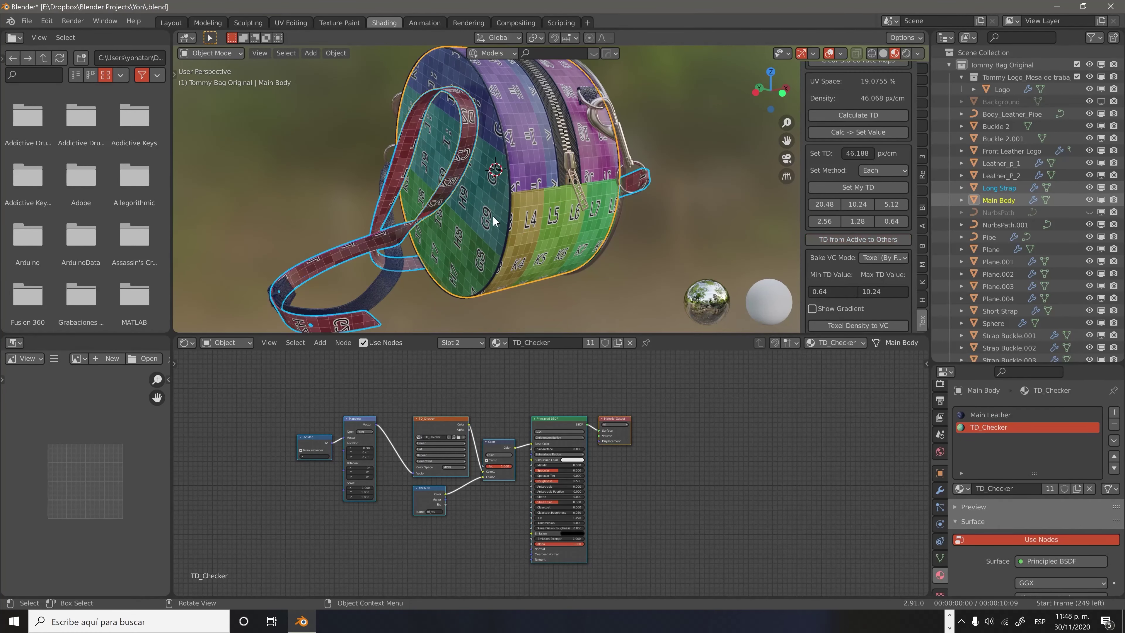
pyautogui.moveTo(495, 220); pyautogui.dragTo(534, 218, button='middle')
pyautogui.click(518, 230)
pyautogui.scroll(5, 846, 165)
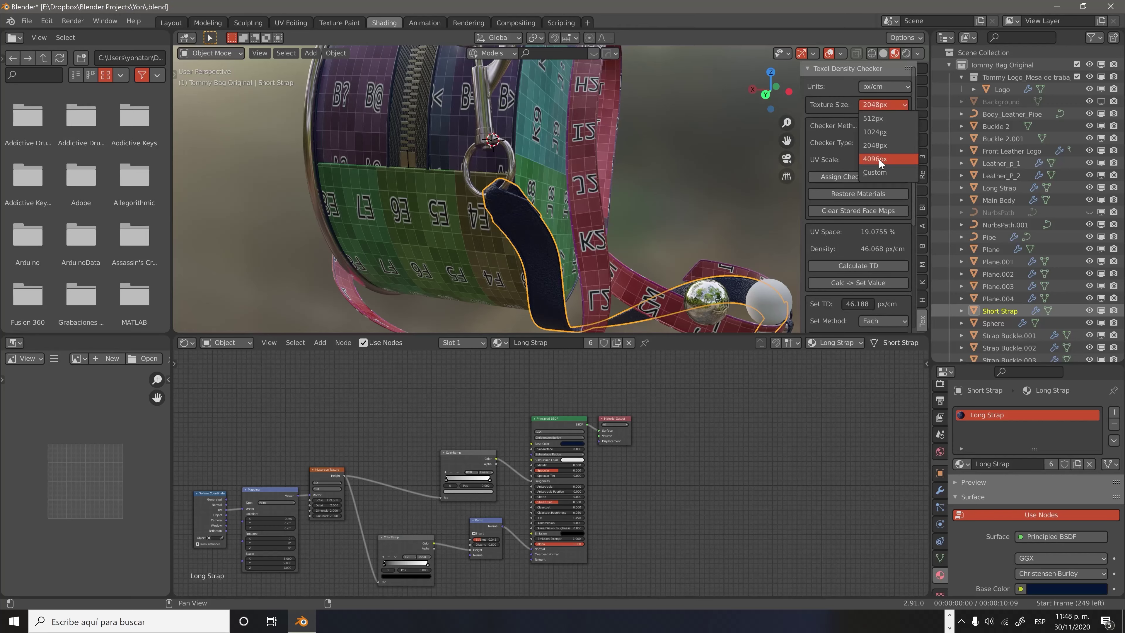
pyautogui.click(878, 158)
# Inspect the checker on the Long Strap, Main Body and strap buckle from several angles.
pyautogui.click(623, 175)
pyautogui.moveTo(623, 175)
pyautogui.mouseDown(button='middle')
pyautogui.moveTo(628, 195)
pyautogui.moveTo(570, 177)
pyautogui.moveTo(598, 211)
pyautogui.mouseUp(button='middle')
pyautogui.click(571, 178)
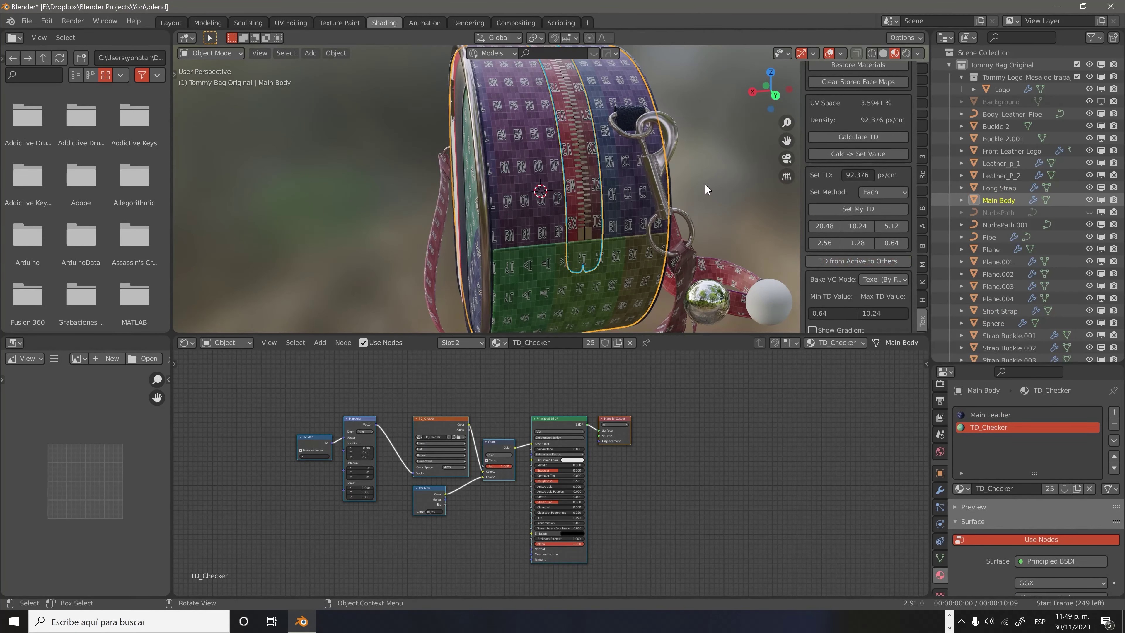
pyautogui.moveTo(707, 190); pyautogui.dragTo(667, 196, button='middle')
pyautogui.scroll(5, 666, 197)
pyautogui.moveTo(537, 168); pyautogui.dragTo(580, 153, button='middle')
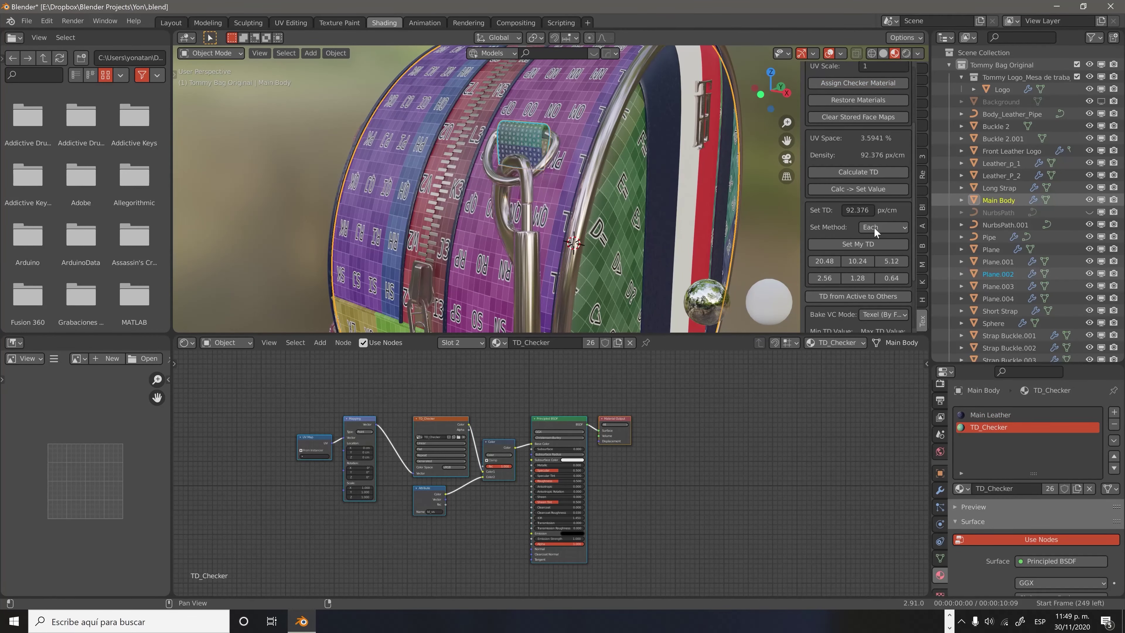
pyautogui.scroll(2, 873, 227)
pyautogui.scroll(-5, 576, 186)
pyautogui.click(483, 208)
pyautogui.scroll(5, 568, 182)
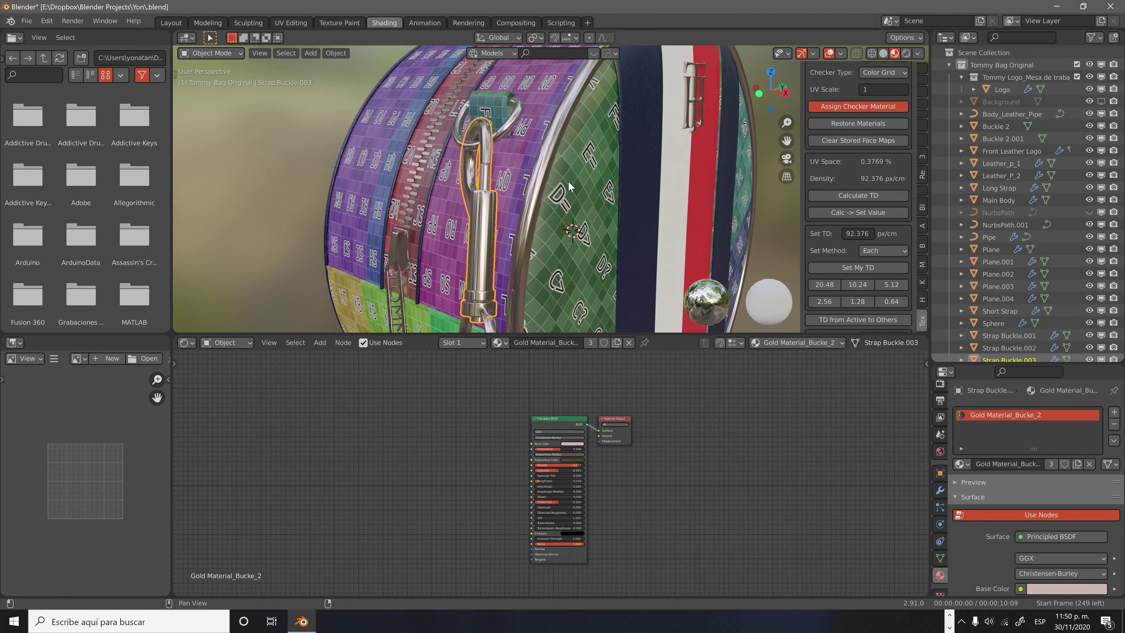
pyautogui.click(567, 181)
pyautogui.scroll(-5, 592, 231)
pyautogui.moveTo(592, 232)
pyautogui.mouseDown(button='middle')
pyautogui.moveTo(699, 179)
pyautogui.moveTo(531, 229)
pyautogui.mouseUp(button='middle')
pyautogui.scroll(4, 530, 229)
# Copy the 92.376 px/cm texel density from active Leather_P_2 to the Long Strap and other parts.
pyautogui.click(531, 236)
pyautogui.click(615, 240)
pyautogui.keyDown('shift'); pyautogui.click(570, 235); pyautogui.keyUp('shift')
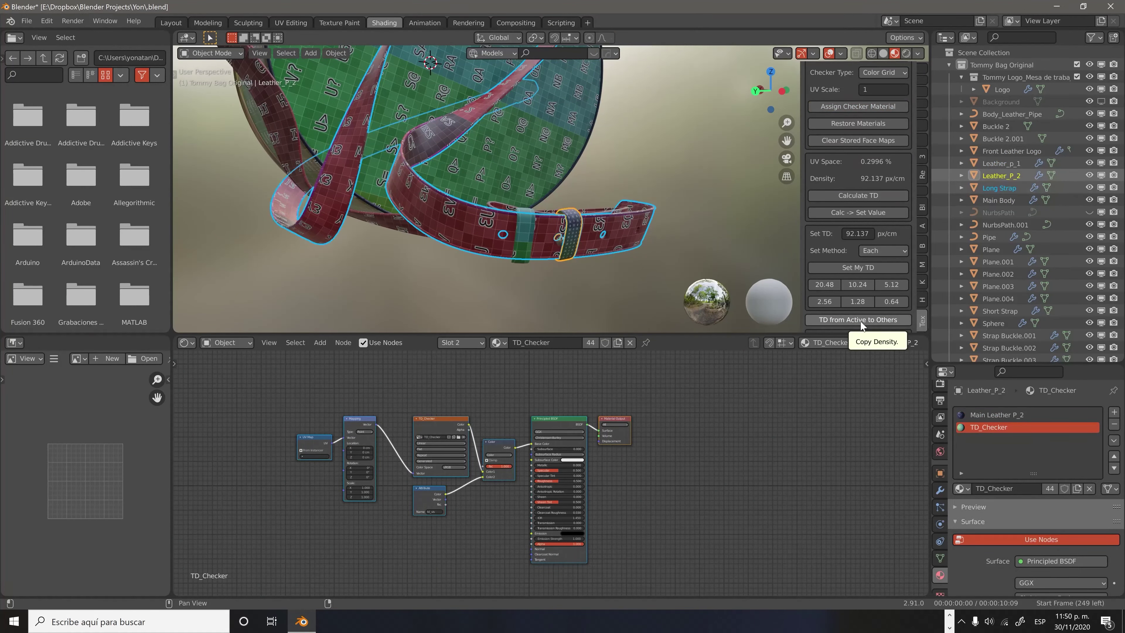
pyautogui.moveTo(634, 176)
pyautogui.mouseDown(button='middle')
pyautogui.moveTo(432, 148)
pyautogui.moveTo(536, 115)
pyautogui.mouseUp(button='middle')
pyautogui.click(536, 115)
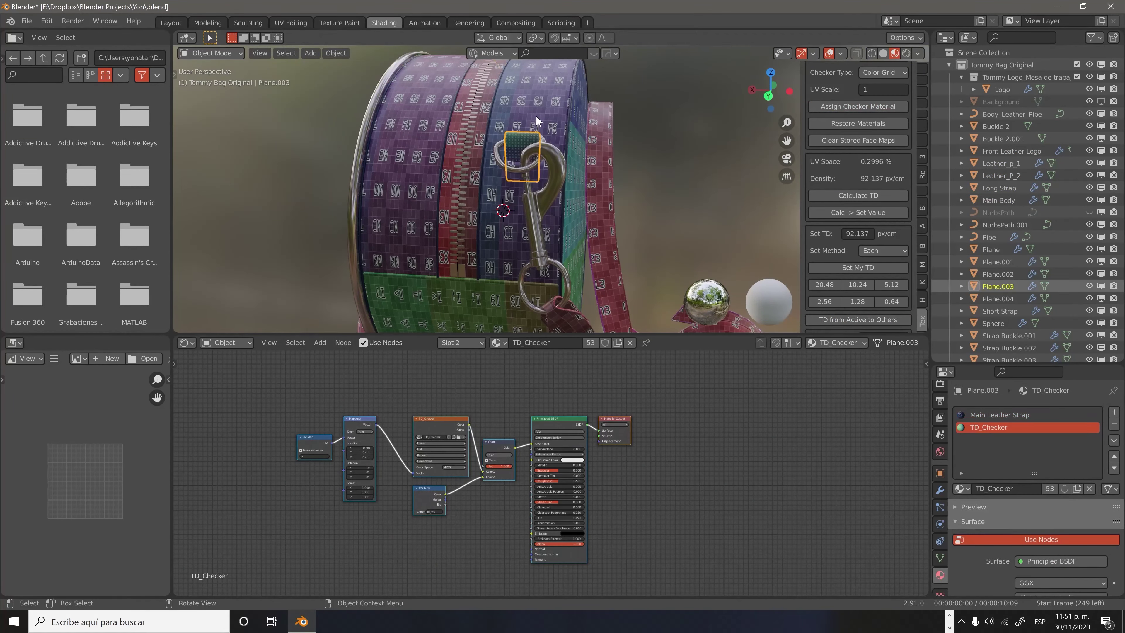
pyautogui.scroll(-3, 536, 115)
# Restore the original navy leather materials and save the blend file.
pyautogui.click(851, 128)
pyautogui.scroll(3, 616, 178)
pyautogui.moveTo(616, 179); pyautogui.dragTo(652, 176, button='middle')
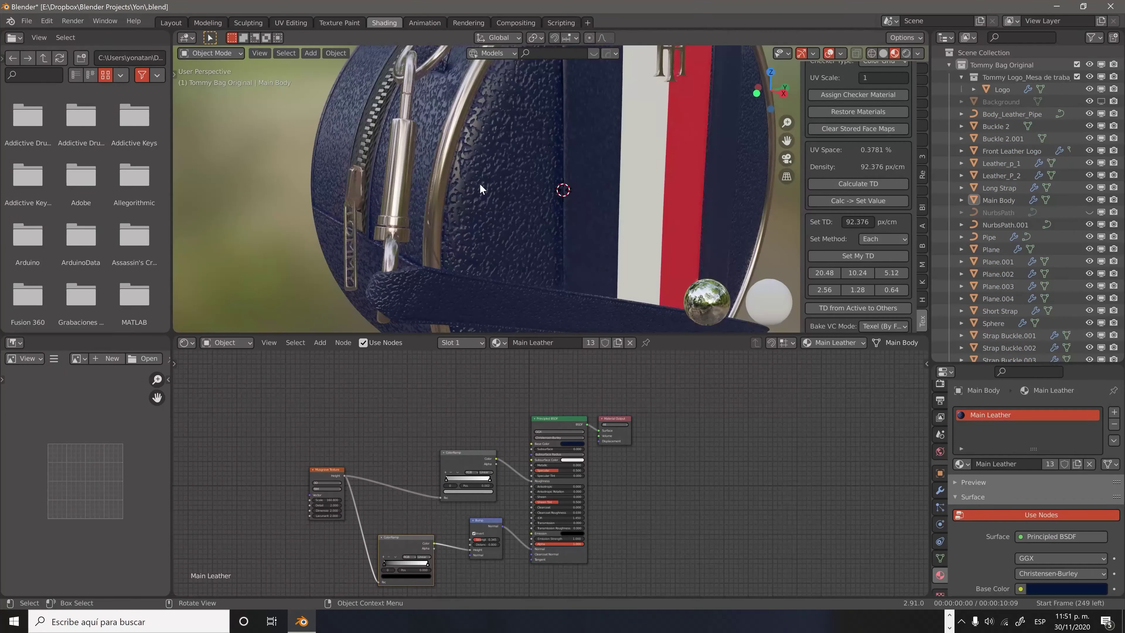
pyautogui.moveTo(480, 183)
pyautogui.mouseDown(button='middle')
pyautogui.moveTo(608, 200)
pyautogui.moveTo(494, 226)
pyautogui.mouseUp(button='middle')
pyautogui.hotkey('ctrl', 's')
# Export the whole bag scene to FBX format in the Tommy H Bag folder.
pyautogui.click(27, 21)
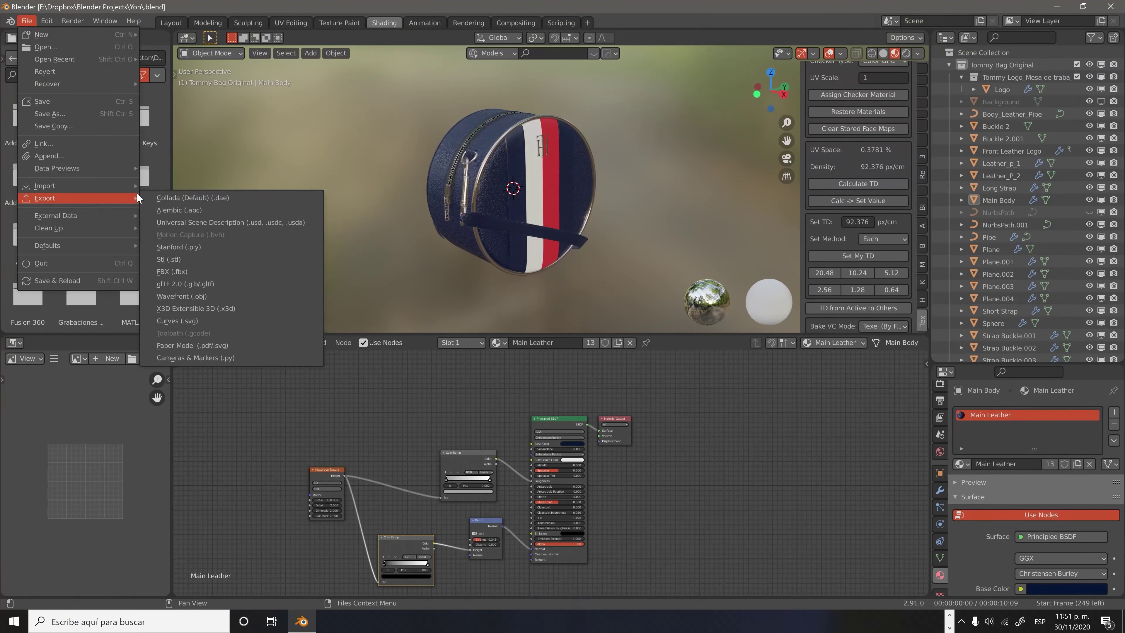
pyautogui.click(191, 288)
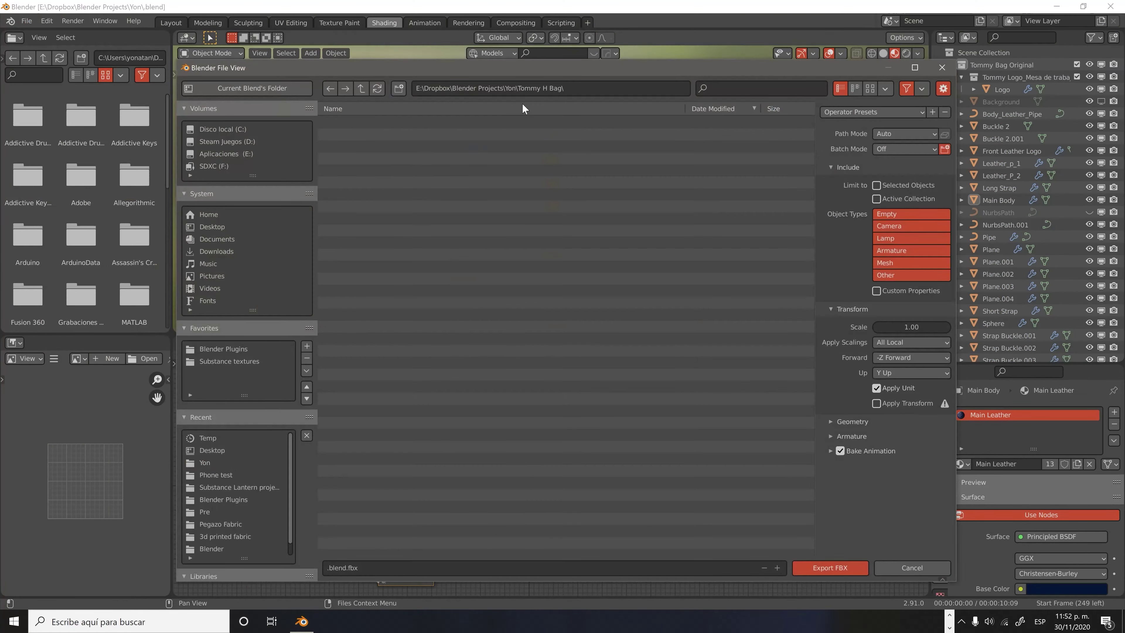
pyautogui.click(853, 566)
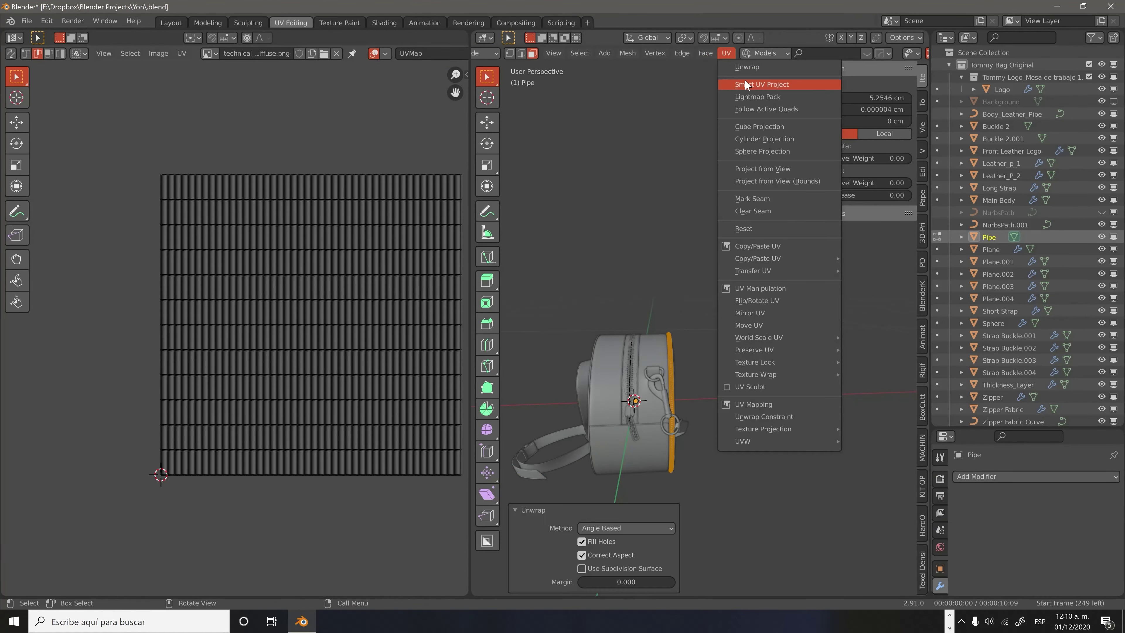
# Unwrap the pipe ring's UVs and convert Body_Leather_Pipe into a mesh.
pyautogui.click(744, 84)
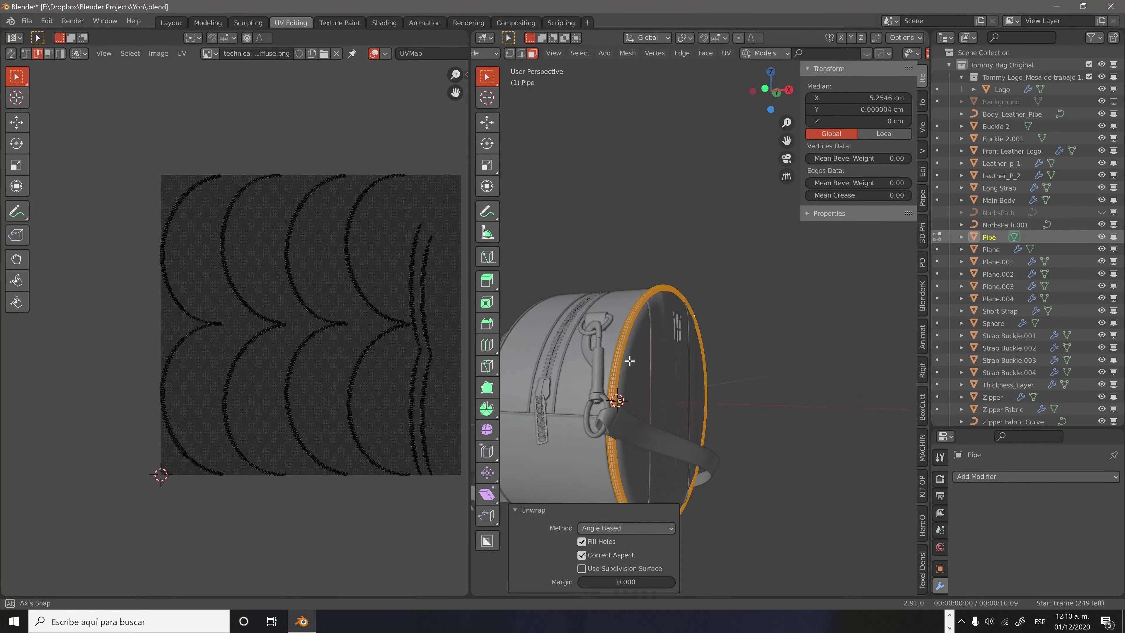
pyautogui.moveTo(725, 394); pyautogui.dragTo(693, 496, button='middle')
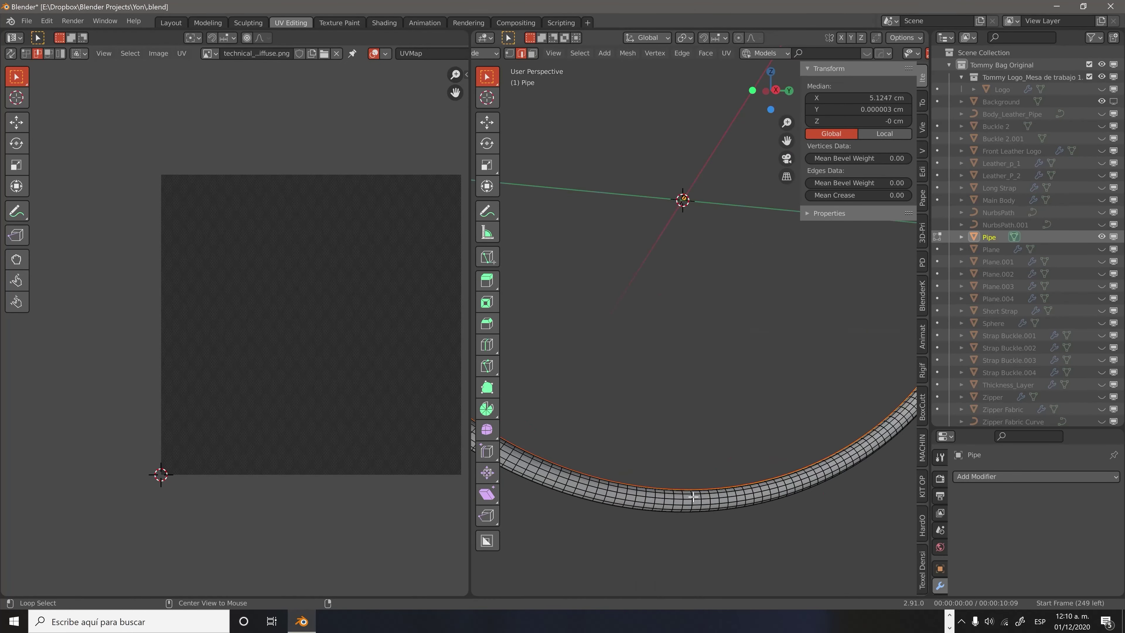
pyautogui.moveTo(670, 119); pyautogui.dragTo(691, 221, button='middle')
pyautogui.click(726, 53)
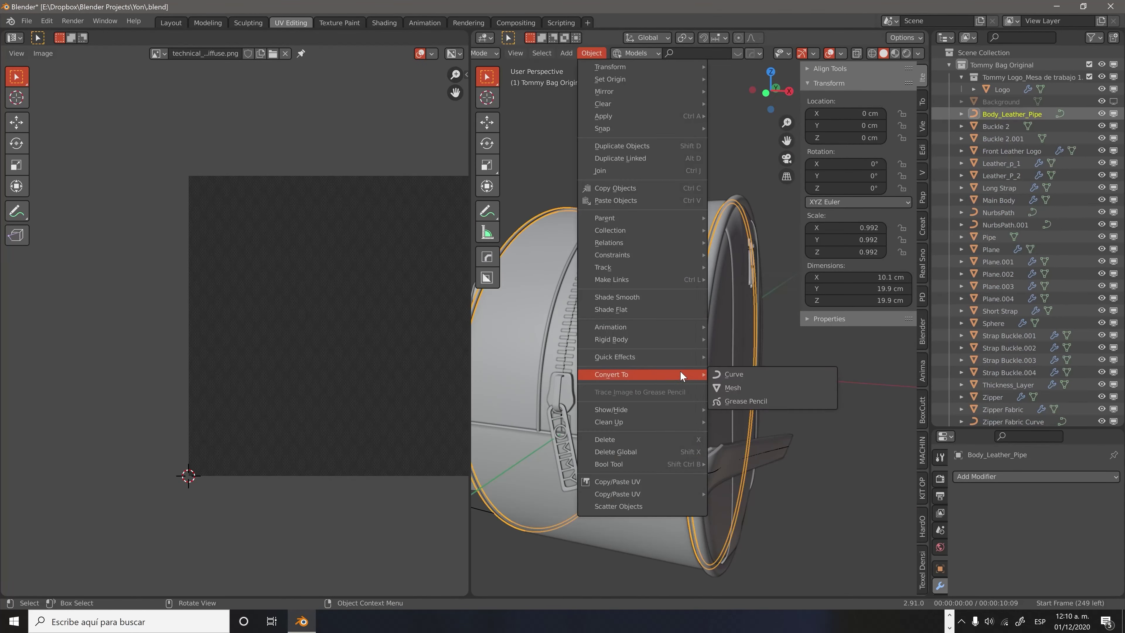
pyautogui.click(731, 373)
# Check the leather pipe in isolated local view, then return to the full bag.
pyautogui.press('KP_Divide')
pyautogui.scroll(3, 644, 334)
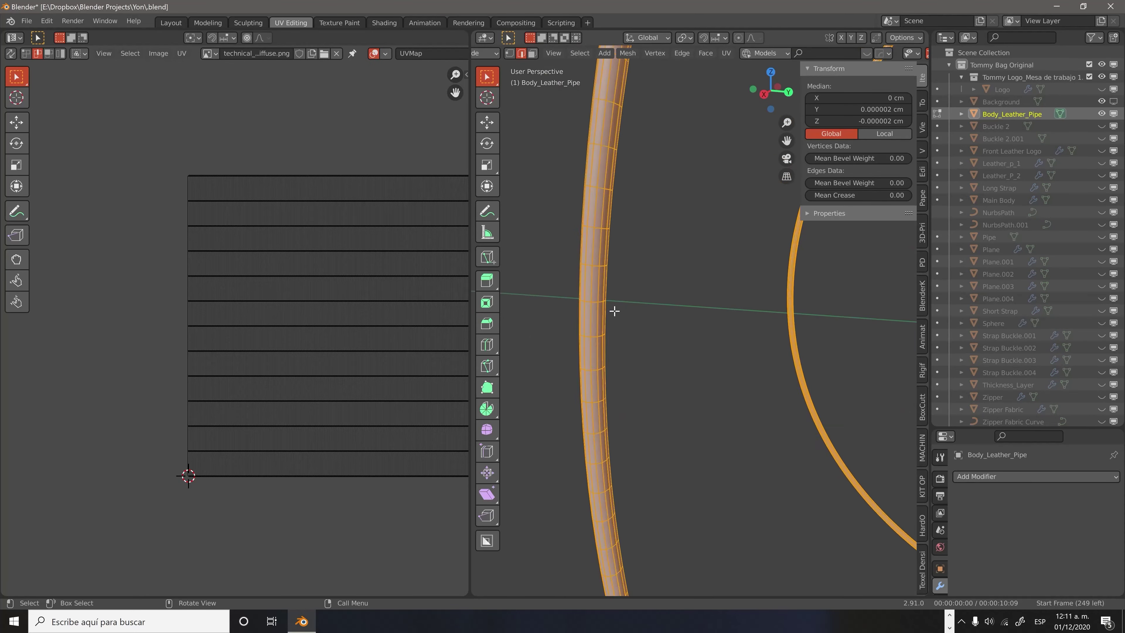
pyautogui.moveTo(645, 334); pyautogui.dragTo(718, 378, button='middle')
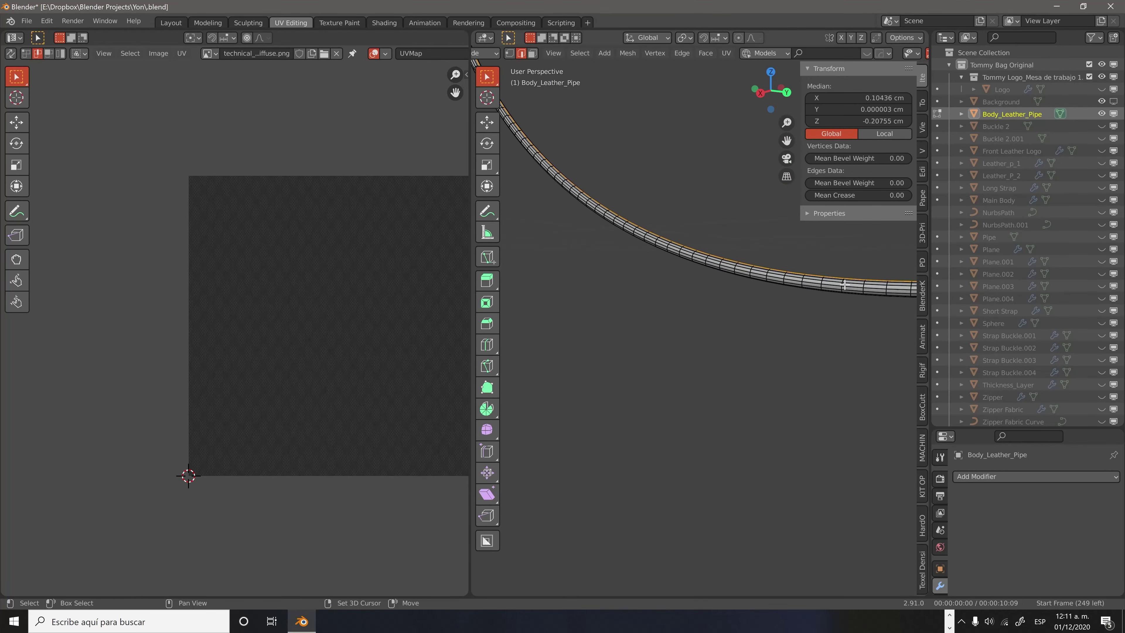
pyautogui.scroll(-5, 843, 284)
pyautogui.press('Tab')
# Select Plane.004 and the Plane object, and save the blend file.
pyautogui.press('Tab')
pyautogui.press('Tab')
pyautogui.moveTo(650, 188)
pyautogui.mouseDown(button='middle')
pyautogui.moveTo(658, 334)
pyautogui.moveTo(633, 390)
pyautogui.moveTo(740, 376)
pyautogui.mouseUp(button='middle')
pyautogui.press('KP_Divide')
pyautogui.click(659, 345)
pyautogui.press('Tab')
pyautogui.press('Tab')
pyautogui.scroll(4, 740, 376)
pyautogui.scroll(-6, 714, 420)
pyautogui.click(700, 413)
pyautogui.hotkey('ctrl', 's')
pyautogui.moveTo(715, 419); pyautogui.dragTo(576, 311, button='middle')
pyautogui.press('Tab')
pyautogui.press('Tab')
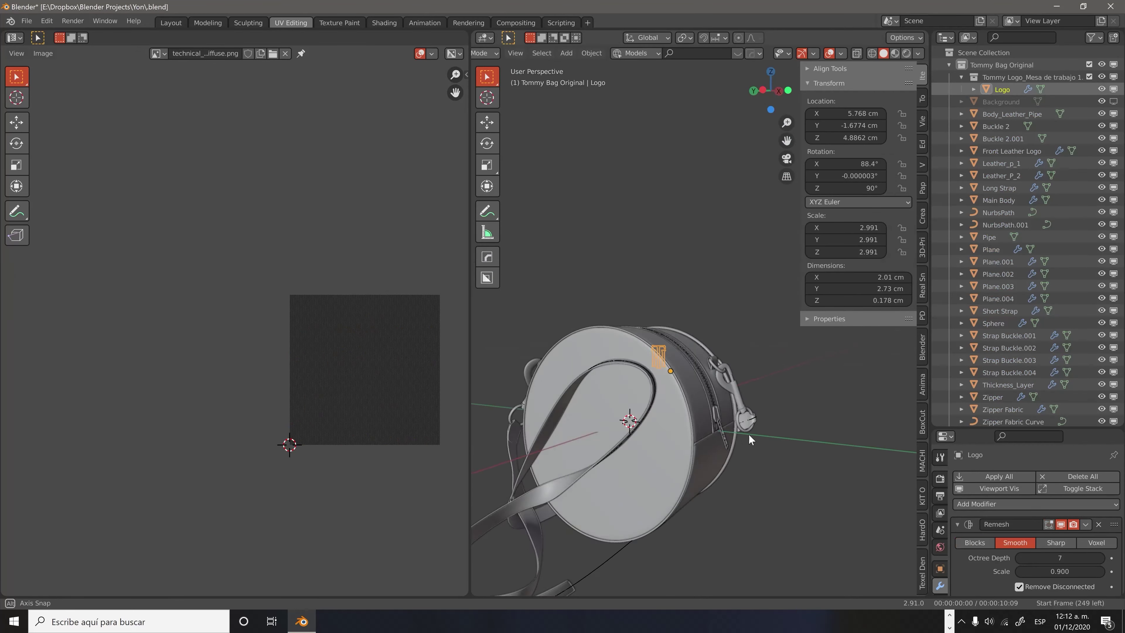
pyautogui.scroll(-4, 519, 238)
# Export the bag as Bag.fbx with the Geometry options collapsed.
pyautogui.click(193, 275)
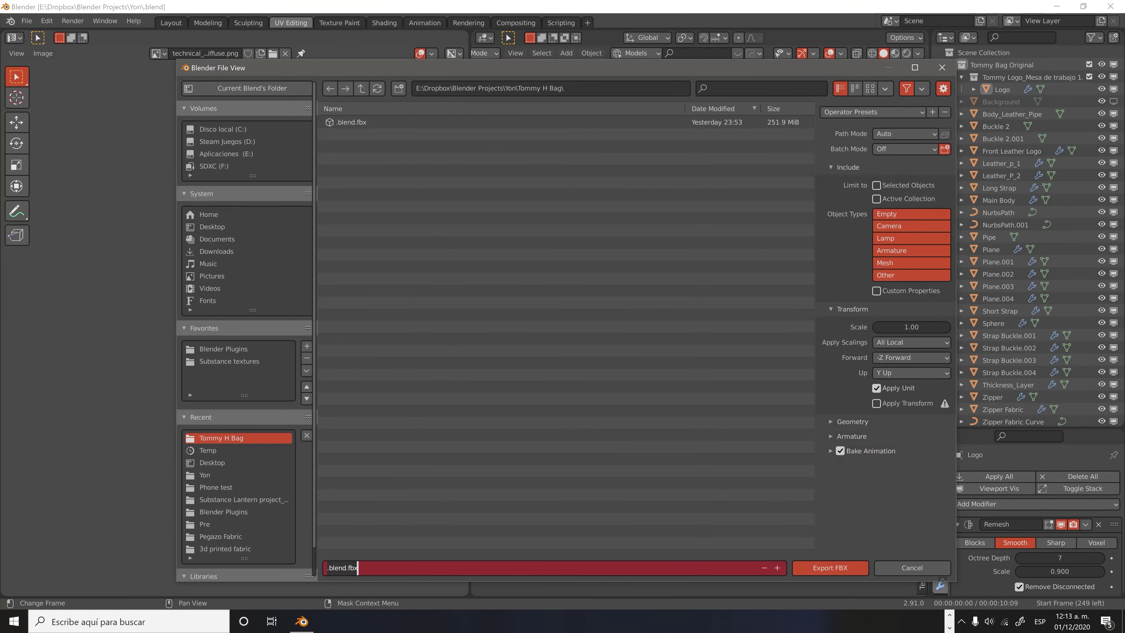
pyautogui.click(829, 422)
pyautogui.click(835, 567)
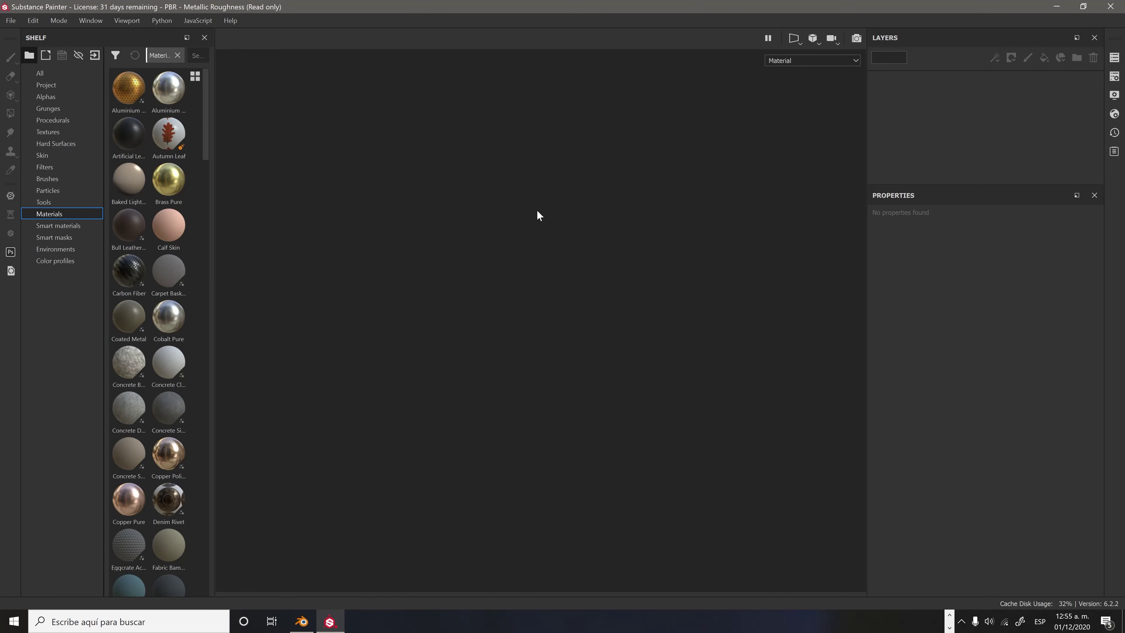
# Save the newly loaded bag project as TH_bag.
pyautogui.keyDown('alt'); pyautogui.moveTo(399, 321); pyautogui.dragTo(529, 322); pyautogui.keyUp('alt')
pyautogui.scroll(-10, 148, 311)
pyautogui.scroll(5, 148, 311)
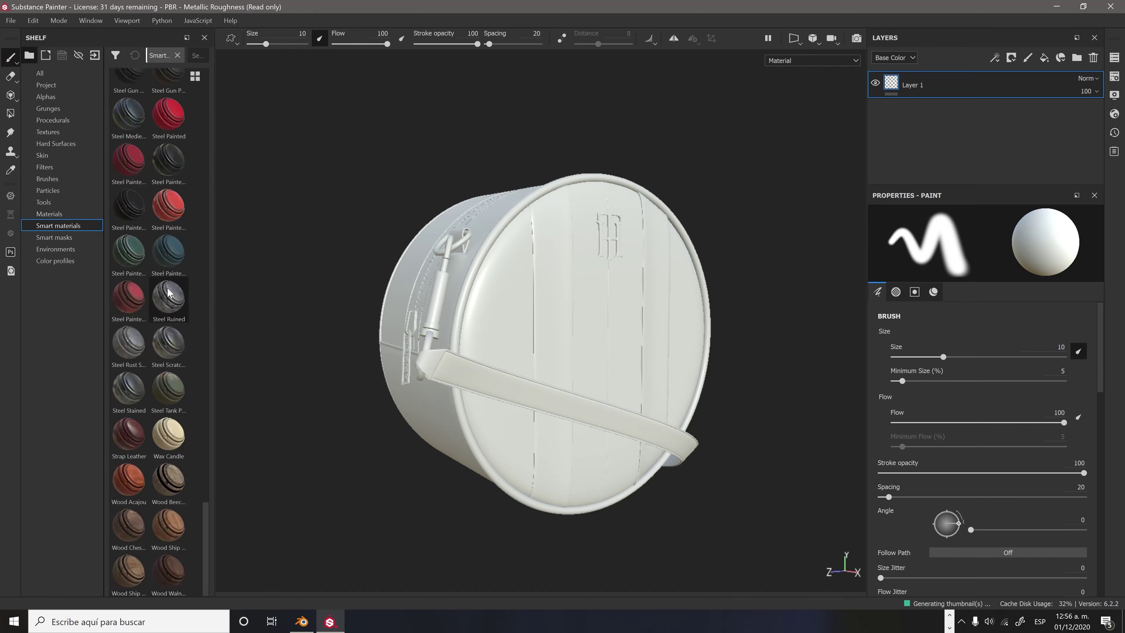
pyautogui.moveTo(169, 342); pyautogui.dragTo(476, 334)
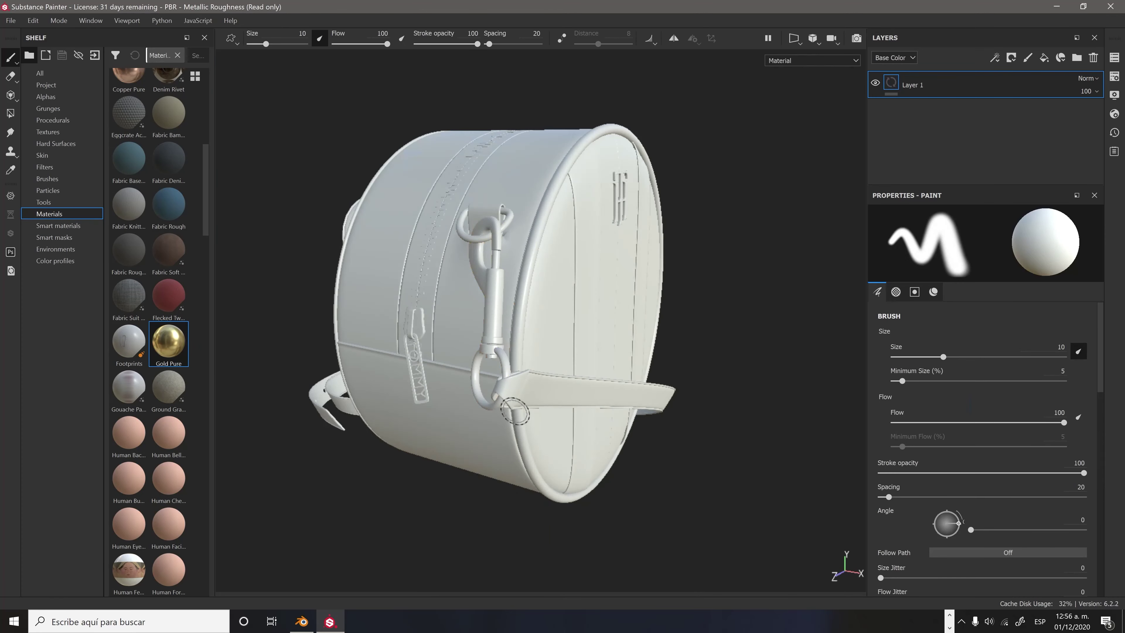
pyautogui.click(11, 21)
pyautogui.click(94, 71)
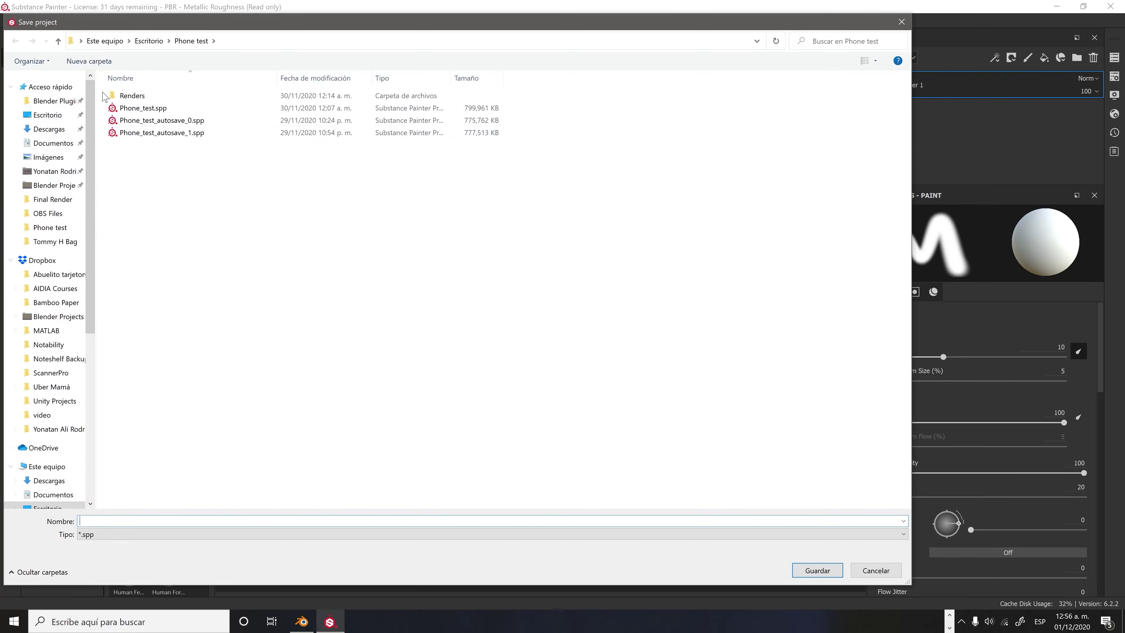
pyautogui.write('Substance F')
pyautogui.press('Return')
pyautogui.press('Return')
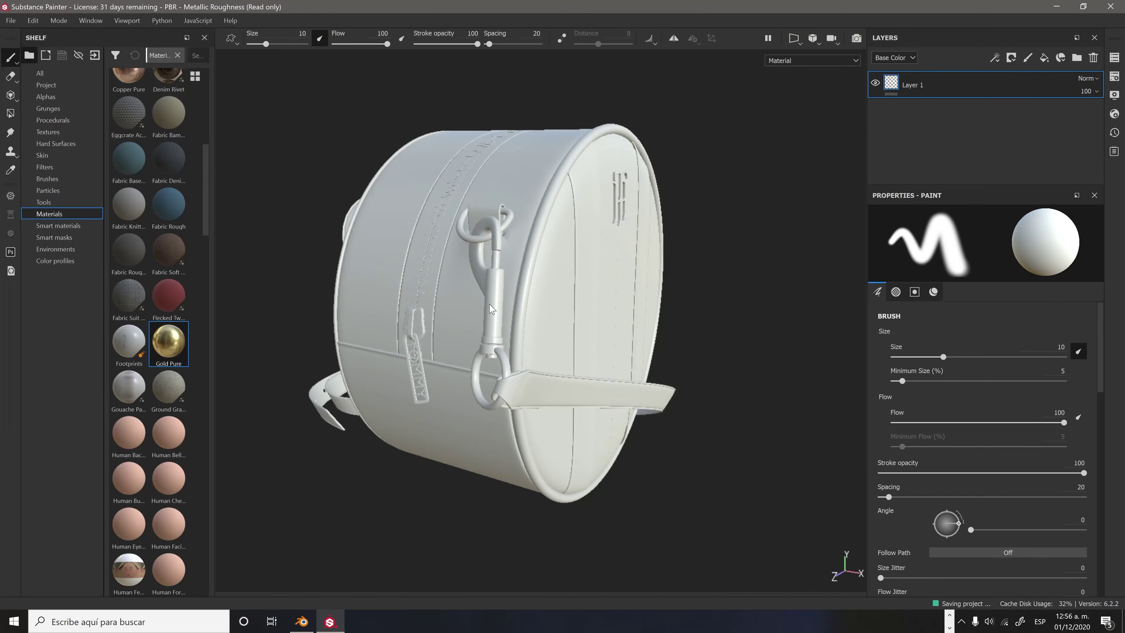
# Bake all mesh maps for the selected textures and dismiss the baking report.
pyautogui.click(78, 77)
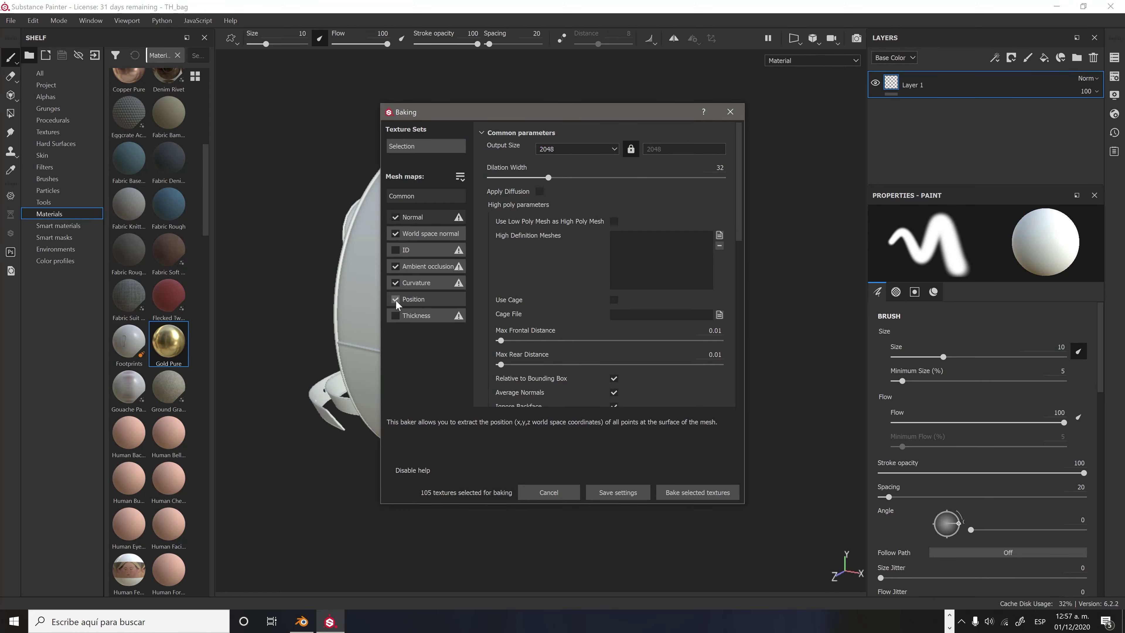
pyautogui.click(691, 493)
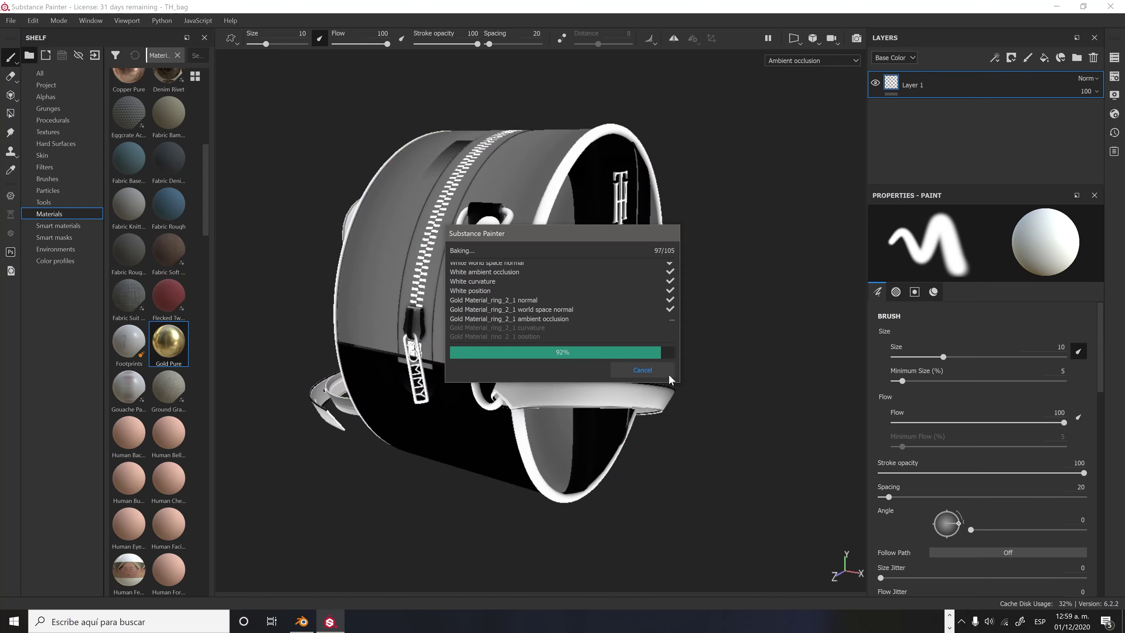
pyautogui.click(642, 369)
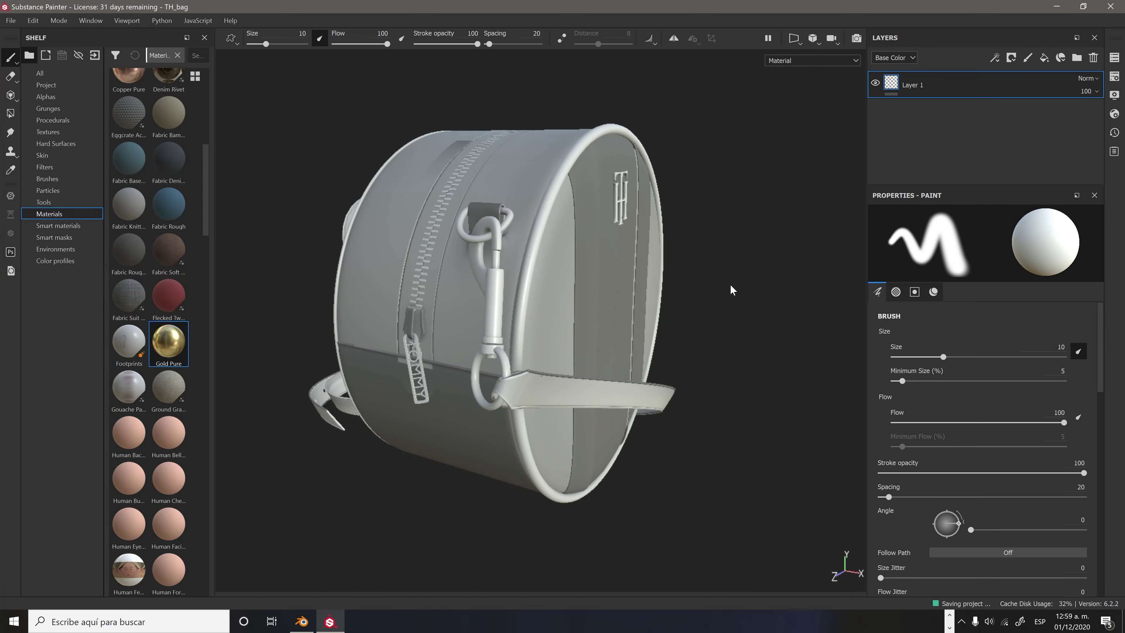
pyautogui.keyDown('alt'); pyautogui.moveTo(731, 289); pyautogui.dragTo(236, 299); pyautogui.keyUp('alt')
# Apply Gold Pure to the clasp and Taurillon Leather Medium Grain to the bag body.
pyautogui.moveTo(168, 341); pyautogui.dragTo(930, 101)
pyautogui.click(58, 226)
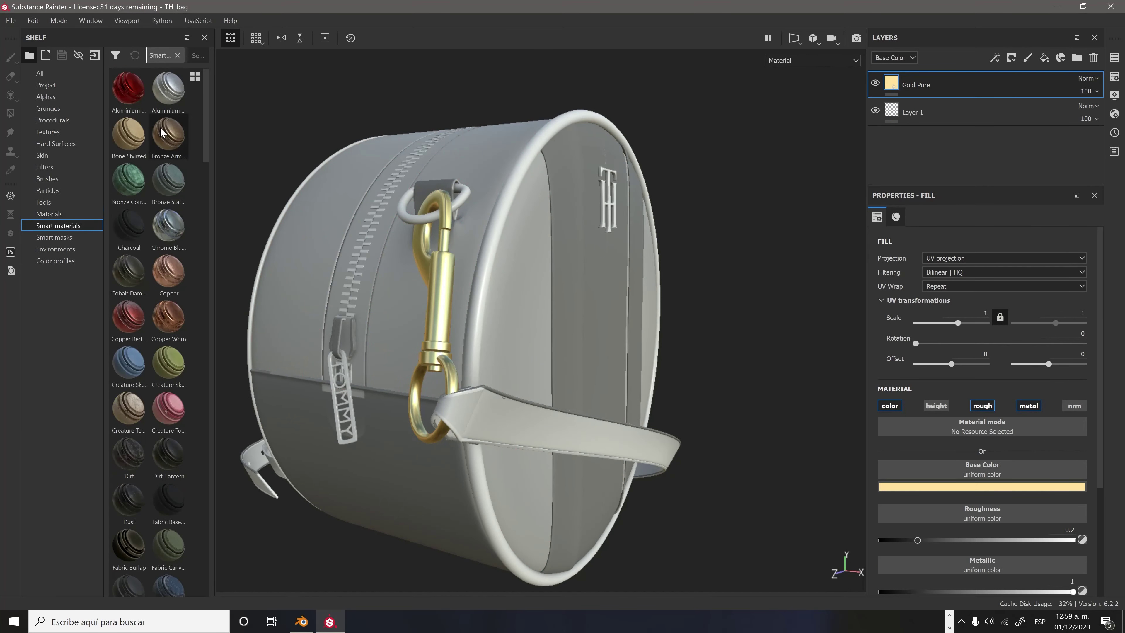
pyautogui.write('leather')
pyautogui.moveTo(255, 437); pyautogui.dragTo(257, 437)
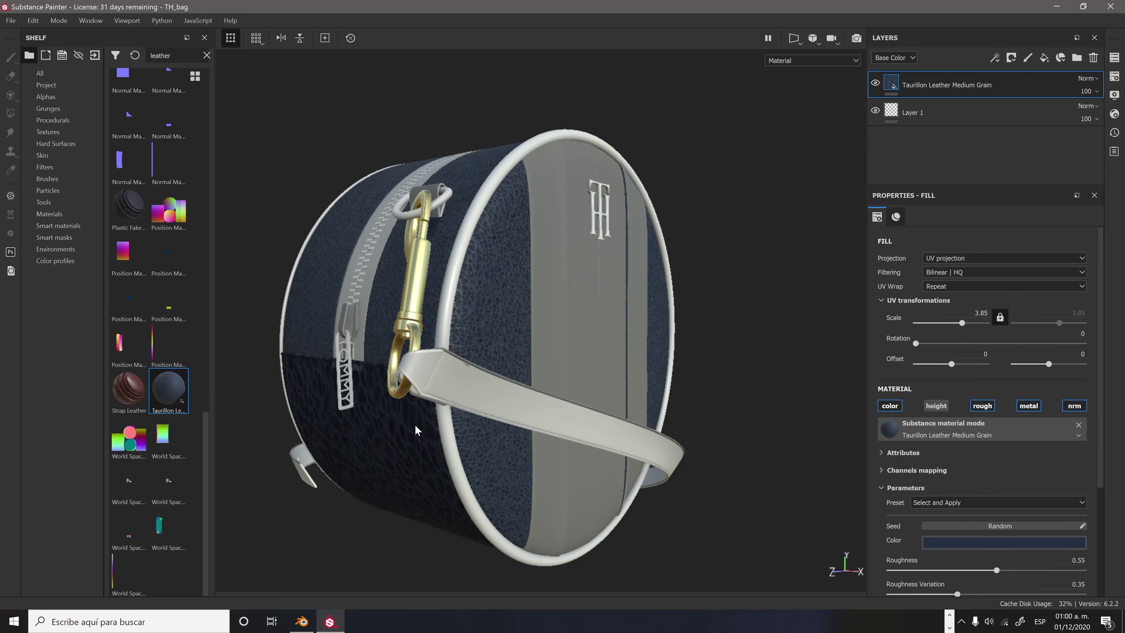
pyautogui.moveTo(372, 390)
pyautogui.keyDown('alt'); pyautogui.mouseDown()
pyautogui.moveTo(516, 320)
pyautogui.moveTo(496, 330)
pyautogui.mouseUp(); pyautogui.keyUp('alt')
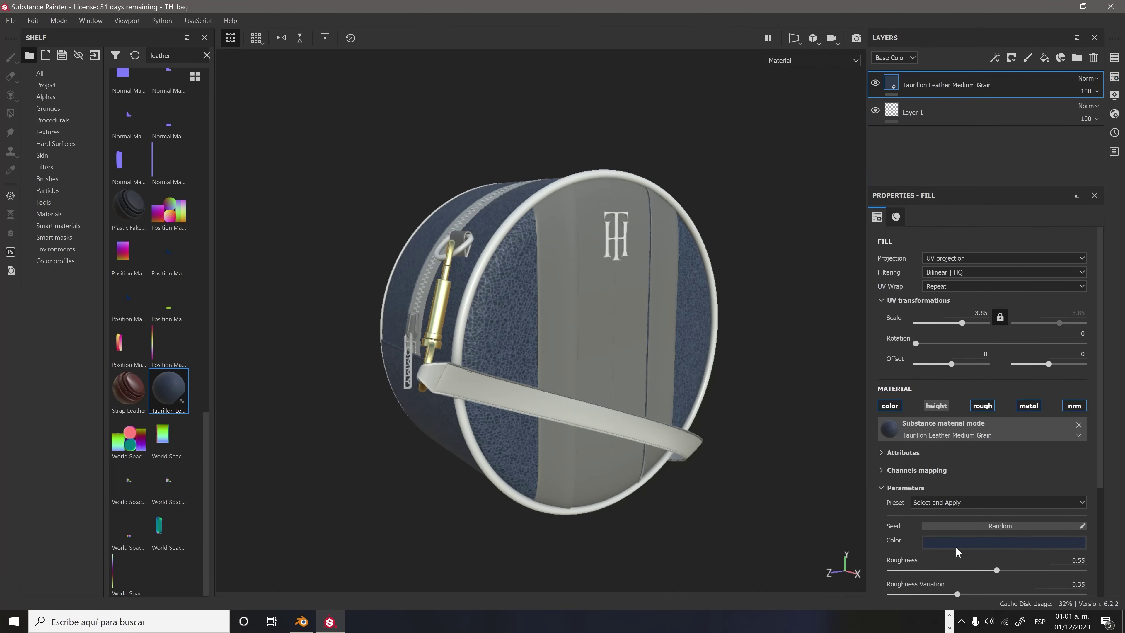
# Colour the leather dark navy and instance it across the Main Leather and Long Strap sets.
pyautogui.click(1023, 541)
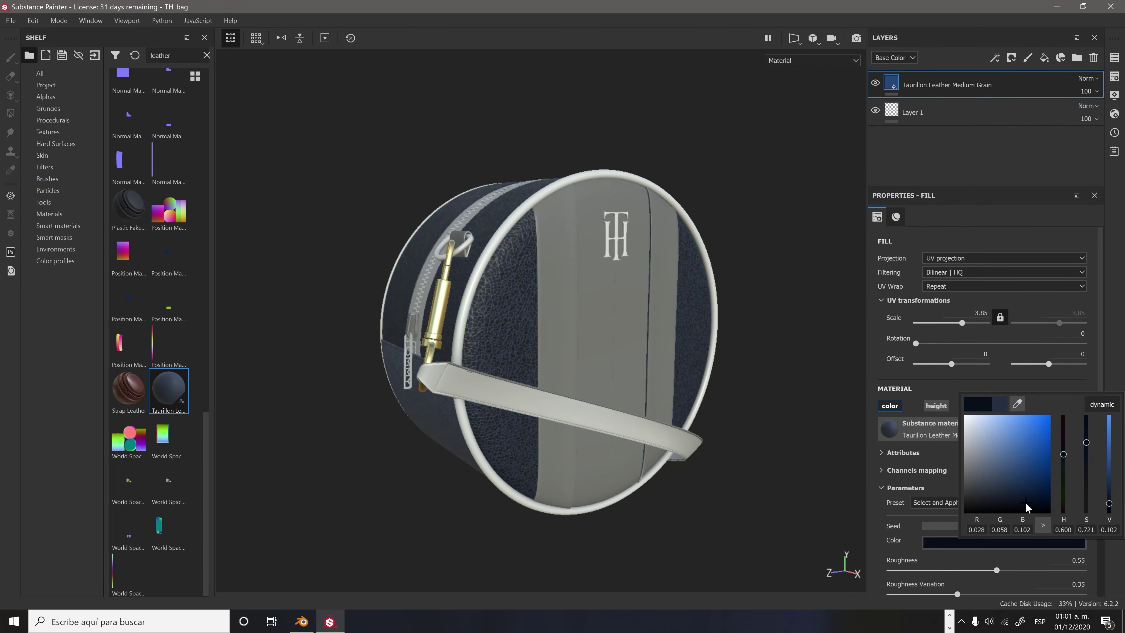
pyautogui.click(947, 85)
pyautogui.rightClick(954, 85)
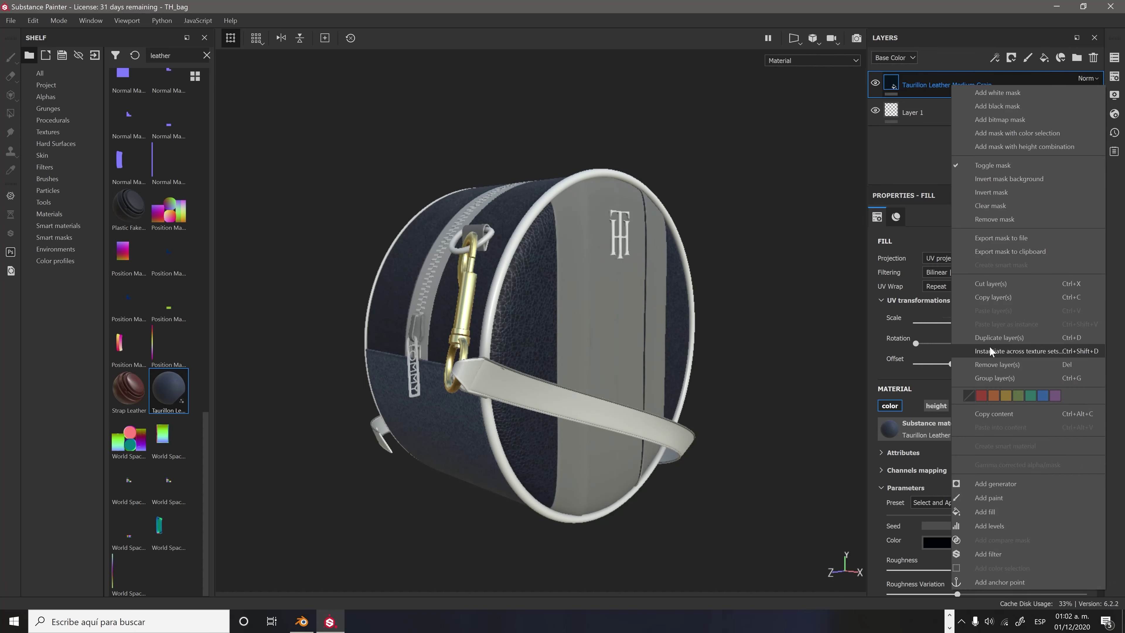
pyautogui.click(989, 345)
pyautogui.scroll(-2, 554, 311)
pyautogui.click(482, 330)
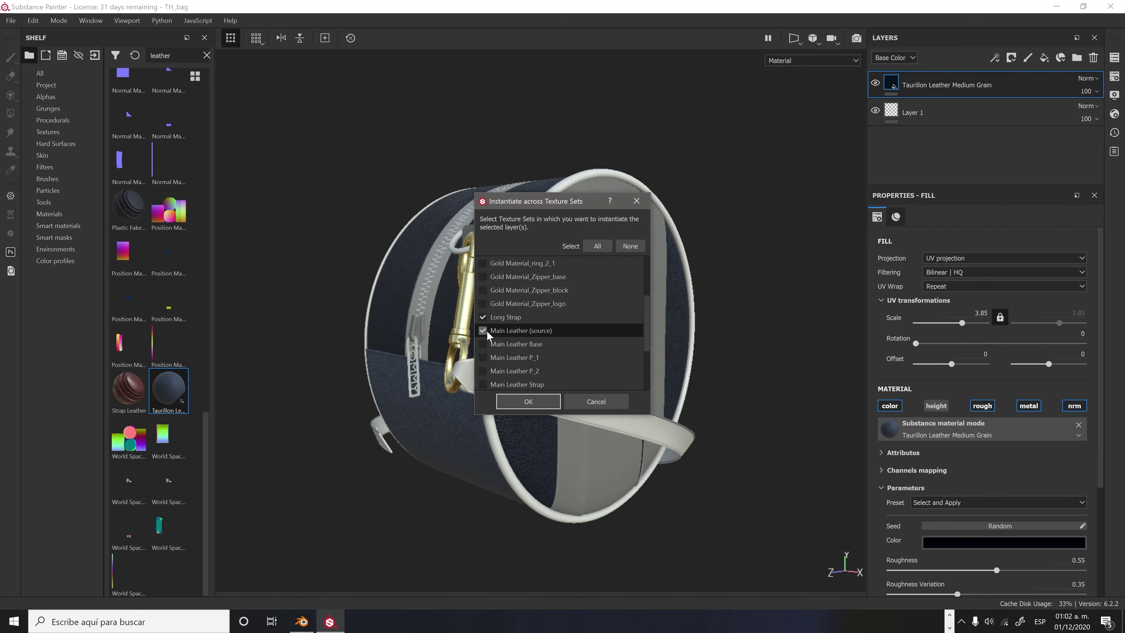
pyautogui.click(528, 401)
pyautogui.scroll(2, 618, 364)
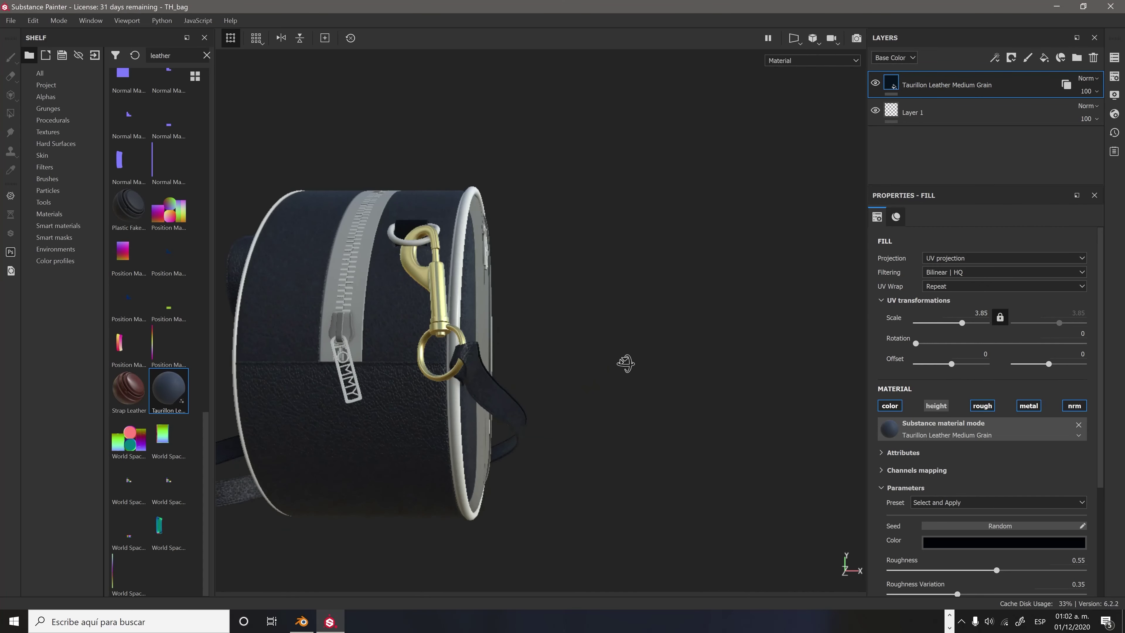
pyautogui.scroll(5, 647, 282)
pyautogui.scroll(5, 583, 299)
# Apply Gold Pure from the material presets to the logo and the zipper.
pyautogui.press('1')
pyautogui.scroll(-10, 583, 299)
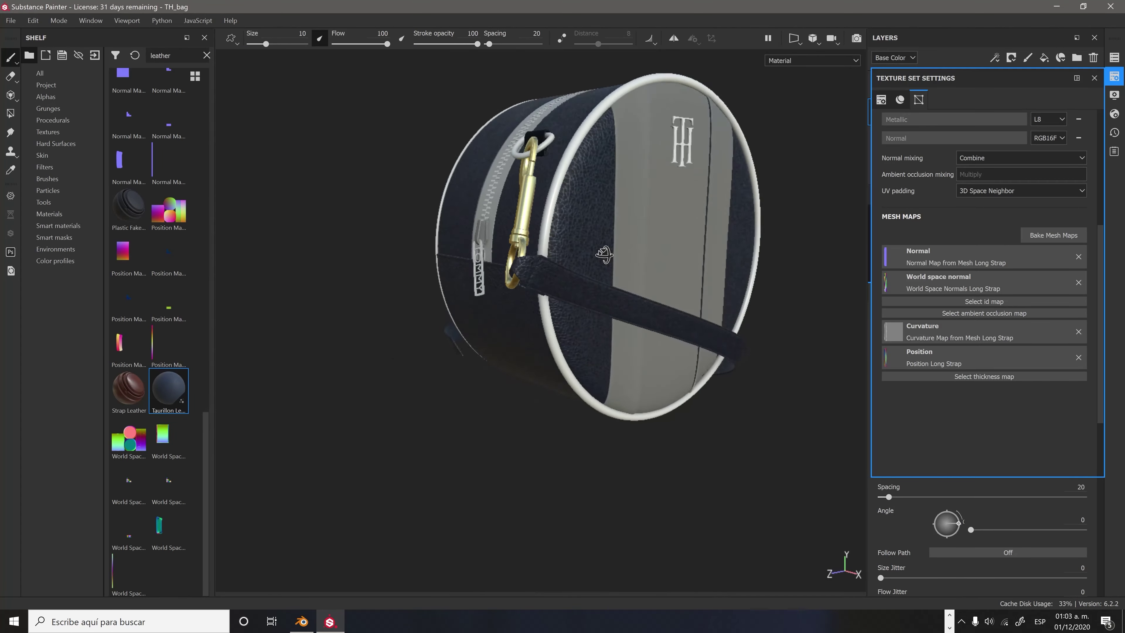
pyautogui.keyDown('alt'); pyautogui.moveTo(583, 299); pyautogui.dragTo(564, 237); pyautogui.keyUp('alt')
pyautogui.scroll(-3, 564, 237)
pyautogui.write('gold')
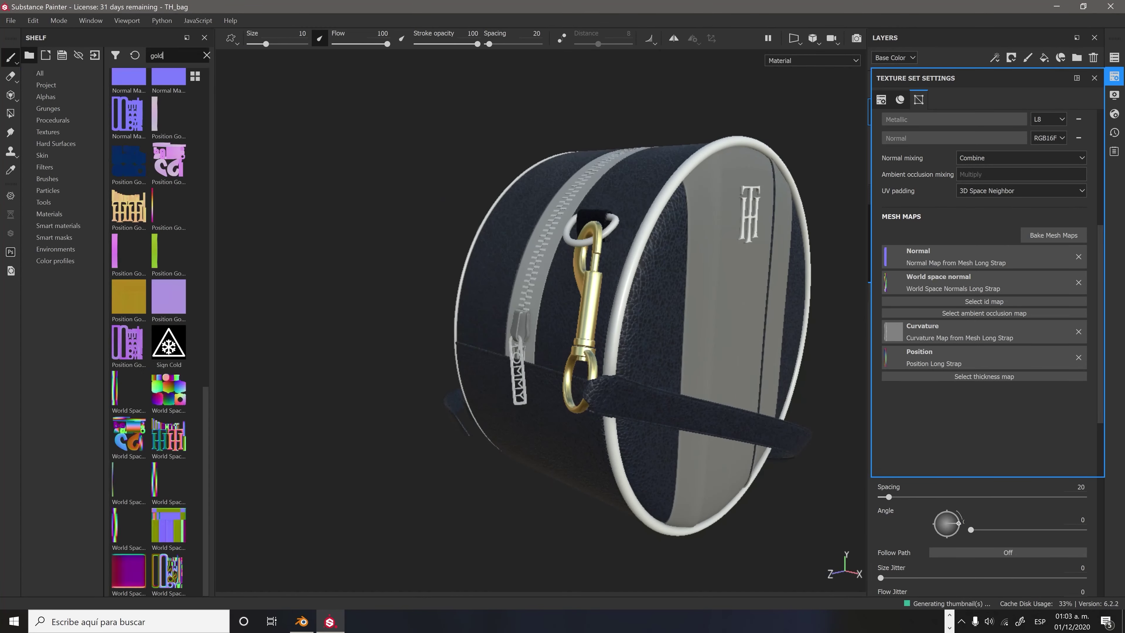
pyautogui.click(48, 213)
pyautogui.moveTo(168, 197)
pyautogui.mouseDown()
pyautogui.moveTo(522, 221)
pyautogui.moveTo(399, 259)
pyautogui.mouseUp()
pyautogui.scroll(5, 522, 221)
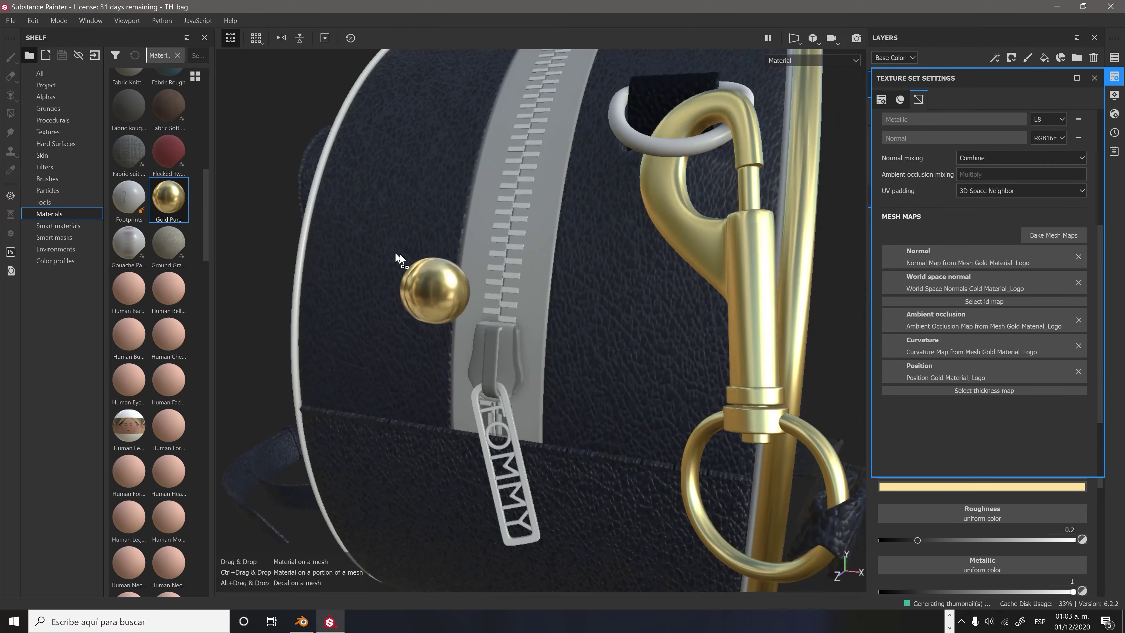
pyautogui.scroll(-10, 487, 348)
pyautogui.keyDown('alt'); pyautogui.moveTo(487, 348); pyautogui.dragTo(401, 298); pyautogui.keyUp('alt')
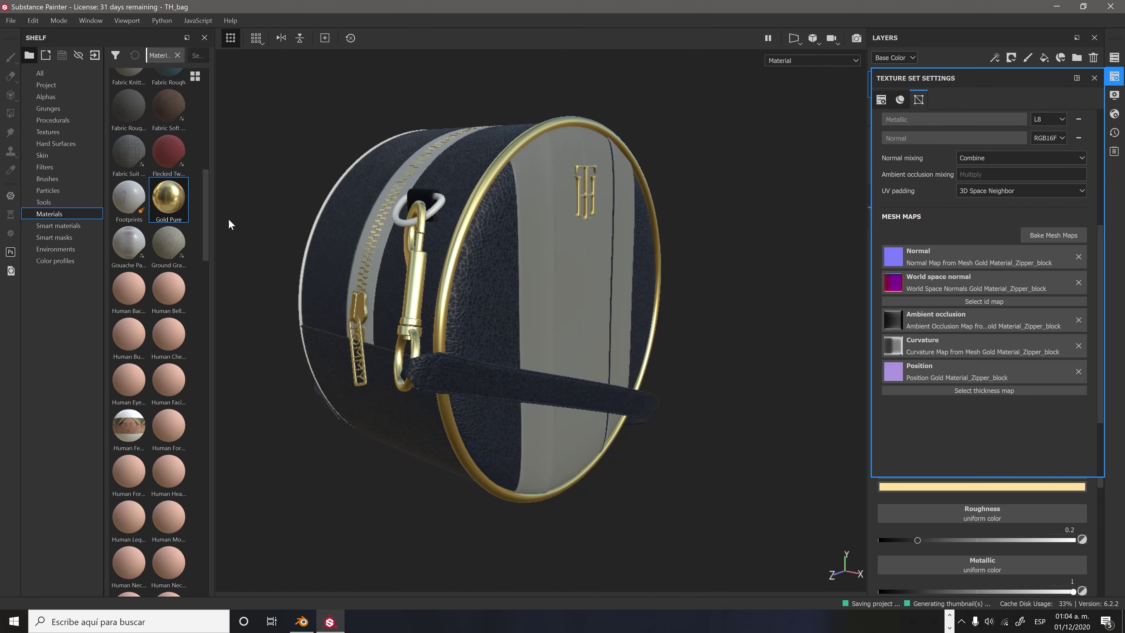
# Return to painting and orbit toward the zipper and rim rings with the layer list restored.
pyautogui.press('1')
pyautogui.scroll(5, 437, 201)
pyautogui.scroll(-5, 487, 310)
pyautogui.keyDown('alt'); pyautogui.moveTo(487, 310); pyautogui.dragTo(515, 277); pyautogui.keyUp('alt')
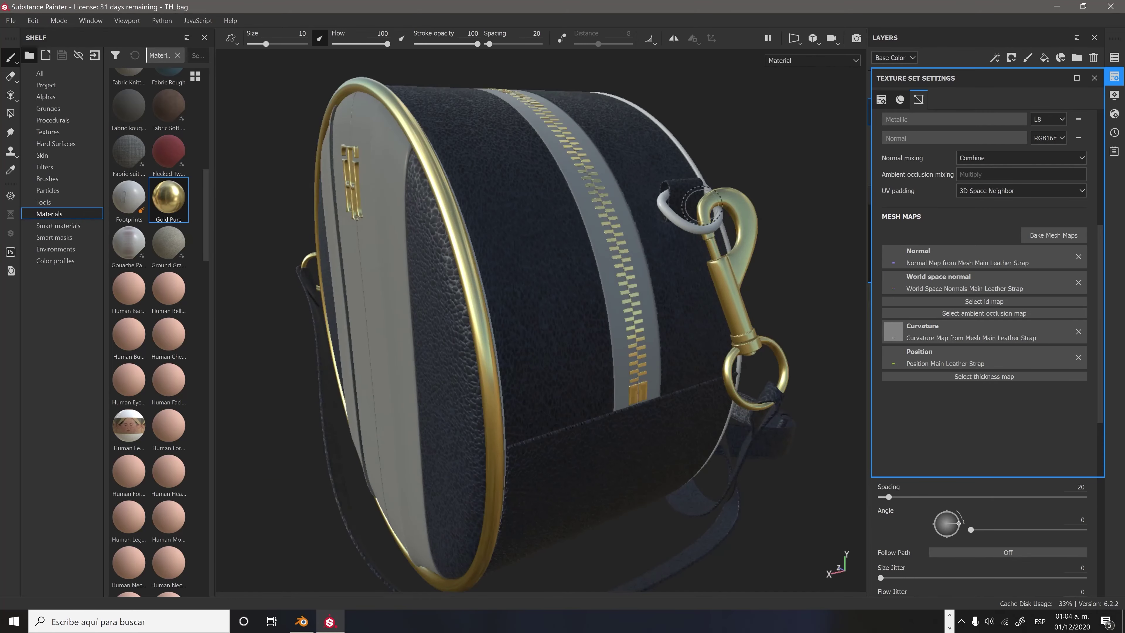
pyautogui.scroll(5, 515, 277)
pyautogui.scroll(-5, 706, 301)
pyautogui.keyDown('alt'); pyautogui.moveTo(706, 301); pyautogui.dragTo(531, 288); pyautogui.keyUp('alt')
pyautogui.click(1114, 76)
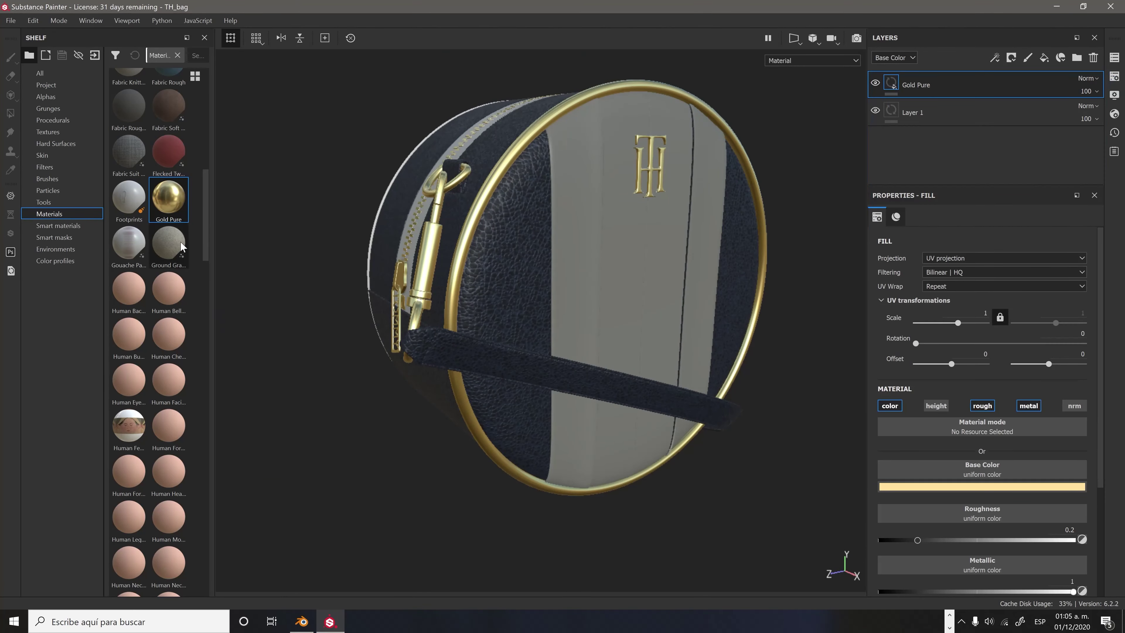
pyautogui.scroll(-10, 155, 333)
pyautogui.scroll(5, 323, 266)
pyautogui.scroll(-5, 322, 266)
pyautogui.moveTo(409, 301)
pyautogui.keyDown('alt'); pyautogui.mouseDown()
pyautogui.moveTo(443, 288)
pyautogui.moveTo(399, 310)
pyautogui.mouseUp(); pyautogui.keyUp('alt')
pyautogui.scroll(10, 148, 339)
pyautogui.scroll(-10, 148, 339)
pyautogui.scroll(-5, 487, 288)
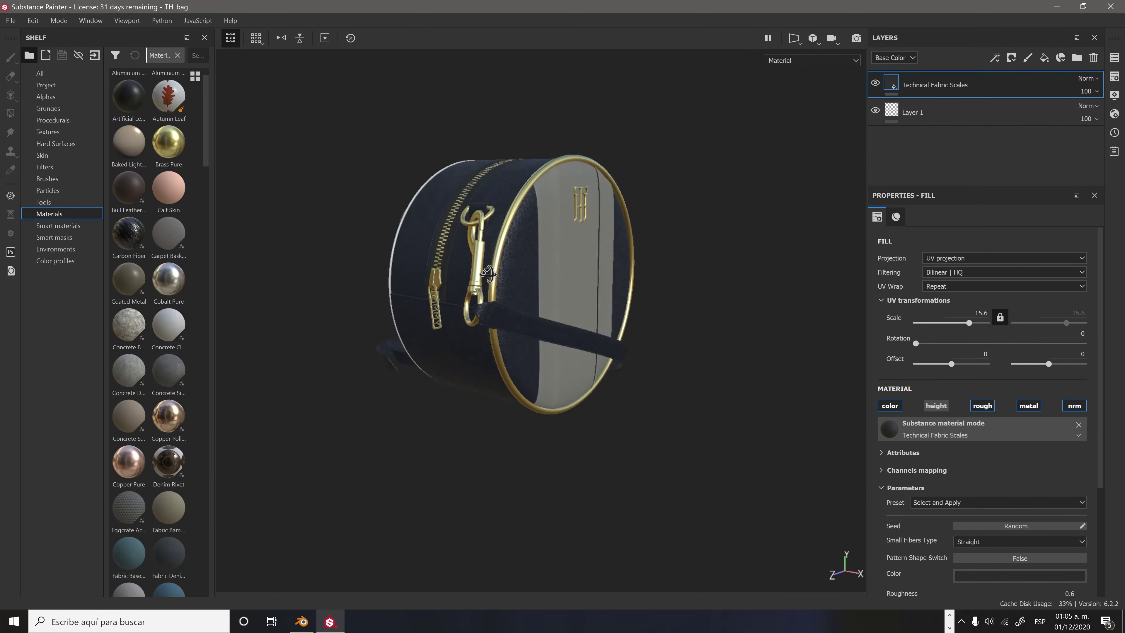
# Replace the fabric scales fill with Taurillon Leather Medium Grain at UV scale 12.64.
pyautogui.moveTo(128, 390); pyautogui.dragTo(906, 111)
pyautogui.scroll(-3, 974, 354)
pyautogui.scroll(5, 521, 241)
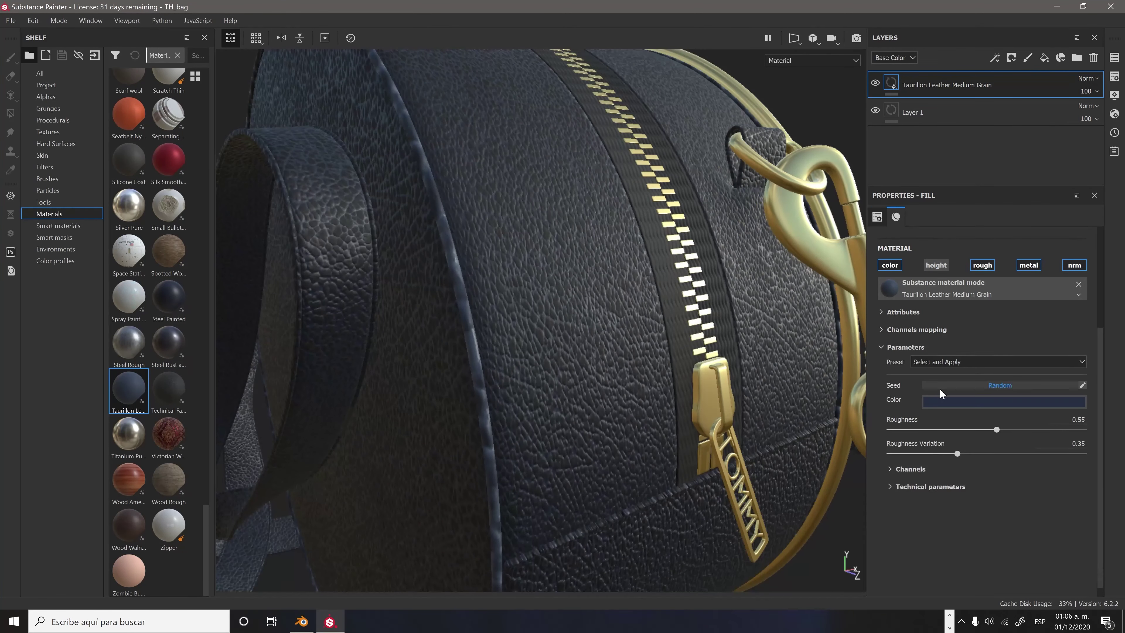
pyautogui.scroll(3, 975, 310)
pyautogui.moveTo(959, 252); pyautogui.dragTo(967, 252)
pyautogui.scroll(-3, 521, 242)
pyautogui.moveTo(520, 242)
pyautogui.keyDown('alt'); pyautogui.mouseDown()
pyautogui.moveTo(583, 317)
pyautogui.moveTo(532, 226)
pyautogui.moveTo(554, 200)
pyautogui.mouseUp(); pyautogui.keyUp('alt')
pyautogui.scroll(-5, 532, 226)
# Undo the tiling change, set the stripe colour to red, and turn off viewport shadows.
pyautogui.hotkey('ctrl', 'z')
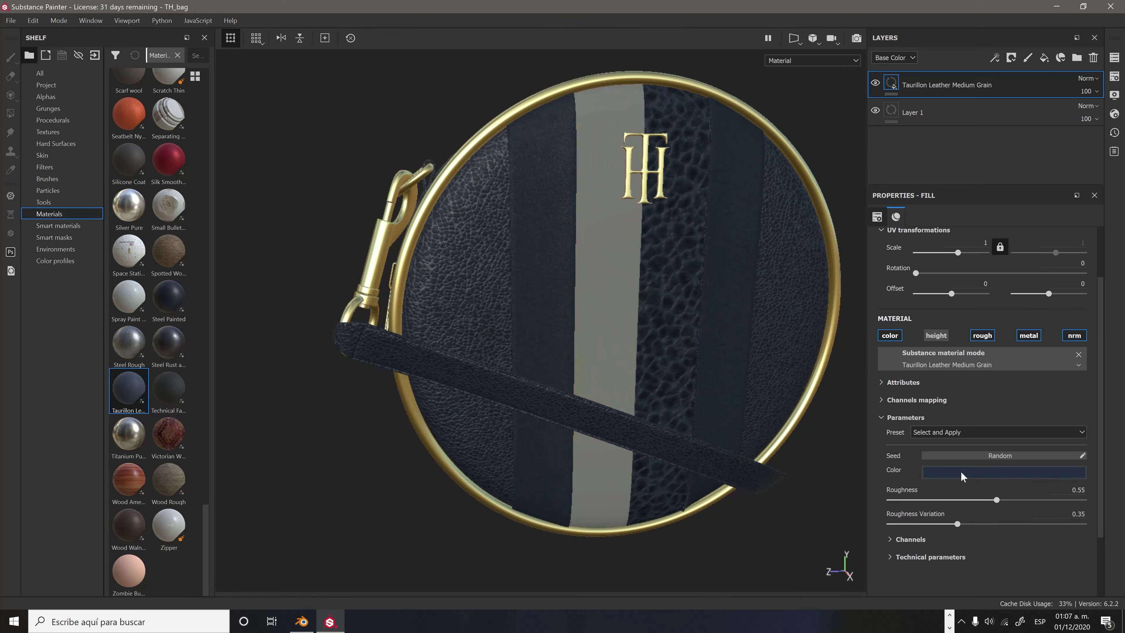
pyautogui.moveTo(1063, 502); pyautogui.dragTo(1028, 527)
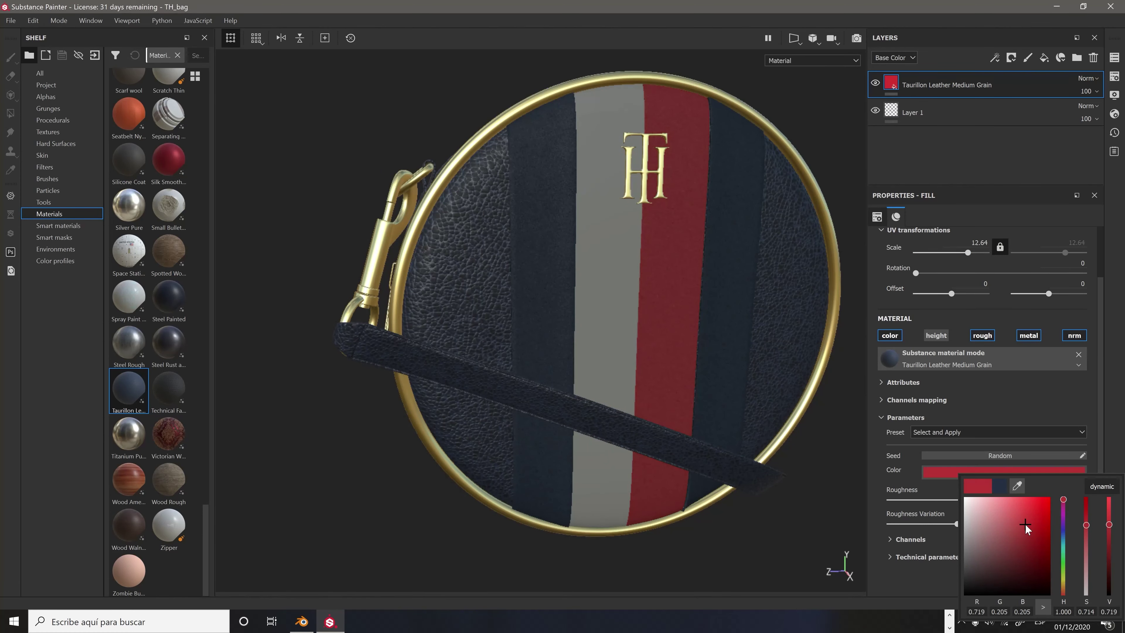
pyautogui.keyDown('alt'); pyautogui.moveTo(554, 266); pyautogui.dragTo(594, 261); pyautogui.keyUp('alt')
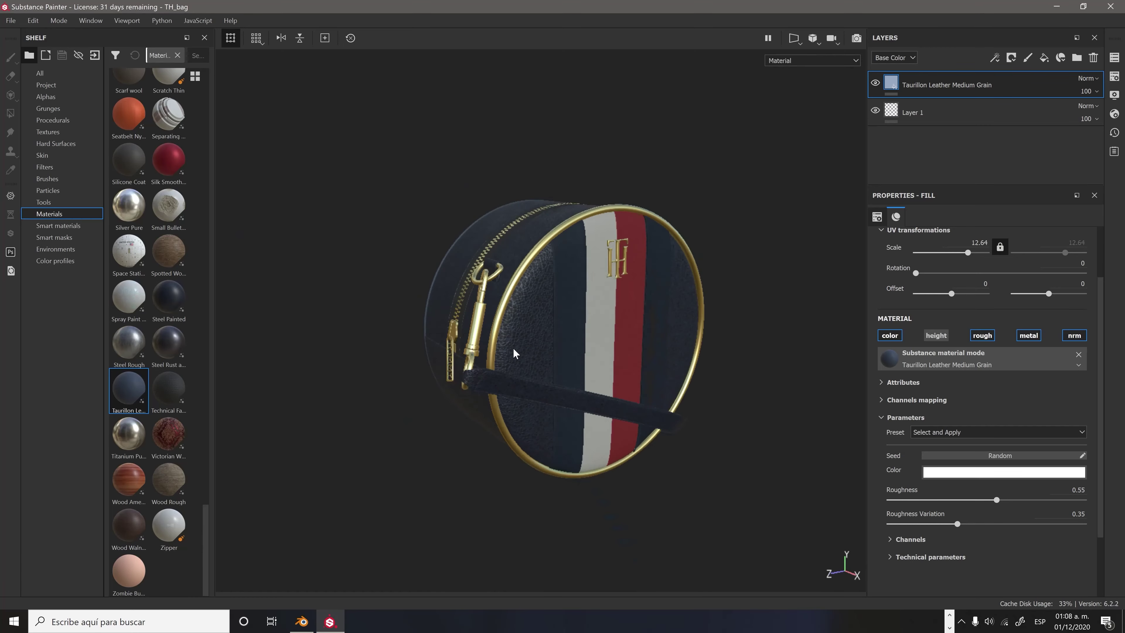
pyautogui.click(904, 324)
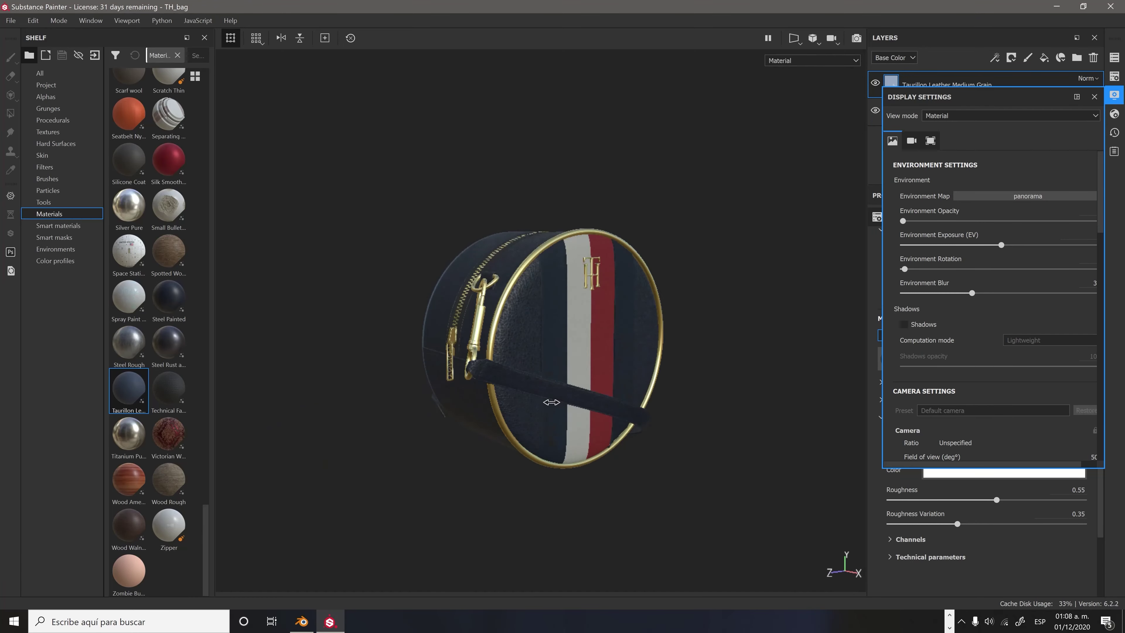
pyautogui.keyDown('alt'); pyautogui.moveTo(535, 344); pyautogui.dragTo(557, 305); pyautogui.keyUp('alt')
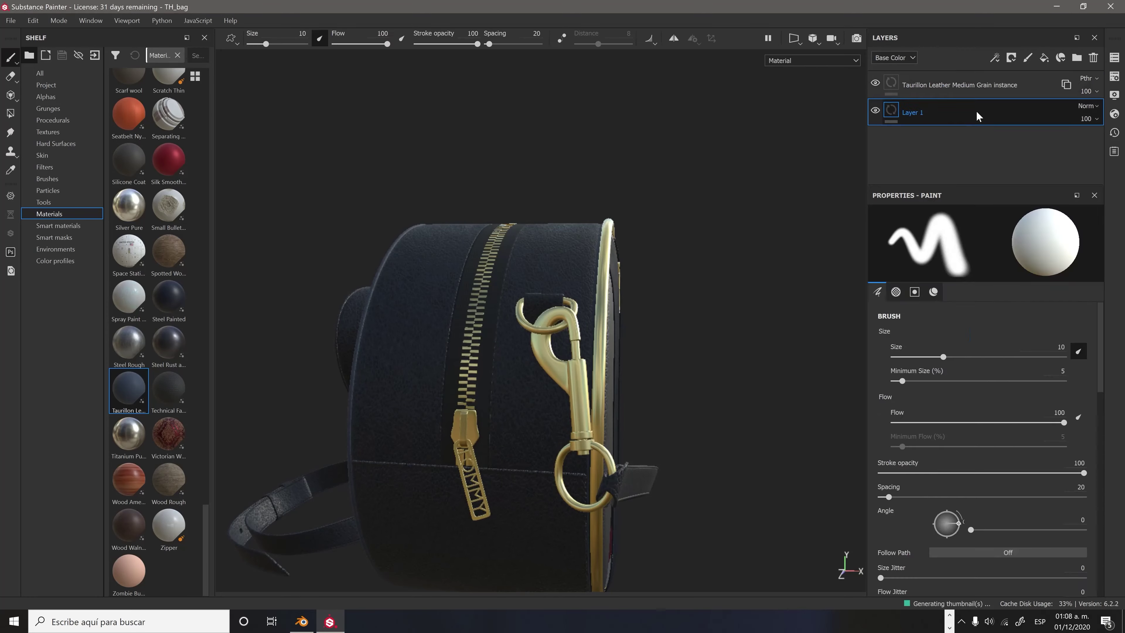
# Shift the stitch path start, lower stitch height to 0.0774 and raise stitch roughness.
pyautogui.scroll(5, 515, 303)
pyautogui.click(896, 314)
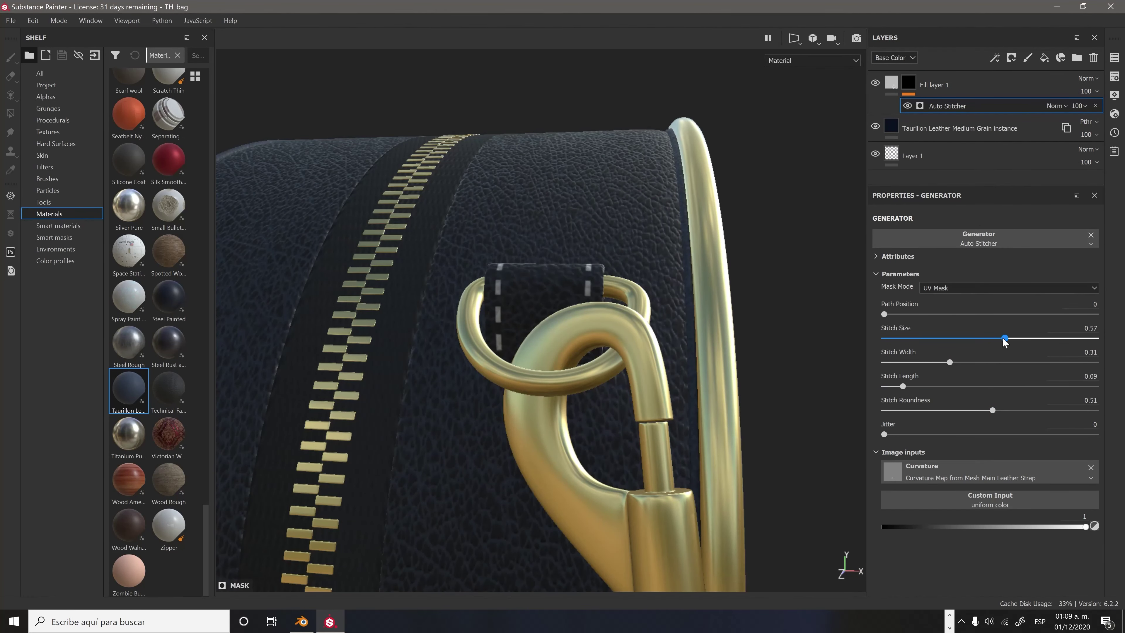
pyautogui.scroll(-3, 714, 332)
pyautogui.click(935, 84)
pyautogui.click(974, 334)
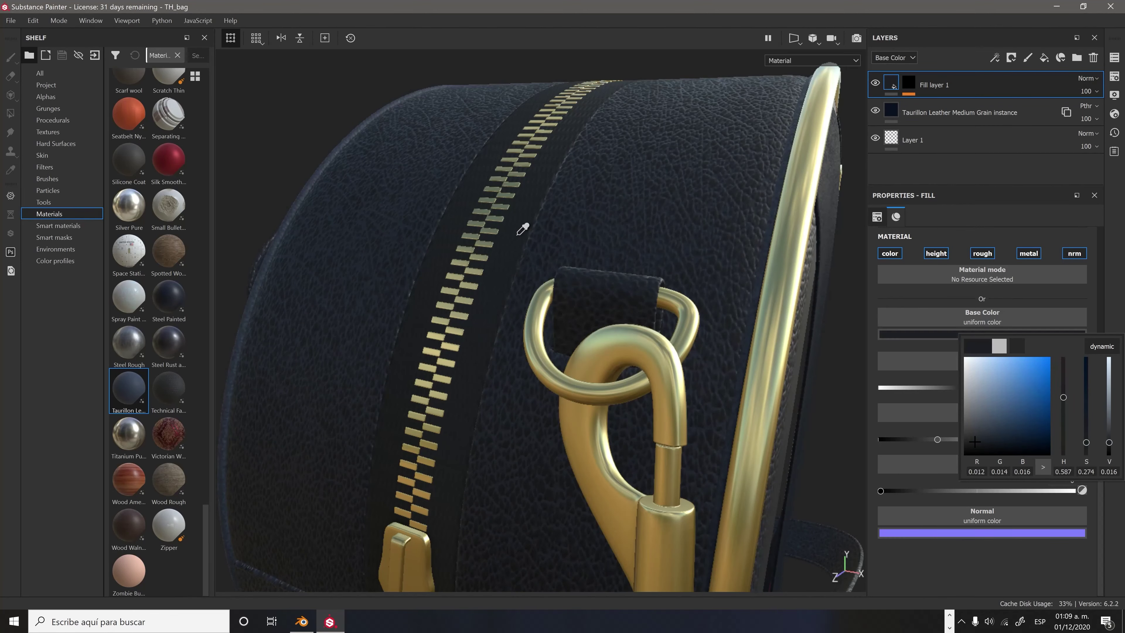
pyautogui.moveTo(1013, 389); pyautogui.dragTo(979, 393)
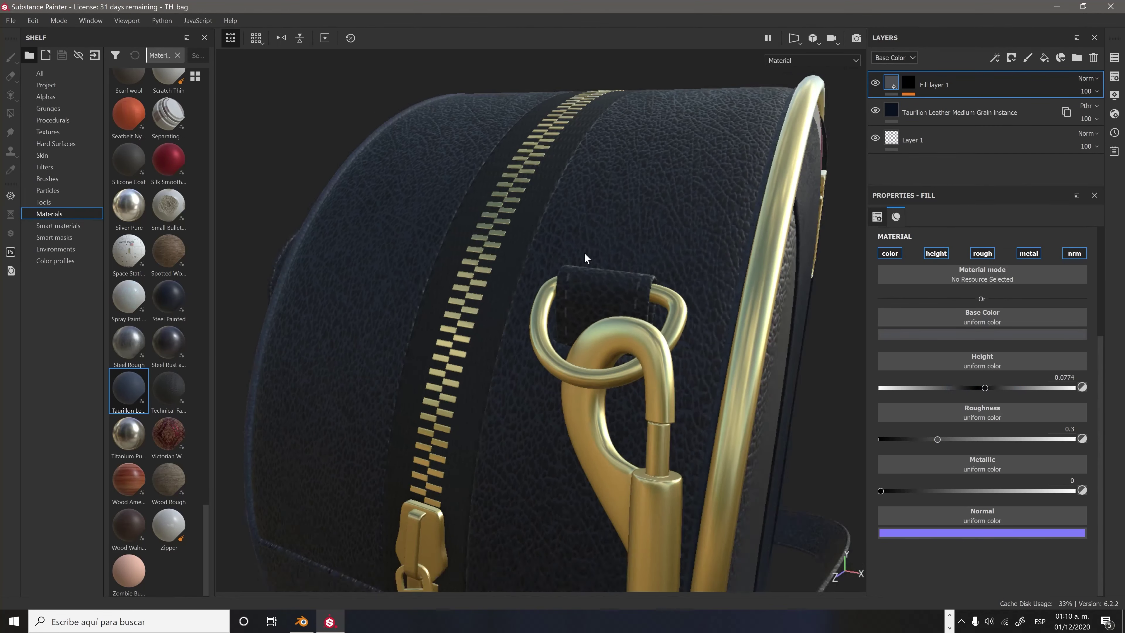
pyautogui.moveTo(931, 445); pyautogui.dragTo(1026, 445)
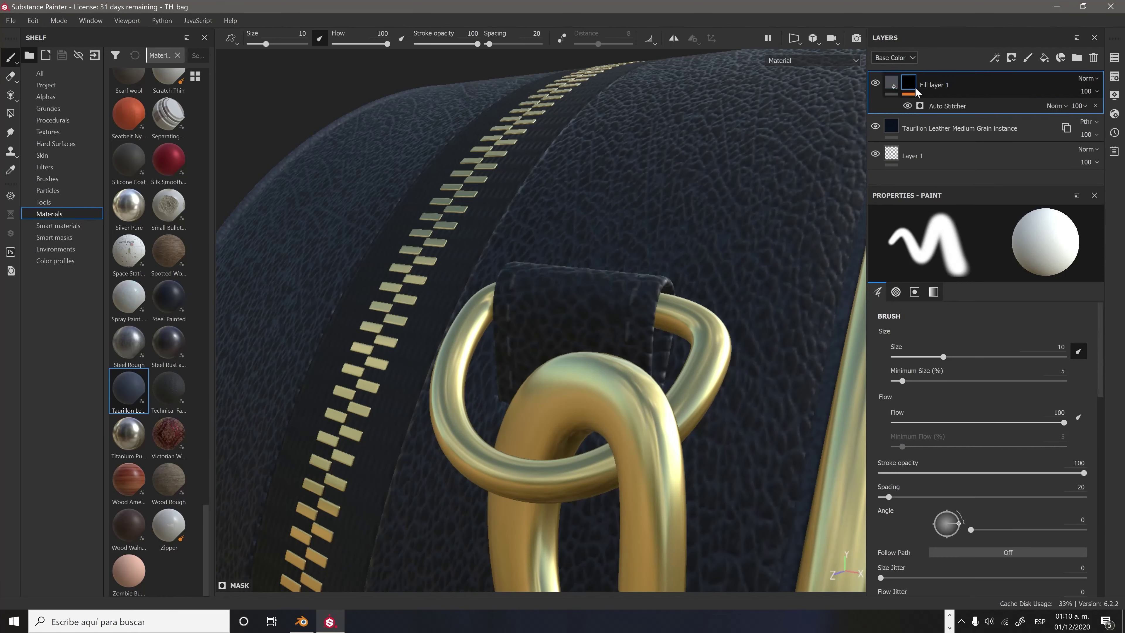
# Widen the Auto Stitcher stitches slightly and rename the fill layer 'Auto Stitch'.
pyautogui.click(930, 106)
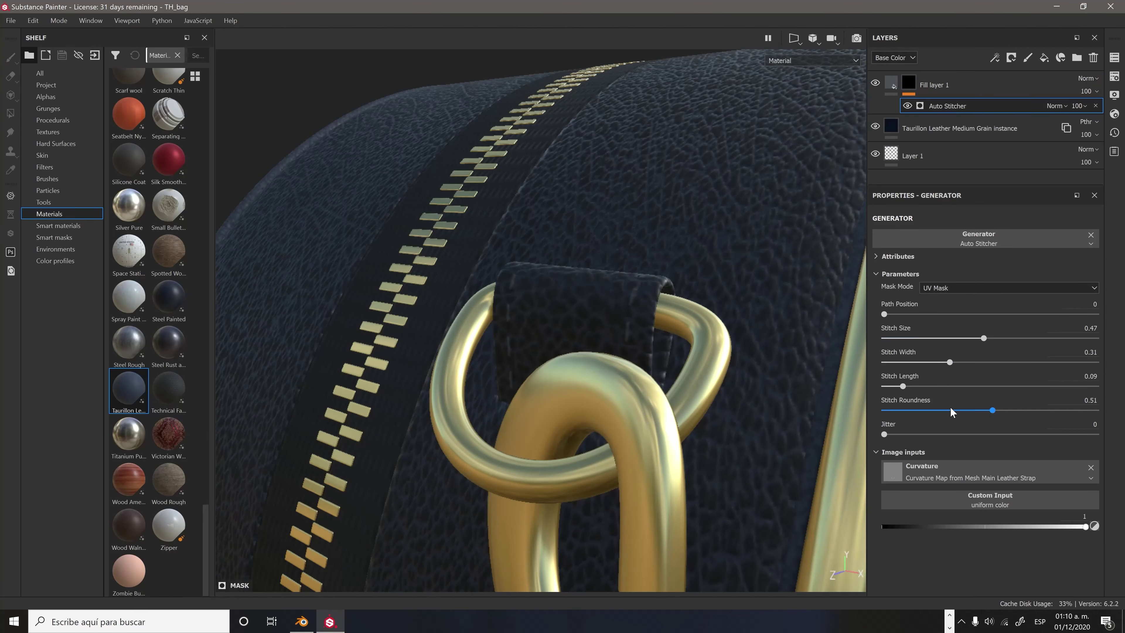
pyautogui.click(889, 362)
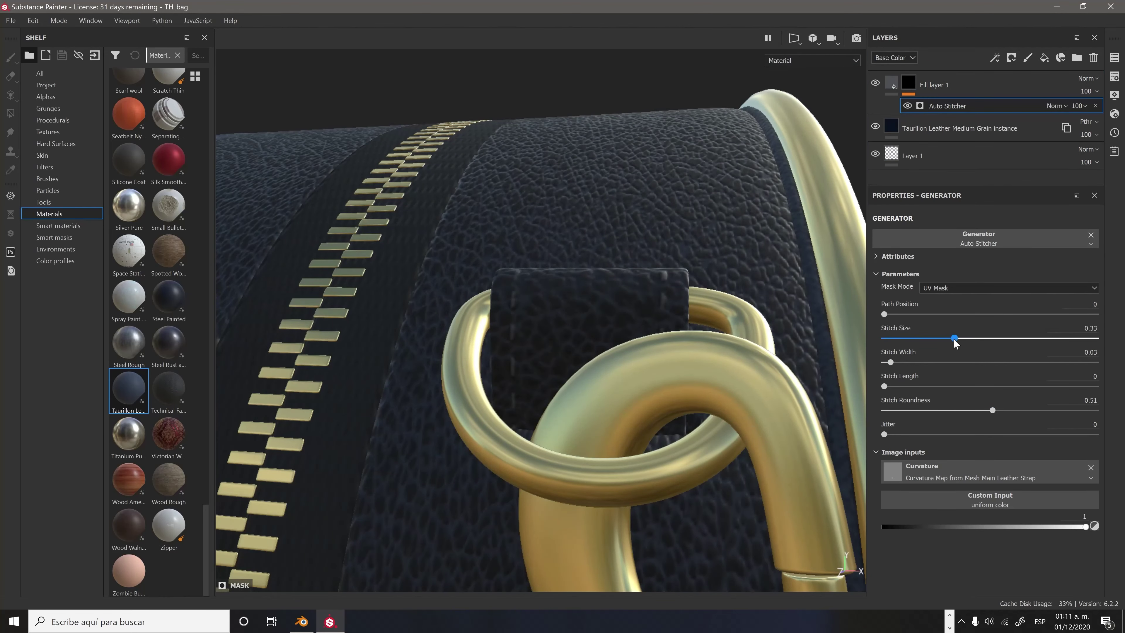
pyautogui.doubleClick(934, 84)
pyautogui.write('Auto Stitch')
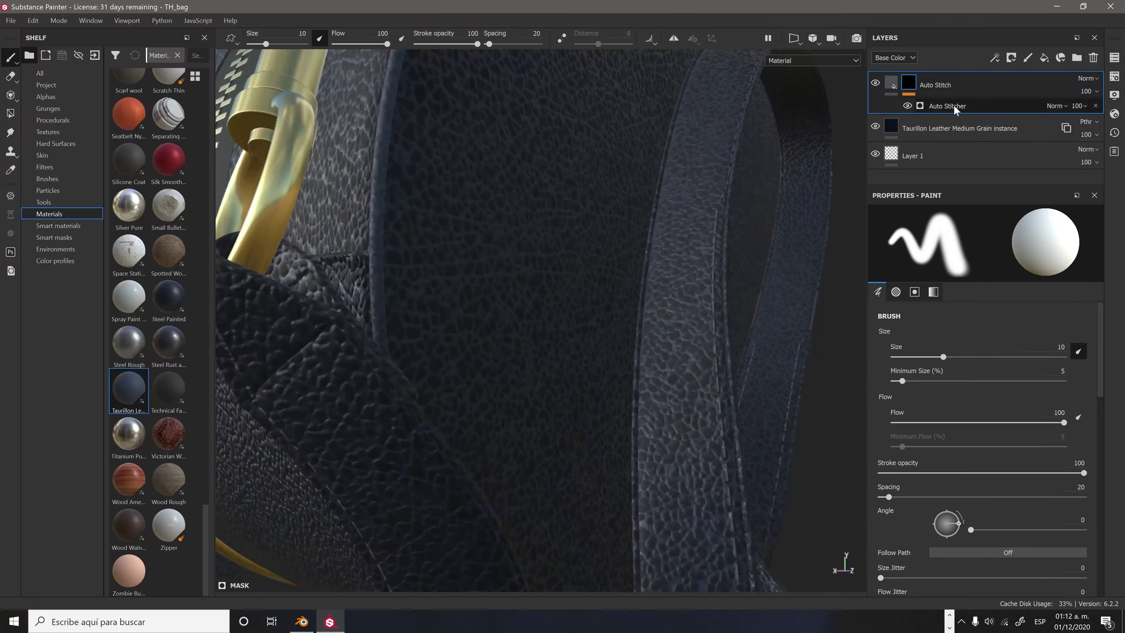
# Set the Auto Stitcher mask mode to Curvature and load a Road Stripes brush with reduced spacing.
pyautogui.click(948, 105)
pyautogui.click(974, 287)
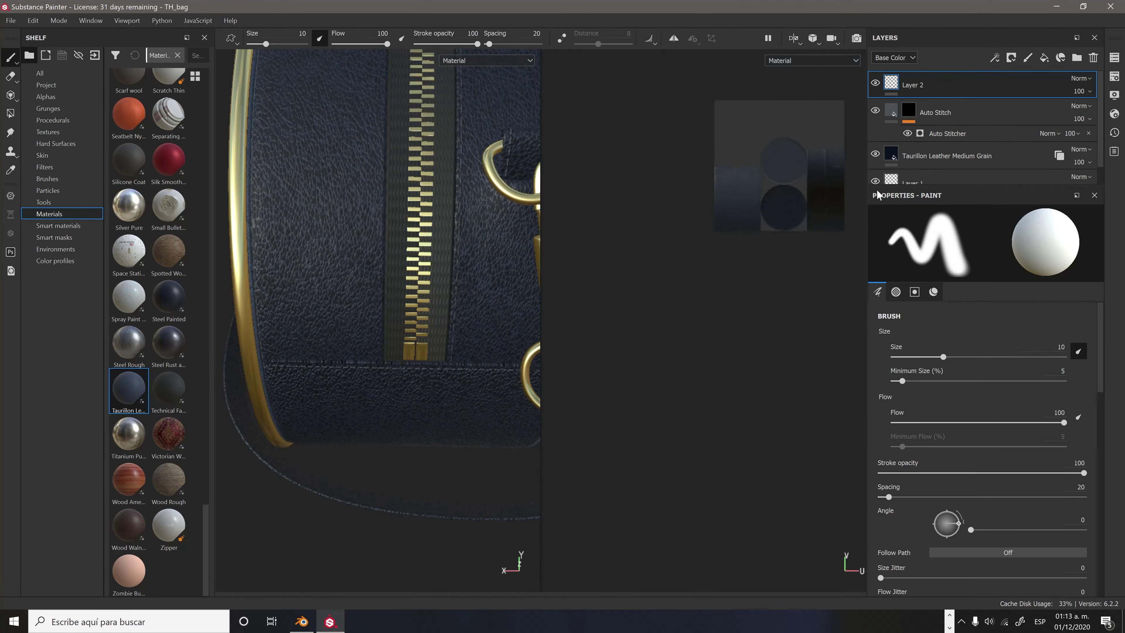
pyautogui.click(46, 179)
pyautogui.click(128, 441)
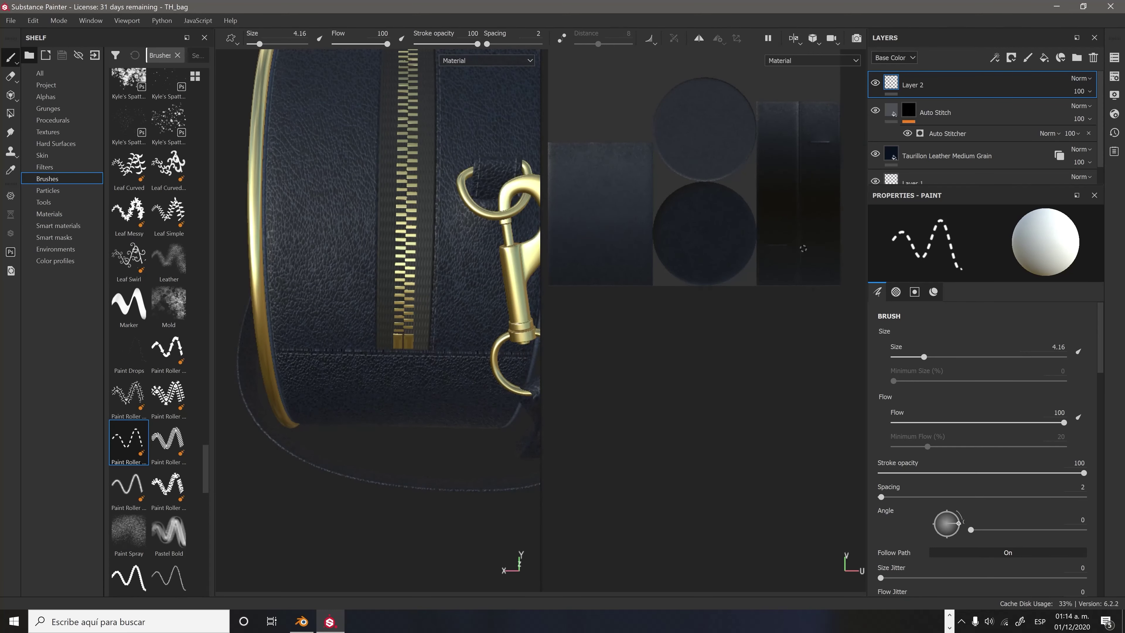
pyautogui.scroll(2, 803, 248)
pyautogui.scroll(-5, 903, 393)
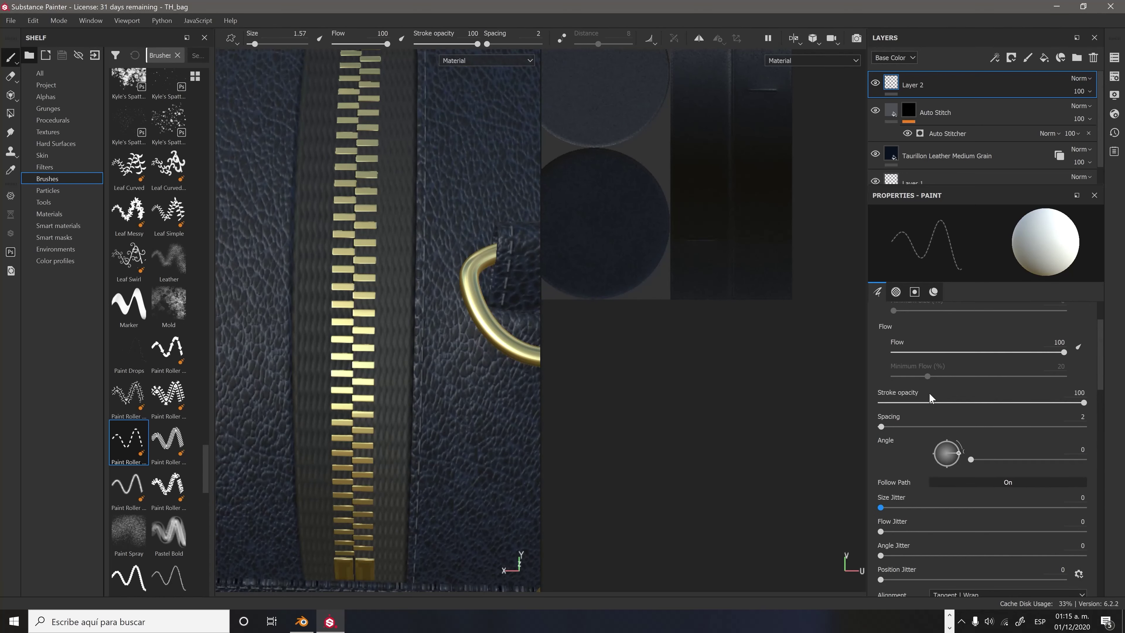
pyautogui.scroll(-5, 916, 359)
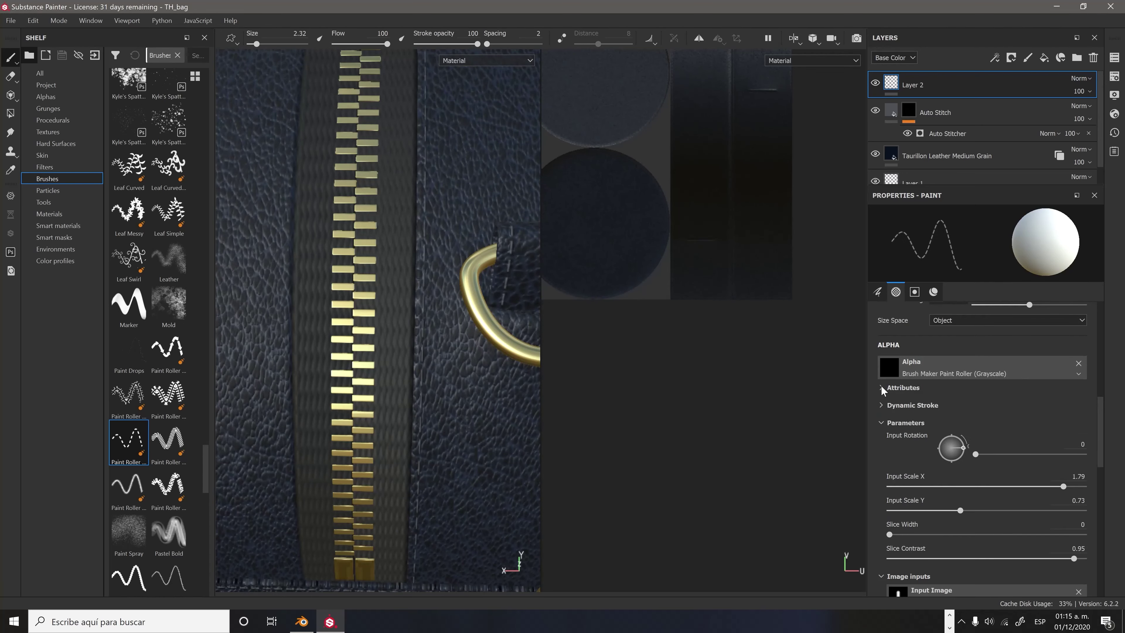
pyautogui.scroll(-5, 142, 458)
pyautogui.scroll(3, 912, 394)
pyautogui.click(911, 391)
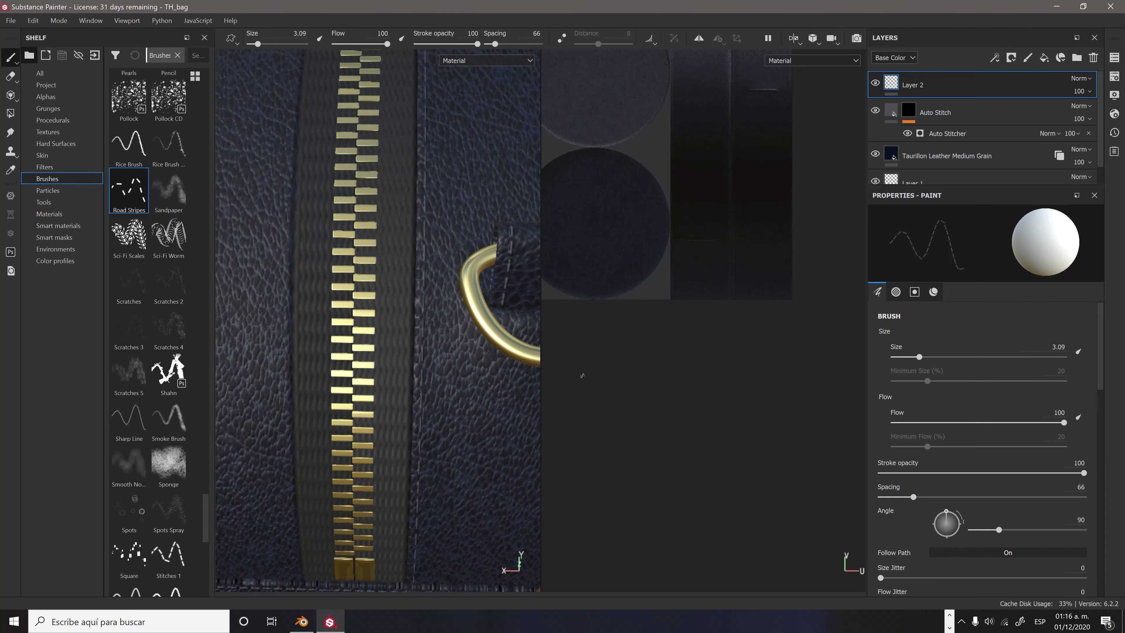
pyautogui.scroll(3, 583, 375)
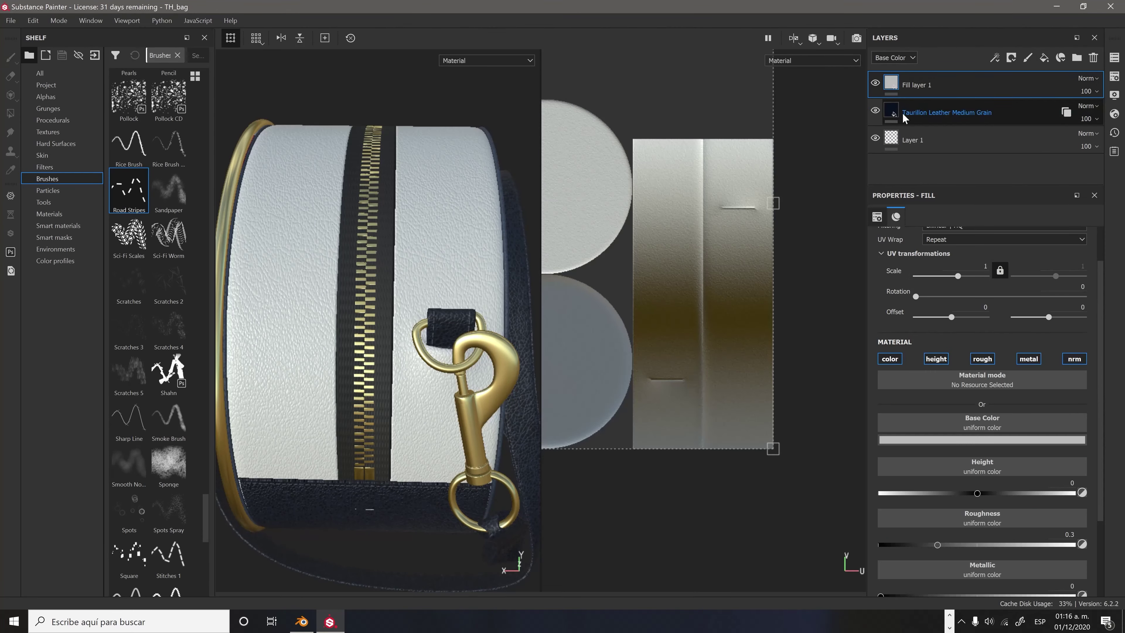
# Give Fill layer 1 a black mask with a Paint effect, then reselect the fill's base colour.
pyautogui.click(1027, 58)
pyautogui.click(1014, 103)
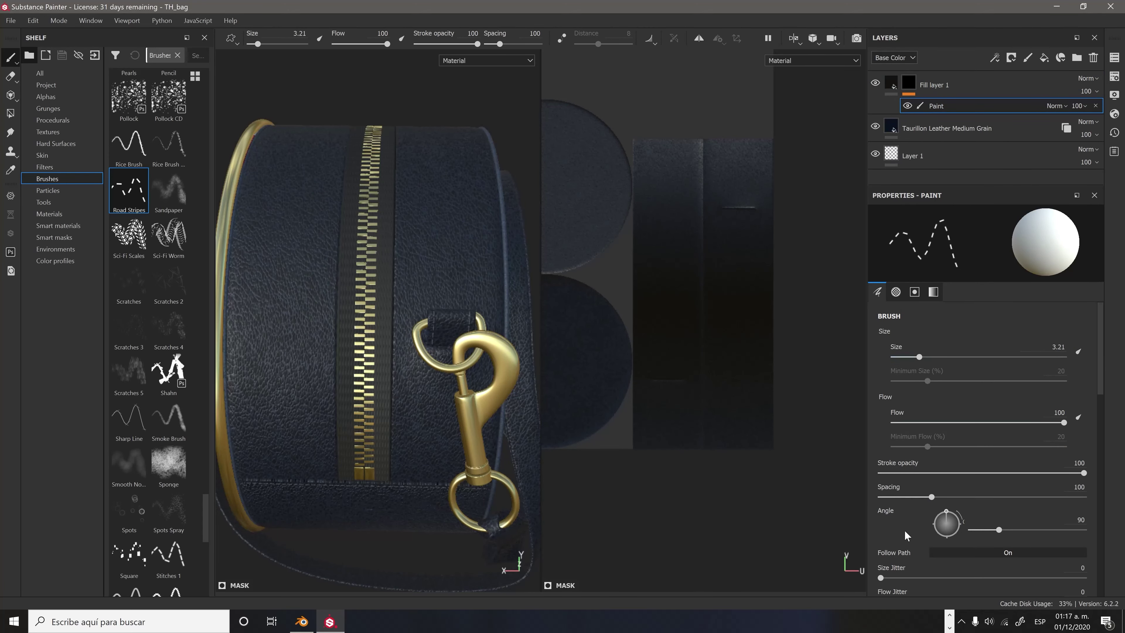
pyautogui.scroll(-5, 905, 535)
pyautogui.scroll(5, 416, 271)
pyautogui.scroll(5, 931, 432)
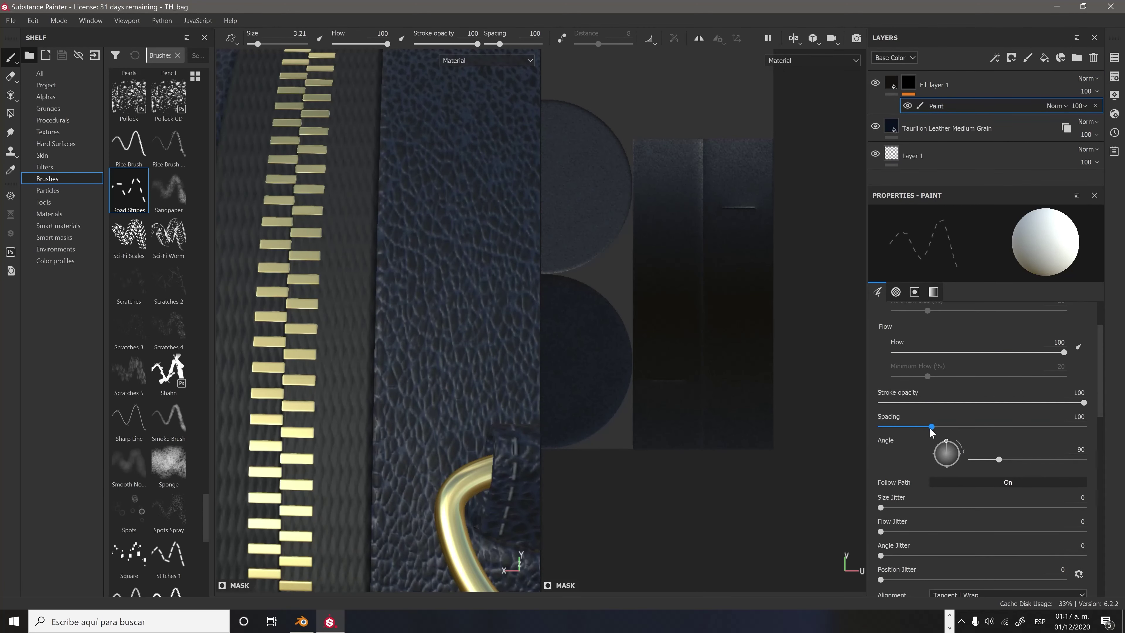
pyautogui.hotkey('ctrl', 'z')
pyautogui.hotkey('ctrl', 'y')
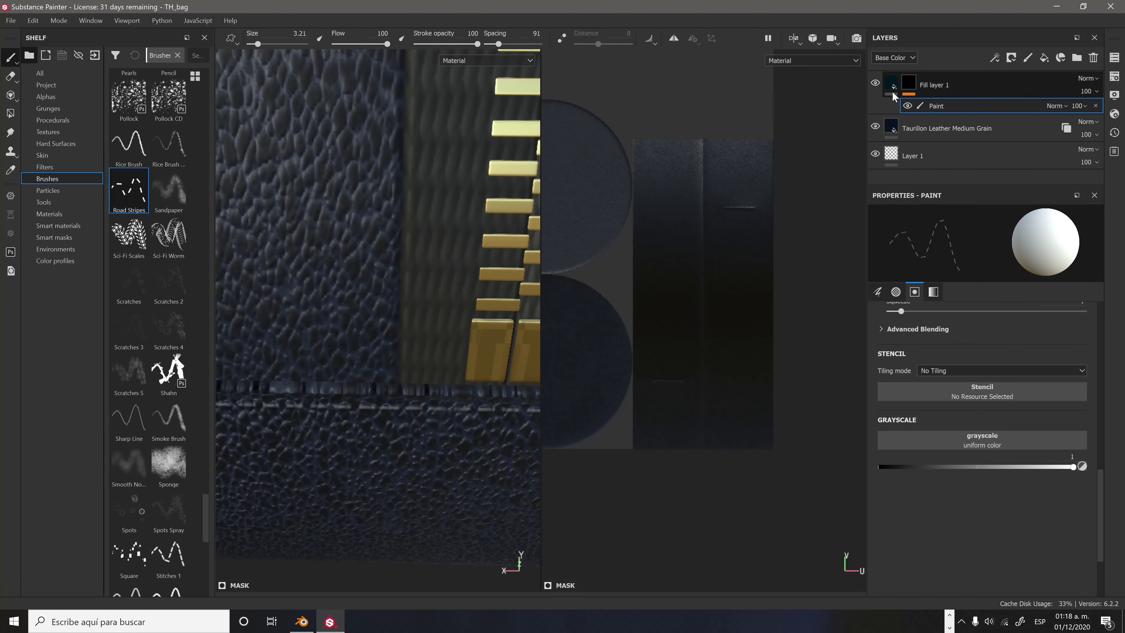
pyautogui.click(893, 89)
pyautogui.click(982, 440)
# Add a MatFx HBAO generator to Fill layer 1's mask, blended as Overlay.
pyautogui.click(908, 84)
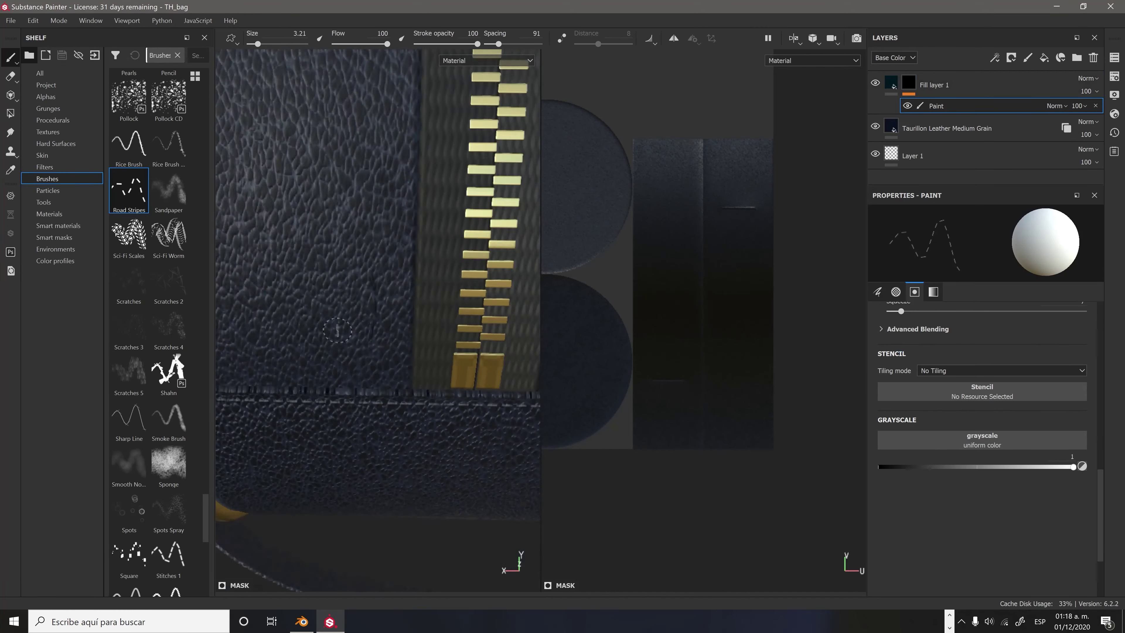
pyautogui.click(995, 57)
pyautogui.click(1014, 142)
pyautogui.click(1114, 77)
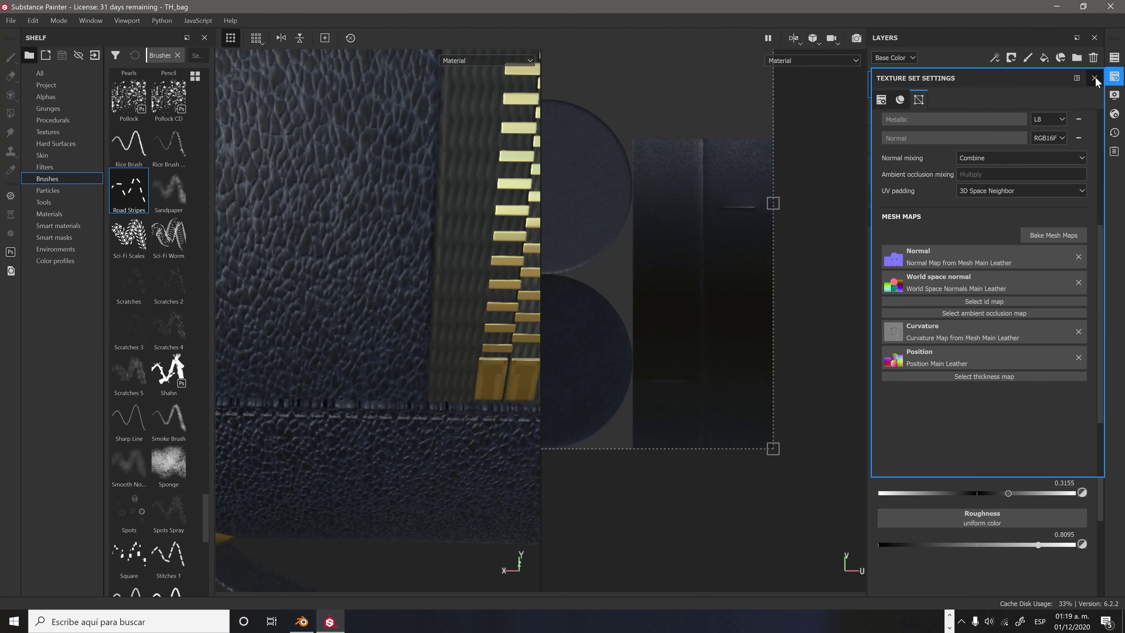
pyautogui.click(1095, 78)
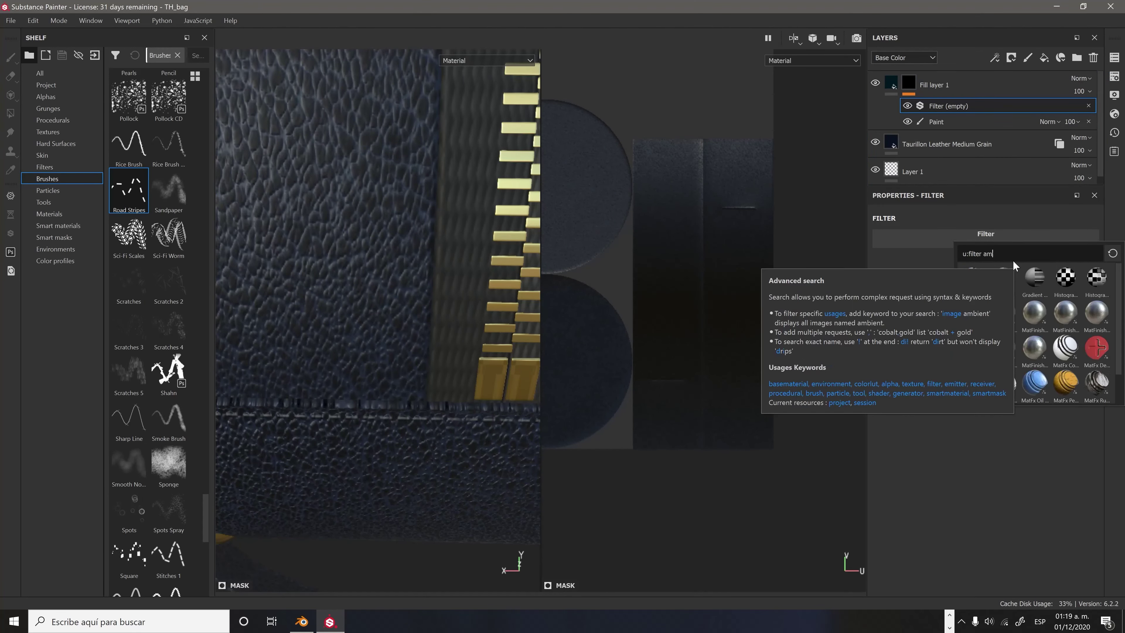
pyautogui.scroll(3, 444, 298)
pyautogui.click(963, 111)
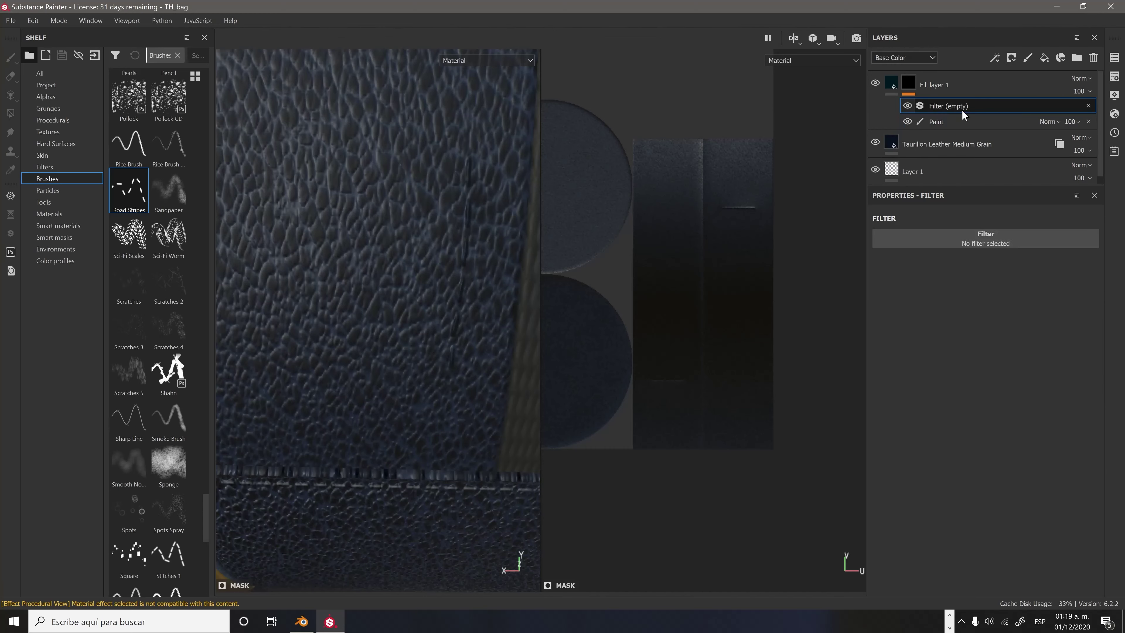
pyautogui.click(975, 106)
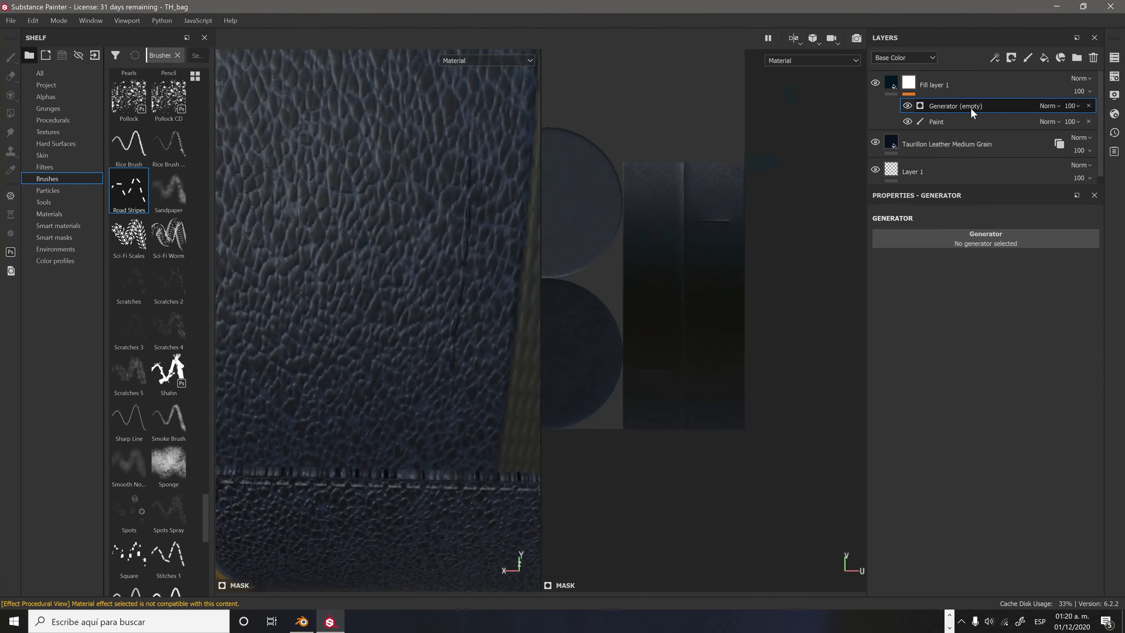
pyautogui.click(1036, 386)
pyautogui.click(1050, 106)
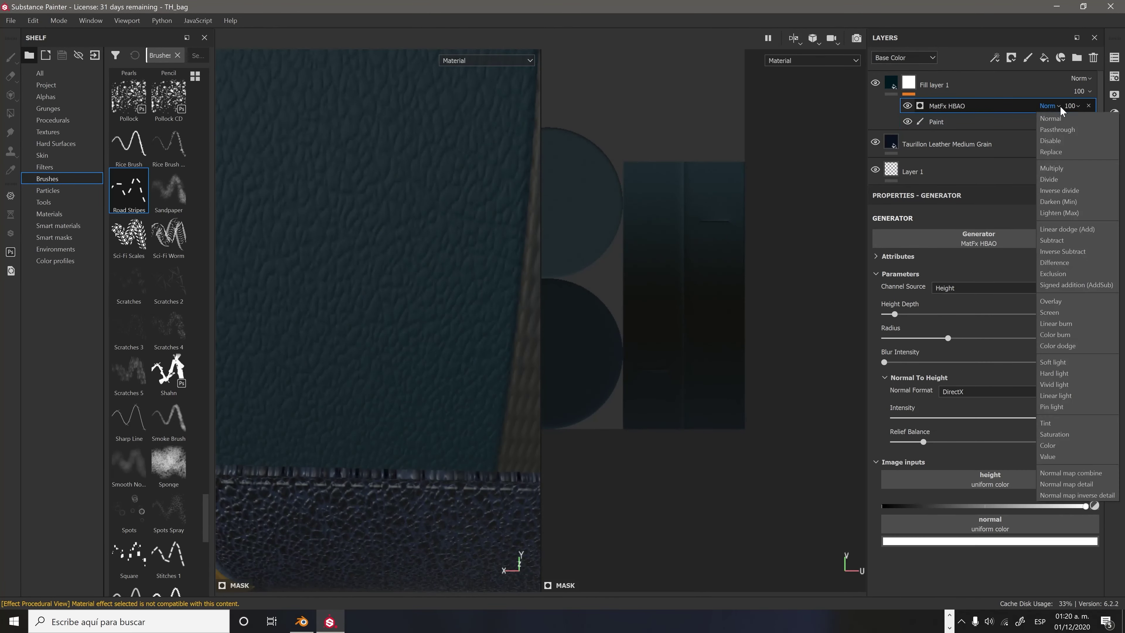
pyautogui.click(1076, 204)
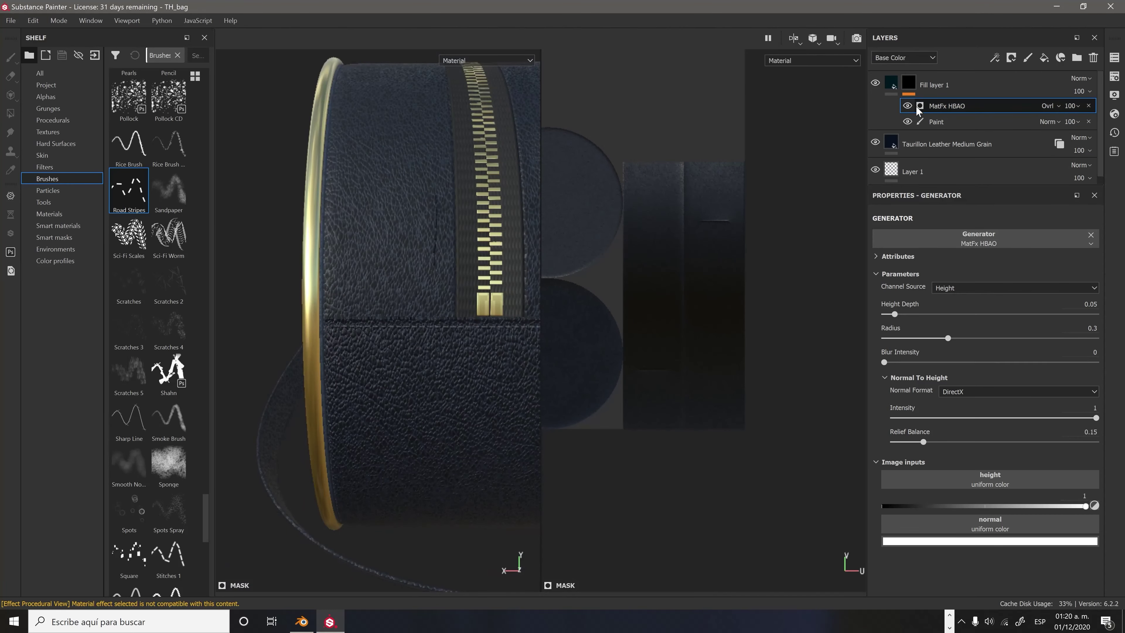
# Switch to erasing, review the fill's mask effects, and select the Taurillon leather layer.
pyautogui.press('2')
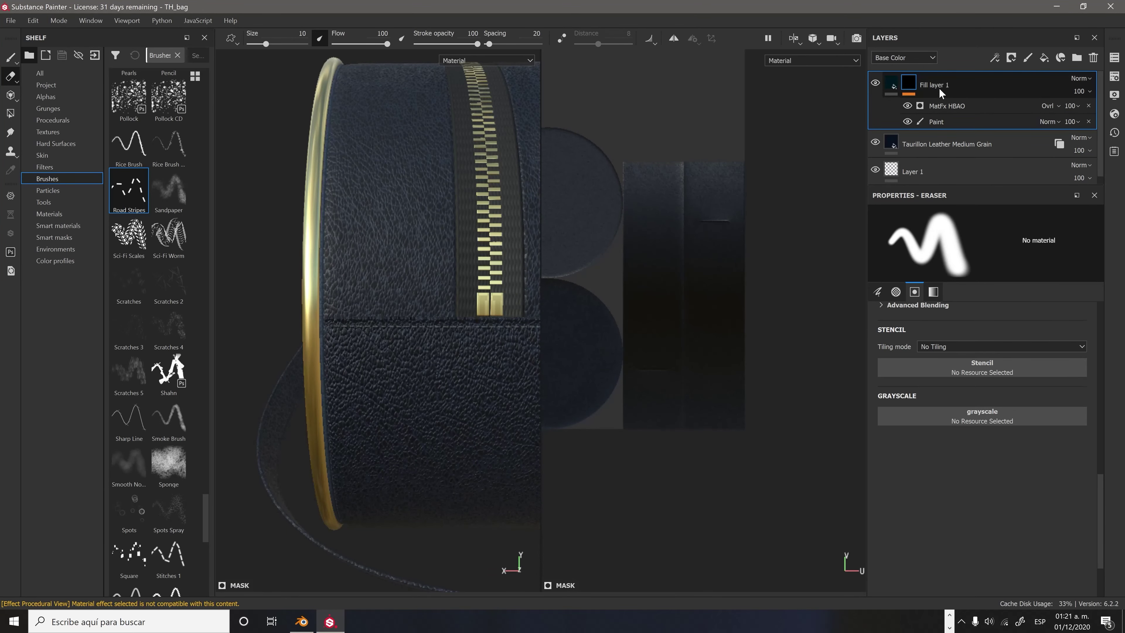
pyautogui.click(895, 83)
pyautogui.click(936, 121)
pyautogui.keyDown('alt'); pyautogui.moveTo(390, 279); pyautogui.dragTo(418, 282); pyautogui.keyUp('alt')
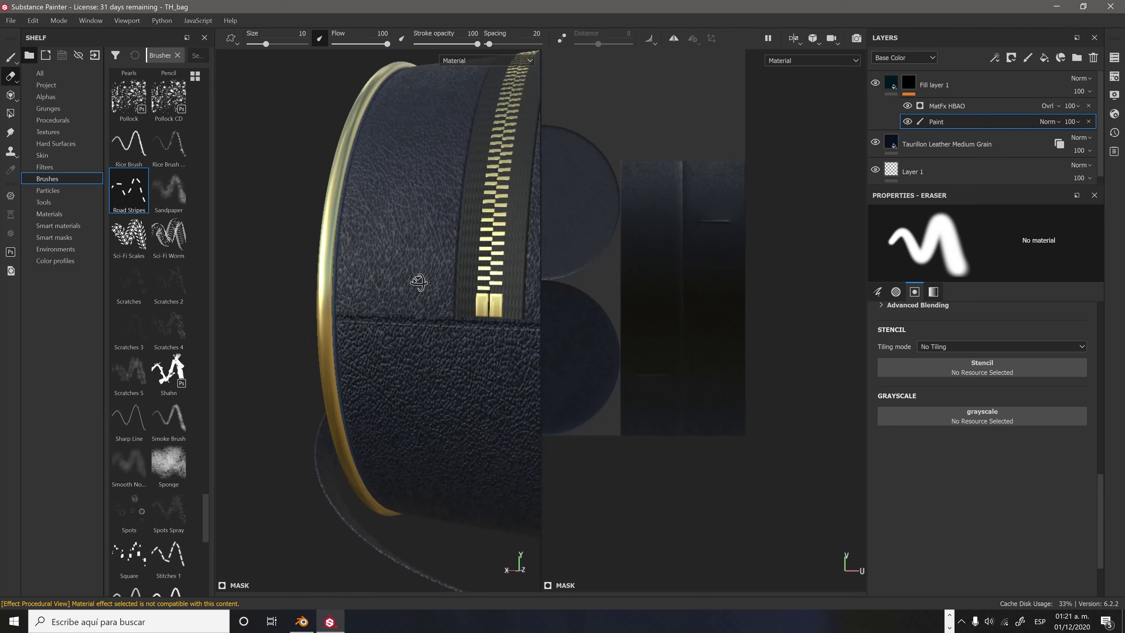
pyautogui.click(947, 106)
pyautogui.click(934, 85)
pyautogui.click(947, 112)
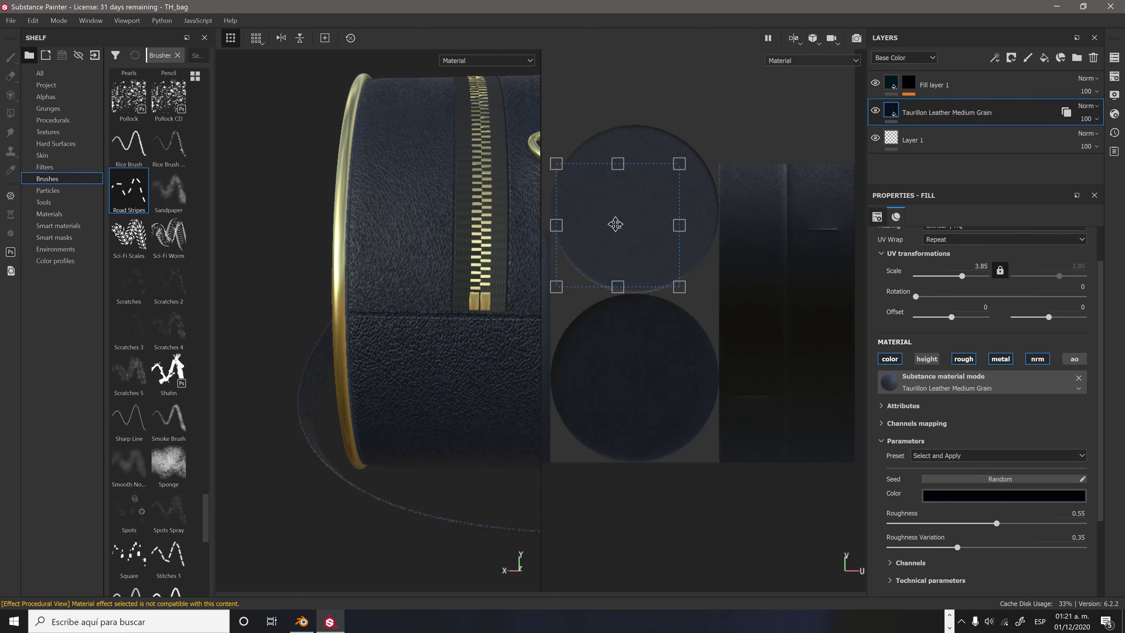
# Name the Auto Stitch layer 'Stitch', then switch over to the Blender window.
pyautogui.press('2')
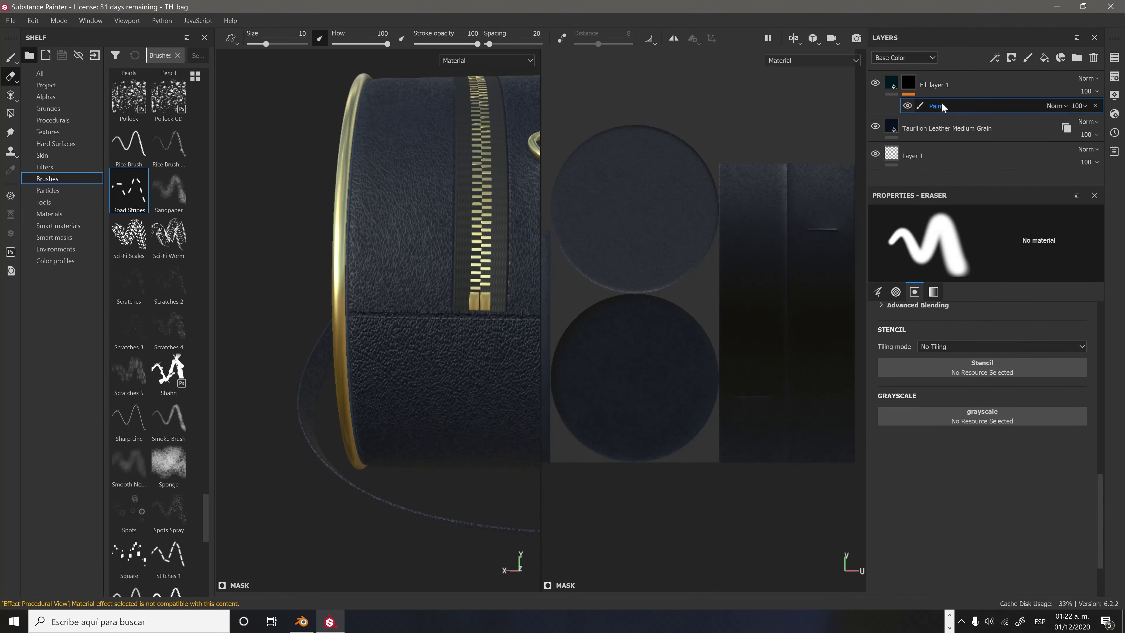
pyautogui.press('1')
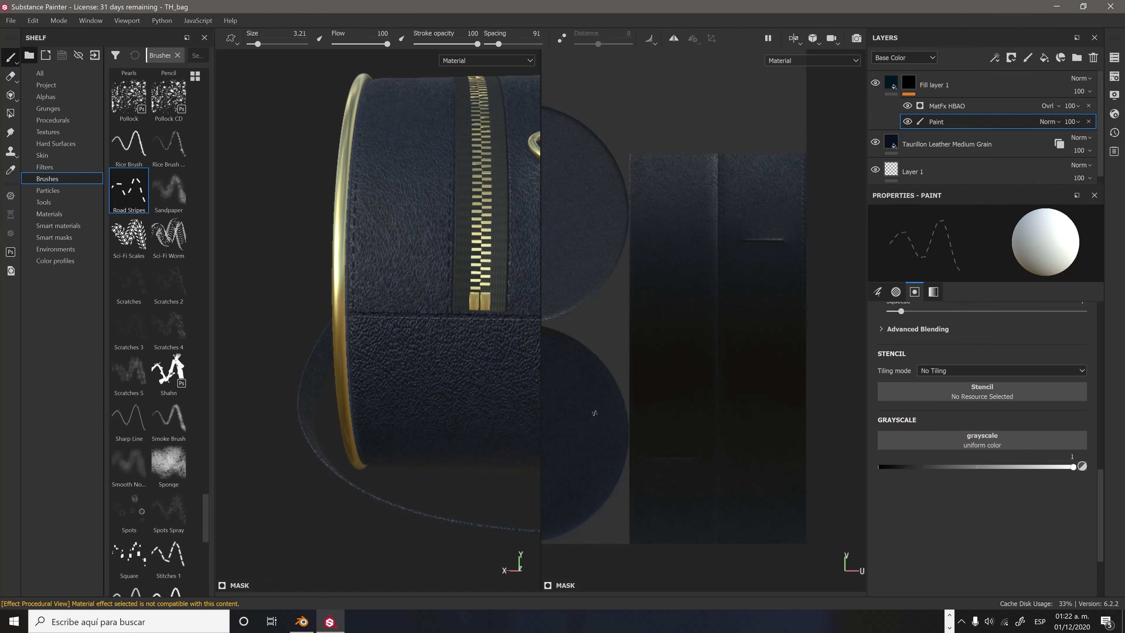
pyautogui.keyDown('alt'); pyautogui.moveTo(398, 310); pyautogui.dragTo(425, 310); pyautogui.keyUp('alt')
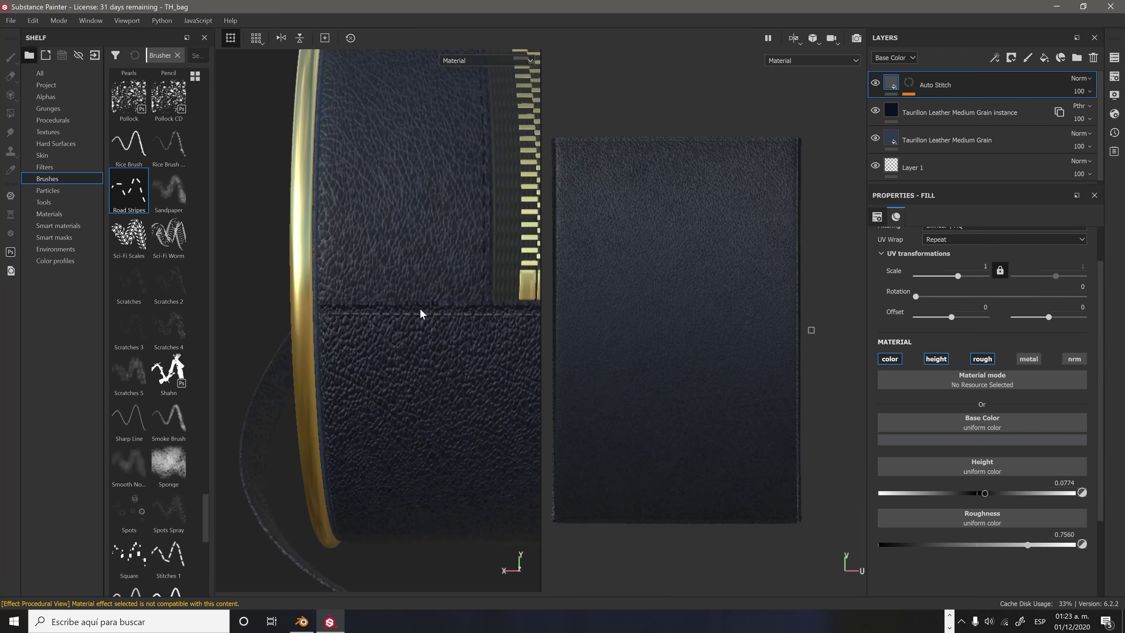
pyautogui.write('s')
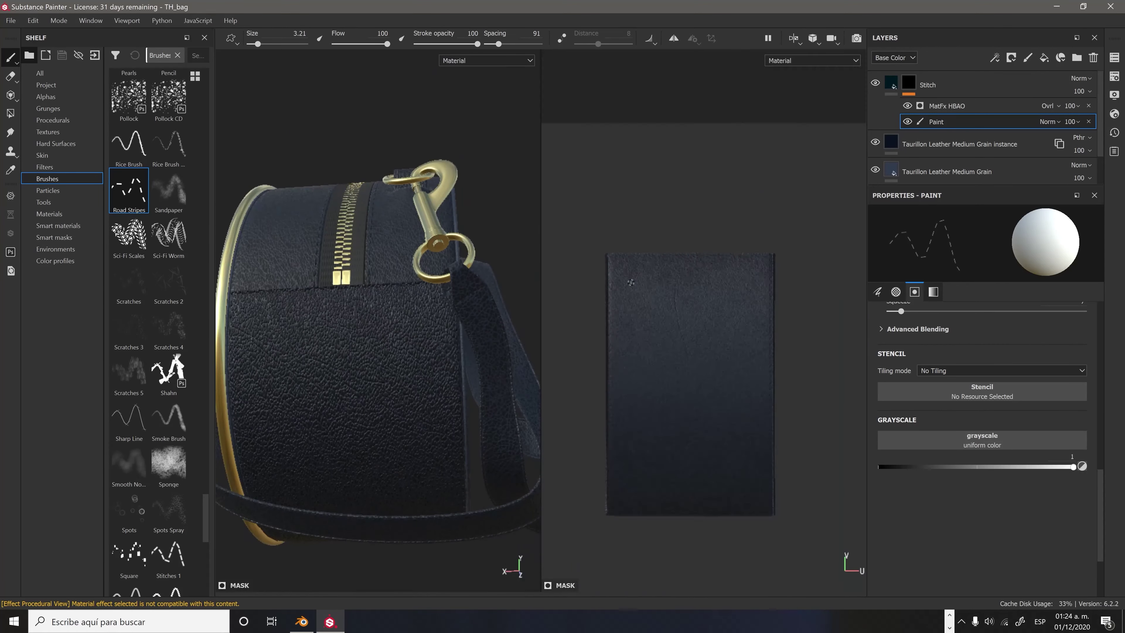
pyautogui.scroll(5, 622, 463)
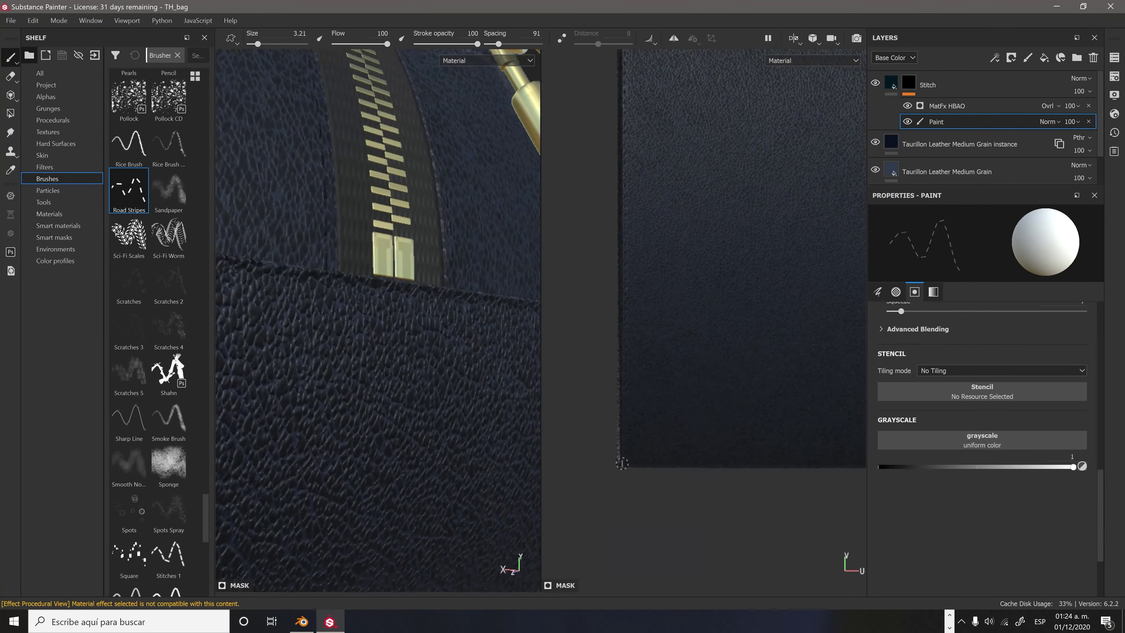
pyautogui.scroll(-2, 800, 451)
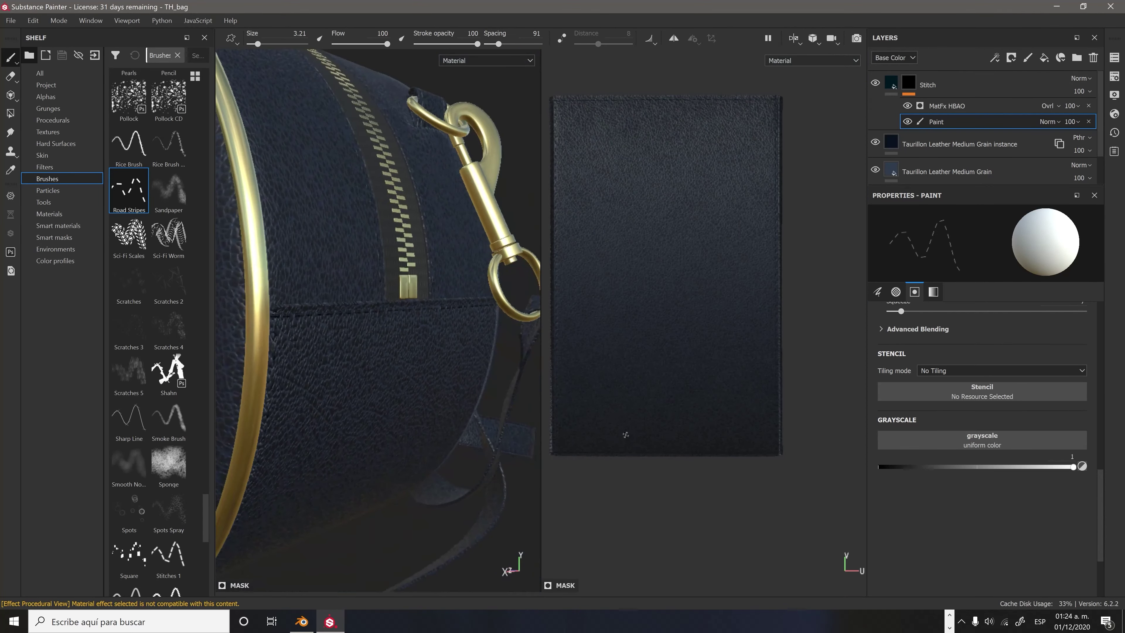
pyautogui.scroll(1, 793, 455)
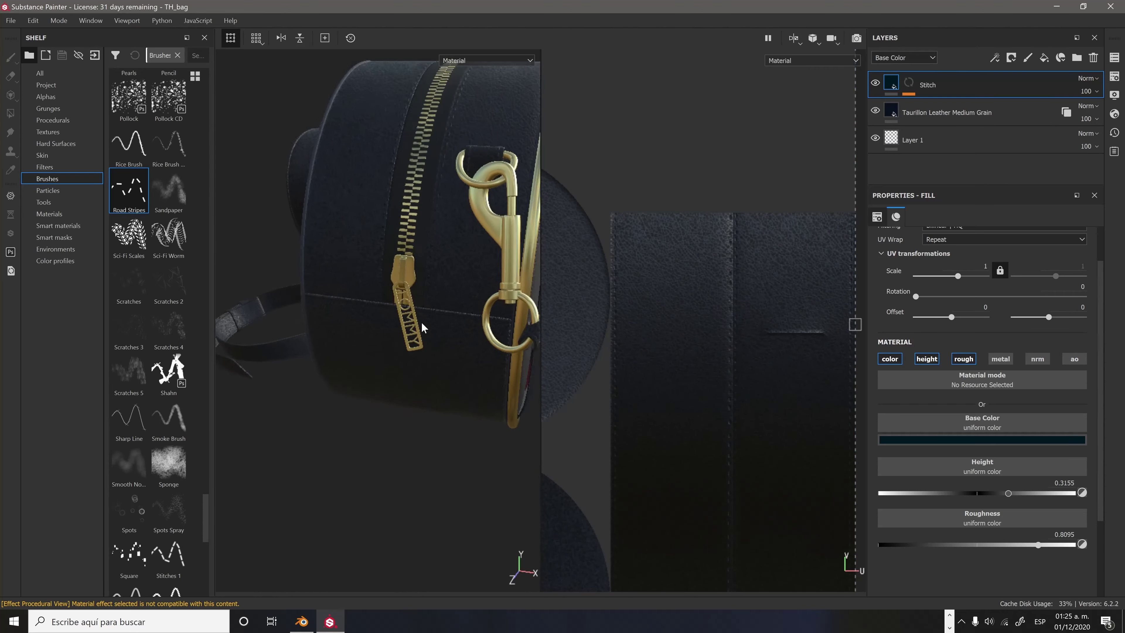
pyautogui.hotkey('alt', 'Tab')
pyautogui.scroll(5, 691, 476)
# Convert the Zipper leather Pipe's mirror to real mesh and inspect it in isolation.
pyautogui.click(591, 52)
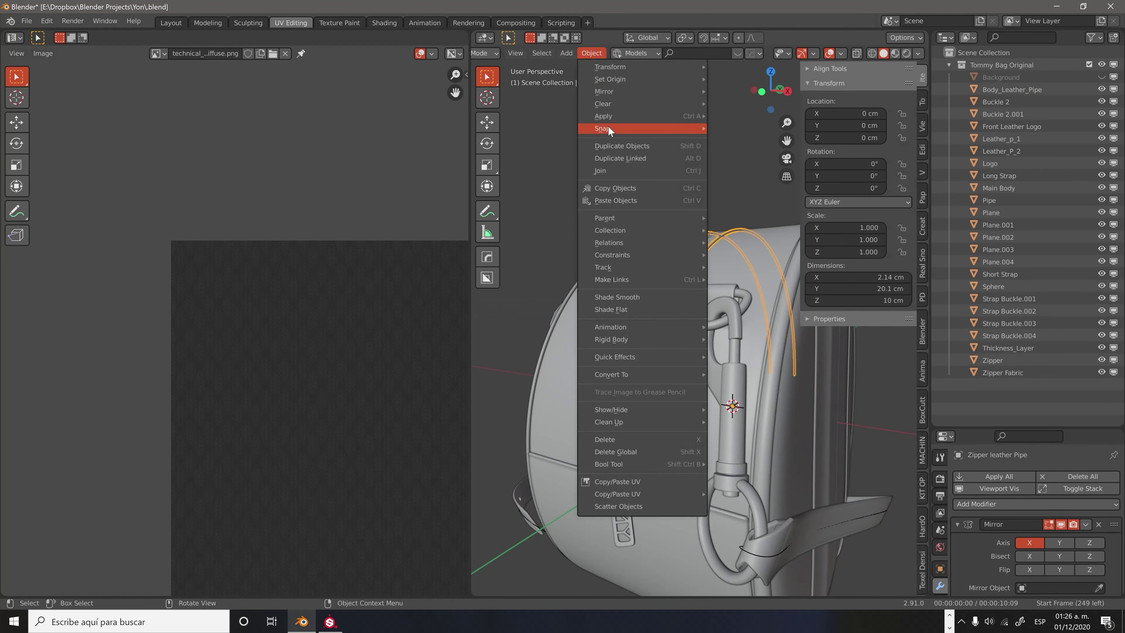
pyautogui.click(732, 387)
pyautogui.hotkey('shift', 'h')
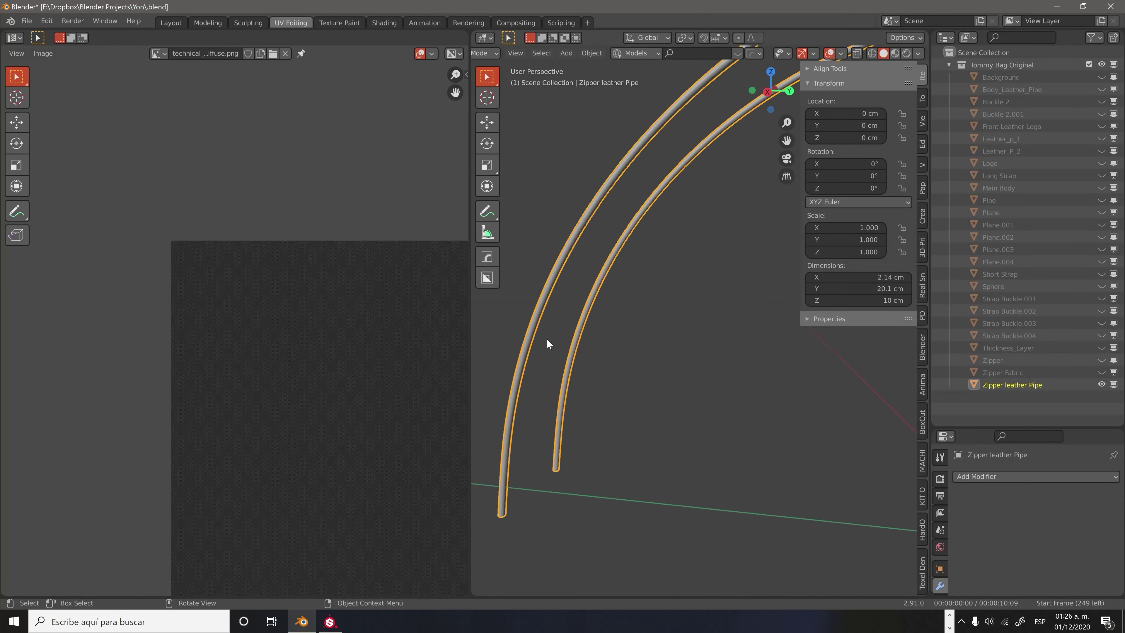
pyautogui.press('Tab')
pyautogui.scroll(5, 576, 311)
pyautogui.scroll(-8, 664, 332)
pyautogui.moveTo(664, 333); pyautogui.dragTo(722, 358, button='middle')
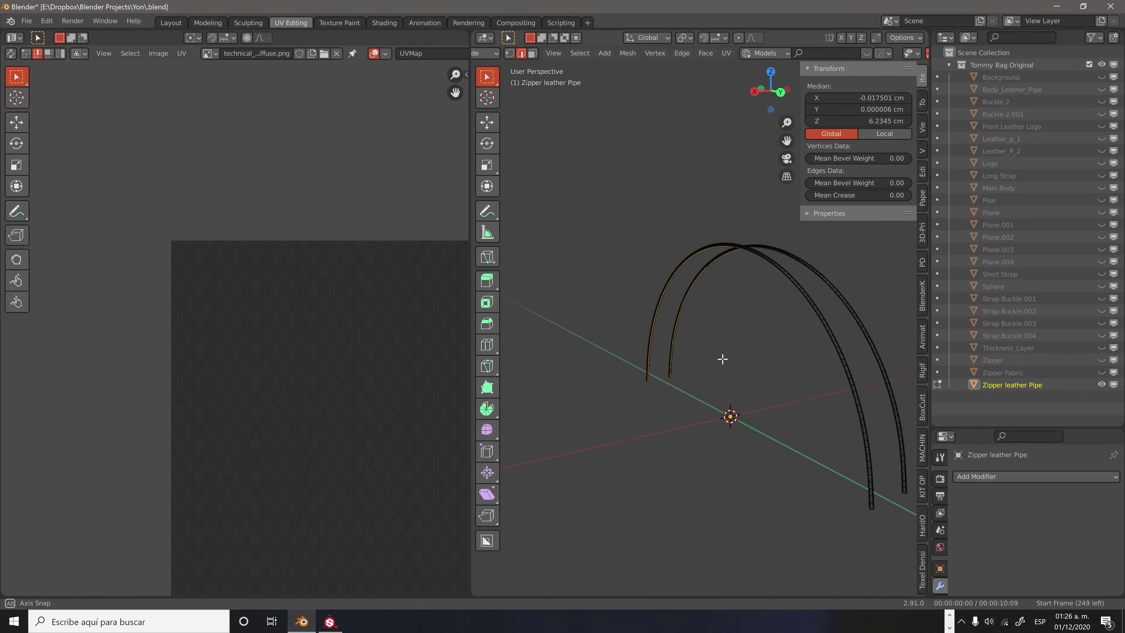
pyautogui.press('Tab')
pyautogui.scroll(-4, 664, 377)
pyautogui.scroll(-3, 774, 380)
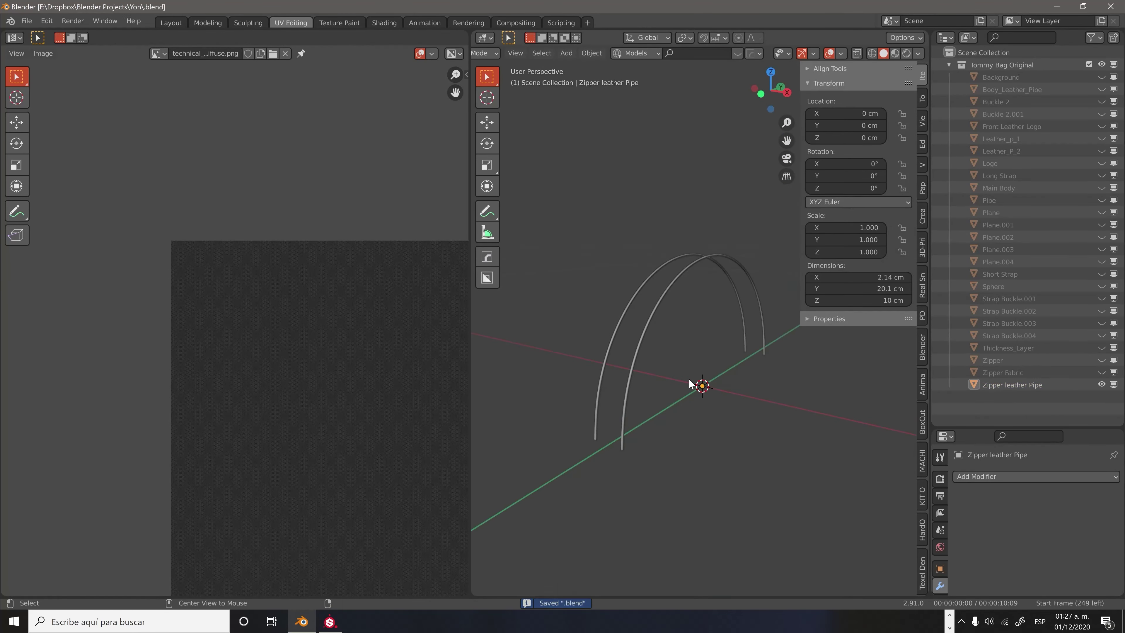
pyautogui.hotkey('alt', 'h')
pyautogui.moveTo(689, 384)
pyautogui.mouseDown(button='middle')
pyautogui.moveTo(633, 370)
pyautogui.moveTo(664, 363)
pyautogui.mouseUp(button='middle')
# Export the bag model from Blender as an FBX file.
pyautogui.hotkey('alt', 'Tab')
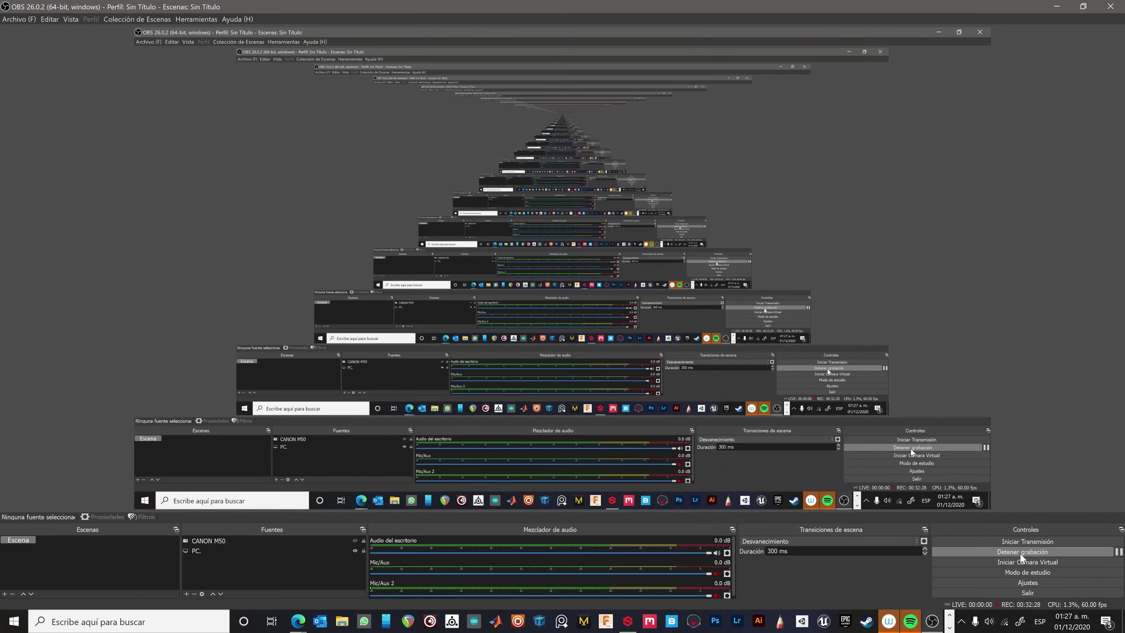
pyautogui.hotkey('alt', 'Tab')
pyautogui.click(27, 20)
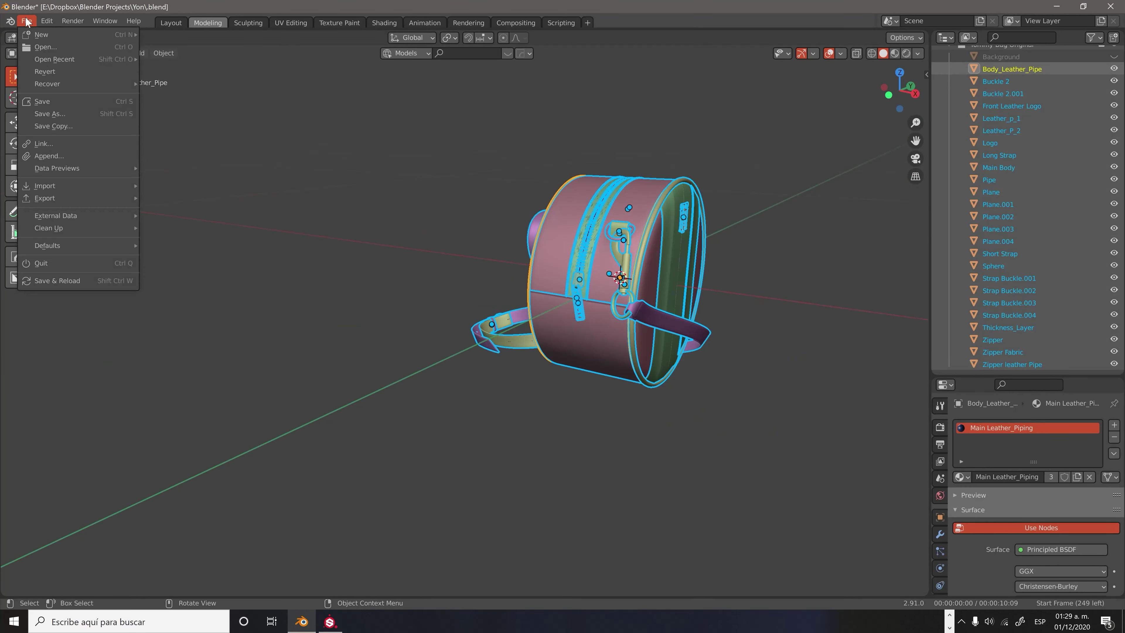
pyautogui.click(191, 306)
pyautogui.press('Return')
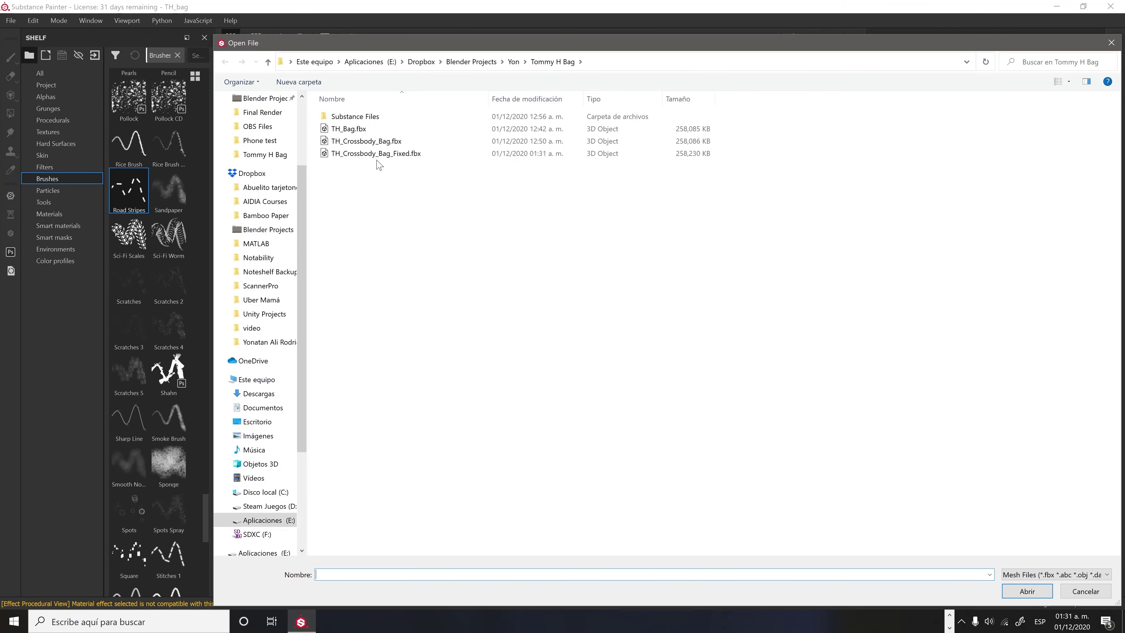
# Load the newly exported bag FBX as the project mesh, then apply the texel density checker.
pyautogui.doubleClick(376, 153)
pyautogui.click(585, 415)
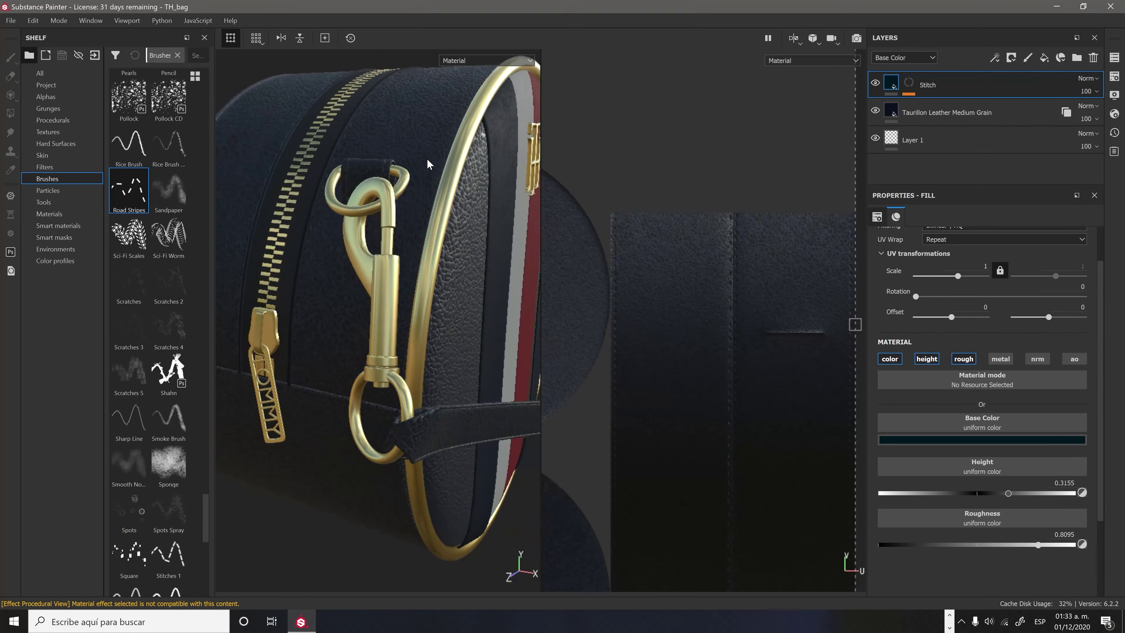
pyautogui.click(947, 116)
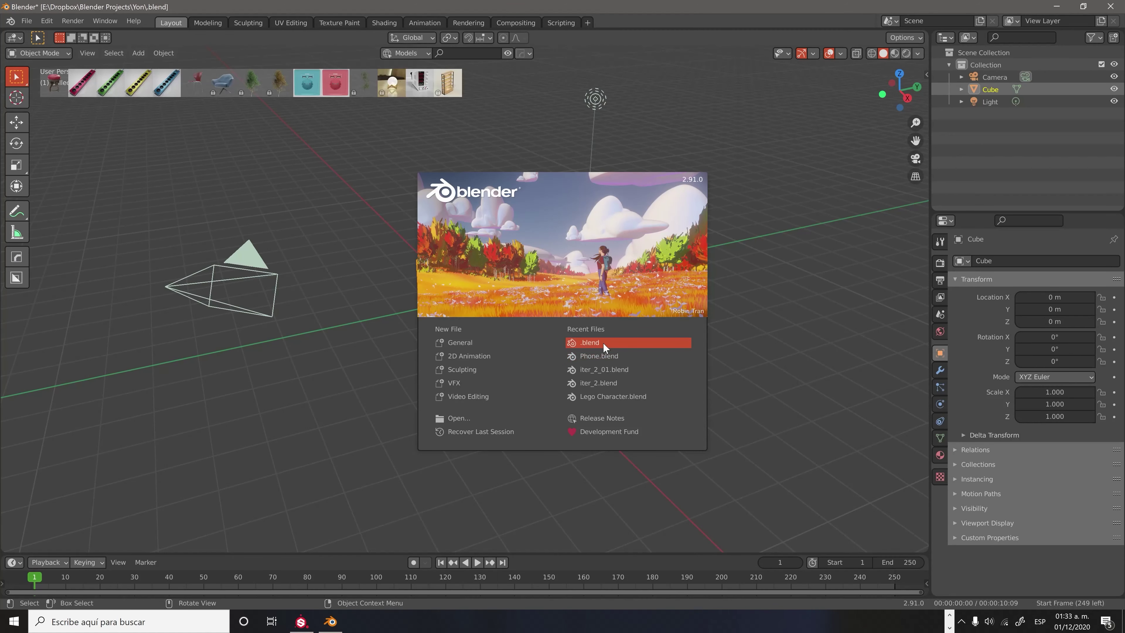
pyautogui.click(575, 347)
pyautogui.press('n')
pyautogui.click(880, 176)
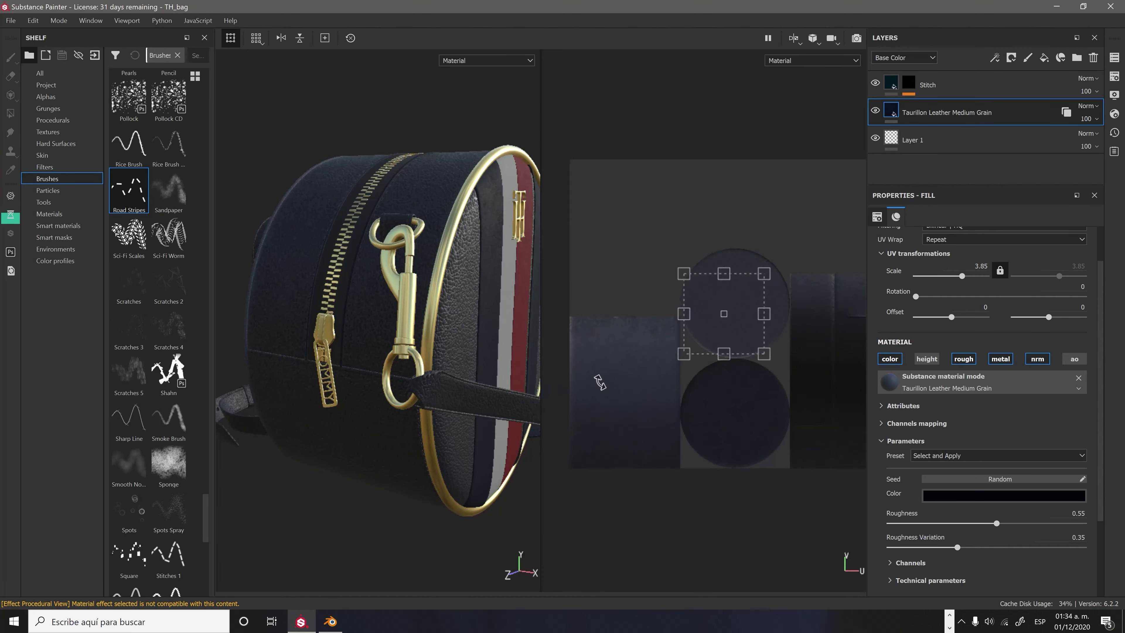
# Enlarge the Taurillon grain tiling and set the leather roughness to 0.78.
pyautogui.moveTo(962, 276); pyautogui.dragTo(969, 278)
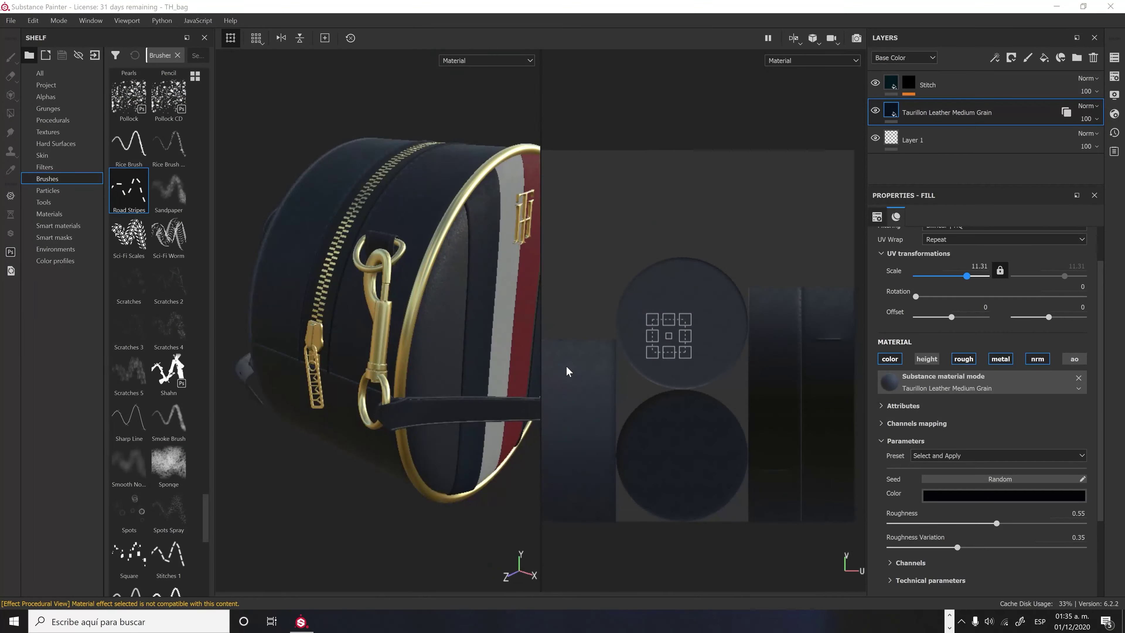
pyautogui.keyDown('alt'); pyautogui.moveTo(437, 318); pyautogui.dragTo(509, 310); pyautogui.keyUp('alt')
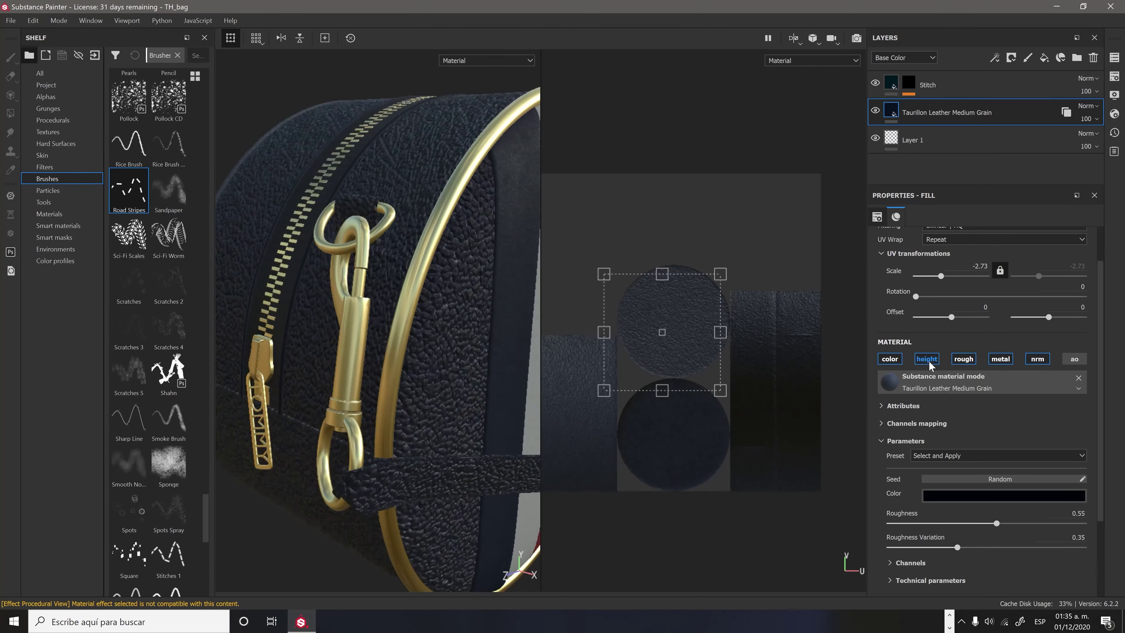
pyautogui.scroll(-1, 966, 302)
pyautogui.scroll(3, 440, 483)
pyautogui.click(917, 400)
pyautogui.scroll(-1, 894, 442)
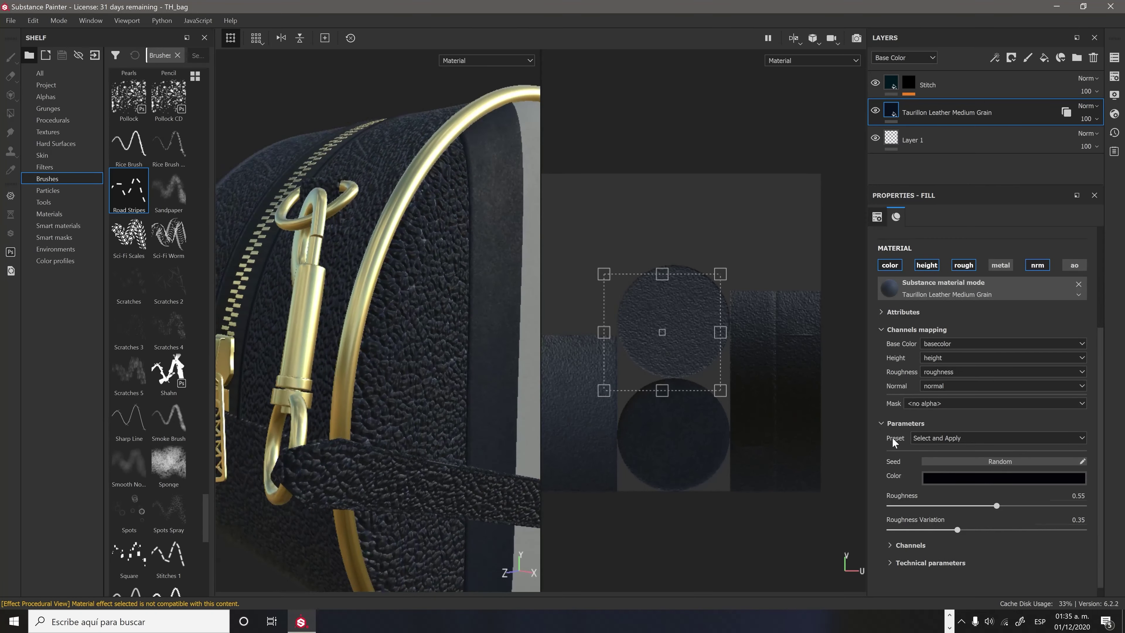
pyautogui.click(930, 476)
pyautogui.hotkey('ctrl', 'z')
pyautogui.moveTo(996, 505)
pyautogui.mouseDown()
pyautogui.moveTo(896, 506)
pyautogui.moveTo(1041, 506)
pyautogui.mouseUp()
pyautogui.moveTo(957, 529); pyautogui.dragTo(891, 530)
# Set leather contrast 0, height range 0.13 and height position 0.67, then reduce the tiling slightly.
pyautogui.click(910, 545)
pyautogui.scroll(-5, 974, 443)
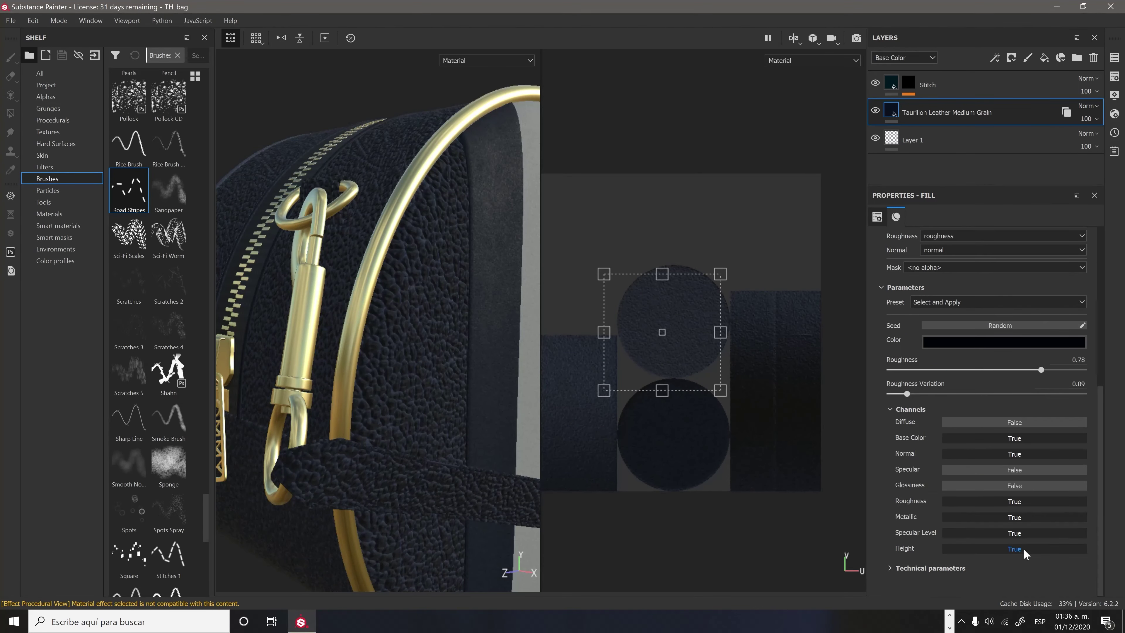
pyautogui.click(930, 383)
pyautogui.moveTo(991, 406); pyautogui.dragTo(987, 406)
pyautogui.moveTo(988, 435); pyautogui.dragTo(991, 430)
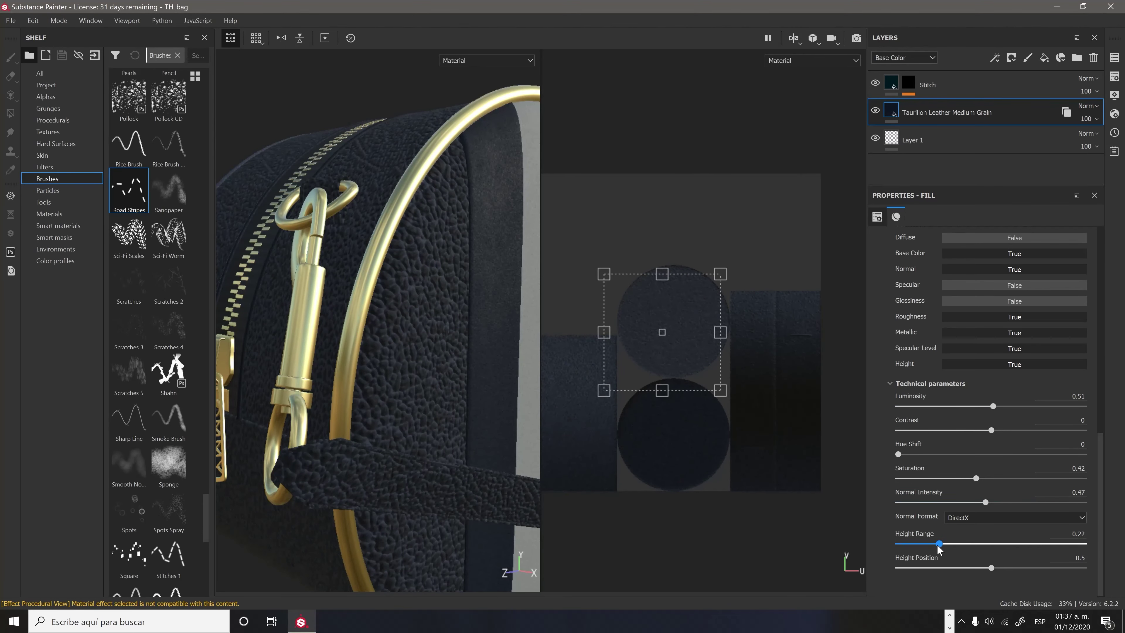
pyautogui.moveTo(939, 544); pyautogui.dragTo(923, 544)
pyautogui.moveTo(991, 568); pyautogui.dragTo(1022, 568)
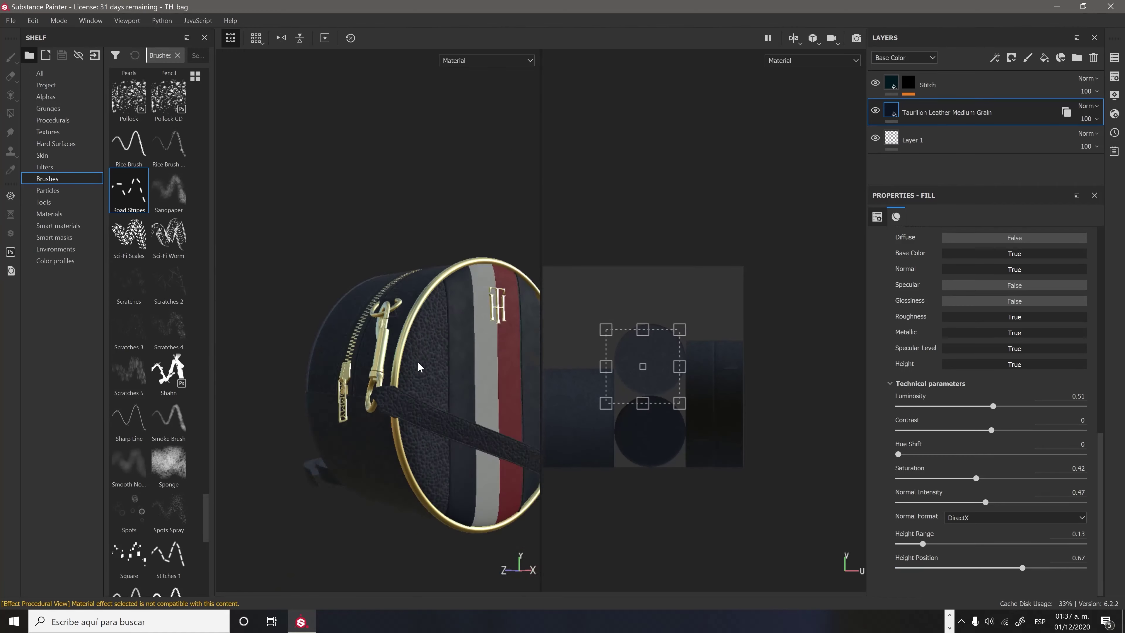
pyautogui.keyDown('alt'); pyautogui.moveTo(420, 366); pyautogui.dragTo(426, 381); pyautogui.keyUp('alt')
pyautogui.scroll(10, 974, 398)
pyautogui.moveTo(948, 319); pyautogui.dragTo(939, 319)
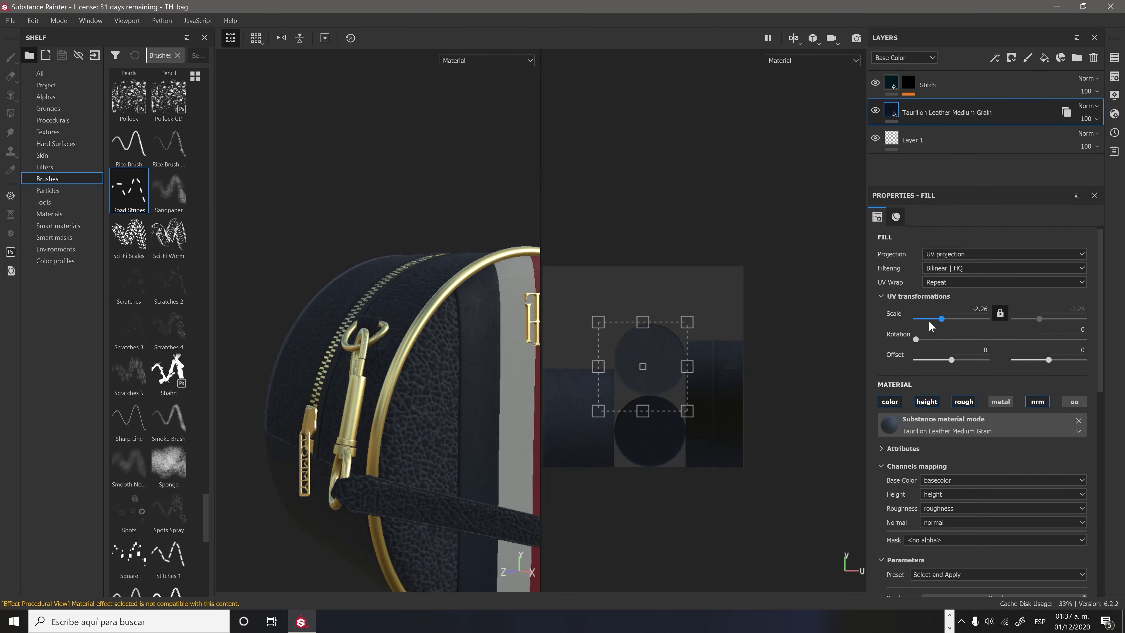
pyautogui.keyDown('alt'); pyautogui.moveTo(442, 377); pyautogui.dragTo(459, 389); pyautogui.keyUp('alt')
pyautogui.scroll(5, 460, 389)
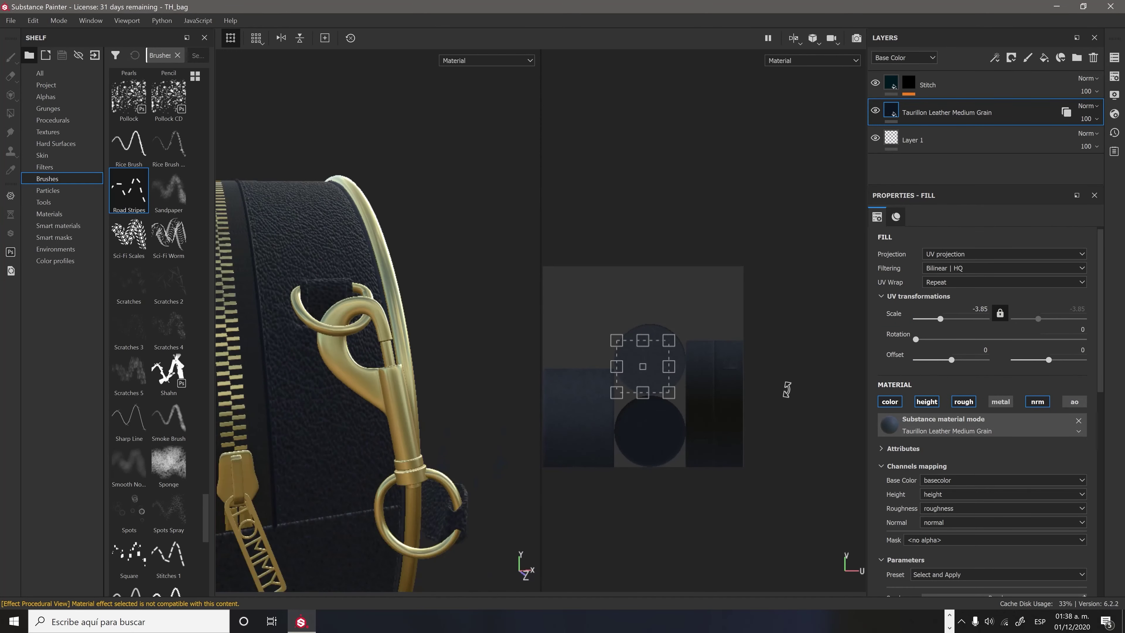
pyautogui.scroll(-2, 742, 274)
# Select the strap's Taurillon Leather Medium Grain layer and orbit out to the zipper and clasp.
pyautogui.press('e')
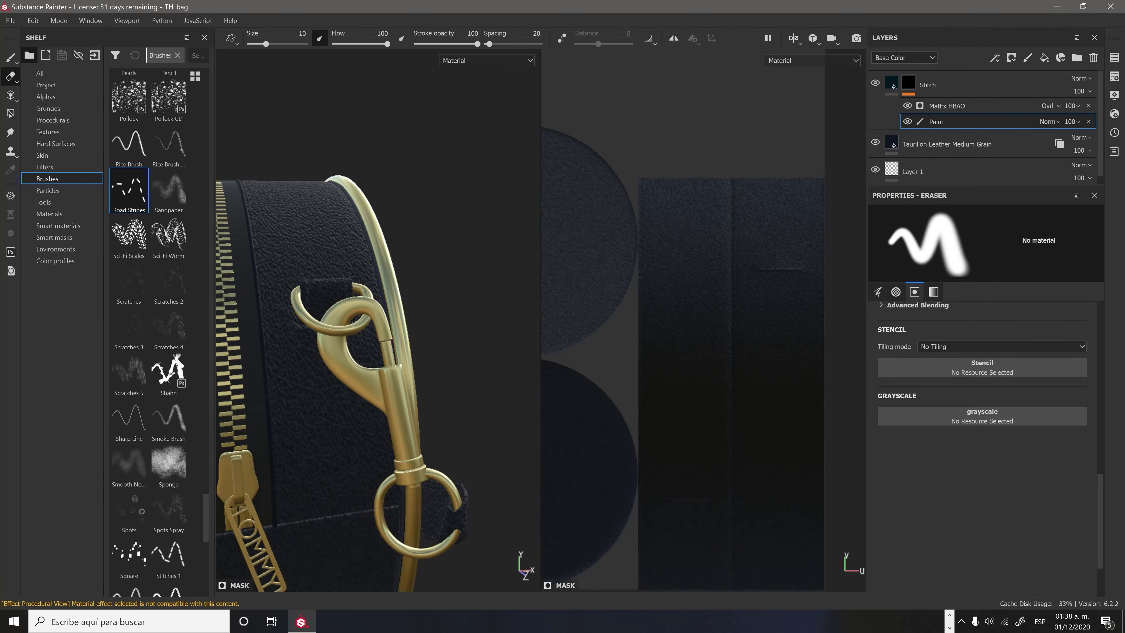
pyautogui.press('p')
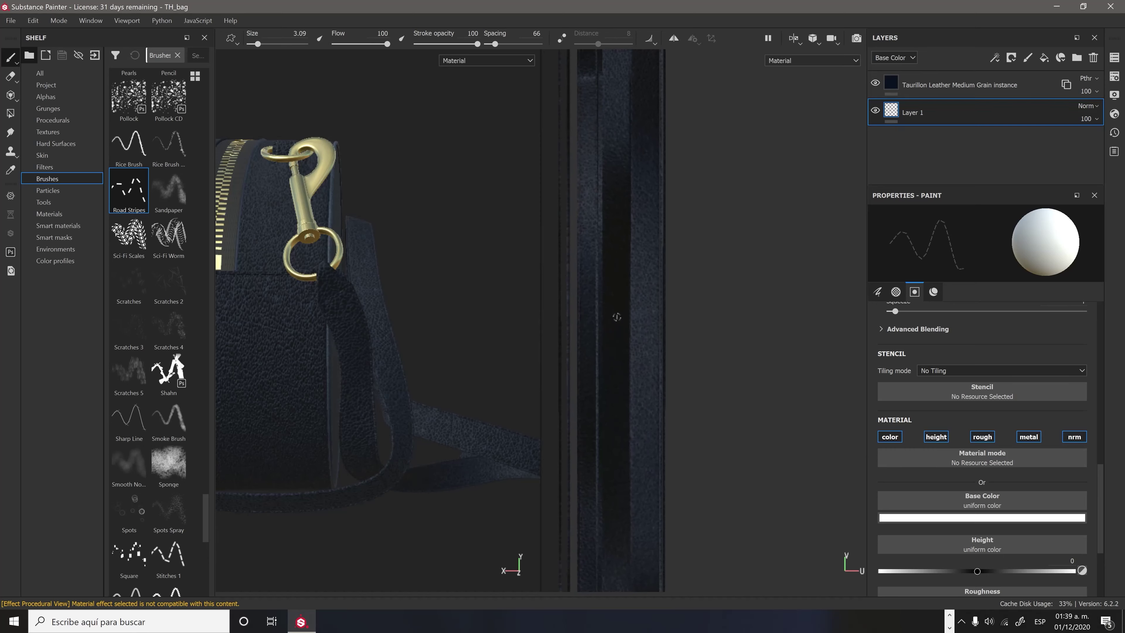
pyautogui.click(924, 87)
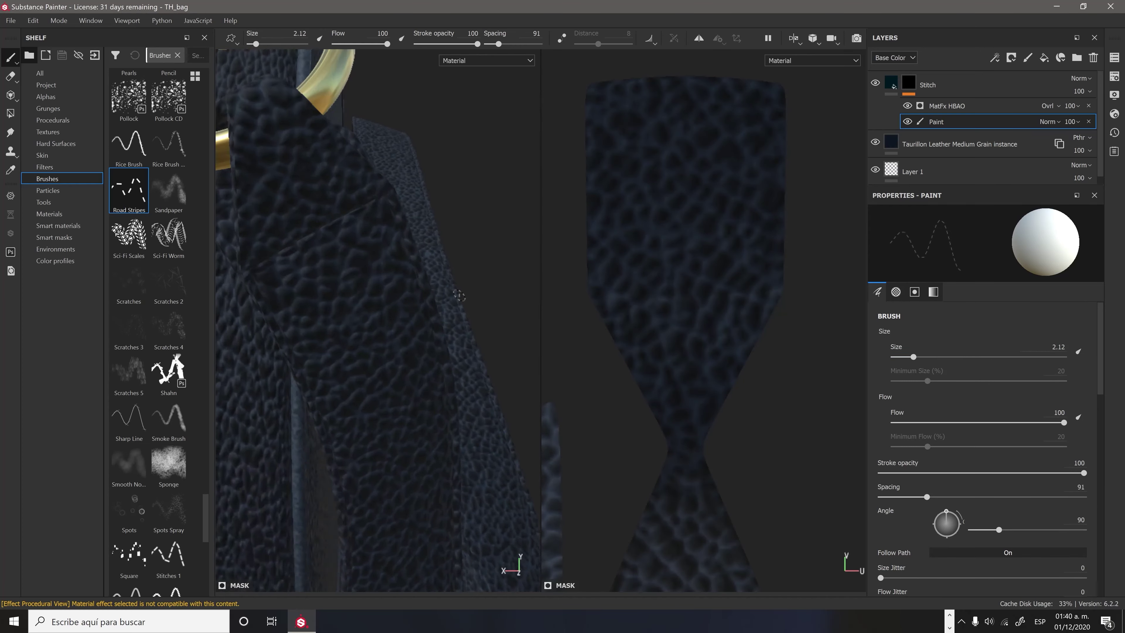
pyautogui.keyDown('alt'); pyautogui.moveTo(398, 266); pyautogui.dragTo(413, 301); pyautogui.keyUp('alt')
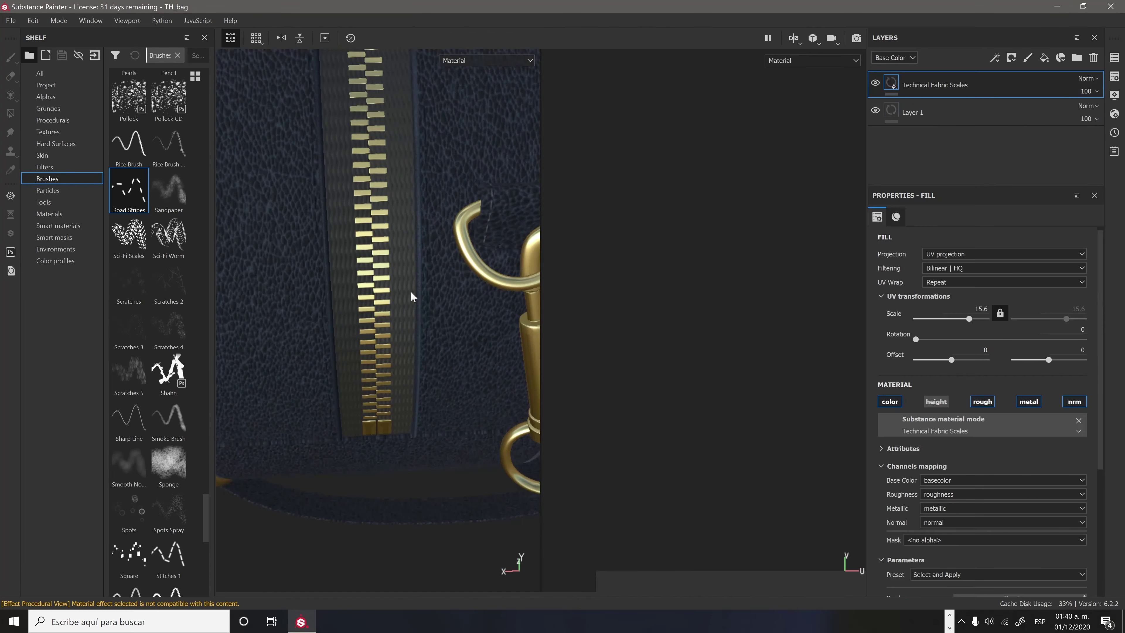
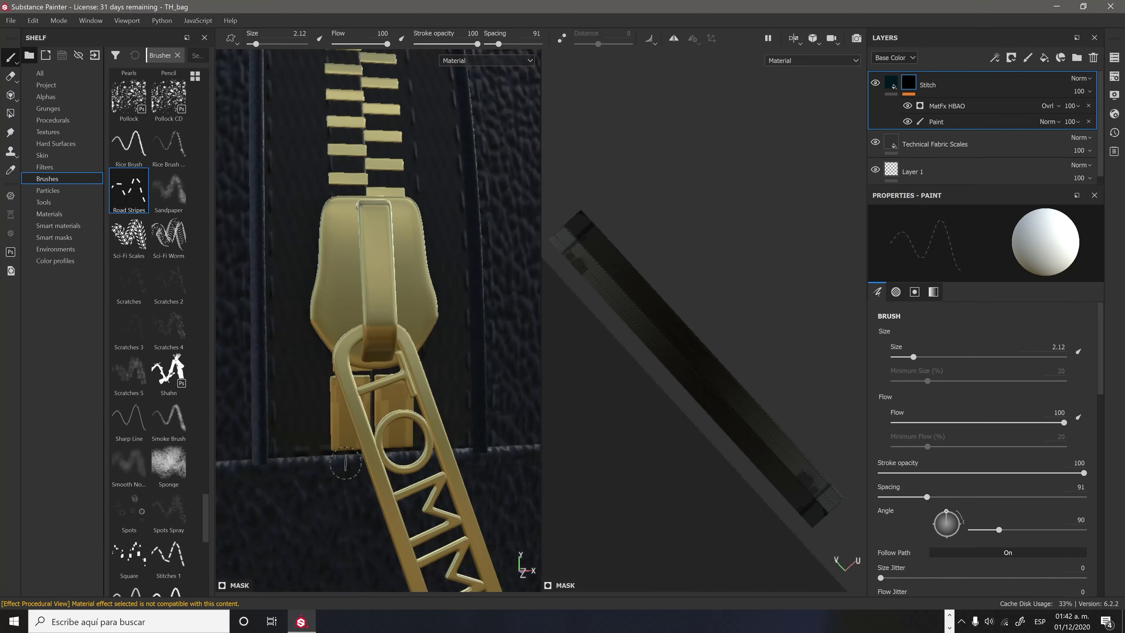
# Straighten the strip in the UV view and paint a straight dashed stitch line down it.
pyautogui.press('e')
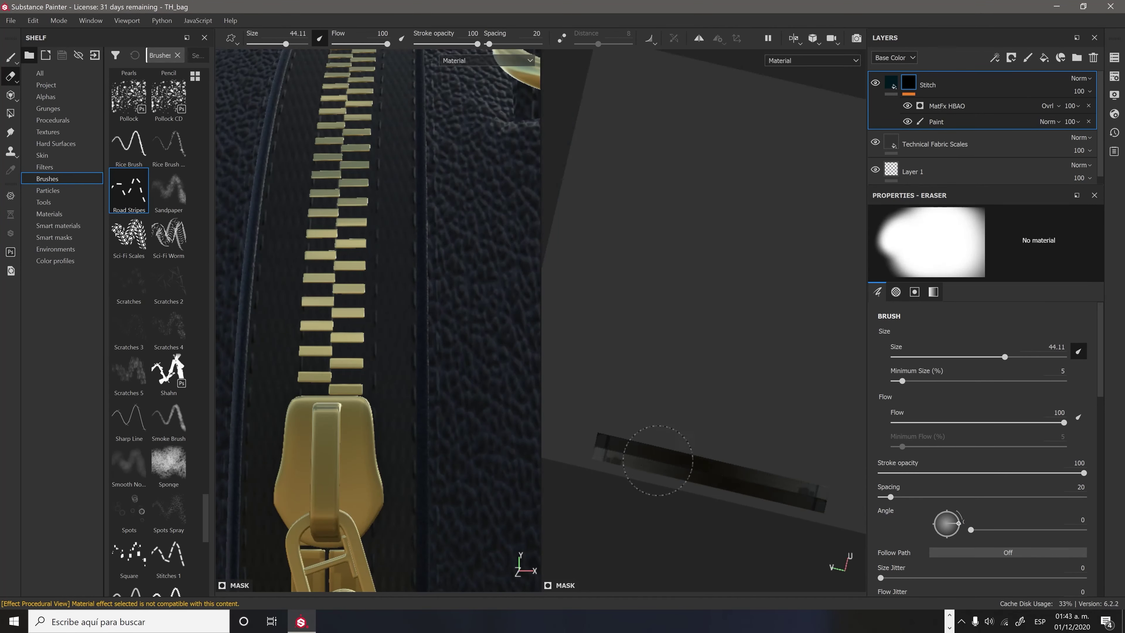
pyautogui.keyDown('alt'); pyautogui.moveTo(658, 461); pyautogui.dragTo(742, 233); pyautogui.keyUp('alt')
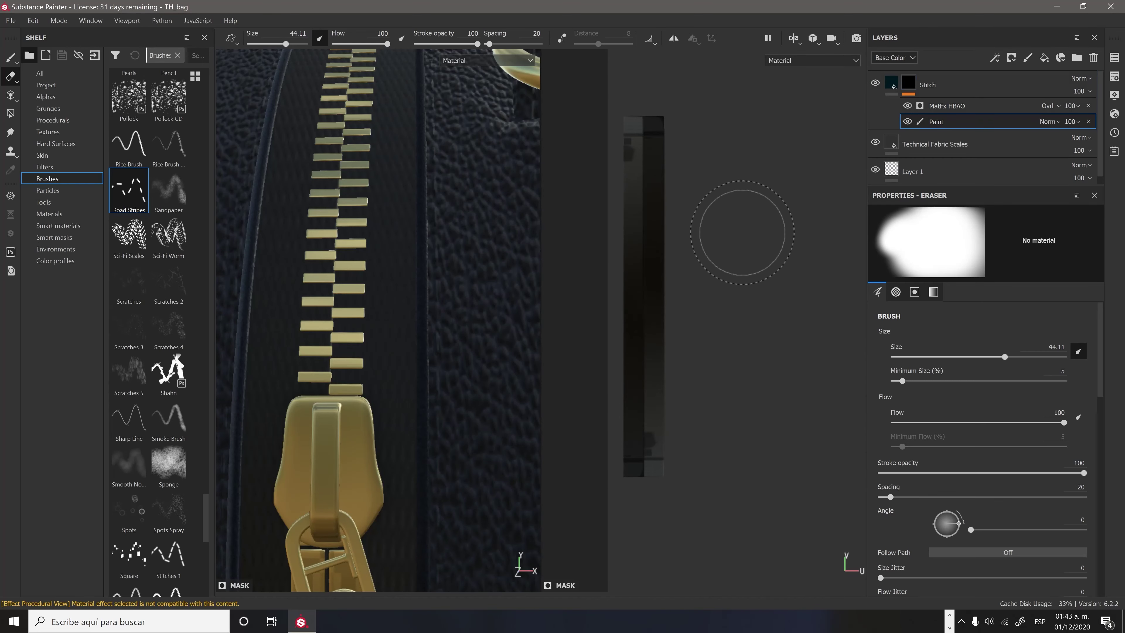
pyautogui.press('p')
pyautogui.scroll(-3, 438, 382)
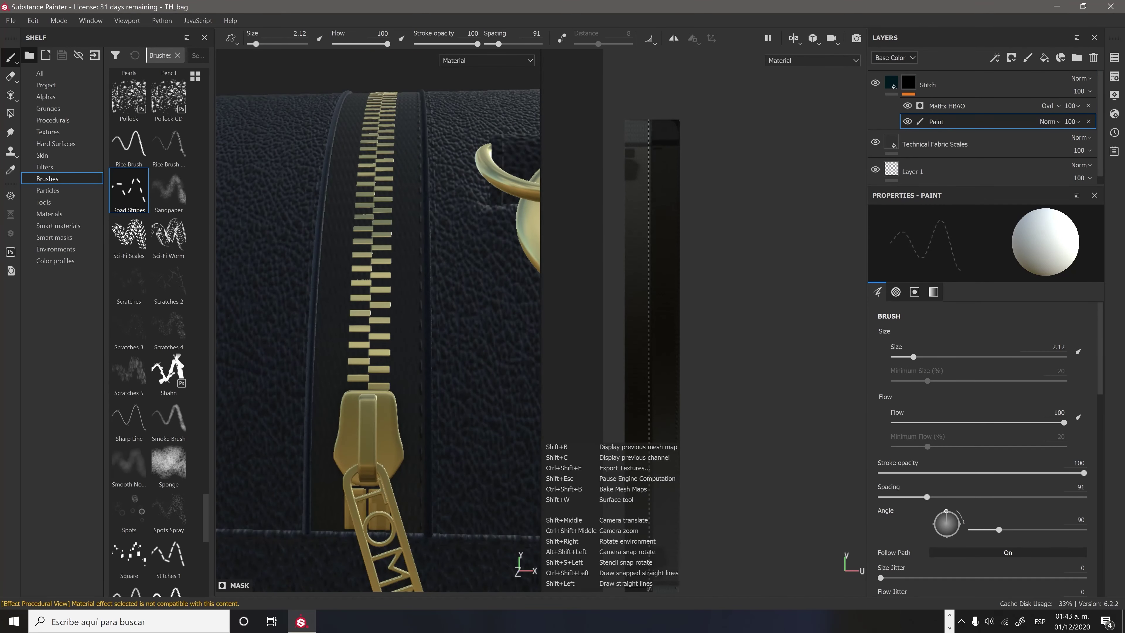
pyautogui.keyDown('ctrl'); pyautogui.keyDown('shift'); pyautogui.moveTo(663, 188); pyautogui.dragTo(661, 563); pyautogui.keyUp('shift'); pyautogui.keyUp('ctrl')
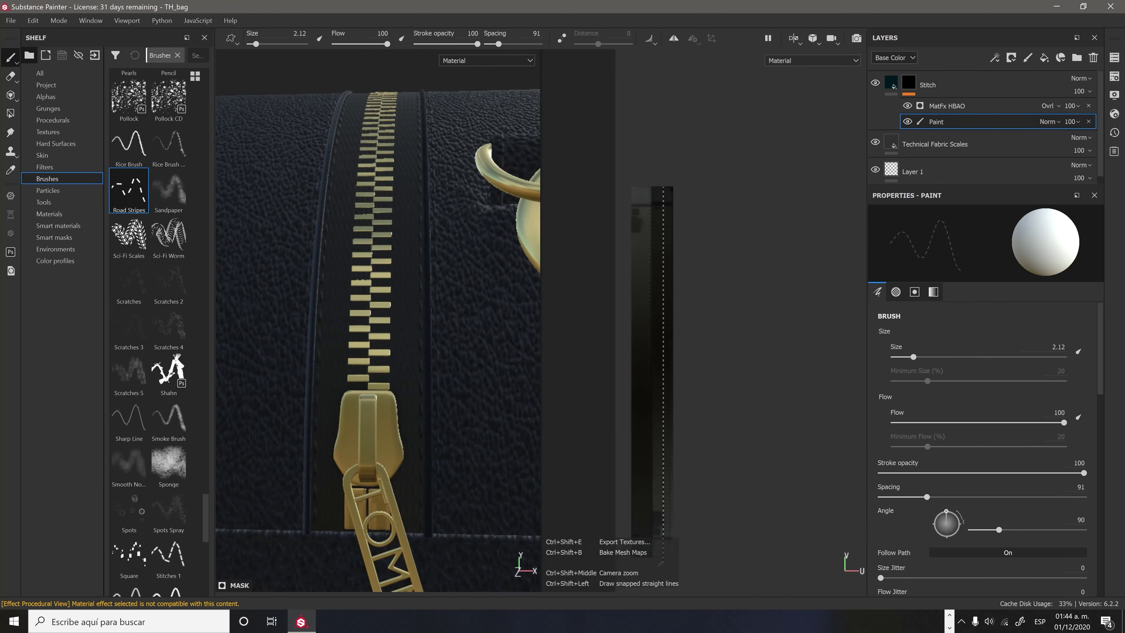
# Orbit to the gold ring side and frame the whole bag in both views.
pyautogui.keyDown('alt'); pyautogui.moveTo(443, 399); pyautogui.dragTo(339, 427); pyautogui.keyUp('alt')
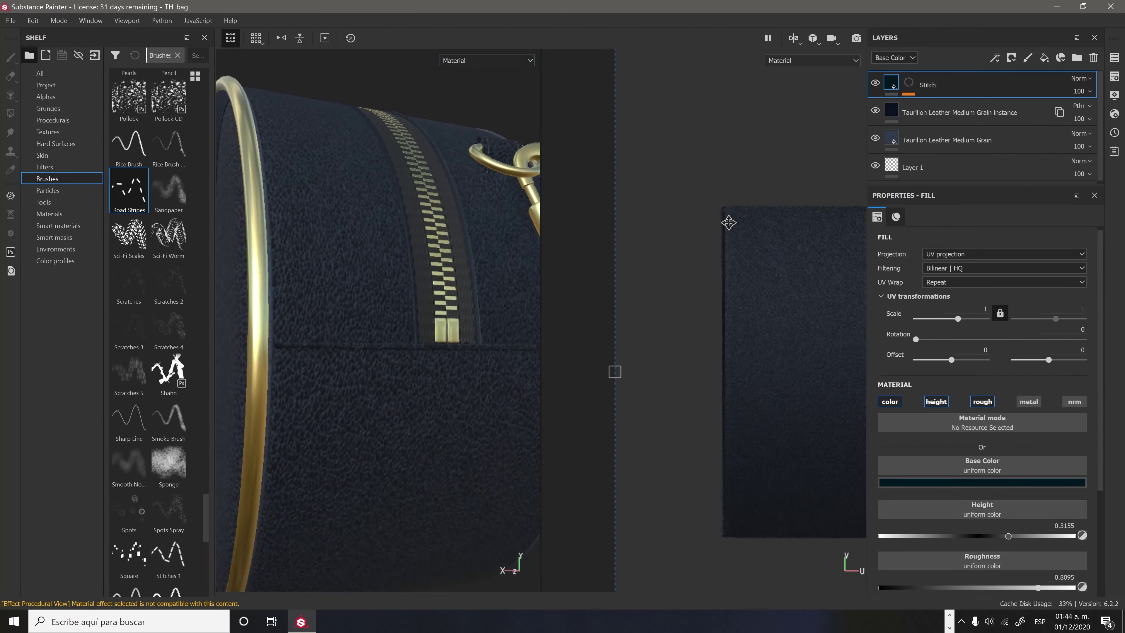
pyautogui.scroll(-3, 751, 231)
pyautogui.scroll(3, 558, 518)
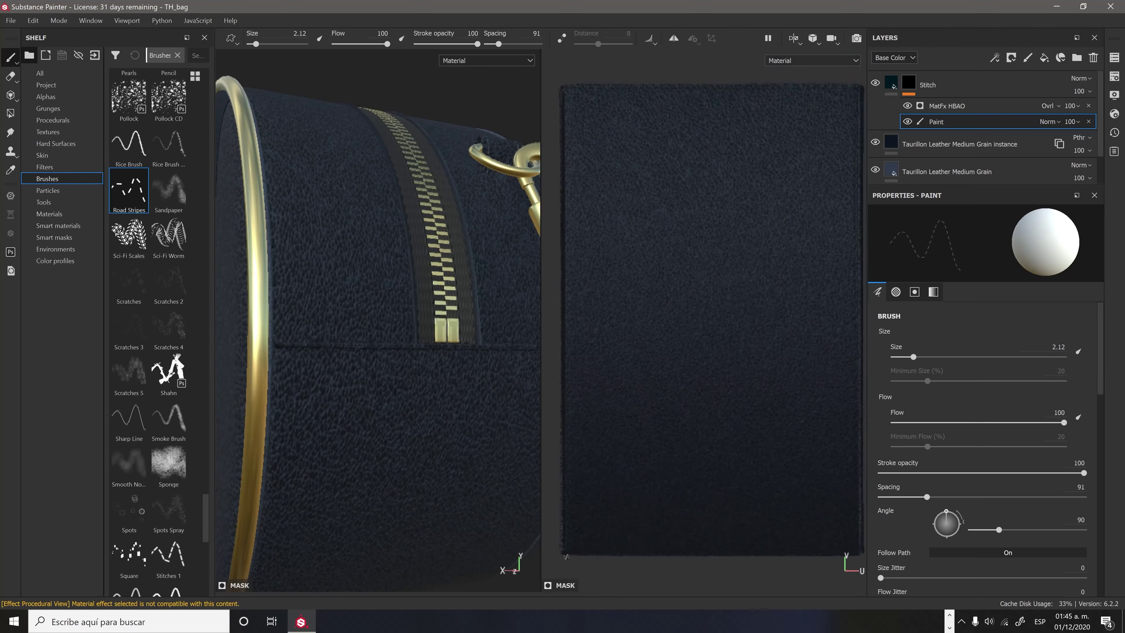
pyautogui.press('f')
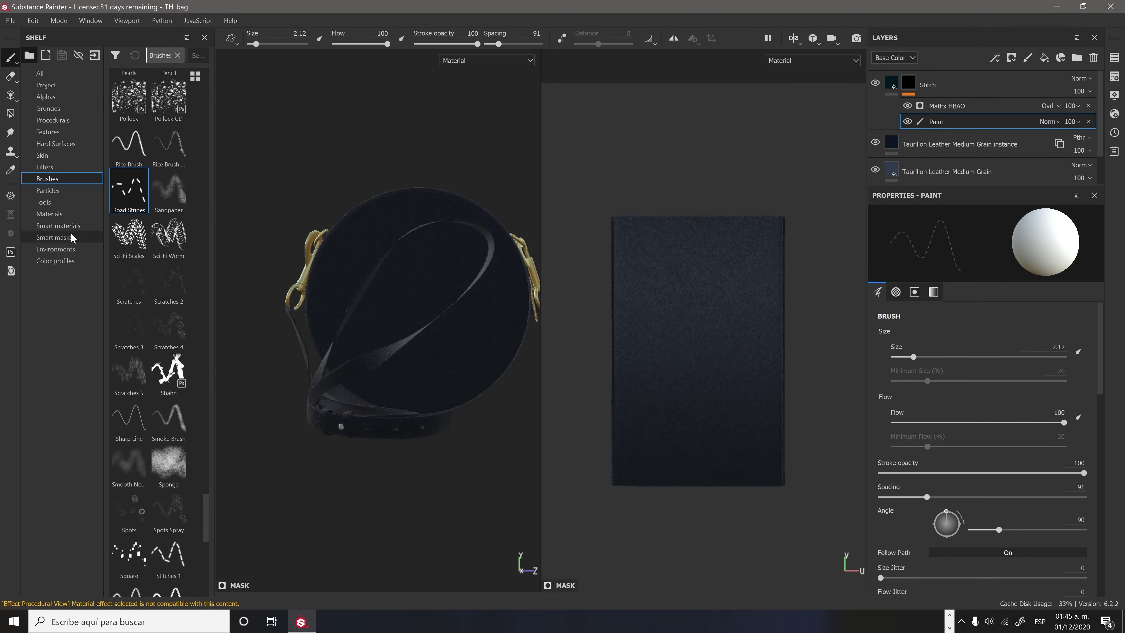
# Show the Materials shelf, then zoom out and orbit the bag to its zipper side.
pyautogui.click(49, 214)
pyautogui.scroll(-3, 148, 333)
pyautogui.moveTo(168, 198); pyautogui.dragTo(420, 449)
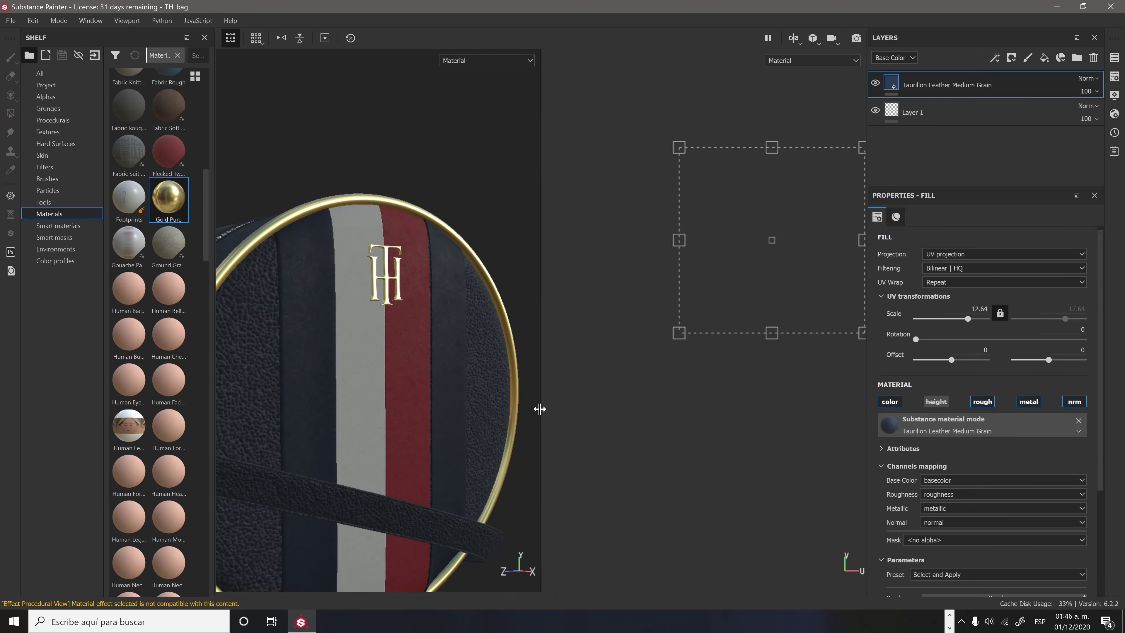
pyautogui.scroll(-3, 887, 508)
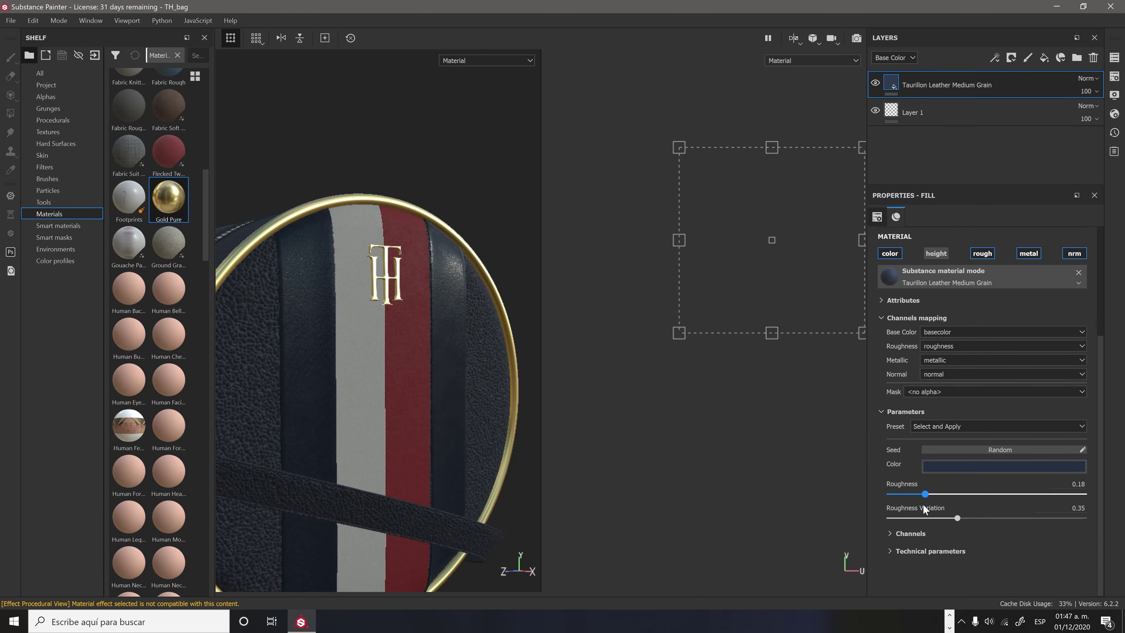
pyautogui.moveTo(406, 266)
pyautogui.keyDown('alt'); pyautogui.mouseDown()
pyautogui.moveTo(410, 355)
pyautogui.moveTo(397, 336)
pyautogui.moveTo(590, 314)
pyautogui.mouseUp(); pyautogui.keyUp('alt')
pyautogui.click(1114, 95)
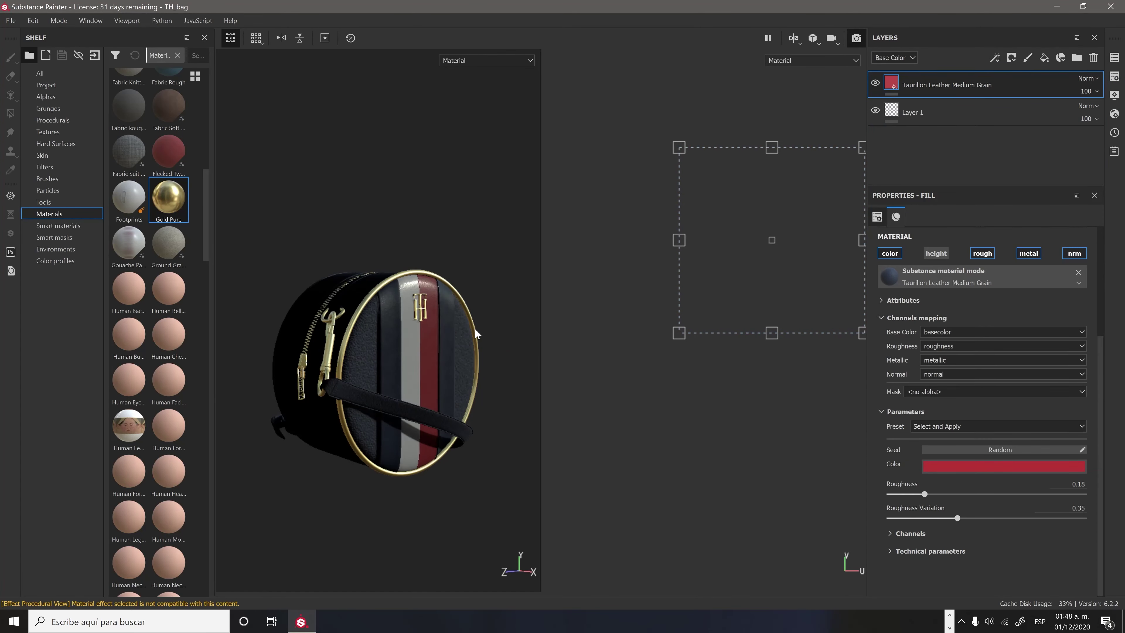
# Show the full-size Iray render with a plain grey Clear color background and adjusted ground.
pyautogui.press('F2')
pyautogui.press('Tab')
pyautogui.click(1115, 95)
pyautogui.scroll(-5, 987, 288)
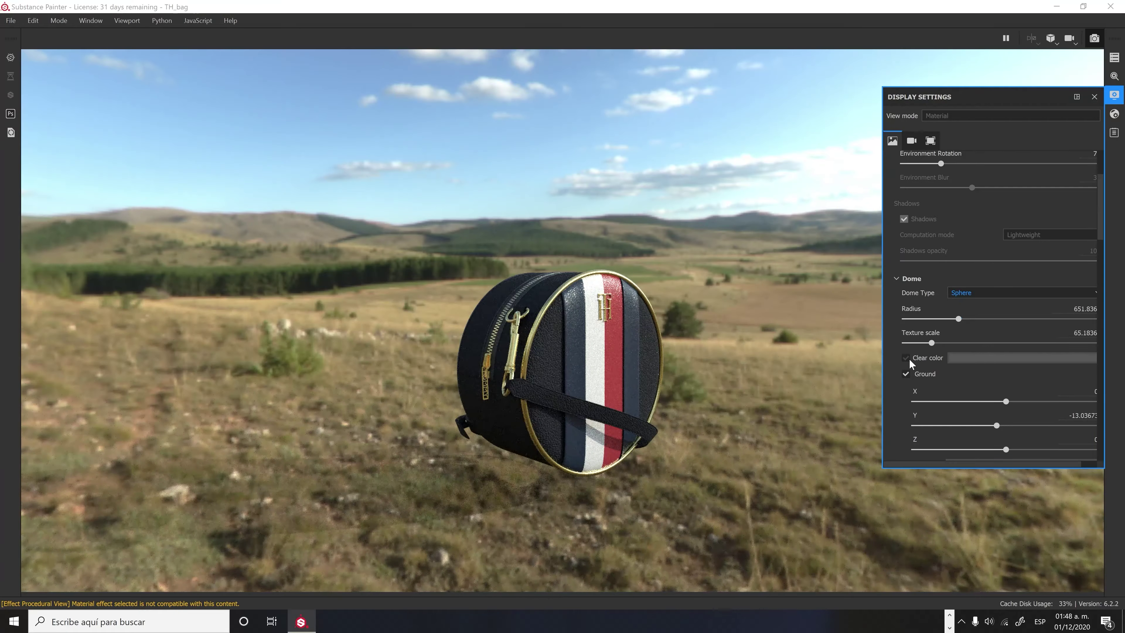
pyautogui.click(935, 359)
pyautogui.scroll(-2, 939, 358)
pyautogui.moveTo(1006, 380)
pyautogui.mouseDown()
pyautogui.moveTo(1015, 379)
pyautogui.moveTo(984, 379)
pyautogui.moveTo(998, 355)
pyautogui.mouseUp()
pyautogui.scroll(-2, 710, 387)
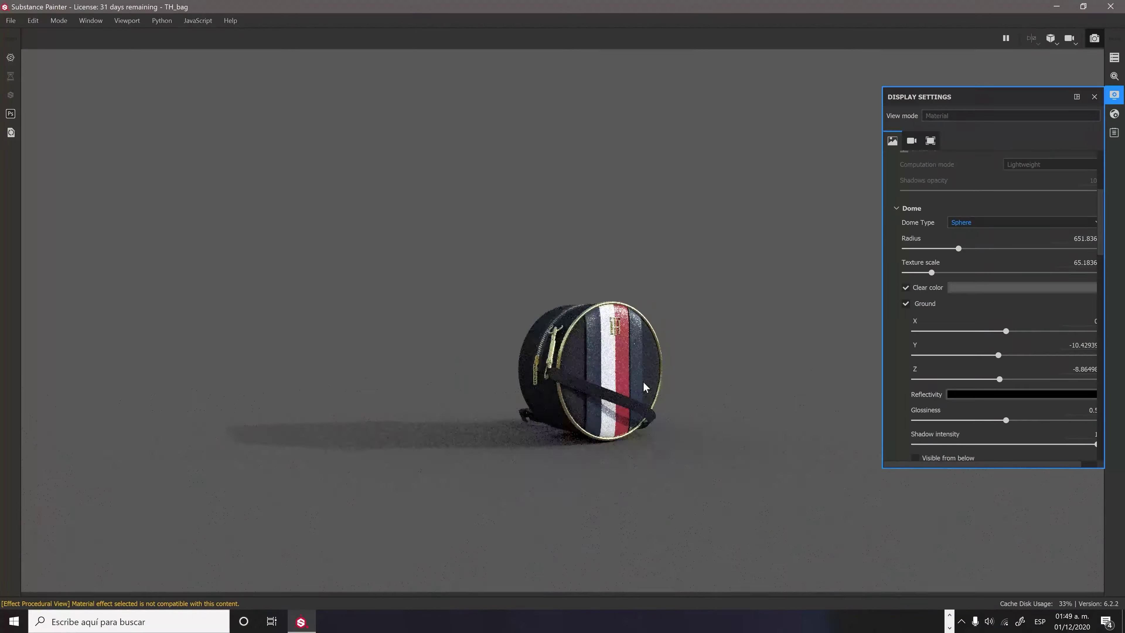
pyautogui.scroll(3, 645, 387)
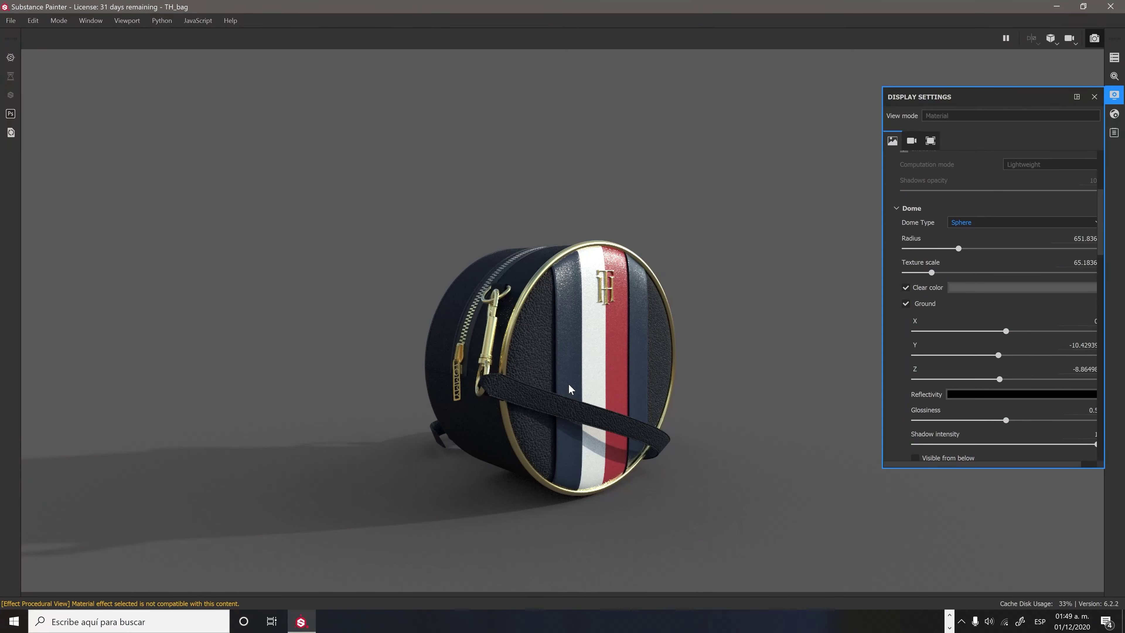
pyautogui.scroll(5, 974, 266)
# Light the bag with Autumn Forest, Corsica Beach and other environment maps in turn.
pyautogui.click(996, 196)
pyautogui.click(1034, 302)
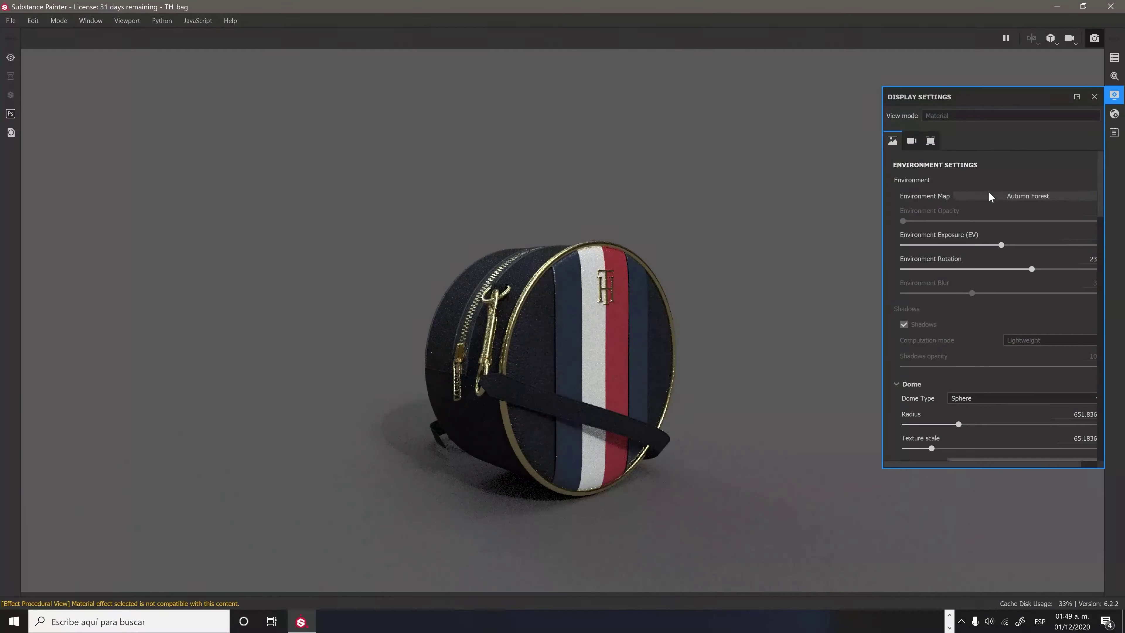
pyautogui.click(1019, 196)
pyautogui.click(1036, 232)
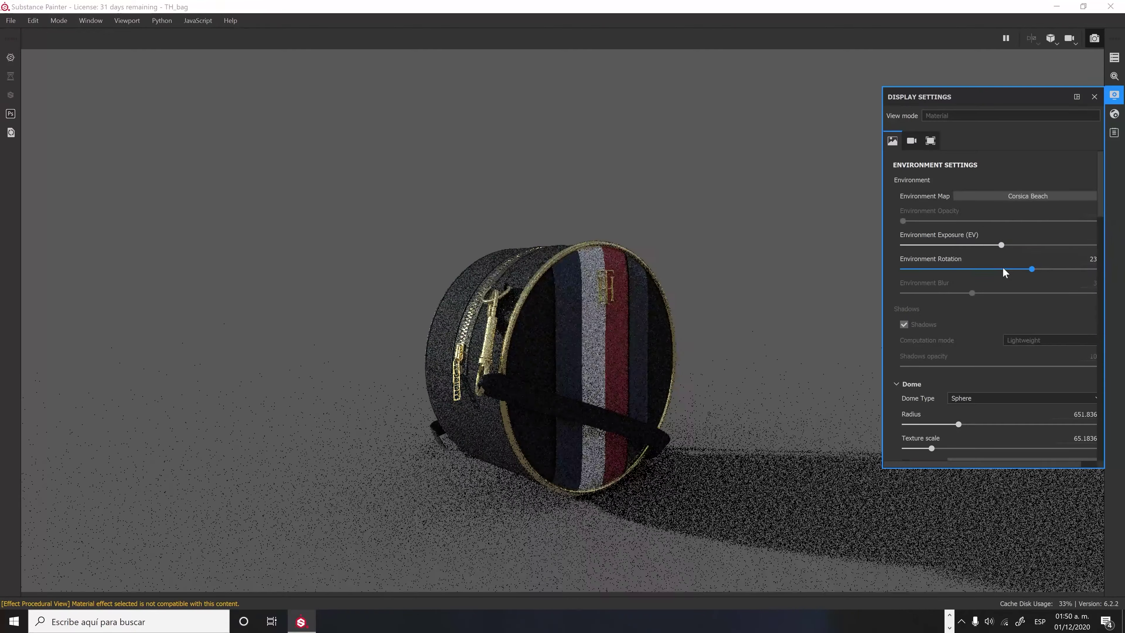
pyautogui.click(1018, 196)
pyautogui.click(1057, 253)
pyautogui.click(1019, 196)
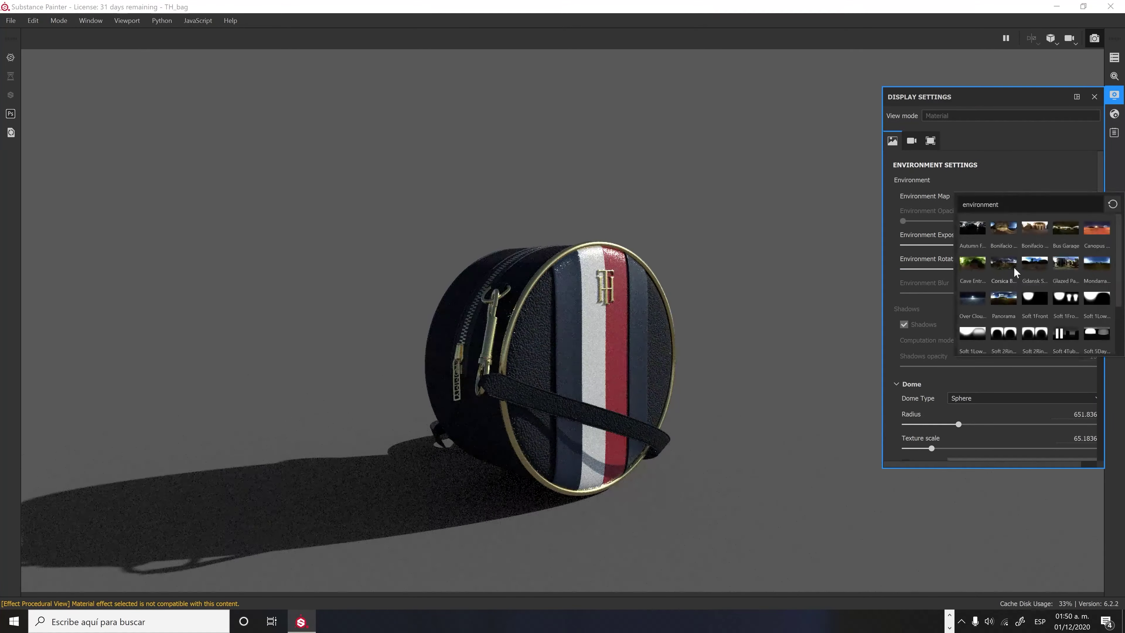
pyautogui.click(1012, 266)
# Orbit closer around the bag, then exit the render view back to painting.
pyautogui.click(716, 357)
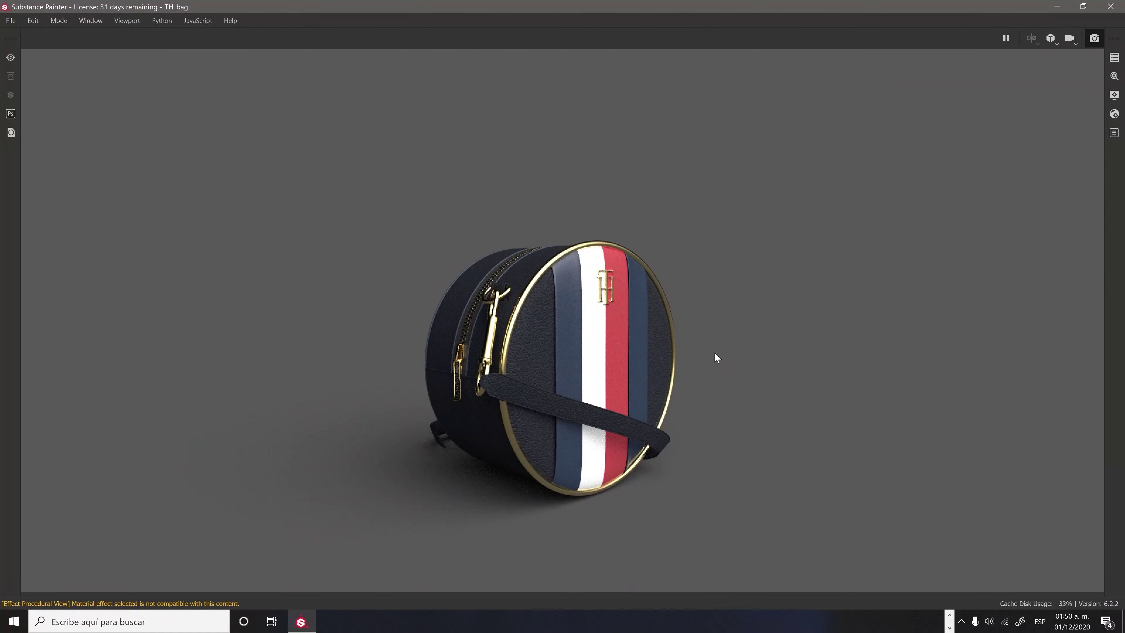
pyautogui.keyDown('alt'); pyautogui.moveTo(716, 357); pyautogui.dragTo(742, 392); pyautogui.keyUp('alt')
pyautogui.moveTo(746, 315)
pyautogui.keyDown('alt'); pyautogui.mouseDown()
pyautogui.moveTo(733, 344)
pyautogui.moveTo(706, 339)
pyautogui.mouseUp(); pyautogui.keyUp('alt')
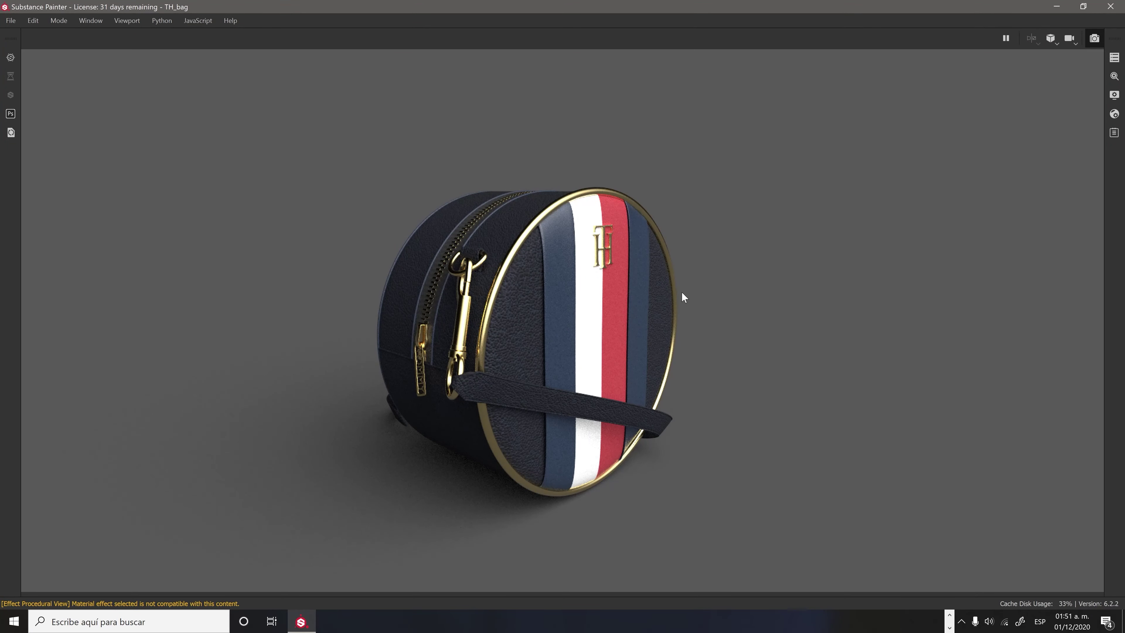
pyautogui.click(1094, 39)
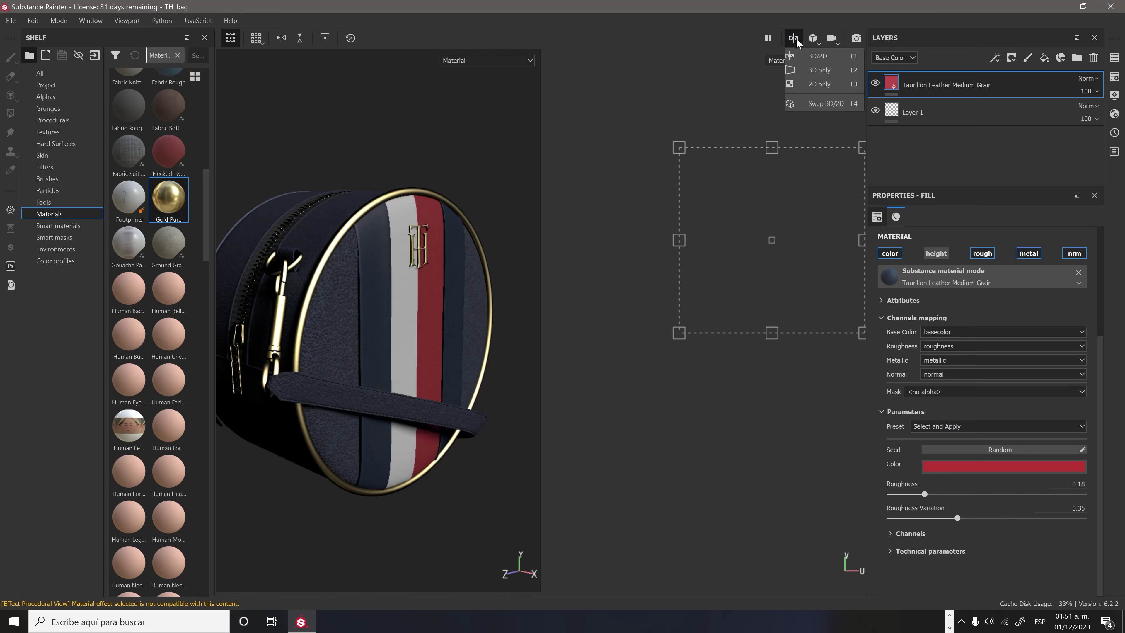
# Set the front panel's Taurillon Leather colour to deep navy.
pyautogui.click(797, 70)
pyautogui.hotkey('ctrl', 'v')
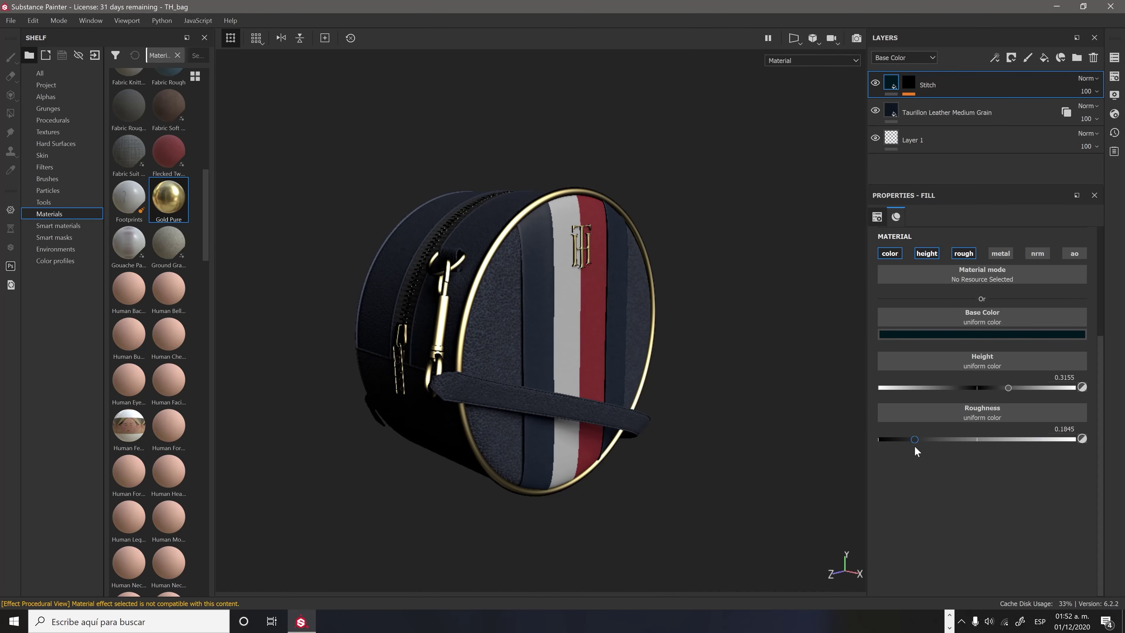
pyautogui.click(914, 106)
pyautogui.scroll(-5, 997, 399)
pyautogui.click(1019, 360)
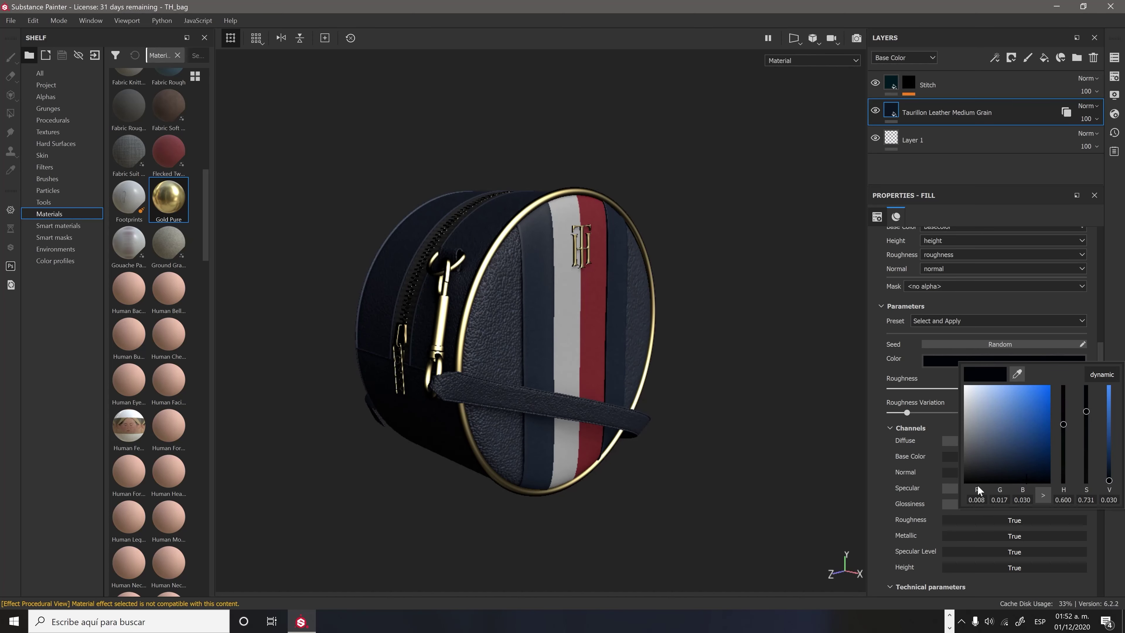
pyautogui.hotkey('ctrl', 'z')
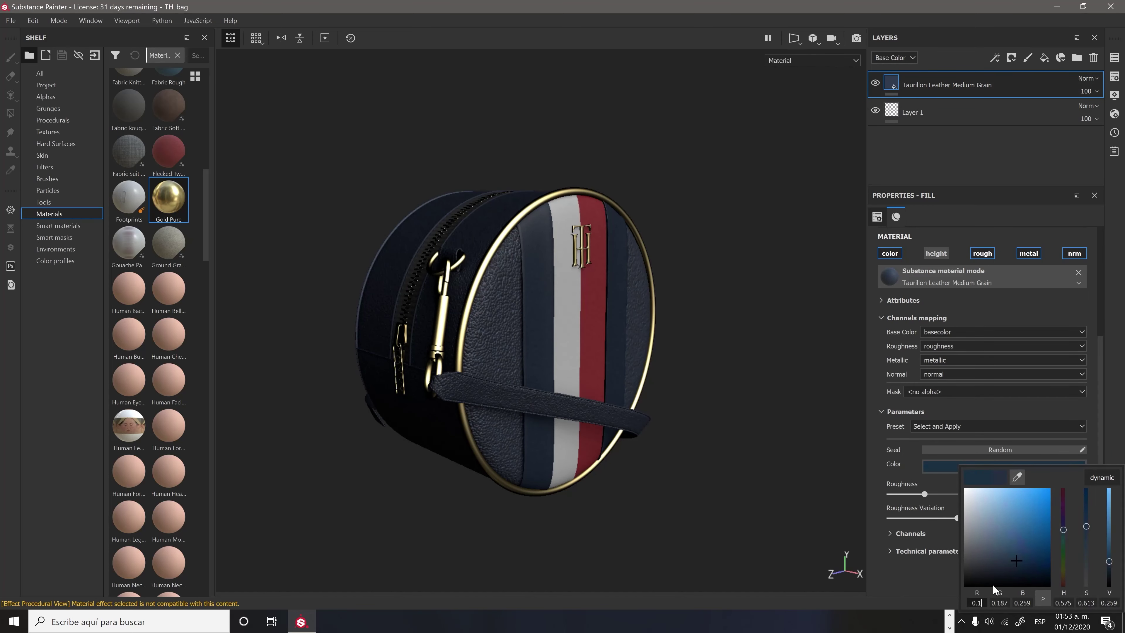
pyautogui.write('08')
pyautogui.click(1002, 603)
pyautogui.write('0.030')
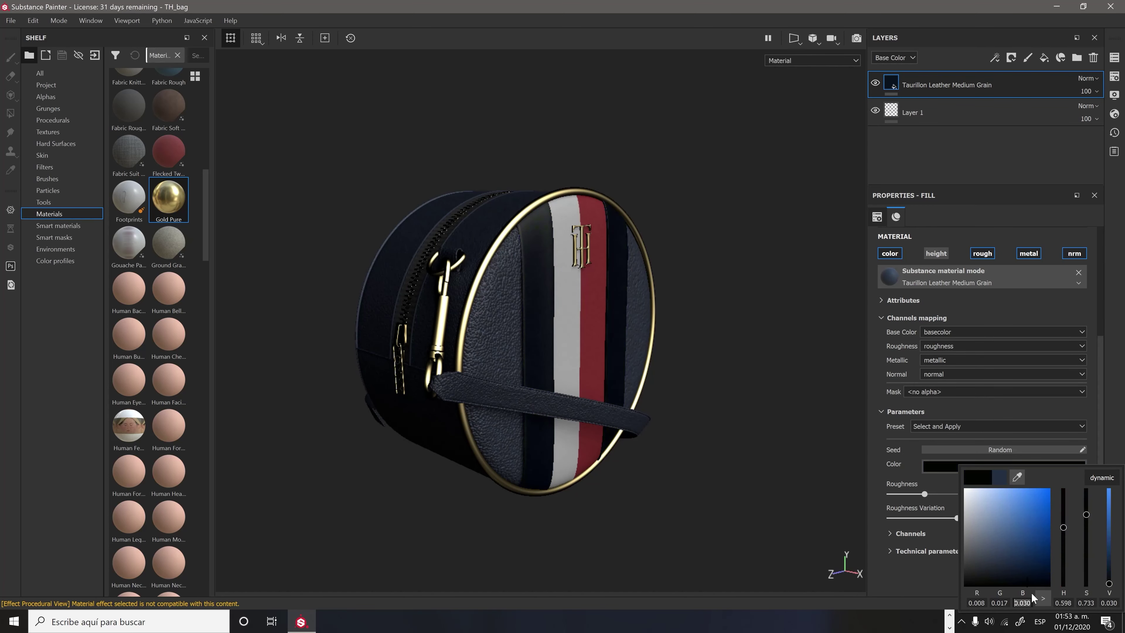
pyautogui.press('Return')
# Sample a leather colour and toggle the body panel Taurillon Leather's colour channel off and on.
pyautogui.click(998, 495)
pyautogui.click(970, 465)
pyautogui.click(481, 336)
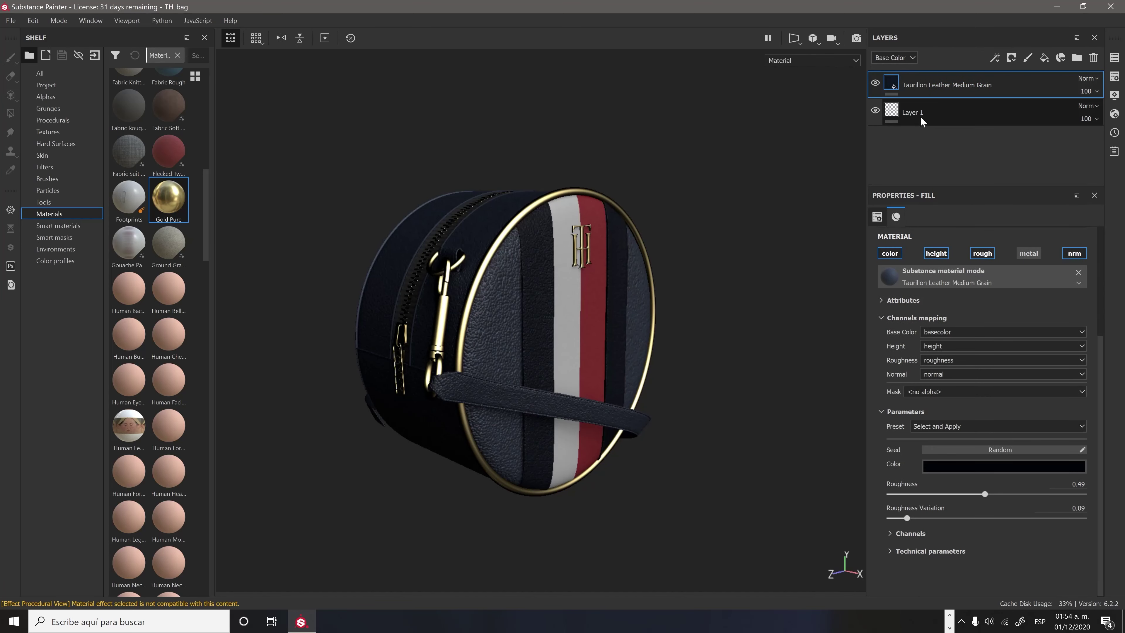
pyautogui.scroll(3, 973, 337)
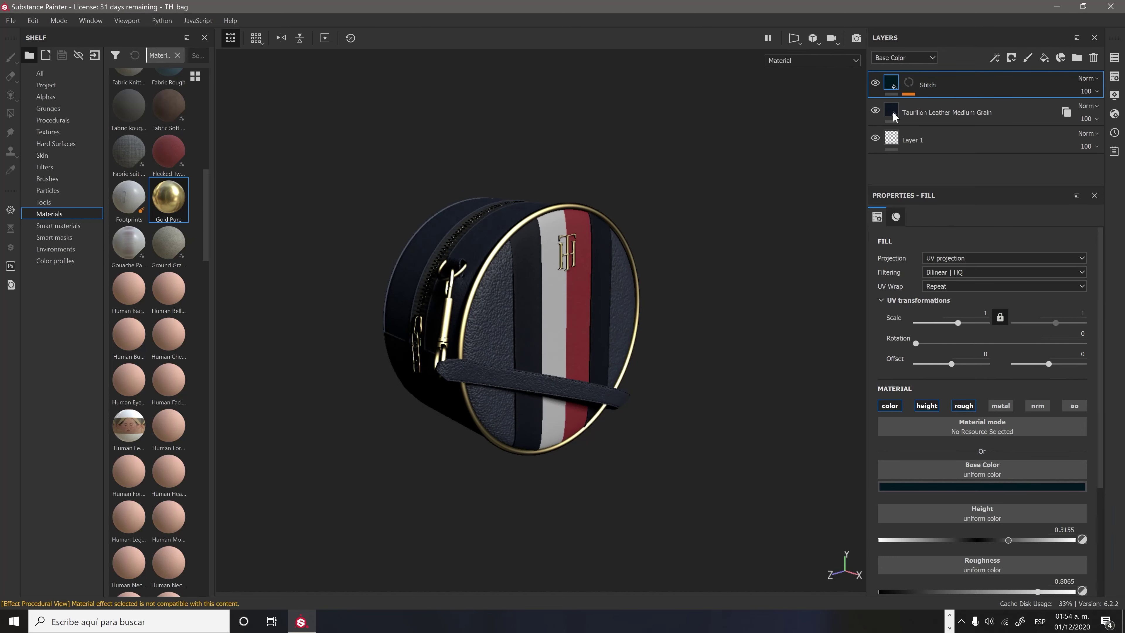
pyautogui.click(894, 116)
pyautogui.scroll(-3, 1033, 511)
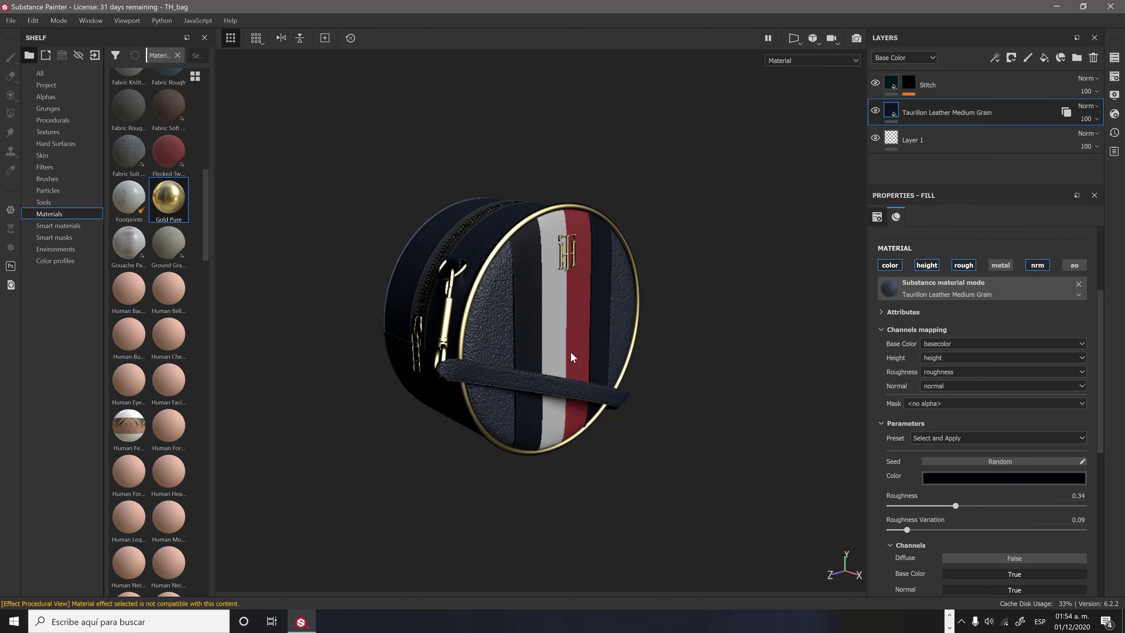
pyautogui.click(893, 265)
pyautogui.click(894, 265)
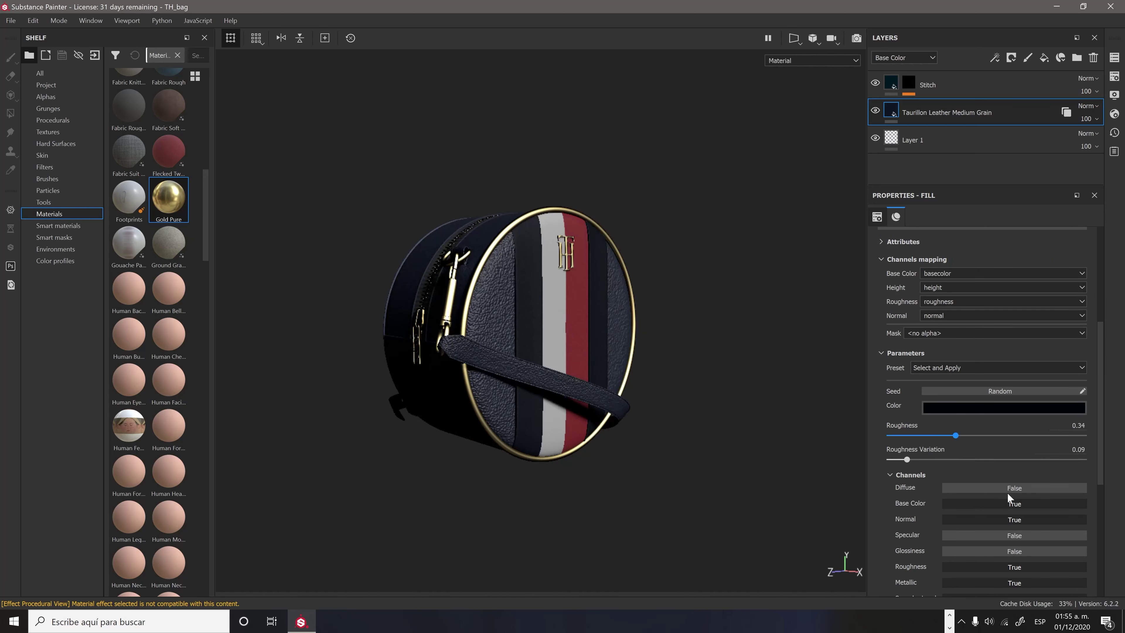
# Lower the leather roughness to 0.11.
pyautogui.scroll(-5, 912, 248)
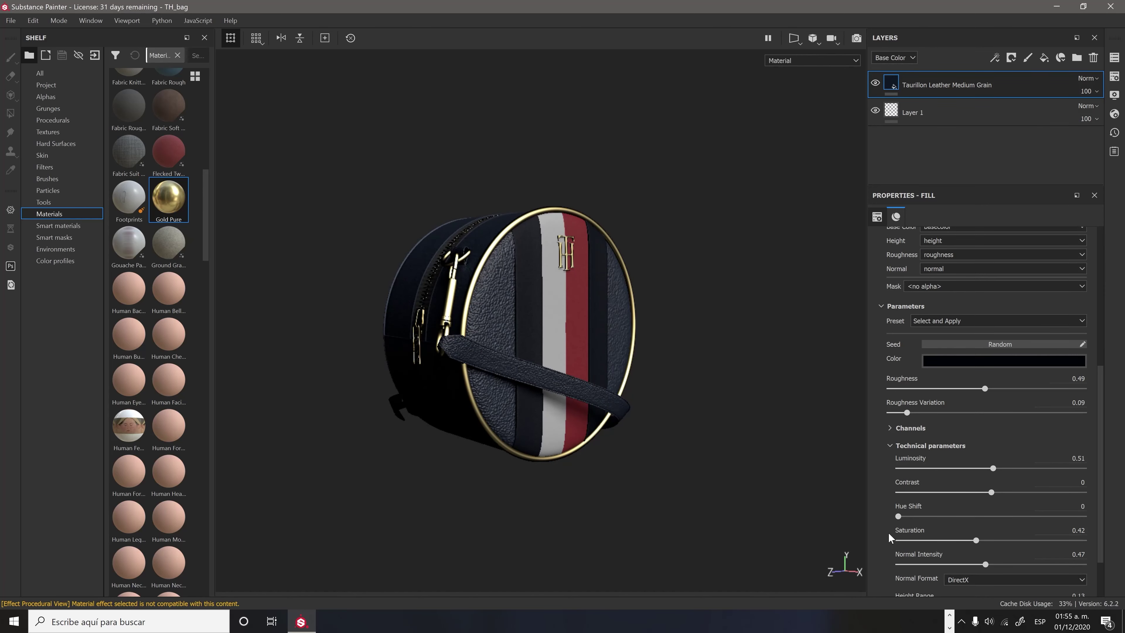
pyautogui.scroll(-1, 890, 538)
pyautogui.moveTo(993, 433); pyautogui.dragTo(969, 461)
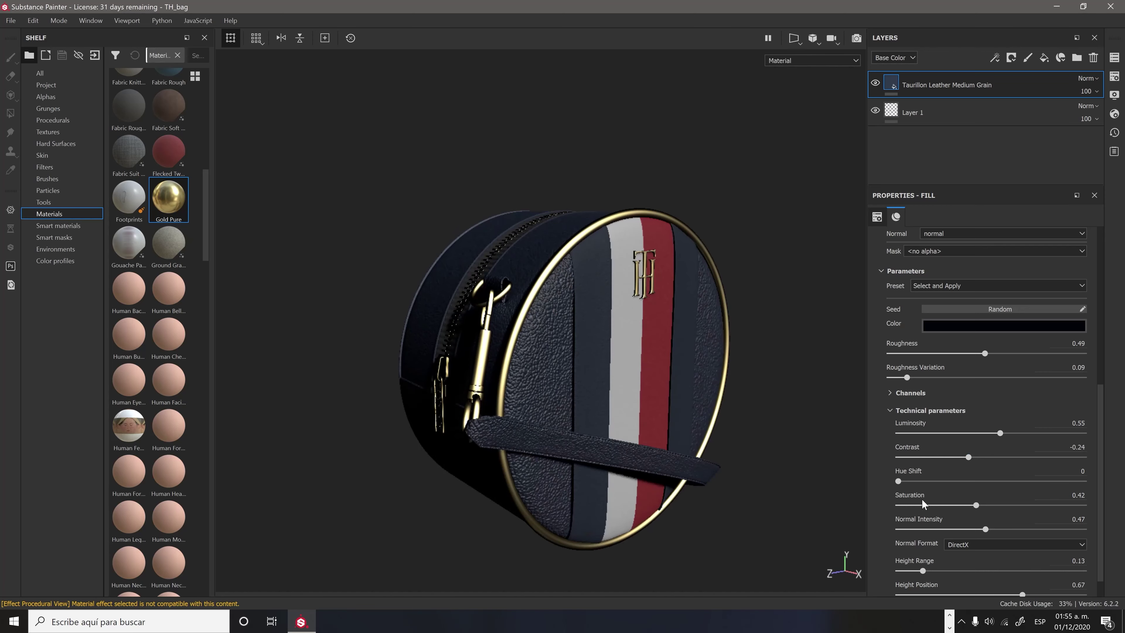
pyautogui.moveTo(944, 505); pyautogui.dragTo(979, 505)
pyautogui.scroll(1, 974, 444)
pyautogui.moveTo(985, 388); pyautogui.dragTo(911, 388)
pyautogui.moveTo(620, 327)
pyautogui.keyDown('alt'); pyautogui.mouseDown()
pyautogui.moveTo(554, 326)
pyautogui.moveTo(643, 354)
pyautogui.mouseUp(); pyautogui.keyUp('alt')
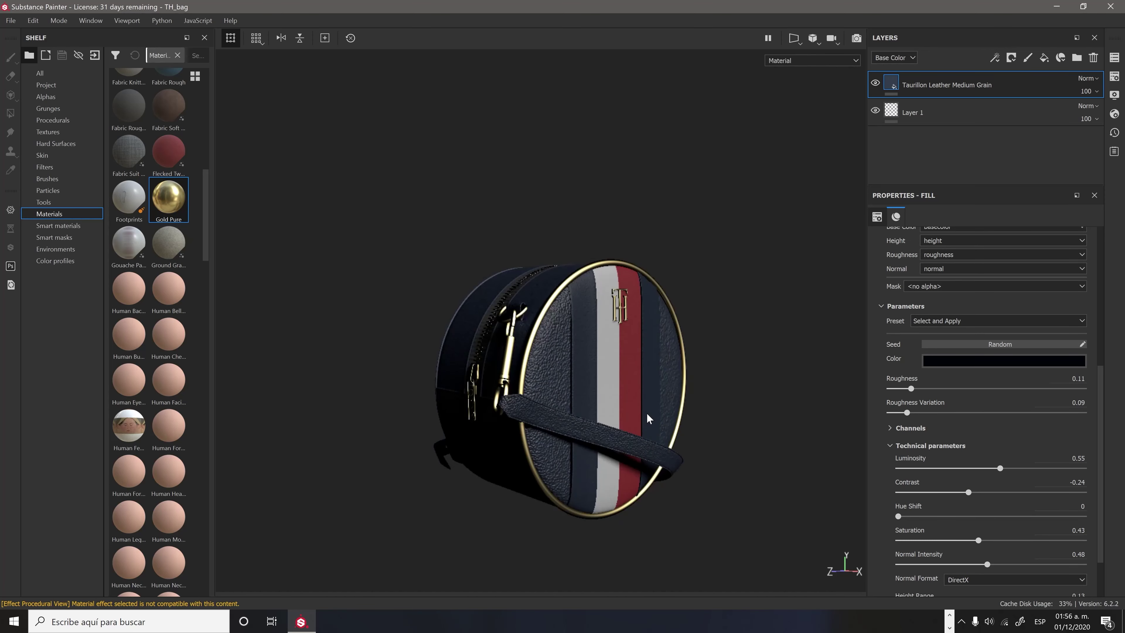
# Dismiss the save prompt and inspect the Iray render close up on the zipper and TOMMY tag.
pyautogui.press('Tab')
pyautogui.moveTo(690, 402)
pyautogui.keyDown('alt'); pyautogui.mouseDown()
pyautogui.moveTo(664, 404)
pyautogui.moveTo(738, 430)
pyautogui.mouseUp(); pyautogui.keyUp('alt')
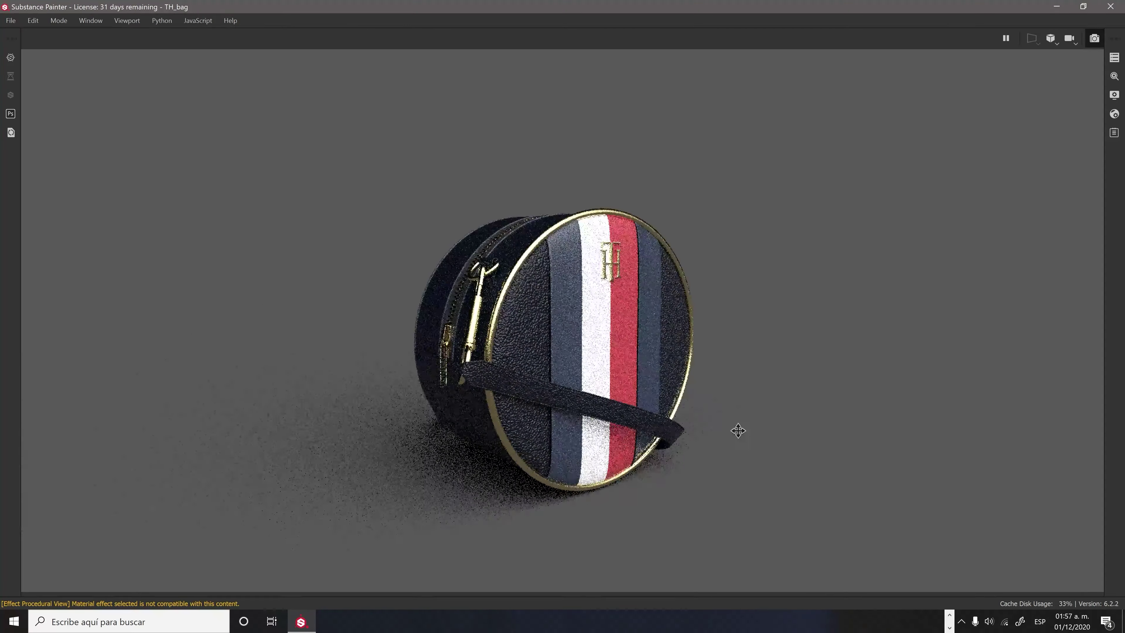
pyautogui.press('F9')
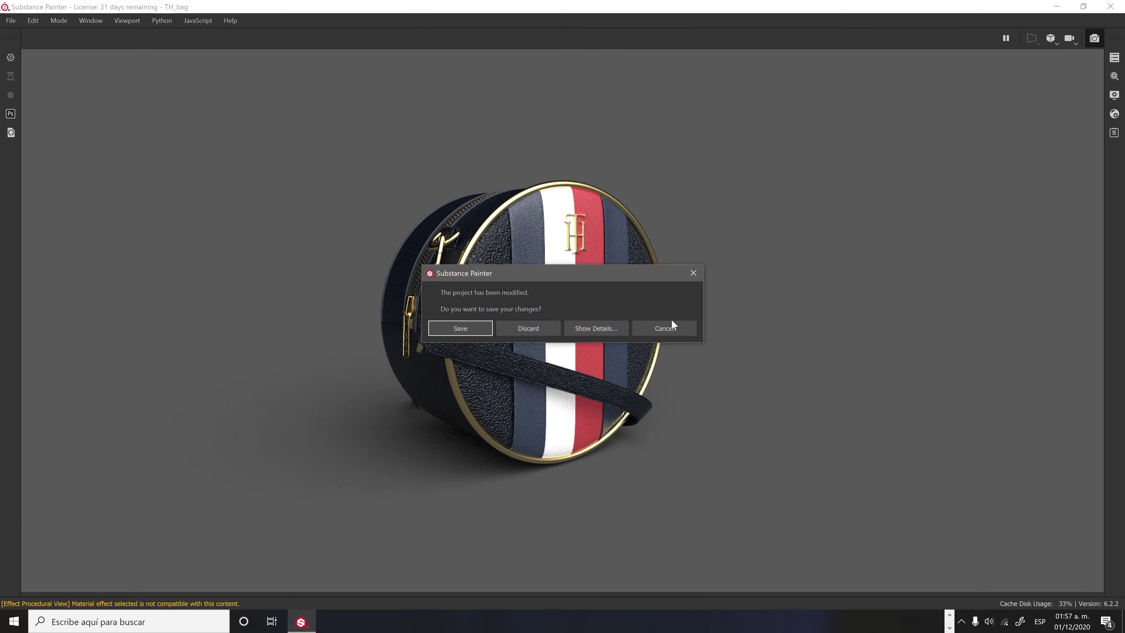
pyautogui.click(657, 325)
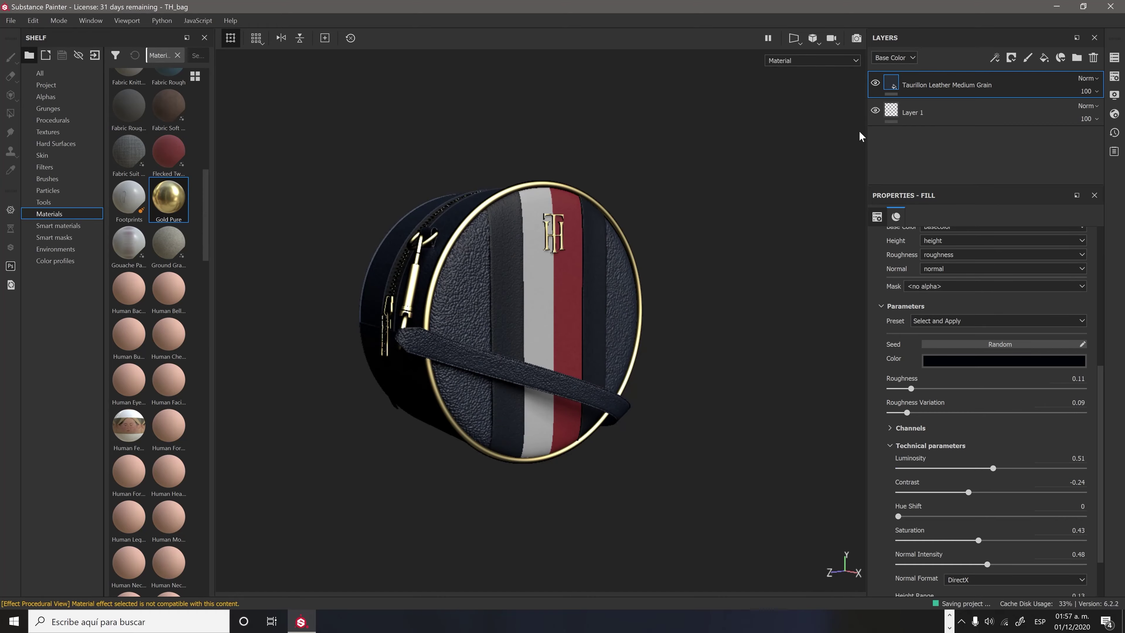
pyautogui.press('F10')
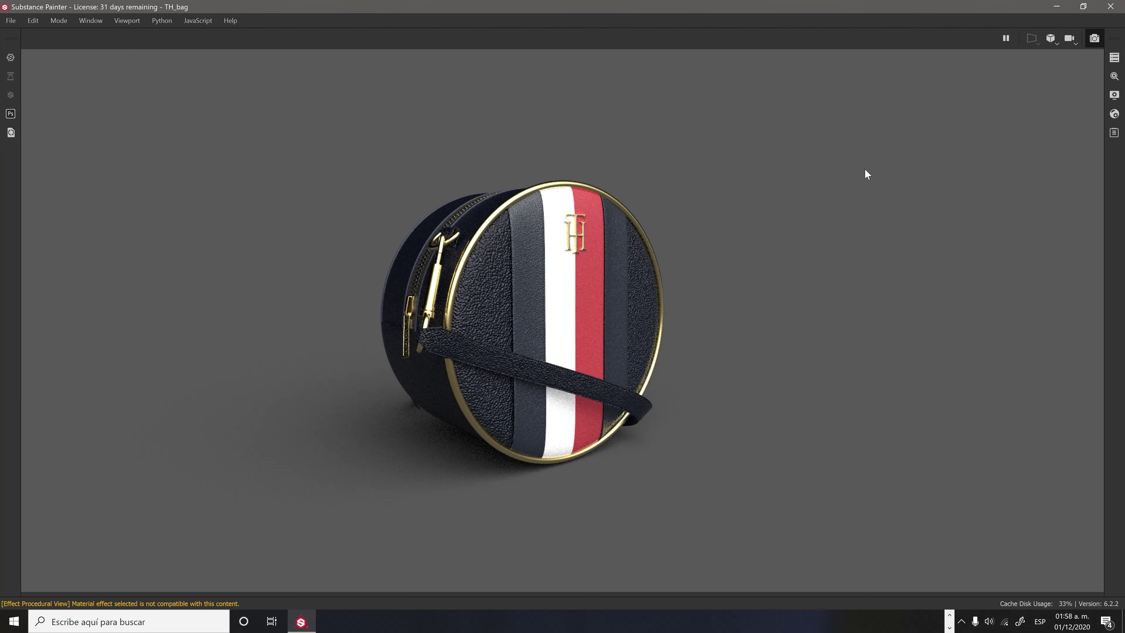
pyautogui.keyDown('alt'); pyautogui.moveTo(871, 169); pyautogui.dragTo(728, 283); pyautogui.keyUp('alt')
pyautogui.moveTo(639, 315)
pyautogui.keyDown('alt'); pyautogui.mouseDown()
pyautogui.moveTo(432, 343)
pyautogui.moveTo(705, 395)
pyautogui.mouseUp(); pyautogui.keyUp('alt')
# Select the TOMMY zipper tag in Edit Mode and scale it up.
pyautogui.press('F9')
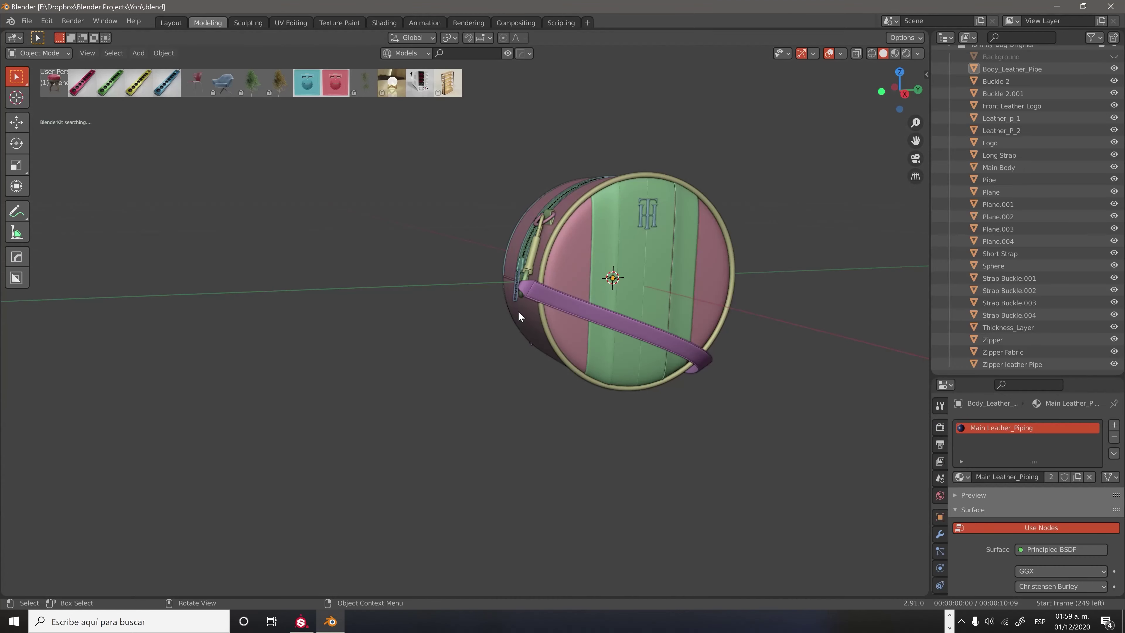
pyautogui.click(672, 294)
pyautogui.press('Tab')
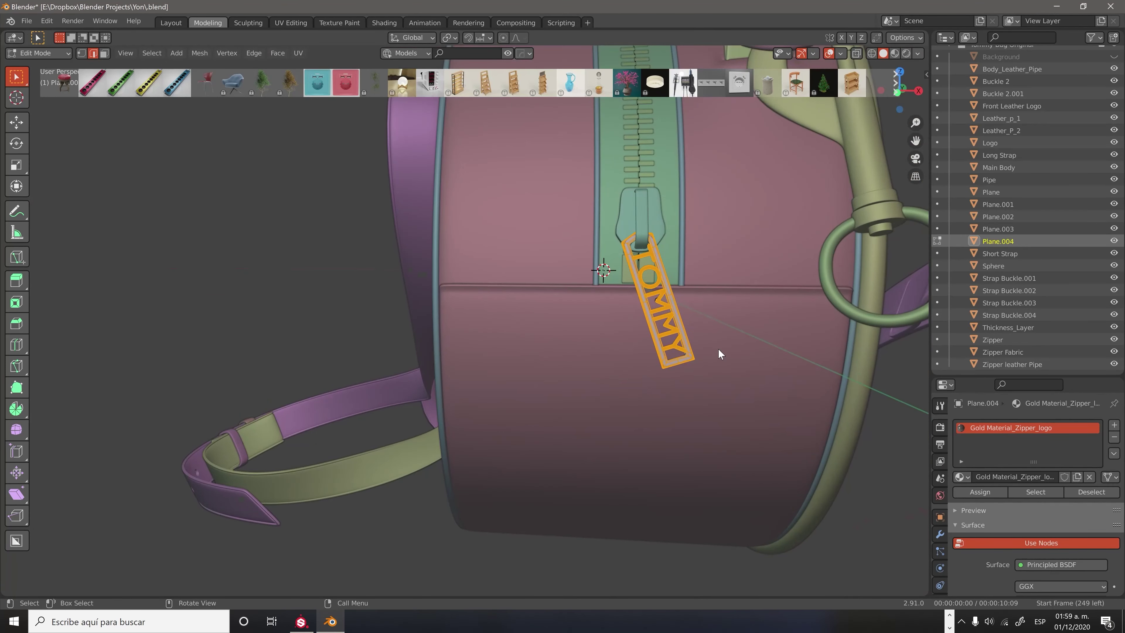
pyautogui.scroll(-4, 718, 354)
pyautogui.press('KP_Divide')
pyautogui.press('s')
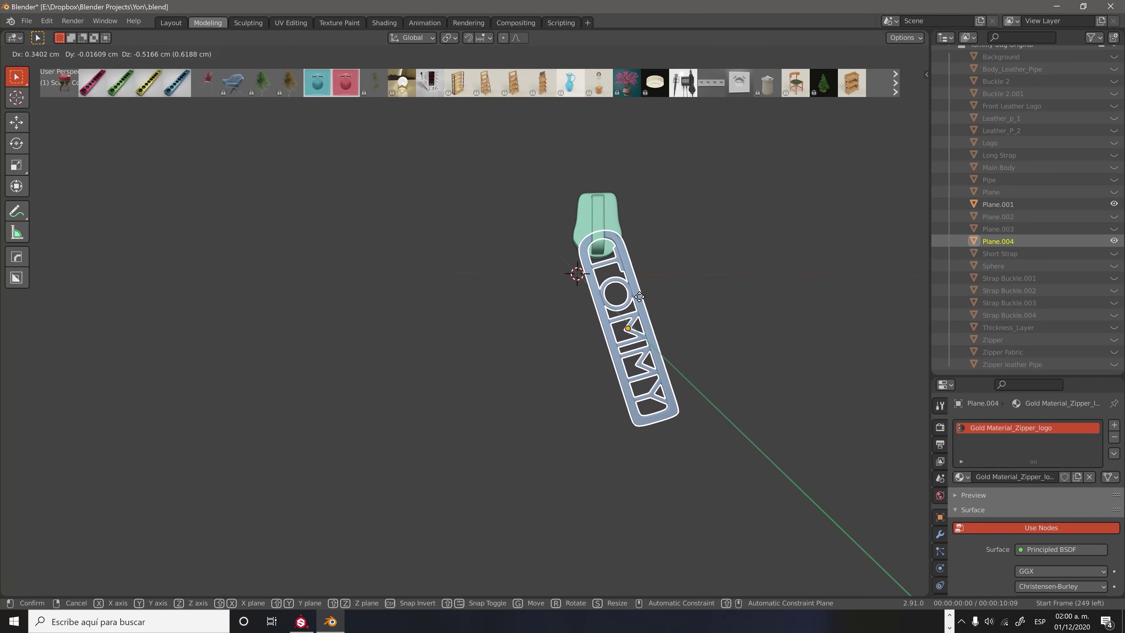
pyautogui.press('Escape')
pyautogui.press('KP_Divide')
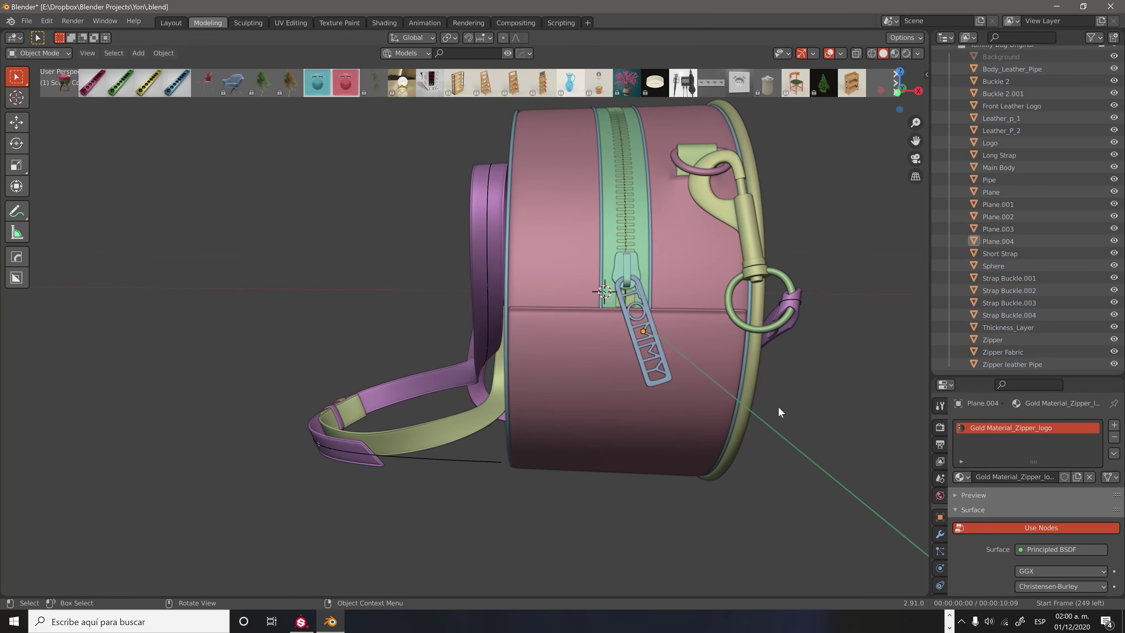
pyautogui.moveTo(778, 407); pyautogui.dragTo(765, 345, button='middle')
pyautogui.scroll(4, 765, 345)
# Fine-tune the enlarged tag's size on the zipper pull.
pyautogui.press('Tab')
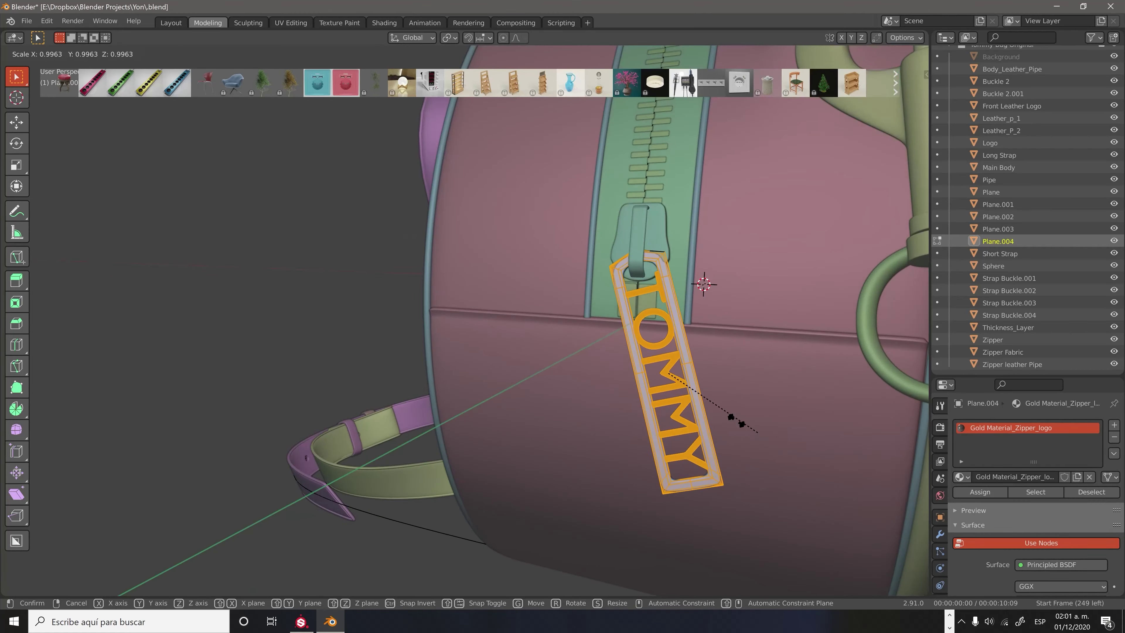
pyautogui.scroll(-3, 735, 421)
pyautogui.moveTo(736, 421); pyautogui.dragTo(561, 297, button='middle')
pyautogui.scroll(5, 683, 410)
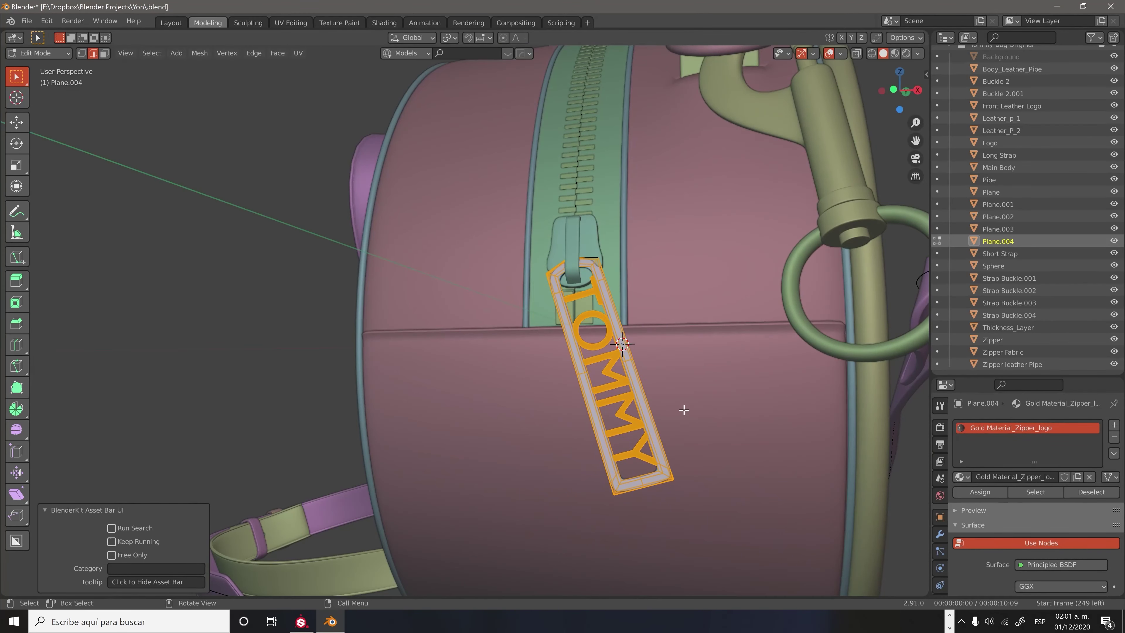
pyautogui.scroll(-5, 649, 403)
pyautogui.moveTo(616, 416); pyautogui.dragTo(691, 403, button='middle')
pyautogui.scroll(5, 692, 403)
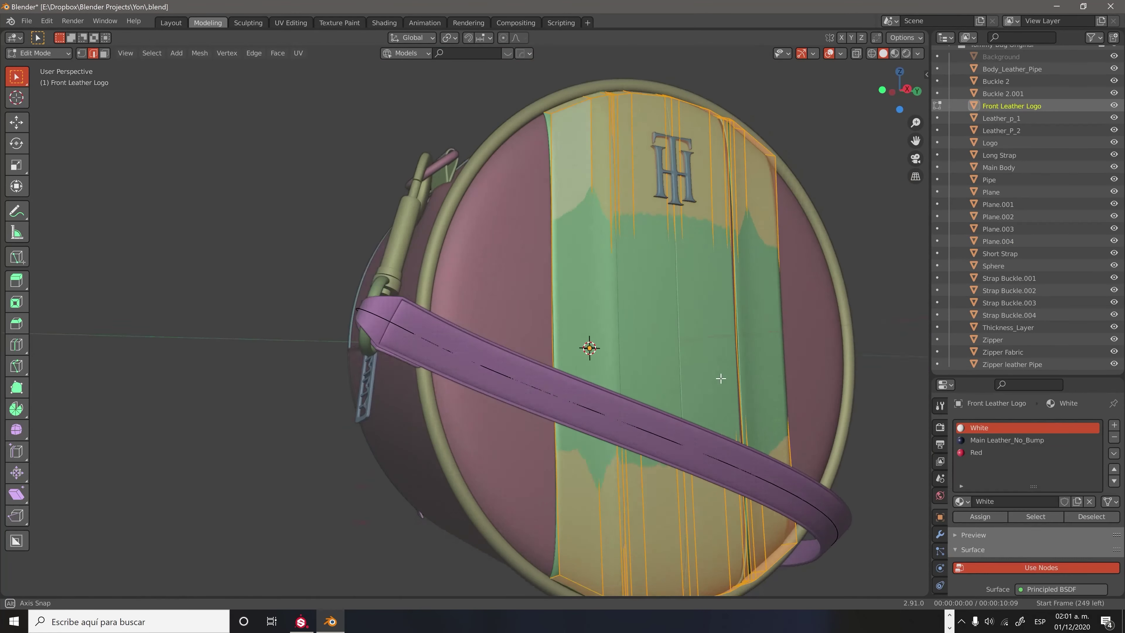
pyautogui.moveTo(727, 150)
pyautogui.mouseDown(button='middle')
pyautogui.moveTo(646, 246)
pyautogui.moveTo(657, 319)
pyautogui.moveTo(839, 477)
pyautogui.moveTo(810, 420)
pyautogui.mouseUp(button='middle')
# Re-unwrap the Front Leather Logo stripe panel from a vertical edge loop.
pyautogui.keyDown('alt'); pyautogui.click(646, 350); pyautogui.keyUp('alt')
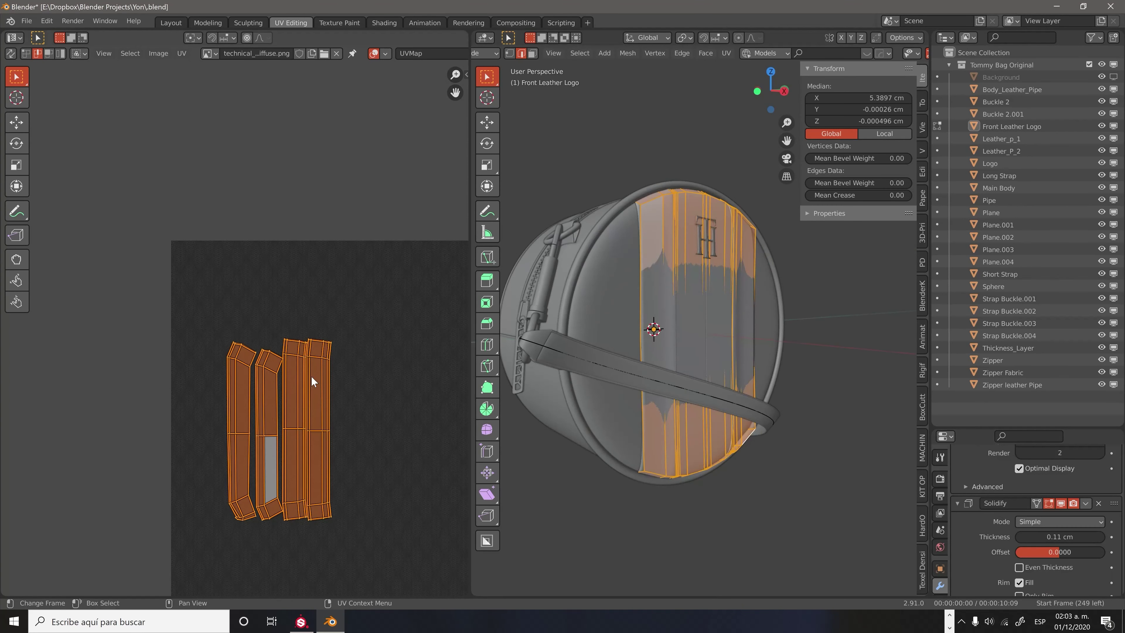
pyautogui.rightClick(311, 375)
pyautogui.click(311, 375)
pyautogui.press('Tab')
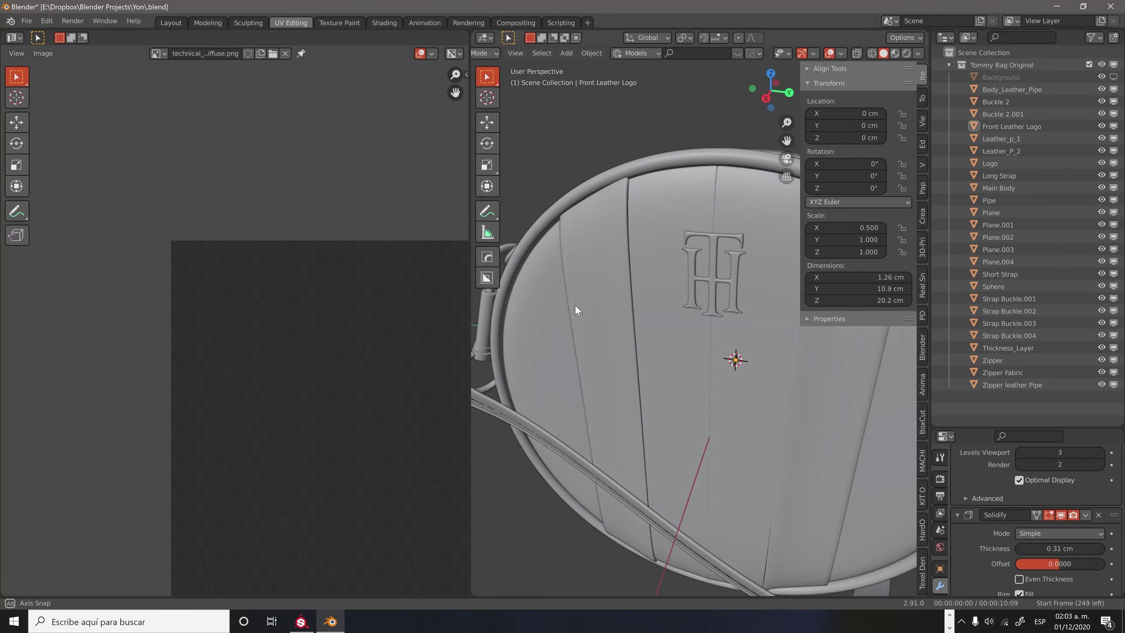
pyautogui.moveTo(777, 391); pyautogui.dragTo(743, 368, button='middle')
pyautogui.scroll(3, 729, 256)
pyautogui.scroll(-6, 729, 255)
# Select everything and export the bag as TH_Crossbody_Bag_Fixed_2.fbx.
pyautogui.press('a')
pyautogui.click(27, 21)
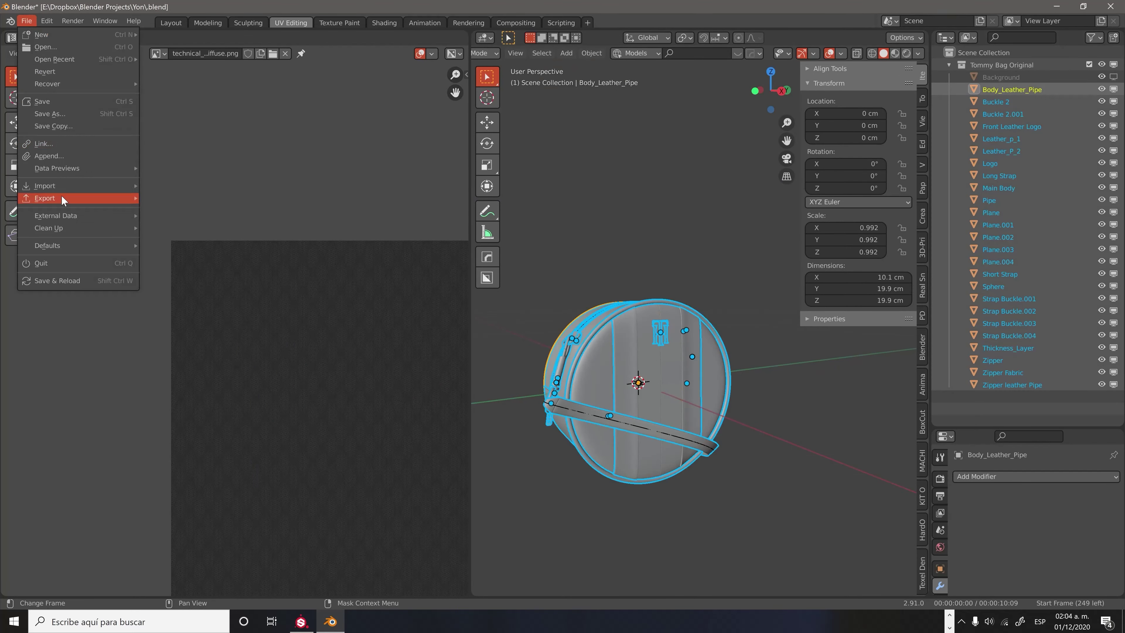
pyautogui.click(173, 248)
pyautogui.press('Return')
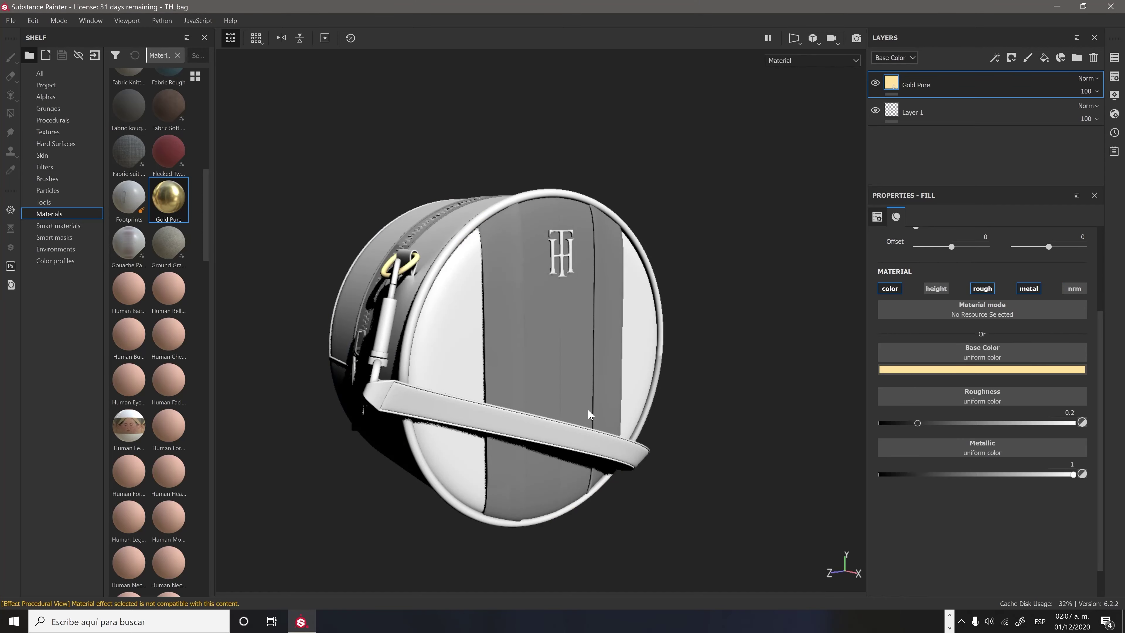
# Orbit the reloaded bag to a side view, then closer to its front.
pyautogui.keyDown('alt'); pyautogui.moveTo(589, 414); pyautogui.dragTo(519, 393); pyautogui.keyUp('alt')
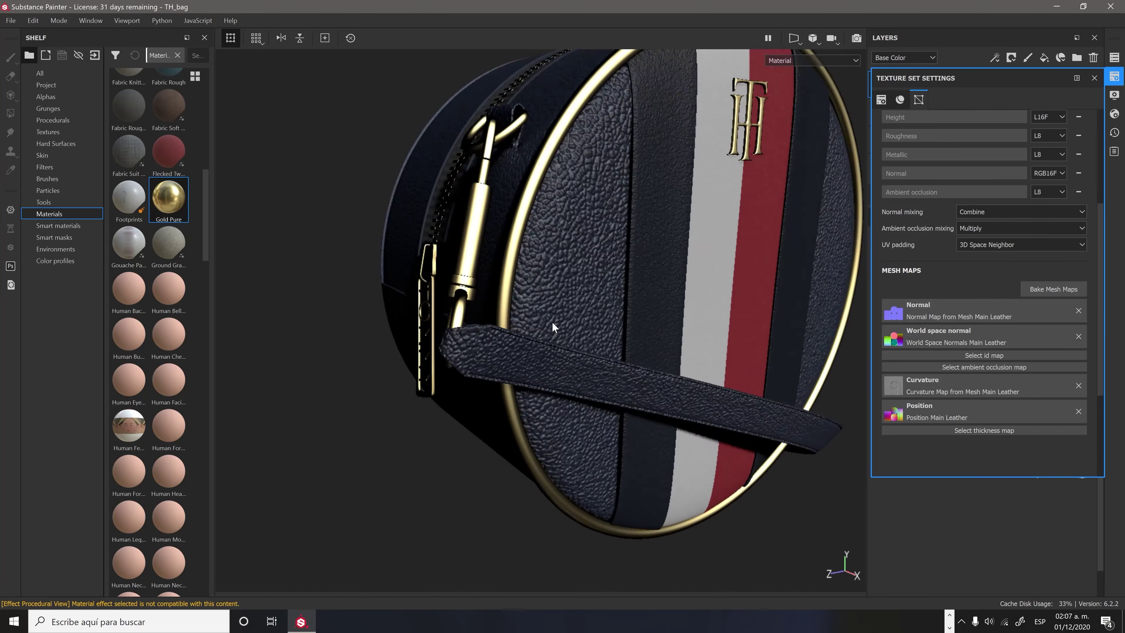
pyautogui.keyDown('alt'); pyautogui.moveTo(662, 399); pyautogui.dragTo(623, 315); pyautogui.keyUp('alt')
# Try several Iray environment maps, including Tomoco Studio, settling on Soft 2RingHighContrast.
pyautogui.press('F10')
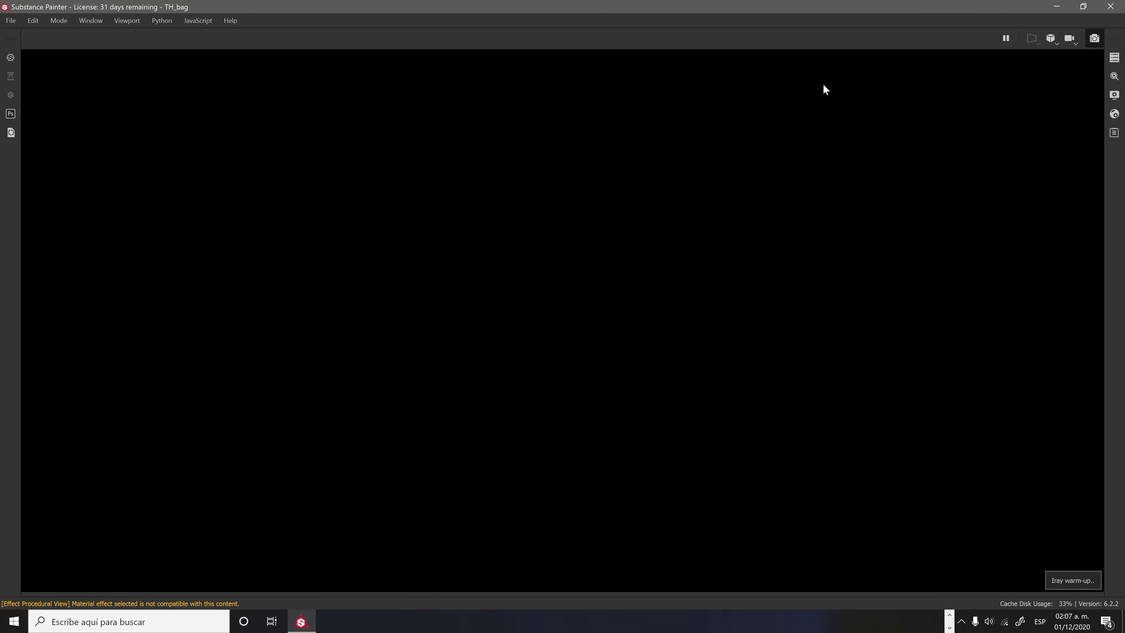
pyautogui.click(1115, 95)
pyautogui.click(1027, 196)
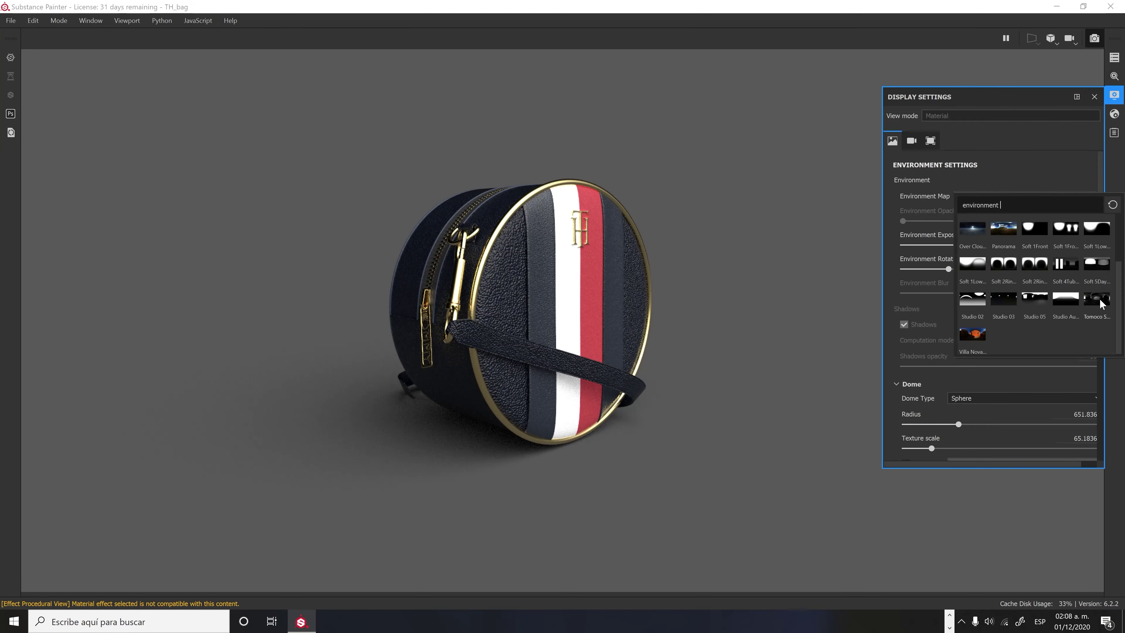
pyautogui.click(1059, 284)
pyautogui.click(1027, 195)
pyautogui.click(980, 335)
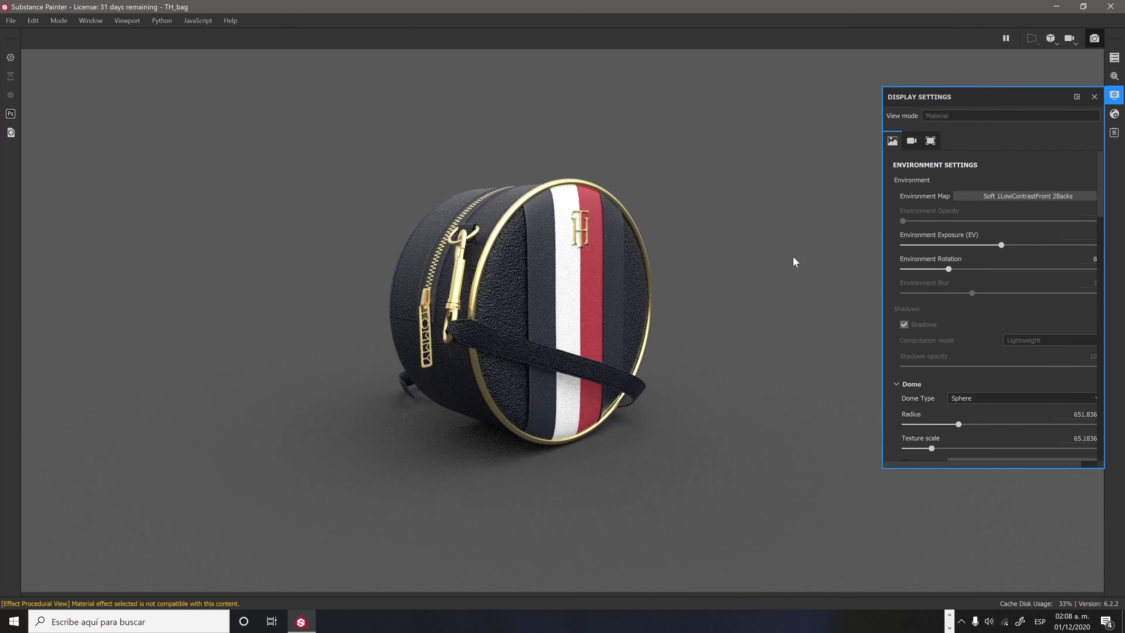
pyautogui.click(1027, 195)
pyautogui.click(1023, 234)
pyautogui.click(1027, 196)
pyautogui.click(1035, 301)
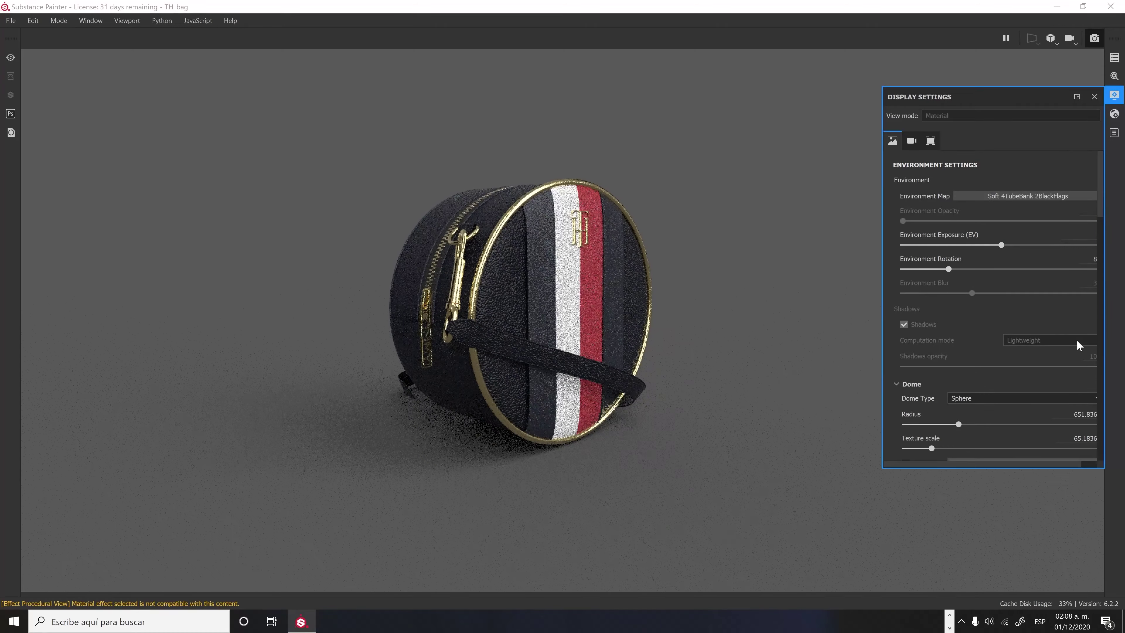
pyautogui.click(1028, 196)
pyautogui.click(1035, 230)
pyautogui.click(1027, 196)
pyautogui.click(1034, 333)
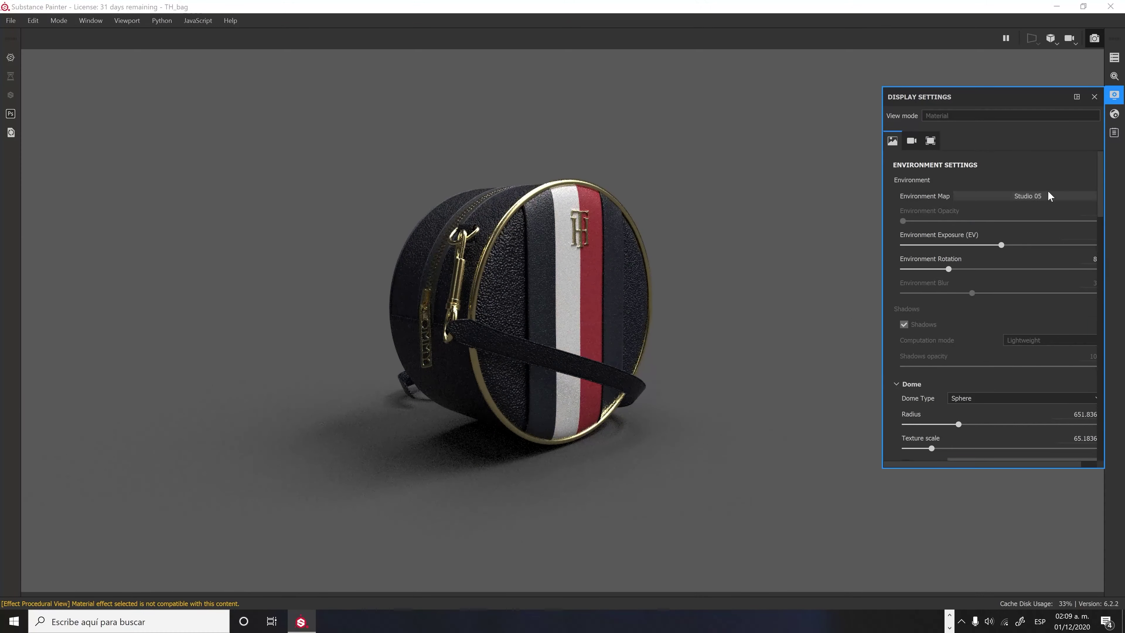
pyautogui.click(1027, 196)
pyautogui.click(1088, 311)
pyautogui.click(1028, 195)
pyautogui.click(973, 333)
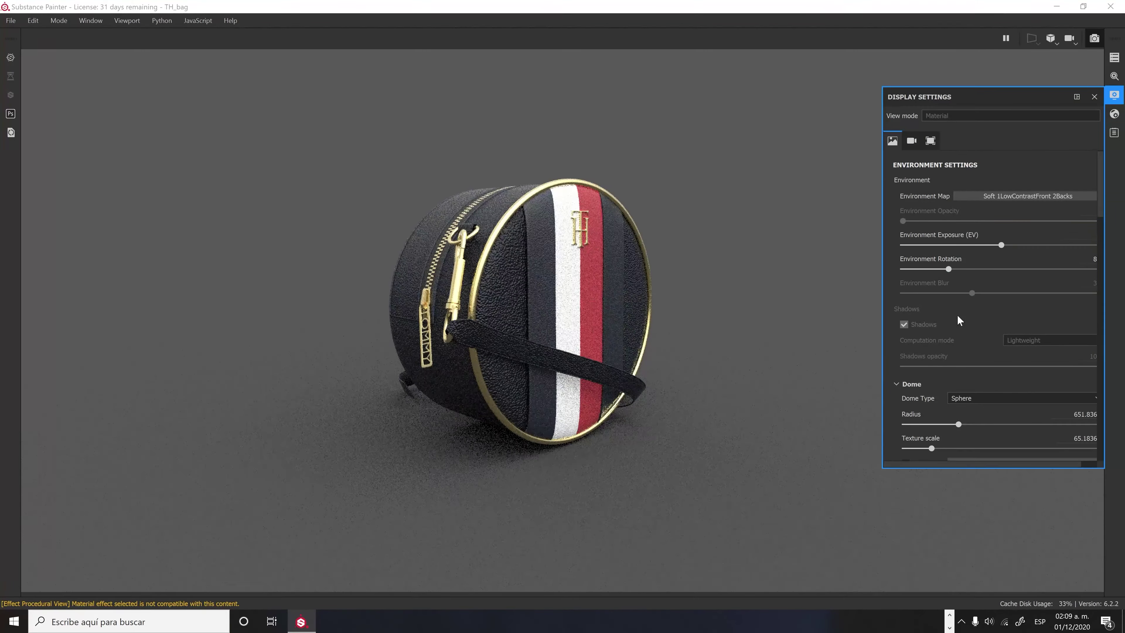
pyautogui.click(1027, 195)
pyautogui.click(1035, 297)
pyautogui.click(1028, 195)
pyautogui.click(1011, 336)
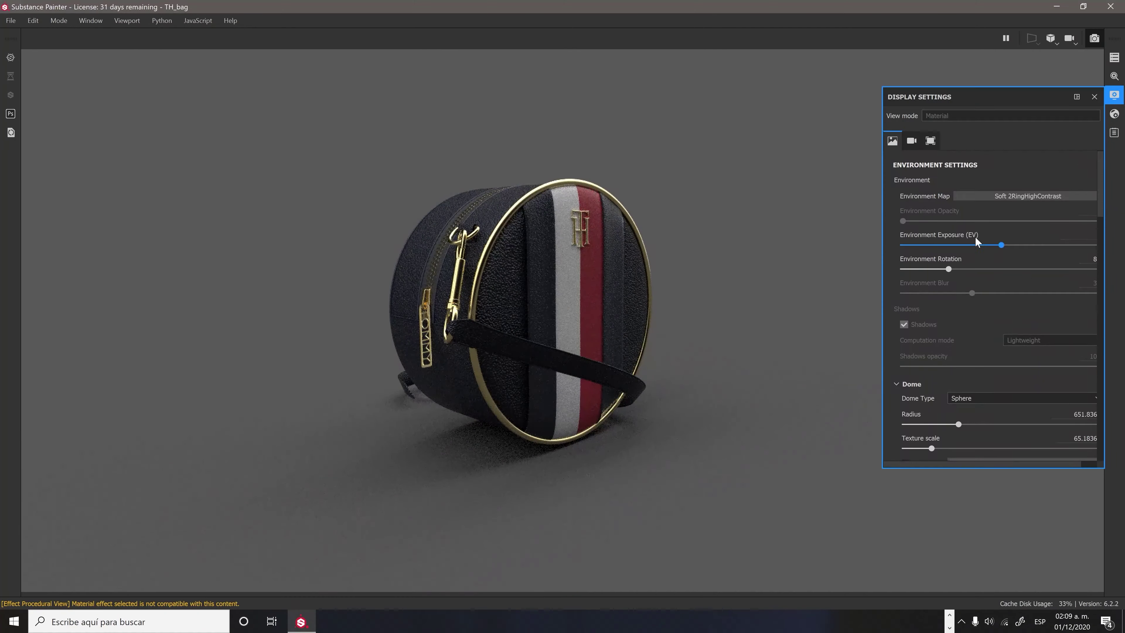
# Set the render background Clear color to light grey.
pyautogui.scroll(-1, 953, 319)
pyautogui.scroll(-2, 942, 310)
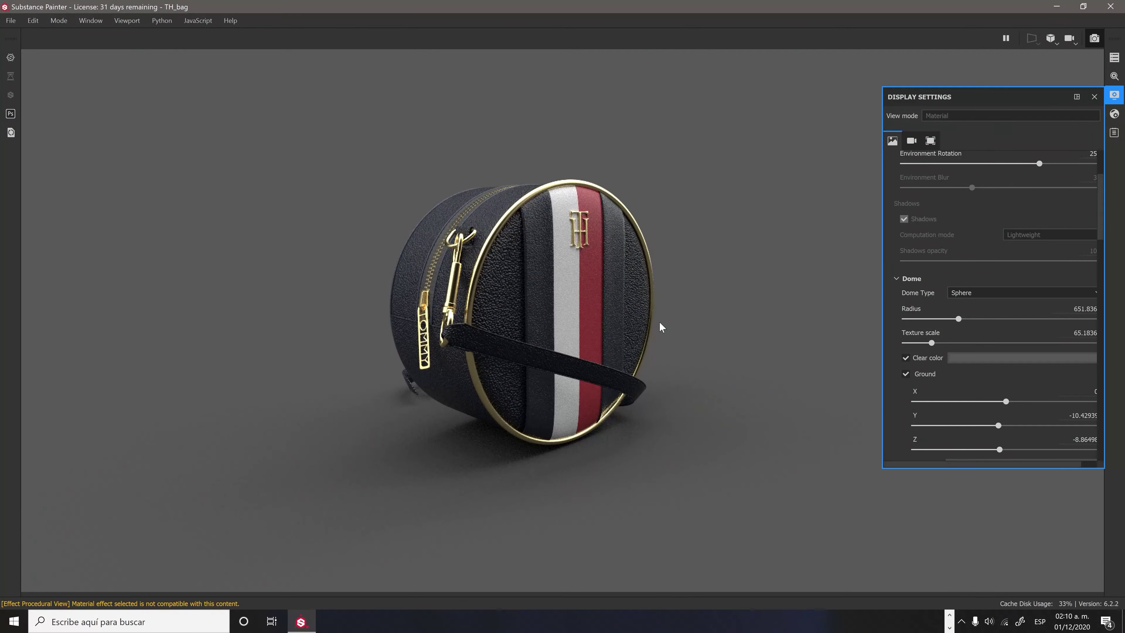
pyautogui.keyDown('alt'); pyautogui.moveTo(661, 326); pyautogui.dragTo(594, 375); pyautogui.keyUp('alt')
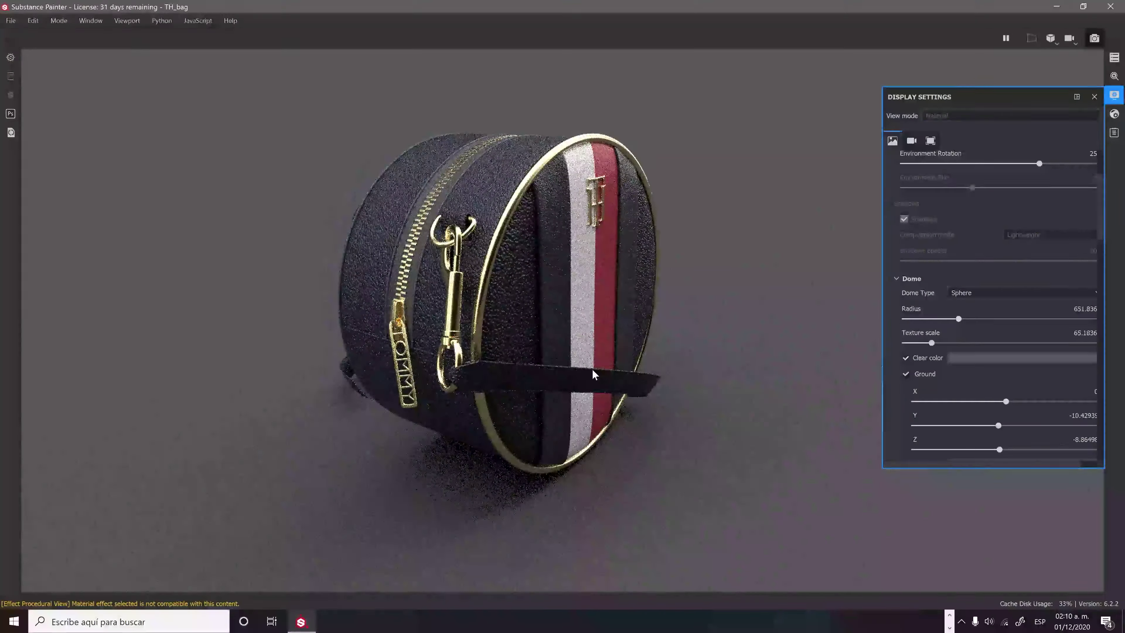
pyautogui.click(1018, 358)
pyautogui.moveTo(952, 421); pyautogui.dragTo(912, 386)
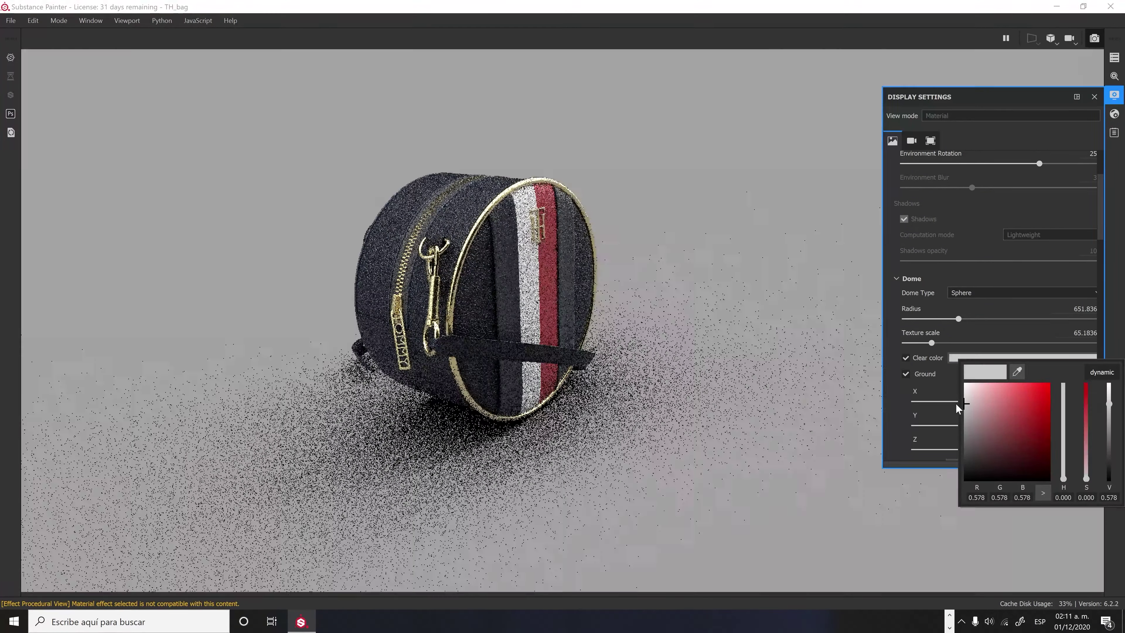
pyautogui.click(665, 433)
pyautogui.keyDown('alt'); pyautogui.moveTo(665, 433); pyautogui.dragTo(469, 461); pyautogui.keyUp('alt')
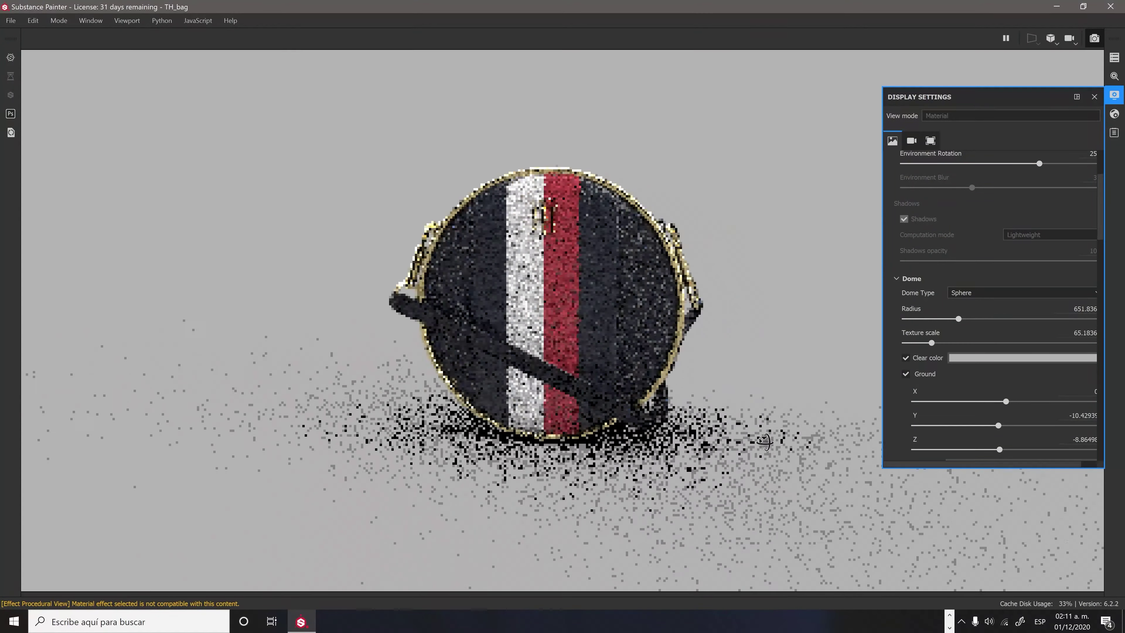
pyautogui.keyDown('alt'); pyautogui.moveTo(618, 485); pyautogui.dragTo(610, 430); pyautogui.keyUp('alt')
# Activate post effects with Glare, Tone Mapping and Color Correction enabled.
pyautogui.click(911, 141)
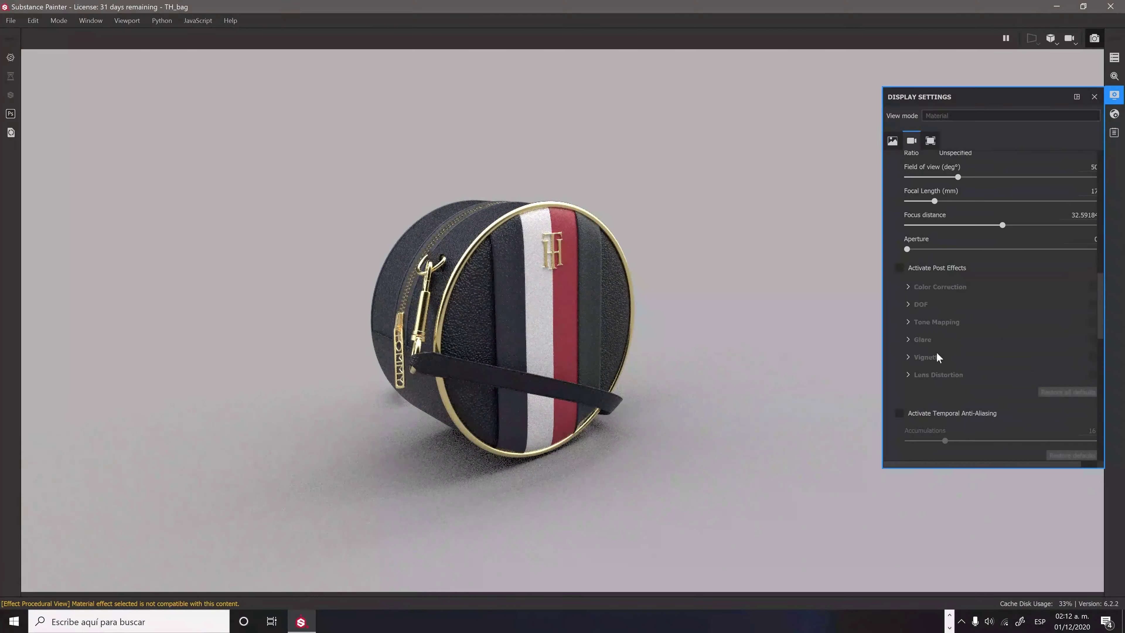
pyautogui.scroll(-2, 967, 412)
pyautogui.click(1093, 340)
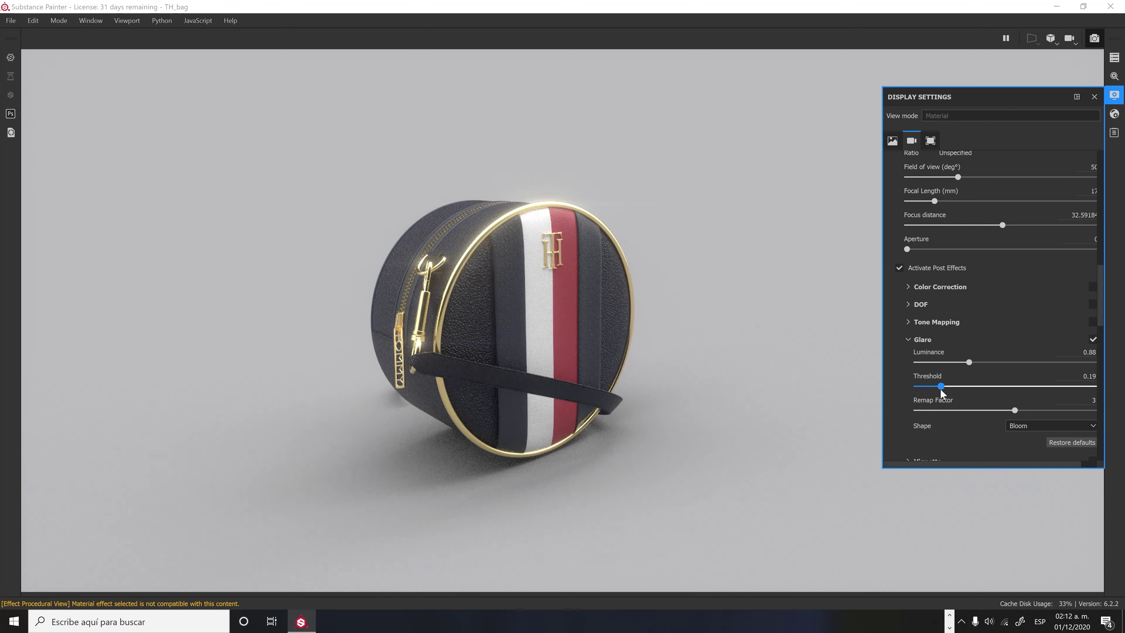
pyautogui.click(939, 323)
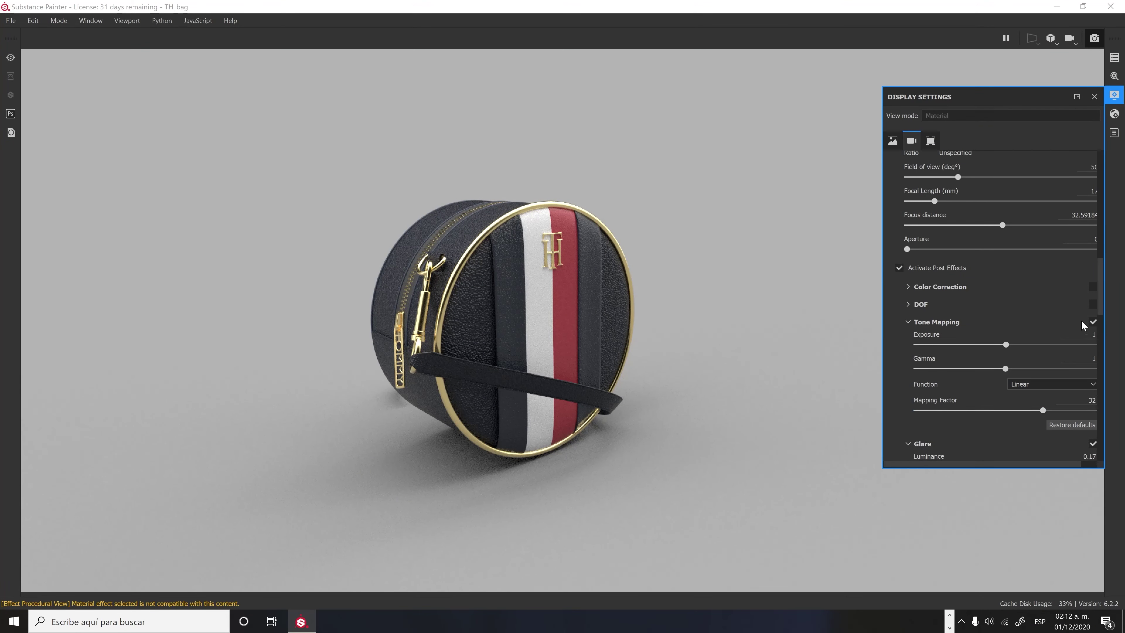
pyautogui.click(1093, 287)
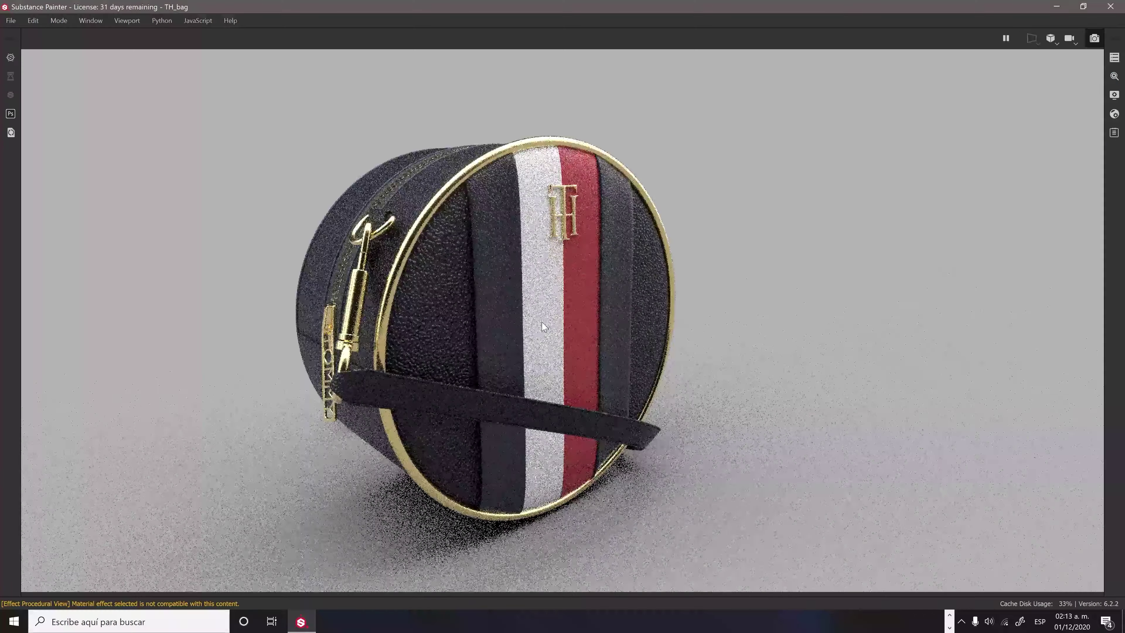
pyautogui.press('F9')
# Set the environment map to Soft 1Front and turn off environment shadows.
pyautogui.moveTo(582, 327)
pyautogui.keyDown('alt'); pyautogui.mouseDown()
pyautogui.moveTo(614, 345)
pyautogui.moveTo(638, 337)
pyautogui.mouseUp(); pyautogui.keyUp('alt')
pyautogui.click(1115, 113)
pyautogui.click(1114, 94)
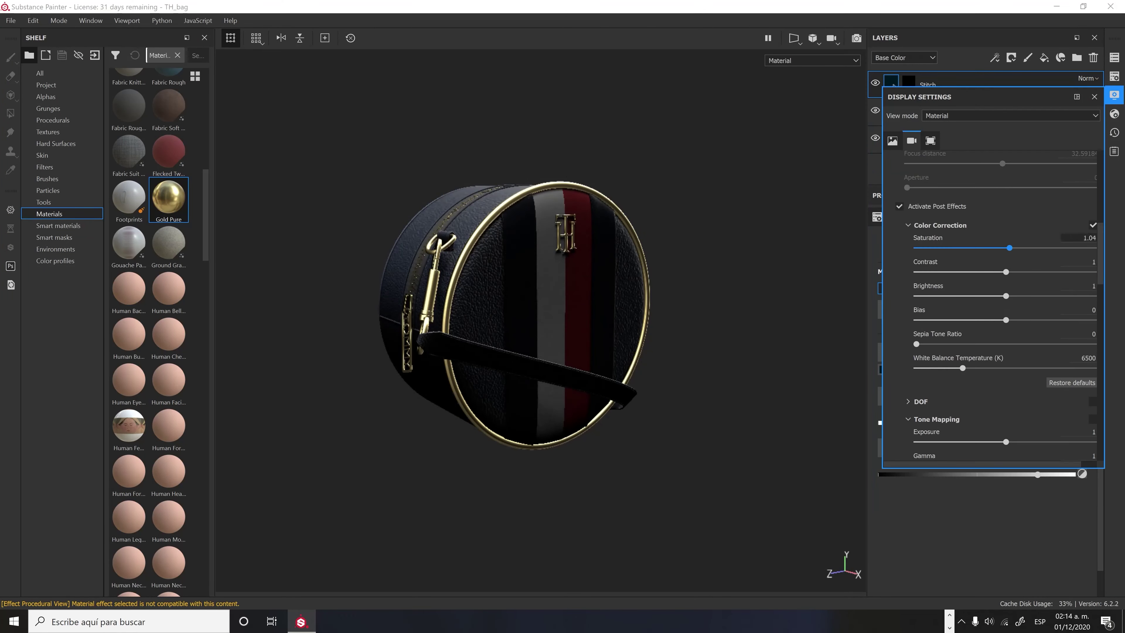
pyautogui.scroll(10, 997, 266)
pyautogui.click(1027, 195)
pyautogui.click(1014, 309)
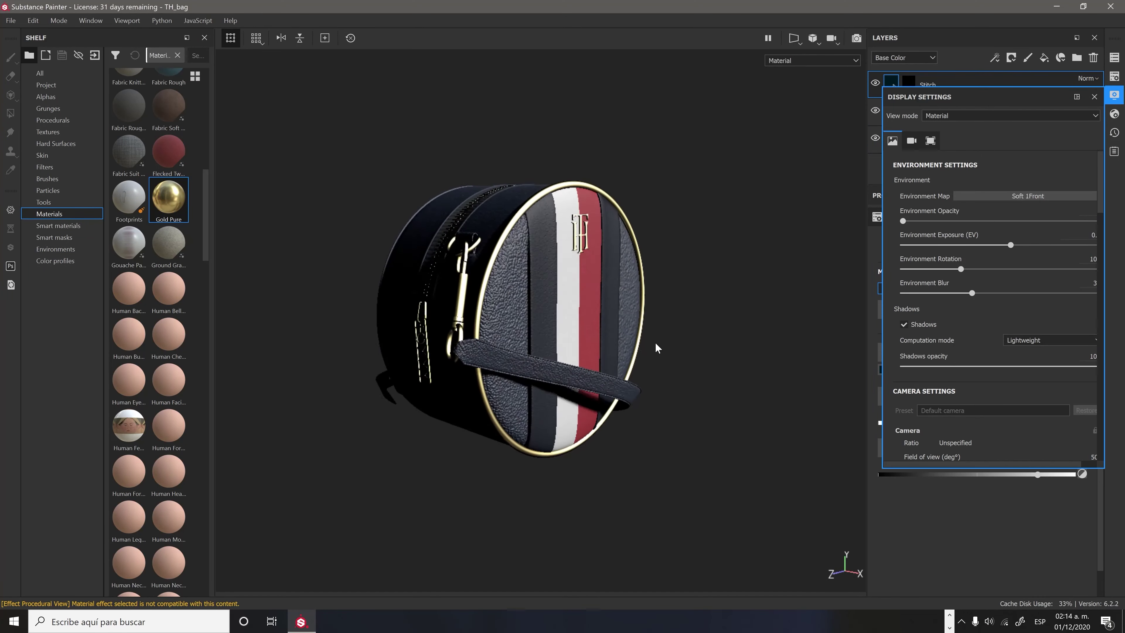
pyautogui.moveTo(658, 345)
pyautogui.keyDown('alt'); pyautogui.mouseDown()
pyautogui.moveTo(620, 351)
pyautogui.moveTo(738, 351)
pyautogui.mouseUp(); pyautogui.keyUp('alt')
pyautogui.click(904, 324)
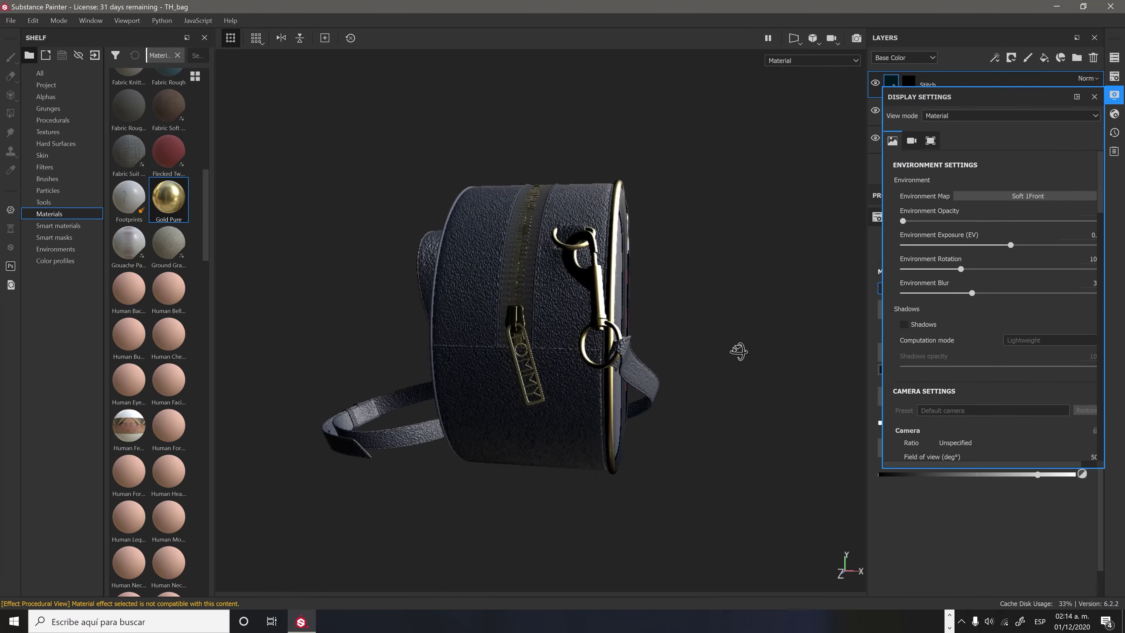
pyautogui.scroll(5, 546, 319)
pyautogui.click(1114, 95)
# Load Bevel Cross into the brush's Normal channel and select the Basic Hard brush.
pyautogui.click(1019, 457)
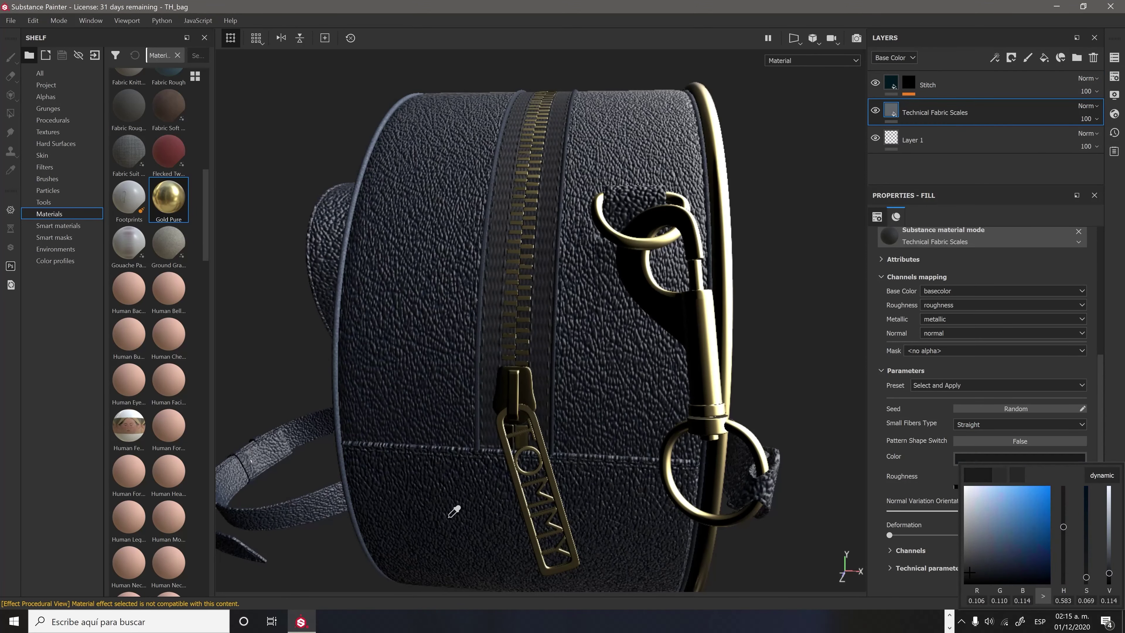
pyautogui.keyDown('alt'); pyautogui.moveTo(626, 404); pyautogui.dragTo(576, 399); pyautogui.keyUp('alt')
pyautogui.scroll(-3, 576, 398)
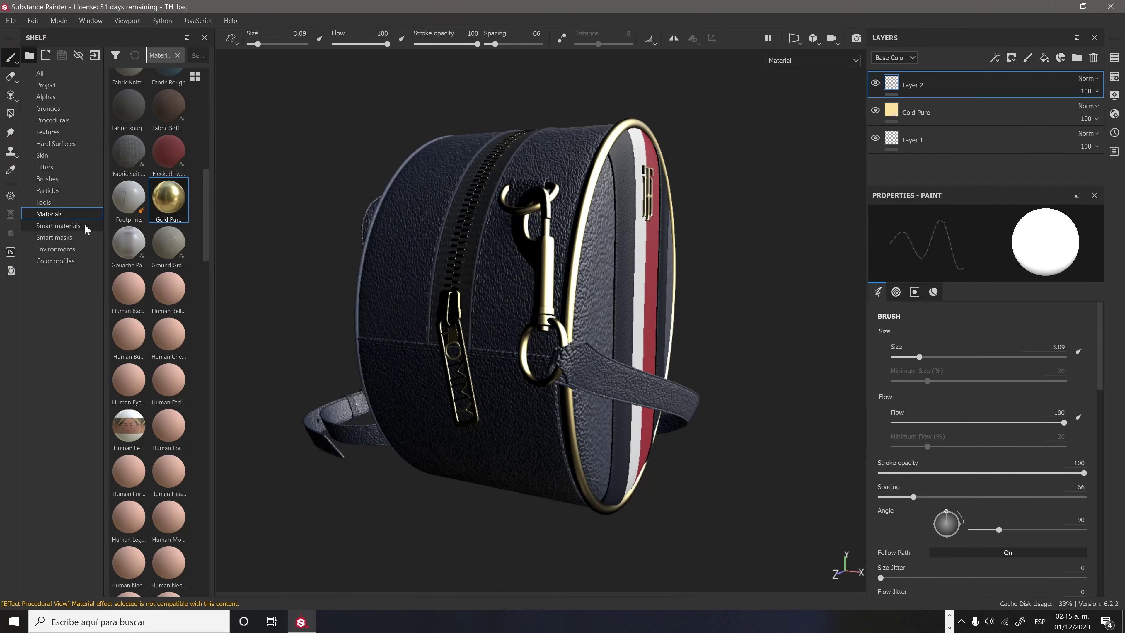
pyautogui.click(128, 362)
pyautogui.scroll(3, 510, 266)
pyautogui.scroll(3, 510, 266)
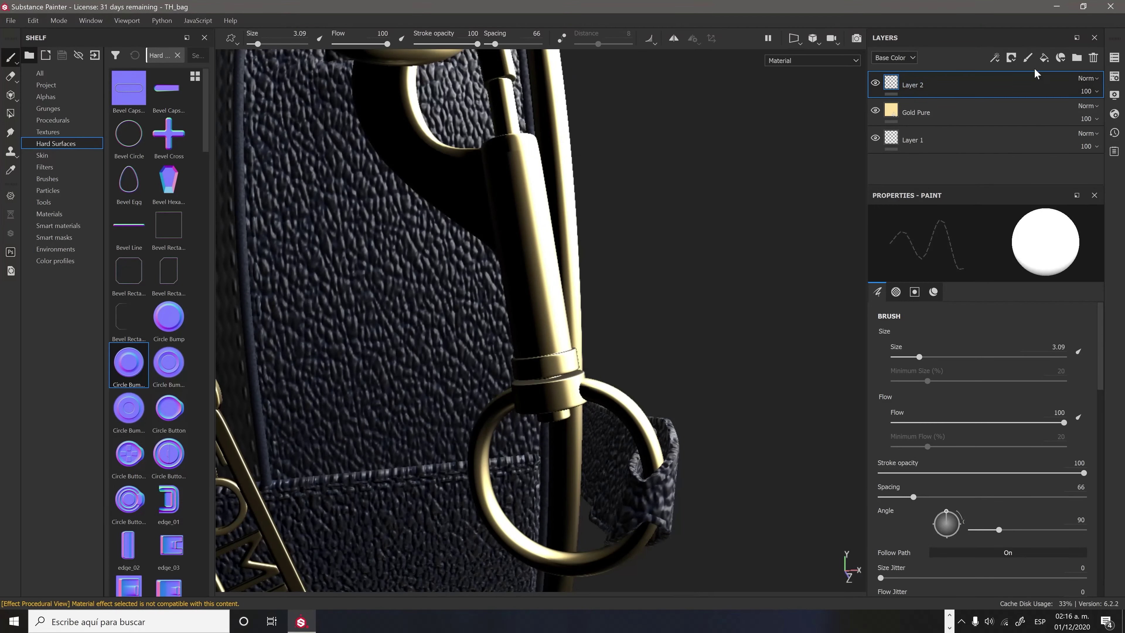
pyautogui.click(934, 291)
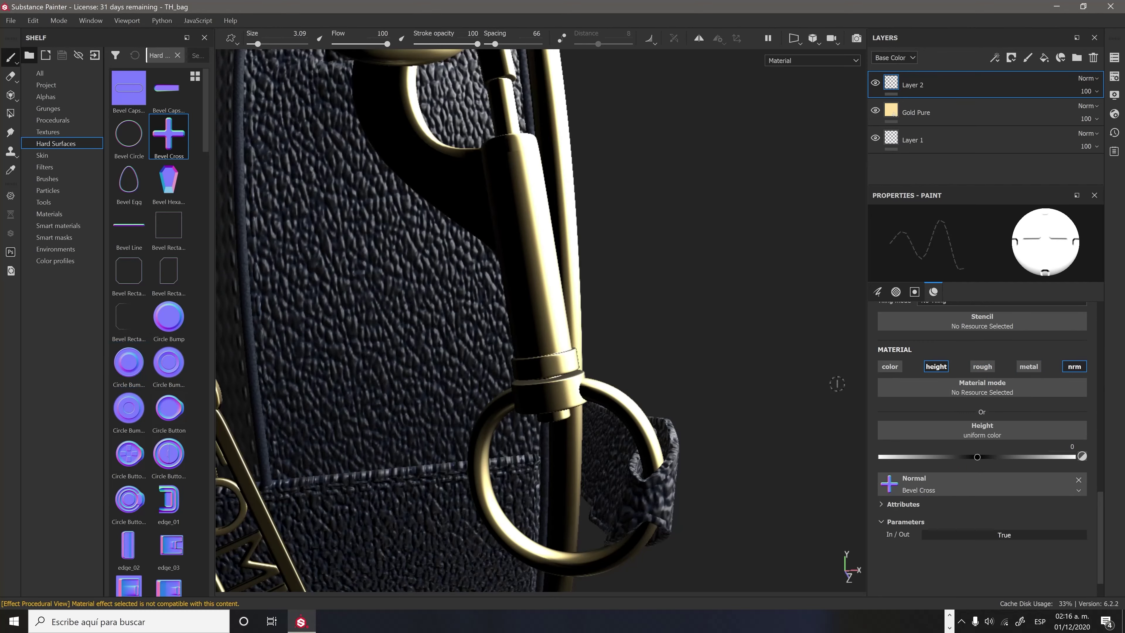
pyautogui.click(55, 178)
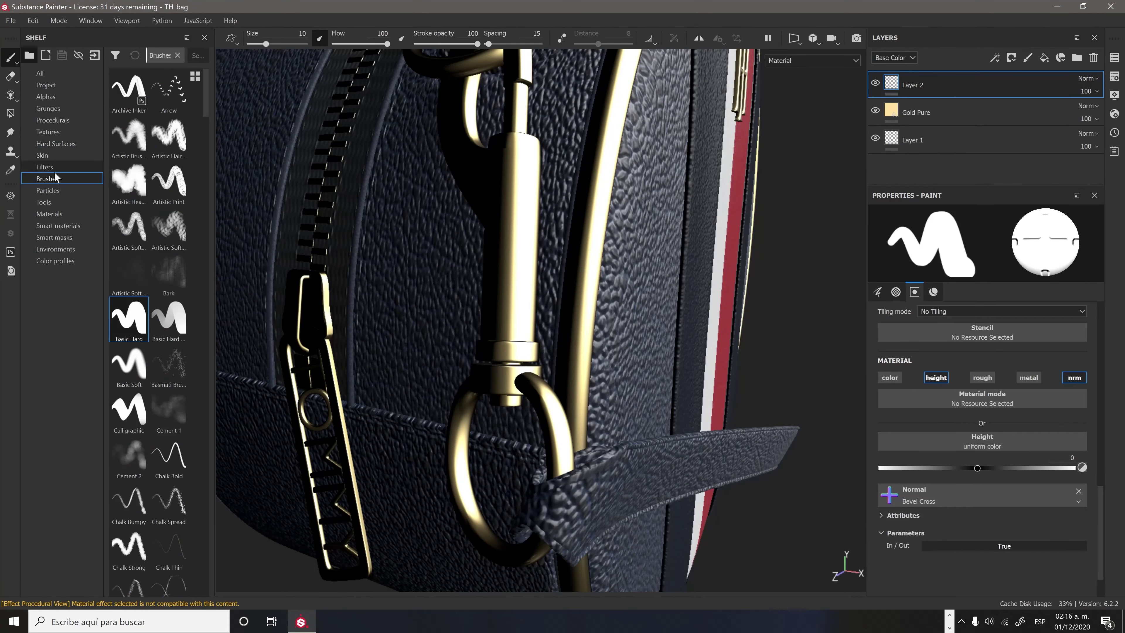
# Shrink the TH monogram to text height and place it between TOMMY and HILFIGER.
pyautogui.moveTo(575, 311)
pyautogui.keyDown('alt'); pyautogui.mouseDown()
pyautogui.moveTo(633, 327)
pyautogui.moveTo(583, 322)
pyautogui.mouseUp(); pyautogui.keyUp('alt')
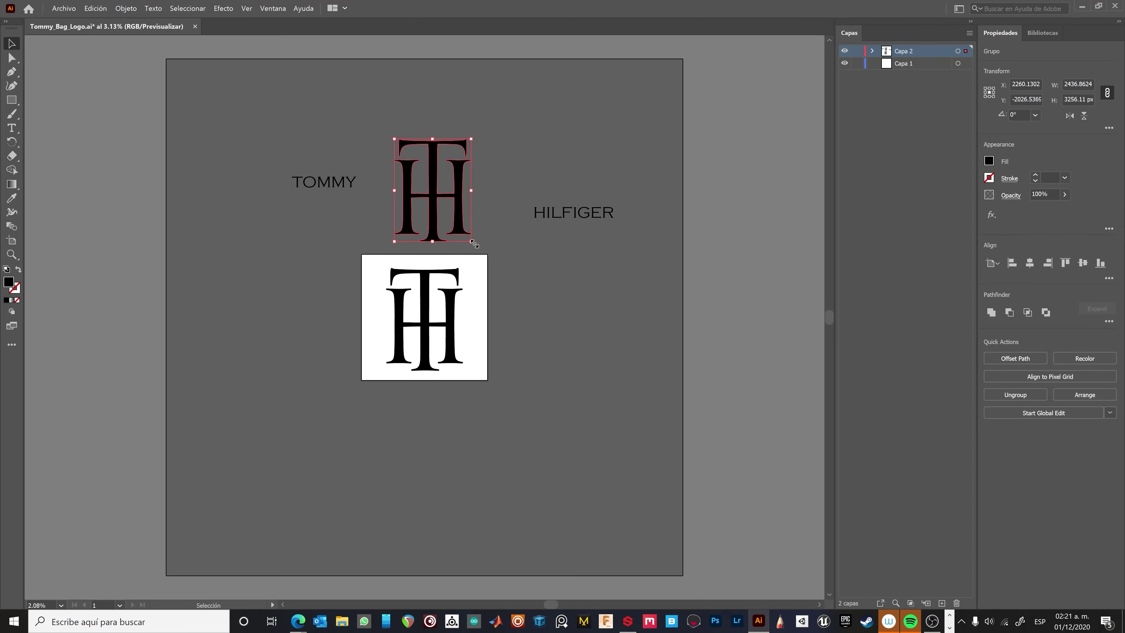
pyautogui.moveTo(474, 243); pyautogui.dragTo(414, 167)
pyautogui.keyDown('alt'); pyautogui.scroll(1, 424, 133); pyautogui.keyUp('alt')
pyautogui.moveTo(384, 218); pyautogui.dragTo(361, 215)
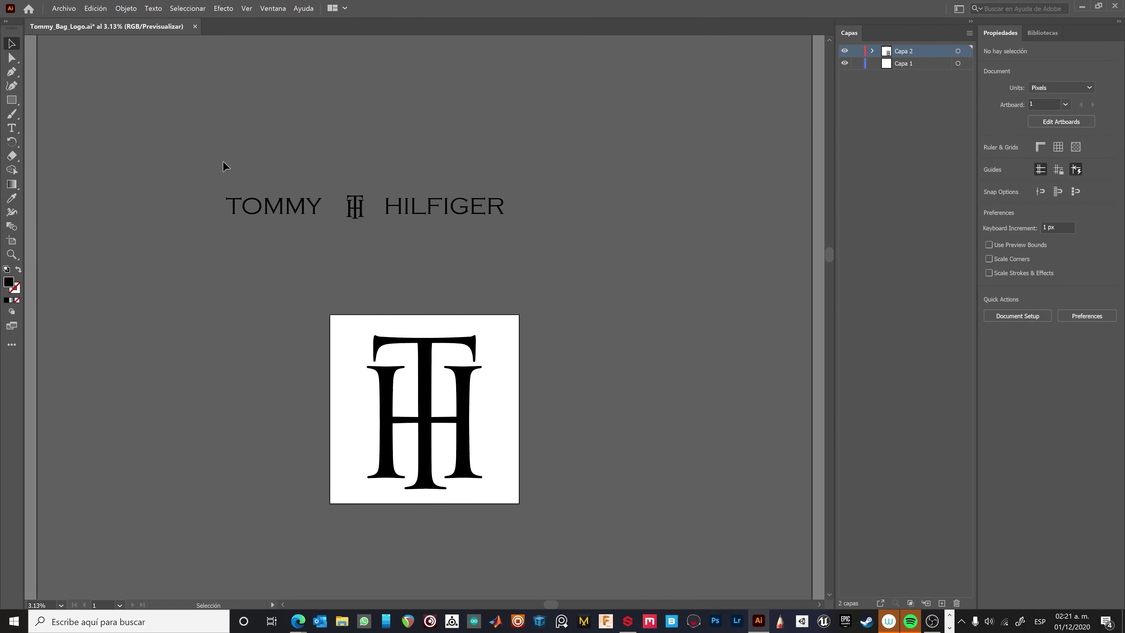
# Open Alpha Template.ai from recent files and tighten TOMMY and HILFIGER around the monogram.
pyautogui.click(64, 8)
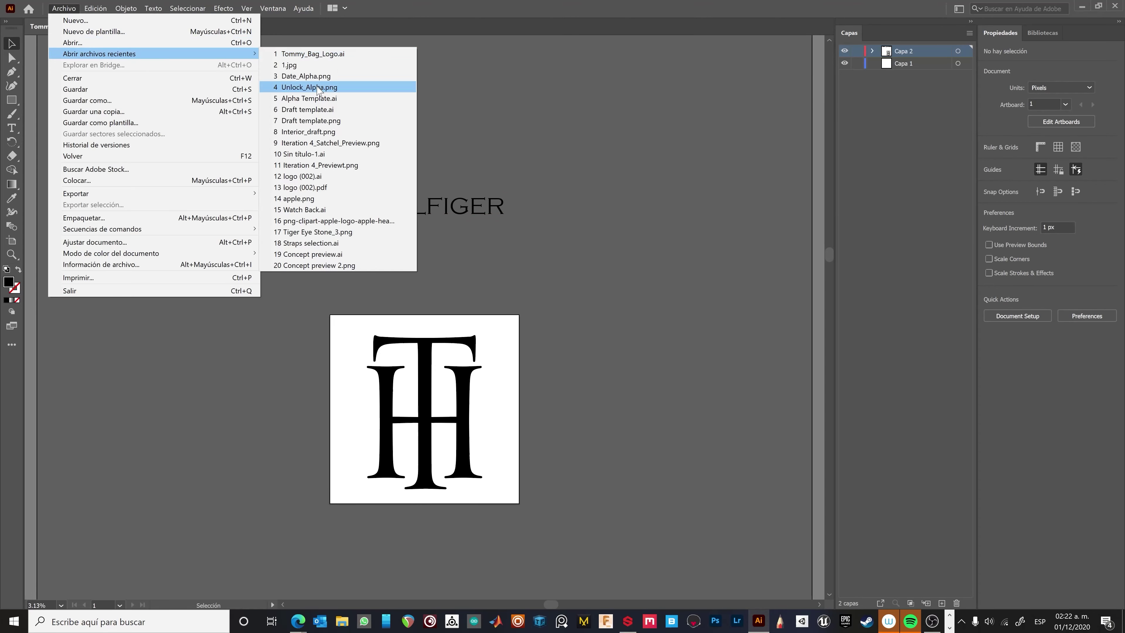
pyautogui.click(301, 88)
pyautogui.click(106, 26)
pyautogui.moveTo(275, 206); pyautogui.dragTo(290, 206)
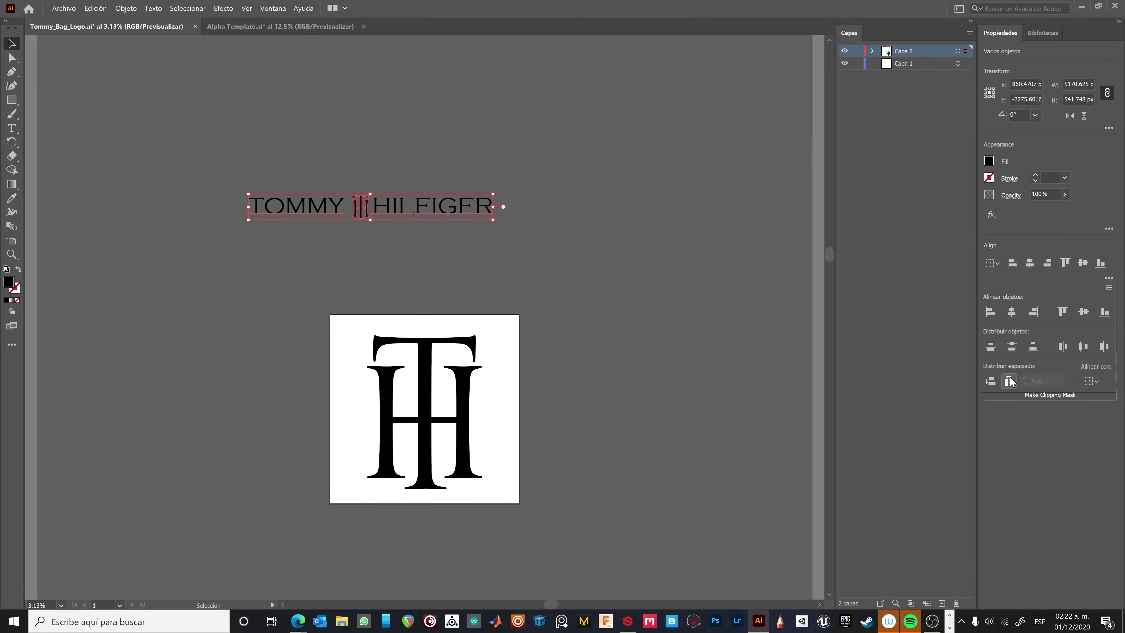
pyautogui.scroll(1, 399, 239)
pyautogui.moveTo(397, 240); pyautogui.dragTo(399, 239)
# Paste the TOMMY HILFIGER logo line onto the black artboard and make it white.
pyautogui.hotkey('ctrl', 'c')
pyautogui.hotkey('ctrl', 'Tab')
pyautogui.hotkey('ctrl', 'v')
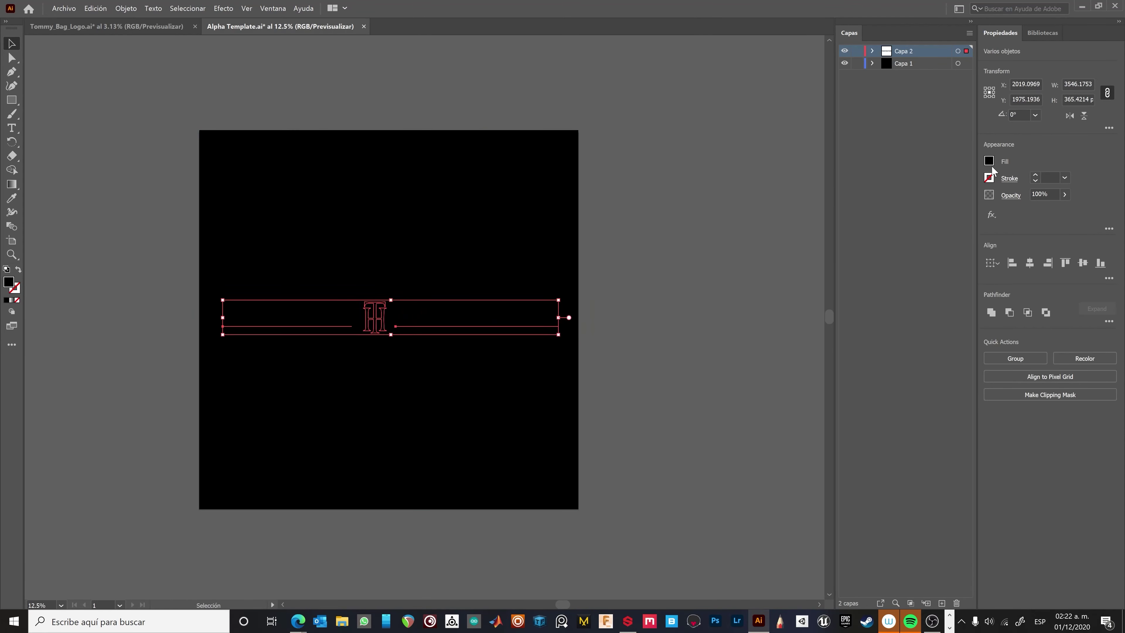
pyautogui.hotkey('ctrl', 'shift', 'a')
pyautogui.click(658, 552)
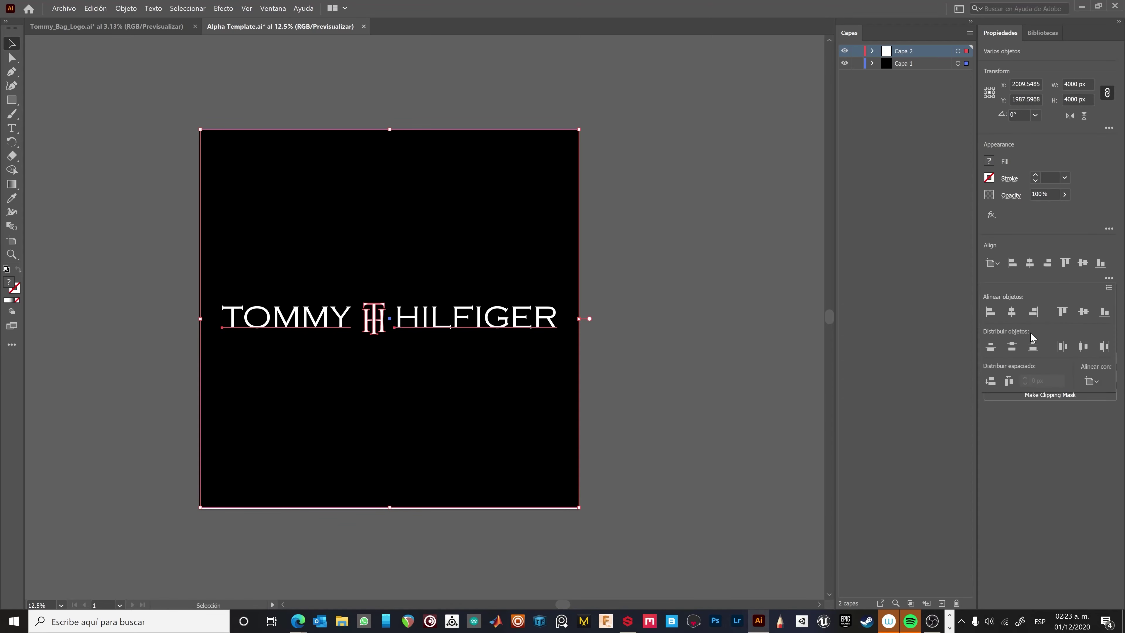
# Export the artboard as Tommy_Hilfiger_Alpha.png into the Tommy H Bag folder and quit Illustrator.
pyautogui.hotkey('ctrl', 'shift', 'a')
pyautogui.click(64, 8)
pyautogui.click(310, 190)
pyautogui.click(192, 28)
pyautogui.doubleClick(142, 98)
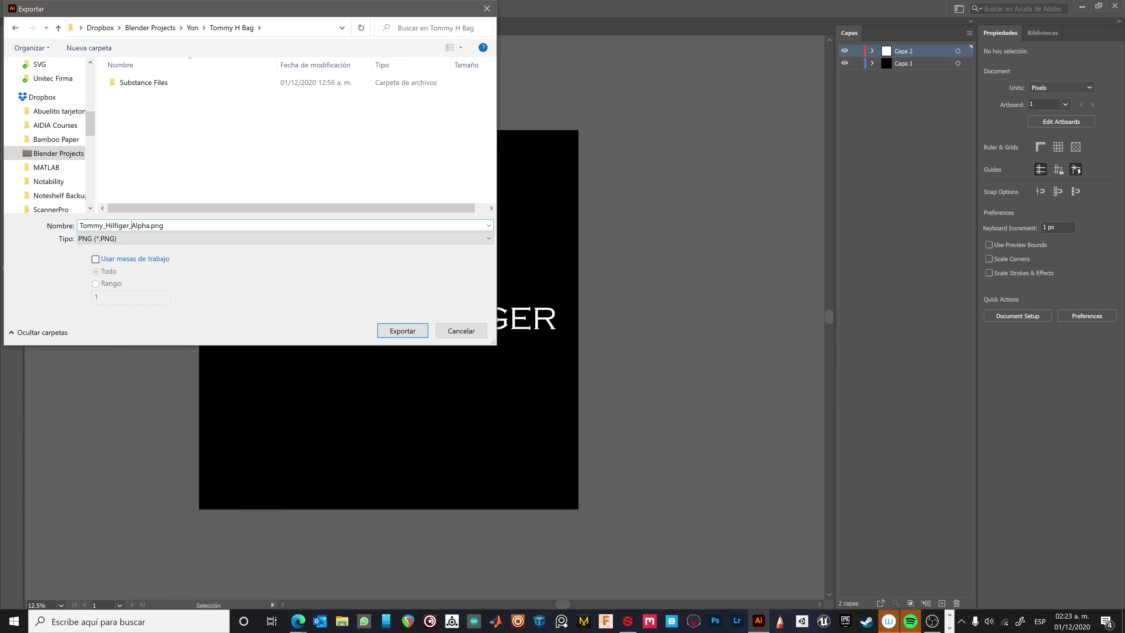
pyautogui.press('Return')
pyautogui.hotkey('ctrl', 'q')
pyautogui.click(616, 327)
# Import Tommy_Hilfiger_Alpha.png into the project as an alpha resource.
pyautogui.click(302, 621)
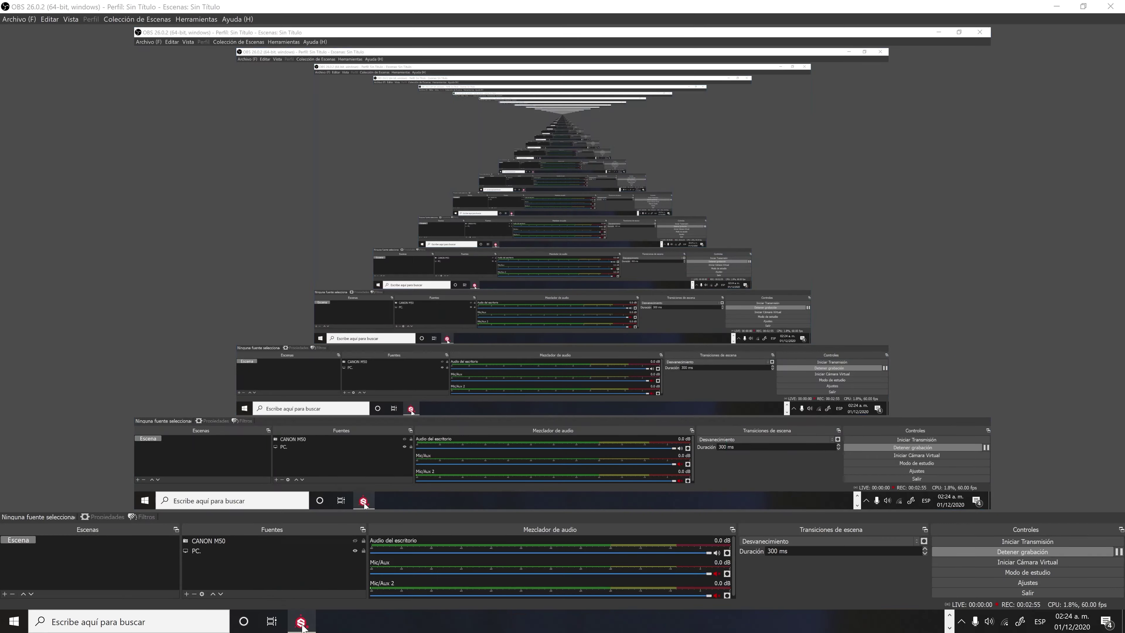
pyautogui.doubleClick(213, 251)
pyautogui.moveTo(251, 294); pyautogui.dragTo(563, 310)
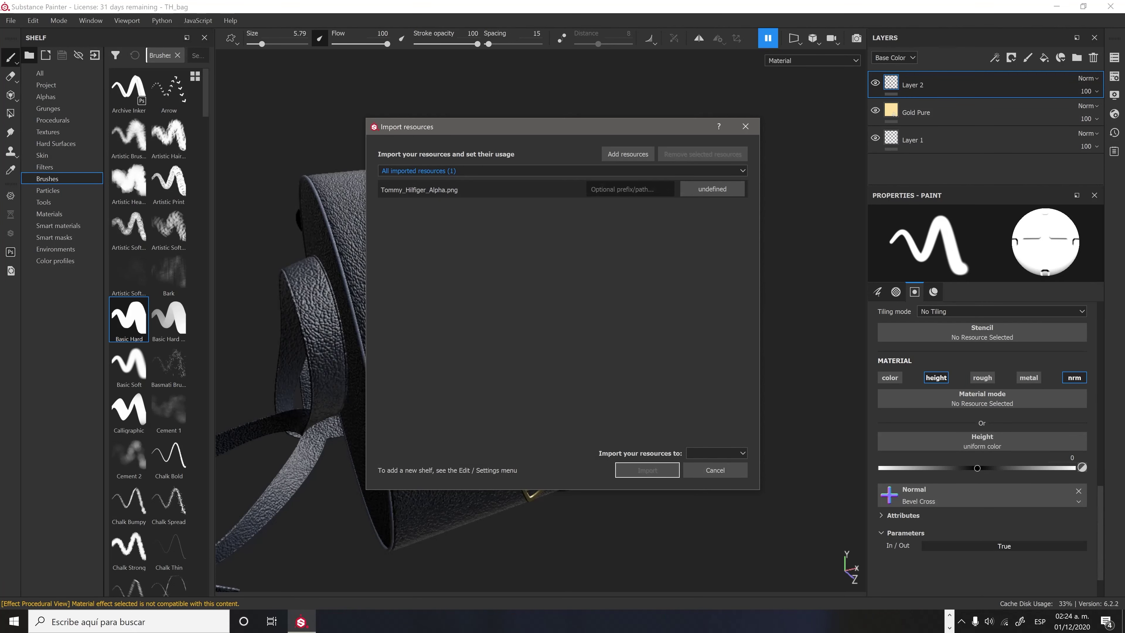
pyautogui.click(710, 464)
pyautogui.click(647, 470)
pyautogui.click(169, 282)
# Add a height-only fill layer with a mask and a paint effect.
pyautogui.scroll(5, 603, 338)
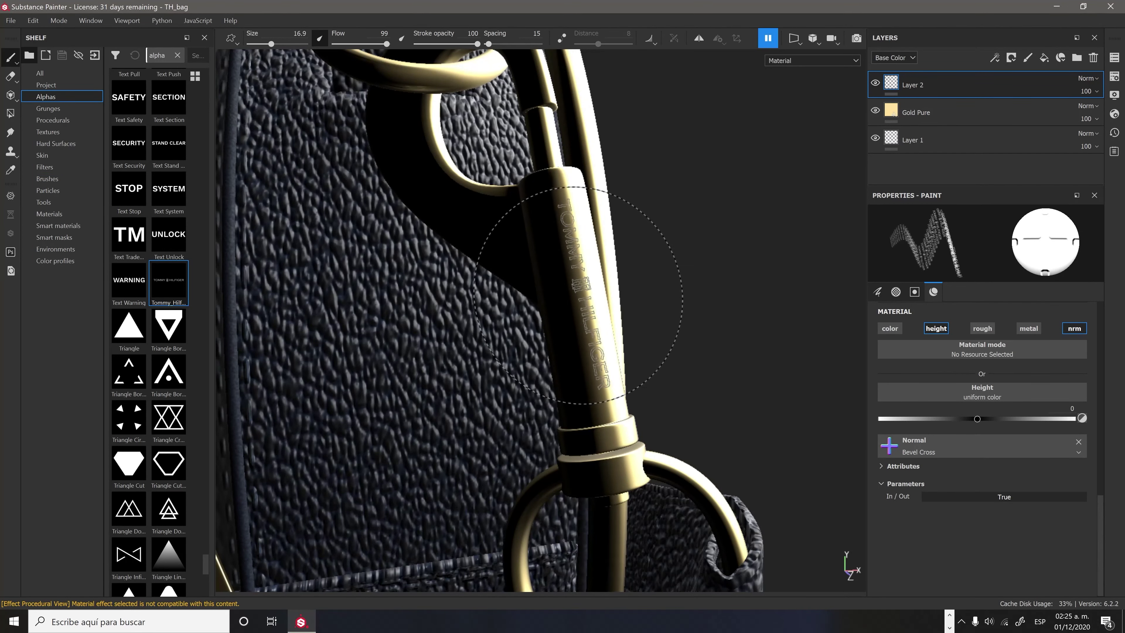
pyautogui.scroll(-3, 688, 361)
pyautogui.scroll(-3, 708, 346)
pyautogui.scroll(4, 740, 321)
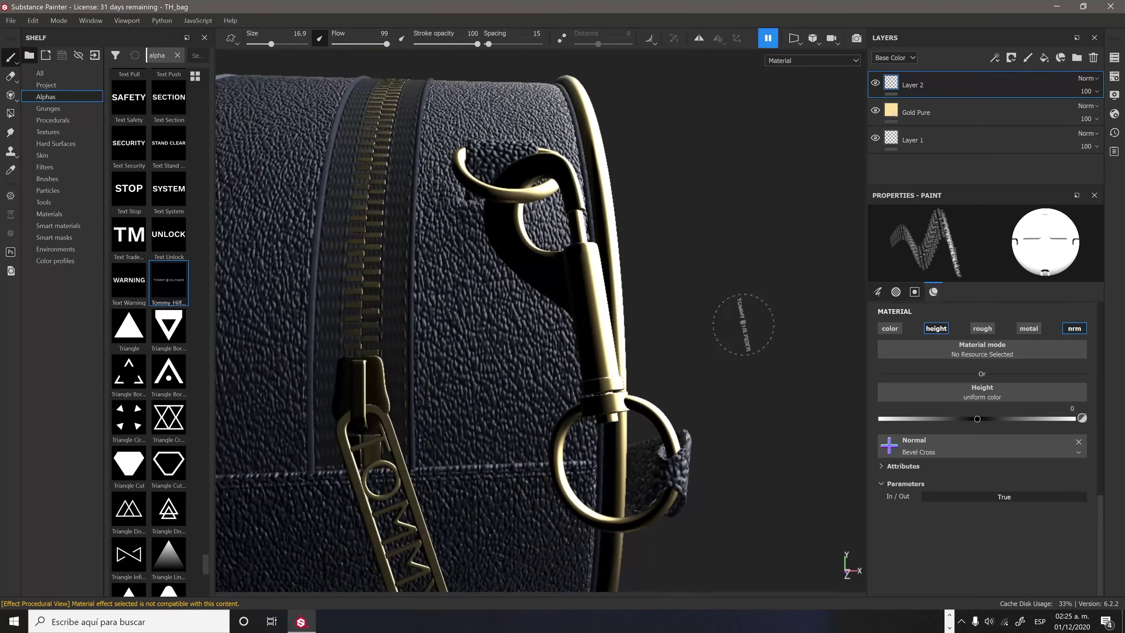
pyautogui.scroll(2, 597, 322)
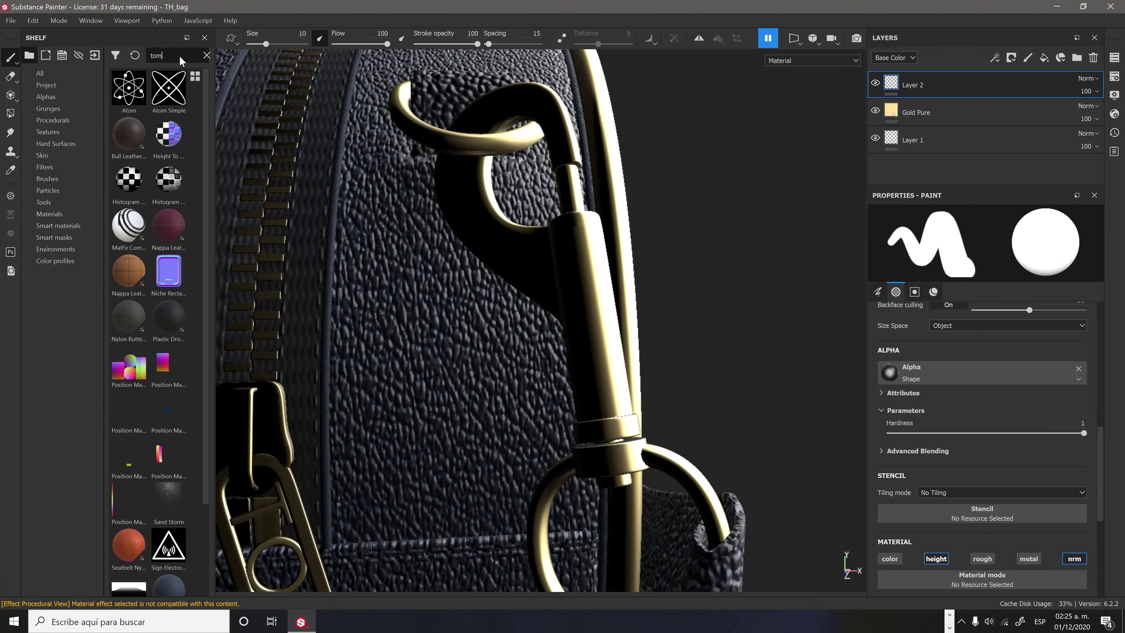
pyautogui.scroll(-3, 708, 364)
pyautogui.scroll(3, 603, 327)
pyautogui.click(1011, 58)
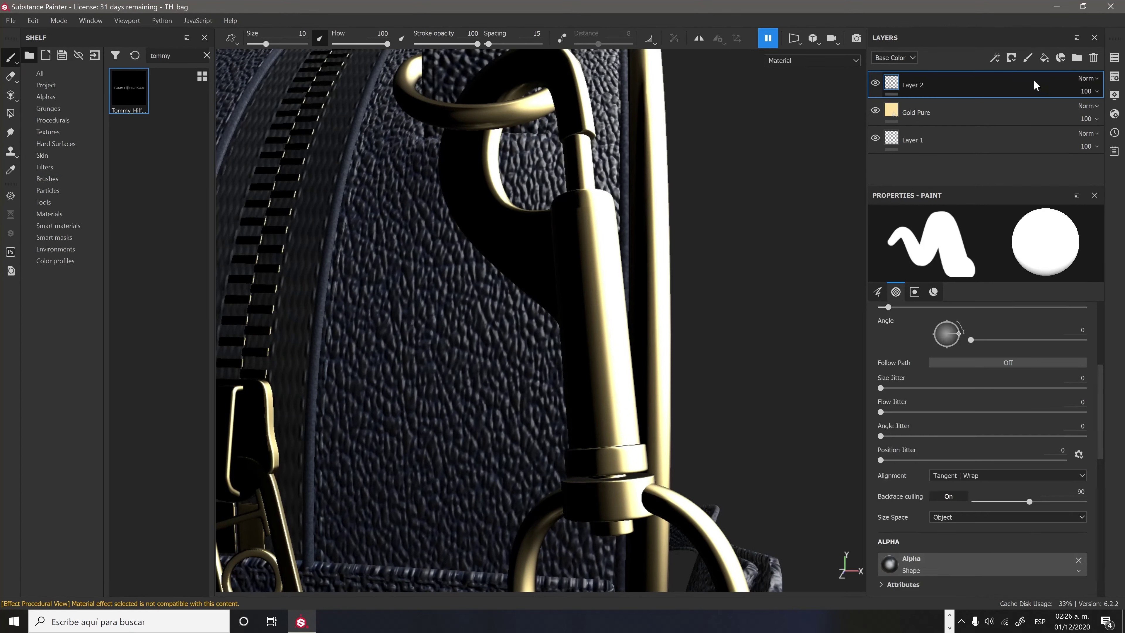
pyautogui.click(1014, 254)
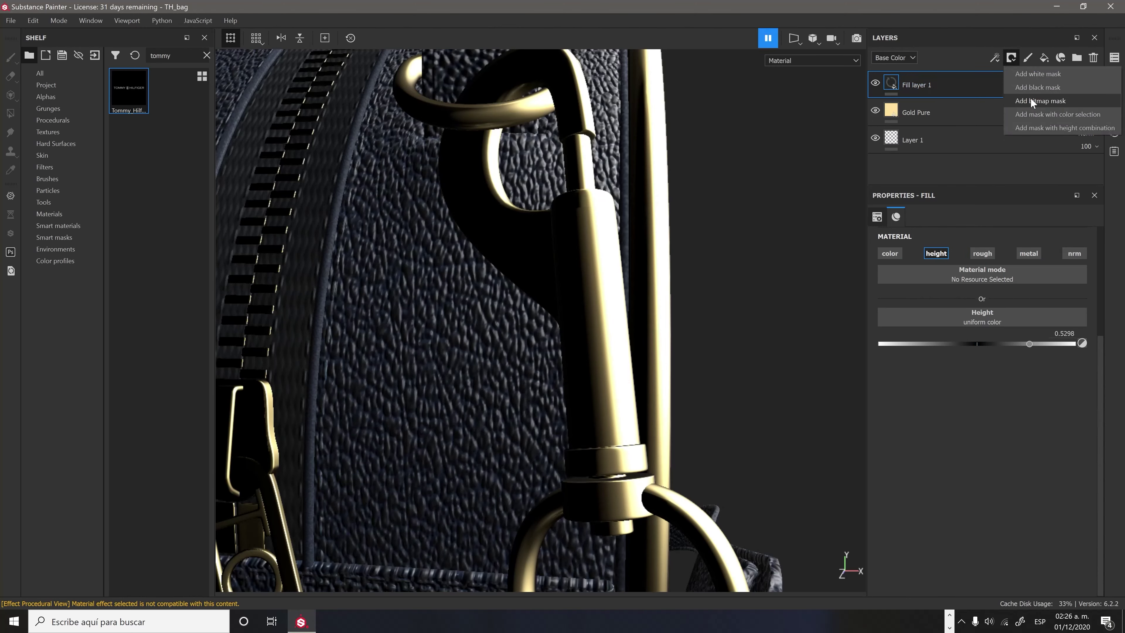
pyautogui.click(1031, 101)
pyautogui.click(995, 58)
pyautogui.click(1018, 128)
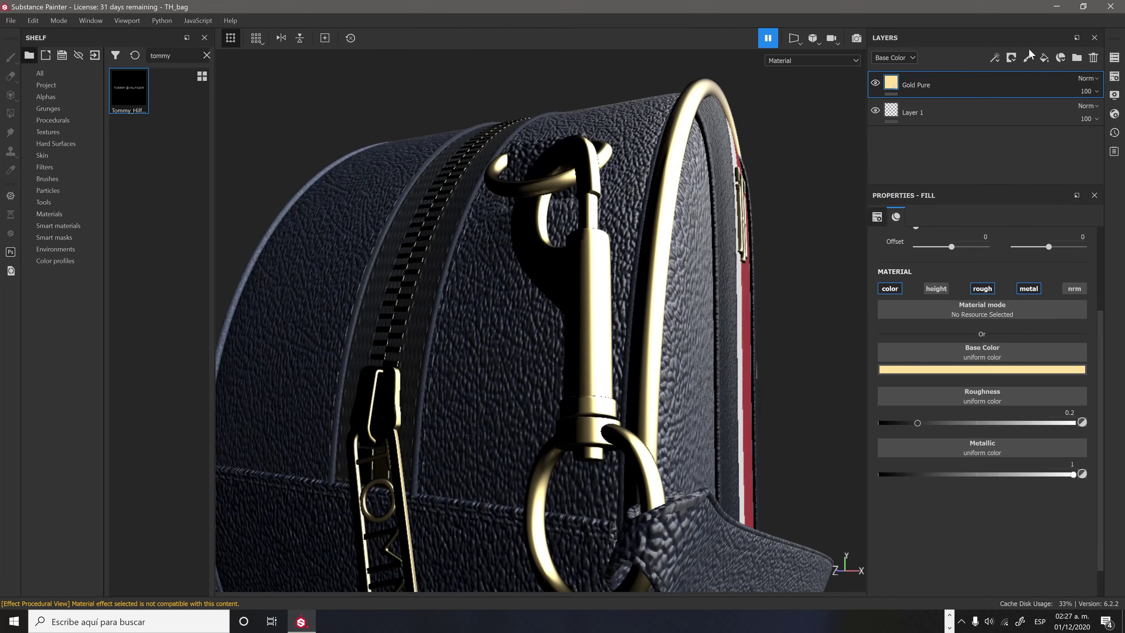
# Stamp the TOMMY HILFIGER alpha at height -0.3512 along the gold clasp's barrel on Layer 2, then preview in Iray.
pyautogui.click(1029, 57)
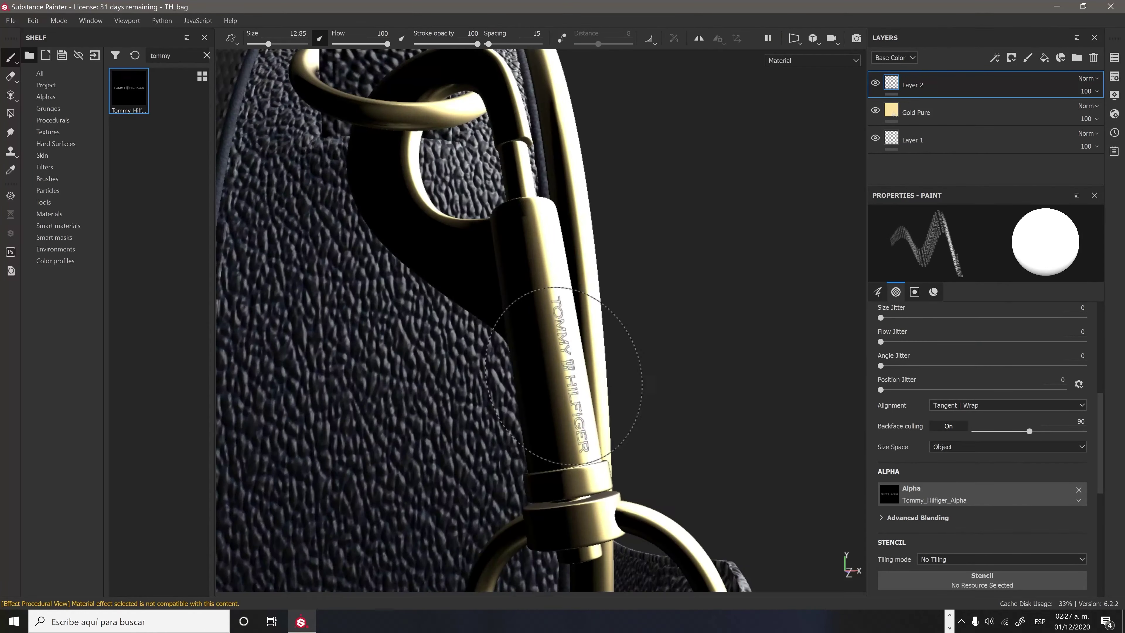
pyautogui.scroll(-2, 992, 510)
pyautogui.scroll(-2, 992, 523)
pyautogui.scroll(-2, 1001, 540)
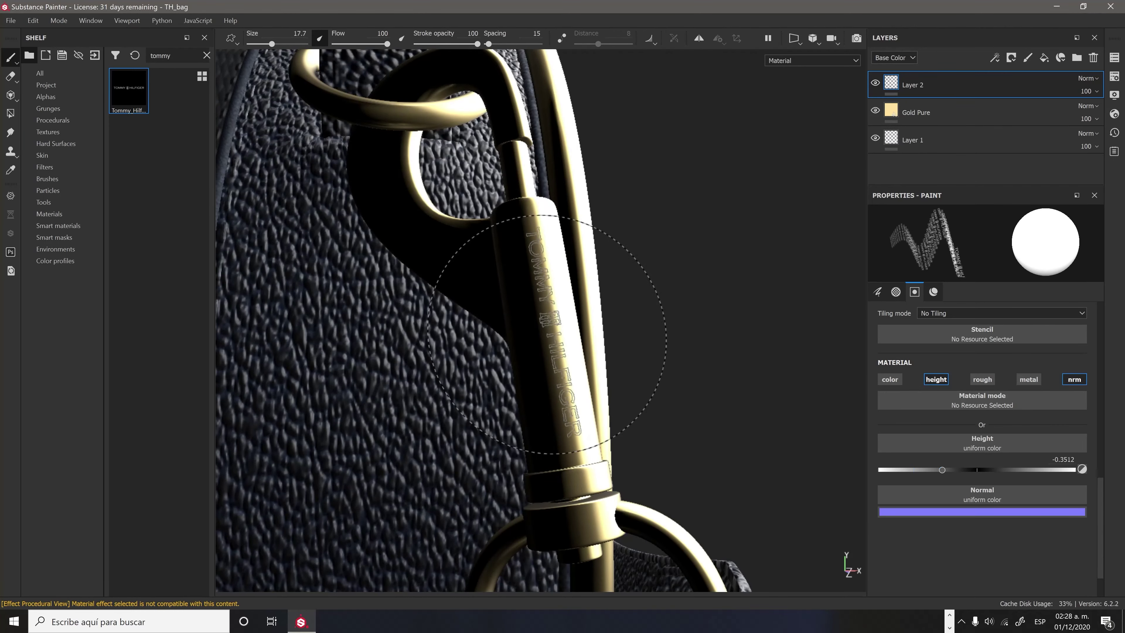
pyautogui.rightClick(548, 335)
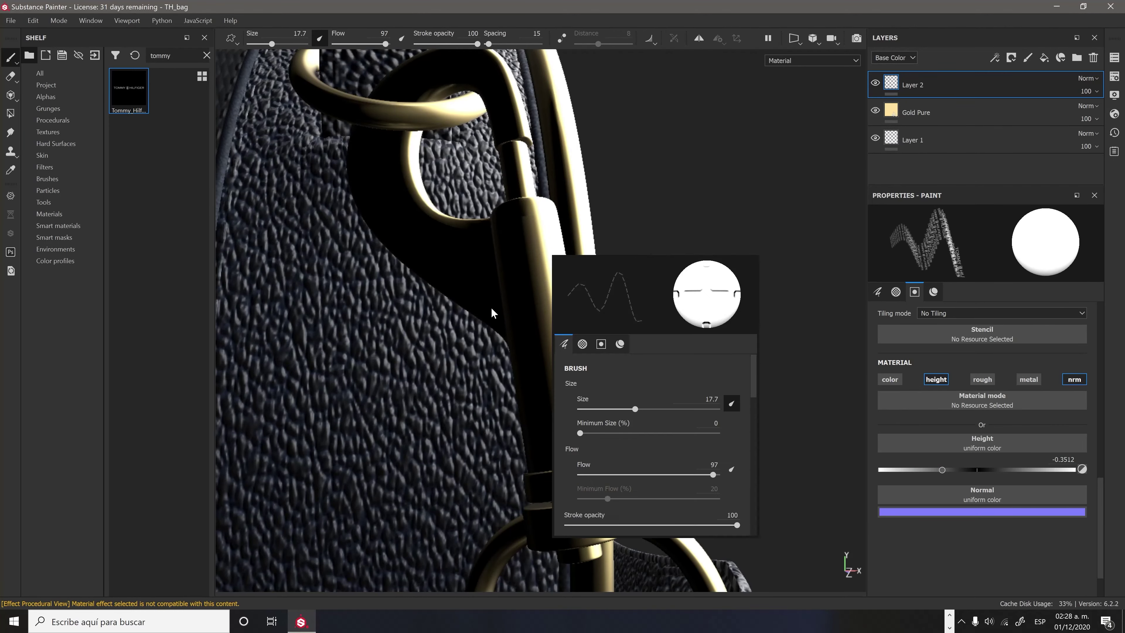
pyautogui.scroll(-5, 549, 346)
pyautogui.moveTo(666, 395)
pyautogui.keyDown('alt'); pyautogui.mouseDown()
pyautogui.moveTo(729, 352)
pyautogui.moveTo(648, 370)
pyautogui.mouseUp(); pyautogui.keyUp('alt')
pyautogui.scroll(3, 598, 326)
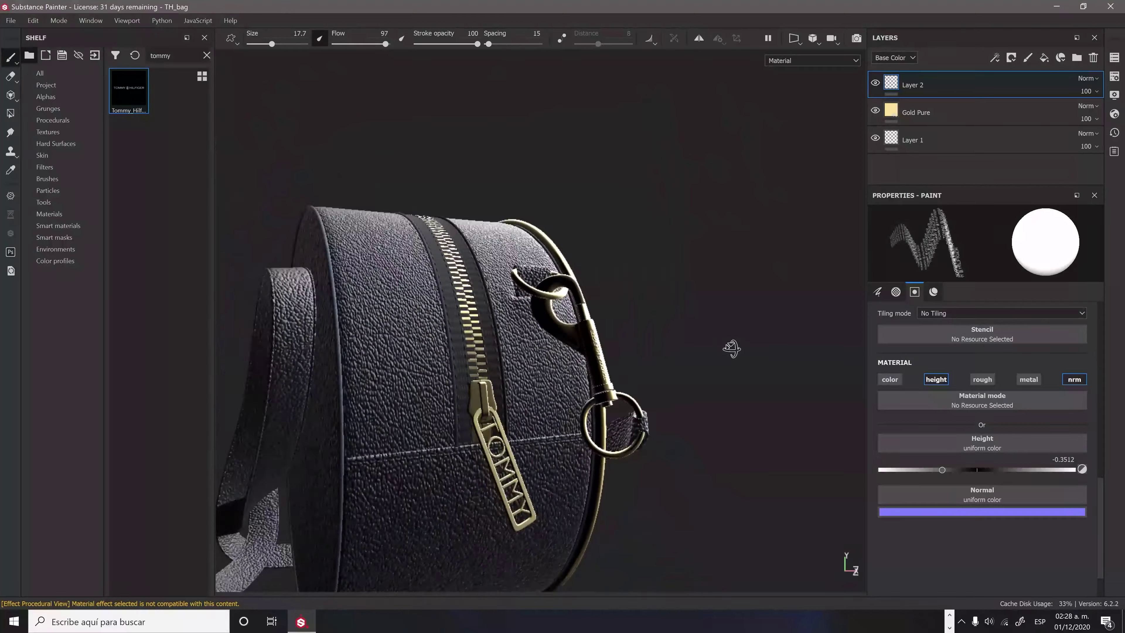
pyautogui.scroll(2, 598, 325)
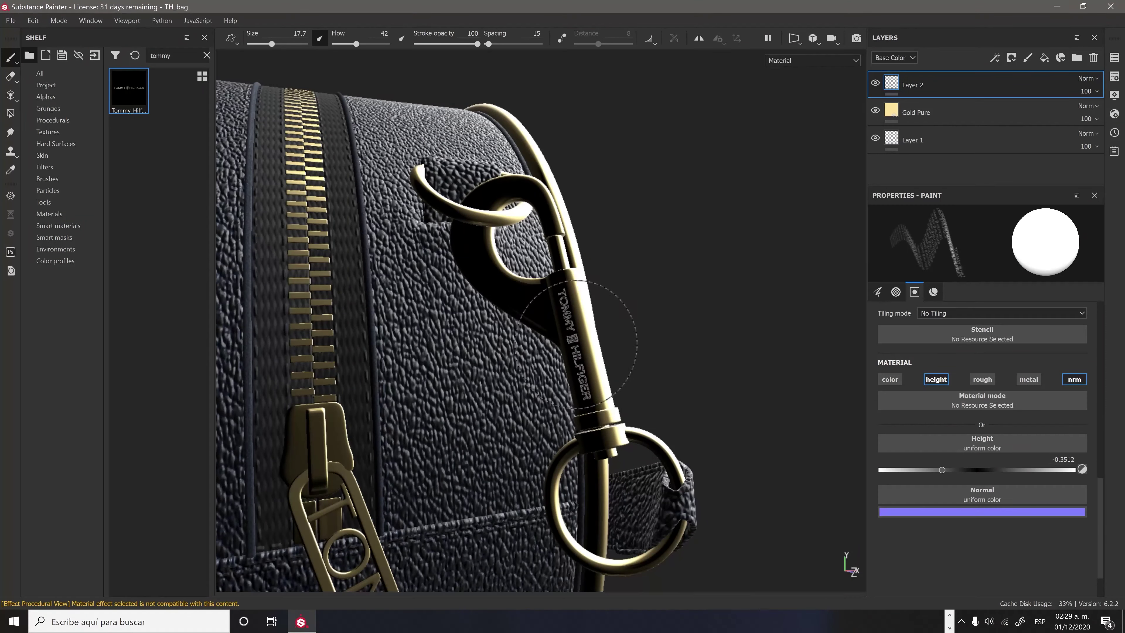
pyautogui.scroll(-5, 579, 343)
pyautogui.scroll(4, 620, 354)
pyautogui.scroll(3, 668, 376)
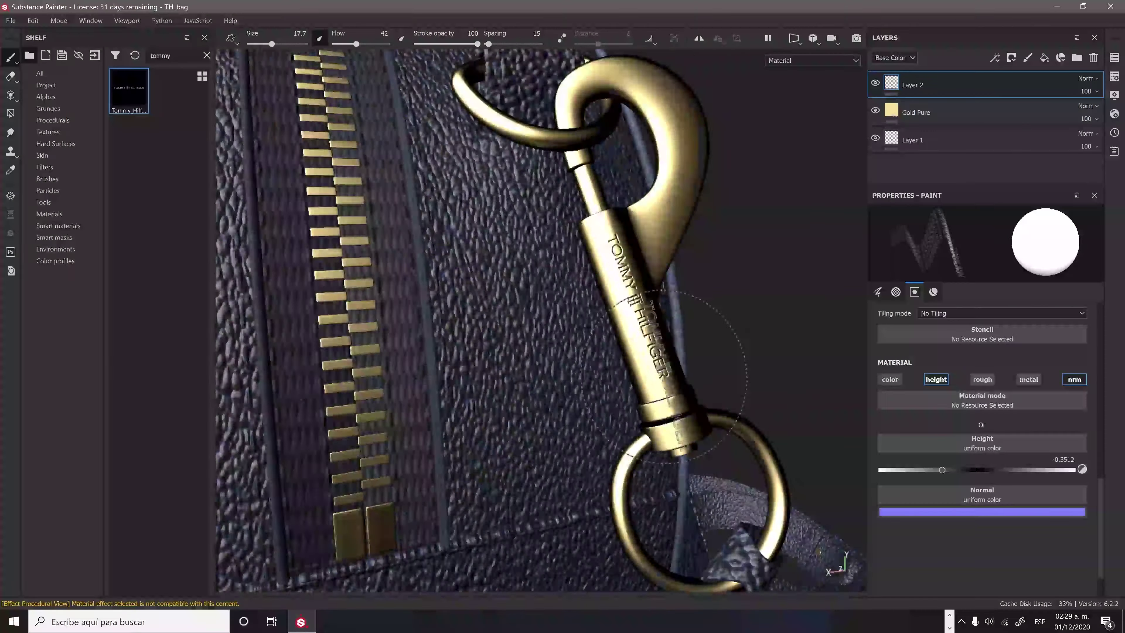
pyautogui.scroll(-5, 664, 377)
pyautogui.scroll(-1, 527, 363)
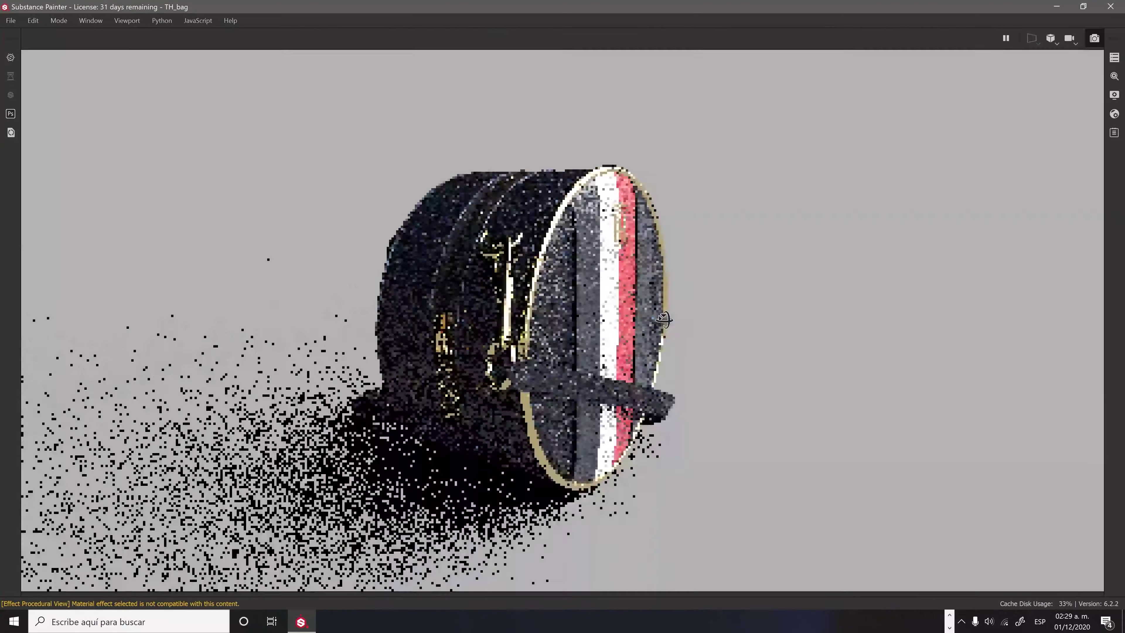
pyautogui.press('F10')
# Orbit and reframe the bag in the Iray render, then return to painting mode.
pyautogui.moveTo(774, 364)
pyautogui.keyDown('alt'); pyautogui.mouseDown()
pyautogui.moveTo(660, 352)
pyautogui.moveTo(716, 339)
pyautogui.moveTo(594, 351)
pyautogui.moveTo(648, 406)
pyautogui.mouseUp(); pyautogui.keyUp('alt')
pyautogui.scroll(-2, 716, 339)
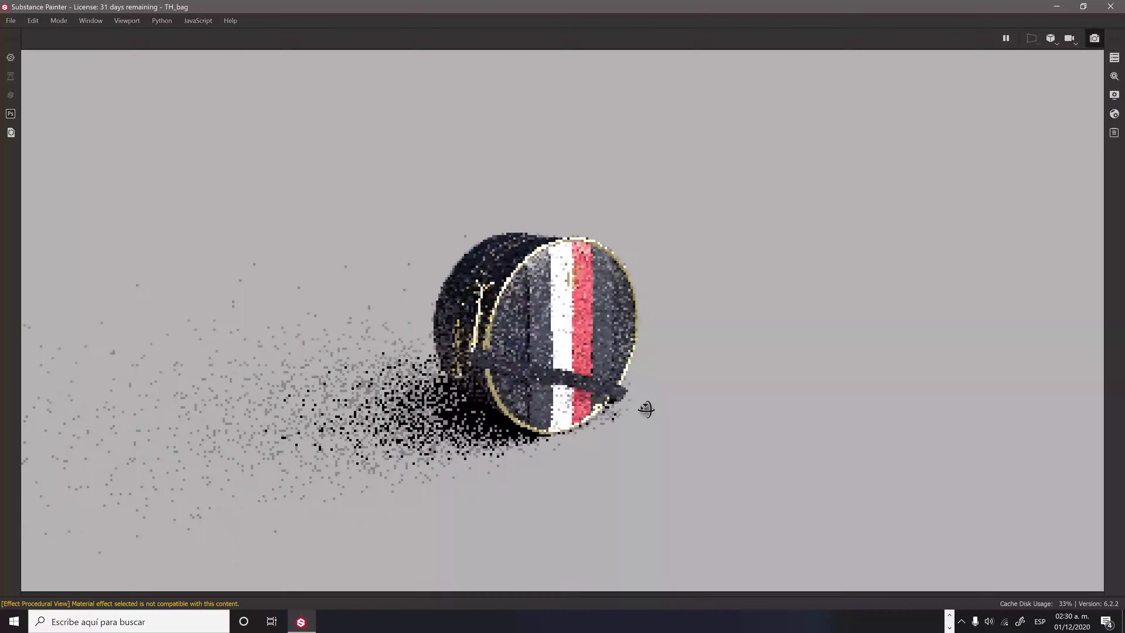
pyautogui.scroll(2, 811, 315)
pyautogui.click(1114, 95)
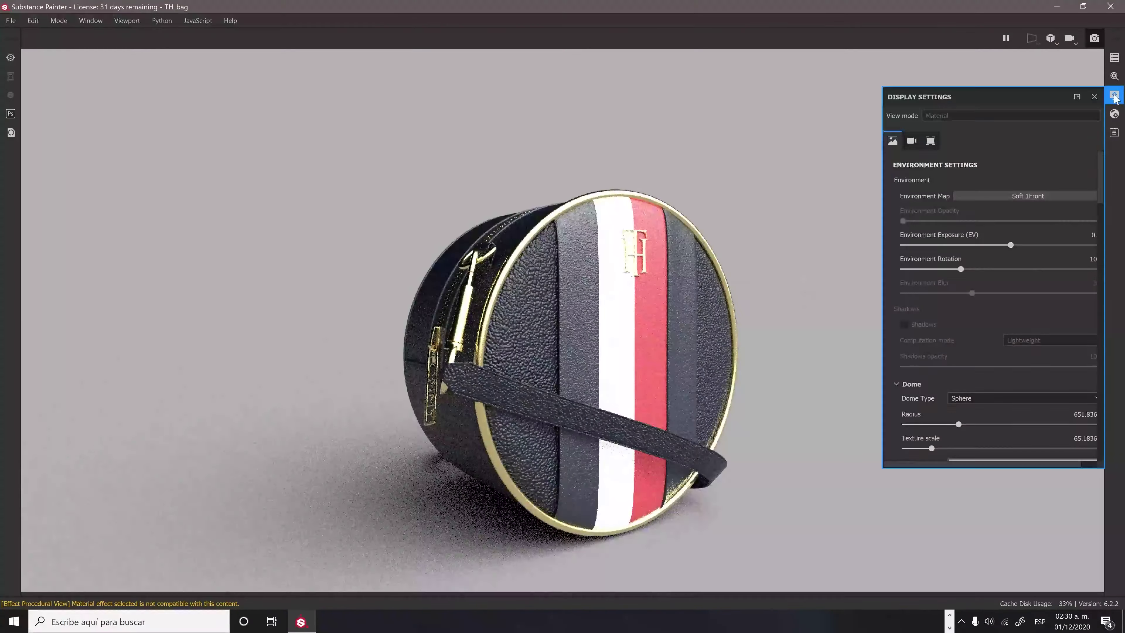
pyautogui.moveTo(877, 191)
pyautogui.keyDown('alt'); pyautogui.mouseDown()
pyautogui.moveTo(740, 334)
pyautogui.moveTo(709, 342)
pyautogui.mouseUp(); pyautogui.keyUp('alt')
pyautogui.scroll(-3, 741, 335)
pyautogui.scroll(5, 693, 347)
pyautogui.scroll(-5, 693, 347)
pyautogui.press('F10')
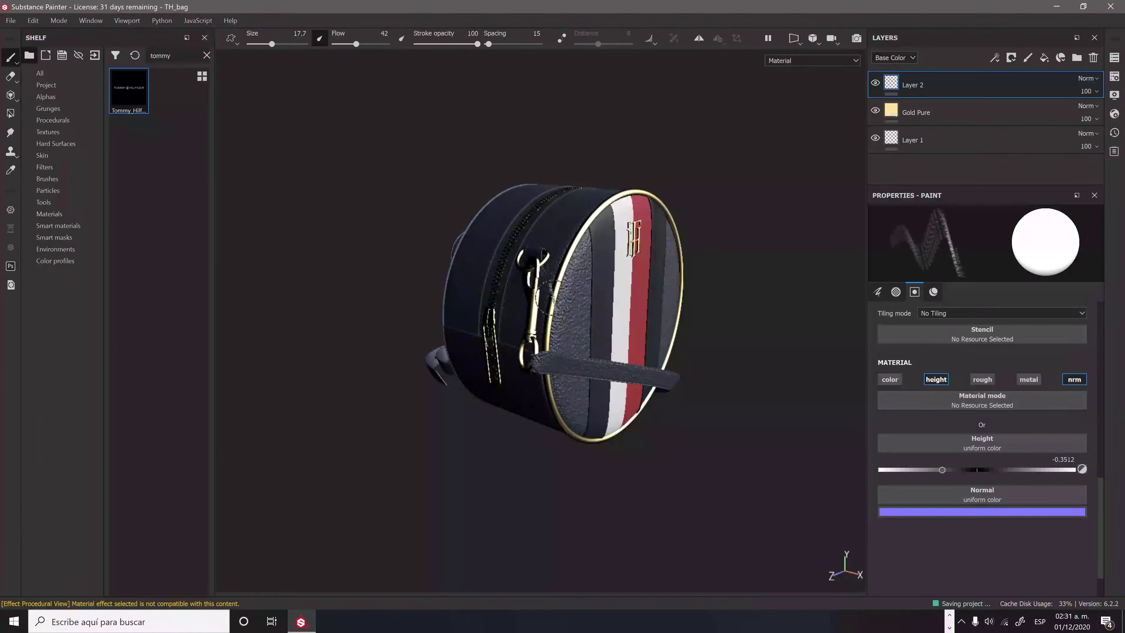
# Launch Blender from the Windows Start search.
pyautogui.press('super')
pyautogui.write('blender')
pyautogui.press('Return')
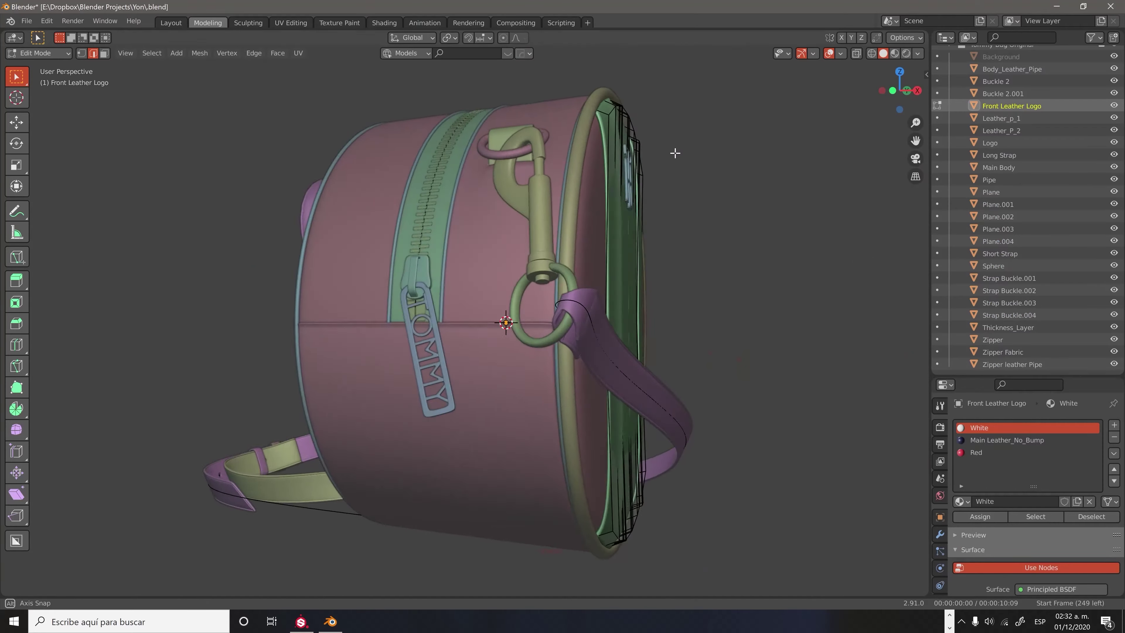
# Give the logo panel Subdivision smoothing and a 0.15 cm Solidify shell, then apply its scale.
pyautogui.click(939, 534)
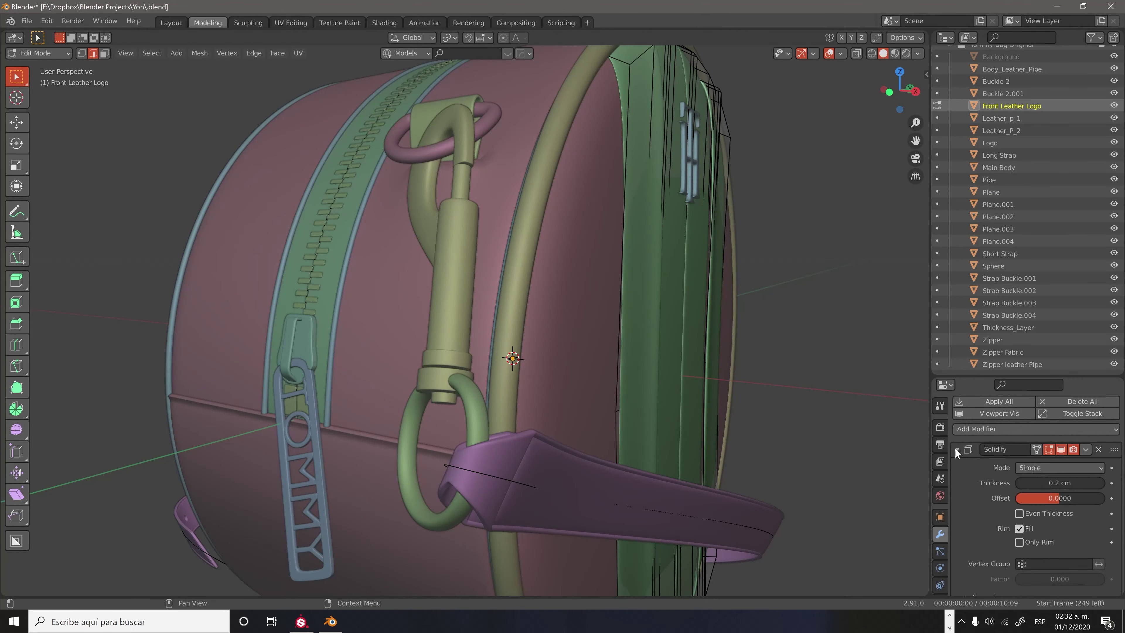
pyautogui.moveTo(682, 228)
pyautogui.mouseDown(button='middle')
pyautogui.moveTo(651, 369)
pyautogui.moveTo(847, 394)
pyautogui.moveTo(719, 383)
pyautogui.moveTo(682, 408)
pyautogui.moveTo(768, 351)
pyautogui.moveTo(608, 370)
pyautogui.moveTo(718, 301)
pyautogui.moveTo(717, 348)
pyautogui.mouseUp(button='middle')
pyautogui.press('1')
pyautogui.scroll(-3, 719, 382)
pyautogui.hotkey('ctrl', 'r')
pyautogui.press('Tab')
pyautogui.scroll(-5, 718, 300)
pyautogui.hotkey('ctrl', 'a')
# Move the logo panel's rim vertices toward the bag's rim.
pyautogui.moveTo(598, 384); pyautogui.dragTo(590, 414, button='middle')
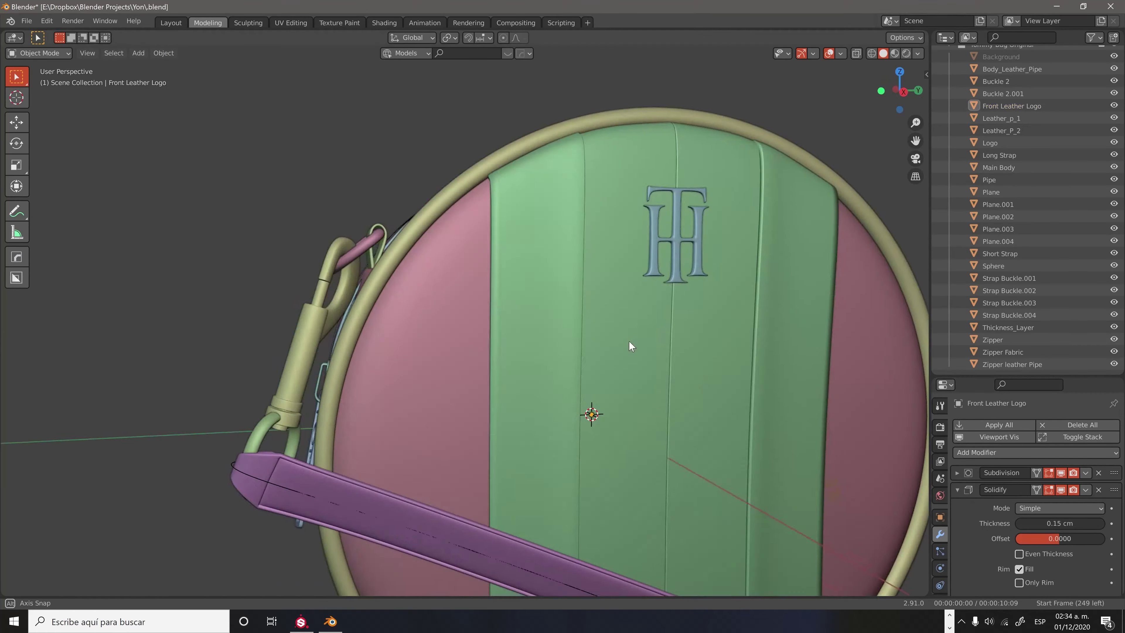
pyautogui.hotkey('ctrl', 'pagedown')
pyautogui.scroll(-4, 659, 221)
pyautogui.scroll(4, 690, 281)
pyautogui.moveTo(690, 280)
pyautogui.mouseDown(button='middle')
pyautogui.moveTo(653, 477)
pyautogui.moveTo(725, 304)
pyautogui.mouseUp(button='middle')
pyautogui.press('Tab')
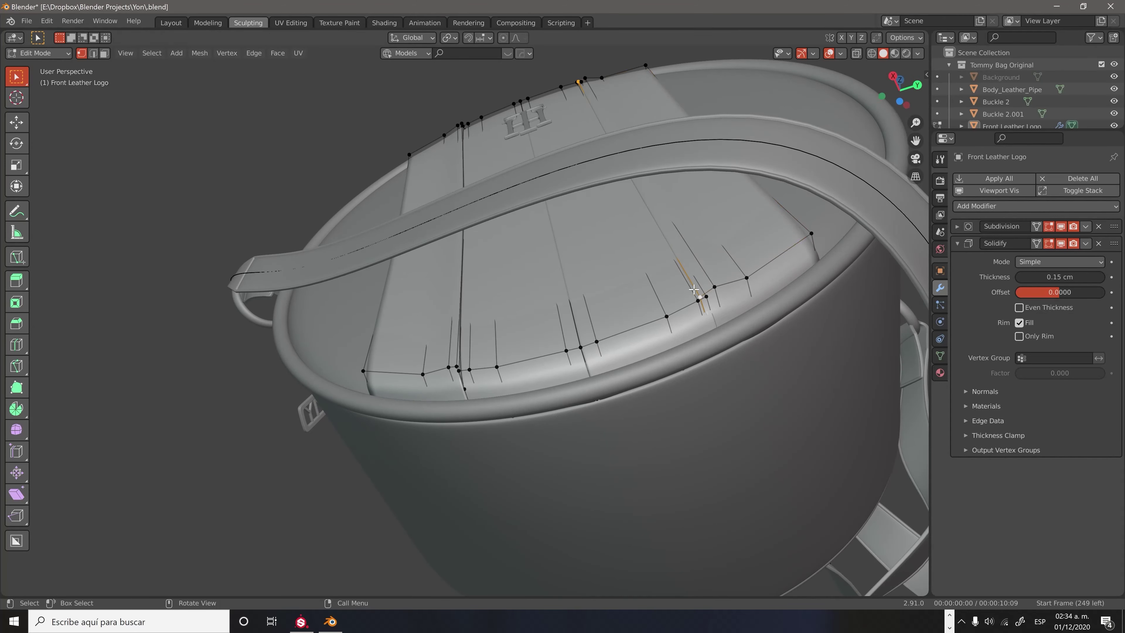
pyautogui.press('Tab')
pyautogui.scroll(-5, 706, 291)
pyautogui.press('Tab')
pyautogui.scroll(5, 678, 394)
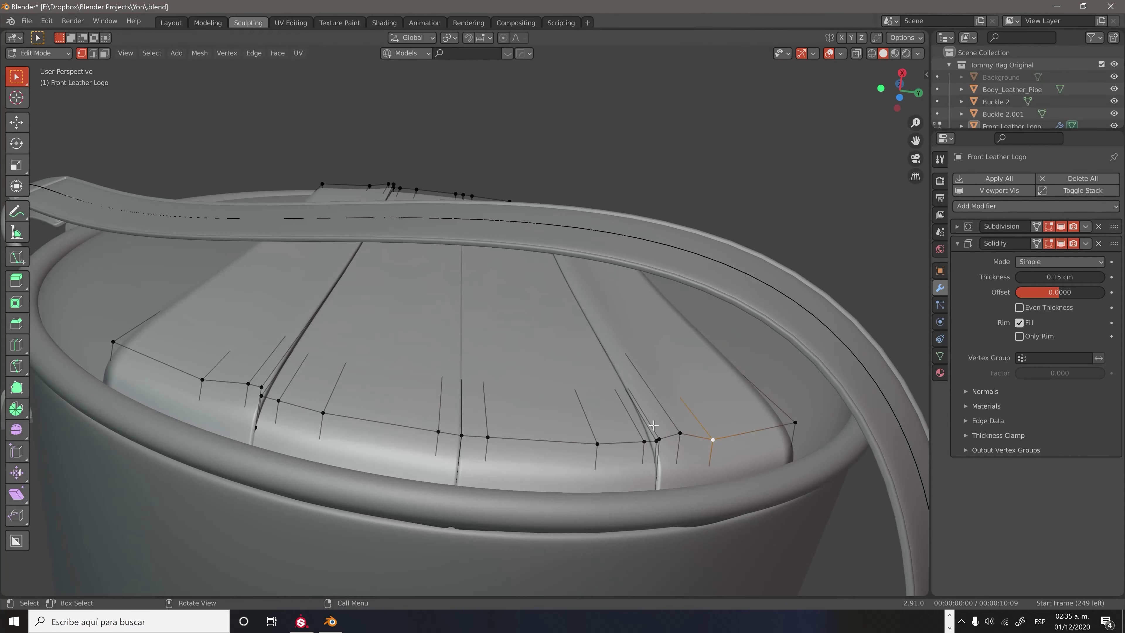
pyautogui.moveTo(678, 395)
pyautogui.mouseDown(button='middle')
pyautogui.moveTo(690, 367)
pyautogui.moveTo(670, 339)
pyautogui.mouseUp(button='middle')
pyautogui.press('Tab')
pyautogui.scroll(-5, 502, 440)
pyautogui.press('Tab')
pyautogui.scroll(6, 587, 454)
pyautogui.press('g')
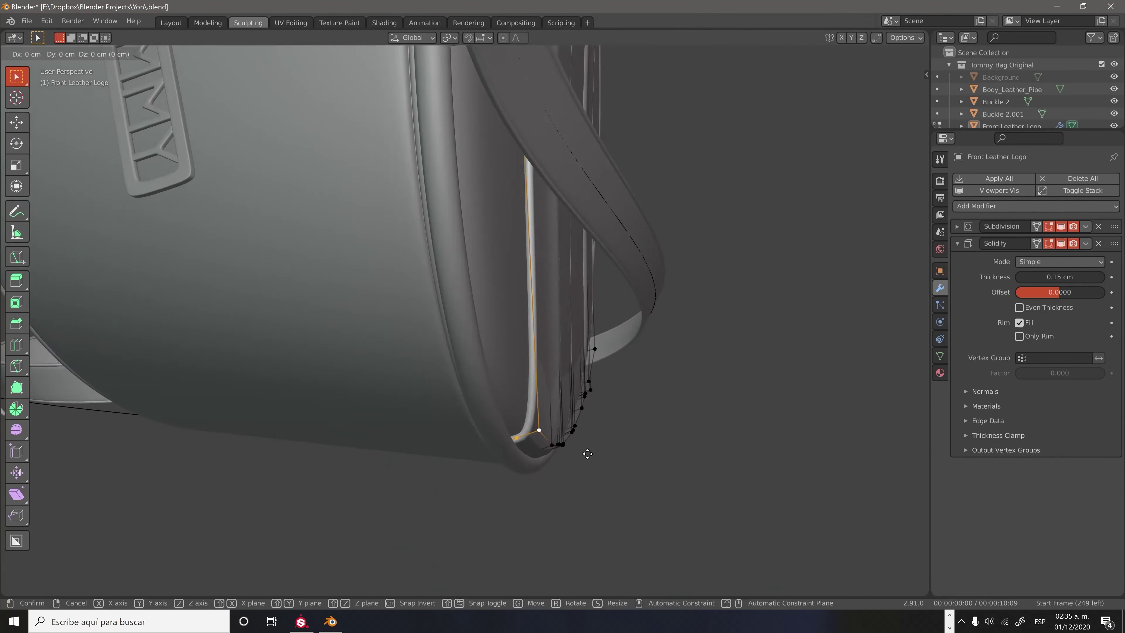
pyautogui.press('Tab')
# Select the vertices along the Front Leather Logo's bottom edge.
pyautogui.scroll(-5, 585, 451)
pyautogui.press('Tab')
pyautogui.scroll(5, 585, 452)
pyautogui.press('Tab')
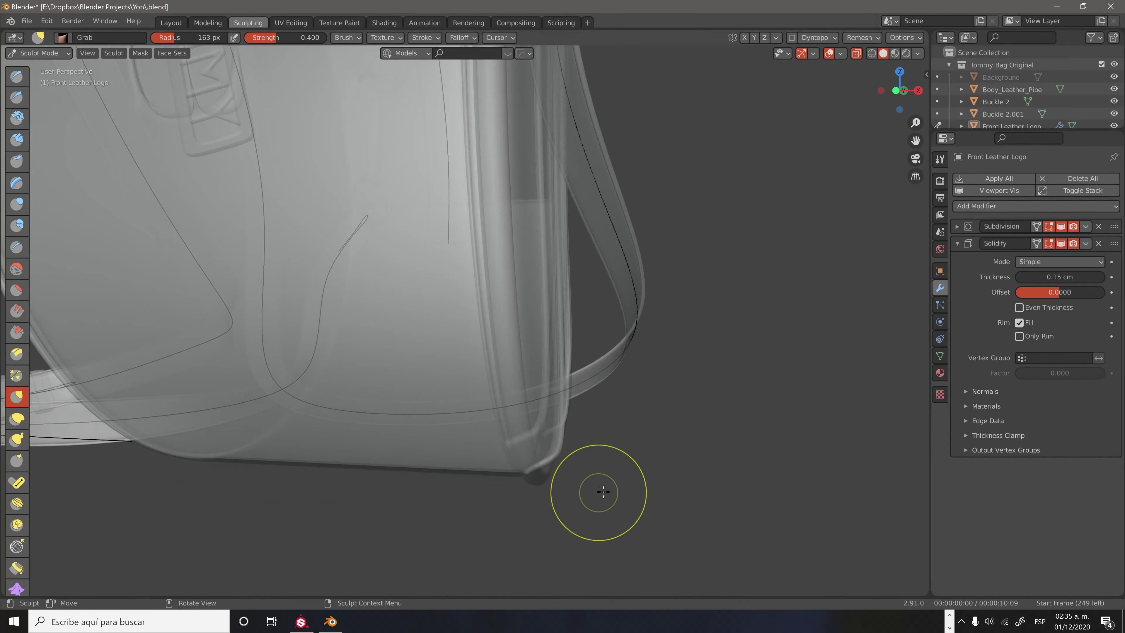
pyautogui.scroll(-4, 597, 490)
pyautogui.moveTo(648, 275); pyautogui.dragTo(448, 189, button='middle')
pyautogui.press('Tab')
pyautogui.scroll(5, 476, 460)
pyautogui.scroll(2, 587, 441)
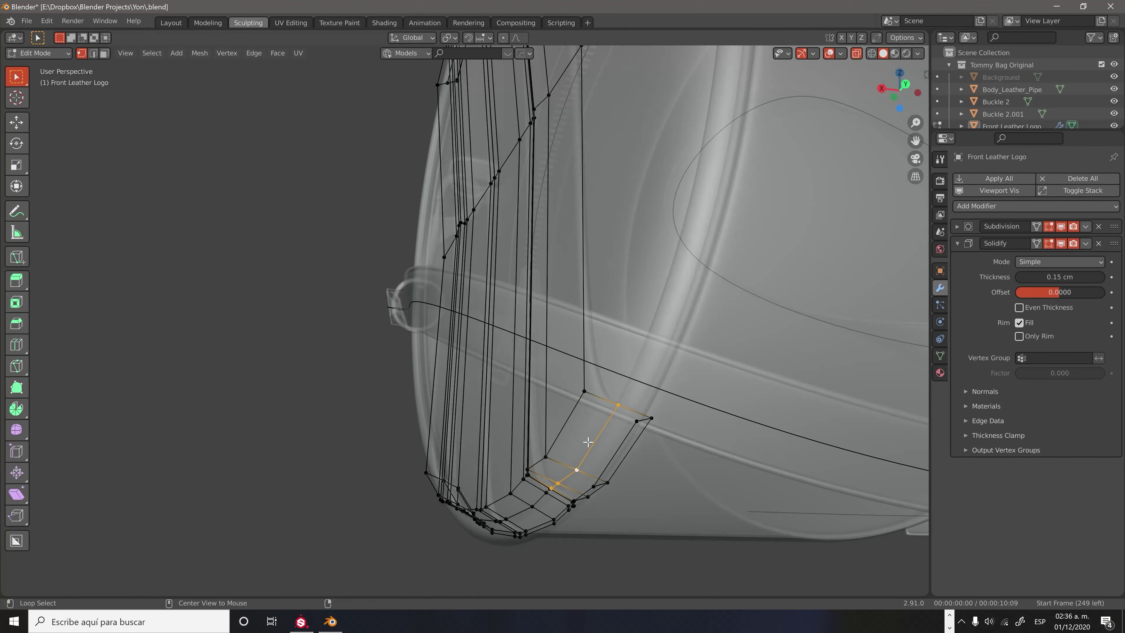
pyautogui.hotkey('alt', 'z')
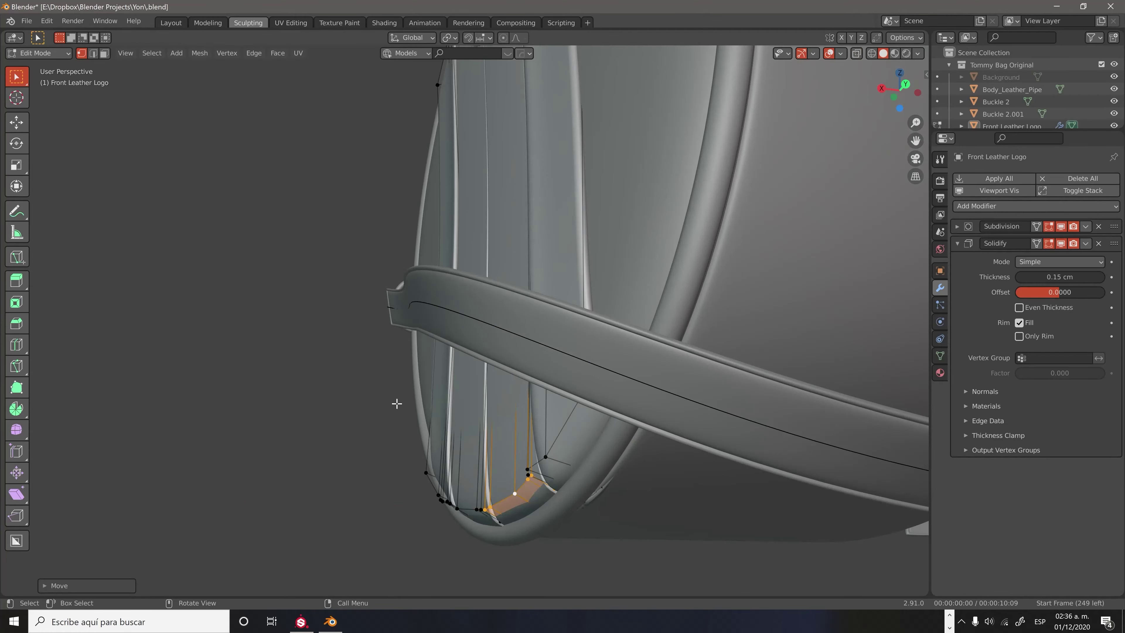
pyautogui.moveTo(397, 402); pyautogui.dragTo(682, 381, button='middle')
pyautogui.press('Tab')
pyautogui.scroll(-5, 648, 271)
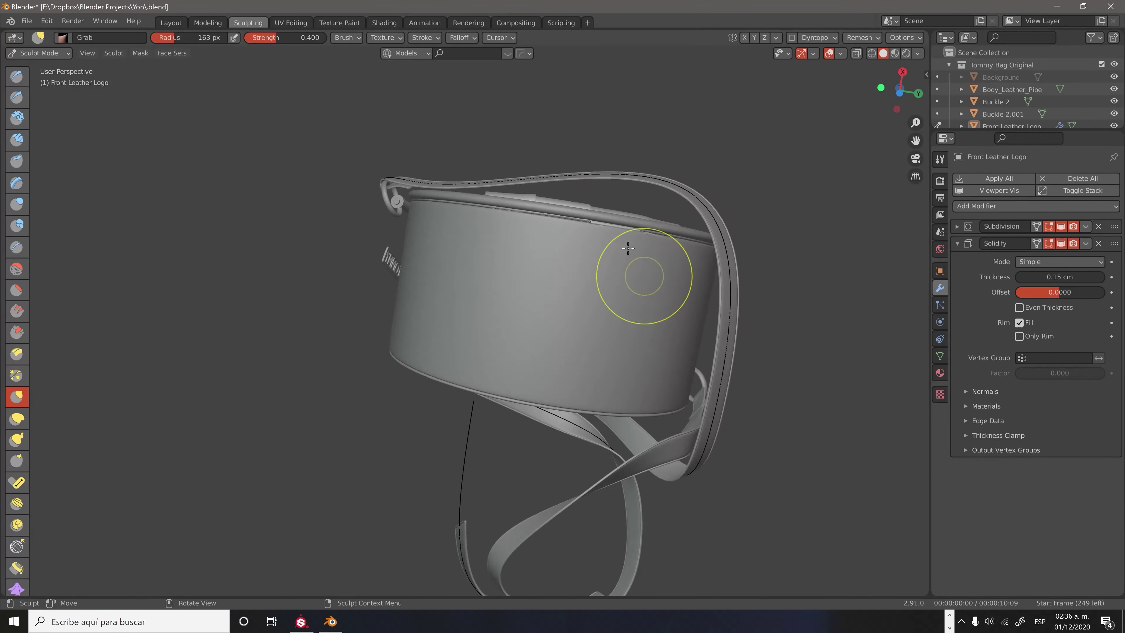
pyautogui.moveTo(648, 272); pyautogui.dragTo(527, 351, button='middle')
pyautogui.press('Tab')
pyautogui.scroll(6, 575, 443)
pyautogui.moveTo(535, 435); pyautogui.dragTo(587, 506)
# Edge-slide the bottom loop down to hug the rim, then return to Object Mode.
pyautogui.hotkey('alt', 'z')
pyautogui.scroll(-4, 586, 506)
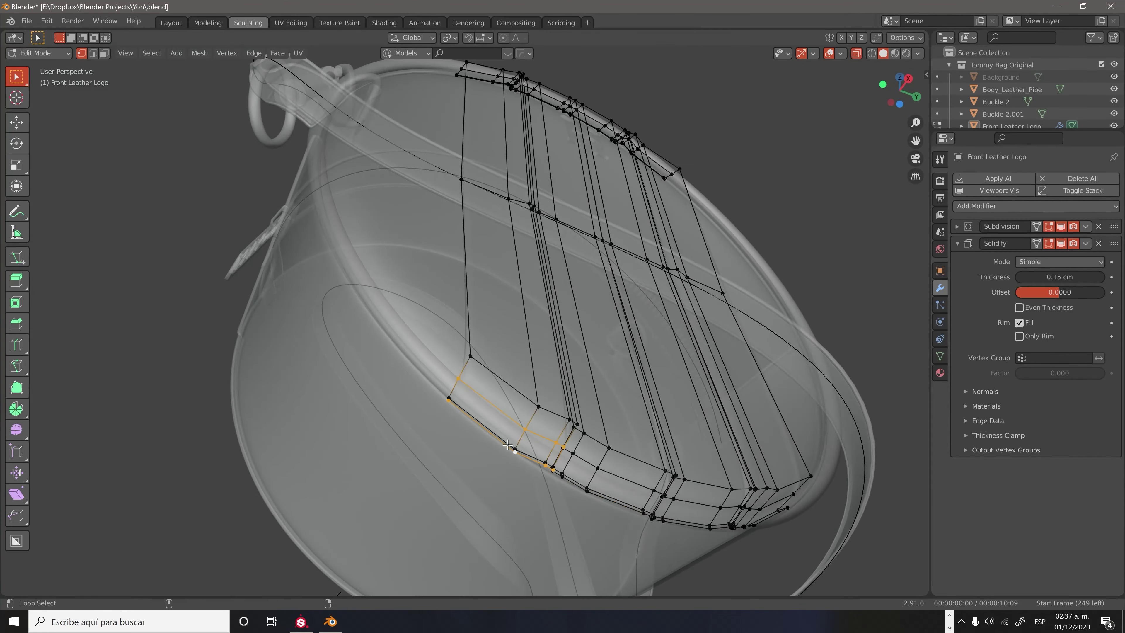
pyautogui.scroll(4, 575, 399)
pyautogui.hotkey('alt', 'z')
pyautogui.moveTo(703, 282)
pyautogui.mouseDown(button='middle')
pyautogui.moveTo(624, 291)
pyautogui.moveTo(590, 258)
pyautogui.moveTo(661, 229)
pyautogui.mouseUp(button='middle')
pyautogui.scroll(-5, 624, 291)
pyautogui.hotkey('alt', 'z')
pyautogui.scroll(4, 590, 258)
pyautogui.scroll(5, 660, 229)
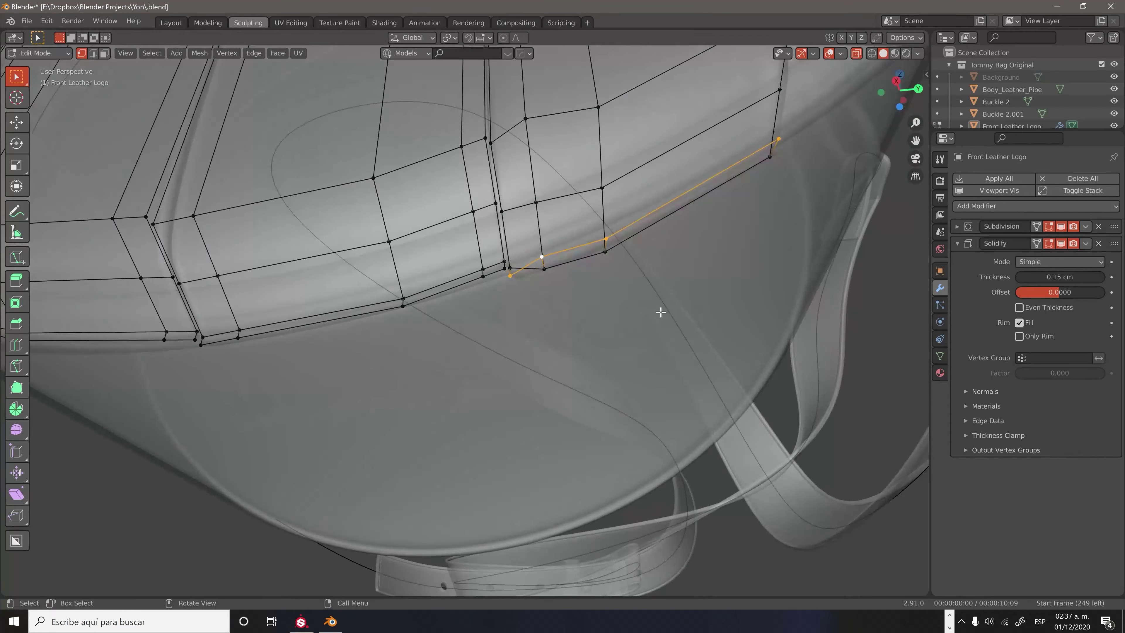
pyautogui.press('g')
pyautogui.press('Tab')
pyautogui.scroll(-3, 572, 276)
pyautogui.press('Tab')
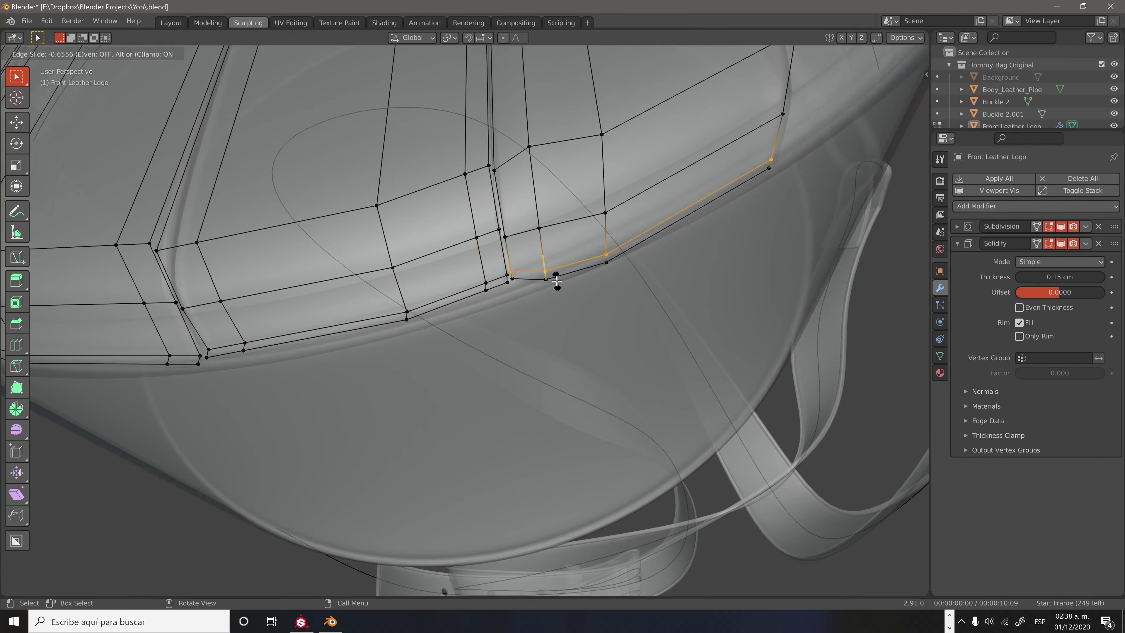
pyautogui.press('Tab')
pyautogui.moveTo(532, 275); pyautogui.dragTo(620, 189, button='middle')
pyautogui.scroll(4, 619, 189)
pyautogui.scroll(-8, 619, 189)
pyautogui.hotkey('ctrl', 'pageup')
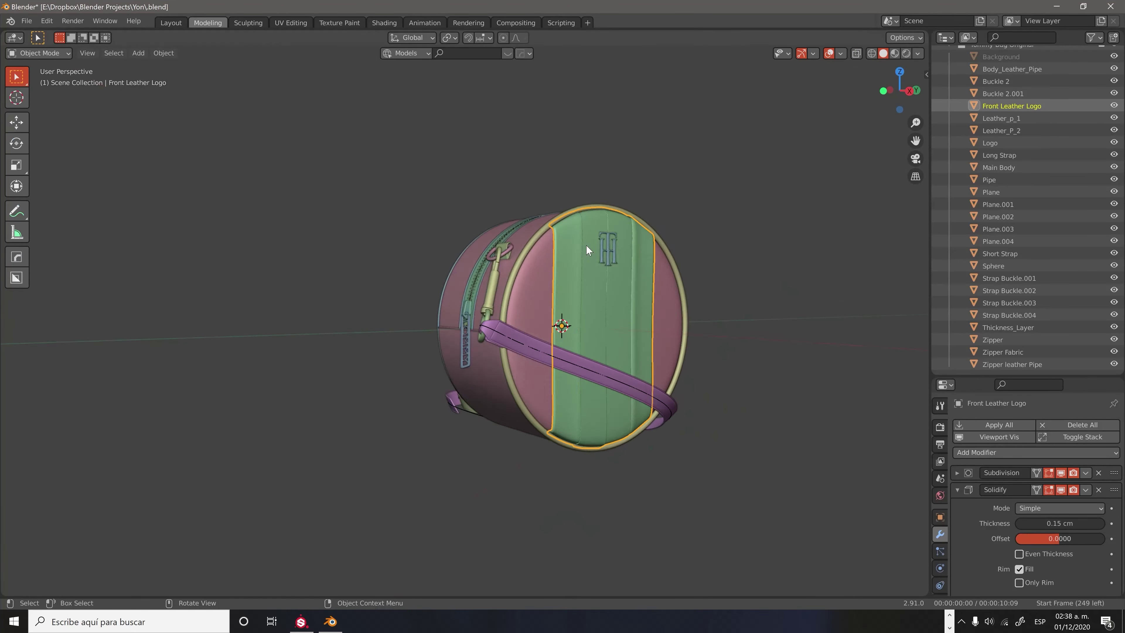
# Check the Front Leather Logo's UVs and texel density in UV Editing.
pyautogui.hotkey('ctrl', 'pagedown')
pyautogui.press('Tab')
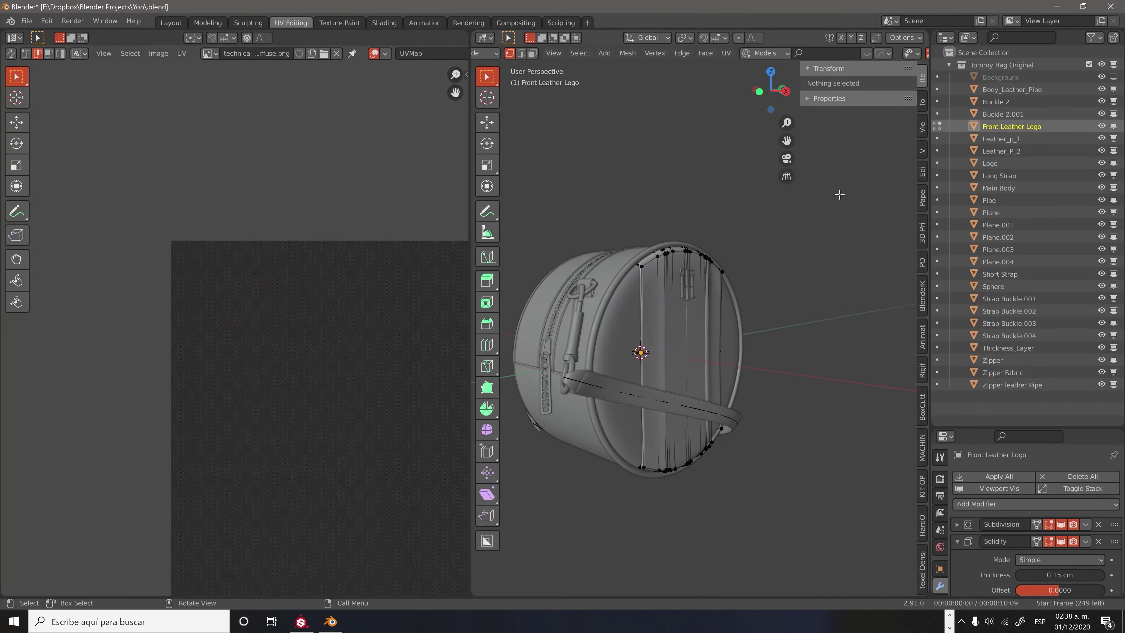
pyautogui.click(617, 340)
pyautogui.press('Tab')
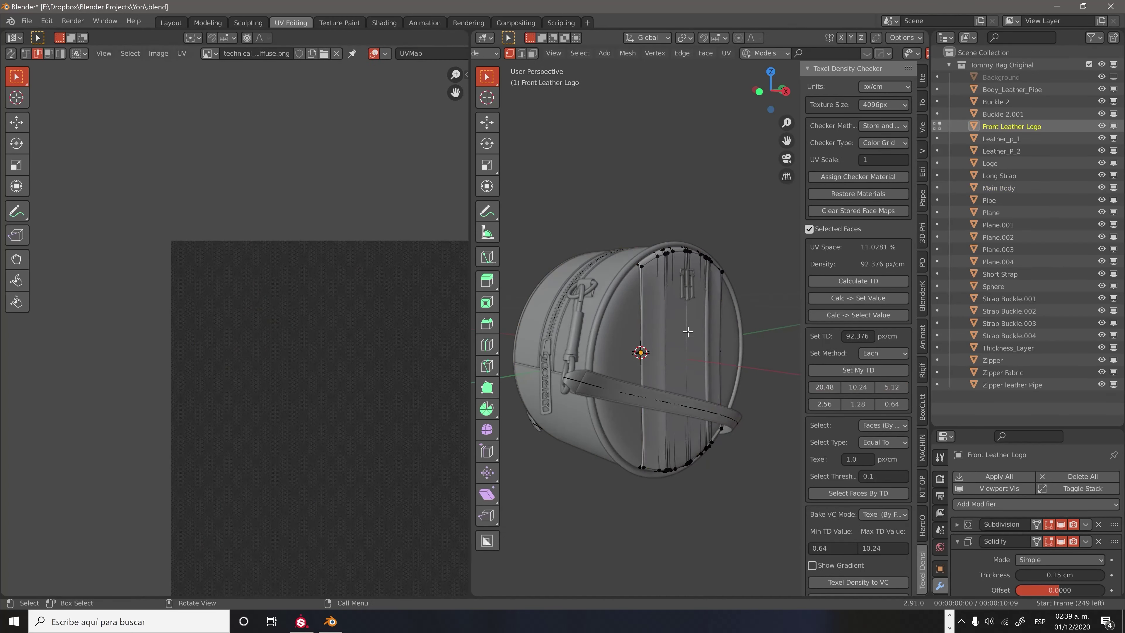
pyautogui.press('Tab')
pyautogui.click(682, 310)
pyautogui.moveTo(682, 310); pyautogui.dragTo(681, 361, button='middle')
pyautogui.press('Tab')
pyautogui.scroll(3, 683, 360)
pyautogui.moveTo(536, 404)
pyautogui.mouseDown(button='middle')
pyautogui.moveTo(653, 366)
pyautogui.moveTo(634, 354)
pyautogui.mouseUp(button='middle')
pyautogui.scroll(3, 653, 365)
pyautogui.scroll(-4, 673, 367)
# Select all objects and export them as FBX, overwriting Fixed_2.
pyautogui.press('Tab')
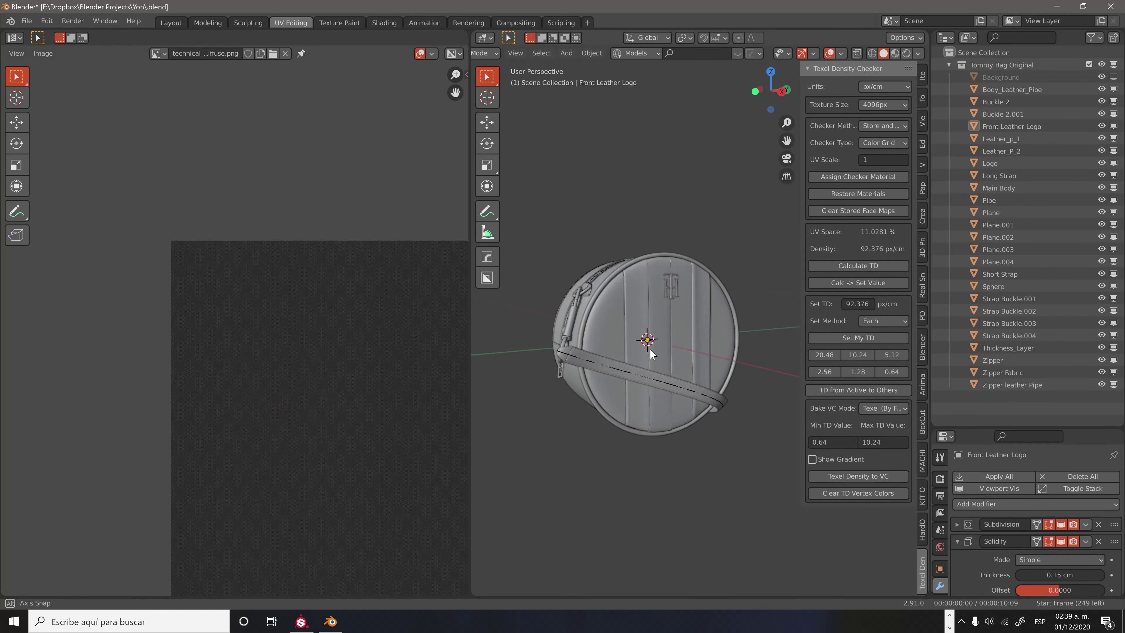
pyautogui.press('a')
pyautogui.click(26, 20)
pyautogui.click(365, 134)
pyautogui.click(413, 568)
pyautogui.press('Return')
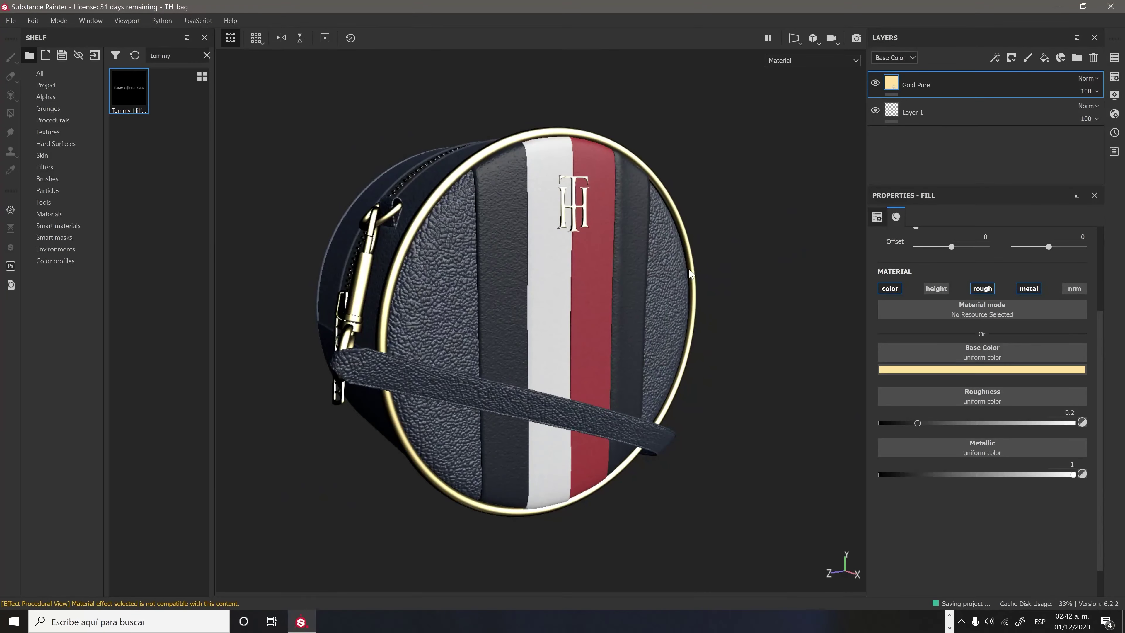
# Inspect the 0.05-roughness gold hardware on the zipper side in the rendered preview.
pyautogui.keyDown('alt'); pyautogui.moveTo(525, 235); pyautogui.dragTo(425, 273); pyautogui.keyUp('alt')
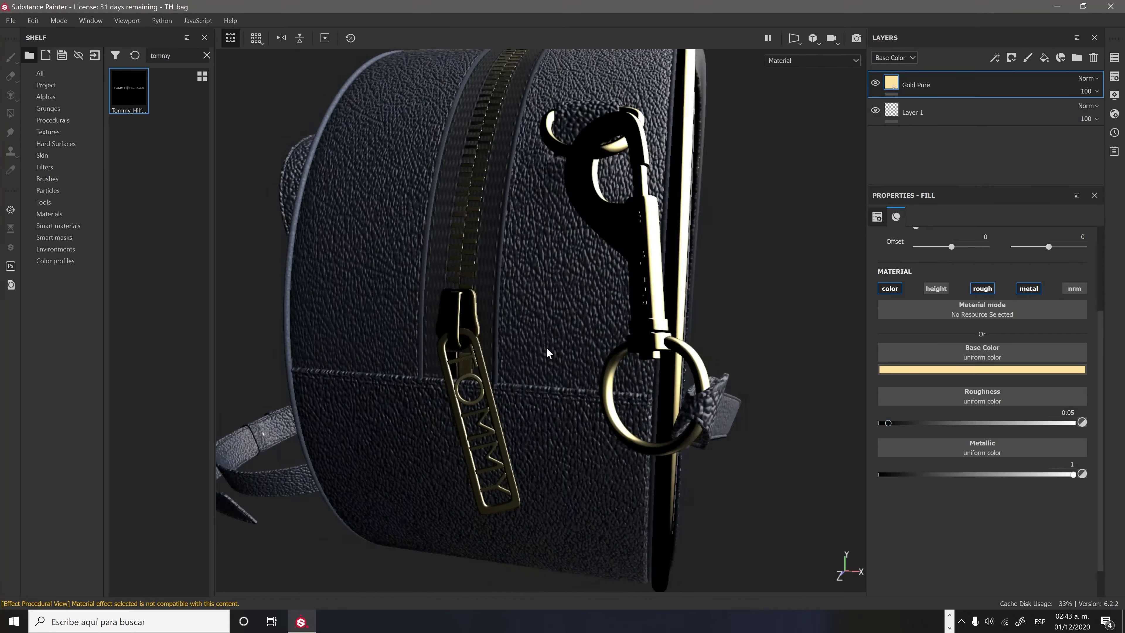
pyautogui.scroll(3, 548, 352)
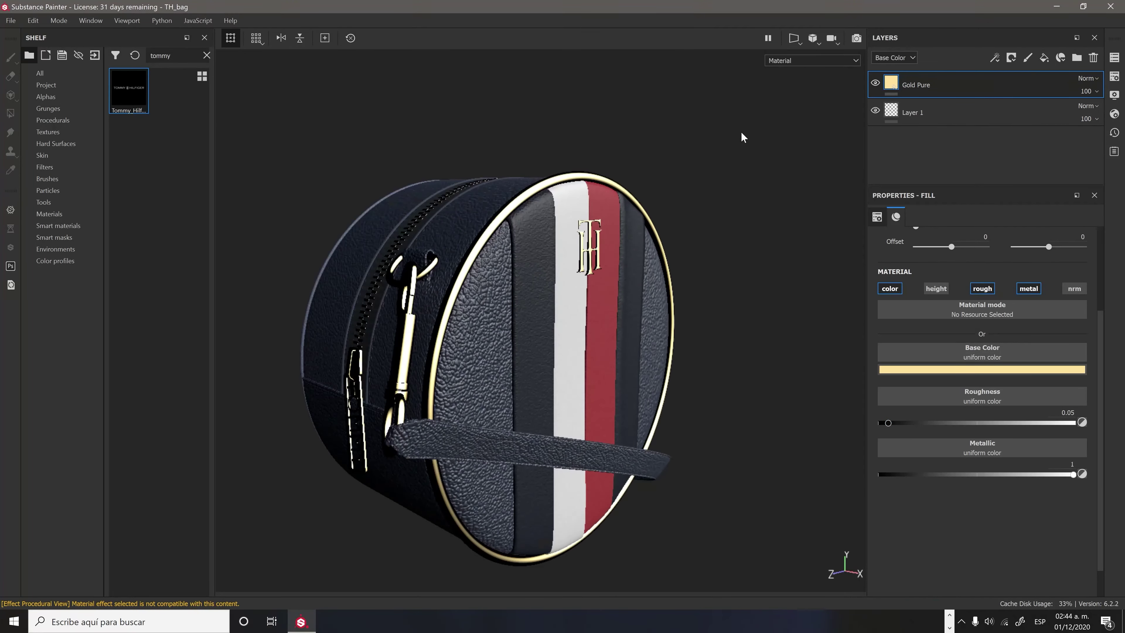
pyautogui.press('F10')
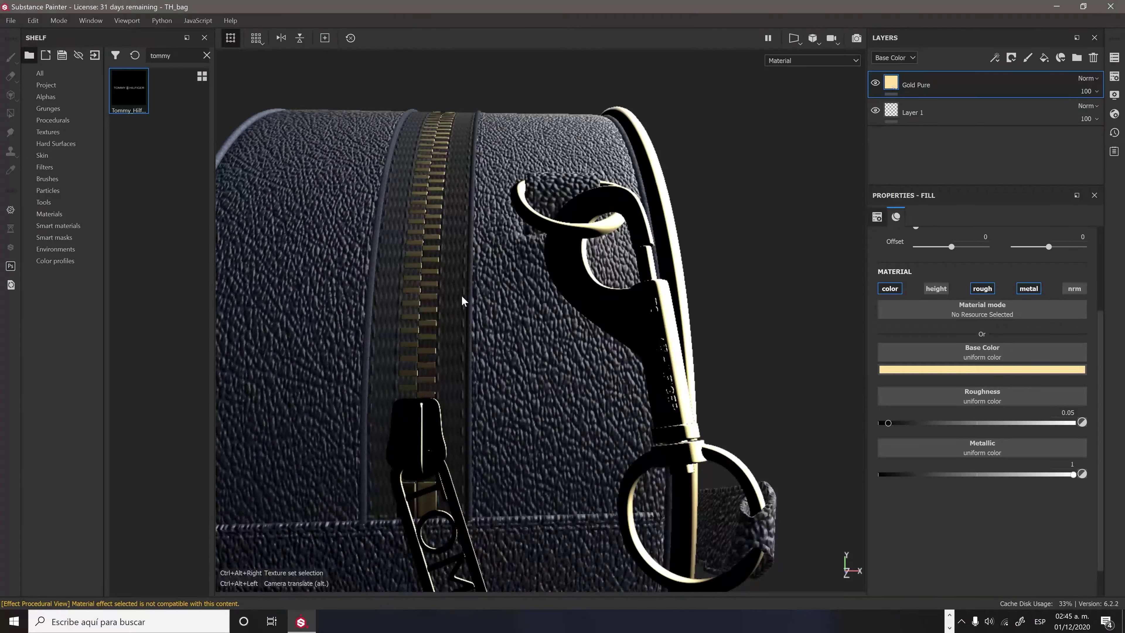
pyautogui.scroll(-4, 936, 475)
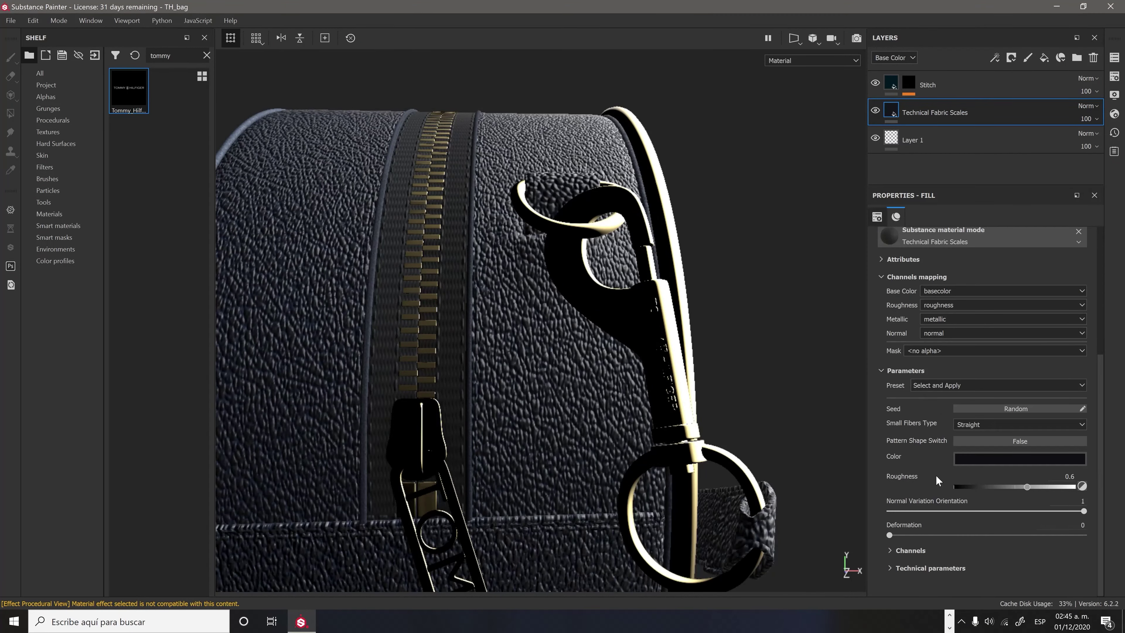
# Turn Pattern Shape Switch off and change Small Fibers Type on Technical Fabric Scales.
pyautogui.click(977, 440)
pyautogui.click(947, 385)
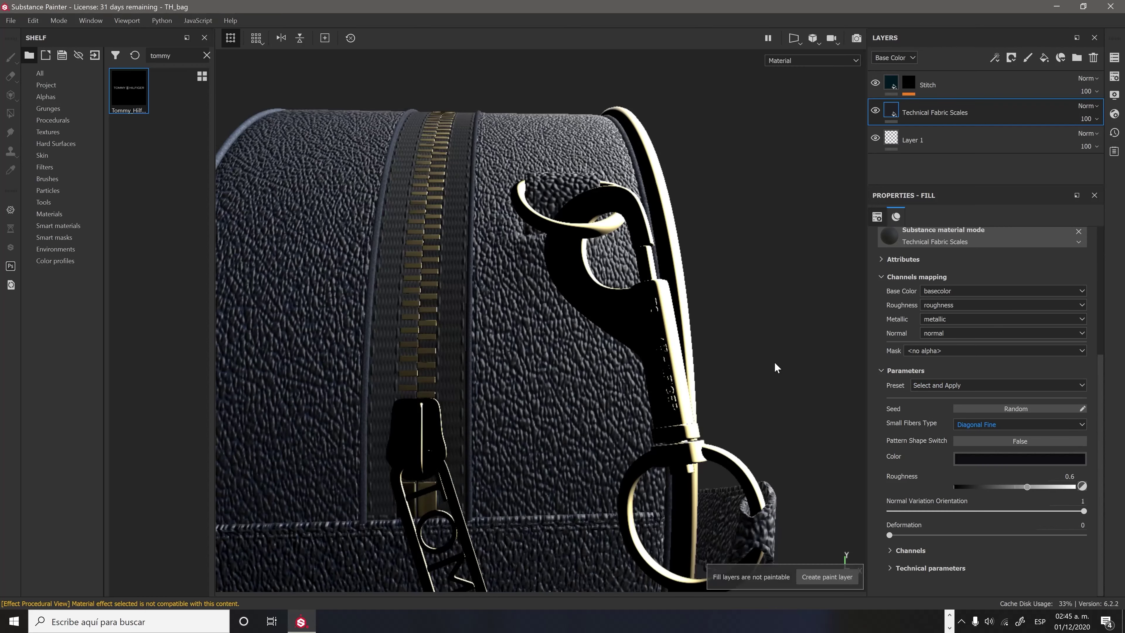
pyautogui.click(50, 214)
pyautogui.scroll(-5, 169, 310)
# Try a Nylon Butterfly Topstitch Square layer with adjusted colour and tiling scale 24.95.
pyautogui.moveTo(168, 376); pyautogui.dragTo(452, 364)
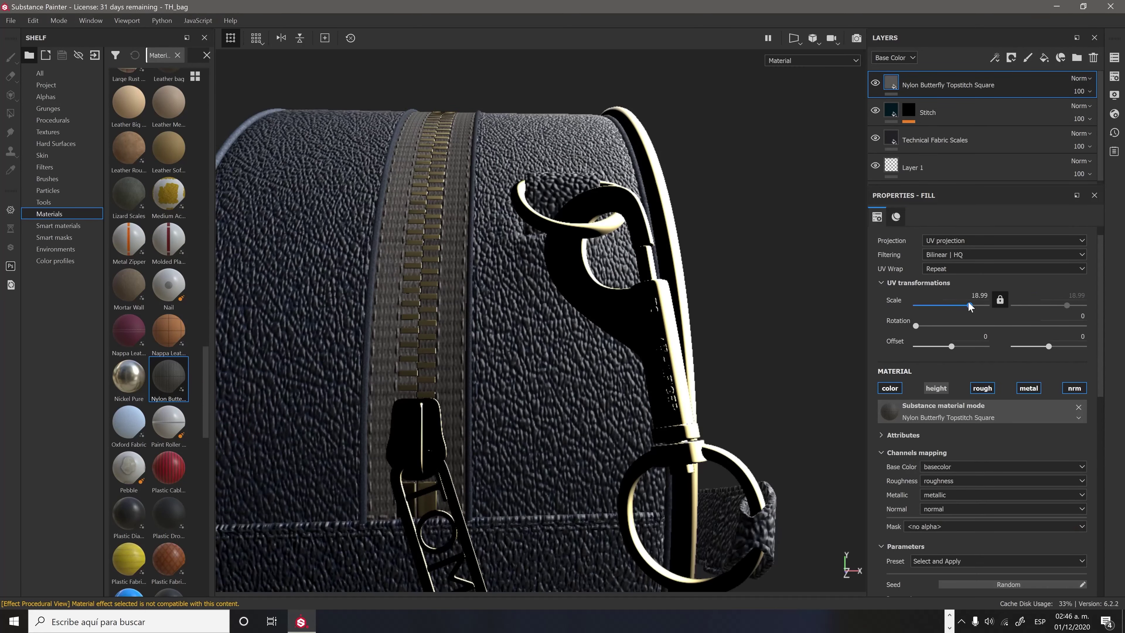
pyautogui.scroll(-2, 956, 323)
pyautogui.click(1012, 538)
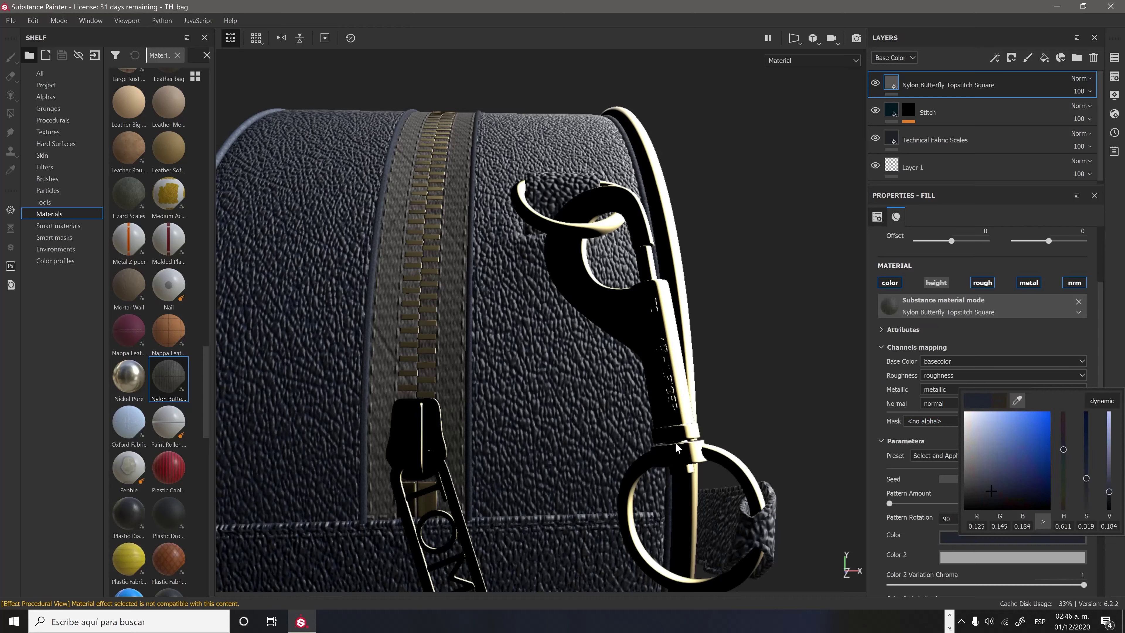
pyautogui.scroll(2, 977, 307)
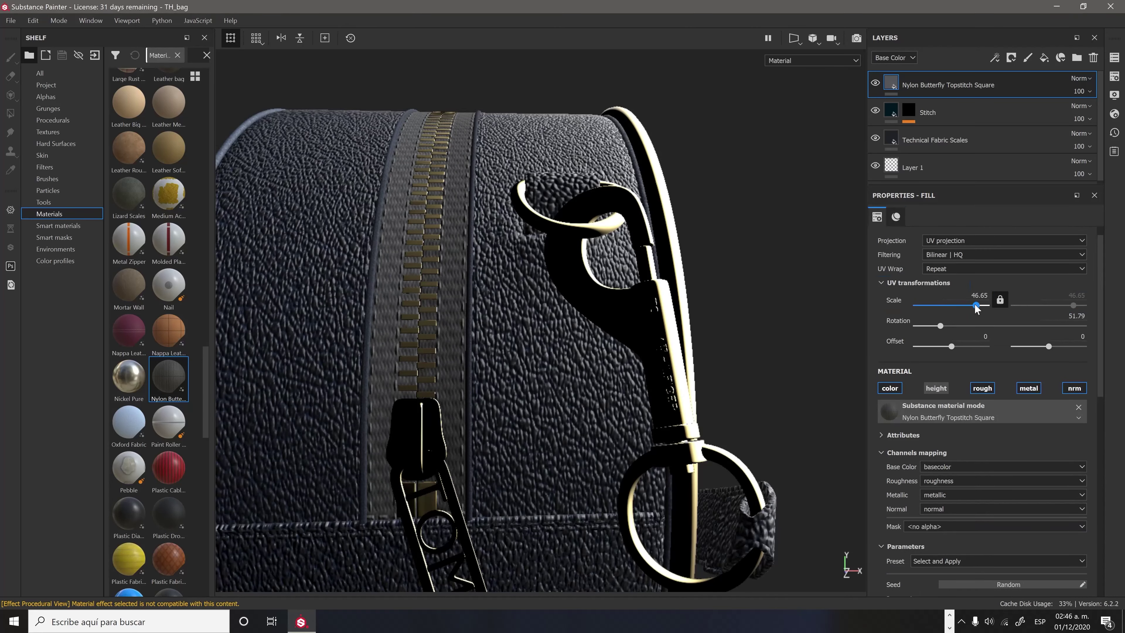
pyautogui.moveTo(968, 306); pyautogui.dragTo(972, 306)
pyautogui.scroll(3, 532, 361)
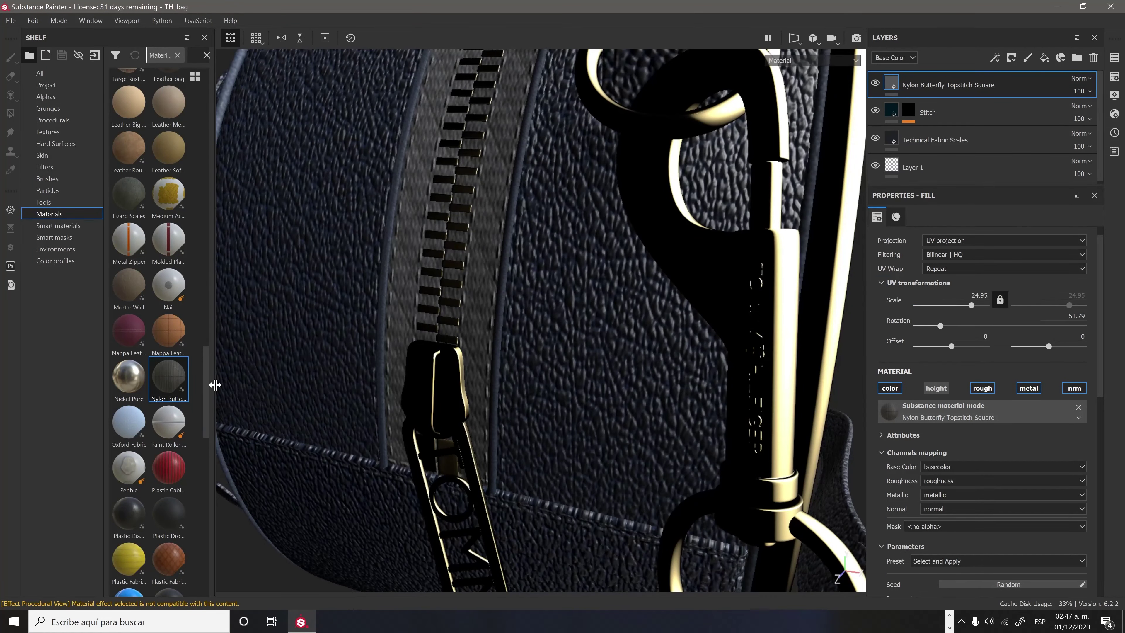
pyautogui.scroll(5, 141, 247)
pyautogui.scroll(5, 140, 246)
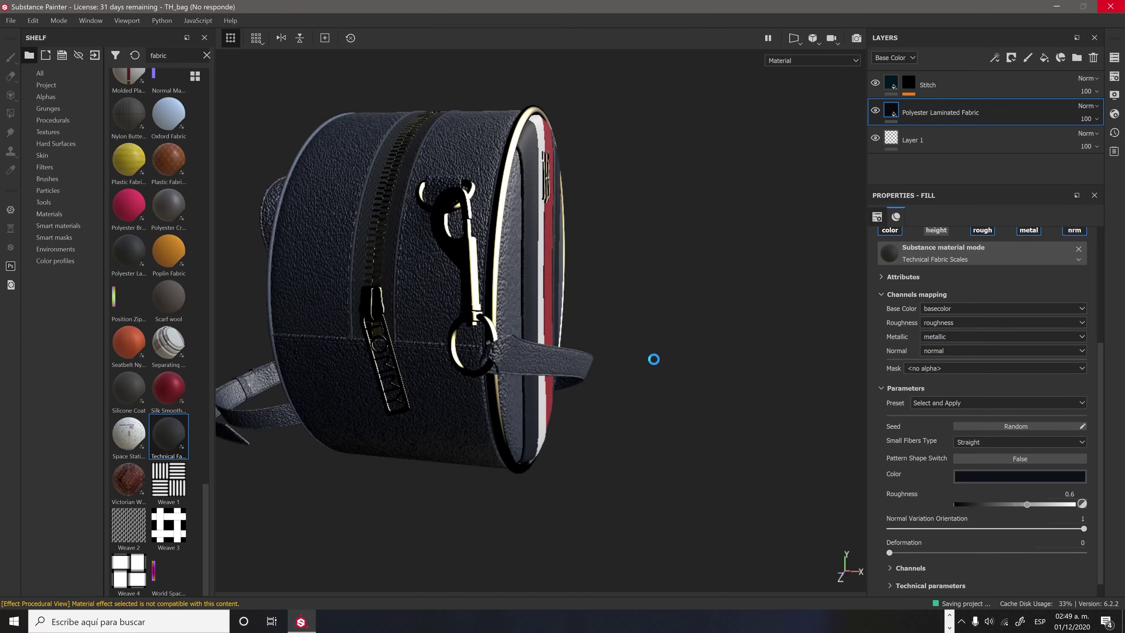
# Set the current texture set and Main Leather P_1 to 4096 resolution.
pyautogui.click(1114, 76)
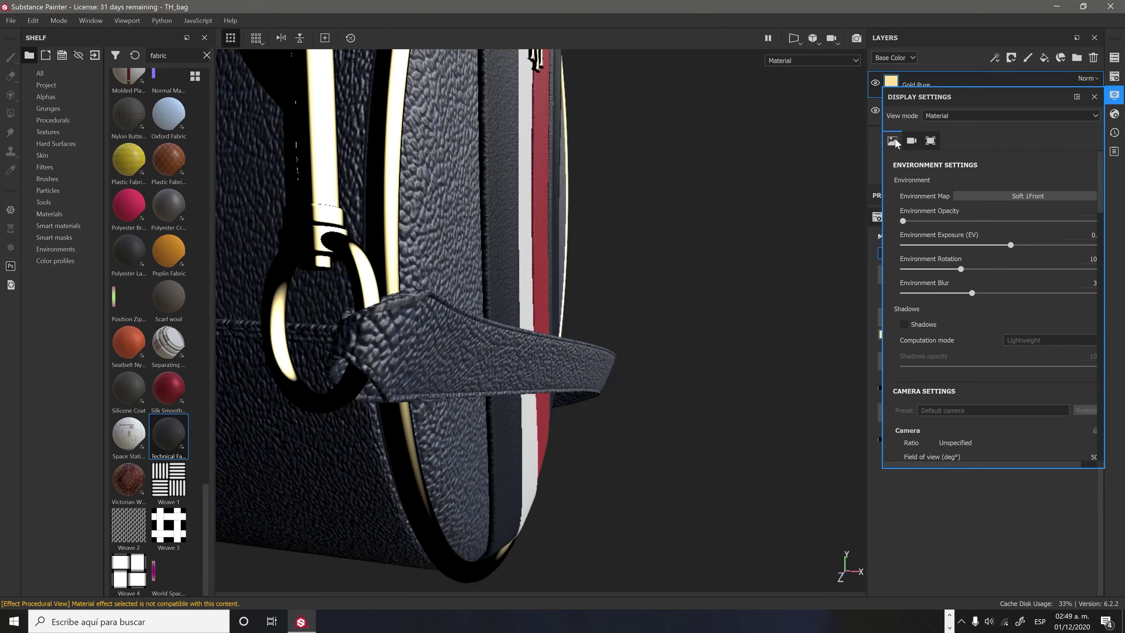
pyautogui.click(1115, 77)
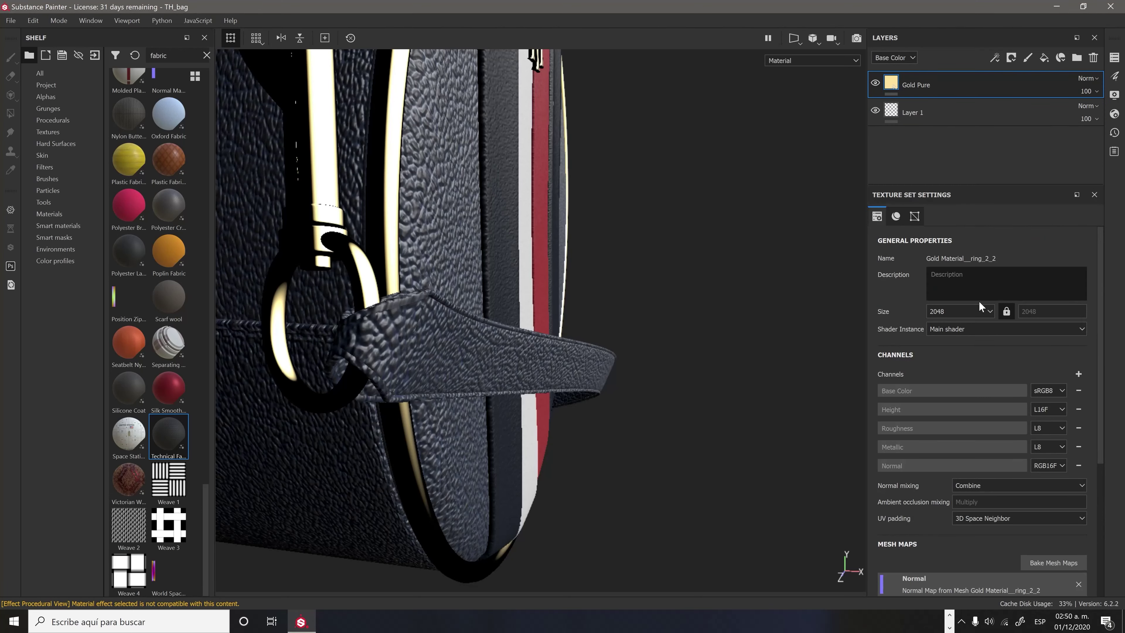
pyautogui.click(957, 365)
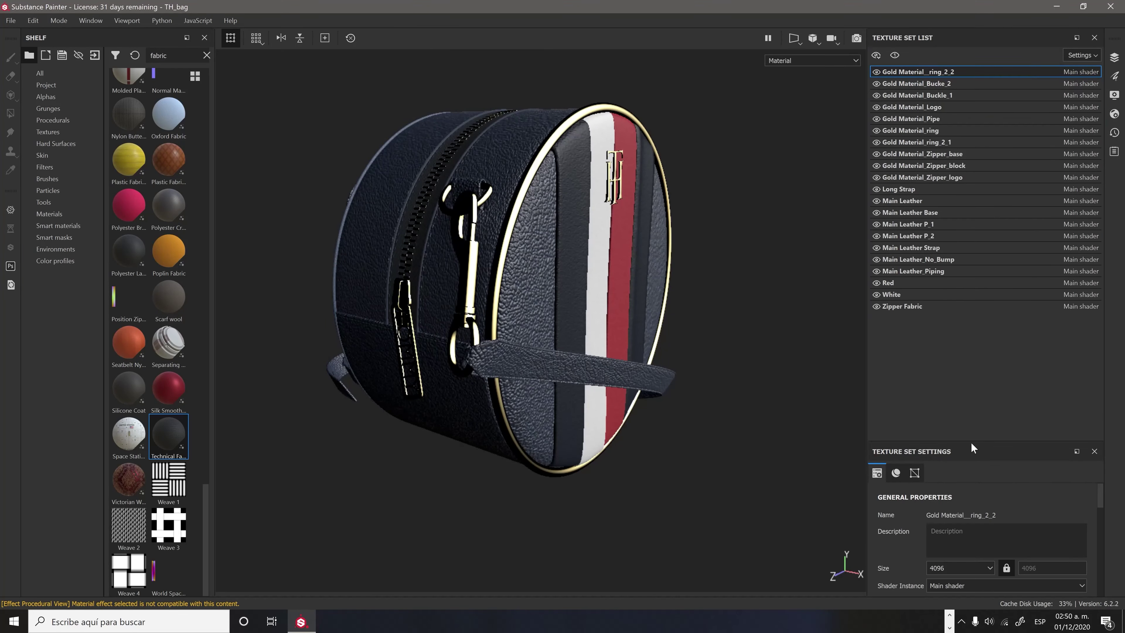
pyautogui.click(916, 83)
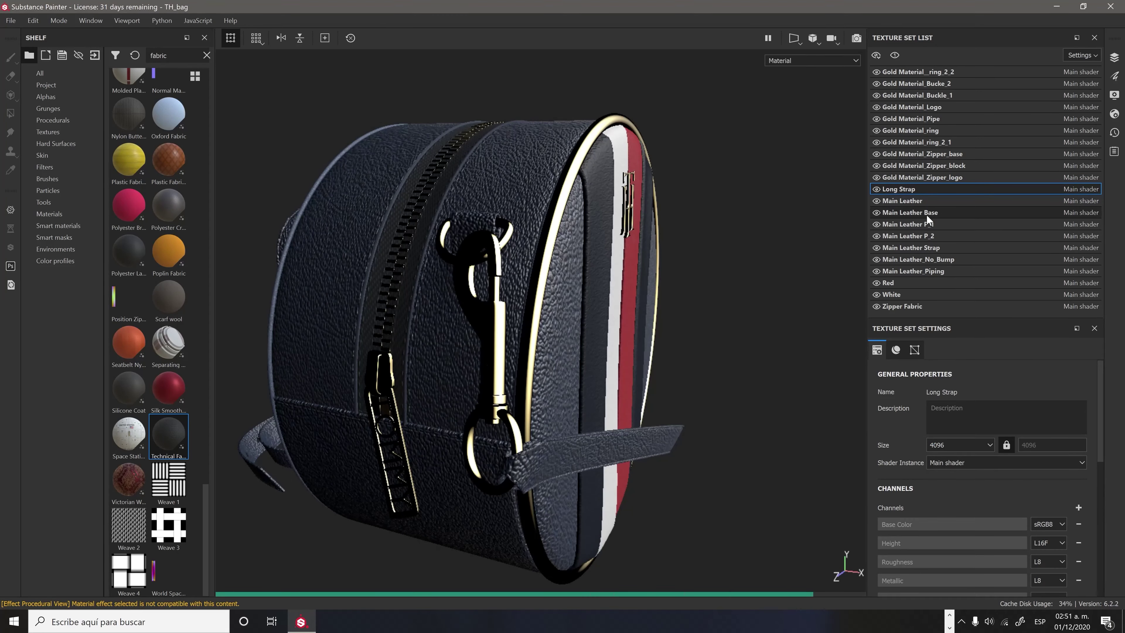
pyautogui.click(951, 497)
pyautogui.click(935, 224)
pyautogui.click(959, 445)
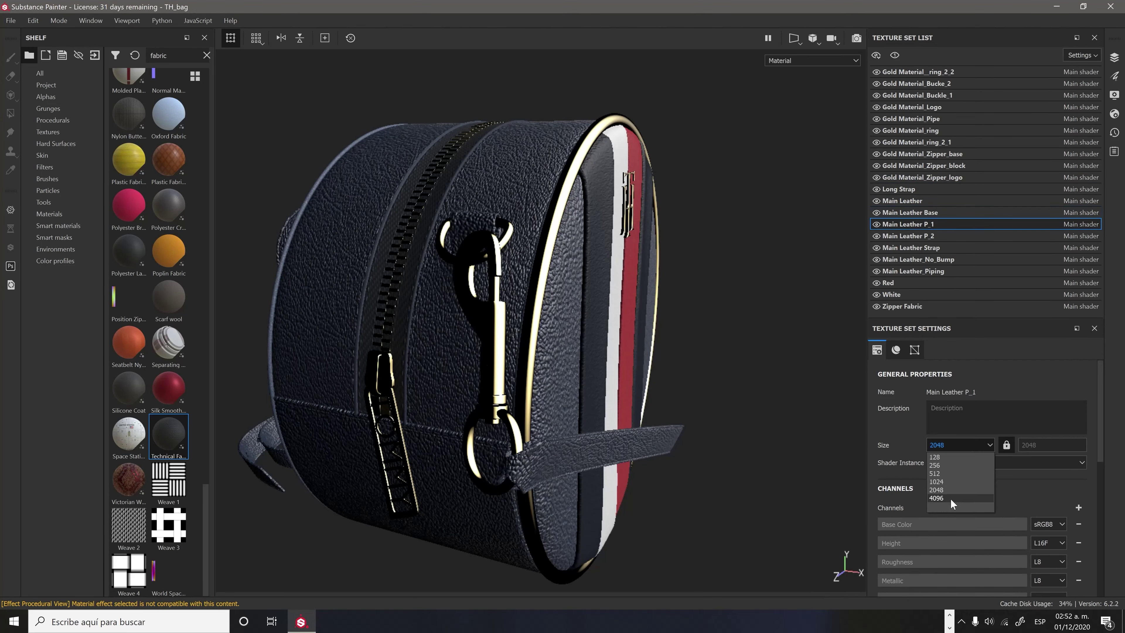
# Set Main Leather P_2, the next leather set and the White set to 4096.
pyautogui.click(936, 498)
pyautogui.click(925, 236)
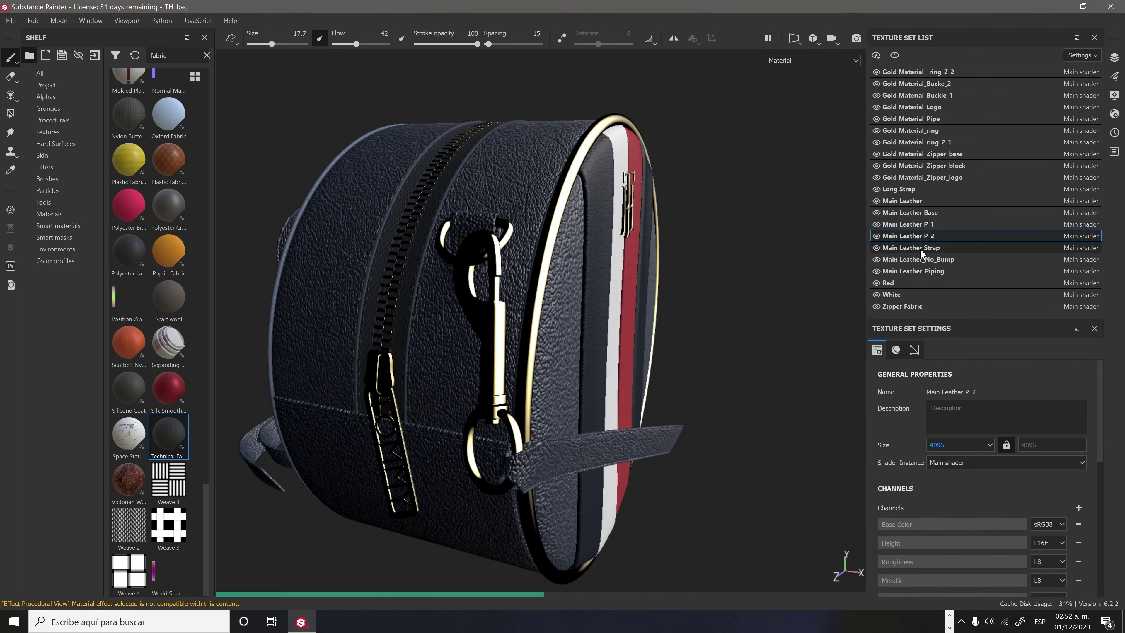
pyautogui.click(943, 260)
pyautogui.click(958, 445)
pyautogui.click(952, 497)
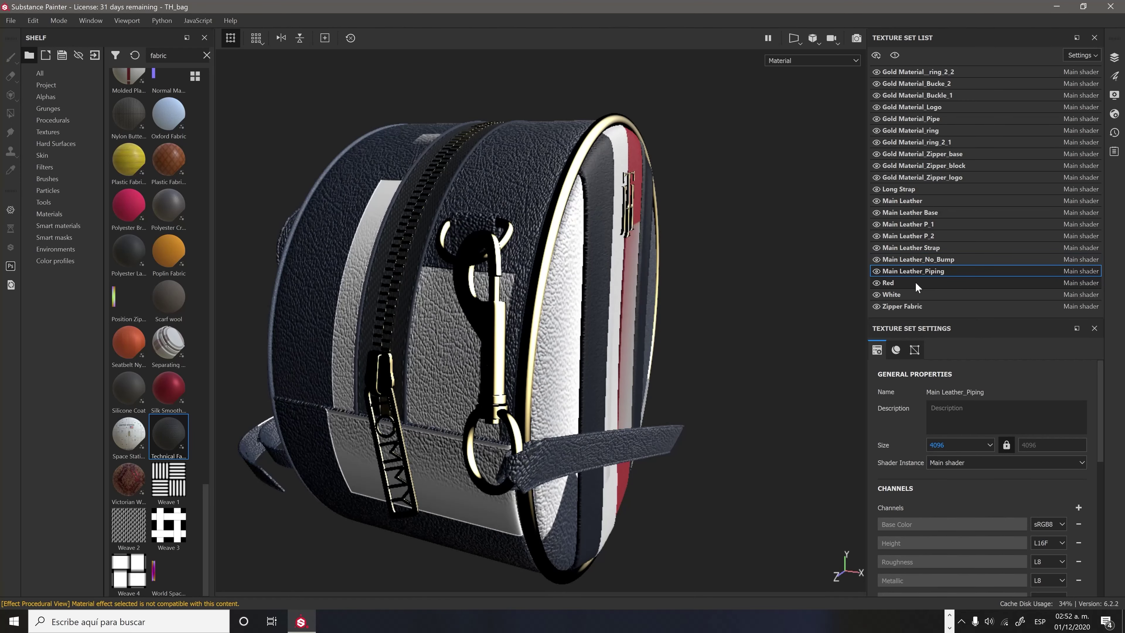
pyautogui.click(915, 283)
pyautogui.click(928, 293)
pyautogui.click(959, 445)
pyautogui.click(937, 498)
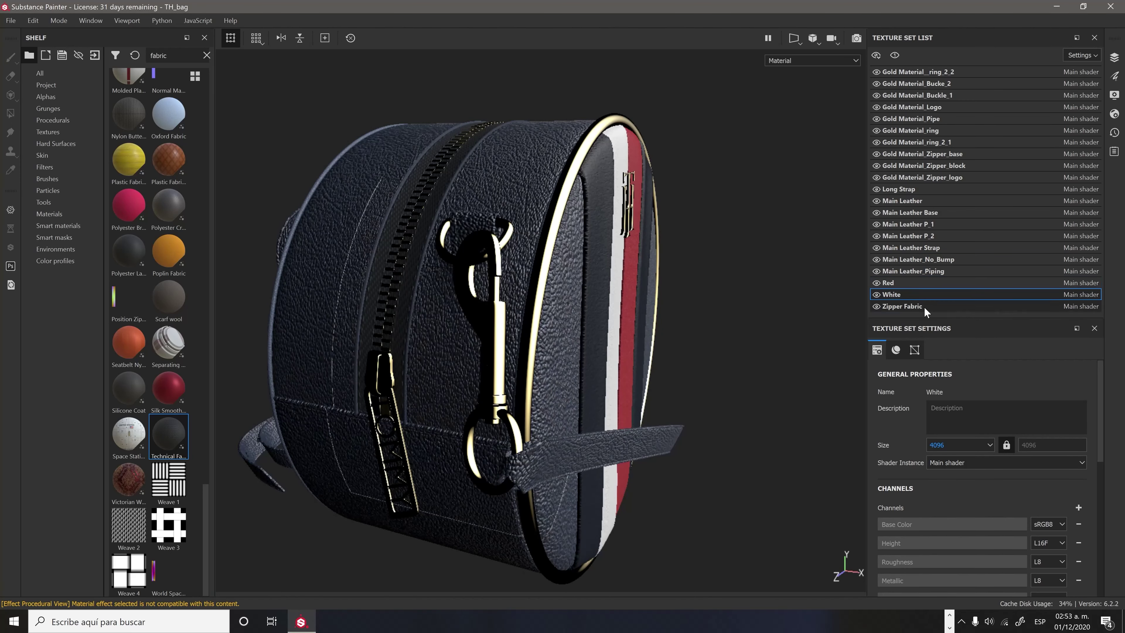
pyautogui.click(924, 307)
pyautogui.moveTo(774, 290)
pyautogui.keyDown('alt'); pyautogui.mouseDown()
pyautogui.moveTo(716, 298)
pyautogui.moveTo(684, 244)
pyautogui.moveTo(753, 186)
pyautogui.mouseUp(); pyautogui.keyUp('alt')
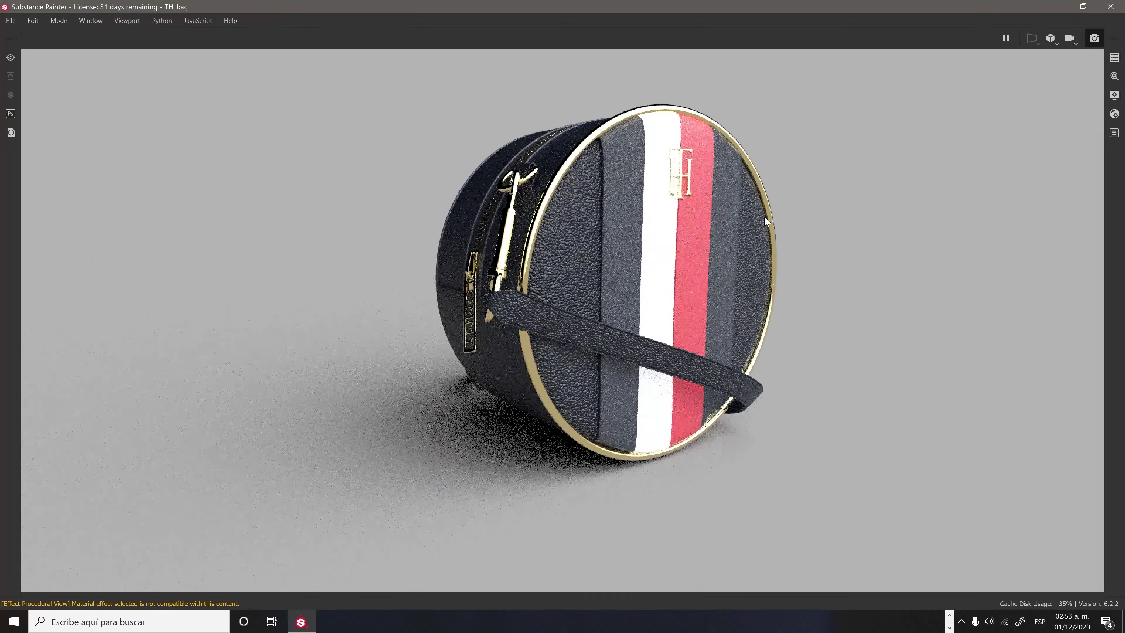
# Orbit the Iray render, then toggle out to painting and back to Iray.
pyautogui.moveTo(763, 216)
pyautogui.keyDown('alt'); pyautogui.mouseDown()
pyautogui.moveTo(743, 277)
pyautogui.moveTo(754, 306)
pyautogui.mouseUp(); pyautogui.keyUp('alt')
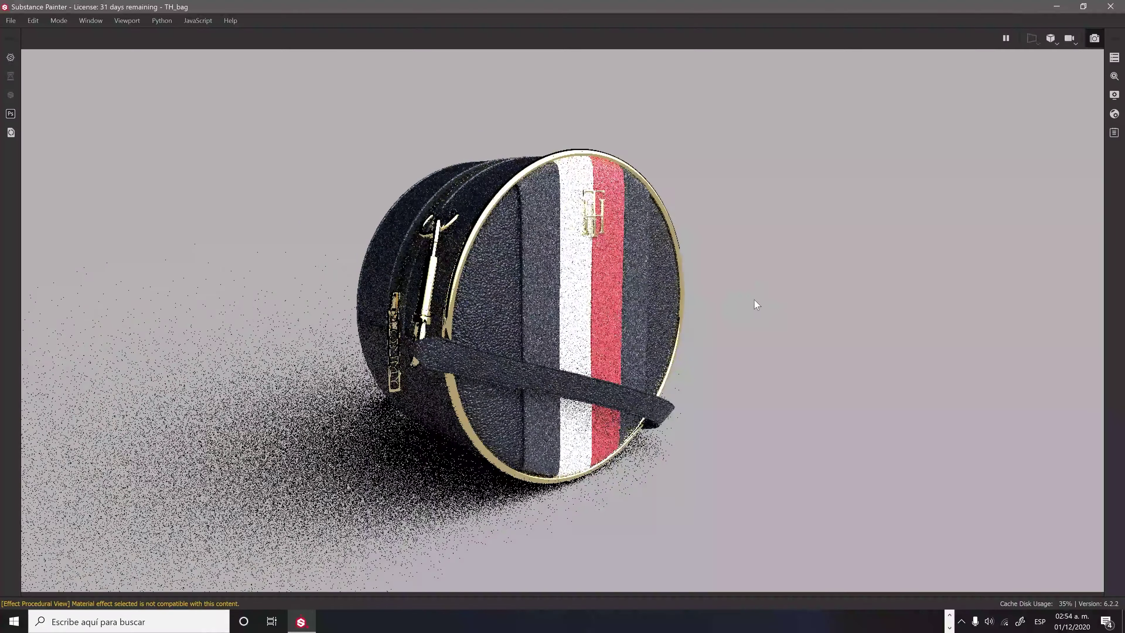
pyautogui.press('F10')
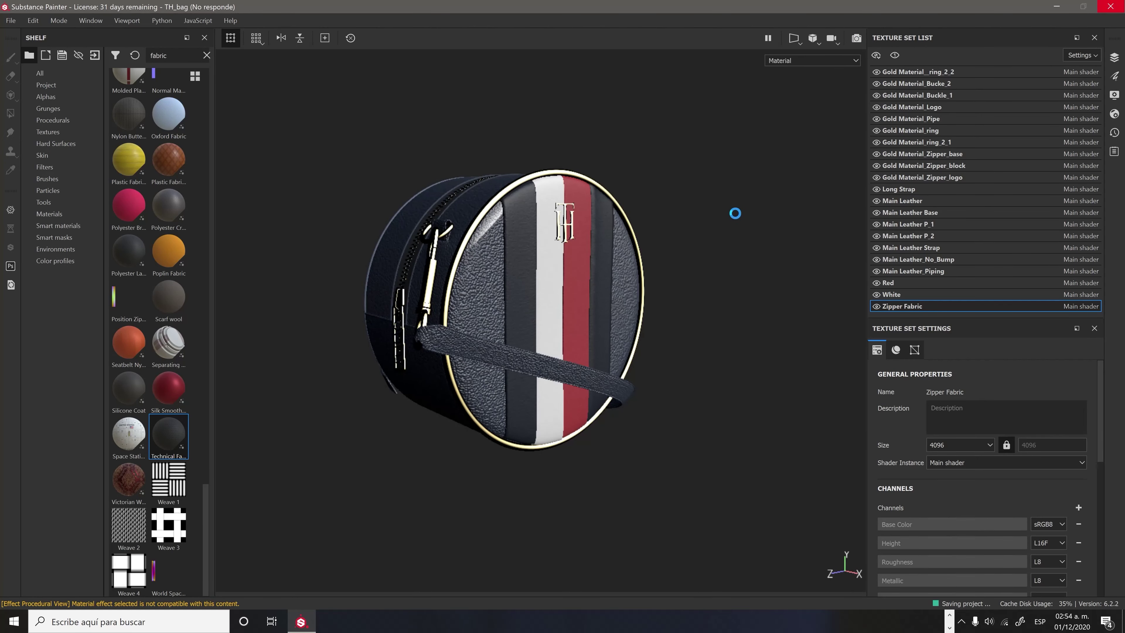
pyautogui.press('F10')
# Light the render with Soft 1LowContrastFront 2Backs at exposure 0.24, then return to painting.
pyautogui.click(1115, 95)
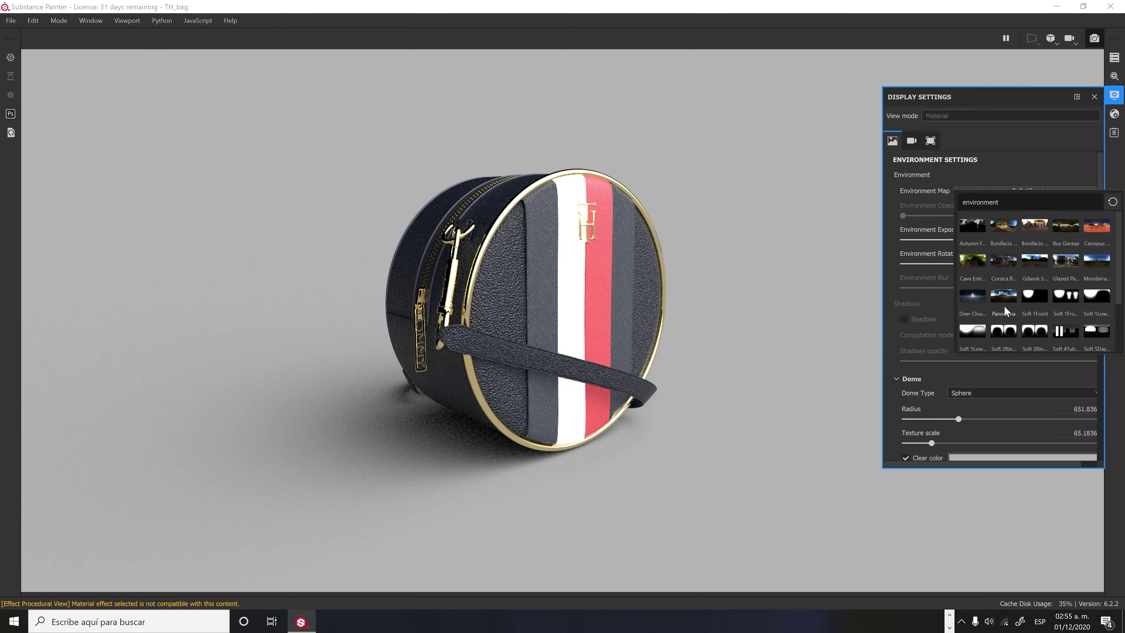
pyautogui.click(1042, 192)
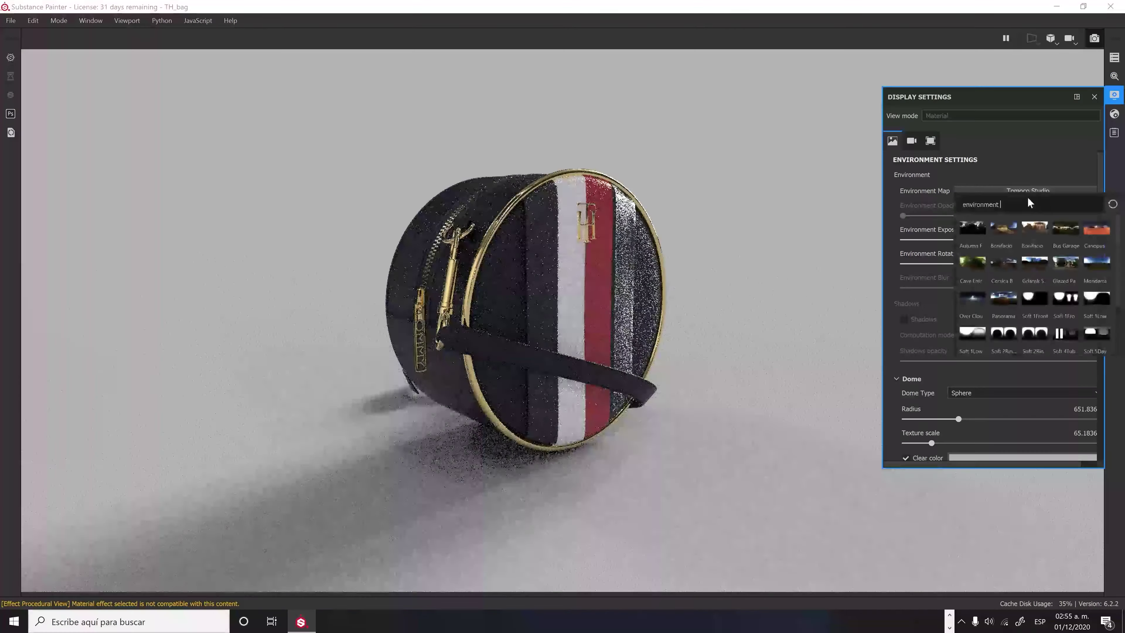
pyautogui.click(1034, 296)
pyautogui.click(1040, 191)
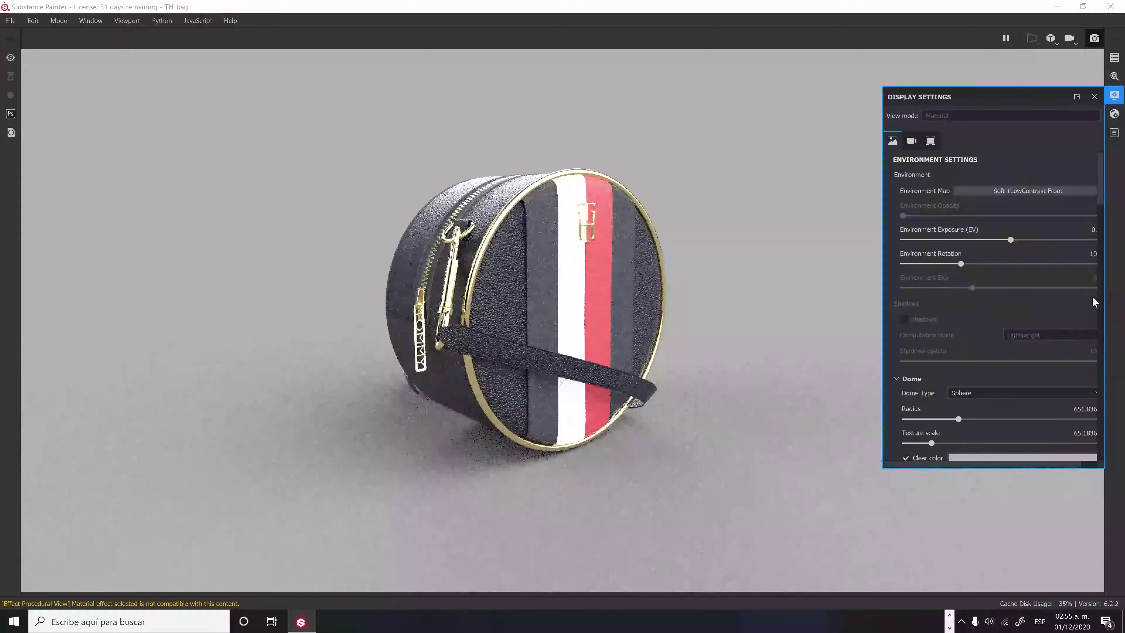
pyautogui.click(1027, 191)
pyautogui.click(997, 266)
pyautogui.click(1047, 191)
pyautogui.click(997, 266)
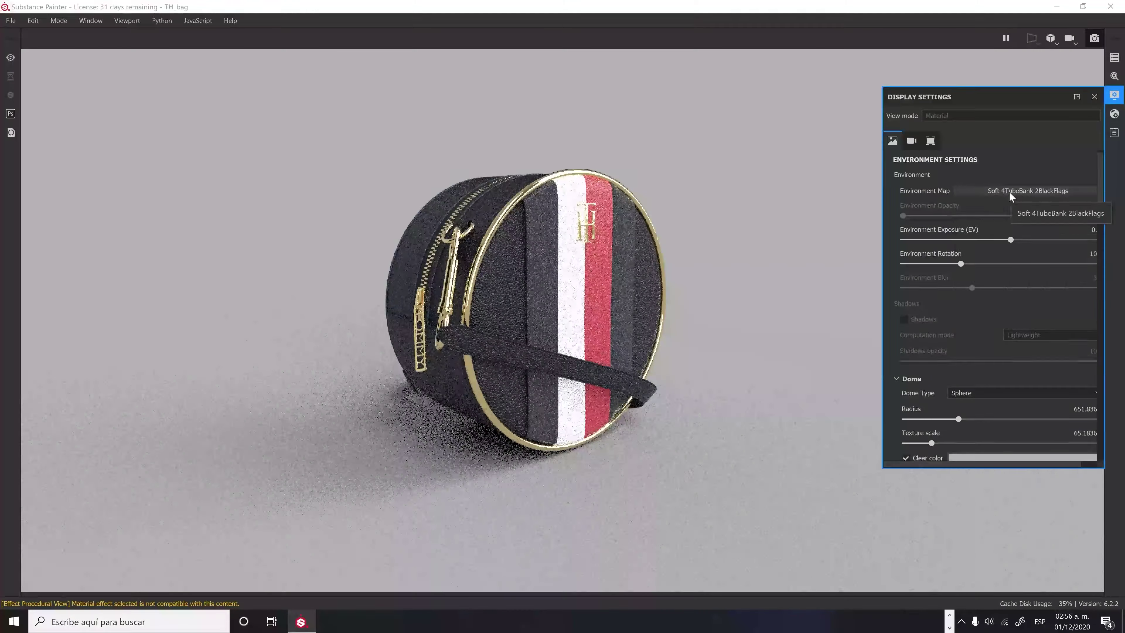
pyautogui.moveTo(1010, 239); pyautogui.dragTo(1003, 240)
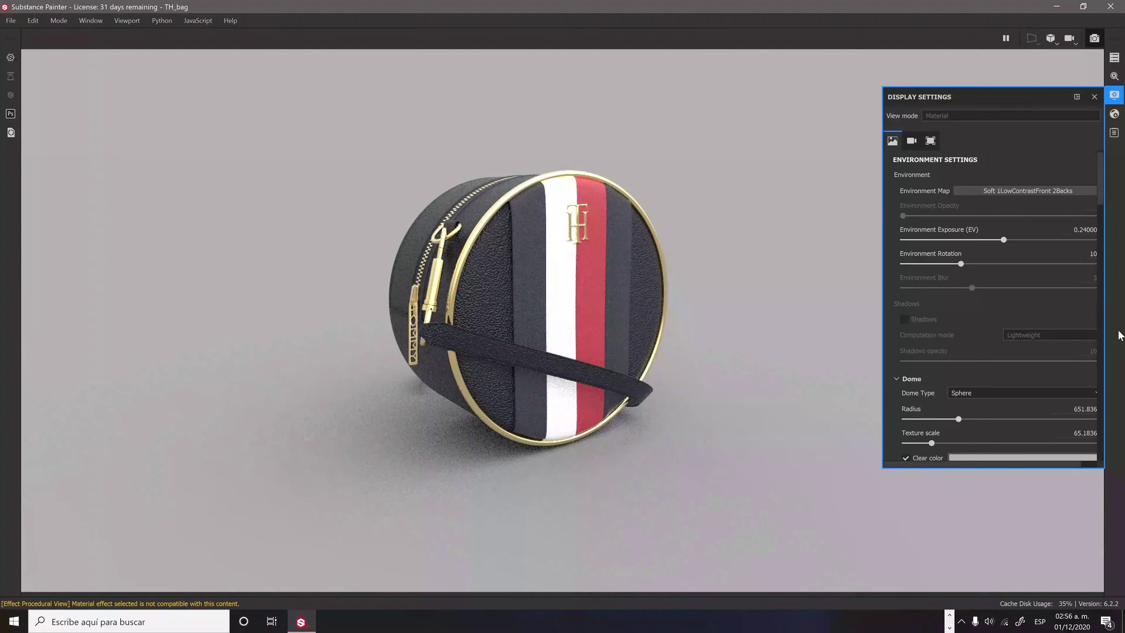
pyautogui.press('F9')
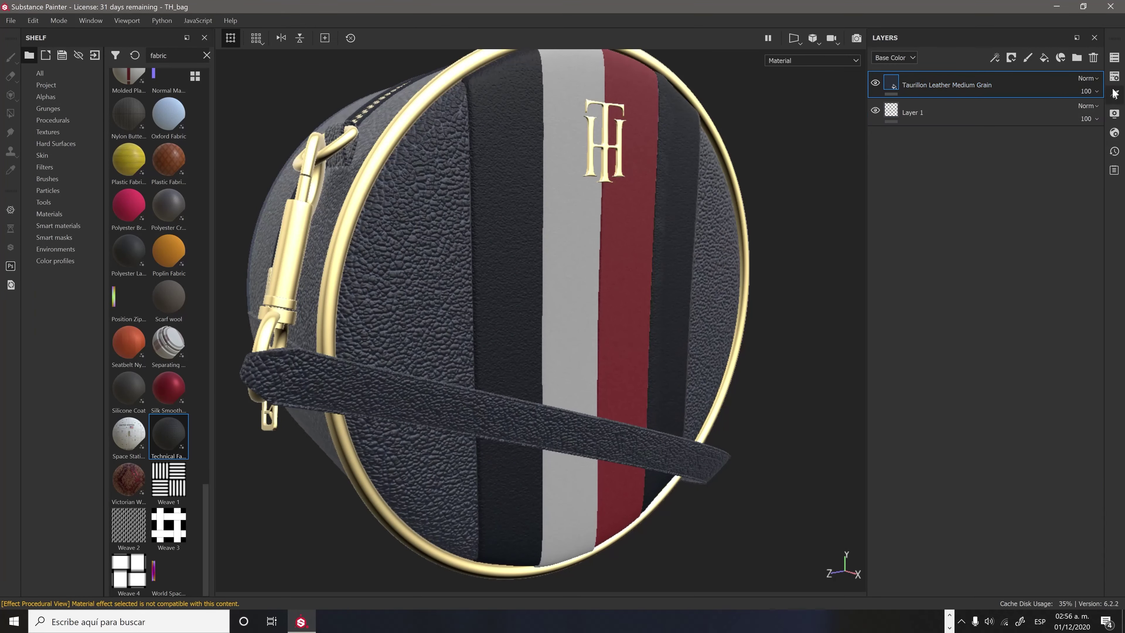
# Set the Taurillon leather fill's roughness to 0.02 and normal intensity to 0.04.
pyautogui.click(1115, 93)
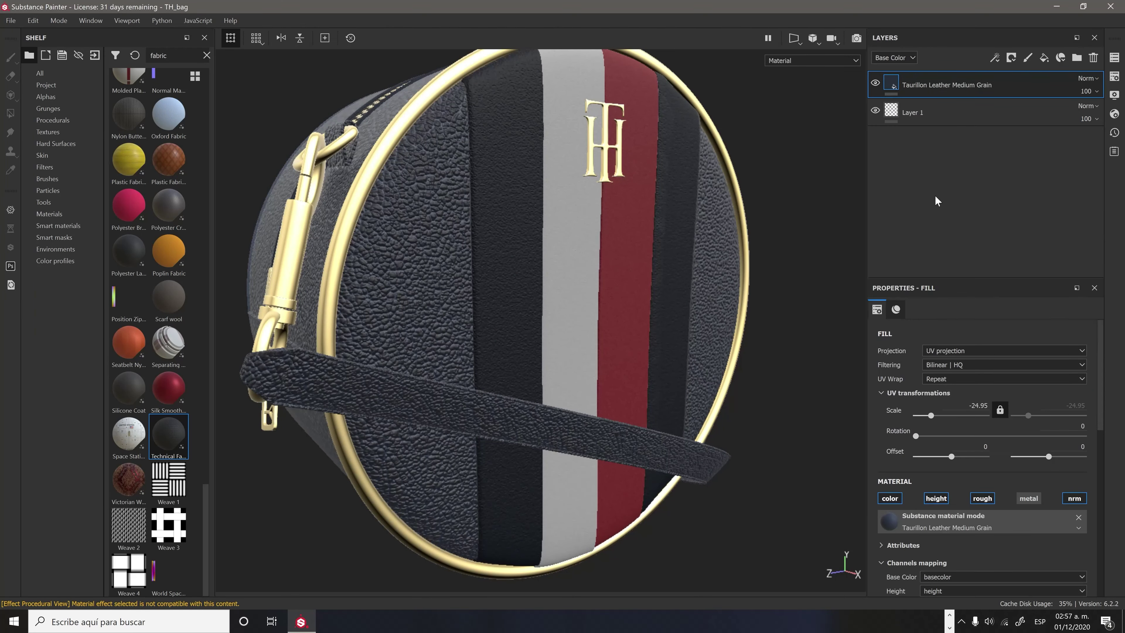
pyautogui.scroll(-5, 975, 421)
pyautogui.moveTo(904, 423)
pyautogui.mouseDown()
pyautogui.moveTo(881, 423)
pyautogui.moveTo(904, 427)
pyautogui.mouseUp()
pyautogui.scroll(-1, 1010, 458)
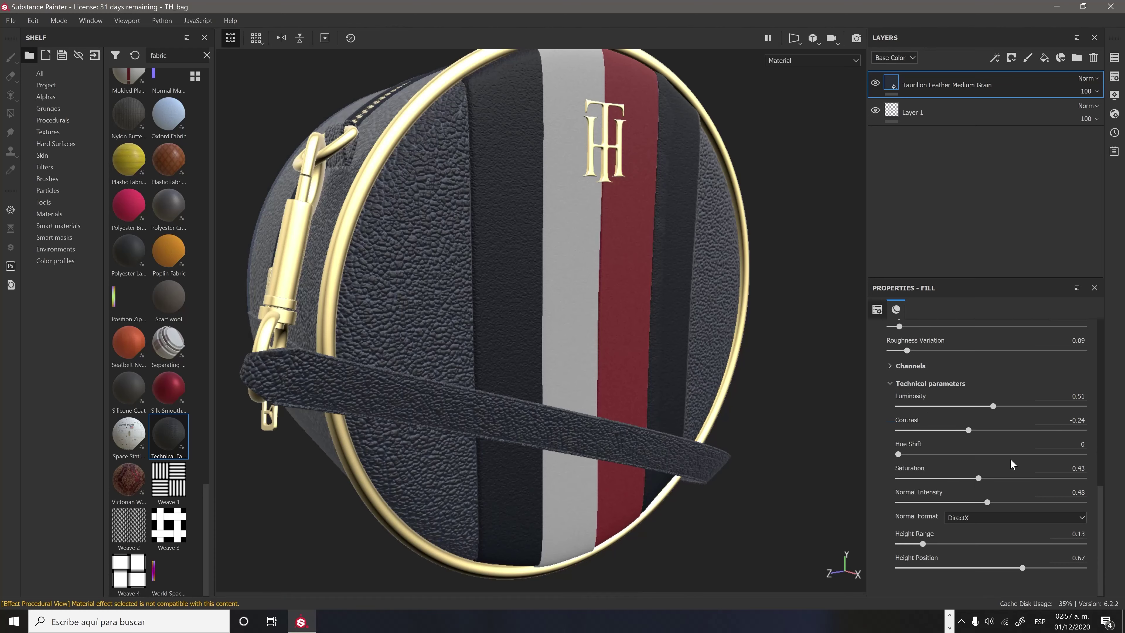
pyautogui.scroll(-1, 1010, 459)
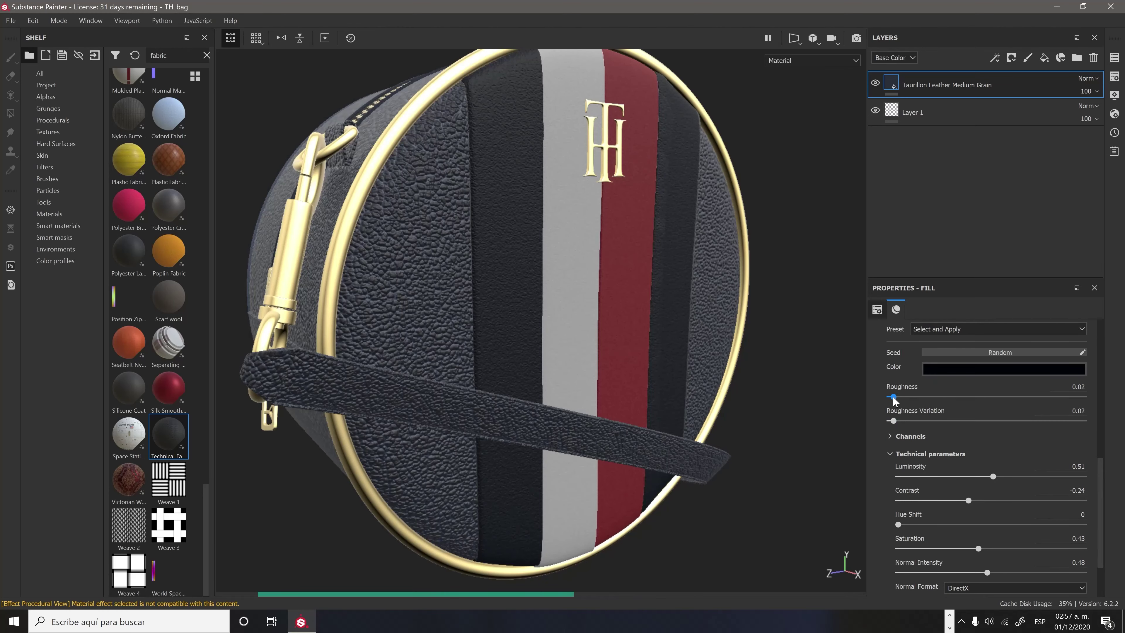
pyautogui.scroll(2, 944, 435)
pyautogui.scroll(3, 944, 435)
# Add a roughness-only fill layer on top with roughness 0.9077.
pyautogui.press('f')
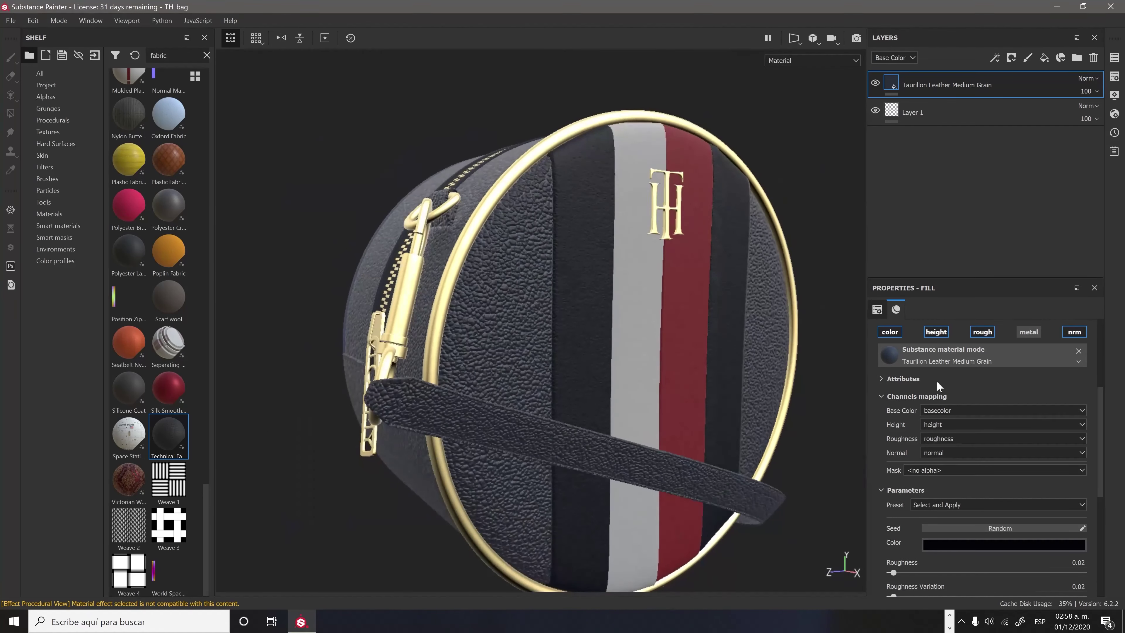
pyautogui.scroll(-2, 939, 385)
pyautogui.scroll(-3, 951, 438)
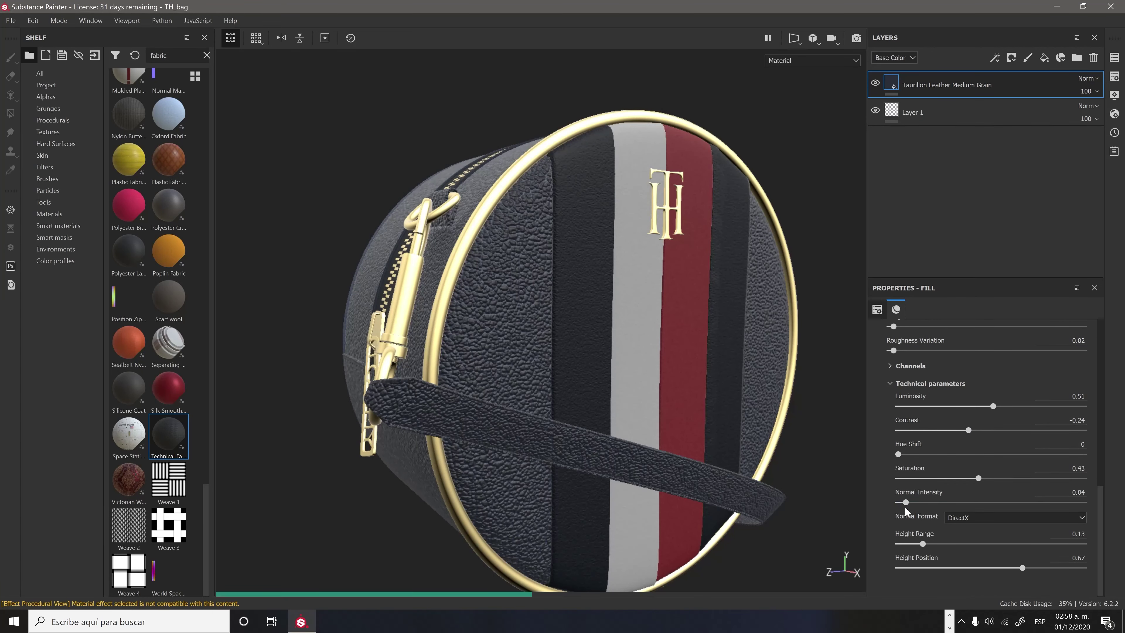
pyautogui.scroll(5, 1019, 443)
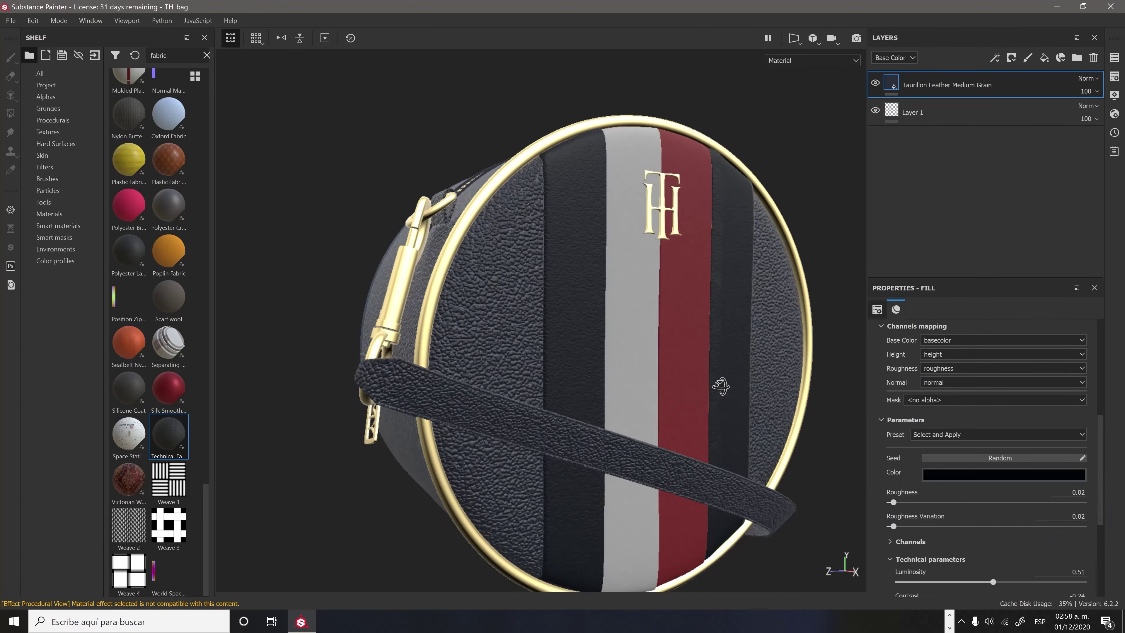
pyautogui.click(1044, 57)
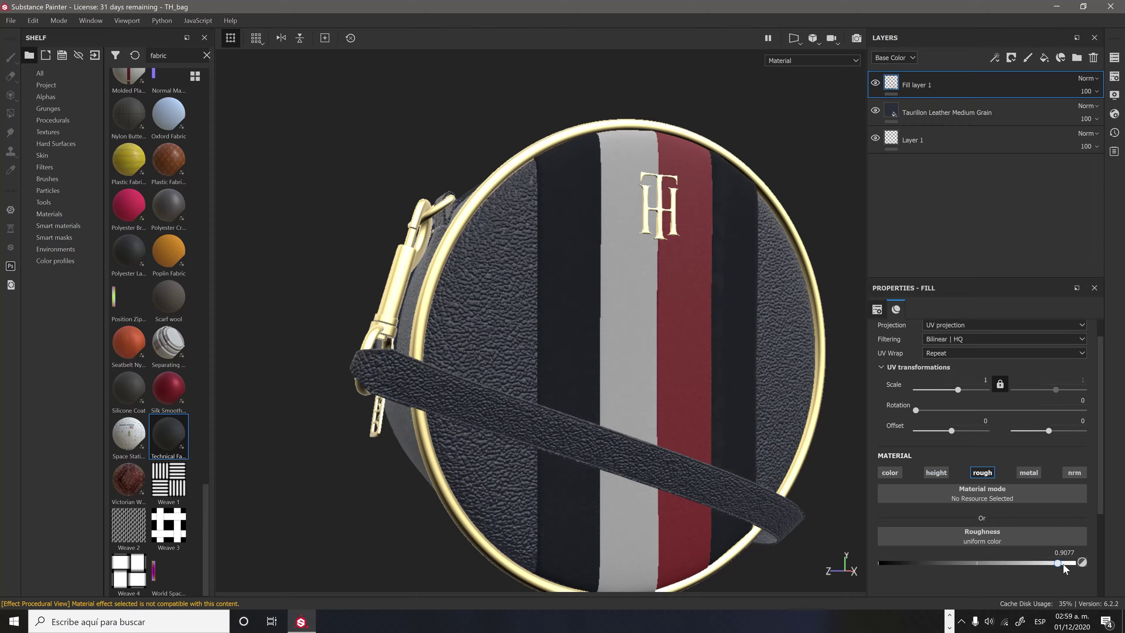
pyautogui.keyDown('alt'); pyautogui.moveTo(691, 355); pyautogui.dragTo(883, 502); pyautogui.keyUp('alt')
# Switch to the Iray render and orbit in close on the bag's striped front.
pyautogui.press('F10')
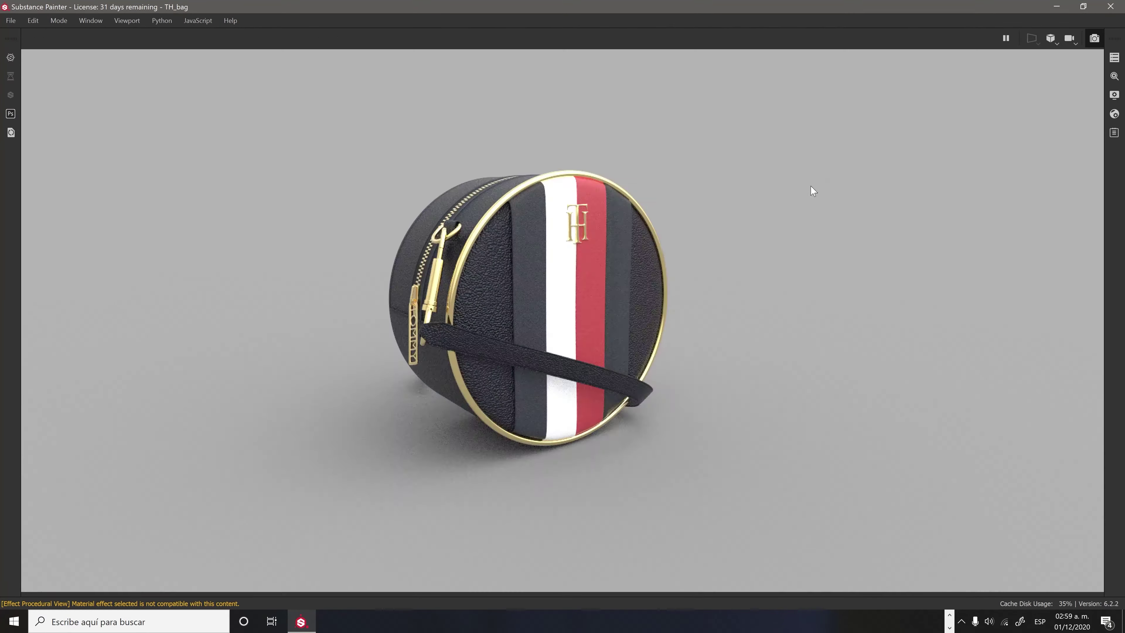
pyautogui.moveTo(719, 328)
pyautogui.keyDown('alt'); pyautogui.mouseDown()
pyautogui.moveTo(702, 443)
pyautogui.moveTo(888, 397)
pyautogui.mouseUp(); pyautogui.keyUp('alt')
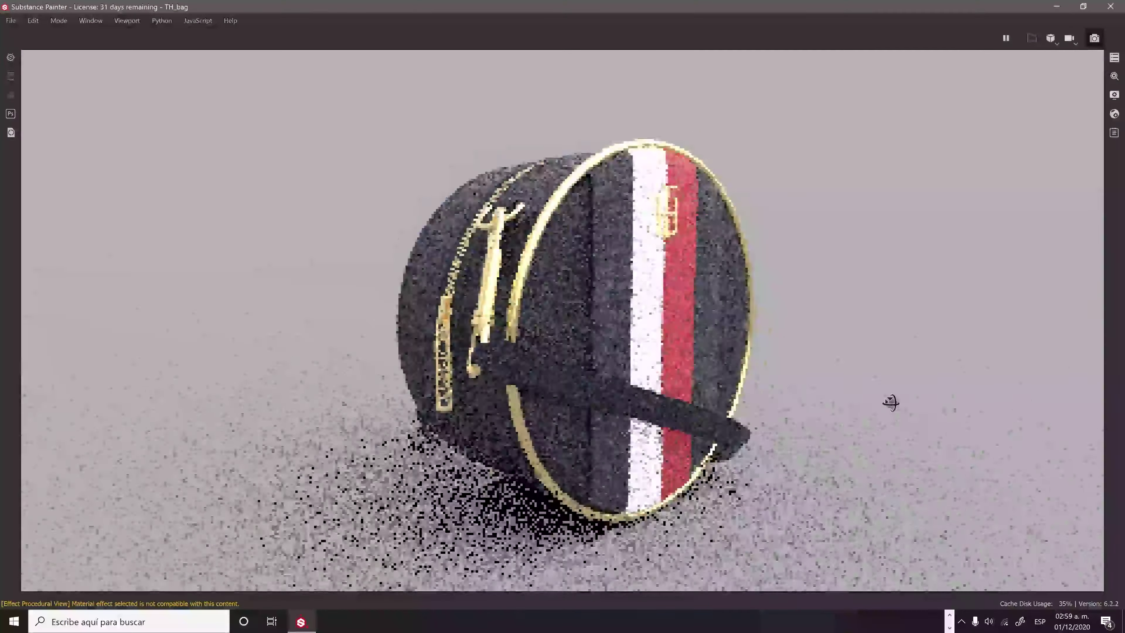
pyautogui.scroll(5, 888, 397)
pyautogui.scroll(-5, 743, 329)
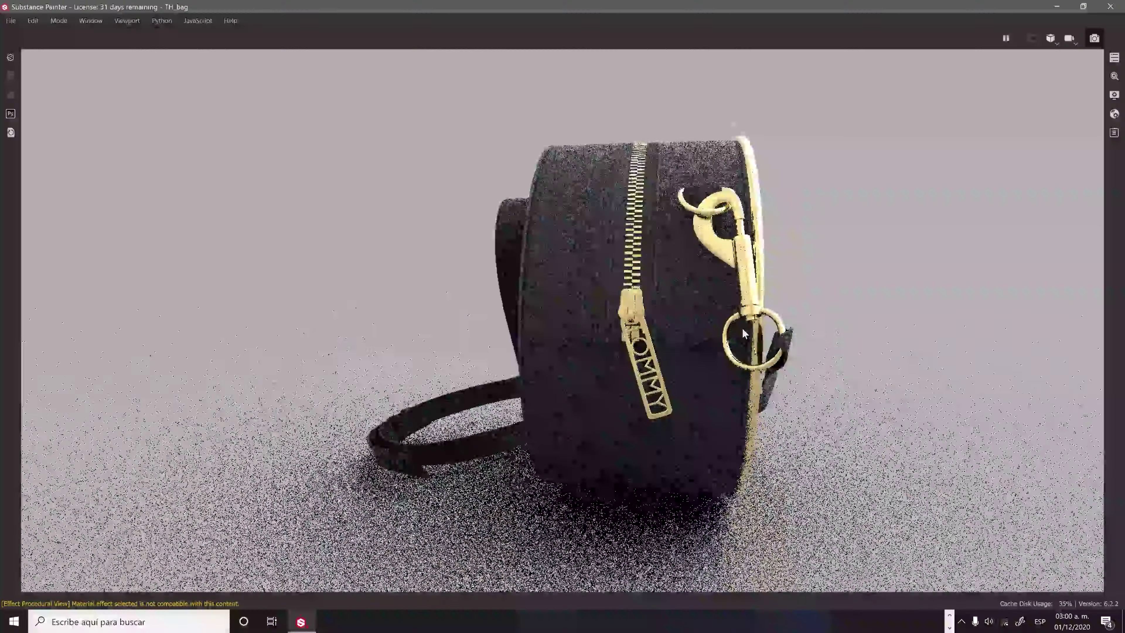
pyautogui.moveTo(742, 328)
pyautogui.keyDown('alt'); pyautogui.mouseDown()
pyautogui.moveTo(686, 333)
pyautogui.moveTo(804, 334)
pyautogui.mouseUp(); pyautogui.keyUp('alt')
pyautogui.keyDown('alt'); pyautogui.moveTo(643, 218); pyautogui.dragTo(861, 171); pyautogui.keyUp('alt')
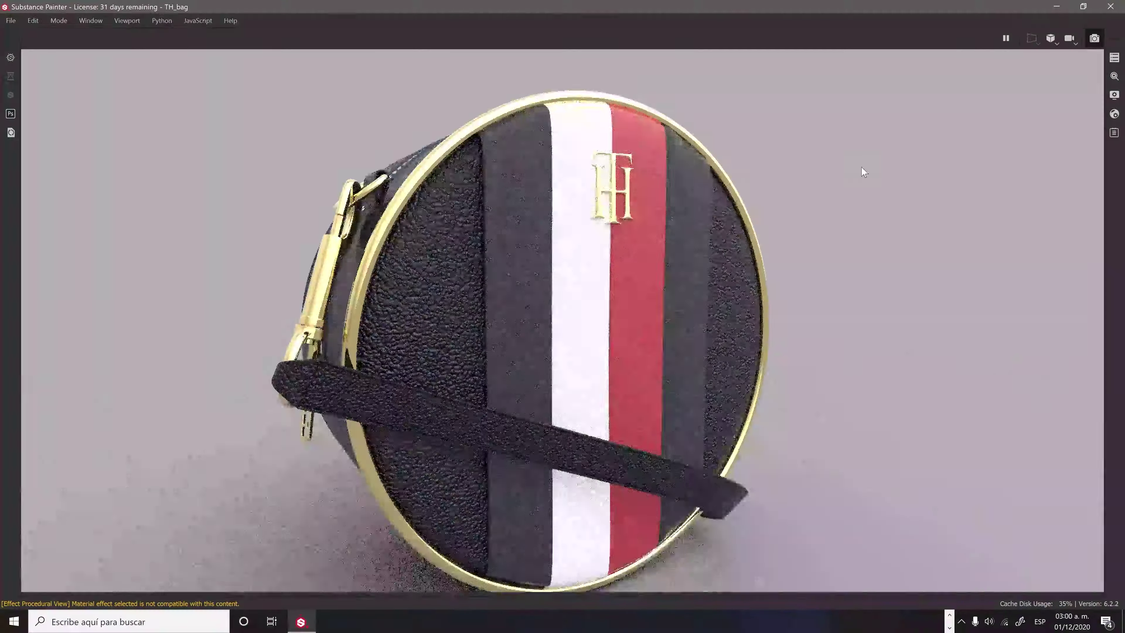
# Adjust ground glossiness in Display Settings, review Post Effects and Color Correction, then orbit to the zipper side.
pyautogui.click(1114, 95)
pyautogui.scroll(-5, 992, 266)
pyautogui.moveTo(1012, 309); pyautogui.dragTo(1038, 310)
pyautogui.scroll(-8, 906, 242)
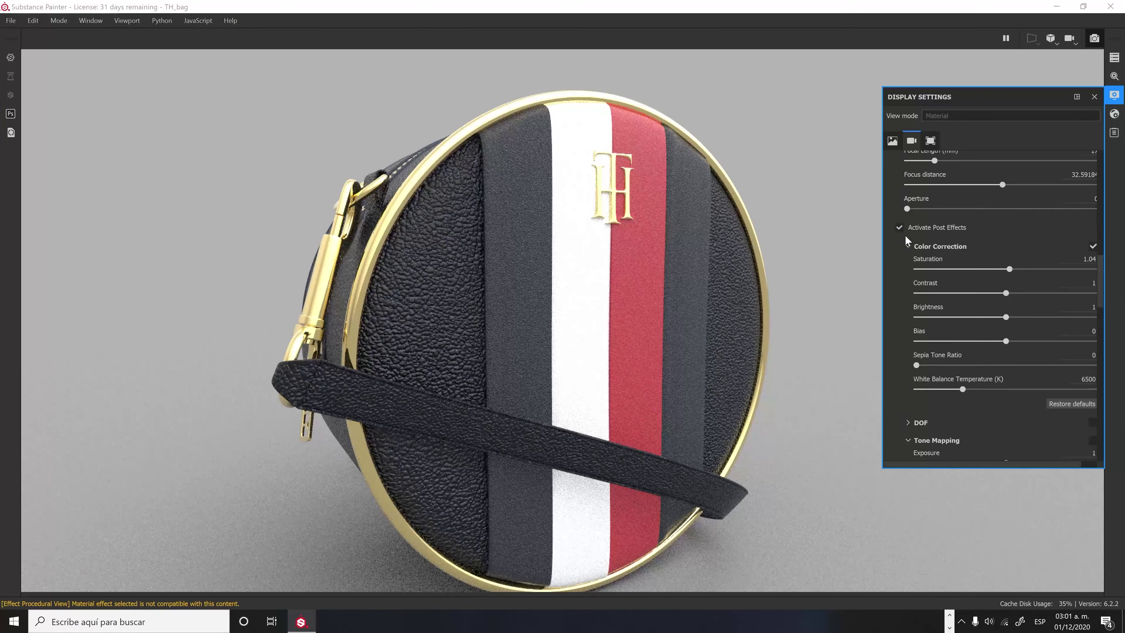
pyautogui.scroll(-2, 1001, 340)
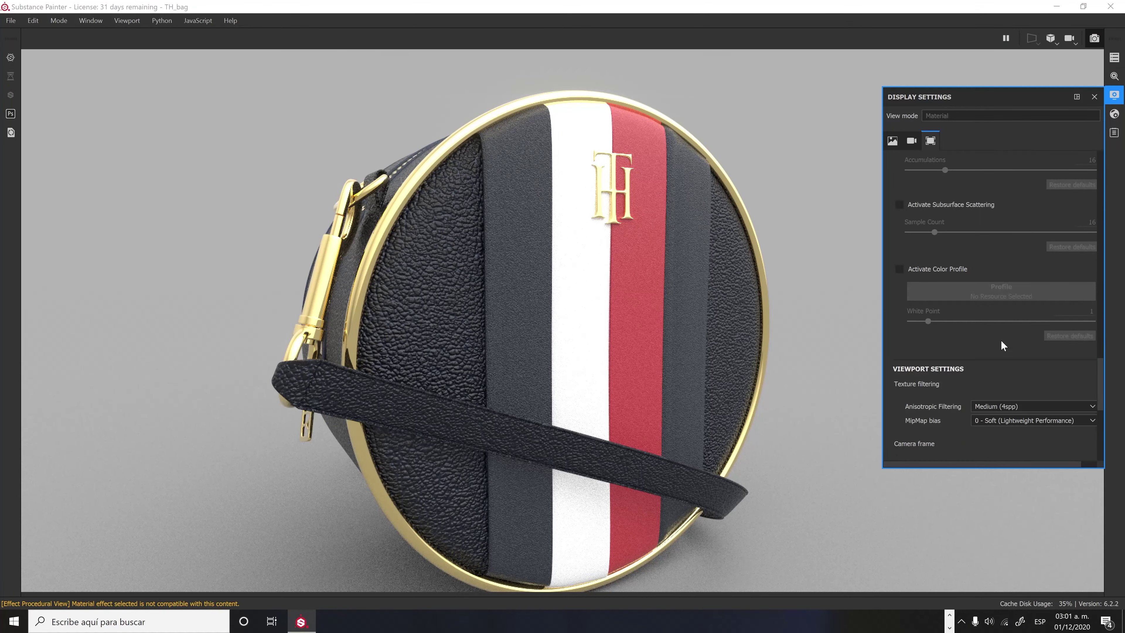
pyautogui.scroll(-5, 519, 296)
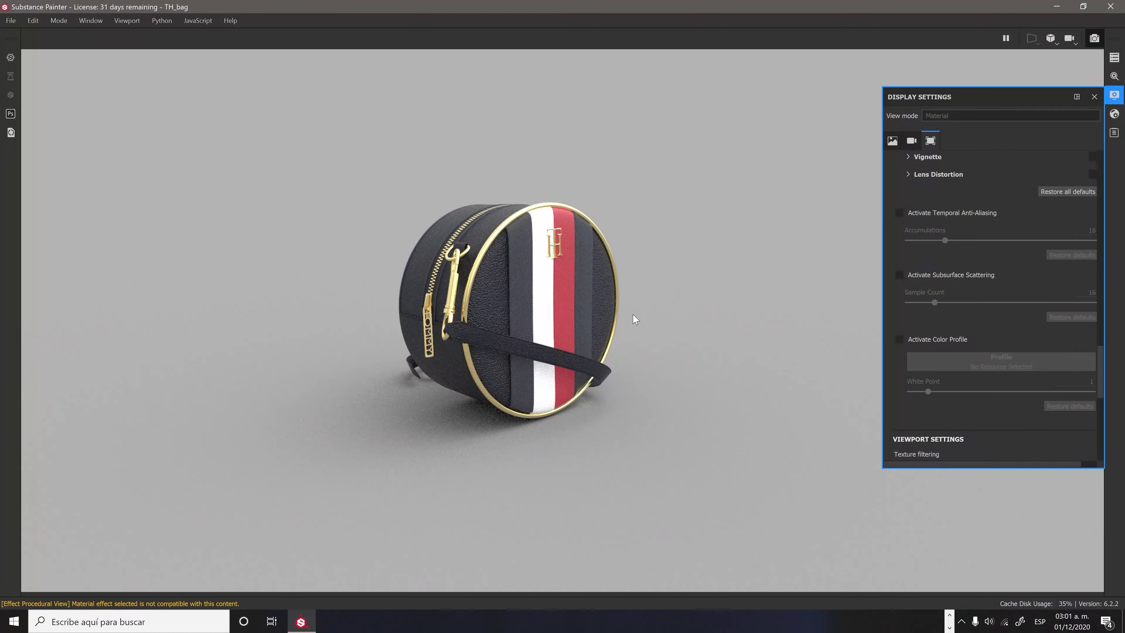
pyautogui.scroll(3, 613, 296)
pyautogui.moveTo(613, 296)
pyautogui.keyDown('alt'); pyautogui.mouseDown()
pyautogui.moveTo(683, 316)
pyautogui.moveTo(726, 307)
pyautogui.moveTo(660, 319)
pyautogui.moveTo(673, 375)
pyautogui.mouseUp(); pyautogui.keyUp('alt')
pyautogui.scroll(5, 661, 319)
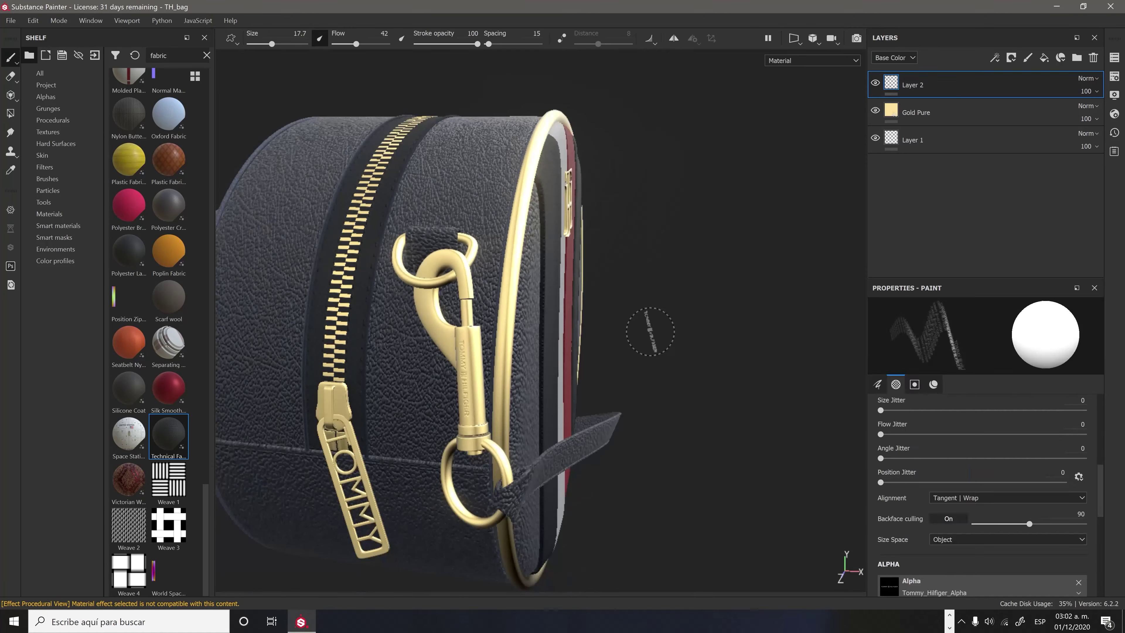
# Instance the Gold Pure layer into the chosen texture sets and place it below Layer 2.
pyautogui.rightClick(935, 106)
pyautogui.click(992, 346)
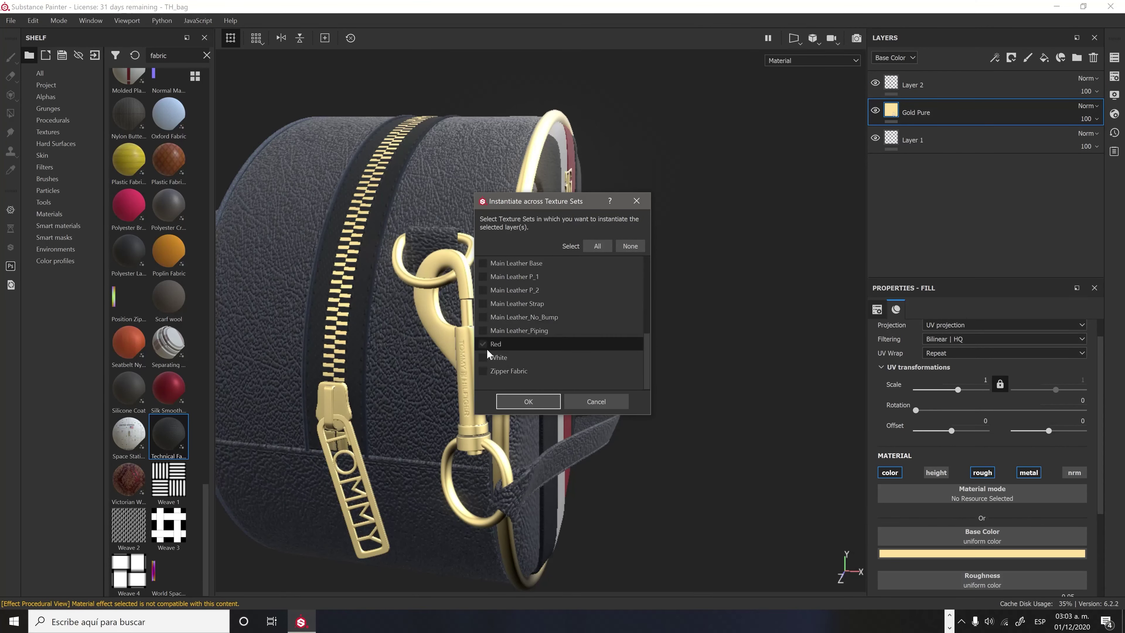
pyautogui.press('Return')
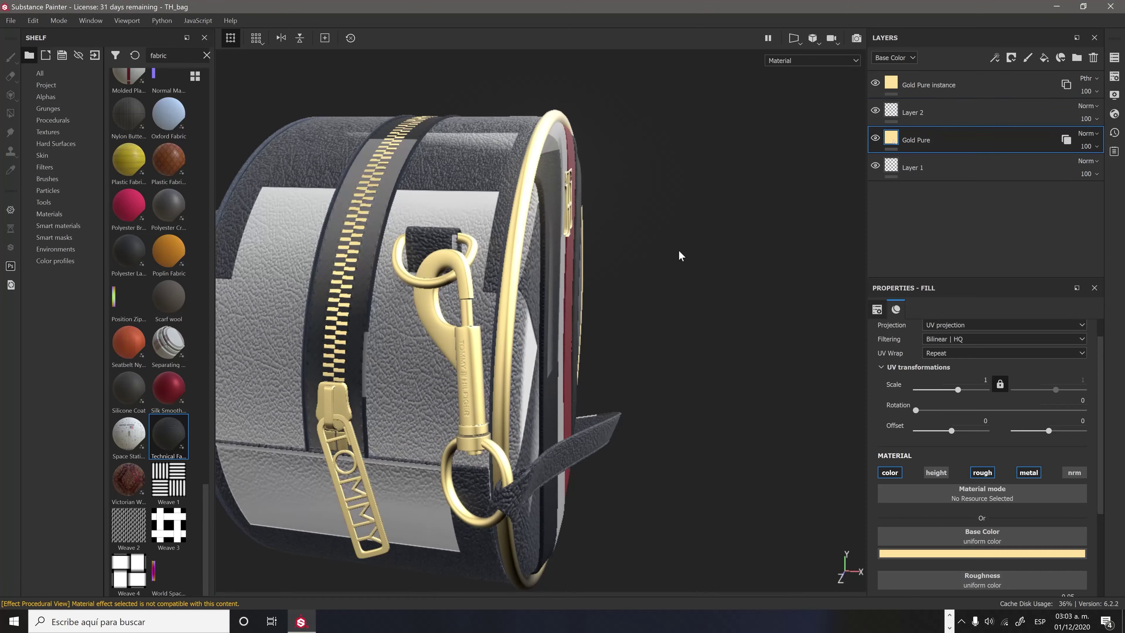
pyautogui.scroll(2, 623, 314)
pyautogui.keyDown('alt'); pyautogui.moveTo(622, 314); pyautogui.dragTo(526, 346); pyautogui.keyUp('alt')
pyautogui.moveTo(929, 84); pyautogui.dragTo(930, 126)
# Select Layer 1, then the Gold Pure layer, and orbit around the bag.
pyautogui.click(919, 155)
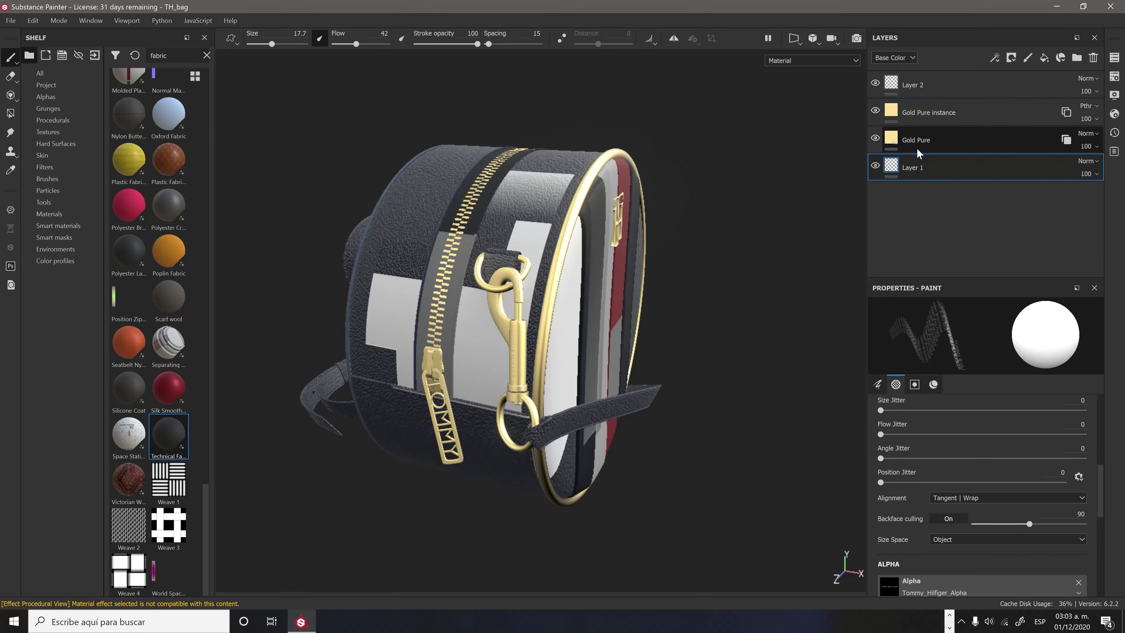
pyautogui.click(894, 141)
pyautogui.keyDown('alt'); pyautogui.moveTo(487, 287); pyautogui.dragTo(557, 279); pyautogui.keyUp('alt')
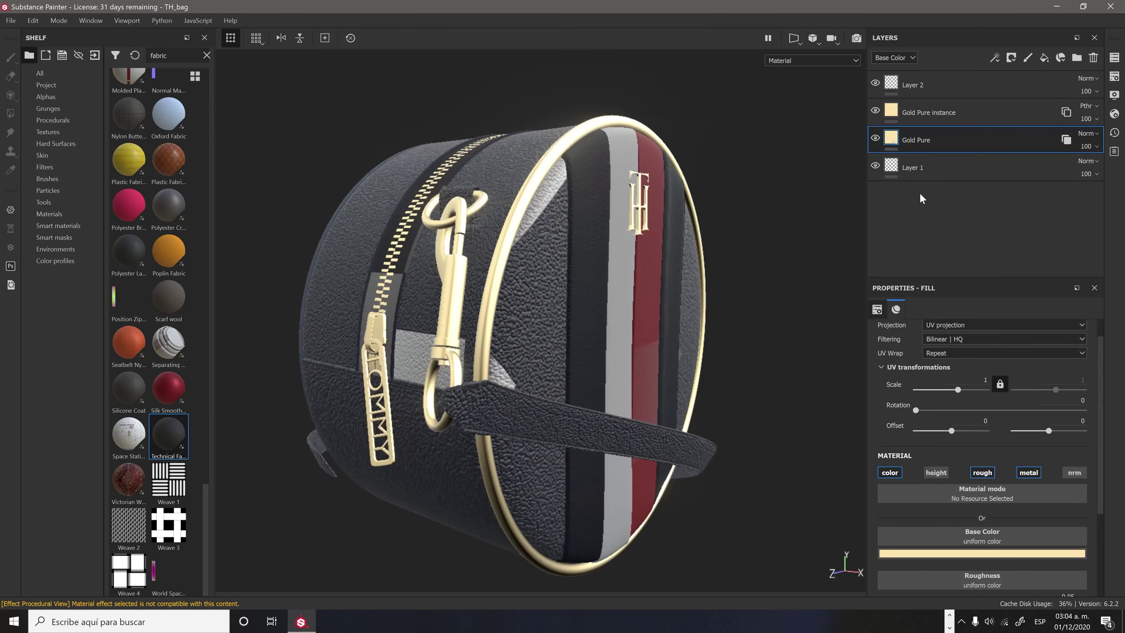
pyautogui.scroll(2, 557, 278)
pyautogui.scroll(-2, 556, 278)
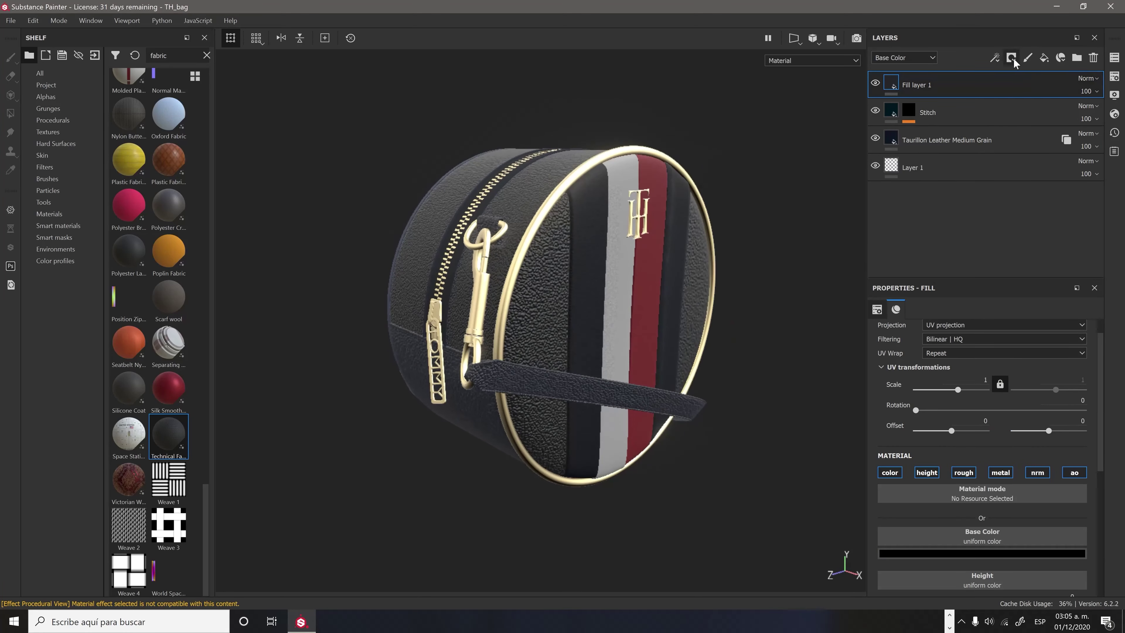
# Give the fill layer a black mask with a Fiber Glass Edge Wear generator.
pyautogui.click(979, 326)
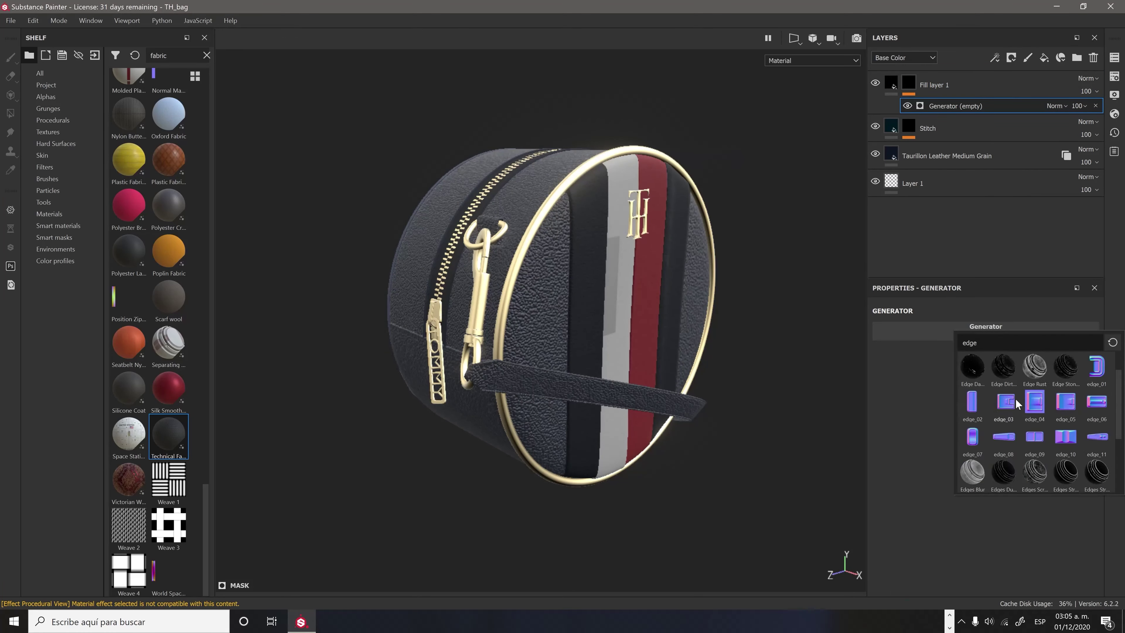
pyautogui.click(1095, 105)
pyautogui.click(995, 58)
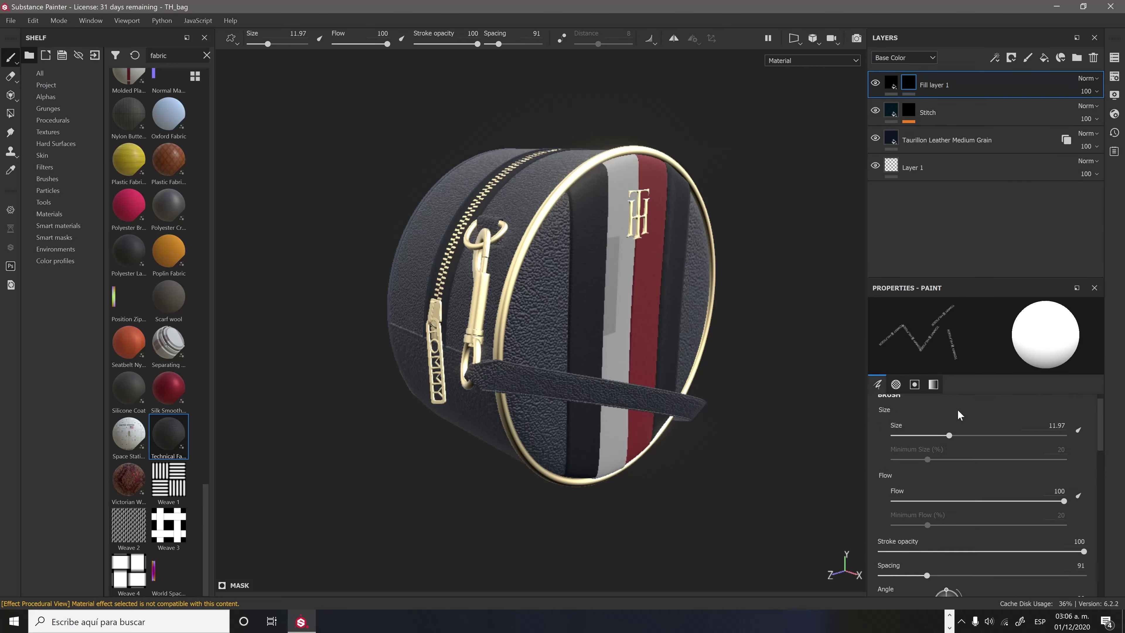
pyautogui.scroll(5, 958, 409)
pyautogui.click(1006, 74)
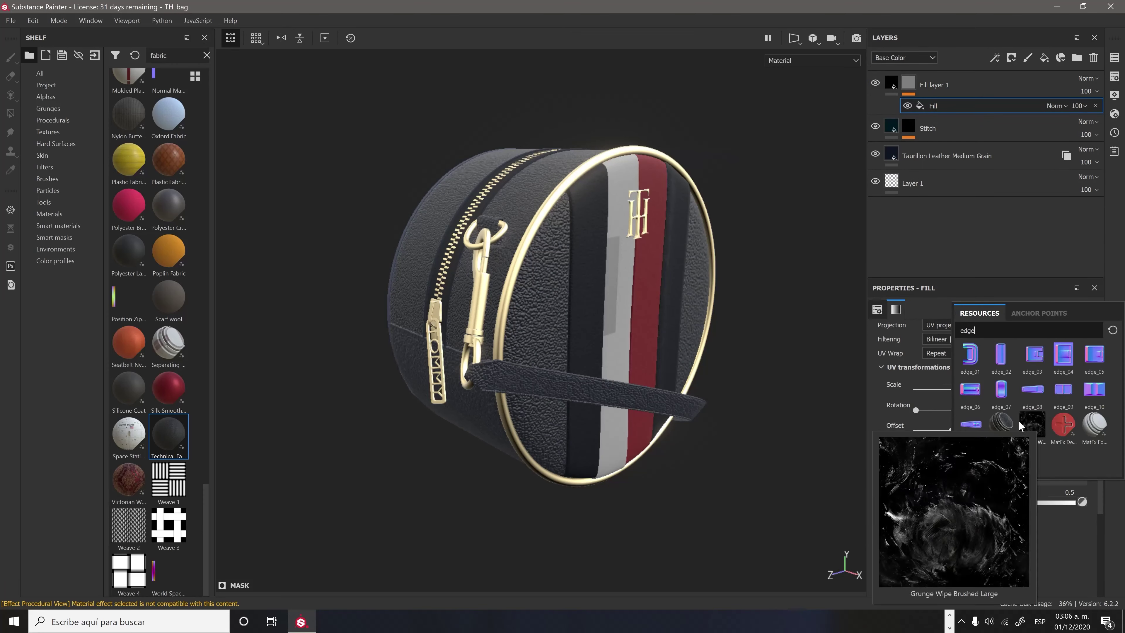
pyautogui.click(1002, 421)
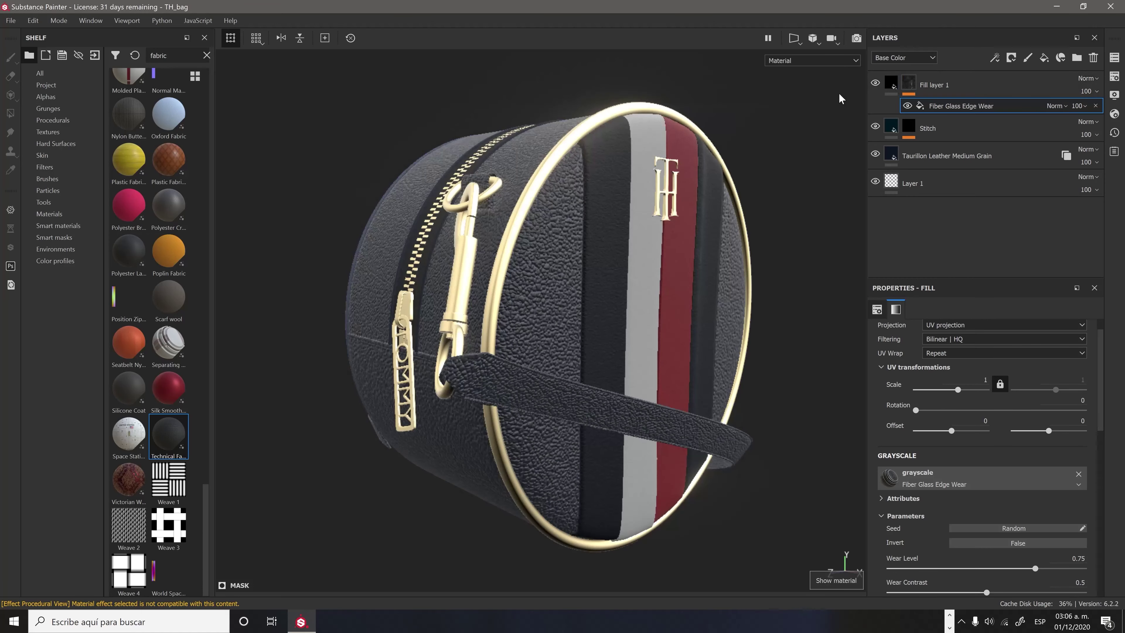
# View the roughness channel and raise the Fiber Glass Edge Wear level to about 0.82.
pyautogui.click(917, 184)
pyautogui.press('c')
pyautogui.scroll(-5, 975, 465)
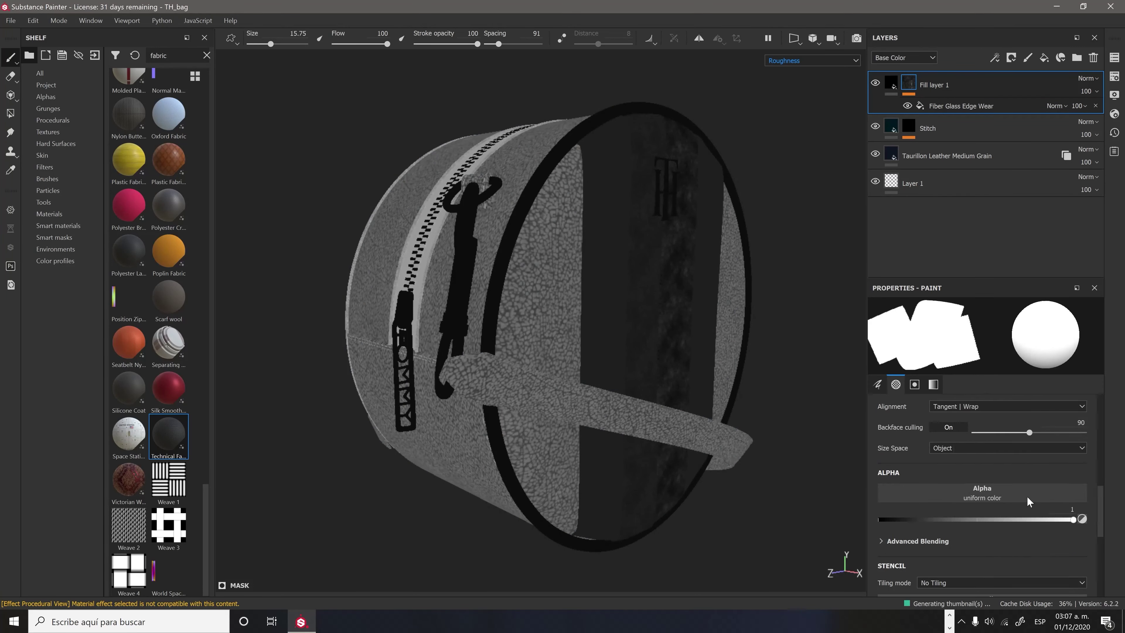
pyautogui.click(961, 106)
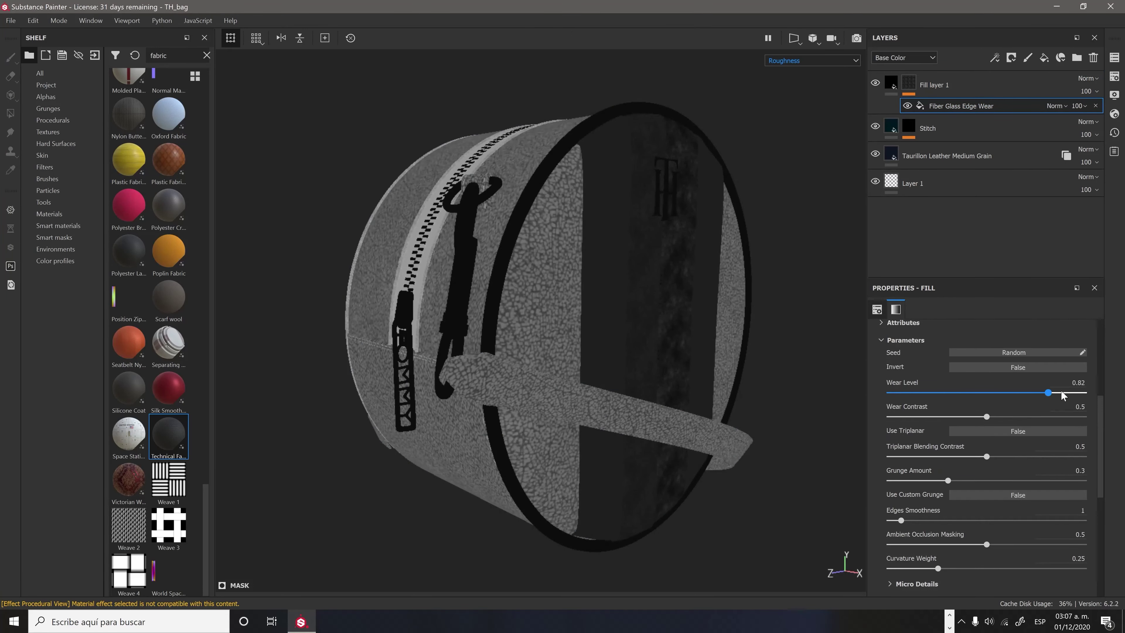
pyautogui.moveTo(913, 486); pyautogui.dragTo(1055, 495)
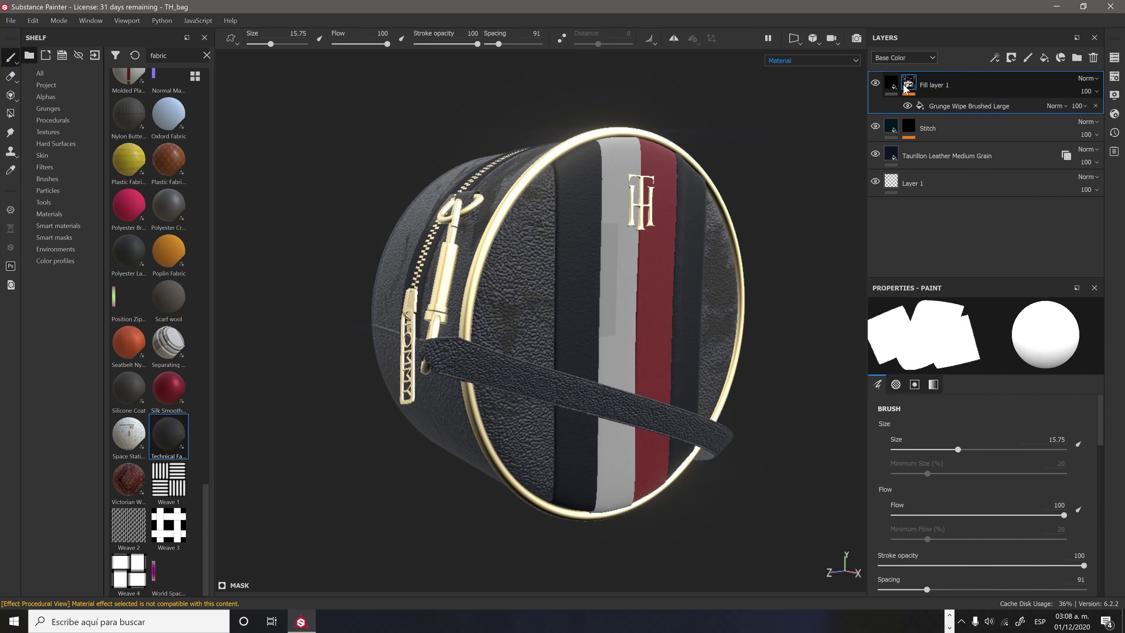
# Remove the grunge, try the Dirt Cavities smart mask, then delete the fill layer.
pyautogui.click(54, 237)
pyautogui.moveTo(172, 185); pyautogui.dragTo(931, 85)
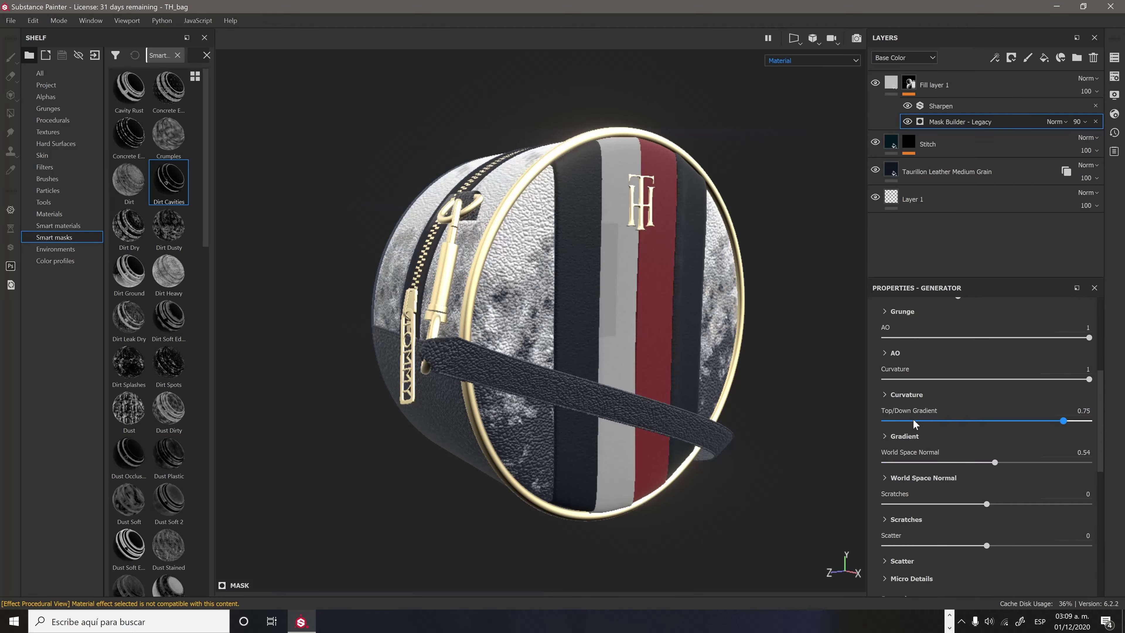
pyautogui.click(925, 86)
pyautogui.press('Delete')
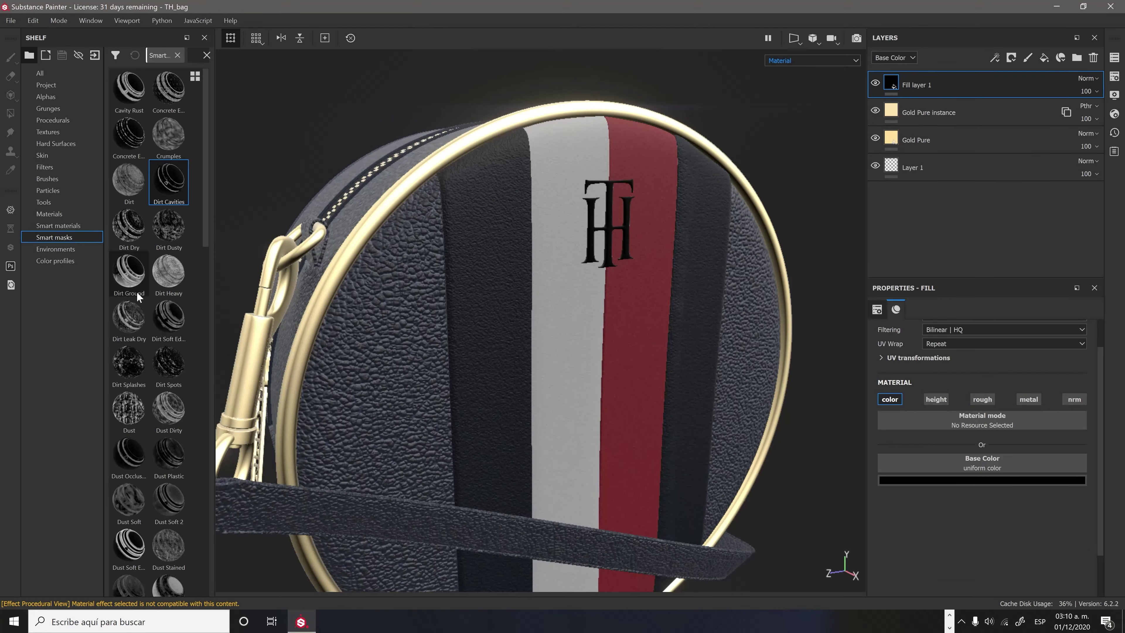
# Apply the Edges Scratches smart mask to Fill layer 1 and disable its colour channel, keeping roughness only.
pyautogui.scroll(-10, 137, 295)
pyautogui.moveTo(128, 385); pyautogui.dragTo(925, 84)
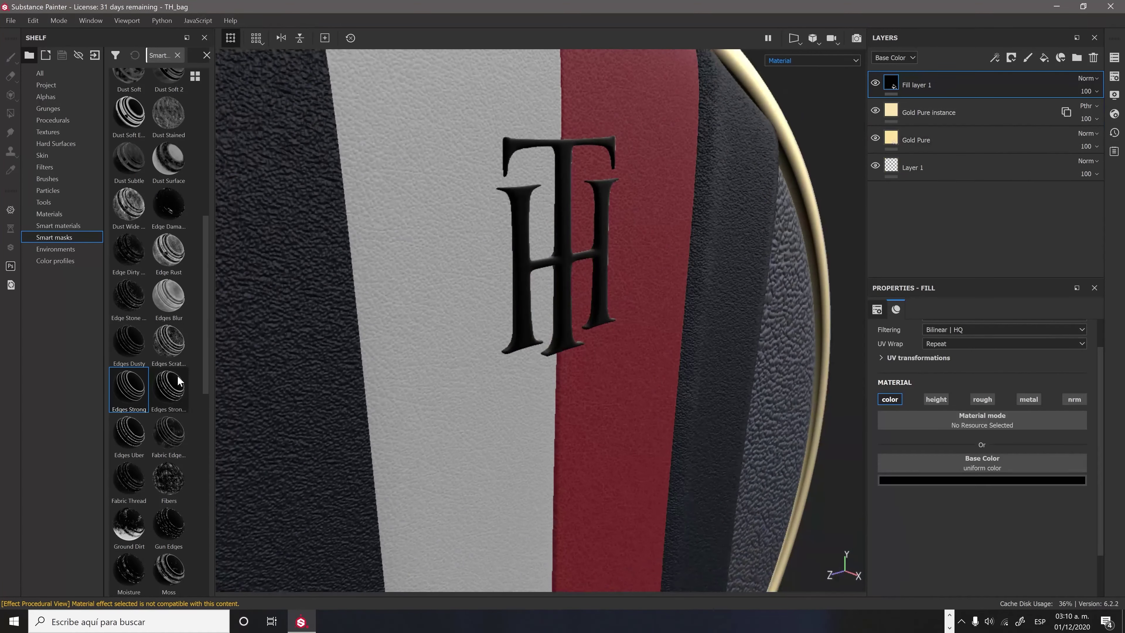
pyautogui.moveTo(168, 341); pyautogui.dragTo(916, 84)
pyautogui.click(890, 399)
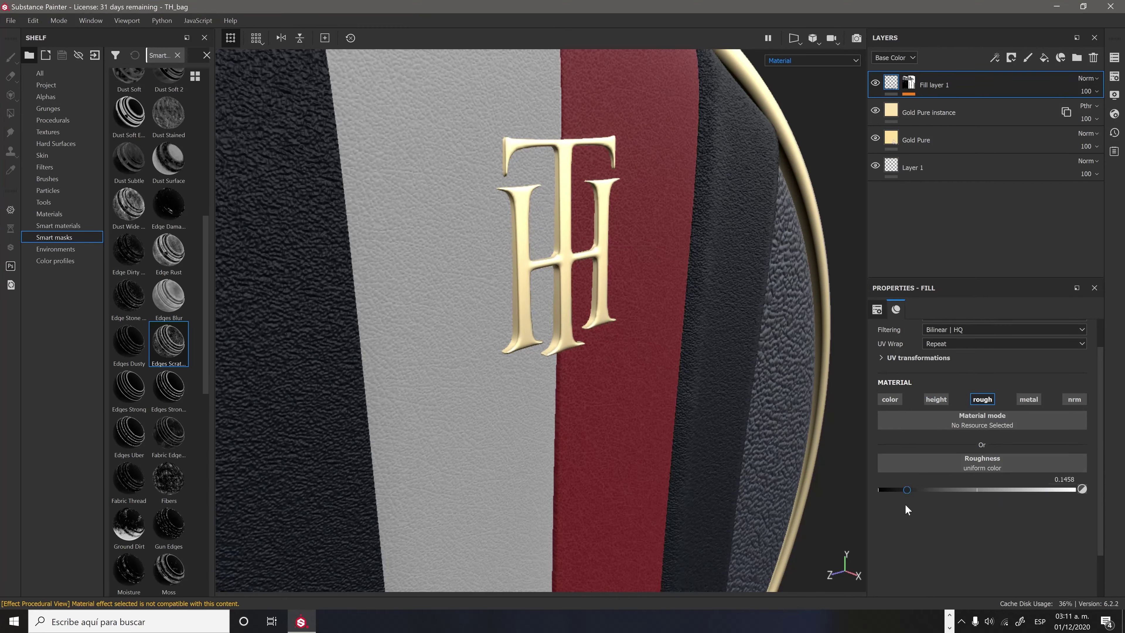
# Preview the worn hardware in the Iray render, then return to the painting view.
pyautogui.press('f')
pyautogui.press('F10')
pyautogui.scroll(-3, 784, 435)
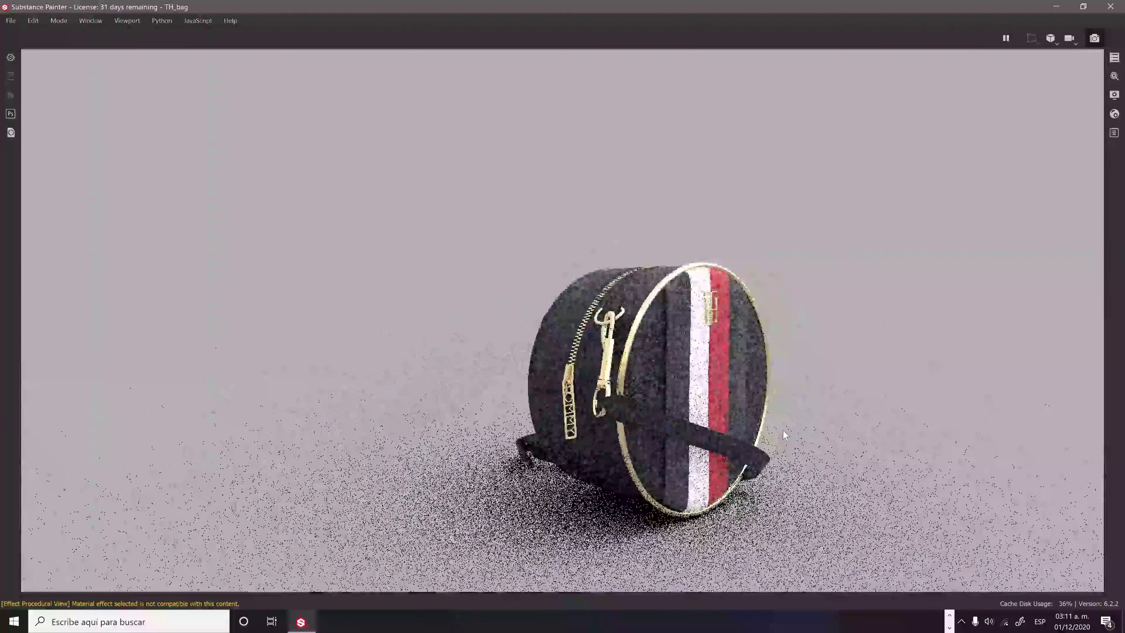
pyautogui.click(1095, 38)
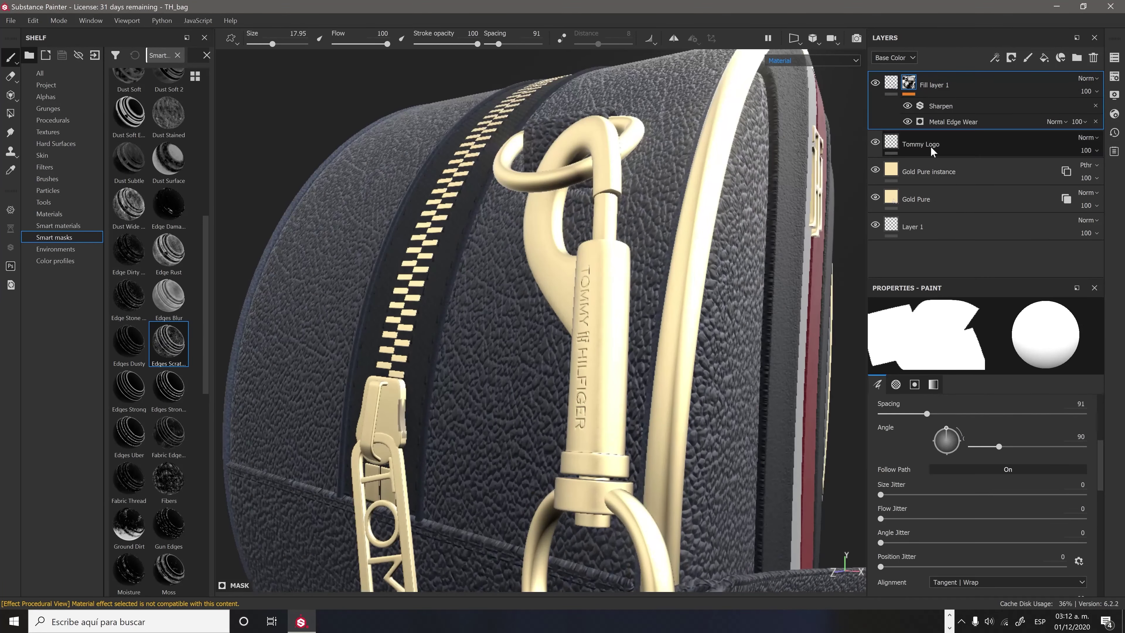
# Tune Metal Edge Wear to wear level 0.86 and adjust grunge amount and edge smoothness.
pyautogui.scroll(-2, 987, 469)
pyautogui.moveTo(927, 436); pyautogui.dragTo(1015, 436)
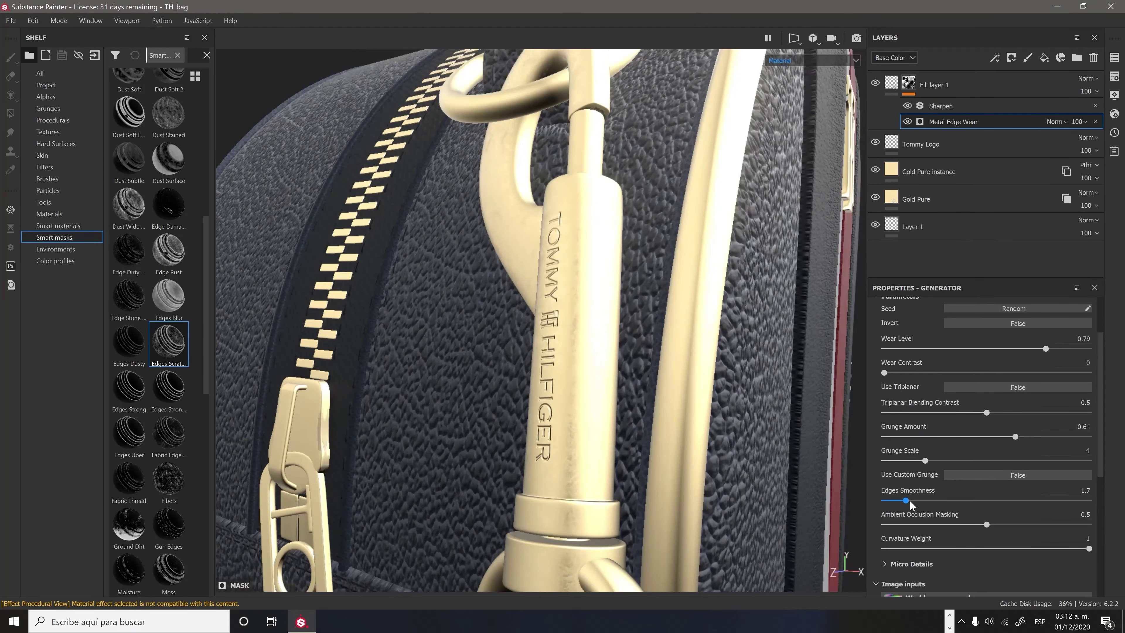
pyautogui.scroll(-3, 933, 423)
pyautogui.moveTo(986, 383); pyautogui.dragTo(1030, 384)
pyautogui.scroll(-5, 733, 420)
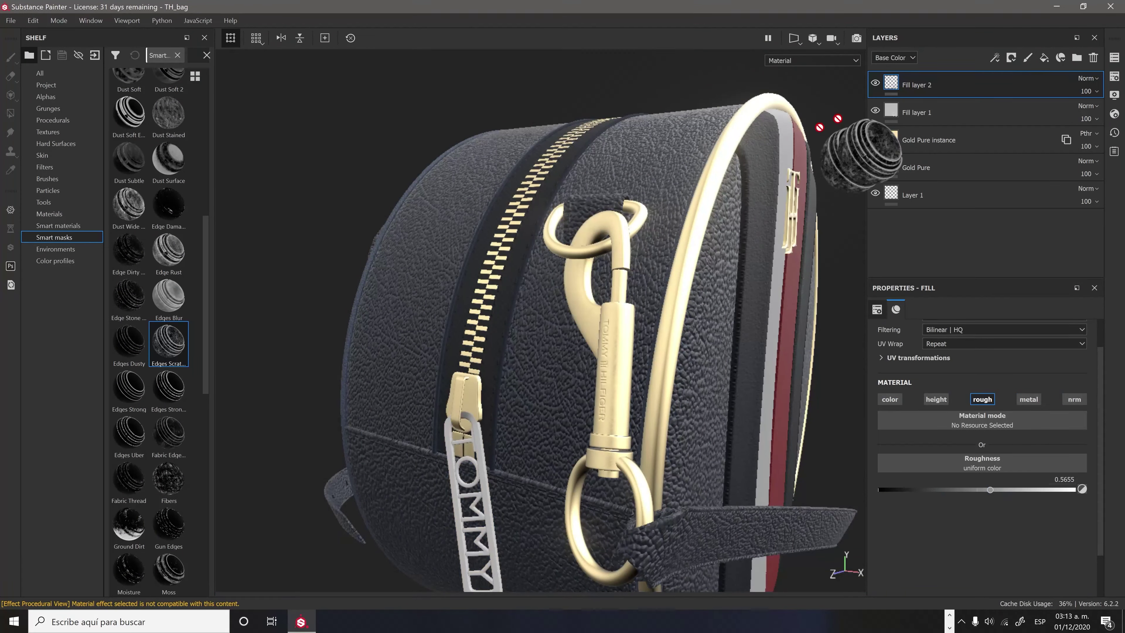
# Apply a smart mask to the second fill layer and re-enable its colour channel.
pyautogui.moveTo(824, 127); pyautogui.dragTo(907, 84)
pyautogui.scroll(2, 709, 355)
pyautogui.click(890, 398)
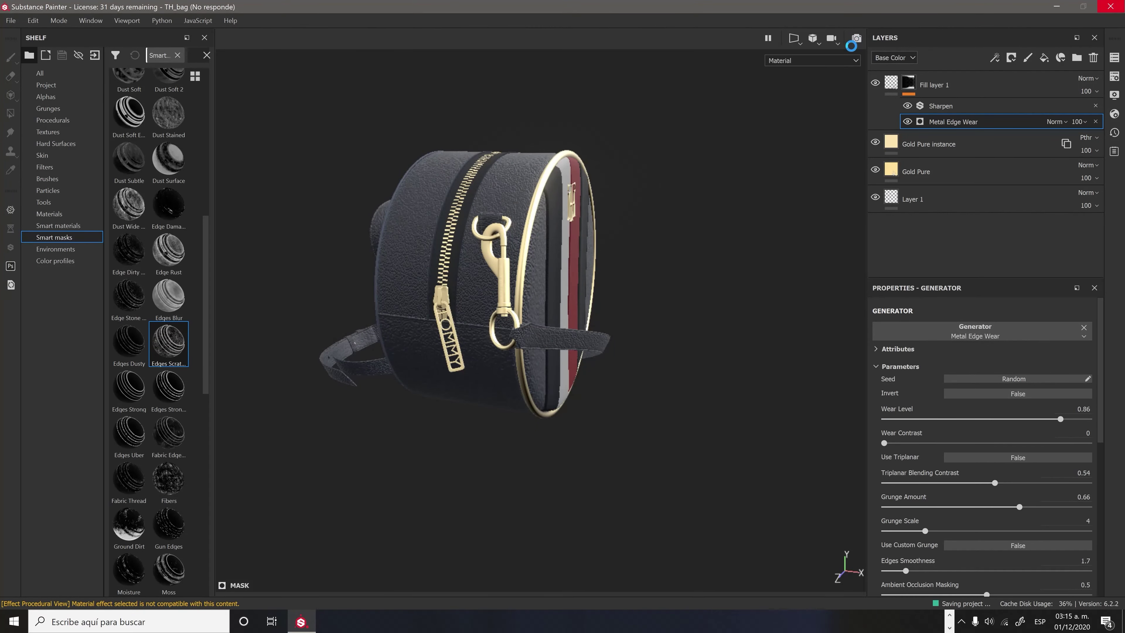
# In the Iray view, orbit the camera back from the bag and rotate the environment lighting.
pyautogui.click(856, 39)
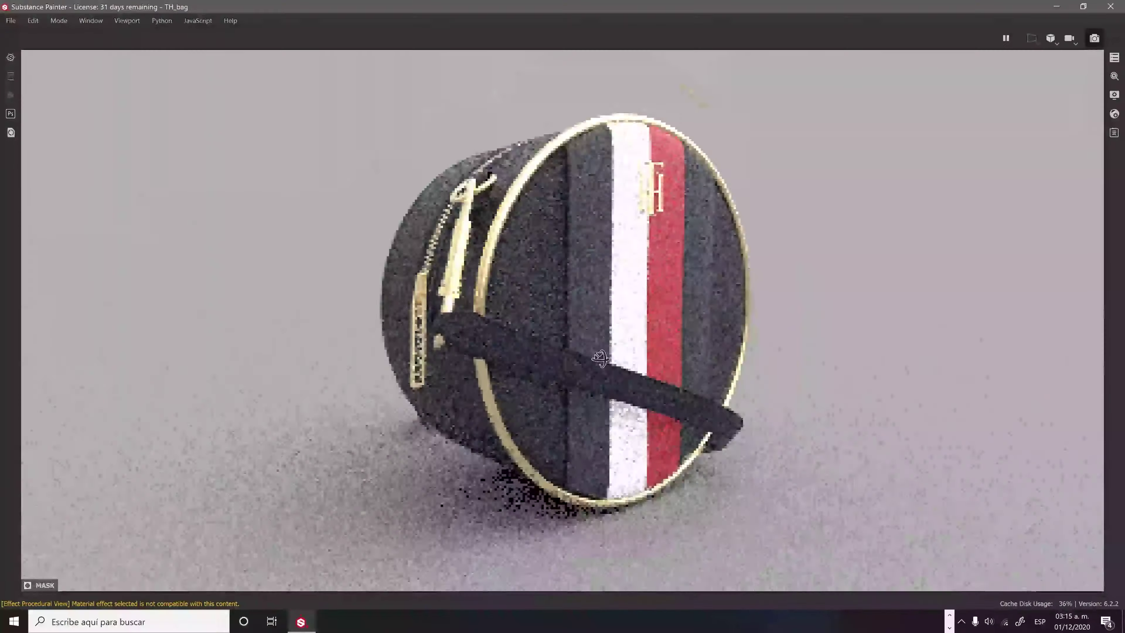
pyautogui.moveTo(773, 420)
pyautogui.keyDown('alt'); pyautogui.mouseDown()
pyautogui.moveTo(850, 350)
pyautogui.moveTo(713, 383)
pyautogui.mouseUp(); pyautogui.keyUp('alt')
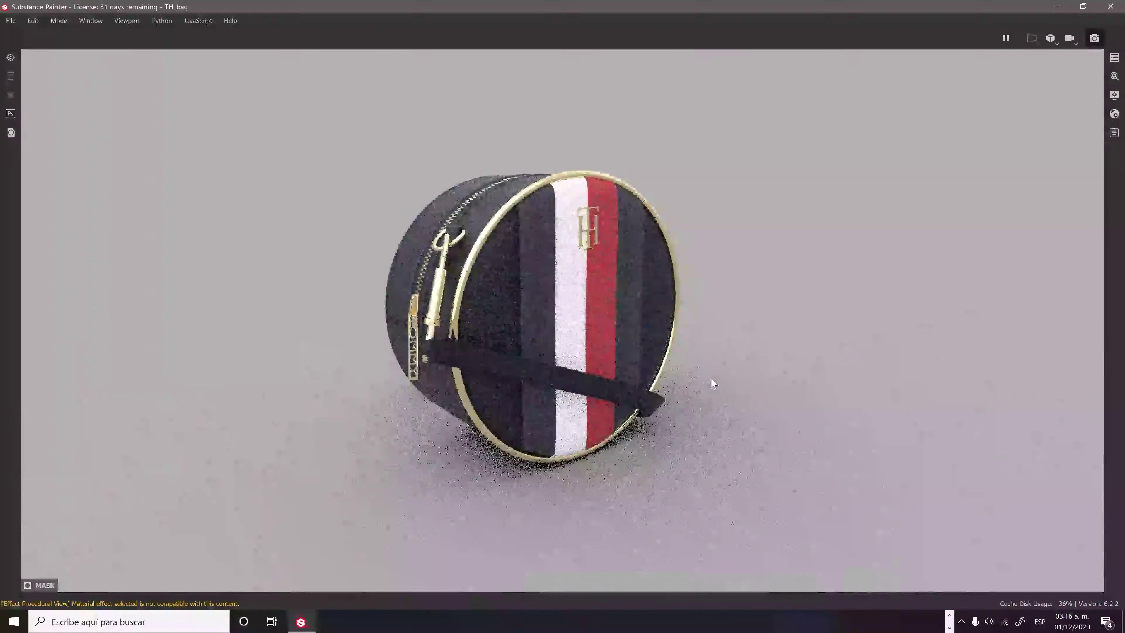
pyautogui.keyDown('alt'); pyautogui.moveTo(942, 217); pyautogui.dragTo(729, 287); pyautogui.keyUp('alt')
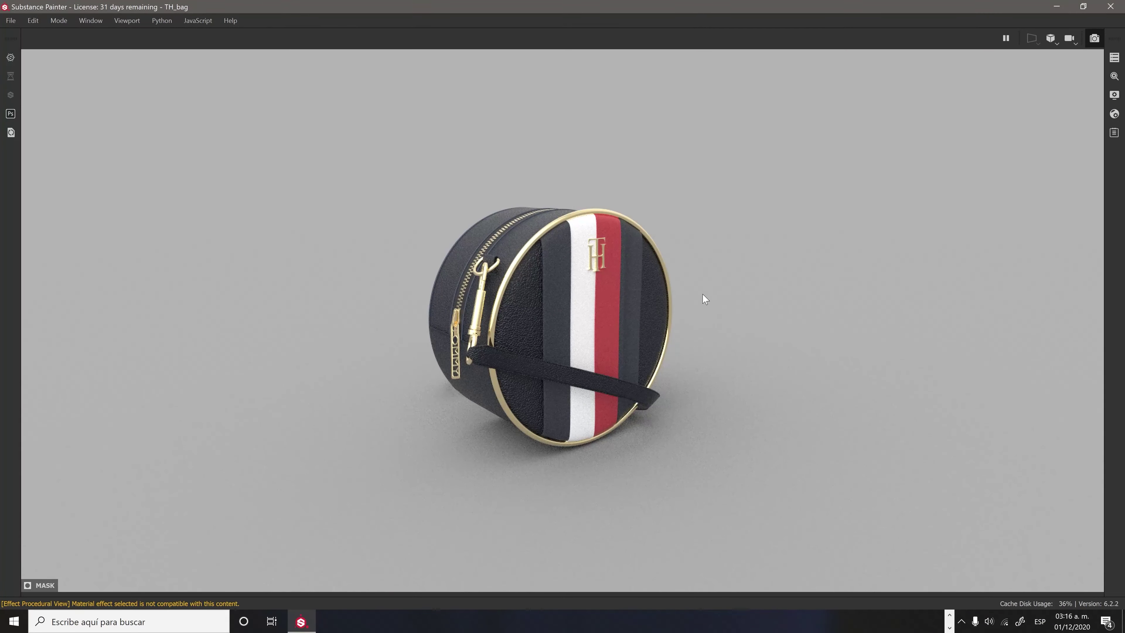
pyautogui.keyDown('shift'); pyautogui.moveTo(705, 300); pyautogui.dragTo(899, 289, button='right'); pyautogui.keyUp('shift')
# Set the camera aperture to 0.1 with the focus distance on the bag.
pyautogui.click(1115, 94)
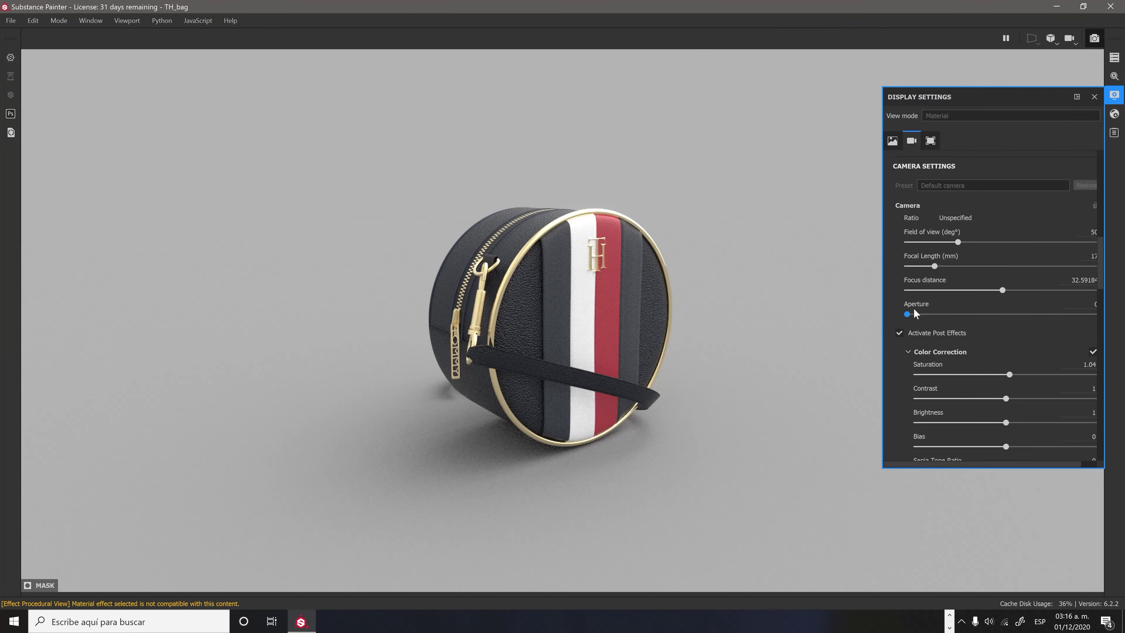
pyautogui.moveTo(907, 314); pyautogui.dragTo(958, 314)
pyautogui.moveTo(969, 97); pyautogui.dragTo(913, 93)
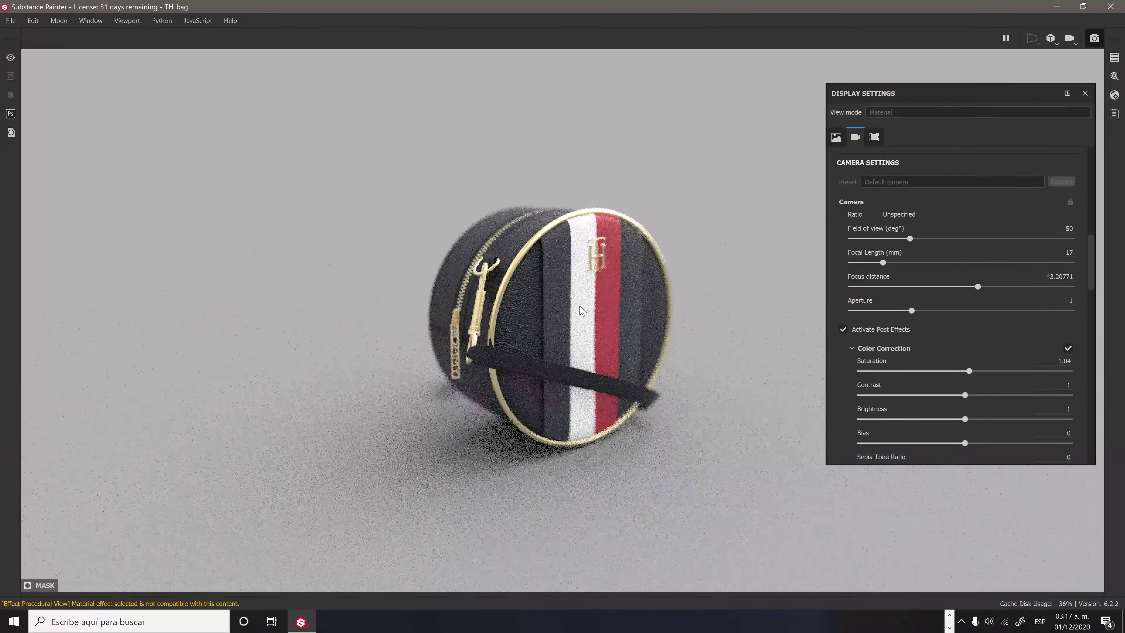
pyautogui.moveTo(894, 310); pyautogui.dragTo(878, 311)
# Try several background Clear colors, settling on a muted grey-mauve.
pyautogui.scroll(3, 527, 306)
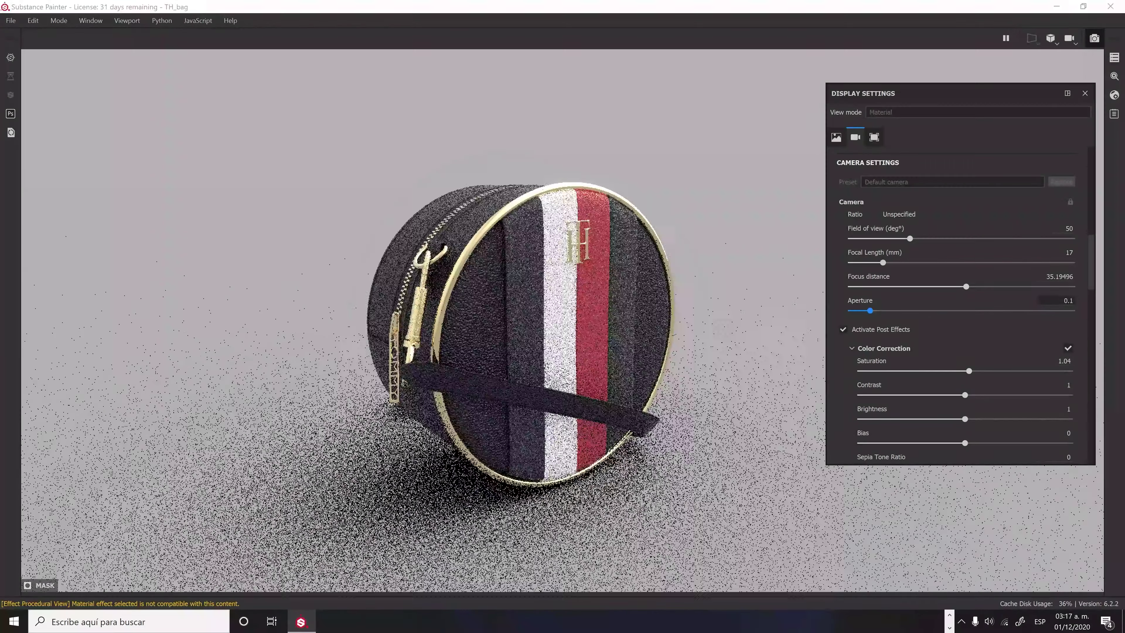
pyautogui.scroll(5, 952, 310)
pyautogui.click(983, 243)
pyautogui.click(1015, 301)
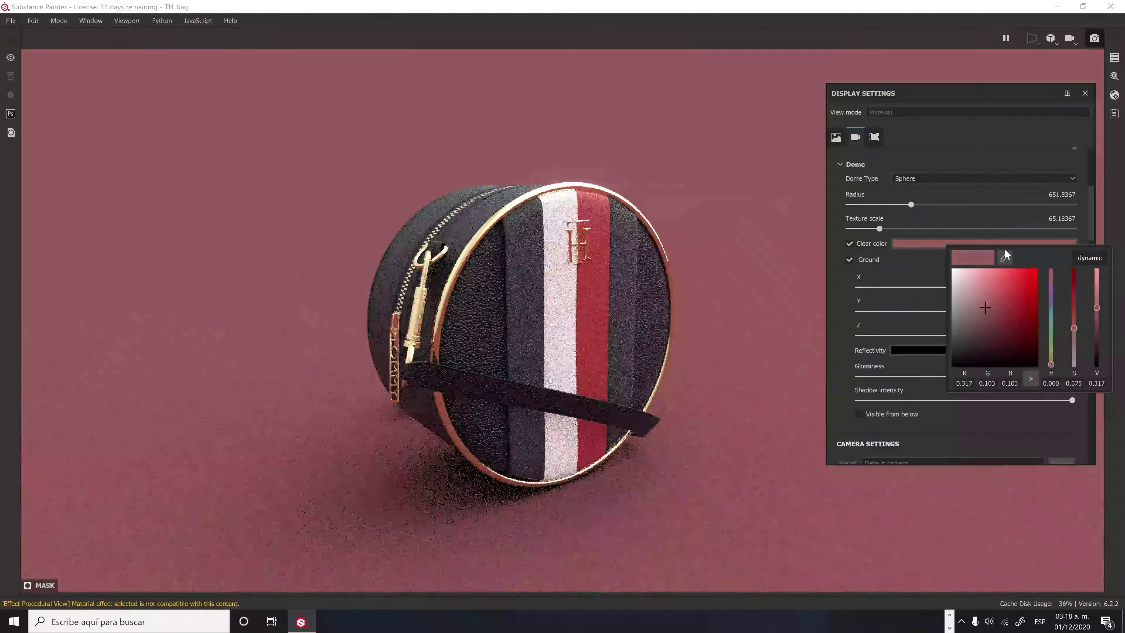
pyautogui.moveTo(1016, 305); pyautogui.dragTo(994, 293)
pyautogui.moveTo(1051, 363); pyautogui.dragTo(1051, 364)
pyautogui.moveTo(996, 297)
pyautogui.mouseDown()
pyautogui.moveTo(953, 361)
pyautogui.moveTo(954, 328)
pyautogui.moveTo(878, 324)
pyautogui.mouseUp()
# Enable and tune Glare, and change the viewport filtering mode.
pyautogui.scroll(-2, 990, 352)
pyautogui.scroll(-5, 988, 346)
pyautogui.scroll(-3, 975, 337)
pyautogui.moveTo(929, 352); pyautogui.dragTo(896, 350)
pyautogui.scroll(-1, 899, 350)
pyautogui.moveTo(926, 264); pyautogui.dragTo(1032, 266)
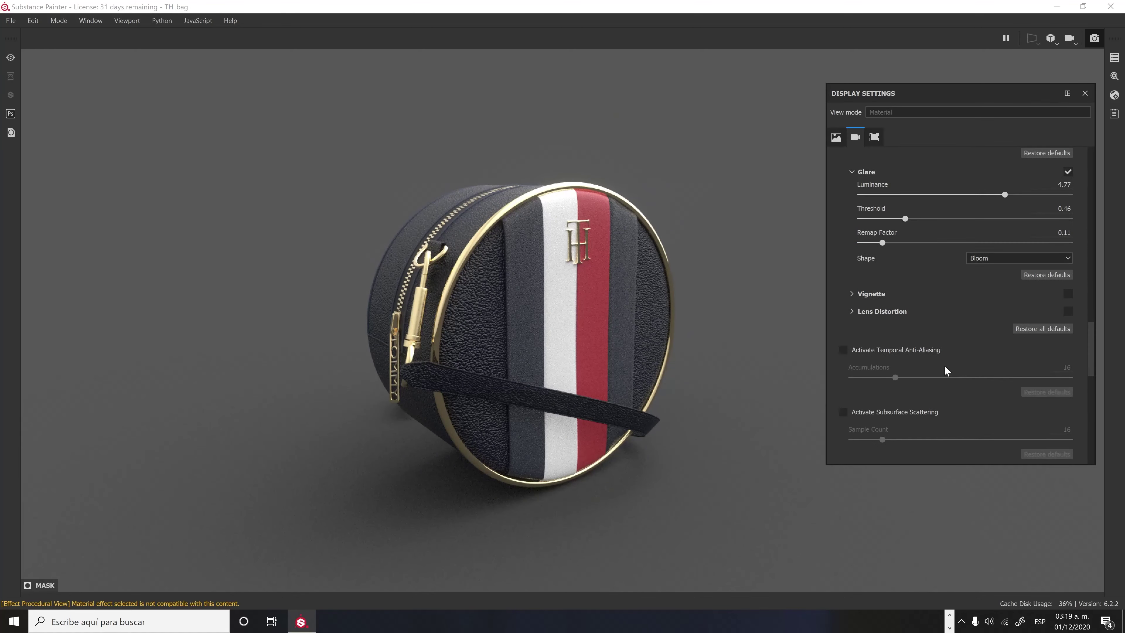
pyautogui.scroll(-5, 943, 366)
pyautogui.click(974, 260)
pyautogui.click(992, 293)
# Override the Iray render resolution to 3960x3000.
pyautogui.scroll(8, 972, 248)
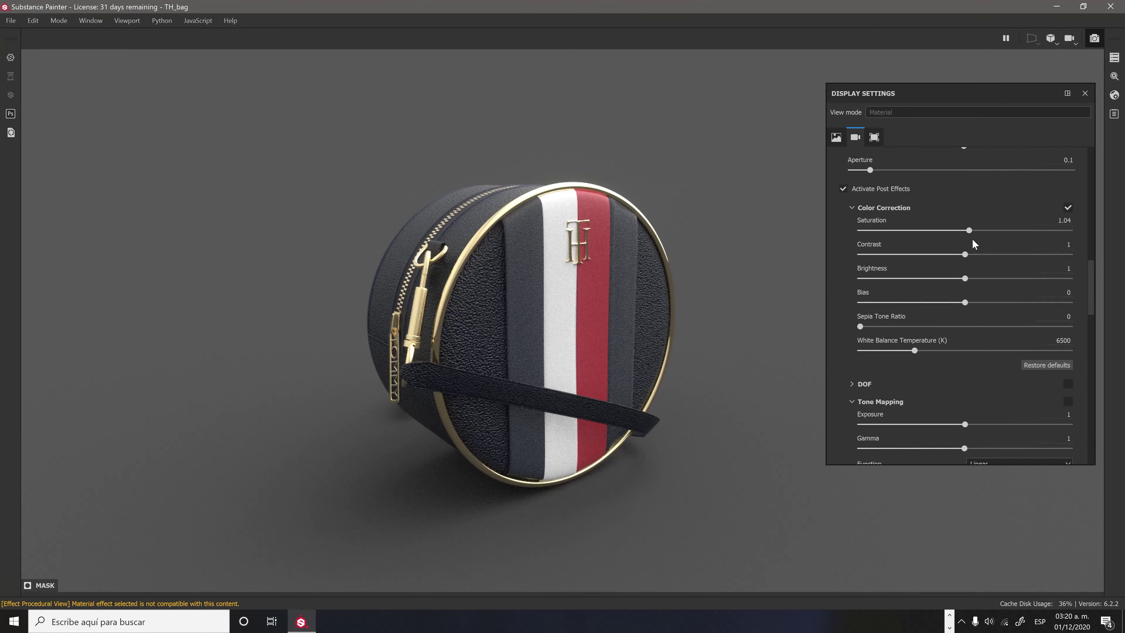
pyautogui.scroll(5, 972, 248)
pyautogui.scroll(3, 939, 275)
pyautogui.scroll(3, 921, 294)
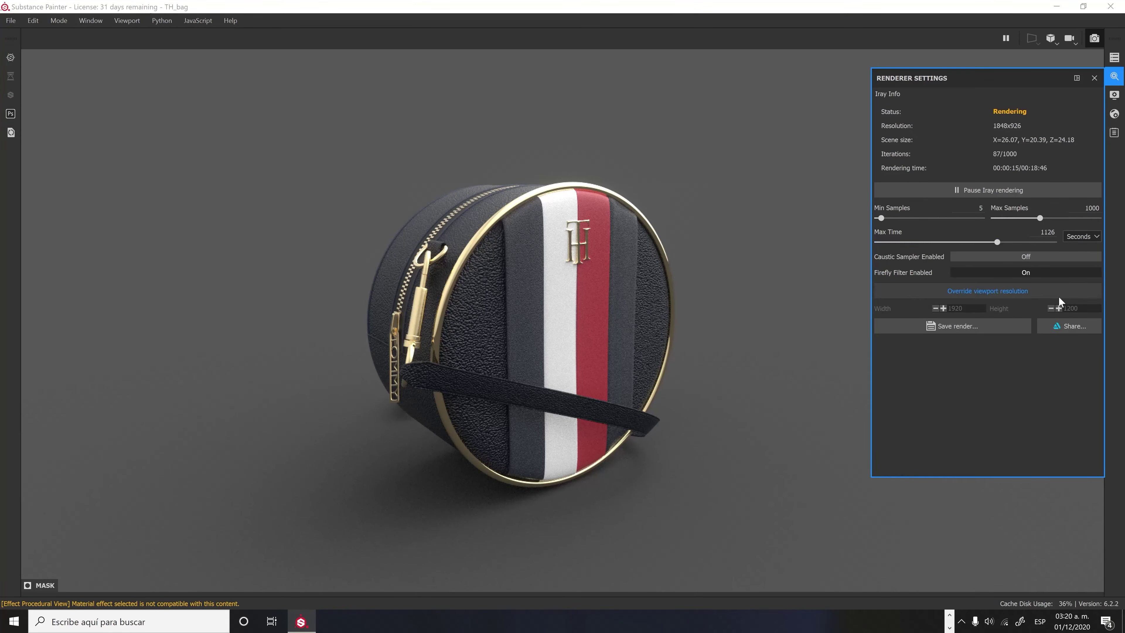
pyautogui.click(1025, 290)
pyautogui.doubleClick(959, 308)
pyautogui.write('39')
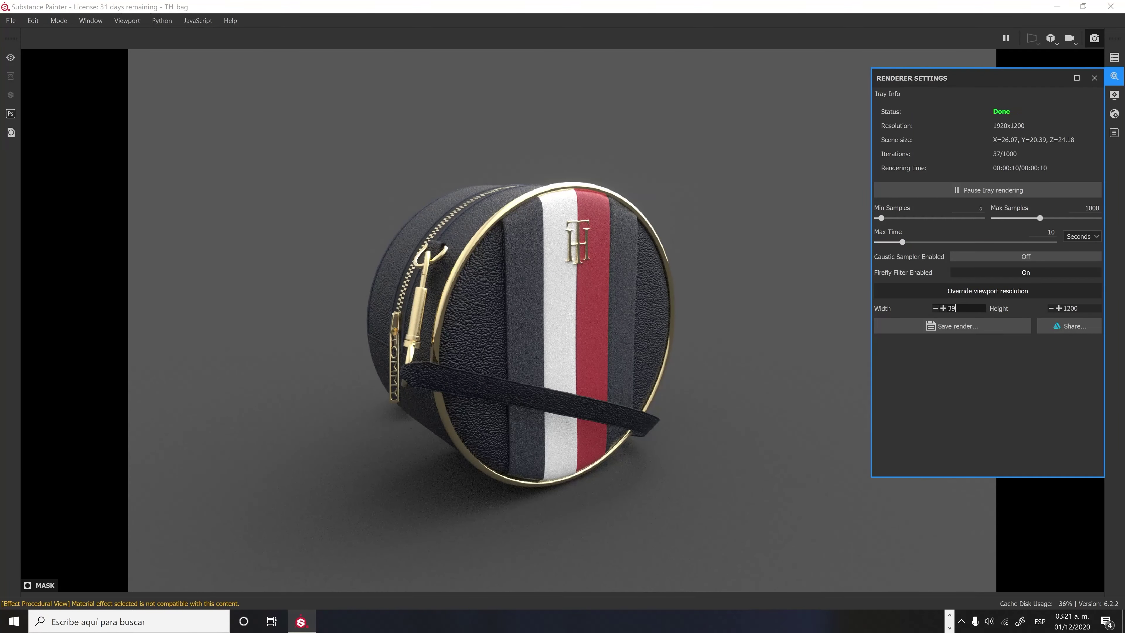
pyautogui.write('60')
pyautogui.press('Tab')
pyautogui.write('3000')
pyautogui.press('Return')
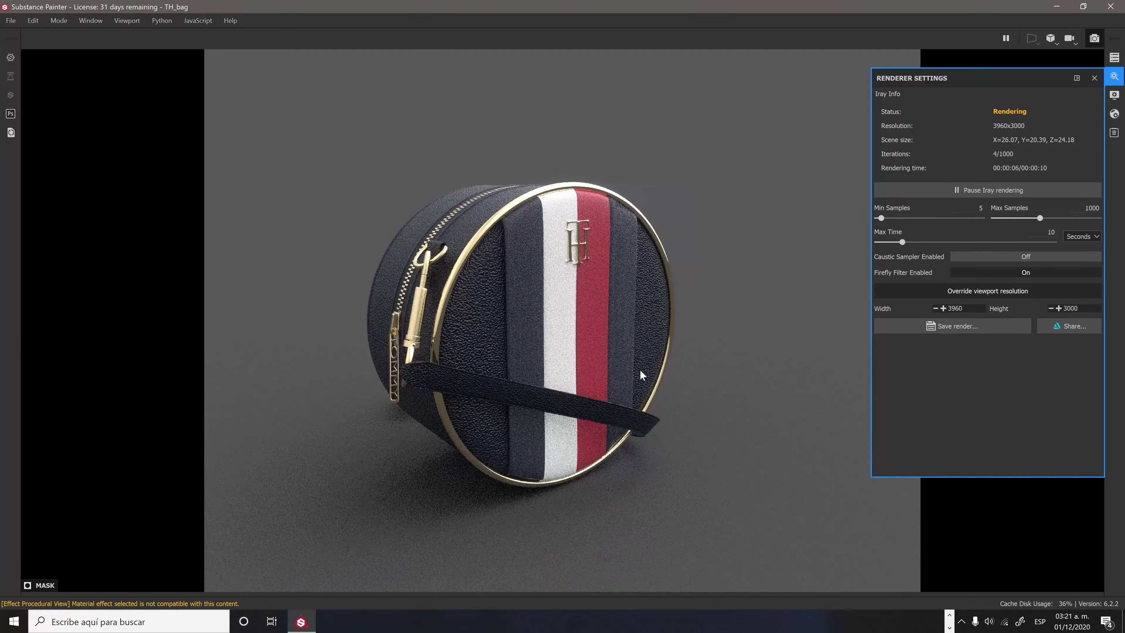